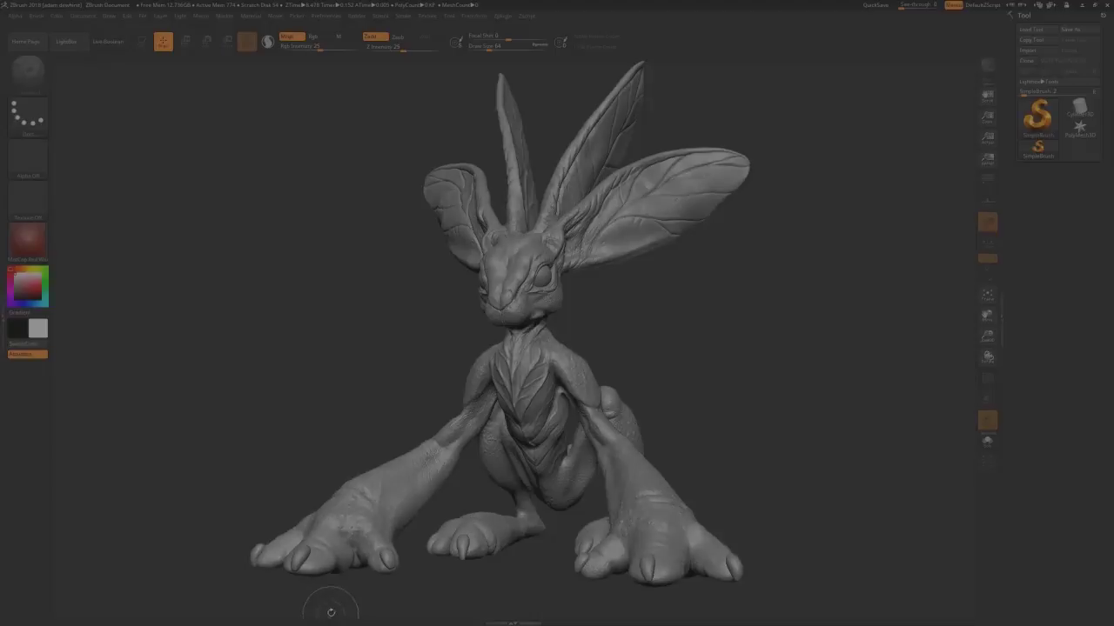
# Import the concept image from the imaginefx photoshop folder as a texture.
pyautogui.click(427, 16)
pyautogui.click(442, 72)
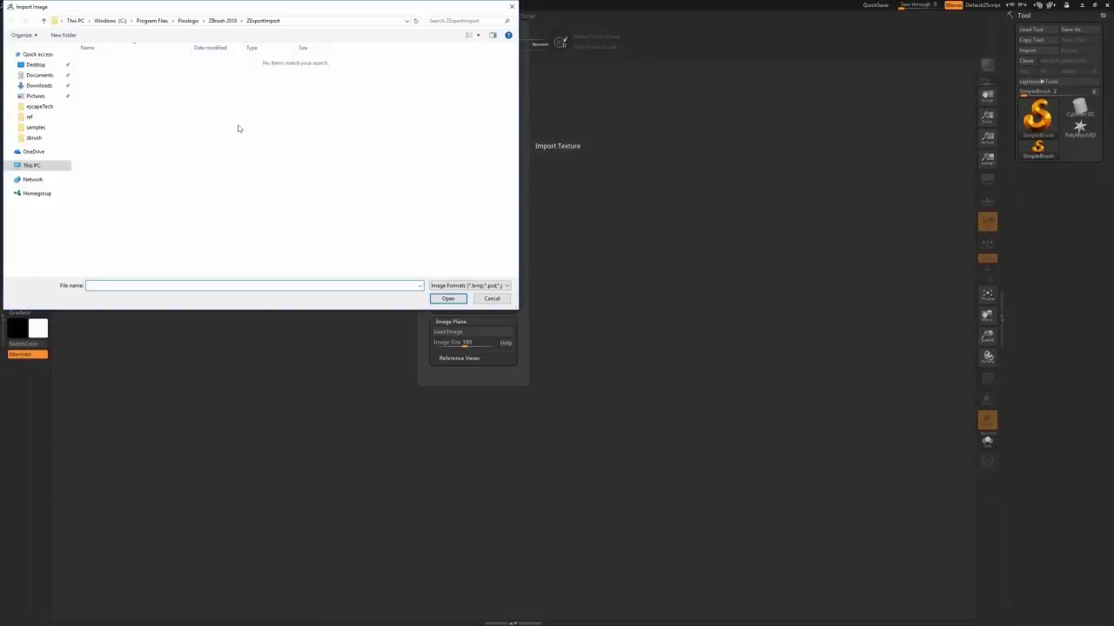
pyautogui.click(38, 109)
pyautogui.click(136, 21)
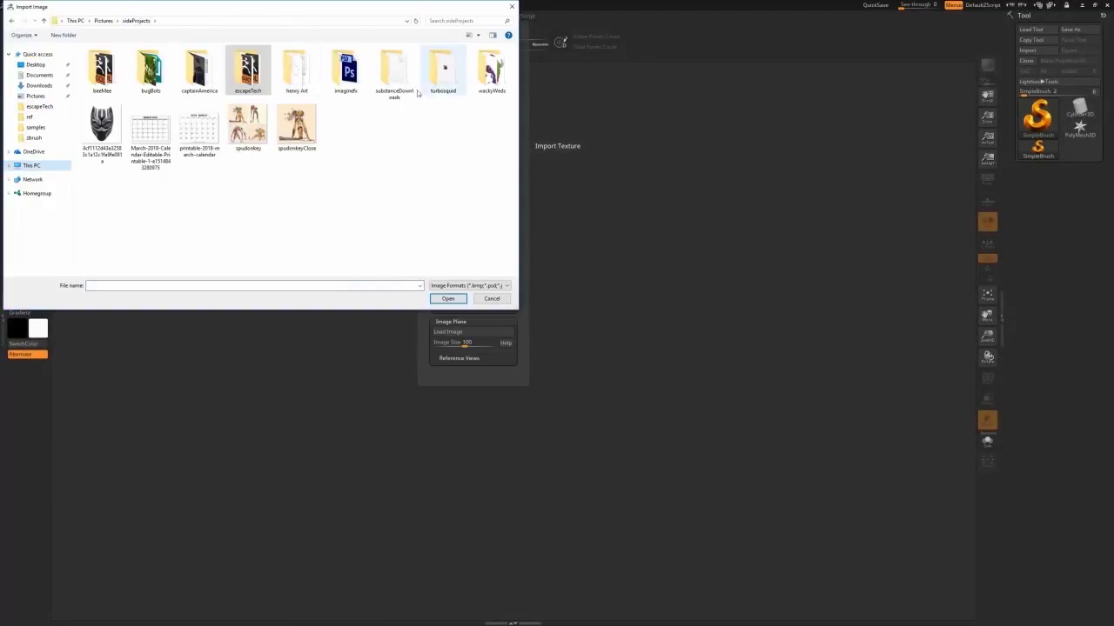
pyautogui.doubleClick(347, 73)
pyautogui.doubleClick(161, 79)
pyautogui.click(200, 73)
pyautogui.click(448, 298)
# Load the creature concept from the photoshop folder as an image plane, changing the file type filter to find it.
pyautogui.click(452, 352)
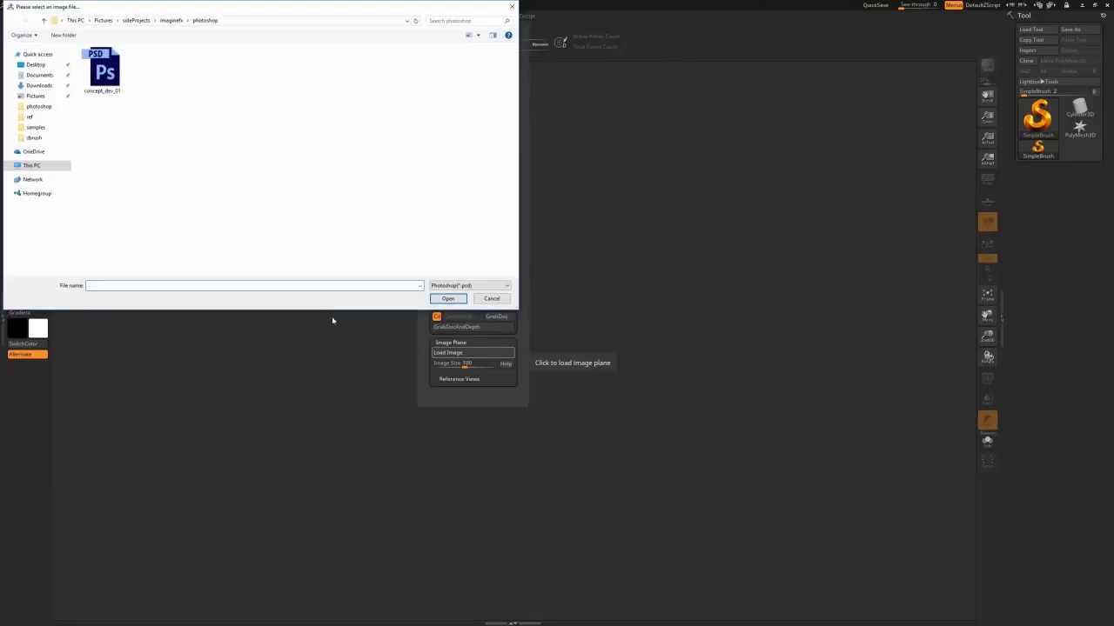
pyautogui.click(439, 285)
pyautogui.click(445, 304)
pyautogui.click(143, 73)
pyautogui.click(448, 298)
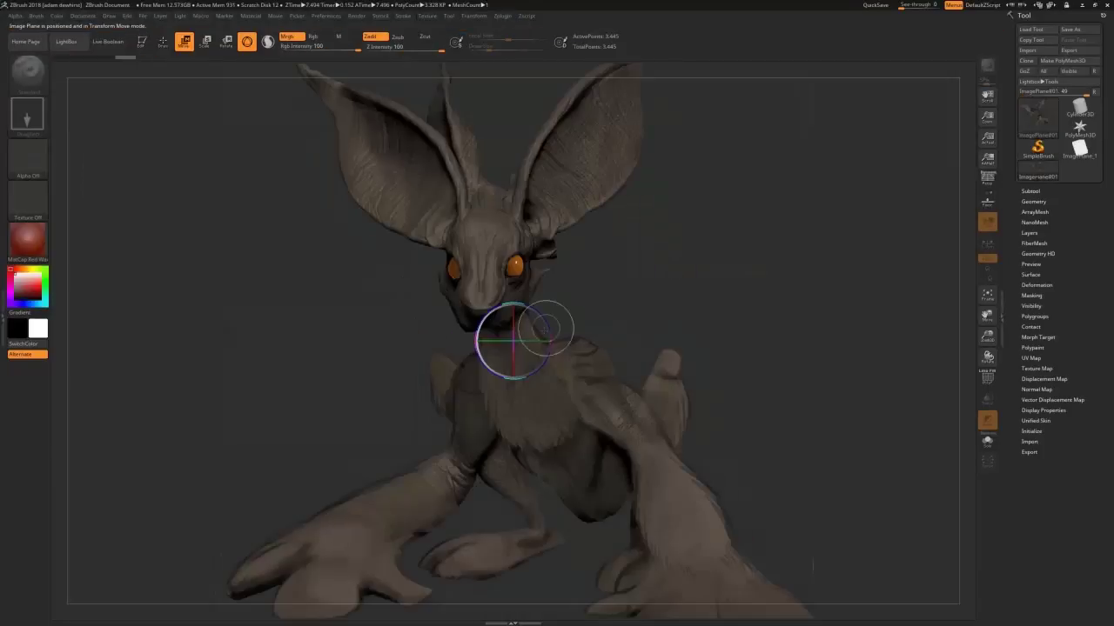
# Reposition the concept image plane and reduce its image size so the whole creature fits in the canvas.
pyautogui.moveTo(519, 344); pyautogui.dragTo(516, 348)
pyautogui.moveTo(427, 15)
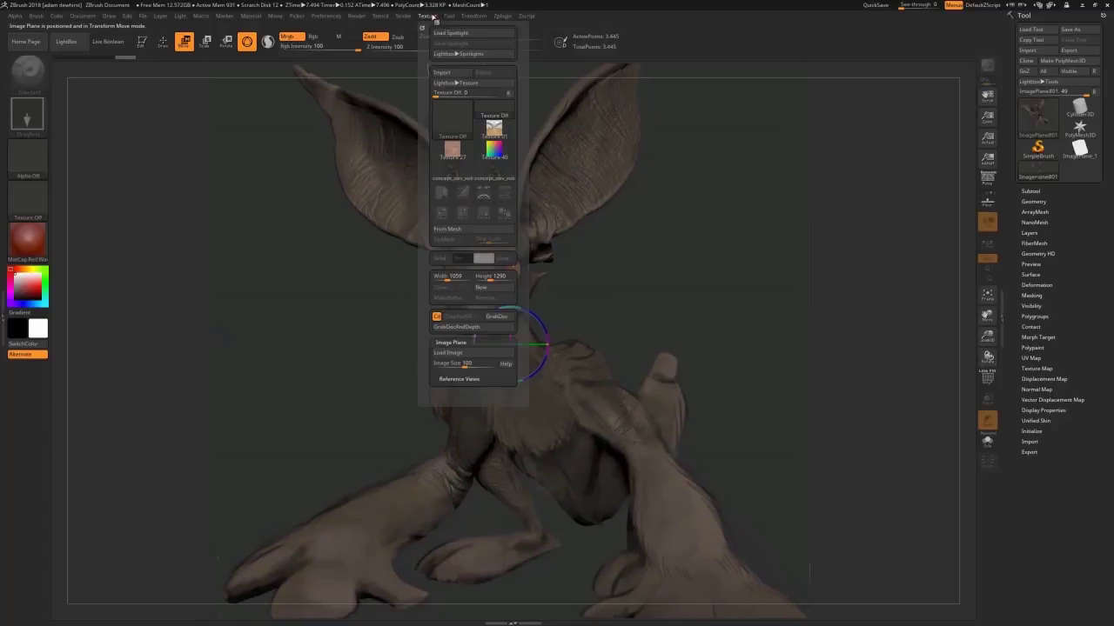
pyautogui.click(454, 364)
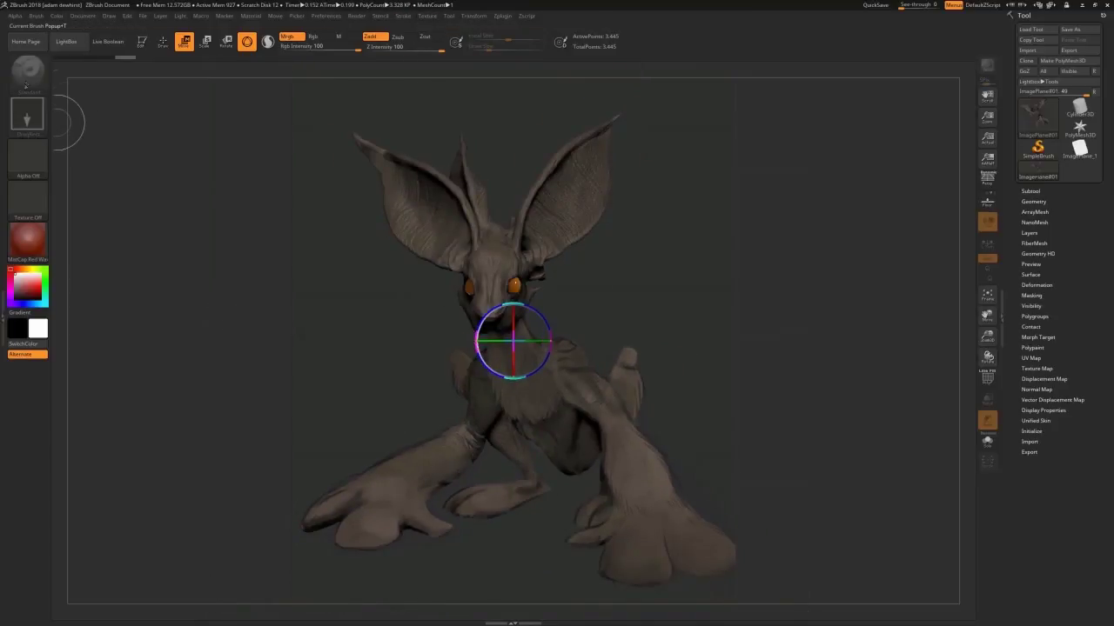
# Draw a ZSphere over the creature's chest and make it editable.
pyautogui.click(1079, 107)
pyautogui.click(1078, 107)
pyautogui.click(946, 178)
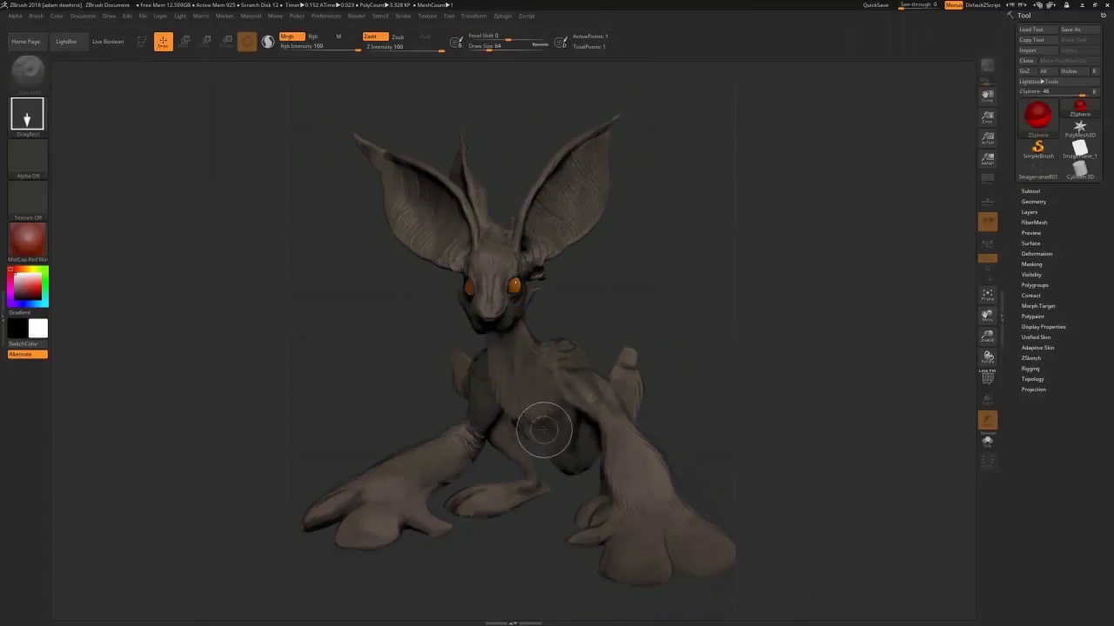
pyautogui.moveTo(528, 404); pyautogui.dragTo(529, 432)
pyautogui.click(142, 42)
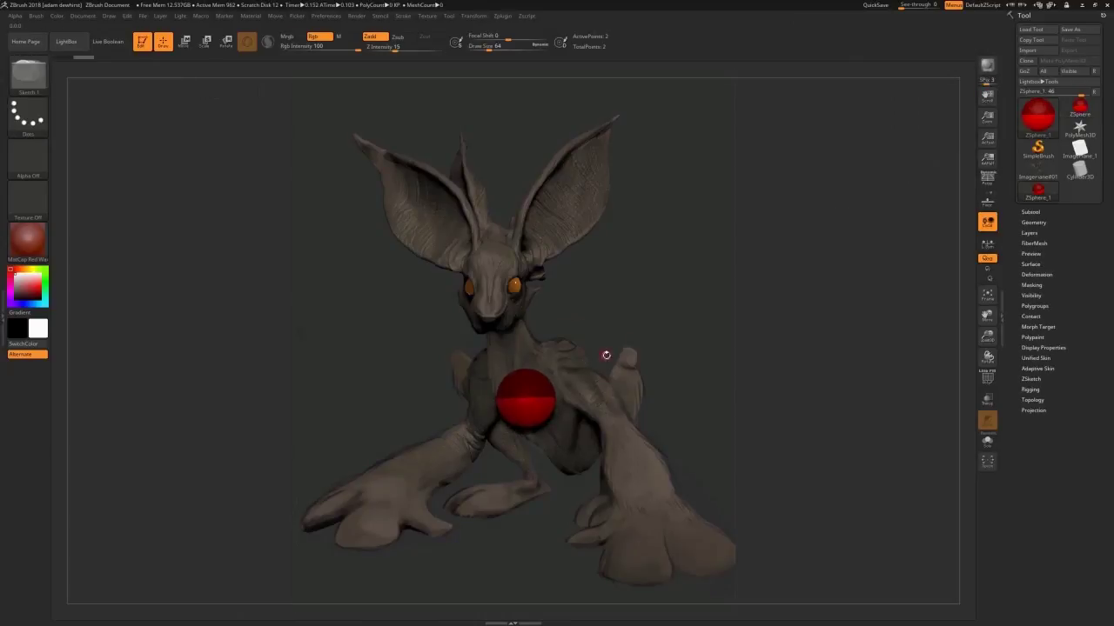
# Add mirrored shoulder ZSpheres on both sides of the root sphere and extend them into upper arms.
pyautogui.moveTo(553, 392)
pyautogui.mouseDown()
pyautogui.moveTo(594, 444)
pyautogui.moveTo(591, 425)
pyautogui.mouseUp()
pyautogui.press('w')
pyautogui.click(163, 42)
pyautogui.moveTo(261, 200); pyautogui.dragTo(226, 187)
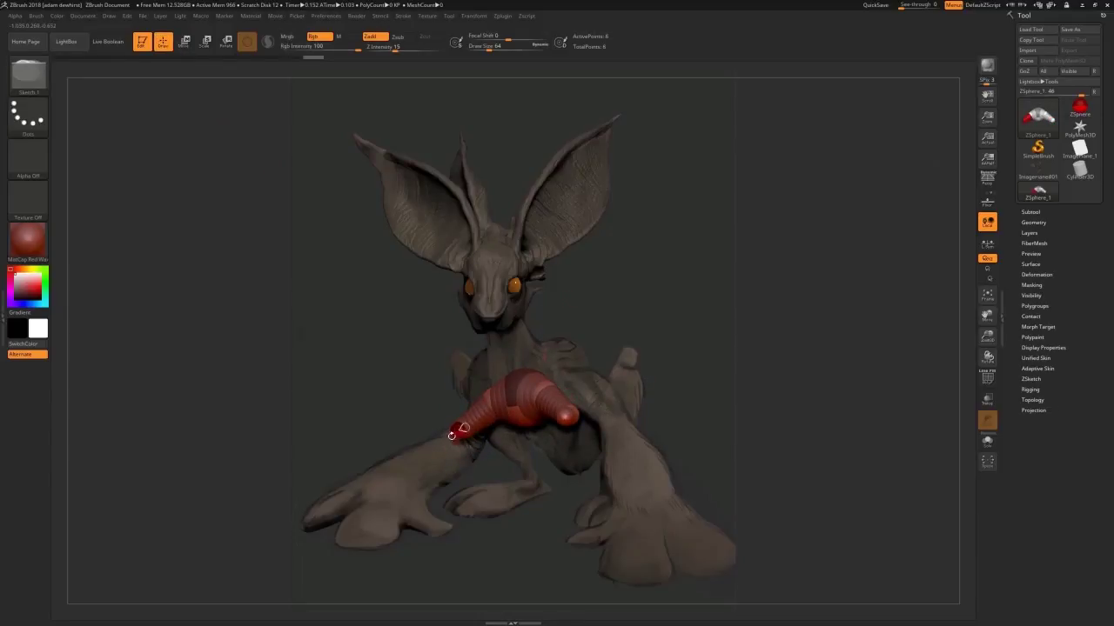
# Add forearm ZSpheres at the arm ends, pull them down to the wrists and enlarge them for the hands.
pyautogui.click(452, 435)
pyautogui.click(183, 42)
pyautogui.moveTo(458, 431)
pyautogui.mouseDown()
pyautogui.moveTo(403, 469)
pyautogui.moveTo(418, 487)
pyautogui.mouseUp()
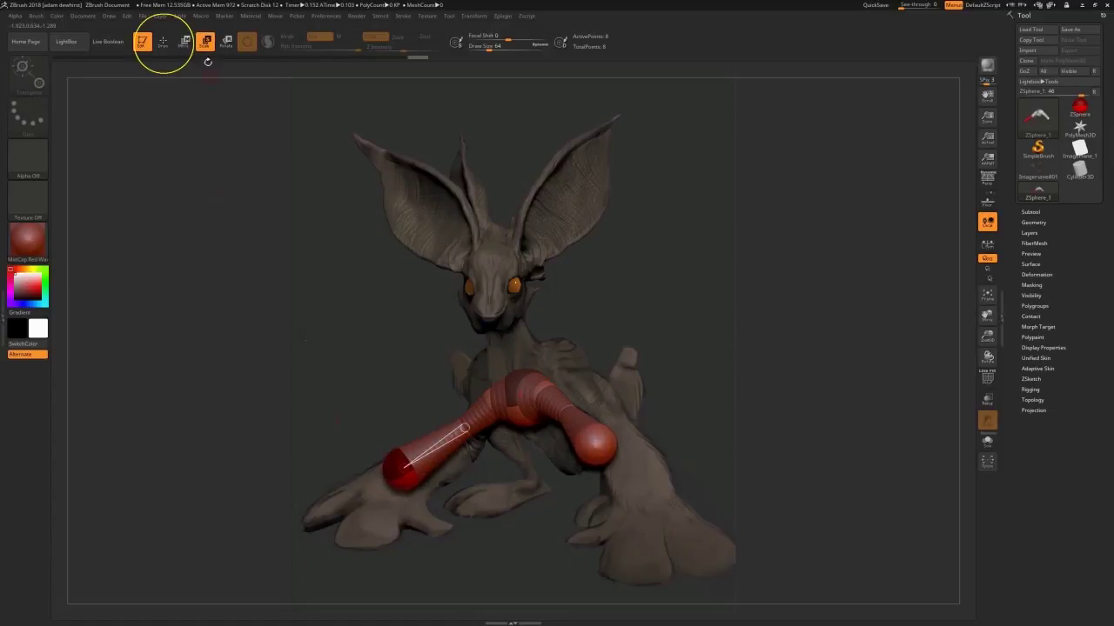
pyautogui.moveTo(278, 261); pyautogui.dragTo(309, 252)
# Add small mirrored finger ZSpheres around the hand ZSpheres.
pyautogui.click(163, 43)
pyautogui.moveTo(308, 485); pyautogui.dragTo(300, 483)
pyautogui.click(383, 474)
pyautogui.click(398, 493)
pyautogui.moveTo(432, 508); pyautogui.dragTo(440, 466)
pyautogui.click(425, 484)
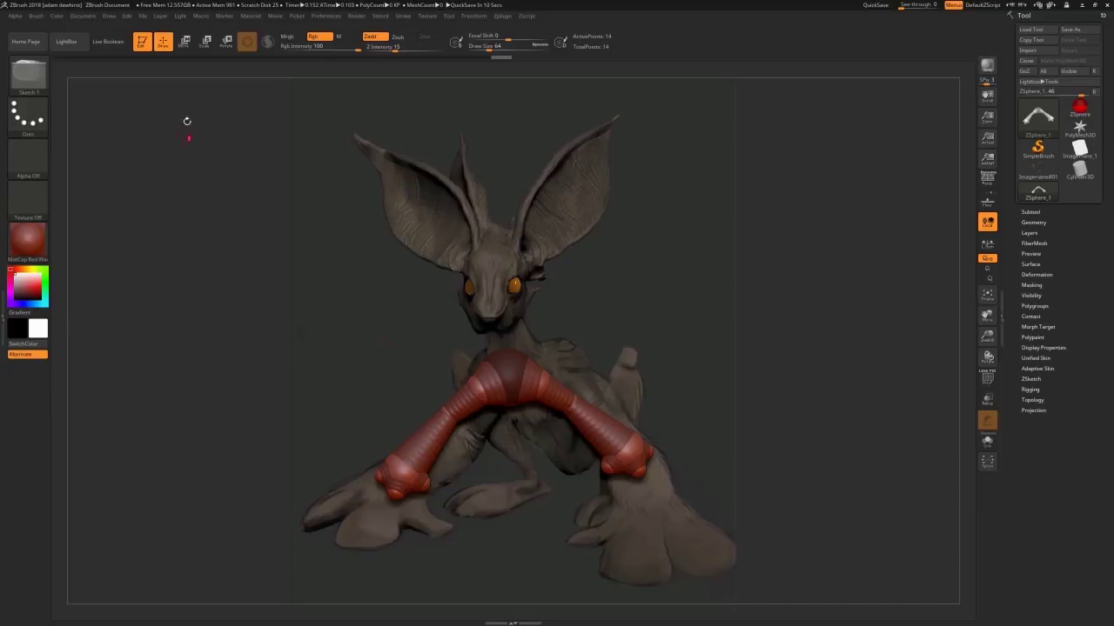
# Pull the finger ZSpheres outward from the hands and preview the adaptive skin.
pyautogui.click(184, 41)
pyautogui.moveTo(381, 476); pyautogui.dragTo(366, 481)
pyautogui.moveTo(396, 494)
pyautogui.mouseDown()
pyautogui.moveTo(385, 511)
pyautogui.moveTo(436, 485)
pyautogui.moveTo(434, 499)
pyautogui.mouseUp()
pyautogui.press('q')
pyautogui.moveTo(484, 450); pyautogui.dragTo(536, 468)
pyautogui.press('a')
pyautogui.moveTo(687, 382)
pyautogui.mouseDown()
pyautogui.moveTo(627, 383)
pyautogui.moveTo(717, 383)
pyautogui.mouseUp()
pyautogui.press('a')
# Draw a torso ZSphere below the chest sphere, pull it down and scale its lower end.
pyautogui.moveTo(557, 382); pyautogui.dragTo(435, 382)
pyautogui.moveTo(332, 428); pyautogui.dragTo(345, 496)
pyautogui.click(184, 43)
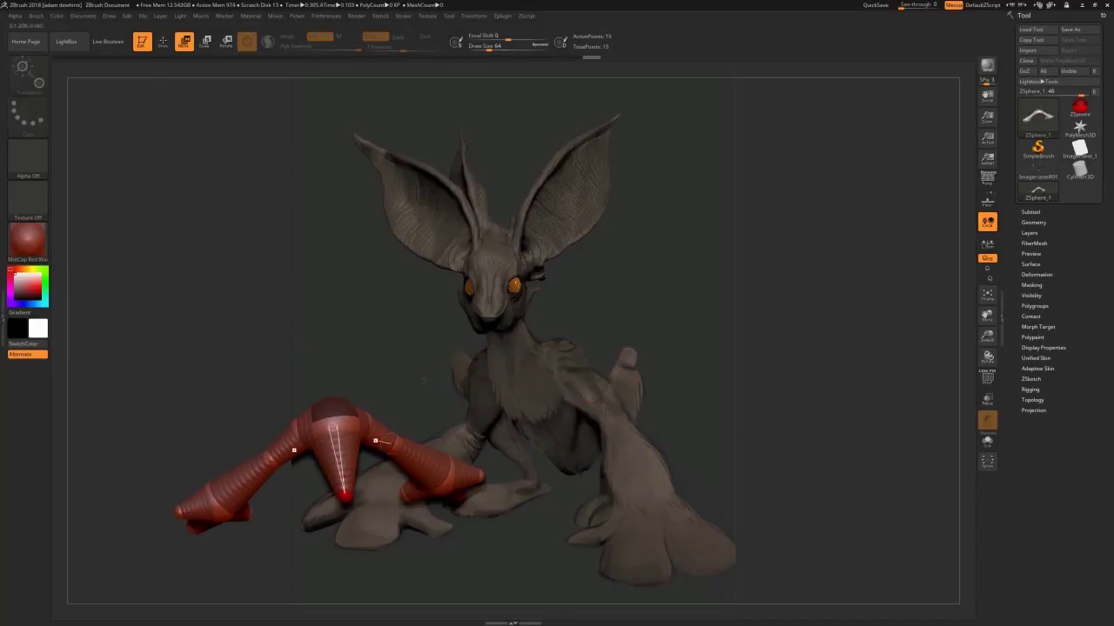
pyautogui.press('q')
pyautogui.moveTo(424, 313); pyautogui.dragTo(363, 306)
pyautogui.press('e')
pyautogui.moveTo(351, 491); pyautogui.dragTo(359, 501)
# Extend the torso with a pelvis ZSphere and adjust its position and size.
pyautogui.click(163, 42)
pyautogui.moveTo(374, 392)
pyautogui.mouseDown()
pyautogui.moveTo(435, 396)
pyautogui.moveTo(376, 390)
pyautogui.mouseUp()
pyautogui.click(188, 46)
pyautogui.moveTo(364, 501)
pyautogui.mouseDown()
pyautogui.moveTo(376, 511)
pyautogui.moveTo(357, 514)
pyautogui.moveTo(371, 507)
pyautogui.mouseUp()
pyautogui.click(164, 43)
pyautogui.hotkey('ctrl', 'shift', 'z')
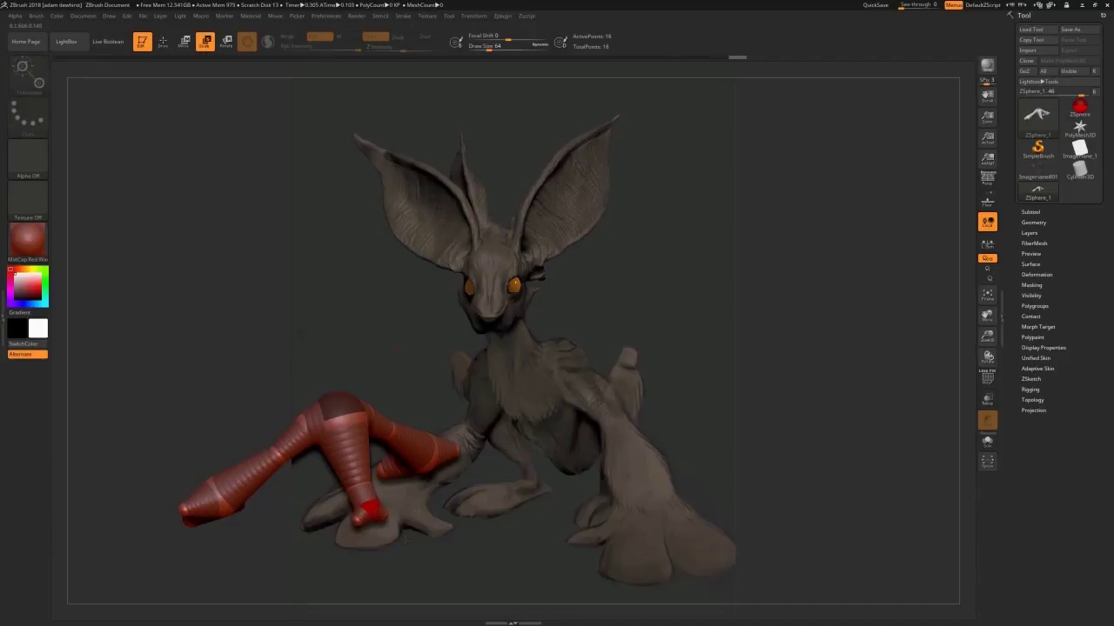
# Add mirrored hip ZSpheres at the pelvis and pull them up into thighs with raised knees.
pyautogui.click(163, 45)
pyautogui.moveTo(306, 324)
pyautogui.mouseDown()
pyautogui.moveTo(438, 351)
pyautogui.moveTo(466, 369)
pyautogui.mouseUp()
pyautogui.click(371, 514)
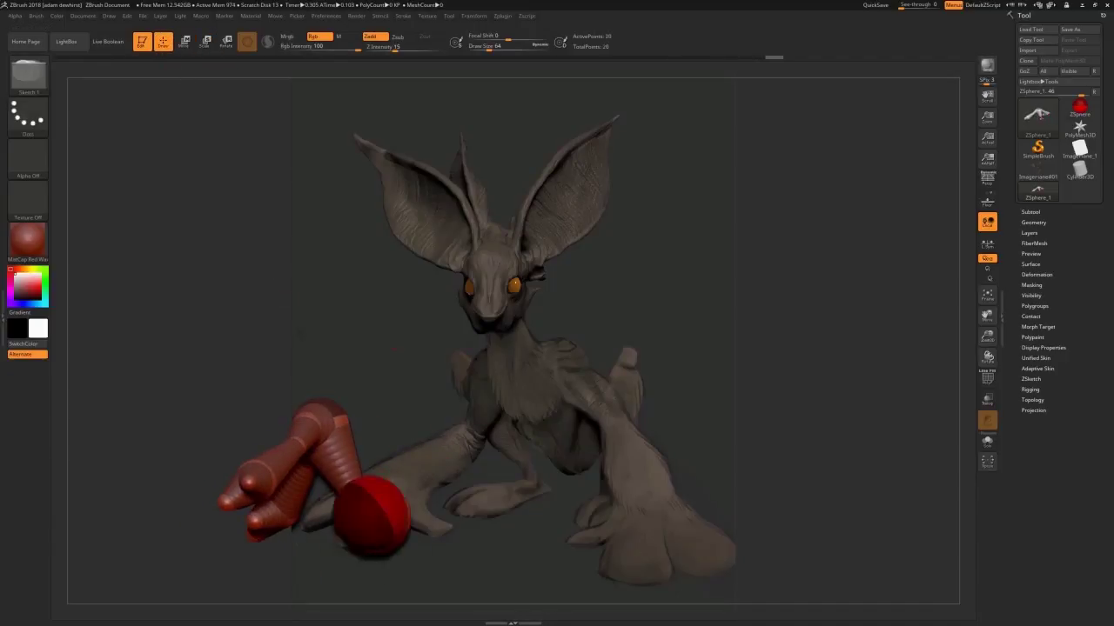
pyautogui.click(184, 43)
pyautogui.moveTo(371, 513)
pyautogui.mouseDown()
pyautogui.moveTo(400, 471)
pyautogui.moveTo(431, 488)
pyautogui.moveTo(399, 436)
pyautogui.moveTo(387, 439)
pyautogui.mouseUp()
pyautogui.press('q')
pyautogui.moveTo(394, 557)
pyautogui.mouseDown()
pyautogui.moveTo(249, 532)
pyautogui.moveTo(287, 509)
pyautogui.mouseUp()
# Add lower-leg ZSpheres at the knees and pull them downward.
pyautogui.click(184, 43)
pyautogui.moveTo(285, 440)
pyautogui.mouseDown()
pyautogui.moveTo(268, 438)
pyautogui.moveTo(258, 473)
pyautogui.mouseUp()
pyautogui.click(163, 43)
pyautogui.click(268, 440)
pyautogui.click(184, 43)
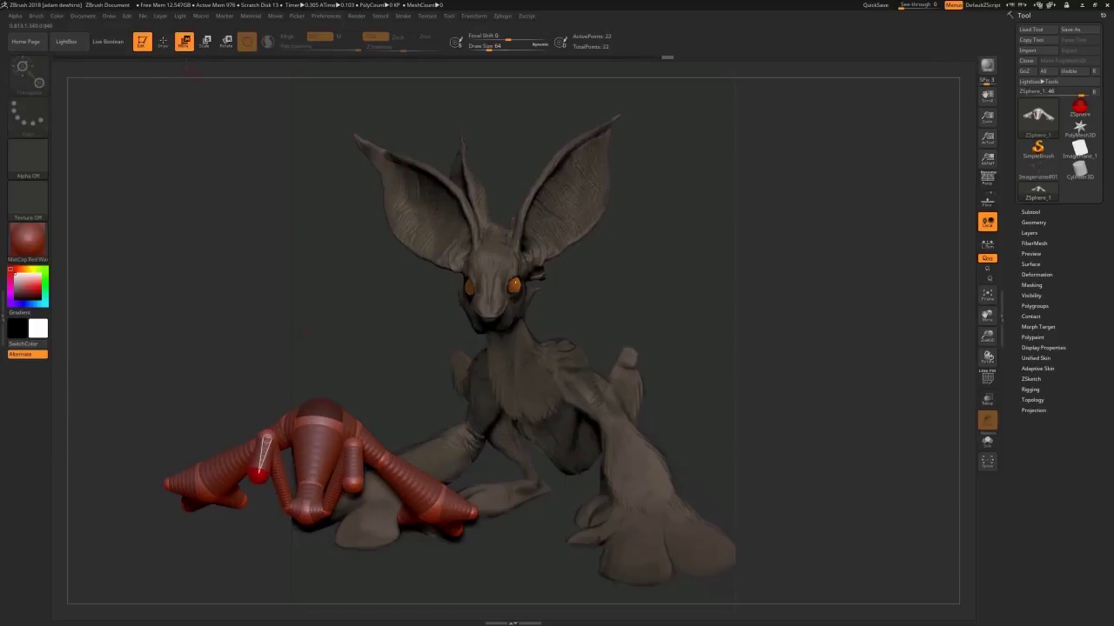
# Leave edit mode to reposition and enlarge the ZSphere figure on the canvas, and re-enter edit mode.
pyautogui.click(163, 43)
pyautogui.moveTo(228, 557); pyautogui.dragTo(348, 562)
pyautogui.click(143, 45)
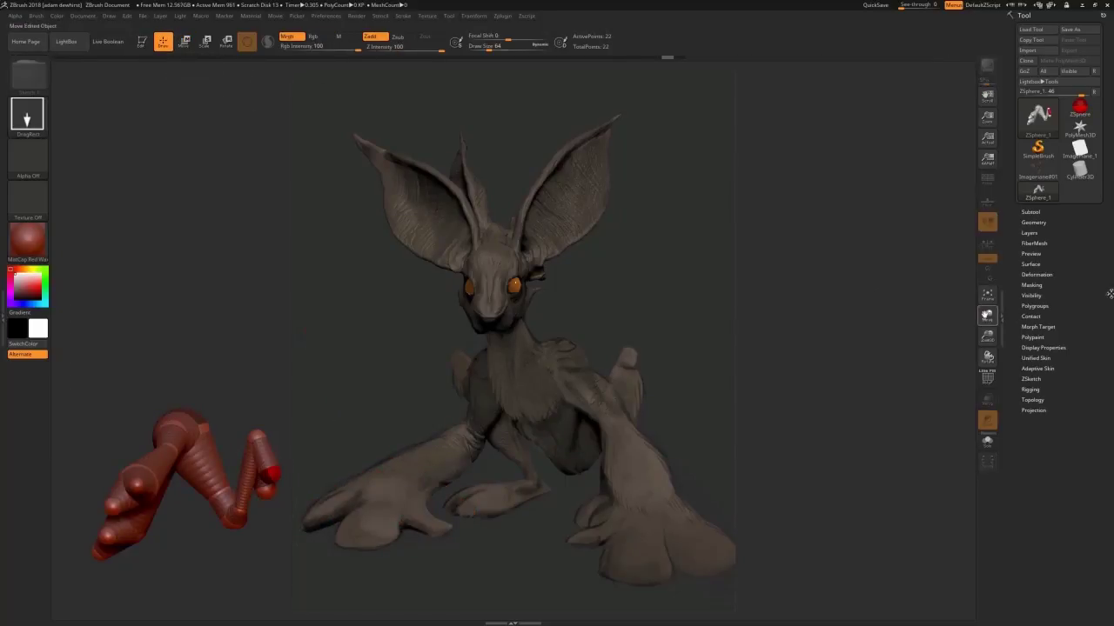
pyautogui.click(143, 44)
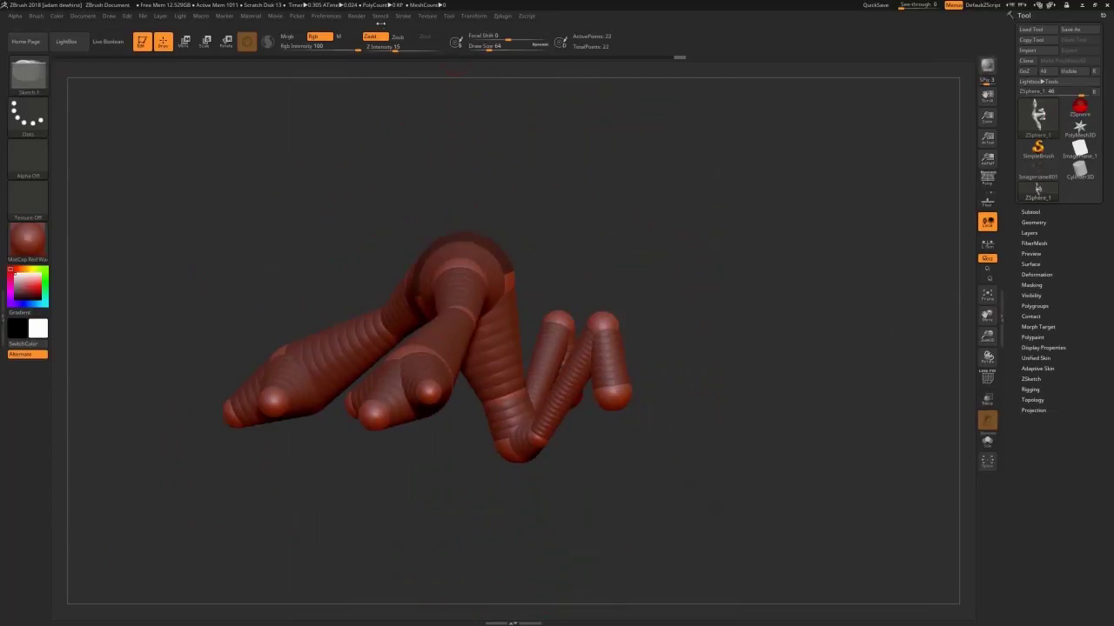
# Reload the creature concept as the image plane behind the ZSphere figure.
pyautogui.click(428, 16)
pyautogui.click(448, 352)
pyautogui.click(470, 285)
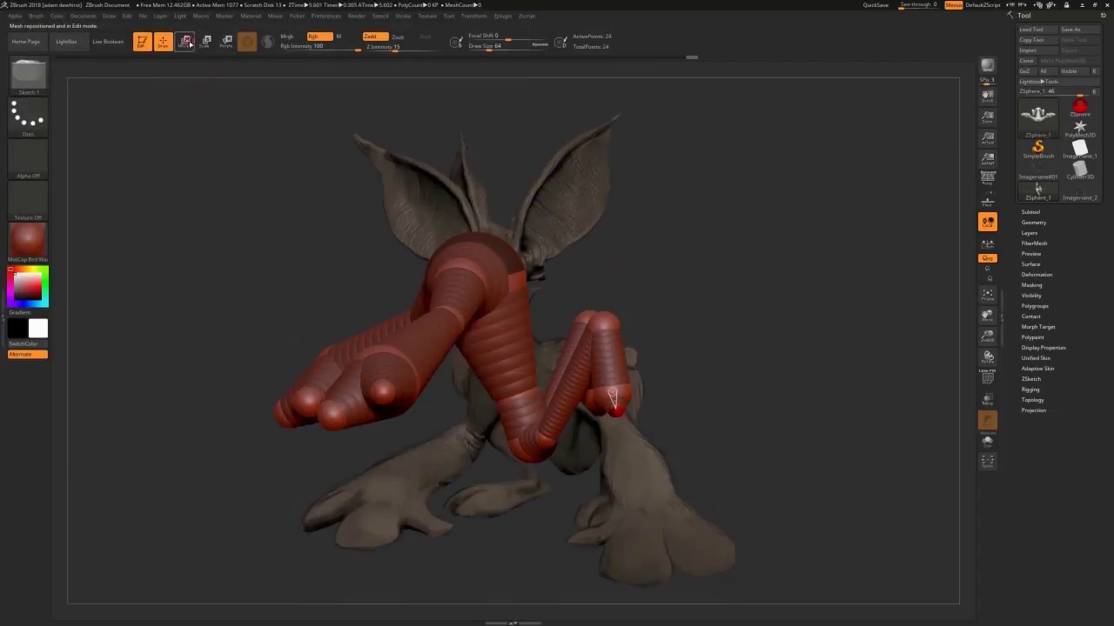
# Pull the lower-leg ZSpheres down to form long shins ending at the ankles.
pyautogui.click(190, 44)
pyautogui.moveTo(616, 411); pyautogui.dragTo(624, 490)
pyautogui.moveTo(593, 400); pyautogui.dragTo(607, 489)
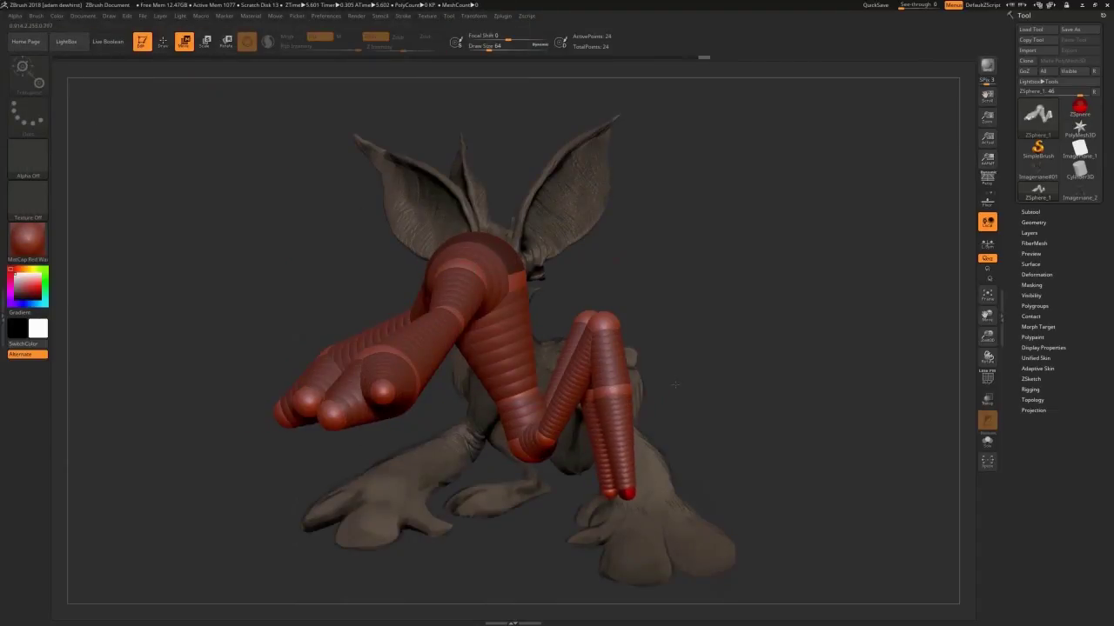
pyautogui.click(163, 42)
pyautogui.moveTo(687, 374)
pyautogui.mouseDown()
pyautogui.moveTo(783, 392)
pyautogui.moveTo(674, 528)
pyautogui.moveTo(668, 470)
pyautogui.moveTo(628, 499)
pyautogui.moveTo(610, 497)
pyautogui.moveTo(638, 494)
pyautogui.mouseUp()
pyautogui.press('w')
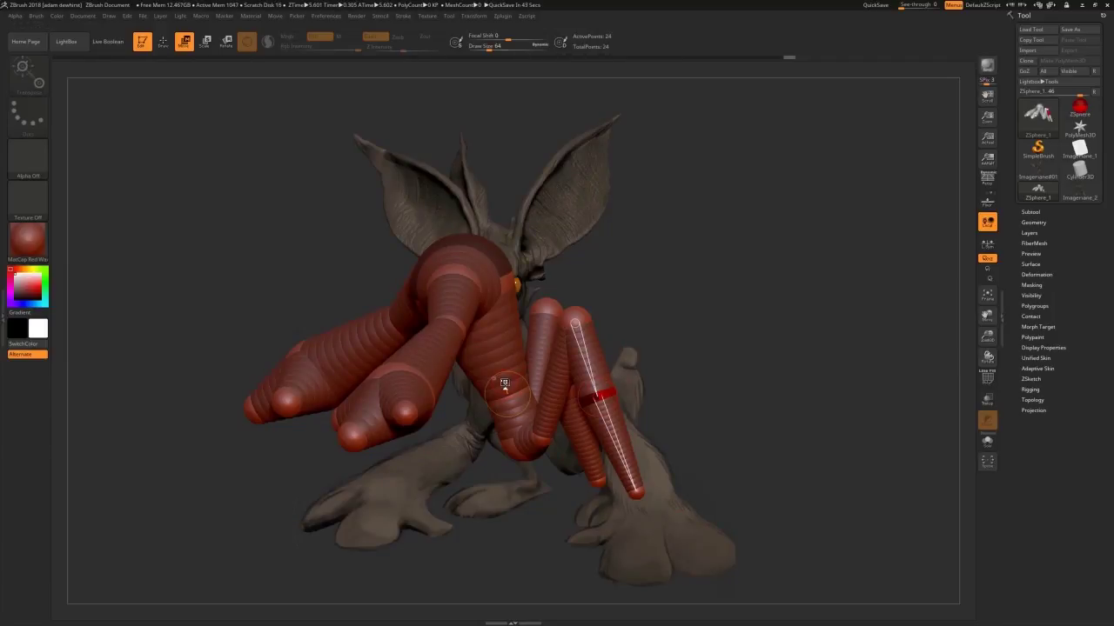
pyautogui.press('q')
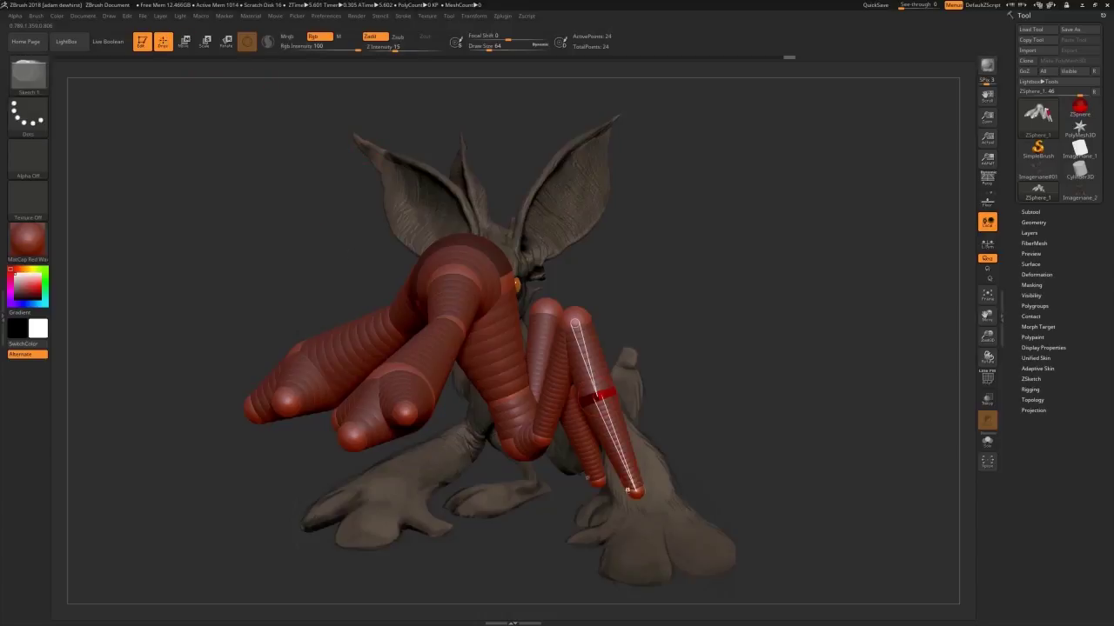
# Add foot ZSpheres at the ankles, pull them forward and scale their ends.
pyautogui.click(634, 492)
pyautogui.press('w')
pyautogui.moveTo(634, 492); pyautogui.dragTo(554, 504)
pyautogui.moveTo(617, 501)
pyautogui.mouseDown()
pyautogui.moveTo(588, 503)
pyautogui.moveTo(642, 488)
pyautogui.mouseUp()
pyautogui.click(205, 42)
pyautogui.moveTo(525, 506); pyautogui.dragTo(550, 624)
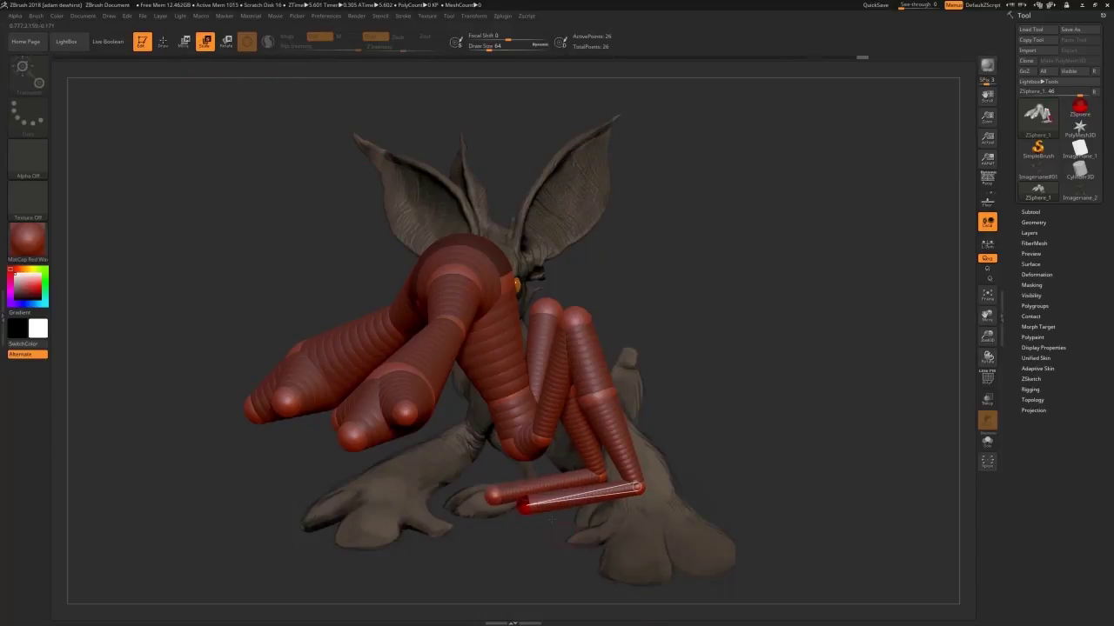
# Enlarge the front of the feet, add toe ZSpheres and pull them forward.
pyautogui.click(181, 43)
pyautogui.moveTo(383, 487)
pyautogui.mouseDown()
pyautogui.moveTo(484, 457)
pyautogui.moveTo(528, 549)
pyautogui.moveTo(557, 546)
pyautogui.moveTo(563, 487)
pyautogui.mouseUp()
pyautogui.press('q')
pyautogui.press('e')
pyautogui.press('q')
pyautogui.press('w')
pyautogui.moveTo(424, 474)
pyautogui.mouseDown()
pyautogui.moveTo(392, 472)
pyautogui.moveTo(417, 487)
pyautogui.mouseUp()
pyautogui.moveTo(509, 503); pyautogui.dragTo(483, 508)
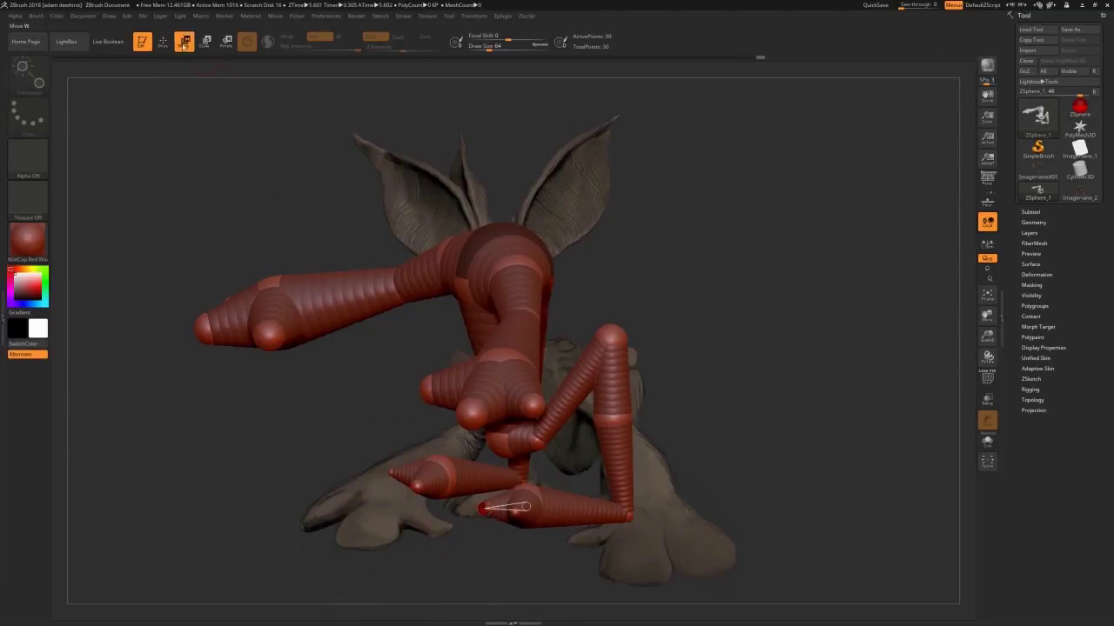
# Reposition the foot and toe ZSpheres to lengthen the feet and flatten them toward the ground.
pyautogui.moveTo(527, 609); pyautogui.dragTo(451, 555)
pyautogui.press('w')
pyautogui.moveTo(542, 489); pyautogui.dragTo(593, 488)
pyautogui.moveTo(392, 479); pyautogui.dragTo(388, 488)
pyautogui.moveTo(352, 522); pyautogui.dragTo(359, 578)
pyautogui.moveTo(429, 476); pyautogui.dragTo(474, 470)
pyautogui.moveTo(460, 398); pyautogui.dragTo(543, 407)
# Bend the arms down at the elbows so the hands reach toward the ground.
pyautogui.hotkey('ctrl', 'shift', 'z')
pyautogui.hotkey('ctrl', 'shift', 'z')
pyautogui.hotkey('ctrl', 'shift', 'z')
pyautogui.hotkey('ctrl', 'shift', 'z')
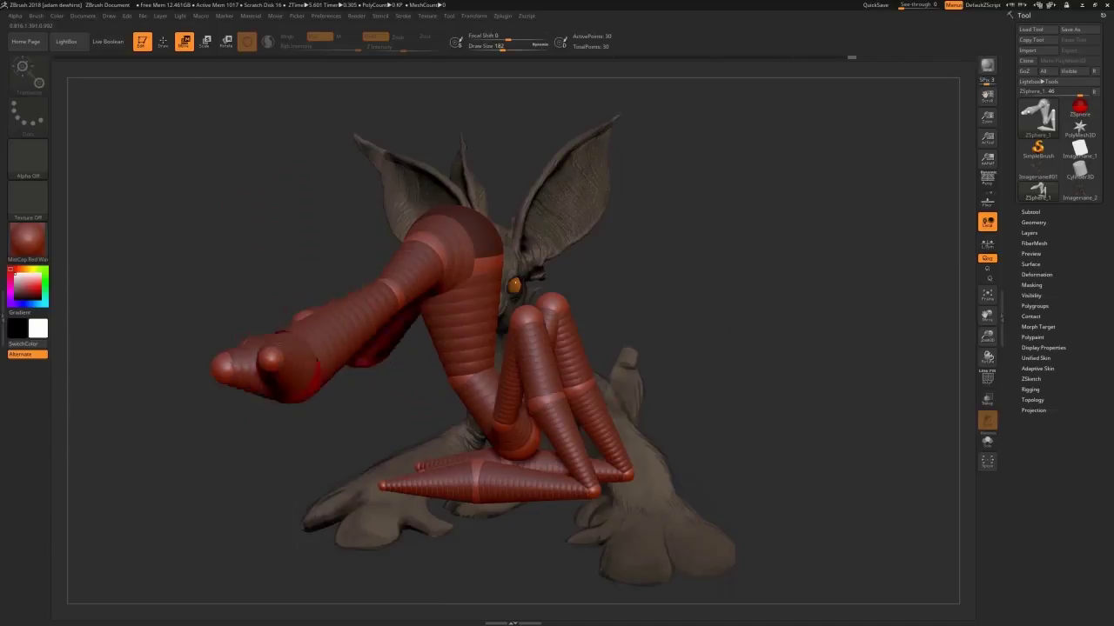
pyautogui.hotkey('ctrl', 'shift', 'z')
pyautogui.hotkey('ctrl', 'shift', 'z')
pyautogui.hotkey('ctrl', 'shift', 'z')
pyautogui.hotkey('ctrl', 'shift', 'z')
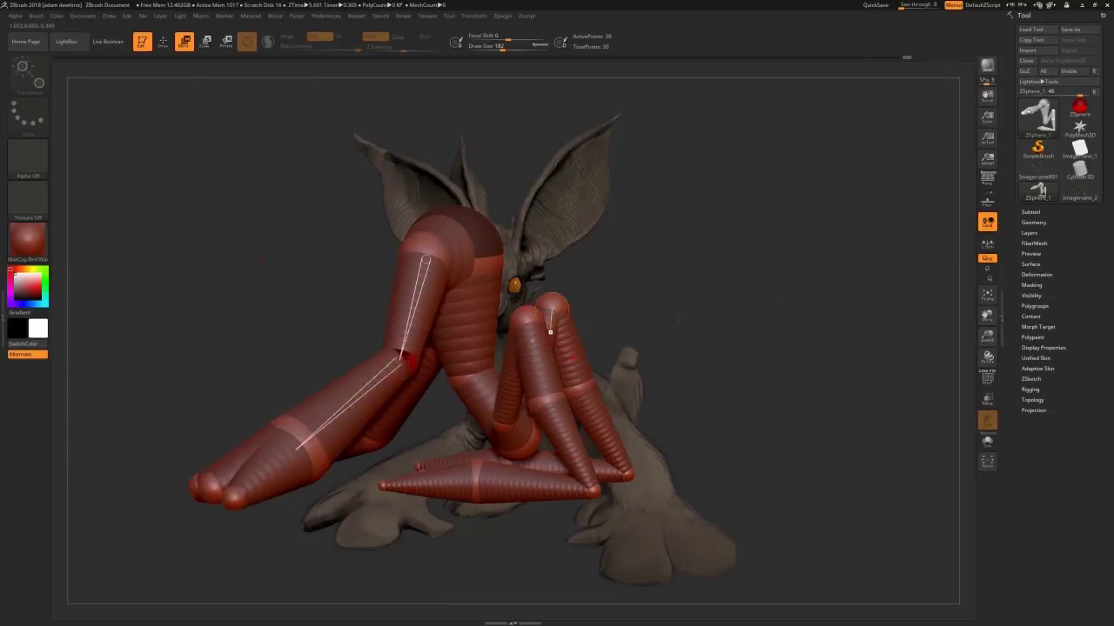
# Preview the adaptive skin and adjust the arm and shoulder ZSpheres to match the concept's wide stance.
pyautogui.moveTo(1031, 361); pyautogui.dragTo(1080, 367)
pyautogui.press('a')
pyautogui.moveTo(781, 336); pyautogui.dragTo(733, 371)
pyautogui.press('a')
pyautogui.hotkey('ctrl', 'shift', 'z')
pyautogui.hotkey('ctrl', 'shift', 'z')
pyautogui.hotkey('ctrl', 'shift', 'z')
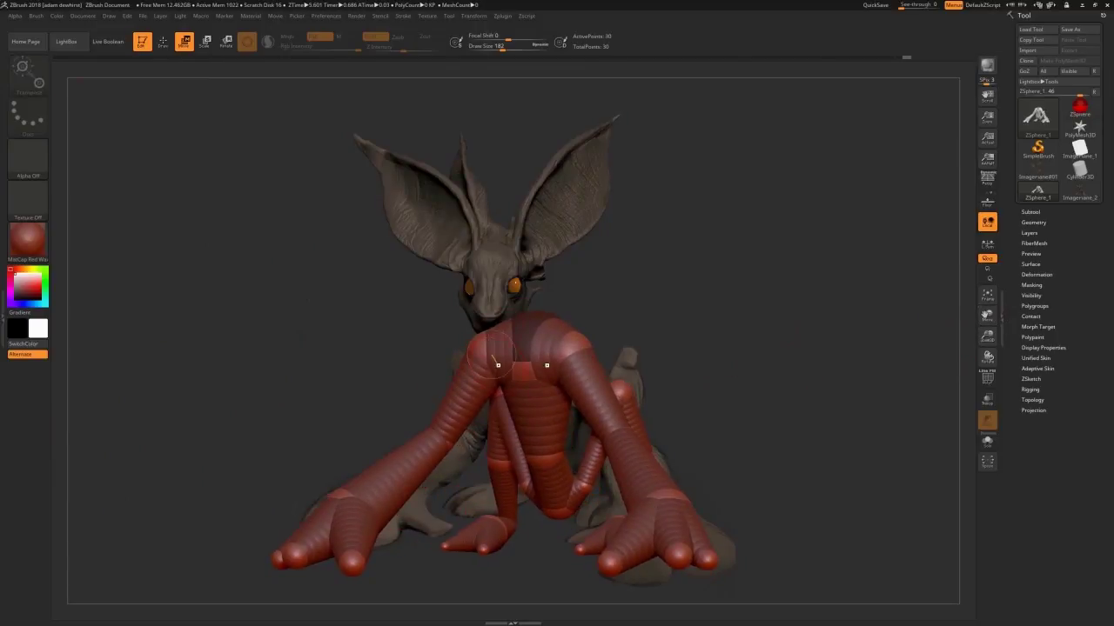
# Move the knee, pelvis and waist ZSpheres to refine the crouching pose of the lower body.
pyautogui.moveTo(620, 383); pyautogui.dragTo(633, 354)
pyautogui.moveTo(557, 506); pyautogui.dragTo(584, 469)
pyautogui.moveTo(633, 350); pyautogui.dragTo(623, 355)
pyautogui.hotkey('ctrl', 'shift', 'z')
pyautogui.hotkey('ctrl', 'shift', 'z')
pyautogui.hotkey('ctrl', 'shift', 'z')
pyautogui.hotkey('ctrl', 'shift', 'z')
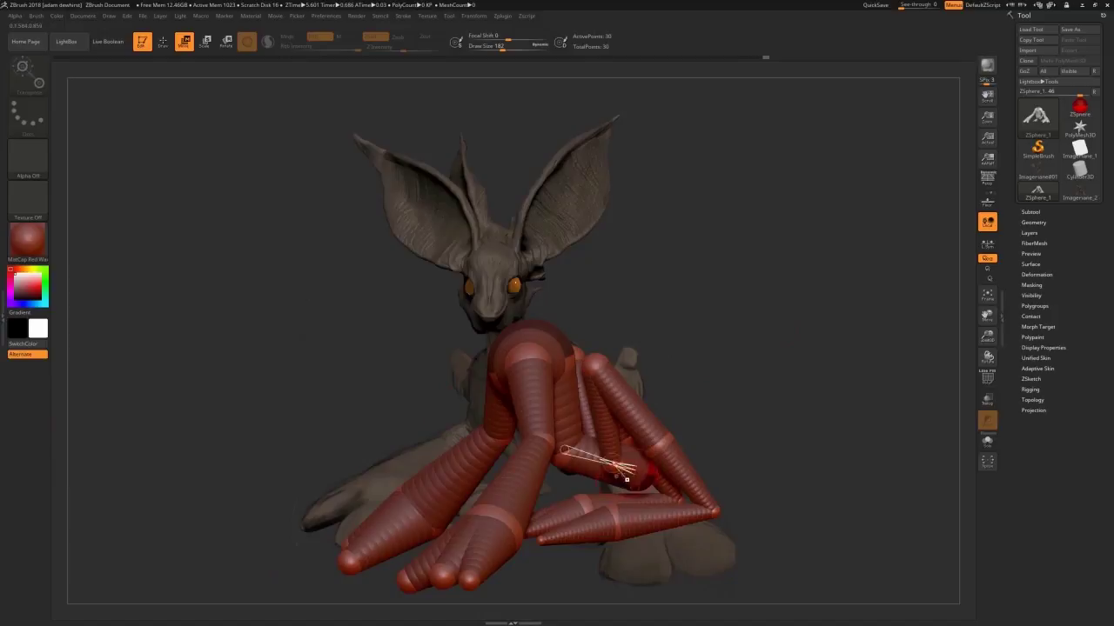
pyautogui.moveTo(570, 457); pyautogui.dragTo(586, 444)
# Add neck and head ZSpheres on top of the chest sphere and pull them upward.
pyautogui.click(162, 41)
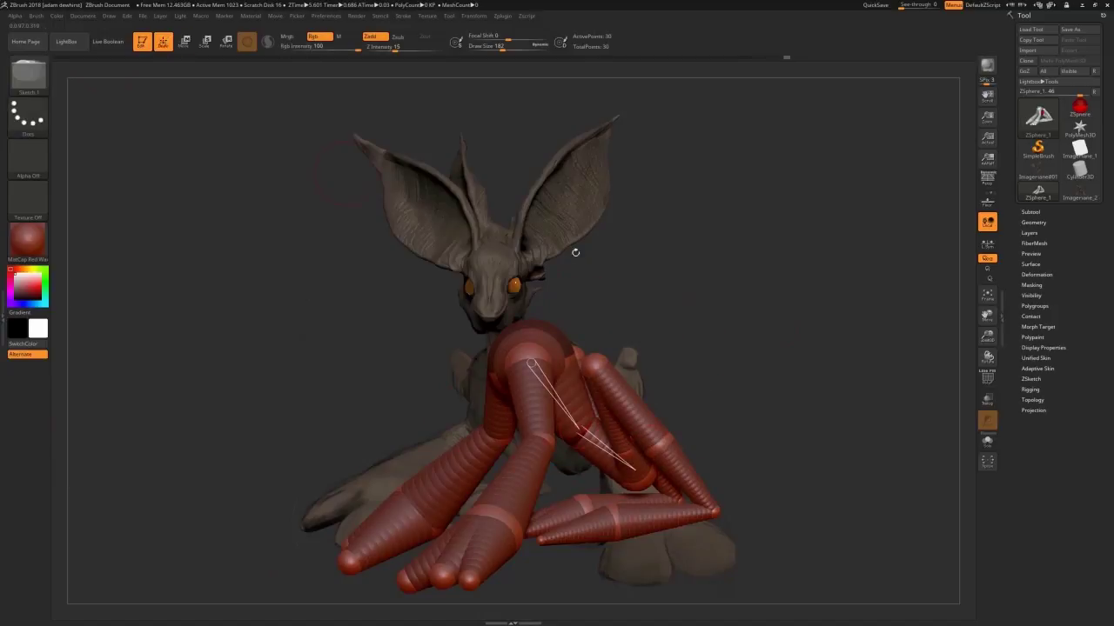
pyautogui.moveTo(574, 251); pyautogui.dragTo(665, 261)
pyautogui.click(545, 330)
pyautogui.click(187, 44)
pyautogui.moveTo(544, 329); pyautogui.dragTo(533, 314)
pyautogui.click(163, 43)
pyautogui.click(529, 309)
pyautogui.click(185, 44)
# Adjust the neck and head position, enlarge the head ZSphere and thicken the neck.
pyautogui.hotkey('ctrl', 'shift', 'z')
pyautogui.hotkey('ctrl', 'shift', 'z')
pyautogui.hotkey('ctrl', 'shift', 'z')
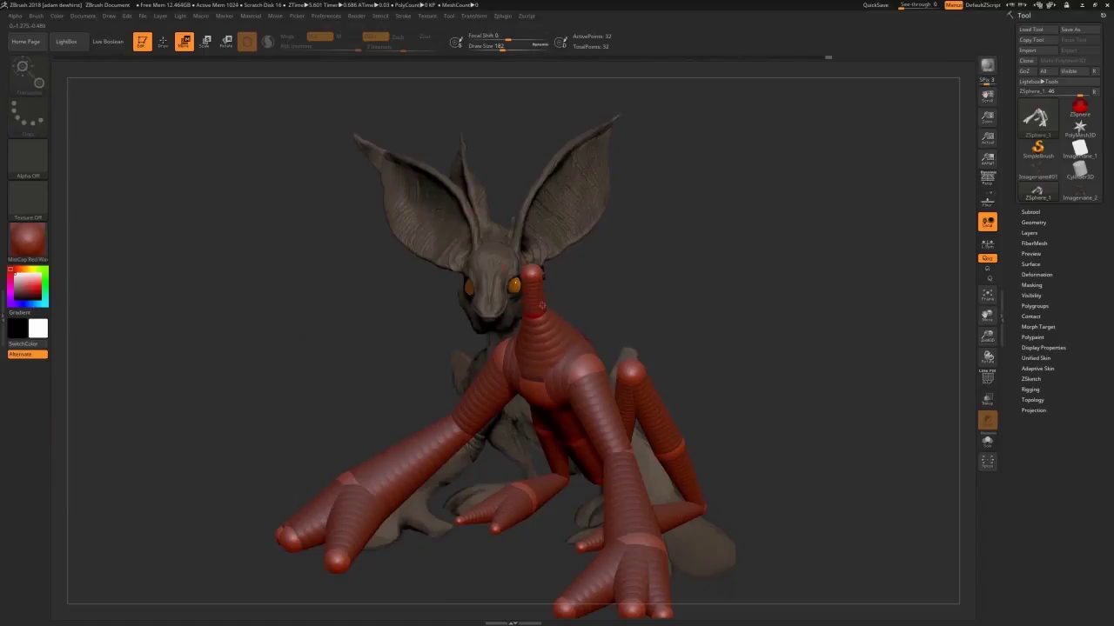
pyautogui.hotkey('ctrl', 'shift', 'z')
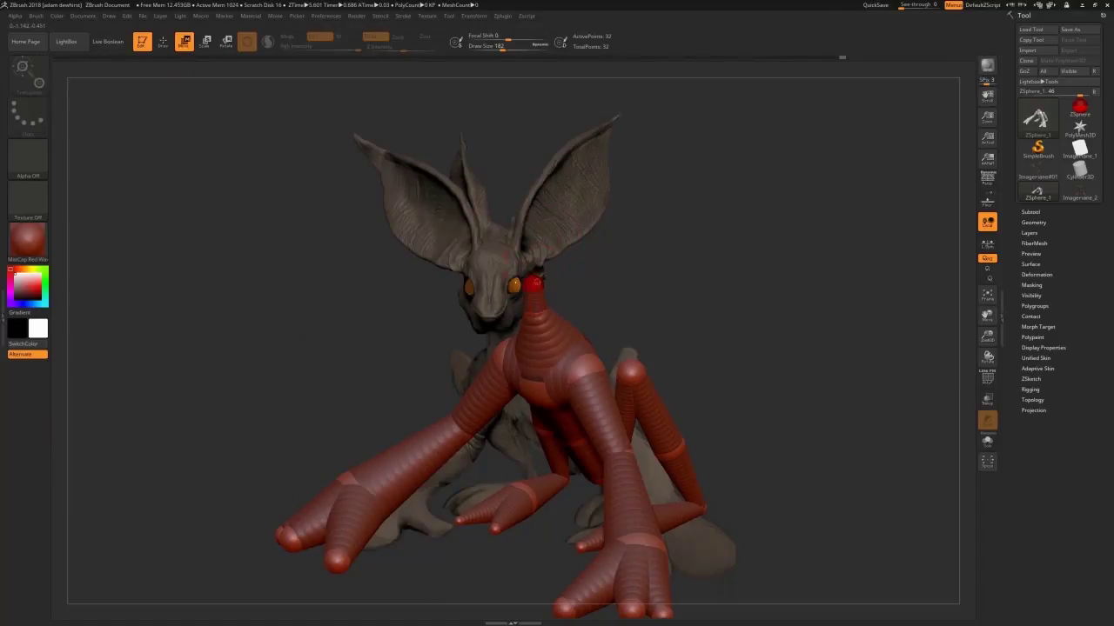
pyautogui.hotkey('ctrl', 'shift', 'z')
pyautogui.hotkey('ctrl', 'shift', 'z')
pyautogui.hotkey('ctrl', 'shift', 'z')
pyautogui.hotkey('ctrl', 'shift', 'z')
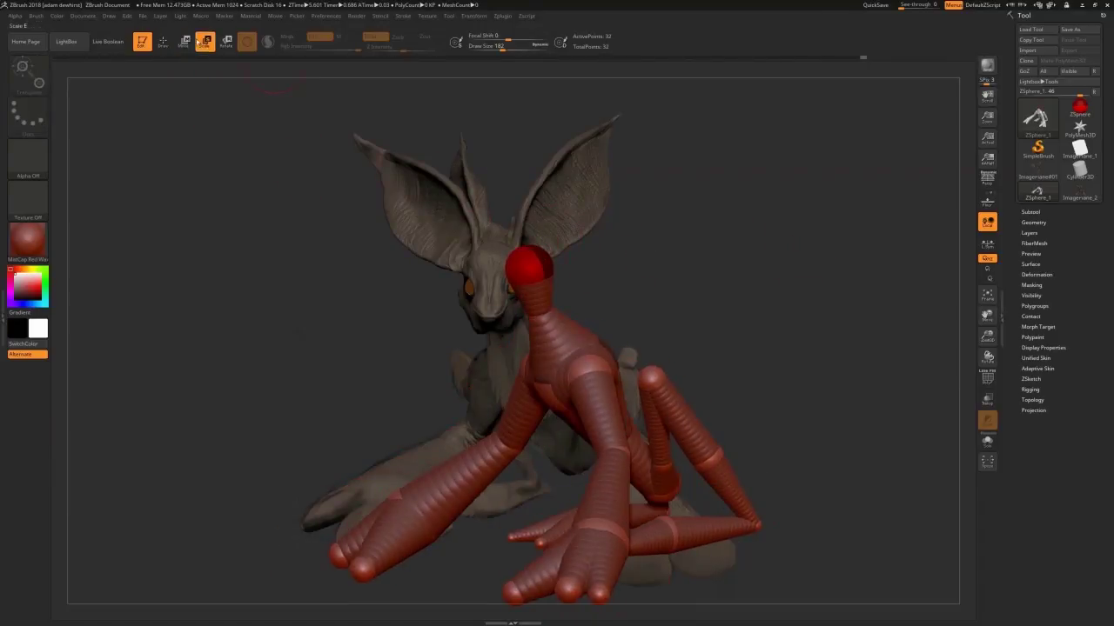
pyautogui.press('e')
pyautogui.moveTo(540, 313); pyautogui.dragTo(691, 221)
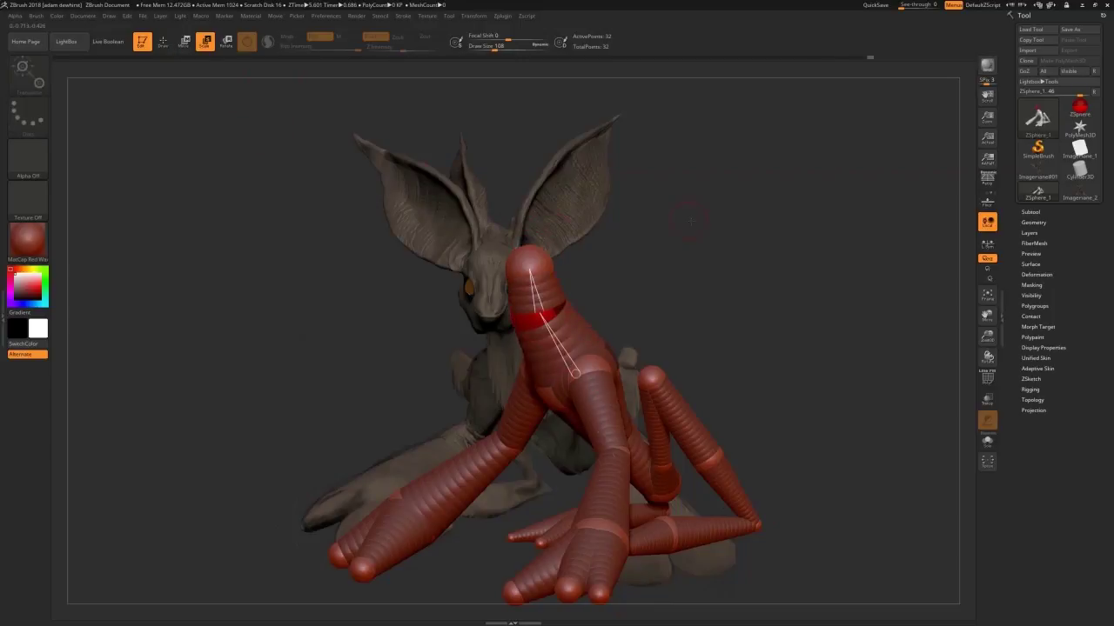
# Preview the adaptive skin and add a muzzle ZSphere at the front of the head.
pyautogui.press('a')
pyautogui.press('a')
pyautogui.moveTo(818, 235); pyautogui.dragTo(727, 231)
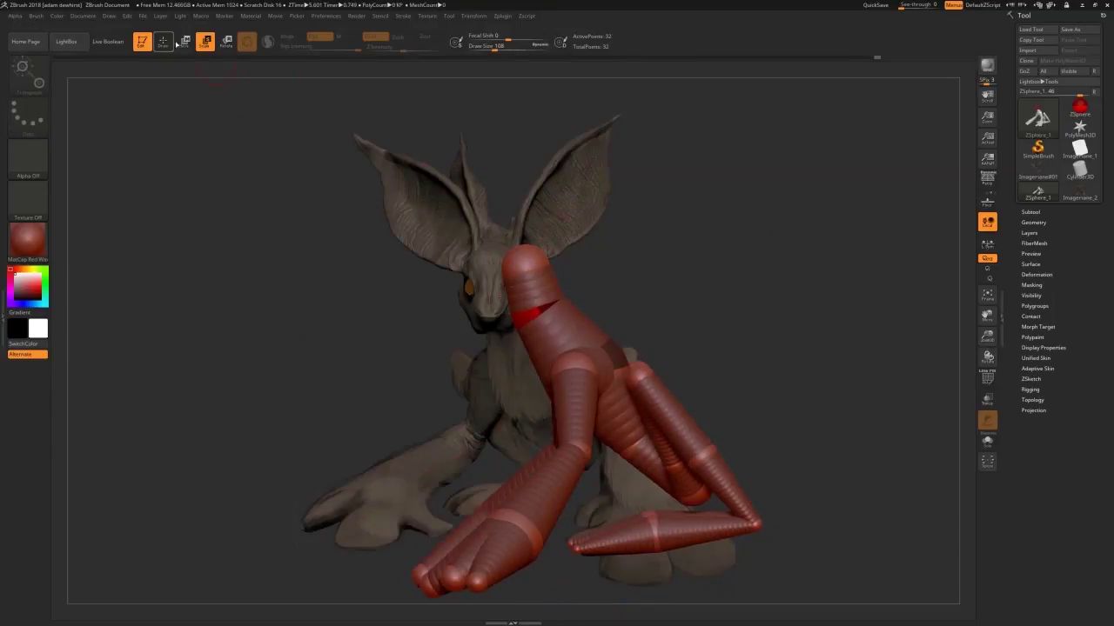
pyautogui.click(168, 42)
pyautogui.hotkey('ctrl', 'shift', 'z')
pyautogui.hotkey('ctrl', 'shift', 'z')
pyautogui.hotkey('ctrl', 'shift', 'z')
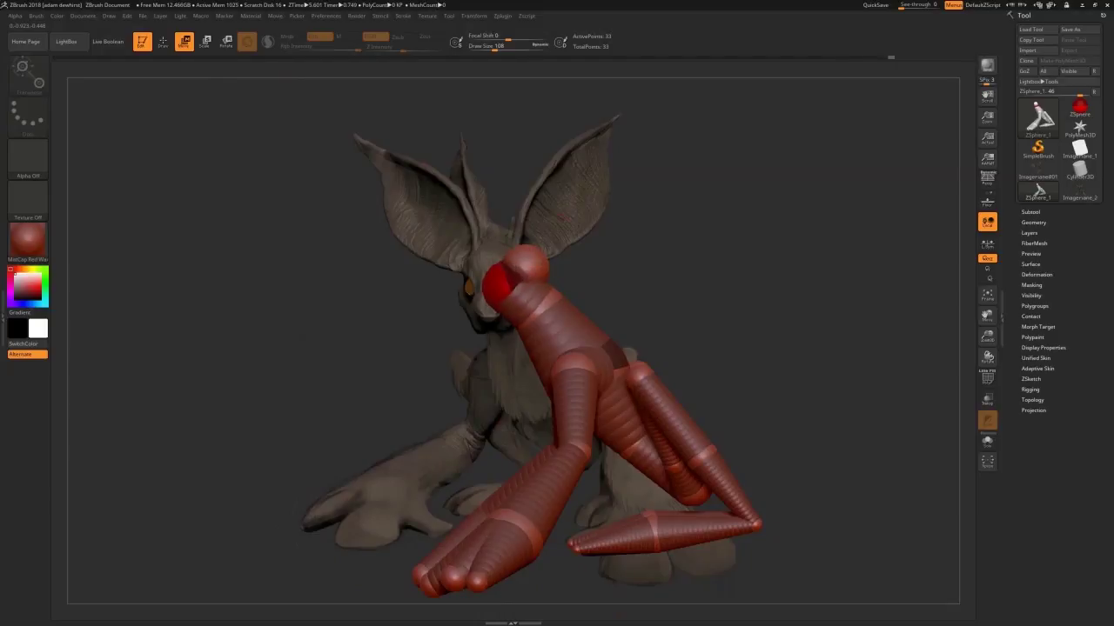
# Move the muzzle and upper head ZSpheres to refine the shape of the head.
pyautogui.hotkey('ctrl', 'shift', 'z')
pyautogui.hotkey('ctrl', 'shift', 'z')
pyautogui.moveTo(519, 300); pyautogui.dragTo(588, 365)
pyautogui.click(164, 42)
pyautogui.click(184, 41)
pyautogui.moveTo(539, 244); pyautogui.dragTo(541, 239)
pyautogui.moveTo(696, 287); pyautogui.dragTo(770, 287)
pyautogui.click(164, 42)
# Preview the adaptive skin of the whole figure and return to the ZSpheres without storing the modified preview mesh.
pyautogui.moveTo(261, 209); pyautogui.dragTo(331, 218)
pyautogui.press('a')
pyautogui.click(537, 247)
pyautogui.press('a')
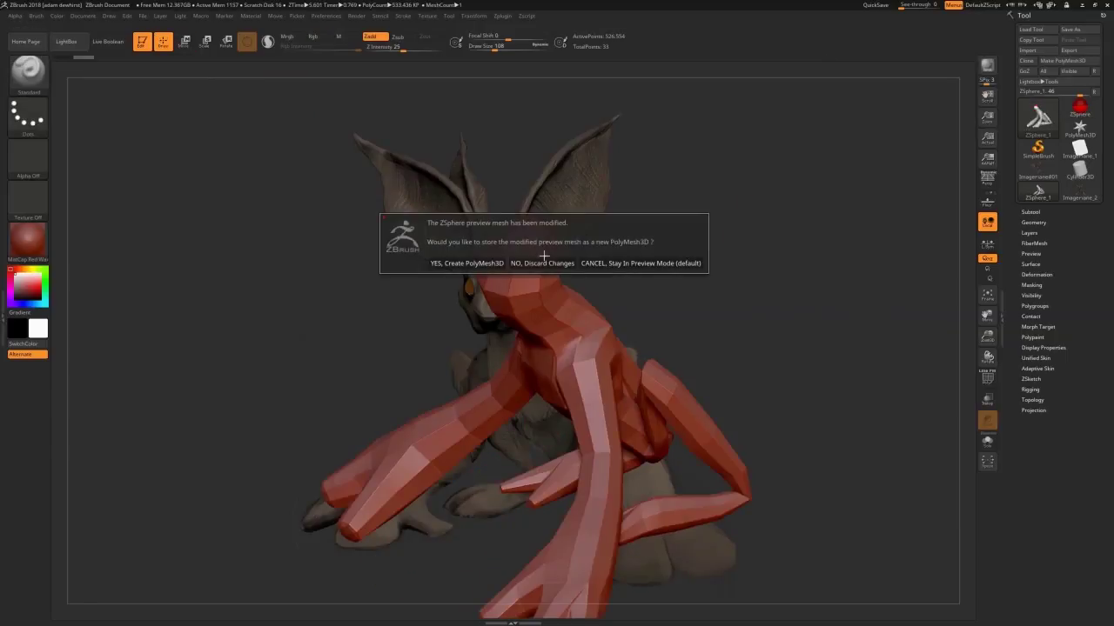
pyautogui.click(550, 263)
# Add a symmetrical pair of small ZSpheres on top of the head and pull them out into long ears.
pyautogui.click(546, 243)
pyautogui.moveTo(719, 192); pyautogui.dragTo(724, 250)
pyautogui.hotkey('ctrl', 'shift', 'z')
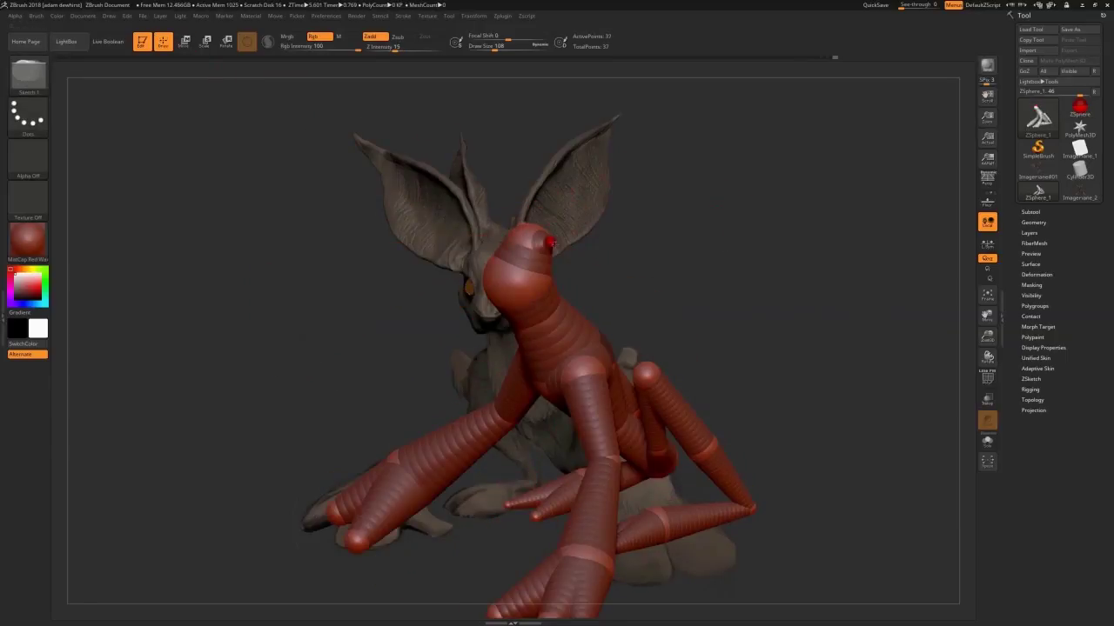
pyautogui.click(551, 243)
pyautogui.press('w')
pyautogui.moveTo(551, 244)
pyautogui.mouseDown()
pyautogui.moveTo(705, 185)
pyautogui.moveTo(566, 235)
pyautogui.mouseUp()
pyautogui.moveTo(706, 184); pyautogui.dragTo(735, 152)
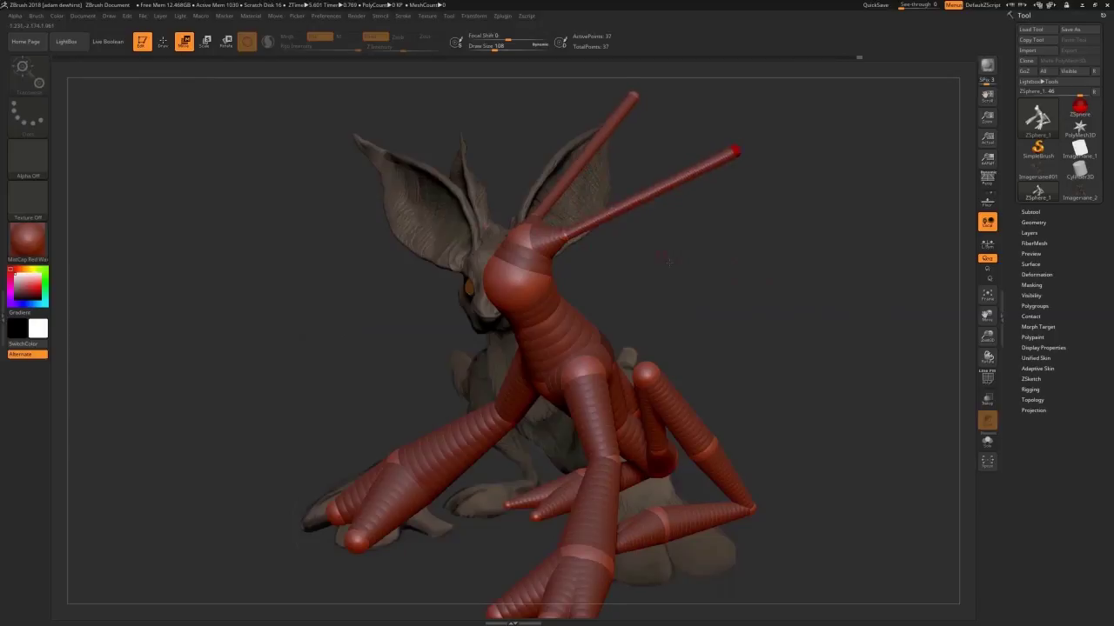
# Adjust the angle of the two ears by repositioning their ZSpheres from several views.
pyautogui.hotkey('ctrl', 'shift', 'z')
pyautogui.hotkey('ctrl', 'shift', 'z')
pyautogui.hotkey('ctrl', 'shift', 'z')
pyautogui.hotkey('ctrl', 'shift', 'z')
pyautogui.hotkey('ctrl', 'shift', 'z')
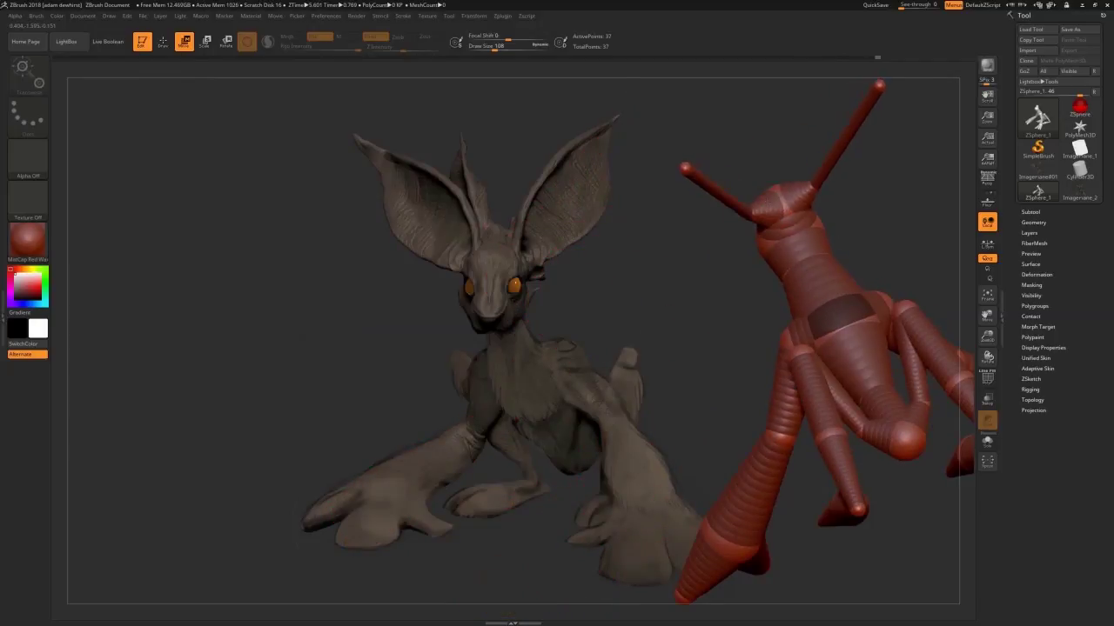
pyautogui.hotkey('ctrl', 'shift', 'z')
pyautogui.hotkey('ctrl', 'shift', 'z')
pyautogui.hotkey('ctrl', 'shift', 'z')
pyautogui.hotkey('ctrl', 'shift', 'z')
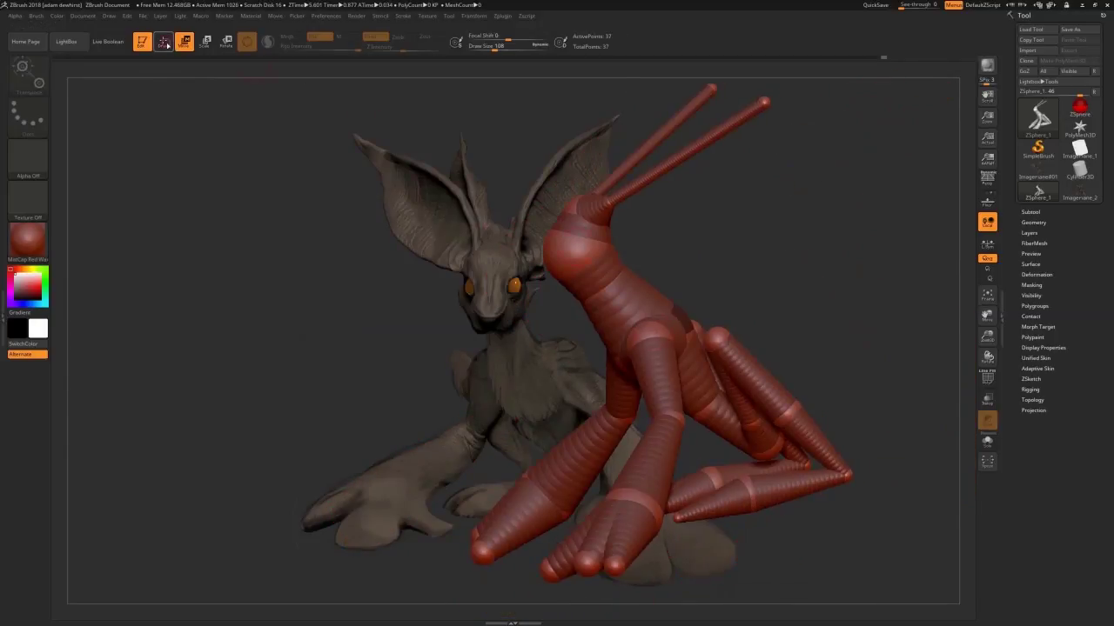
pyautogui.hotkey('ctrl', 'shift', 'z')
pyautogui.hotkey('ctrl', 'shift', 'z')
# Add a second pair of ZSpheres at the back of the head and pull them out as additional ears.
pyautogui.click(597, 213)
pyautogui.press('w')
pyautogui.moveTo(835, 261); pyautogui.dragTo(887, 261)
pyautogui.moveTo(600, 217)
pyautogui.mouseDown()
pyautogui.moveTo(713, 169)
pyautogui.moveTo(768, 129)
pyautogui.mouseUp()
pyautogui.moveTo(852, 261); pyautogui.dragTo(783, 261)
pyautogui.moveTo(692, 99)
pyautogui.mouseDown()
pyautogui.moveTo(710, 103)
pyautogui.moveTo(699, 101)
pyautogui.mouseUp()
# Scale the ZSpheres at the ear bases and tips to thicken the ears.
pyautogui.press('e')
pyautogui.moveTo(835, 192)
pyautogui.mouseDown()
pyautogui.moveTo(826, 348)
pyautogui.moveTo(804, 401)
pyautogui.mouseUp()
pyautogui.moveTo(608, 184); pyautogui.dragTo(632, 150)
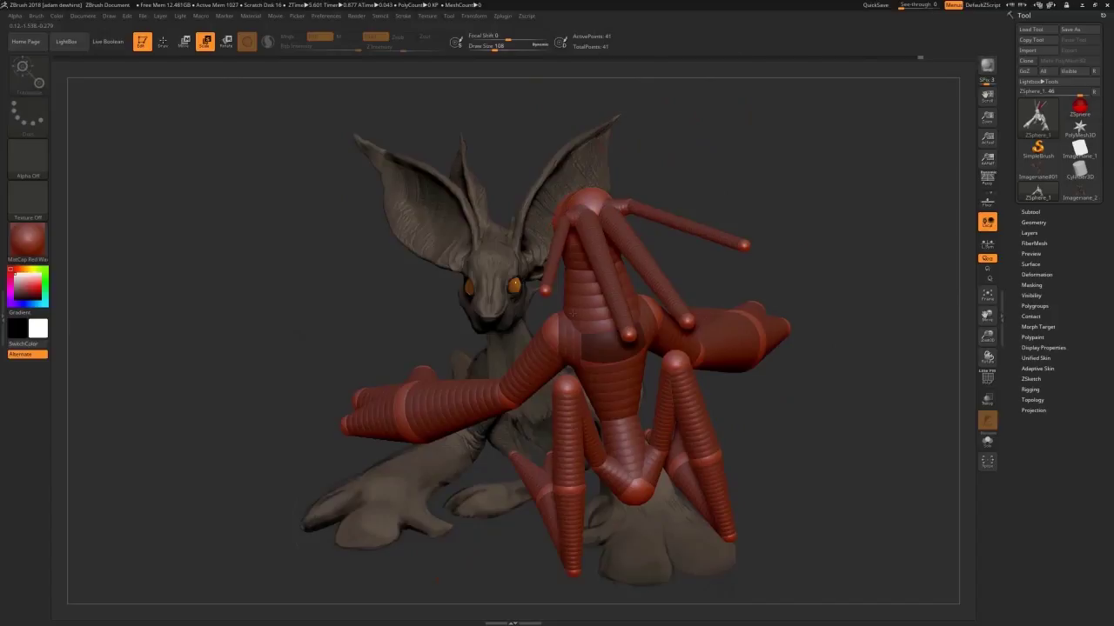
pyautogui.moveTo(544, 290); pyautogui.dragTo(552, 280)
pyautogui.moveTo(687, 270)
pyautogui.mouseDown()
pyautogui.moveTo(771, 281)
pyautogui.moveTo(792, 226)
pyautogui.mouseUp()
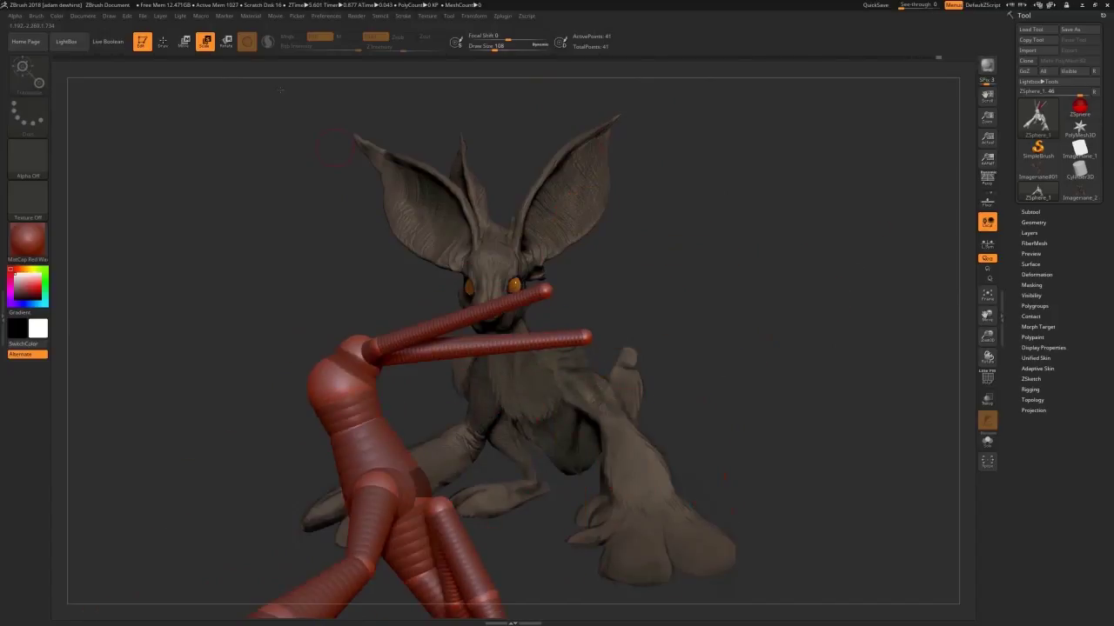
# Reposition the ear tip ZSpheres so the ears follow the direction seen in the concept image.
pyautogui.click(184, 40)
pyautogui.click(163, 41)
pyautogui.keyDown('alt'); pyautogui.moveTo(192, 261); pyautogui.dragTo(278, 120); pyautogui.keyUp('alt')
pyautogui.click(184, 41)
pyautogui.moveTo(447, 208); pyautogui.dragTo(462, 189)
pyautogui.moveTo(632, 149); pyautogui.dragTo(630, 143)
# Insert extra ZSpheres partway along the ears and move them to give each ear a bend.
pyautogui.click(163, 41)
pyautogui.click(540, 169)
pyautogui.click(184, 41)
pyautogui.moveTo(540, 170); pyautogui.dragTo(540, 160)
pyautogui.click(163, 40)
pyautogui.click(539, 206)
pyautogui.click(184, 41)
pyautogui.moveTo(539, 207)
pyautogui.mouseDown()
pyautogui.moveTo(540, 194)
pyautogui.moveTo(602, 187)
pyautogui.mouseUp()
pyautogui.click(163, 41)
pyautogui.click(602, 196)
pyautogui.click(185, 41)
# Preview the adaptive skin to check the bent ears, and return to the ZSphere view.
pyautogui.press('q')
pyautogui.moveTo(783, 226)
pyautogui.mouseDown()
pyautogui.moveTo(970, 313)
pyautogui.moveTo(890, 333)
pyautogui.mouseUp()
pyautogui.press('a')
pyautogui.moveTo(738, 350); pyautogui.dragTo(759, 345)
pyautogui.press('a')
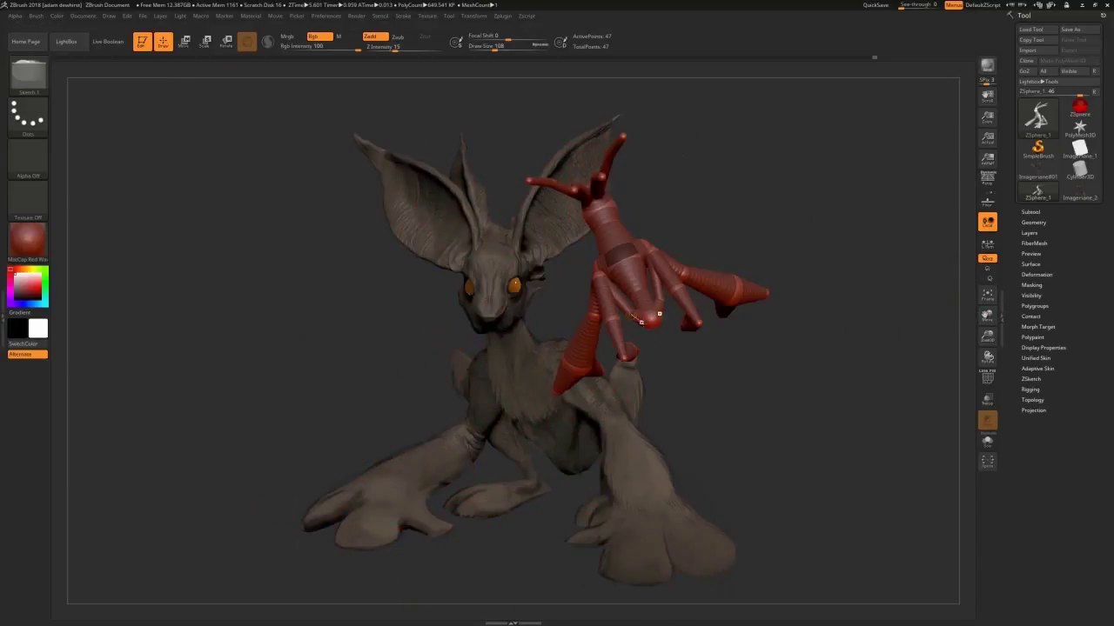
# Move the lower torso and limb ZSpheres to refine the crouching pose.
pyautogui.press('w')
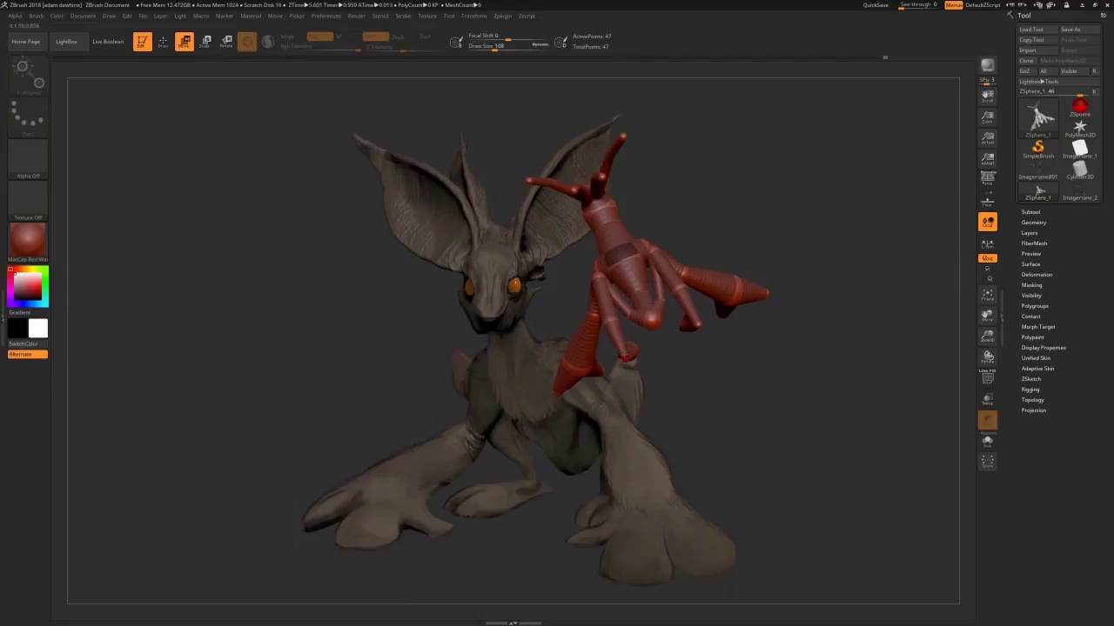
pyautogui.moveTo(828, 323); pyautogui.dragTo(696, 409)
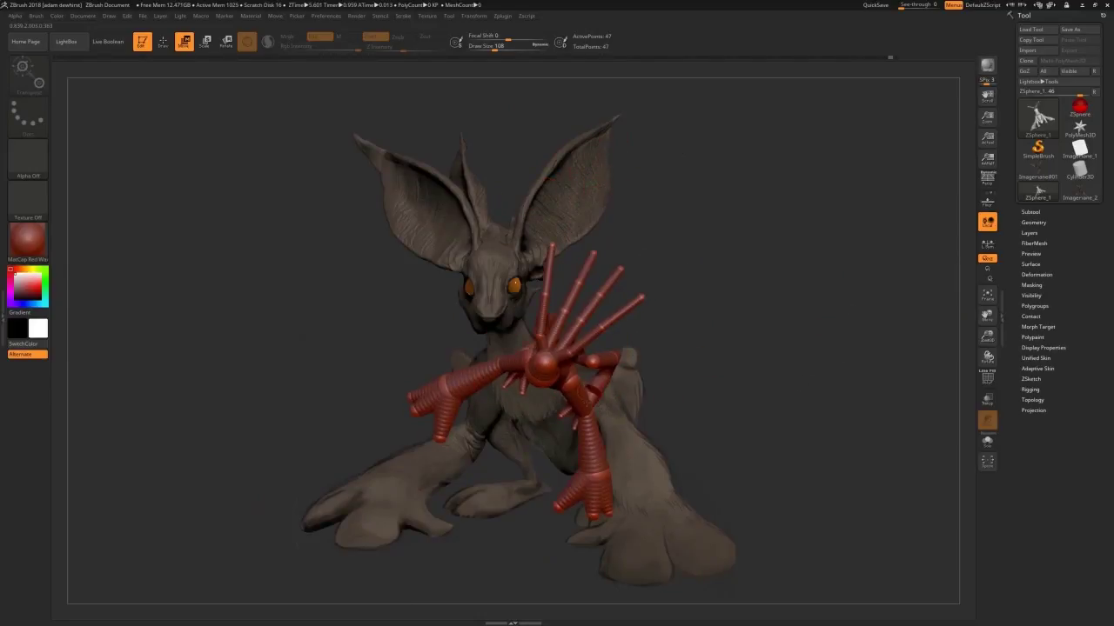
pyautogui.moveTo(696, 368); pyautogui.dragTo(722, 315)
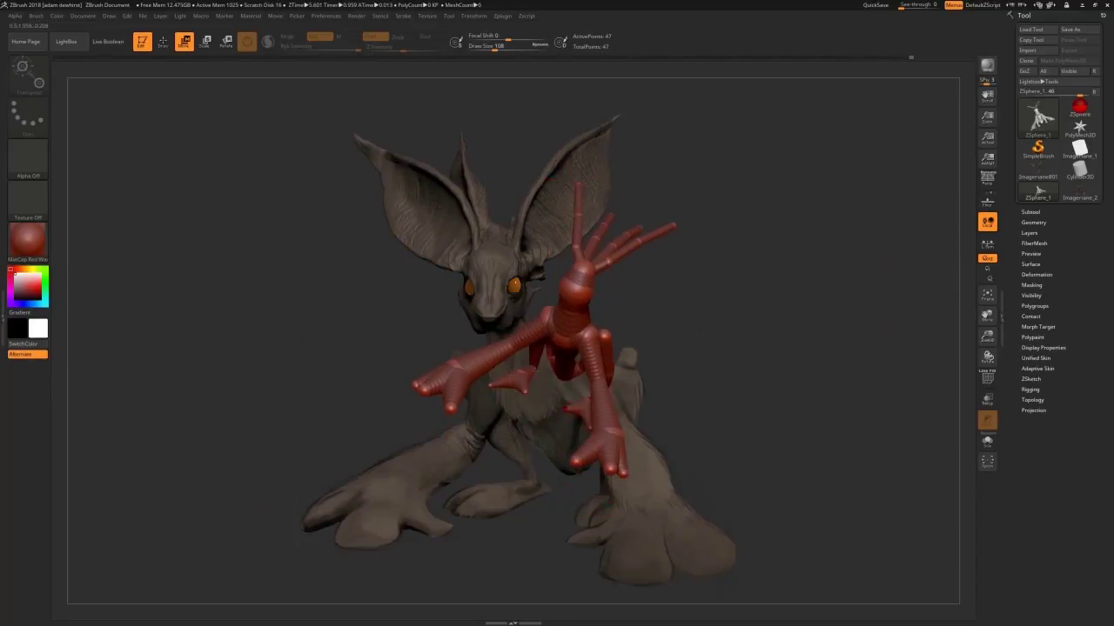
pyautogui.moveTo(804, 291); pyautogui.dragTo(740, 300)
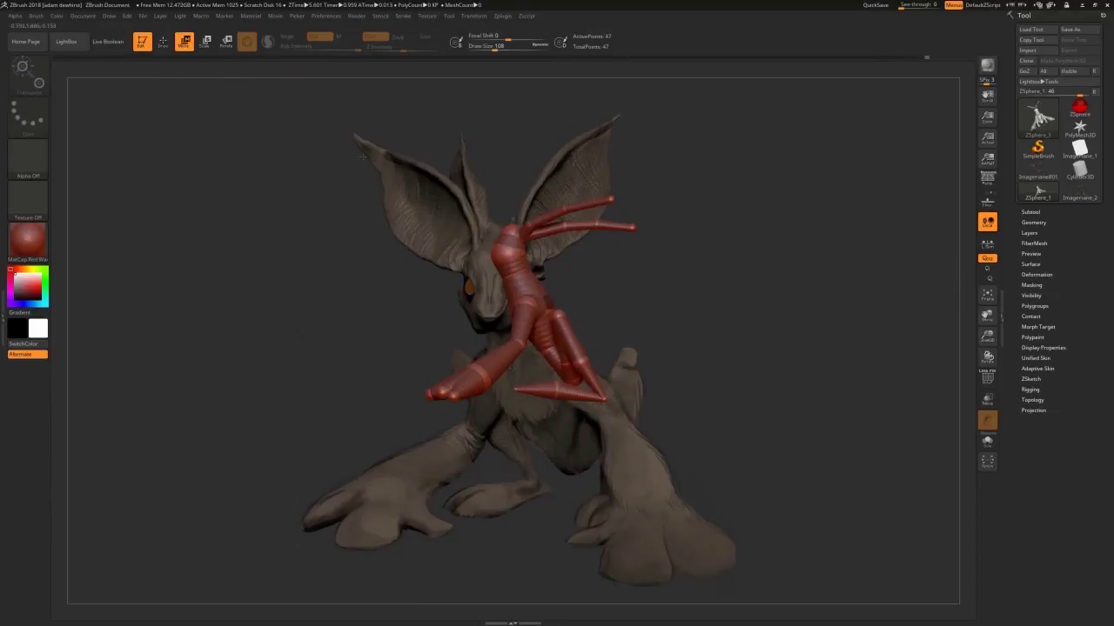
pyautogui.press('r')
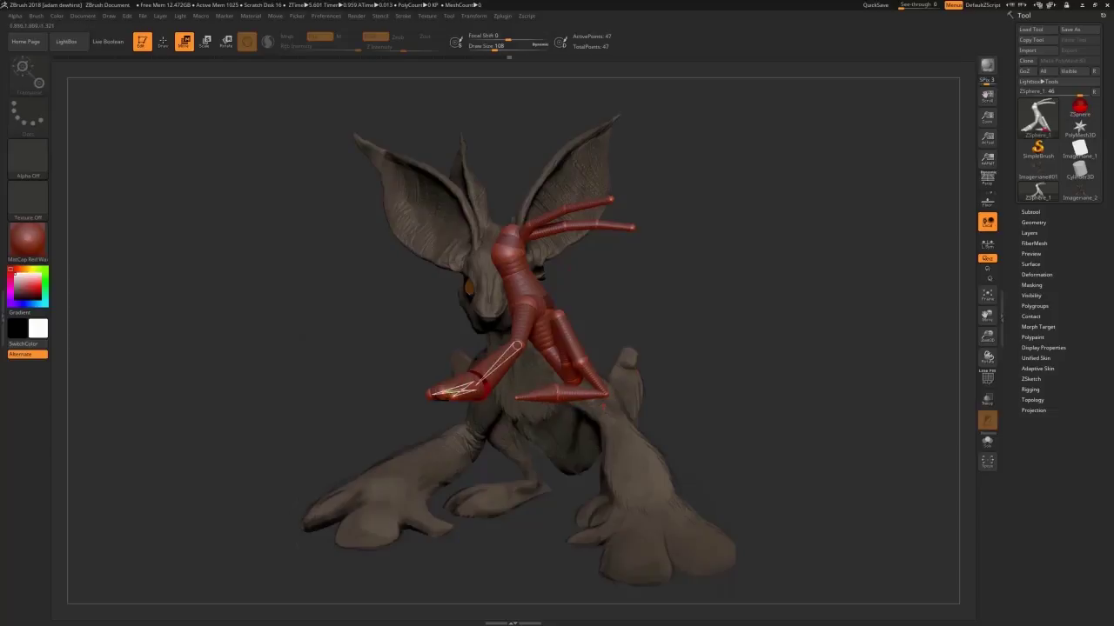
pyautogui.moveTo(565, 359); pyautogui.dragTo(575, 379)
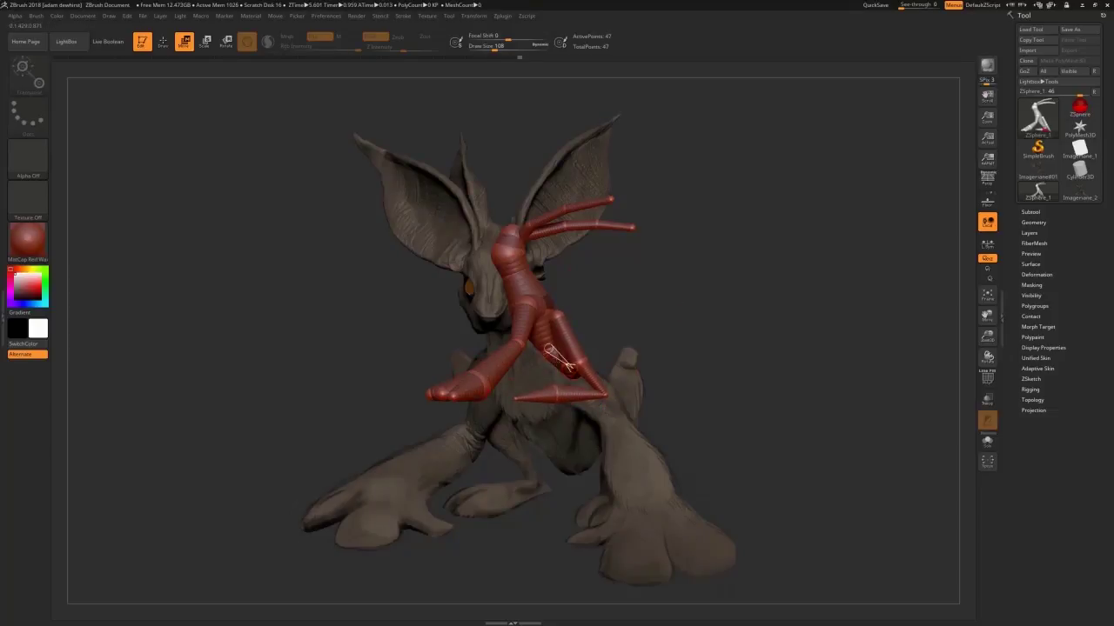
pyautogui.moveTo(852, 305); pyautogui.dragTo(761, 383)
pyautogui.moveTo(668, 459); pyautogui.dragTo(751, 465)
pyautogui.moveTo(791, 366); pyautogui.dragTo(840, 396)
pyautogui.moveTo(840, 396); pyautogui.dragTo(857, 370)
pyautogui.keyDown('alt'); pyautogui.moveTo(888, 300); pyautogui.dragTo(886, 361); pyautogui.keyUp('alt')
pyautogui.moveTo(814, 378); pyautogui.dragTo(859, 387)
# Leave Edit mode and clear the canvas of the old reference and the drawn model.
pyautogui.moveTo(986, 316); pyautogui.dragTo(1033, 291)
pyautogui.click(429, 17)
pyautogui.moveTo(863, 341)
pyautogui.mouseDown()
pyautogui.moveTo(798, 350)
pyautogui.moveTo(847, 352)
pyautogui.mouseUp()
pyautogui.hotkey('ctrl', 'n')
pyautogui.moveTo(639, 308); pyautogui.dragTo(642, 336)
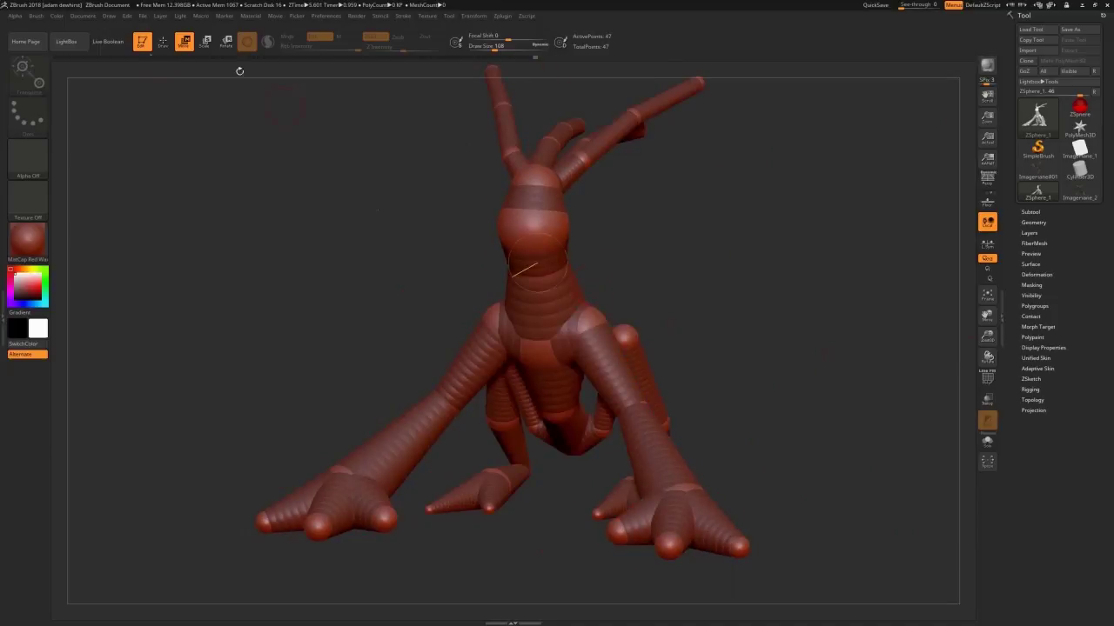
pyautogui.click(143, 42)
pyautogui.hotkey('ctrl', 'n')
# Reload the concept image as an image plane and shift it sideways to leave room for the model.
pyautogui.click(424, 17)
pyautogui.click(451, 375)
pyautogui.click(453, 285)
pyautogui.click(449, 304)
pyautogui.doubleClick(146, 71)
pyautogui.moveTo(504, 338); pyautogui.dragTo(304, 337)
# Draw the creature's ZSphere model beside the concept image, enable Edit mode and position it at a matching height.
pyautogui.click(1038, 193)
pyautogui.moveTo(642, 339)
pyautogui.mouseDown()
pyautogui.moveTo(775, 312)
pyautogui.moveTo(727, 320)
pyautogui.moveTo(738, 320)
pyautogui.mouseUp()
pyautogui.press('t')
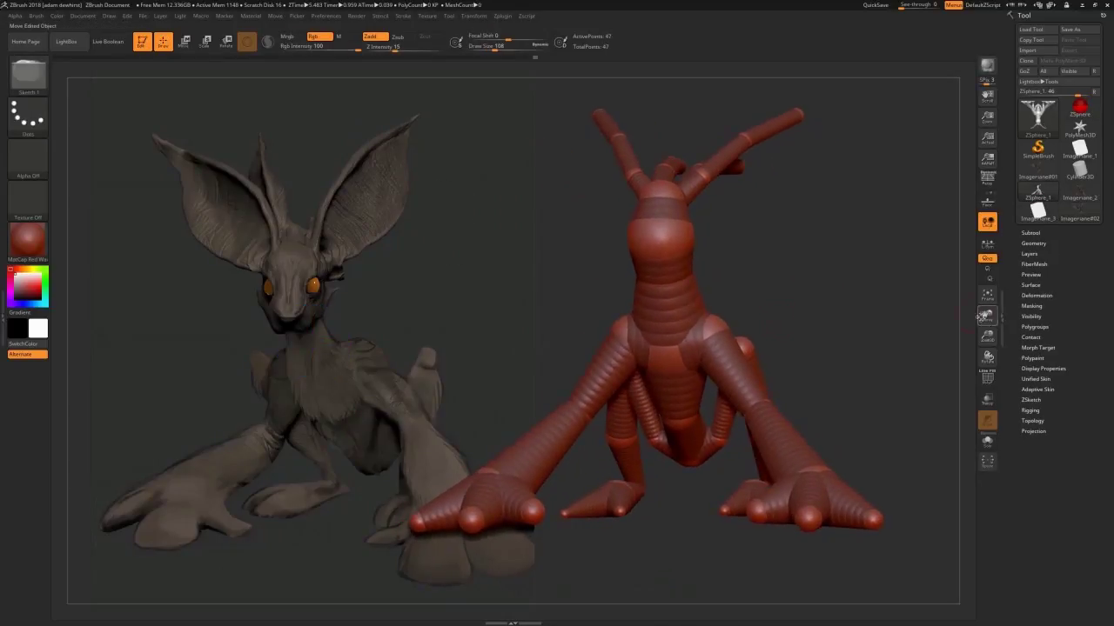
pyautogui.moveTo(985, 316); pyautogui.dragTo(991, 340)
# Preview the skin, make an adaptive skin from the ZSpheres and switch to the generated mesh.
pyautogui.press('a')
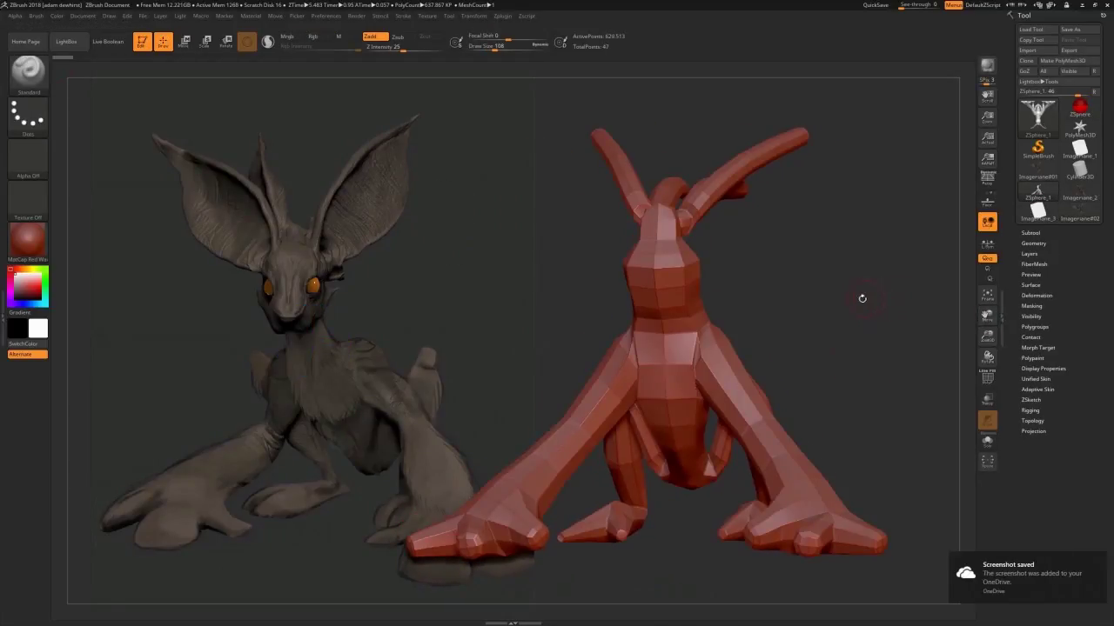
pyautogui.press('a')
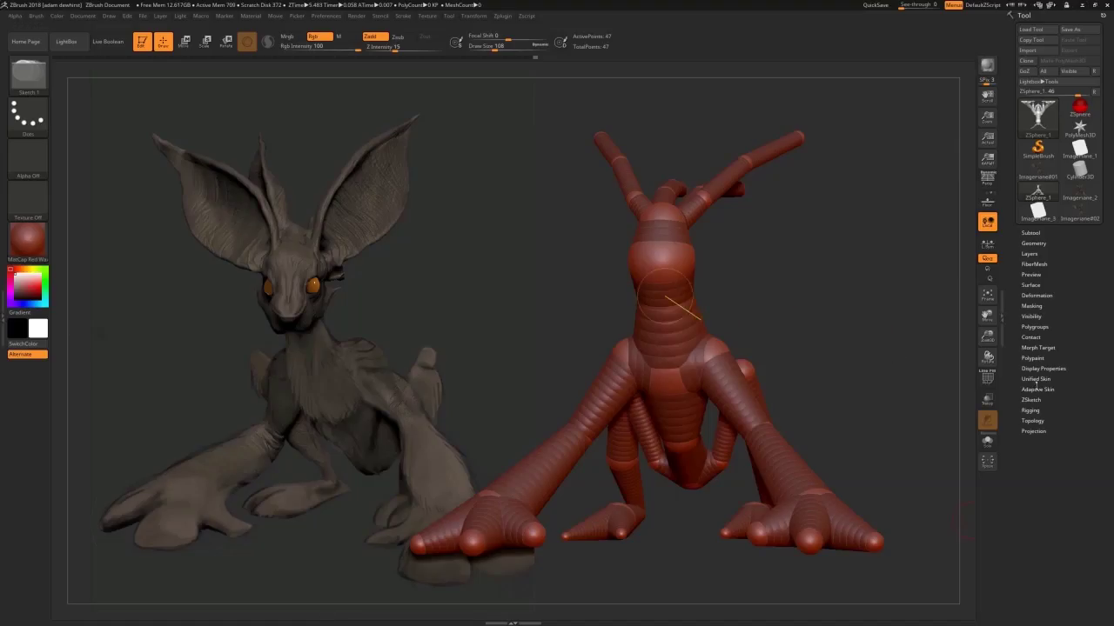
pyautogui.click(1036, 389)
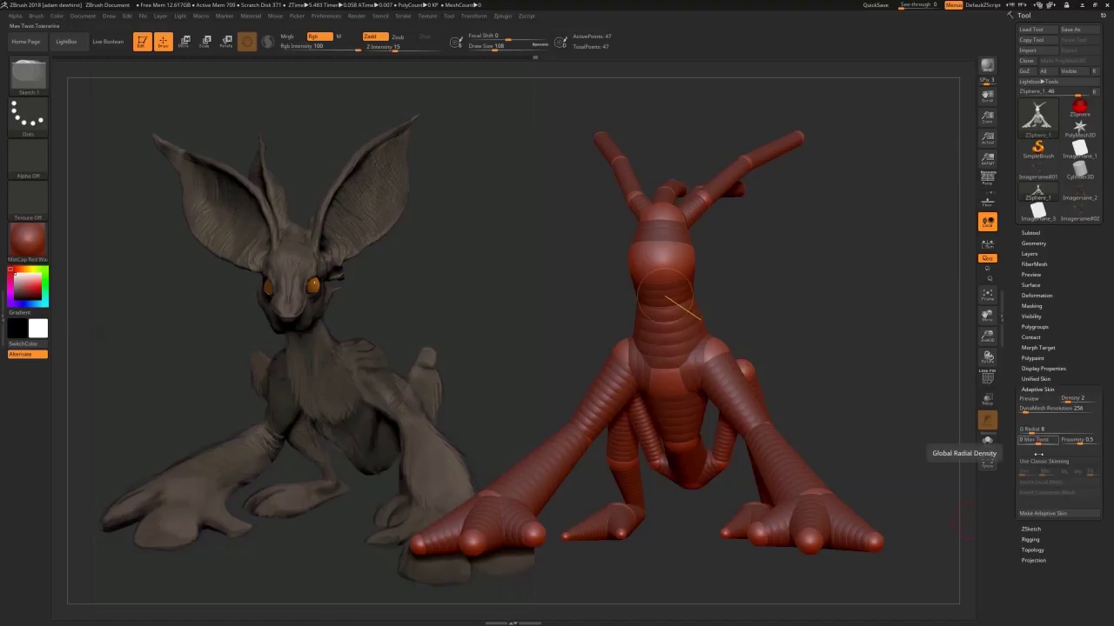
pyautogui.click(1046, 514)
pyautogui.click(1038, 192)
pyautogui.moveTo(842, 311); pyautogui.dragTo(726, 322)
# Divide the skinned mesh to add a second subdivision level and open its deformation options.
pyautogui.click(1034, 264)
pyautogui.click(1028, 342)
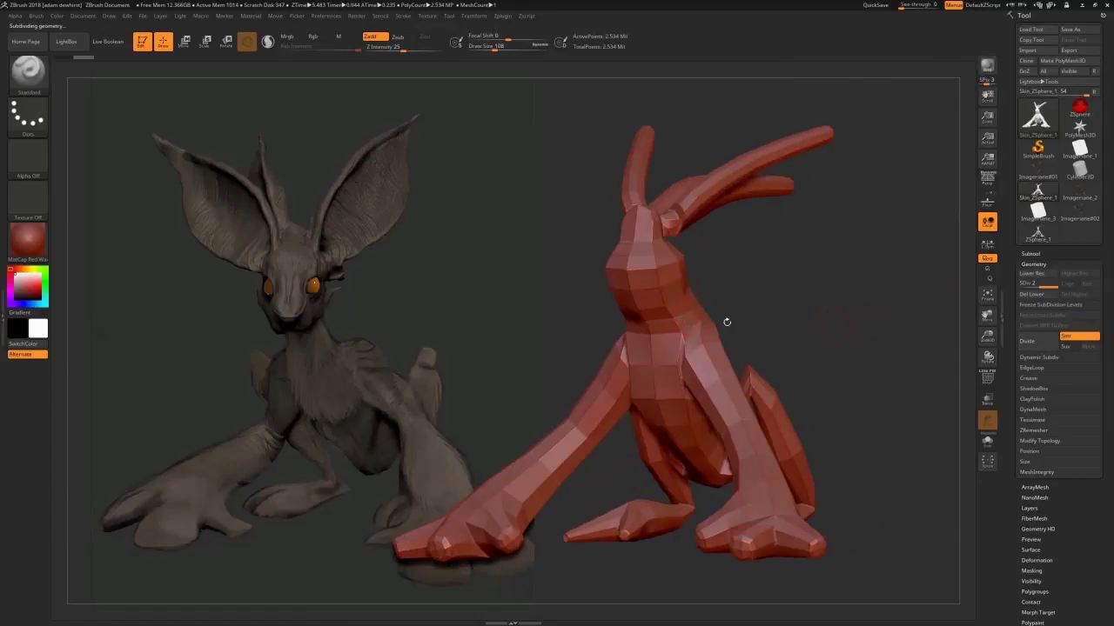
pyautogui.moveTo(660, 293); pyautogui.dragTo(681, 293)
pyautogui.click(1036, 560)
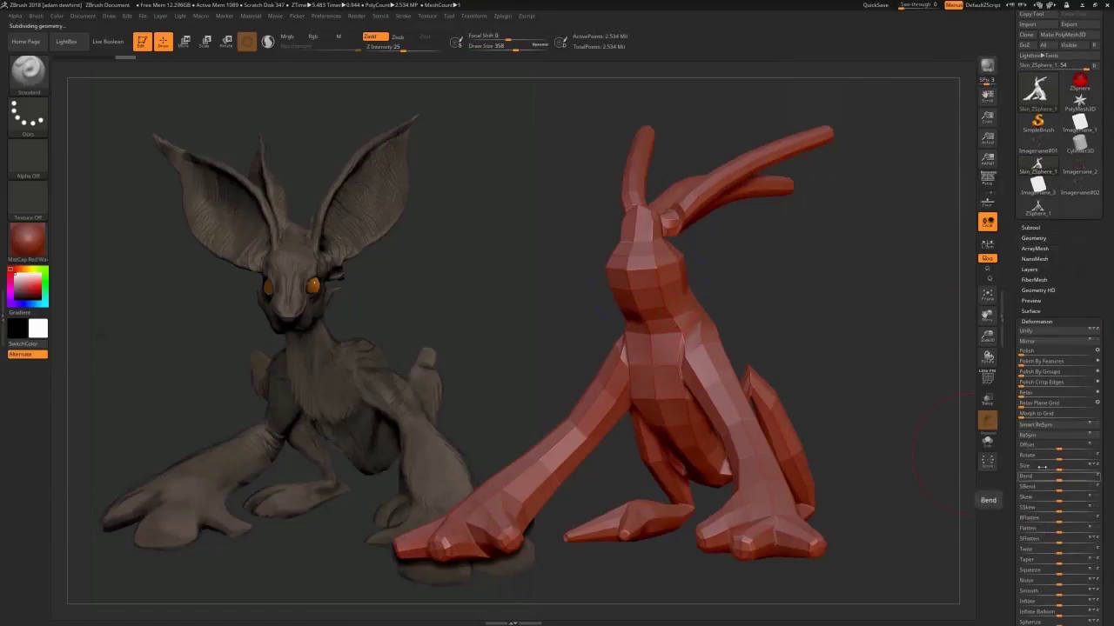
pyautogui.moveTo(1104, 505); pyautogui.dragTo(1105, 401)
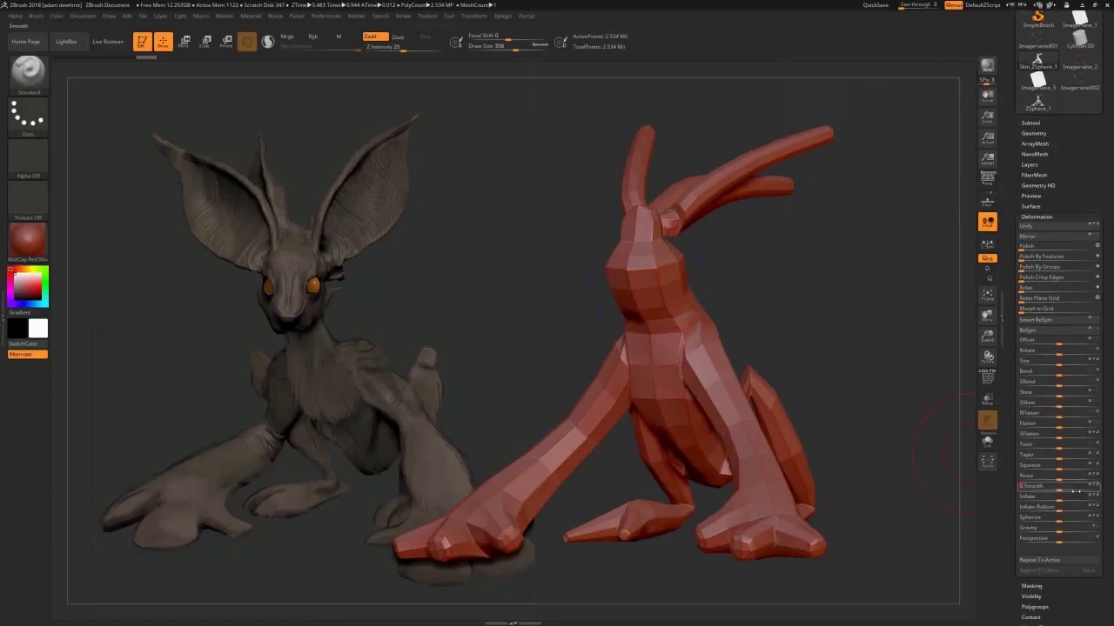
# Lower the mesh to subdivision level 1 and soften its hard facets with the Smooth brush.
pyautogui.press('shift')
pyautogui.click(1033, 133)
pyautogui.click(1033, 142)
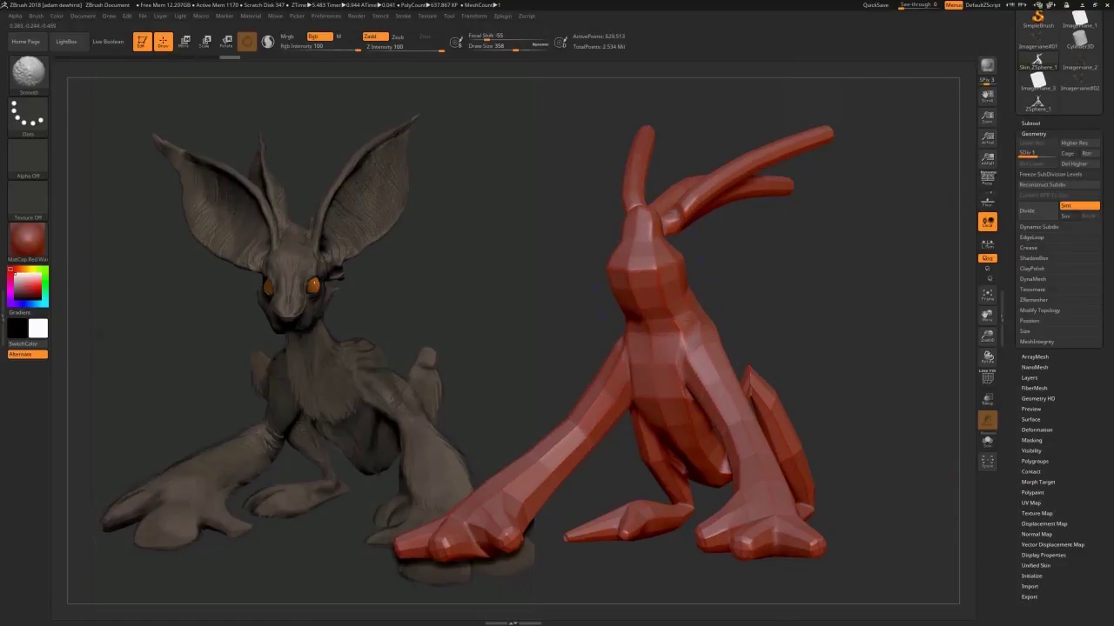
# Build up the chest and shoulders using the ClayBuildup brush with a draw size of 223.
pyautogui.press('b')
pyautogui.press('c')
pyautogui.press('b')
pyautogui.press('s')
pyautogui.press('s')
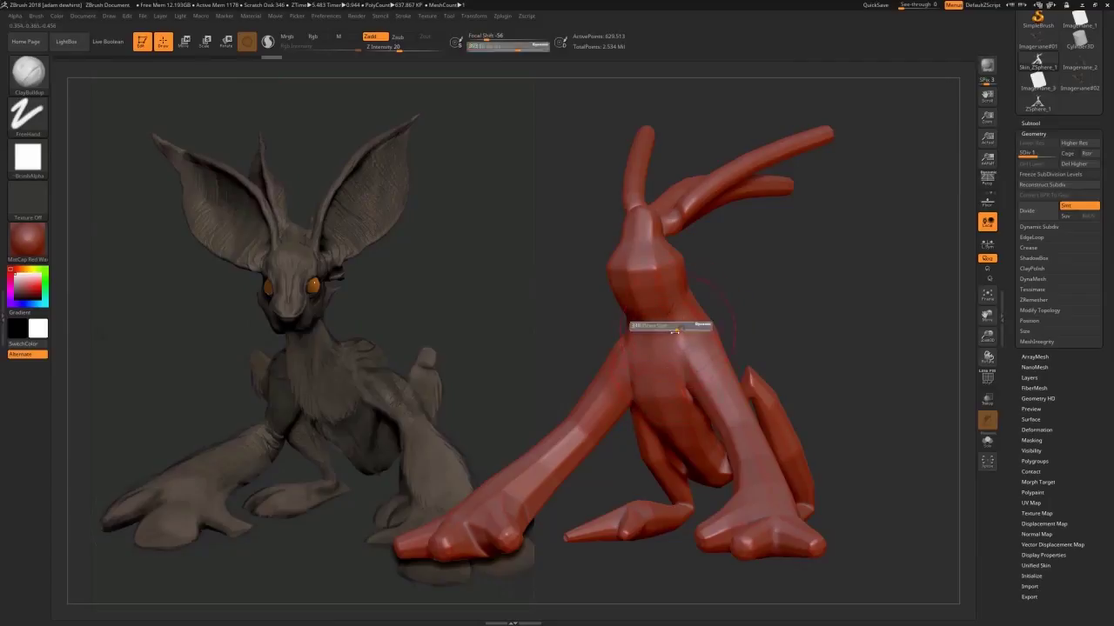
pyautogui.click(668, 328)
pyautogui.moveTo(672, 327); pyautogui.dragTo(684, 336)
pyautogui.moveTo(742, 292); pyautogui.dragTo(648, 301)
pyautogui.hotkey('ctrl', 'shift', 'z')
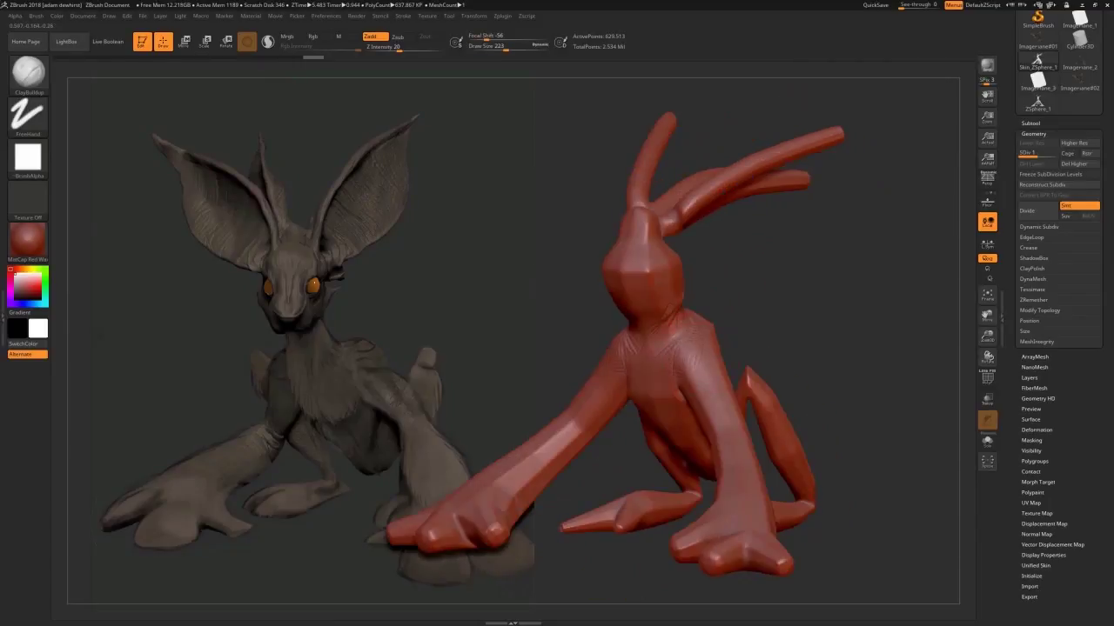
# Build up clay around the neck, head and ear bases with a smaller ClayBuildup brush.
pyautogui.moveTo(614, 270); pyautogui.dragTo(646, 294)
pyautogui.moveTo(861, 287); pyautogui.dragTo(851, 400)
pyautogui.moveTo(637, 170); pyautogui.dragTo(666, 215)
pyautogui.moveTo(823, 200); pyautogui.dragTo(783, 122)
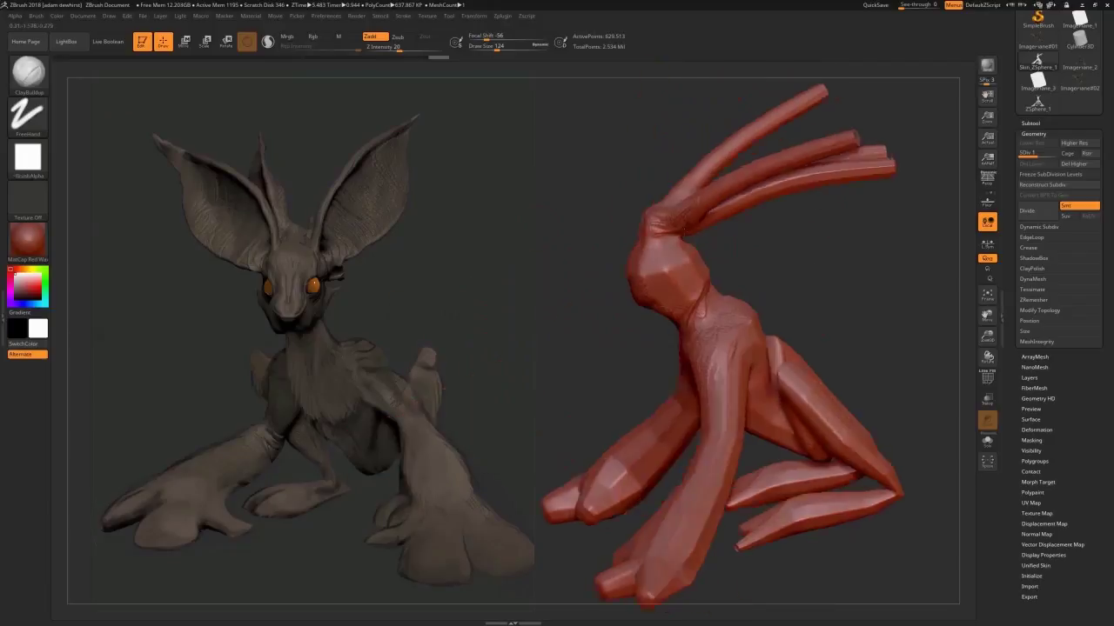
# Reshape the crown of the head near the ear bases with the Move brush.
pyautogui.press('b')
pyautogui.press('m')
pyautogui.press('v')
pyautogui.press('s')
pyautogui.moveTo(655, 231); pyautogui.dragTo(661, 237)
pyautogui.moveTo(776, 287); pyautogui.dragTo(783, 256)
# Set the Move brush draw size to 202 and pull the brow, muzzle and cheeks into a tapered face.
pyautogui.press('s')
pyautogui.moveTo(636, 253); pyautogui.dragTo(634, 253)
pyautogui.moveTo(640, 252); pyautogui.dragTo(645, 242)
pyautogui.moveTo(632, 291); pyautogui.dragTo(621, 287)
pyautogui.keyDown('shift'); pyautogui.moveTo(749, 267); pyautogui.dragTo(818, 270); pyautogui.keyUp('shift')
pyautogui.moveTo(654, 265); pyautogui.dragTo(648, 265)
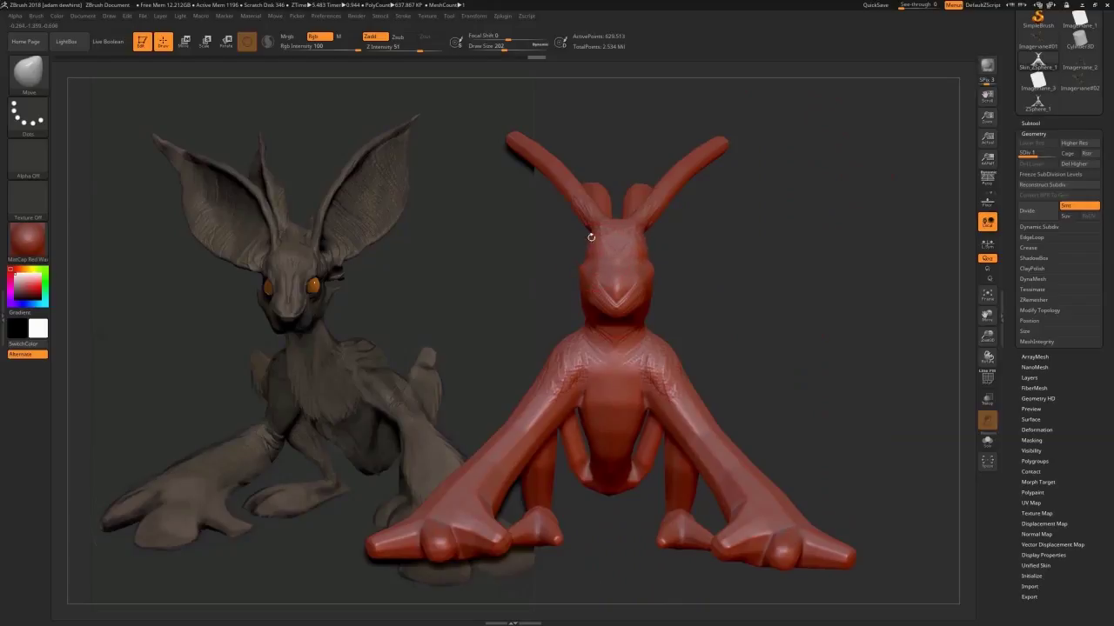
pyautogui.moveTo(809, 279); pyautogui.dragTo(805, 305)
# Smooth the hand and add volume to the hands and forearms with the ClayBuildup brush.
pyautogui.keyDown('shift'); pyautogui.moveTo(439, 556); pyautogui.dragTo(446, 569); pyautogui.keyUp('shift')
pyautogui.press('b')
pyautogui.press('c')
pyautogui.press('b')
pyautogui.moveTo(591, 540); pyautogui.dragTo(596, 596)
pyautogui.moveTo(454, 522)
pyautogui.mouseDown()
pyautogui.moveTo(452, 555)
pyautogui.moveTo(474, 428)
pyautogui.mouseUp()
# Build up muscle forms along the arms, chest and neck with ClayBuildup strokes.
pyautogui.hotkey('ctrl', 'shift', 'z')
pyautogui.hotkey('ctrl', 'shift', 'z')
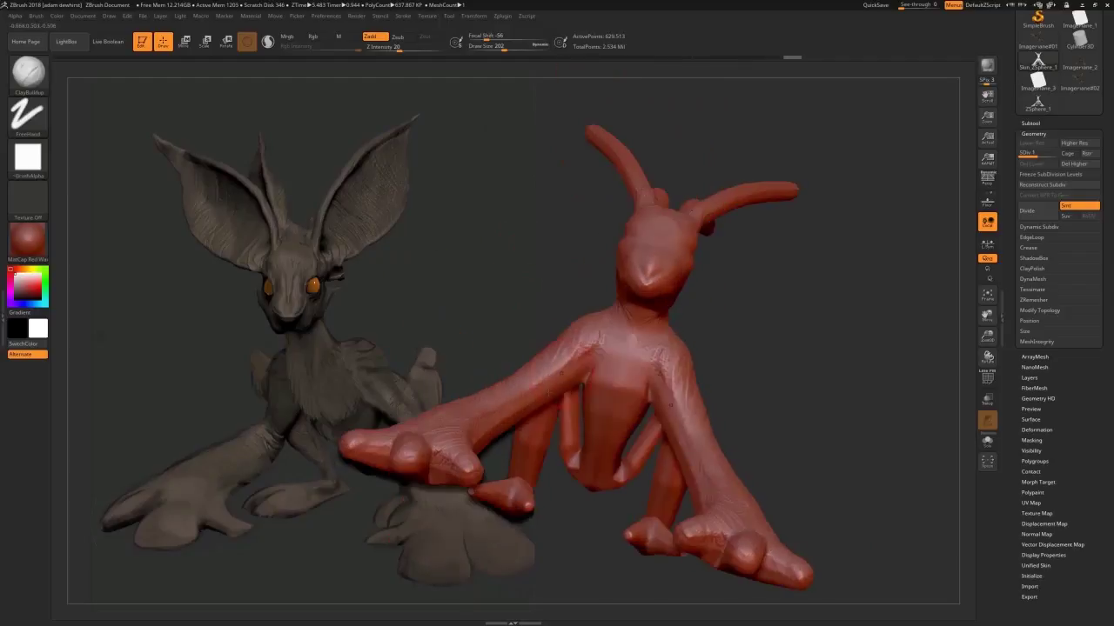
pyautogui.hotkey('ctrl', 'shift', 'z')
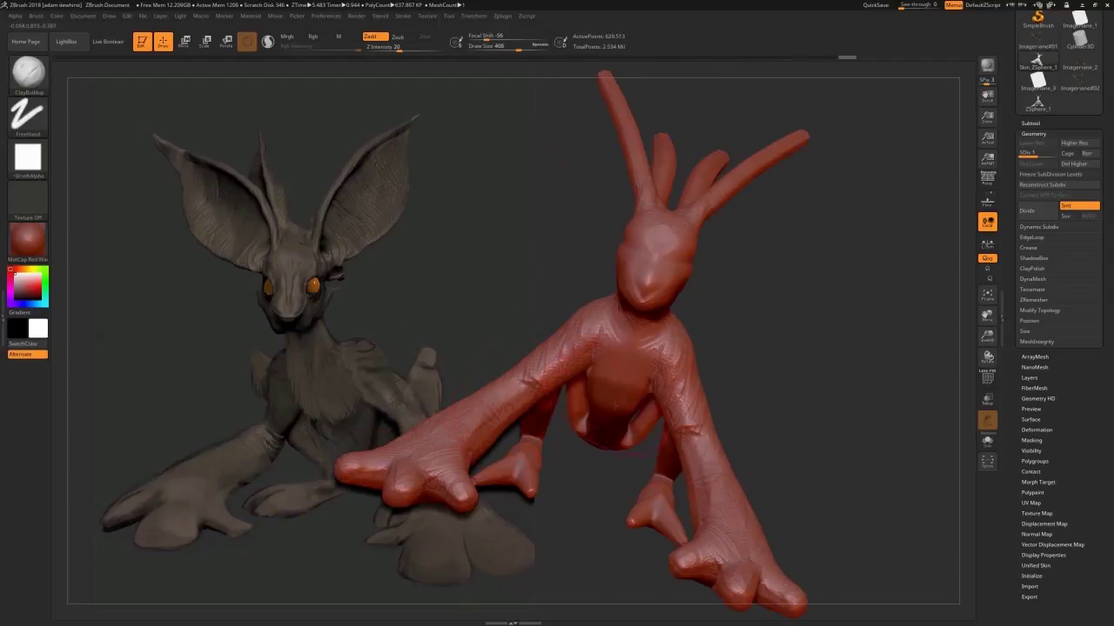
pyautogui.hotkey('ctrl', 'shift', 'z')
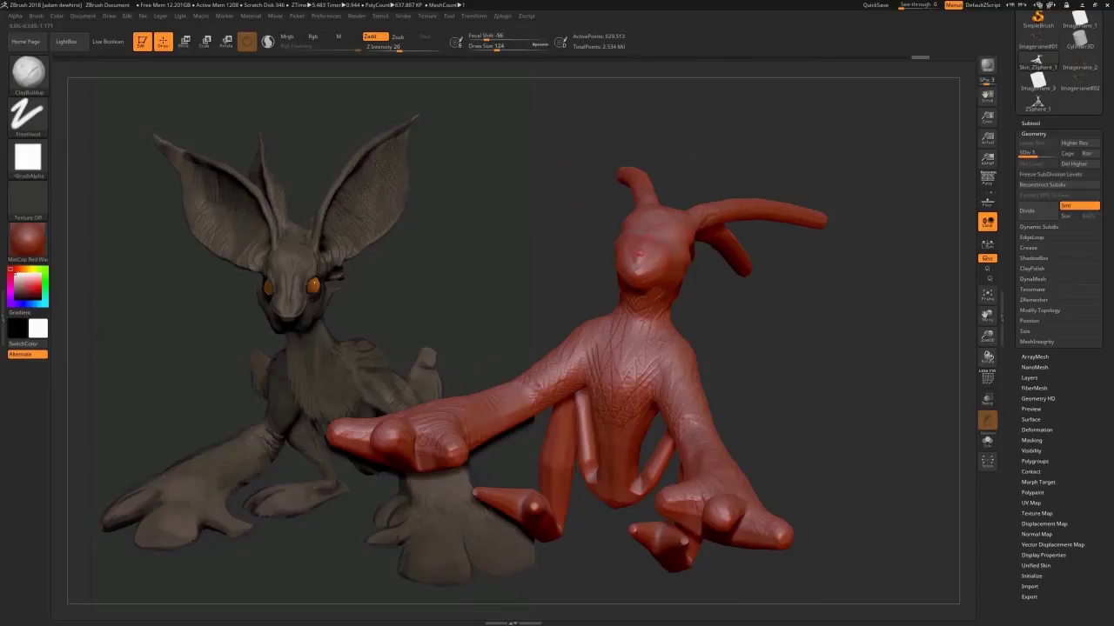
# Sculpt the eye sockets, nose and brow on the face, and build up the sides of the head.
pyautogui.moveTo(729, 270); pyautogui.dragTo(736, 298)
pyautogui.moveTo(684, 235); pyautogui.dragTo(689, 252)
pyautogui.moveTo(766, 288); pyautogui.dragTo(650, 295)
pyautogui.moveTo(794, 238); pyautogui.dragTo(766, 244)
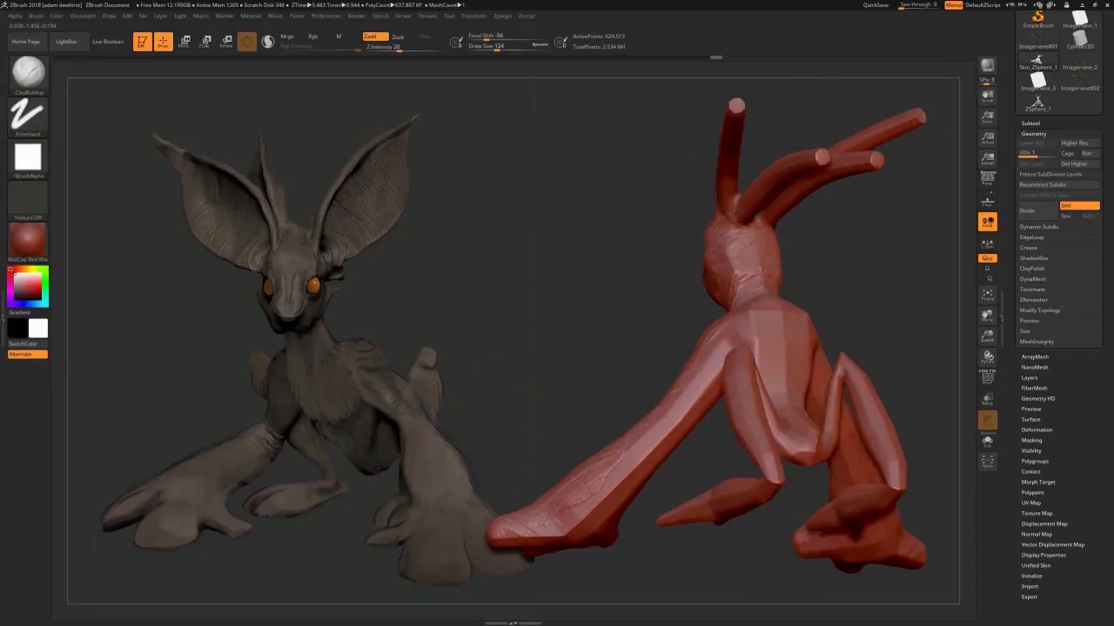
pyautogui.hotkey('ctrl', 'shift', 'z')
pyautogui.hotkey('ctrl', 'shift', 'z')
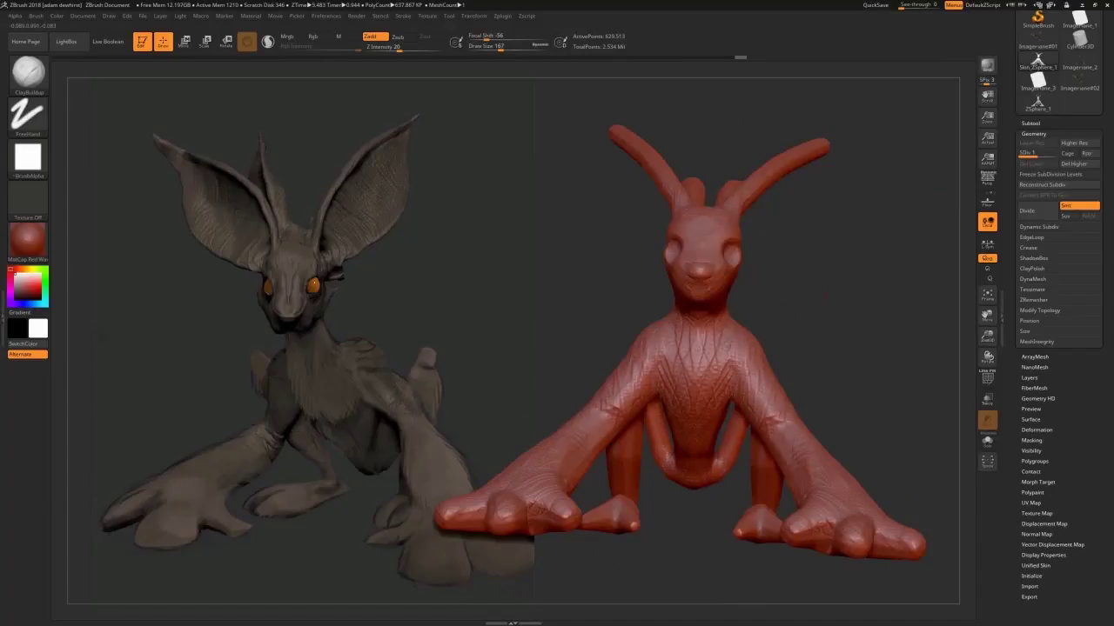
pyautogui.hotkey('ctrl', 'shift', 'z')
pyautogui.hotkey('ctrl', 'shift', 'z')
# Switch to the Inflat brush and swell the upper part of the thigh.
pyautogui.moveTo(783, 335); pyautogui.dragTo(740, 335)
pyautogui.click(29, 74)
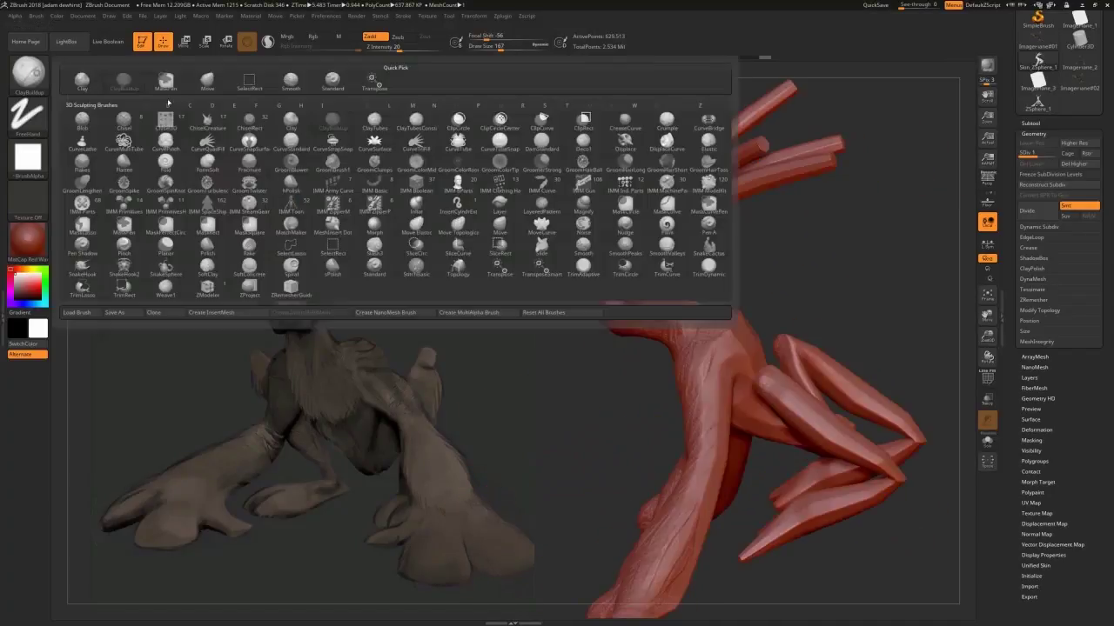
pyautogui.click(416, 206)
pyautogui.moveTo(905, 287); pyautogui.dragTo(939, 287)
pyautogui.moveTo(767, 388); pyautogui.dragTo(818, 448)
pyautogui.moveTo(940, 287); pyautogui.dragTo(896, 287)
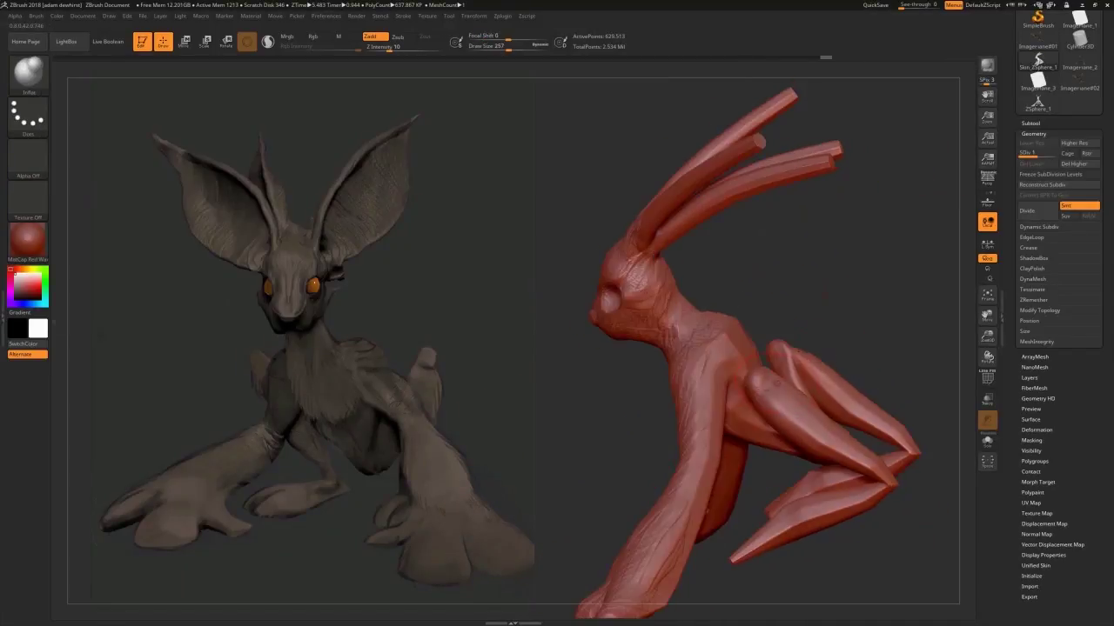
# Swell both thighs along their length with Inflat brush strokes.
pyautogui.moveTo(922, 244); pyautogui.dragTo(887, 279)
pyautogui.moveTo(788, 404); pyautogui.dragTo(826, 435)
pyautogui.moveTo(824, 324); pyautogui.dragTo(857, 361)
pyautogui.moveTo(823, 405); pyautogui.dragTo(857, 435)
pyautogui.moveTo(913, 235); pyautogui.dragTo(883, 296)
# Build up a small tail stub at the rear of the body with the ClayBuildup brush.
pyautogui.click(28, 74)
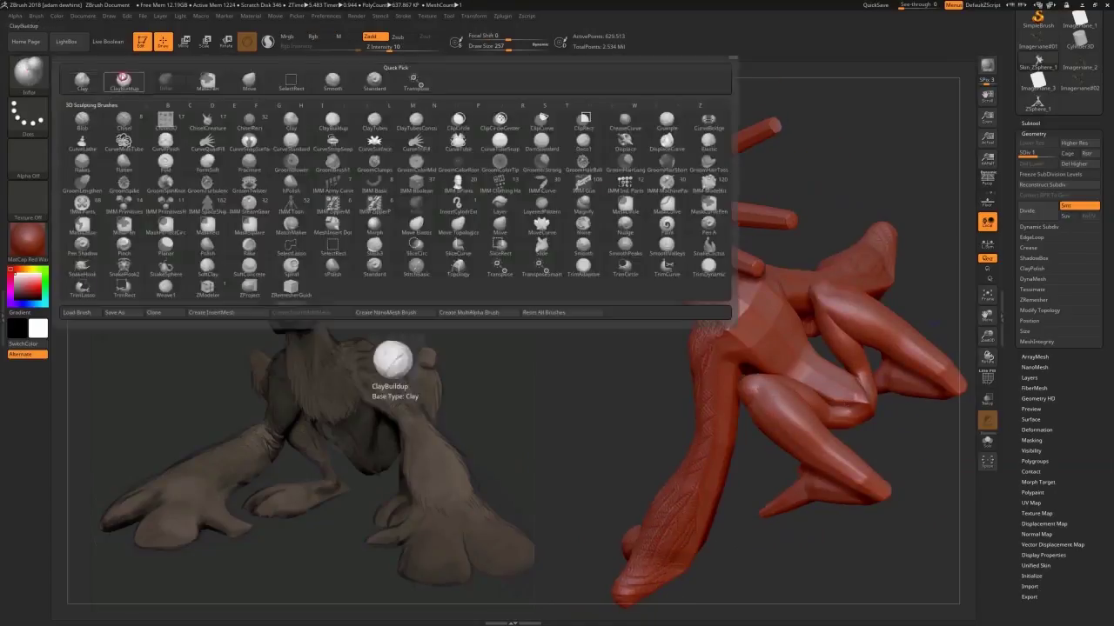
pyautogui.click(392, 120)
pyautogui.moveTo(845, 400); pyautogui.dragTo(856, 390)
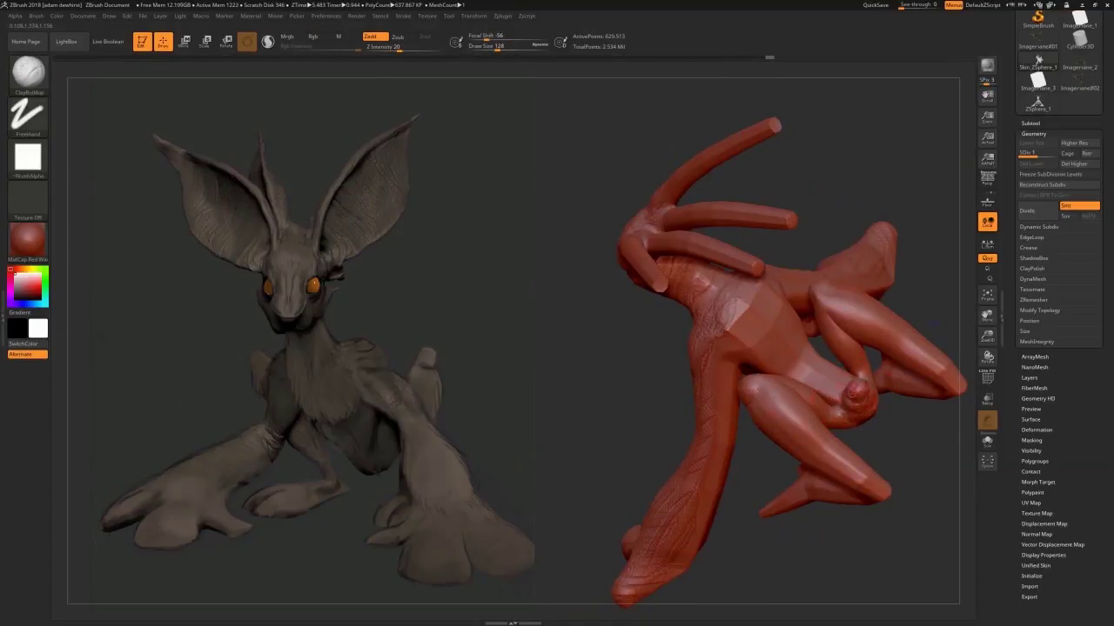
pyautogui.moveTo(810, 396); pyautogui.dragTo(784, 352)
pyautogui.moveTo(905, 304)
pyautogui.mouseDown()
pyautogui.moveTo(922, 234)
pyautogui.moveTo(914, 231)
pyautogui.mouseUp()
# Swell the hind feet between heel and toes with the Inflat brush.
pyautogui.click(29, 74)
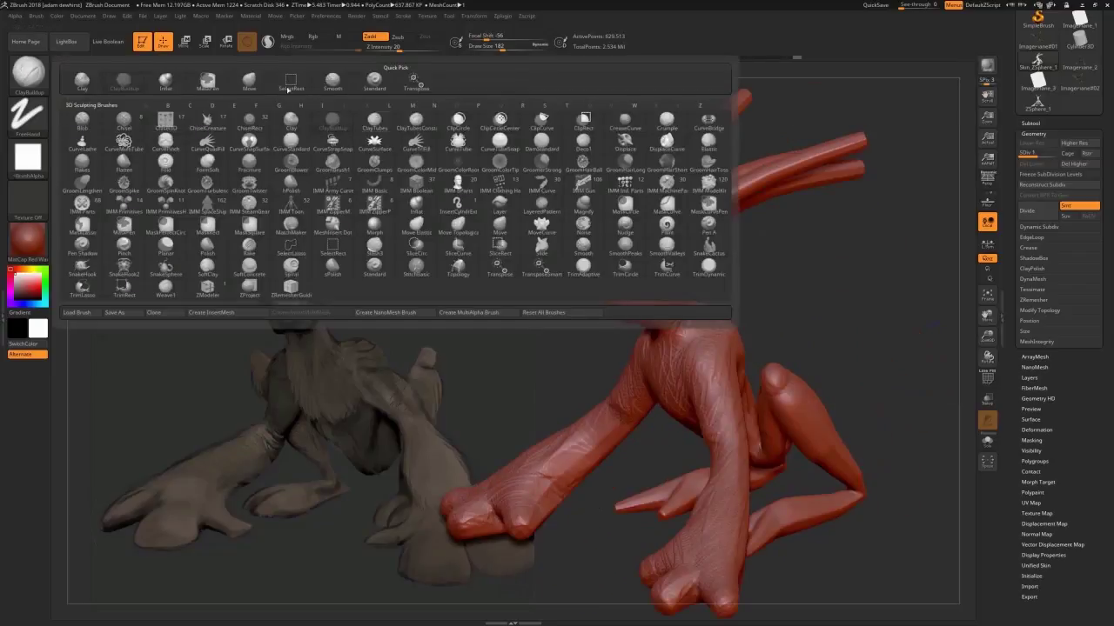
pyautogui.click(413, 247)
pyautogui.moveTo(948, 340); pyautogui.dragTo(1020, 329)
pyautogui.click(28, 74)
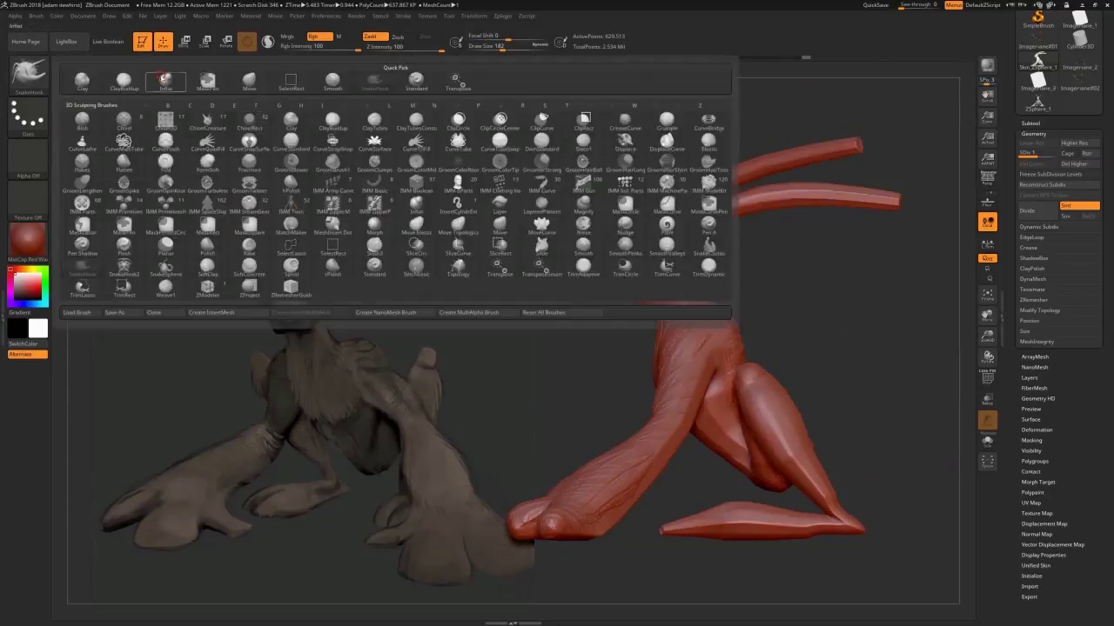
pyautogui.click(416, 205)
pyautogui.moveTo(905, 305); pyautogui.dragTo(896, 374)
pyautogui.moveTo(670, 555); pyautogui.dragTo(688, 543)
pyautogui.moveTo(683, 546); pyautogui.dragTo(749, 523)
pyautogui.hotkey('ctrl', 'shift', 'z')
pyautogui.hotkey('ctrl', 'shift', 'z')
pyautogui.hotkey('ctrl', 'shift', 'z')
pyautogui.hotkey('ctrl', 'shift', 'z')
pyautogui.hotkey('ctrl', 'shift', 'z')
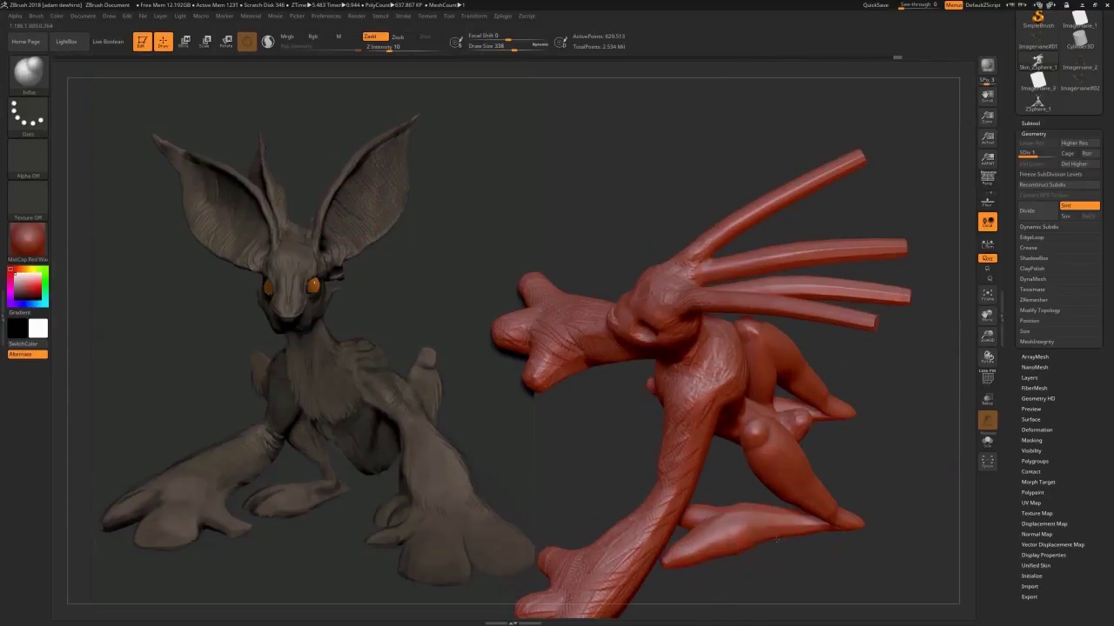
# Push the toes, soles and heels of the hind feet into shape with the Move brush.
pyautogui.press('b')
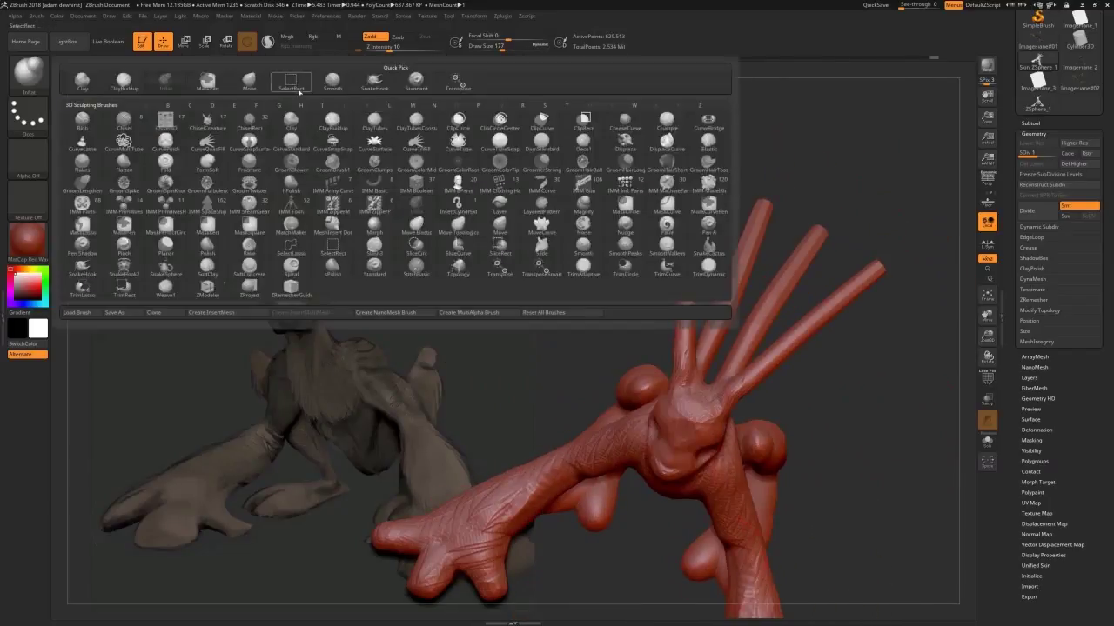
pyautogui.press('m')
pyautogui.press('v')
pyautogui.moveTo(870, 514); pyautogui.dragTo(783, 505)
pyautogui.moveTo(753, 548); pyautogui.dragTo(765, 561)
pyautogui.moveTo(626, 600)
pyautogui.mouseDown()
pyautogui.moveTo(734, 604)
pyautogui.moveTo(748, 565)
pyautogui.moveTo(709, 583)
pyautogui.mouseUp()
pyautogui.press('[')
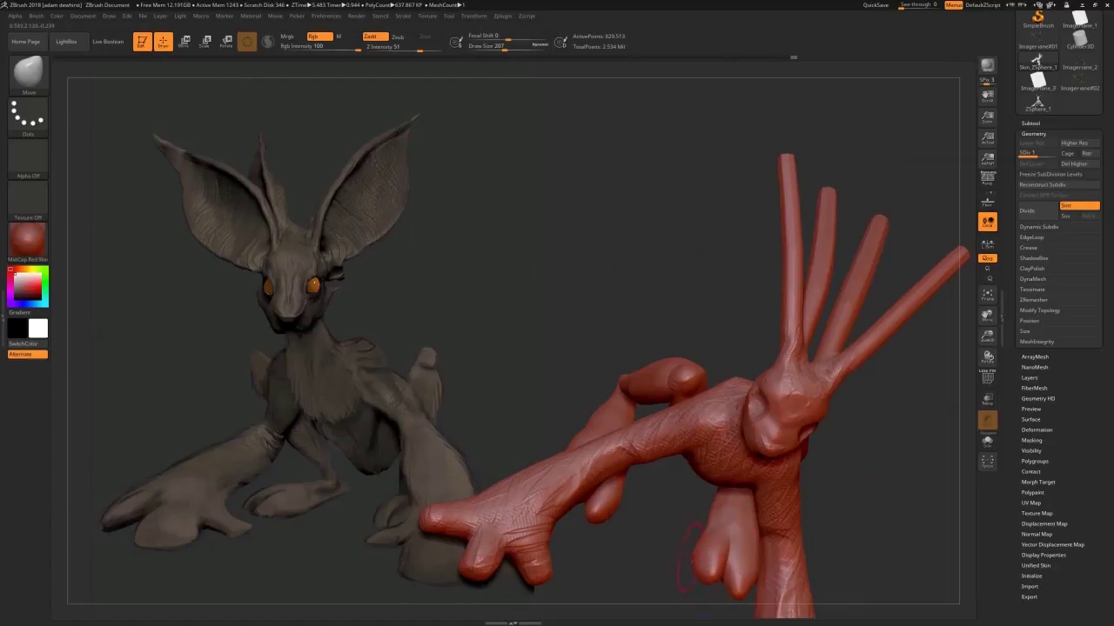
pyautogui.moveTo(861, 531); pyautogui.dragTo(752, 527)
pyautogui.moveTo(762, 579); pyautogui.dragTo(763, 572)
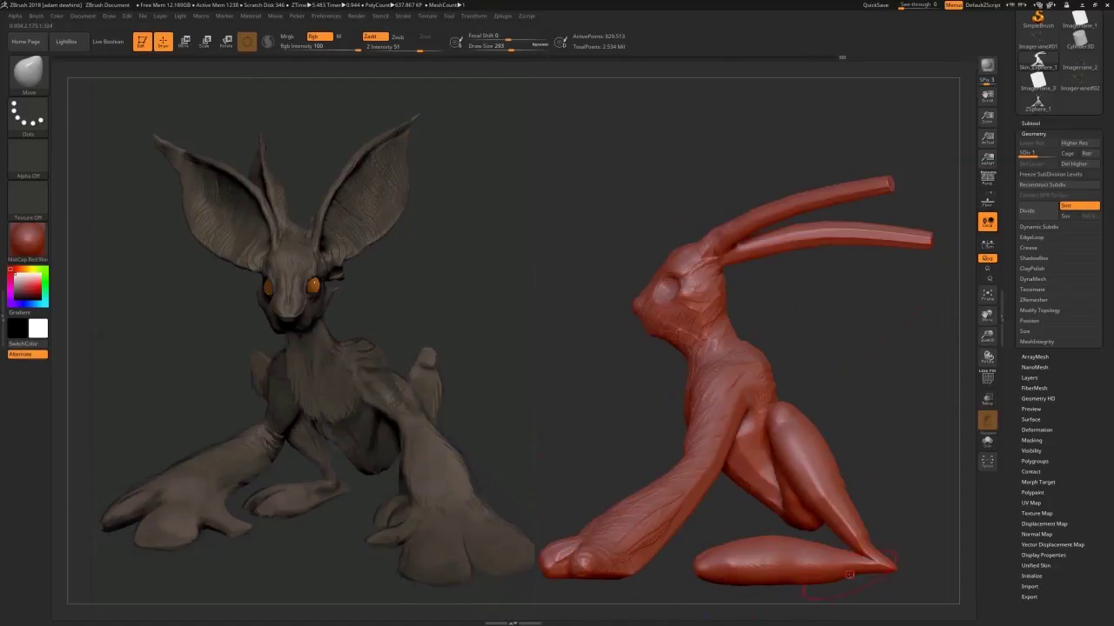
# Flatten the undersides of the feet with a straight ClipCurve cut.
pyautogui.moveTo(989, 315); pyautogui.dragTo(936, 241)
pyautogui.keyDown('ctrl'); pyautogui.keyDown('shift'); pyautogui.click(29, 75); pyautogui.keyUp('shift'); pyautogui.keyUp('ctrl')
pyautogui.keyDown('ctrl'); pyautogui.keyDown('shift'); pyautogui.click(248, 120); pyautogui.keyUp('shift'); pyautogui.keyUp('ctrl')
pyautogui.keyDown('ctrl'); pyautogui.keyDown('shift'); pyautogui.moveTo(863, 463); pyautogui.dragTo(587, 465); pyautogui.keyUp('shift'); pyautogui.keyUp('ctrl')
pyautogui.moveTo(649, 575)
pyautogui.mouseDown()
pyautogui.moveTo(788, 566)
pyautogui.moveTo(731, 557)
pyautogui.mouseUp()
pyautogui.moveTo(987, 315); pyautogui.dragTo(928, 383)
pyautogui.moveTo(861, 382); pyautogui.dragTo(935, 382)
# Pull the lower belly and hip area into shape with the SnakeHook brush.
pyautogui.click(29, 75)
pyautogui.click(542, 265)
pyautogui.press('s')
pyautogui.click(725, 478)
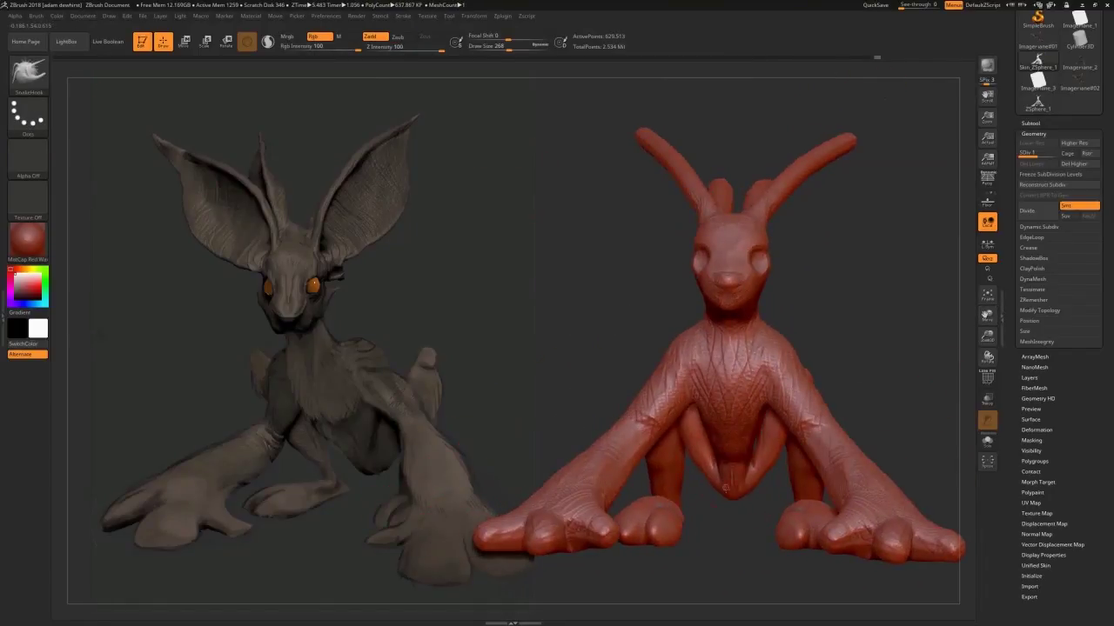
pyautogui.moveTo(714, 484); pyautogui.dragTo(724, 480)
pyautogui.moveTo(750, 533); pyautogui.dragTo(622, 531)
pyautogui.press('s')
pyautogui.click(744, 490)
pyautogui.moveTo(707, 461); pyautogui.dragTo(739, 485)
pyautogui.moveTo(857, 557); pyautogui.dragTo(755, 493)
pyautogui.hotkey('ctrl', 'shift', 'z')
pyautogui.hotkey('ctrl', 'shift', 'z')
# Adjust the body and head forms with SnakeHook strokes at different brush sizes.
pyautogui.moveTo(887, 287); pyautogui.dragTo(905, 300)
pyautogui.press('s')
pyautogui.moveTo(793, 387); pyautogui.dragTo(844, 478)
pyautogui.moveTo(765, 266)
pyautogui.mouseDown()
pyautogui.moveTo(840, 279)
pyautogui.moveTo(749, 349)
pyautogui.moveTo(818, 392)
pyautogui.mouseUp()
pyautogui.press('s')
pyautogui.click(650, 293)
pyautogui.moveTo(673, 299); pyautogui.dragTo(696, 298)
# Paint a mask strip along the length of the ear stalks and invert the mask.
pyautogui.moveTo(887, 100)
pyautogui.mouseDown()
pyautogui.moveTo(870, 426)
pyautogui.moveTo(939, 382)
pyautogui.moveTo(857, 359)
pyautogui.moveTo(706, 358)
pyautogui.mouseUp()
pyautogui.keyDown('ctrl'); pyautogui.moveTo(656, 236); pyautogui.dragTo(802, 181); pyautogui.keyUp('ctrl')
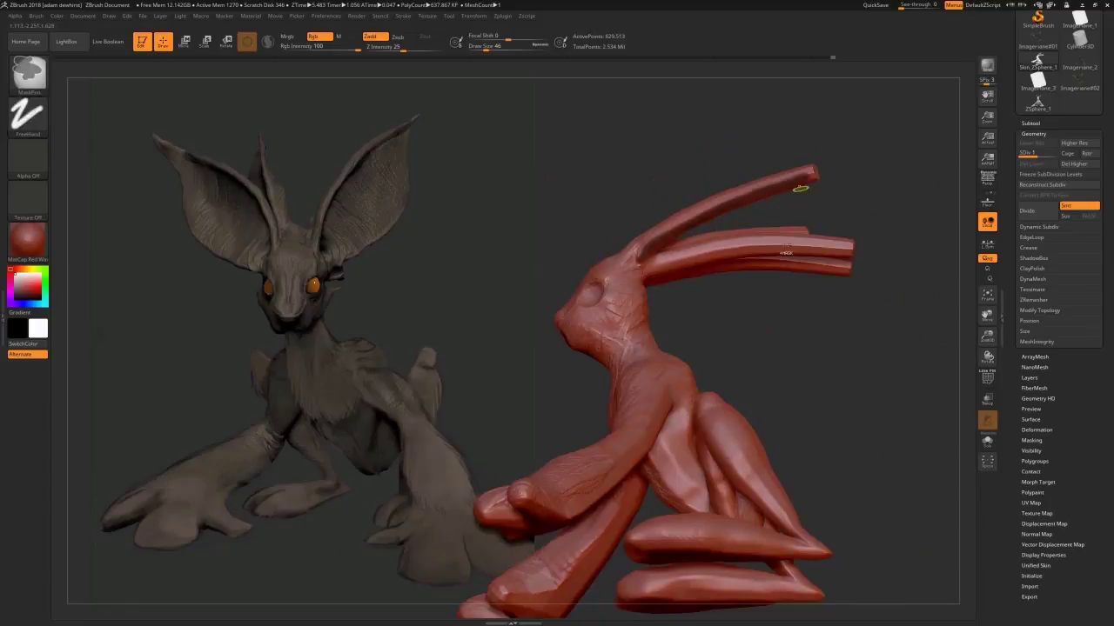
pyautogui.moveTo(896, 366); pyautogui.dragTo(879, 334)
pyautogui.moveTo(879, 383); pyautogui.dragTo(905, 235)
pyautogui.keyDown('ctrl'); pyautogui.moveTo(666, 264); pyautogui.dragTo(817, 204); pyautogui.keyUp('ctrl')
pyautogui.moveTo(674, 303)
pyautogui.keyDown('ctrl'); pyautogui.mouseDown()
pyautogui.moveTo(842, 257)
pyautogui.moveTo(887, 383)
pyautogui.moveTo(870, 409)
pyautogui.mouseUp(); pyautogui.keyUp('ctrl')
pyautogui.click(1031, 440)
pyautogui.click(1070, 238)
# Pull the unmasked ear strips downward into broad membranes and clear the mask.
pyautogui.press('b')
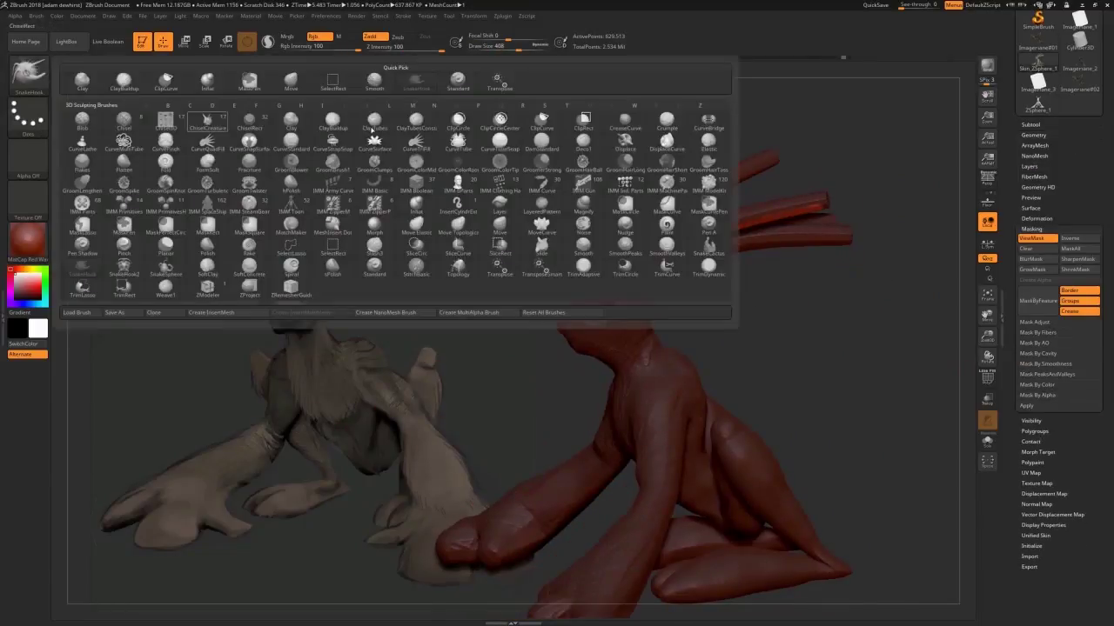
pyautogui.press('w')
pyautogui.click(651, 325)
pyautogui.moveTo(720, 179); pyautogui.dragTo(724, 231)
pyautogui.moveTo(757, 366)
pyautogui.mouseDown()
pyautogui.moveTo(870, 365)
pyautogui.moveTo(758, 365)
pyautogui.moveTo(800, 370)
pyautogui.mouseUp()
pyautogui.keyDown('ctrl'); pyautogui.moveTo(878, 292); pyautogui.dragTo(902, 308); pyautogui.keyUp('ctrl')
# Pull out the ear tips and shape the membrane edges with the Move brush.
pyautogui.press('q')
pyautogui.moveTo(389, 136); pyautogui.dragTo(370, 162)
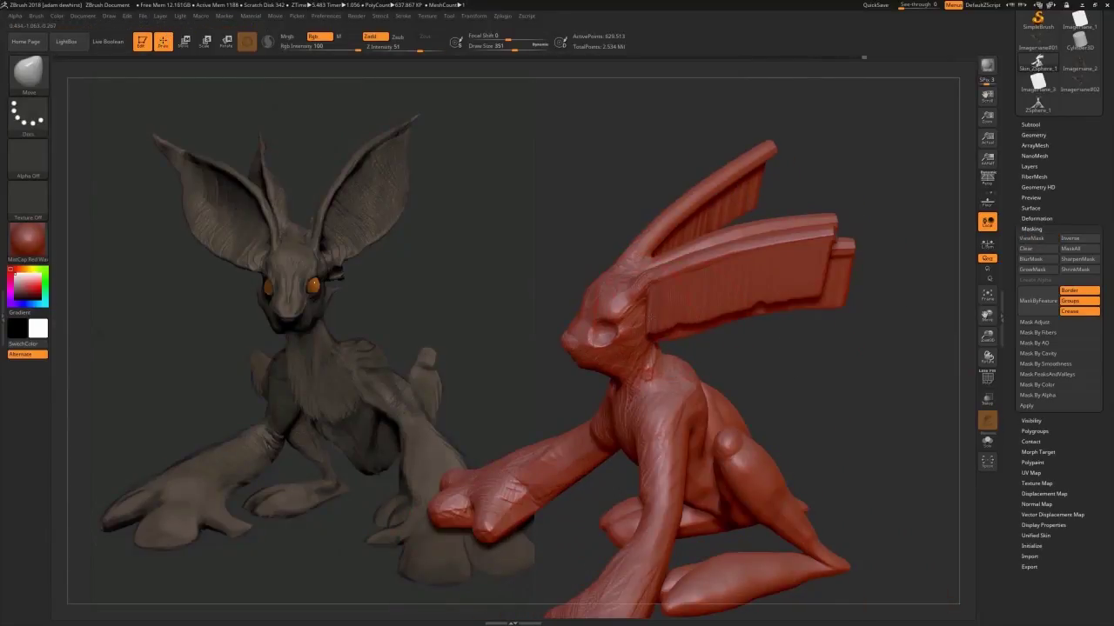
pyautogui.press('[')
pyautogui.press('[')
pyautogui.moveTo(814, 268)
pyautogui.mouseDown()
pyautogui.moveTo(835, 266)
pyautogui.moveTo(868, 233)
pyautogui.mouseUp()
pyautogui.moveTo(830, 277); pyautogui.dragTo(844, 276)
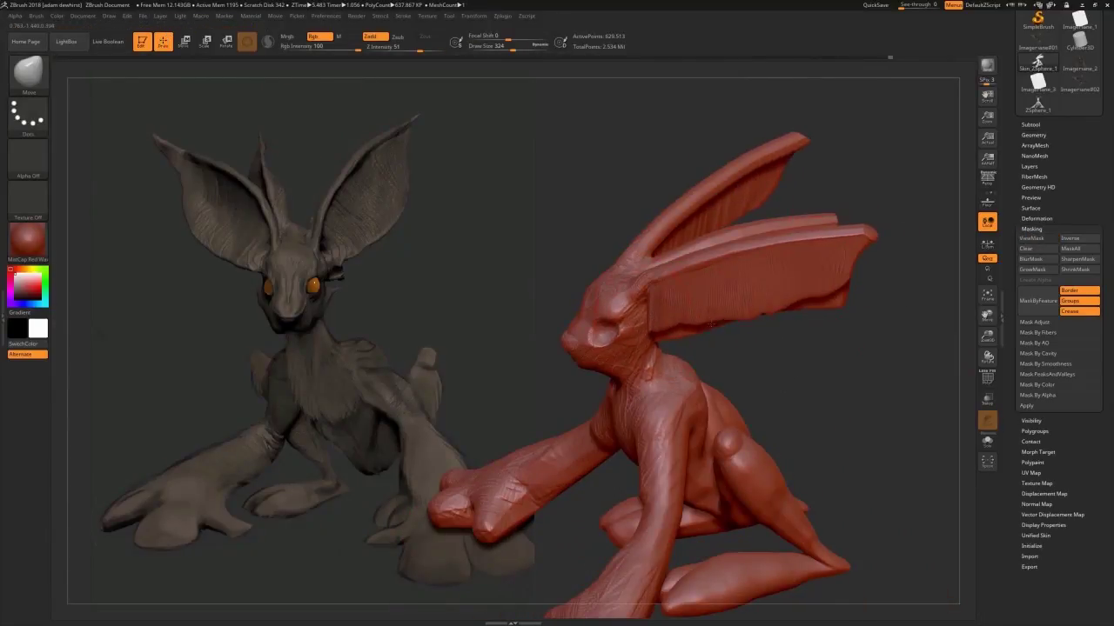
pyautogui.moveTo(726, 353); pyautogui.dragTo(796, 357)
pyautogui.press('s')
pyautogui.moveTo(654, 328); pyautogui.dragTo(641, 328)
# Thicken the thin parts of the ears with the Inflat brush.
pyautogui.press('b')
pyautogui.press('i')
pyautogui.press('n')
pyautogui.moveTo(787, 380); pyautogui.dragTo(671, 345)
pyautogui.moveTo(827, 182)
pyautogui.mouseDown()
pyautogui.moveTo(789, 259)
pyautogui.moveTo(827, 200)
pyautogui.moveTo(826, 178)
pyautogui.mouseUp()
# Pull the ear outline into a wide, tapered shape with the SnakeHook brush.
pyautogui.press('b')
pyautogui.press('s')
pyautogui.press('h')
pyautogui.moveTo(872, 315); pyautogui.dragTo(919, 304)
pyautogui.moveTo(872, 364); pyautogui.dragTo(887, 348)
pyautogui.moveTo(796, 372)
pyautogui.mouseDown()
pyautogui.moveTo(793, 360)
pyautogui.moveTo(826, 369)
pyautogui.mouseUp()
pyautogui.moveTo(870, 367); pyautogui.dragTo(861, 358)
pyautogui.moveTo(849, 411); pyautogui.dragTo(921, 409)
pyautogui.click(986, 297)
pyautogui.moveTo(926, 296); pyautogui.dragTo(863, 295)
pyautogui.moveTo(748, 312); pyautogui.dragTo(818, 337)
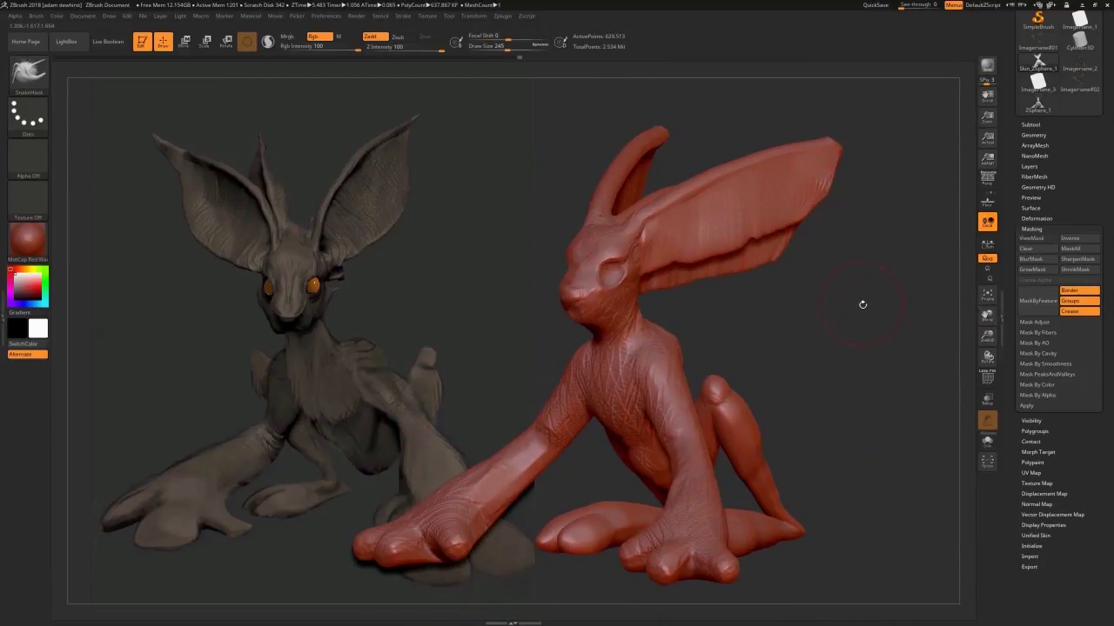
# Remesh the creature with DynaMesh and smooth the surface of its ears and body.
pyautogui.click(1033, 137)
pyautogui.click(1035, 281)
pyautogui.click(1034, 297)
pyautogui.click(953, 318)
pyautogui.hotkey('shift', 'f')
pyautogui.hotkey('shift', 'f')
pyautogui.click(1069, 495)
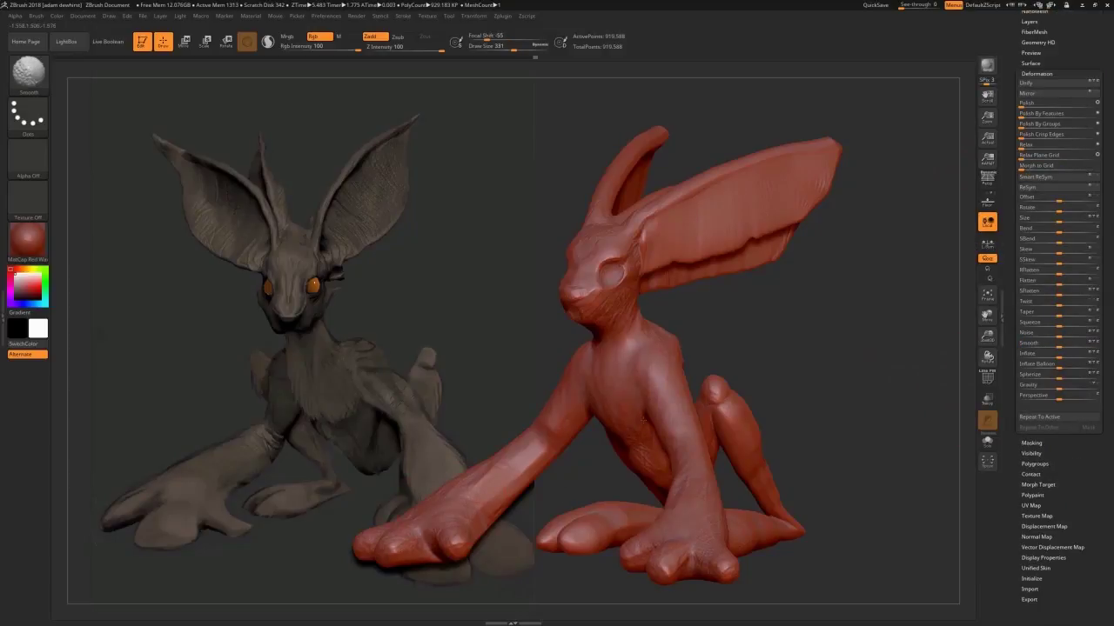
pyautogui.moveTo(870, 300); pyautogui.dragTo(720, 272)
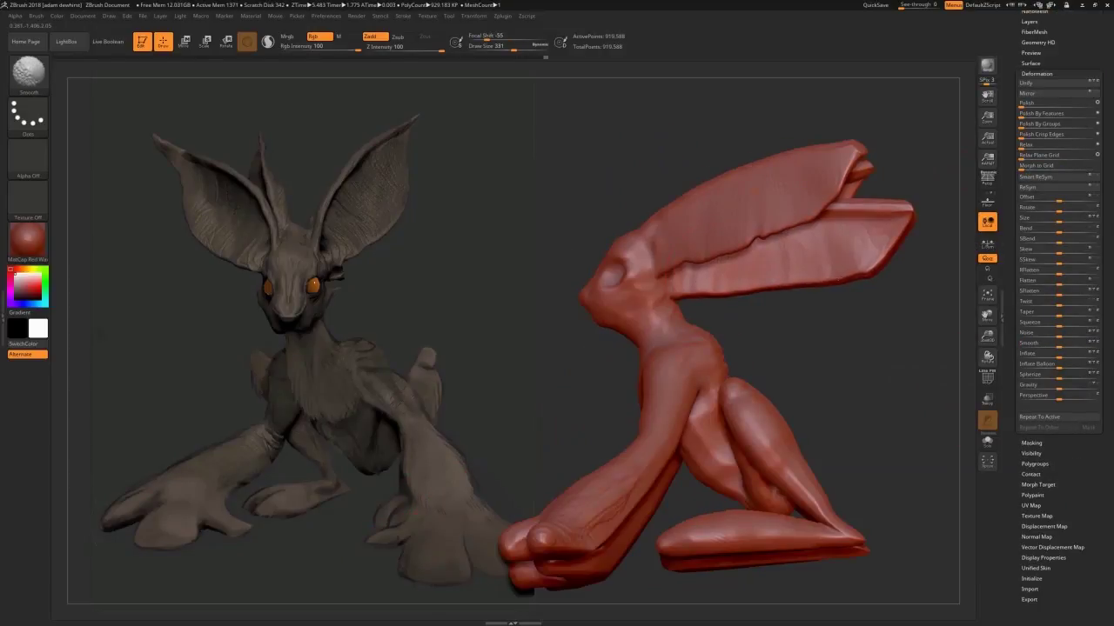
pyautogui.moveTo(720, 365)
pyautogui.keyDown('shift'); pyautogui.mouseDown()
pyautogui.moveTo(870, 366)
pyautogui.moveTo(783, 366)
pyautogui.mouseUp(); pyautogui.keyUp('shift')
# Switch to the ClayBuildup brush and build up the nose and front of the muzzle.
pyautogui.press('b')
pyautogui.press('c')
pyautogui.press('b')
pyautogui.press('s')
pyautogui.moveTo(405, 289)
pyautogui.keyDown('shift'); pyautogui.mouseDown()
pyautogui.moveTo(480, 285)
pyautogui.moveTo(460, 286)
pyautogui.mouseUp(); pyautogui.keyUp('shift')
pyautogui.moveTo(533, 292); pyautogui.dragTo(471, 294)
pyautogui.moveTo(460, 286); pyautogui.dragTo(470, 294)
# Build up the cheeks, lips and chin around the mouth with ClayBuildup strokes.
pyautogui.moveTo(870, 366); pyautogui.dragTo(783, 365)
pyautogui.keyDown('alt'); pyautogui.moveTo(826, 348); pyautogui.dragTo(826, 452); pyautogui.keyUp('alt')
pyautogui.moveTo(470, 283)
pyautogui.mouseDown()
pyautogui.moveTo(495, 268)
pyautogui.moveTo(529, 273)
pyautogui.moveTo(534, 303)
pyautogui.mouseUp()
pyautogui.press('s')
pyautogui.moveTo(522, 270); pyautogui.dragTo(538, 336)
pyautogui.moveTo(827, 366); pyautogui.dragTo(748, 366)
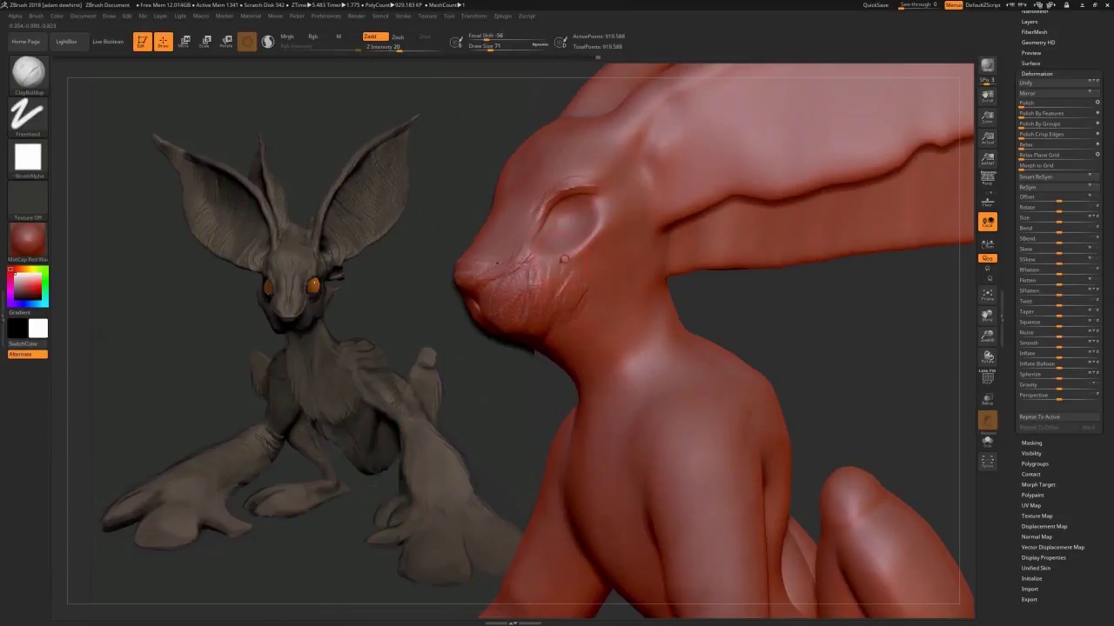
pyautogui.moveTo(509, 391)
pyautogui.mouseDown()
pyautogui.moveTo(562, 332)
pyautogui.moveTo(542, 305)
pyautogui.moveTo(517, 334)
pyautogui.mouseUp()
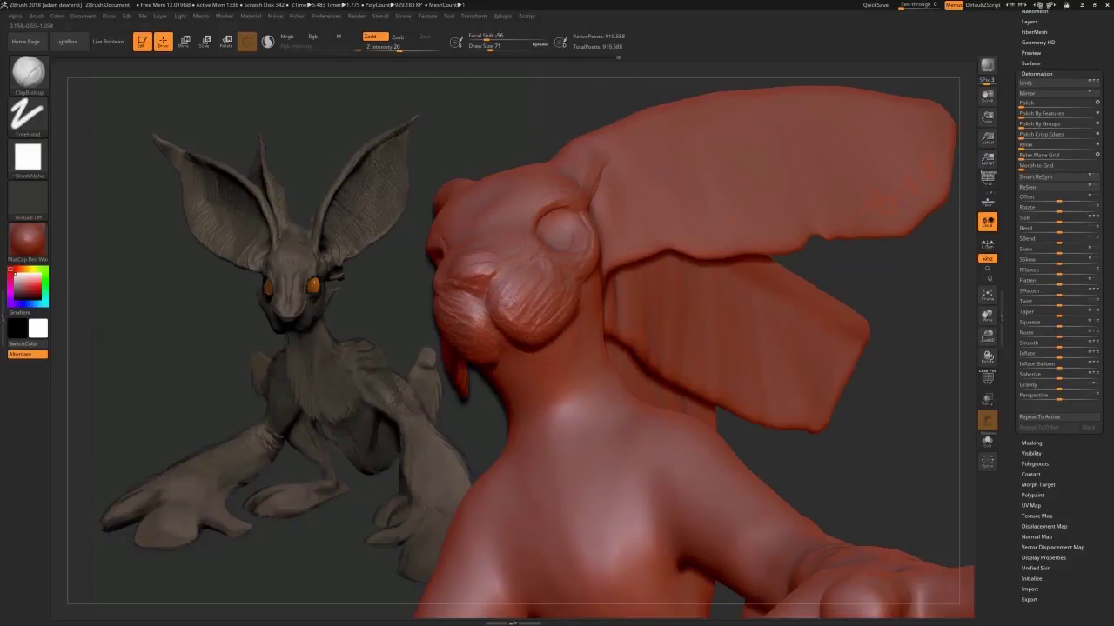
# Build up a furry mass on the front of the chest with vertical ClayBuildup strokes.
pyautogui.moveTo(909, 287); pyautogui.dragTo(677, 417)
pyautogui.moveTo(554, 433); pyautogui.dragTo(595, 526)
pyautogui.moveTo(809, 348)
pyautogui.keyDown('alt'); pyautogui.mouseDown()
pyautogui.moveTo(805, 287)
pyautogui.moveTo(870, 291)
pyautogui.mouseUp(); pyautogui.keyUp('alt')
pyautogui.moveTo(576, 294)
pyautogui.mouseDown()
pyautogui.moveTo(596, 383)
pyautogui.moveTo(561, 300)
pyautogui.moveTo(591, 366)
pyautogui.mouseUp()
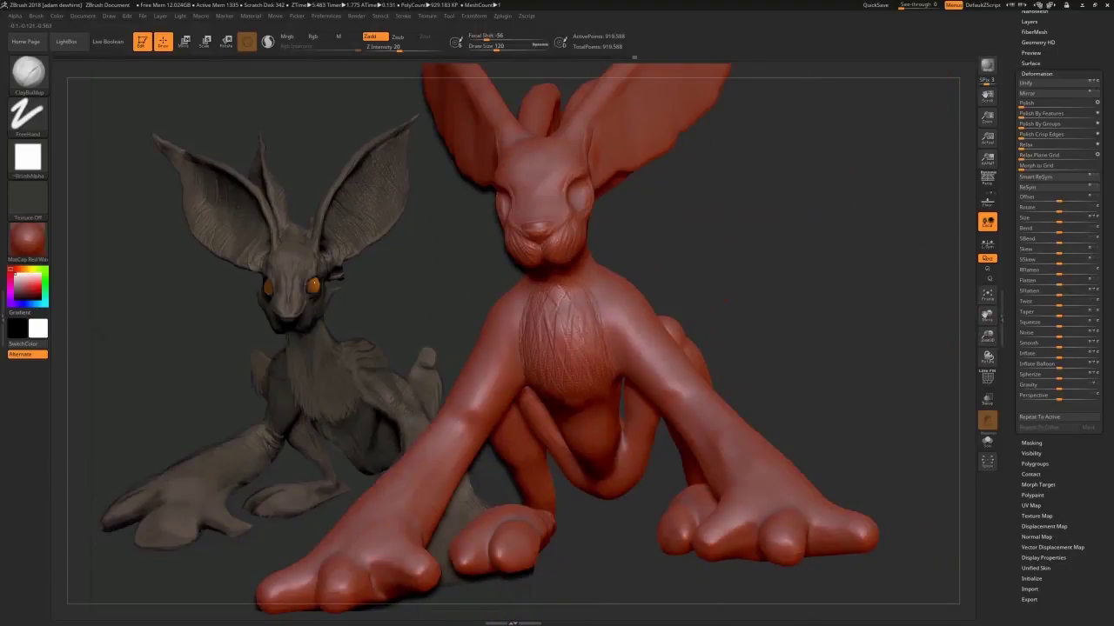
# Sculpt the neck muscles and the transition from neck to shoulder with ClayBuildup strokes.
pyautogui.moveTo(870, 292); pyautogui.dragTo(783, 291)
pyautogui.moveTo(594, 249); pyautogui.dragTo(583, 316)
pyautogui.moveTo(783, 270); pyautogui.dragTo(704, 270)
pyautogui.moveTo(616, 301); pyautogui.dragTo(640, 342)
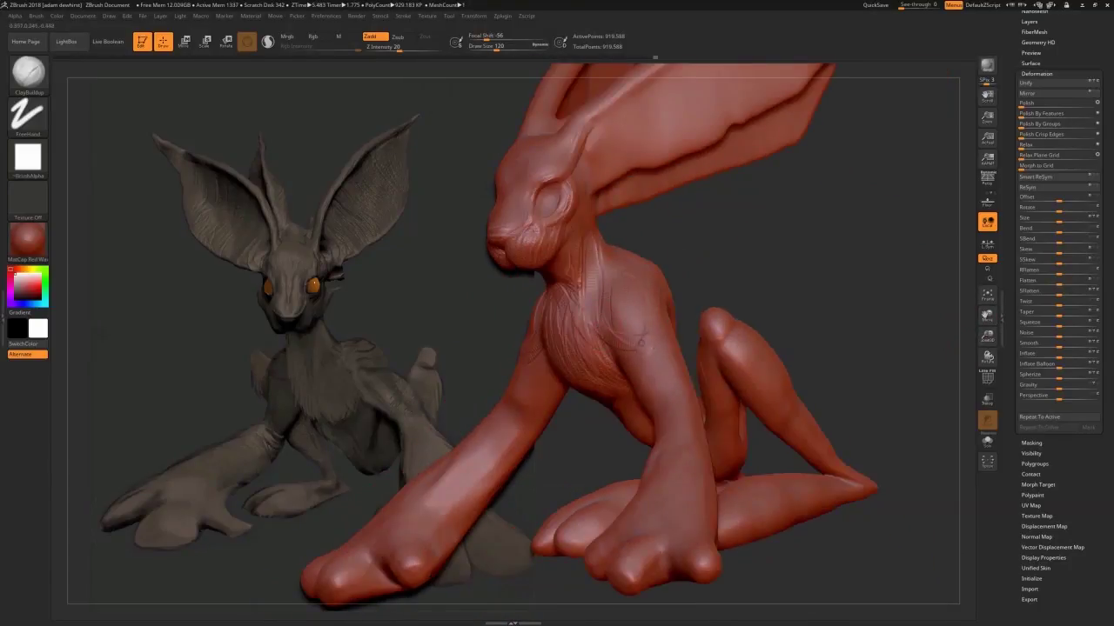
pyautogui.moveTo(600, 268); pyautogui.dragTo(599, 318)
# Build up the shoulder blades and upper back muscles with ClayBuildup strokes.
pyautogui.moveTo(800, 261); pyautogui.dragTo(696, 296)
pyautogui.moveTo(691, 283); pyautogui.dragTo(643, 313)
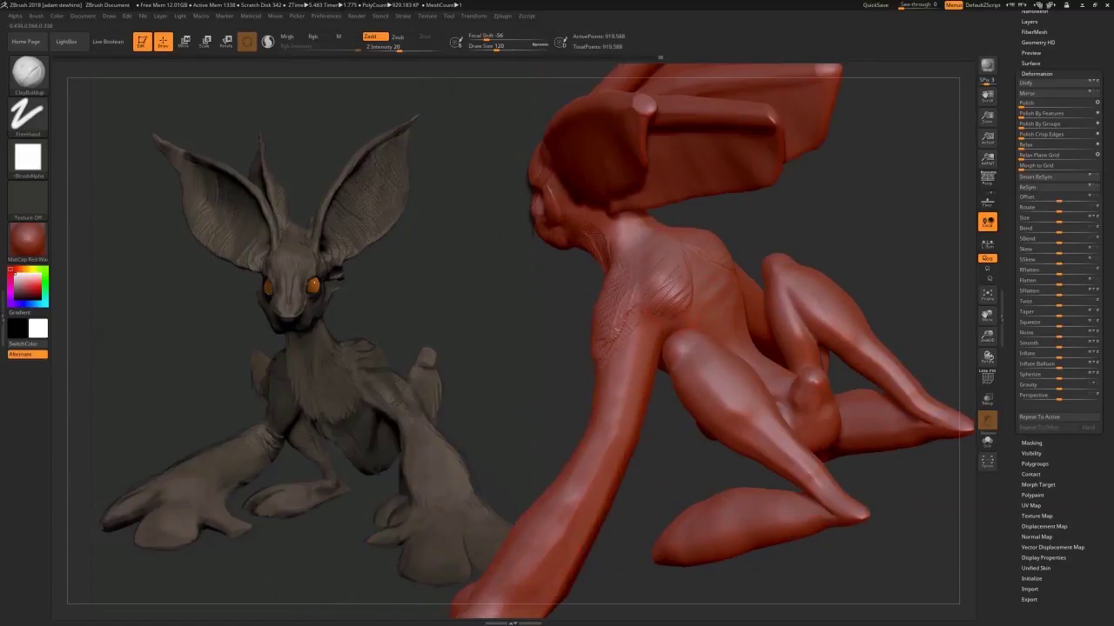
pyautogui.moveTo(706, 274); pyautogui.dragTo(722, 308)
pyautogui.moveTo(870, 226); pyautogui.dragTo(844, 296)
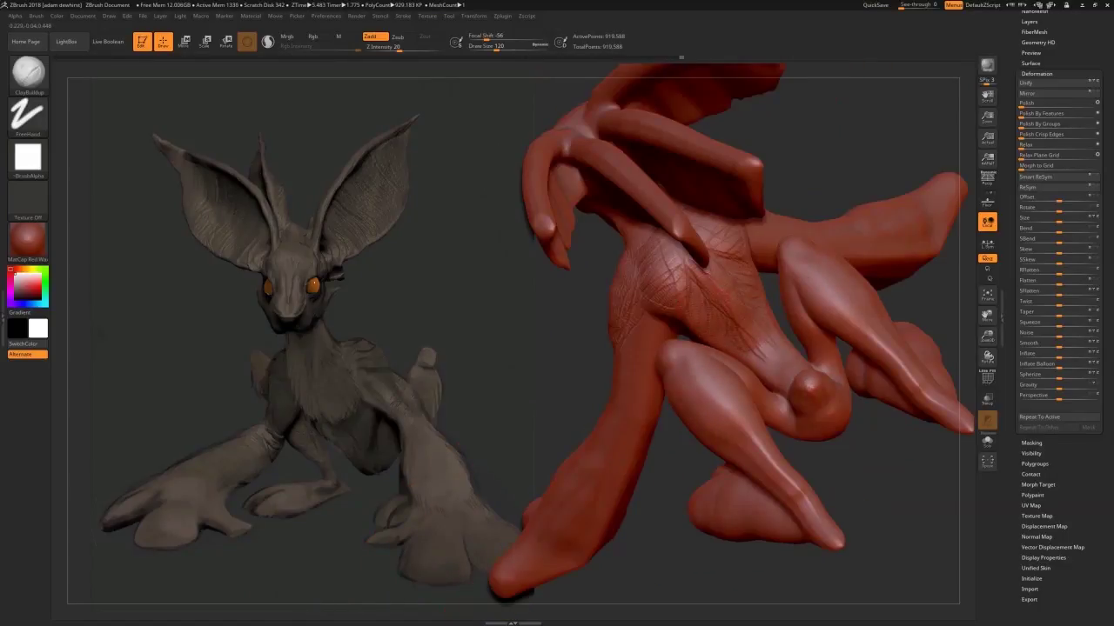
pyautogui.moveTo(721, 289); pyautogui.dragTo(737, 309)
# Sculpt the upper arm muscles, armpits and lower edge of the chest with the ClayBuildup brush.
pyautogui.moveTo(840, 196); pyautogui.dragTo(772, 329)
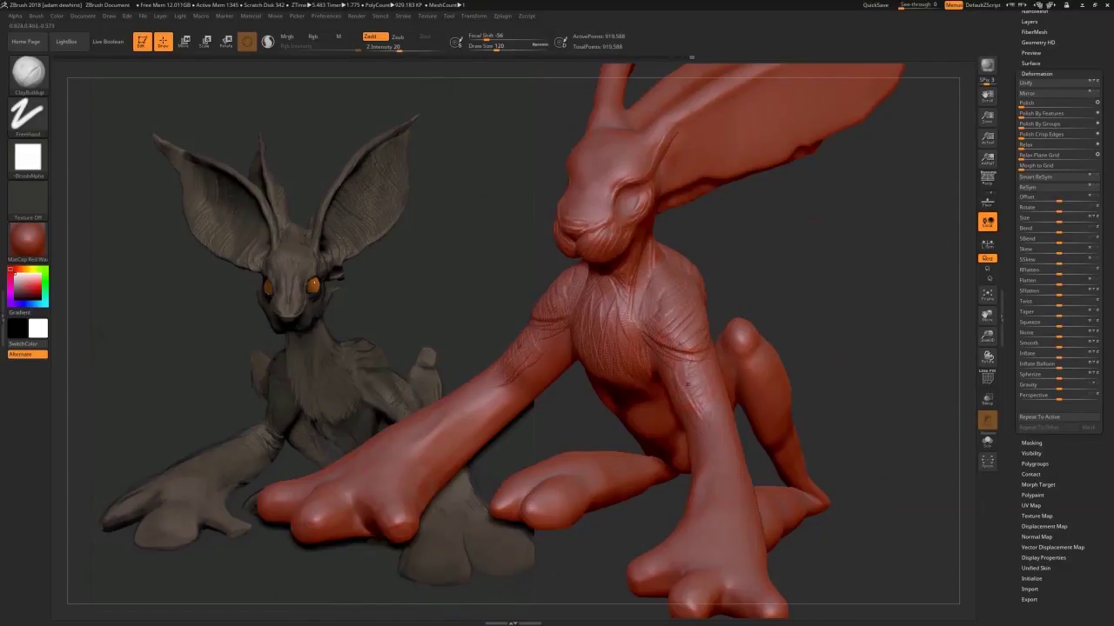
pyautogui.moveTo(809, 375); pyautogui.dragTo(870, 348)
pyautogui.moveTo(696, 396); pyautogui.dragTo(712, 421)
pyautogui.moveTo(835, 287); pyautogui.dragTo(840, 187)
pyautogui.moveTo(647, 374); pyautogui.dragTo(658, 389)
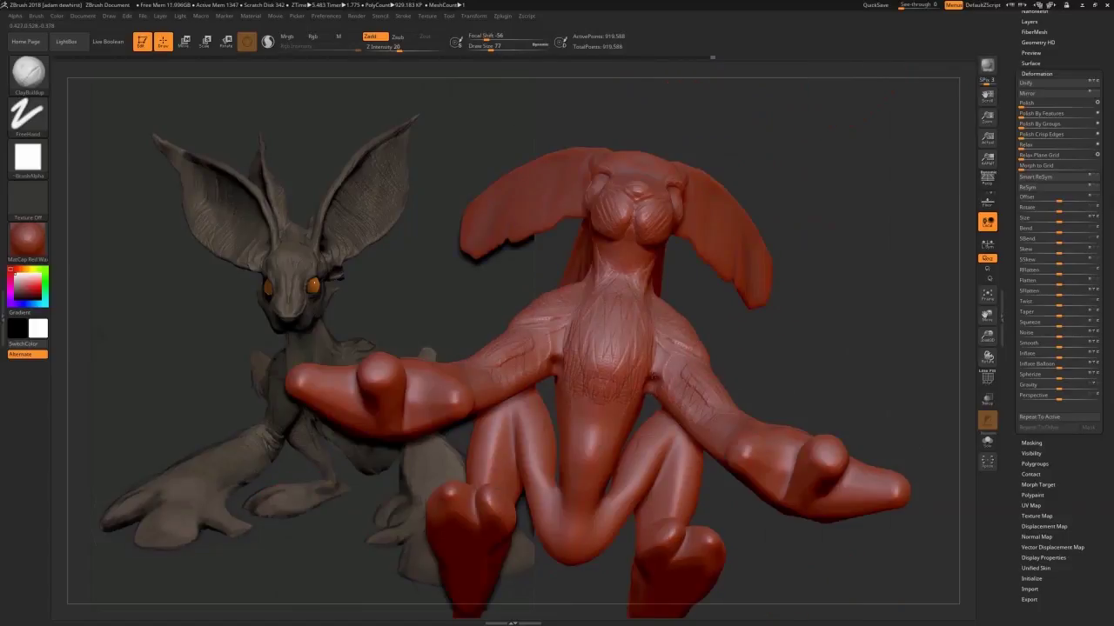
pyautogui.moveTo(656, 350); pyautogui.dragTo(670, 387)
pyautogui.moveTo(713, 226)
pyautogui.mouseDown()
pyautogui.moveTo(766, 308)
pyautogui.moveTo(750, 329)
pyautogui.mouseUp()
pyautogui.moveTo(670, 358); pyautogui.dragTo(686, 404)
# Add long ClayBuildup tendon strokes down the forearms toward the hands.
pyautogui.moveTo(801, 304)
pyautogui.mouseDown()
pyautogui.moveTo(727, 395)
pyautogui.moveTo(729, 411)
pyautogui.mouseUp()
pyautogui.moveTo(809, 287); pyautogui.dragTo(771, 344)
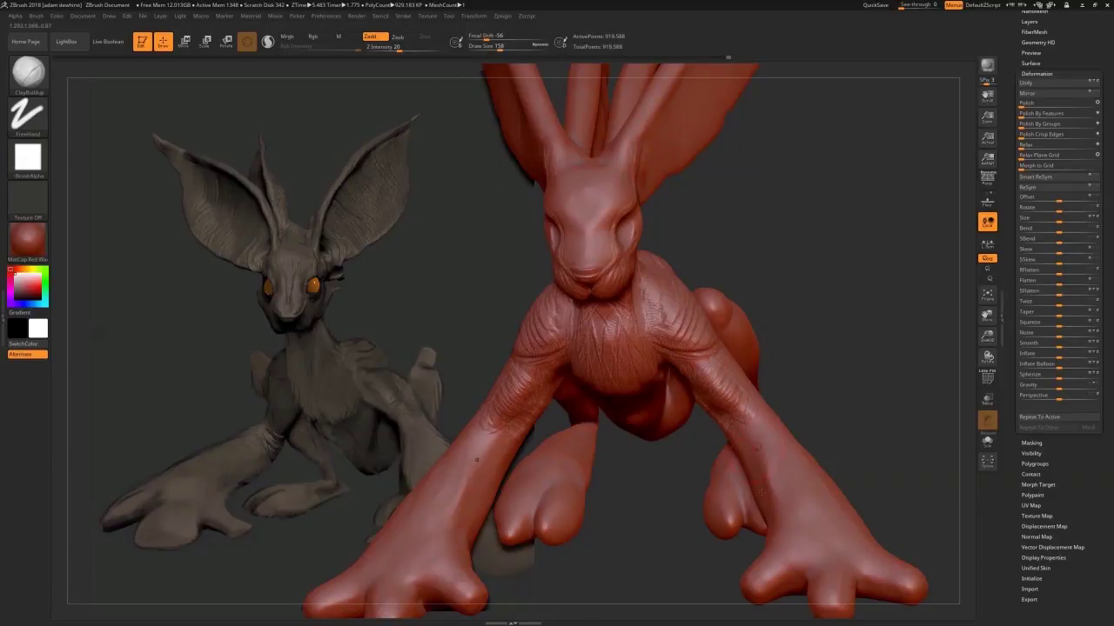
pyautogui.keyDown('alt'); pyautogui.moveTo(951, 413); pyautogui.dragTo(897, 278); pyautogui.keyUp('alt')
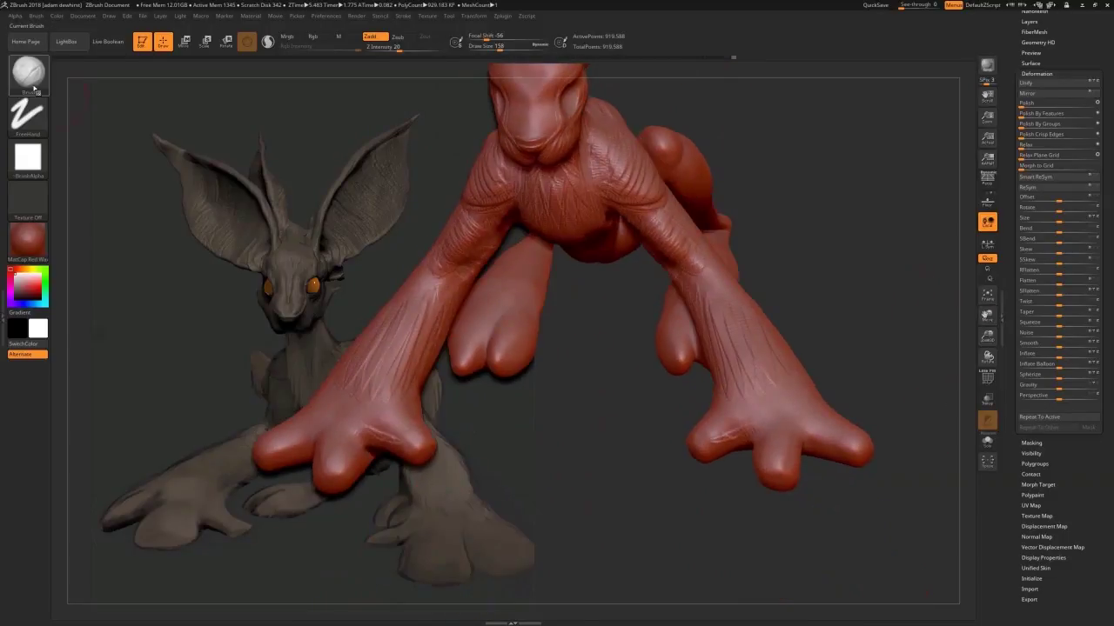
# Reshape and spread the fingers of the hands with the Move brush.
pyautogui.click(34, 88)
pyautogui.click(292, 142)
pyautogui.moveTo(708, 492); pyautogui.dragTo(755, 497)
pyautogui.moveTo(609, 470); pyautogui.dragTo(655, 532)
pyautogui.moveTo(696, 447); pyautogui.dragTo(689, 444)
pyautogui.moveTo(777, 490); pyautogui.dragTo(779, 499)
pyautogui.moveTo(743, 468); pyautogui.dragTo(760, 463)
pyautogui.moveTo(826, 473)
pyautogui.mouseDown()
pyautogui.moveTo(778, 413)
pyautogui.moveTo(748, 435)
pyautogui.mouseUp()
# Mask the middle finger on both hands and invert the mask.
pyautogui.keyDown('ctrl'); pyautogui.click(38, 78); pyautogui.keyUp('ctrl')
pyautogui.keyDown('ctrl'); pyautogui.click(208, 120); pyautogui.keyUp('ctrl')
pyautogui.click(1036, 443)
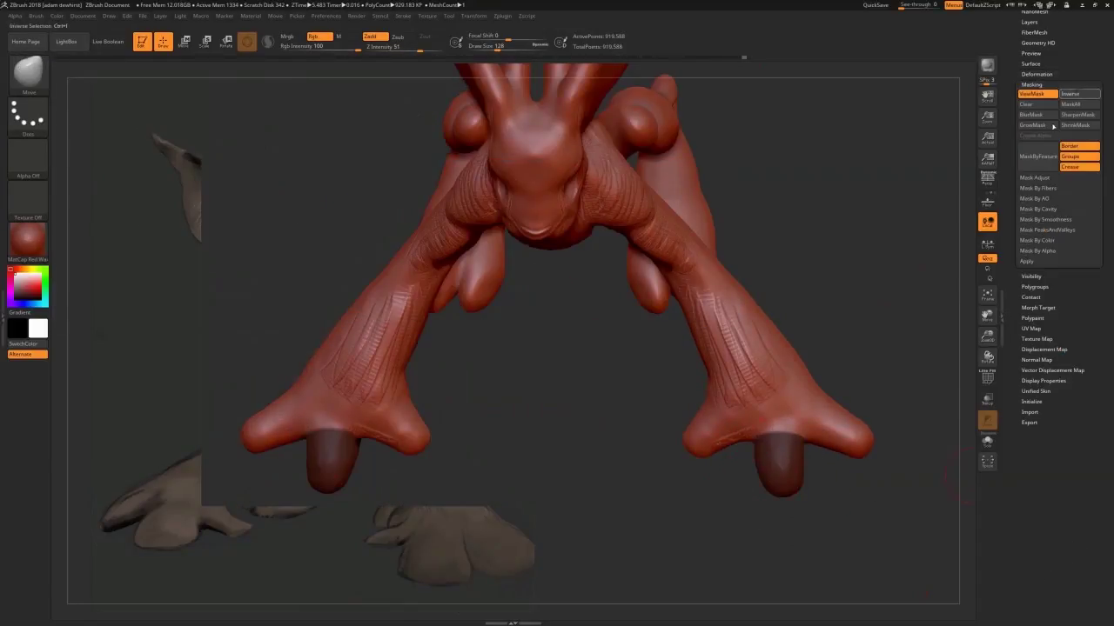
pyautogui.click(1070, 95)
# Blur the mask edge and widen the middle fingers with the Move brush.
pyautogui.moveTo(985, 318); pyautogui.dragTo(917, 373)
pyautogui.press('s')
pyautogui.moveTo(705, 530); pyautogui.dragTo(715, 531)
pyautogui.moveTo(733, 526)
pyautogui.mouseDown()
pyautogui.moveTo(745, 526)
pyautogui.moveTo(690, 526)
pyautogui.mouseUp()
pyautogui.moveTo(737, 527)
pyautogui.mouseDown()
pyautogui.moveTo(748, 527)
pyautogui.moveTo(694, 509)
pyautogui.mouseUp()
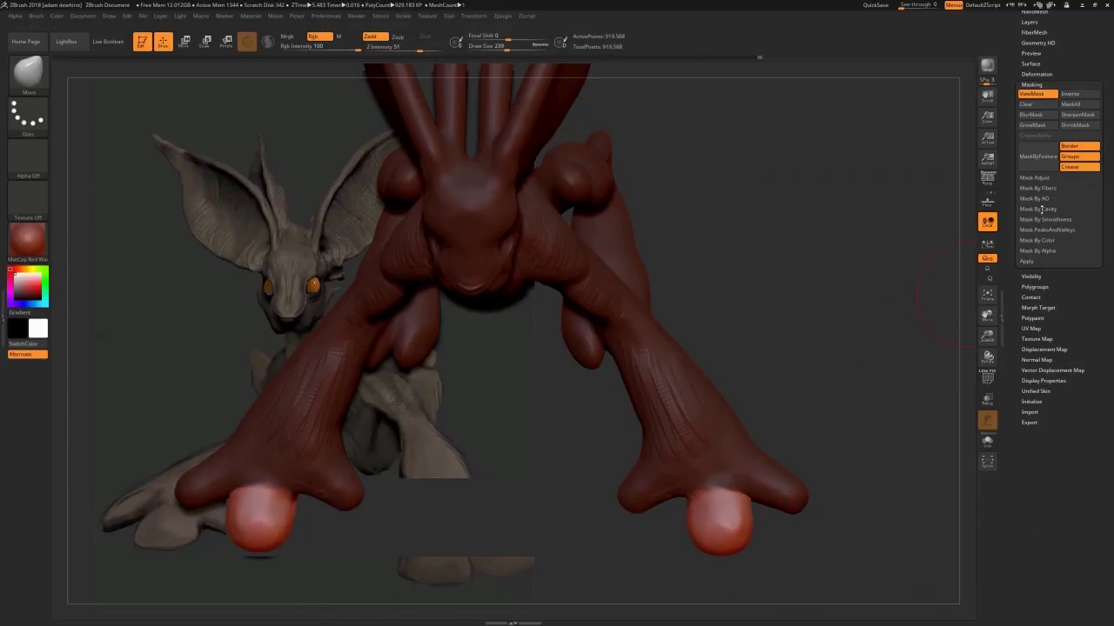
pyautogui.click(1036, 117)
pyautogui.moveTo(744, 526); pyautogui.dragTo(755, 526)
pyautogui.moveTo(810, 574)
pyautogui.mouseDown()
pyautogui.moveTo(783, 487)
pyautogui.moveTo(774, 374)
pyautogui.mouseUp()
pyautogui.moveTo(754, 561); pyautogui.dragTo(711, 557)
pyautogui.moveTo(790, 409); pyautogui.dragTo(808, 509)
pyautogui.moveTo(739, 557); pyautogui.dragTo(752, 557)
pyautogui.moveTo(878, 488)
pyautogui.keyDown('alt'); pyautogui.mouseDown()
pyautogui.moveTo(910, 377)
pyautogui.moveTo(826, 530)
pyautogui.moveTo(750, 515)
pyautogui.mouseUp(); pyautogui.keyUp('alt')
# Isolate the fingertips with a fresh blurred, inverted mask and reshape them with the Move brush.
pyautogui.click(1035, 105)
pyautogui.click(1035, 115)
pyautogui.click(1076, 96)
pyautogui.moveTo(840, 509)
pyautogui.mouseDown()
pyautogui.moveTo(753, 536)
pyautogui.moveTo(769, 532)
pyautogui.mouseUp()
pyautogui.moveTo(796, 522)
pyautogui.mouseDown()
pyautogui.moveTo(773, 452)
pyautogui.moveTo(705, 457)
pyautogui.mouseUp()
pyautogui.moveTo(751, 562); pyautogui.dragTo(796, 559)
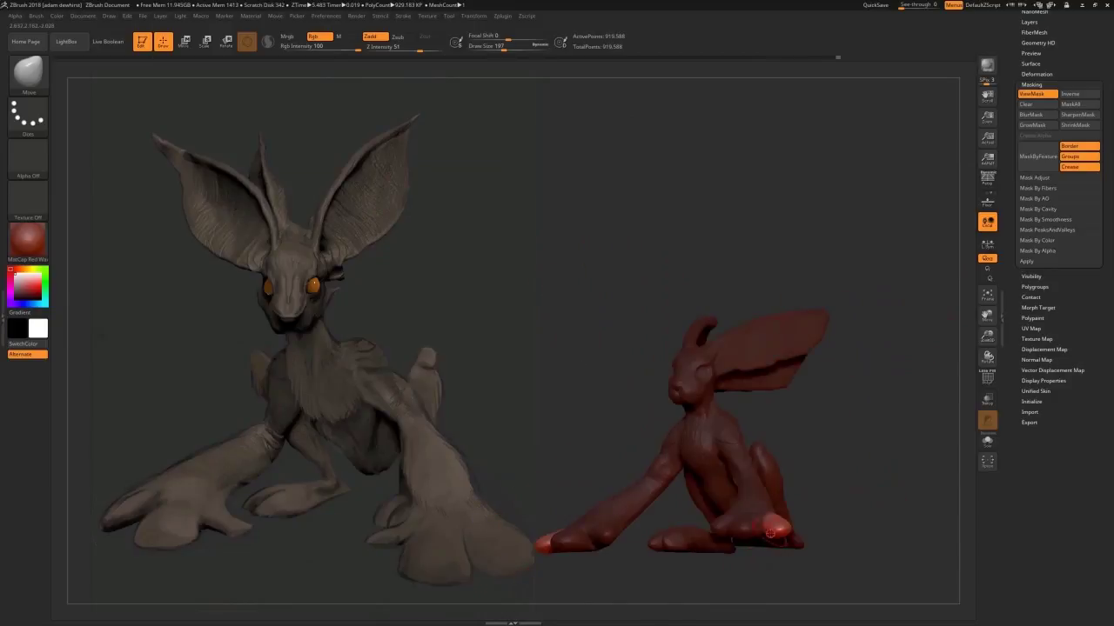
pyautogui.moveTo(835, 487)
pyautogui.mouseDown()
pyautogui.moveTo(824, 465)
pyautogui.moveTo(824, 502)
pyautogui.moveTo(844, 522)
pyautogui.mouseUp()
pyautogui.moveTo(835, 513); pyautogui.dragTo(800, 505)
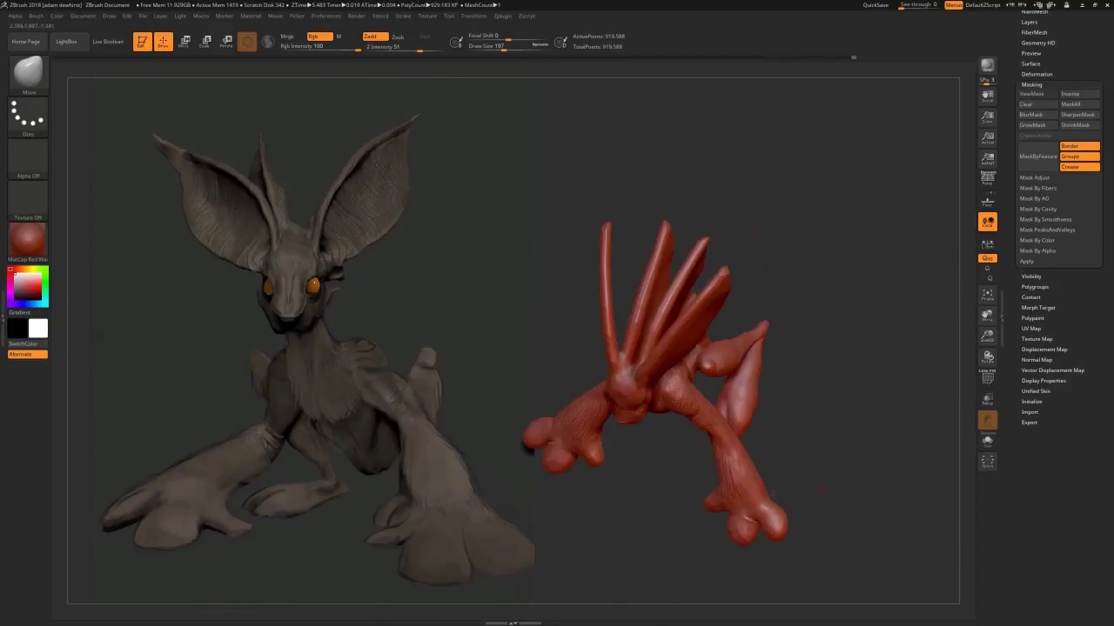
# Adjust the hand shapes with a larger Move brush and build up the fingers with ClayBuildup strokes.
pyautogui.press(']')
pyautogui.moveTo(791, 462); pyautogui.dragTo(770, 558)
pyautogui.press('b')
pyautogui.press('c')
pyautogui.press('b')
pyautogui.press('[')
pyautogui.moveTo(787, 487)
pyautogui.mouseDown()
pyautogui.moveTo(831, 496)
pyautogui.moveTo(803, 463)
pyautogui.mouseUp()
pyautogui.moveTo(722, 529); pyautogui.dragTo(736, 541)
pyautogui.moveTo(805, 487)
pyautogui.mouseDown()
pyautogui.moveTo(800, 509)
pyautogui.moveTo(767, 535)
pyautogui.mouseUp()
pyautogui.moveTo(844, 519); pyautogui.dragTo(789, 526)
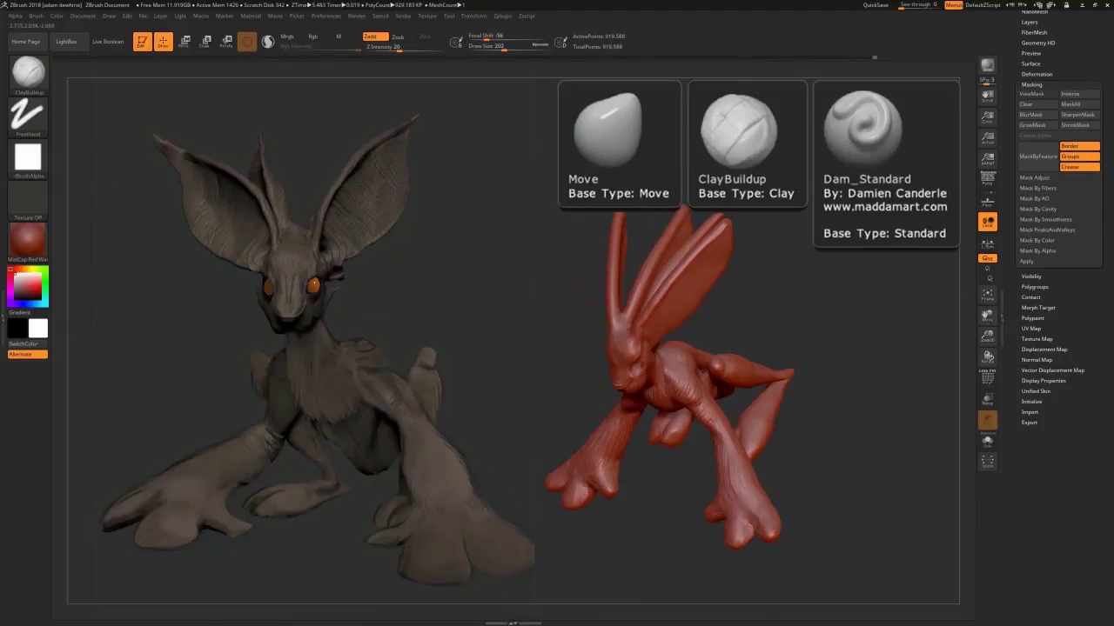
# Build up the feet and lower legs with ClayBuildup strokes, reducing the brush size.
pyautogui.moveTo(592, 303); pyautogui.dragTo(756, 380)
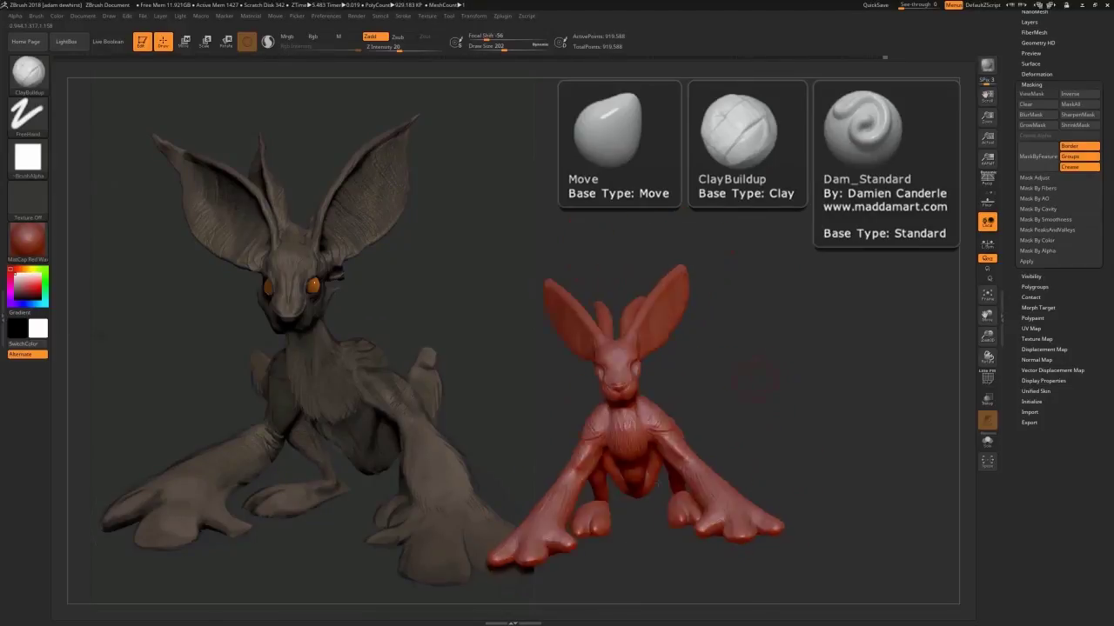
pyautogui.moveTo(612, 517)
pyautogui.mouseDown()
pyautogui.moveTo(595, 525)
pyautogui.moveTo(615, 534)
pyautogui.mouseUp()
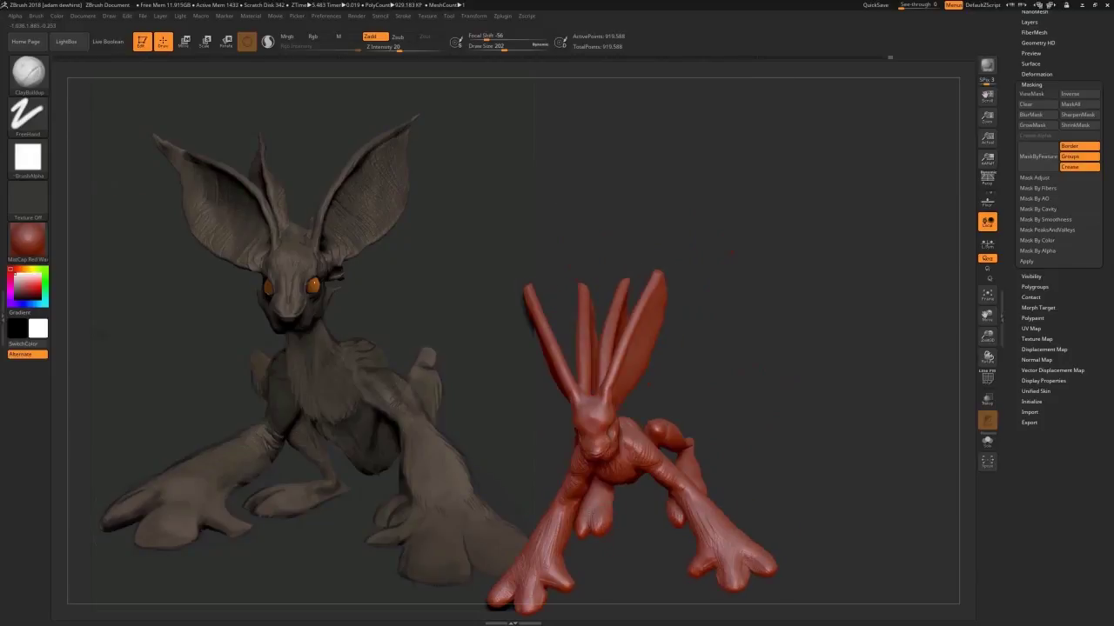
pyautogui.moveTo(628, 575)
pyautogui.mouseDown()
pyautogui.moveTo(618, 477)
pyautogui.moveTo(634, 512)
pyautogui.mouseUp()
pyautogui.press('s')
pyautogui.click(624, 492)
pyautogui.moveTo(648, 550); pyautogui.dragTo(643, 526)
pyautogui.moveTo(696, 428); pyautogui.dragTo(766, 432)
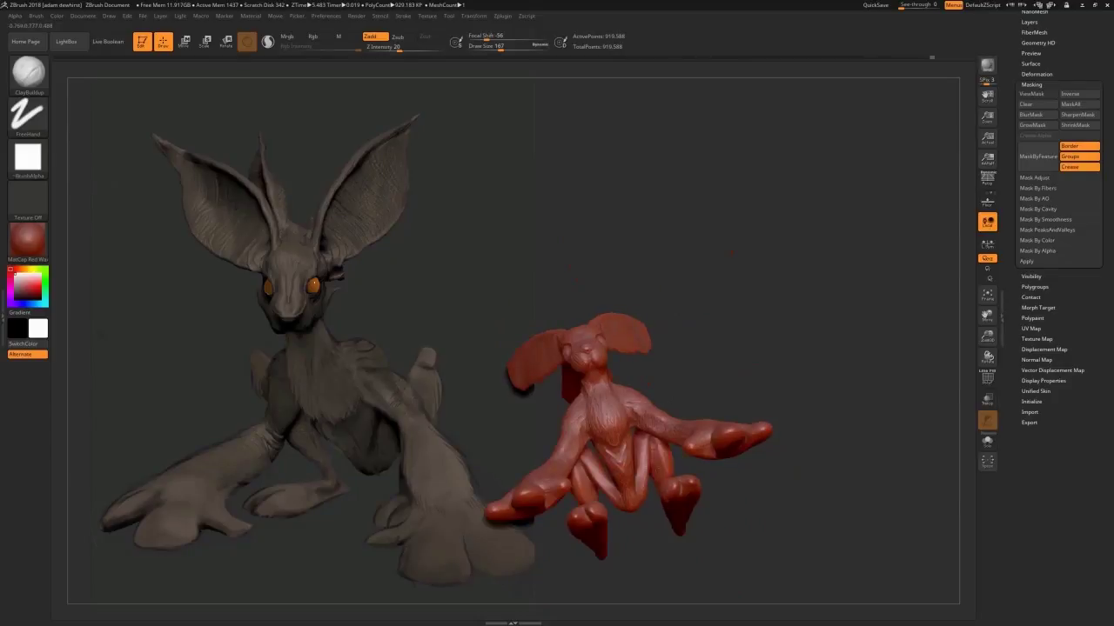
pyautogui.moveTo(696, 561); pyautogui.dragTo(635, 557)
pyautogui.moveTo(711, 483); pyautogui.dragTo(727, 515)
pyautogui.moveTo(691, 459)
pyautogui.mouseDown()
pyautogui.moveTo(706, 478)
pyautogui.moveTo(739, 480)
pyautogui.moveTo(723, 499)
pyautogui.mouseUp()
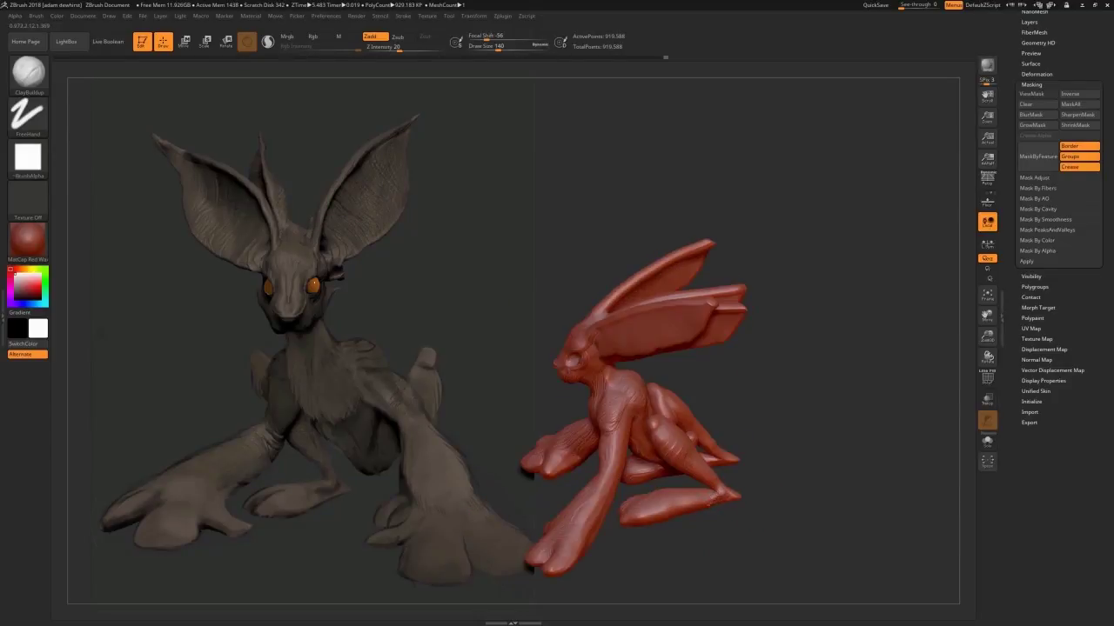
pyautogui.moveTo(777, 454)
pyautogui.mouseDown()
pyautogui.moveTo(810, 373)
pyautogui.moveTo(802, 346)
pyautogui.moveTo(783, 383)
pyautogui.moveTo(814, 392)
pyautogui.mouseUp()
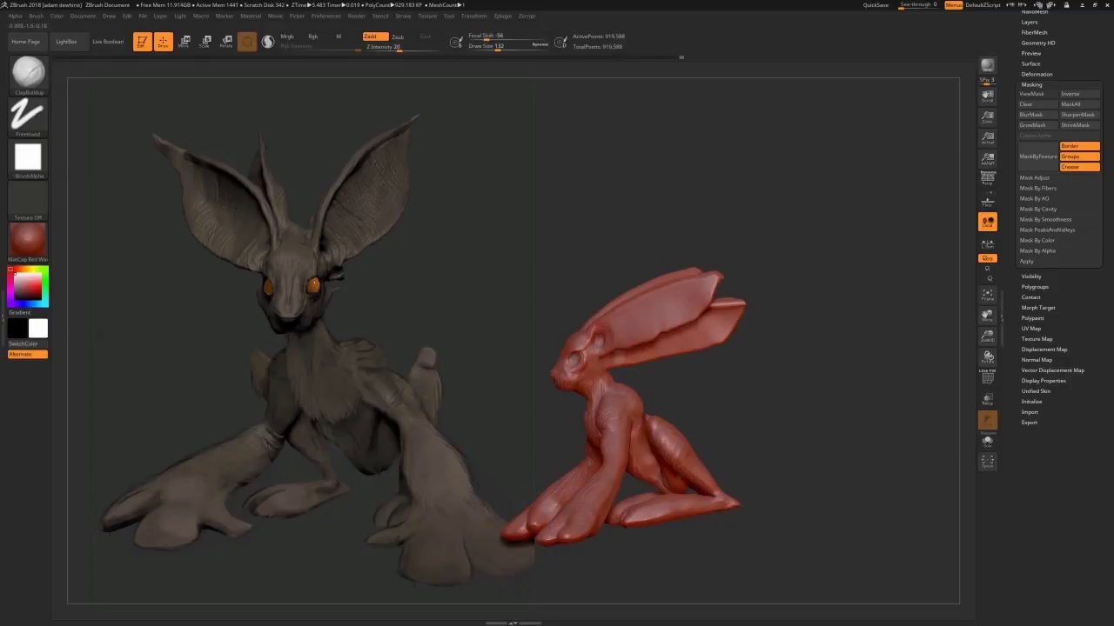
# Add ClayBuildup strokes along the large front ears and around their bases.
pyautogui.moveTo(635, 304); pyautogui.dragTo(680, 287)
pyautogui.moveTo(766, 348); pyautogui.dragTo(844, 383)
pyautogui.moveTo(628, 319); pyautogui.dragTo(620, 330)
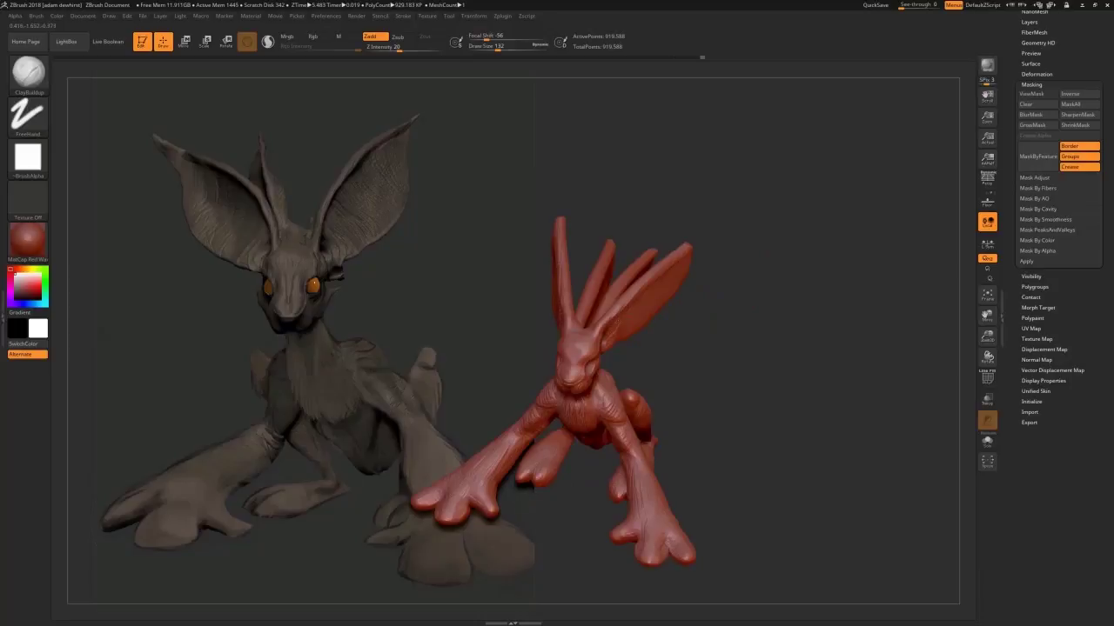
pyautogui.moveTo(774, 366); pyautogui.dragTo(709, 348)
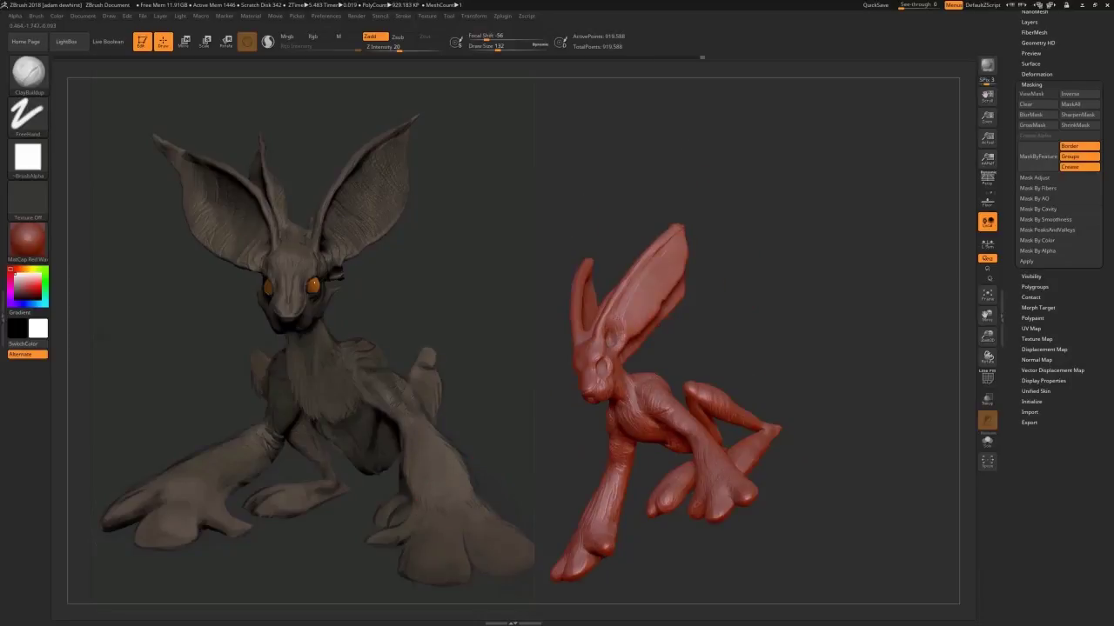
# Reshape the head and face profile with a resized Move brush.
pyautogui.press('b')
pyautogui.press('m')
pyautogui.press('v')
pyautogui.moveTo(727, 300)
pyautogui.mouseDown()
pyautogui.moveTo(790, 301)
pyautogui.moveTo(676, 337)
pyautogui.moveTo(657, 369)
pyautogui.moveTo(696, 370)
pyautogui.mouseUp()
pyautogui.press('s')
pyautogui.press('s')
pyautogui.moveTo(570, 334); pyautogui.dragTo(577, 334)
pyautogui.moveTo(696, 371); pyautogui.dragTo(661, 369)
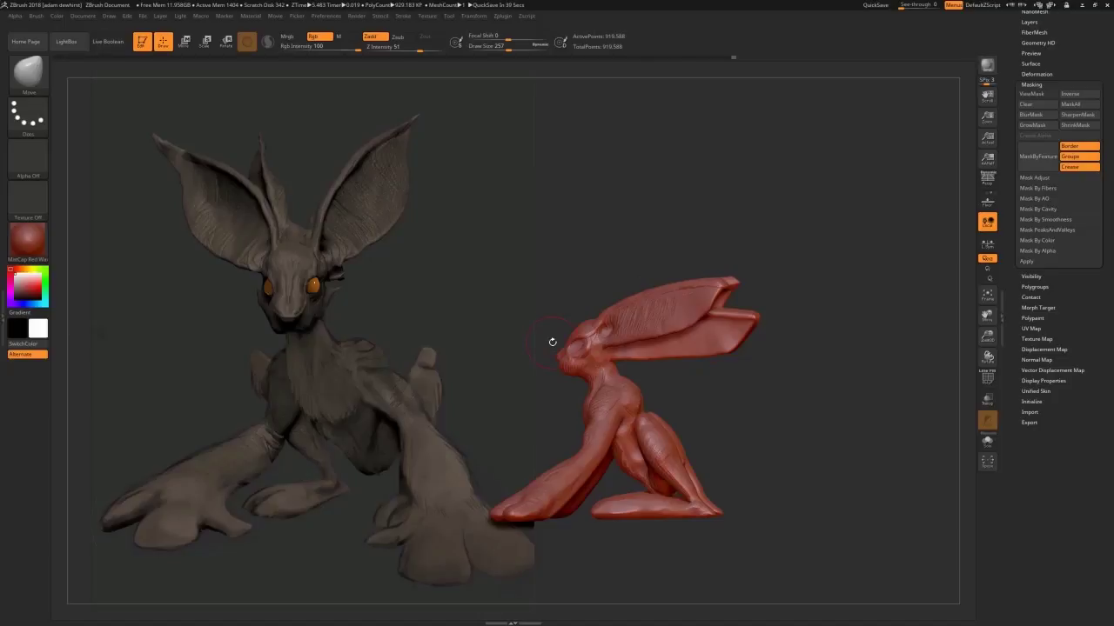
pyautogui.moveTo(566, 316)
pyautogui.mouseDown()
pyautogui.moveTo(600, 319)
pyautogui.moveTo(548, 321)
pyautogui.mouseUp()
# Reshape the elbow and forearm with the Move brush.
pyautogui.press('b')
pyautogui.press('m')
pyautogui.press('v')
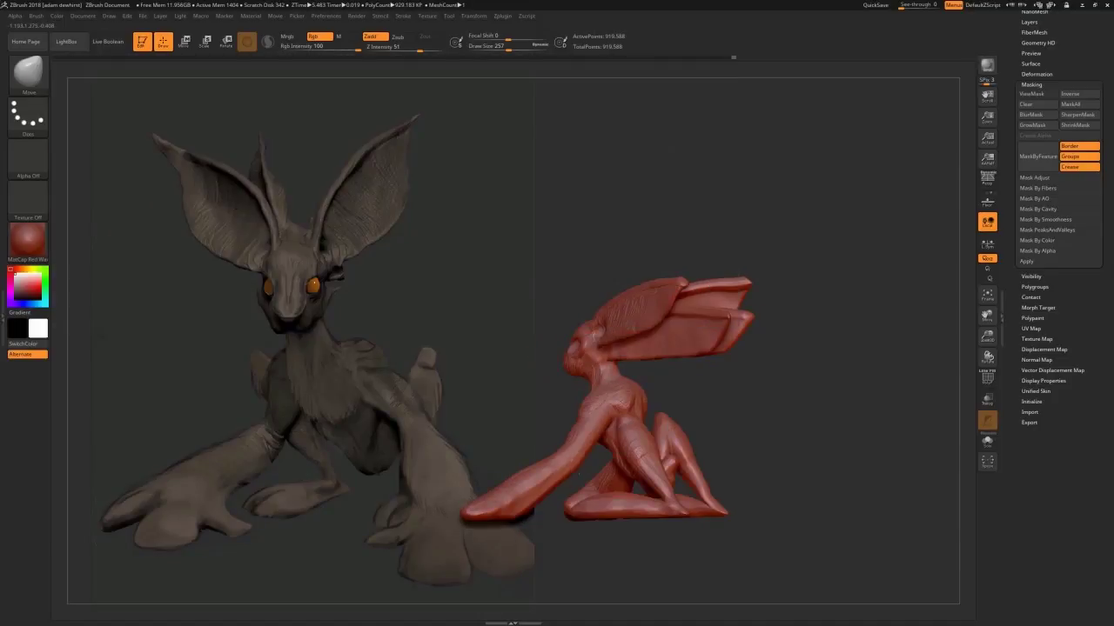
pyautogui.press('s')
pyautogui.moveTo(581, 467); pyautogui.dragTo(576, 468)
pyautogui.moveTo(591, 435); pyautogui.dragTo(552, 427)
# Pull the belly contour inward in side view with the SnakeHook brush.
pyautogui.press('b')
pyautogui.press('c')
pyautogui.press('b')
pyautogui.moveTo(809, 352); pyautogui.dragTo(1105, 346)
pyautogui.keyDown('shift'); pyautogui.moveTo(870, 365); pyautogui.dragTo(897, 365); pyautogui.keyUp('shift')
pyautogui.press('b')
pyautogui.press('s')
pyautogui.press('h')
pyautogui.moveTo(826, 374); pyautogui.dragTo(619, 384)
pyautogui.press('s')
pyautogui.moveTo(774, 422); pyautogui.dragTo(700, 401)
pyautogui.keyDown('shift'); pyautogui.moveTo(672, 365); pyautogui.dragTo(602, 362); pyautogui.keyUp('shift')
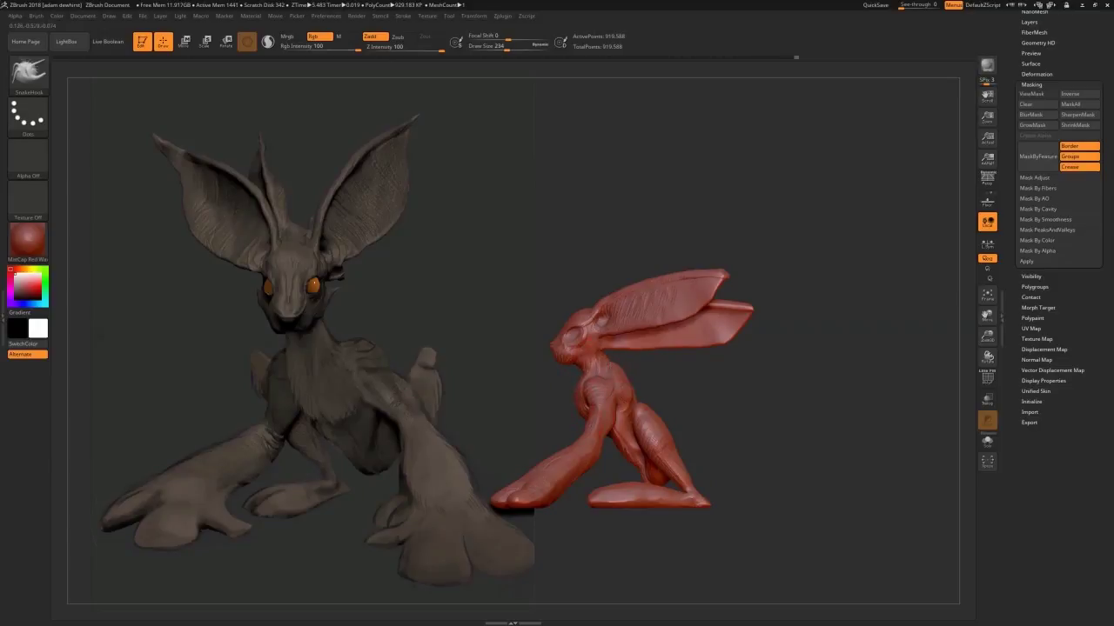
pyautogui.press('s')
pyautogui.moveTo(631, 457); pyautogui.dragTo(625, 456)
pyautogui.moveTo(616, 433); pyautogui.dragTo(624, 429)
pyautogui.moveTo(736, 409); pyautogui.dragTo(591, 440)
# Refine the lower chest and belly with a resized SnakeHook brush.
pyautogui.press('s')
pyautogui.moveTo(687, 392)
pyautogui.mouseDown()
pyautogui.moveTo(756, 378)
pyautogui.moveTo(696, 392)
pyautogui.mouseUp()
pyautogui.moveTo(619, 435); pyautogui.dragTo(619, 416)
pyautogui.moveTo(710, 346)
pyautogui.mouseDown()
pyautogui.moveTo(711, 388)
pyautogui.moveTo(703, 383)
pyautogui.mouseUp()
pyautogui.press('s')
pyautogui.moveTo(612, 361); pyautogui.dragTo(625, 361)
pyautogui.moveTo(739, 392); pyautogui.dragTo(696, 393)
# Mask the ears, clean up the mask at the head and invert it to protect the body.
pyautogui.moveTo(581, 247)
pyautogui.keyDown('ctrl'); pyautogui.mouseDown()
pyautogui.moveTo(594, 352)
pyautogui.moveTo(648, 326)
pyautogui.mouseUp(); pyautogui.keyUp('ctrl')
pyautogui.moveTo(696, 391); pyautogui.dragTo(740, 382)
pyautogui.moveTo(567, 324)
pyautogui.keyDown('ctrl'); pyautogui.keyDown('alt'); pyautogui.mouseDown()
pyautogui.moveTo(512, 313)
pyautogui.moveTo(568, 347)
pyautogui.mouseUp(); pyautogui.keyUp('alt'); pyautogui.keyUp('ctrl')
pyautogui.keyDown('shift'); pyautogui.moveTo(705, 383); pyautogui.dragTo(758, 380); pyautogui.keyUp('shift')
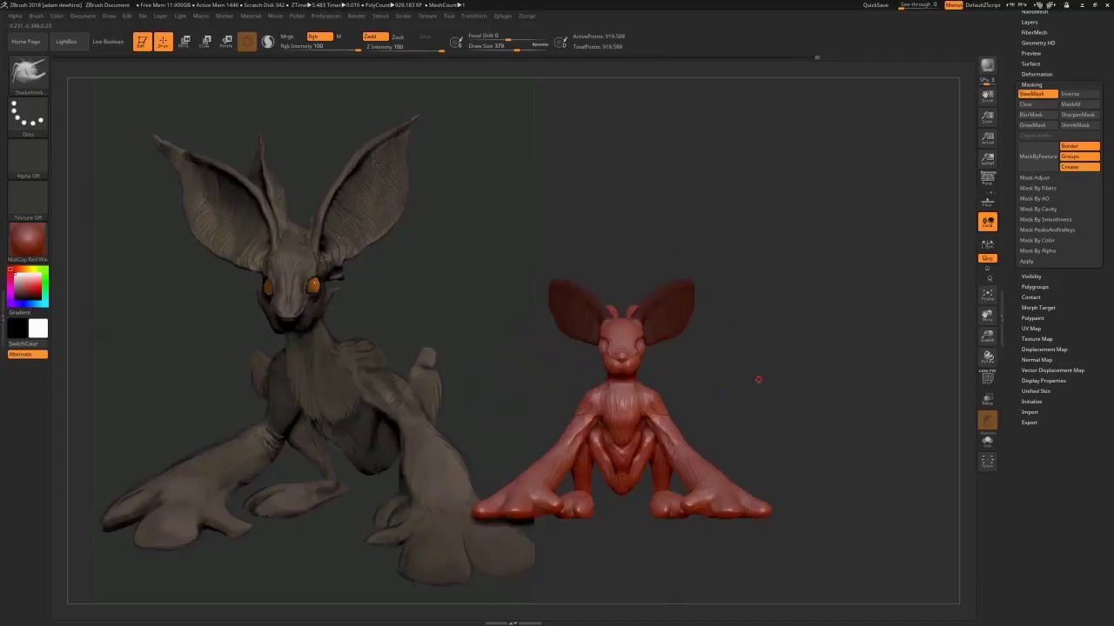
pyautogui.click(1071, 95)
pyautogui.moveTo(148, 113); pyautogui.dragTo(97, 174)
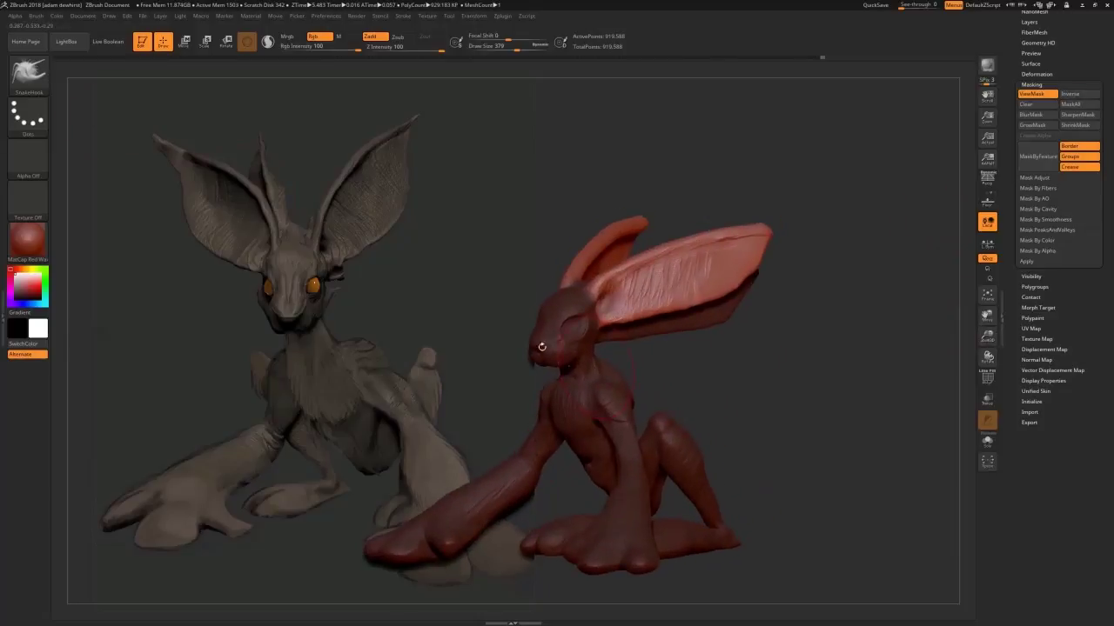
# Reposition the unmasked ears on the head with the transform gizmo.
pyautogui.press('w')
pyautogui.moveTo(783, 392); pyautogui.dragTo(749, 392)
pyautogui.moveTo(642, 303); pyautogui.dragTo(637, 286)
pyautogui.moveTo(696, 379); pyautogui.dragTo(749, 378)
pyautogui.moveTo(607, 321); pyautogui.dragTo(625, 319)
pyautogui.moveTo(679, 376); pyautogui.dragTo(722, 392)
# Clear the mask and isolate the rear pair of ears with a blurred, inverted mask.
pyautogui.moveTo(750, 261)
pyautogui.keyDown('ctrl'); pyautogui.mouseDown()
pyautogui.moveTo(783, 283)
pyautogui.moveTo(774, 269)
pyautogui.mouseUp(); pyautogui.keyUp('ctrl')
pyautogui.keyDown('ctrl'); pyautogui.moveTo(613, 162); pyautogui.dragTo(688, 217); pyautogui.keyUp('ctrl')
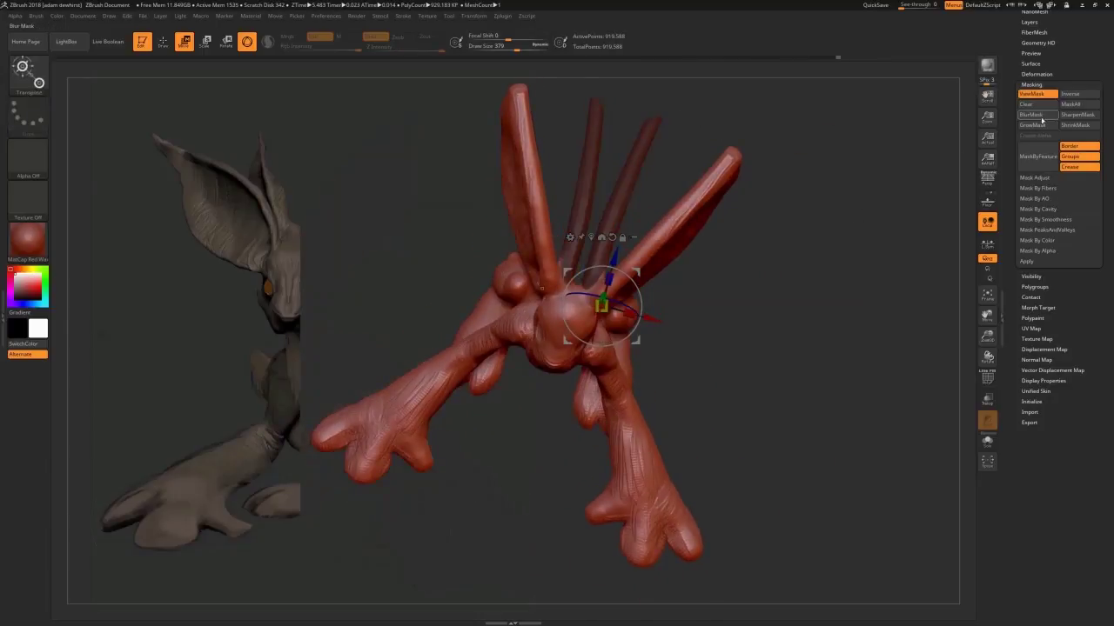
pyautogui.click(26, 74)
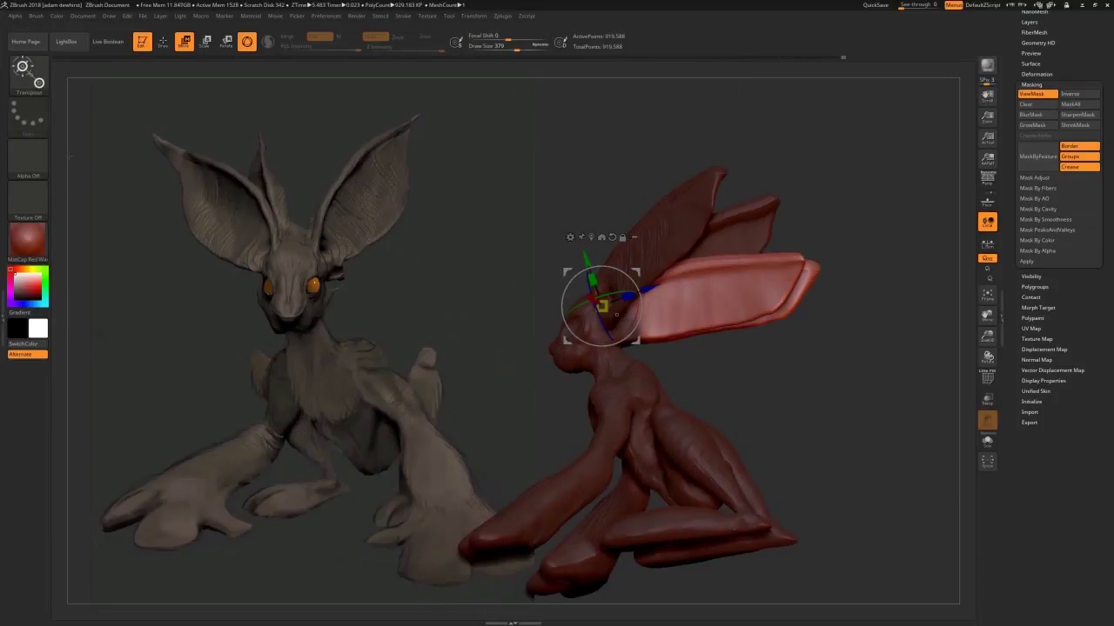
pyautogui.click(26, 74)
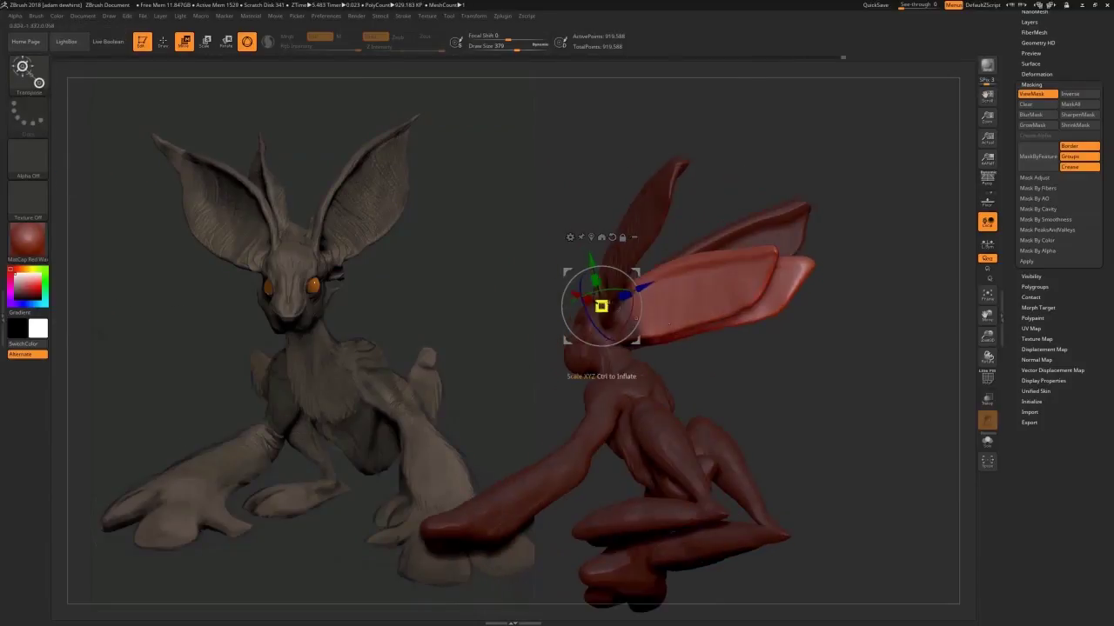
# Rework and repose the isolated rear ears with ClayBuildup and the transform gizmo.
pyautogui.press('b')
pyautogui.press('c')
pyautogui.press('b')
pyautogui.press('s')
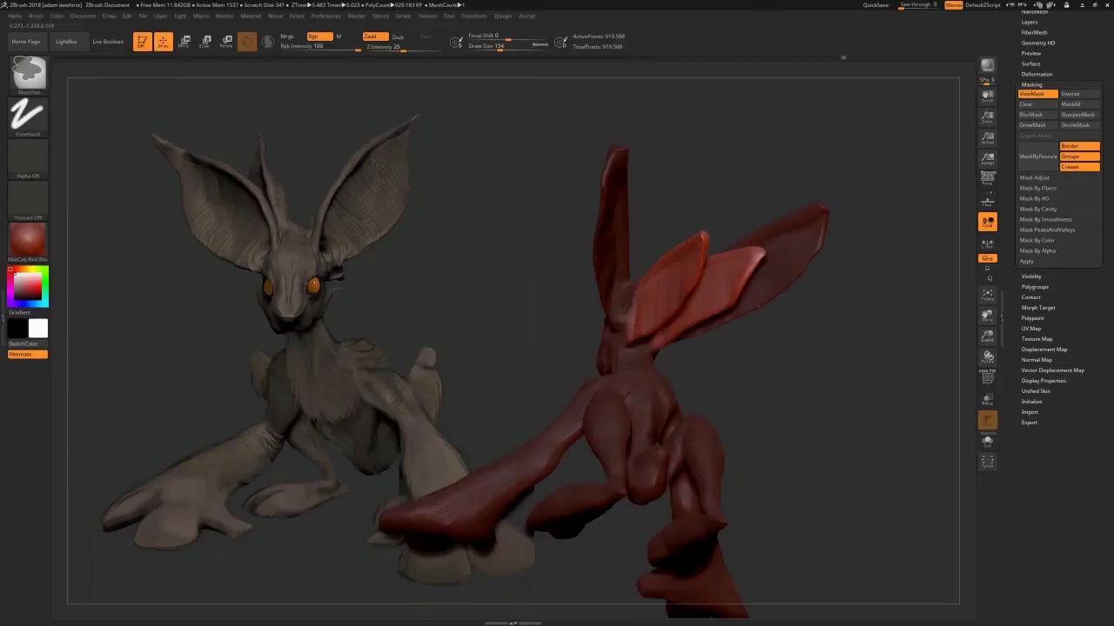
pyautogui.press('b')
pyautogui.click(541, 80)
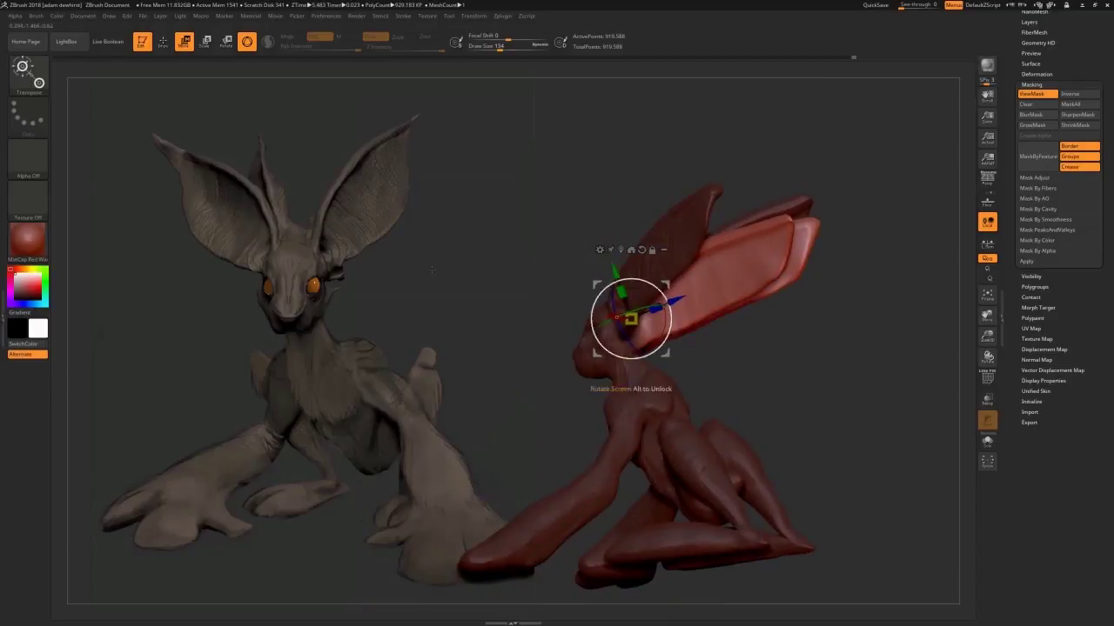
pyautogui.press('q')
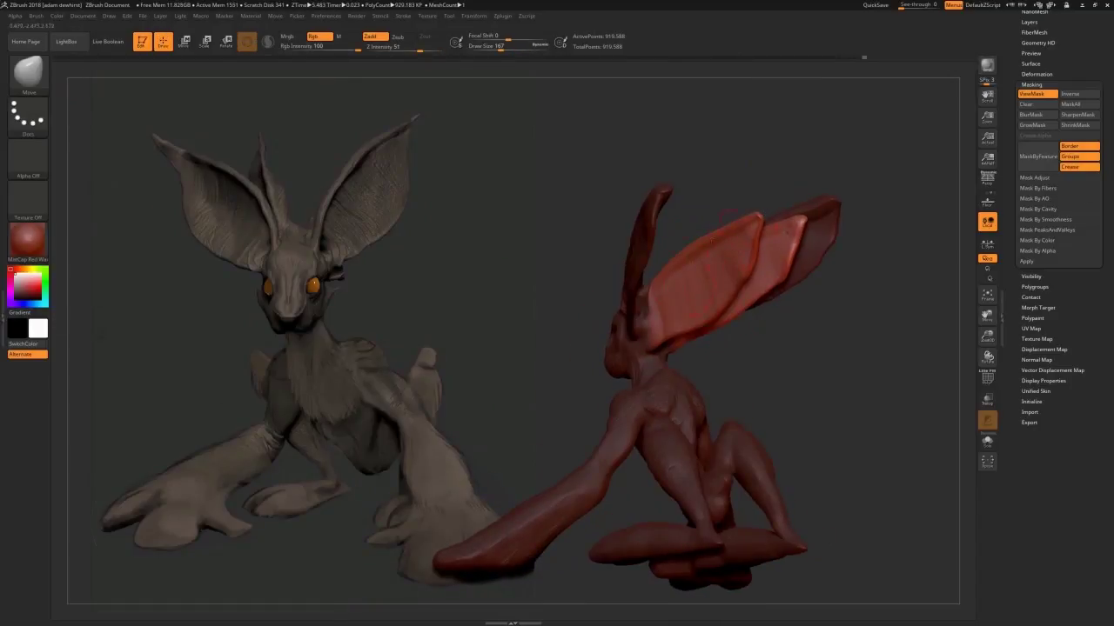
# Refine the rear ears with the Pinch and Move brushes, then clear the mask.
pyautogui.press('b')
pyautogui.press('p')
pyautogui.press('i')
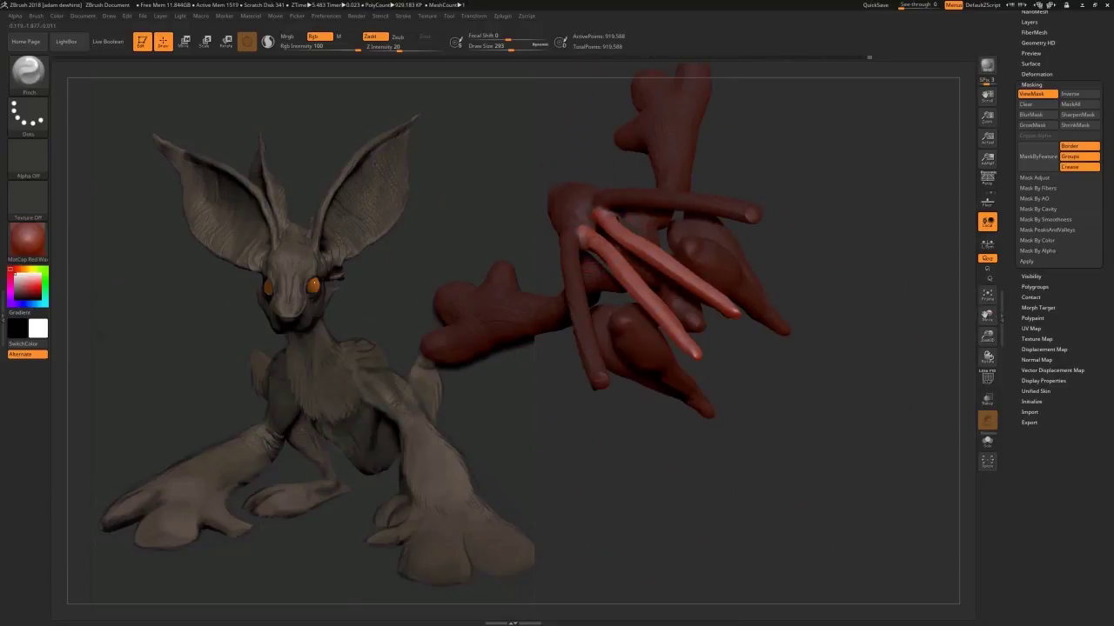
pyautogui.press('b')
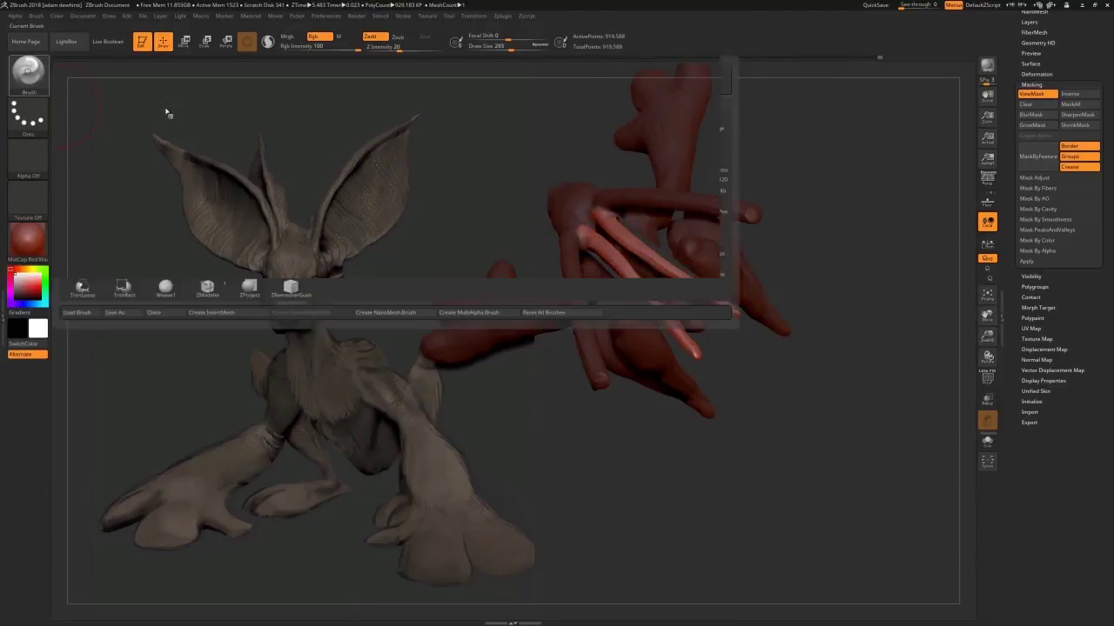
pyautogui.press('m')
pyautogui.press('v')
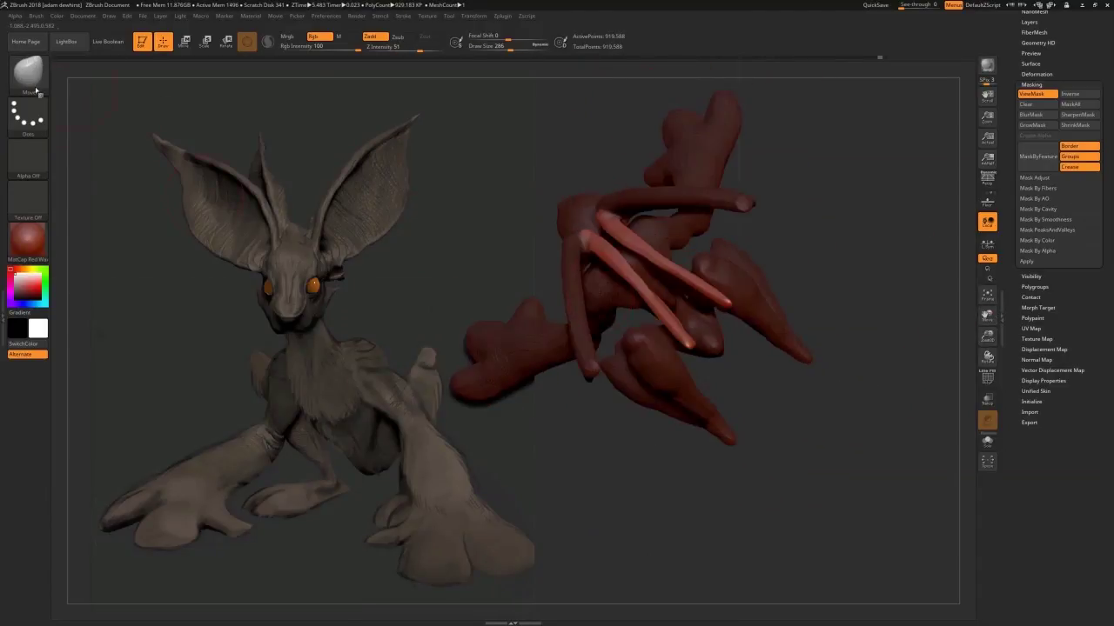
pyautogui.press('w')
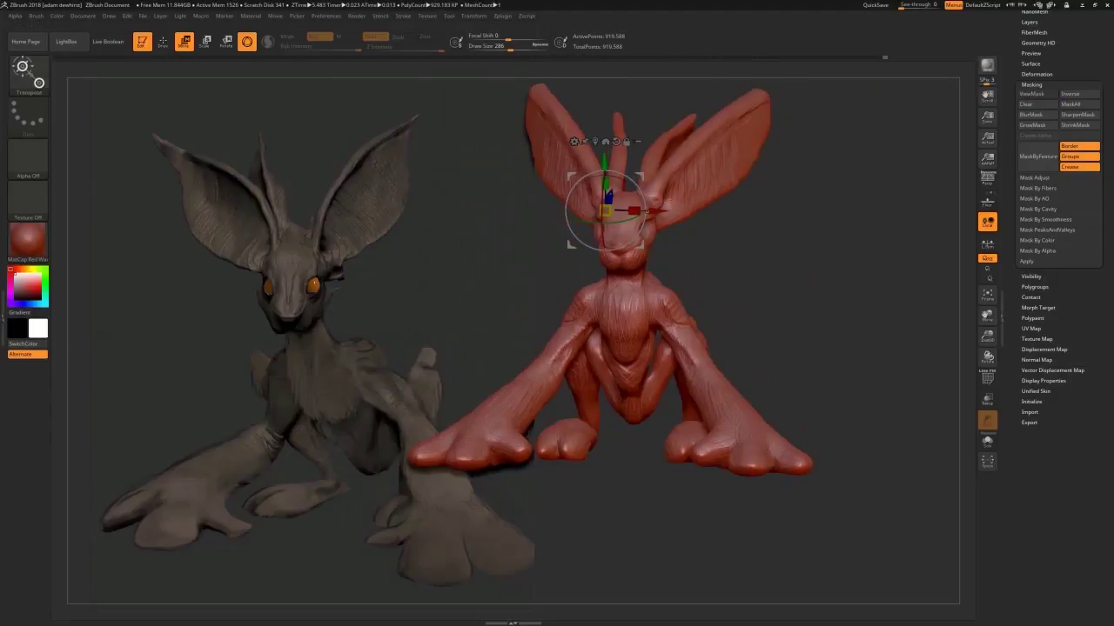
# Refine the head and body forms with the Pinch, ClayBuildup and Move brushes.
pyautogui.press('b')
pyautogui.press('p')
pyautogui.press('i')
pyautogui.press('q')
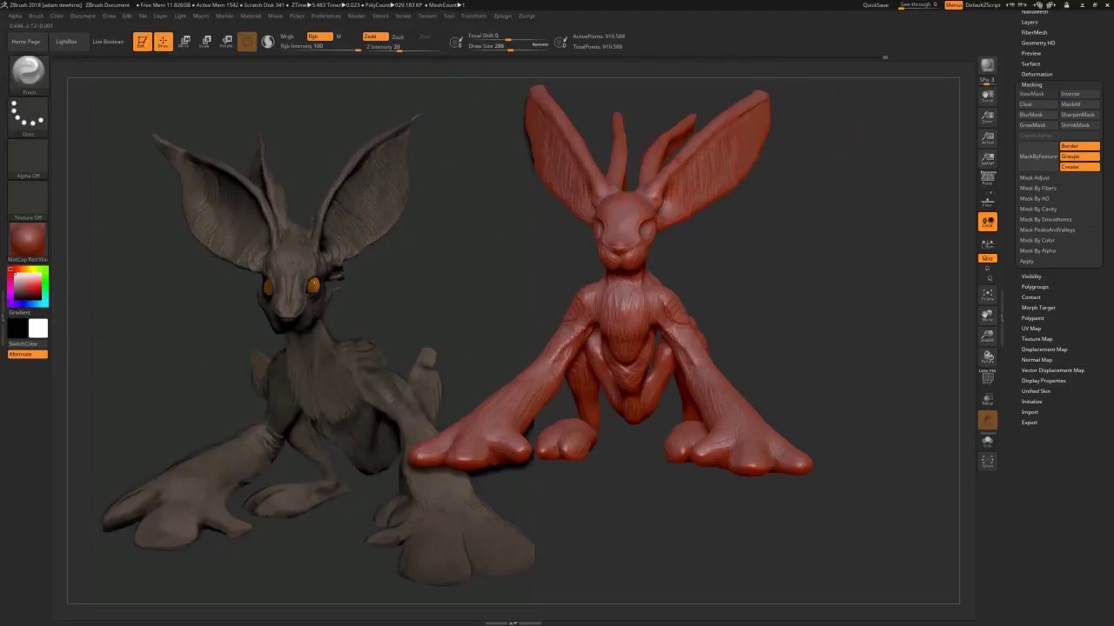
pyautogui.press('b')
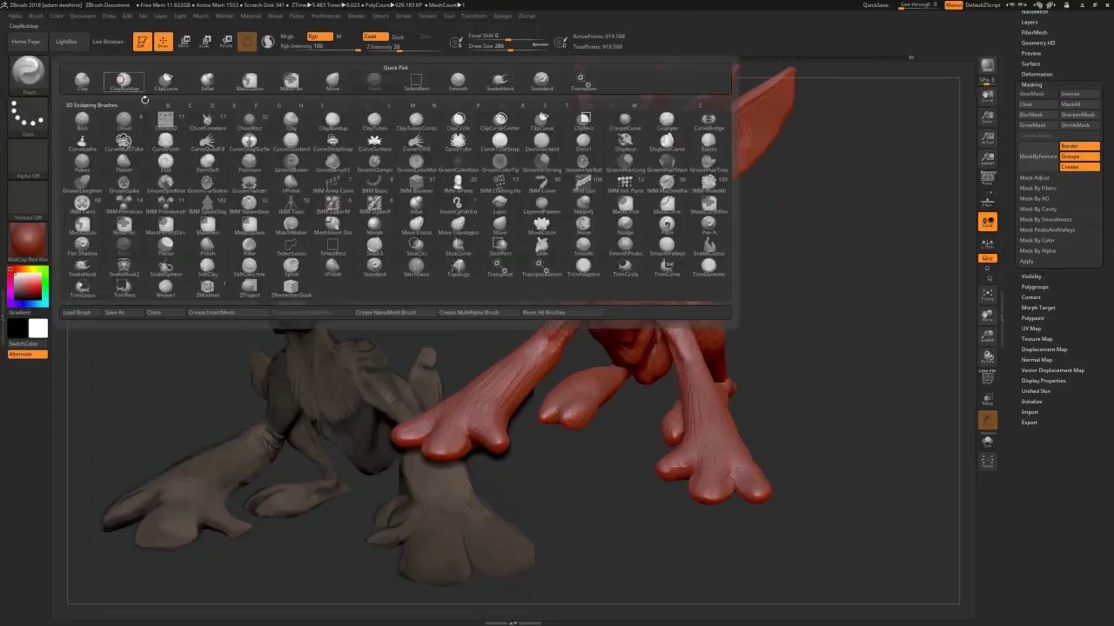
pyautogui.press('c')
pyautogui.press('b')
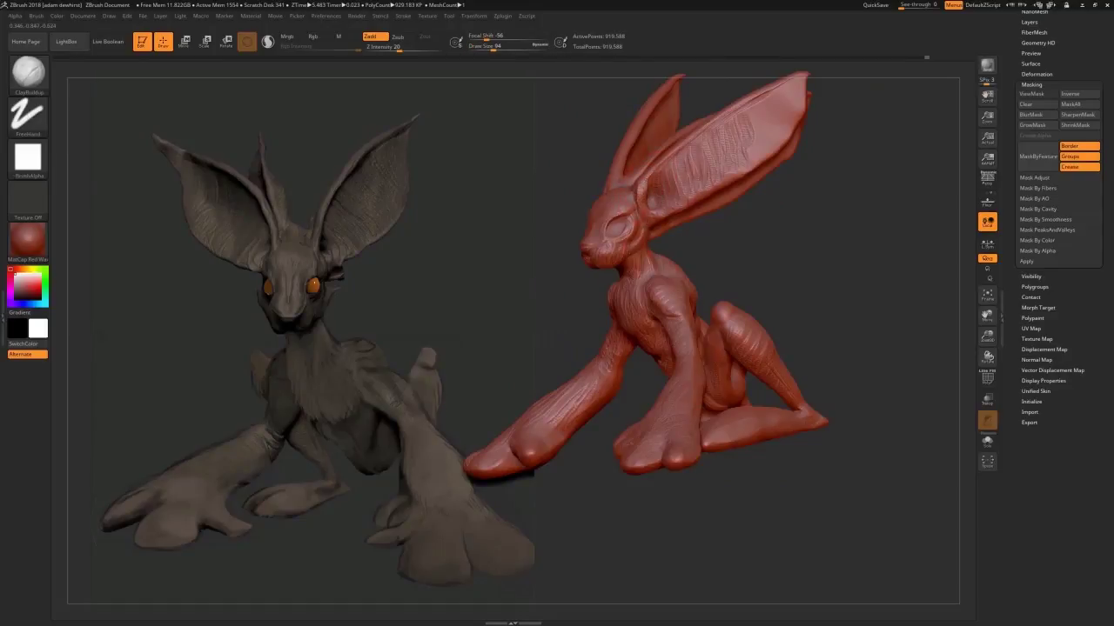
pyautogui.press('b')
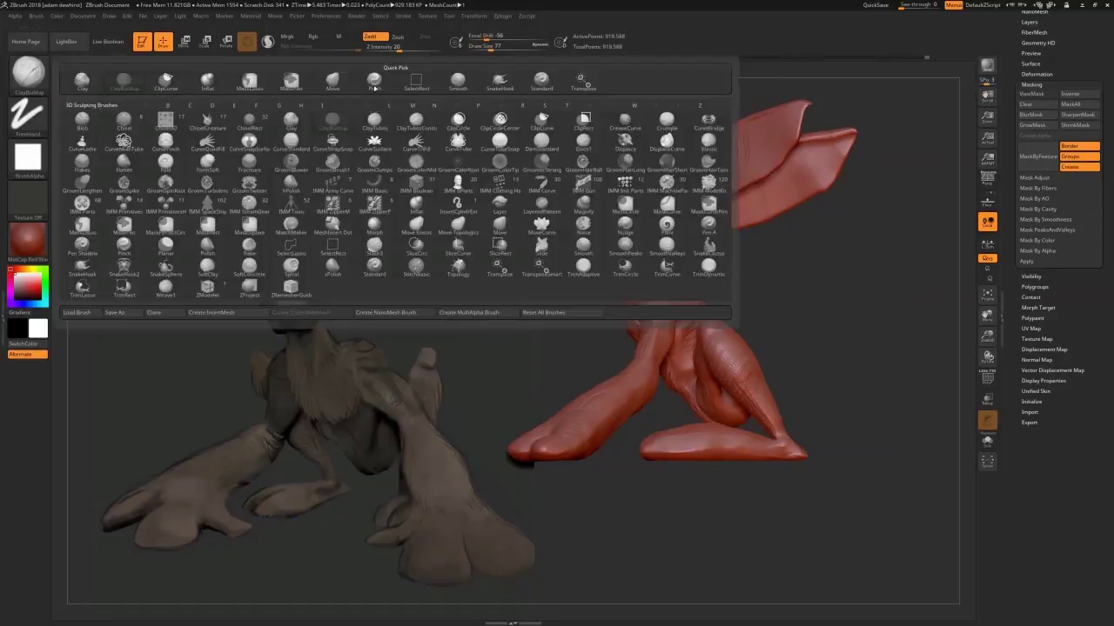
pyautogui.press('m')
pyautogui.press('v')
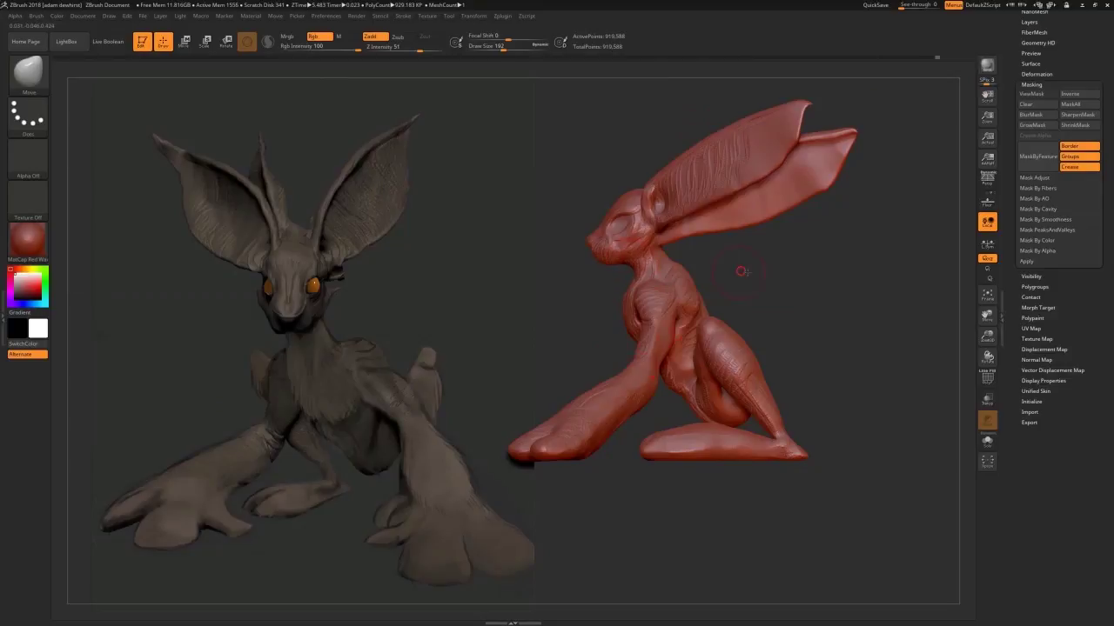
# Build up the belly and legs with ClayBuildup around the masked back and thighs, then clear the mask.
pyautogui.press('b')
pyautogui.press('c')
pyautogui.press('b')
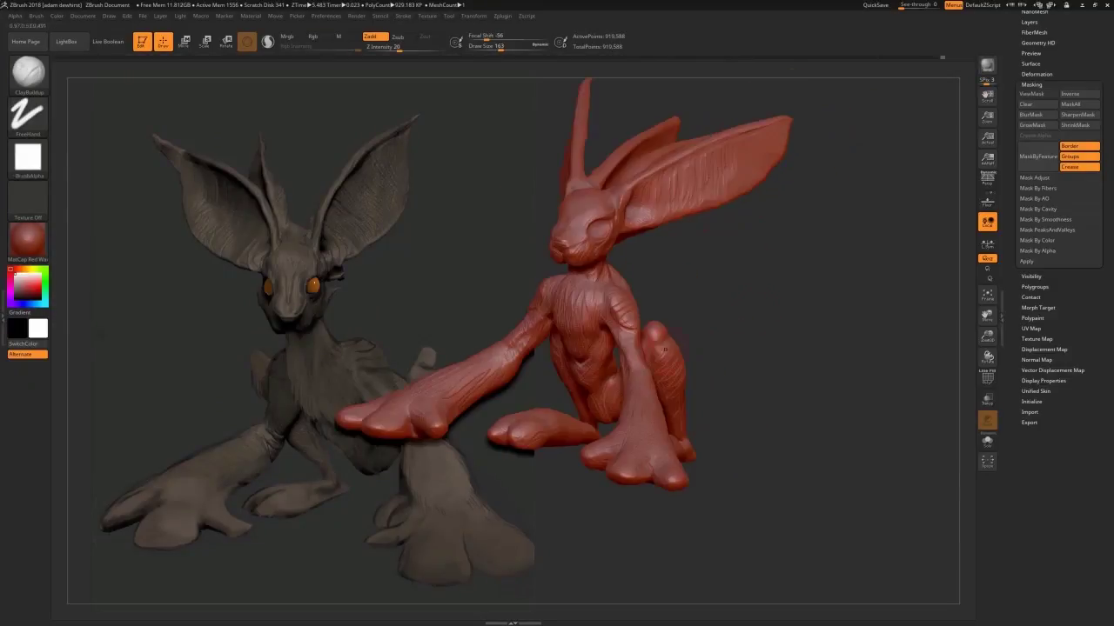
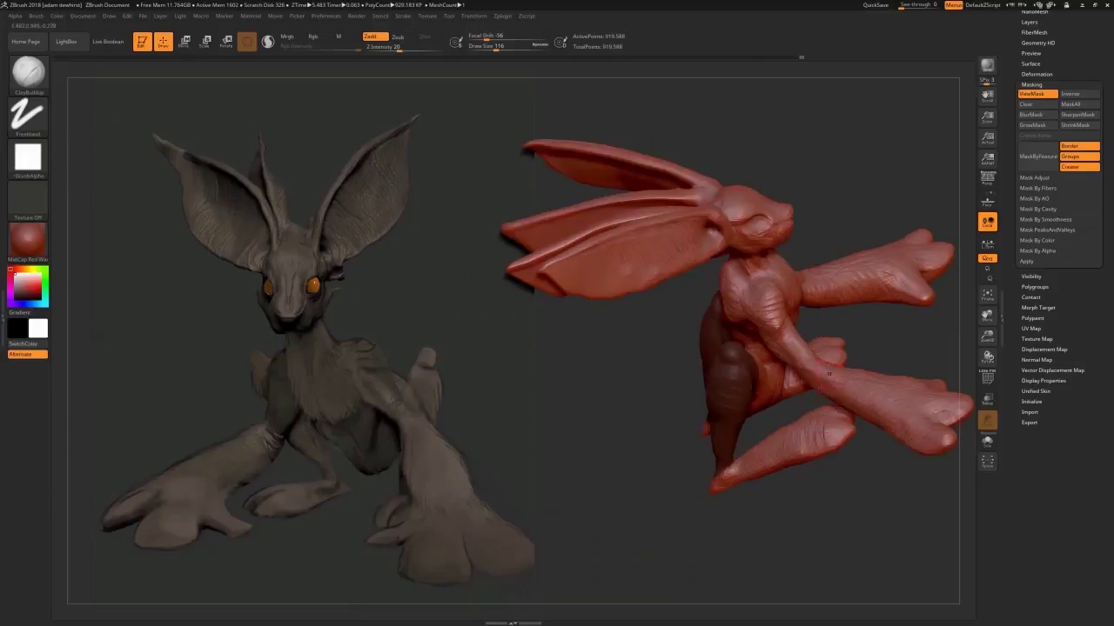
pyautogui.moveTo(883, 461); pyautogui.dragTo(670, 470)
pyautogui.moveTo(812, 225); pyautogui.dragTo(913, 248)
pyautogui.moveTo(760, 333); pyautogui.dragTo(747, 388)
pyautogui.moveTo(870, 300); pyautogui.dragTo(795, 304)
pyautogui.click(1035, 104)
pyautogui.moveTo(896, 292); pyautogui.dragTo(793, 306)
# Swell and smooth the limb forms with the Inflat brush.
pyautogui.click(29, 74)
pyautogui.click(392, 187)
pyautogui.moveTo(880, 276)
pyautogui.mouseDown()
pyautogui.moveTo(934, 261)
pyautogui.moveTo(956, 268)
pyautogui.mouseUp()
pyautogui.keyDown('shift'); pyautogui.moveTo(814, 317); pyautogui.dragTo(808, 341); pyautogui.keyUp('shift')
pyautogui.moveTo(896, 276); pyautogui.dragTo(942, 268)
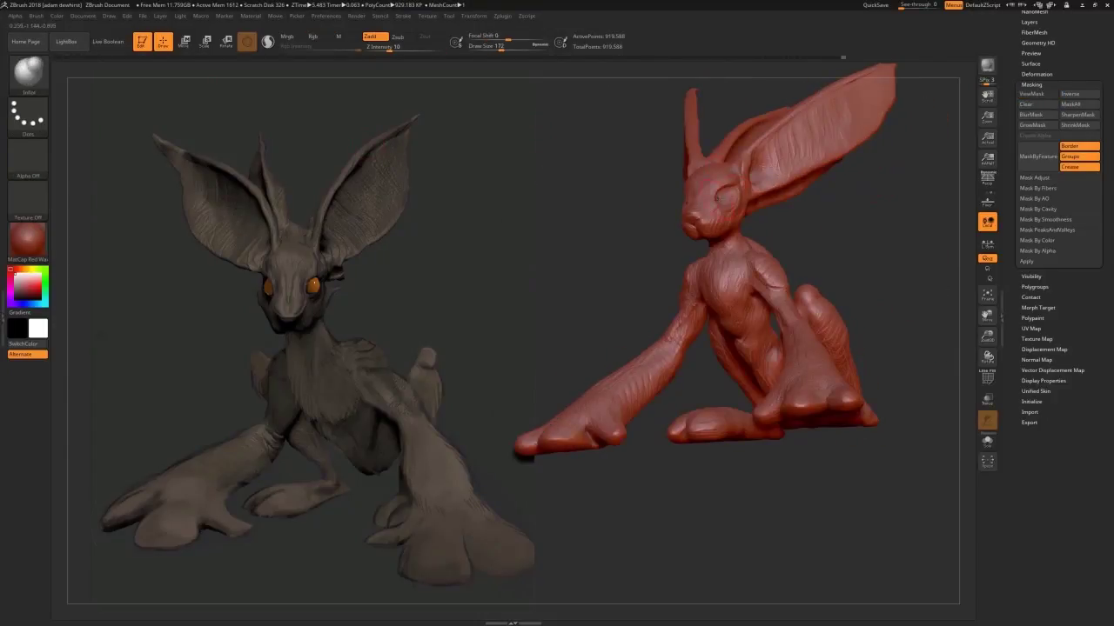
# Reshape the back, shoulders and hind legs with the Move brush at varying brush sizes.
pyautogui.moveTo(649, 299); pyautogui.dragTo(683, 292)
pyautogui.press('b')
pyautogui.press('m')
pyautogui.press('v')
pyautogui.press(']')
pyautogui.moveTo(855, 252)
pyautogui.mouseDown()
pyautogui.moveTo(815, 244)
pyautogui.moveTo(854, 247)
pyautogui.mouseUp()
pyautogui.moveTo(798, 277)
pyautogui.mouseDown()
pyautogui.moveTo(786, 289)
pyautogui.moveTo(784, 277)
pyautogui.mouseUp()
pyautogui.press(']')
pyautogui.moveTo(823, 241)
pyautogui.mouseDown()
pyautogui.moveTo(766, 260)
pyautogui.moveTo(779, 259)
pyautogui.moveTo(811, 253)
pyautogui.moveTo(764, 247)
pyautogui.moveTo(783, 258)
pyautogui.moveTo(769, 259)
pyautogui.mouseUp()
pyautogui.press(']')
pyautogui.press('s')
pyautogui.moveTo(765, 256); pyautogui.dragTo(770, 263)
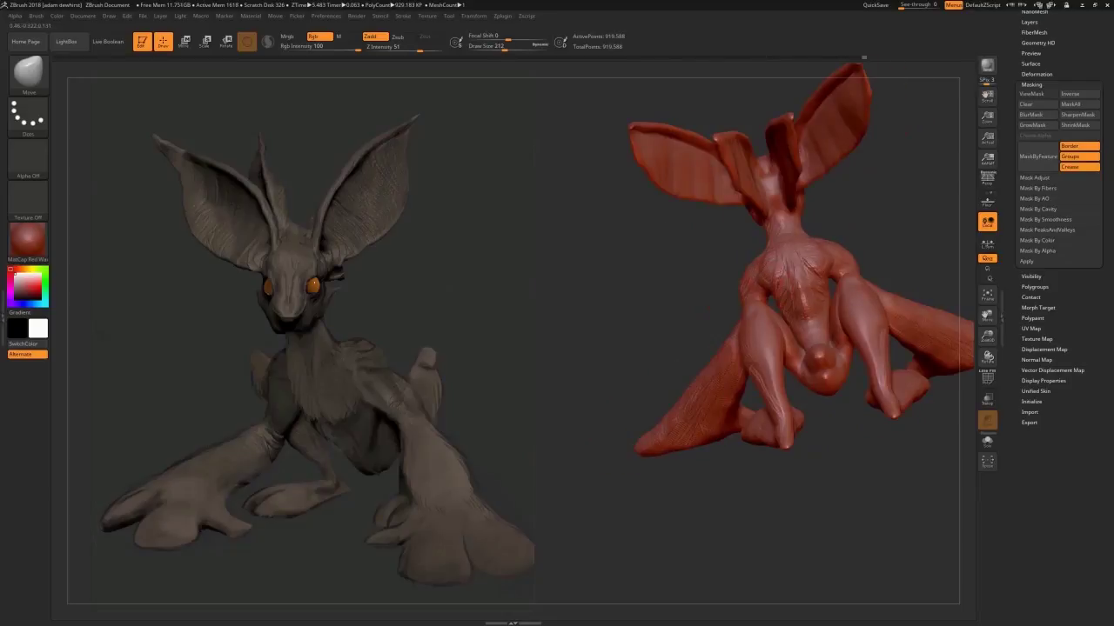
pyautogui.moveTo(876, 253); pyautogui.dragTo(827, 304)
pyautogui.press('[')
pyautogui.press('[')
# Capture a screenshot of the whole creature in a three-quarter front view.
pyautogui.moveTo(777, 461)
pyautogui.mouseDown()
pyautogui.moveTo(792, 392)
pyautogui.moveTo(896, 339)
pyautogui.moveTo(961, 287)
pyautogui.moveTo(936, 390)
pyautogui.mouseUp()
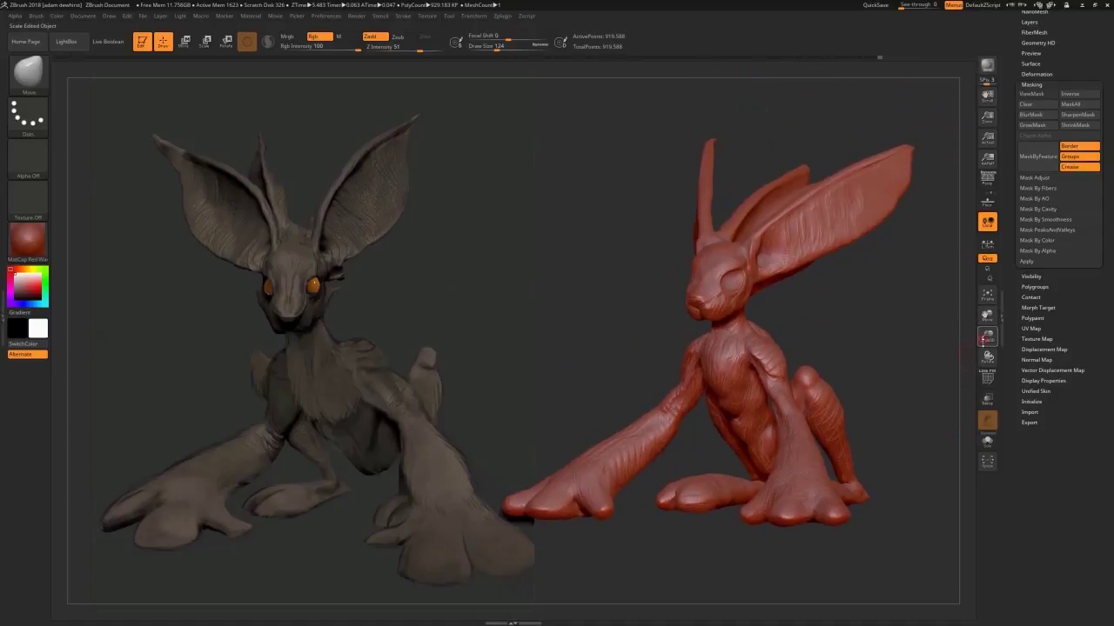
pyautogui.moveTo(987, 337); pyautogui.dragTo(987, 357)
pyautogui.moveTo(984, 316); pyautogui.dragTo(976, 326)
pyautogui.press('Print')
# Insert PolySphere eyes into the eye sockets with the IMM Basic brush.
pyautogui.press('b')
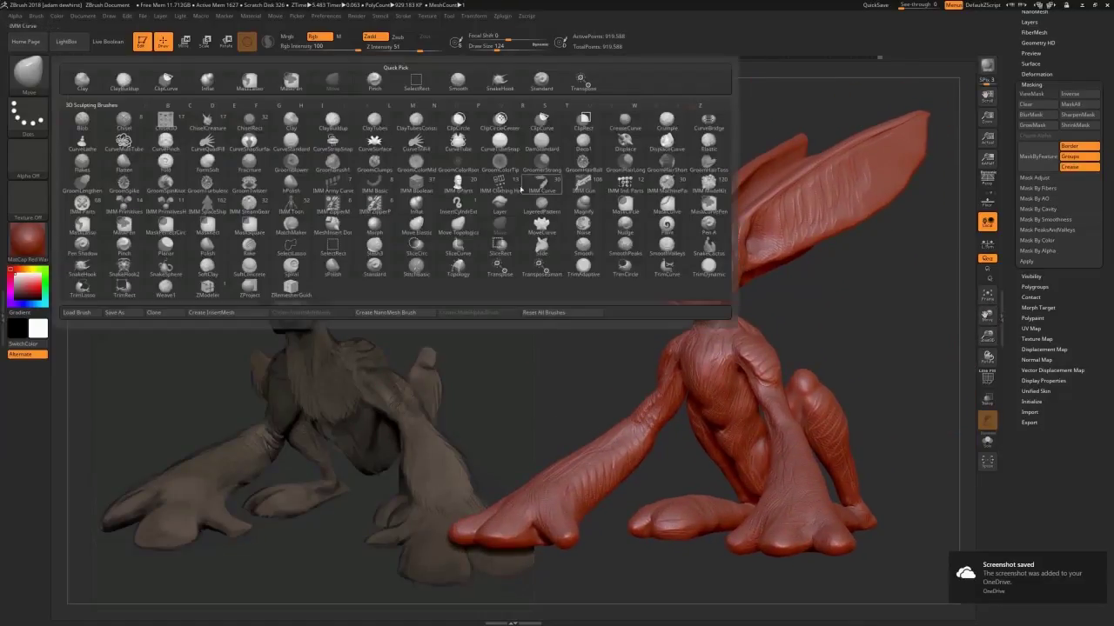
pyautogui.click(370, 185)
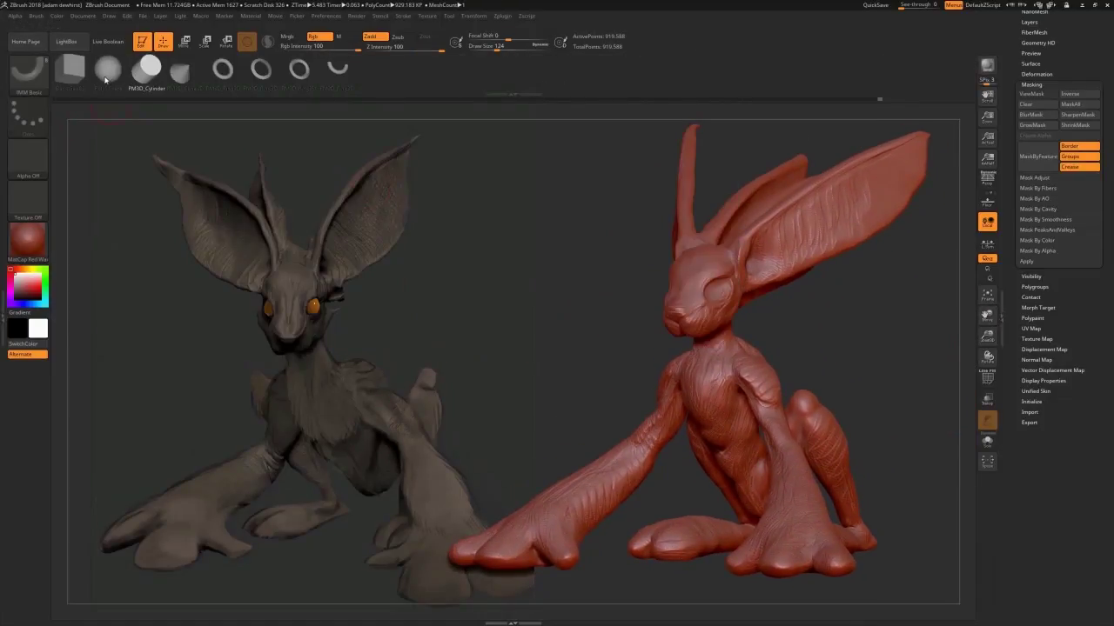
pyautogui.click(105, 80)
pyautogui.moveTo(987, 336); pyautogui.dragTo(987, 354)
pyautogui.moveTo(987, 315); pyautogui.dragTo(929, 376)
pyautogui.moveTo(987, 336); pyautogui.dragTo(986, 357)
pyautogui.moveTo(640, 311); pyautogui.dragTo(655, 334)
# Split the unmasked eye spheres off into their own subtool.
pyautogui.moveTo(1073, 51); pyautogui.dragTo(1072, 162)
pyautogui.click(1030, 91)
pyautogui.click(1026, 379)
pyautogui.click(1045, 420)
# Select the eye spheres and move them into the eye sockets with the gizmo.
pyautogui.keyDown('alt'); pyautogui.click(532, 298); pyautogui.keyUp('alt')
pyautogui.click(29, 73)
pyautogui.click(184, 42)
pyautogui.moveTo(836, 408); pyautogui.dragTo(888, 409)
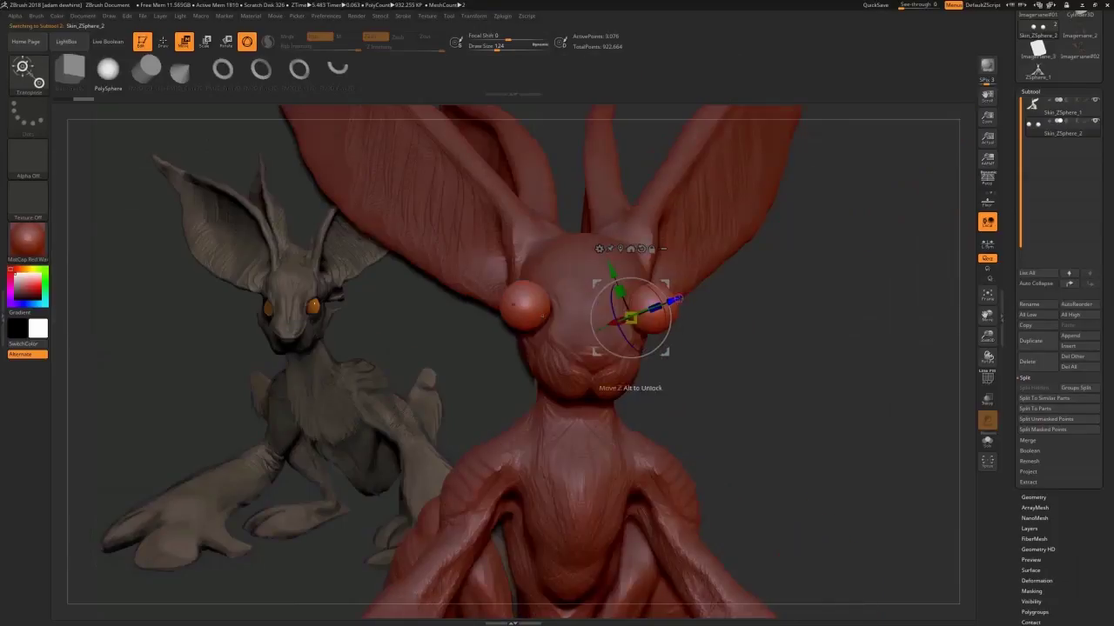
pyautogui.moveTo(675, 301); pyautogui.dragTo(651, 310)
pyautogui.moveTo(870, 409); pyautogui.dragTo(766, 408)
pyautogui.moveTo(557, 334); pyautogui.dragTo(584, 304)
pyautogui.moveTo(835, 409); pyautogui.dragTo(861, 409)
pyautogui.click(1035, 106)
pyautogui.click(1037, 128)
pyautogui.moveTo(598, 318); pyautogui.dragTo(610, 326)
# Select the body subtool and fit the brow and eyelids around the eyes with the Move brush.
pyautogui.keyDown('alt'); pyautogui.click(585, 365); pyautogui.keyUp('alt')
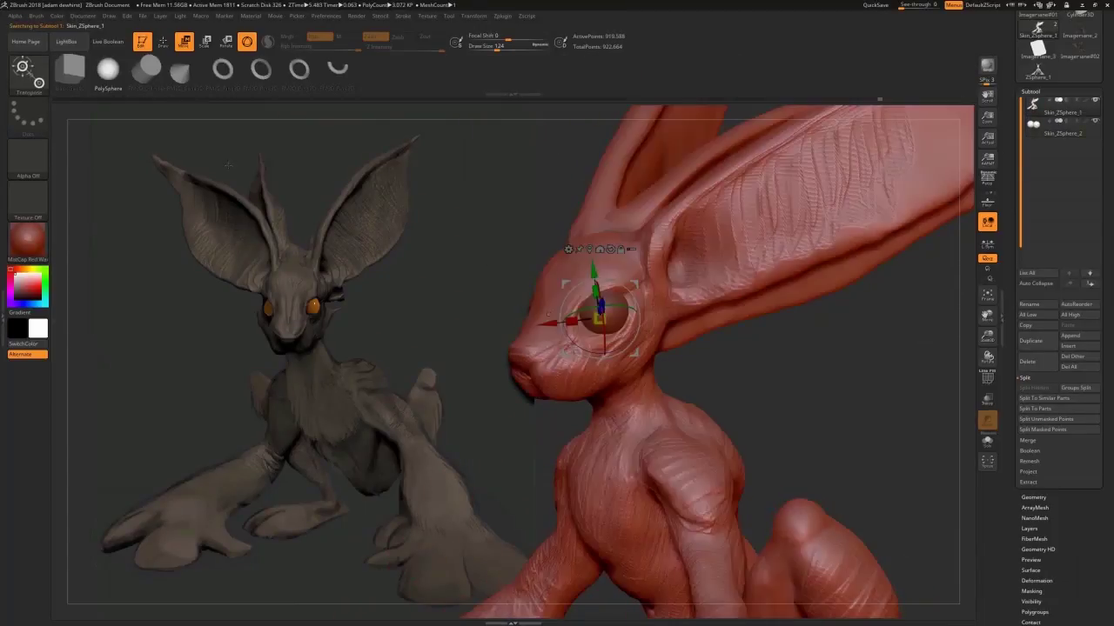
pyautogui.press('b')
pyautogui.press('m')
pyautogui.press('v')
pyautogui.press(']')
pyautogui.moveTo(588, 271); pyautogui.dragTo(592, 263)
pyautogui.keyDown('shift'); pyautogui.moveTo(835, 409); pyautogui.dragTo(905, 409); pyautogui.keyUp('shift')
pyautogui.press('s')
pyautogui.moveTo(608, 296); pyautogui.dragTo(601, 296)
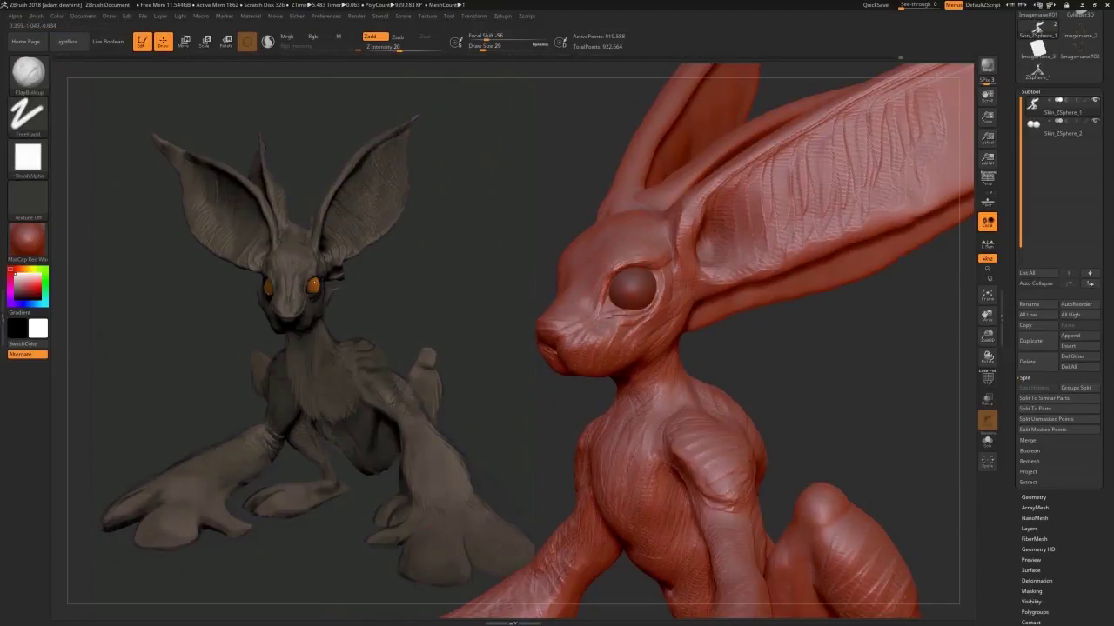
# Build up the eyelids and cheeks around the eyes with the ClayBuildup brush.
pyautogui.press(']')
pyautogui.press(']')
pyautogui.press(']')
pyautogui.moveTo(612, 317)
pyautogui.mouseDown()
pyautogui.moveTo(682, 292)
pyautogui.moveTo(656, 310)
pyautogui.mouseUp()
pyautogui.moveTo(668, 272)
pyautogui.mouseDown()
pyautogui.moveTo(642, 323)
pyautogui.moveTo(661, 335)
pyautogui.moveTo(668, 318)
pyautogui.mouseUp()
pyautogui.moveTo(783, 374); pyautogui.dragTo(852, 388)
pyautogui.press('[')
pyautogui.press('[')
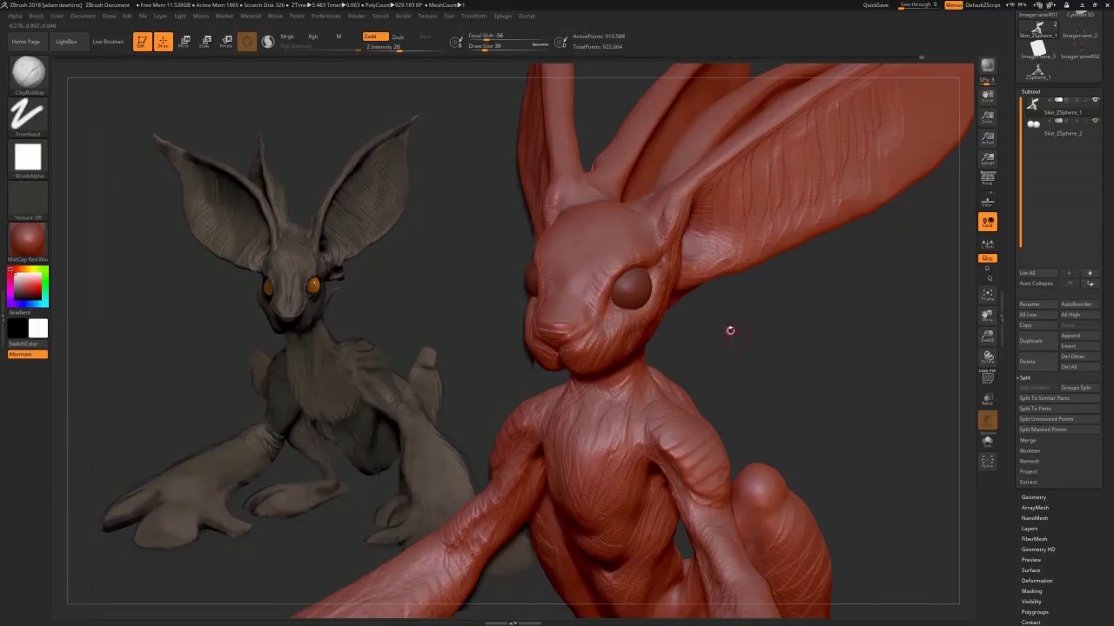
pyautogui.moveTo(729, 331); pyautogui.dragTo(798, 353)
# Carve creases along the nose bridge and brow with the DamStandard brush.
pyautogui.click(28, 75)
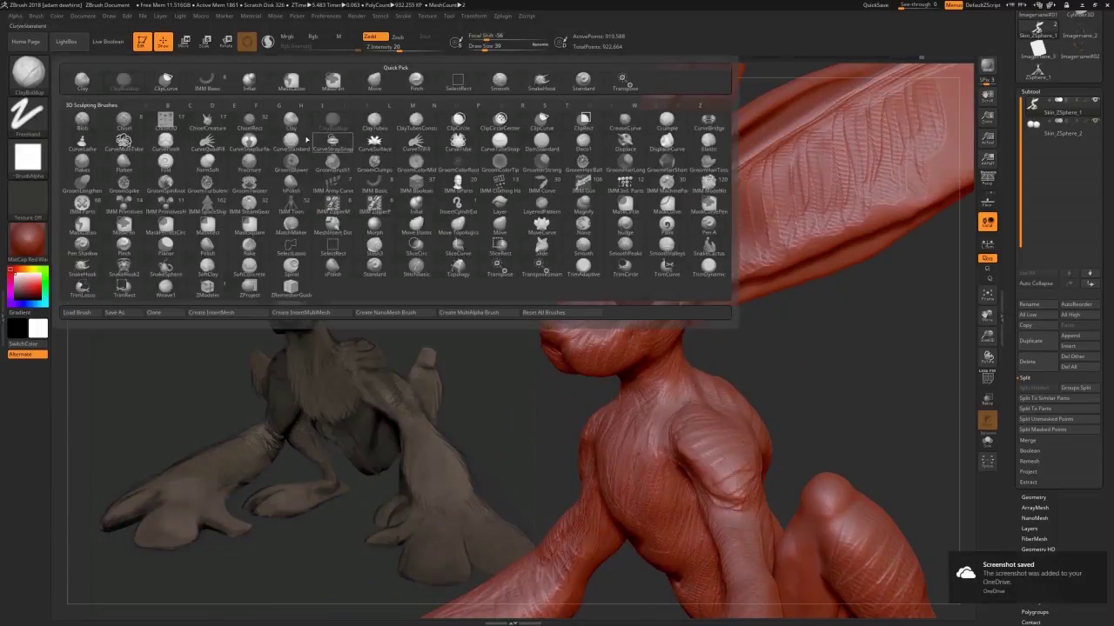
pyautogui.click(499, 139)
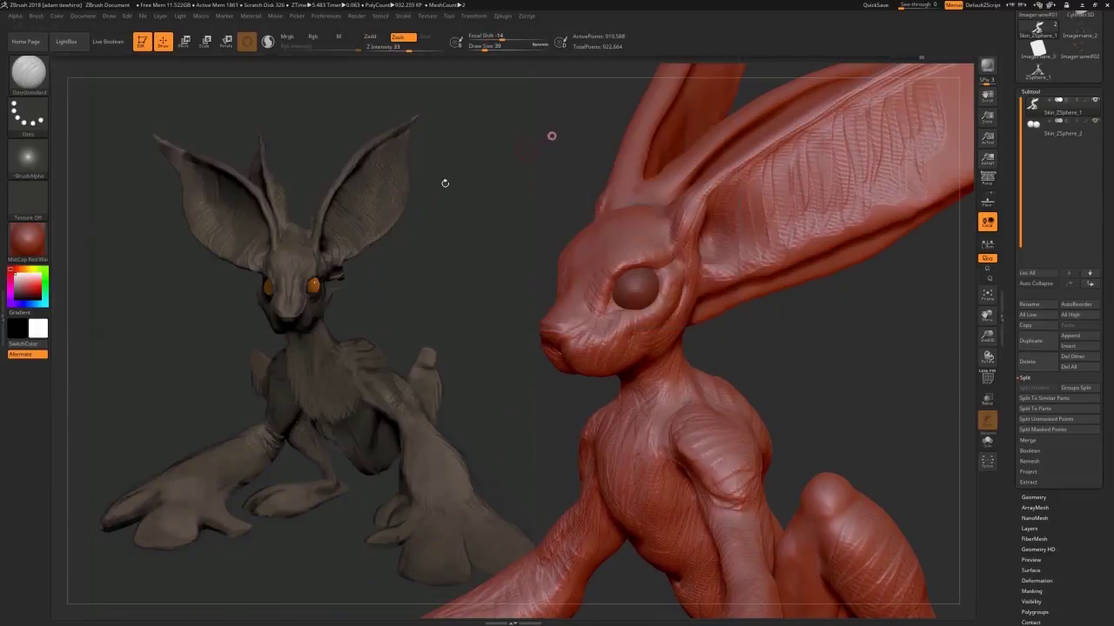
pyautogui.keyDown('alt'); pyautogui.moveTo(443, 181); pyautogui.dragTo(443, 227, button='right'); pyautogui.keyUp('alt')
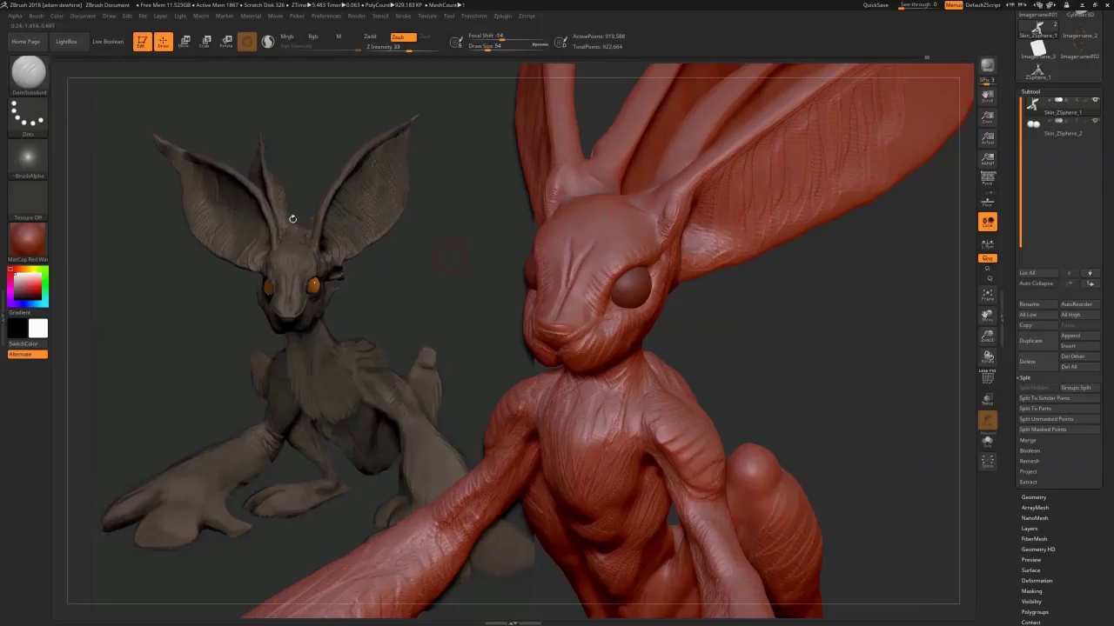
# Swell and smooth the facial forms with the Inflat brush.
pyautogui.press('b')
pyautogui.press('i')
pyautogui.press('n')
pyautogui.moveTo(783, 322); pyautogui.dragTo(738, 315)
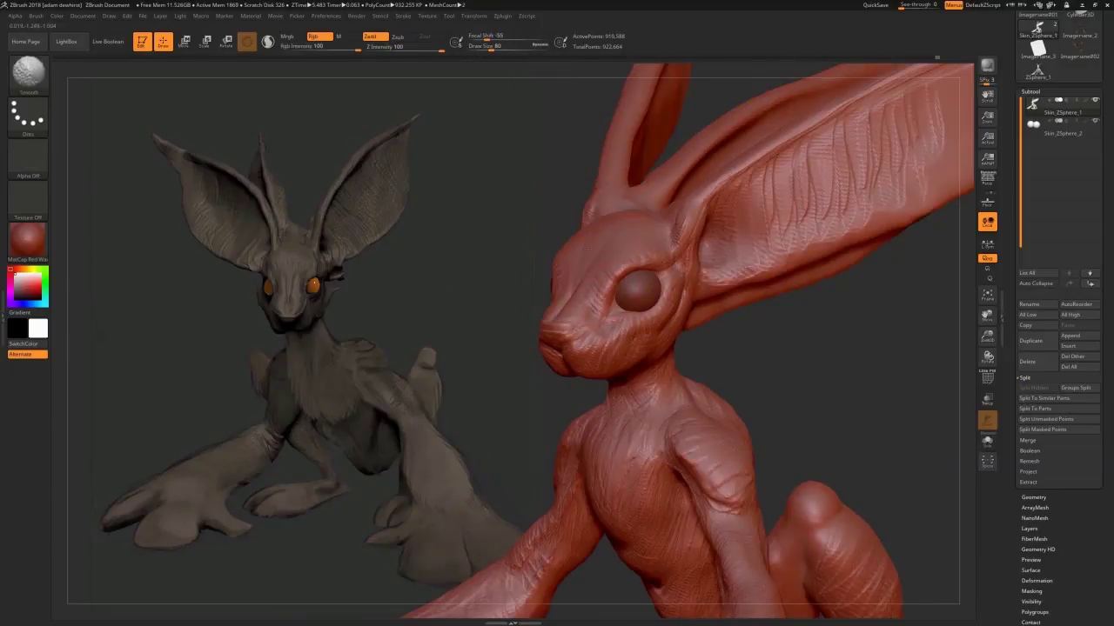
# Build up the nose, muzzle, cheeks and ear base with the ClayBuildup brush.
pyautogui.press('b')
pyautogui.press('c')
pyautogui.press('b')
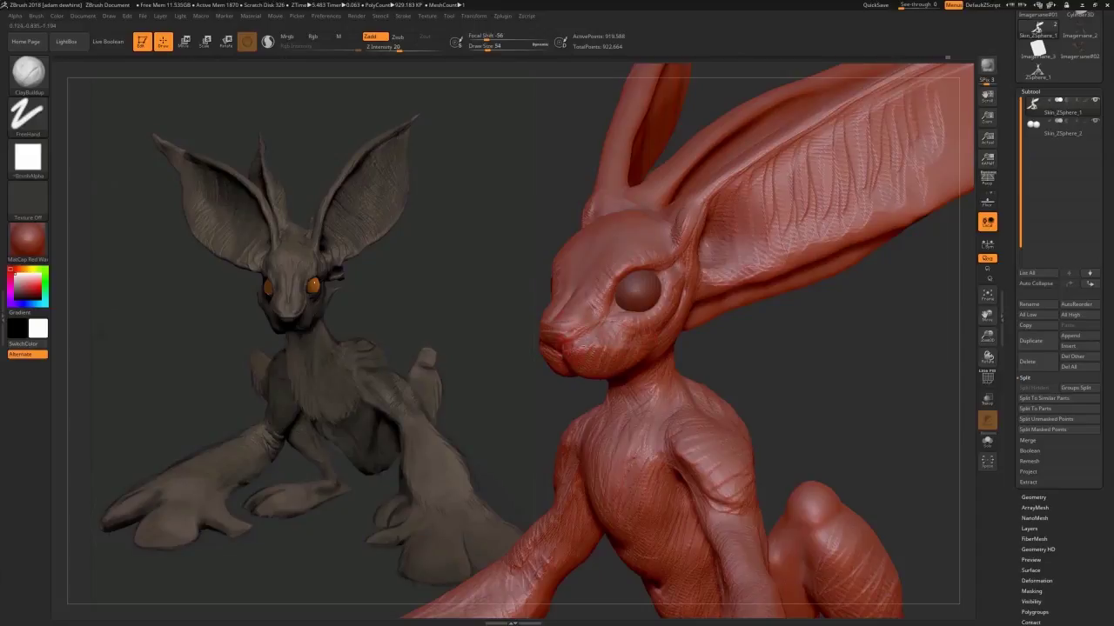
pyautogui.moveTo(734, 330); pyautogui.dragTo(818, 335)
pyautogui.moveTo(488, 47); pyautogui.dragTo(482, 47)
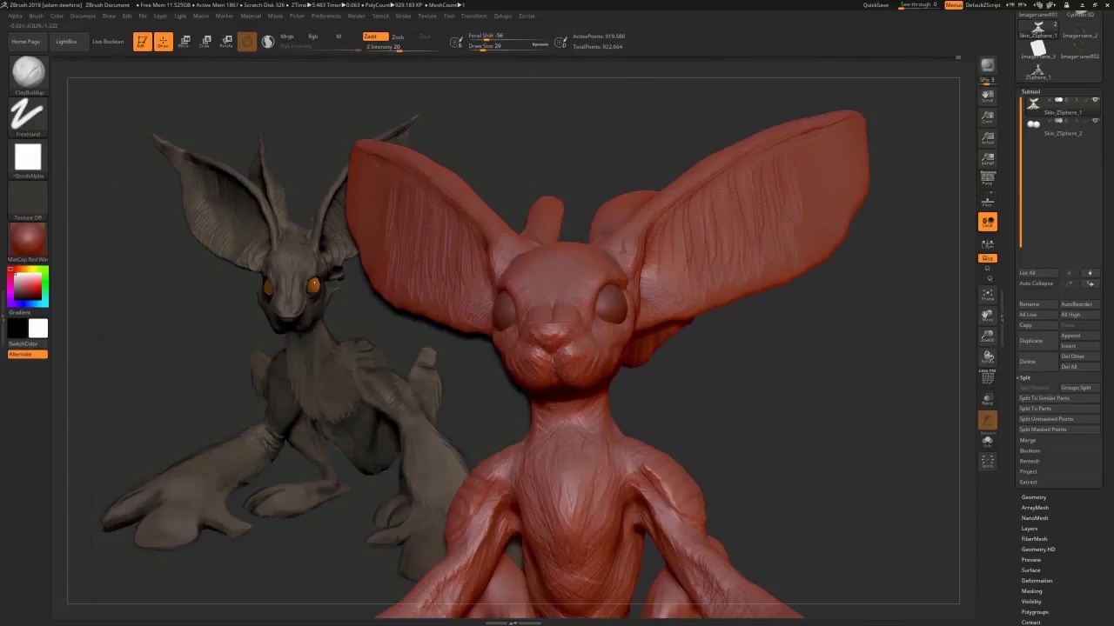
pyautogui.moveTo(818, 365); pyautogui.dragTo(730, 370)
pyautogui.moveTo(809, 392); pyautogui.dragTo(778, 391)
pyautogui.moveTo(686, 346)
pyautogui.mouseDown()
pyautogui.moveTo(665, 379)
pyautogui.moveTo(668, 399)
pyautogui.mouseUp()
pyautogui.moveTo(683, 310); pyautogui.dragTo(660, 348)
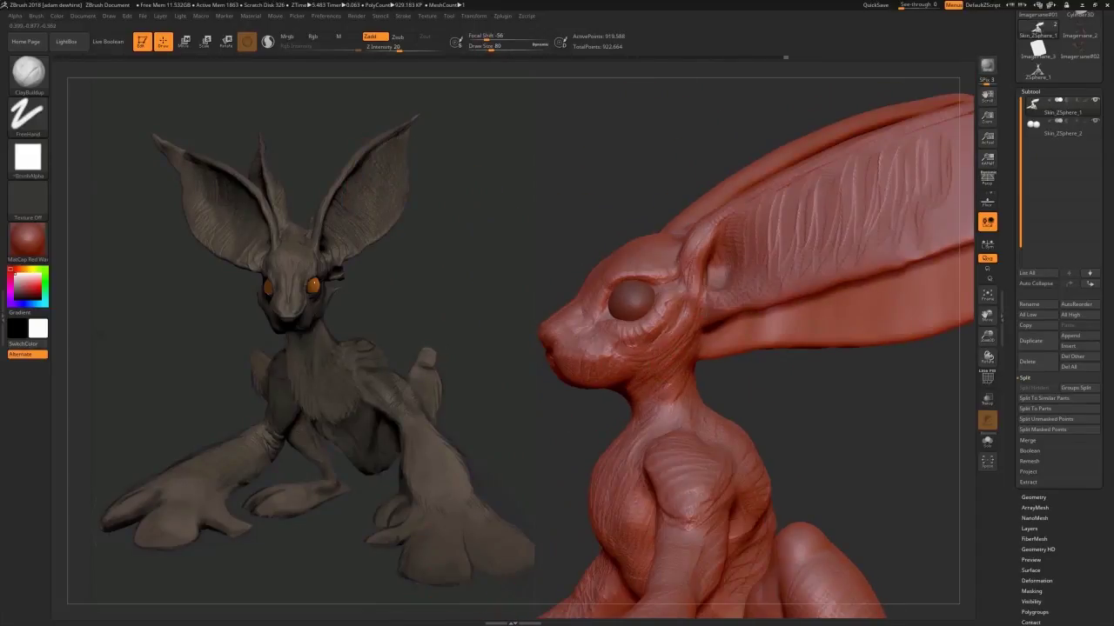
pyautogui.moveTo(777, 195); pyautogui.dragTo(769, 251)
# Reshape the back of the head and the lower ear base with the Move brush.
pyautogui.press('b')
pyautogui.press('m')
pyautogui.press('v')
pyautogui.moveTo(774, 401); pyautogui.dragTo(809, 402)
pyautogui.press('s')
pyautogui.click(740, 308)
pyautogui.moveTo(738, 309); pyautogui.dragTo(743, 304)
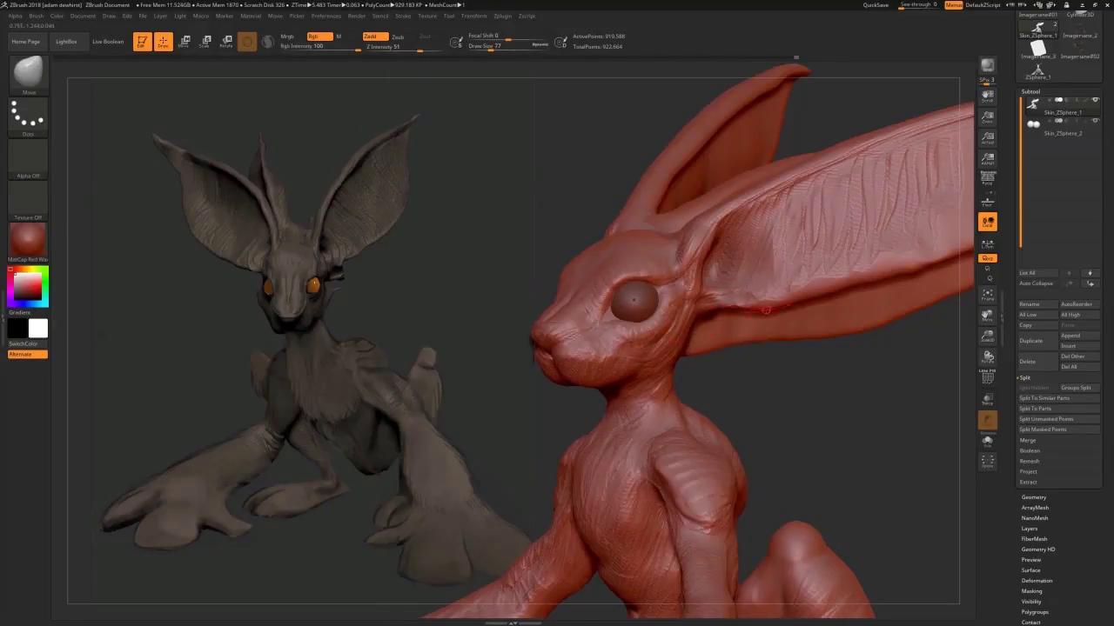
pyautogui.moveTo(775, 391); pyautogui.dragTo(759, 389)
pyautogui.press('s')
pyautogui.moveTo(743, 310); pyautogui.dragTo(780, 298)
pyautogui.moveTo(477, 239); pyautogui.dragTo(432, 223)
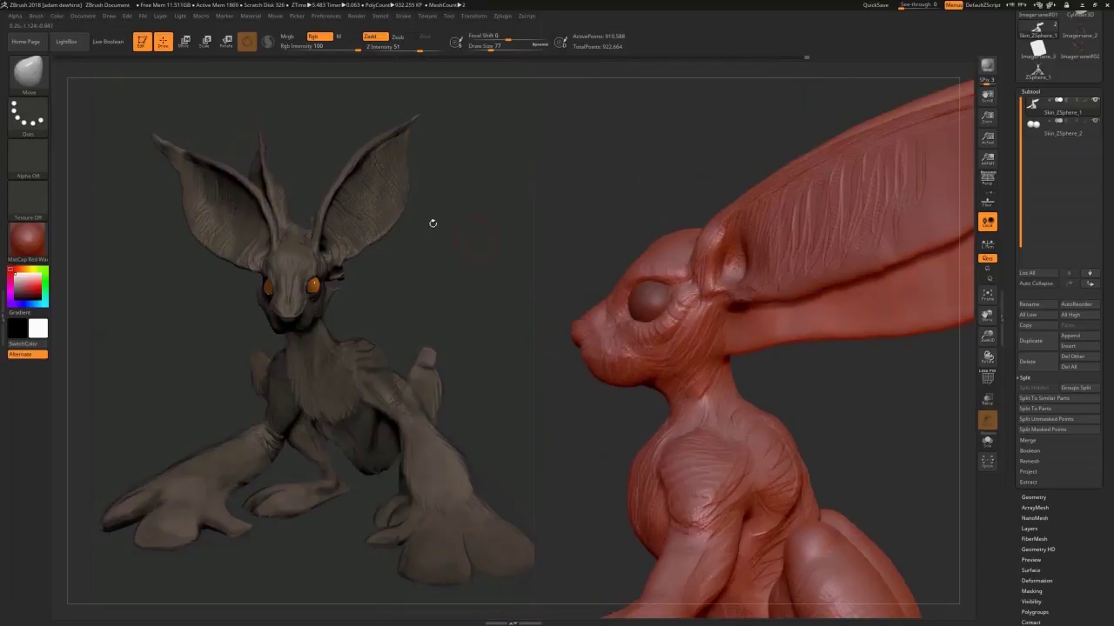
# Carve the crease where the front ear meets the head with the DamStandard brush.
pyautogui.press('b')
pyautogui.press('d')
pyautogui.press('s')
pyautogui.moveTo(882, 395); pyautogui.dragTo(924, 391)
pyautogui.moveTo(710, 290); pyautogui.dragTo(771, 289)
pyautogui.keyDown('alt'); pyautogui.moveTo(945, 342); pyautogui.dragTo(878, 331); pyautogui.keyUp('alt')
# Sharpen the nose, mouth and eyelid lines with the DamStandard brush.
pyautogui.moveTo(837, 344)
pyautogui.mouseDown()
pyautogui.moveTo(873, 345)
pyautogui.moveTo(846, 348)
pyautogui.moveTo(884, 405)
pyautogui.mouseUp()
pyautogui.press('s')
pyautogui.moveTo(648, 322); pyautogui.dragTo(643, 322)
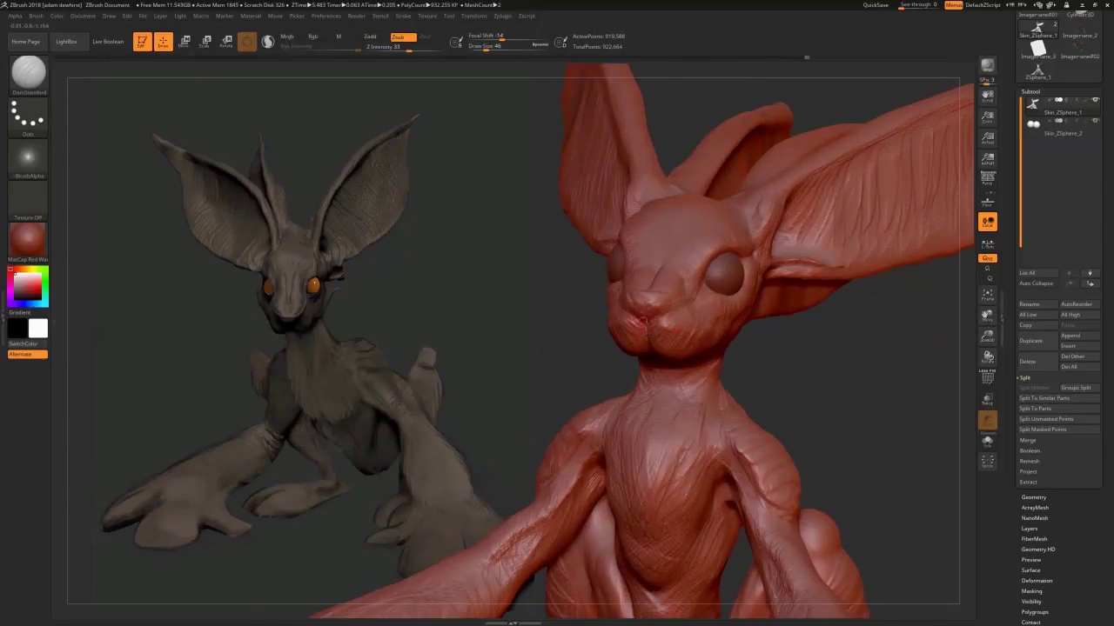
pyautogui.moveTo(848, 375); pyautogui.dragTo(831, 344)
pyautogui.moveTo(637, 317); pyautogui.dragTo(659, 310)
pyautogui.moveTo(836, 348)
pyautogui.mouseDown()
pyautogui.moveTo(848, 392)
pyautogui.moveTo(783, 388)
pyautogui.mouseUp()
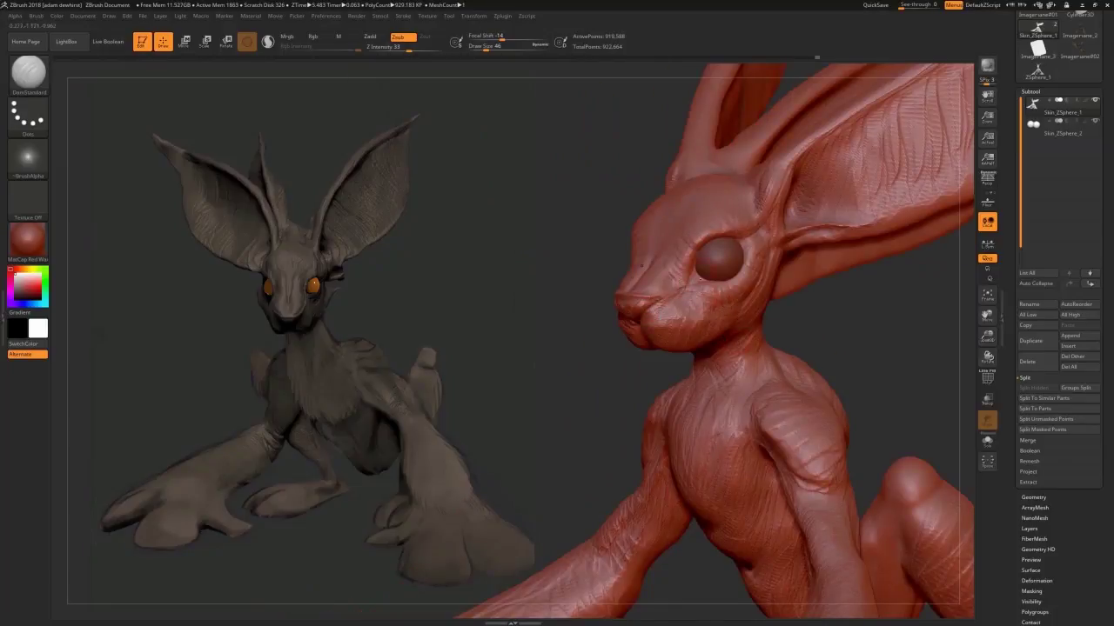
pyautogui.moveTo(697, 288); pyautogui.dragTo(751, 243)
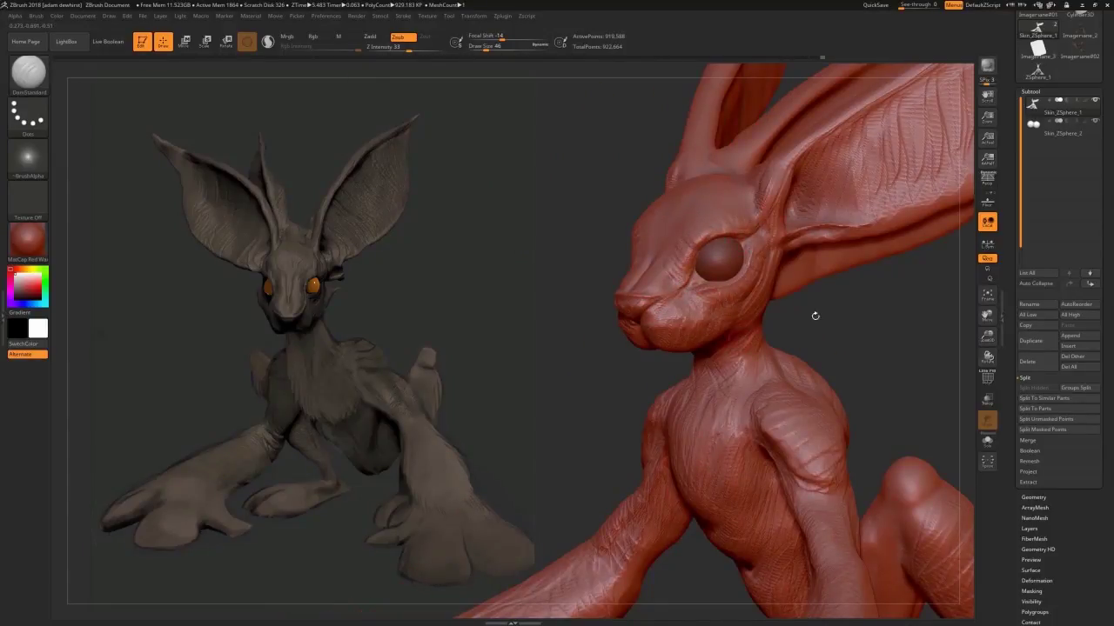
pyautogui.moveTo(815, 315); pyautogui.dragTo(812, 242)
# Build up the underside of the jaw and throat with the ClayBuildup brush.
pyautogui.press('b')
pyautogui.press('c')
pyautogui.press('b')
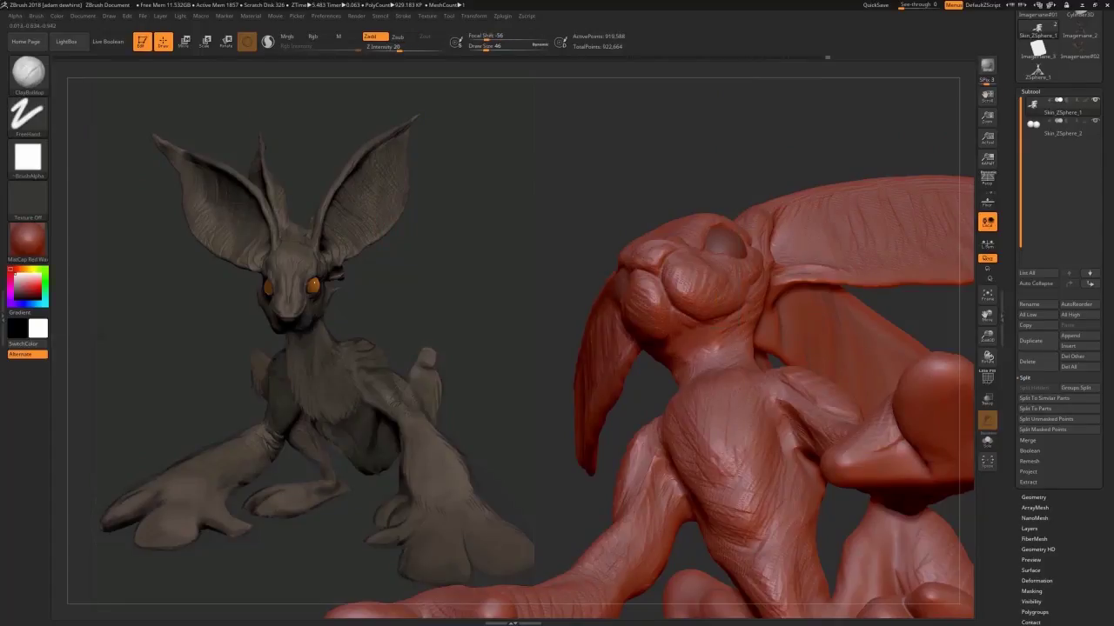
pyautogui.moveTo(678, 339); pyautogui.dragTo(705, 334)
pyautogui.moveTo(629, 381); pyautogui.dragTo(612, 468)
# Adjust the head and jaw shape with the Move brush.
pyautogui.press('b')
pyautogui.press('m')
pyautogui.press('v')
pyautogui.moveTo(600, 383); pyautogui.dragTo(679, 392)
pyautogui.moveTo(600, 392)
pyautogui.keyDown('alt'); pyautogui.mouseDown()
pyautogui.moveTo(592, 296)
pyautogui.moveTo(565, 300)
pyautogui.mouseUp(); pyautogui.keyUp('alt')
# Build up the elbows, forearms and ear surfaces with the ClayBuildup brush.
pyautogui.press('b')
pyautogui.press('c')
pyautogui.press('b')
pyautogui.keyDown('alt'); pyautogui.moveTo(574, 261); pyautogui.dragTo(583, 365); pyautogui.keyUp('alt')
pyautogui.press('s')
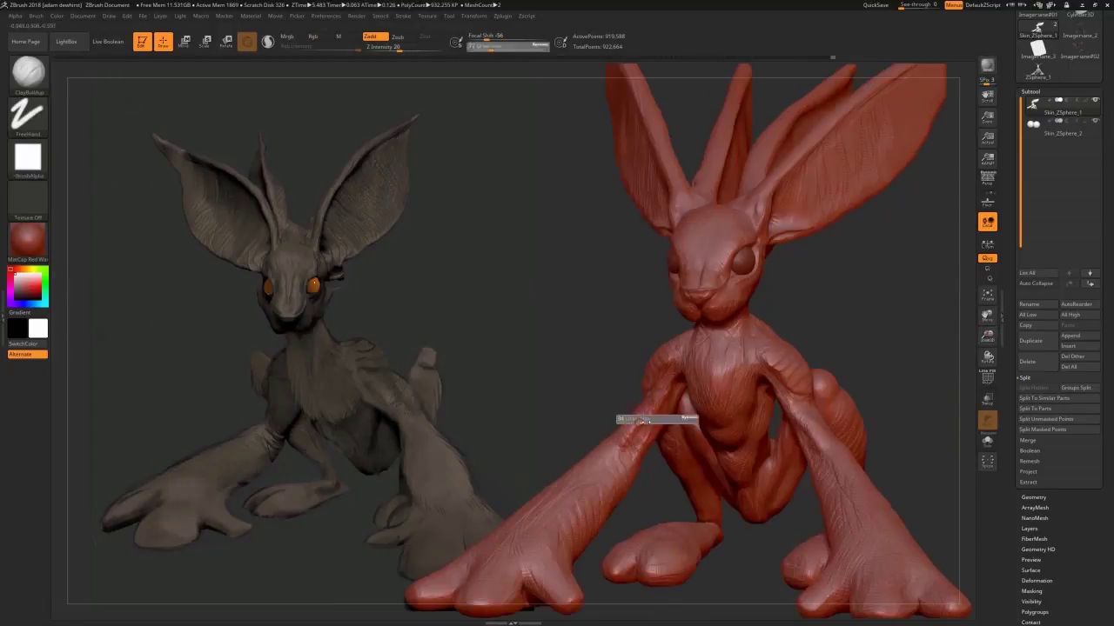
pyautogui.moveTo(641, 421); pyautogui.dragTo(646, 421)
pyautogui.moveTo(557, 391); pyautogui.dragTo(587, 392)
pyautogui.moveTo(642, 423); pyautogui.dragTo(623, 442)
pyautogui.moveTo(575, 391); pyautogui.dragTo(562, 383)
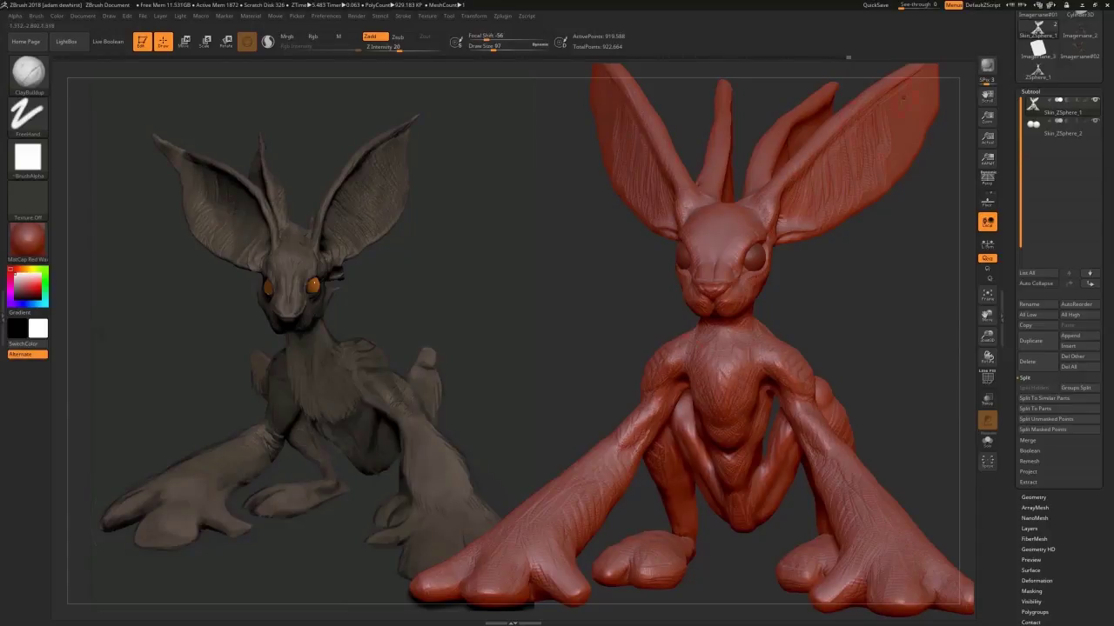
pyautogui.moveTo(616, 519); pyautogui.dragTo(557, 521)
pyautogui.moveTo(598, 130); pyautogui.dragTo(657, 143)
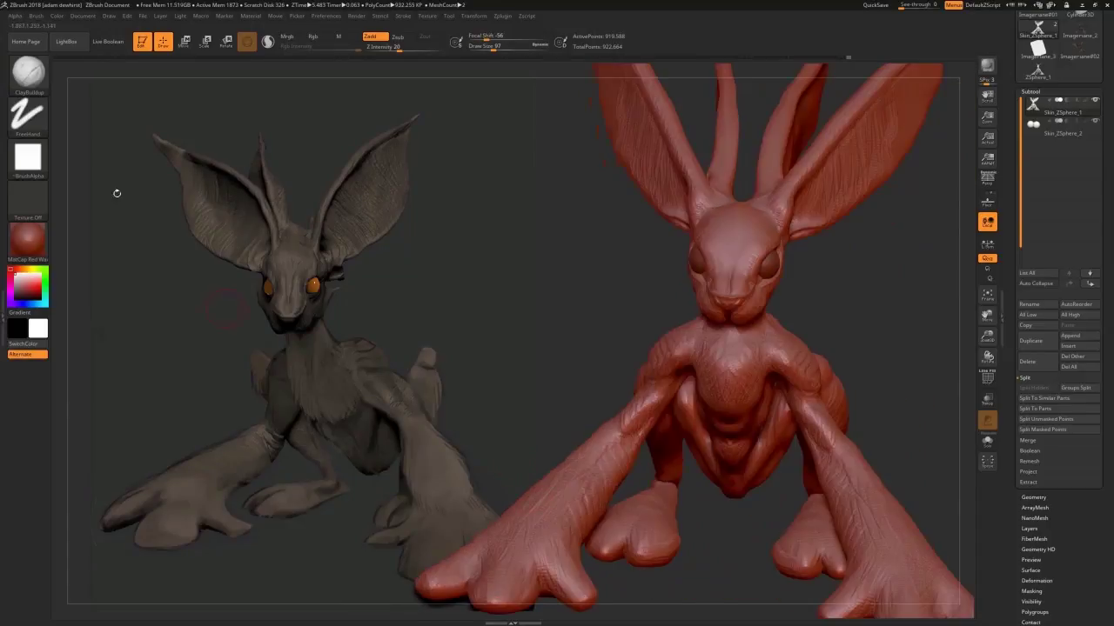
# Carve muscle and skin creases into the arms, hands and torso with the DamStandard brush.
pyautogui.press('b')
pyautogui.press('d')
pyautogui.press('s')
pyautogui.moveTo(556, 557)
pyautogui.keyDown('alt'); pyautogui.mouseDown()
pyautogui.moveTo(548, 445)
pyautogui.moveTo(561, 410)
pyautogui.moveTo(557, 513)
pyautogui.moveTo(613, 544)
pyautogui.moveTo(687, 544)
pyautogui.moveTo(582, 536)
pyautogui.mouseUp(); pyautogui.keyUp('alt')
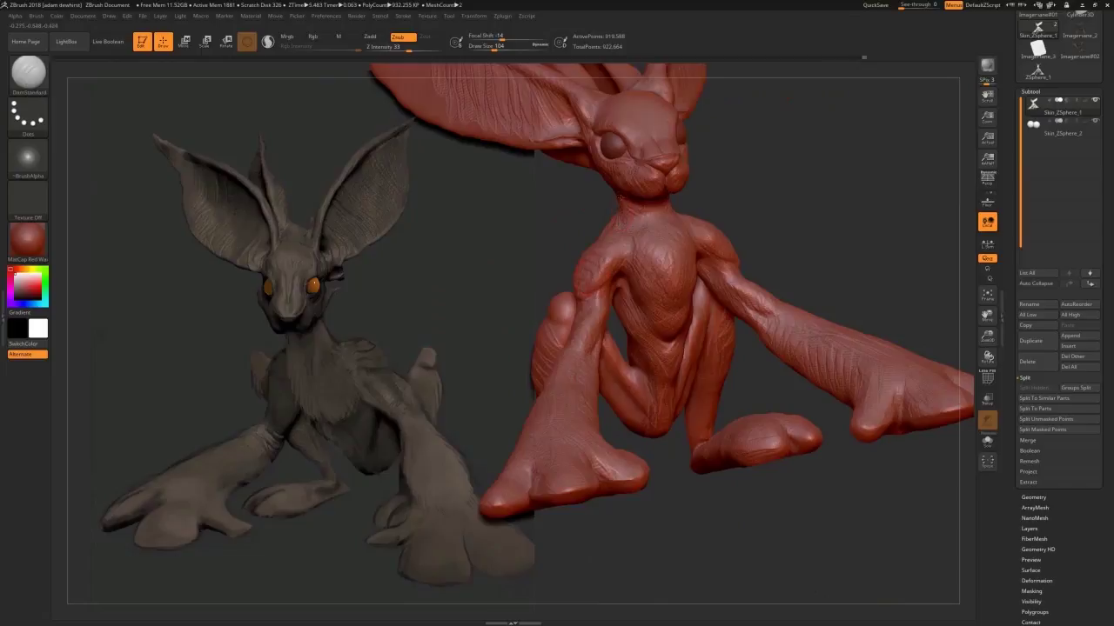
pyautogui.moveTo(756, 198); pyautogui.dragTo(708, 209)
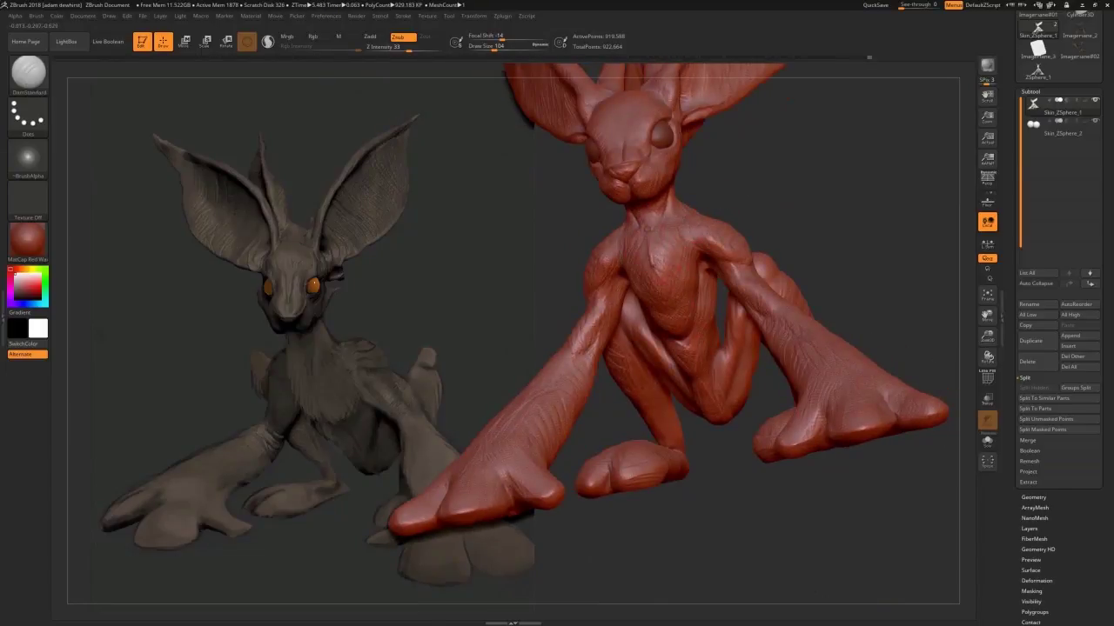
pyautogui.moveTo(765, 182)
pyautogui.mouseDown()
pyautogui.moveTo(733, 262)
pyautogui.moveTo(760, 338)
pyautogui.mouseUp()
# Build up the forearms, hands and hind legs with the ClayBuildup brush.
pyautogui.press('b')
pyautogui.press('c')
pyautogui.press('b')
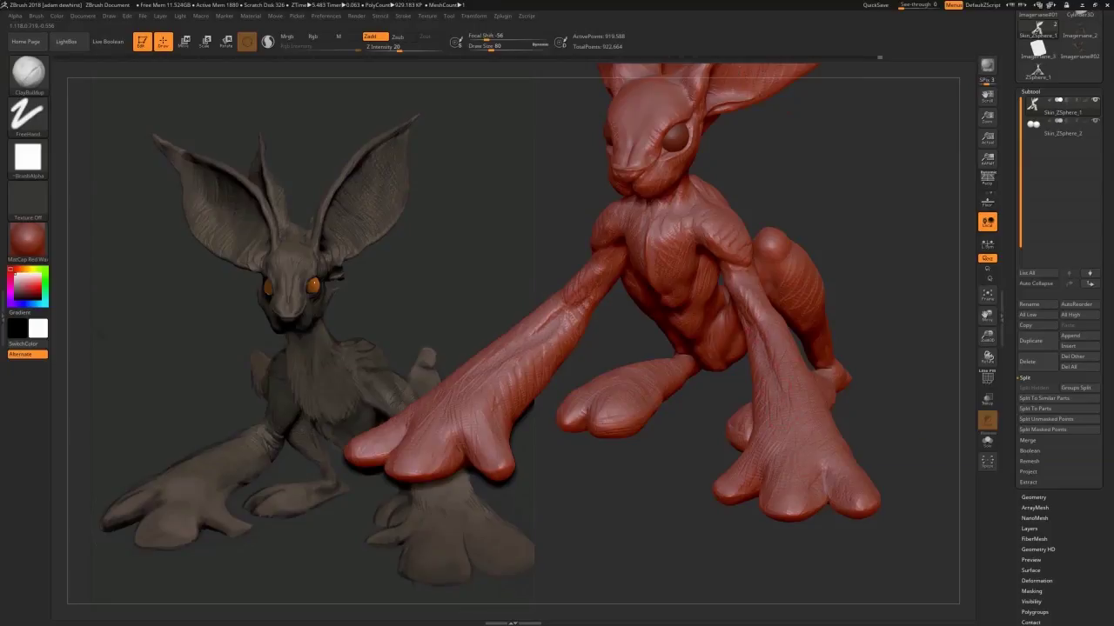
pyautogui.moveTo(835, 261)
pyautogui.mouseDown()
pyautogui.moveTo(800, 365)
pyautogui.moveTo(826, 270)
pyautogui.moveTo(896, 166)
pyautogui.moveTo(901, 135)
pyautogui.moveTo(827, 261)
pyautogui.moveTo(857, 140)
pyautogui.moveTo(883, 165)
pyautogui.moveTo(874, 261)
pyautogui.moveTo(843, 218)
pyautogui.mouseUp()
pyautogui.press(']')
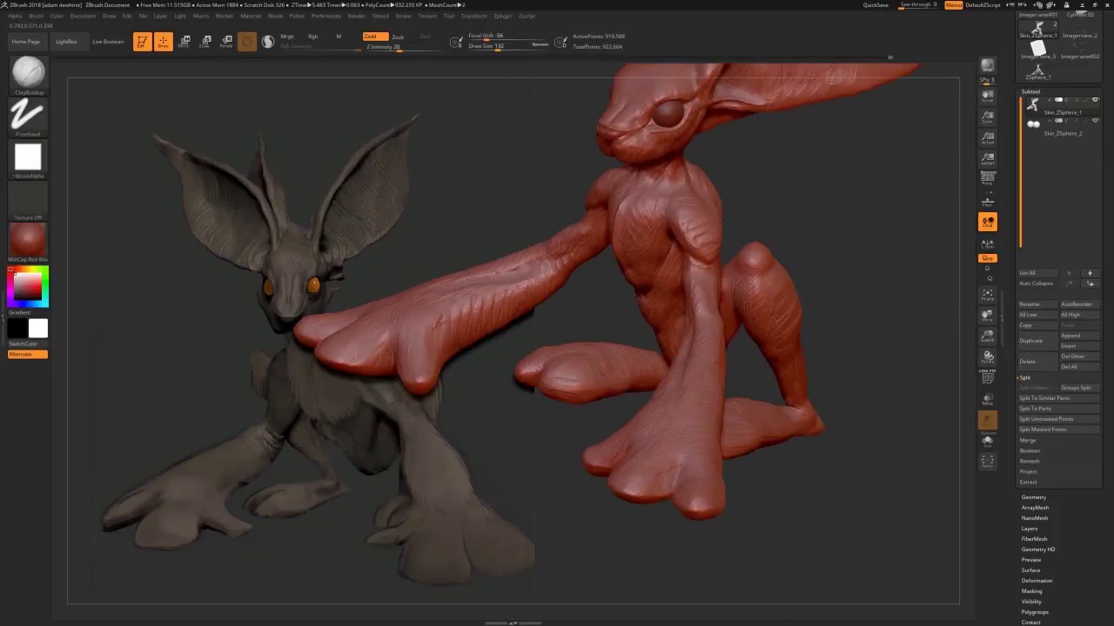
pyautogui.moveTo(840, 392); pyautogui.dragTo(827, 322)
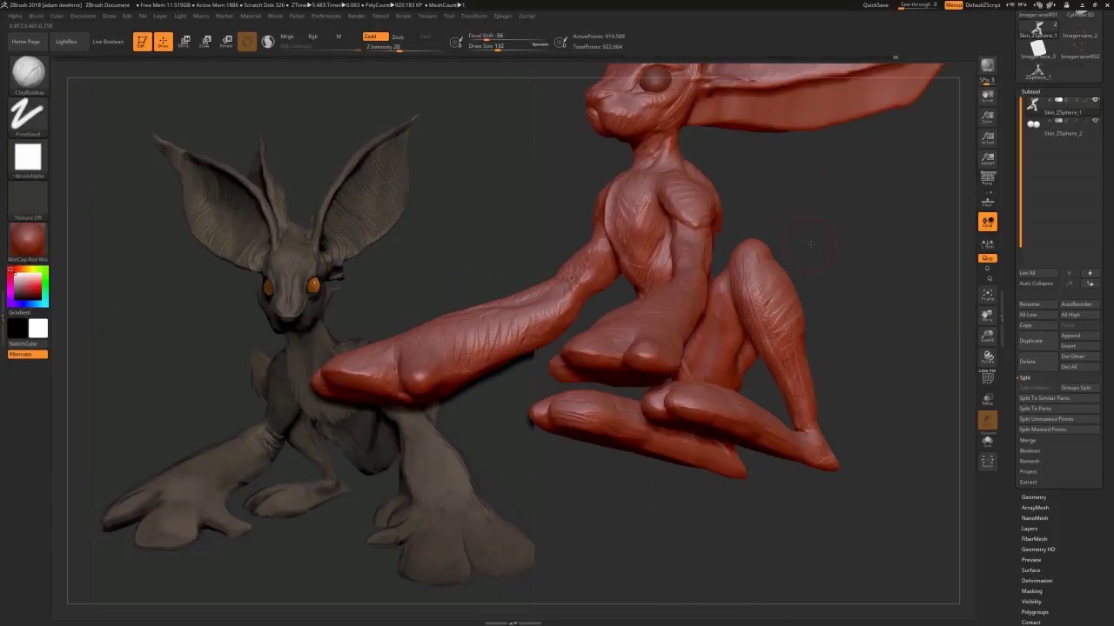
pyautogui.moveTo(811, 244); pyautogui.dragTo(797, 277)
pyautogui.keyDown('shift'); pyautogui.moveTo(831, 312); pyautogui.dragTo(639, 244); pyautogui.keyUp('shift')
# Adjust the knees and hind leg silhouette with the Move brush.
pyautogui.press('b')
pyautogui.press('m')
pyautogui.press('v')
pyautogui.press('s')
pyautogui.moveTo(770, 388); pyautogui.dragTo(758, 369)
pyautogui.press('s')
pyautogui.moveTo(744, 275); pyautogui.dragTo(760, 266)
pyautogui.moveTo(879, 355); pyautogui.dragTo(783, 369)
# Build up the muscle forms on the backs of the hind legs with the ClayBuildup brush.
pyautogui.press('b')
pyautogui.press('c')
pyautogui.press('b')
pyautogui.keyDown('alt'); pyautogui.moveTo(879, 287); pyautogui.dragTo(729, 360); pyautogui.keyUp('alt')
pyautogui.press('s')
pyautogui.moveTo(708, 491); pyautogui.dragTo(696, 434)
pyautogui.moveTo(783, 500); pyautogui.dragTo(763, 500)
pyautogui.moveTo(721, 426); pyautogui.dragTo(718, 484)
pyautogui.moveTo(717, 378); pyautogui.dragTo(711, 413)
pyautogui.press('s')
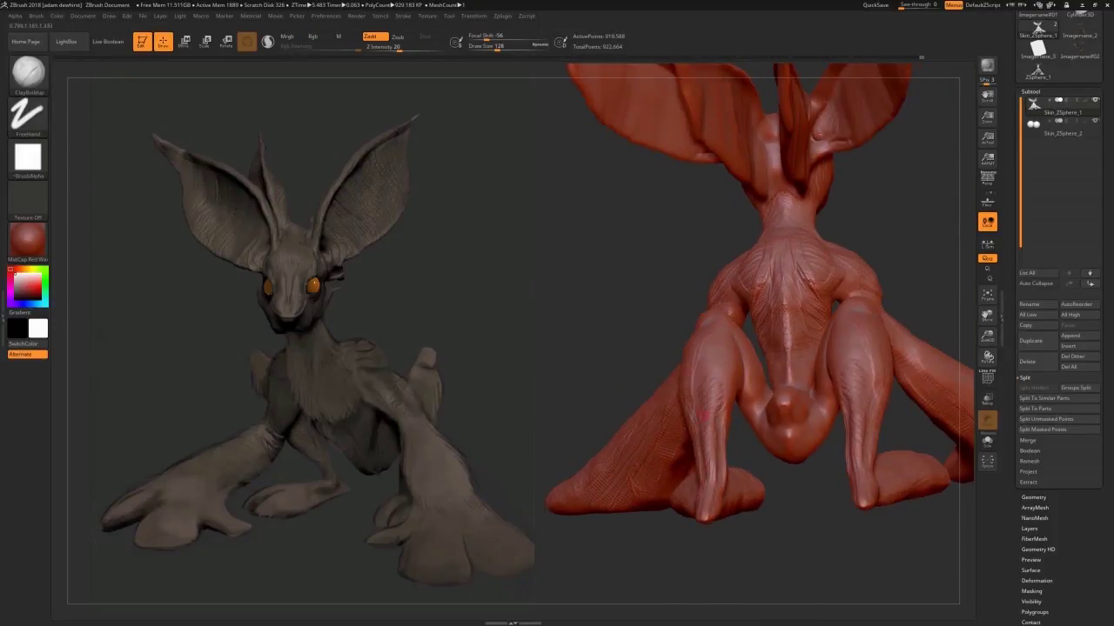
pyautogui.moveTo(702, 350); pyautogui.dragTo(693, 411)
pyautogui.moveTo(782, 509); pyautogui.dragTo(809, 509)
pyautogui.moveTo(702, 374); pyautogui.dragTo(691, 411)
# Reshape the lower hind legs and ankles from behind with the Move brush.
pyautogui.press('b')
pyautogui.click(416, 83)
pyautogui.press('s')
pyautogui.moveTo(783, 509)
pyautogui.keyDown('shift'); pyautogui.mouseDown()
pyautogui.moveTo(711, 508)
pyautogui.moveTo(716, 492)
pyautogui.moveTo(695, 493)
pyautogui.mouseUp(); pyautogui.keyUp('shift')
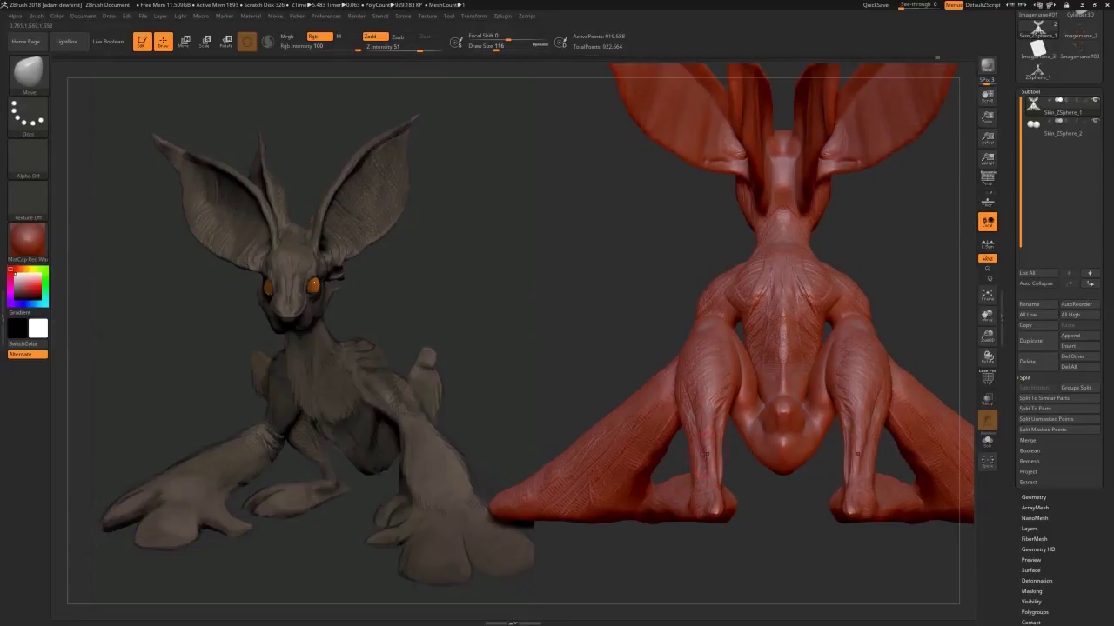
pyautogui.moveTo(763, 504); pyautogui.dragTo(763, 583)
# Add ClayBuildup strokes to the calves and heels of the hind legs.
pyautogui.press('b')
pyautogui.click(116, 82)
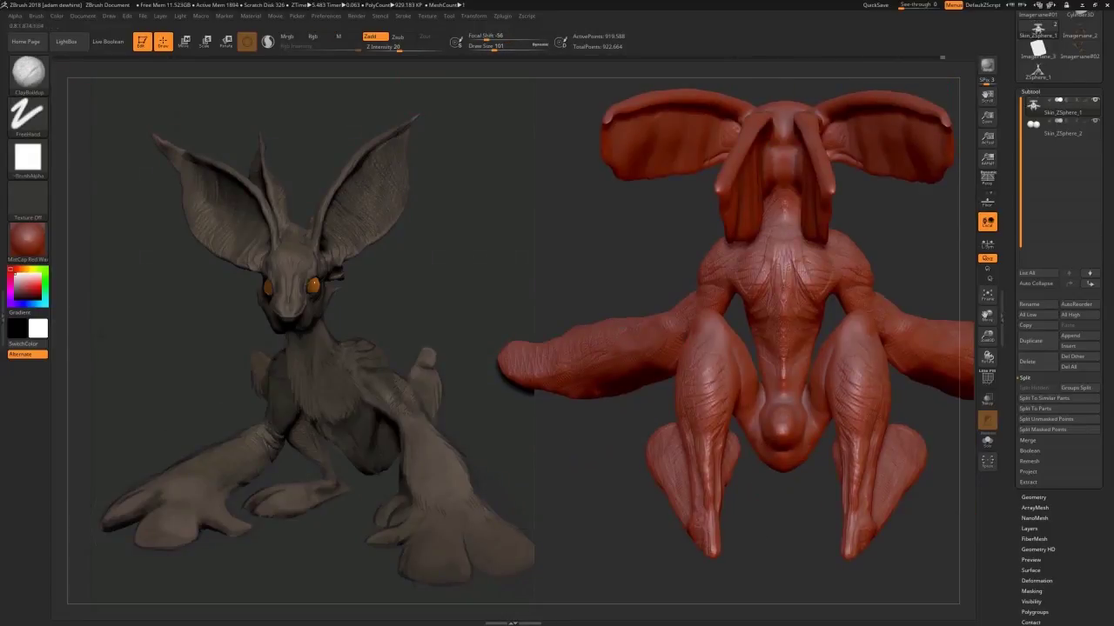
pyautogui.moveTo(644, 519)
pyautogui.mouseDown()
pyautogui.moveTo(721, 519)
pyautogui.moveTo(688, 518)
pyautogui.mouseUp()
pyautogui.moveTo(807, 434)
pyautogui.mouseDown()
pyautogui.moveTo(786, 435)
pyautogui.moveTo(755, 564)
pyautogui.moveTo(696, 556)
pyautogui.mouseUp()
pyautogui.moveTo(696, 435)
pyautogui.mouseDown()
pyautogui.moveTo(850, 363)
pyautogui.moveTo(818, 363)
pyautogui.mouseUp()
# Save the creature tool as forestHare_02 in the imaginefx zbrush folder.
pyautogui.moveTo(987, 316); pyautogui.dragTo(987, 298)
pyautogui.moveTo(988, 338); pyautogui.dragTo(987, 342)
pyautogui.press('Print')
pyautogui.moveTo(1105, 126); pyautogui.dragTo(1104, 289)
pyautogui.click(1094, 31)
pyautogui.click(45, 106)
pyautogui.click(171, 21)
pyautogui.doubleClick(299, 71)
pyautogui.click(103, 80)
pyautogui.click(99, 267)
pyautogui.press('BackSpace')
pyautogui.write('2')
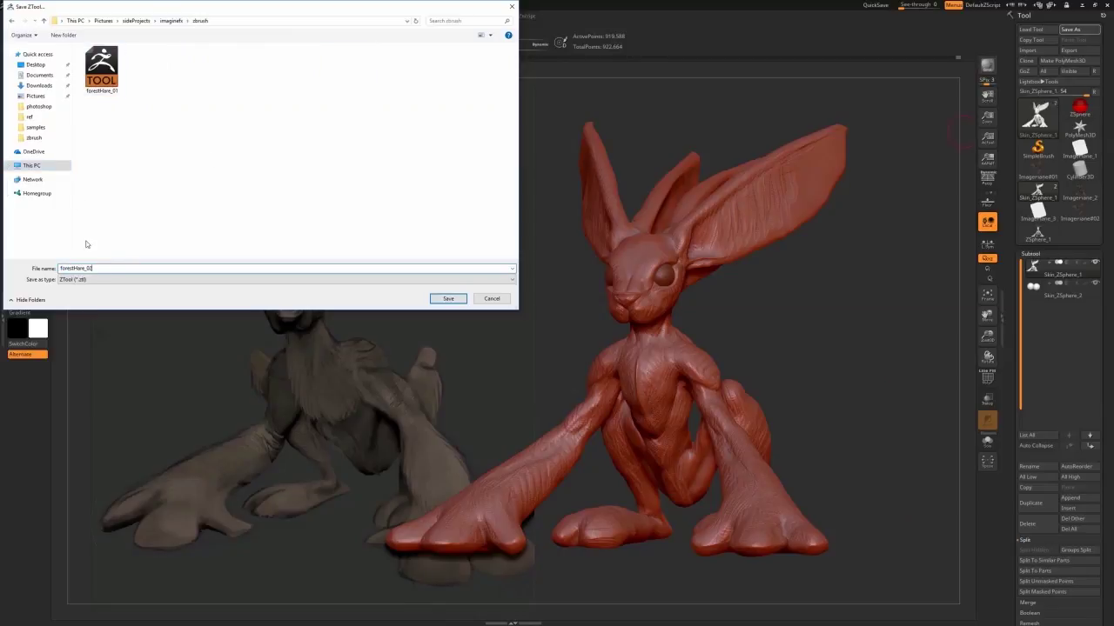
pyautogui.press('Return')
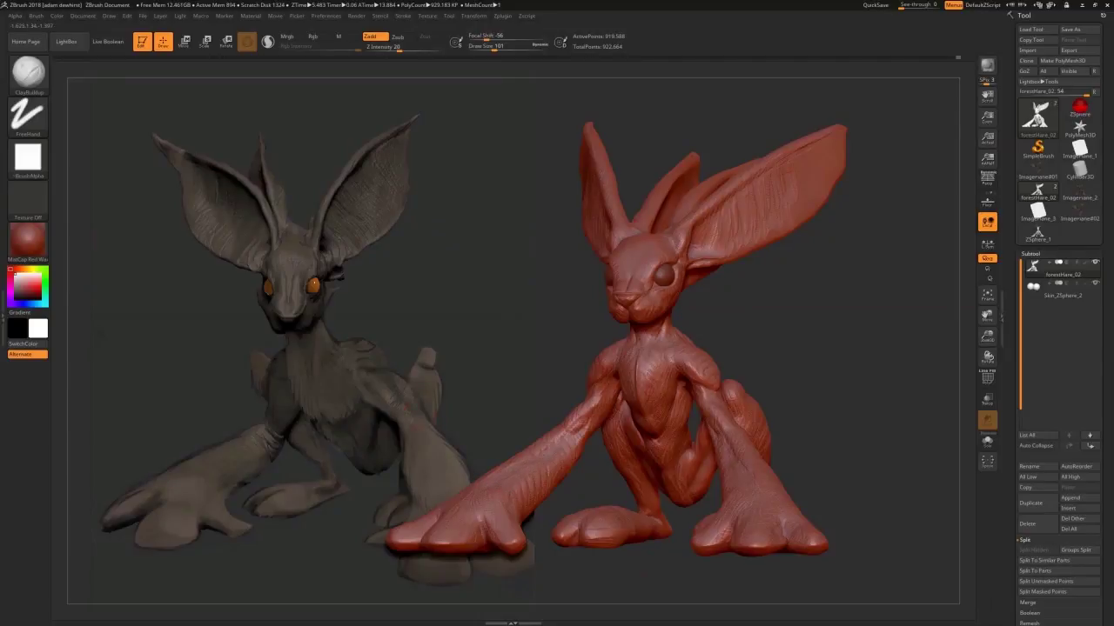
# Build up the wrists and fingers of the large front hands with the ClayBuildup brush.
pyautogui.moveTo(545, 411); pyautogui.dragTo(492, 446)
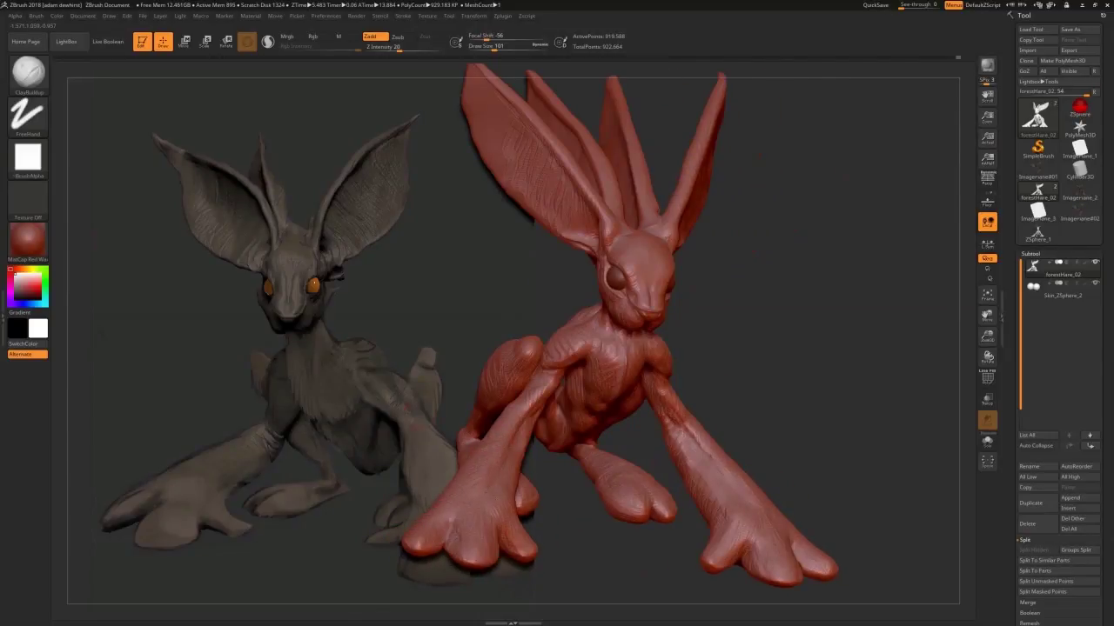
pyautogui.moveTo(519, 411); pyautogui.dragTo(502, 435)
pyautogui.moveTo(405, 405)
pyautogui.mouseDown()
pyautogui.moveTo(358, 484)
pyautogui.moveTo(448, 493)
pyautogui.mouseUp()
pyautogui.moveTo(477, 402); pyautogui.dragTo(469, 416)
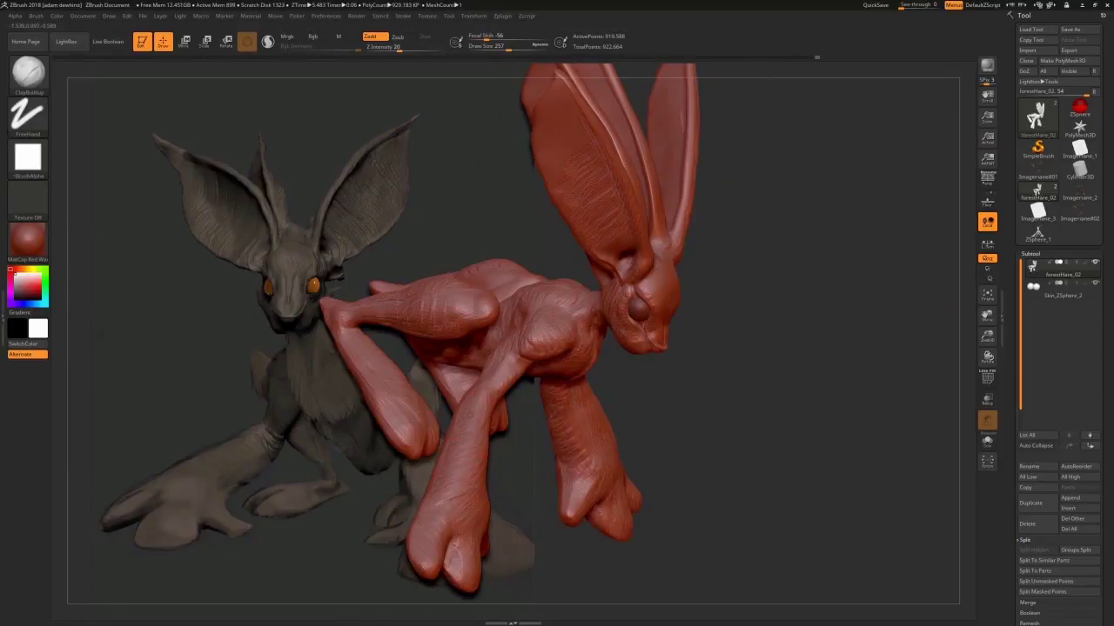
pyautogui.moveTo(503, 464); pyautogui.dragTo(416, 470)
pyautogui.moveTo(509, 47); pyautogui.dragTo(499, 47)
pyautogui.moveTo(420, 562); pyautogui.dragTo(433, 547)
pyautogui.moveTo(601, 515)
pyautogui.mouseDown()
pyautogui.moveTo(478, 535)
pyautogui.moveTo(513, 522)
pyautogui.mouseUp()
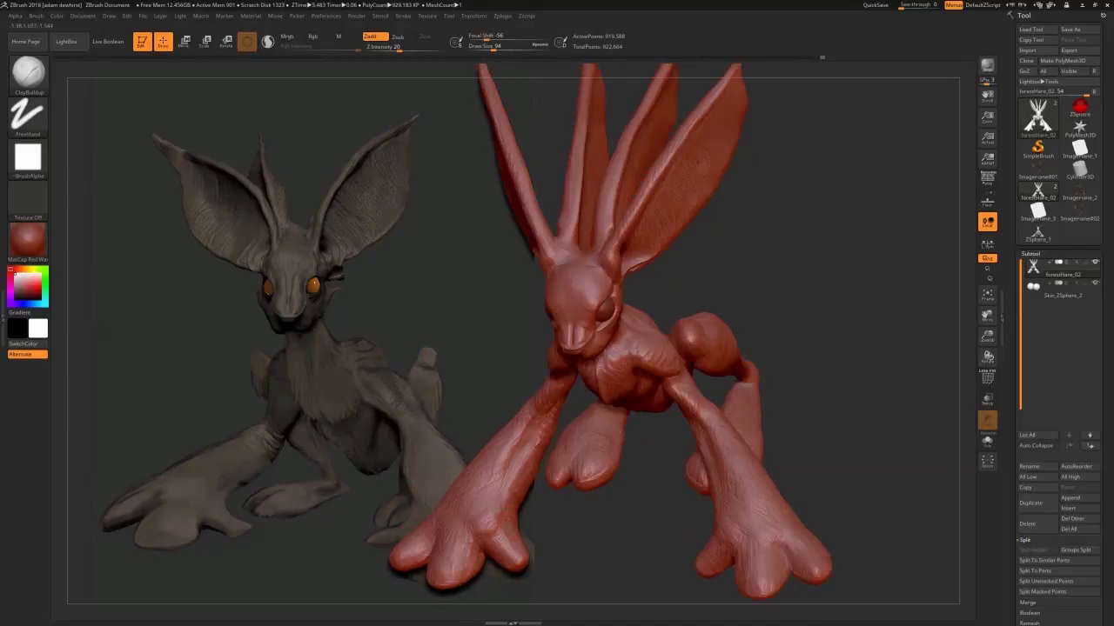
# Fill out and even the forearms, knuckles and backs of the hands with ClayBuildup strokes.
pyautogui.moveTo(574, 539); pyautogui.dragTo(639, 522)
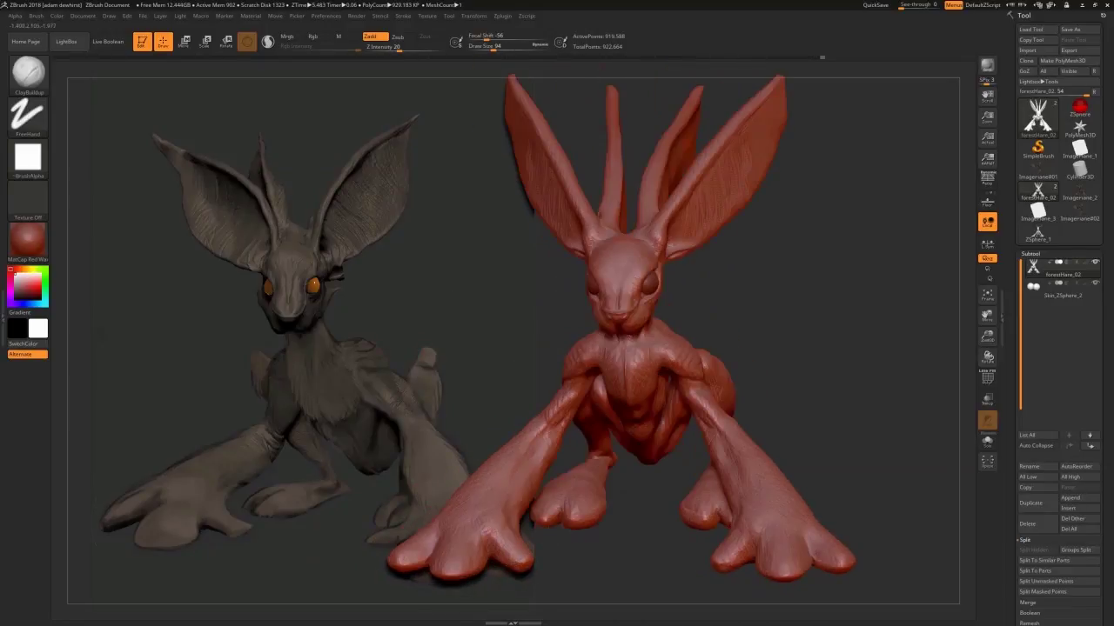
pyautogui.moveTo(565, 545)
pyautogui.mouseDown()
pyautogui.moveTo(521, 553)
pyautogui.moveTo(616, 535)
pyautogui.moveTo(687, 544)
pyautogui.moveTo(622, 538)
pyautogui.moveTo(552, 573)
pyautogui.moveTo(620, 596)
pyautogui.mouseUp()
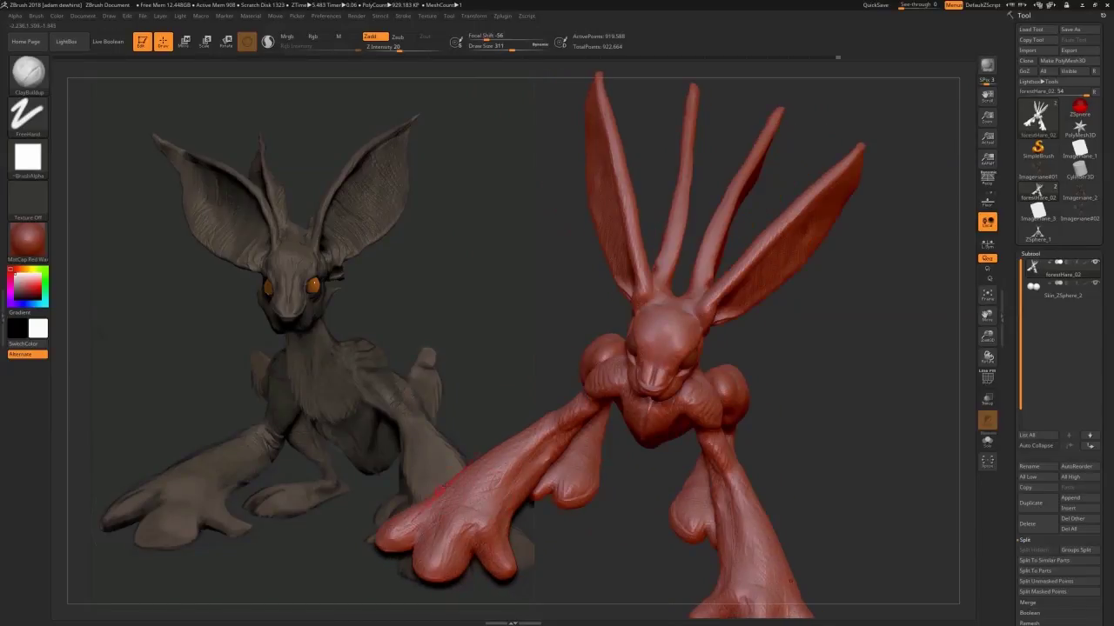
pyautogui.moveTo(492, 422); pyautogui.dragTo(477, 444)
pyautogui.moveTo(467, 508); pyautogui.dragTo(485, 524)
pyautogui.moveTo(557, 566)
pyautogui.mouseDown()
pyautogui.moveTo(613, 531)
pyautogui.moveTo(557, 561)
pyautogui.mouseUp()
pyautogui.moveTo(517, 515); pyautogui.dragTo(495, 529)
pyautogui.moveTo(544, 565)
pyautogui.mouseDown()
pyautogui.moveTo(613, 565)
pyautogui.moveTo(553, 561)
pyautogui.moveTo(604, 570)
pyautogui.mouseUp()
pyautogui.press('s')
pyautogui.moveTo(452, 533); pyautogui.dragTo(481, 531)
# Isolate the large outer ears with a mask over the rest of the body and reshape them with the Move brush.
pyautogui.keyDown('shift'); pyautogui.moveTo(543, 566); pyautogui.dragTo(592, 488); pyautogui.keyUp('shift')
pyautogui.press('s')
pyautogui.moveTo(607, 341); pyautogui.dragTo(600, 341)
pyautogui.keyDown('shift'); pyautogui.moveTo(566, 283); pyautogui.dragTo(553, 276); pyautogui.keyUp('shift')
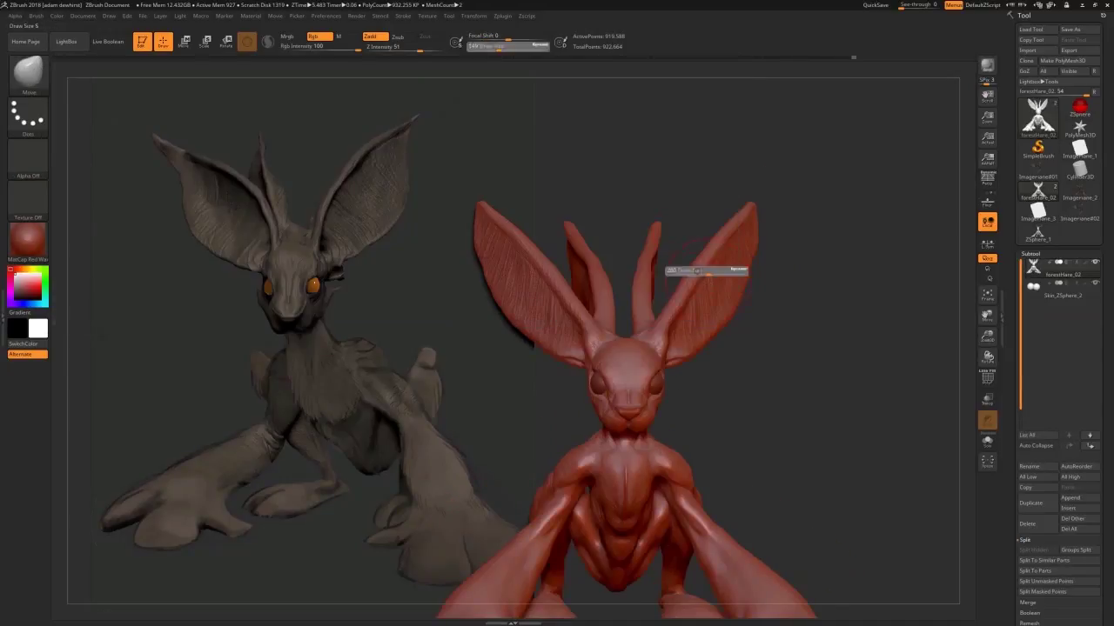
pyautogui.moveTo(671, 249)
pyautogui.mouseDown()
pyautogui.moveTo(696, 279)
pyautogui.moveTo(672, 278)
pyautogui.mouseUp()
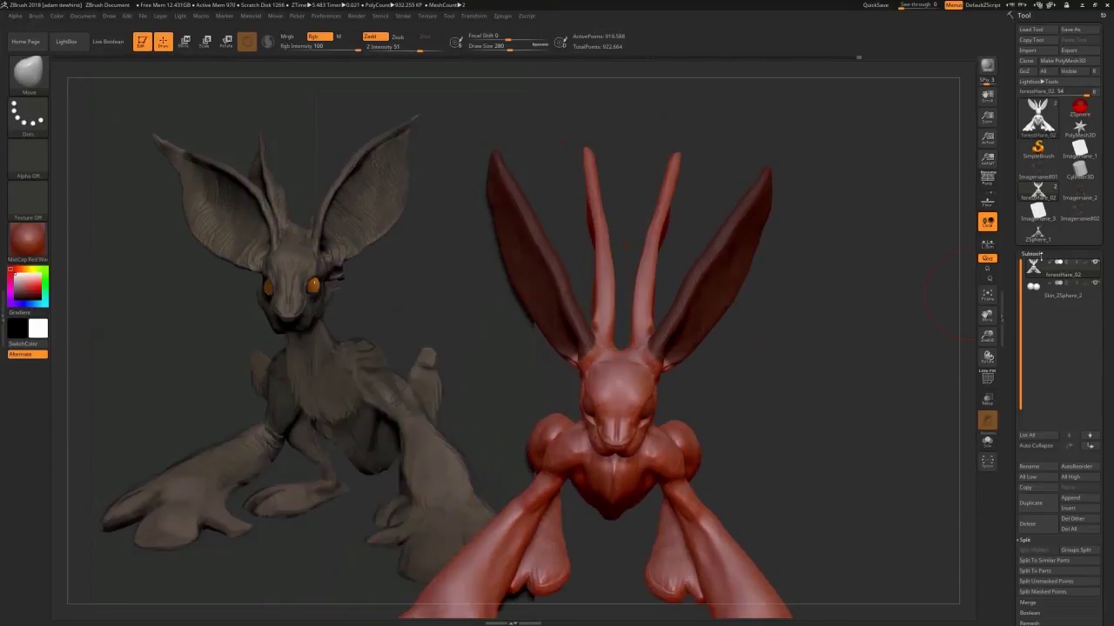
pyautogui.click(1031, 358)
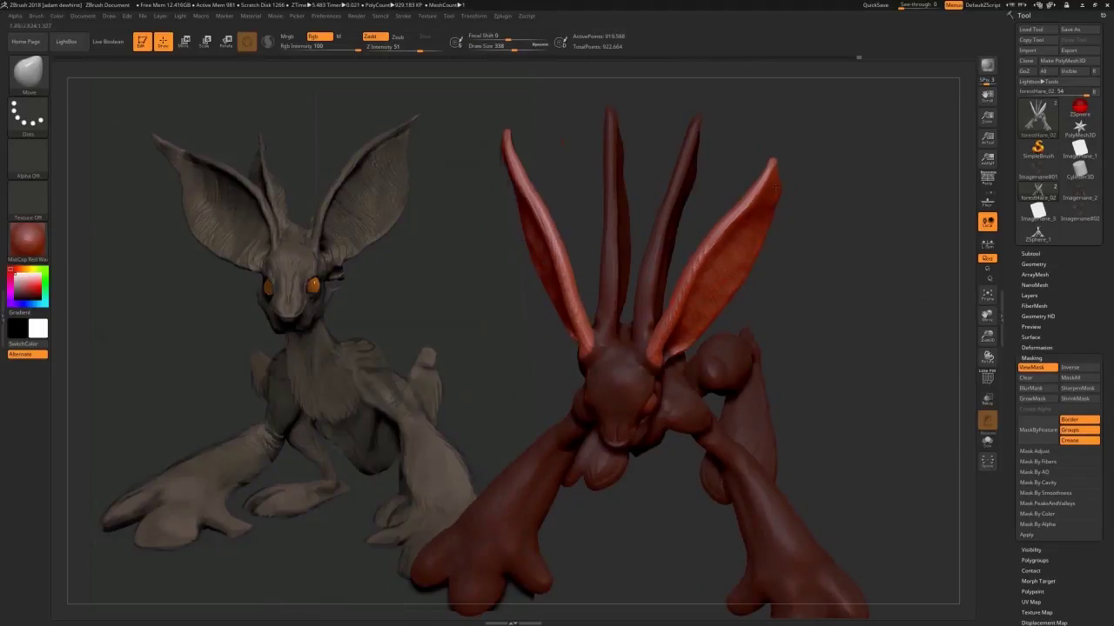
pyautogui.press('s')
pyautogui.moveTo(768, 177); pyautogui.dragTo(773, 178)
pyautogui.moveTo(748, 201)
pyautogui.mouseDown()
pyautogui.moveTo(740, 193)
pyautogui.moveTo(733, 205)
pyautogui.mouseUp()
pyautogui.moveTo(776, 174)
pyautogui.mouseDown()
pyautogui.moveTo(792, 177)
pyautogui.moveTo(721, 218)
pyautogui.mouseUp()
pyautogui.press('s')
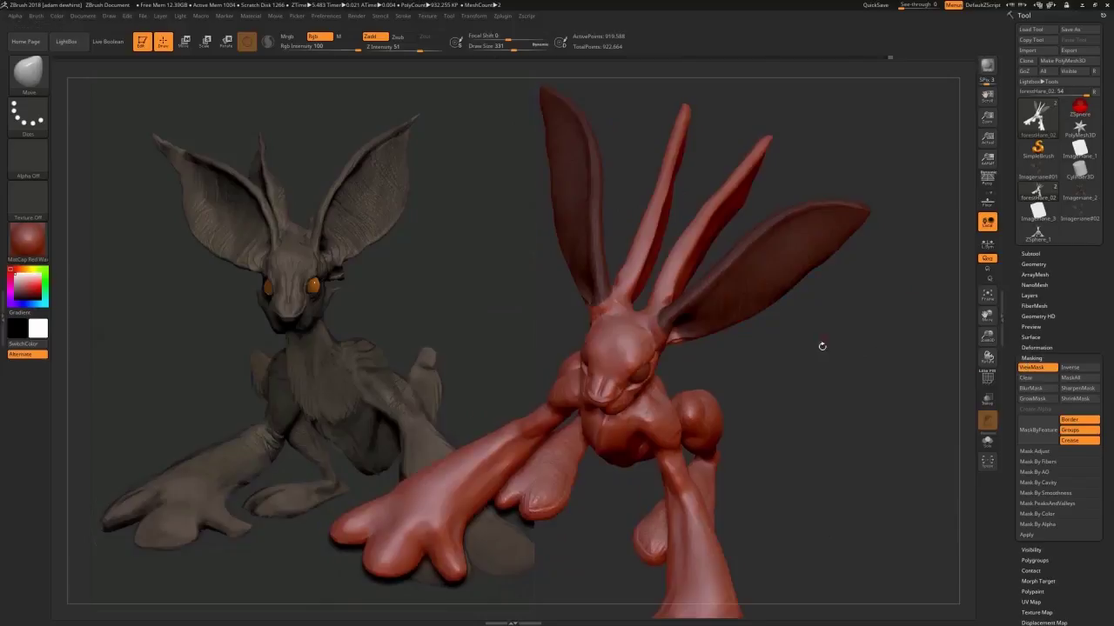
# Reshape the inner pair of ears with the Move brush while the outer ears are masked, and clear the mask.
pyautogui.moveTo(823, 346)
pyautogui.mouseDown()
pyautogui.moveTo(823, 365)
pyautogui.moveTo(815, 331)
pyautogui.mouseUp()
pyautogui.press('[')
pyautogui.moveTo(688, 258); pyautogui.dragTo(700, 234)
pyautogui.moveTo(818, 378); pyautogui.dragTo(822, 346)
pyautogui.click(1027, 378)
# Build up the top of the head around the ear bases with the ClayBuildup brush.
pyautogui.click(29, 74)
pyautogui.hotkey('ctrl', 'shift', 'z')
pyautogui.hotkey('ctrl', 'shift', 'z')
pyautogui.hotkey('ctrl', 'shift', 'z')
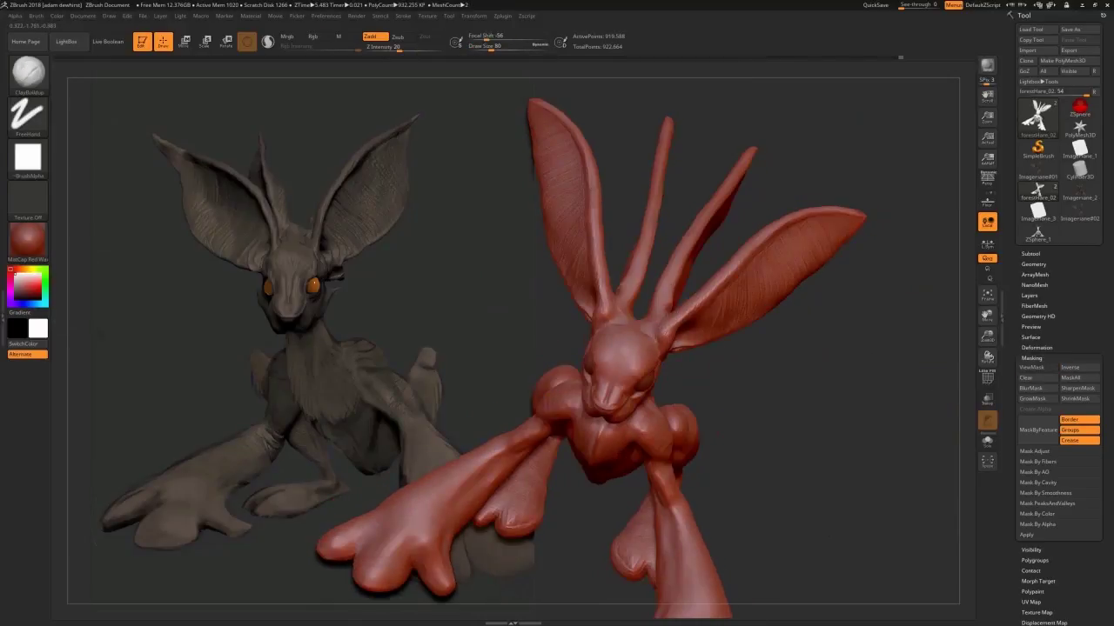
pyautogui.moveTo(611, 305); pyautogui.dragTo(613, 320)
pyautogui.moveTo(818, 374); pyautogui.dragTo(835, 327)
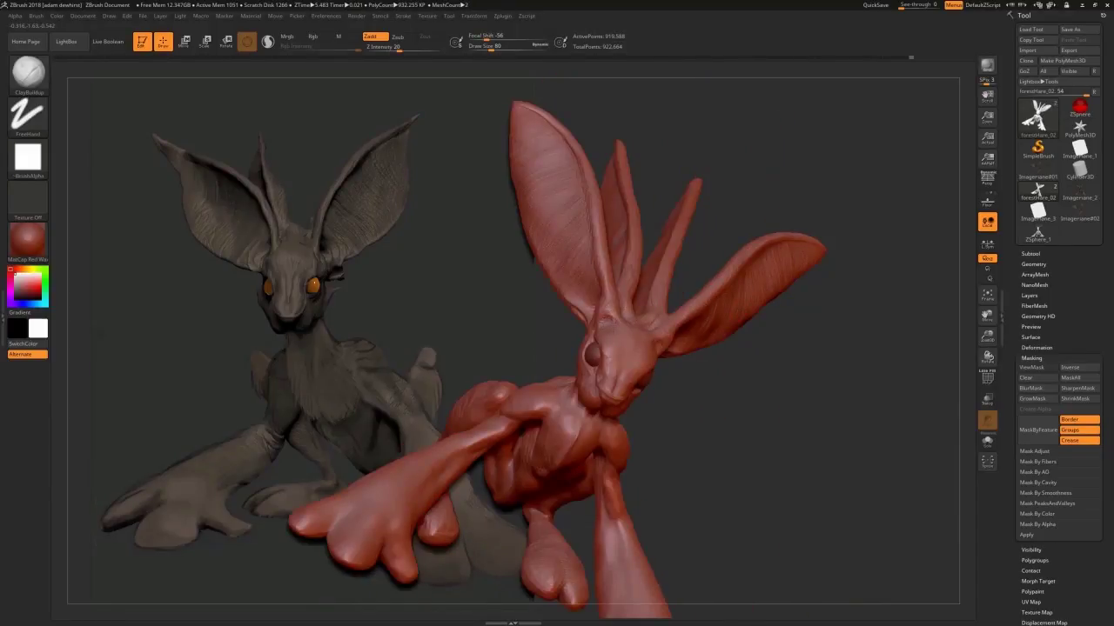
pyautogui.hotkey('ctrl', 'shift', 'z')
pyautogui.hotkey('ctrl', 'shift', 'z')
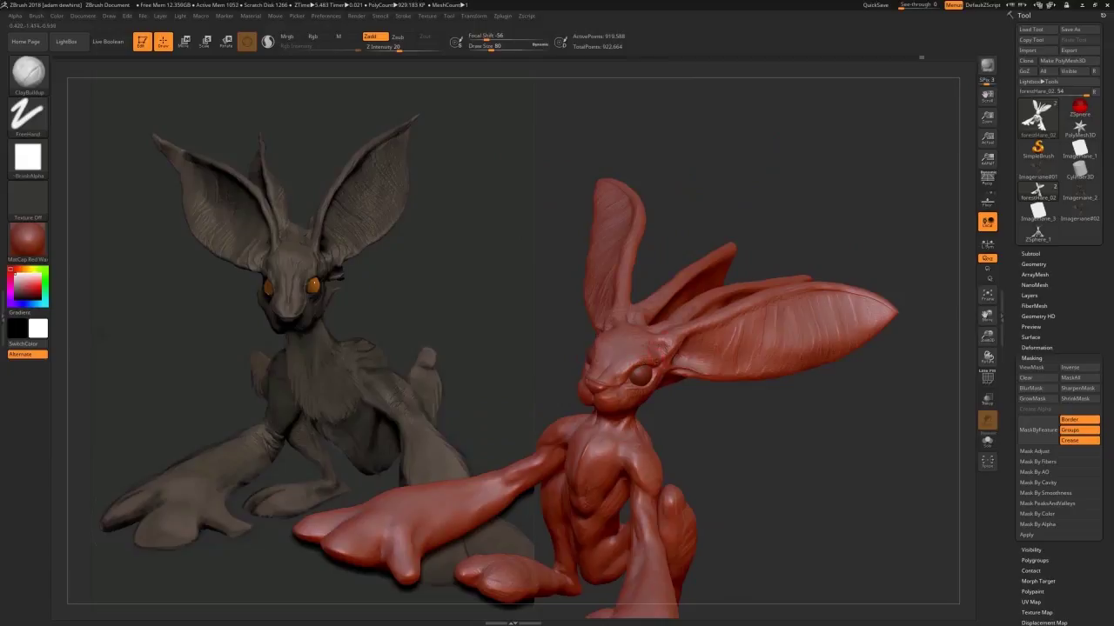
pyautogui.moveTo(770, 391); pyautogui.dragTo(897, 326)
# Load the black-tailed-jackrabbit_thumb image from the ref folder as the image plane reference.
pyautogui.click(427, 16)
pyautogui.click(463, 377)
pyautogui.click(168, 21)
pyautogui.doubleClick(247, 80)
pyautogui.click(470, 285)
pyautogui.click(448, 306)
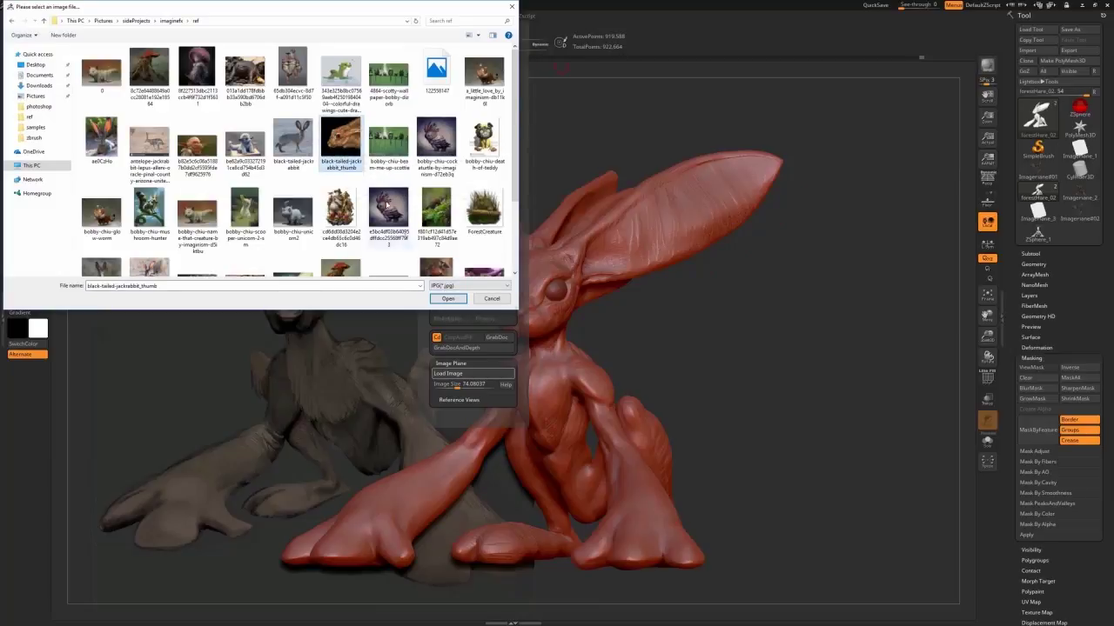
pyautogui.doubleClick(342, 143)
# Adjust the nose and muzzle profile to the jackrabbit reference with the Move brush.
pyautogui.keyDown('alt'); pyautogui.moveTo(678, 350); pyautogui.dragTo(835, 453); pyautogui.keyUp('alt')
pyautogui.moveTo(913, 400); pyautogui.dragTo(857, 396)
pyautogui.keyDown('alt'); pyautogui.moveTo(857, 396); pyautogui.dragTo(857, 461); pyautogui.keyUp('alt')
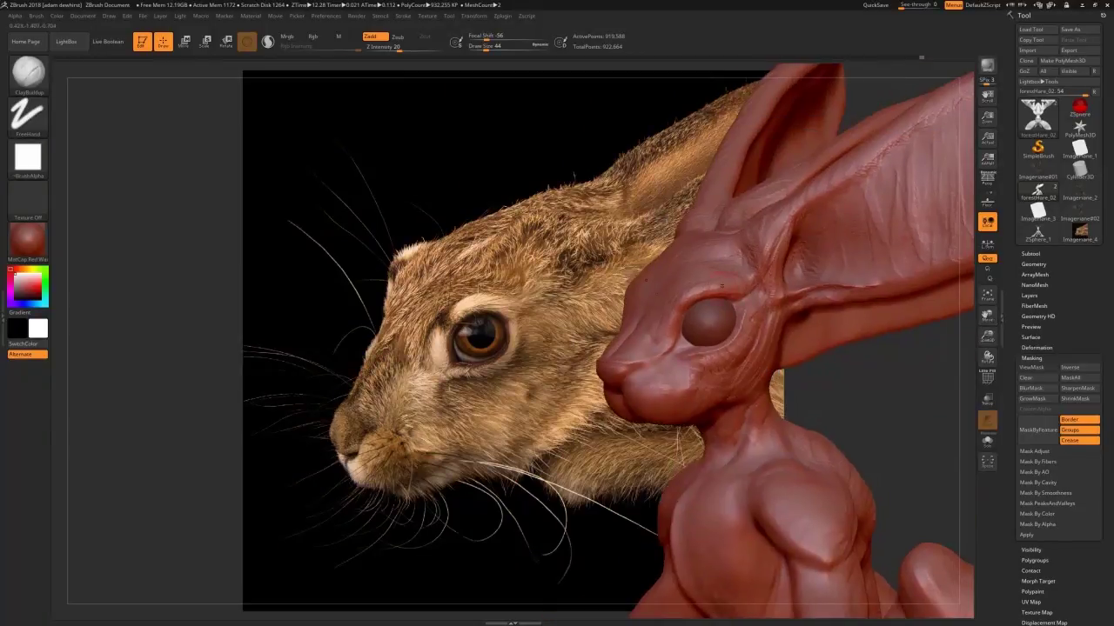
pyautogui.press('b')
pyautogui.press('m')
pyautogui.press('v')
pyautogui.keyDown('shift'); pyautogui.moveTo(868, 385); pyautogui.dragTo(826, 384); pyautogui.keyUp('shift')
pyautogui.moveTo(618, 376); pyautogui.dragTo(628, 378)
pyautogui.press('s')
pyautogui.moveTo(629, 379); pyautogui.dragTo(624, 380)
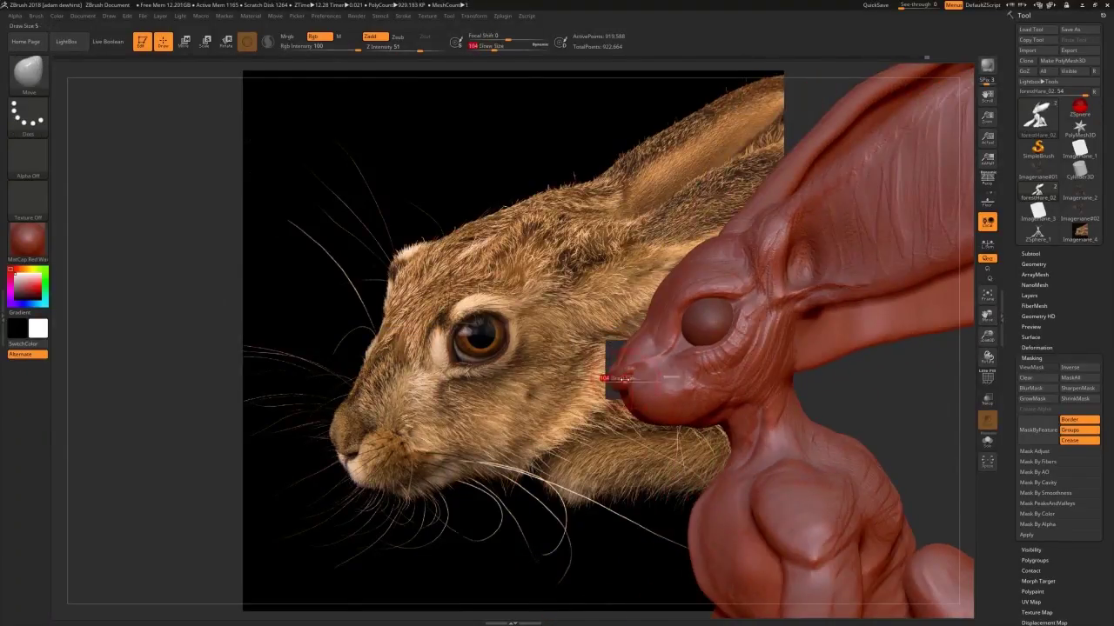
# Refine the nose with the ClayBuildup brush and set its Z Intensity to 10.
pyautogui.press('b')
pyautogui.press('c')
pyautogui.press('b')
pyautogui.moveTo(839, 383); pyautogui.dragTo(874, 385)
pyautogui.press('s')
pyautogui.moveTo(615, 376); pyautogui.dragTo(609, 376)
pyautogui.click(390, 48)
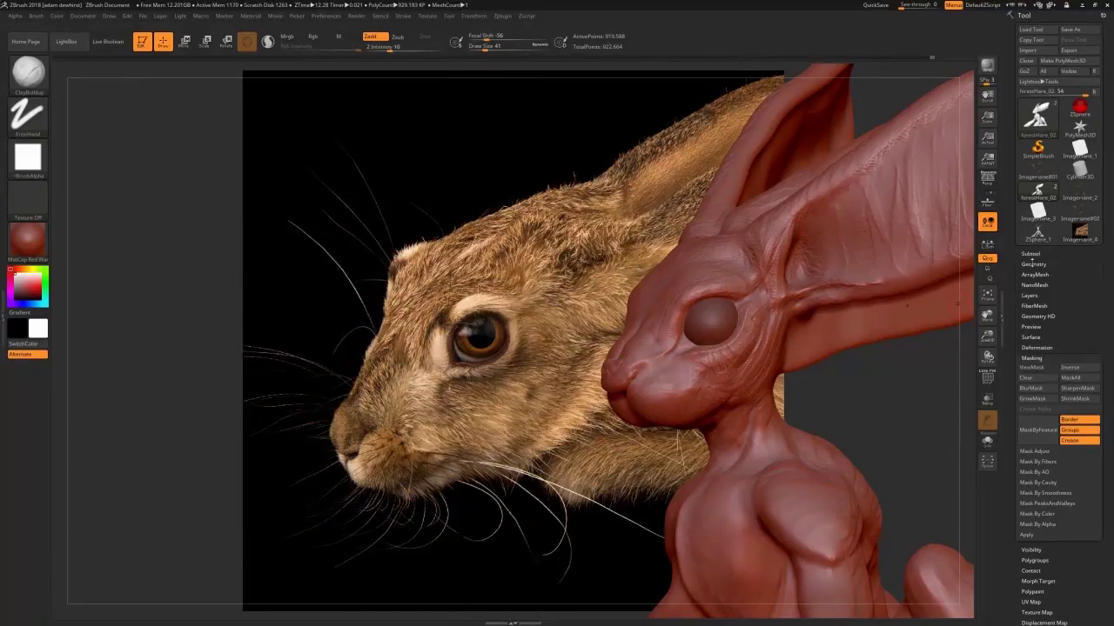
# Divide the body mesh to subdivision level 2 and refine the nose with a smaller ClayBuildup brush.
pyautogui.click(1033, 264)
pyautogui.click(1028, 342)
pyautogui.press('s')
pyautogui.moveTo(621, 373); pyautogui.dragTo(619, 373)
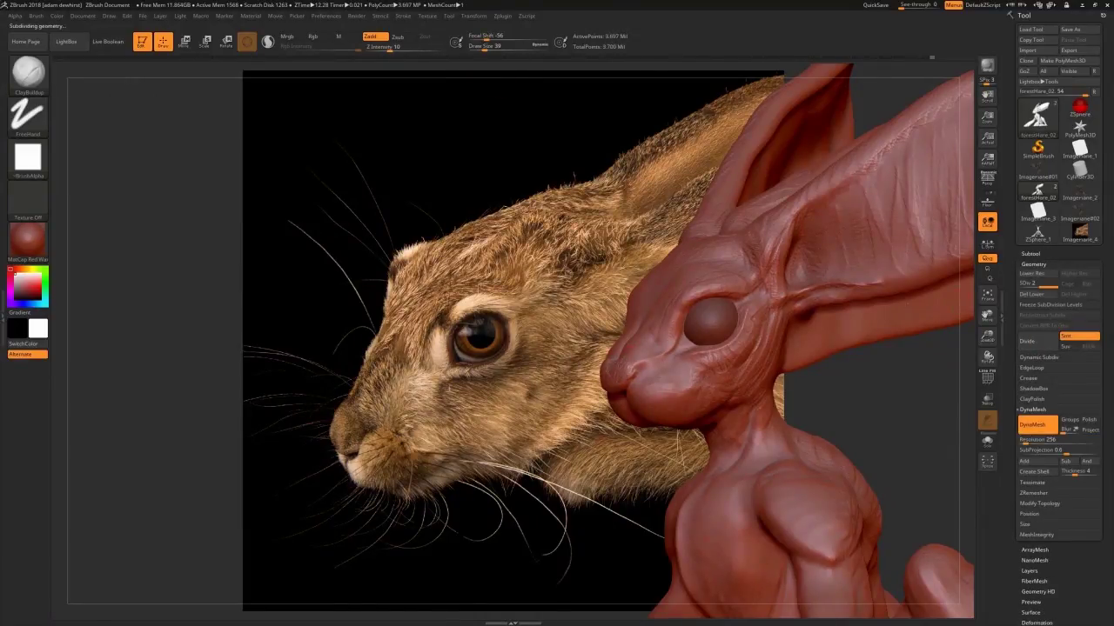
pyautogui.moveTo(539, 391); pyautogui.dragTo(635, 390)
# Carve the nostril and nose bridge creases with the DamStandard brush.
pyautogui.press('b')
pyautogui.press('d')
pyautogui.press('s')
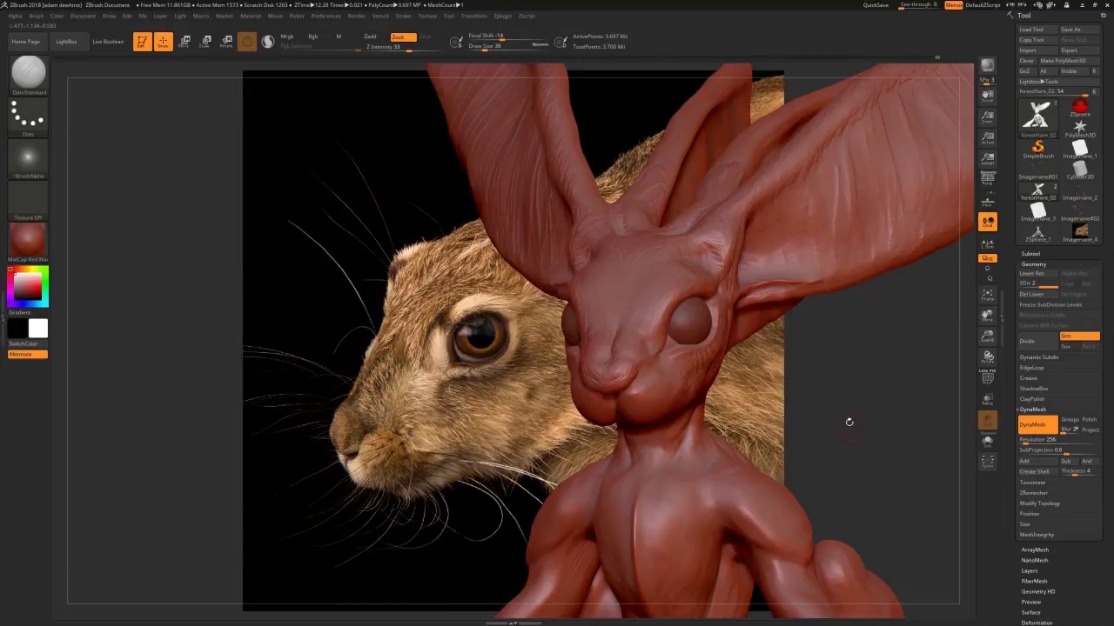
pyautogui.moveTo(848, 423); pyautogui.dragTo(823, 374)
pyautogui.moveTo(832, 462)
pyautogui.mouseDown()
pyautogui.moveTo(881, 480)
pyautogui.moveTo(848, 504)
pyautogui.moveTo(858, 515)
pyautogui.mouseUp()
pyautogui.moveTo(640, 363); pyautogui.dragTo(623, 348)
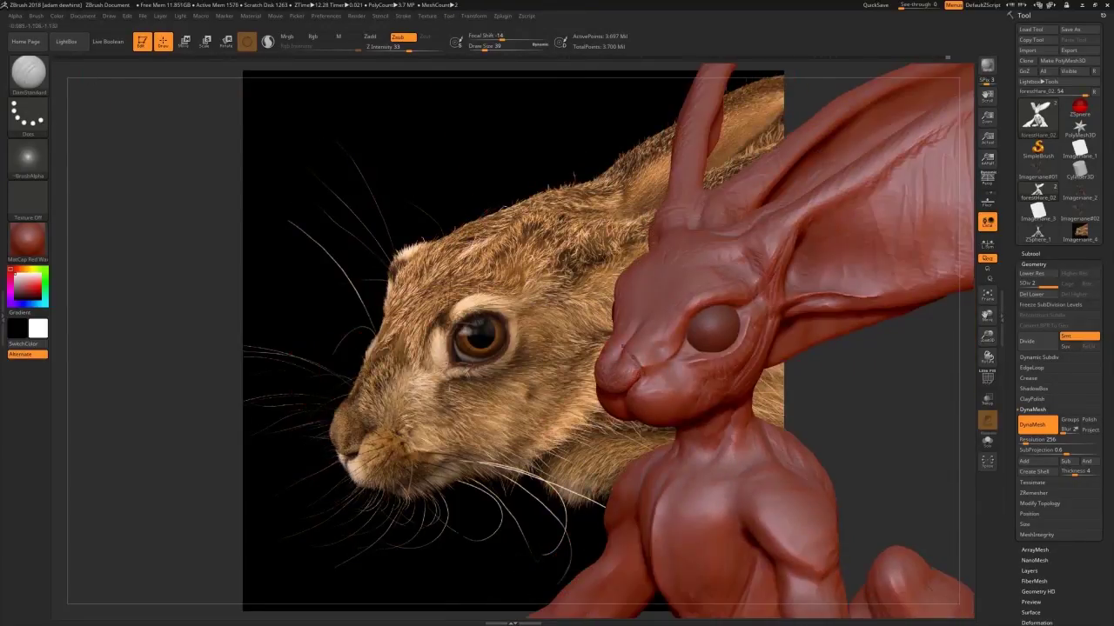
# Reshape the nose, mouth and cheeks with the Move brush at increasing brush sizes.
pyautogui.press('b')
pyautogui.press('m')
pyautogui.press('v')
pyautogui.moveTo(861, 418); pyautogui.dragTo(916, 425)
pyautogui.press(']')
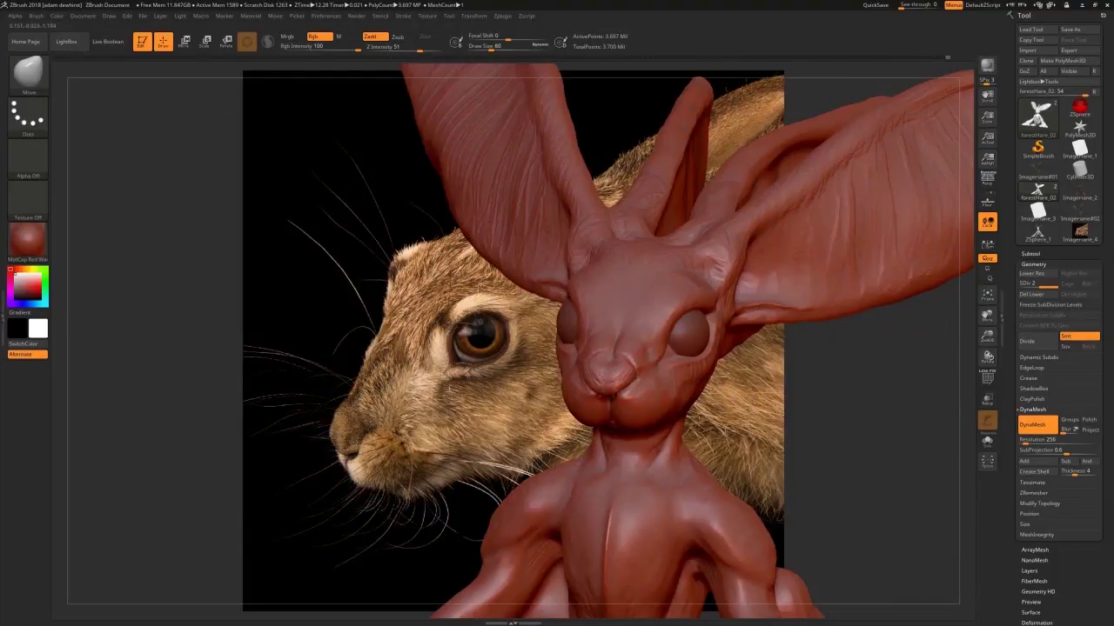
pyautogui.moveTo(809, 424)
pyautogui.mouseDown()
pyautogui.moveTo(750, 427)
pyautogui.moveTo(809, 432)
pyautogui.mouseUp()
pyautogui.moveTo(623, 383); pyautogui.dragTo(617, 384)
pyautogui.press(']')
pyautogui.press(']')
pyautogui.moveTo(635, 421); pyautogui.dragTo(716, 423)
pyautogui.press(']')
pyautogui.press(']')
pyautogui.press(']')
pyautogui.press(']')
pyautogui.press(']')
pyautogui.moveTo(584, 549); pyautogui.dragTo(621, 552)
# Build up the muzzle and lower lip with the ClayBuildup brush.
pyautogui.click(29, 75)
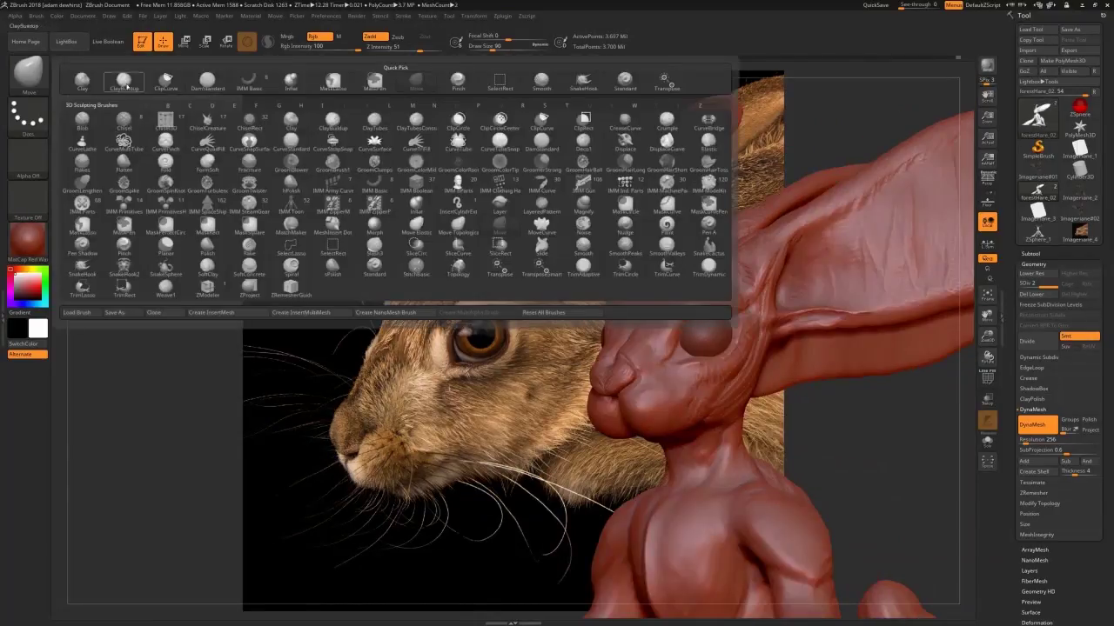
pyautogui.click(162, 81)
pyautogui.moveTo(496, 522); pyautogui.dragTo(541, 522)
pyautogui.moveTo(736, 470); pyautogui.dragTo(736, 413)
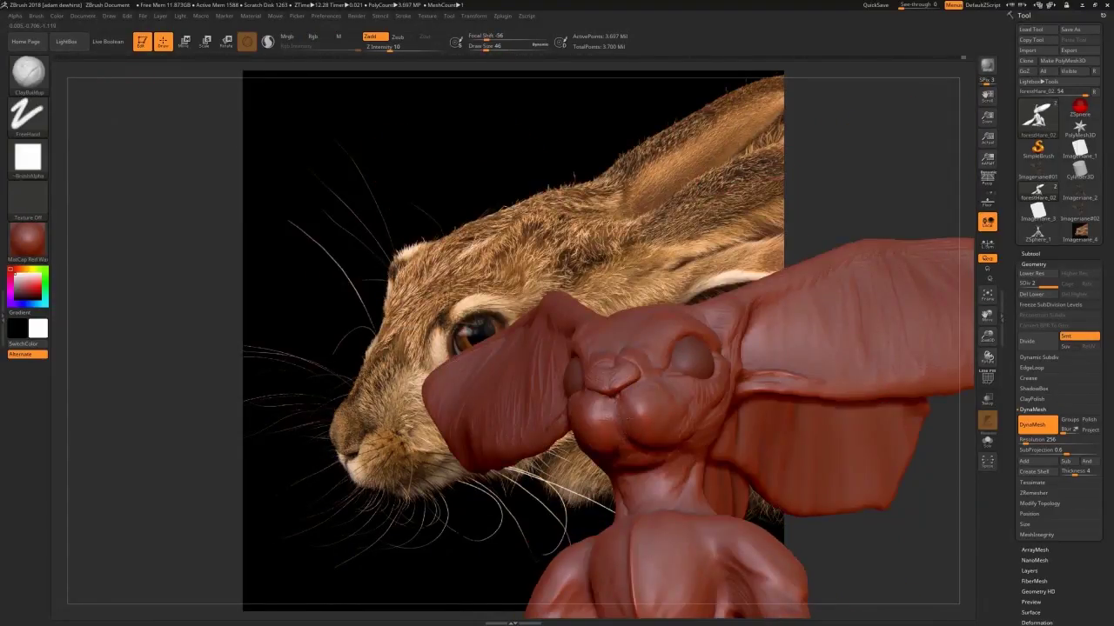
pyautogui.moveTo(861, 191); pyautogui.dragTo(805, 228)
# Carve the mouth line and the split beneath the nose with the DamStandard brush.
pyautogui.click(29, 75)
pyautogui.click(206, 163)
pyautogui.moveTo(206, 163); pyautogui.dragTo(265, 103)
pyautogui.press('s')
pyautogui.moveTo(621, 415); pyautogui.dragTo(617, 415)
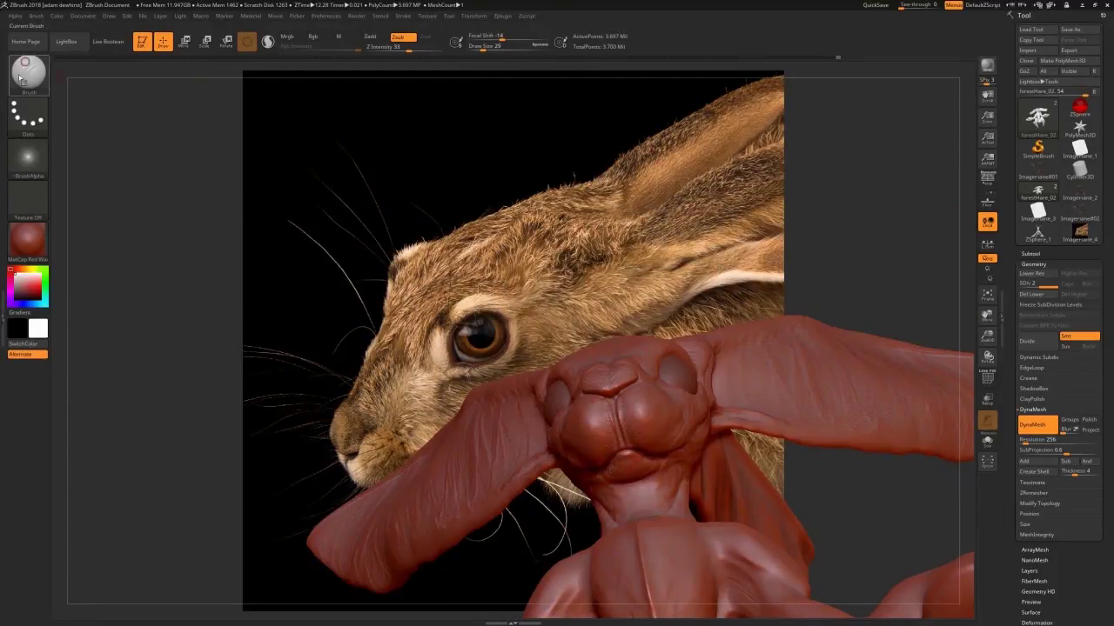
pyautogui.moveTo(870, 509); pyautogui.dragTo(872, 457)
# Add clay to the lower lip and chin with ClayBuildup and nudge the muzzle's shape with the Move brush.
pyautogui.press('b')
pyautogui.press('c')
pyautogui.press('b')
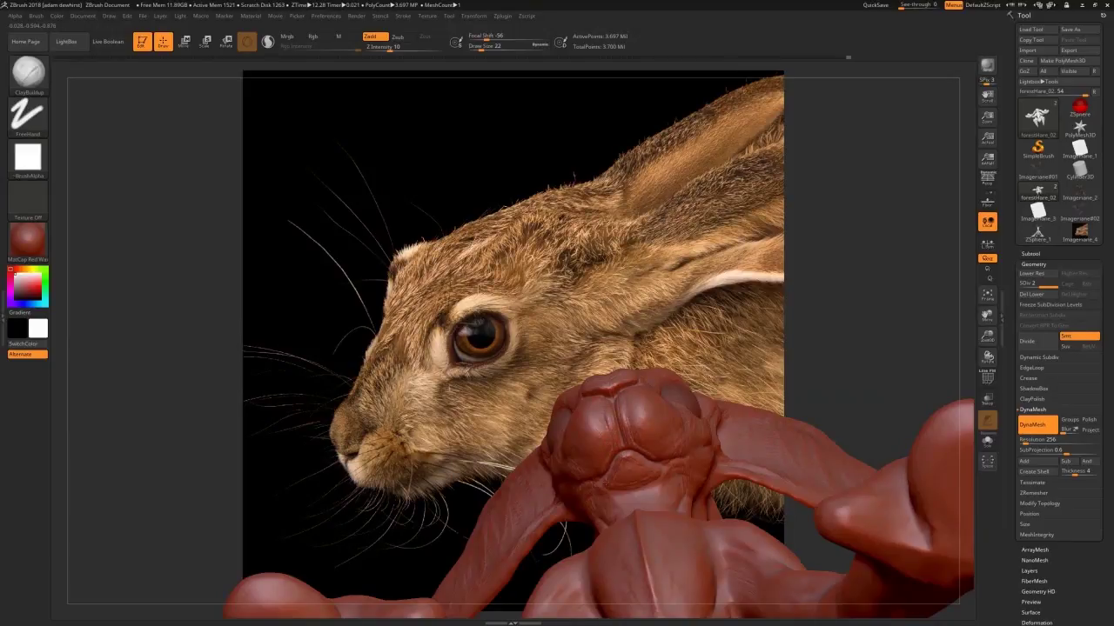
pyautogui.moveTo(409, 217); pyautogui.dragTo(357, 287)
pyautogui.press('b')
pyautogui.click(415, 85)
pyautogui.moveTo(613, 398)
pyautogui.mouseDown(button='right')
pyautogui.moveTo(640, 384)
pyautogui.moveTo(627, 366)
pyautogui.mouseUp(button='right')
pyautogui.moveTo(890, 471); pyautogui.dragTo(944, 466)
# Build up the lips and the front of the muzzle with the ClayBuildup brush.
pyautogui.press('b')
pyautogui.press('c')
pyautogui.press('b')
pyautogui.press('s')
pyautogui.moveTo(629, 390); pyautogui.dragTo(626, 390)
pyautogui.moveTo(889, 397)
pyautogui.mouseDown()
pyautogui.moveTo(853, 412)
pyautogui.moveTo(877, 404)
pyautogui.mouseUp()
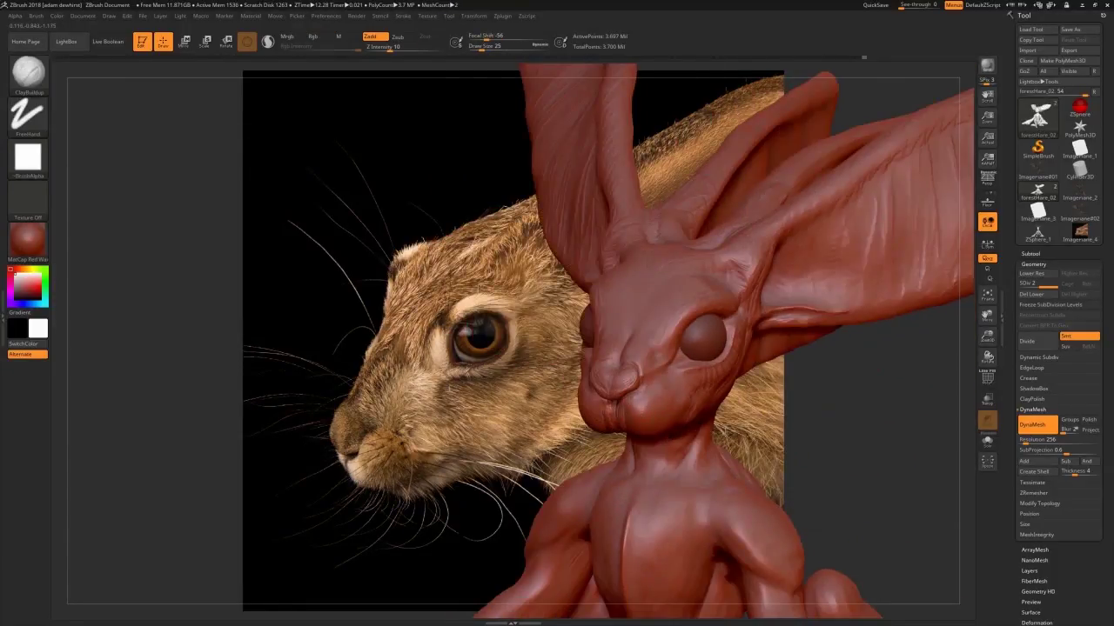
pyautogui.moveTo(649, 406); pyautogui.dragTo(682, 369, button='right')
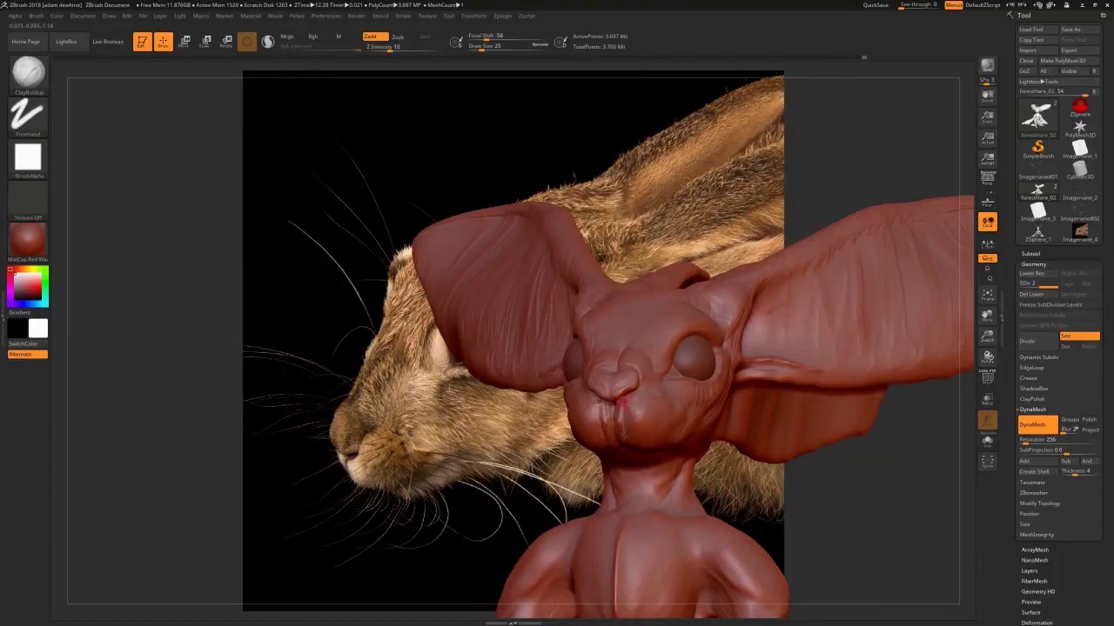
pyautogui.moveTo(621, 402); pyautogui.dragTo(588, 414, button='right')
pyautogui.moveTo(681, 358); pyautogui.dragTo(684, 346)
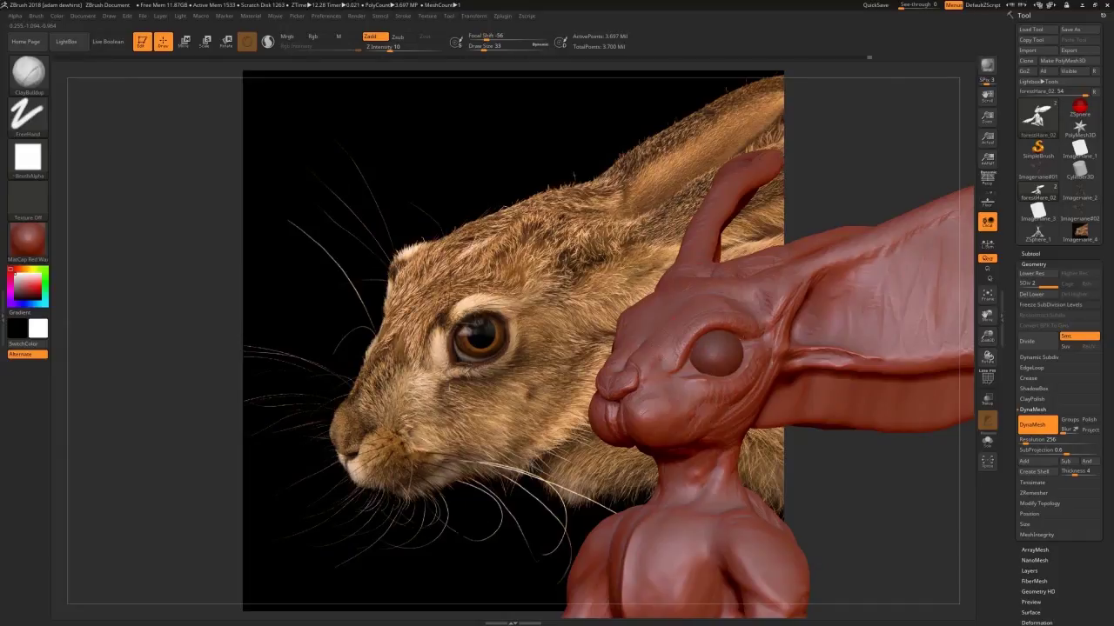
# Build up the cheek and jaw below the eye with a larger ClayBuildup brush.
pyautogui.moveTo(696, 383); pyautogui.dragTo(654, 388, button='right')
pyautogui.press('[')
pyautogui.press('s')
pyautogui.moveTo(749, 383); pyautogui.dragTo(699, 388)
pyautogui.moveTo(720, 389); pyautogui.dragTo(688, 369)
pyautogui.press('s')
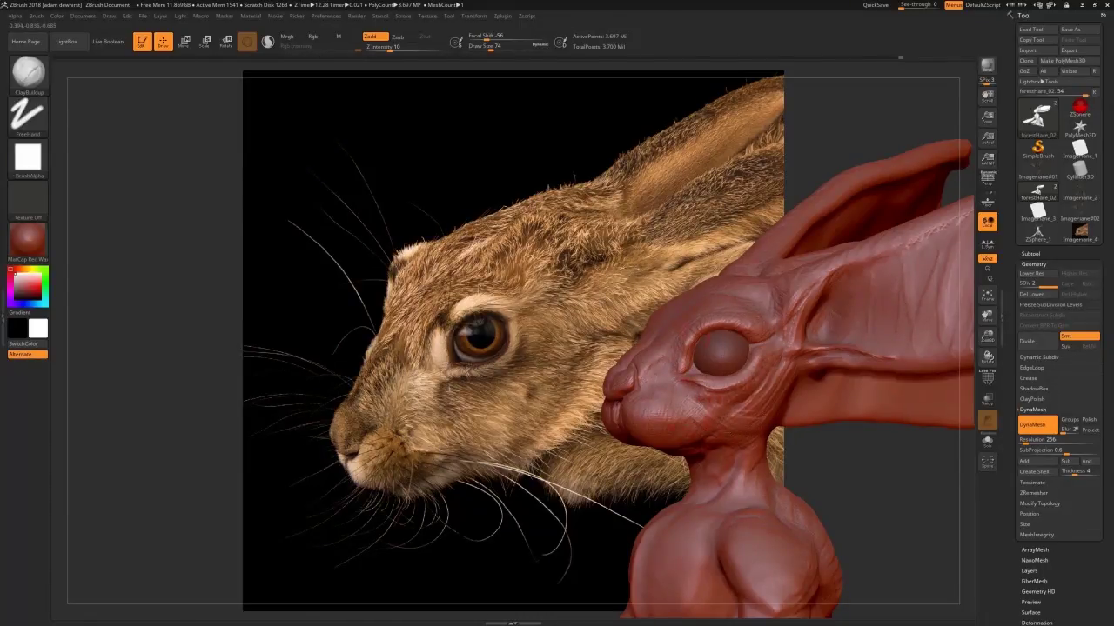
pyautogui.moveTo(717, 405); pyautogui.dragTo(758, 389)
# Build a ridge from behind the eye up along the ear's front edge with the ClayBuildup brush.
pyautogui.press('b')
pyautogui.press('s')
pyautogui.press('h')
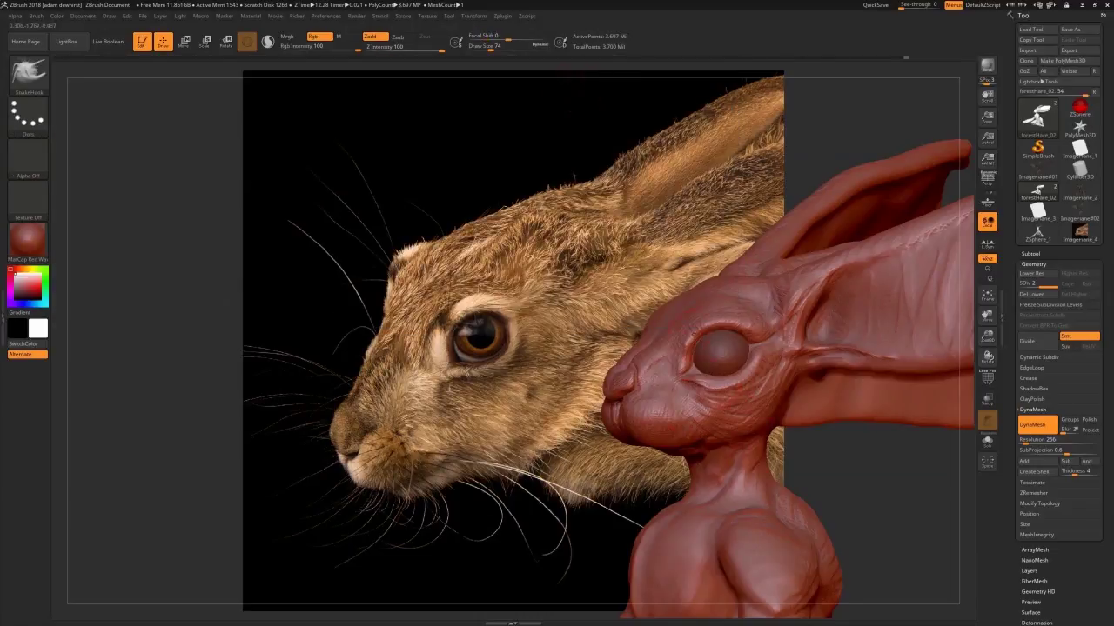
pyautogui.press('b')
pyautogui.press('c')
pyautogui.press('b')
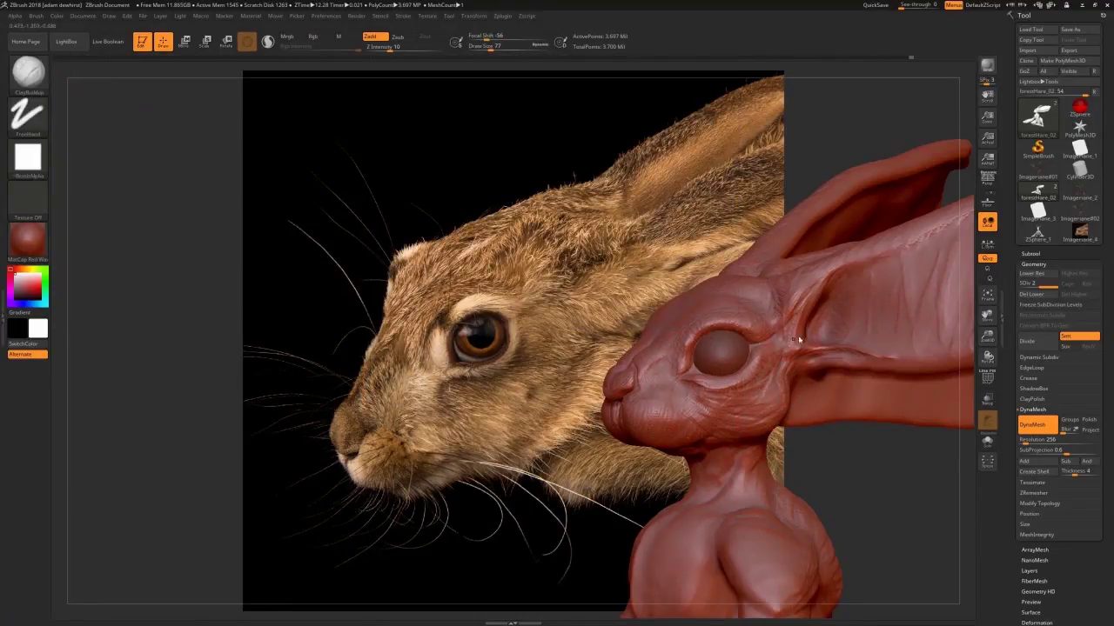
pyautogui.moveTo(784, 338)
pyautogui.mouseDown()
pyautogui.moveTo(797, 301)
pyautogui.moveTo(865, 255)
pyautogui.mouseUp()
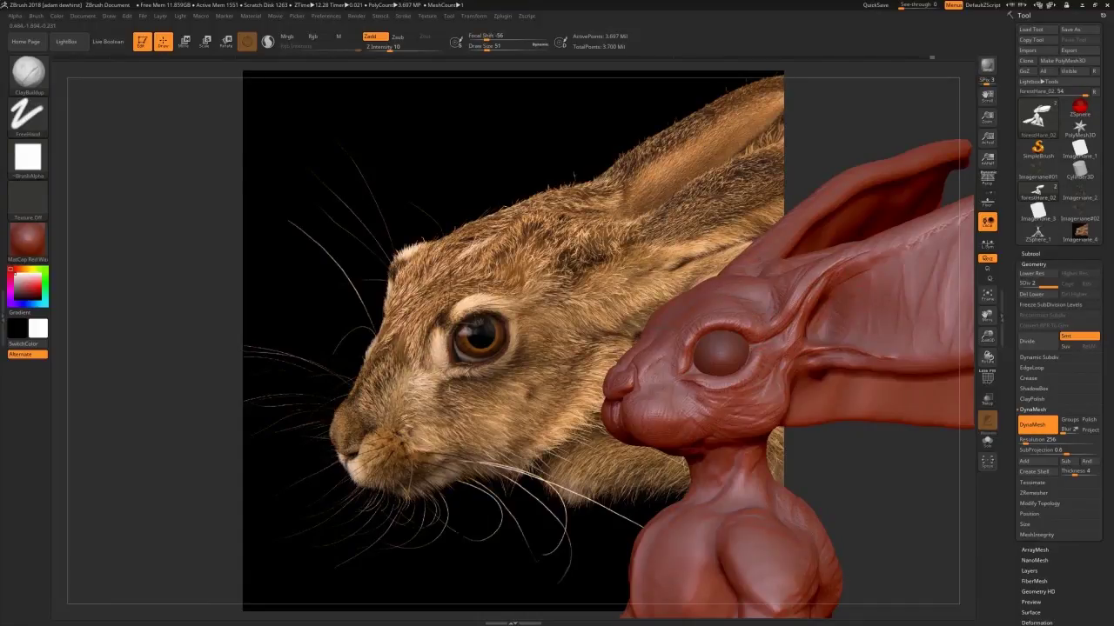
# Define the fold at the base of the ear with the DamStandard and ClayBuildup brushes.
pyautogui.press('b')
pyautogui.press('d')
pyautogui.press('s')
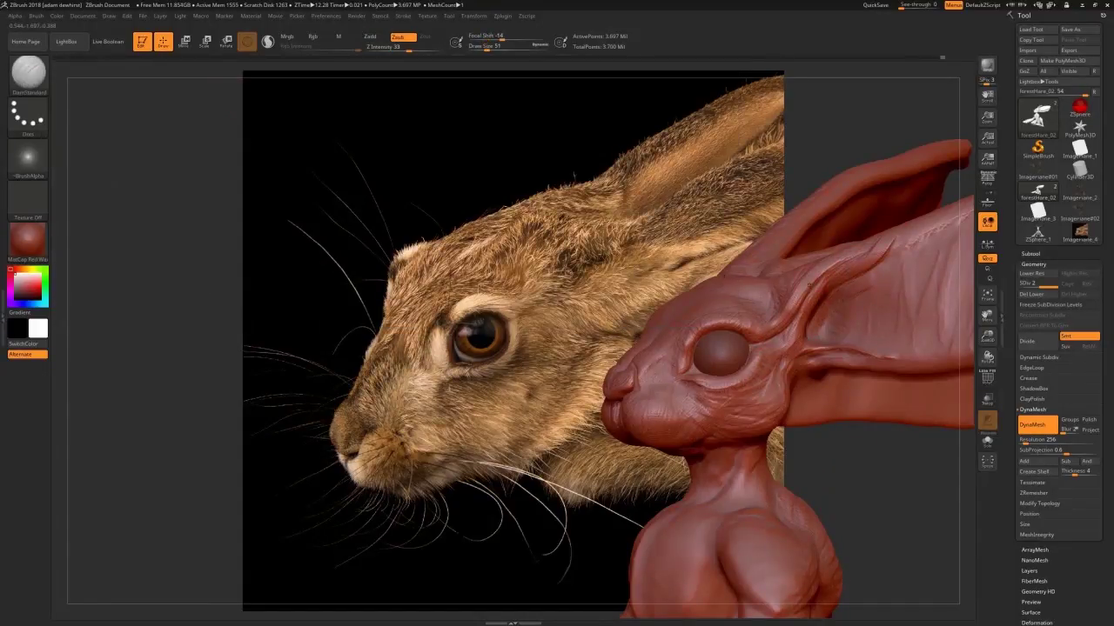
pyautogui.press('b')
pyautogui.press('c')
pyautogui.press('b')
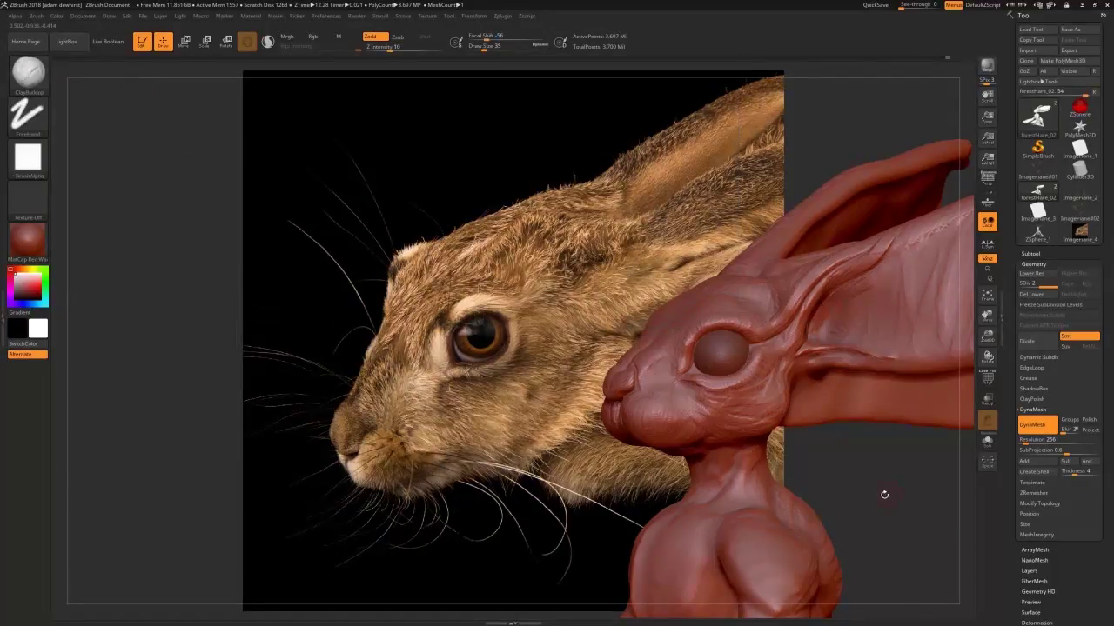
pyautogui.moveTo(885, 495); pyautogui.dragTo(839, 487)
pyautogui.moveTo(807, 335); pyautogui.dragTo(823, 312)
pyautogui.moveTo(880, 465); pyautogui.dragTo(948, 461)
pyautogui.moveTo(777, 455); pyautogui.dragTo(765, 331)
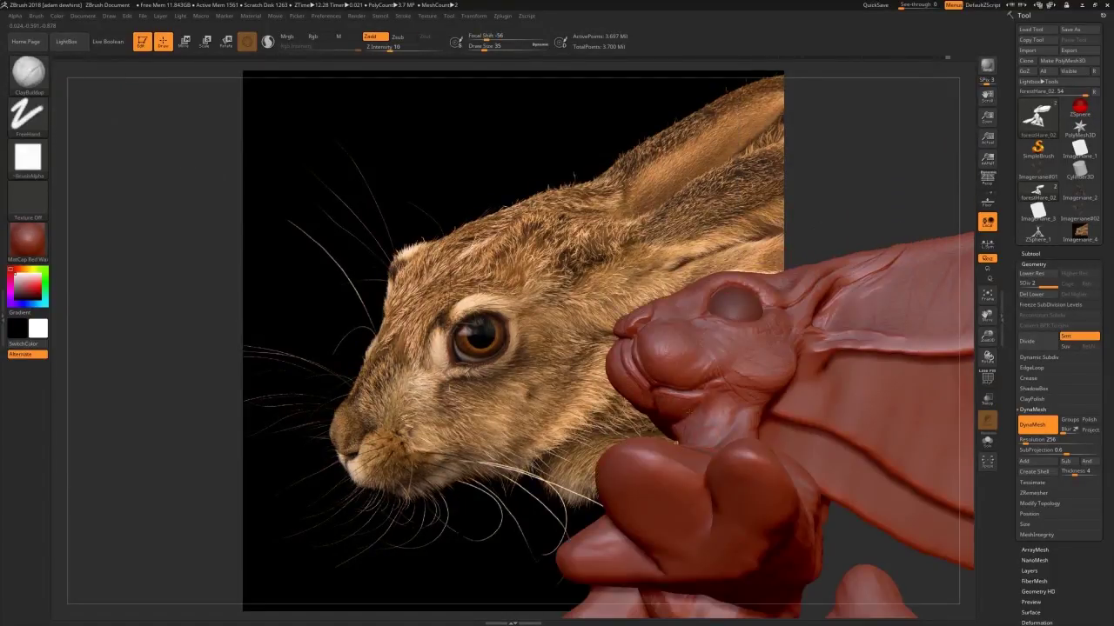
# Build up the brow and the side of the snout in front of the eye with a larger ClayBuildup brush.
pyautogui.moveTo(652, 245)
pyautogui.mouseDown()
pyautogui.moveTo(880, 423)
pyautogui.moveTo(849, 426)
pyautogui.mouseUp()
pyautogui.press(']')
pyautogui.moveTo(670, 299); pyautogui.dragTo(666, 324)
pyautogui.moveTo(686, 280); pyautogui.dragTo(663, 322)
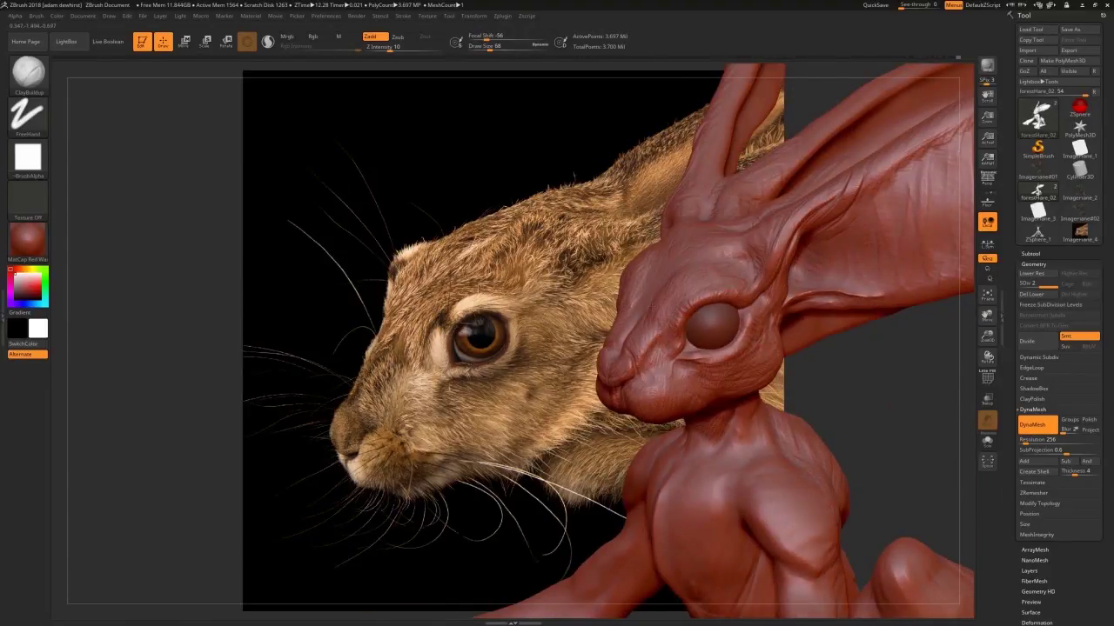
# Switch the sculpt's material to BasicMaterial2 and carve the lower eyelid crease with the DamStandard brush.
pyautogui.moveTo(889, 407)
pyautogui.mouseDown()
pyautogui.moveTo(940, 409)
pyautogui.moveTo(976, 340)
pyautogui.moveTo(965, 348)
pyautogui.mouseUp()
pyautogui.press('b')
pyautogui.press('d')
pyautogui.press('s')
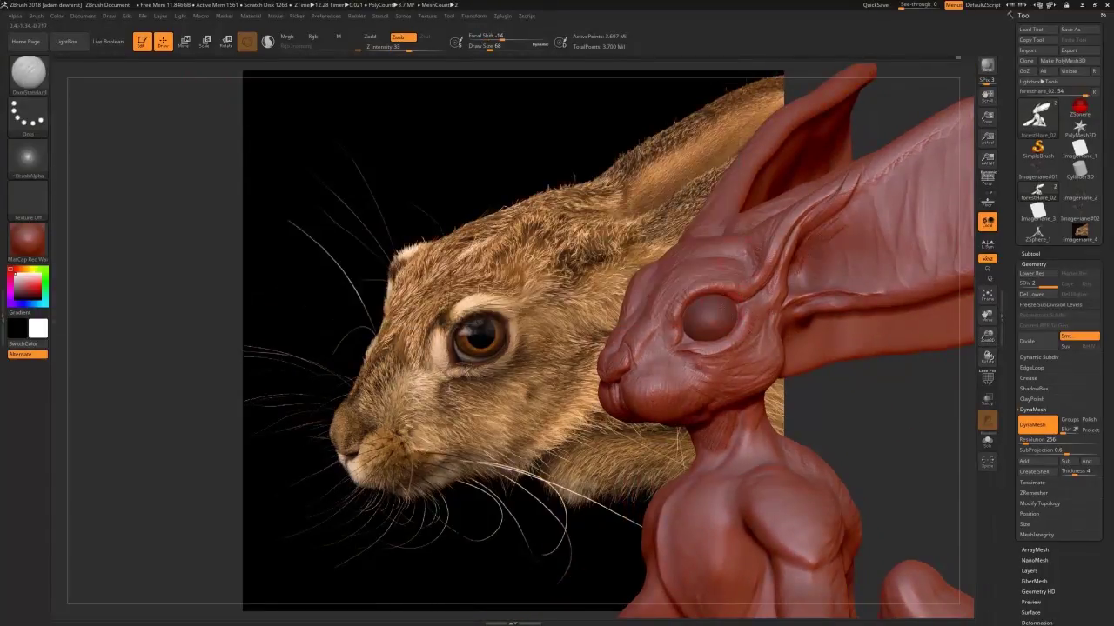
pyautogui.click(28, 243)
pyautogui.click(129, 381)
pyautogui.click(28, 242)
pyautogui.click(162, 386)
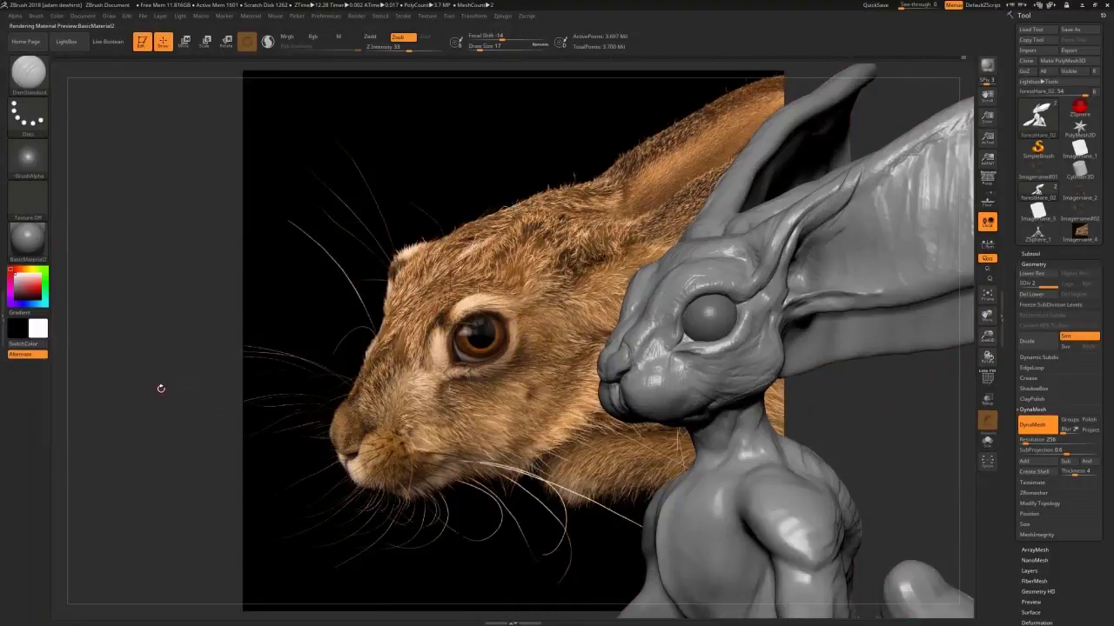
pyautogui.moveTo(706, 356); pyautogui.dragTo(695, 351)
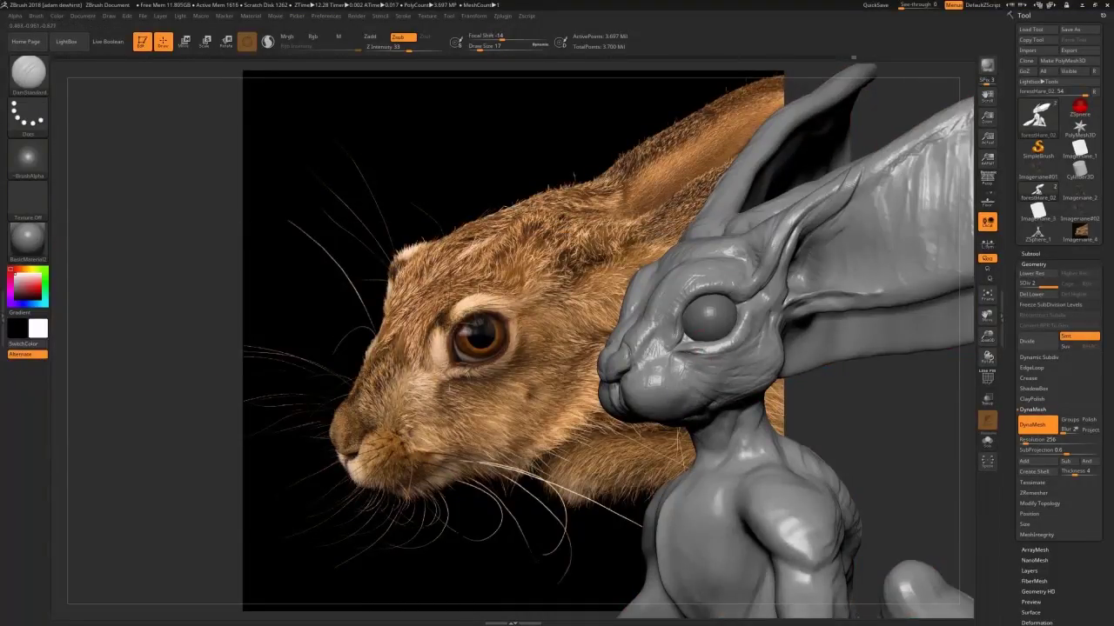
# Reshape the mouth and nose with the Move brush at an increased brush size.
pyautogui.moveTo(816, 407)
pyautogui.mouseDown()
pyautogui.moveTo(637, 393)
pyautogui.moveTo(848, 418)
pyautogui.moveTo(637, 417)
pyautogui.mouseUp()
pyautogui.press('b')
pyautogui.press('m')
pyautogui.press('v')
pyautogui.press('Print')
pyautogui.press('b')
pyautogui.press('m')
pyautogui.press('v')
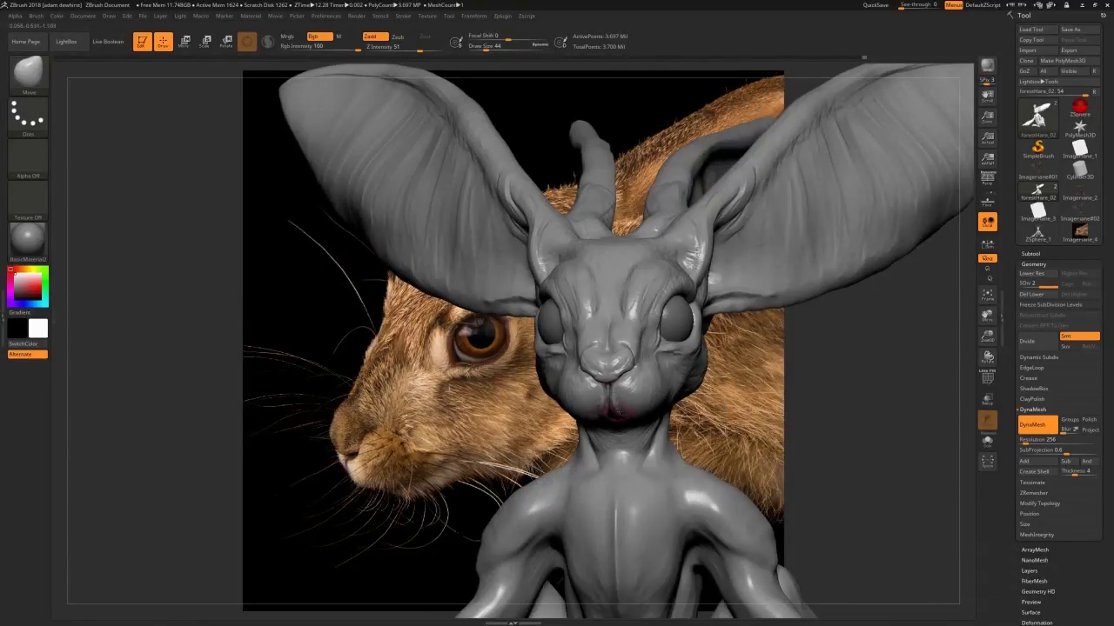
pyautogui.moveTo(746, 444); pyautogui.dragTo(726, 348)
pyautogui.moveTo(830, 509); pyautogui.dragTo(687, 514)
pyautogui.press(']')
pyautogui.press(']')
pyautogui.press(']')
pyautogui.moveTo(619, 398); pyautogui.dragTo(610, 371)
pyautogui.moveTo(839, 487); pyautogui.dragTo(805, 461)
pyautogui.moveTo(612, 377); pyautogui.dragTo(609, 368)
pyautogui.moveTo(831, 409)
pyautogui.mouseDown()
pyautogui.moveTo(883, 399)
pyautogui.moveTo(873, 396)
pyautogui.mouseUp()
# Carve the upper eyelid crease around the eye with the DamStandard brush.
pyautogui.press('b')
pyautogui.press('c')
pyautogui.press('b')
pyautogui.press('b')
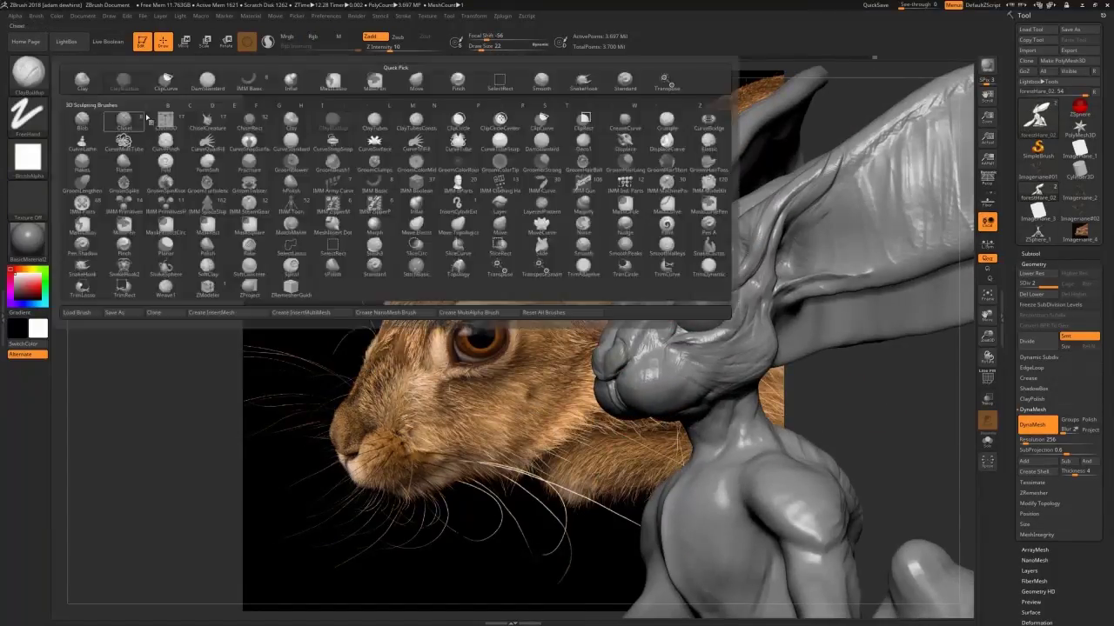
pyautogui.press('d')
pyautogui.press('s')
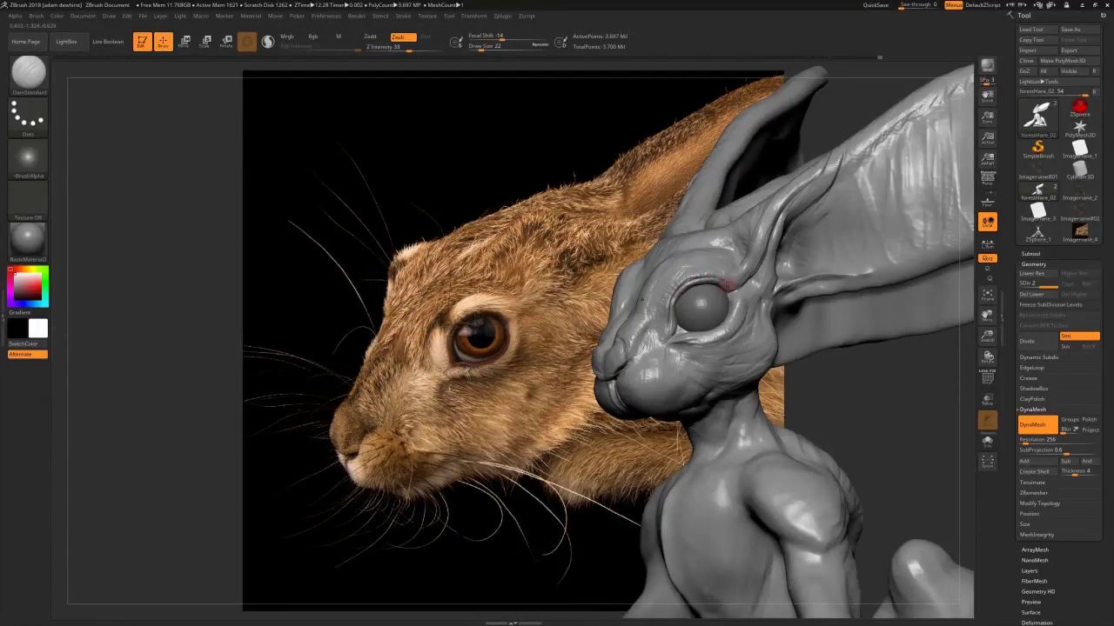
pyautogui.moveTo(818, 370); pyautogui.dragTo(840, 435)
# Swell the eyelid and the area around the eye's inner corner with the Inflat brush.
pyautogui.press('b')
pyautogui.press('i')
pyautogui.press('n')
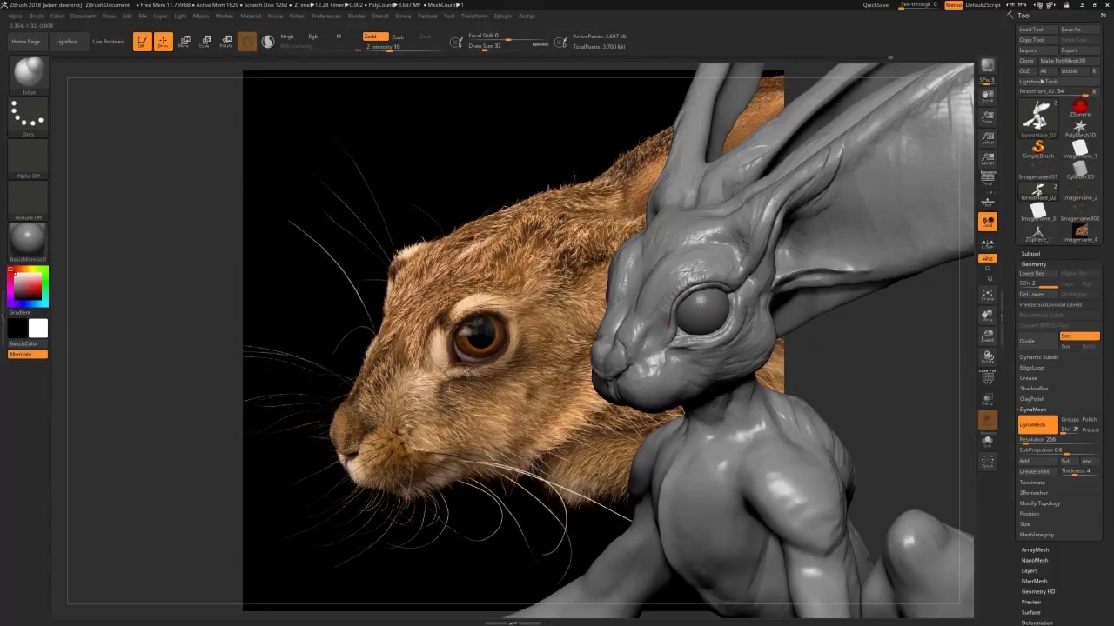
pyautogui.moveTo(818, 370); pyautogui.dragTo(796, 363)
# Carve folds from the ear's base into the inner ear with a larger DamStandard brush.
pyautogui.press('b')
pyautogui.press('d')
pyautogui.press('s')
pyautogui.moveTo(780, 280)
pyautogui.mouseDown()
pyautogui.moveTo(803, 211)
pyautogui.moveTo(823, 202)
pyautogui.moveTo(867, 131)
pyautogui.mouseUp()
pyautogui.press(']')
pyautogui.moveTo(788, 294); pyautogui.dragTo(859, 273)
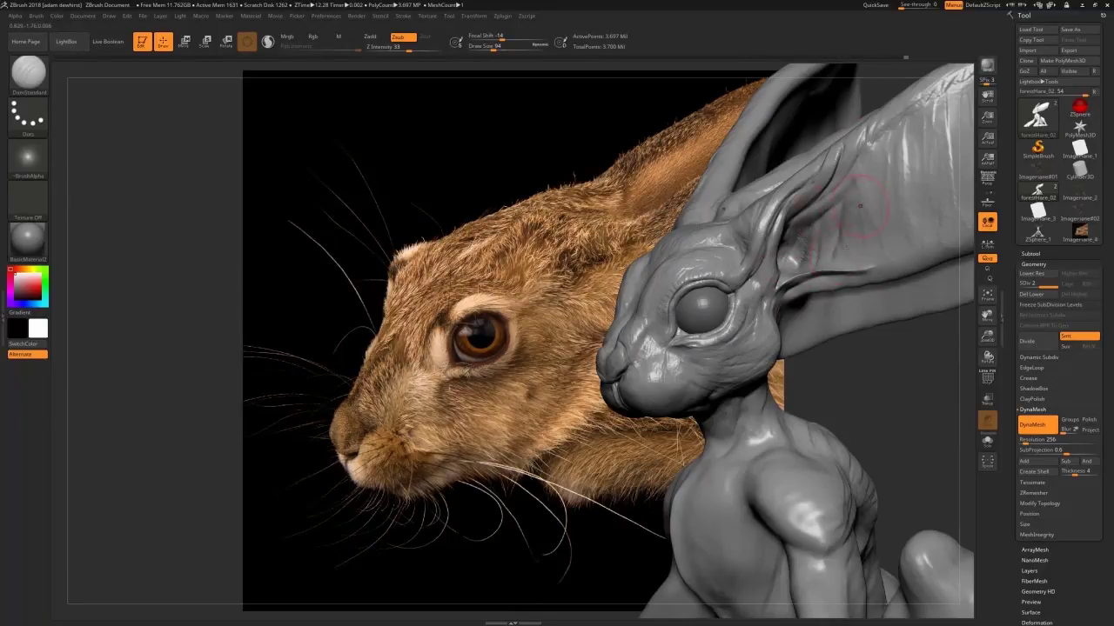
# Carve the V-shaped chest line with DamStandard and build up the surrounding chest muscles with ClayBuildup.
pyautogui.moveTo(842, 396)
pyautogui.keyDown('alt'); pyautogui.mouseDown()
pyautogui.moveTo(805, 332)
pyautogui.moveTo(841, 341)
pyautogui.mouseUp(); pyautogui.keyUp('alt')
pyautogui.moveTo(771, 357); pyautogui.dragTo(755, 398)
pyautogui.moveTo(879, 351)
pyautogui.mouseDown()
pyautogui.moveTo(943, 350)
pyautogui.moveTo(826, 397)
pyautogui.mouseUp()
pyautogui.press('b')
pyautogui.press('c')
pyautogui.press('b')
pyautogui.moveTo(867, 326)
pyautogui.mouseDown()
pyautogui.moveTo(855, 317)
pyautogui.moveTo(909, 361)
pyautogui.mouseUp()
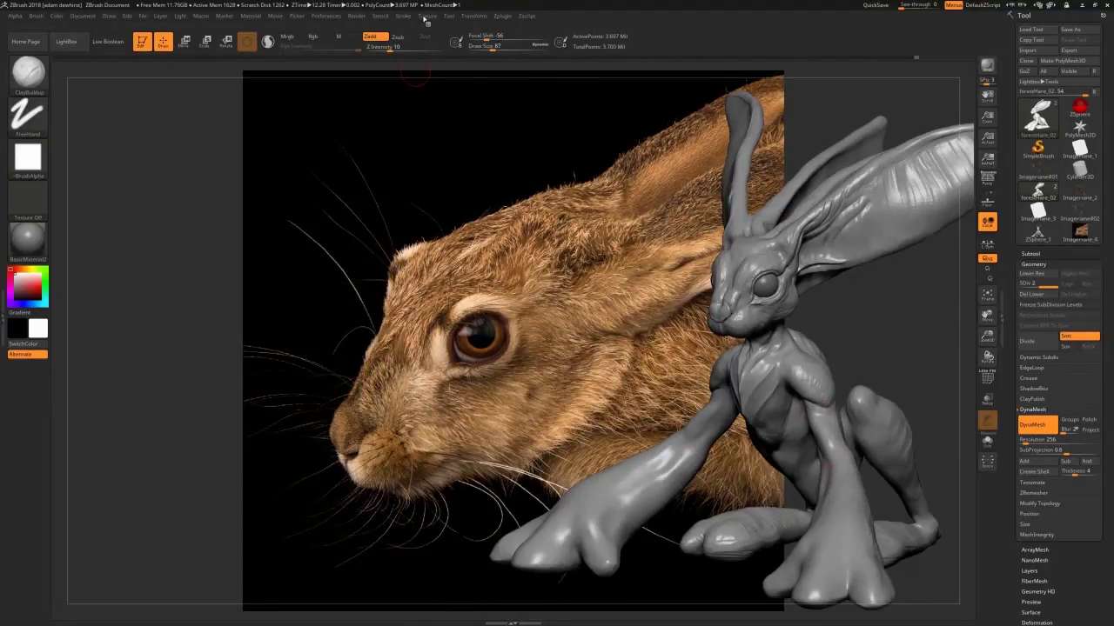
# Load the photo of the full-body jackrabbit with upright ears as the background image plane.
pyautogui.click(427, 16)
pyautogui.click(472, 396)
pyautogui.click(171, 23)
pyautogui.doubleClick(246, 70)
pyautogui.click(470, 286)
pyautogui.click(457, 307)
pyautogui.scroll(-1, 452, 215)
pyautogui.click(150, 239)
pyautogui.click(448, 298)
# Pull in the side of the jaw and reshape the base of the neck with the Move brush.
pyautogui.moveTo(870, 318); pyautogui.dragTo(795, 320)
pyautogui.press('b')
pyautogui.press('m')
pyautogui.press('v')
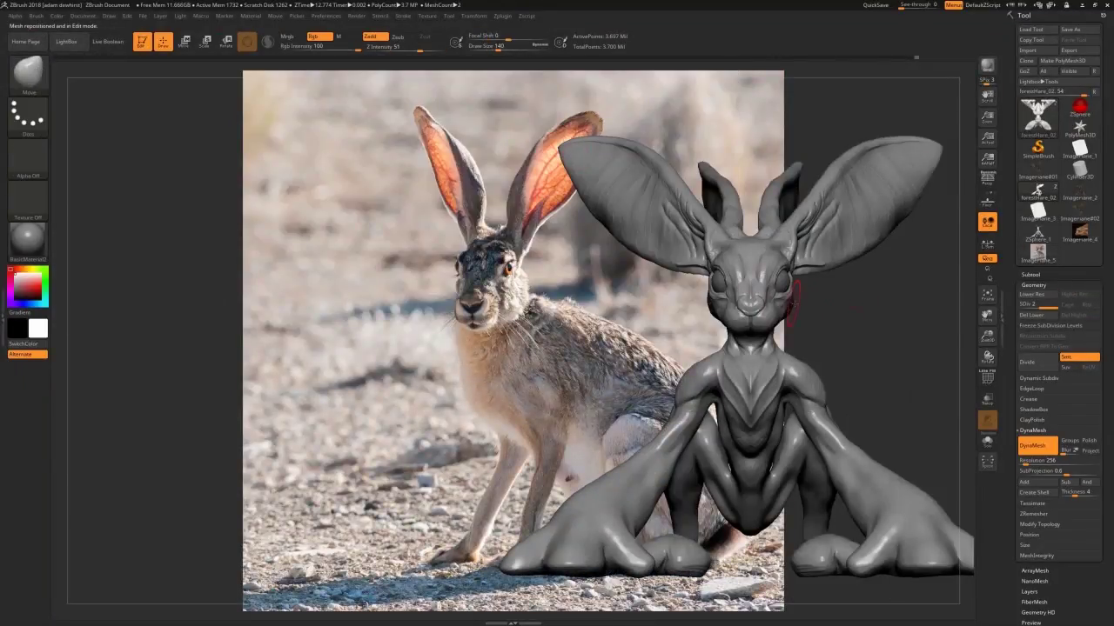
pyautogui.press('s')
pyautogui.moveTo(790, 317); pyautogui.dragTo(785, 319)
pyautogui.moveTo(861, 348); pyautogui.dragTo(795, 327)
pyautogui.moveTo(764, 348); pyautogui.dragTo(757, 339)
pyautogui.moveTo(818, 251)
pyautogui.mouseDown()
pyautogui.moveTo(787, 251)
pyautogui.moveTo(825, 247)
pyautogui.moveTo(805, 252)
pyautogui.mouseUp()
pyautogui.moveTo(773, 360); pyautogui.dragTo(767, 355)
pyautogui.moveTo(836, 261); pyautogui.dragTo(809, 256)
# Adjust the top of the shoulder beside the neck with a resized Move brush.
pyautogui.press('s')
pyautogui.moveTo(747, 368); pyautogui.dragTo(793, 355)
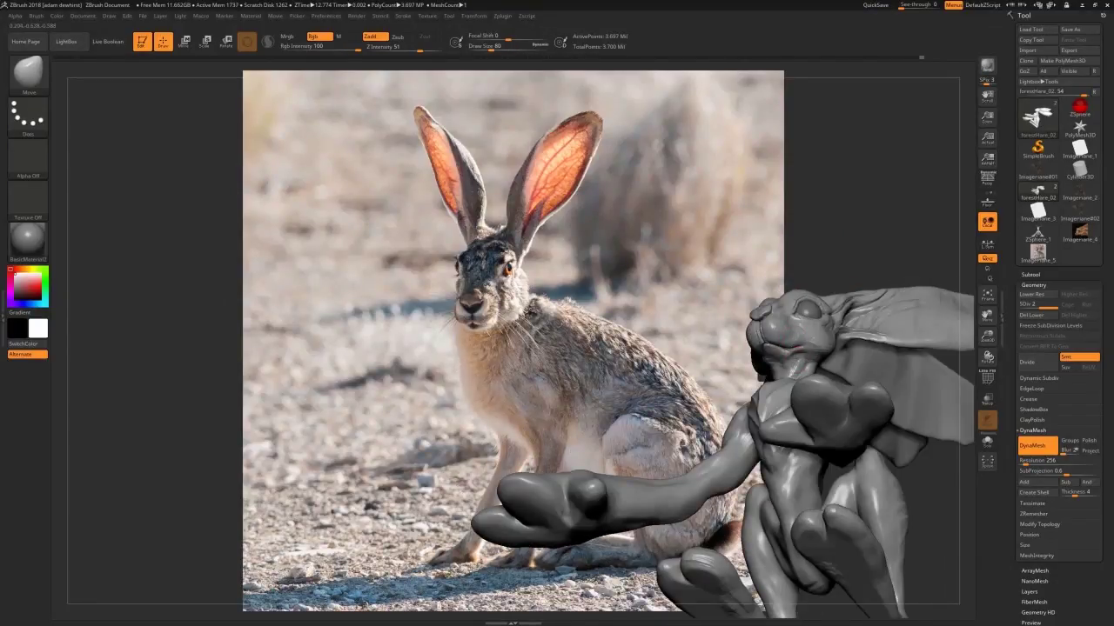
pyautogui.moveTo(837, 244)
pyautogui.mouseDown()
pyautogui.moveTo(818, 259)
pyautogui.moveTo(848, 234)
pyautogui.moveTo(851, 274)
pyautogui.mouseUp()
pyautogui.press('s')
pyautogui.press('s')
pyautogui.moveTo(825, 314); pyautogui.dragTo(828, 314)
pyautogui.moveTo(854, 271)
pyautogui.keyDown('shift'); pyautogui.mouseDown()
pyautogui.moveTo(881, 261)
pyautogui.moveTo(908, 209)
pyautogui.mouseUp(); pyautogui.keyUp('shift')
# Add volume to the neck and shoulder area with the ClayBuildup and Inflat brushes.
pyautogui.press('b')
pyautogui.press('c')
pyautogui.press('b')
pyautogui.moveTo(896, 348)
pyautogui.mouseDown()
pyautogui.moveTo(865, 335)
pyautogui.moveTo(862, 306)
pyautogui.moveTo(840, 339)
pyautogui.moveTo(886, 300)
pyautogui.moveTo(870, 343)
pyautogui.moveTo(936, 327)
pyautogui.moveTo(887, 327)
pyautogui.mouseUp()
pyautogui.press('b')
pyautogui.press('i')
pyautogui.press('n')
# Push the shoulder and upper chest inward with the Move brush.
pyautogui.press('b')
pyautogui.press('ctrl')
pyautogui.press('b')
pyautogui.press('m')
pyautogui.press('v')
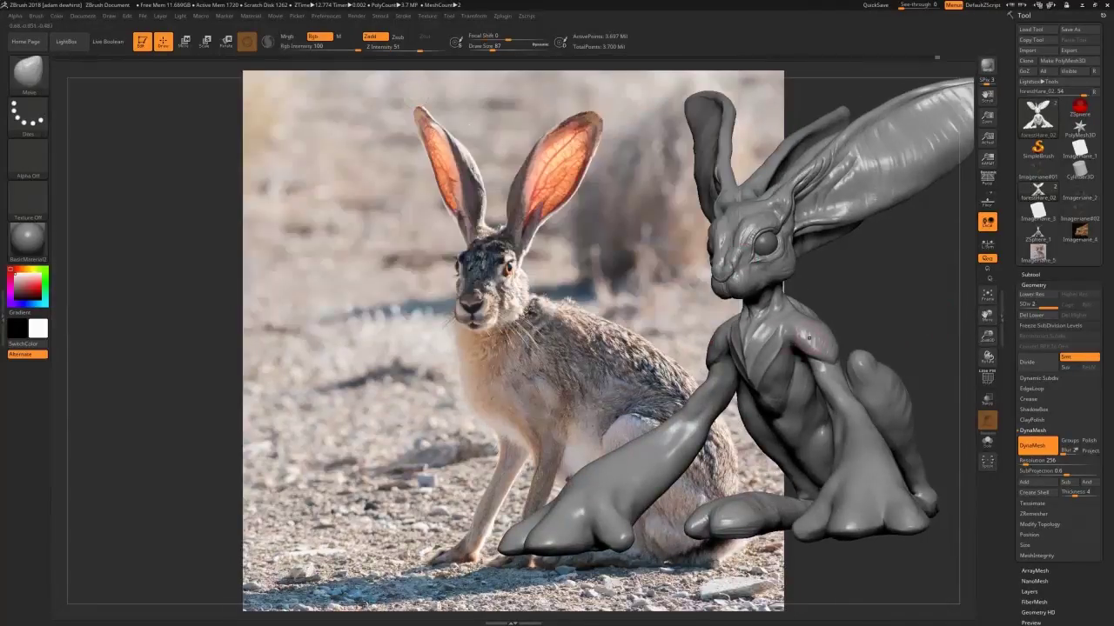
pyautogui.moveTo(809, 332); pyautogui.dragTo(774, 322, button='right')
pyautogui.moveTo(771, 338); pyautogui.dragTo(752, 319)
# Reshape the upper arm just below the shoulder with a resized Move brush.
pyautogui.press('s')
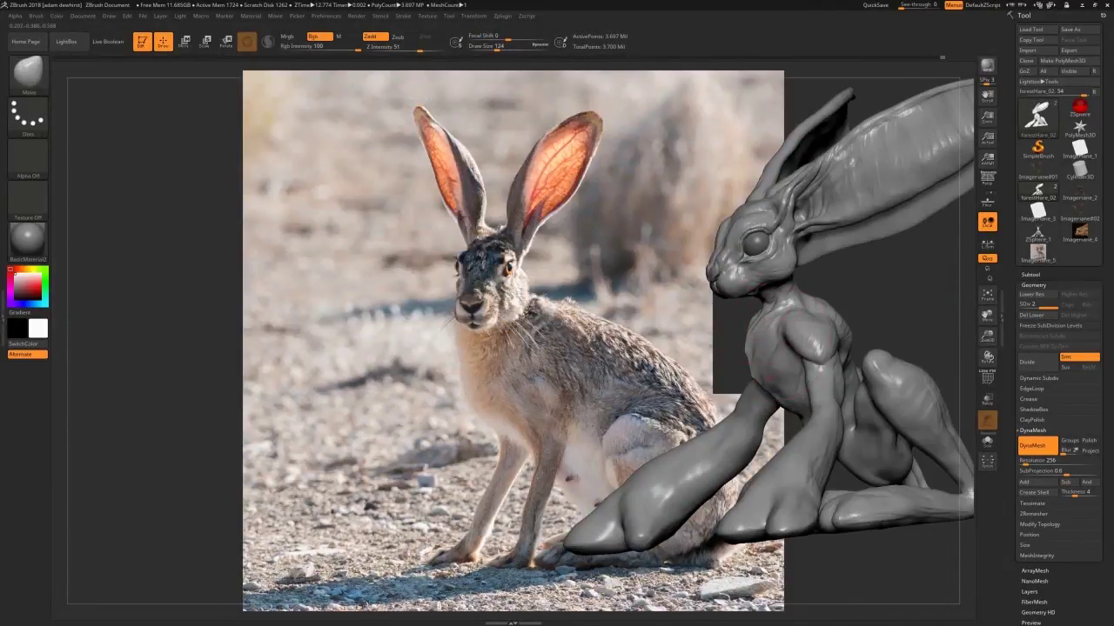
pyautogui.press('[')
pyautogui.press('[')
pyautogui.press('[')
pyautogui.press('[')
pyautogui.press('[')
pyautogui.press('[')
pyautogui.moveTo(810, 355); pyautogui.dragTo(772, 359, button='right')
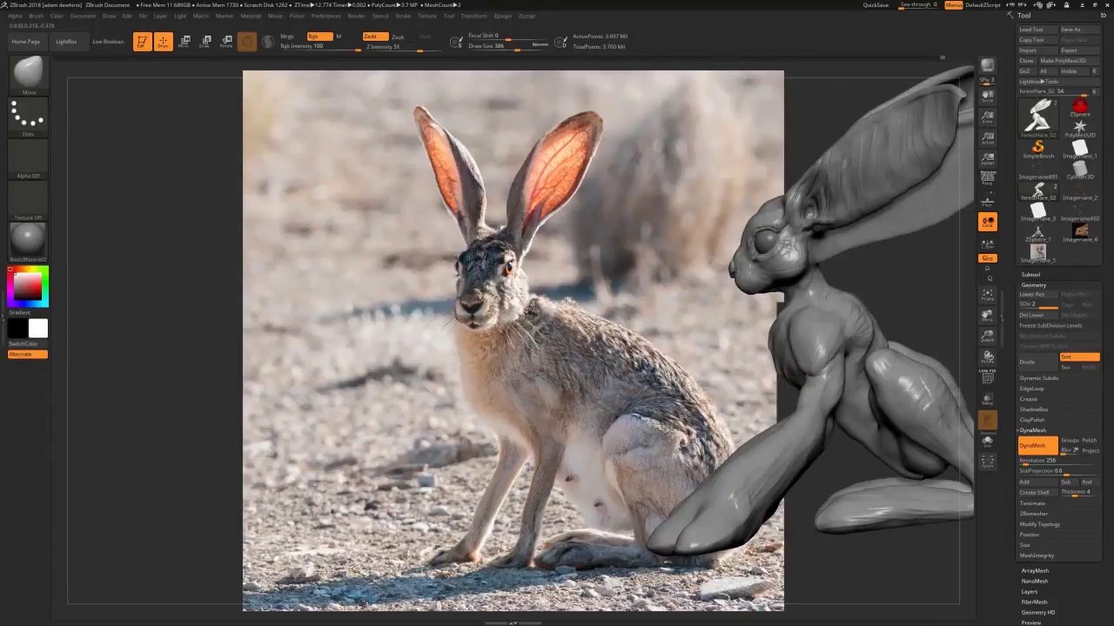
pyautogui.moveTo(831, 366); pyautogui.dragTo(827, 357)
# Reshape the forearm and adjust the hand's position with a large Move brush.
pyautogui.moveTo(902, 298); pyautogui.dragTo(934, 300, button='right')
pyautogui.moveTo(777, 436); pyautogui.dragTo(731, 451, button='right')
pyautogui.press('s')
pyautogui.moveTo(722, 455); pyautogui.dragTo(740, 455)
pyautogui.moveTo(774, 511); pyautogui.dragTo(769, 497)
pyautogui.press('s')
pyautogui.moveTo(682, 485)
pyautogui.mouseDown()
pyautogui.moveTo(704, 486)
pyautogui.moveTo(702, 498)
pyautogui.mouseUp()
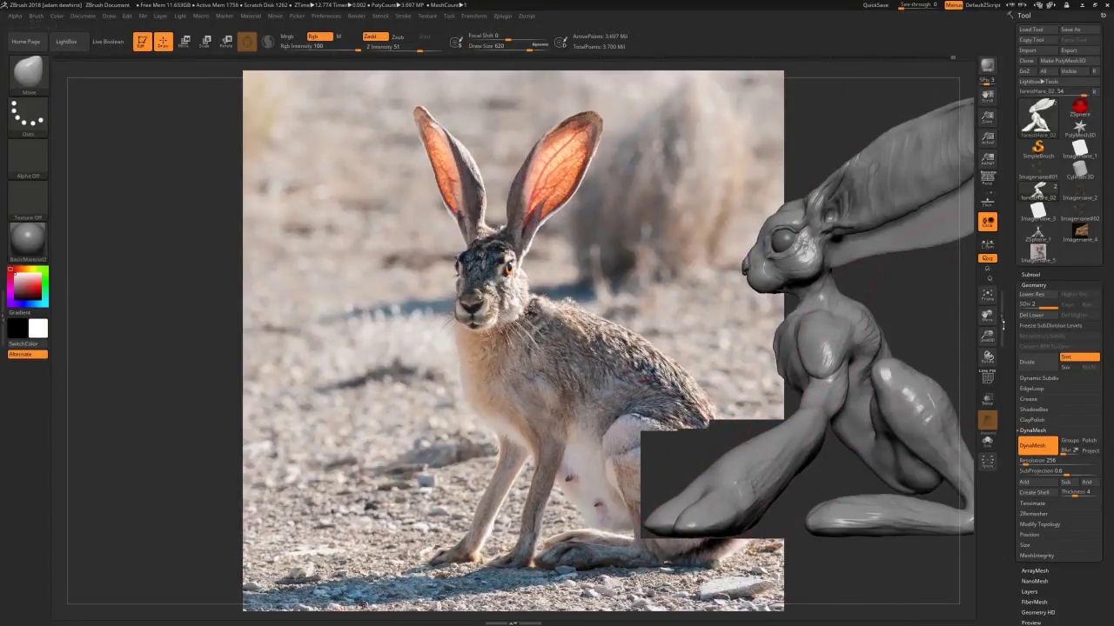
# Lift the underside of the haunch and lower hind leg with the Move brush.
pyautogui.keyDown('alt'); pyautogui.moveTo(887, 346); pyautogui.dragTo(807, 340, button='right'); pyautogui.keyUp('alt')
pyautogui.press('s')
pyautogui.moveTo(848, 462)
pyautogui.mouseDown()
pyautogui.moveTo(820, 462)
pyautogui.moveTo(840, 446)
pyautogui.mouseUp()
pyautogui.keyDown('alt'); pyautogui.moveTo(950, 326); pyautogui.dragTo(918, 303, button='right'); pyautogui.keyUp('alt')
pyautogui.moveTo(918, 304); pyautogui.dragTo(977, 304, button='right')
pyautogui.press('s')
pyautogui.moveTo(827, 466)
pyautogui.mouseDown()
pyautogui.moveTo(816, 465)
pyautogui.moveTo(820, 452)
pyautogui.mouseUp()
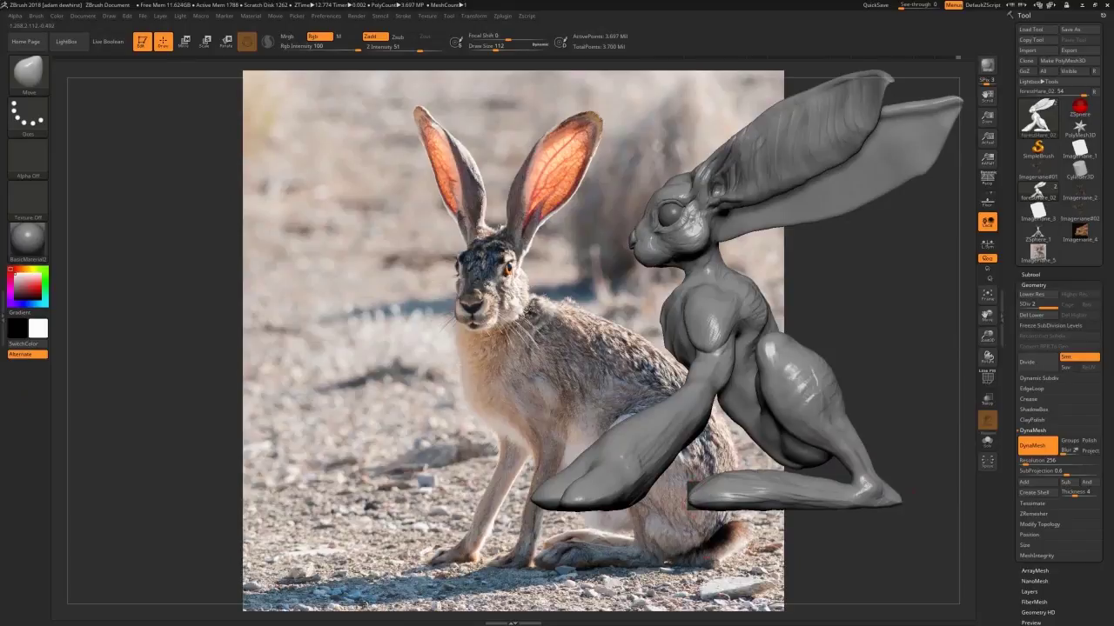
# Reshape the hand at the end of the long forearm with an enlarged Move brush.
pyautogui.press(']')
pyautogui.press(']')
pyautogui.press(']')
pyautogui.press(']')
pyautogui.press(']')
pyautogui.press(']')
pyautogui.press(']')
pyautogui.press(']')
pyautogui.moveTo(639, 490); pyautogui.dragTo(660, 479)
pyautogui.press(']')
pyautogui.press(']')
pyautogui.press(']')
pyautogui.press(']')
pyautogui.press(']')
pyautogui.press(']')
pyautogui.press(']')
pyautogui.press(']')
# Build up the undersides of the palms beneath the fingers with an enlarged ClayBuildup brush.
pyautogui.moveTo(756, 411)
pyautogui.mouseDown(button='right')
pyautogui.moveTo(848, 408)
pyautogui.moveTo(815, 427)
pyautogui.moveTo(823, 265)
pyautogui.mouseUp(button='right')
pyautogui.press('b')
pyautogui.press('d')
pyautogui.press('s')
pyautogui.press('b')
pyautogui.press('c')
pyautogui.press('b')
pyautogui.keyDown('alt'); pyautogui.moveTo(870, 409); pyautogui.dragTo(922, 300, button='right'); pyautogui.keyUp('alt')
pyautogui.press(']')
pyautogui.press(']')
pyautogui.press(']')
pyautogui.press(']')
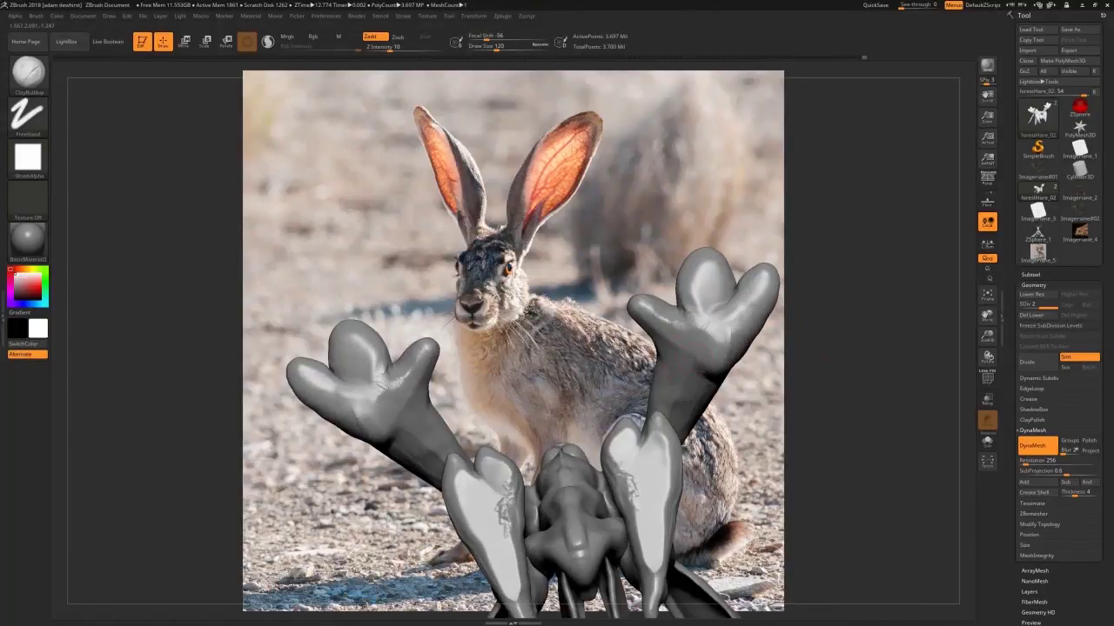
pyautogui.moveTo(707, 378)
pyautogui.mouseDown()
pyautogui.moveTo(683, 342)
pyautogui.moveTo(724, 376)
pyautogui.moveTo(713, 324)
pyautogui.mouseUp()
# Carve the creases between the palm and the finger bases with the DamStandard brush.
pyautogui.press('b')
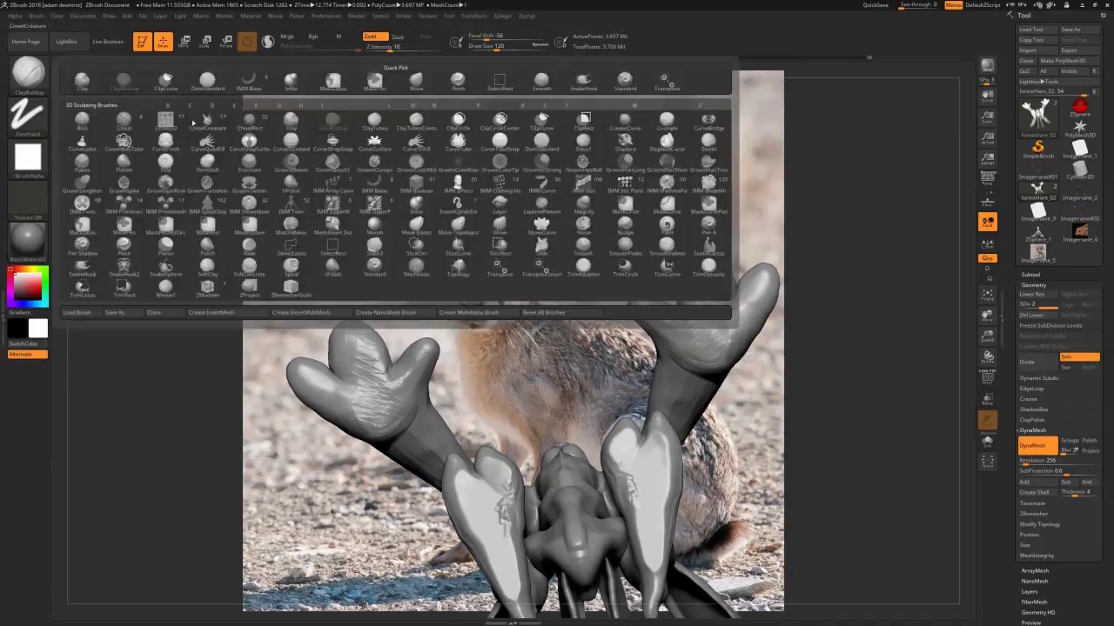
pyautogui.press('d')
pyautogui.press('s')
pyautogui.press('s')
pyautogui.moveTo(609, 287); pyautogui.dragTo(610, 261)
pyautogui.moveTo(693, 313); pyautogui.dragTo(739, 312)
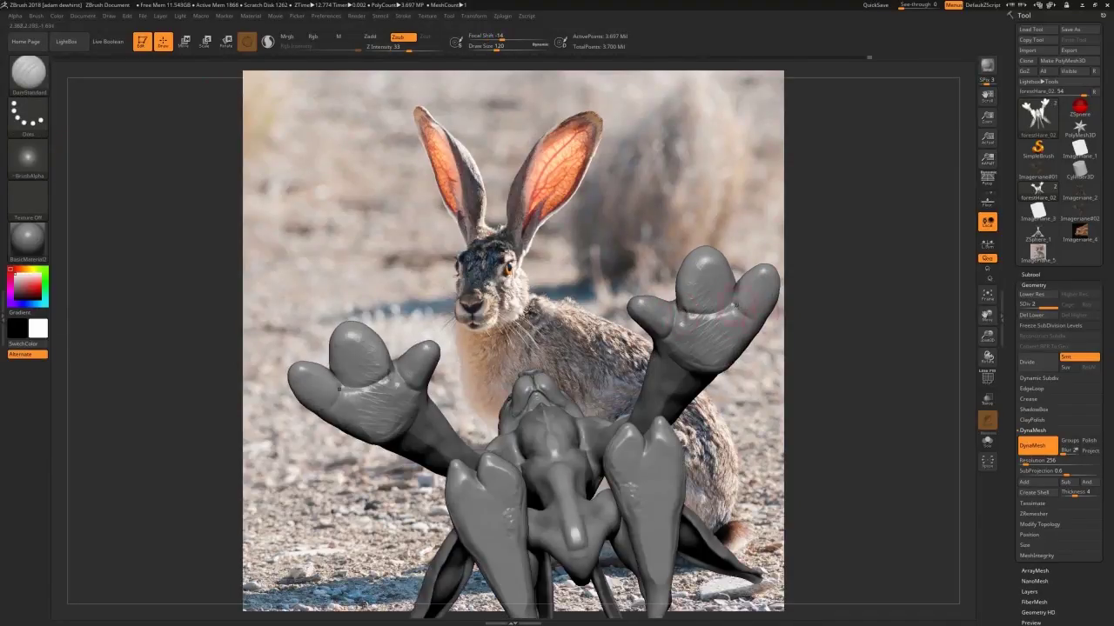
pyautogui.moveTo(609, 296); pyautogui.dragTo(600, 339)
pyautogui.moveTo(661, 308); pyautogui.dragTo(662, 327)
pyautogui.moveTo(609, 322)
pyautogui.mouseDown()
pyautogui.moveTo(644, 287)
pyautogui.moveTo(726, 290)
pyautogui.mouseUp()
pyautogui.moveTo(809, 279); pyautogui.dragTo(847, 274)
pyautogui.moveTo(748, 296); pyautogui.dragTo(766, 316)
# Adjust and even out the palm and finger pads with the Move and hPolish brushes.
pyautogui.press('b')
pyautogui.press('m')
pyautogui.press('v')
pyautogui.moveTo(614, 426)
pyautogui.mouseDown()
pyautogui.moveTo(591, 416)
pyautogui.moveTo(631, 421)
pyautogui.moveTo(613, 470)
pyautogui.mouseUp()
pyautogui.press('[')
pyautogui.press('b')
pyautogui.press('h')
pyautogui.press('p')
# Deepen the separations around the finger pads with the DamStandard brush and compare the hands from the front.
pyautogui.press('b')
pyautogui.press('d')
pyautogui.press('s')
pyautogui.moveTo(566, 356); pyautogui.dragTo(566, 304)
pyautogui.moveTo(600, 442)
pyautogui.mouseDown(button='right')
pyautogui.moveTo(636, 437)
pyautogui.moveTo(628, 447)
pyautogui.moveTo(806, 397)
pyautogui.moveTo(615, 442)
pyautogui.mouseUp(button='right')
pyautogui.moveTo(594, 442); pyautogui.dragTo(591, 462)
pyautogui.moveTo(696, 513); pyautogui.dragTo(701, 508, button='right')
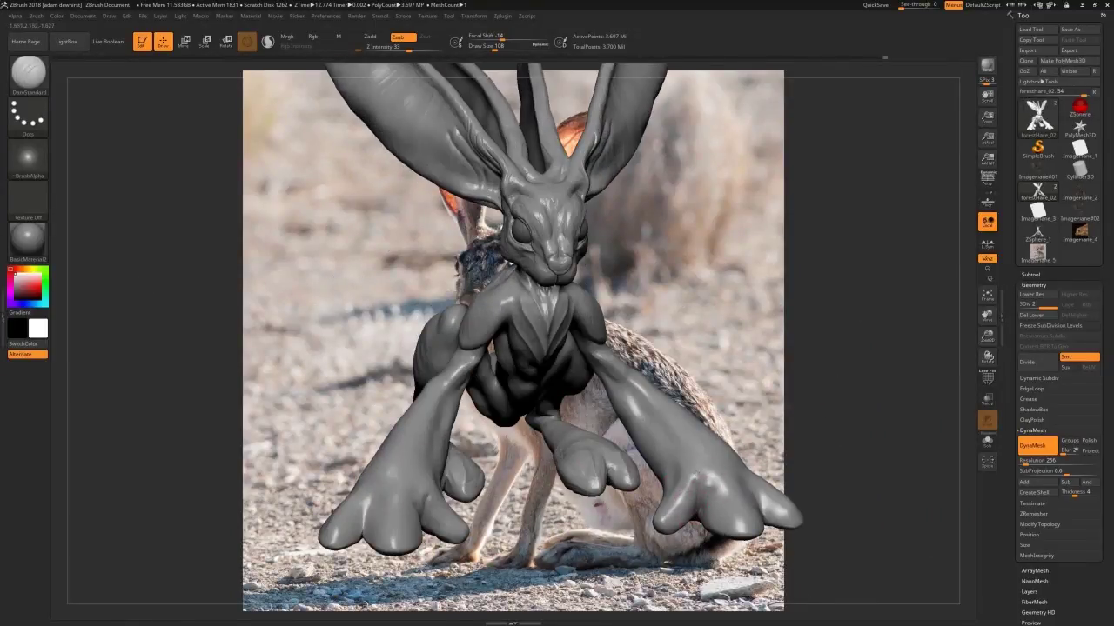
pyautogui.moveTo(874, 424); pyautogui.dragTo(748, 465, button='right')
pyautogui.moveTo(869, 440)
pyautogui.mouseDown(button='right')
pyautogui.moveTo(870, 333)
pyautogui.moveTo(835, 287)
pyautogui.mouseUp(button='right')
# Build up volume on the finger pads and palm with a ClayBuildup brush at draw size 71.
pyautogui.click(29, 73)
pyautogui.click(239, 173)
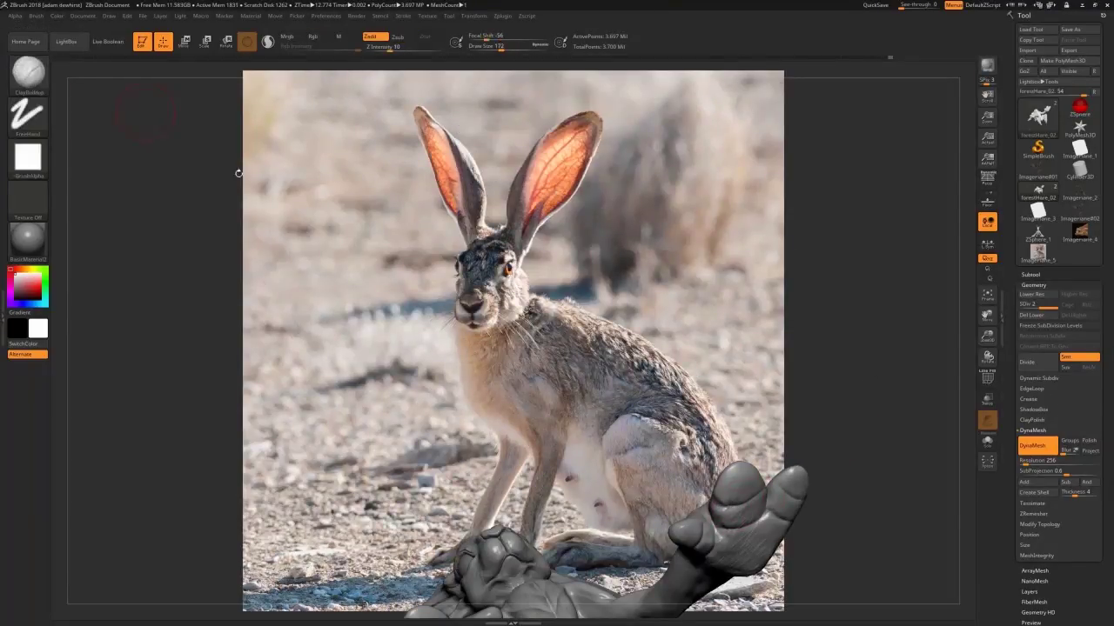
pyautogui.press('s')
pyautogui.moveTo(732, 505); pyautogui.dragTo(721, 505)
pyautogui.moveTo(857, 418); pyautogui.dragTo(835, 501, button='right')
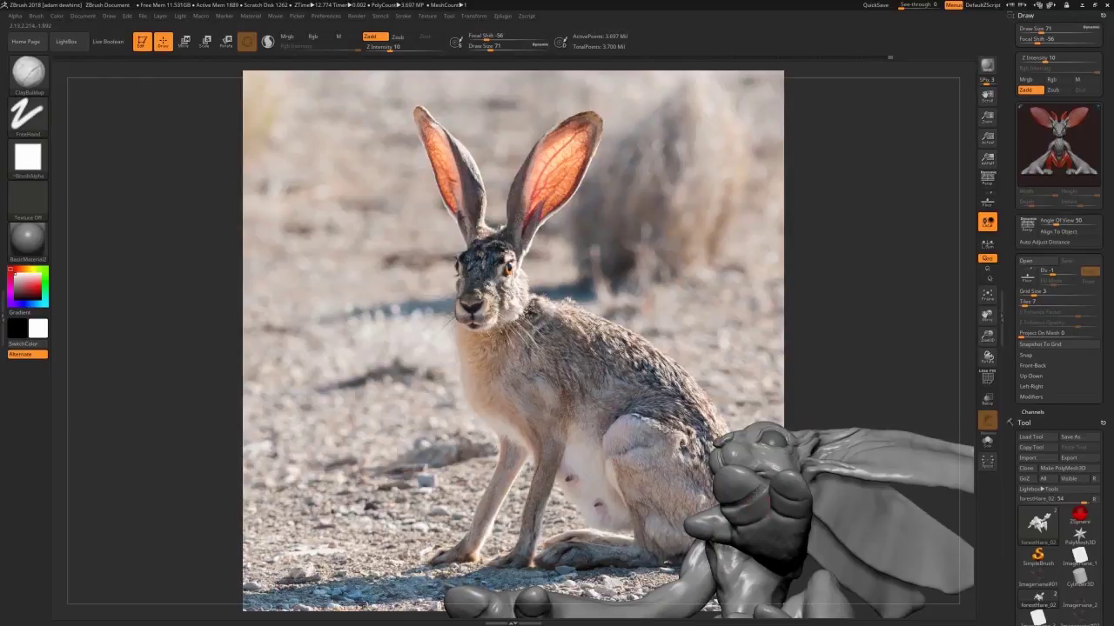
pyautogui.moveTo(856, 365); pyautogui.dragTo(938, 382)
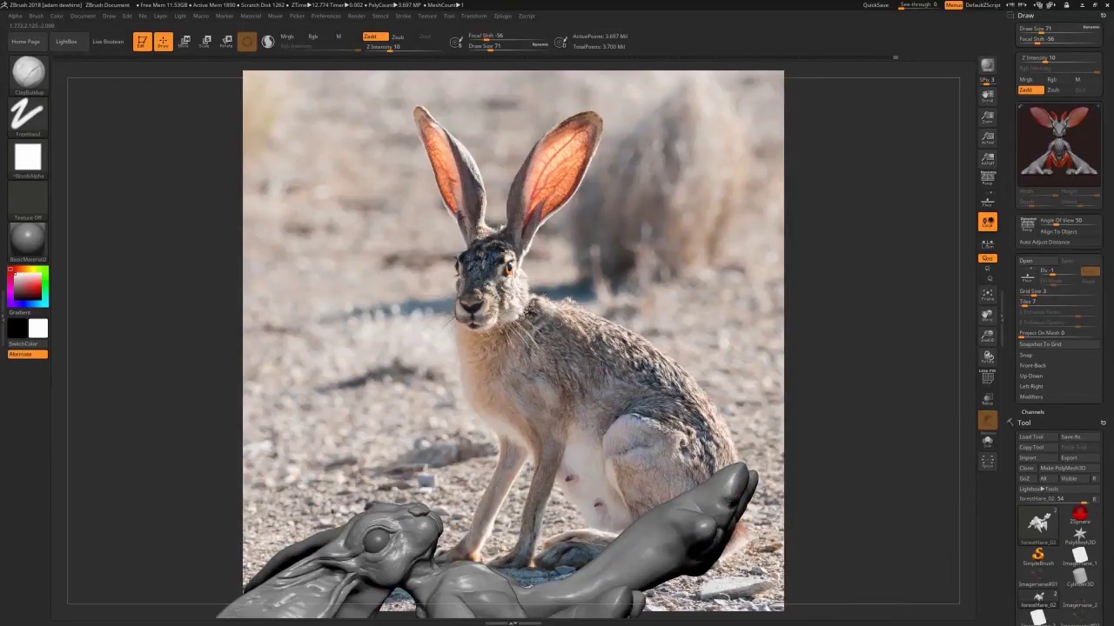
pyautogui.moveTo(857, 488); pyautogui.dragTo(777, 494)
pyautogui.moveTo(842, 422); pyautogui.dragTo(818, 484)
pyautogui.moveTo(813, 329); pyautogui.dragTo(827, 279)
pyautogui.moveTo(851, 394); pyautogui.dragTo(912, 392)
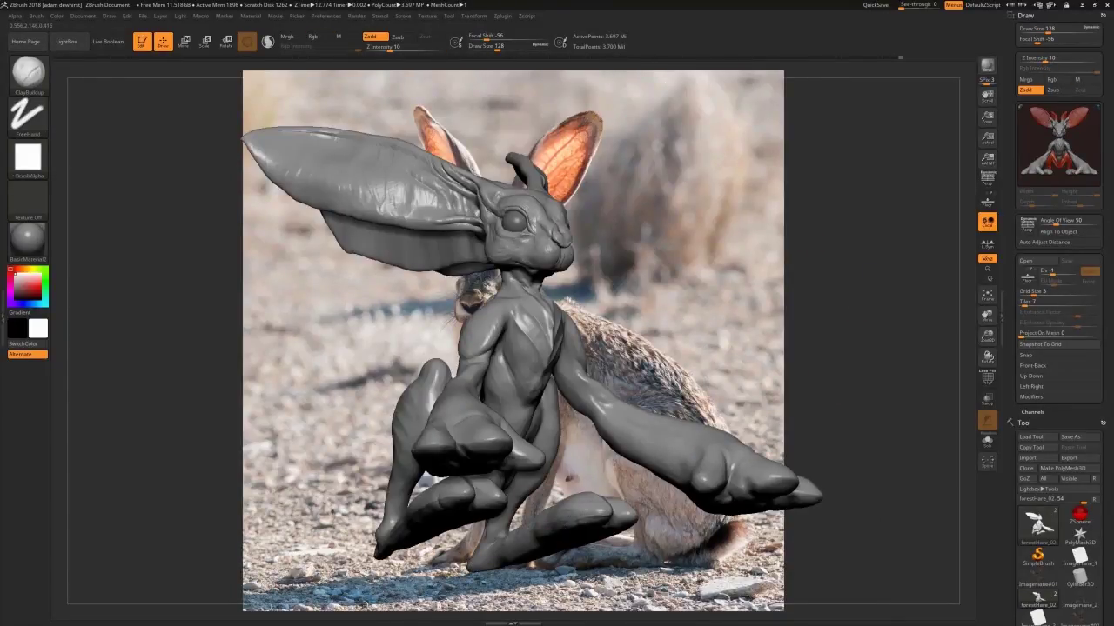
# Adjust the outline of the arm around the elbow from the front with the Move brush.
pyautogui.press('s')
pyautogui.moveTo(545, 538); pyautogui.dragTo(539, 538)
pyautogui.keyDown('shift'); pyautogui.moveTo(383, 294); pyautogui.dragTo(322, 297); pyautogui.keyUp('shift')
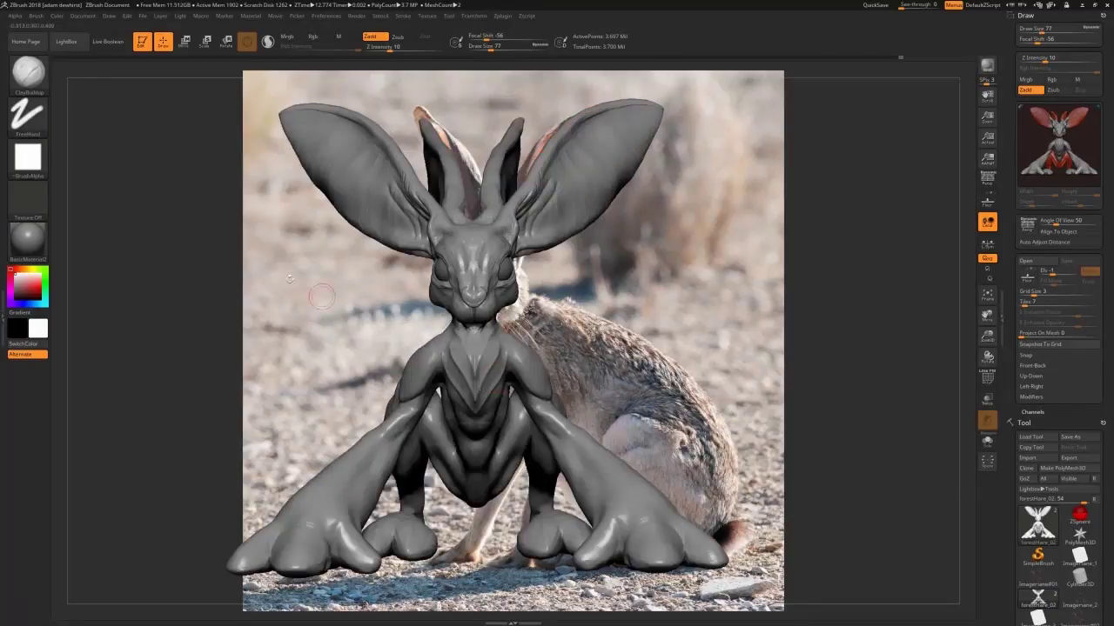
pyautogui.press('b')
pyautogui.press('m')
pyautogui.press('v')
pyautogui.moveTo(70, 103); pyautogui.dragTo(83, 152)
pyautogui.moveTo(410, 415); pyautogui.dragTo(407, 433)
# Define the haunch and hind leg muscles from behind with the DamStandard and ClayBuildup brushes.
pyautogui.press('s')
pyautogui.moveTo(809, 376)
pyautogui.mouseDown()
pyautogui.moveTo(601, 383)
pyautogui.moveTo(557, 409)
pyautogui.mouseUp()
pyautogui.press('b')
pyautogui.press('d')
pyautogui.press('s')
pyautogui.press('s')
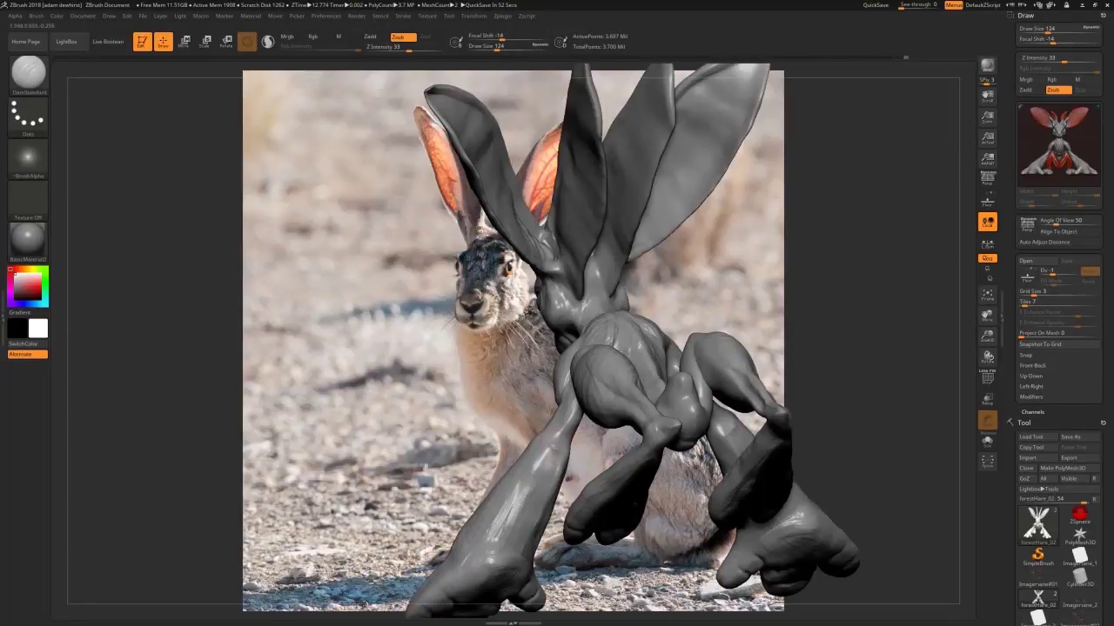
pyautogui.moveTo(73, 110); pyautogui.dragTo(42, 87)
pyautogui.press('b')
pyautogui.press('c')
pyautogui.press('b')
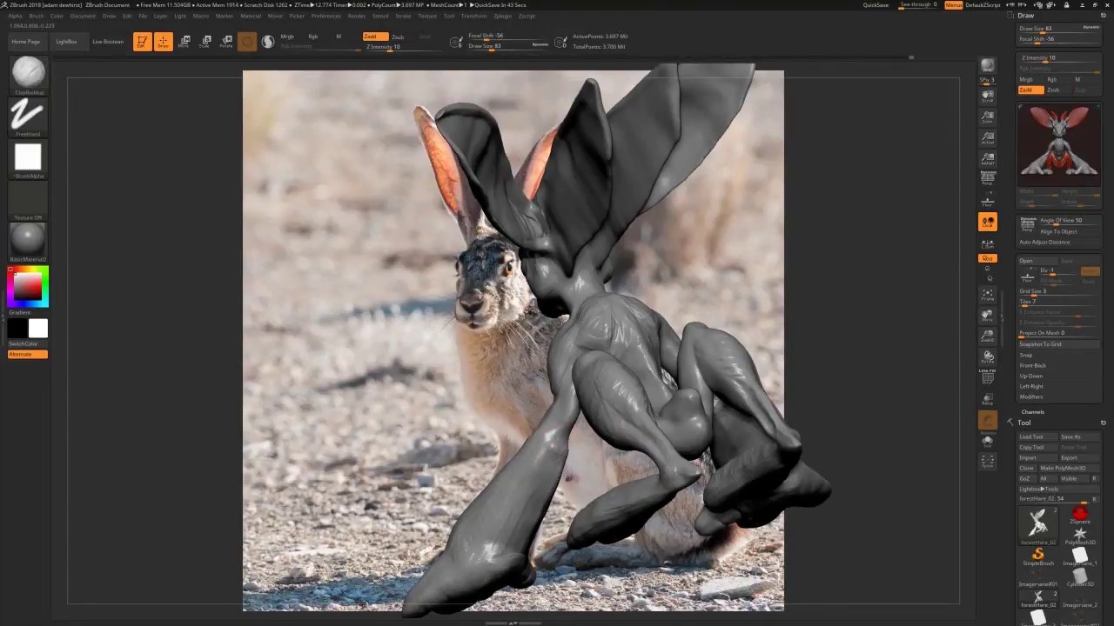
pyautogui.moveTo(514, 435); pyautogui.dragTo(696, 391)
# Reshape the short tail at the rump with the SnakeHook brush.
pyautogui.press('b')
pyautogui.press('s')
pyautogui.press('h')
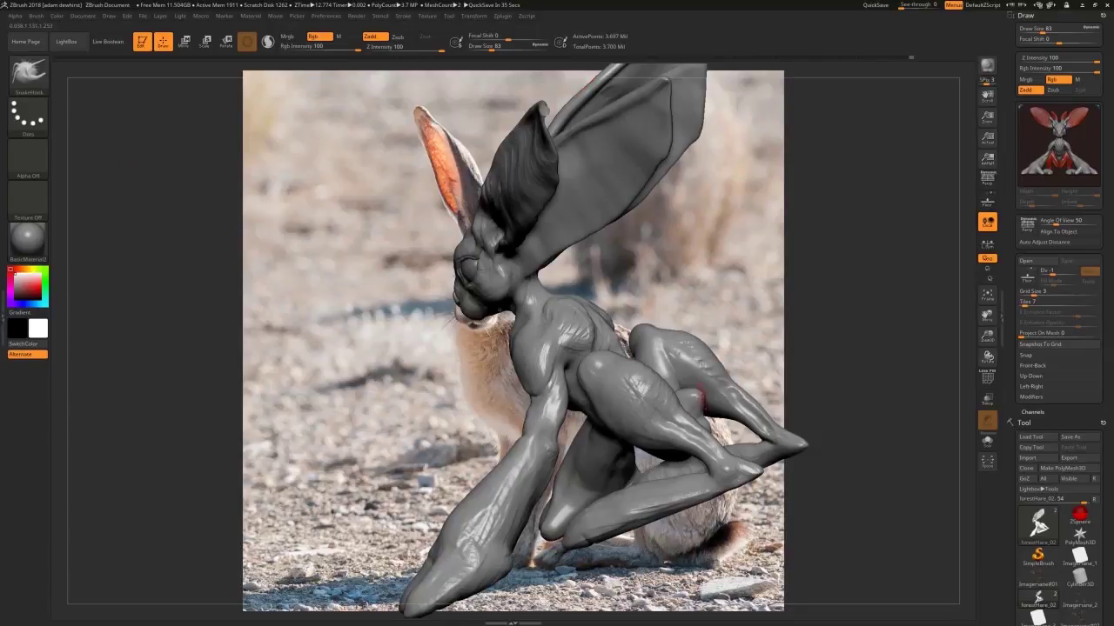
pyautogui.moveTo(835, 382); pyautogui.dragTo(699, 401)
# Build up the nape, shoulder blades and upper back with an enlarged ClayBuildup brush.
pyautogui.press('b')
pyautogui.press('d')
pyautogui.press('s')
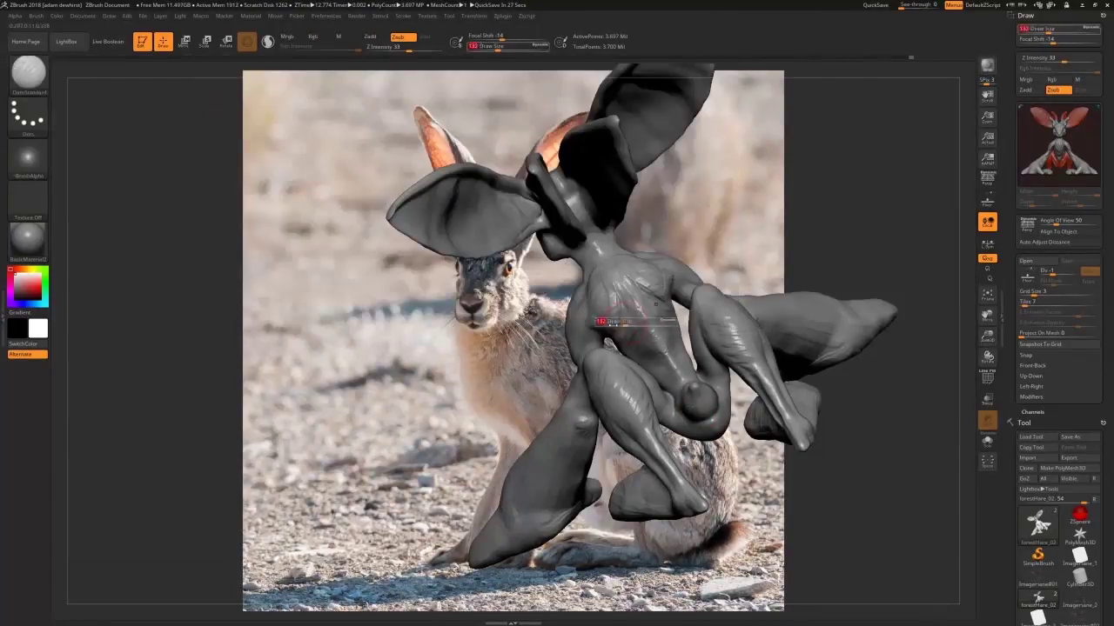
pyautogui.press('b')
pyautogui.press('c')
pyautogui.press('b')
pyautogui.moveTo(599, 245); pyautogui.dragTo(600, 256)
pyautogui.moveTo(783, 505); pyautogui.dragTo(905, 474)
pyautogui.moveTo(572, 272); pyautogui.dragTo(566, 293)
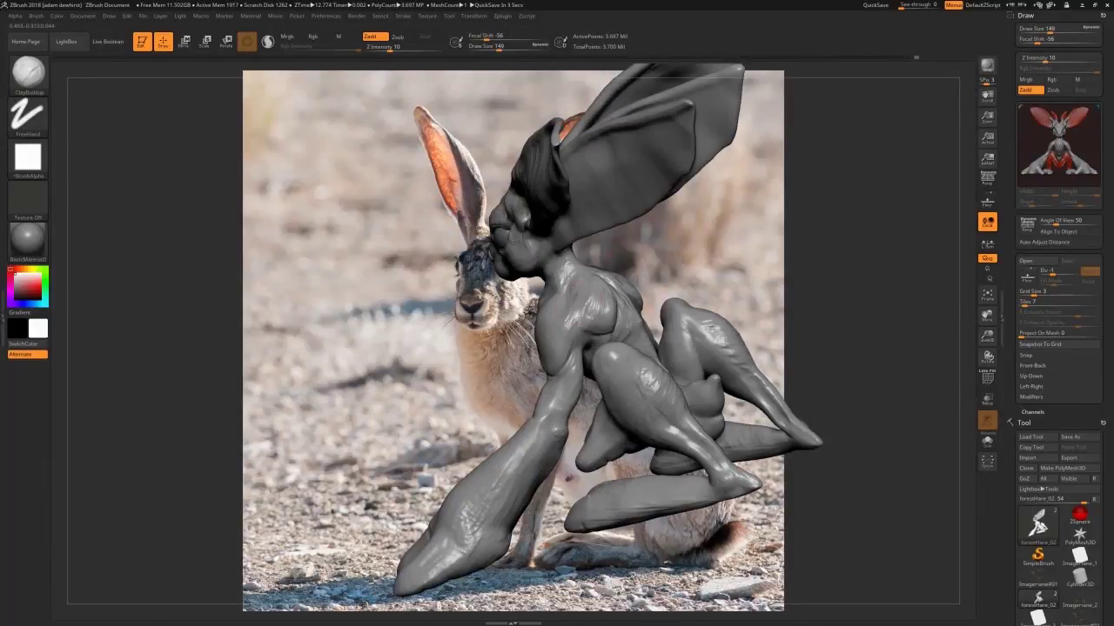
# Nudge the lower edge of the large ear near its tip with the Move brush.
pyautogui.press('[')
pyautogui.moveTo(733, 221); pyautogui.dragTo(948, 222)
pyautogui.press('[')
pyautogui.press('[')
pyautogui.press('[')
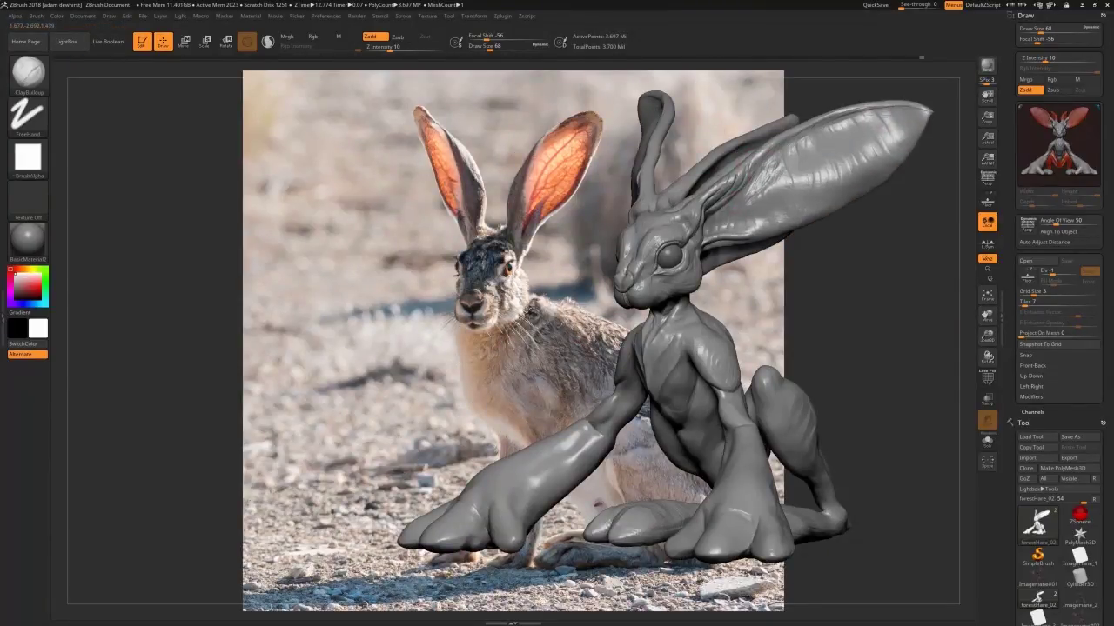
pyautogui.press('b')
pyautogui.press('m')
pyautogui.press('v')
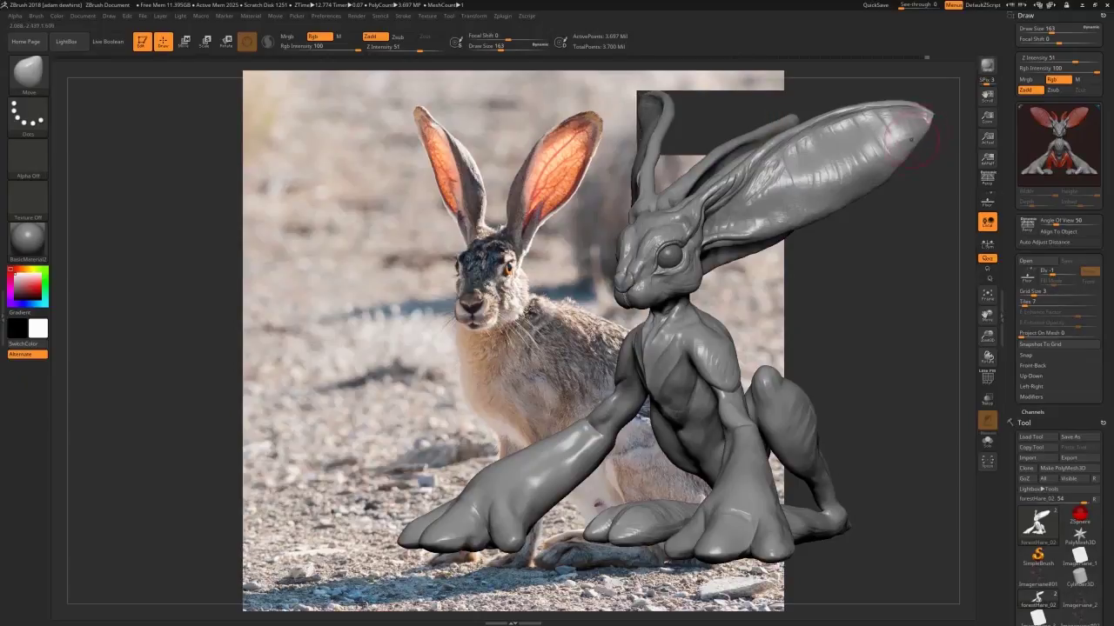
pyautogui.moveTo(899, 170); pyautogui.dragTo(902, 174)
# Build up the ear base, cheek and jaw forms with a small ClayBuildup brush.
pyautogui.press('b')
pyautogui.press('c')
pyautogui.press('b')
pyautogui.press('s')
pyautogui.click(750, 233)
pyautogui.moveTo(814, 247); pyautogui.dragTo(714, 251)
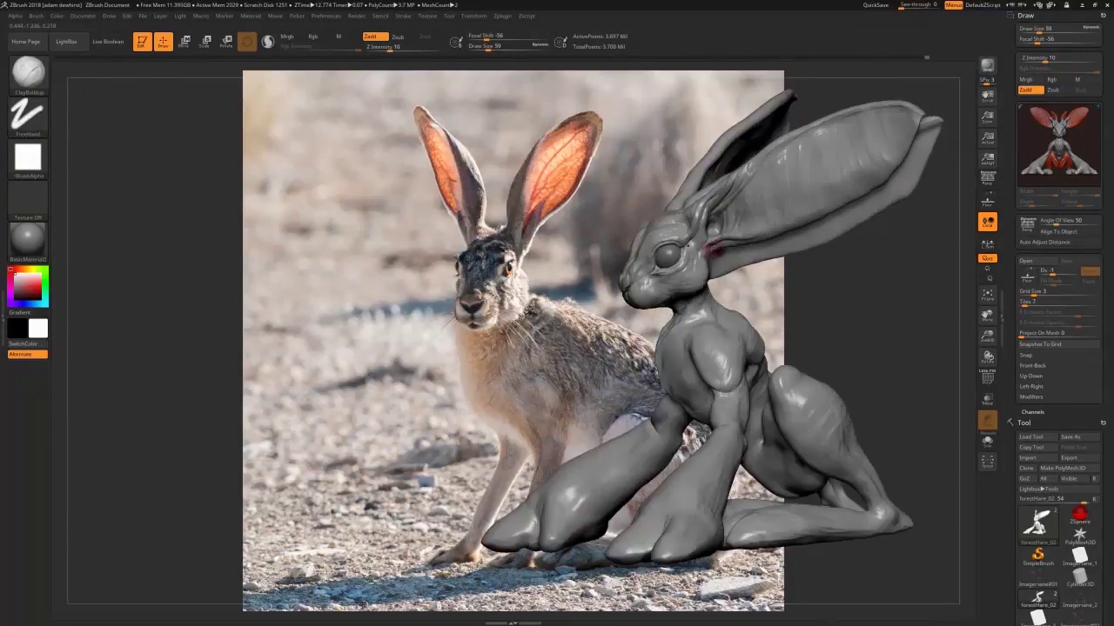
pyautogui.moveTo(856, 293); pyautogui.dragTo(938, 296)
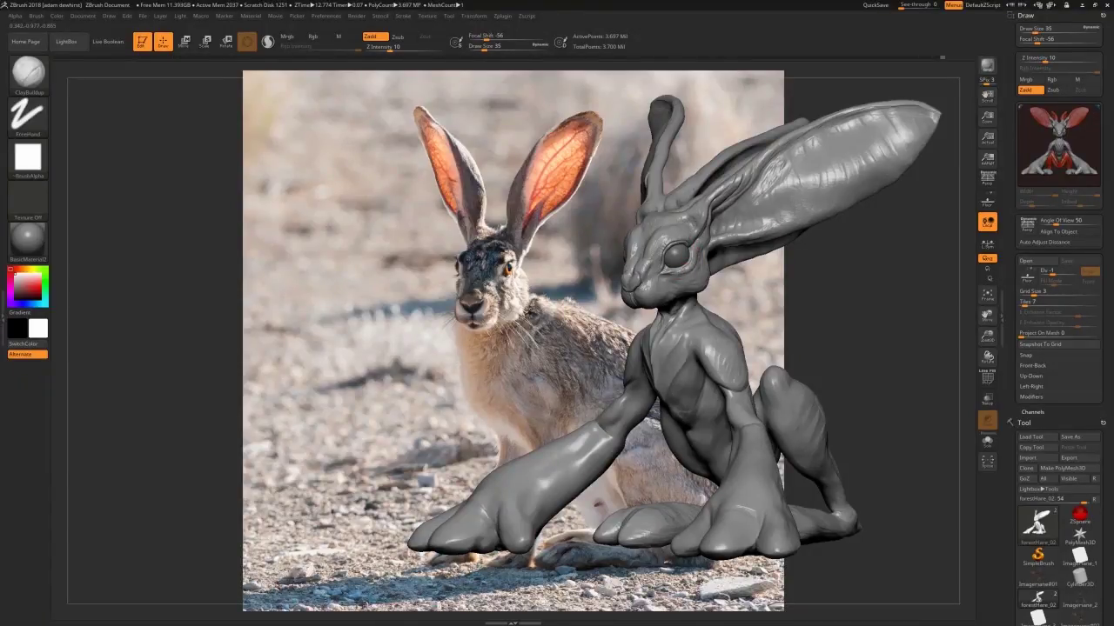
pyautogui.moveTo(896, 418); pyautogui.dragTo(892, 348)
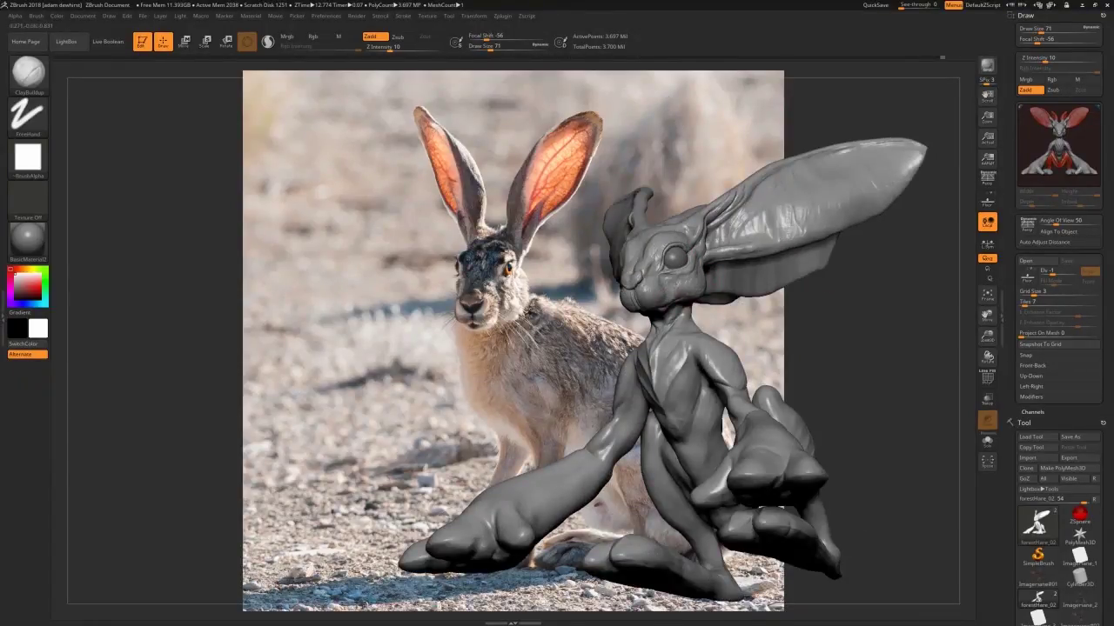
pyautogui.moveTo(896, 418); pyautogui.dragTo(894, 348)
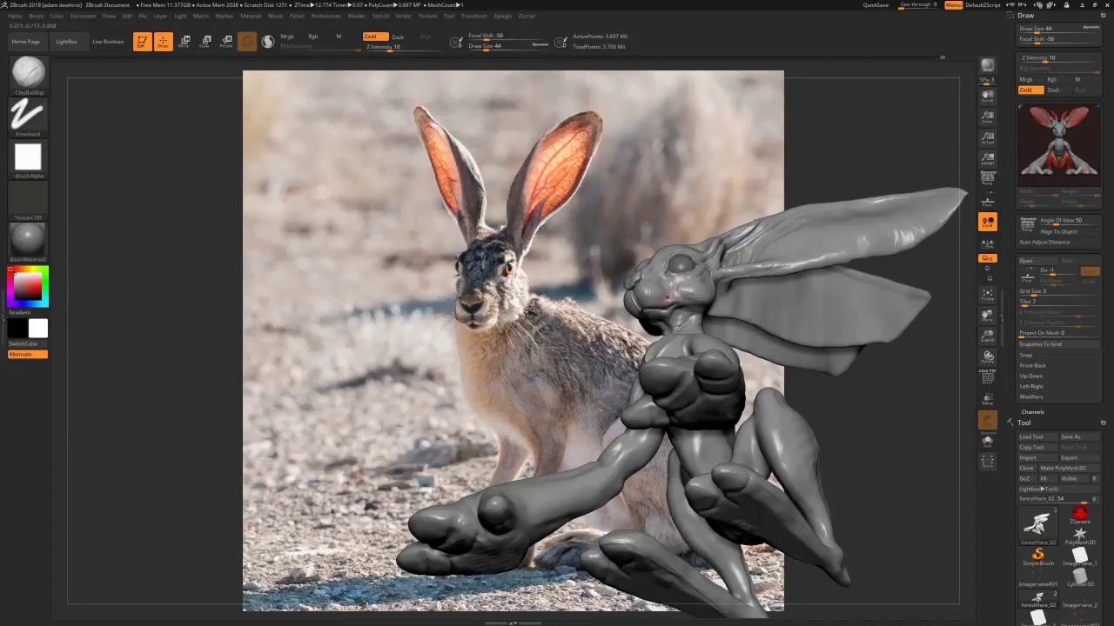
pyautogui.moveTo(791, 187)
pyautogui.mouseDown()
pyautogui.moveTo(820, 311)
pyautogui.moveTo(796, 326)
pyautogui.mouseUp()
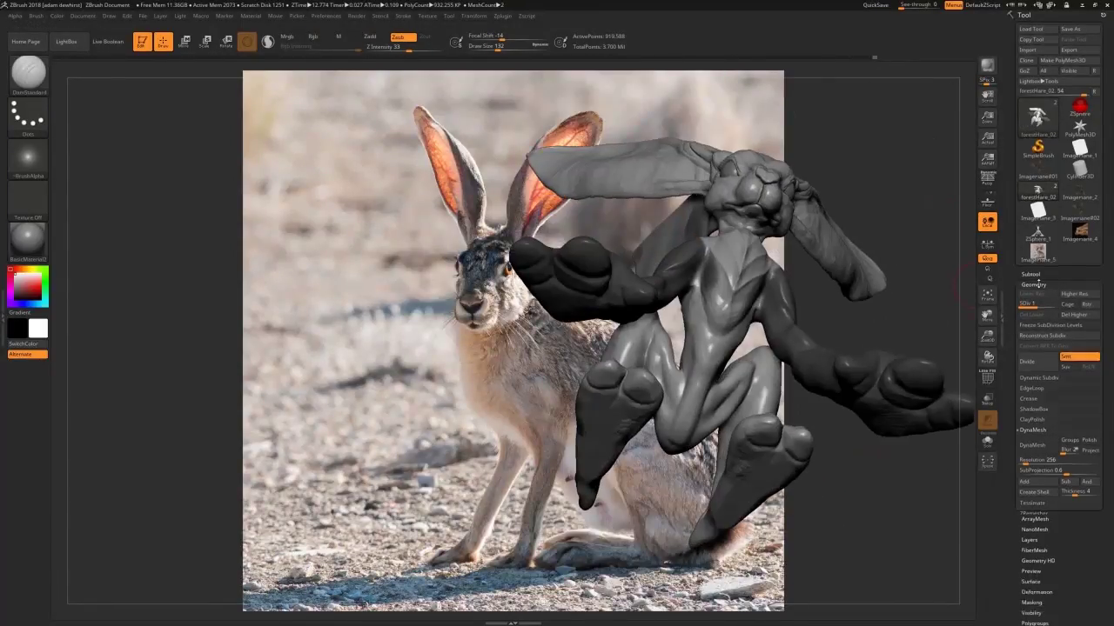
# Hide the arms and clear the mask from the rest of the body.
pyautogui.click(1034, 284)
pyautogui.click(1034, 399)
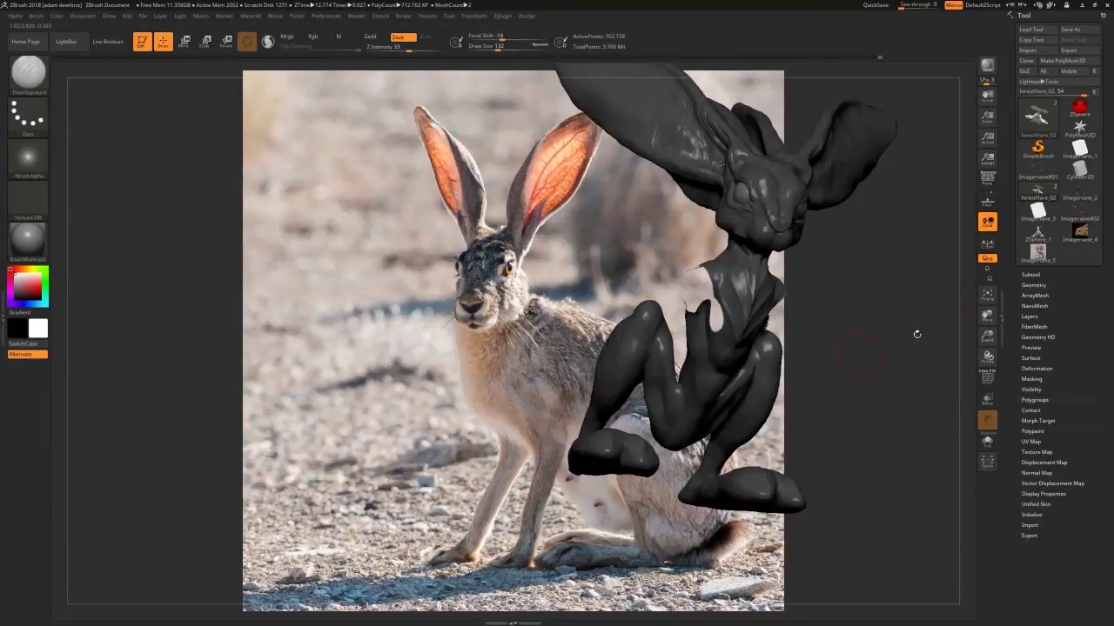
pyautogui.click(1031, 378)
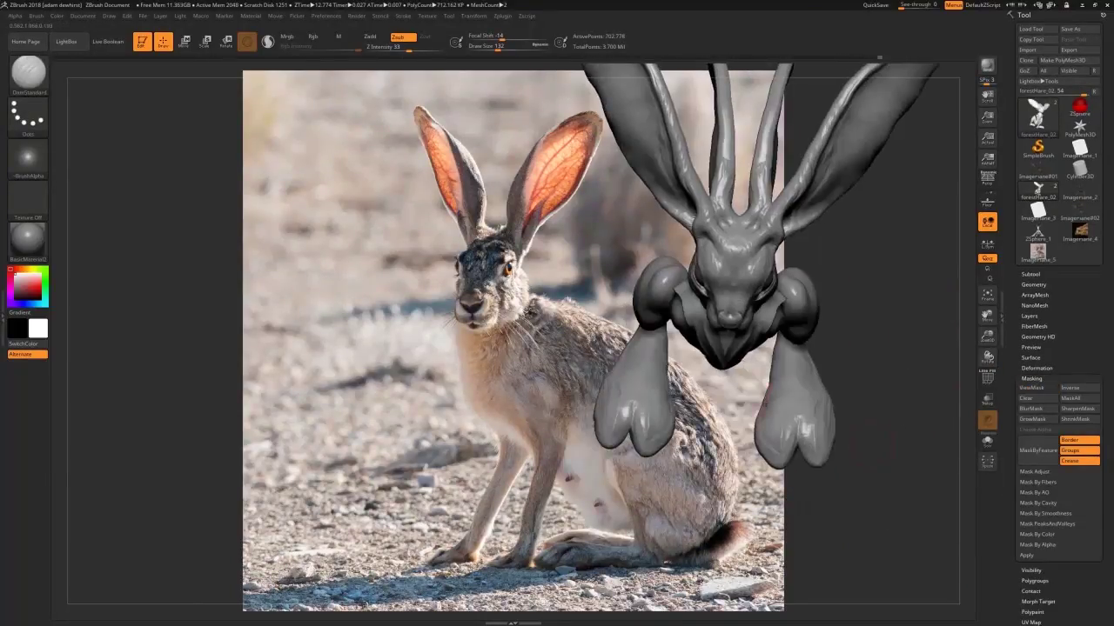
# Reshape the hind toes with the Move brush while the rest of the body is masked, and clear the mask.
pyautogui.press('b')
pyautogui.press('m')
pyautogui.press('v')
pyautogui.press('s')
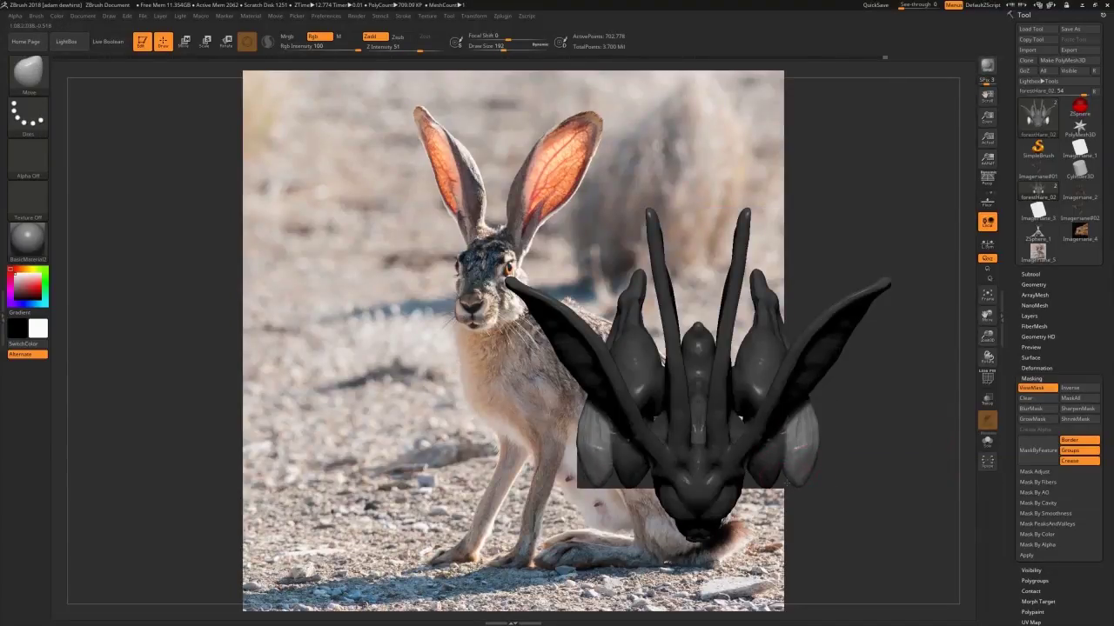
pyautogui.moveTo(787, 483); pyautogui.dragTo(796, 494)
pyautogui.click(1071, 388)
pyautogui.press('s')
pyautogui.click(1050, 398)
# Sharpen the split between the toes of the hind feet with the Pinch and DamStandard brushes.
pyautogui.click(30, 75)
pyautogui.click(228, 252)
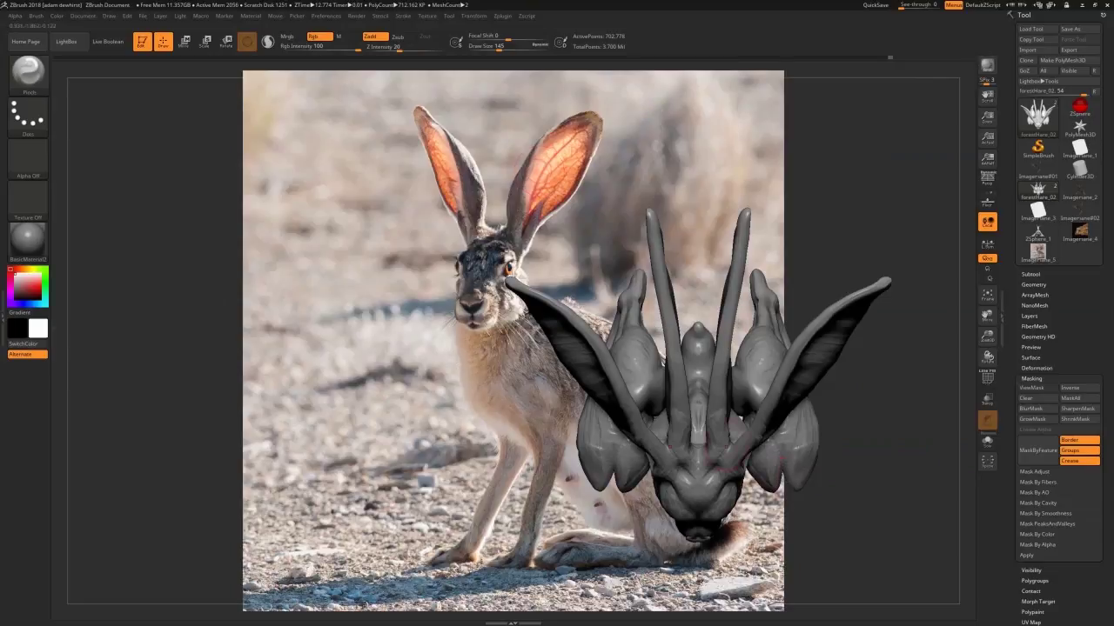
pyautogui.press('s')
pyautogui.moveTo(823, 522)
pyautogui.mouseDown()
pyautogui.moveTo(881, 519)
pyautogui.moveTo(820, 484)
pyautogui.moveTo(837, 452)
pyautogui.moveTo(823, 463)
pyautogui.moveTo(827, 547)
pyautogui.moveTo(856, 464)
pyautogui.mouseUp()
pyautogui.click(30, 74)
pyautogui.click(489, 226)
pyautogui.click(30, 75)
pyautogui.click(290, 81)
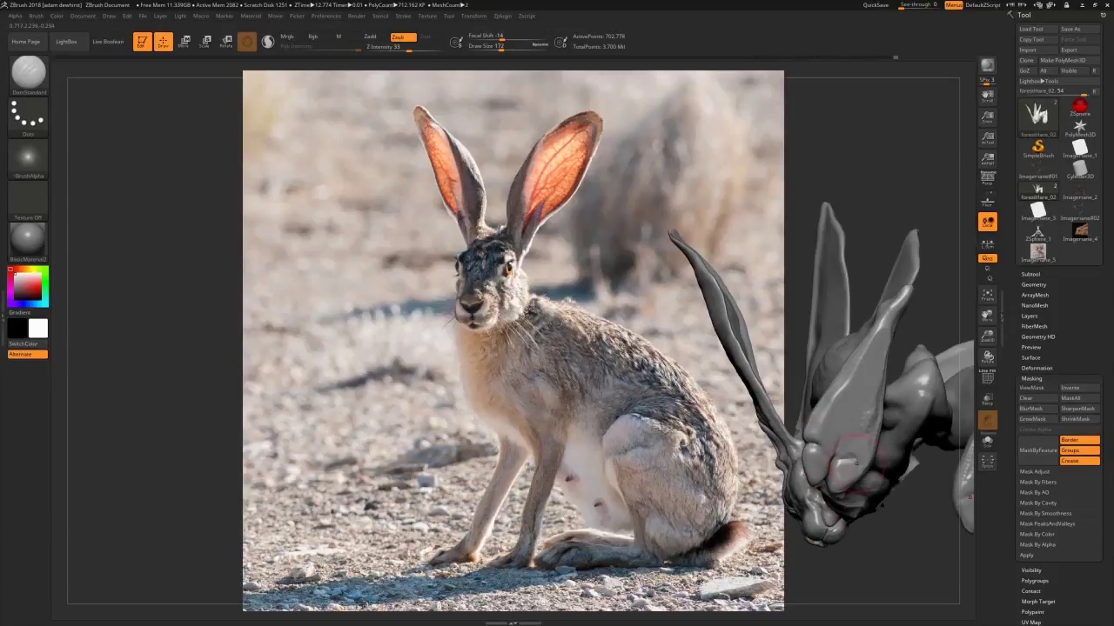
# Build up and smooth the tops of the hind feet and toes with the ClayBuildup brush.
pyautogui.press('b')
pyautogui.press('c')
pyautogui.press('b')
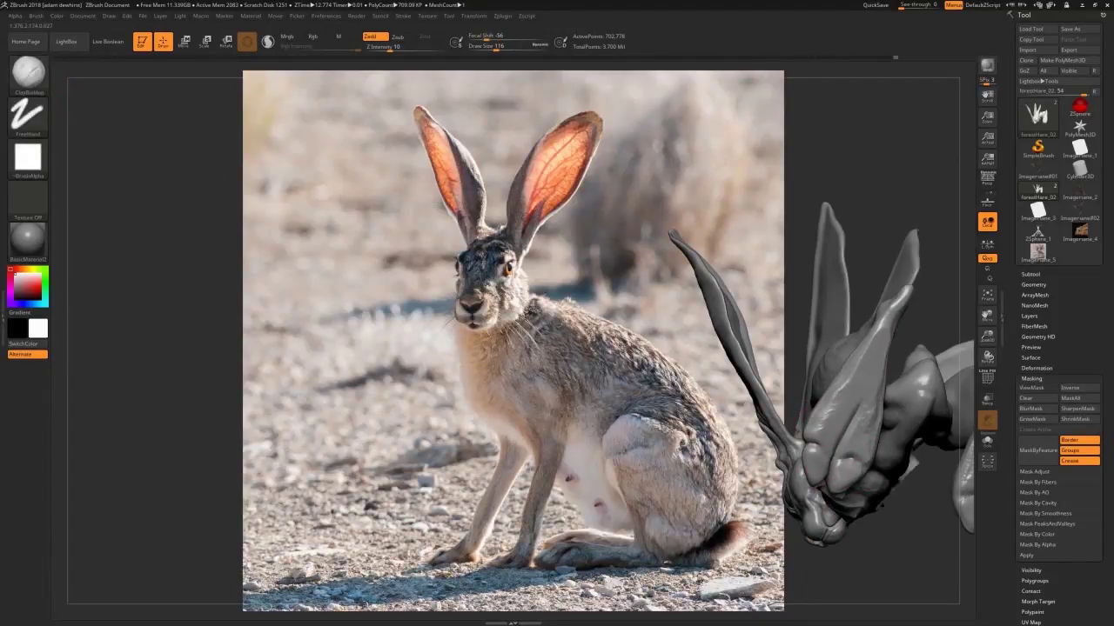
pyautogui.moveTo(880, 505); pyautogui.dragTo(870, 414)
pyautogui.moveTo(923, 453)
pyautogui.mouseDown()
pyautogui.moveTo(913, 331)
pyautogui.moveTo(933, 390)
pyautogui.mouseUp()
pyautogui.keyDown('shift'); pyautogui.moveTo(895, 426); pyautogui.dragTo(889, 372); pyautogui.keyUp('shift')
pyautogui.moveTo(936, 400)
pyautogui.mouseDown()
pyautogui.moveTo(924, 365)
pyautogui.moveTo(898, 415)
pyautogui.mouseUp()
pyautogui.moveTo(931, 383)
pyautogui.mouseDown()
pyautogui.moveTo(928, 409)
pyautogui.moveTo(891, 383)
pyautogui.moveTo(911, 470)
pyautogui.moveTo(863, 475)
pyautogui.mouseUp()
pyautogui.moveTo(894, 396); pyautogui.dragTo(910, 370)
pyautogui.moveTo(893, 463); pyautogui.dragTo(892, 489)
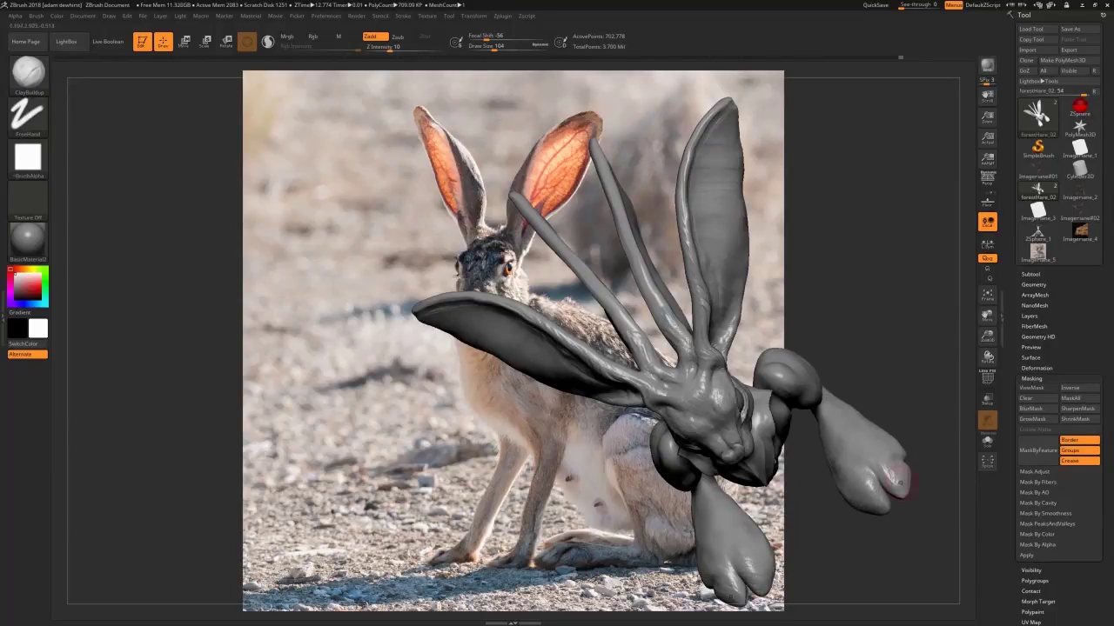
# Deepen the creases across the toes of the hind feet with the DamStandard brush.
pyautogui.moveTo(897, 413)
pyautogui.mouseDown()
pyautogui.moveTo(850, 508)
pyautogui.moveTo(857, 492)
pyautogui.mouseUp()
pyautogui.moveTo(938, 509)
pyautogui.mouseDown()
pyautogui.moveTo(914, 388)
pyautogui.moveTo(924, 470)
pyautogui.mouseUp()
pyautogui.press('b')
pyautogui.press('d')
pyautogui.press('s')
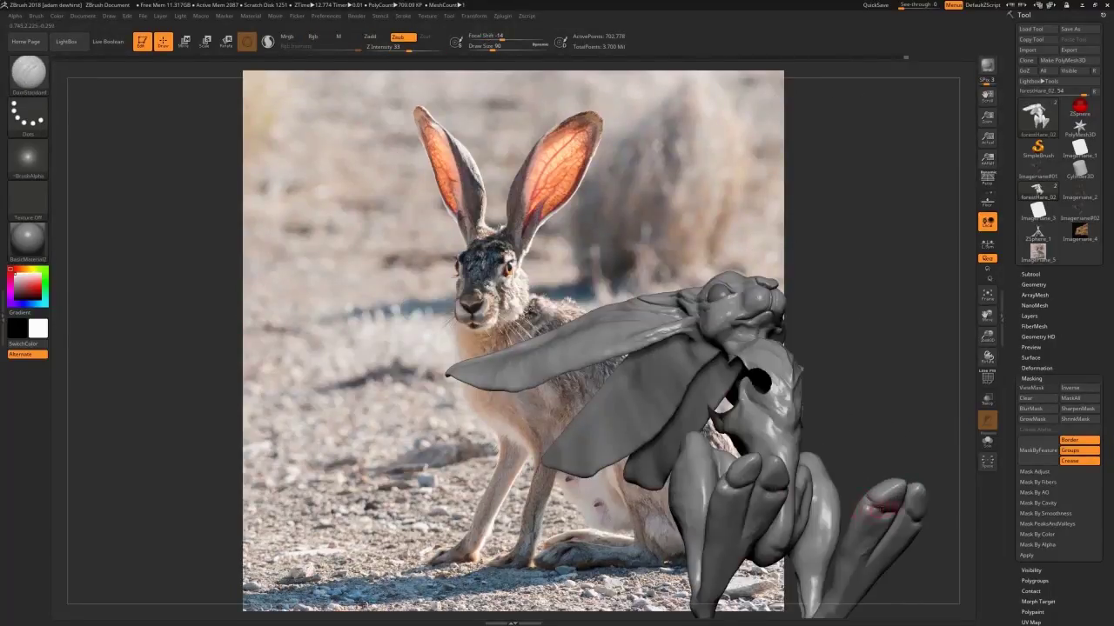
pyautogui.moveTo(880, 508); pyautogui.dragTo(870, 504)
pyautogui.moveTo(935, 465); pyautogui.dragTo(900, 487)
pyautogui.moveTo(827, 264); pyautogui.dragTo(809, 276)
pyautogui.moveTo(885, 512); pyautogui.dragTo(894, 534)
pyautogui.moveTo(879, 409)
pyautogui.mouseDown()
pyautogui.moveTo(904, 474)
pyautogui.moveTo(939, 496)
pyautogui.mouseUp()
# Build up the thighs and the side of the lower torso with the ClayBuildup brush, and smooth the strokes.
pyautogui.press('b')
pyautogui.press('c')
pyautogui.press('b')
pyautogui.moveTo(739, 512); pyautogui.dragTo(750, 498)
pyautogui.moveTo(870, 487); pyautogui.dragTo(696, 461)
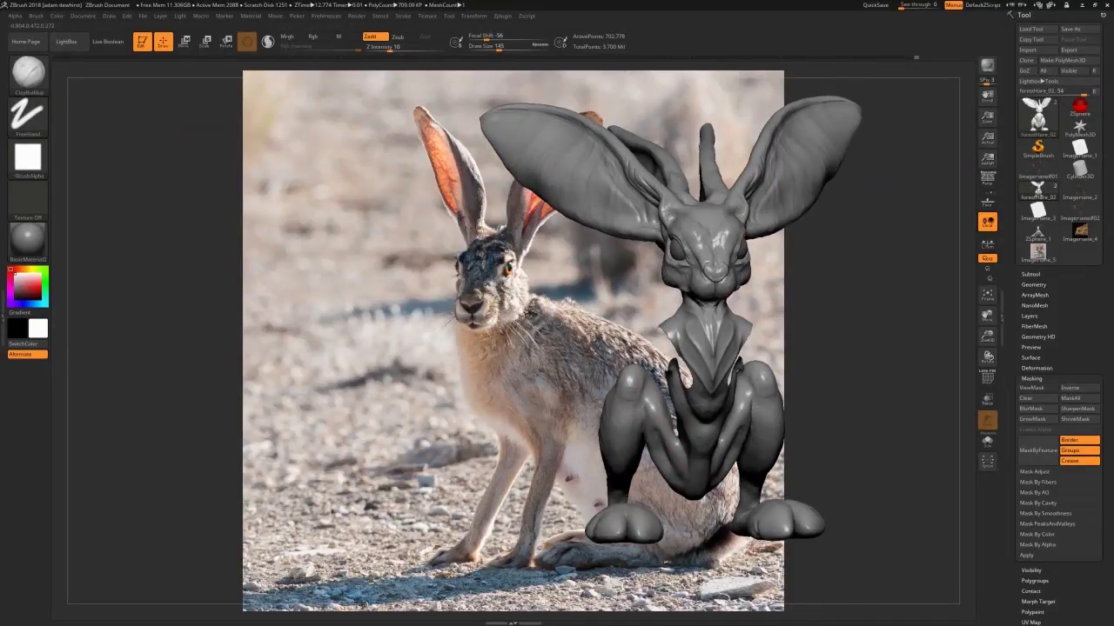
pyautogui.moveTo(920, 386); pyautogui.dragTo(1044, 391)
pyautogui.press('[')
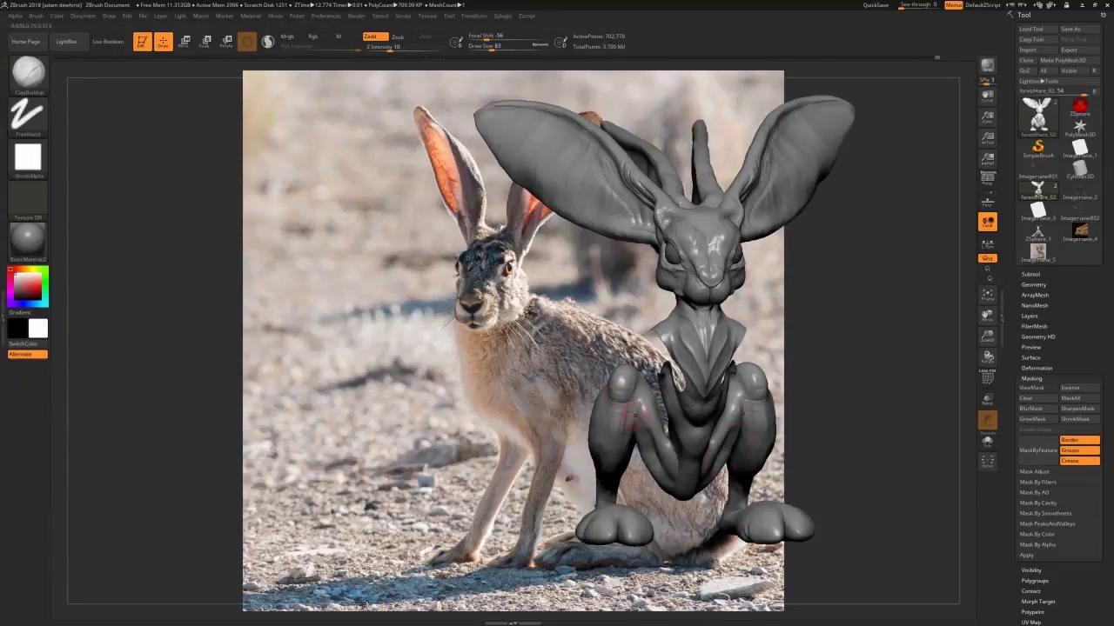
pyautogui.moveTo(809, 409); pyautogui.dragTo(870, 412)
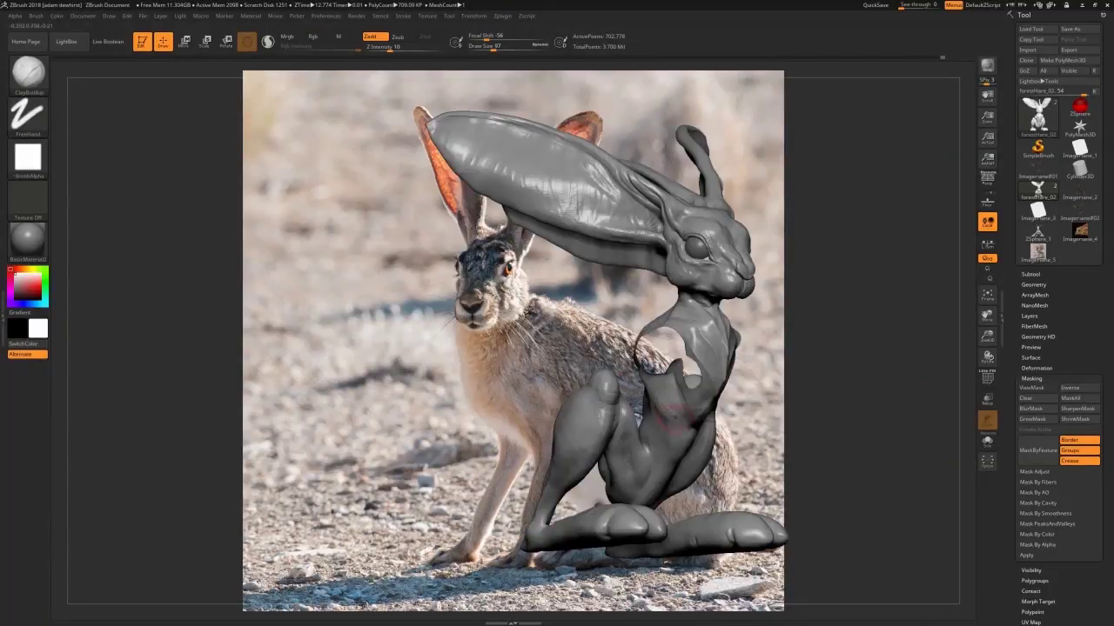
pyautogui.moveTo(922, 380)
pyautogui.mouseDown()
pyautogui.moveTo(849, 383)
pyautogui.moveTo(879, 353)
pyautogui.mouseUp()
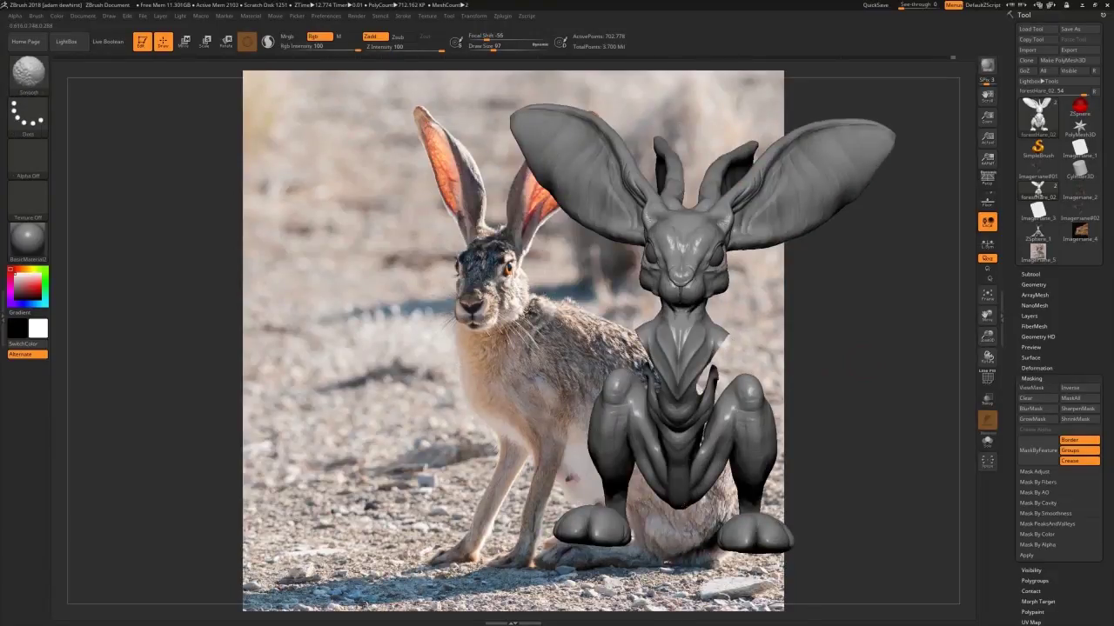
# Unhide the arms and tighten the body's creases with the Pinch brush.
pyautogui.hotkey('ctrl', 'shift')
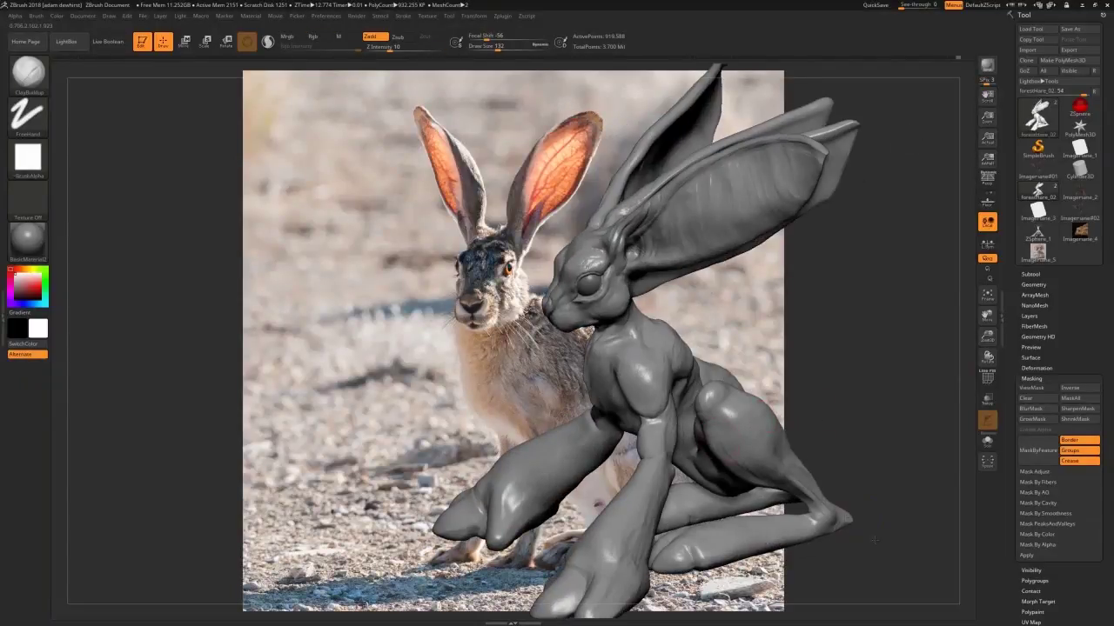
pyautogui.moveTo(874, 540)
pyautogui.mouseDown()
pyautogui.moveTo(861, 409)
pyautogui.moveTo(835, 357)
pyautogui.mouseUp()
pyautogui.press('b')
pyautogui.press('p')
pyautogui.press('i')
pyautogui.moveTo(629, 373)
pyautogui.mouseDown()
pyautogui.moveTo(845, 400)
pyautogui.moveTo(870, 374)
pyautogui.mouseUp()
pyautogui.moveTo(698, 374)
pyautogui.mouseDown(button='right')
pyautogui.moveTo(772, 384)
pyautogui.moveTo(787, 350)
pyautogui.mouseUp(button='right')
pyautogui.press('b')
pyautogui.press('m')
pyautogui.press('v')
# Carve wrinkle folds across the backs of the hands above the fingers with the DamStandard brush.
pyautogui.press('b')
pyautogui.press('d')
pyautogui.press('s')
pyautogui.press('s')
pyautogui.moveTo(782, 358); pyautogui.dragTo(779, 358)
pyautogui.moveTo(949, 298); pyautogui.dragTo(888, 320)
pyautogui.press('s')
pyautogui.moveTo(805, 311); pyautogui.dragTo(797, 312)
pyautogui.moveTo(922, 343); pyautogui.dragTo(940, 457)
pyautogui.moveTo(601, 504)
pyautogui.mouseDown()
pyautogui.moveTo(616, 511)
pyautogui.moveTo(637, 483)
pyautogui.mouseUp()
pyautogui.moveTo(608, 468); pyautogui.dragTo(636, 476)
pyautogui.press('s')
pyautogui.moveTo(641, 525); pyautogui.dragTo(647, 525)
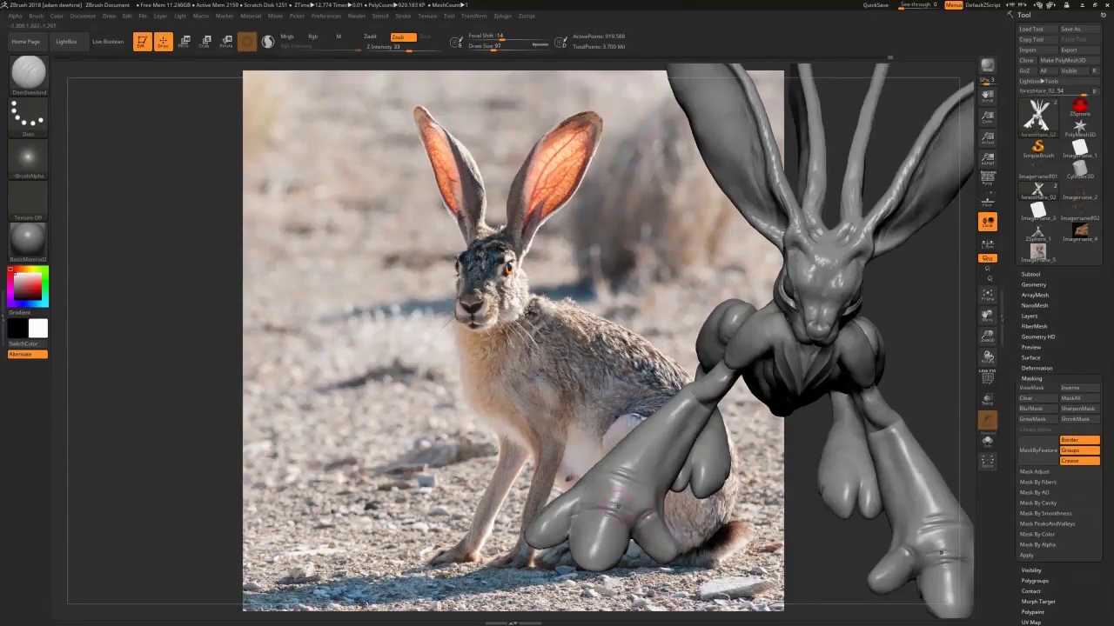
# Refine the skin folds between knuckles and wrist with ClayBuildup and DamStandard strokes, and soften them with the Smooth brush.
pyautogui.press('b')
pyautogui.press('c')
pyautogui.press('b')
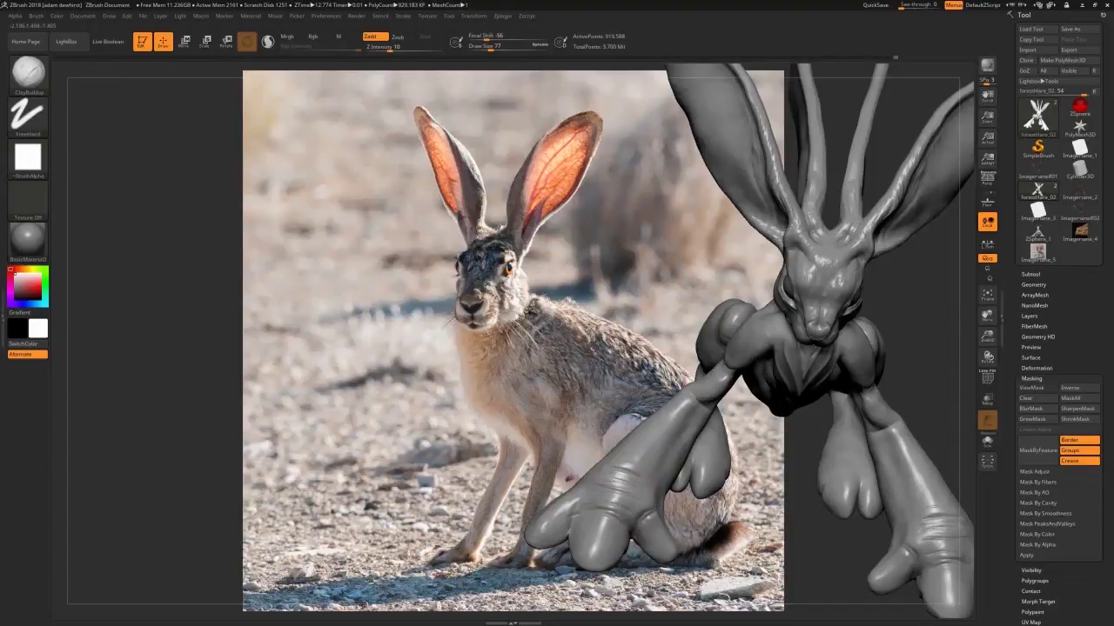
pyautogui.press('b')
pyautogui.press('d')
pyautogui.press('s')
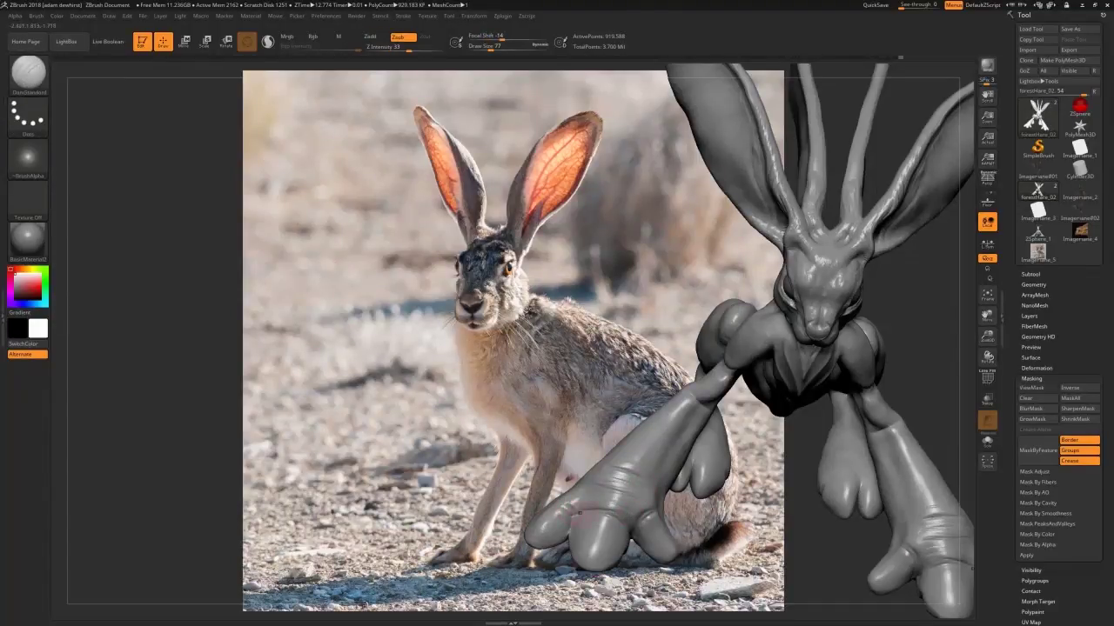
pyautogui.press('shift')
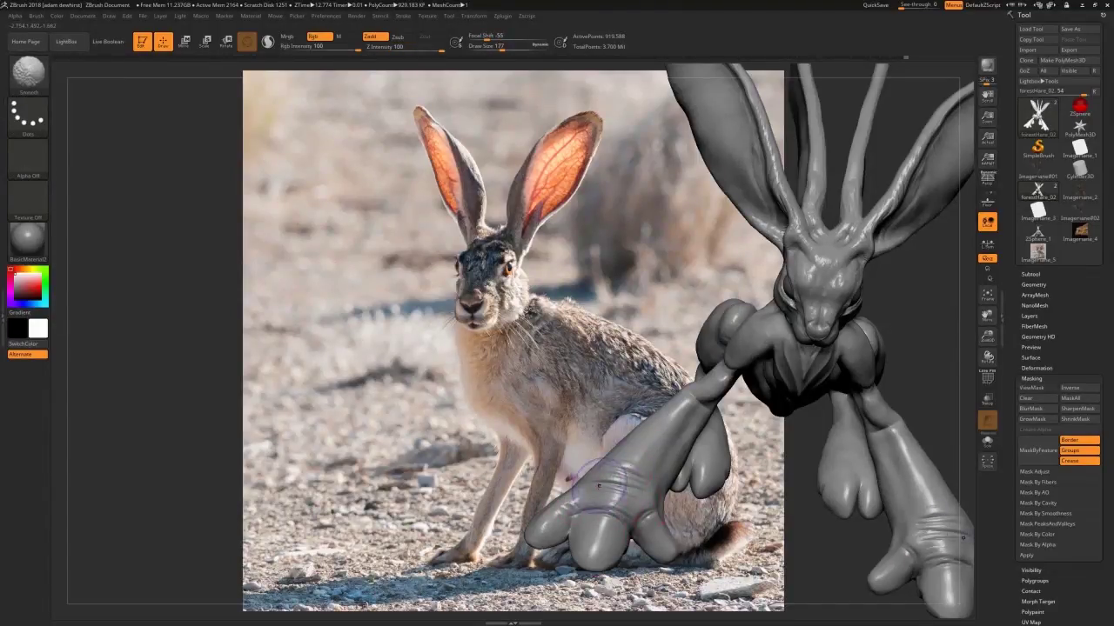
# Add volume to the undersides of the hands and fingers with the ClayBuildup brush and smooth it.
pyautogui.moveTo(517, 536)
pyautogui.mouseDown()
pyautogui.moveTo(408, 545)
pyautogui.moveTo(505, 538)
pyautogui.moveTo(507, 435)
pyautogui.mouseUp()
pyautogui.press('b')
pyautogui.press('c')
pyautogui.press('b')
pyautogui.press('[')
pyautogui.press('shift')
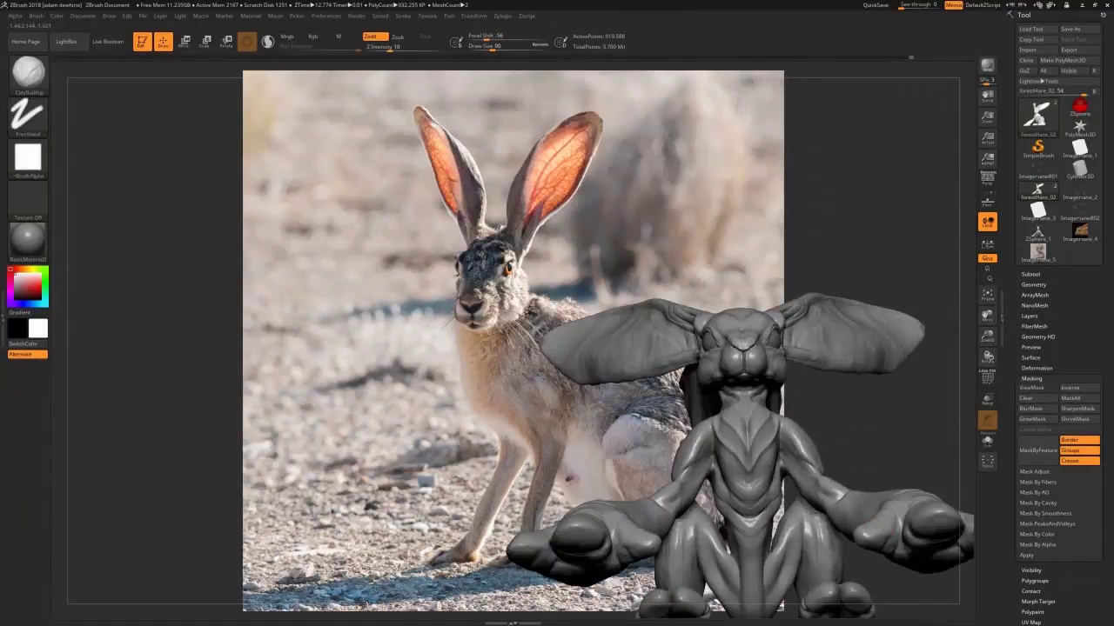
pyautogui.press('shift')
pyautogui.moveTo(888, 540); pyautogui.dragTo(879, 470, button='right')
pyautogui.press(']')
pyautogui.moveTo(862, 541); pyautogui.dragTo(868, 537)
# Shape the palm and the finger bases with larger ClayBuildup strokes, and smooth the transitions.
pyautogui.moveTo(870, 537)
pyautogui.mouseDown(button='right')
pyautogui.moveTo(931, 524)
pyautogui.moveTo(895, 543)
pyautogui.mouseUp(button='right')
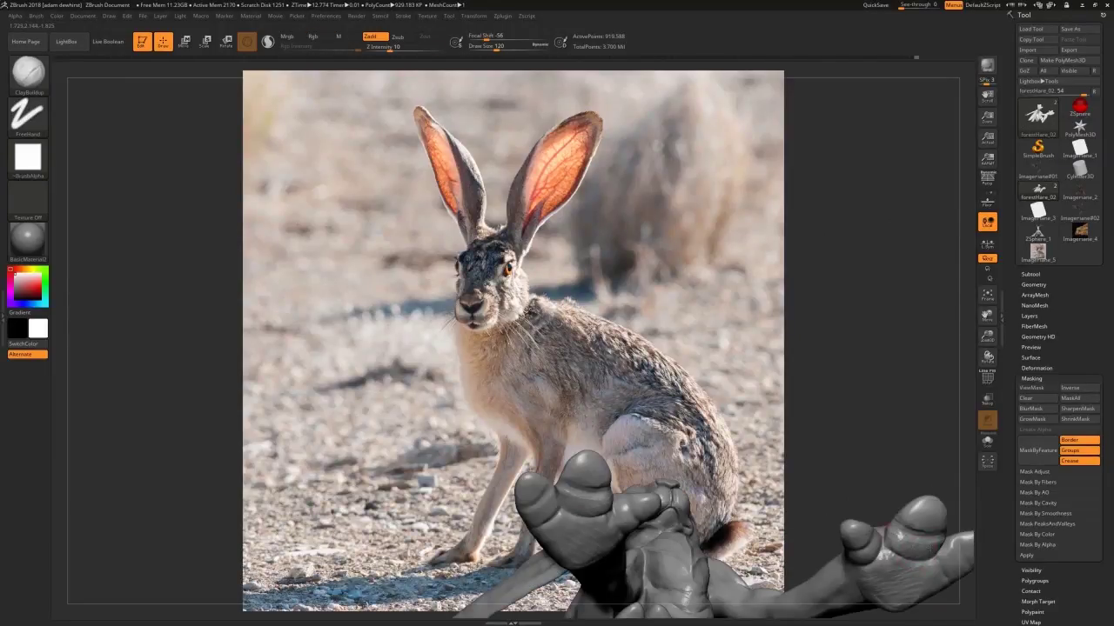
pyautogui.moveTo(905, 533); pyautogui.dragTo(928, 530)
pyautogui.keyDown('shift'); pyautogui.moveTo(922, 532); pyautogui.dragTo(896, 541); pyautogui.keyUp('shift')
pyautogui.press(']')
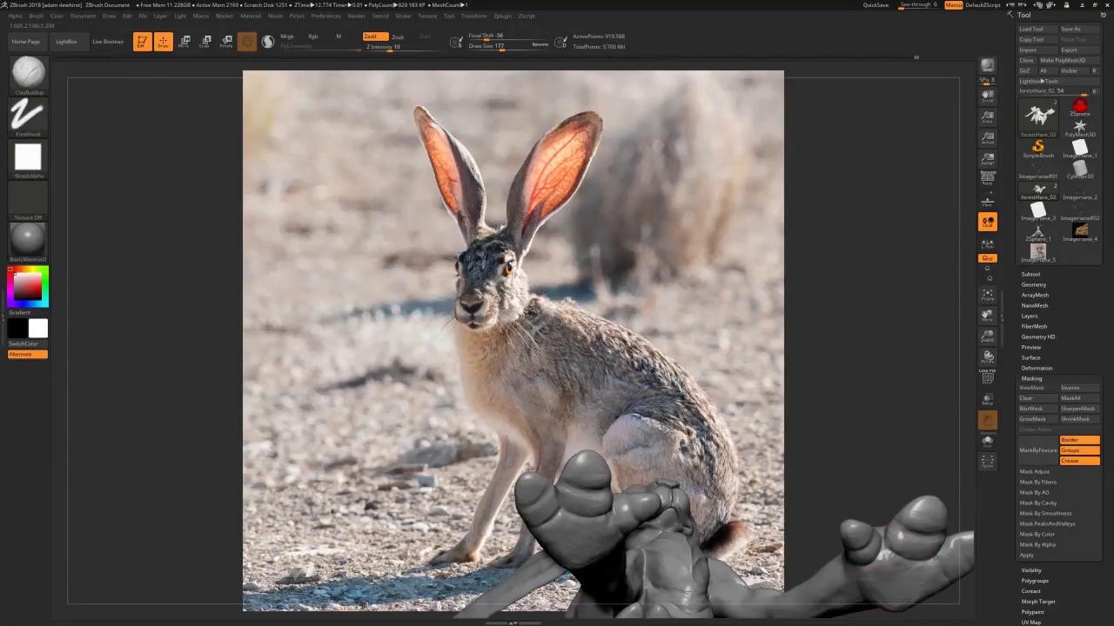
pyautogui.moveTo(894, 526); pyautogui.dragTo(905, 570, button='right')
pyautogui.moveTo(857, 559); pyautogui.dragTo(869, 505)
pyautogui.moveTo(857, 453)
pyautogui.keyDown('shift'); pyautogui.mouseDown()
pyautogui.moveTo(857, 470)
pyautogui.moveTo(870, 427)
pyautogui.mouseUp(); pyautogui.keyUp('shift')
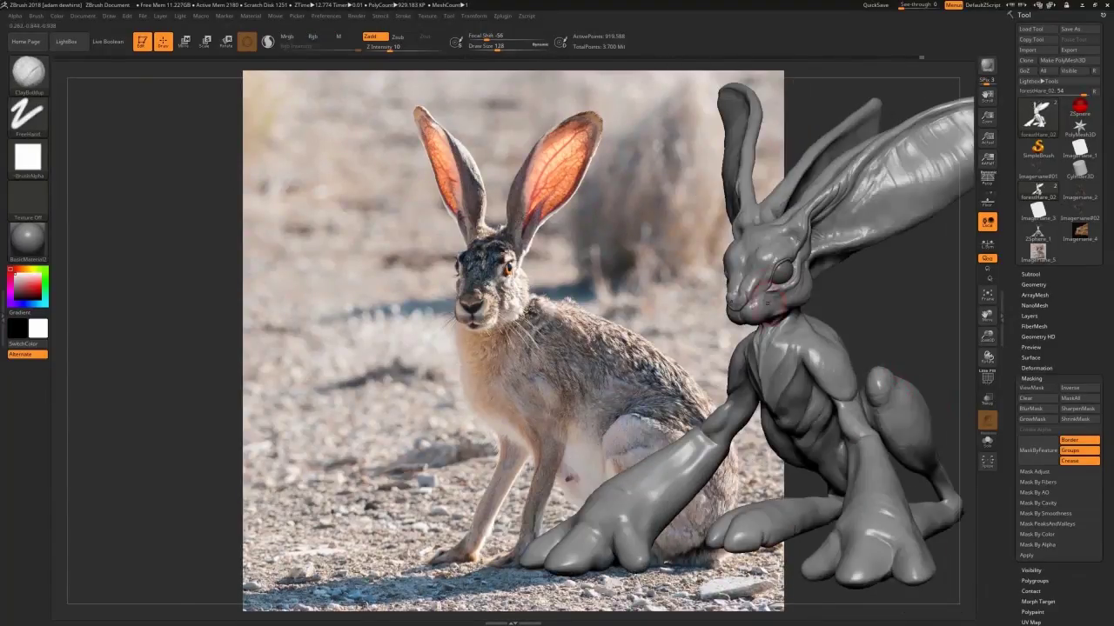
# Smooth the jaw and sharpen the creases around the ear bases with the Pinch and DamStandard brushes.
pyautogui.press('shift')
pyautogui.press('shift')
pyautogui.press('b')
pyautogui.press('p')
pyautogui.press('i')
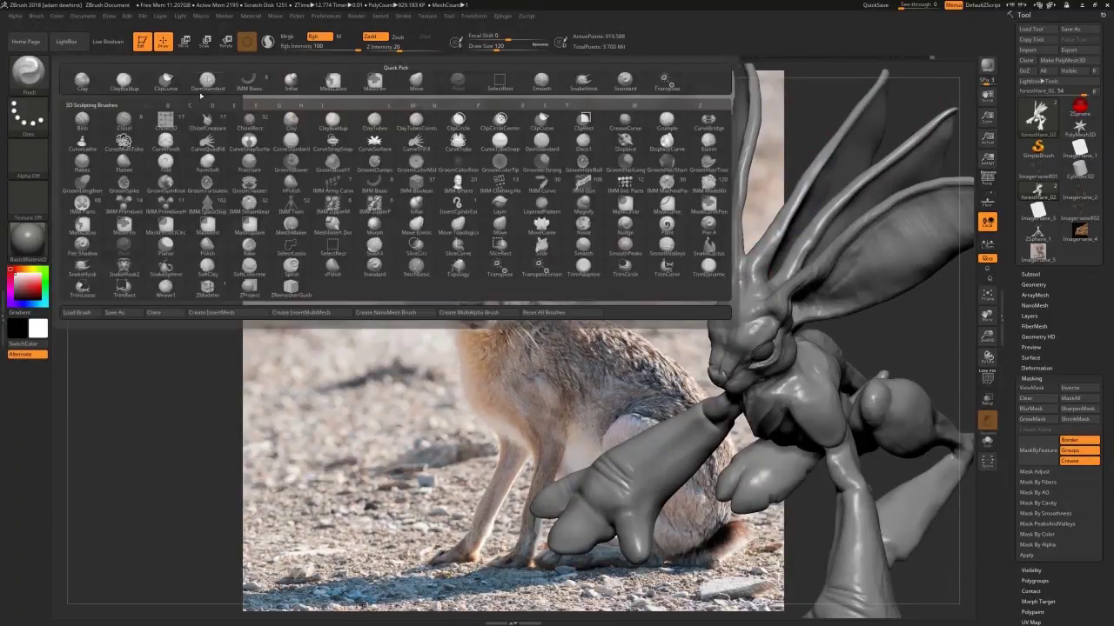
pyautogui.click(207, 83)
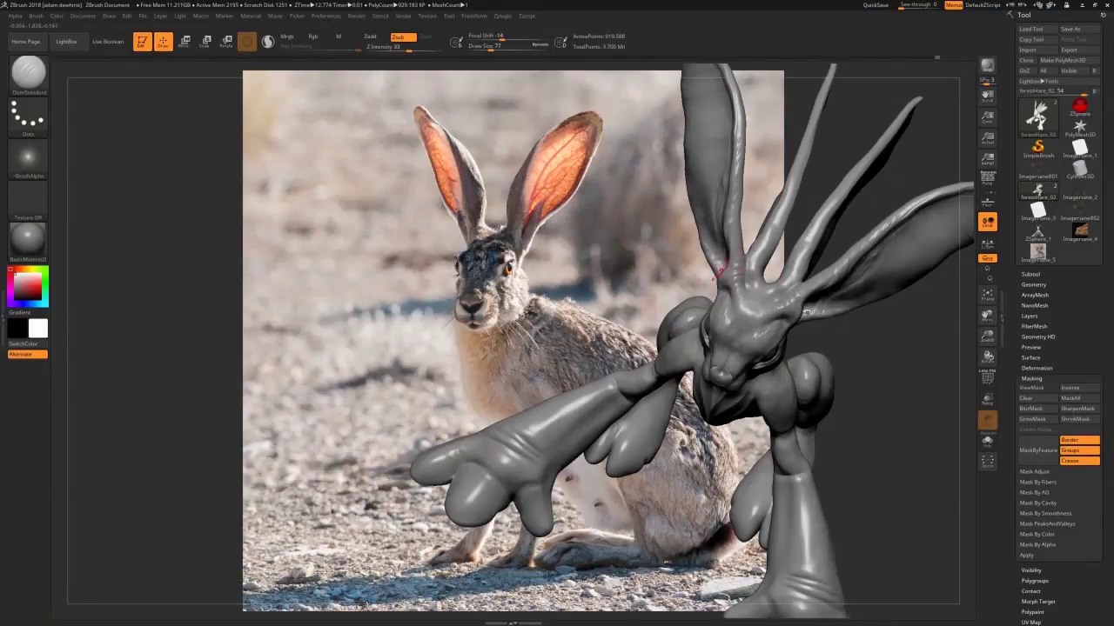
pyautogui.press('[')
pyautogui.moveTo(747, 266)
pyautogui.mouseDown()
pyautogui.moveTo(758, 259)
pyautogui.moveTo(768, 279)
pyautogui.mouseUp()
pyautogui.moveTo(852, 359); pyautogui.dragTo(786, 319)
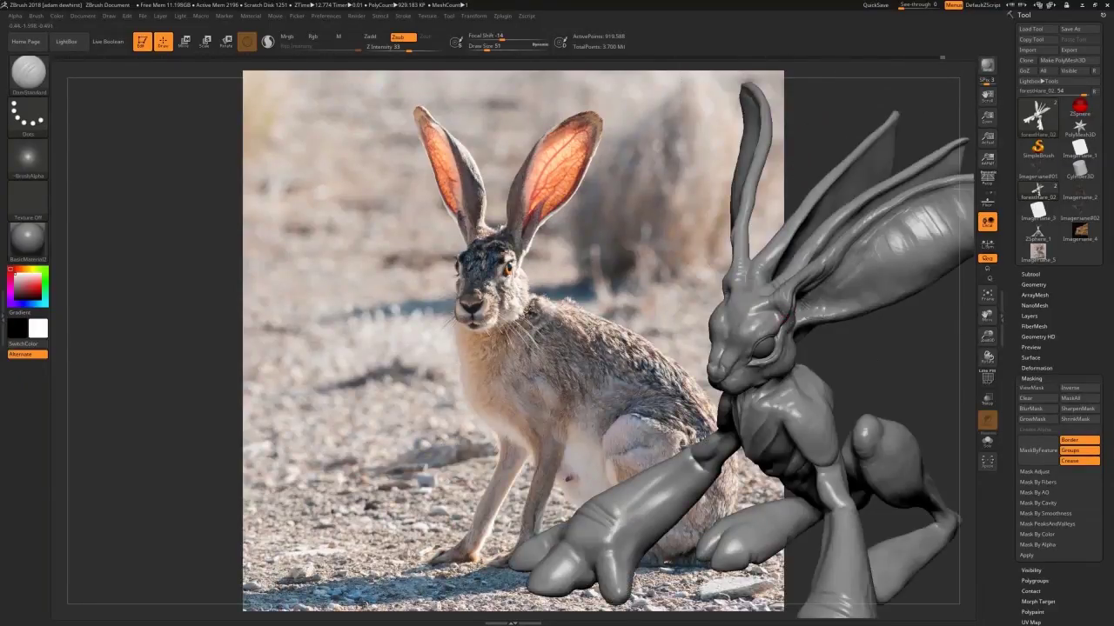
# Smooth the surface of the torso and the lower hind legs.
pyautogui.press('shift')
pyautogui.moveTo(878, 361); pyautogui.dragTo(840, 339)
pyautogui.moveTo(861, 392); pyautogui.dragTo(791, 456)
pyautogui.press('shift')
pyautogui.moveTo(814, 453)
pyautogui.mouseDown(button='right')
pyautogui.moveTo(892, 445)
pyautogui.moveTo(841, 449)
pyautogui.mouseUp(button='right')
pyautogui.press('shift')
pyautogui.keyDown('shift'); pyautogui.moveTo(841, 449); pyautogui.dragTo(857, 446); pyautogui.keyUp('shift')
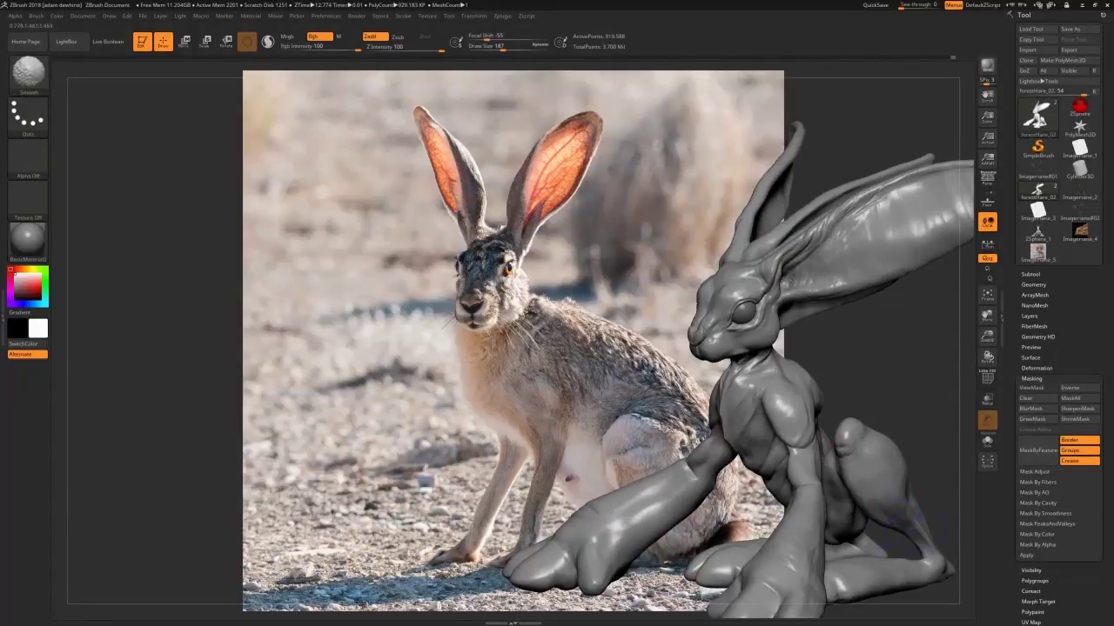
pyautogui.moveTo(870, 442); pyautogui.dragTo(922, 439, button='right')
pyautogui.press('shift')
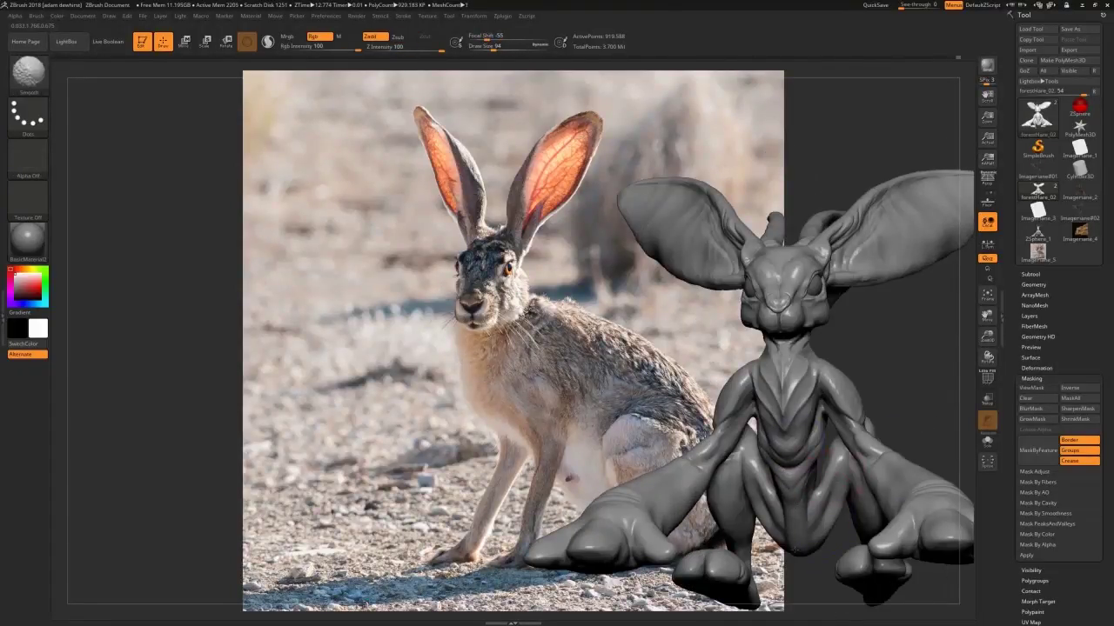
# Smooth the cheek and remaining rough areas of the body, and remove the jackrabbit reference photo from view.
pyautogui.moveTo(852, 345); pyautogui.dragTo(853, 380, button='right')
pyautogui.press('shift')
pyautogui.moveTo(875, 335); pyautogui.dragTo(840, 322, button='right')
pyautogui.press('shift')
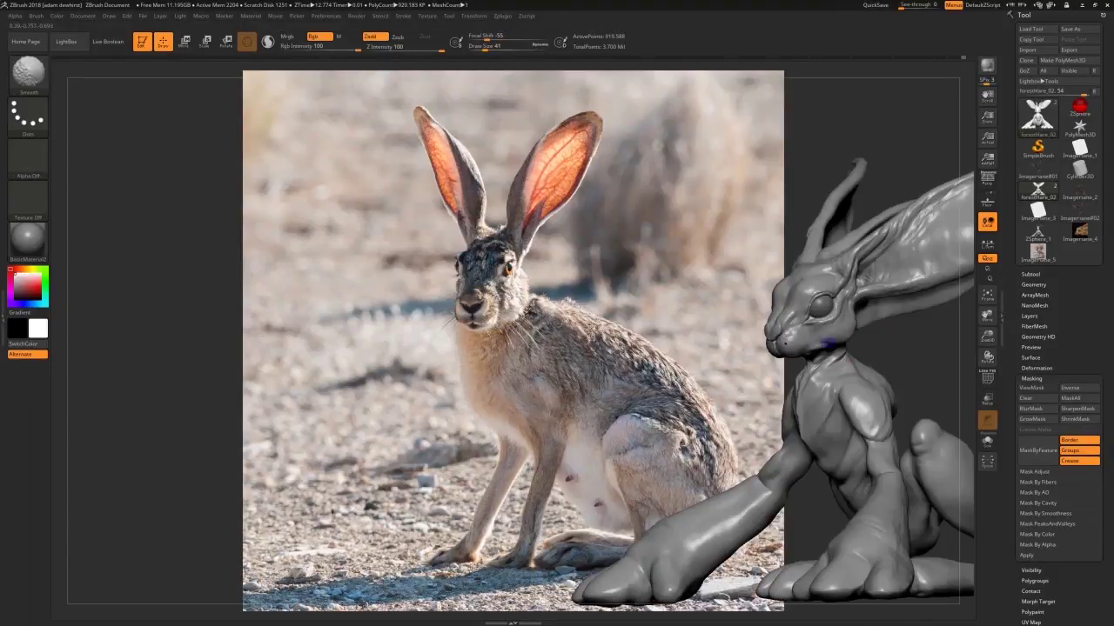
pyautogui.click(1032, 284)
pyautogui.moveTo(924, 317)
pyautogui.mouseDown(button='right')
pyautogui.moveTo(791, 536)
pyautogui.moveTo(862, 484)
pyautogui.moveTo(801, 504)
pyautogui.mouseUp(button='right')
pyautogui.press('shift')
pyautogui.moveTo(813, 444)
pyautogui.mouseDown(button='right')
pyautogui.moveTo(909, 404)
pyautogui.moveTo(862, 418)
pyautogui.mouseUp(button='right')
pyautogui.moveTo(862, 419)
pyautogui.mouseDown()
pyautogui.moveTo(803, 467)
pyautogui.moveTo(904, 426)
pyautogui.moveTo(810, 479)
pyautogui.moveTo(977, 336)
pyautogui.moveTo(900, 403)
pyautogui.mouseUp()
pyautogui.press('shift')
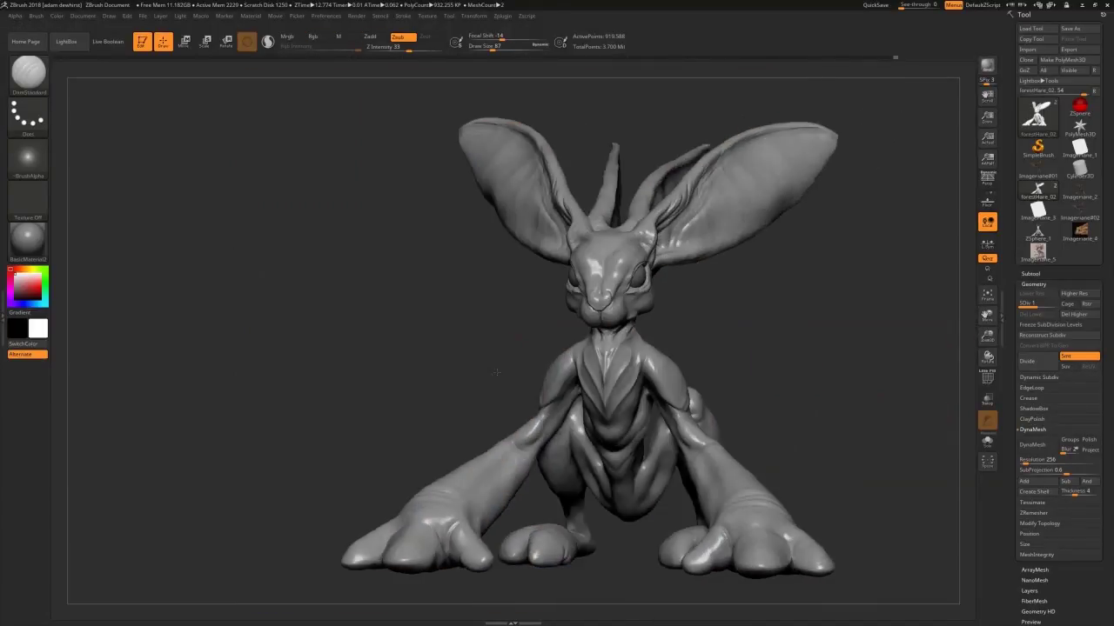
# Switch the model's material to MatCap Gray and turn the hare to a three-quarter view.
pyautogui.moveTo(557, 261); pyautogui.dragTo(131, 252)
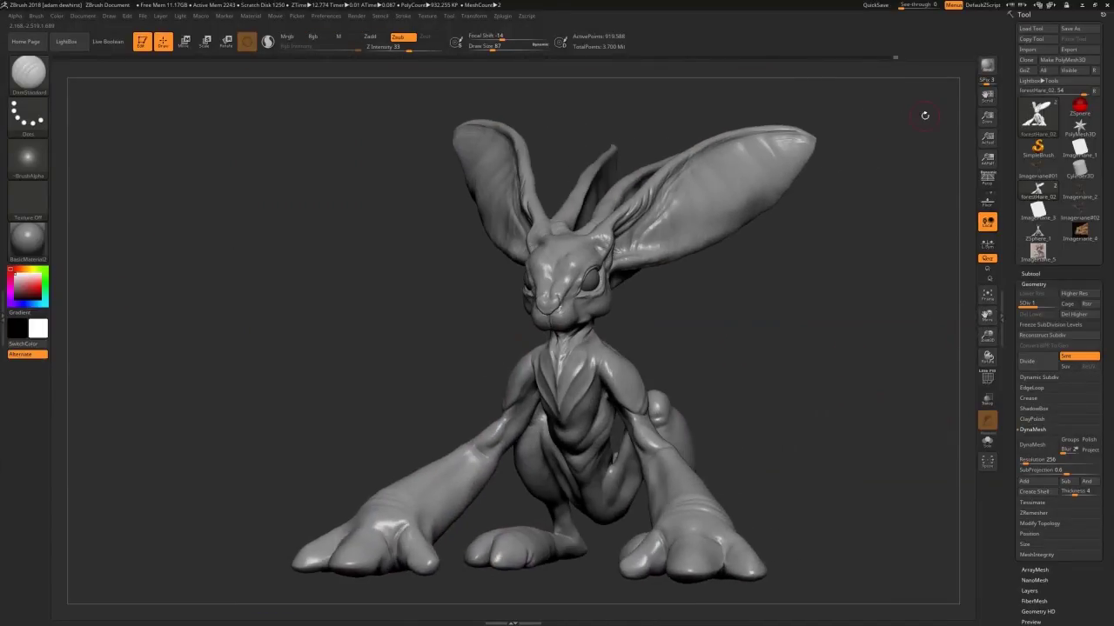
pyautogui.click(39, 240)
pyautogui.click(268, 315)
pyautogui.moveTo(759, 323); pyautogui.dragTo(692, 324)
pyautogui.moveTo(987, 315); pyautogui.dragTo(955, 316)
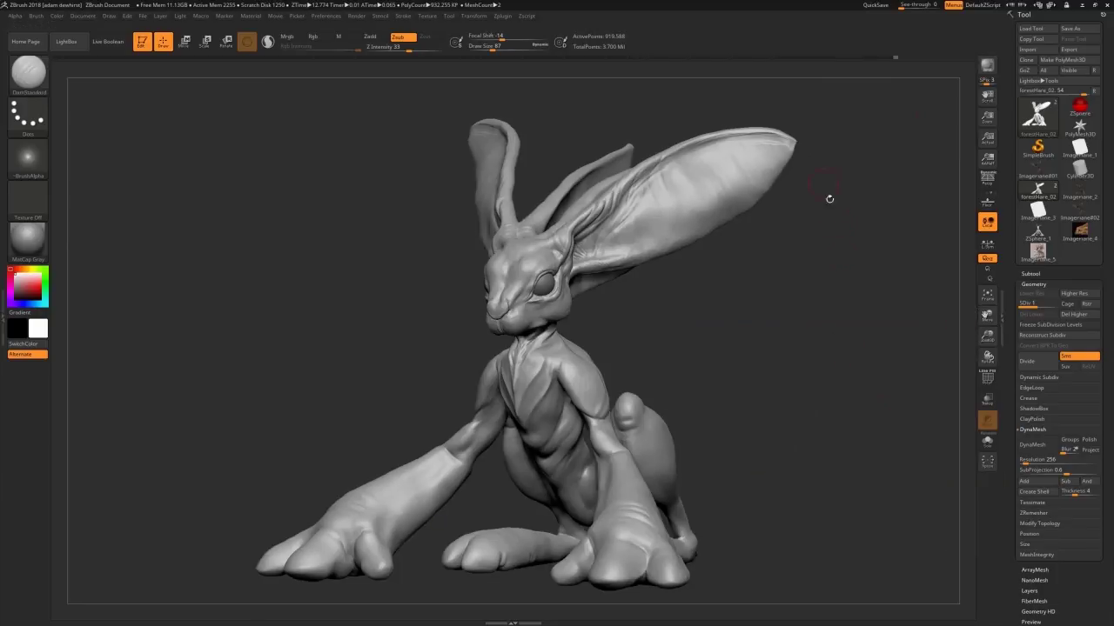
# Select the eyeball subtool and set its subdivision level to 2.
pyautogui.click(1030, 274)
pyautogui.click(1037, 304)
pyautogui.click(1031, 274)
pyautogui.click(1033, 284)
pyautogui.click(1044, 337)
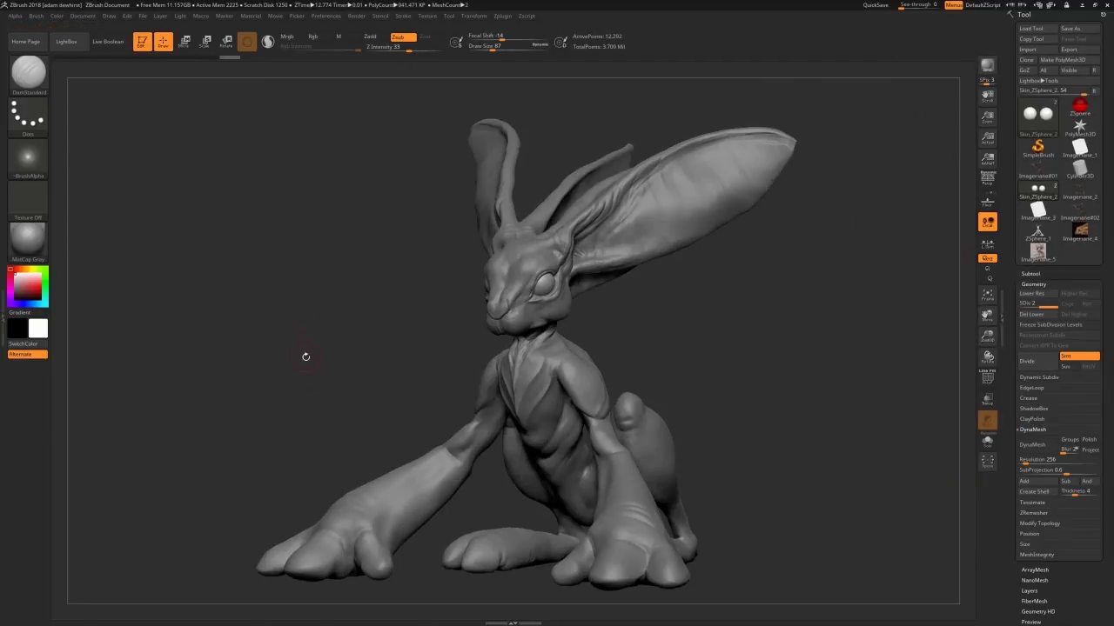
# Expand the movie timeline options.
pyautogui.click(275, 15)
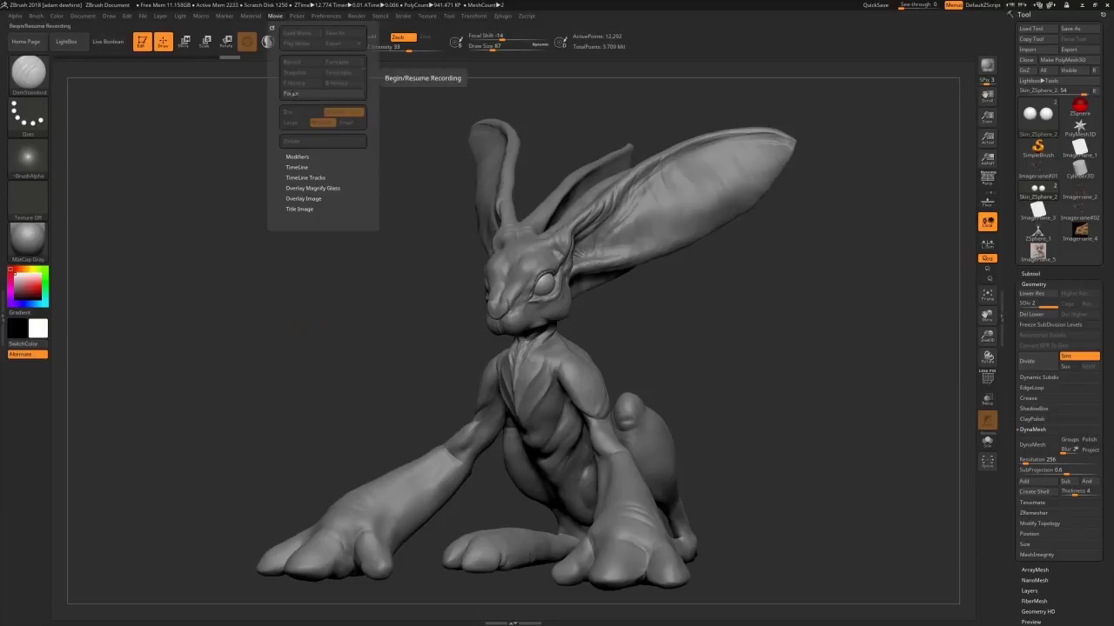
pyautogui.click(296, 165)
pyautogui.click(298, 178)
pyautogui.click(492, 299)
# Save the hare tool to disk.
pyautogui.click(1070, 31)
pyautogui.click(171, 21)
pyautogui.doubleClick(345, 74)
pyautogui.click(152, 71)
pyautogui.click(459, 299)
pyautogui.click(561, 317)
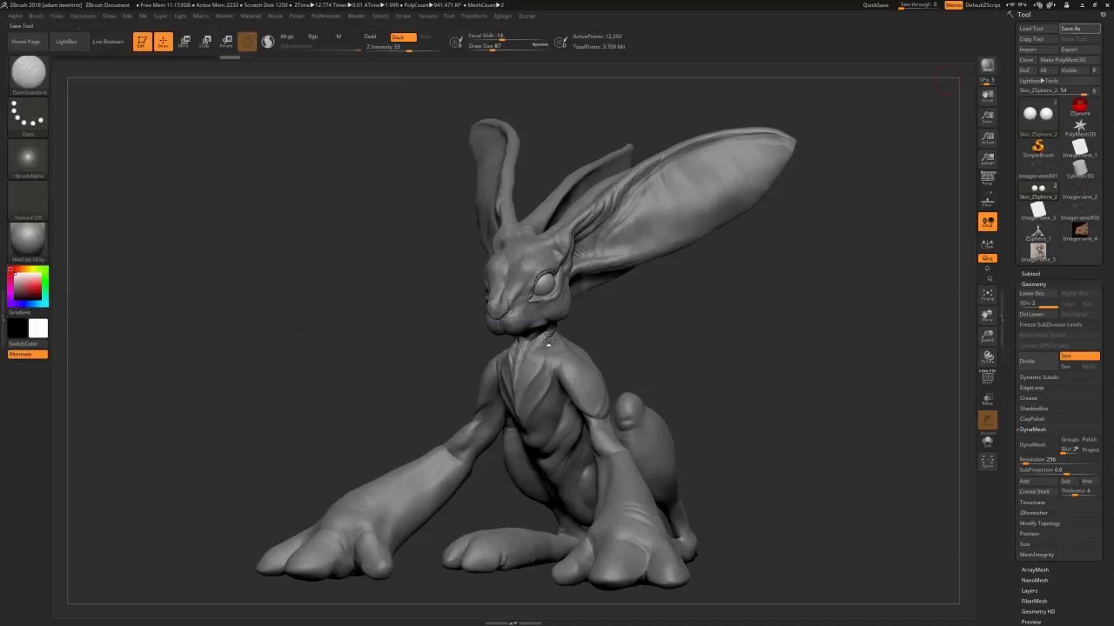
# Show the animation timeline above the canvas and make the hare body the active subtool.
pyautogui.click(275, 17)
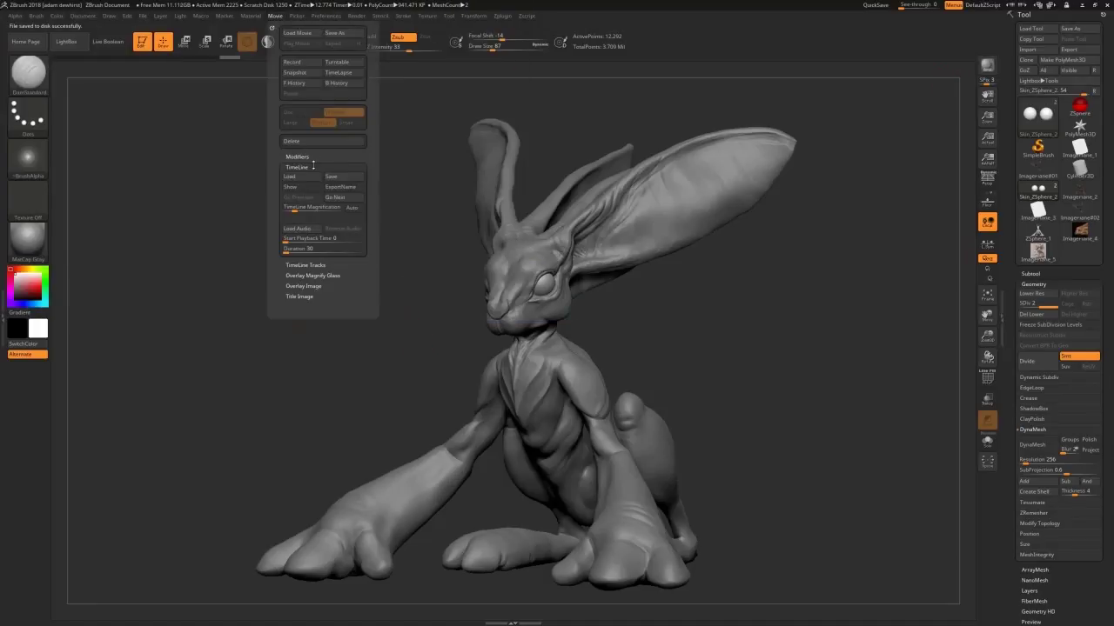
pyautogui.click(288, 187)
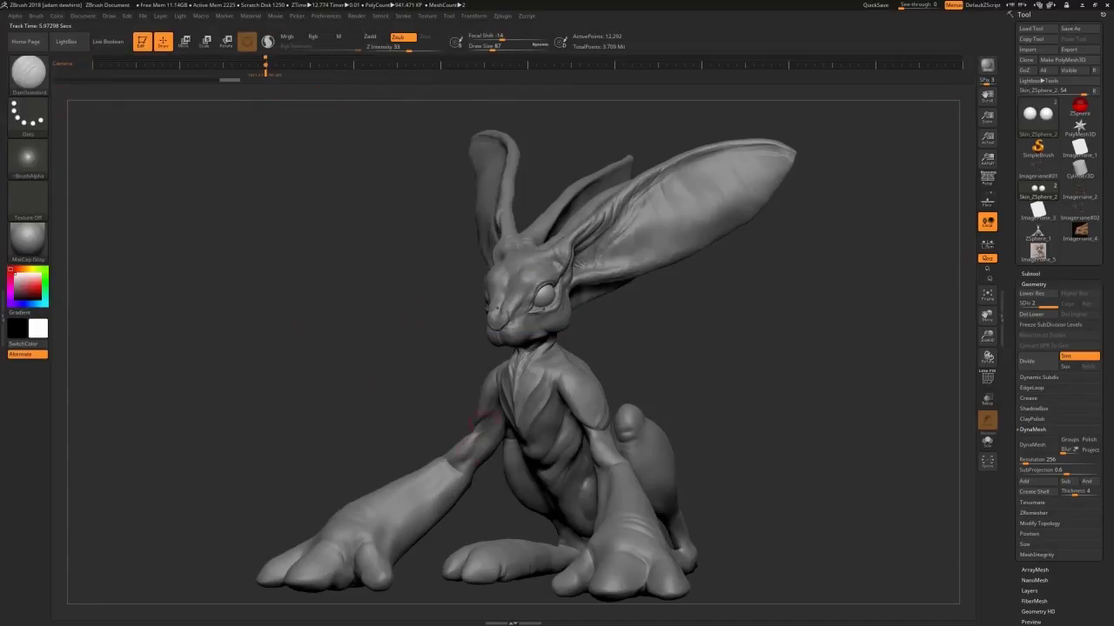
pyautogui.click(1030, 274)
pyautogui.click(1031, 275)
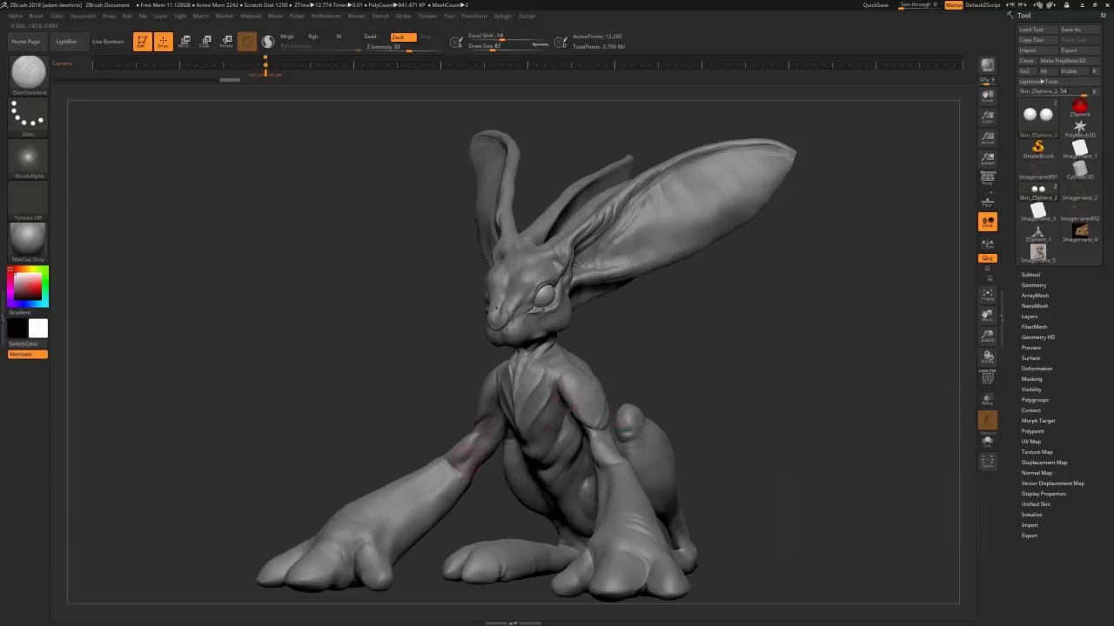
pyautogui.keyDown('alt'); pyautogui.click(545, 353); pyautogui.keyUp('alt')
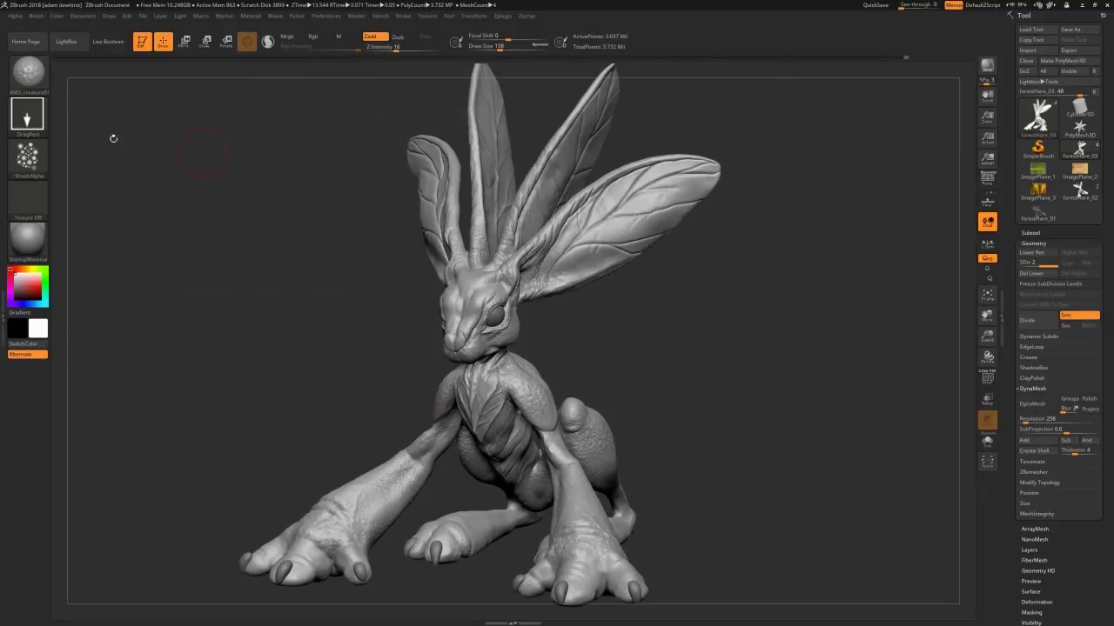
# Switch to the Standard brush and isolate the eyeball subtool in Solo mode.
pyautogui.click(29, 75)
pyautogui.click(625, 82)
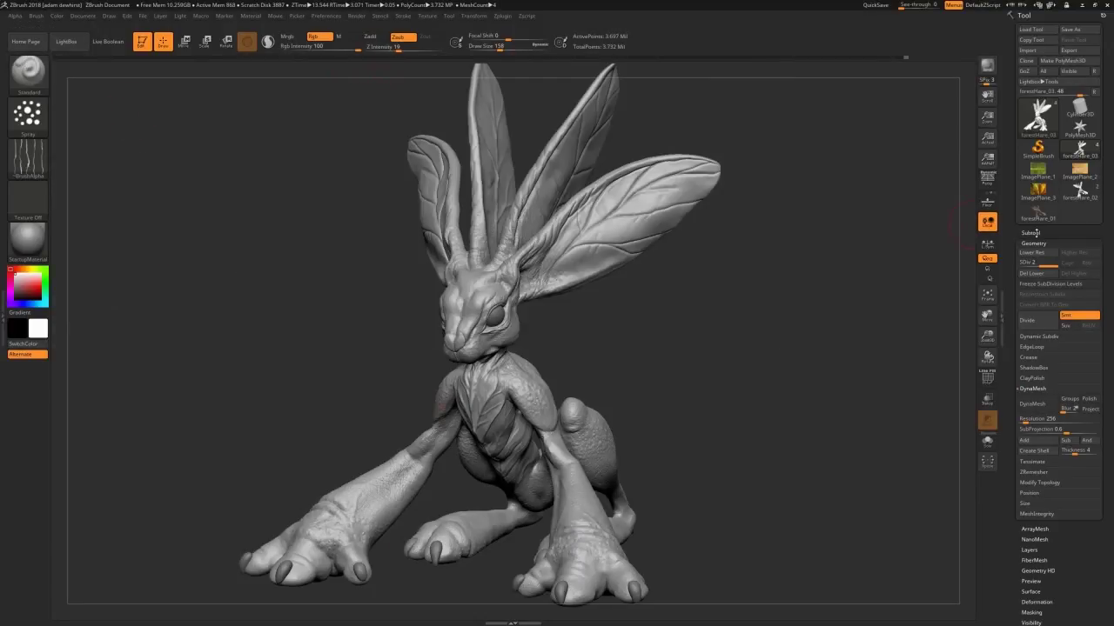
pyautogui.click(1030, 233)
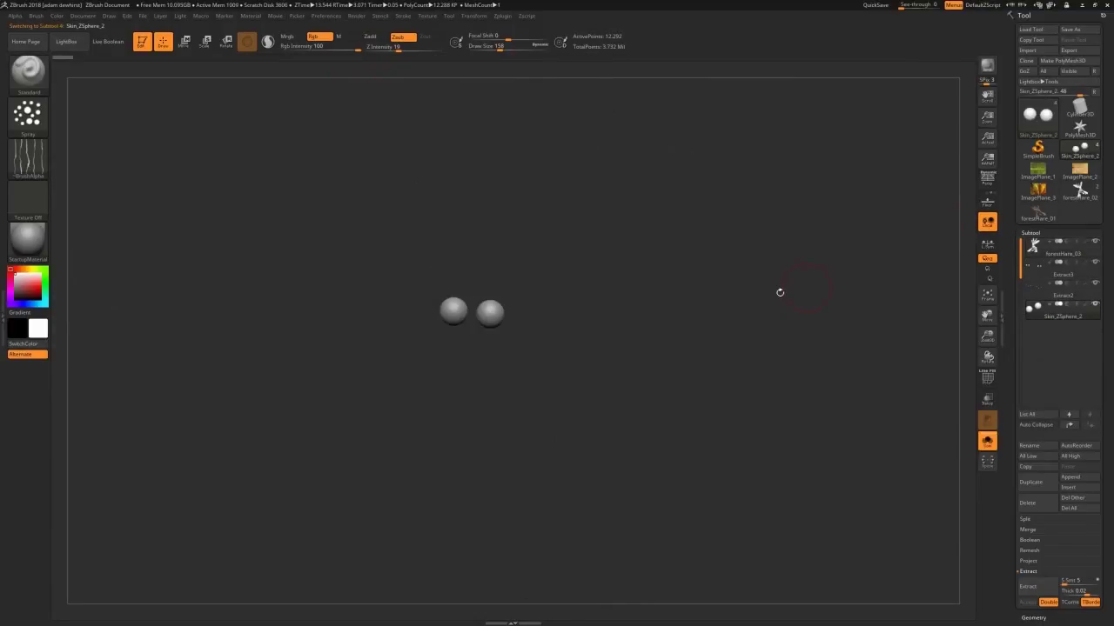
# Fill the isolated eyeballs with black and the ToyPlastic material through SubTool Master, and return the active colour to white.
pyautogui.click(27, 240)
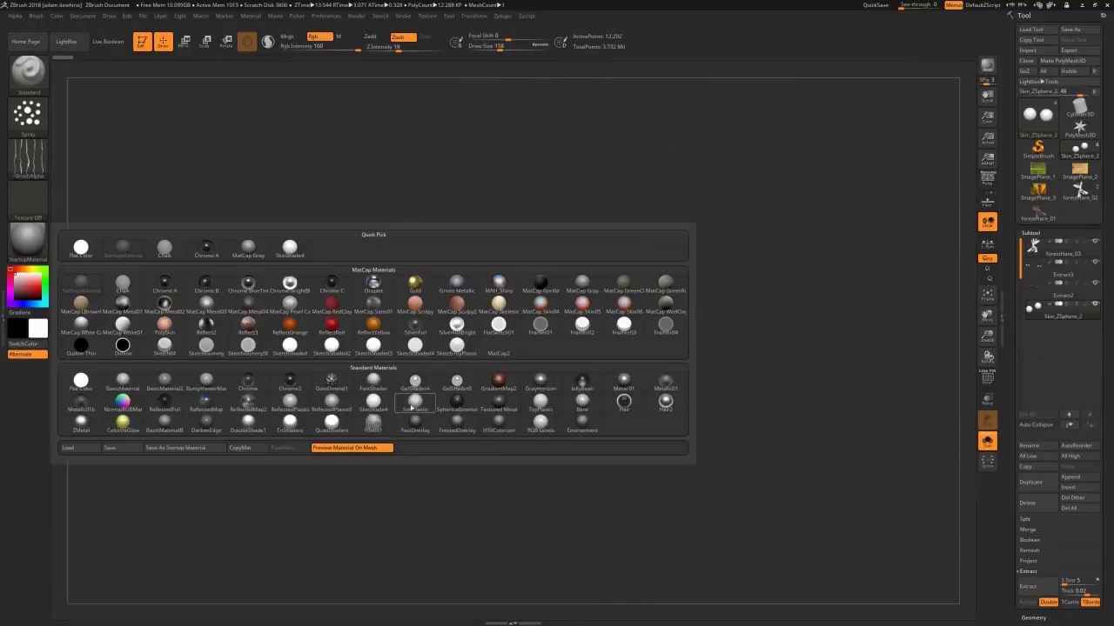
pyautogui.click(540, 403)
pyautogui.click(15, 301)
pyautogui.click(501, 17)
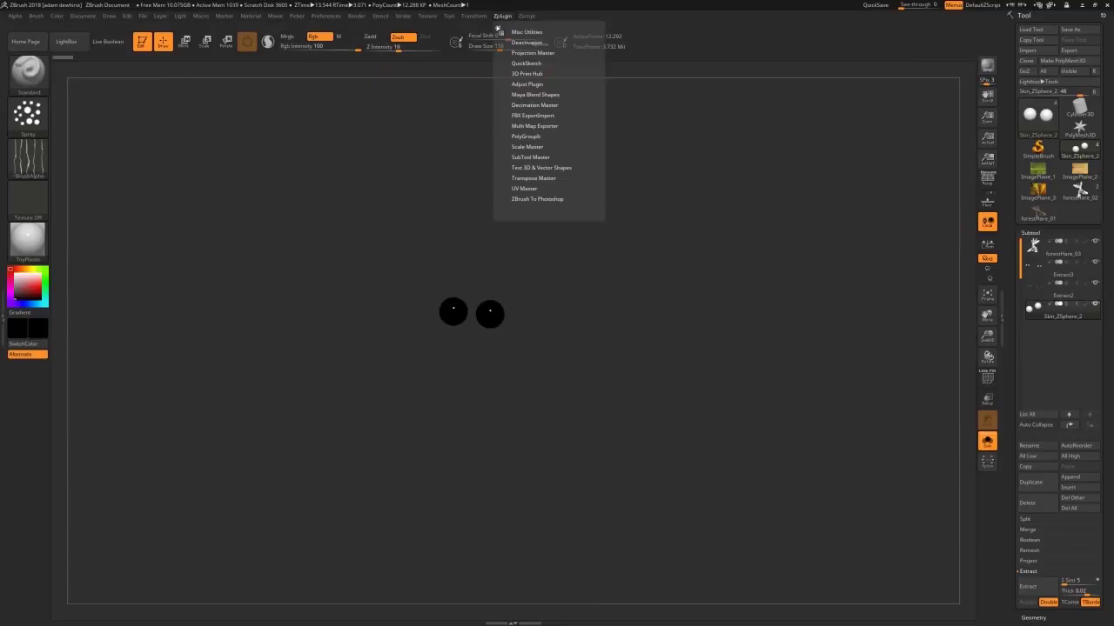
pyautogui.click(526, 157)
pyautogui.click(557, 208)
pyautogui.click(488, 198)
pyautogui.click(510, 233)
pyautogui.click(15, 275)
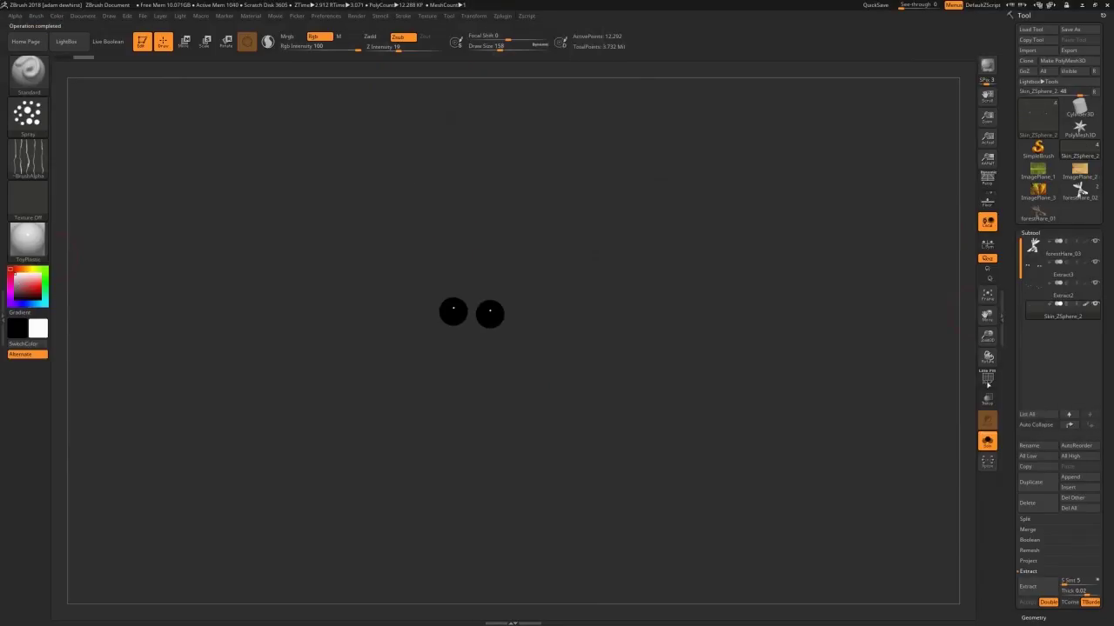
# Leave Solo mode, switch the active material to SkinShade4 and choose orange as the active colour.
pyautogui.click(986, 442)
pyautogui.click(28, 239)
pyautogui.click(116, 46)
pyautogui.click(24, 269)
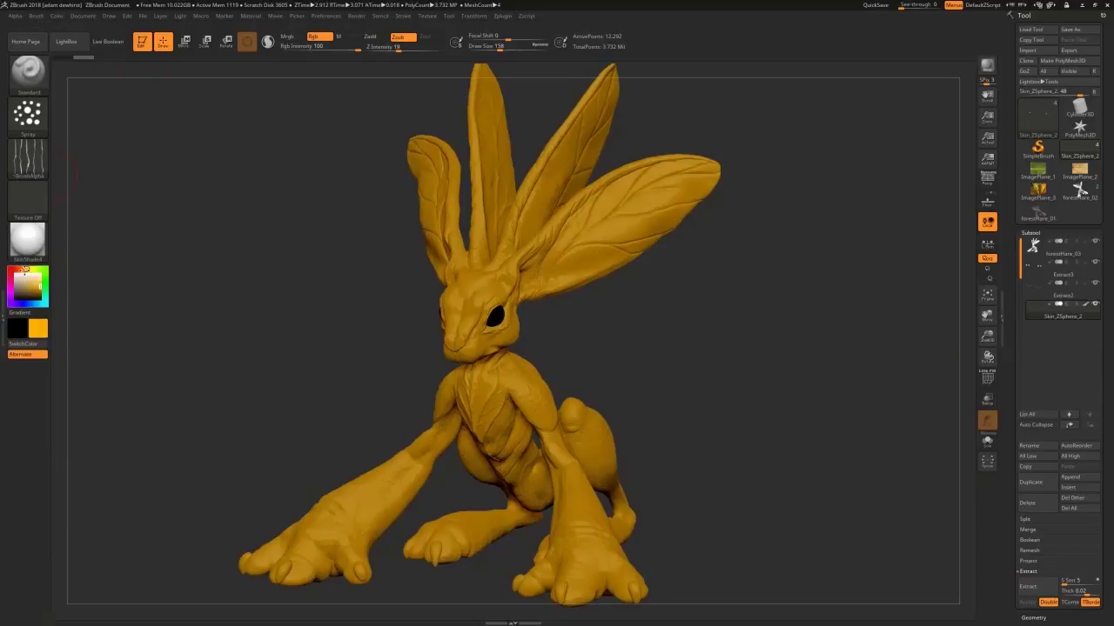
pyautogui.moveTo(39, 269); pyautogui.dragTo(24, 269)
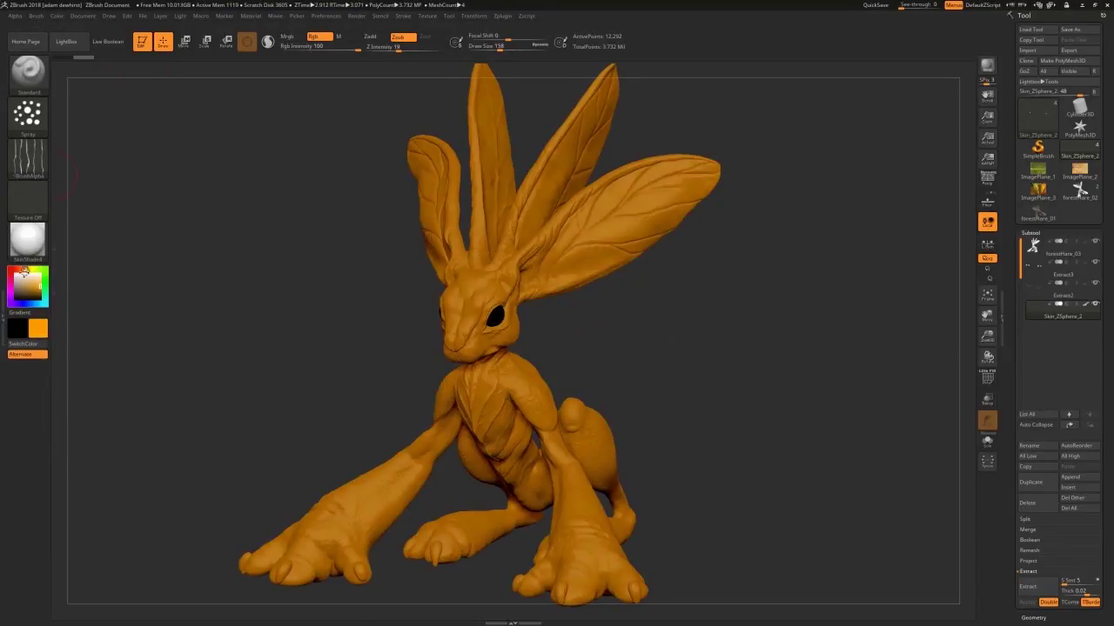
# Fill the active eyeball subtool with the current orange colour.
pyautogui.click(82, 16)
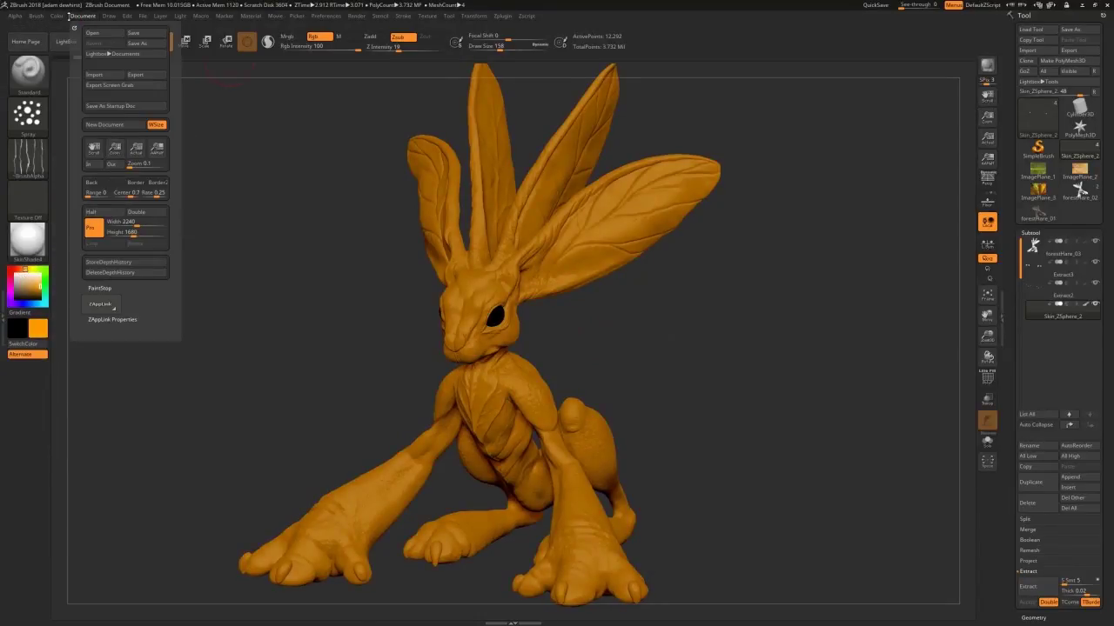
pyautogui.moveTo(57, 16)
pyautogui.click(83, 203)
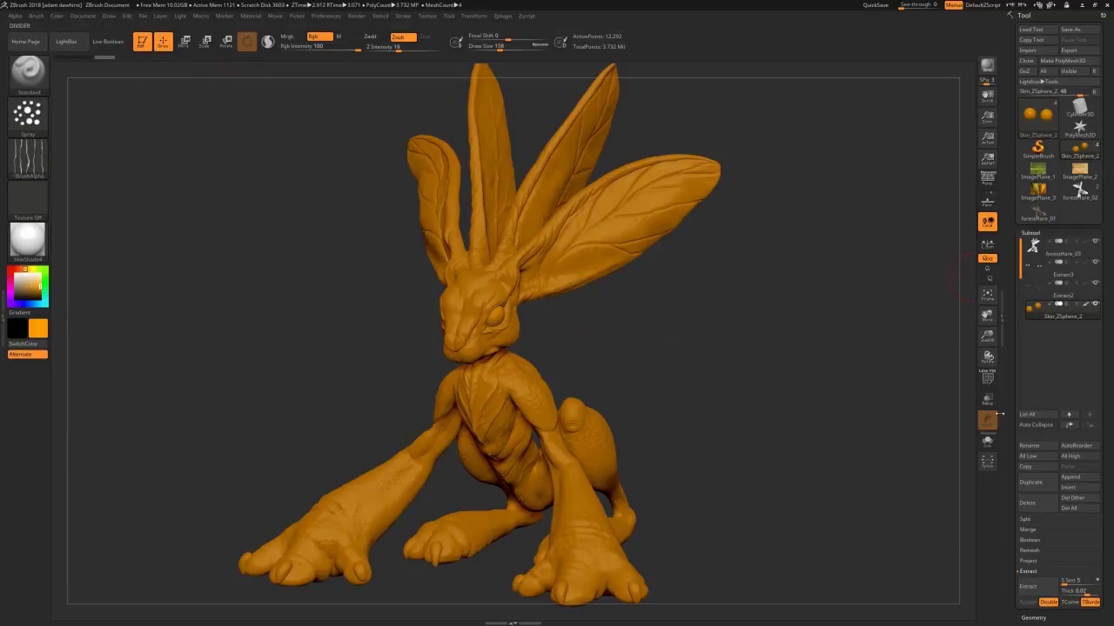
# Isolate the eyeballs, refill them with black and the ToyPlastic material through SubTool Master, and leave Solo mode.
pyautogui.click(988, 441)
pyautogui.click(15, 299)
pyautogui.click(500, 17)
pyautogui.click(569, 209)
pyautogui.click(508, 232)
pyautogui.click(36, 240)
pyautogui.click(540, 389)
pyautogui.click(502, 16)
pyautogui.click(569, 209)
pyautogui.click(508, 233)
pyautogui.click(987, 441)
# Choose orange again, isolate the forestHare_03 body and fill it with the colour through SubTool Master.
pyautogui.click(15, 276)
pyautogui.click(40, 287)
pyautogui.click(1062, 249)
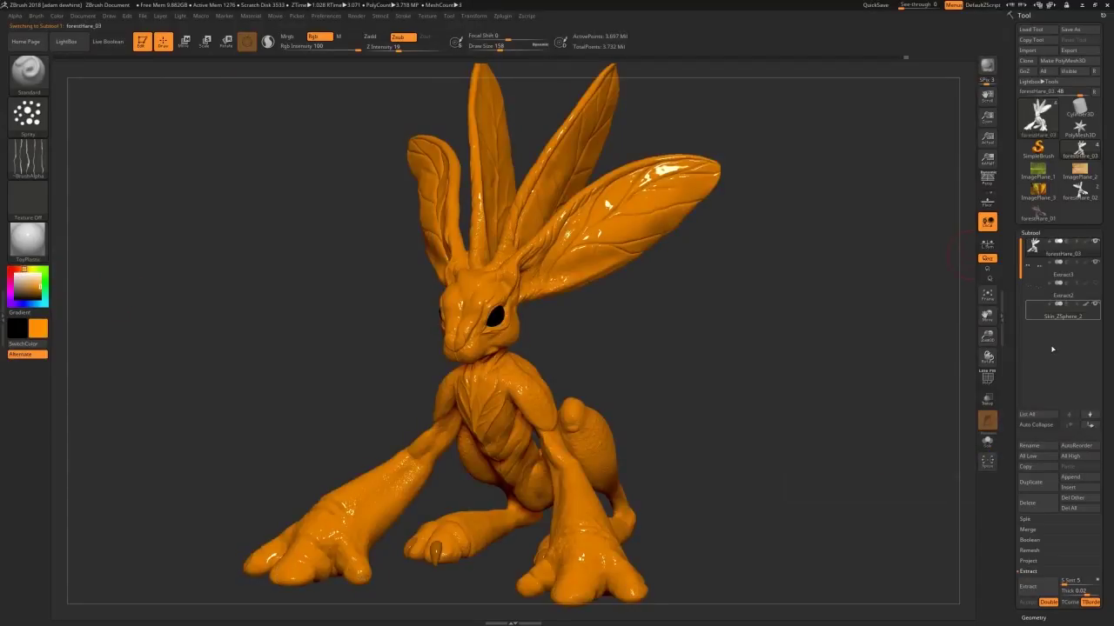
pyautogui.click(987, 441)
pyautogui.click(502, 17)
pyautogui.click(567, 210)
pyautogui.click(508, 232)
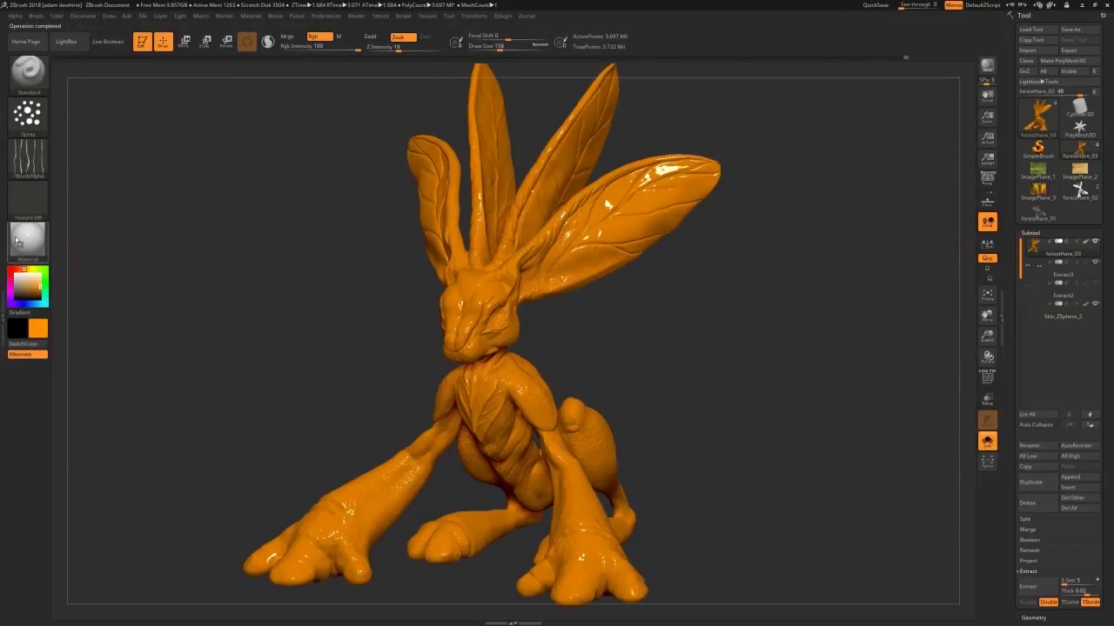
# Fill the isolated hare body with the SkinShade4 material, show the Extract2 claws and leave Solo mode.
pyautogui.click(17, 240)
pyautogui.click(497, 389)
pyautogui.click(504, 16)
pyautogui.click(567, 210)
pyautogui.click(510, 233)
pyautogui.click(1096, 283)
pyautogui.click(987, 441)
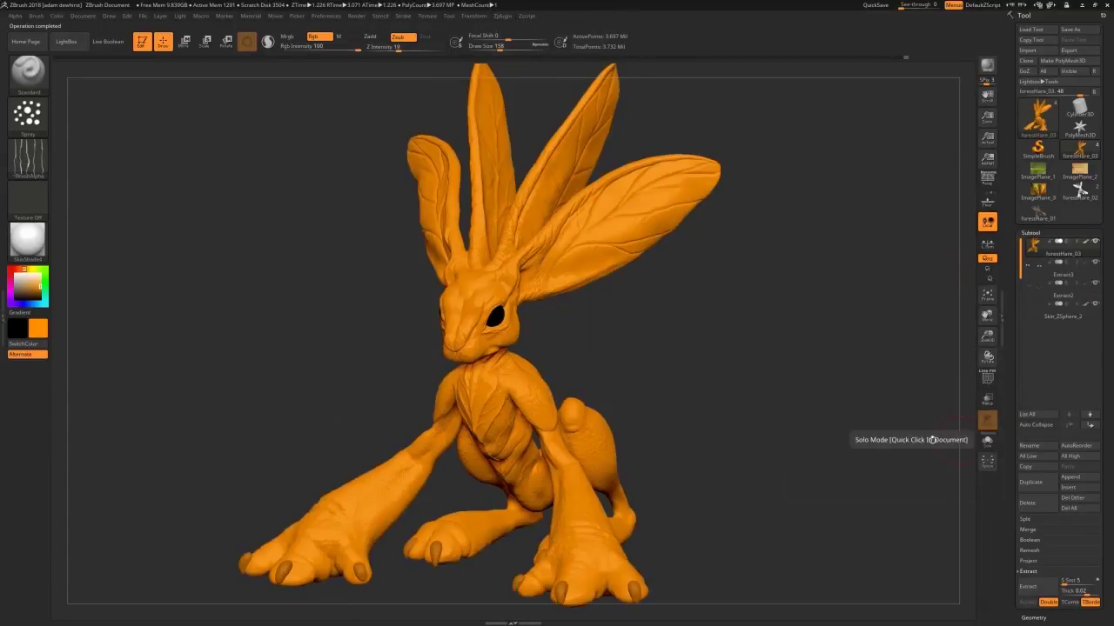
# Hide the hare body and eyeballs, select Extract3 and fill the visible claws with pale cream through SubTool Master.
pyautogui.moveTo(326, 332); pyautogui.dragTo(359, 331)
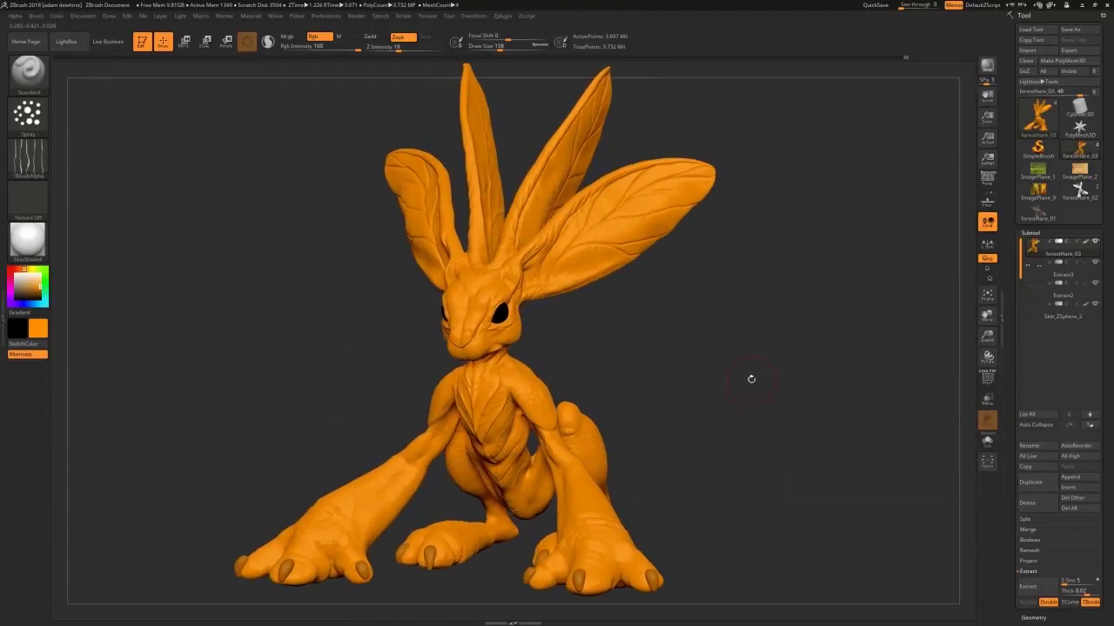
pyautogui.press('Print')
pyautogui.click(37, 292)
pyautogui.click(37, 286)
pyautogui.click(34, 278)
pyautogui.click(1095, 303)
pyautogui.click(1049, 271)
pyautogui.click(1095, 242)
pyautogui.click(502, 16)
pyautogui.click(570, 210)
pyautogui.click(509, 232)
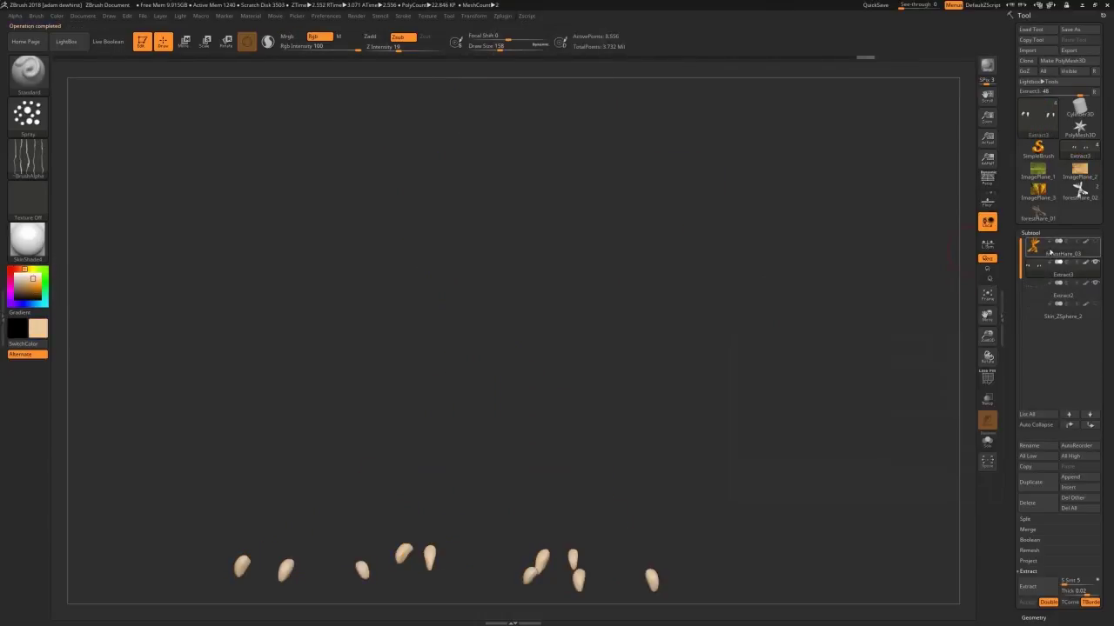
# Show the hare body and eyeballs again and make forestHare_03 the active subtool.
pyautogui.click(1096, 242)
pyautogui.click(1095, 304)
pyautogui.click(1035, 249)
# Mask the hare body by cavity at intensity 100, invert the mask and hide its display.
pyautogui.click(1032, 233)
pyautogui.click(1033, 338)
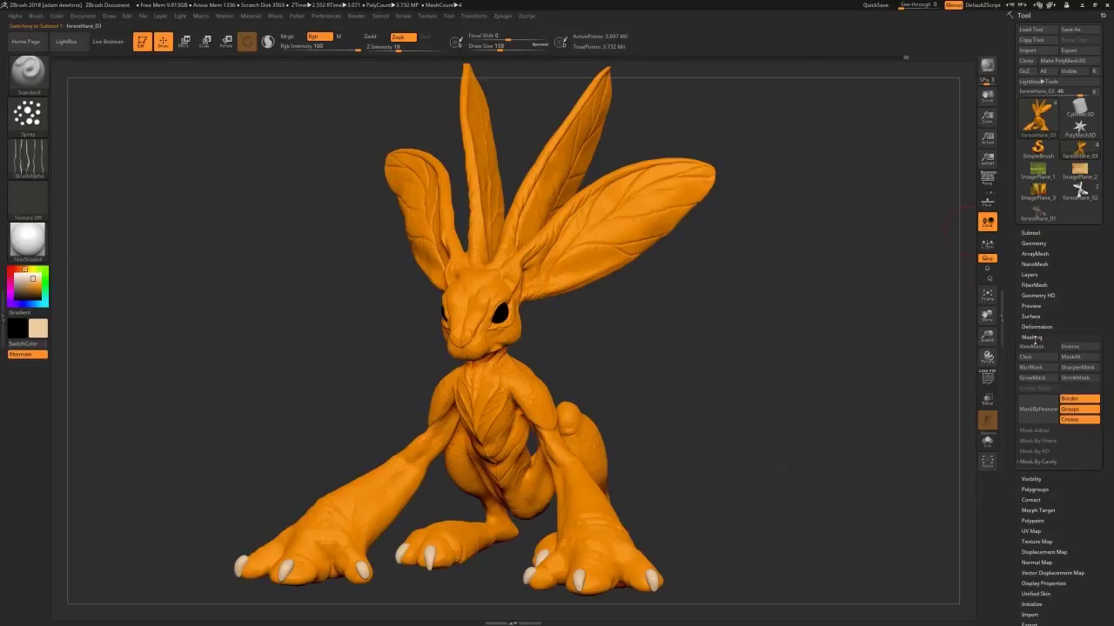
pyautogui.click(1050, 473)
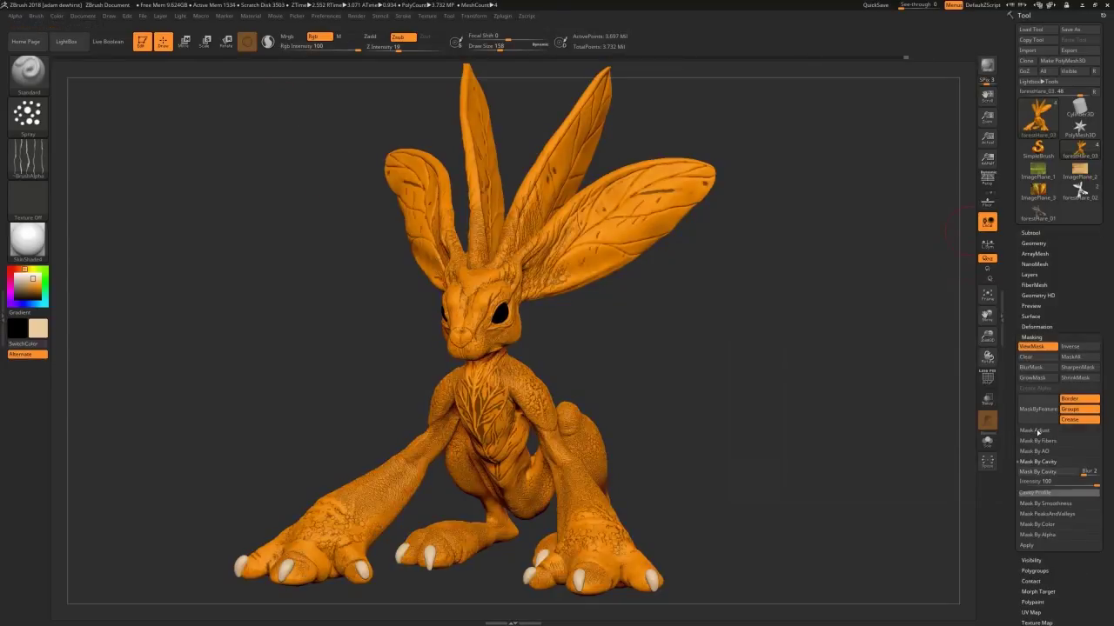
pyautogui.click(1072, 346)
pyautogui.click(1051, 348)
# Set up the Standard brush for colour-only painting with the ~BrushAlpha alpha and a brown colour.
pyautogui.click(28, 158)
pyautogui.click(291, 296)
pyautogui.click(28, 158)
pyautogui.click(123, 212)
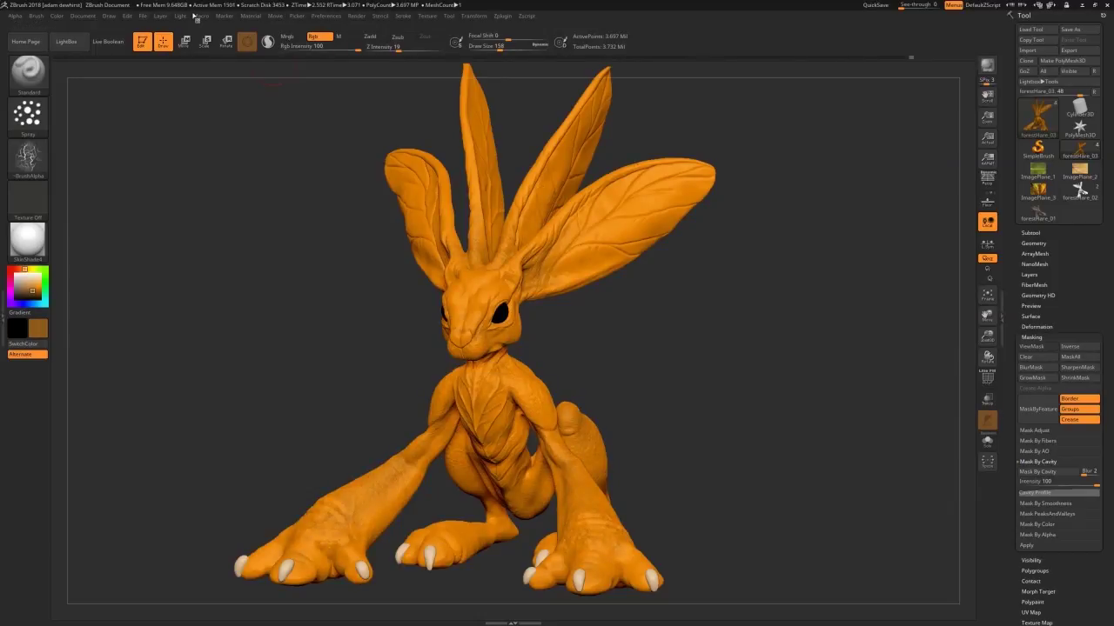
# Show the animation timeline above the canvas, cancelling the timeline loading dialog.
pyautogui.click(274, 15)
pyautogui.moveTo(275, 16)
pyautogui.click(302, 168)
pyautogui.click(302, 180)
pyautogui.click(486, 300)
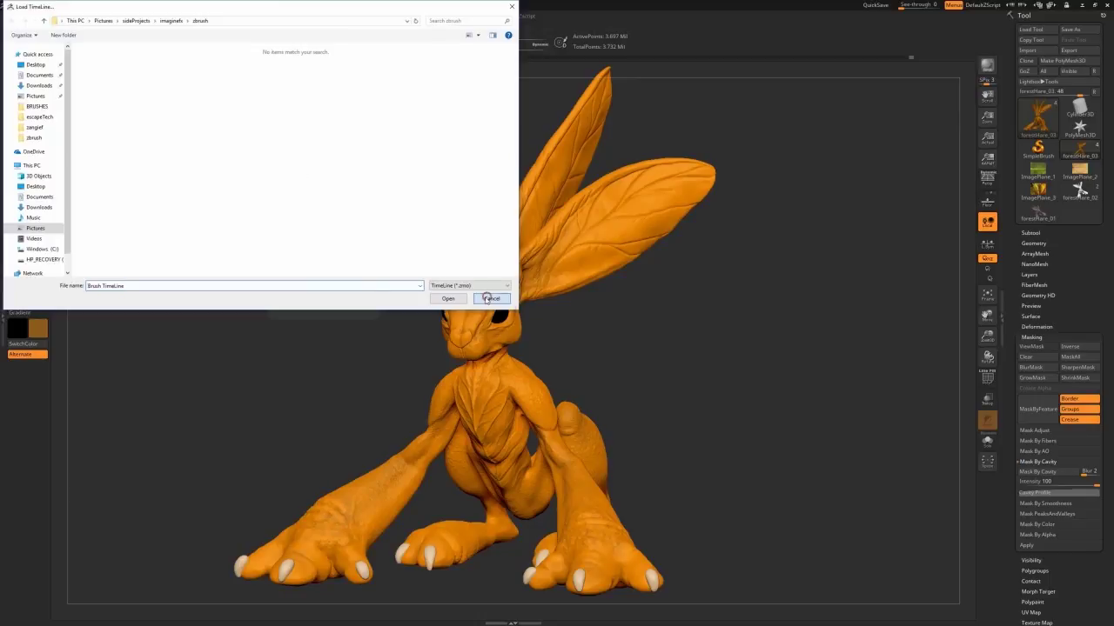
pyautogui.click(300, 187)
# Try brown test strokes over the chest and arms with different brush sizes, undoing each one.
pyautogui.moveTo(484, 389); pyautogui.dragTo(406, 483)
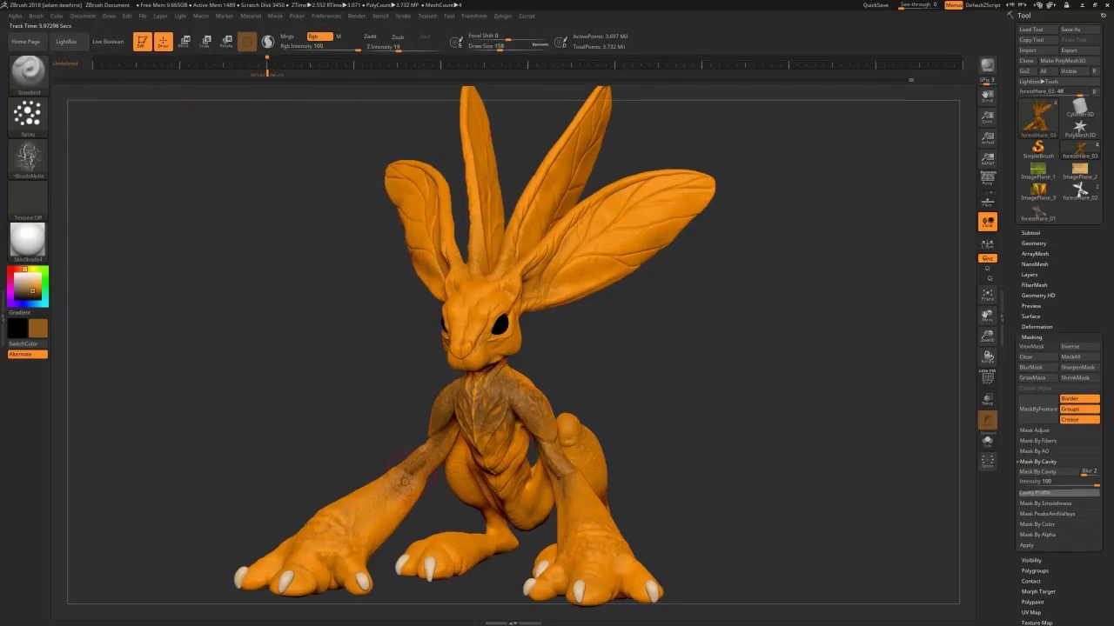
pyautogui.hotkey('ctrl', 'z')
pyautogui.press(']')
pyautogui.hotkey('ctrl', 'z')
pyautogui.moveTo(486, 390)
pyautogui.mouseDown()
pyautogui.moveTo(480, 405)
pyautogui.moveTo(519, 393)
pyautogui.mouseUp()
pyautogui.hotkey('ctrl', 'z')
# Set Rgb Intensity to 15 and paint subtle brown mottling over the hare's body, head and ears.
pyautogui.click(311, 50)
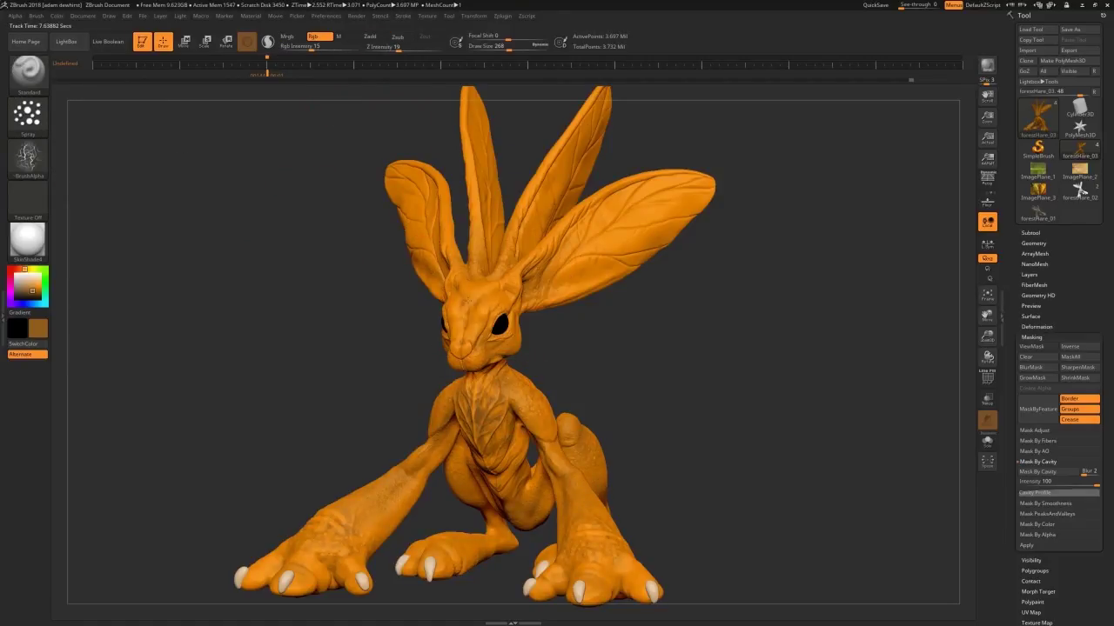
pyautogui.moveTo(618, 341); pyautogui.dragTo(490, 331)
pyautogui.moveTo(430, 381); pyautogui.dragTo(557, 374, button='right')
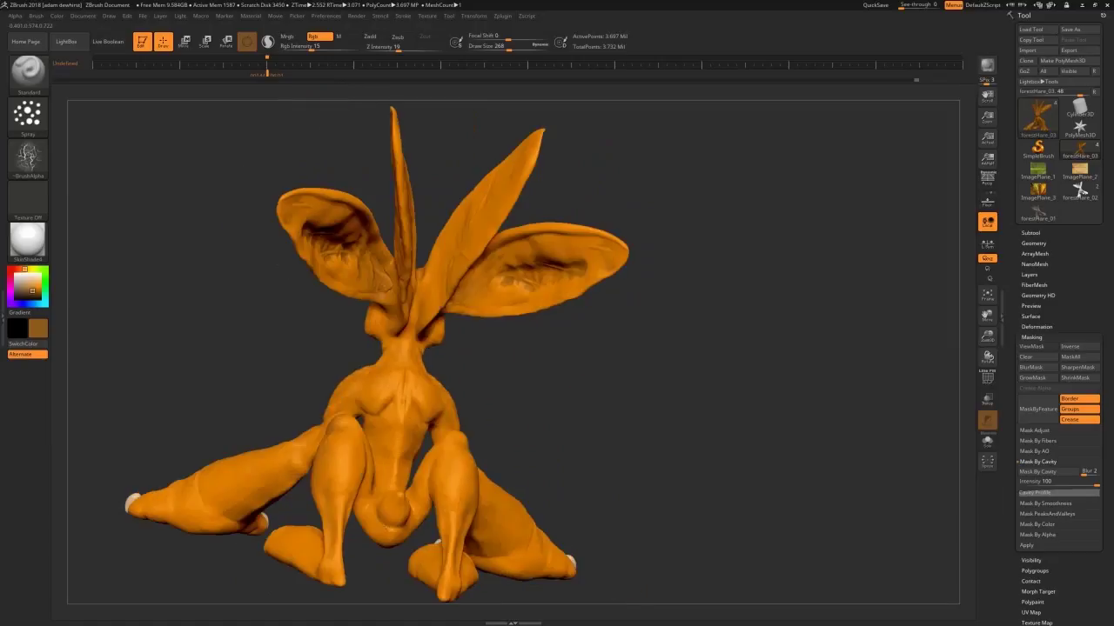
pyautogui.moveTo(366, 340); pyautogui.dragTo(600, 378, button='right')
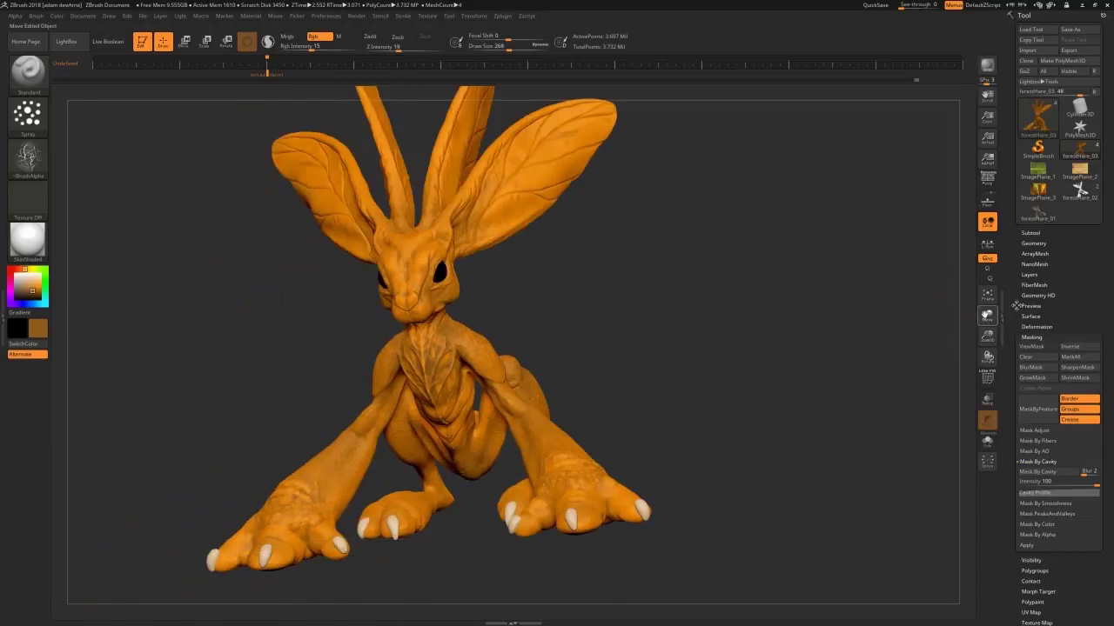
# Invert and hide the cavity mask, and spray light tan over the hare using Alpha 07 and draw size 202.
pyautogui.click(1079, 348)
pyautogui.hotkey('ctrl', 'h')
pyautogui.click(33, 283)
pyautogui.click(28, 158)
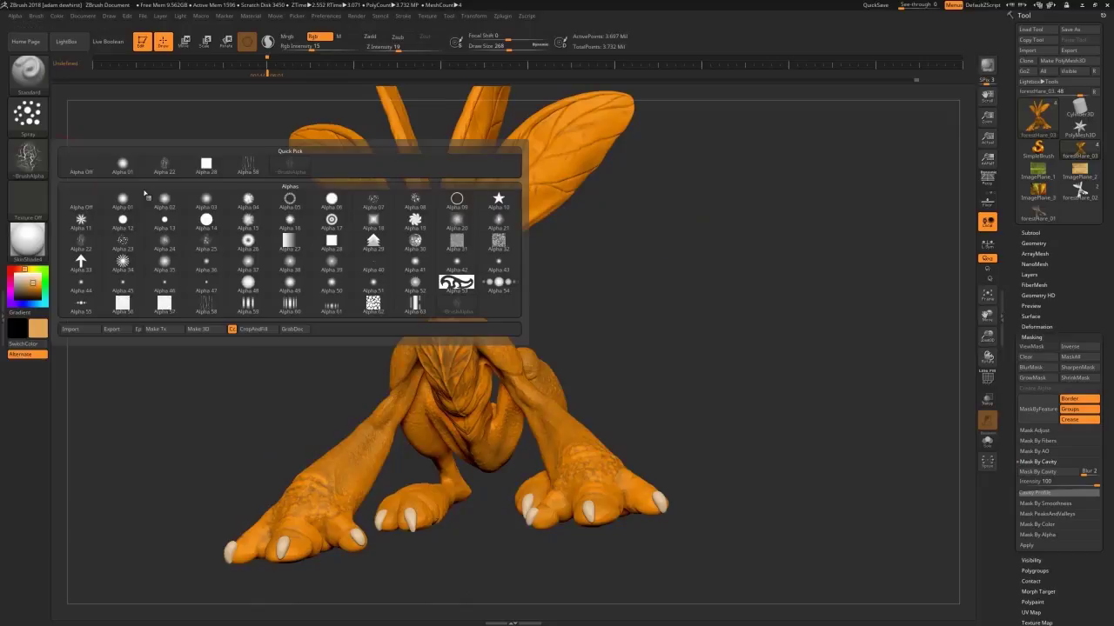
pyautogui.click(372, 201)
pyautogui.press('s')
pyautogui.moveTo(400, 351); pyautogui.dragTo(396, 353)
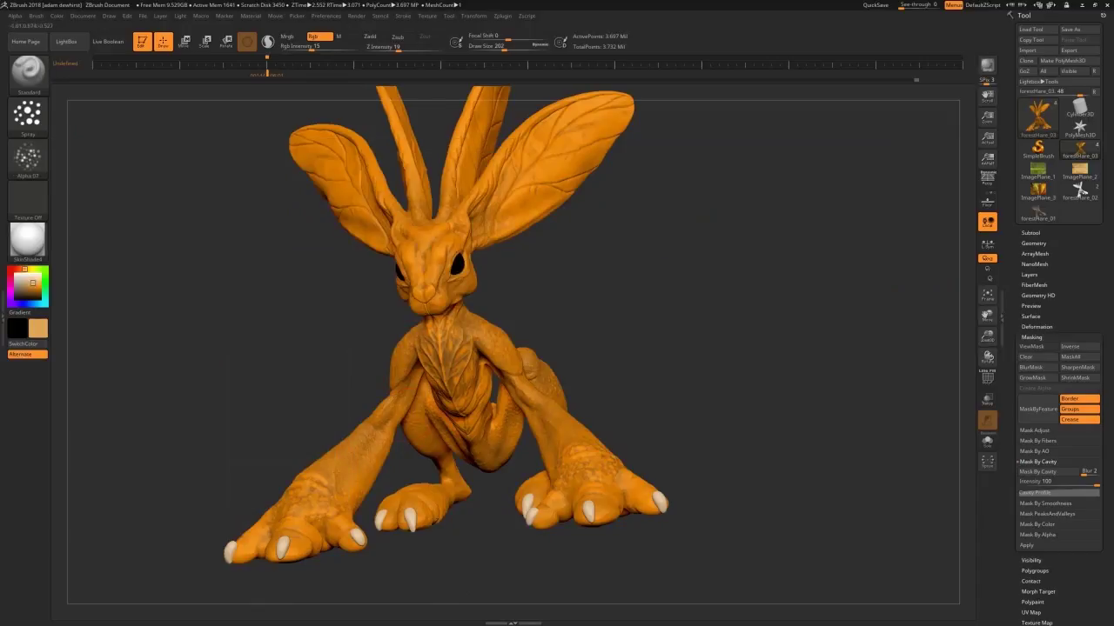
pyautogui.moveTo(426, 503); pyautogui.dragTo(579, 472, button='right')
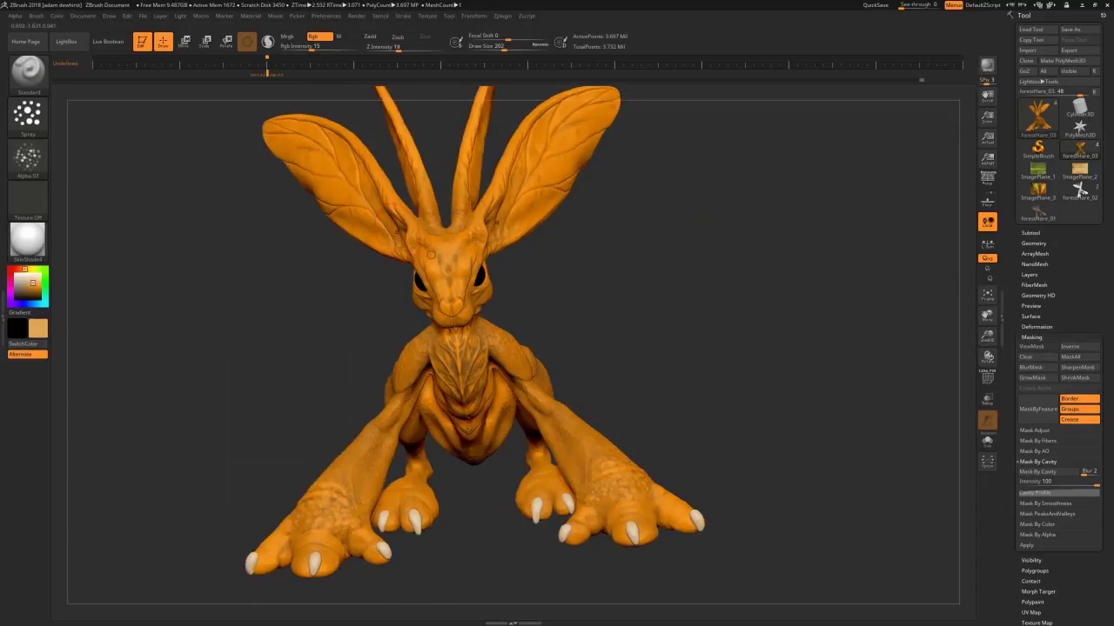
# Mask the hare body by cavity again and clear the masking.
pyautogui.click(1038, 471)
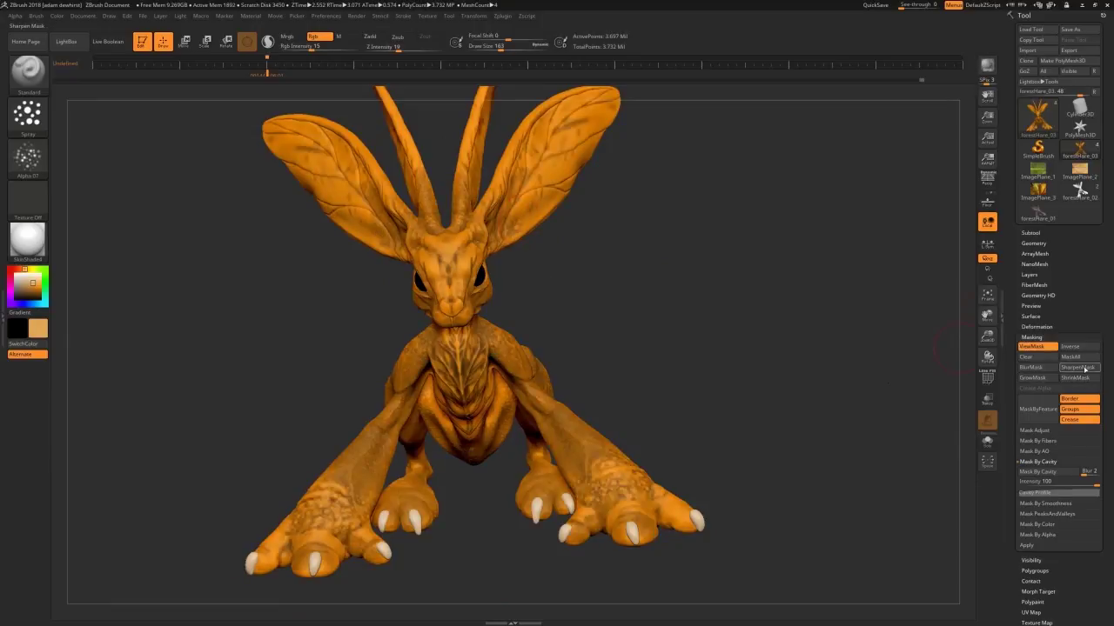
pyautogui.click(1038, 358)
pyautogui.moveTo(505, 234); pyautogui.dragTo(434, 350, button='right')
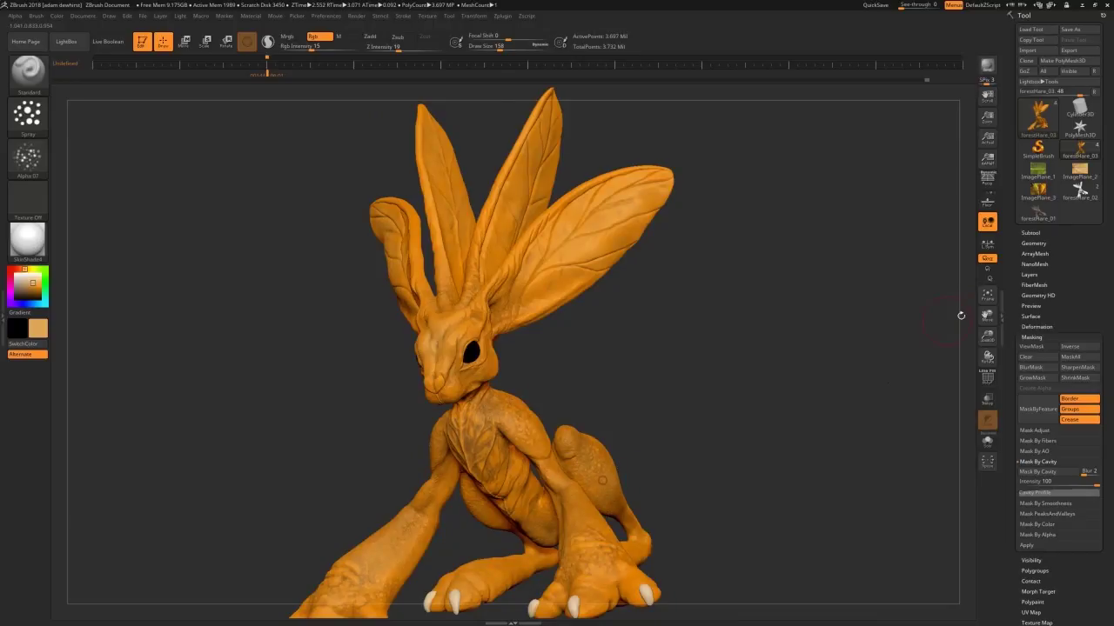
# Choose a burnt orange and paint colour variation over the hare's skin with draw size 116.
pyautogui.moveTo(987, 314); pyautogui.dragTo(1024, 212)
pyautogui.click(23, 270)
pyautogui.moveTo(33, 284); pyautogui.dragTo(36, 288)
pyautogui.moveTo(624, 311); pyautogui.dragTo(661, 313)
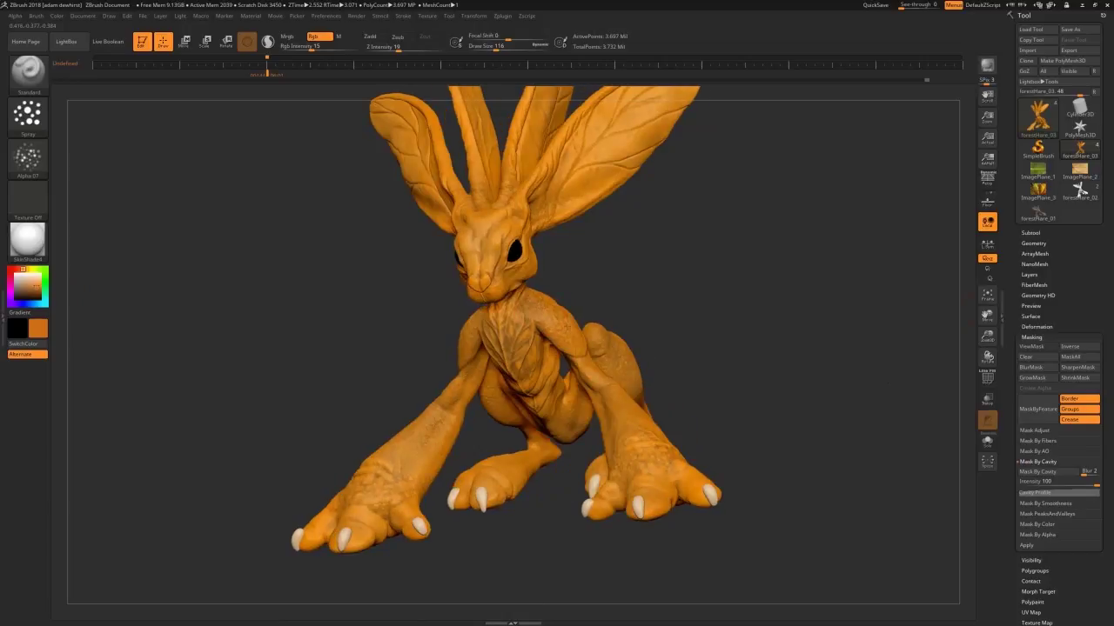
# Set Rgb Intensity to 18, choose a brighter orange and spray further colour variation over the hare's body.
pyautogui.click(315, 47)
pyautogui.click(39, 285)
pyautogui.press('[')
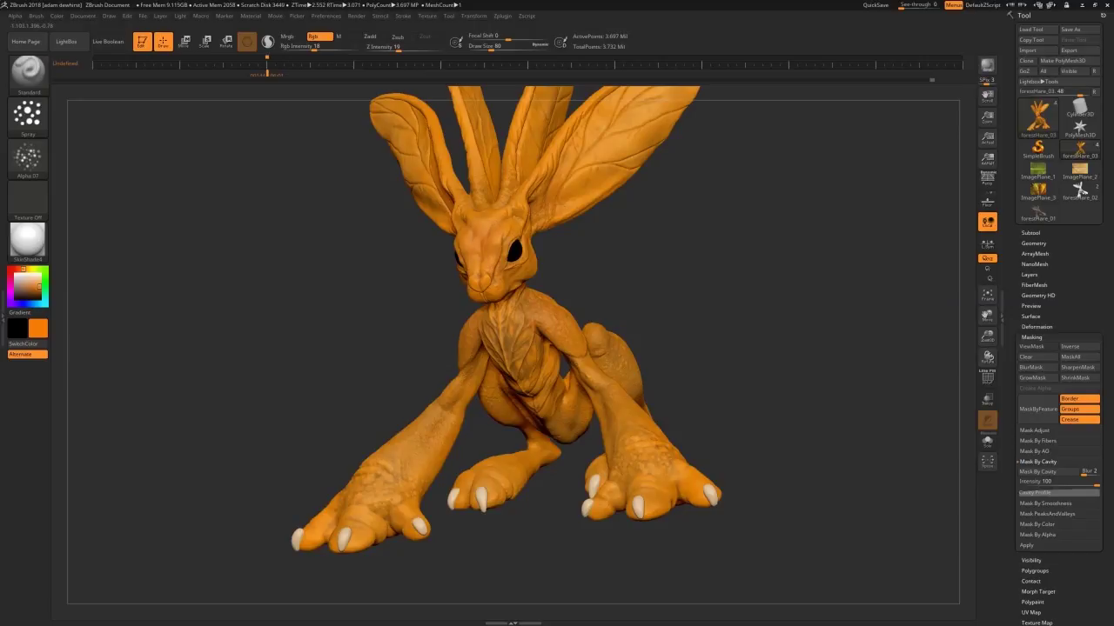
pyautogui.moveTo(588, 449); pyautogui.dragTo(599, 448)
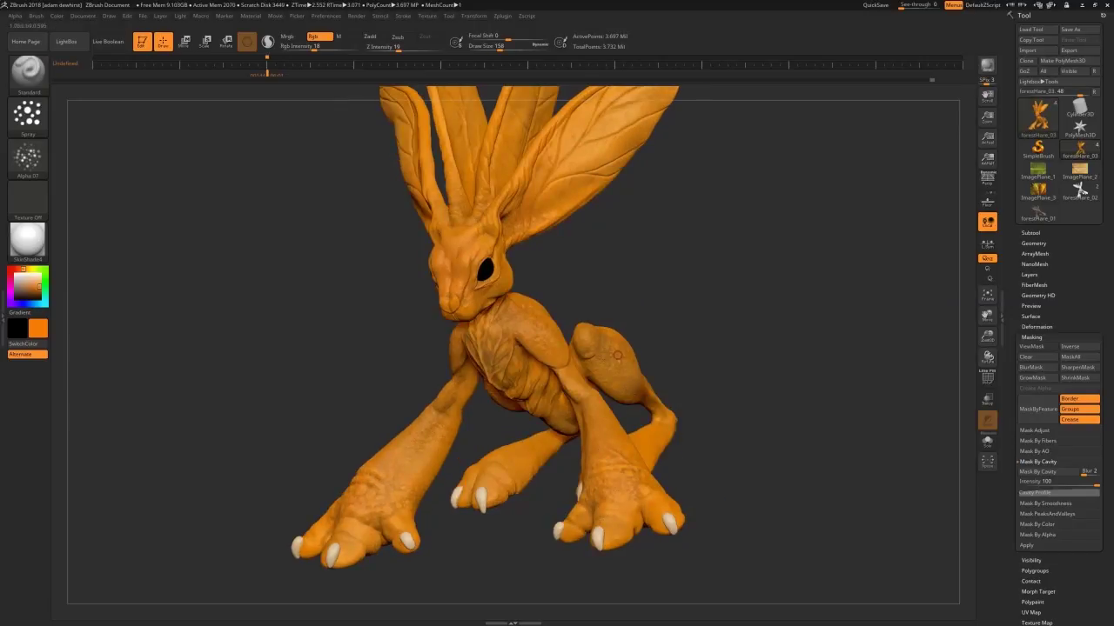
pyautogui.moveTo(679, 352); pyautogui.dragTo(668, 313)
# Tint the hare's muzzle and nose area with red-orange, reducing the draw size to 39.
pyautogui.click(20, 270)
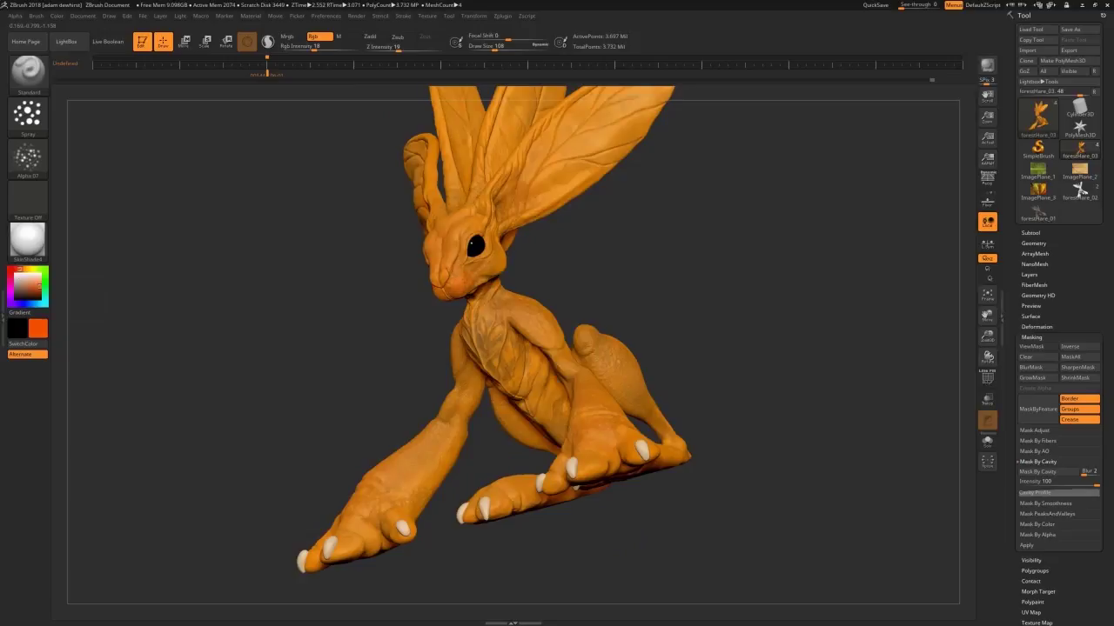
pyautogui.moveTo(987, 356); pyautogui.dragTo(966, 356)
pyautogui.click(485, 47)
pyautogui.moveTo(988, 336)
pyautogui.mouseDown()
pyautogui.moveTo(988, 383)
pyautogui.moveTo(1044, 357)
pyautogui.mouseUp()
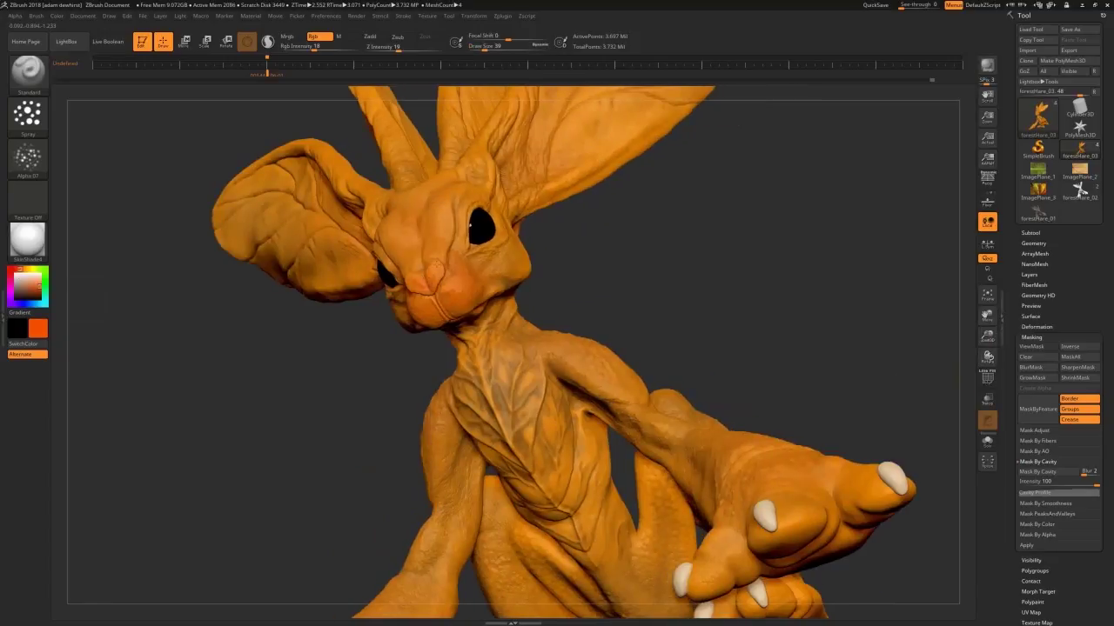
# Paint the hare's nose in a softer salmon orange with draw size 37.
pyautogui.moveTo(696, 313); pyautogui.dragTo(626, 313)
pyautogui.click(33, 285)
pyautogui.moveTo(217, 417); pyautogui.dragTo(269, 409)
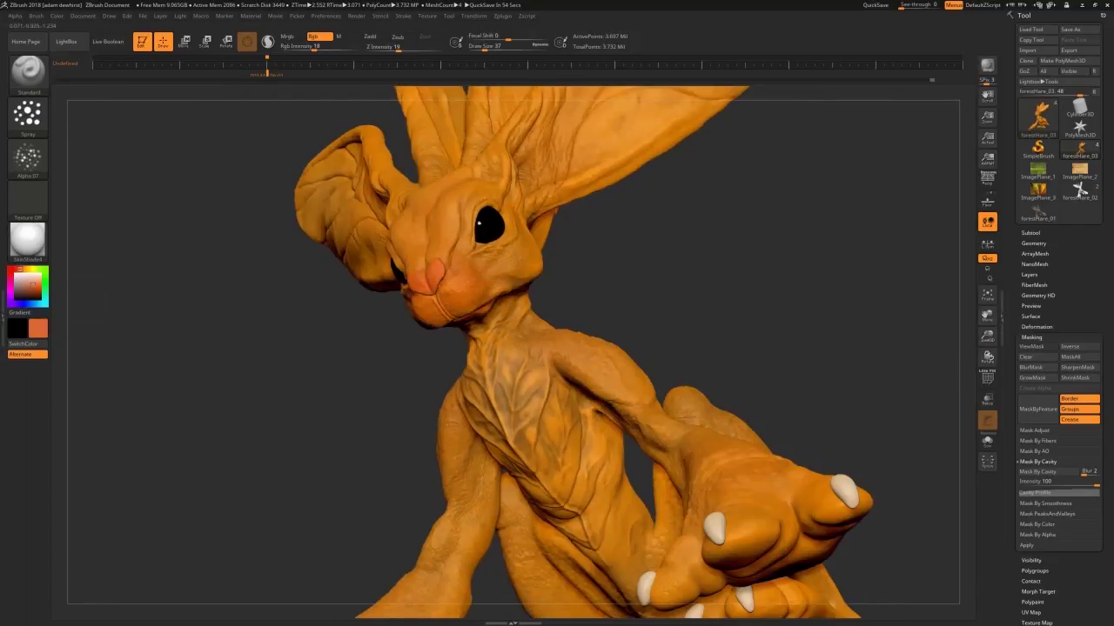
# Configure the brush with a dark red-brown colour, Alpha 22, the DragRect stroke, draw size 54 and Rgb Intensity 30.
pyautogui.click(36, 291)
pyautogui.click(29, 160)
pyautogui.click(278, 204)
pyautogui.press('s')
pyautogui.moveTo(437, 280); pyautogui.dragTo(430, 284)
pyautogui.click(26, 117)
pyautogui.click(162, 123)
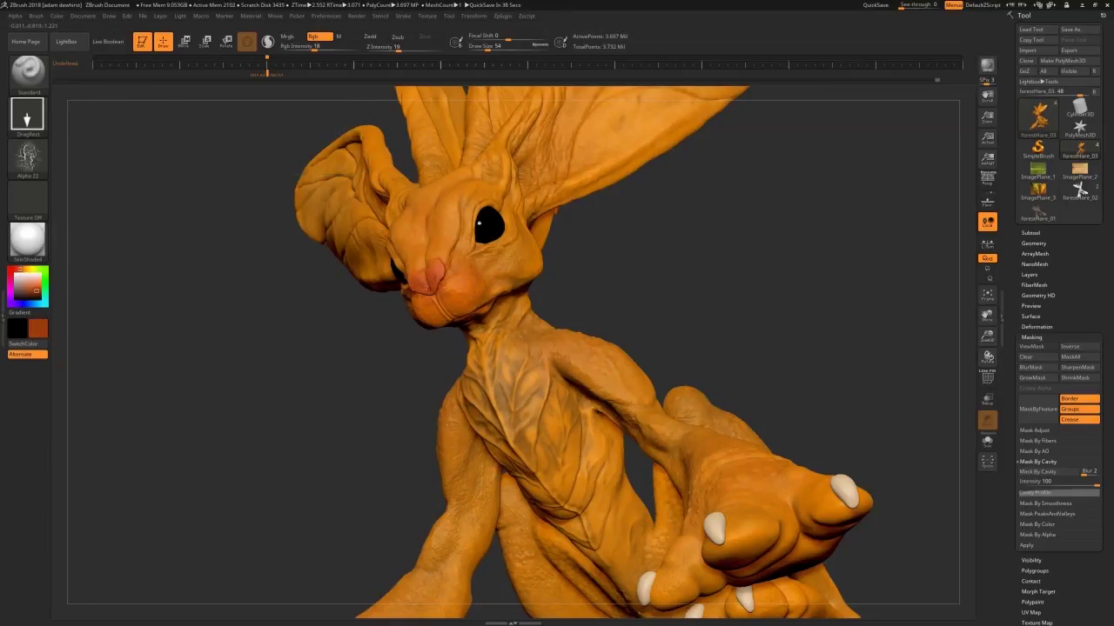
pyautogui.click(397, 49)
pyautogui.click(323, 48)
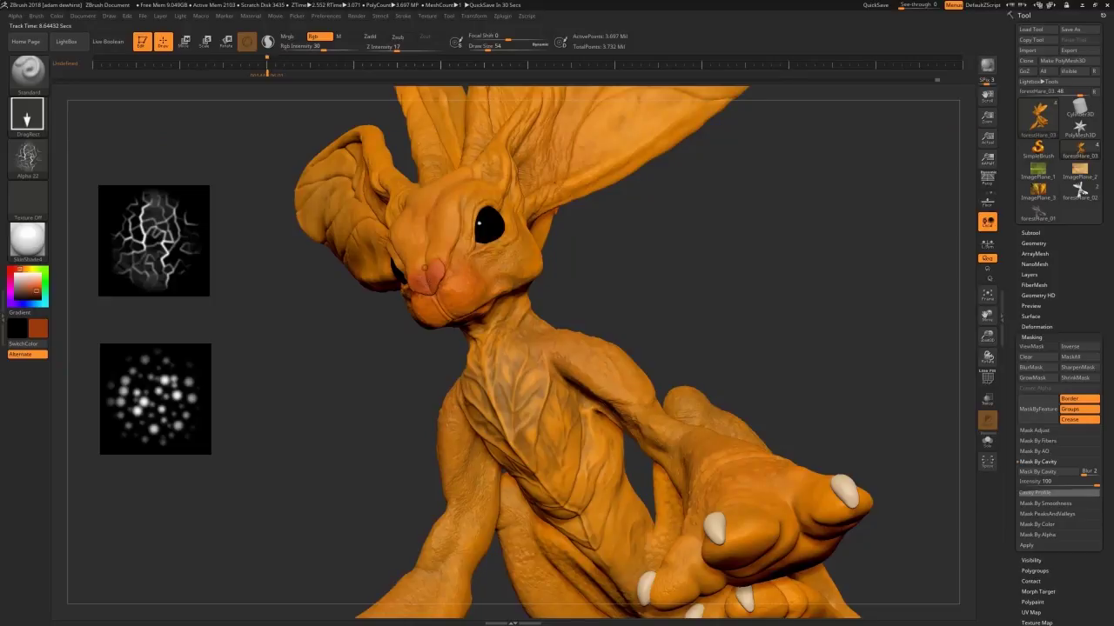
# Switch to the Spray stroke with Alpha 01 and paint dark red-brown along the mouth crease and, at Rgb Intensity 16, around the eye.
pyautogui.press('s')
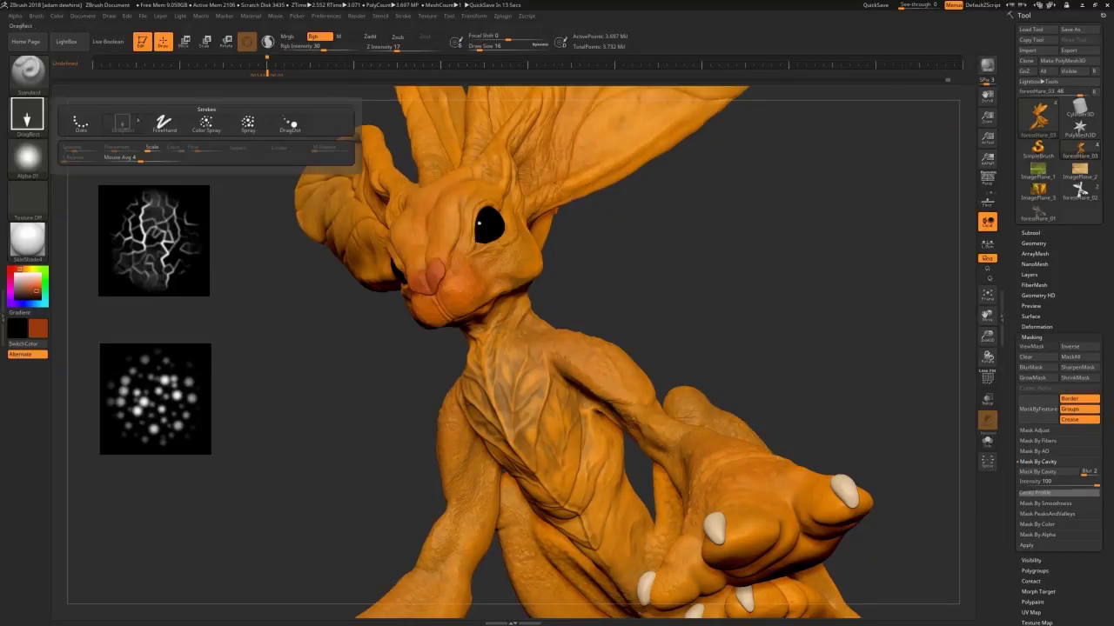
pyautogui.click(248, 124)
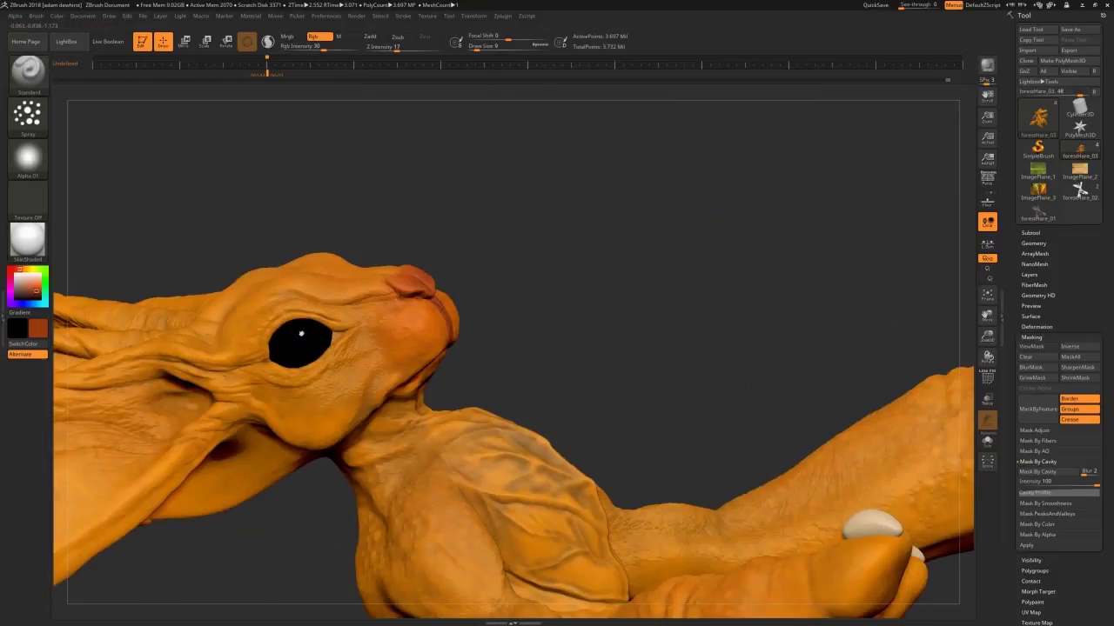
pyautogui.moveTo(476, 50); pyautogui.dragTo(485, 50)
pyautogui.moveTo(324, 50); pyautogui.dragTo(313, 50)
pyautogui.moveTo(396, 296)
pyautogui.mouseDown()
pyautogui.moveTo(346, 306)
pyautogui.moveTo(329, 338)
pyautogui.moveTo(323, 316)
pyautogui.mouseUp()
pyautogui.moveTo(485, 49); pyautogui.dragTo(477, 50)
pyautogui.moveTo(330, 325)
pyautogui.mouseDown()
pyautogui.moveTo(301, 316)
pyautogui.moveTo(268, 338)
pyautogui.moveTo(284, 367)
pyautogui.moveTo(298, 366)
pyautogui.moveTo(261, 365)
pyautogui.mouseUp()
pyautogui.moveTo(261, 365); pyautogui.dragTo(278, 309)
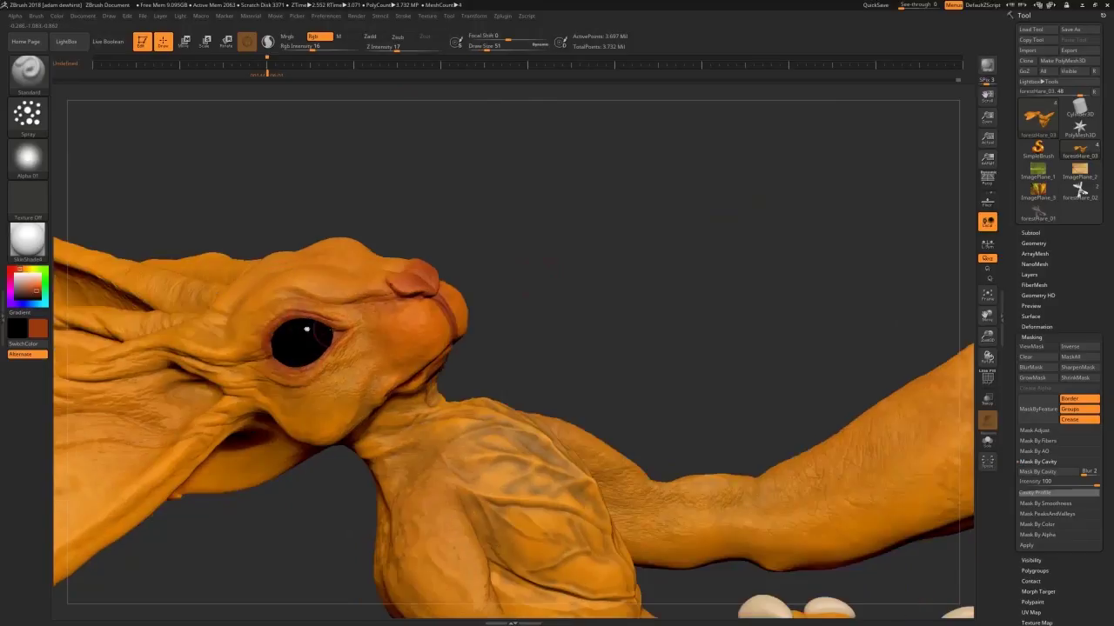
# Deepen the eye rims and mouth crease with dark brown, and set the active colour to orange (224, 132, 43).
pyautogui.click(32, 296)
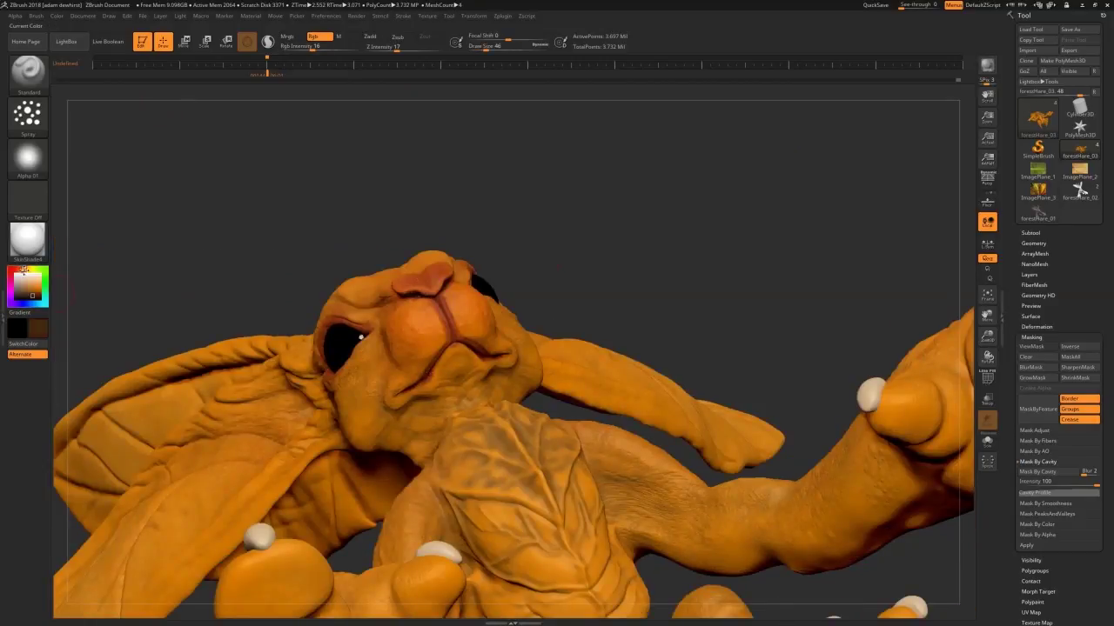
pyautogui.click(34, 286)
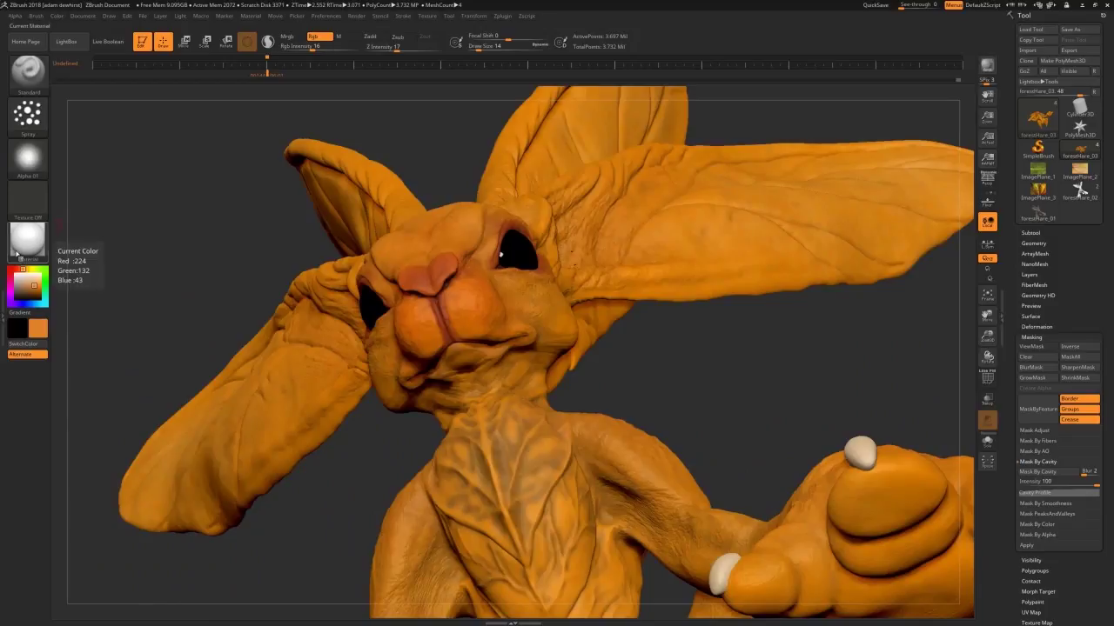
# Choose a darker rust orange with Alpha 07 and spray it around the base of the hare's ear.
pyautogui.click(36, 288)
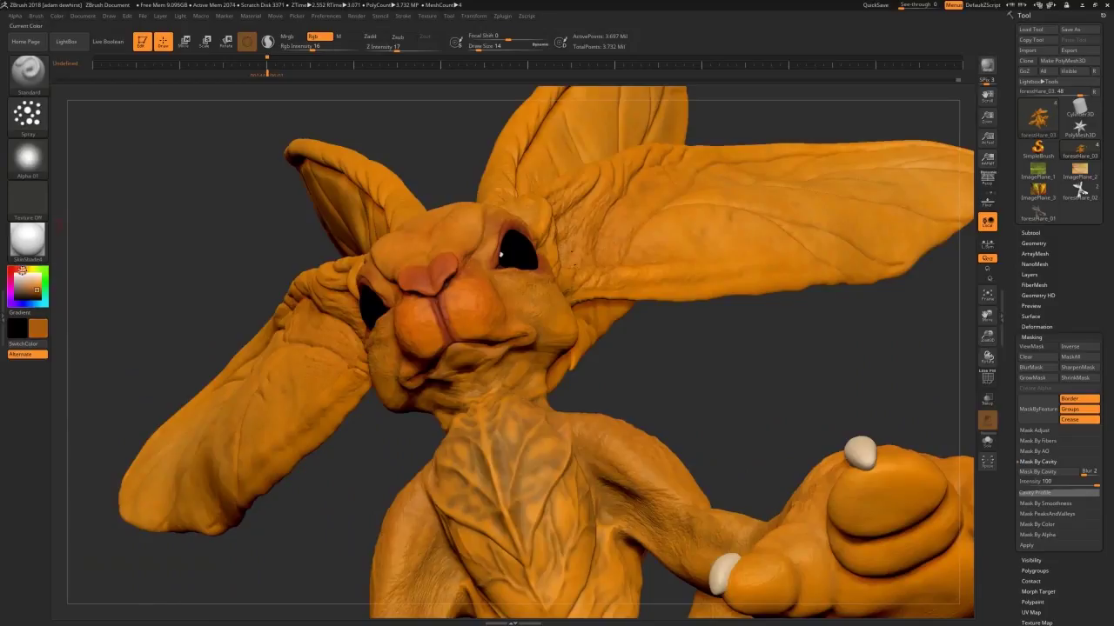
pyautogui.moveTo(456, 310); pyautogui.dragTo(472, 328)
pyautogui.click(28, 158)
pyautogui.click(373, 199)
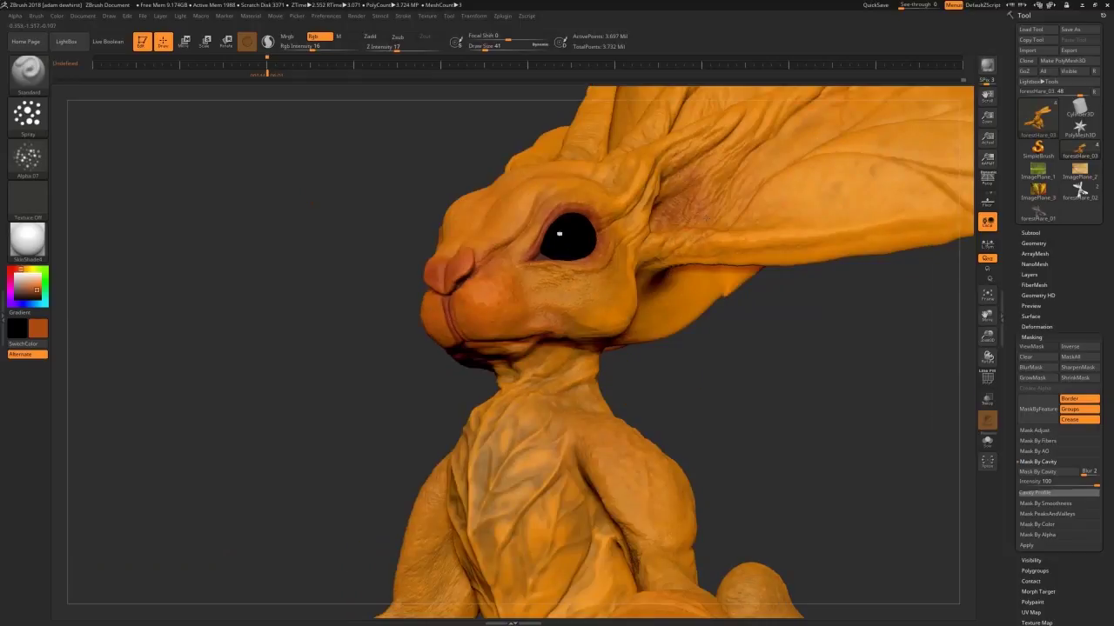
pyautogui.moveTo(986, 357); pyautogui.dragTo(986, 296)
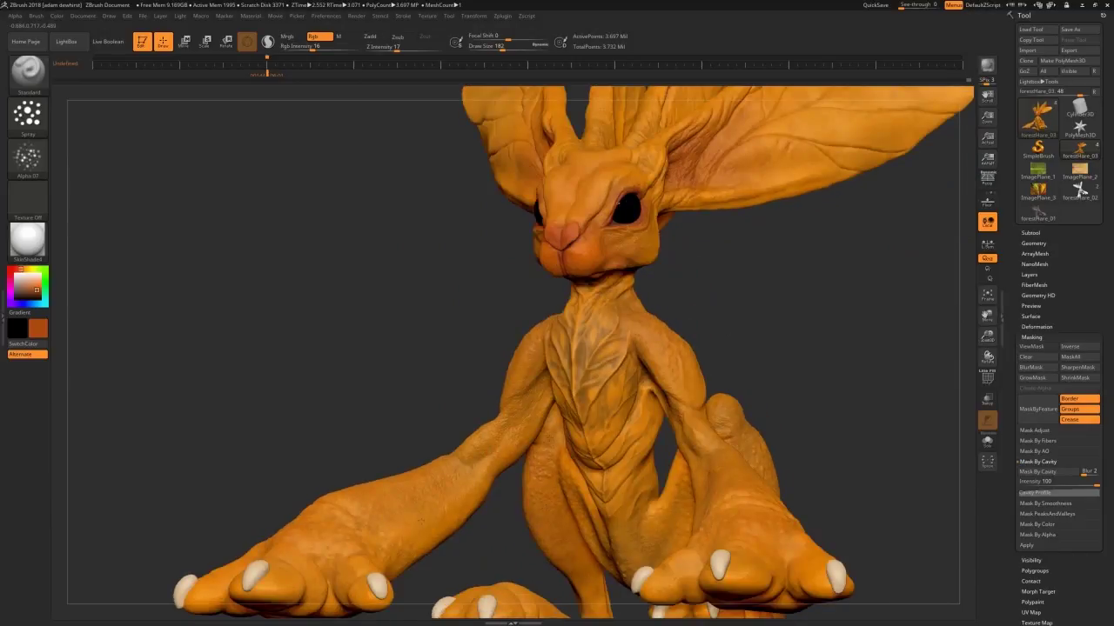
# Spray mottled rust orange over the hare's arms, paws and legs, working from draw size 120 down to about 90.
pyautogui.keyDown('alt'); pyautogui.moveTo(494, 523); pyautogui.dragTo(696, 366); pyautogui.keyUp('alt')
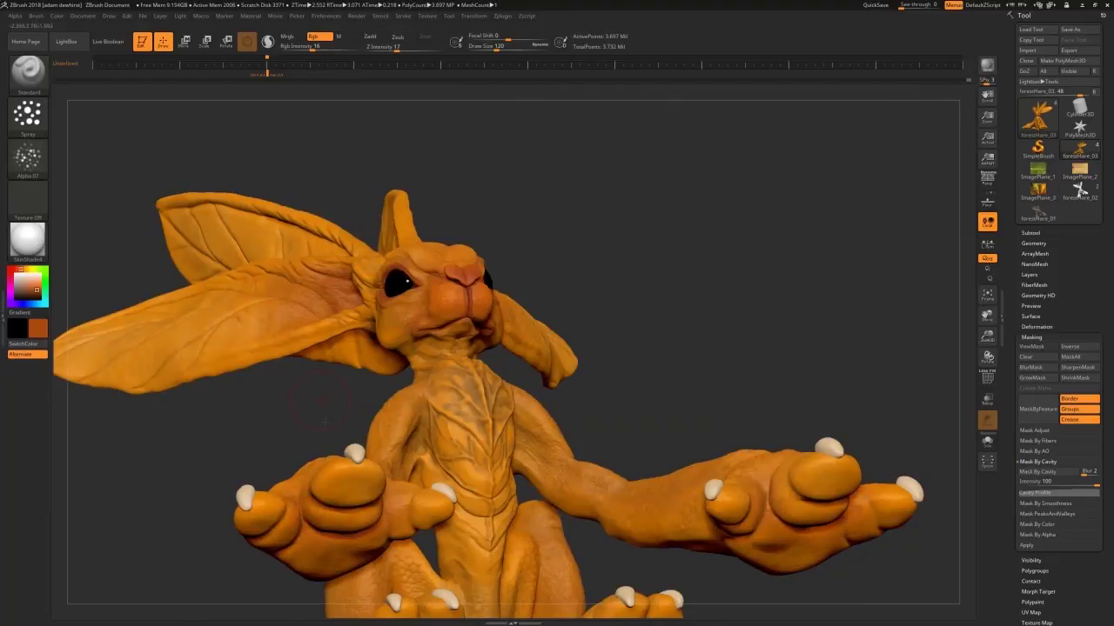
pyautogui.moveTo(326, 423); pyautogui.dragTo(278, 581)
pyautogui.keyDown('alt'); pyautogui.moveTo(679, 409); pyautogui.dragTo(261, 514); pyautogui.keyUp('alt')
pyautogui.moveTo(261, 515)
pyautogui.mouseDown()
pyautogui.moveTo(209, 533)
pyautogui.moveTo(178, 514)
pyautogui.mouseUp()
pyautogui.keyDown('alt'); pyautogui.moveTo(348, 470); pyautogui.dragTo(670, 418); pyautogui.keyUp('alt')
pyautogui.moveTo(669, 470); pyautogui.dragTo(318, 513)
pyautogui.moveTo(317, 574)
pyautogui.mouseDown()
pyautogui.moveTo(470, 487)
pyautogui.moveTo(474, 526)
pyautogui.mouseUp()
pyautogui.moveTo(600, 435); pyautogui.dragTo(635, 413)
pyautogui.moveTo(348, 539); pyautogui.dragTo(696, 435)
pyautogui.moveTo(431, 522); pyautogui.dragTo(414, 557)
pyautogui.moveTo(553, 439); pyautogui.dragTo(525, 487)
pyautogui.moveTo(696, 487); pyautogui.dragTo(592, 470)
pyautogui.moveTo(581, 427); pyautogui.dragTo(591, 419)
pyautogui.moveTo(661, 487); pyautogui.dragTo(609, 557)
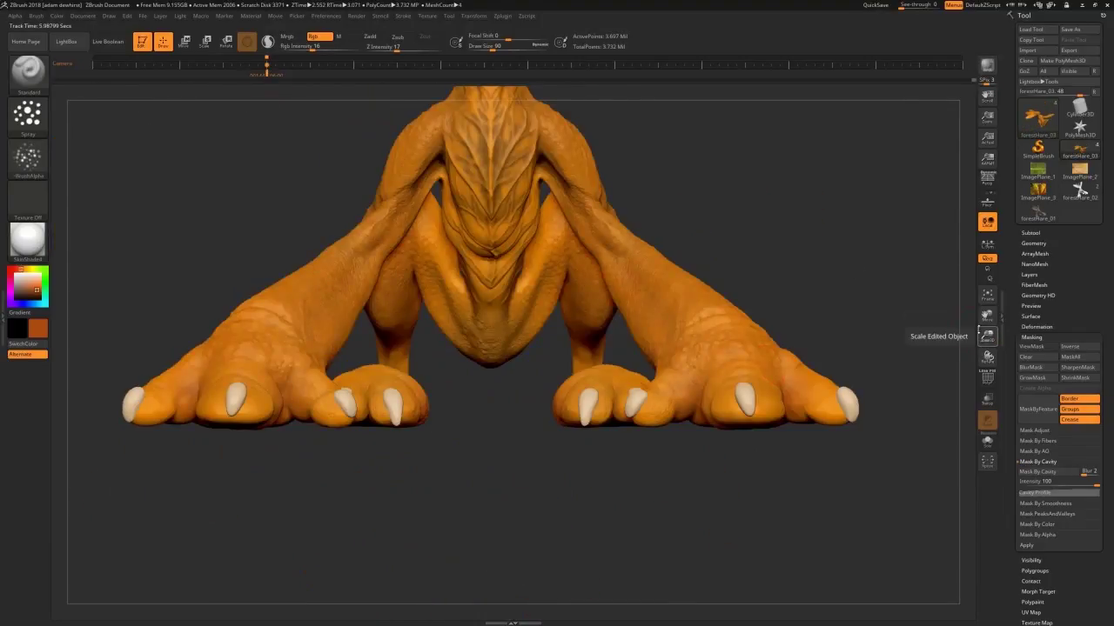
# Frame the hare and store the view as a second camera keyframe on the timeline.
pyautogui.moveTo(987, 335); pyautogui.dragTo(981, 295)
pyautogui.moveTo(987, 316); pyautogui.dragTo(982, 417)
pyautogui.moveTo(835, 426); pyautogui.dragTo(740, 413)
pyautogui.moveTo(986, 315); pyautogui.dragTo(961, 370)
pyautogui.moveTo(740, 362); pyautogui.dragTo(728, 364)
pyautogui.click(310, 67)
# Spray rust orange accents around the head and ear bases with draw size 77.
pyautogui.press(']')
pyautogui.press(']')
pyautogui.press(']')
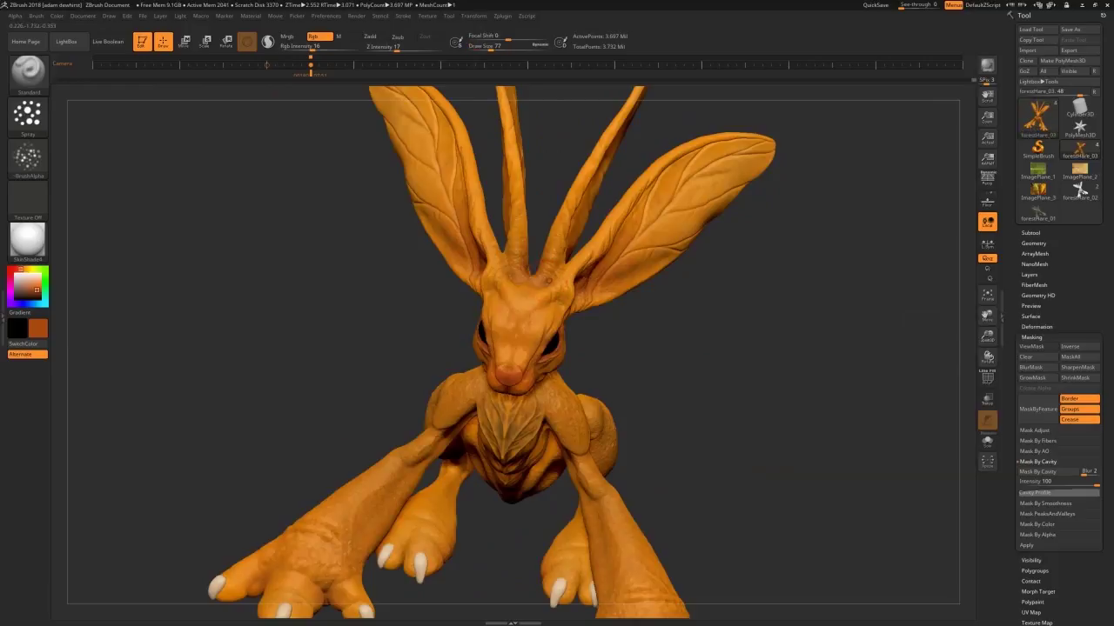
pyautogui.moveTo(396, 357); pyautogui.dragTo(456, 348)
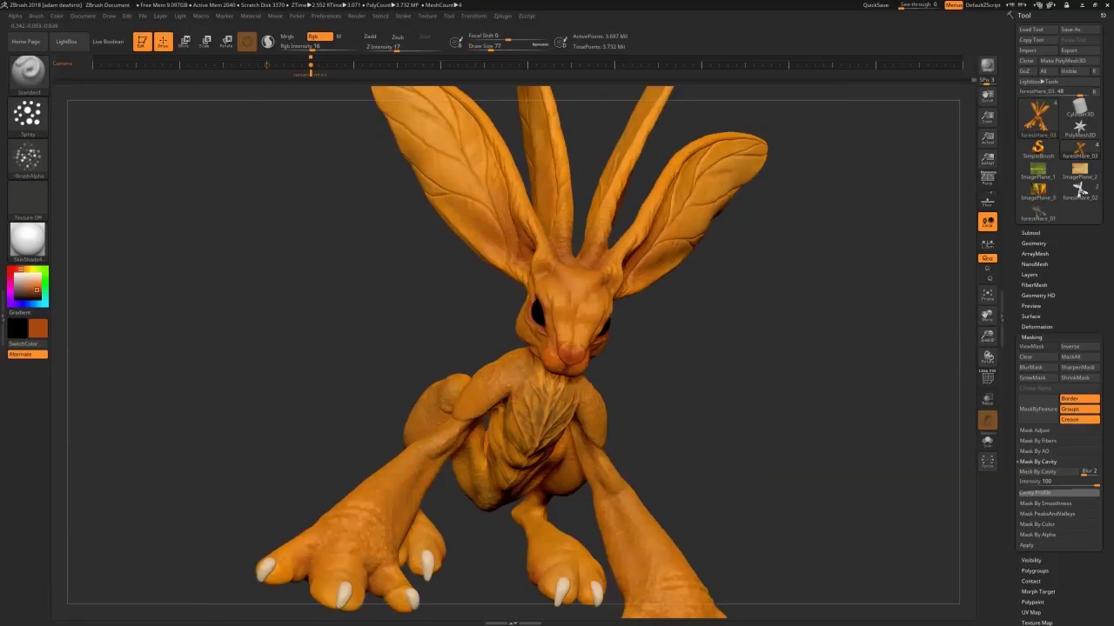
pyautogui.moveTo(613, 359); pyautogui.dragTo(731, 348)
pyautogui.moveTo(513, 304); pyautogui.dragTo(391, 318)
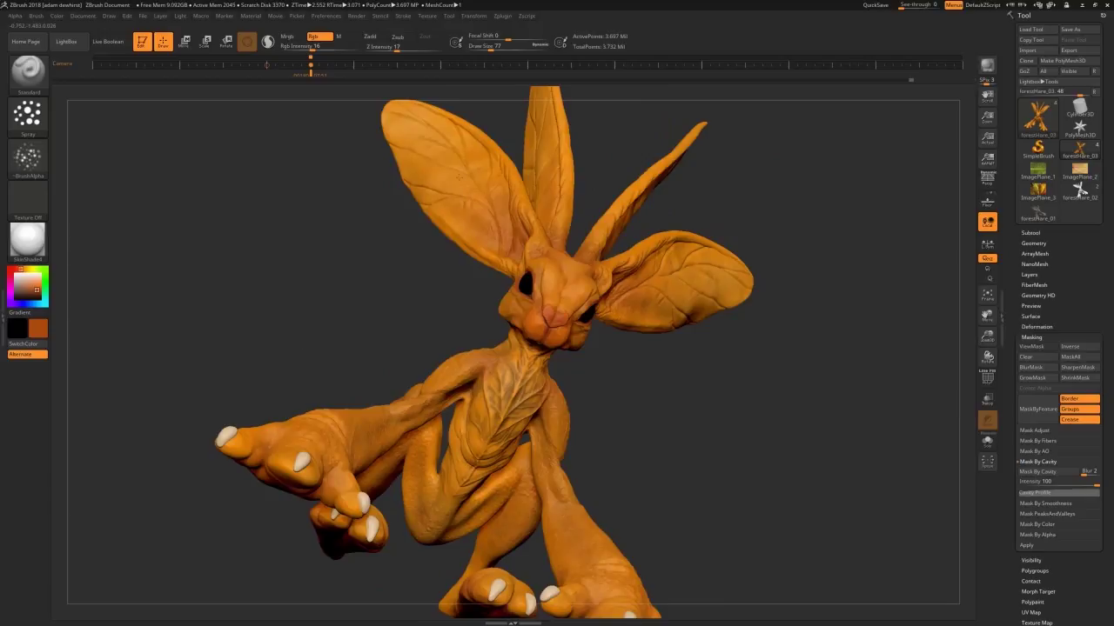
# Pick a mustard yellow and spray it over the hare's ears with draw size 262, darkening the colour slightly.
pyautogui.click(28, 270)
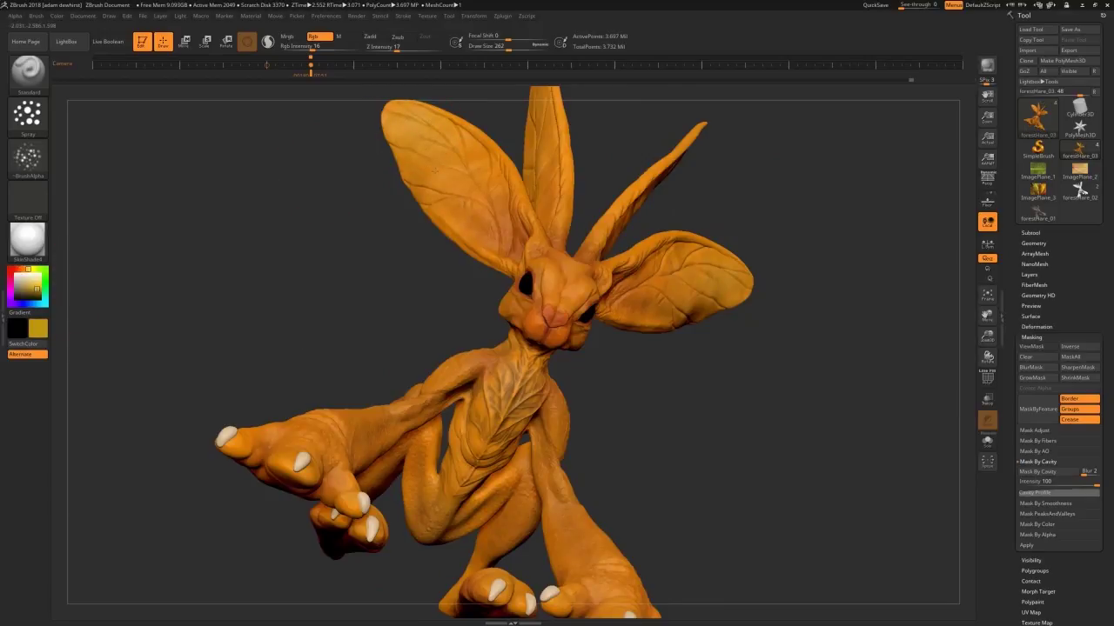
pyautogui.keyDown('alt'); pyautogui.moveTo(817, 218); pyautogui.dragTo(659, 315); pyautogui.keyUp('alt')
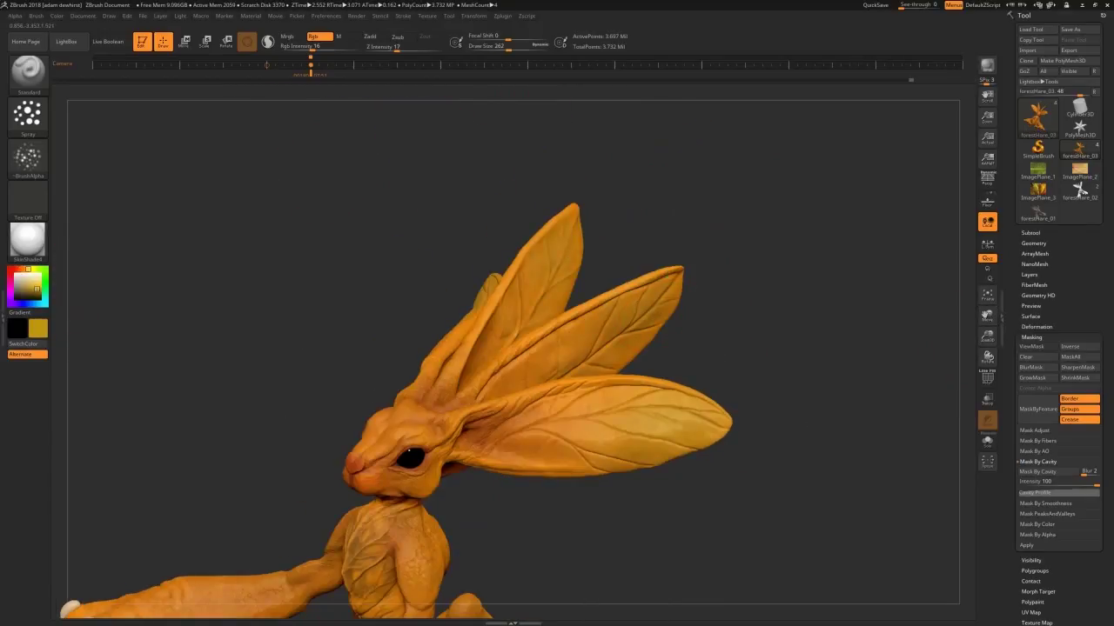
pyautogui.click(37, 292)
pyautogui.click(28, 159)
pyautogui.click(207, 164)
pyautogui.moveTo(617, 425); pyautogui.dragTo(596, 416)
pyautogui.moveTo(679, 226); pyautogui.dragTo(733, 239)
pyautogui.moveTo(987, 337); pyautogui.dragTo(986, 300)
pyautogui.moveTo(666, 402); pyautogui.dragTo(613, 393)
# Deepen the ears with a darker olive yellow using Alpha 08 and draw size 187.
pyautogui.click(32, 163)
pyautogui.click(415, 200)
pyautogui.click(38, 289)
pyautogui.moveTo(541, 357); pyautogui.dragTo(547, 369)
pyautogui.moveTo(370, 322); pyautogui.dragTo(455, 330)
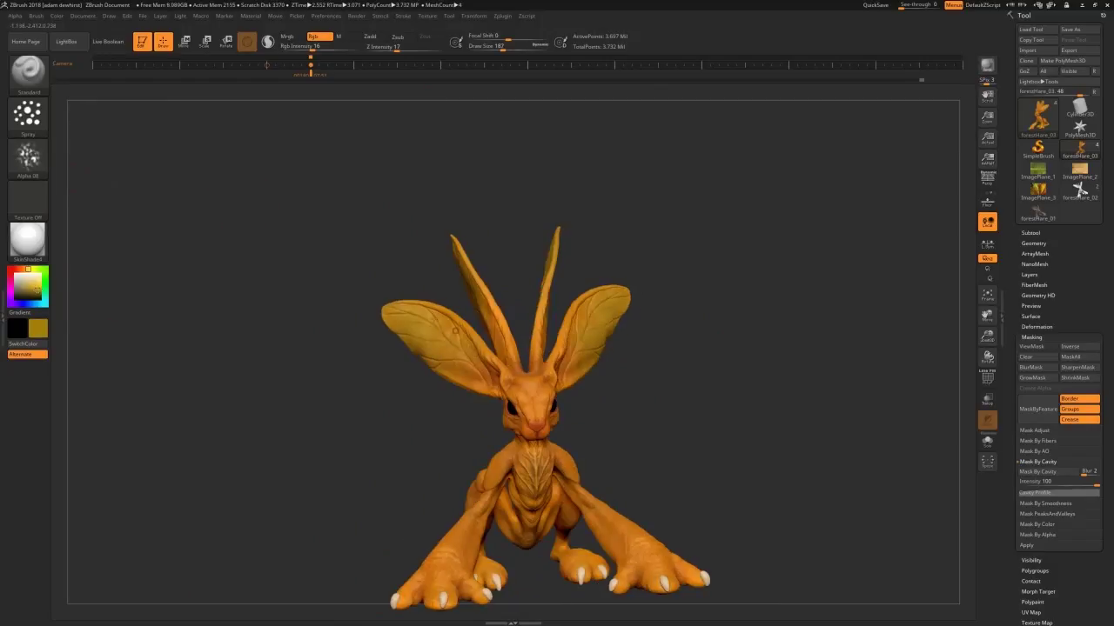
# Blend orange into the ears with Alpha 08 at draw size 187 and recall the stored camera view.
pyautogui.click(24, 269)
pyautogui.click(38, 286)
pyautogui.moveTo(365, 335); pyautogui.dragTo(457, 338)
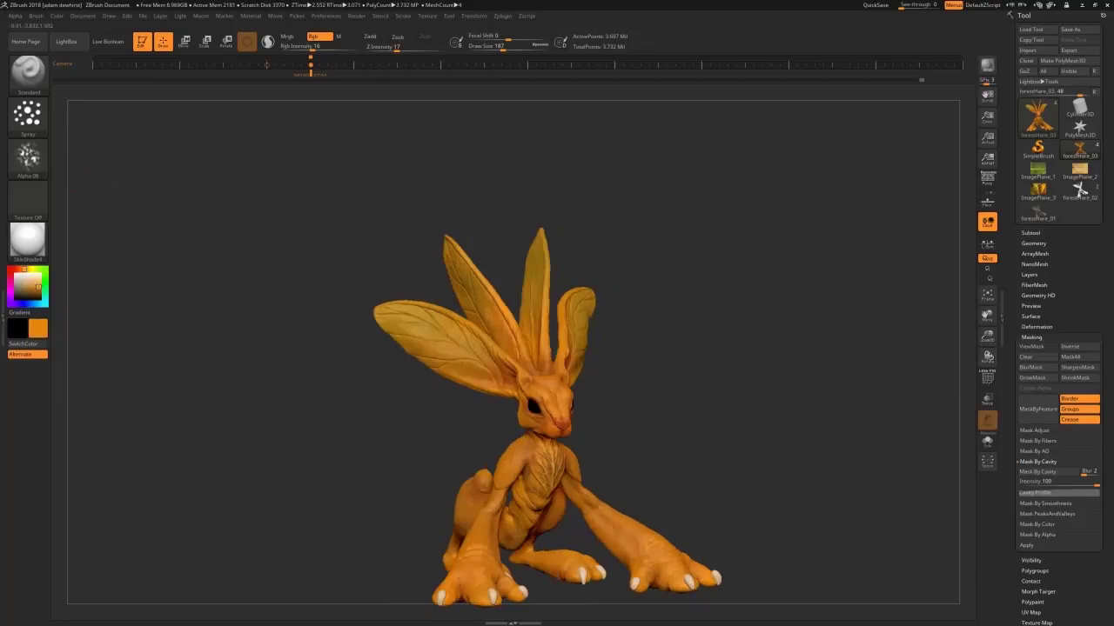
pyautogui.moveTo(740, 346); pyautogui.dragTo(577, 347)
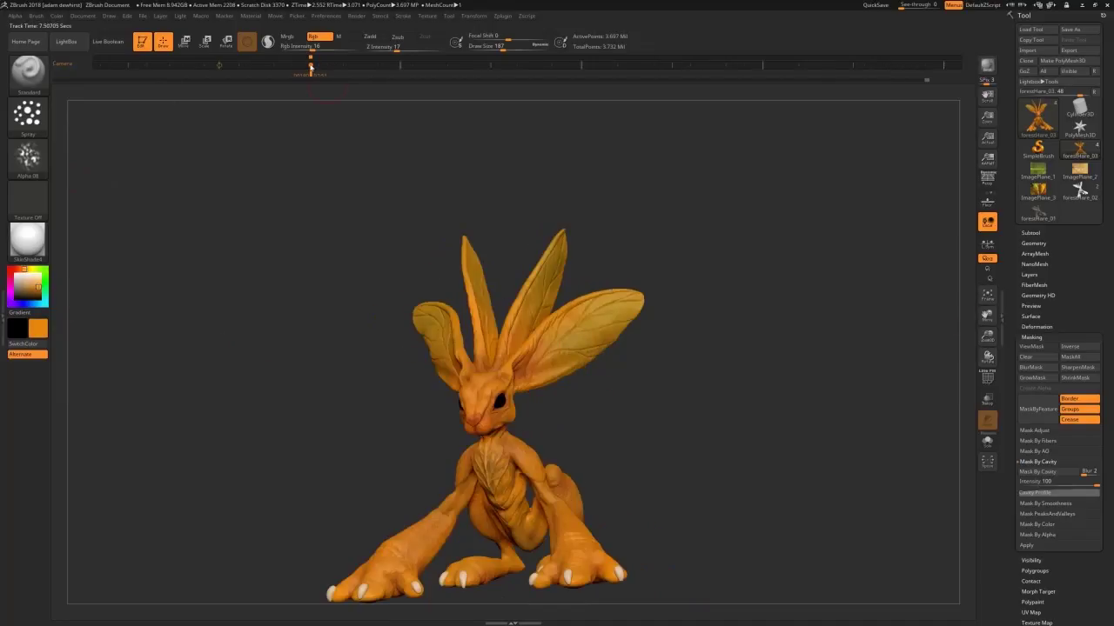
pyautogui.click(310, 66)
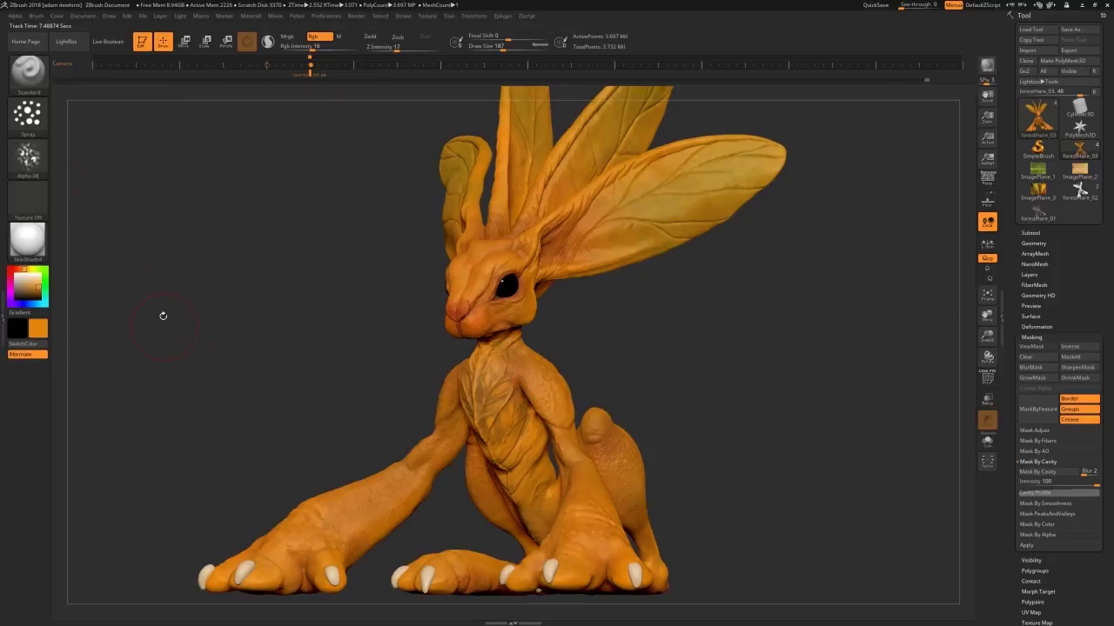
# Stamp red-orange and dark brown vein texture onto the inner ear bases using Alpha 22 and the DragRect stroke.
pyautogui.click(27, 156)
pyautogui.click(201, 178)
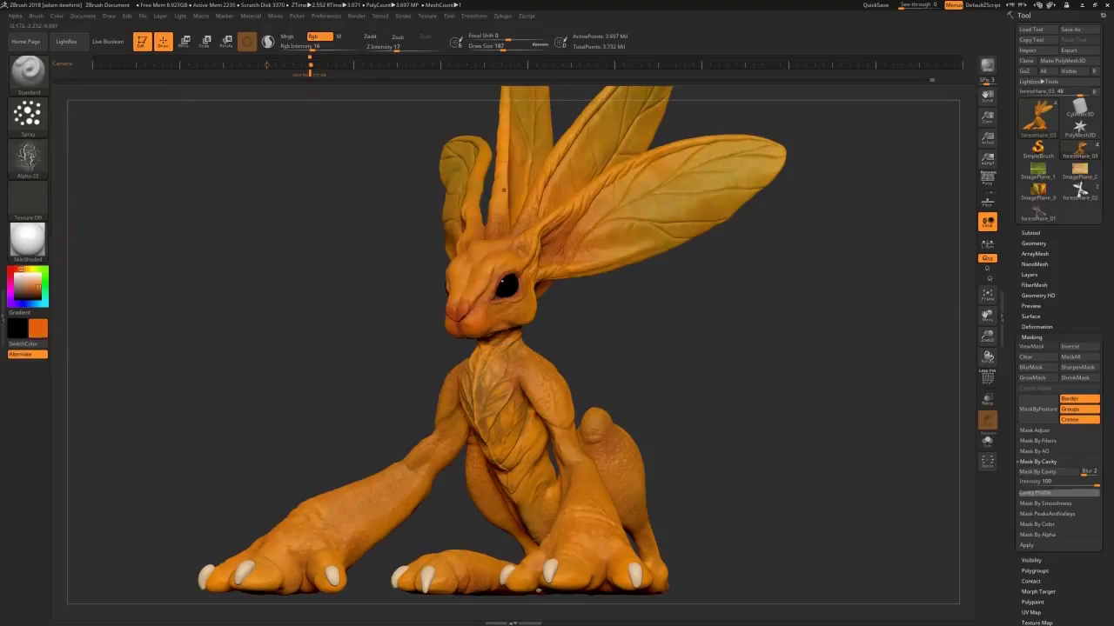
pyautogui.click(27, 116)
pyautogui.click(166, 127)
pyautogui.click(37, 294)
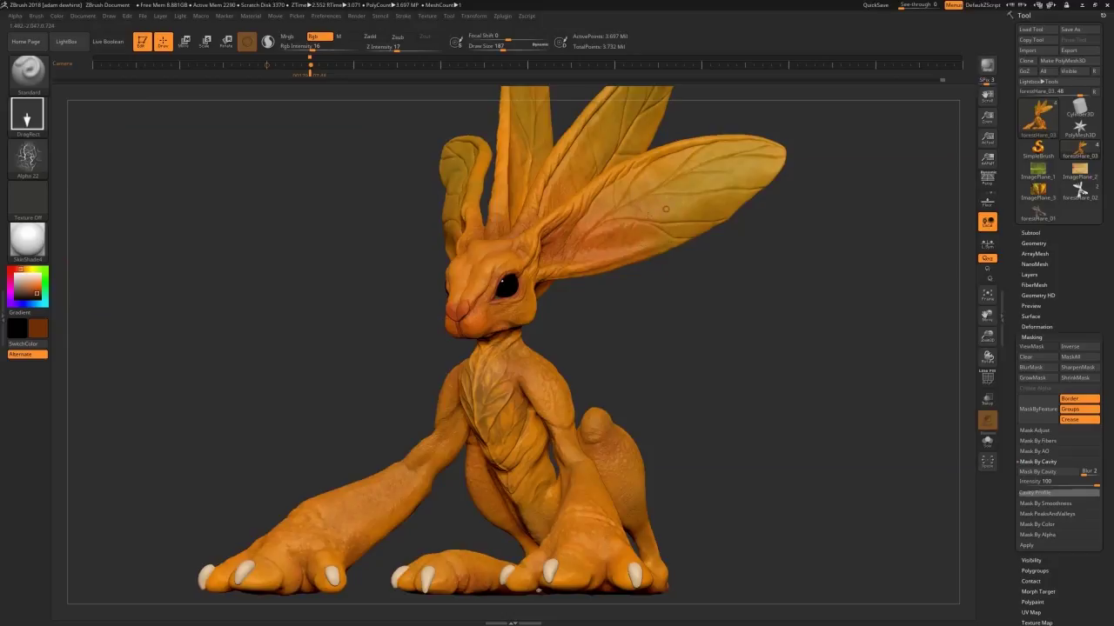
pyautogui.keyDown('shift'); pyautogui.moveTo(389, 279); pyautogui.dragTo(424, 228); pyautogui.keyUp('shift')
pyautogui.moveTo(383, 327); pyautogui.dragTo(497, 322)
pyautogui.moveTo(646, 260); pyautogui.dragTo(467, 264)
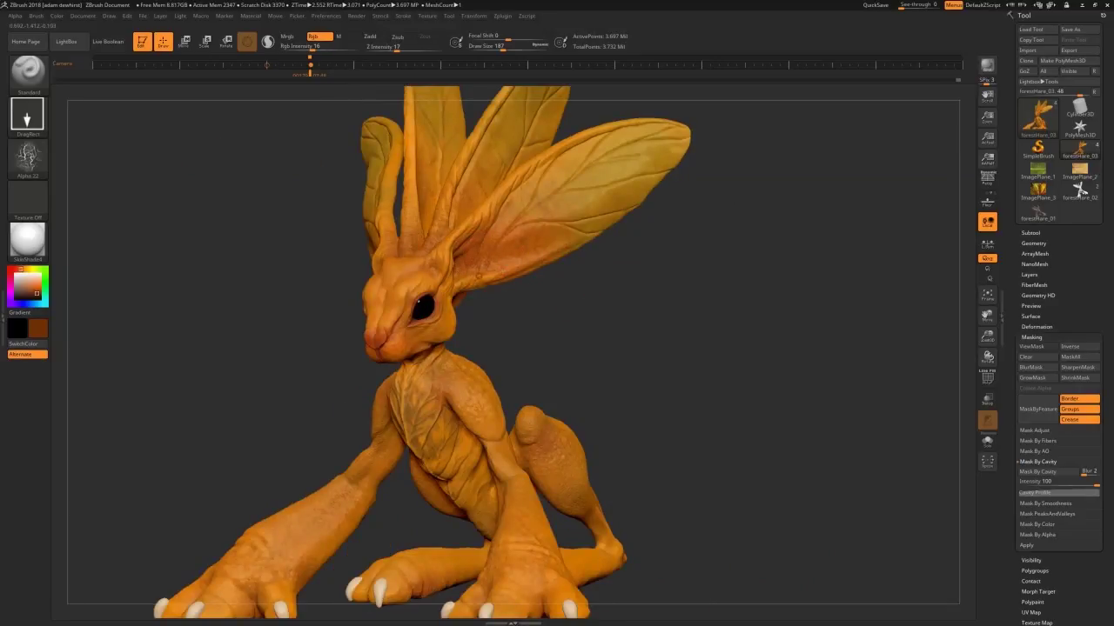
# Return to the Spray stroke with Alpha 07 and tint the chest folds olive yellow at a smaller draw size.
pyautogui.click(27, 270)
pyautogui.click(36, 291)
pyautogui.click(27, 116)
pyautogui.click(248, 123)
pyautogui.click(28, 158)
pyautogui.click(164, 166)
pyautogui.press('s')
pyautogui.moveTo(424, 386); pyautogui.dragTo(424, 422)
# Spray orange and red-orange down the centre of the chest at draw size 83, switching to Alpha 22.
pyautogui.click(24, 269)
pyautogui.moveTo(37, 288); pyautogui.dragTo(39, 285)
pyautogui.click(22, 270)
pyautogui.click(40, 288)
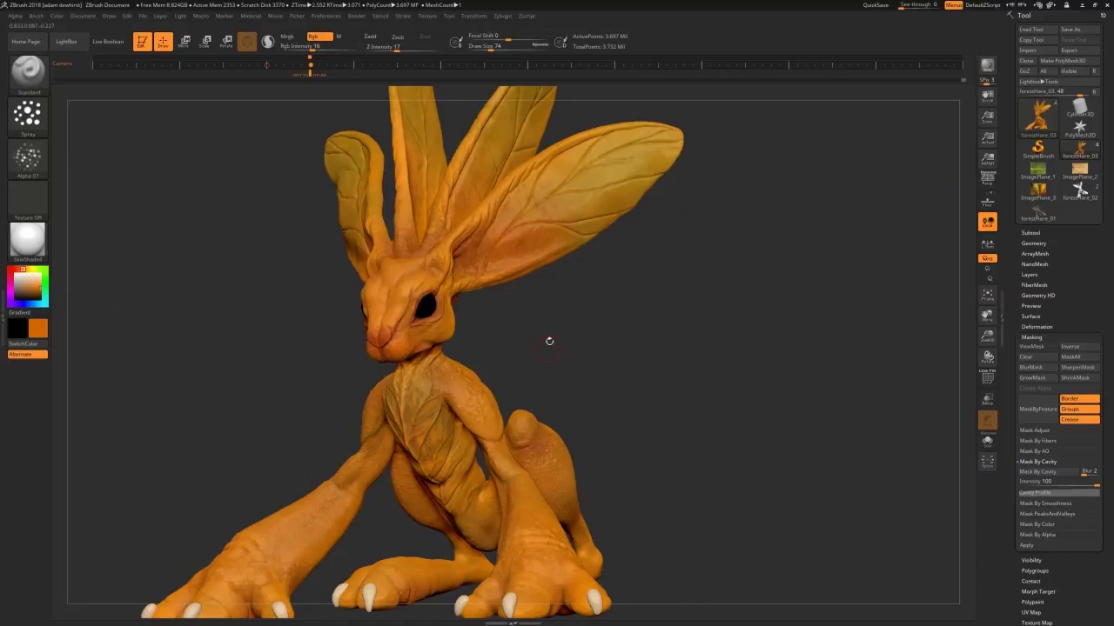
pyautogui.moveTo(549, 340); pyautogui.dragTo(623, 341)
pyautogui.click(20, 270)
pyautogui.press('s')
pyautogui.moveTo(412, 449); pyautogui.dragTo(416, 449)
pyautogui.moveTo(565, 365); pyautogui.dragTo(631, 367)
pyautogui.click(28, 156)
pyautogui.click(247, 164)
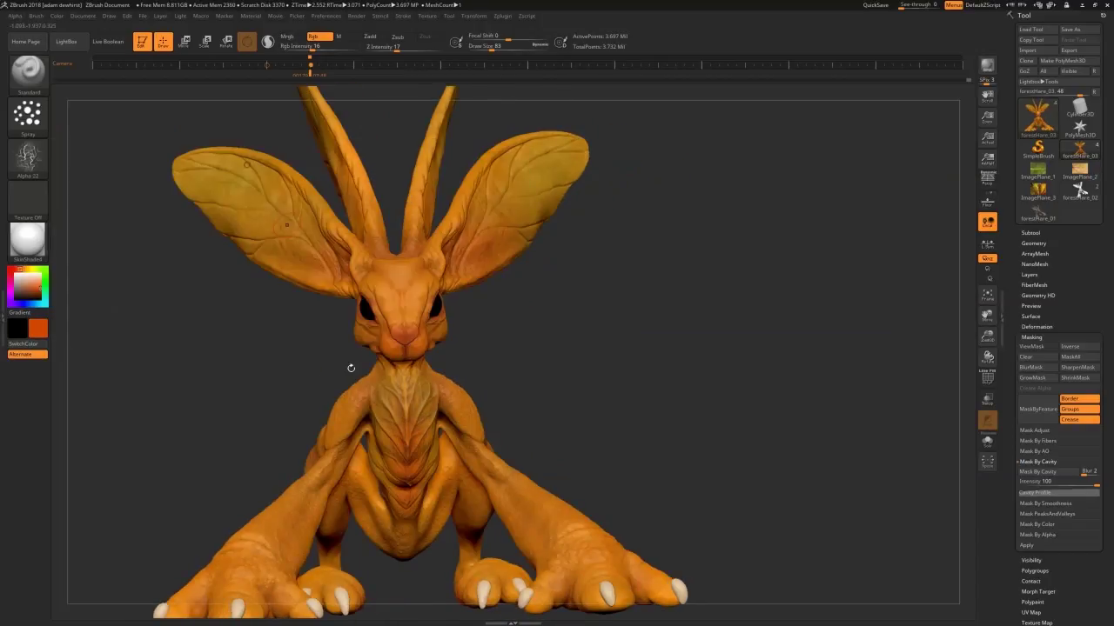
# Paint dark red-brown into the chest creases using the Dots stroke and Alpha 01 with draw size 22 and smaller.
pyautogui.click(39, 293)
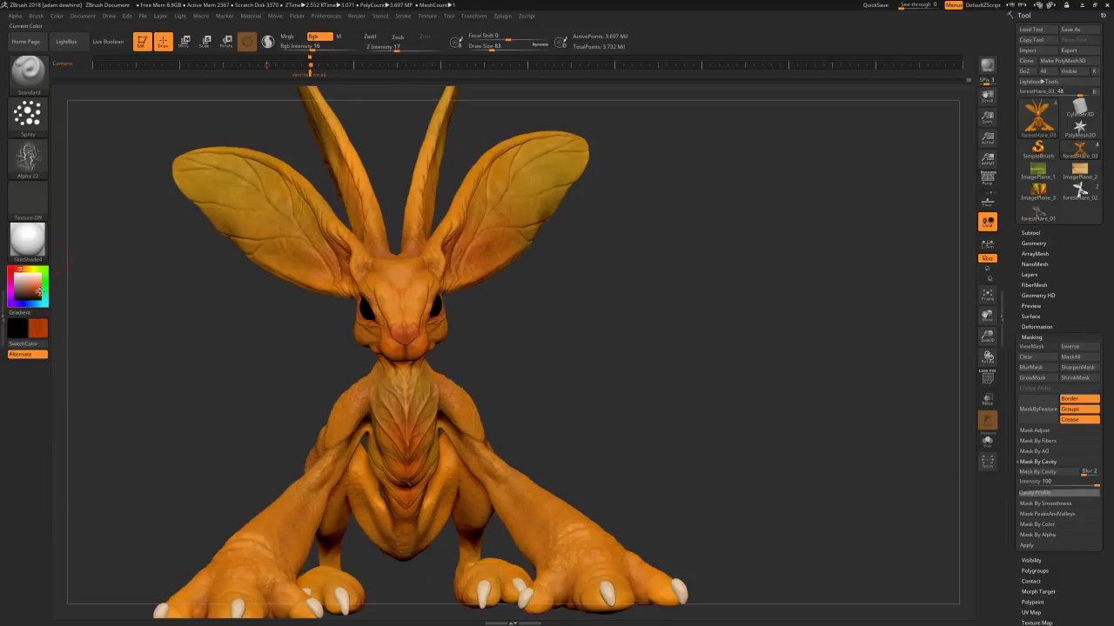
pyautogui.click(28, 157)
pyautogui.click(112, 165)
pyautogui.moveTo(987, 335); pyautogui.dragTo(990, 362)
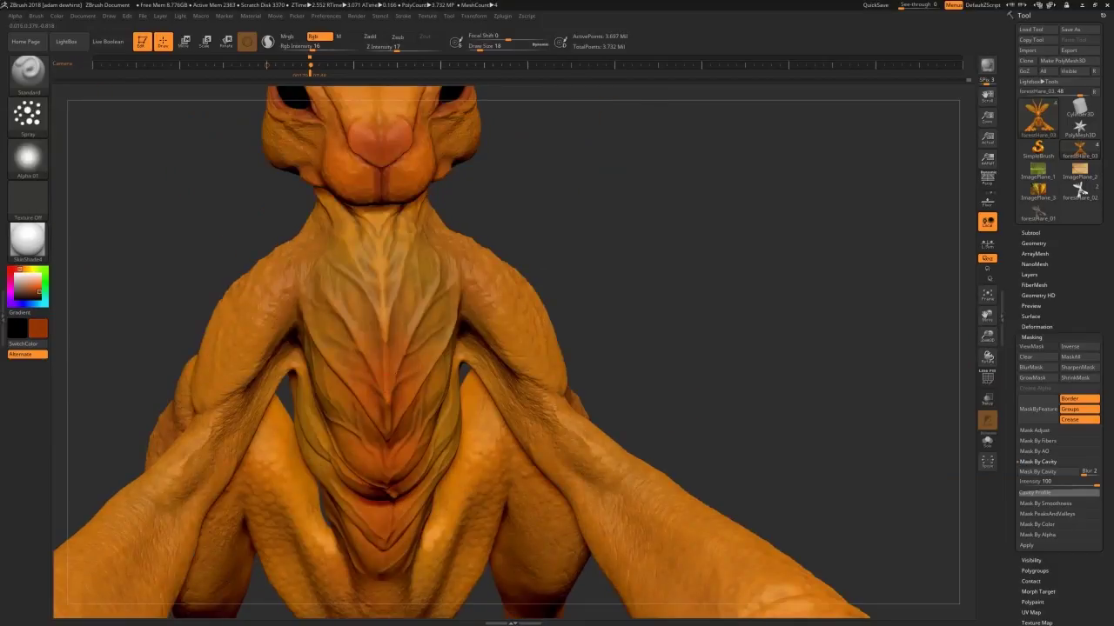
pyautogui.click(28, 115)
pyautogui.click(75, 123)
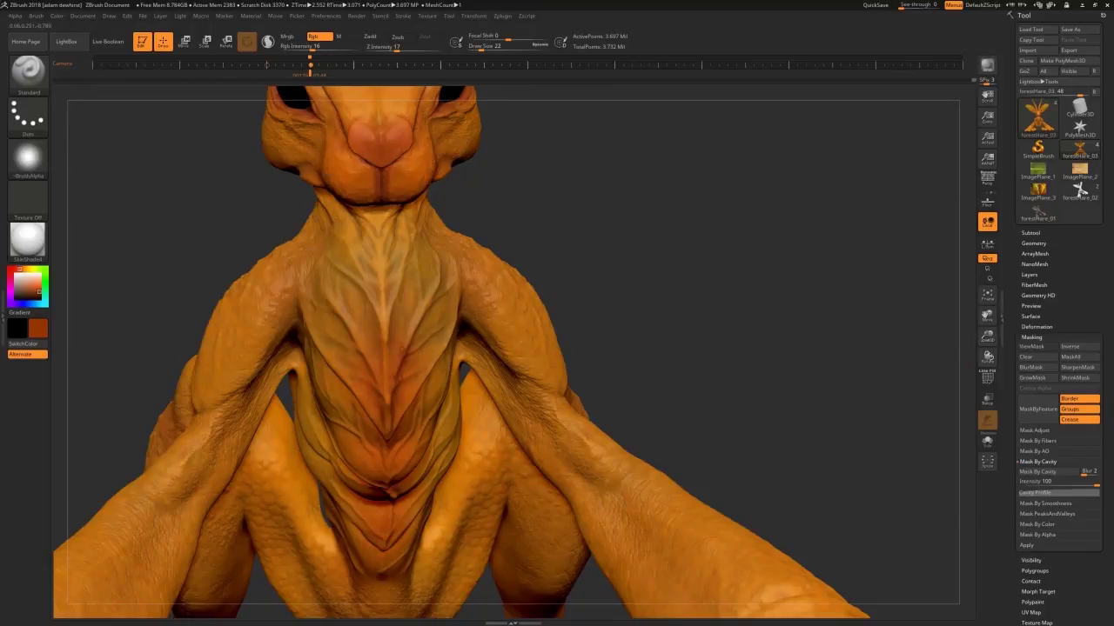
pyautogui.moveTo(609, 298); pyautogui.dragTo(524, 303)
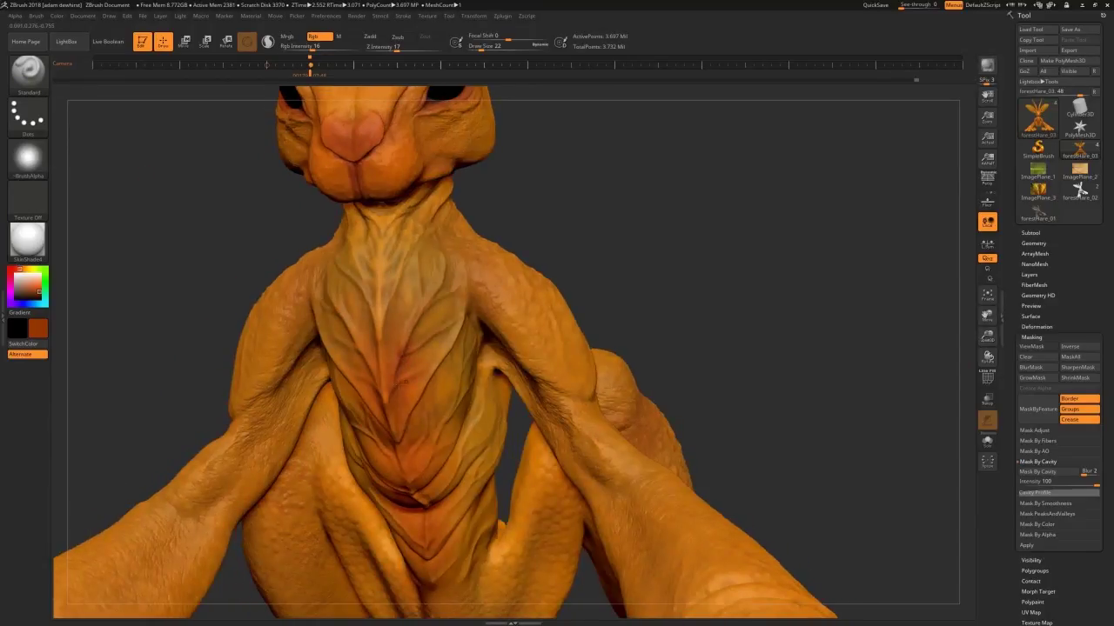
pyautogui.moveTo(592, 292); pyautogui.dragTo(671, 293)
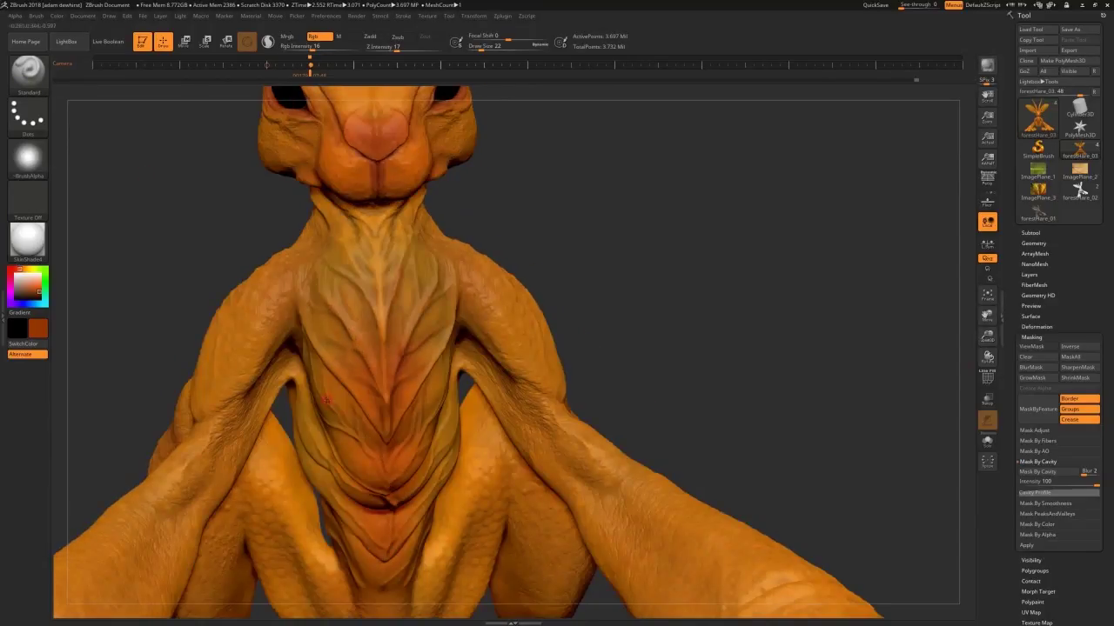
pyautogui.moveTo(391, 475); pyautogui.dragTo(387, 442)
pyautogui.moveTo(600, 295); pyautogui.dragTo(677, 299)
pyautogui.moveTo(311, 478)
pyautogui.mouseDown()
pyautogui.moveTo(351, 504)
pyautogui.moveTo(336, 548)
pyautogui.mouseUp()
pyautogui.moveTo(627, 297); pyautogui.dragTo(524, 298)
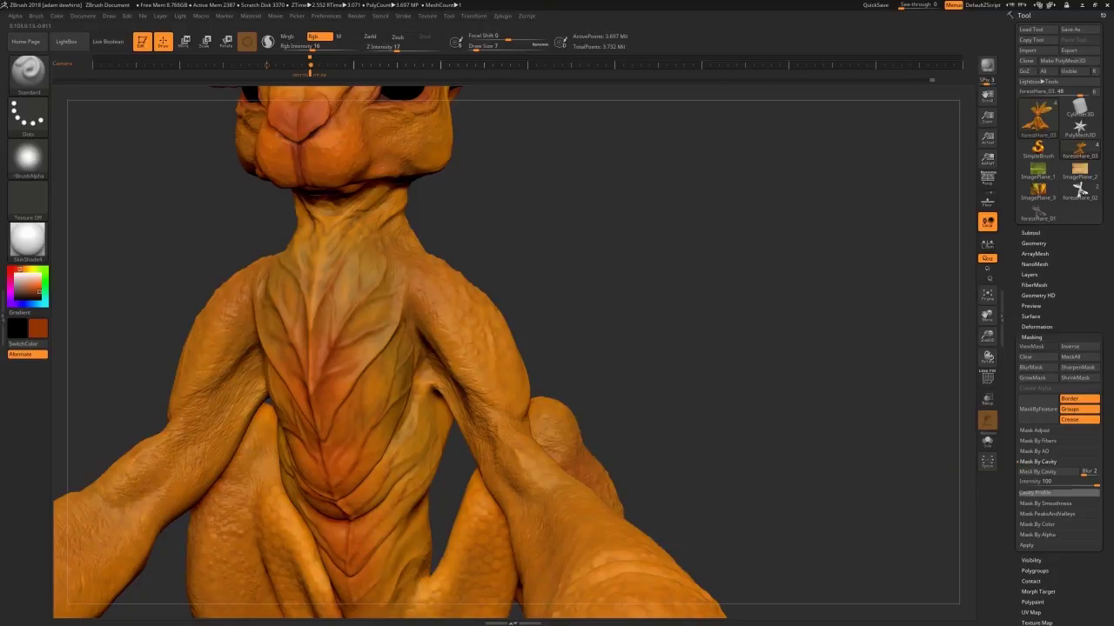
# Spray dark red-brown texture up the chest towards the neck using Alpha 22.
pyautogui.keyDown('alt'); pyautogui.moveTo(930, 316); pyautogui.dragTo(924, 228); pyautogui.keyUp('alt')
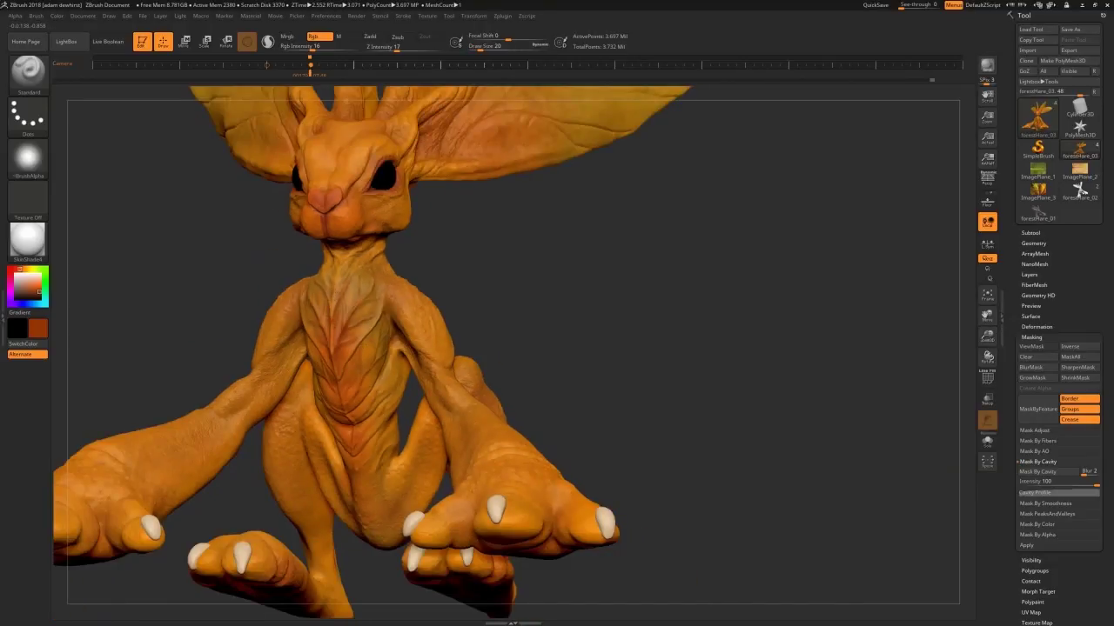
pyautogui.click(27, 117)
pyautogui.click(28, 160)
pyautogui.click(81, 242)
pyautogui.click(28, 116)
pyautogui.click(207, 122)
pyautogui.moveTo(336, 316); pyautogui.dragTo(336, 263)
pyautogui.keyDown('shift'); pyautogui.moveTo(679, 313); pyautogui.dragTo(749, 313); pyautogui.keyUp('shift')
pyautogui.press(']')
# Stamp darker brown Alpha 22 texture over the chest with the DragRect stroke, draw size 83 and Rgb Intensity 24.
pyautogui.click(28, 117)
pyautogui.click(162, 124)
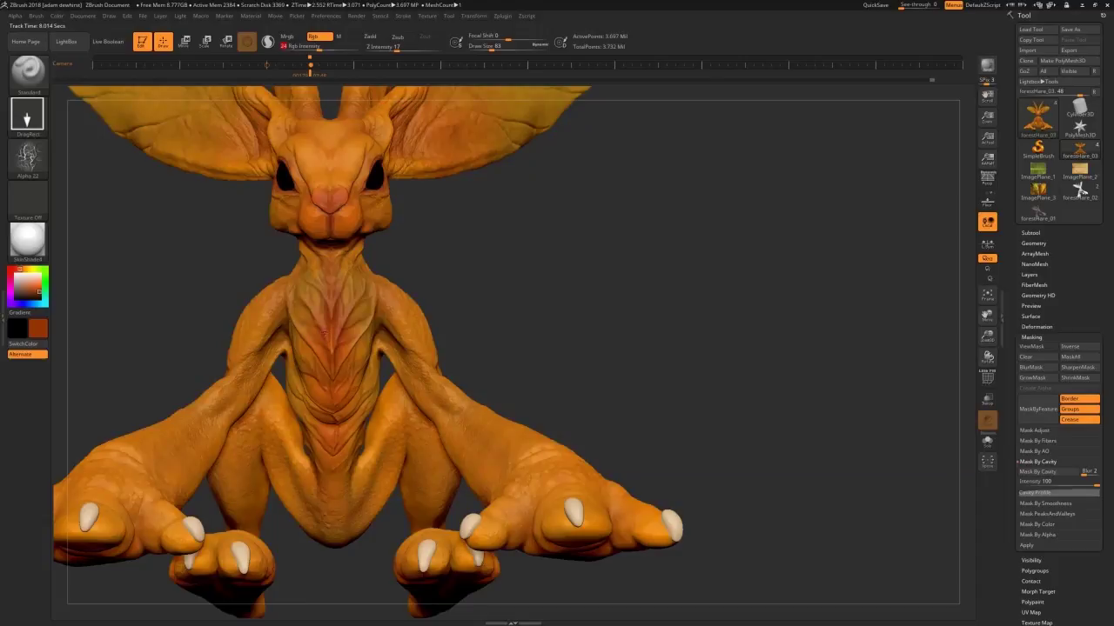
pyautogui.click(38, 296)
pyautogui.moveTo(467, 266); pyautogui.dragTo(400, 279)
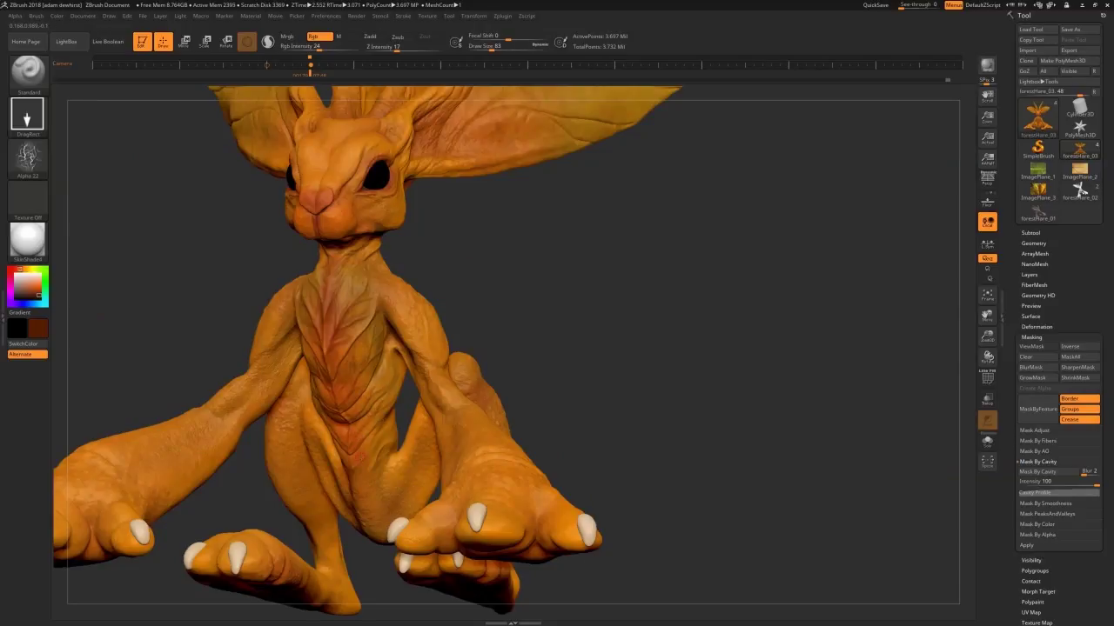
pyautogui.moveTo(520, 275); pyautogui.dragTo(605, 277)
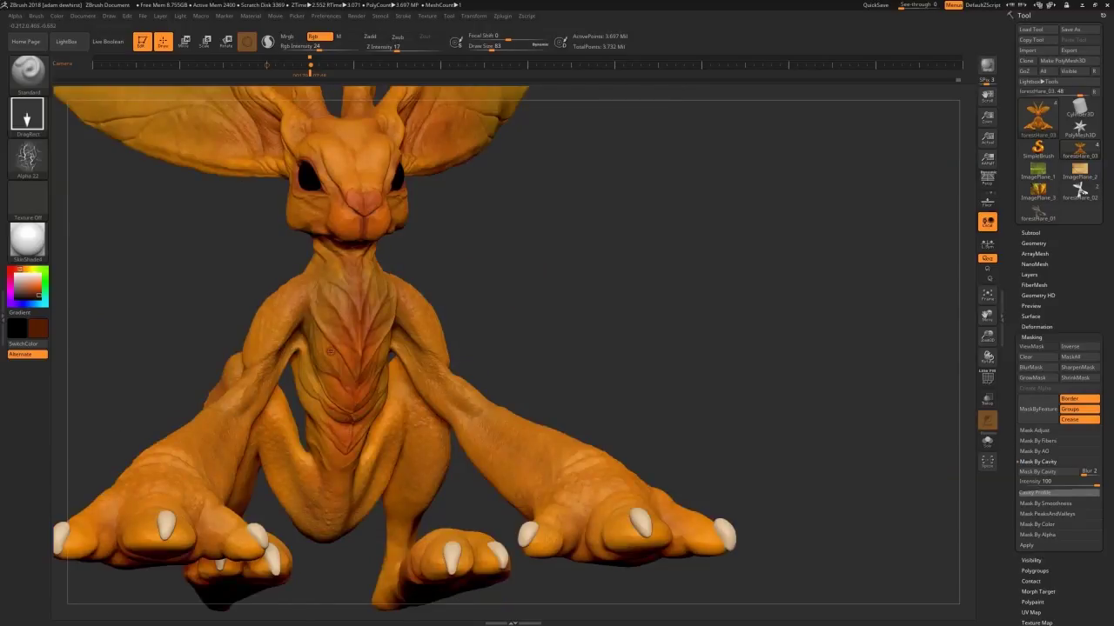
pyautogui.moveTo(519, 280); pyautogui.dragTo(457, 283)
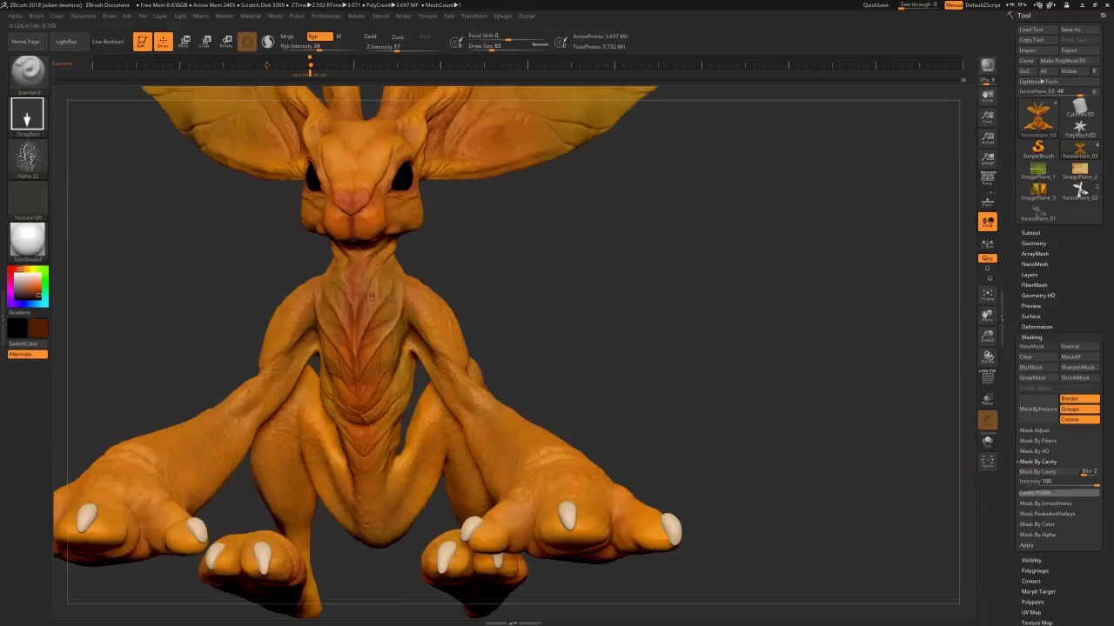
pyautogui.moveTo(506, 207)
pyautogui.mouseDown()
pyautogui.moveTo(446, 218)
pyautogui.moveTo(452, 265)
pyautogui.moveTo(515, 271)
pyautogui.mouseUp()
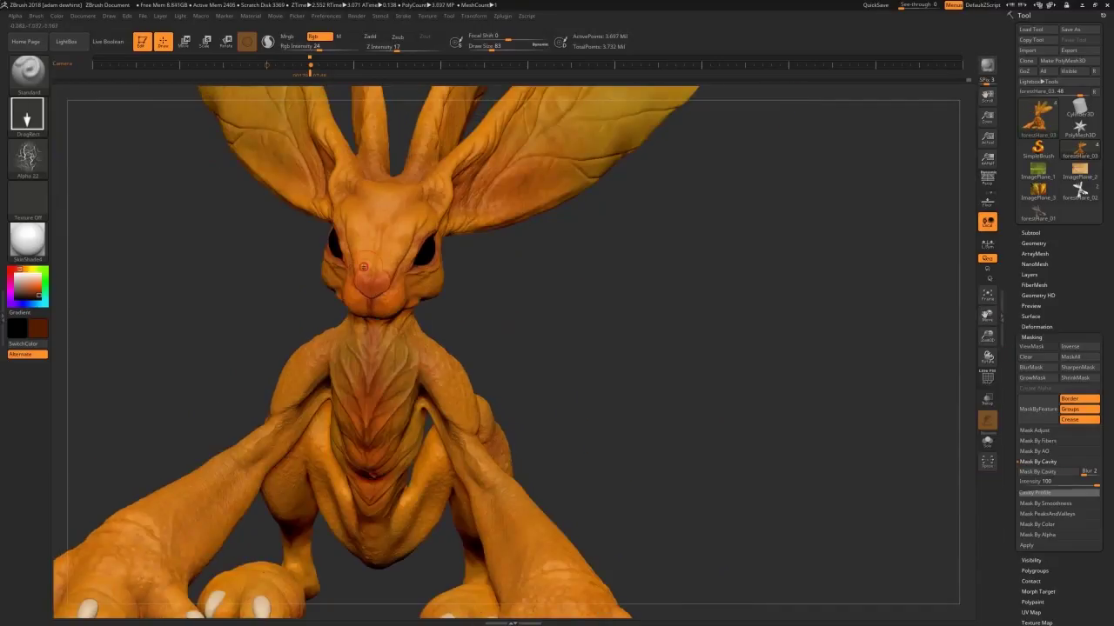
# Switch to the Dots stroke with Alpha Off and paint dark brown shading on the hare's face around the nose.
pyautogui.click(39, 124)
pyautogui.click(71, 121)
pyautogui.click(40, 159)
pyautogui.click(122, 166)
pyautogui.click(35, 160)
pyautogui.click(73, 164)
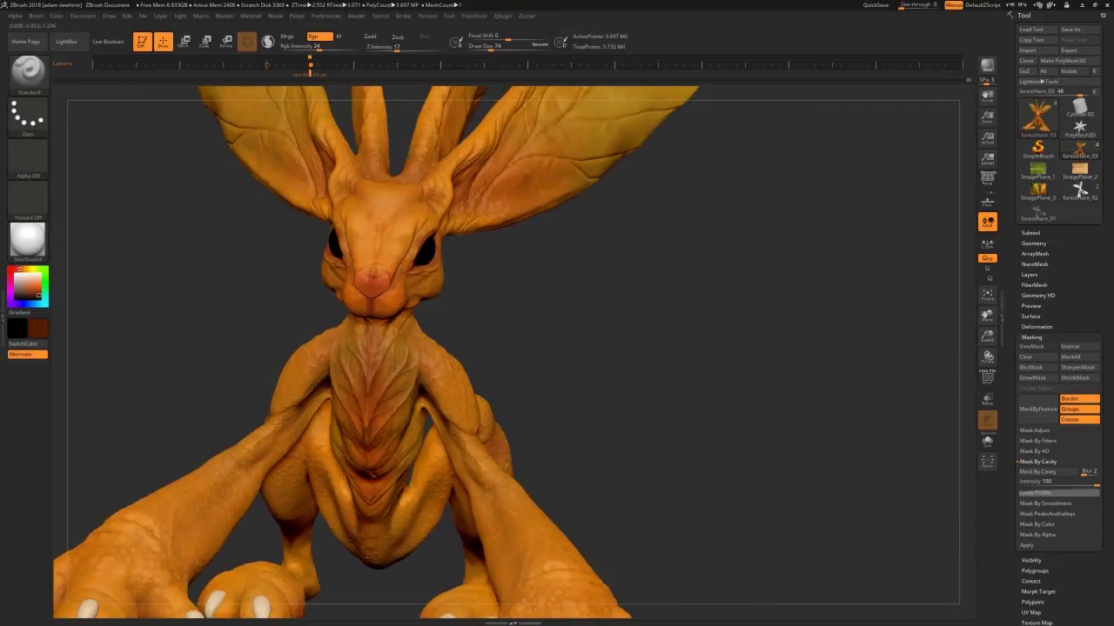
pyautogui.press('s')
pyautogui.click(364, 277)
pyautogui.moveTo(541, 290)
pyautogui.mouseDown()
pyautogui.moveTo(481, 293)
pyautogui.moveTo(526, 205)
pyautogui.moveTo(530, 286)
pyautogui.moveTo(498, 285)
pyautogui.mouseUp()
# Spray a lighter rust red over the hare with Alpha Off, draw size 46 and Rgb Intensity 20.
pyautogui.moveTo(38, 293); pyautogui.dragTo(37, 291)
pyautogui.click(317, 47)
pyautogui.click(33, 120)
pyautogui.click(206, 122)
pyautogui.press('s')
pyautogui.click(568, 148)
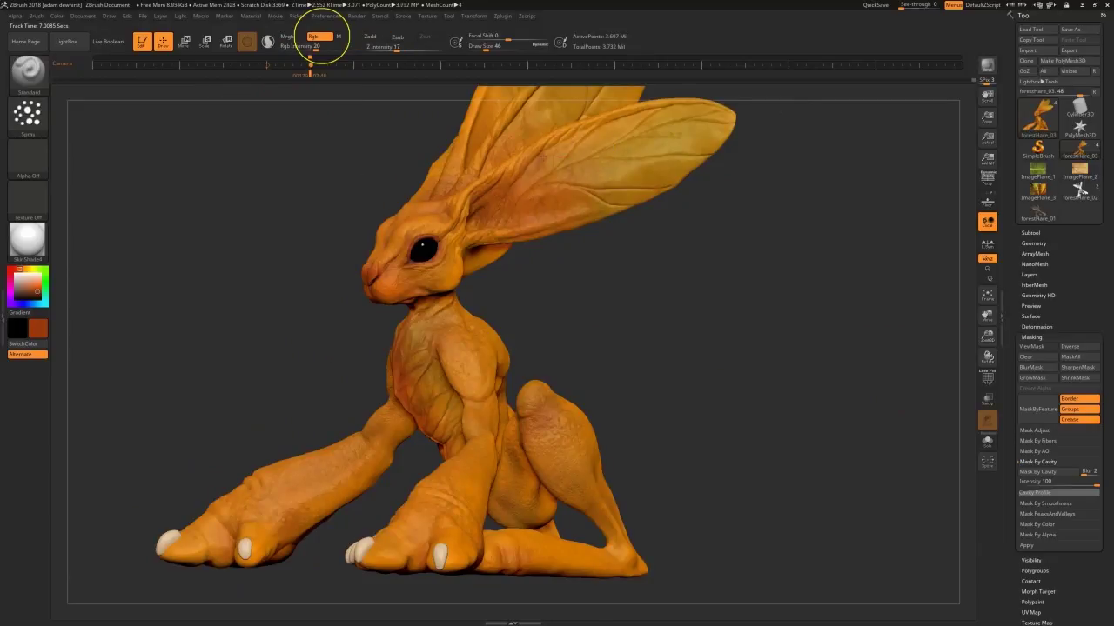
pyautogui.moveTo(583, 306); pyautogui.dragTo(631, 315)
pyautogui.moveTo(848, 382)
pyautogui.keyDown('alt'); pyautogui.mouseDown()
pyautogui.moveTo(853, 322)
pyautogui.moveTo(861, 389)
pyautogui.mouseUp(); pyautogui.keyUp('alt')
pyautogui.moveTo(780, 400); pyautogui.dragTo(830, 444)
# Spray rust red texture around the claws of both front paws using Alpha 07, reducing the draw size to 97.
pyautogui.click(27, 160)
pyautogui.click(373, 197)
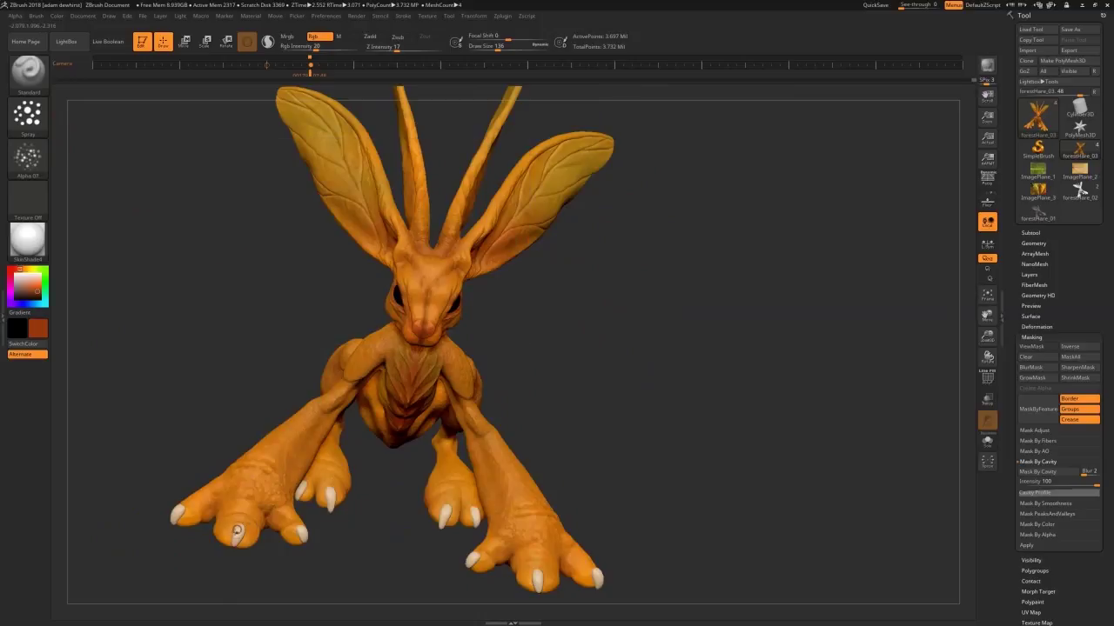
pyautogui.moveTo(239, 528); pyautogui.dragTo(243, 538)
pyautogui.moveTo(290, 524); pyautogui.dragTo(295, 536)
pyautogui.press('s')
pyautogui.click(476, 560)
pyautogui.moveTo(547, 576); pyautogui.dragTo(548, 588)
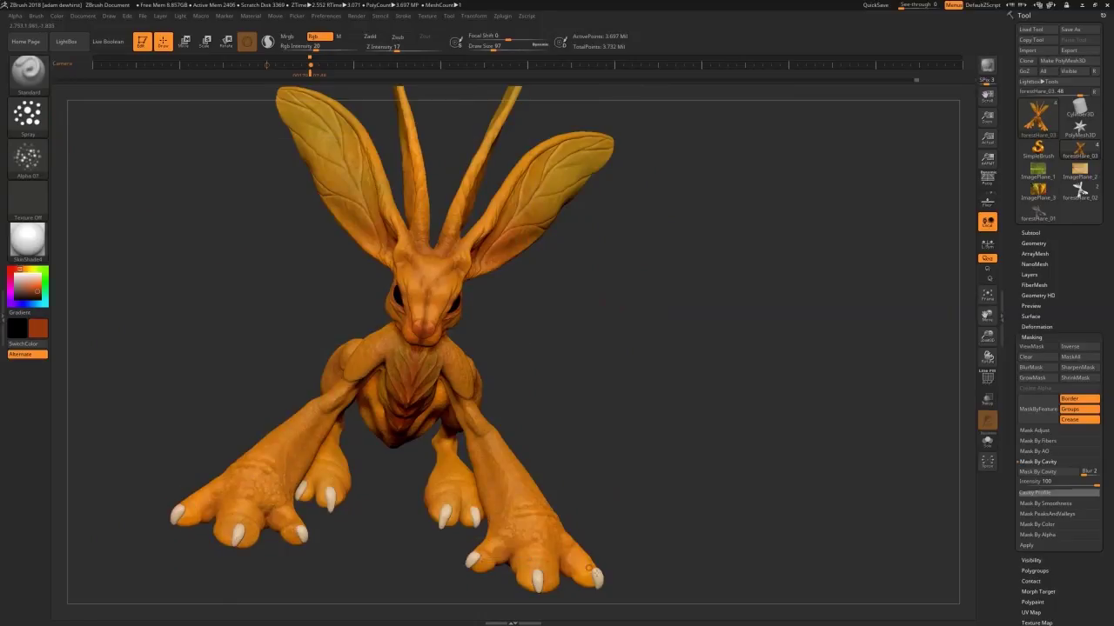
# Select the claw subtool and merge it down with the other claw subtool so all claws form one subtool.
pyautogui.click(1031, 233)
pyautogui.click(1034, 268)
pyautogui.click(1031, 530)
pyautogui.click(1035, 540)
pyautogui.click(891, 542)
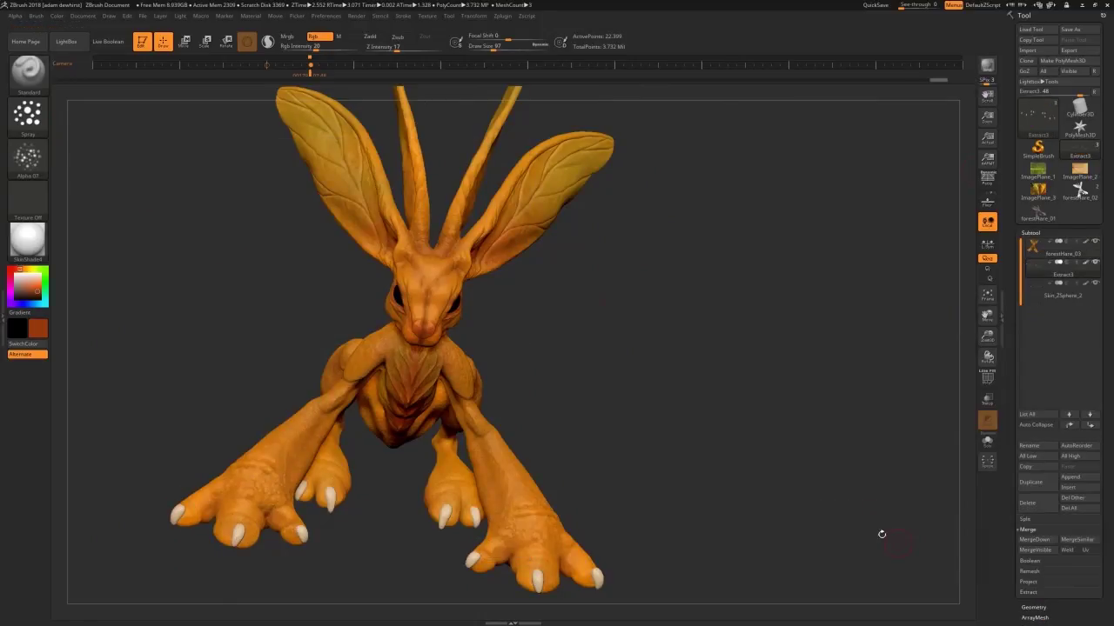
# Spray rust red speckled alpha texture over the claws of the front and hind paws, adjusting the draw size.
pyautogui.moveTo(179, 510); pyautogui.dragTo(178, 517)
pyautogui.press('s')
pyautogui.click(141, 396)
pyautogui.click(28, 160)
pyautogui.click(339, 319)
pyautogui.moveTo(988, 336); pyautogui.dragTo(988, 418)
pyautogui.moveTo(986, 316); pyautogui.dragTo(550, 41)
pyautogui.press('s')
pyautogui.moveTo(589, 419); pyautogui.dragTo(591, 430)
pyautogui.moveTo(446, 375); pyautogui.dragTo(442, 383)
pyautogui.press('s')
pyautogui.click(442, 363)
# Pick a slightly darker rust shade and spray it over the claws of the front paw and the hind paw behind it.
pyautogui.click(37, 296)
pyautogui.moveTo(375, 305); pyautogui.dragTo(378, 364)
pyautogui.moveTo(448, 374); pyautogui.dragTo(440, 386)
pyautogui.moveTo(717, 393); pyautogui.dragTo(725, 403)
pyautogui.moveTo(362, 196); pyautogui.dragTo(357, 214)
pyautogui.press('s')
pyautogui.click(359, 213)
pyautogui.moveTo(426, 195); pyautogui.dragTo(428, 212)
# Pick an orange colour and spray speckled alpha texture over the tips of the front and hind claws.
pyautogui.click(23, 270)
pyautogui.click(40, 290)
pyautogui.click(28, 146)
pyautogui.click(353, 228)
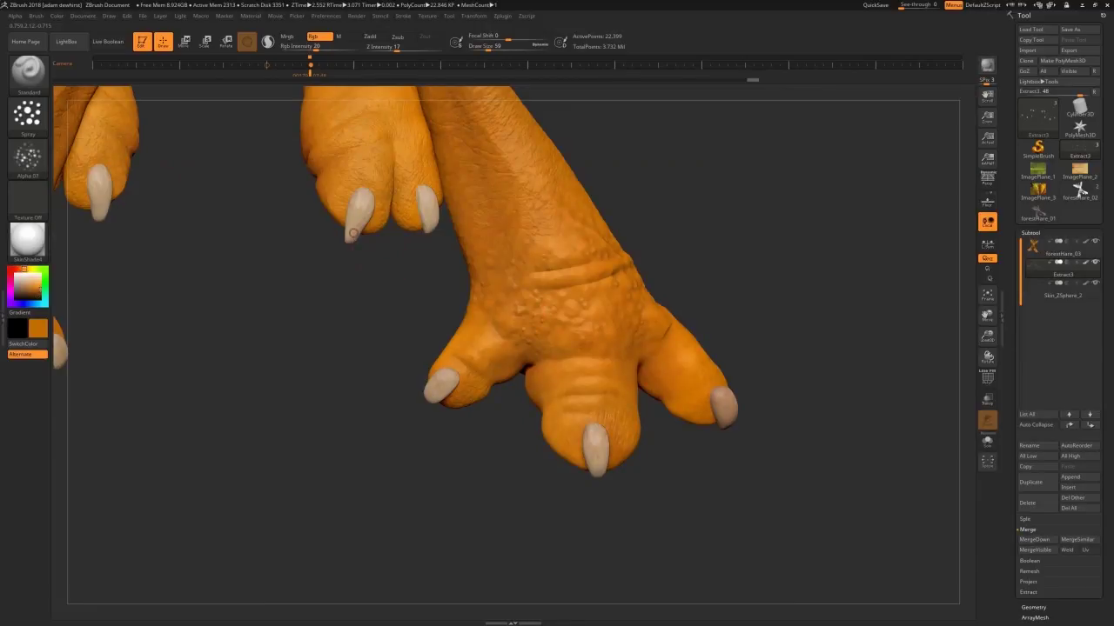
pyautogui.click(428, 223)
pyautogui.press(']')
pyautogui.click(432, 394)
pyautogui.moveTo(595, 435); pyautogui.dragTo(597, 465)
pyautogui.click(726, 414)
pyautogui.moveTo(766, 459); pyautogui.dragTo(686, 462)
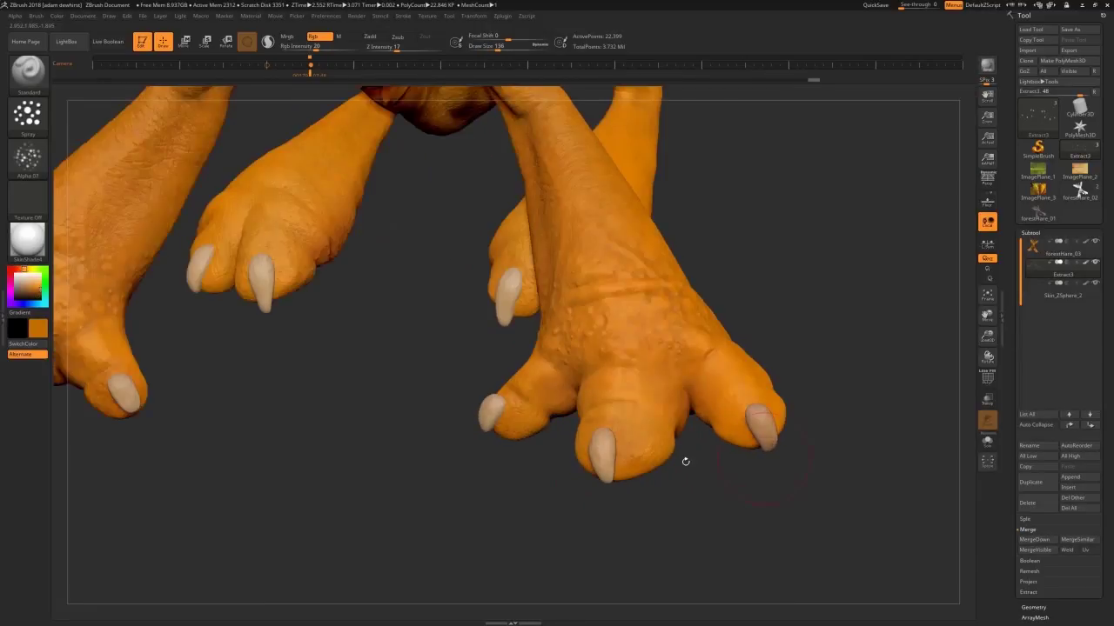
# Spray orange over the remaining claws on both sides of the hare from several angles at draw size 136.
pyautogui.moveTo(511, 285); pyautogui.dragTo(506, 301)
pyautogui.click(266, 282)
pyautogui.moveTo(348, 417)
pyautogui.mouseDown()
pyautogui.moveTo(374, 374)
pyautogui.moveTo(374, 435)
pyautogui.mouseUp()
pyautogui.moveTo(597, 277); pyautogui.dragTo(599, 301)
pyautogui.click(191, 387)
pyautogui.moveTo(391, 470); pyautogui.dragTo(261, 461)
pyautogui.click(202, 389)
pyautogui.moveTo(987, 337); pyautogui.dragTo(986, 316)
pyautogui.moveTo(522, 461); pyautogui.dragTo(609, 452)
pyautogui.moveTo(143, 391); pyautogui.dragTo(138, 407)
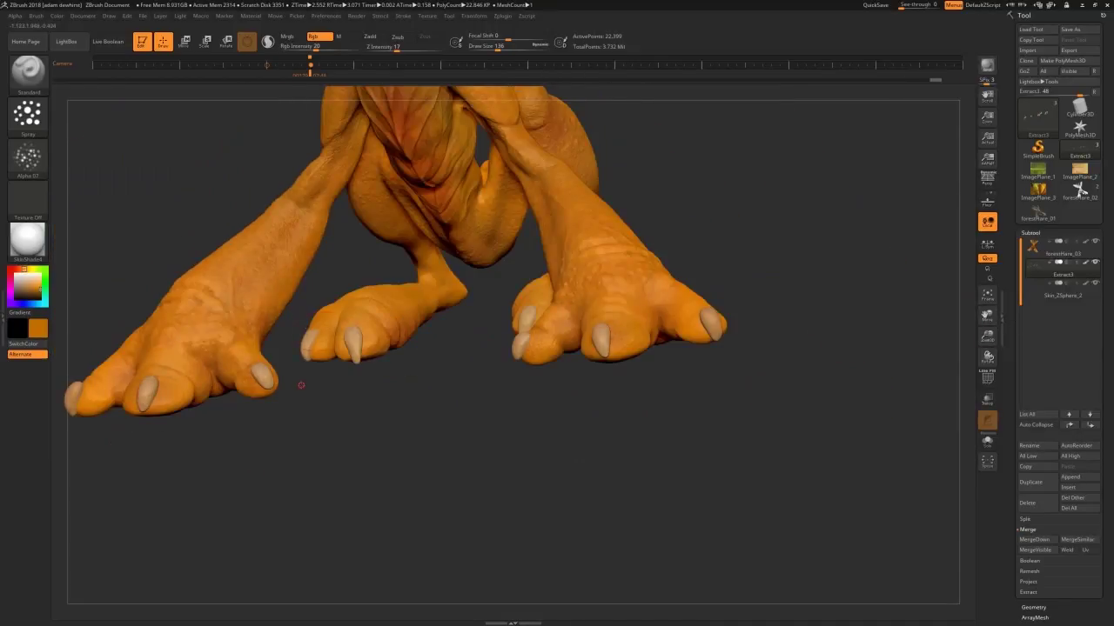
# Pick a dark brown, reduce the draw size to 68, hide the body and spray the isolated claws from several angles.
pyautogui.moveTo(488, 369); pyautogui.dragTo(566, 374)
pyautogui.click(25, 289)
pyautogui.click(25, 293)
pyautogui.press('[')
pyautogui.click(1095, 242)
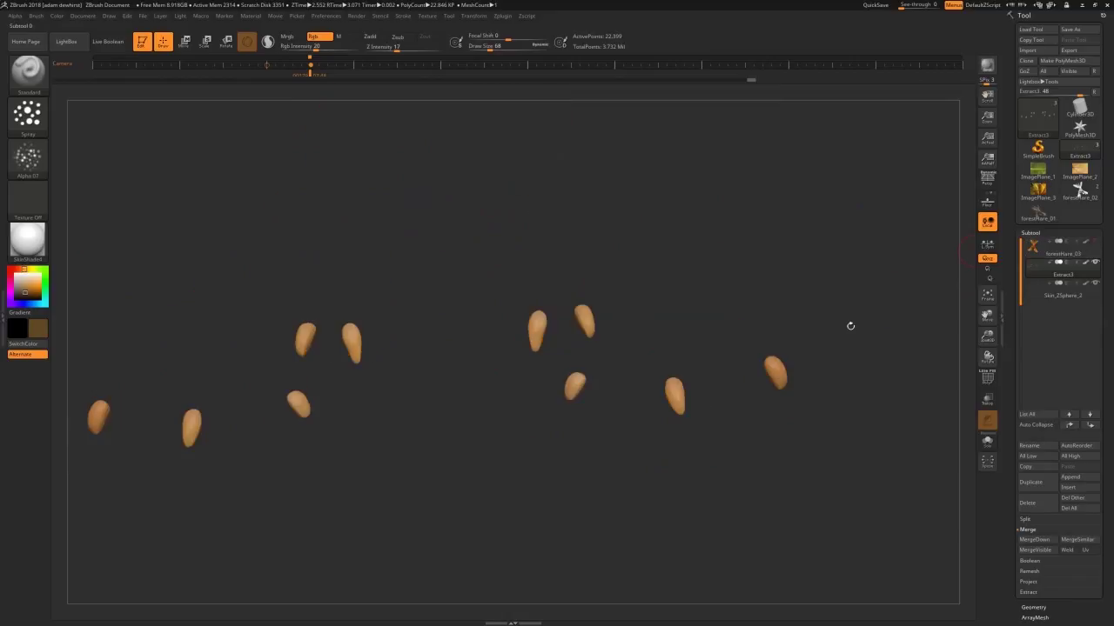
pyautogui.moveTo(850, 325); pyautogui.dragTo(879, 470)
pyautogui.click(338, 328)
pyautogui.moveTo(400, 382); pyautogui.dragTo(413, 444)
pyautogui.press(']')
# Pick a reddish brown and spray it over the claws at draw size 71.
pyautogui.click(20, 270)
pyautogui.click(32, 292)
pyautogui.moveTo(510, 157)
pyautogui.mouseDown()
pyautogui.moveTo(518, 166)
pyautogui.moveTo(485, 197)
pyautogui.mouseUp()
pyautogui.moveTo(564, 228)
pyautogui.mouseDown()
pyautogui.moveTo(609, 219)
pyautogui.moveTo(597, 201)
pyautogui.mouseUp()
pyautogui.keyDown('alt'); pyautogui.moveTo(644, 217); pyautogui.dragTo(563, 312); pyautogui.keyUp('alt')
pyautogui.moveTo(615, 237); pyautogui.dragTo(618, 241)
pyautogui.moveTo(513, 293); pyautogui.dragTo(519, 298)
pyautogui.moveTo(670, 287); pyautogui.dragTo(815, 303)
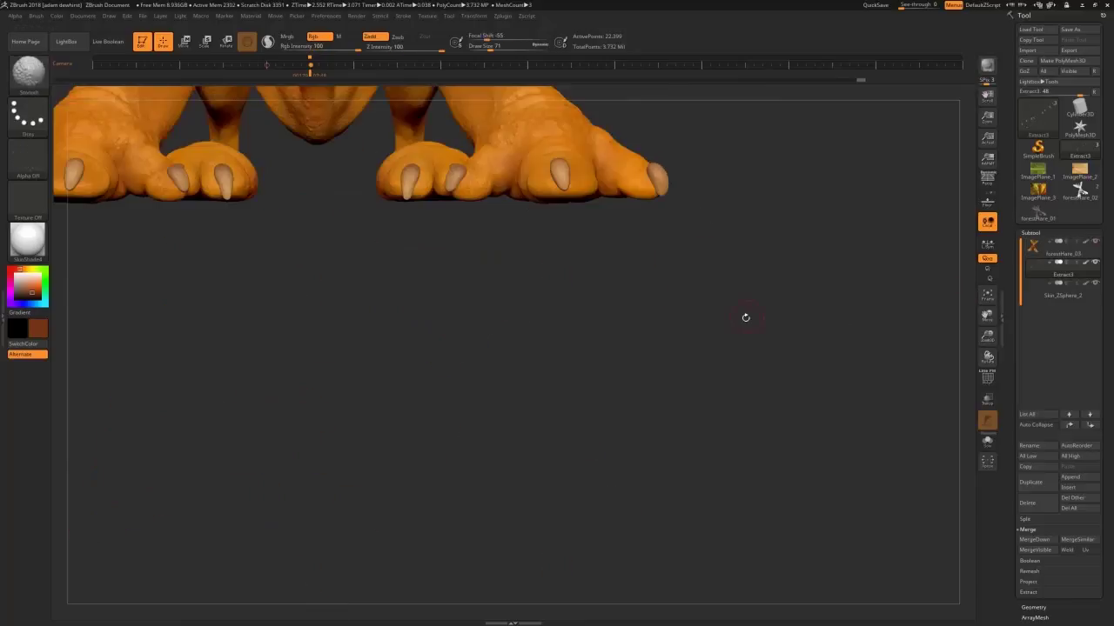
# Frame the whole hare in the camera view stored on the timeline and render it with BPR.
pyautogui.moveTo(746, 319); pyautogui.dragTo(905, 341)
pyautogui.moveTo(985, 315); pyautogui.dragTo(971, 343)
pyautogui.moveTo(986, 356); pyautogui.dragTo(964, 357)
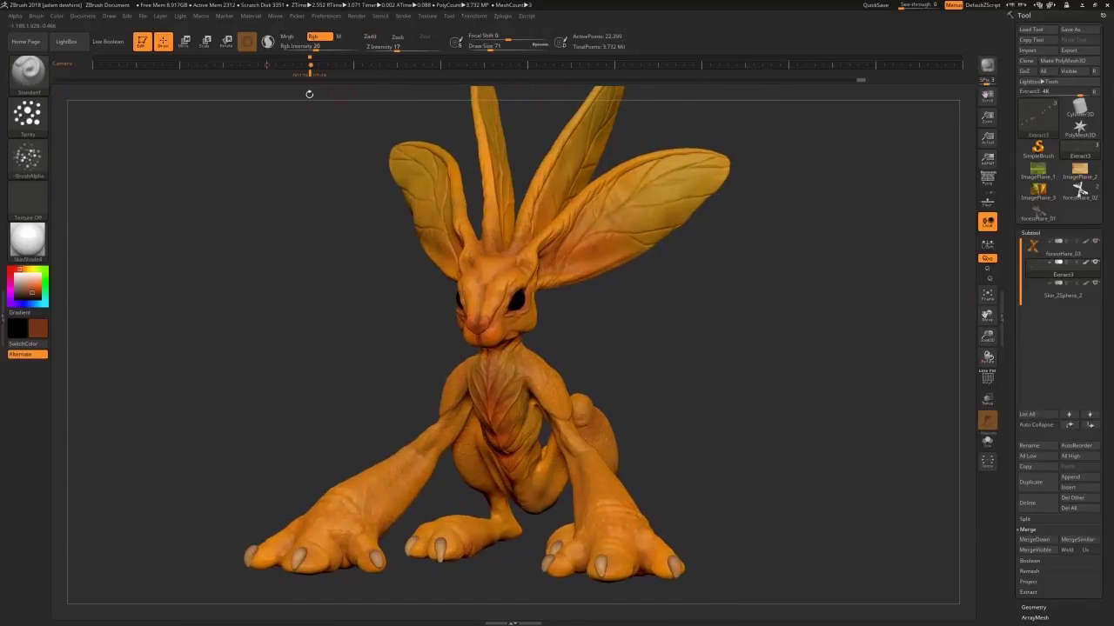
pyautogui.click(310, 66)
pyautogui.click(987, 66)
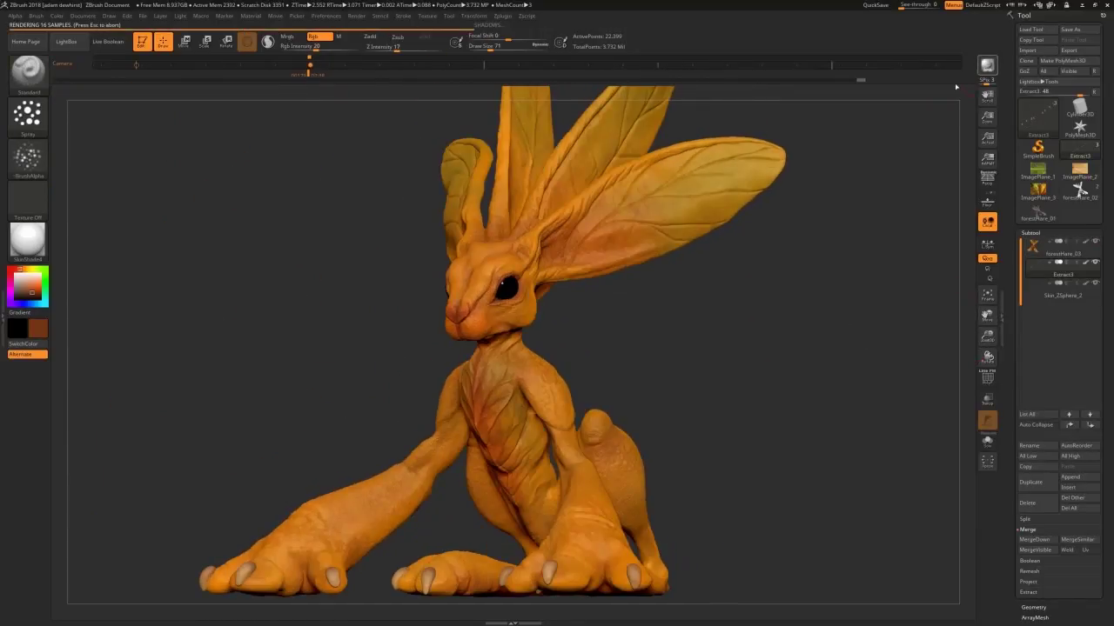
# Adjust the BPR shadow Angle and render the hare again.
pyautogui.click(356, 16)
pyautogui.click(380, 133)
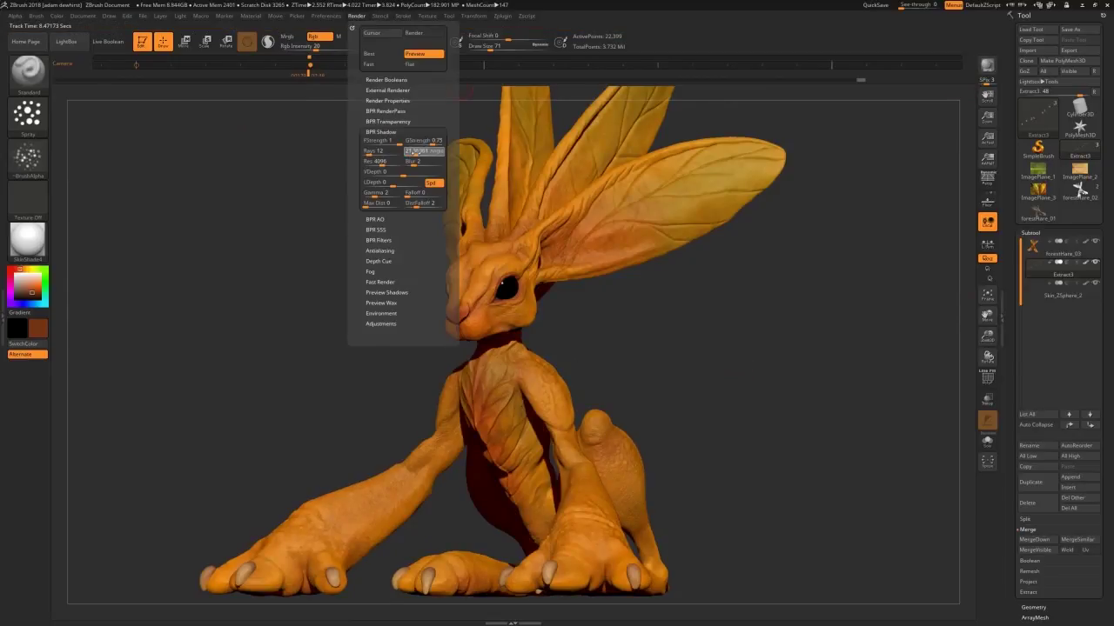
pyautogui.hotkey('shift', 'r')
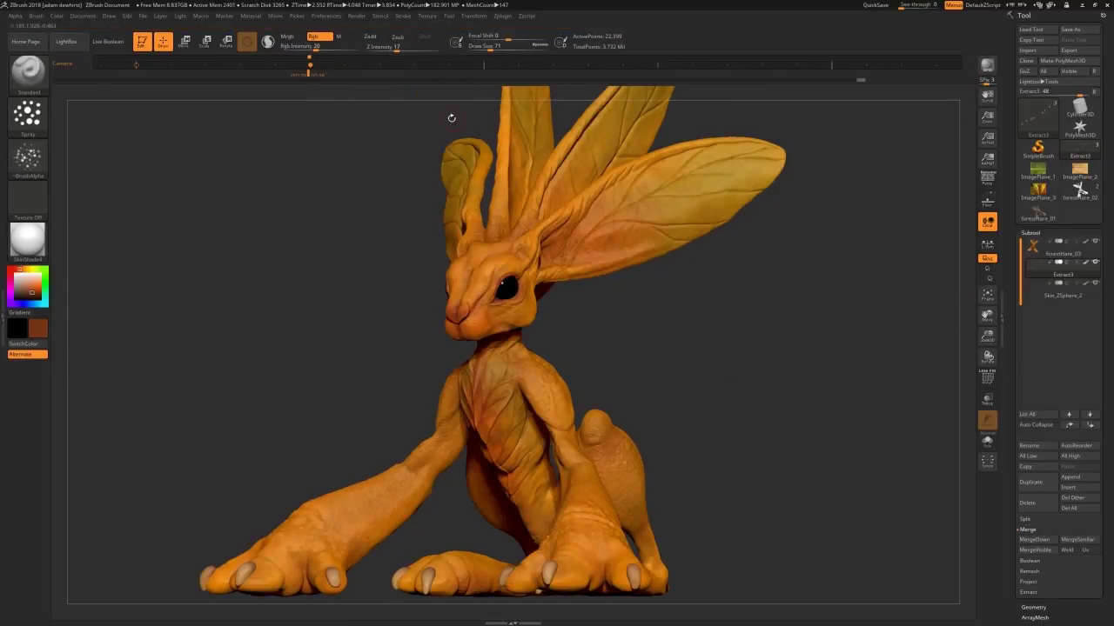
# Change the options in Render Properties and produce a new BPR render of the hare.
pyautogui.click(356, 16)
pyautogui.click(393, 101)
pyautogui.click(430, 194)
pyautogui.click(390, 206)
pyautogui.hotkey('shift', 'r')
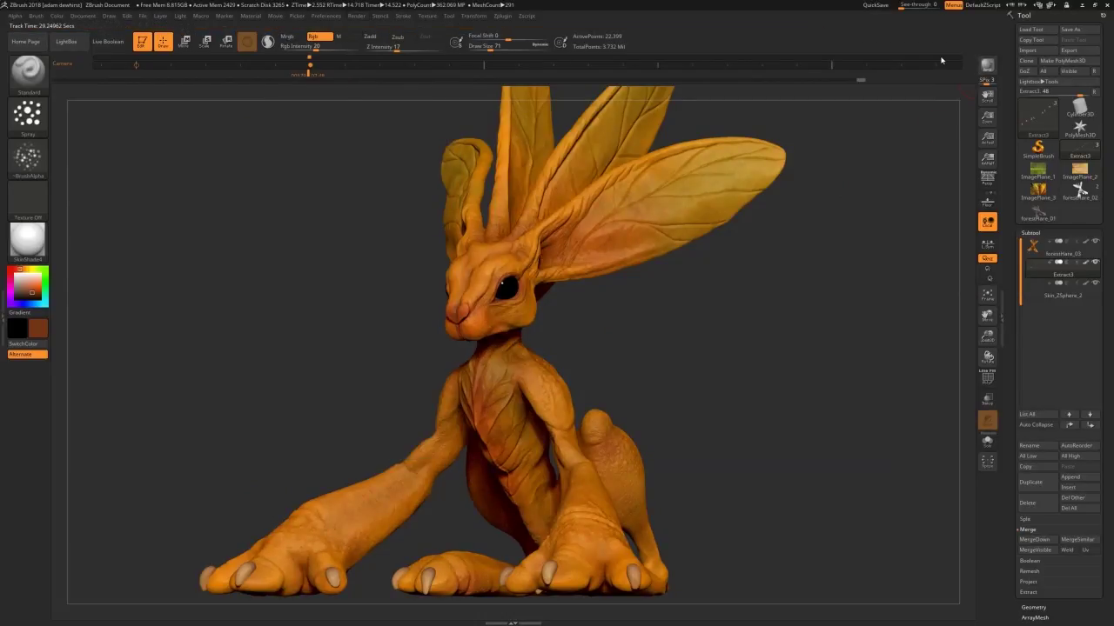
# Switch on an additional light with Intensity 0.7 and render the hare with it.
pyautogui.click(181, 16)
pyautogui.click(260, 90)
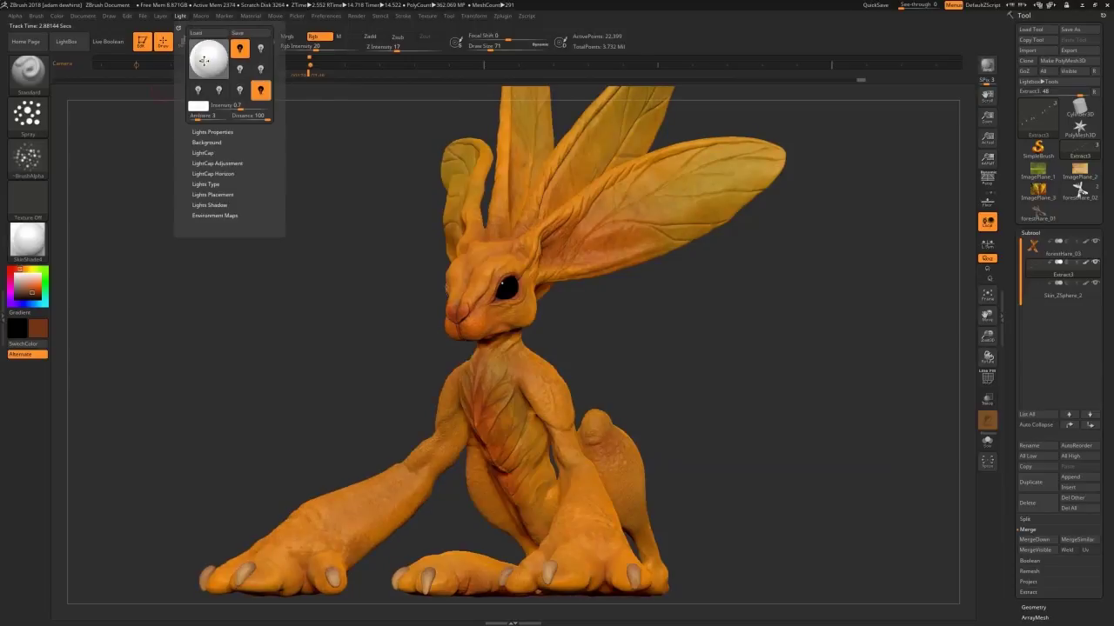
pyautogui.click(987, 65)
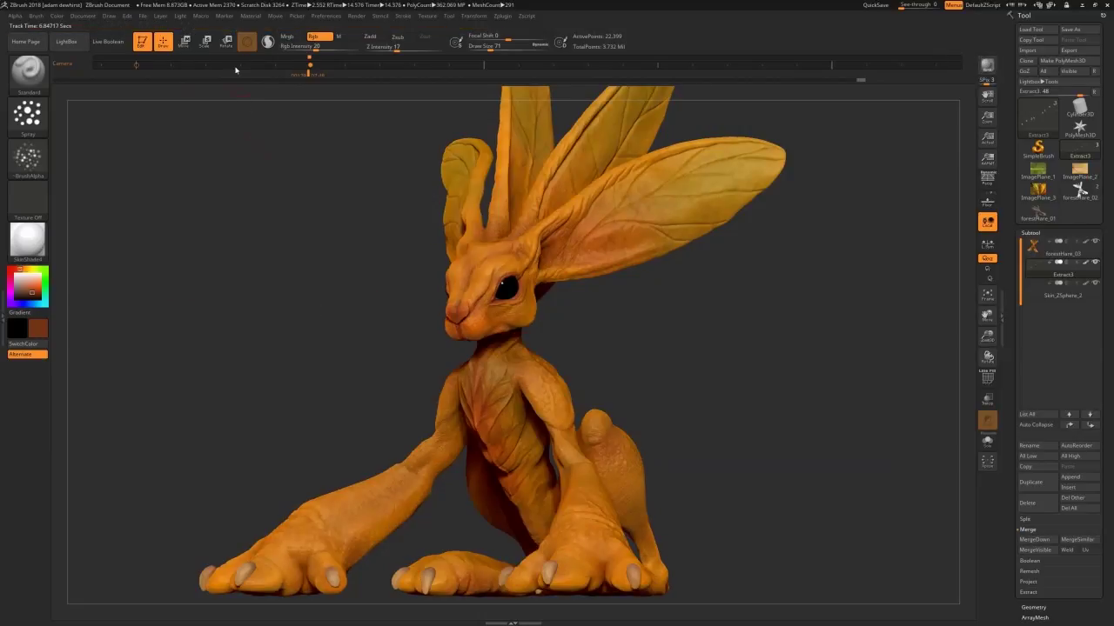
# Reposition the added light, raise its intensity, render the hare with BPR and save a screenshot of the result.
pyautogui.moveTo(181, 17)
pyautogui.moveTo(201, 59); pyautogui.dragTo(205, 57)
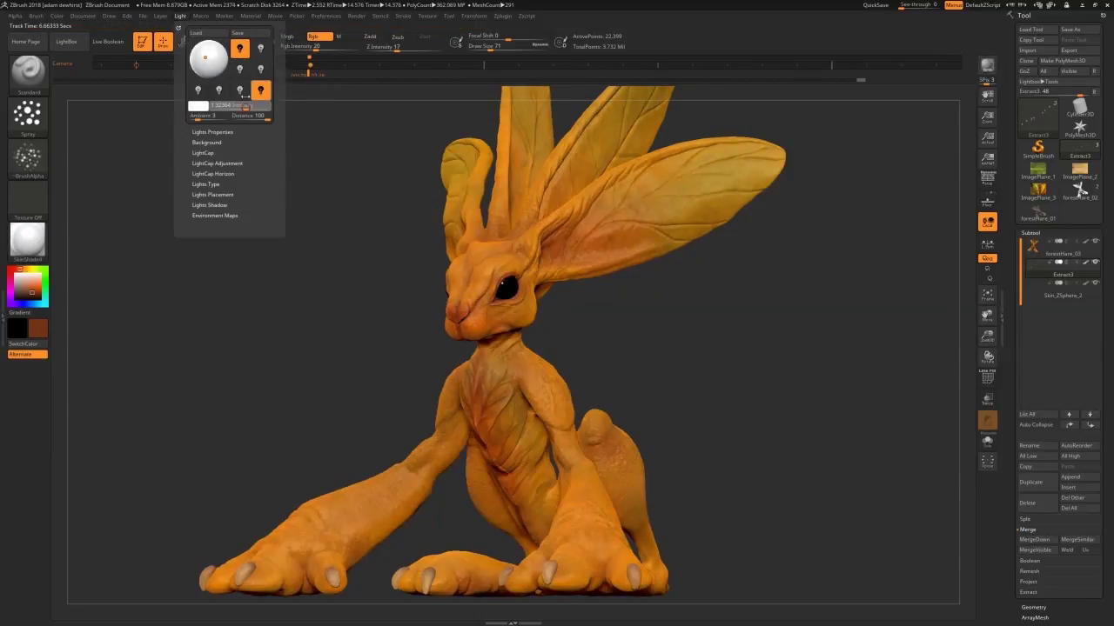
pyautogui.moveTo(245, 103); pyautogui.dragTo(248, 103)
pyautogui.moveTo(211, 48); pyautogui.dragTo(214, 50)
pyautogui.click(987, 66)
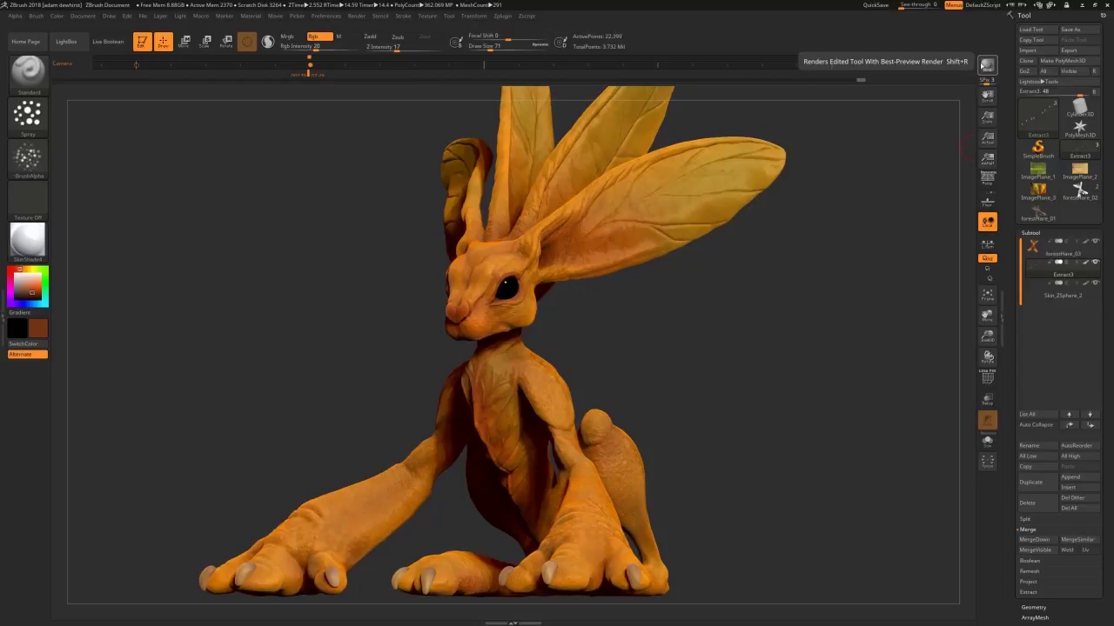
pyautogui.press('Print')
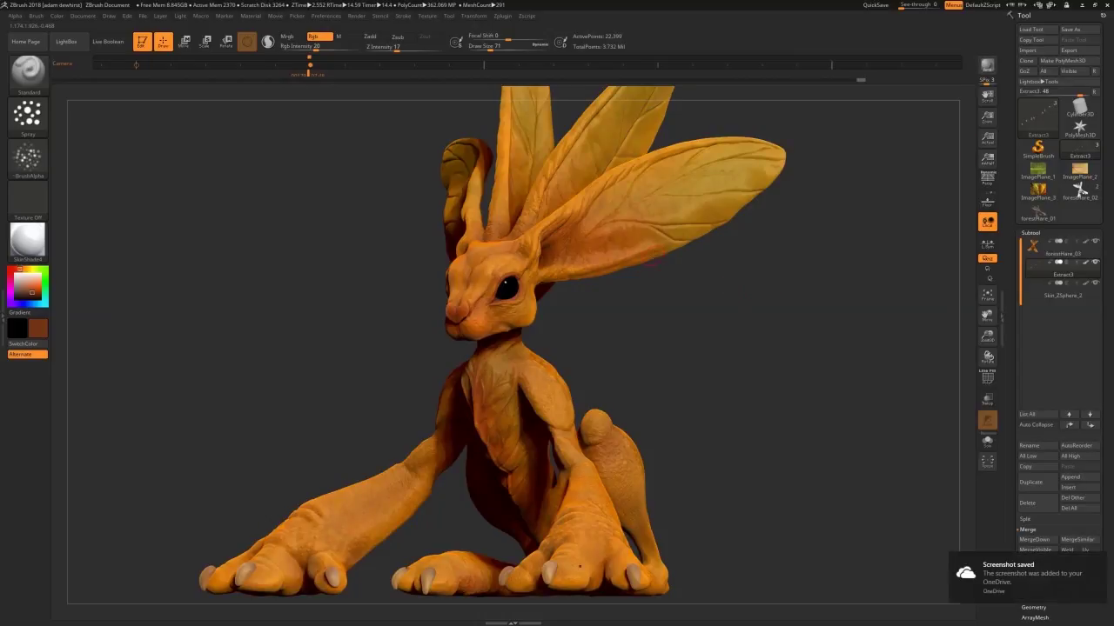
# Set the Standard brush to a DragRect stroke with Alpha 22 and a purple colour, and make the forestHare_03 body the active subtool.
pyautogui.click(38, 293)
pyautogui.click(11, 292)
pyautogui.click(28, 117)
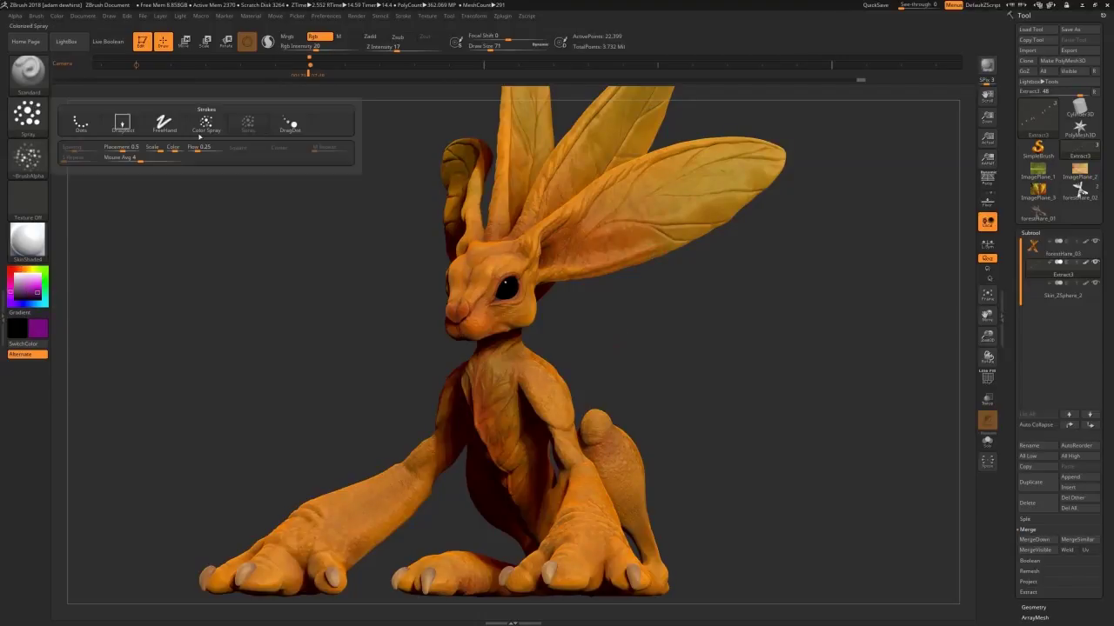
pyautogui.click(122, 120)
pyautogui.click(27, 158)
pyautogui.click(80, 261)
pyautogui.press(']')
pyautogui.keyDown('alt'); pyautogui.click(522, 454); pyautogui.keyUp('alt')
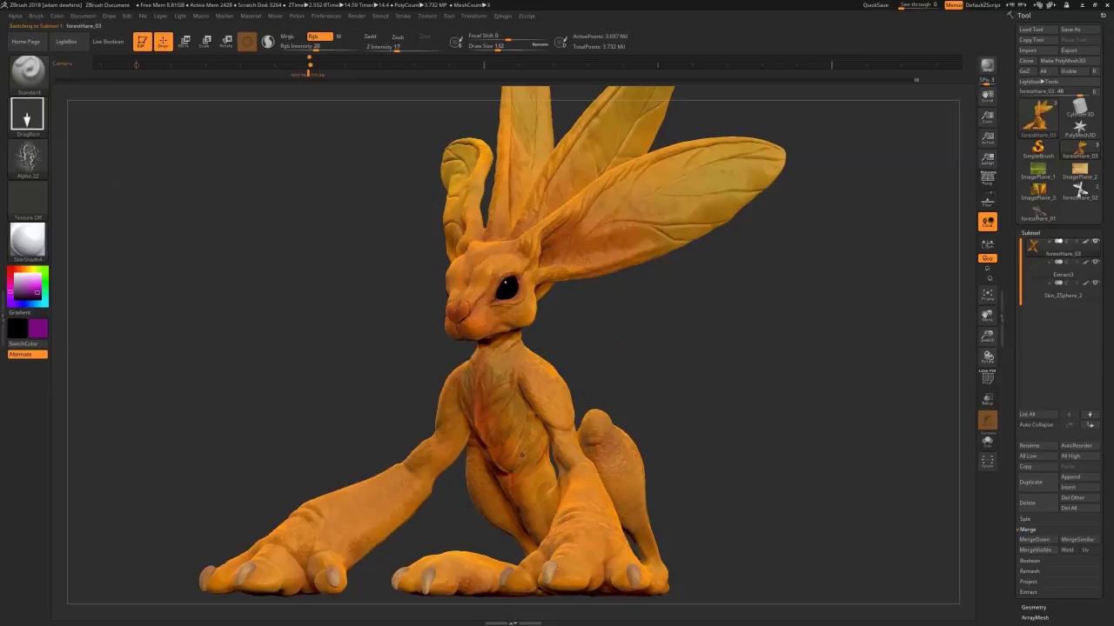
pyautogui.keyDown('ctrl'); pyautogui.moveTo(522, 424); pyautogui.dragTo(553, 469, button='right'); pyautogui.keyUp('ctrl')
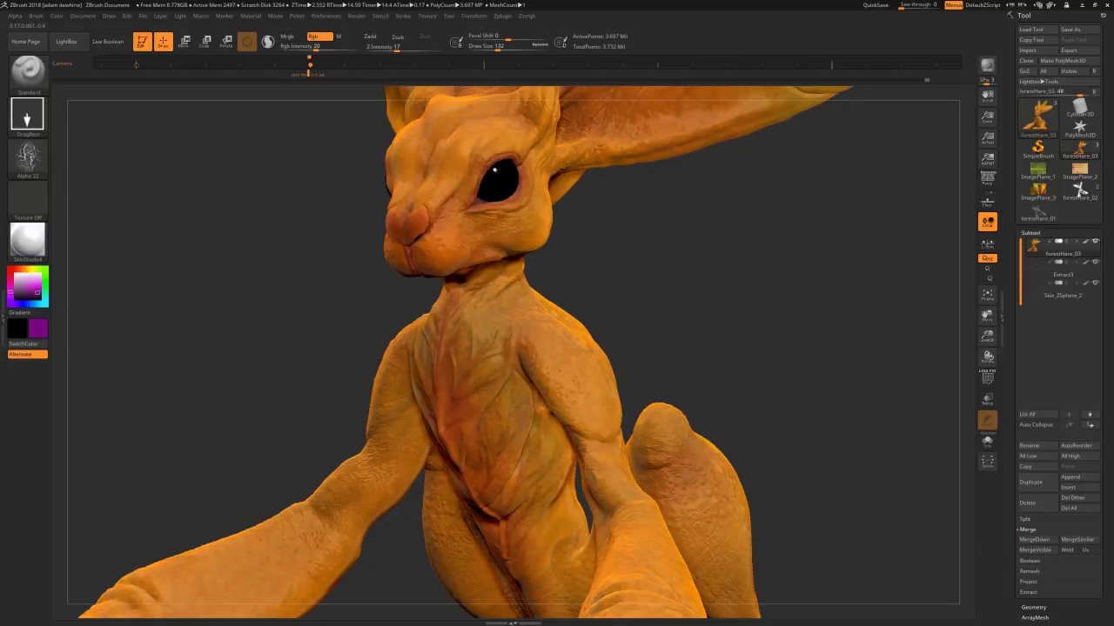
# Switch to the creature01 skin brush in light tan with Rgb on and Zadd off, and undo the trial dab on the arm.
pyautogui.click(33, 296)
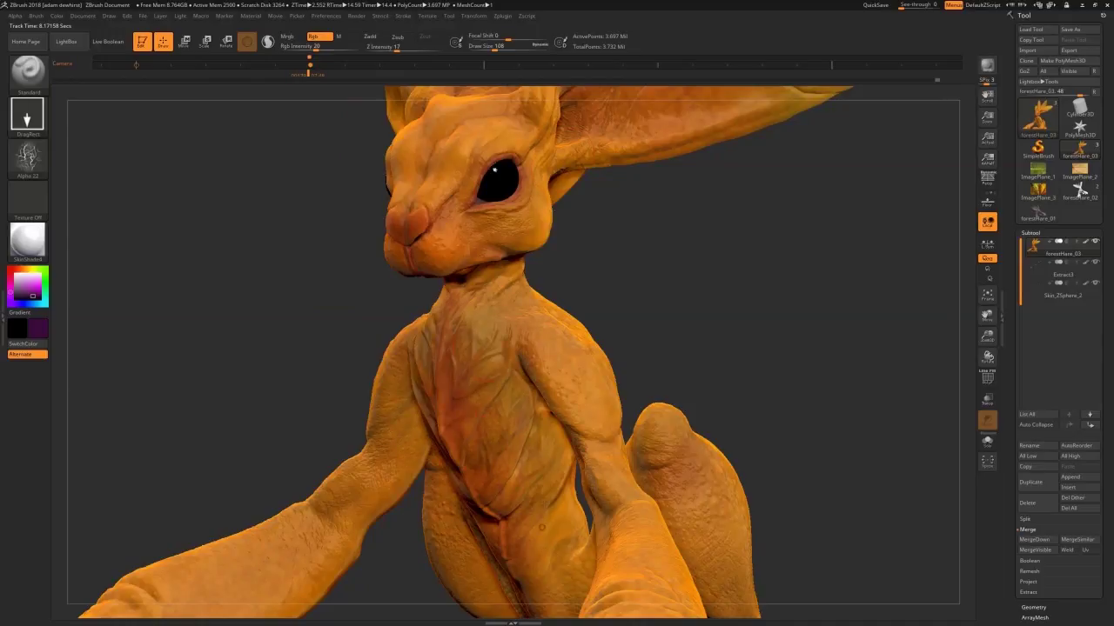
pyautogui.click(27, 269)
pyautogui.click(30, 282)
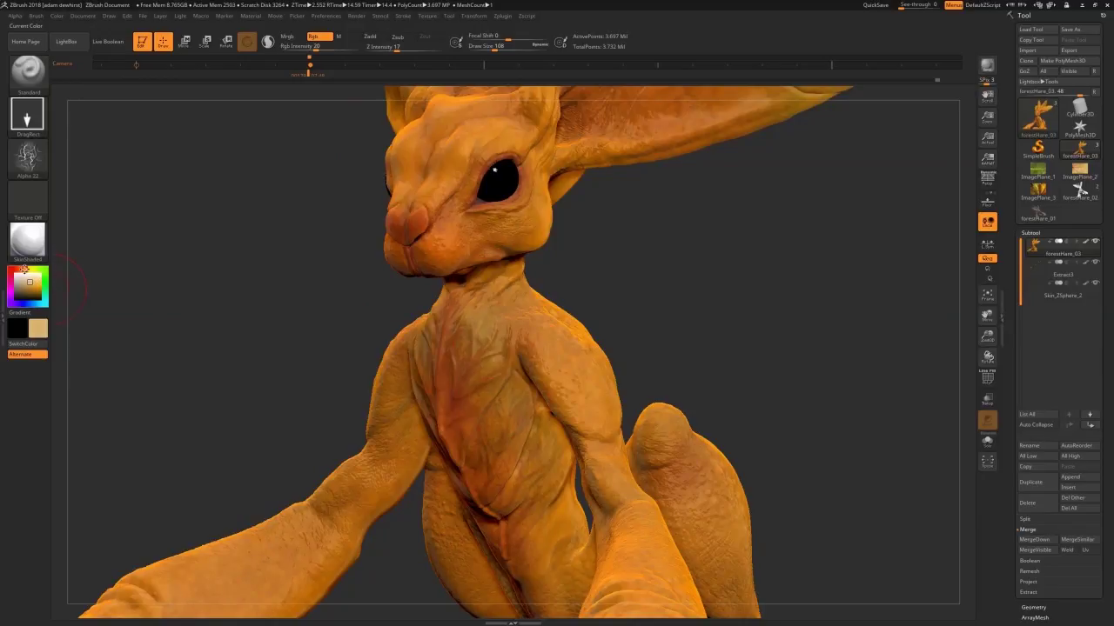
pyautogui.click(28, 73)
pyautogui.click(332, 267)
pyautogui.click(319, 37)
pyautogui.click(372, 36)
pyautogui.moveTo(576, 370); pyautogui.dragTo(597, 393)
pyautogui.hotkey('ctrl', 'z')
# Set the paint colour to a brownish orange and Rgb Intensity to 26.
pyautogui.click(34, 291)
pyautogui.click(320, 47)
pyautogui.moveTo(321, 47); pyautogui.dragTo(323, 47)
pyautogui.click(21, 269)
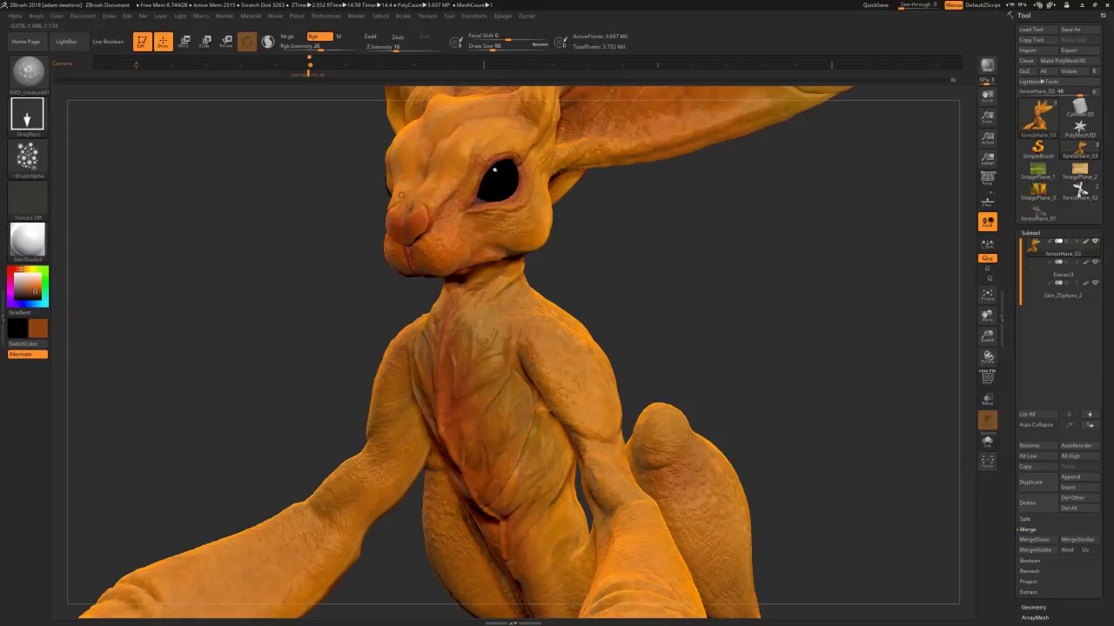
# Dab mottled brownish-orange skin texture over the hare's head, ear bases and upper body.
pyautogui.moveTo(481, 143); pyautogui.dragTo(514, 135)
pyautogui.moveTo(431, 124); pyautogui.dragTo(442, 107)
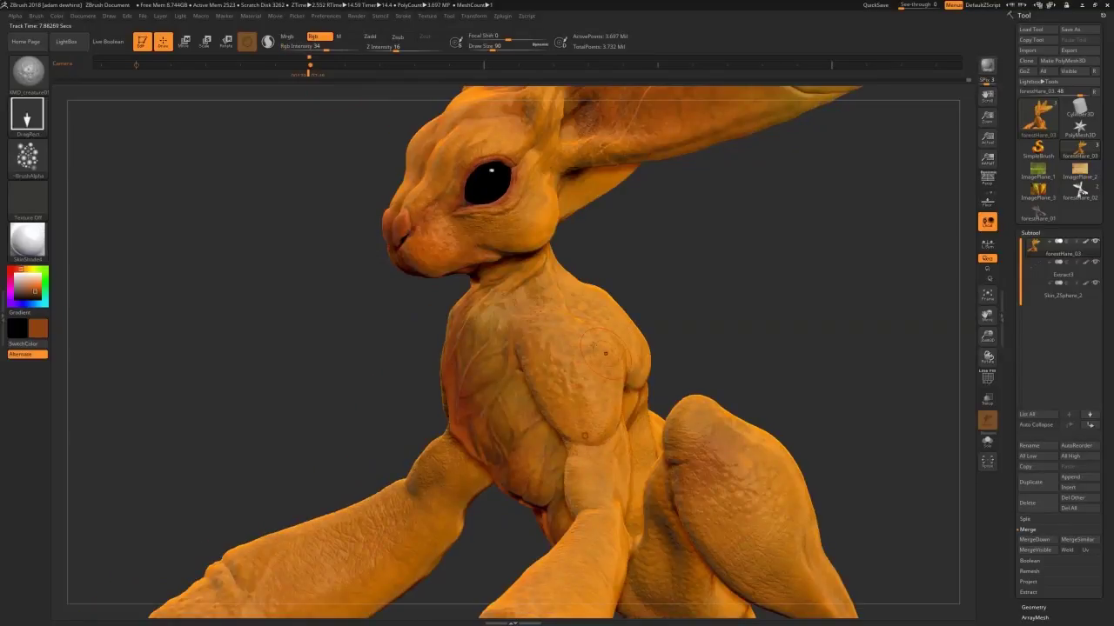
pyautogui.moveTo(679, 284); pyautogui.dragTo(810, 287)
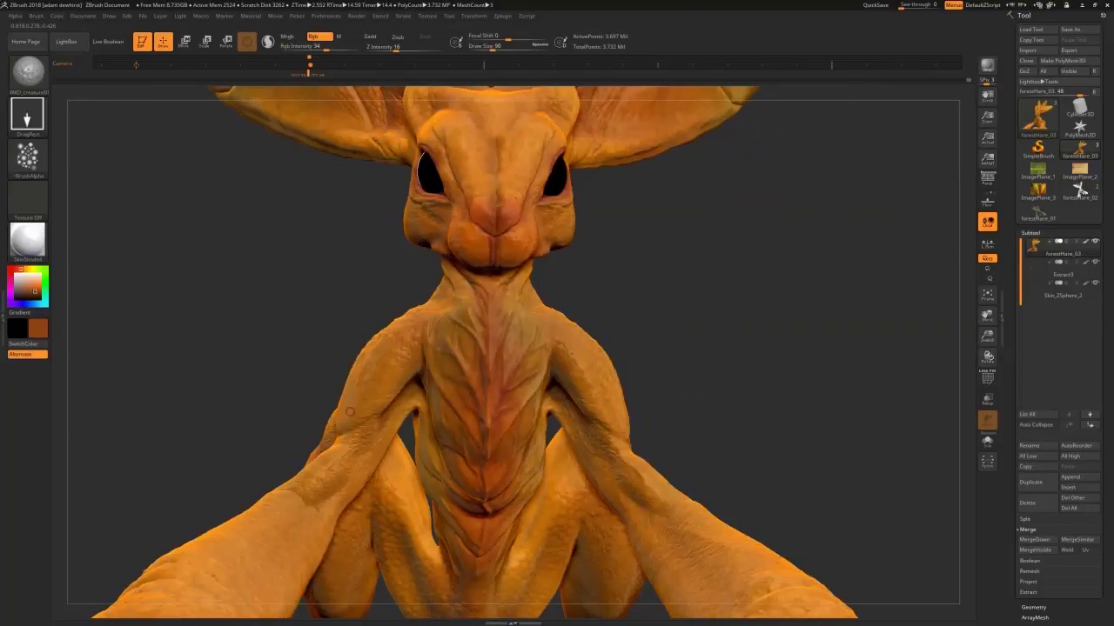
pyautogui.moveTo(687, 348); pyautogui.dragTo(814, 357)
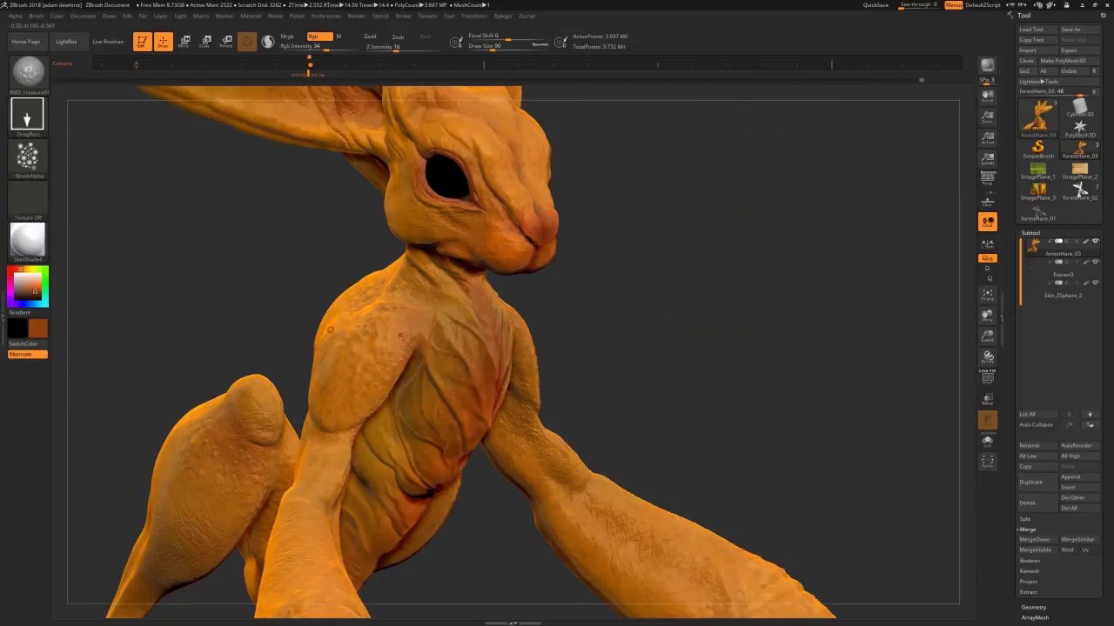
pyautogui.keyDown('alt'); pyautogui.moveTo(785, 424); pyautogui.dragTo(712, 501); pyautogui.keyUp('alt')
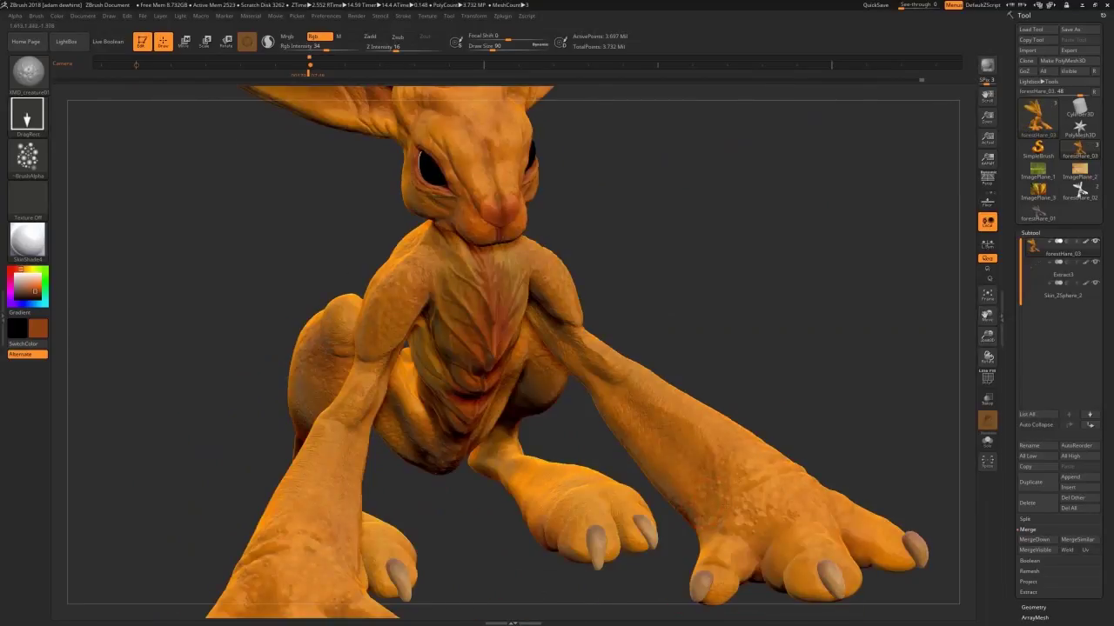
# Continue dabbing the brownish-orange mottling over the forearms, hands and hind feet.
pyautogui.moveTo(721, 544); pyautogui.dragTo(784, 455, button='right')
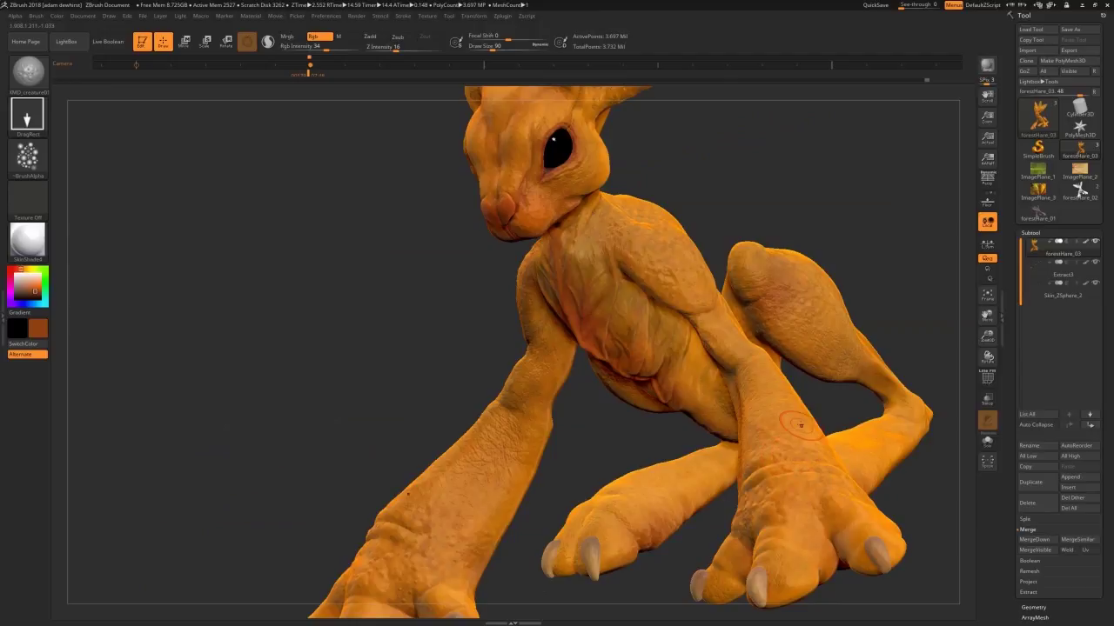
pyautogui.moveTo(811, 529); pyautogui.dragTo(905, 539, button='right')
pyautogui.moveTo(661, 557); pyautogui.dragTo(750, 546)
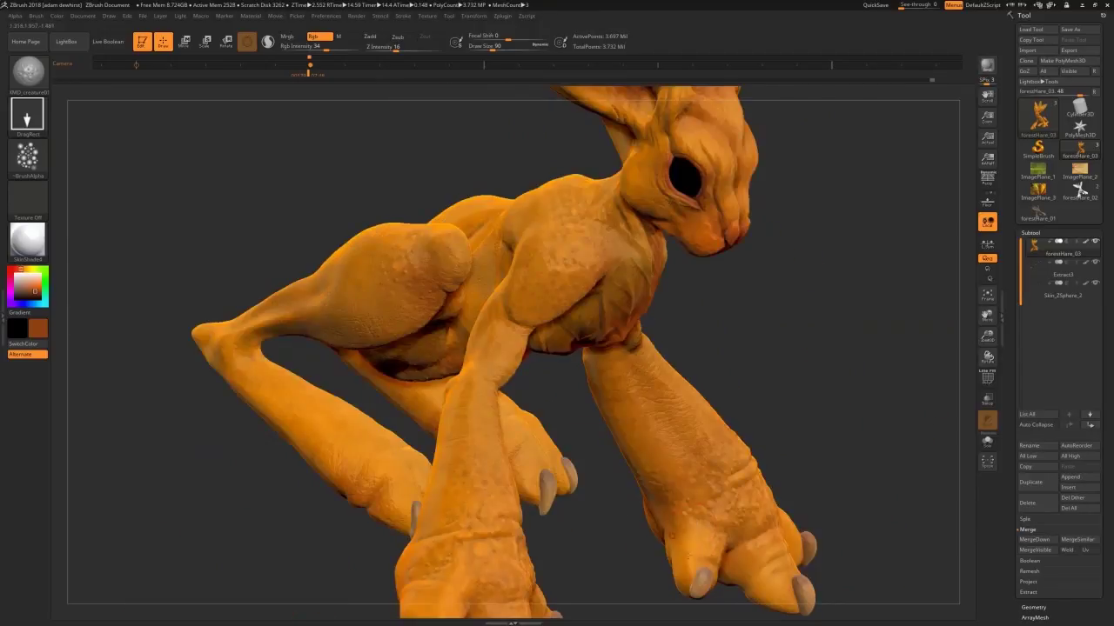
pyautogui.moveTo(739, 531); pyautogui.dragTo(768, 550, button='right')
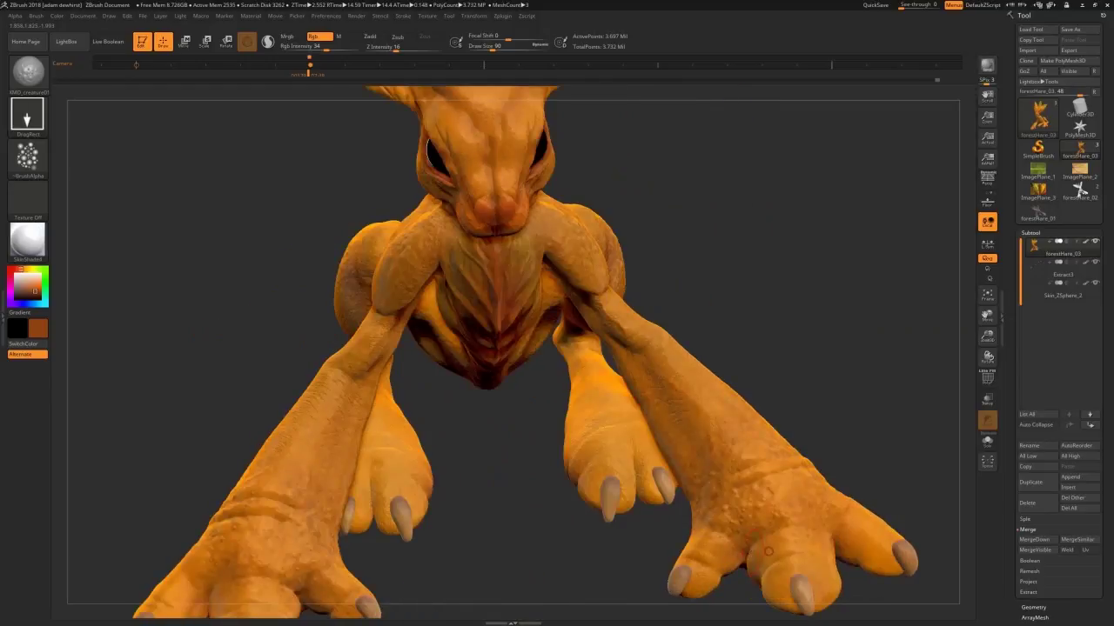
pyautogui.moveTo(883, 459); pyautogui.dragTo(858, 503)
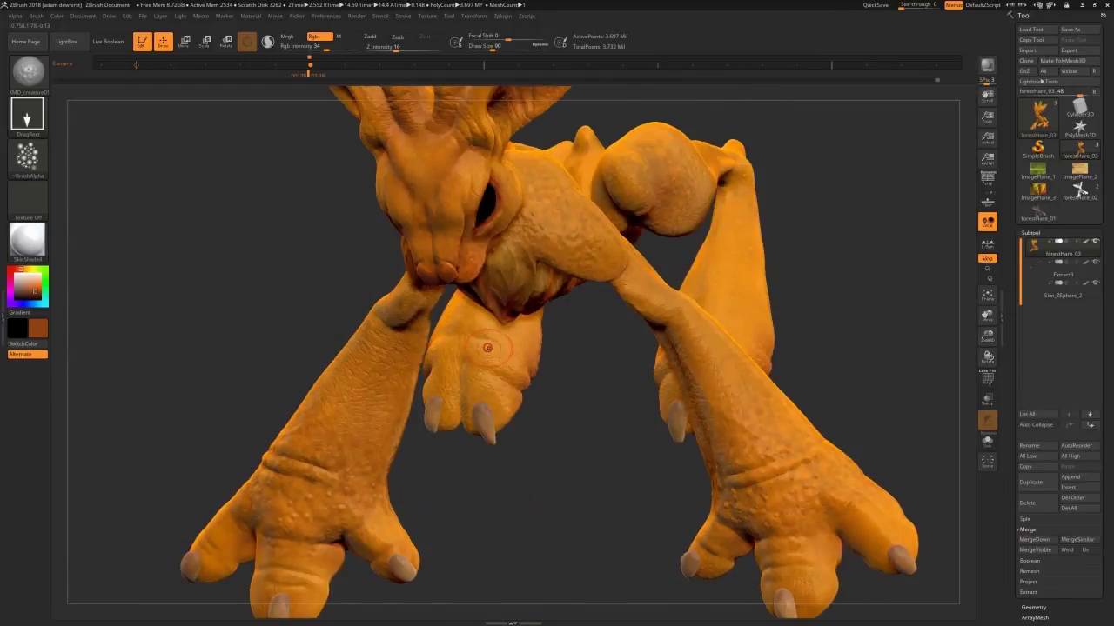
pyautogui.moveTo(450, 332); pyautogui.dragTo(494, 310, button='right')
pyautogui.moveTo(528, 285); pyautogui.dragTo(529, 301)
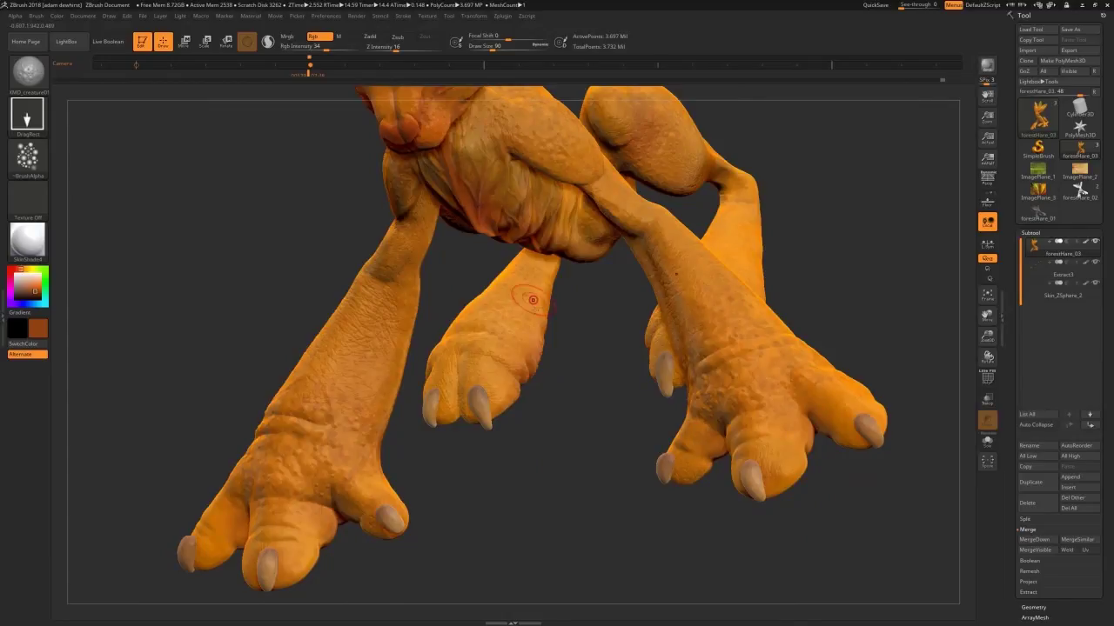
pyautogui.moveTo(235, 348); pyautogui.dragTo(393, 348)
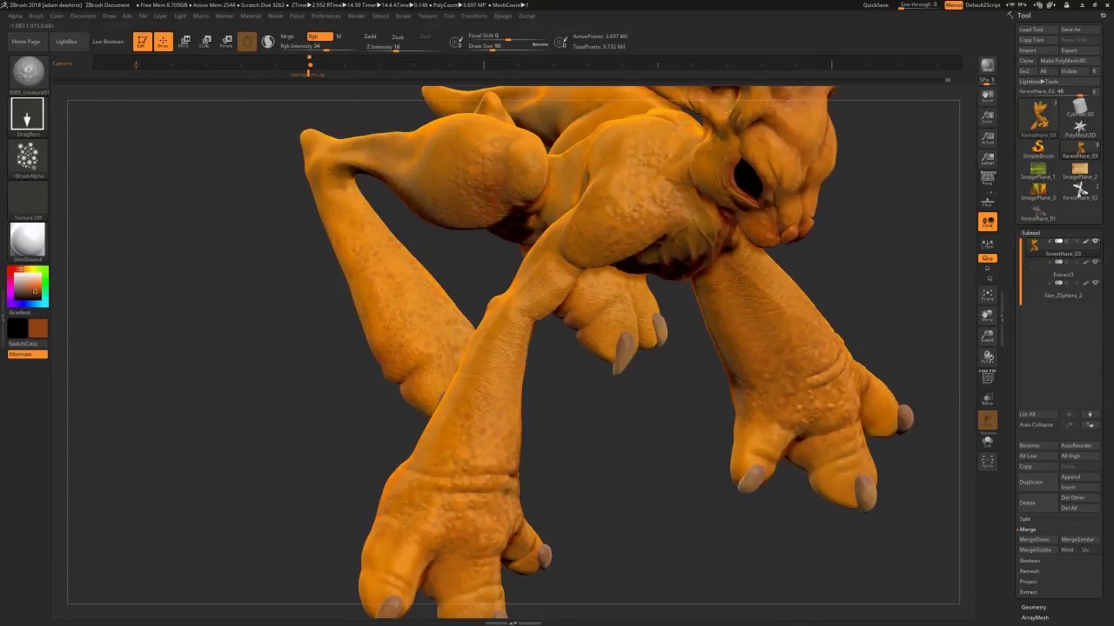
# Sample a brighter orange from the model for the limbs and restore the saved camera view.
pyautogui.press('c')
pyautogui.moveTo(600, 408); pyautogui.dragTo(417, 423)
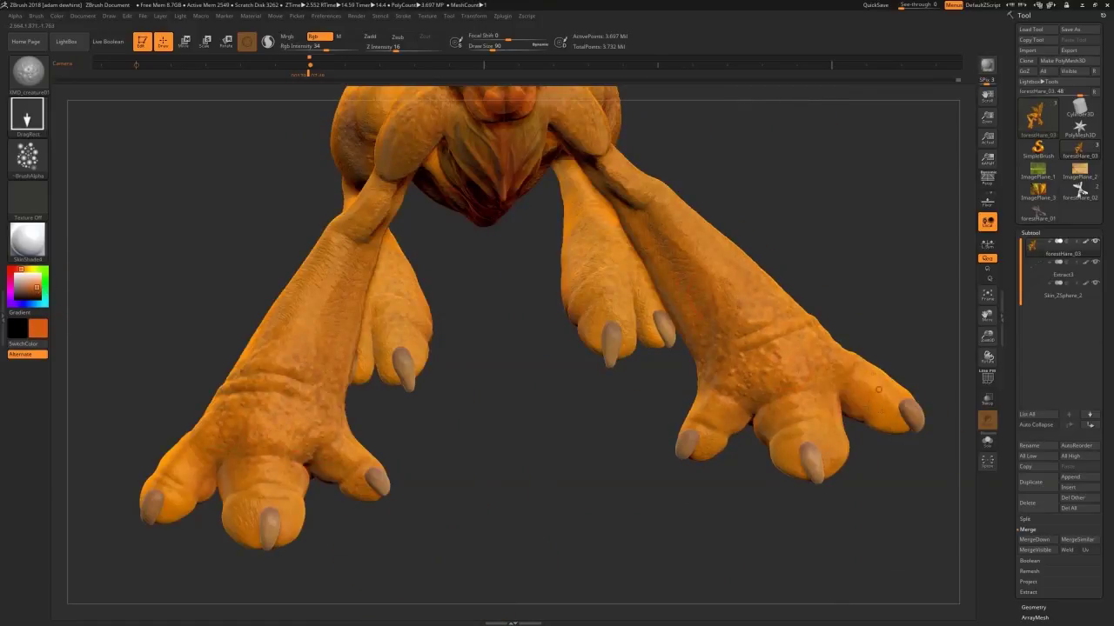
pyautogui.moveTo(635, 417); pyautogui.dragTo(420, 164)
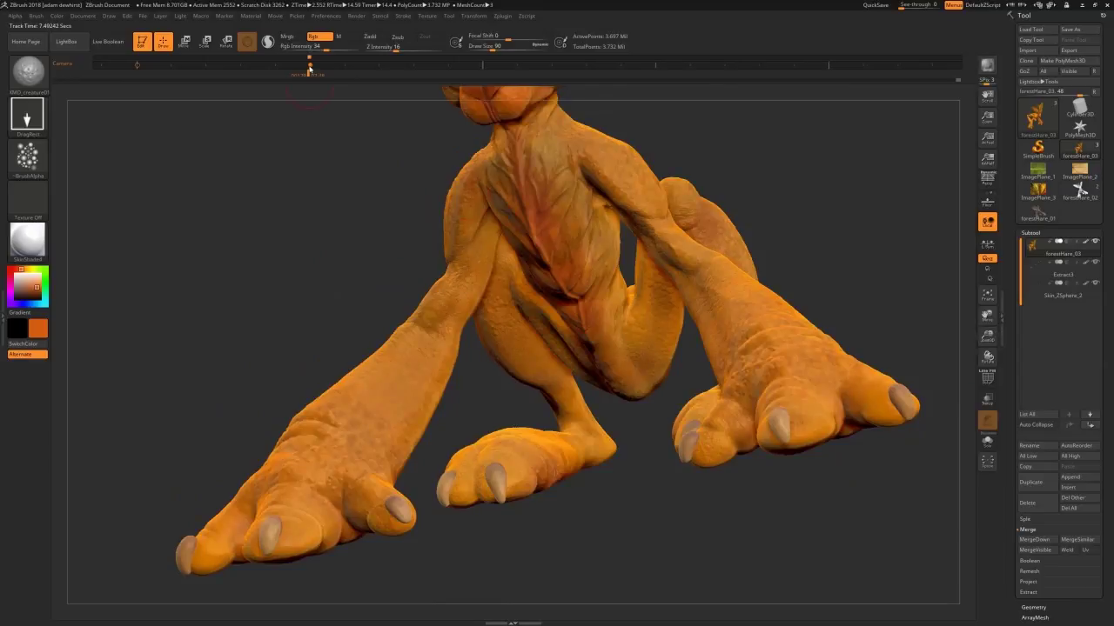
pyautogui.click(309, 66)
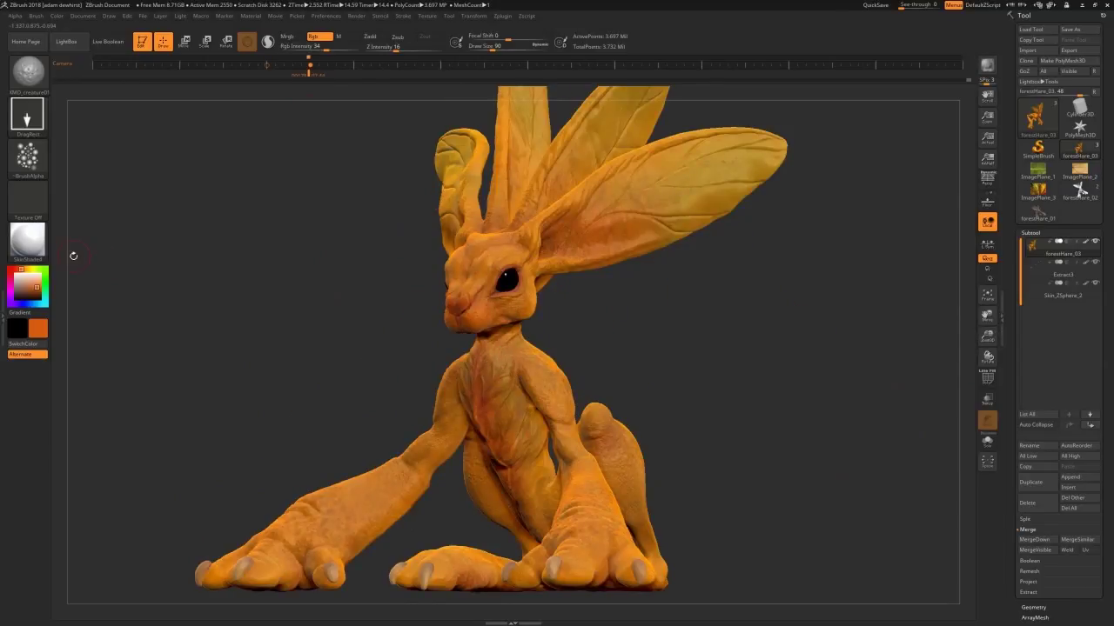
# Set the paint colour to a dark yellow.
pyautogui.click(34, 281)
pyautogui.click(28, 270)
pyautogui.click(37, 291)
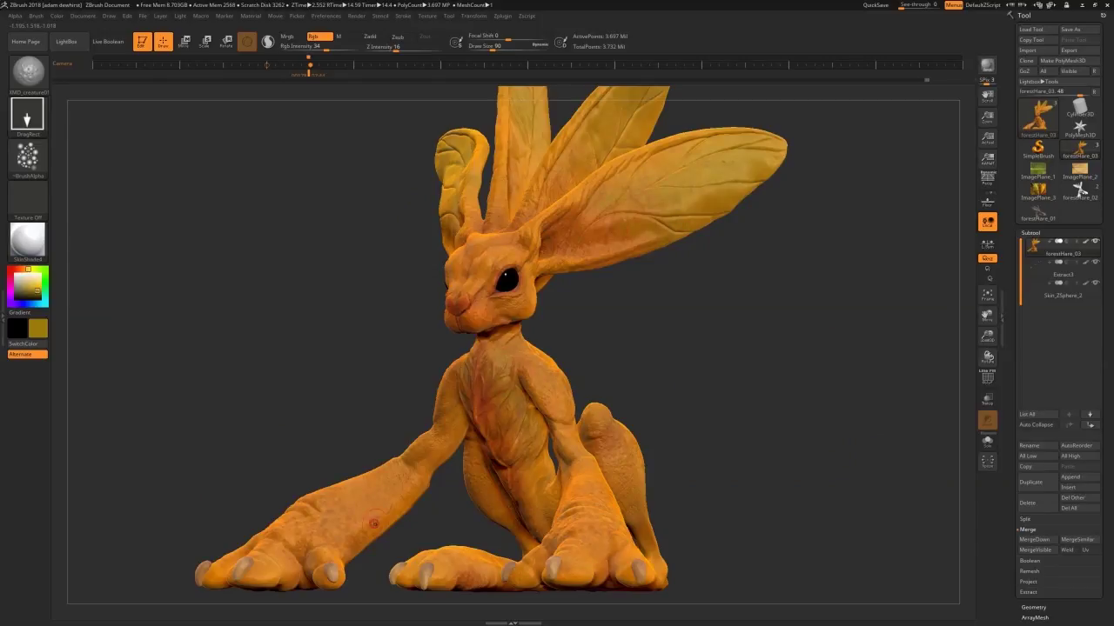
# Switch to the Standard brush with a Spray stroke and shift the paint hue to orange.
pyautogui.moveTo(988, 337); pyautogui.dragTo(973, 330)
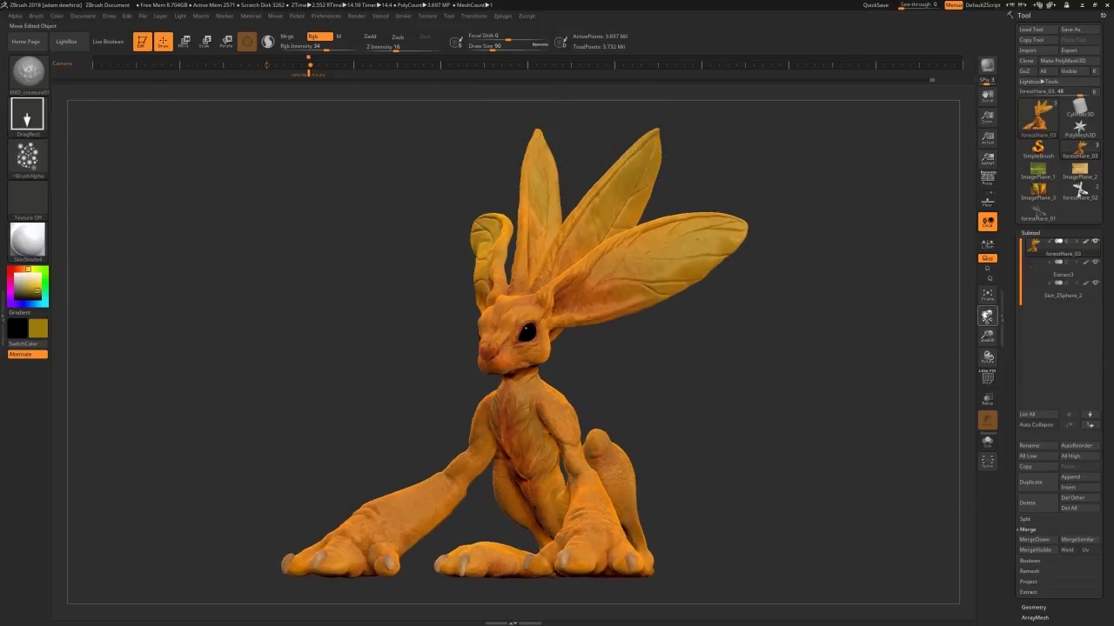
pyautogui.moveTo(905, 360); pyautogui.dragTo(879, 357)
pyautogui.moveTo(987, 316); pyautogui.dragTo(975, 326)
pyautogui.moveTo(735, 389); pyautogui.dragTo(856, 393)
pyautogui.moveTo(661, 453); pyautogui.dragTo(765, 448)
pyautogui.keyDown('alt'); pyautogui.moveTo(287, 405); pyautogui.dragTo(572, 401); pyautogui.keyUp('alt')
pyautogui.click(24, 269)
pyautogui.click(27, 115)
pyautogui.click(28, 75)
pyautogui.click(161, 78)
pyautogui.click(27, 116)
pyautogui.click(234, 121)
# Darken the paint colour to brown and spray it onto the tail and up along the spine.
pyautogui.moveTo(585, 512); pyautogui.dragTo(593, 507)
pyautogui.click(32, 294)
pyautogui.moveTo(365, 418); pyautogui.dragTo(487, 426)
pyautogui.moveTo(591, 503); pyautogui.dragTo(601, 494)
pyautogui.moveTo(452, 400); pyautogui.dragTo(474, 496)
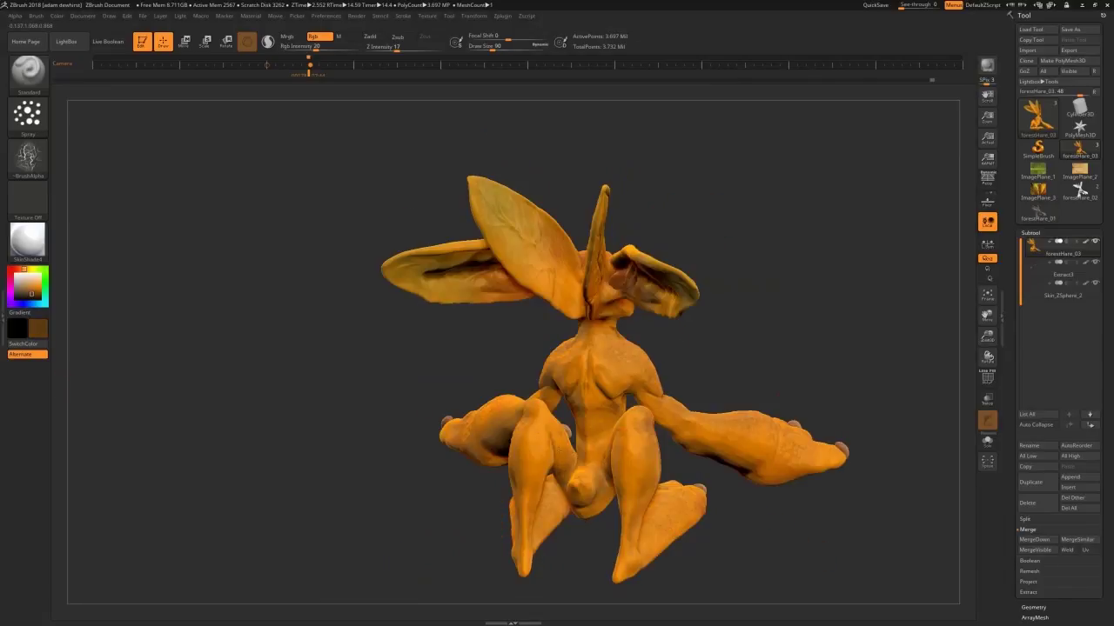
pyautogui.moveTo(587, 463); pyautogui.dragTo(585, 352)
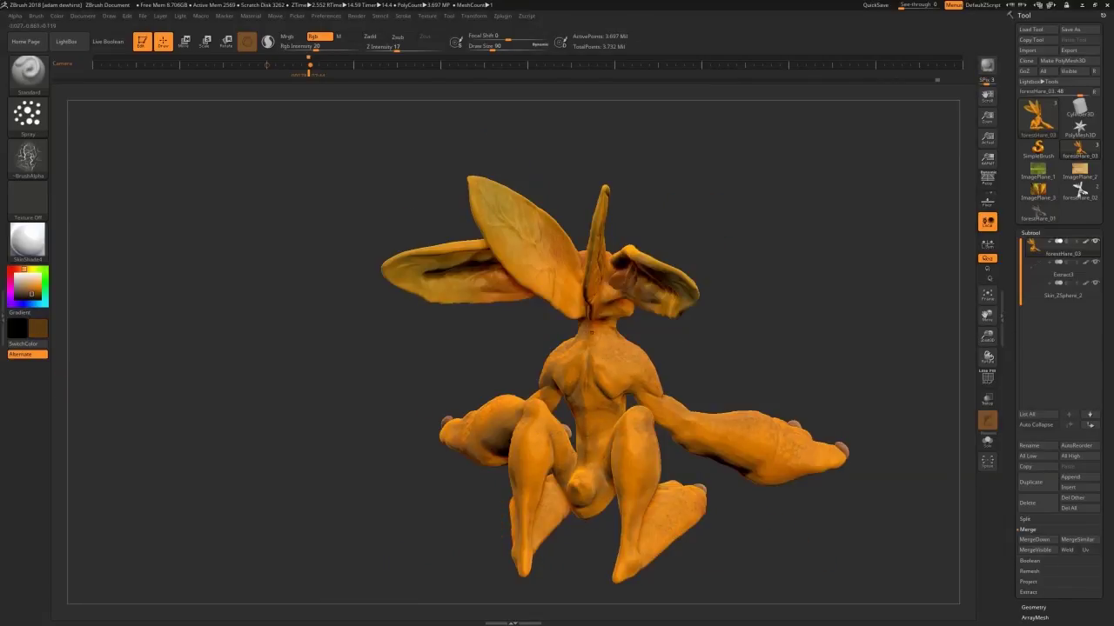
# Spray dark brown shading around the back of the neck, the limbs and the base of the ears.
pyautogui.moveTo(739, 365); pyautogui.dragTo(665, 305)
pyautogui.moveTo(739, 348); pyautogui.dragTo(852, 339)
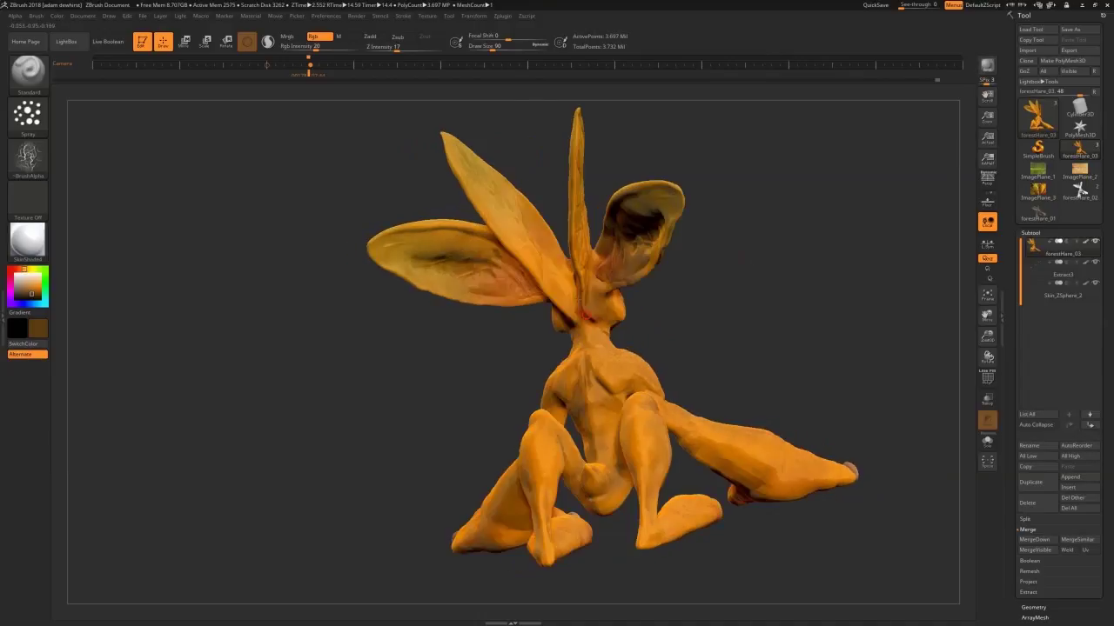
pyautogui.moveTo(783, 366); pyautogui.dragTo(543, 357)
pyautogui.moveTo(739, 348); pyautogui.dragTo(840, 278)
pyautogui.moveTo(430, 556); pyautogui.dragTo(421, 534)
pyautogui.moveTo(546, 374); pyautogui.dragTo(488, 383)
pyautogui.moveTo(496, 455); pyautogui.dragTo(475, 455)
pyautogui.moveTo(740, 348)
pyautogui.mouseDown()
pyautogui.moveTo(635, 374)
pyautogui.moveTo(566, 374)
pyautogui.mouseUp()
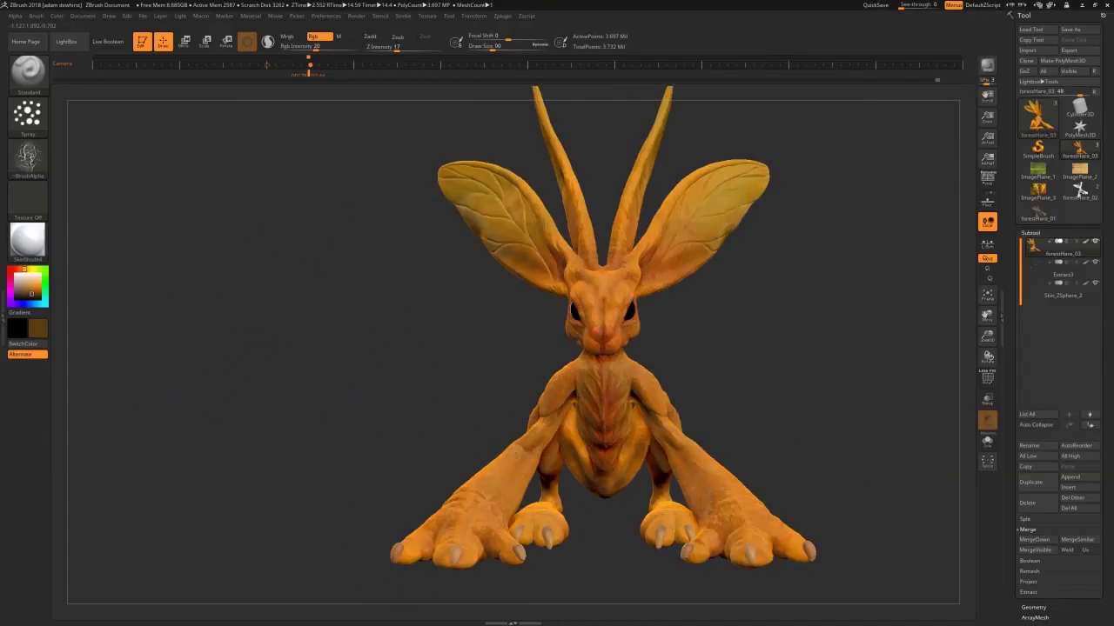
pyautogui.moveTo(721, 351); pyautogui.dragTo(635, 348)
pyautogui.moveTo(740, 348); pyautogui.dragTo(657, 365)
pyautogui.moveTo(586, 260); pyautogui.dragTo(579, 269)
pyautogui.moveTo(696, 365); pyautogui.dragTo(787, 370)
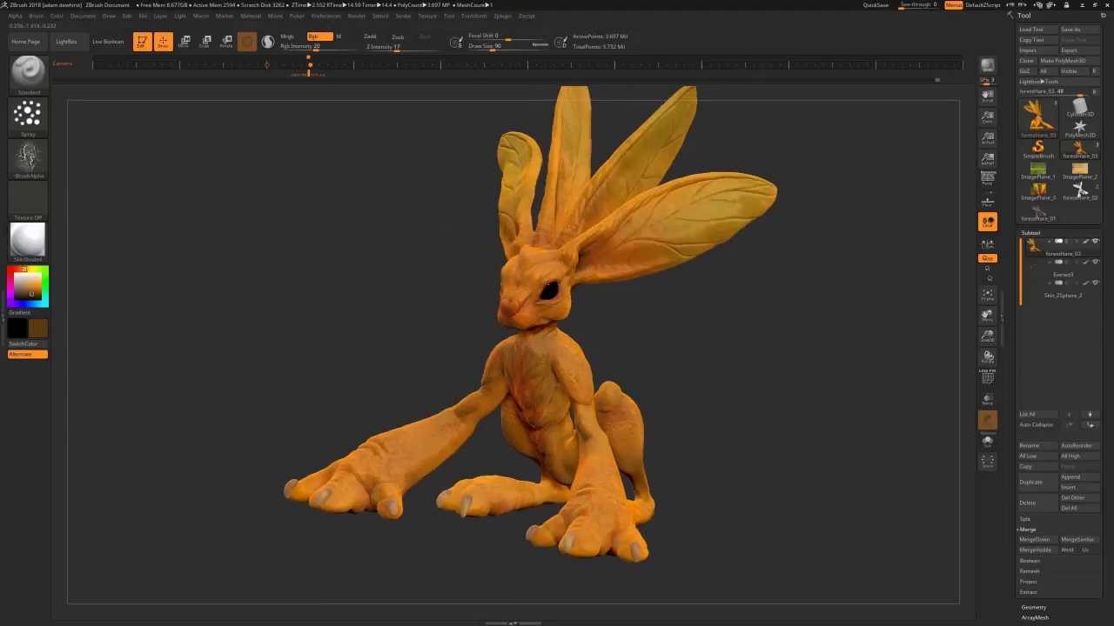
# Reduce the Draw Size to 62 and spray dark brown into the elbow creases and along the forearms.
pyautogui.moveTo(789, 191); pyautogui.dragTo(786, 282)
pyautogui.moveTo(777, 183); pyautogui.dragTo(776, 105)
pyautogui.moveTo(657, 332); pyautogui.dragTo(688, 313)
pyautogui.press('s')
pyautogui.moveTo(433, 373); pyautogui.dragTo(429, 372)
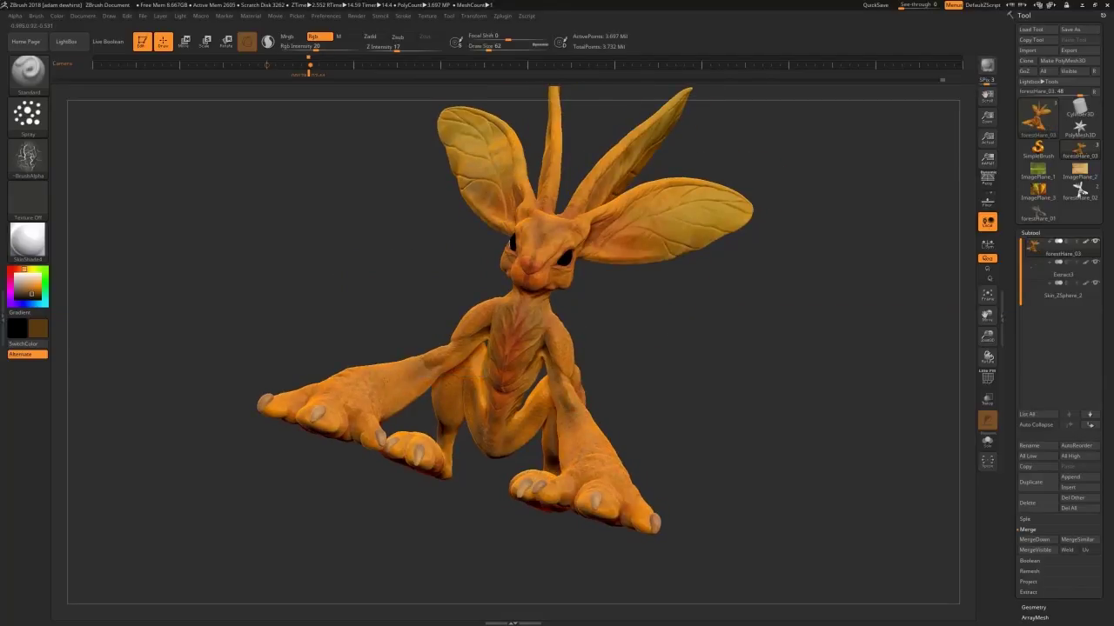
pyautogui.moveTo(365, 335)
pyautogui.mouseDown()
pyautogui.moveTo(522, 368)
pyautogui.moveTo(535, 270)
pyautogui.mouseUp()
pyautogui.moveTo(296, 435); pyautogui.dragTo(313, 447)
pyautogui.moveTo(480, 335); pyautogui.dragTo(465, 439)
pyautogui.moveTo(369, 345); pyautogui.dragTo(369, 357)
# Set the Draw Size to 108 and return to the saved camera view of the hare.
pyautogui.moveTo(532, 320); pyautogui.dragTo(461, 324)
pyautogui.press('s')
pyautogui.moveTo(488, 324); pyautogui.dragTo(537, 322)
pyautogui.click(308, 75)
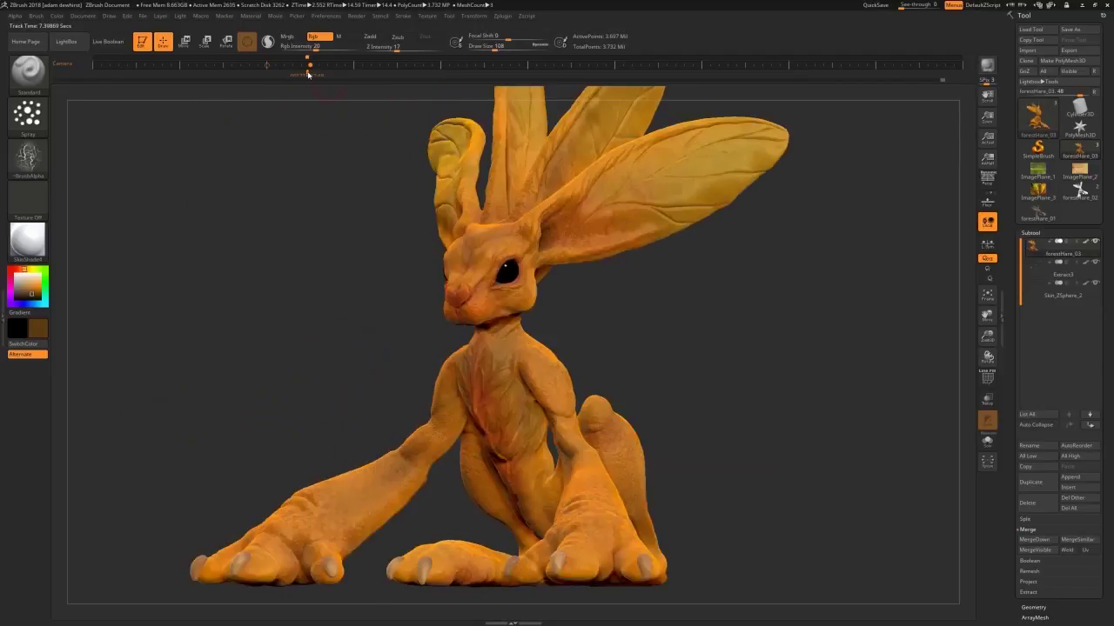
# Render the hare with BPR, setting the BPR Shadow Blur to 3 and Angle to about 15 between renders.
pyautogui.click(988, 65)
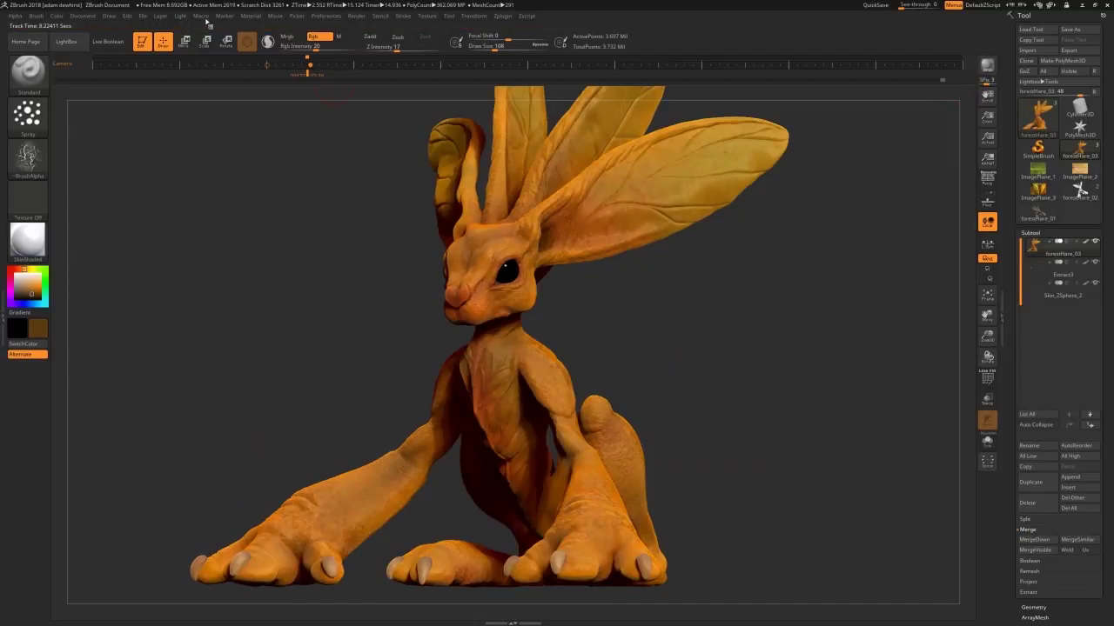
pyautogui.click(357, 16)
pyautogui.click(380, 324)
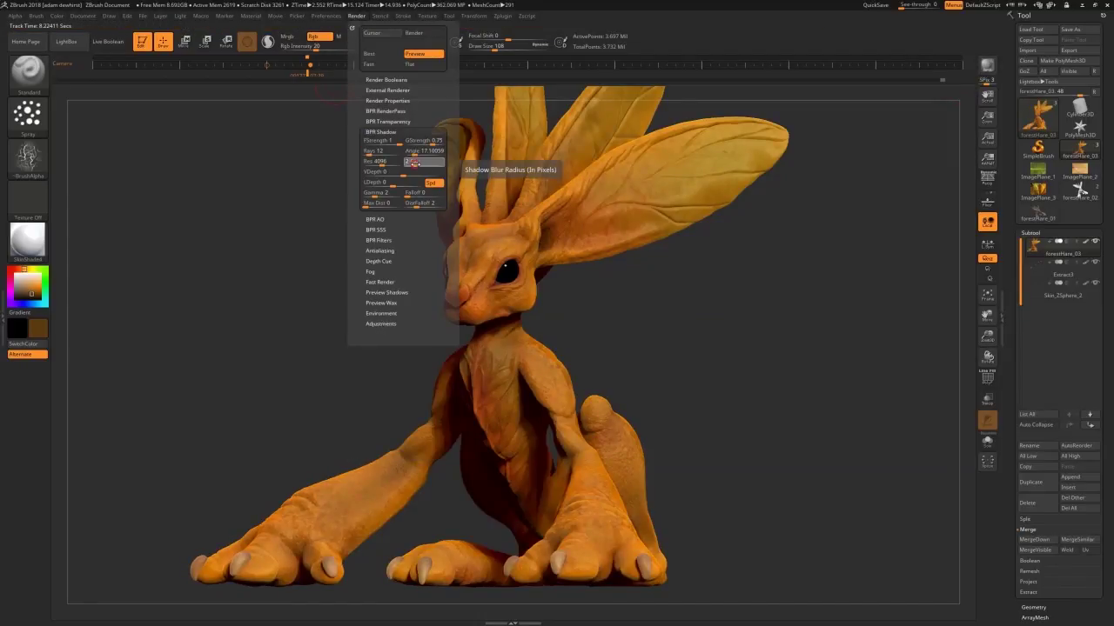
pyautogui.click(987, 66)
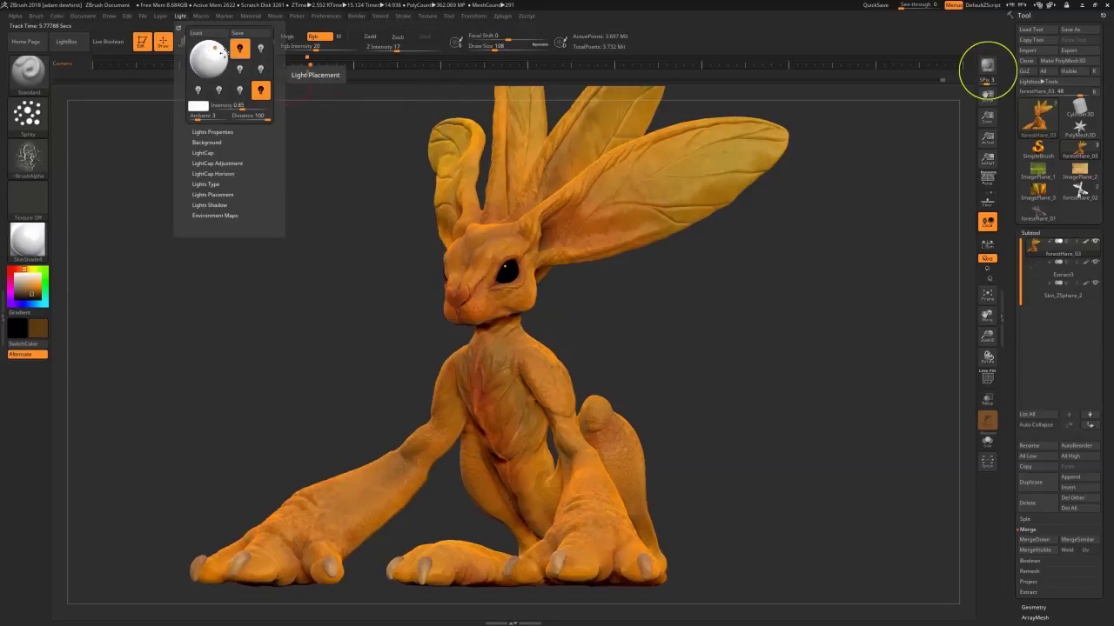
pyautogui.click(986, 65)
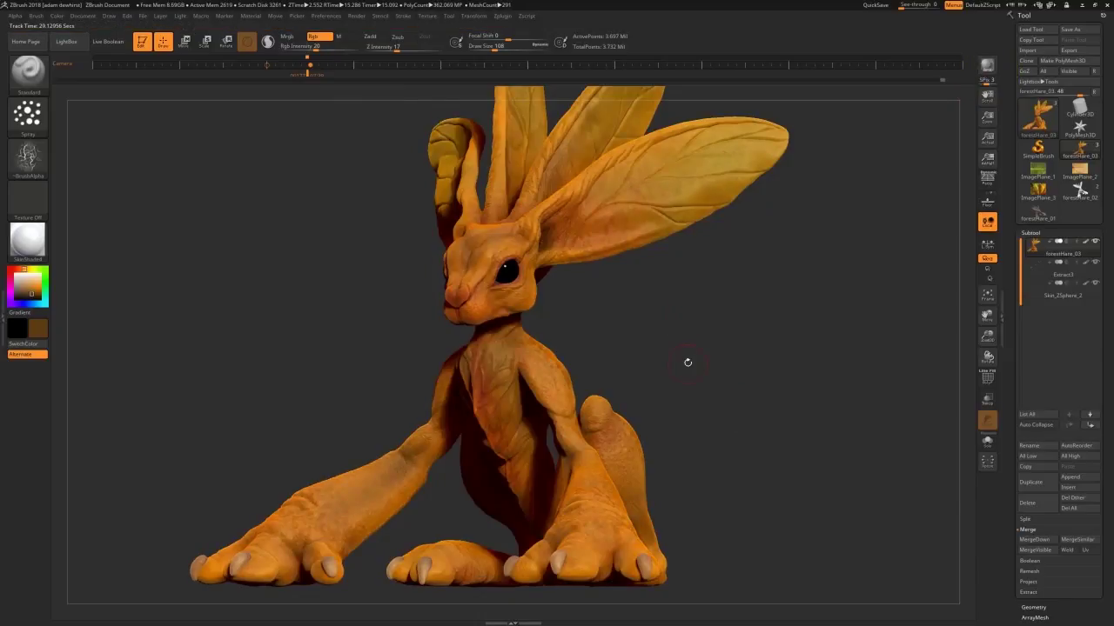
# Adjust the BPR Shadow angle and blur further and render the hare again.
pyautogui.click(356, 16)
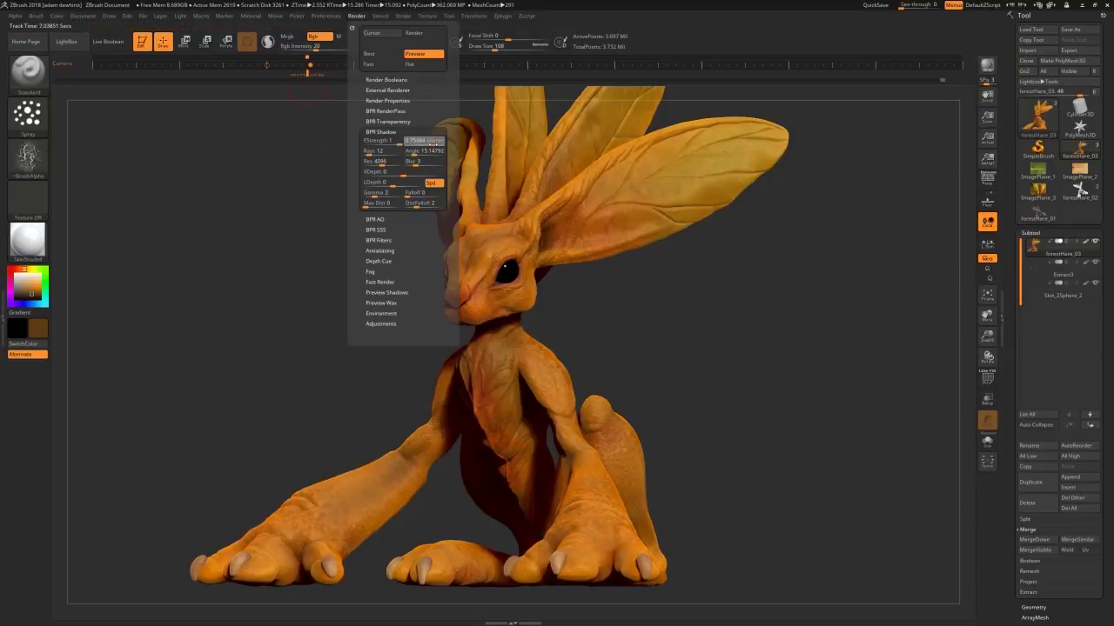
pyautogui.click(416, 162)
pyautogui.click(372, 221)
pyautogui.click(421, 152)
pyautogui.click(983, 65)
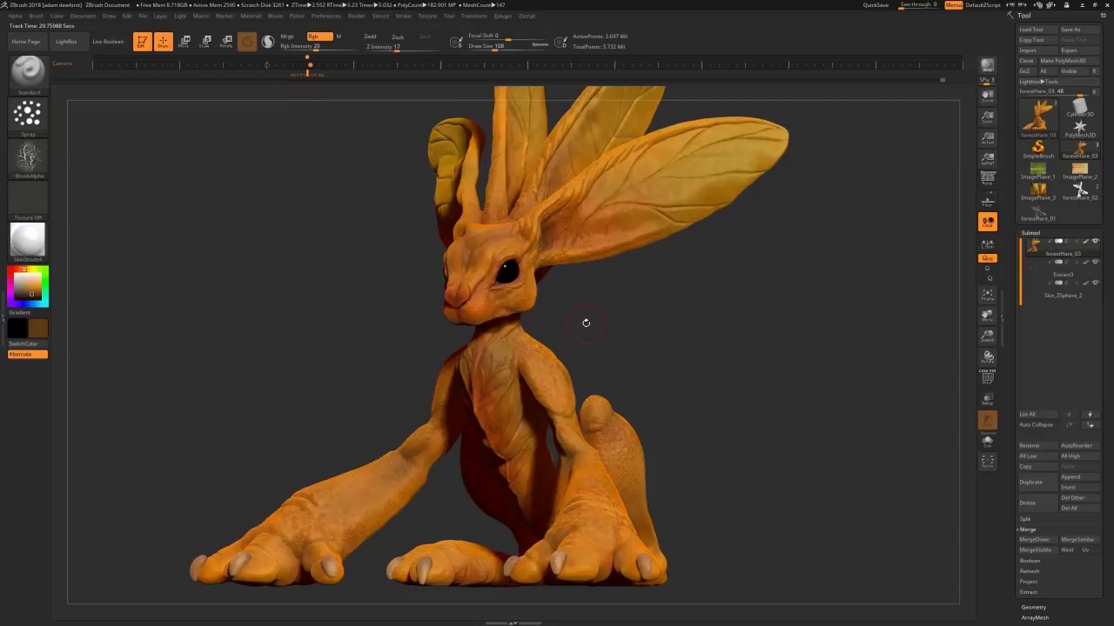
# Adjust the intensity of the scene lights and render the hare with BPR.
pyautogui.click(181, 15)
pyautogui.moveTo(245, 106); pyautogui.dragTo(249, 107)
pyautogui.click(261, 90)
pyautogui.click(250, 107)
pyautogui.click(982, 67)
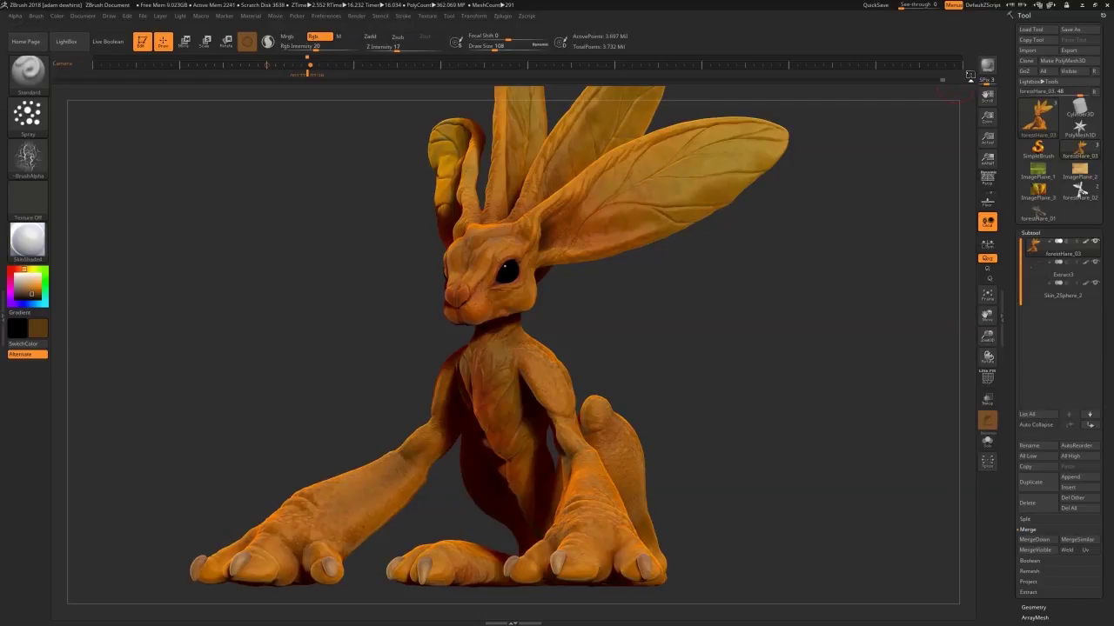
# Capture a screenshot of the view and stamp dark red mottling onto the hare's ear with the DragRect stroke.
pyautogui.press('Print')
pyautogui.click(15, 270)
pyautogui.click(34, 294)
pyautogui.click(27, 115)
pyautogui.click(127, 131)
pyautogui.moveTo(670, 198); pyautogui.dragTo(605, 204)
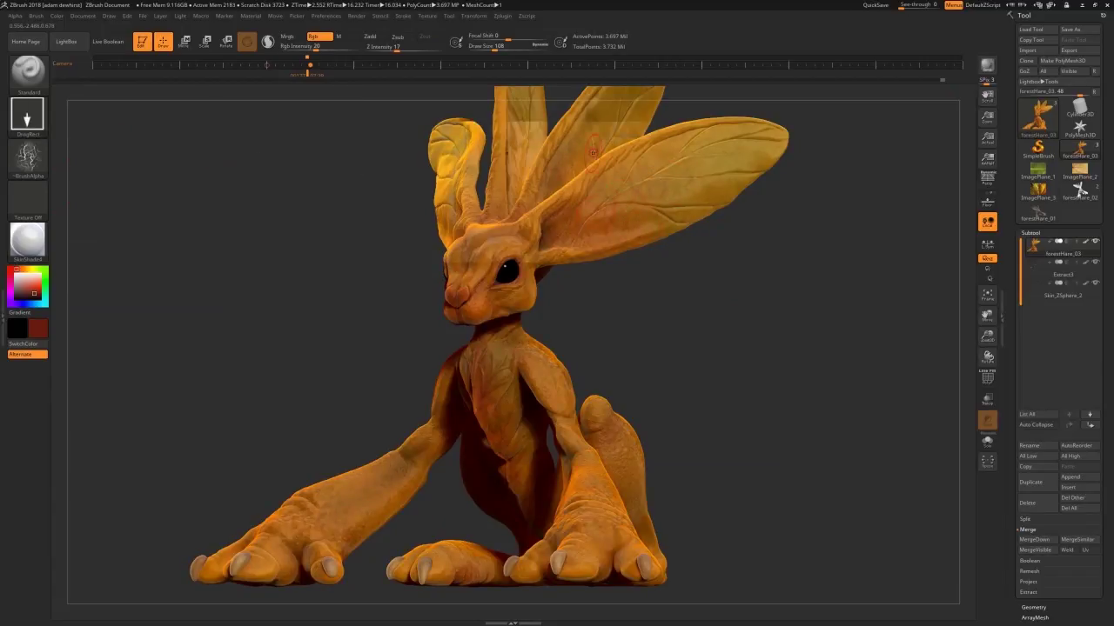
# Spray dark red onto the hare's large side ear using the Spray stroke with Alpha 01 and a smaller brush.
pyautogui.click(28, 127)
pyautogui.click(178, 132)
pyautogui.press('s')
pyautogui.click(602, 228)
pyautogui.moveTo(602, 230); pyautogui.dragTo(570, 252, button='right')
pyautogui.moveTo(624, 206); pyautogui.dragTo(593, 228)
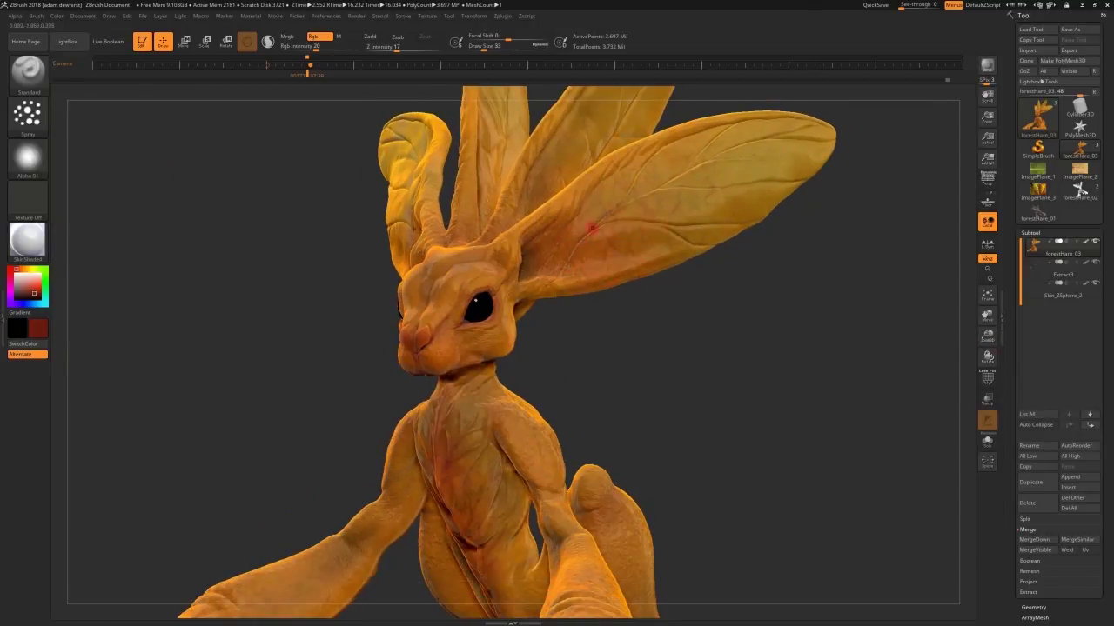
# Undo the last paint changes and switch the Standard brush to the Dots stroke.
pyautogui.moveTo(635, 310); pyautogui.dragTo(630, 344)
pyautogui.hotkey('ctrl', 'z')
pyautogui.click(29, 115)
pyautogui.click(85, 138)
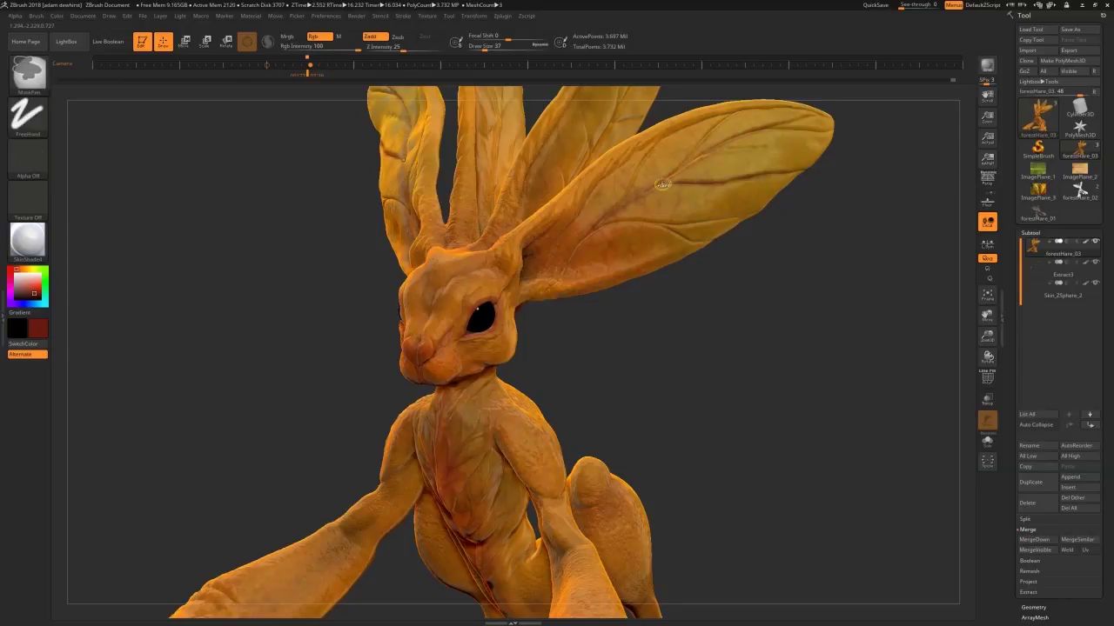
pyautogui.hotkey('ctrl', 'z')
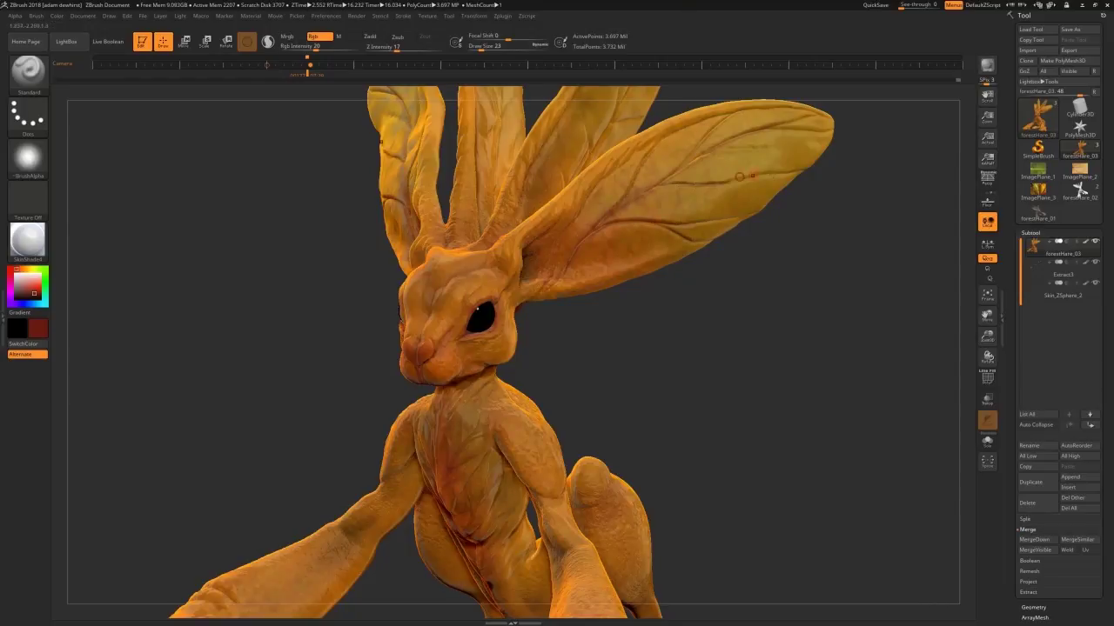
# Paint dark red along the leaf veins of the ears at Draw Size 23 and smooth the colour.
pyautogui.moveTo(696, 374); pyautogui.dragTo(691, 409)
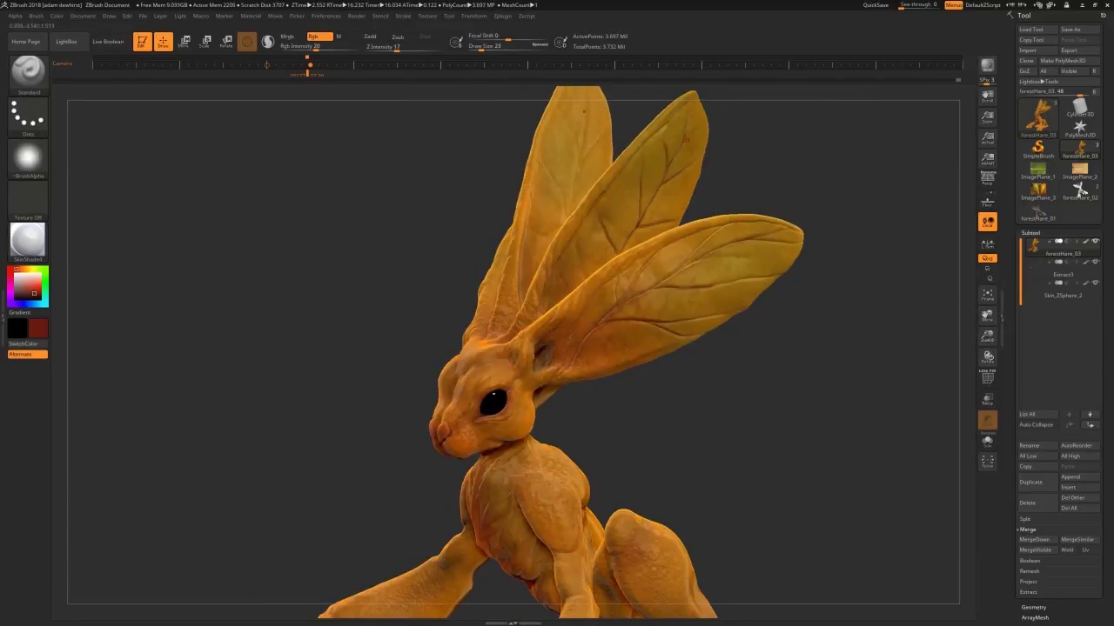
pyautogui.moveTo(757, 148)
pyautogui.mouseDown()
pyautogui.moveTo(662, 170)
pyautogui.moveTo(644, 187)
pyautogui.mouseUp()
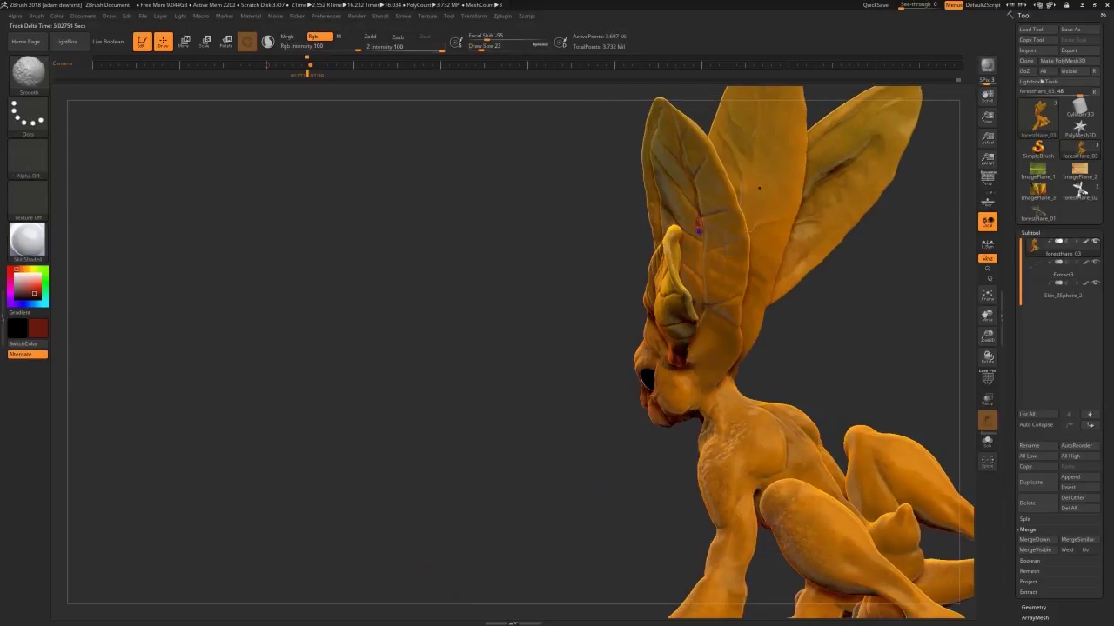
pyautogui.moveTo(700, 223); pyautogui.dragTo(703, 259)
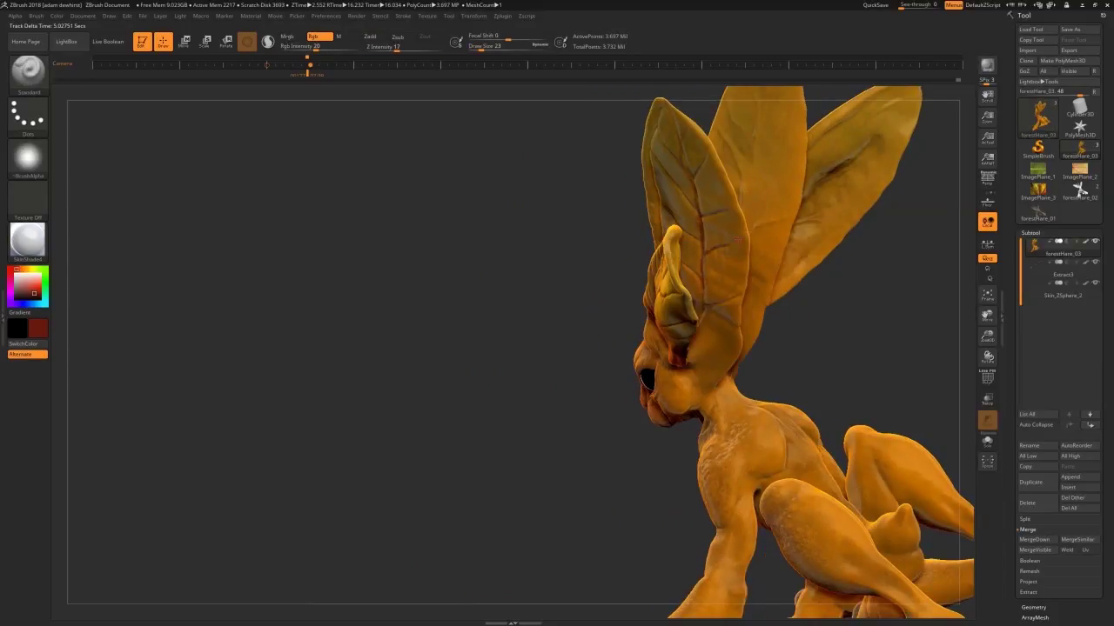
pyautogui.moveTo(575, 292); pyautogui.dragTo(727, 311)
pyautogui.moveTo(557, 217); pyautogui.dragTo(662, 224)
# Set the Standard brush to the DragRect stroke with Alpha 22 and stamp dark red mottling onto the middle ear.
pyautogui.click(28, 71)
pyautogui.click(28, 115)
pyautogui.click(119, 120)
pyautogui.click(27, 157)
pyautogui.click(78, 241)
pyautogui.moveTo(480, 50); pyautogui.dragTo(486, 49)
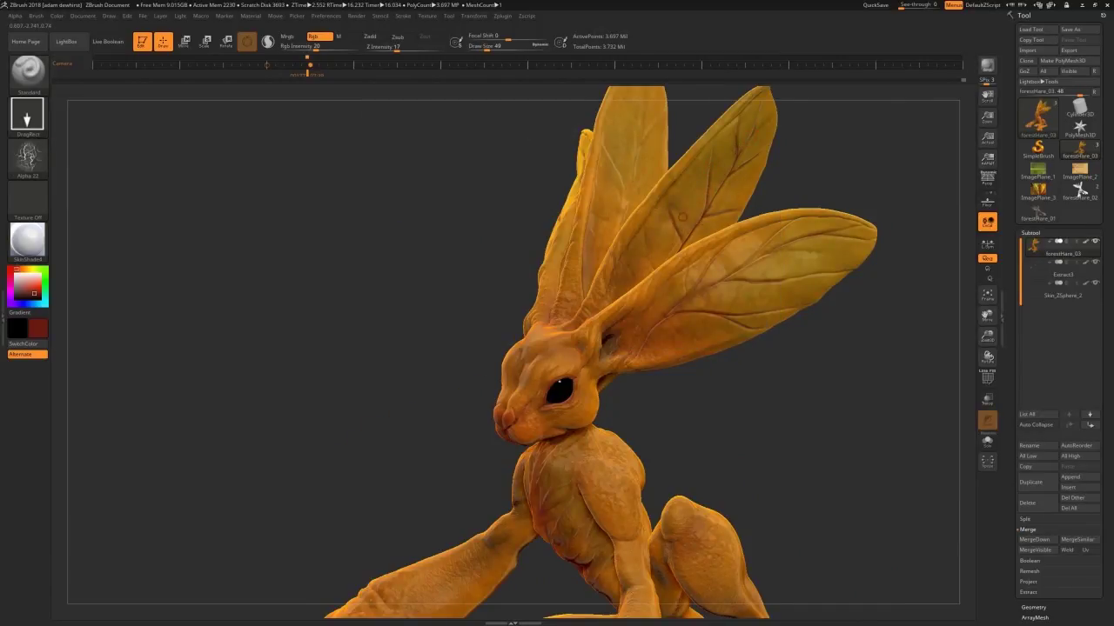
pyautogui.moveTo(715, 189); pyautogui.dragTo(712, 240)
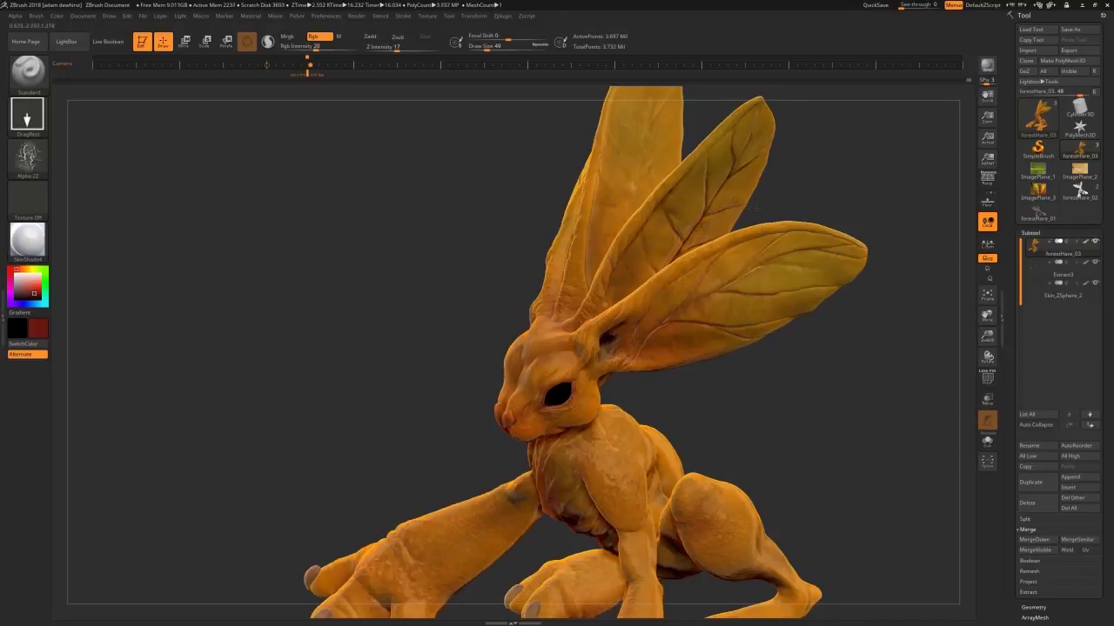
# Stamp more dark red mottling onto the large outer ear on the hare's other side.
pyautogui.moveTo(784, 170); pyautogui.dragTo(910, 187)
pyautogui.moveTo(490, 178); pyautogui.dragTo(513, 232)
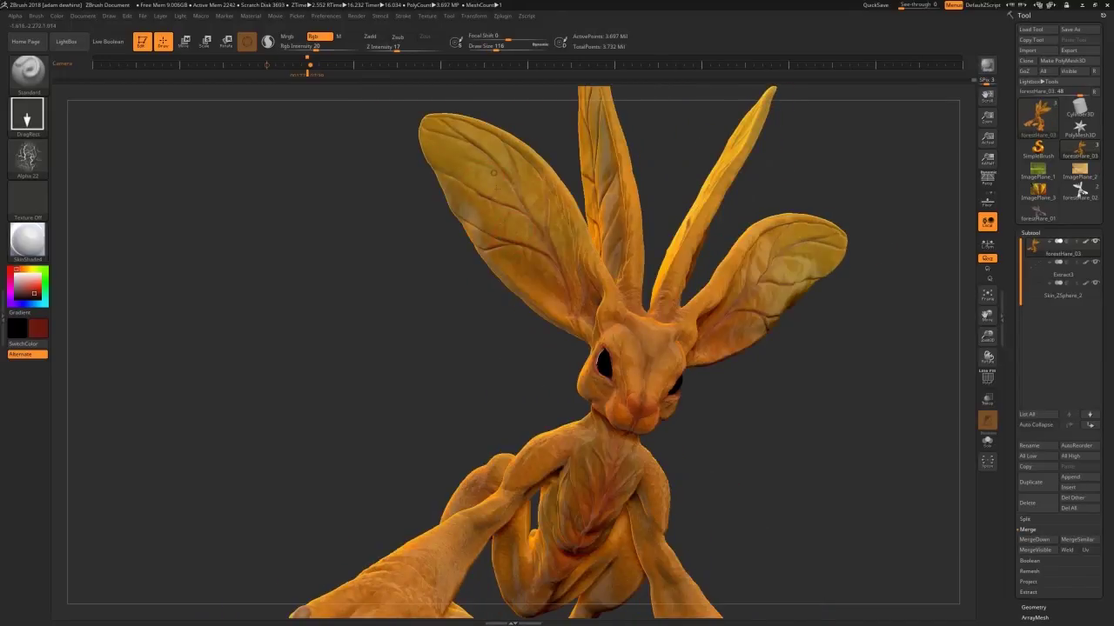
pyautogui.moveTo(857, 181); pyautogui.dragTo(731, 192)
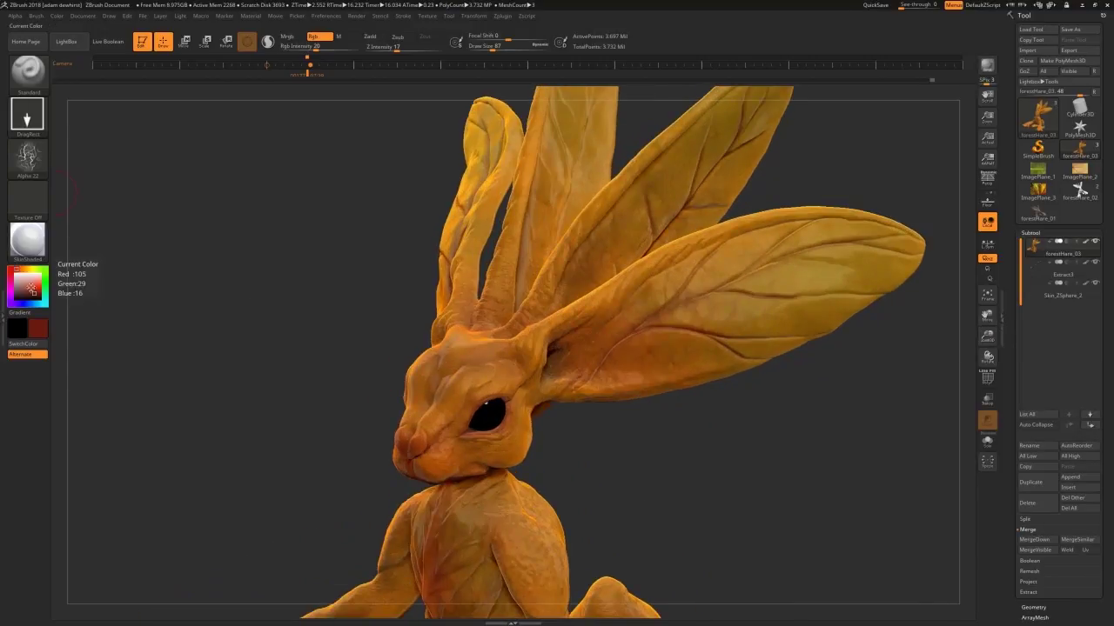
# Choose a dark red colour with the Spray stroke and paint the skin below the hare's eye.
pyautogui.click(30, 286)
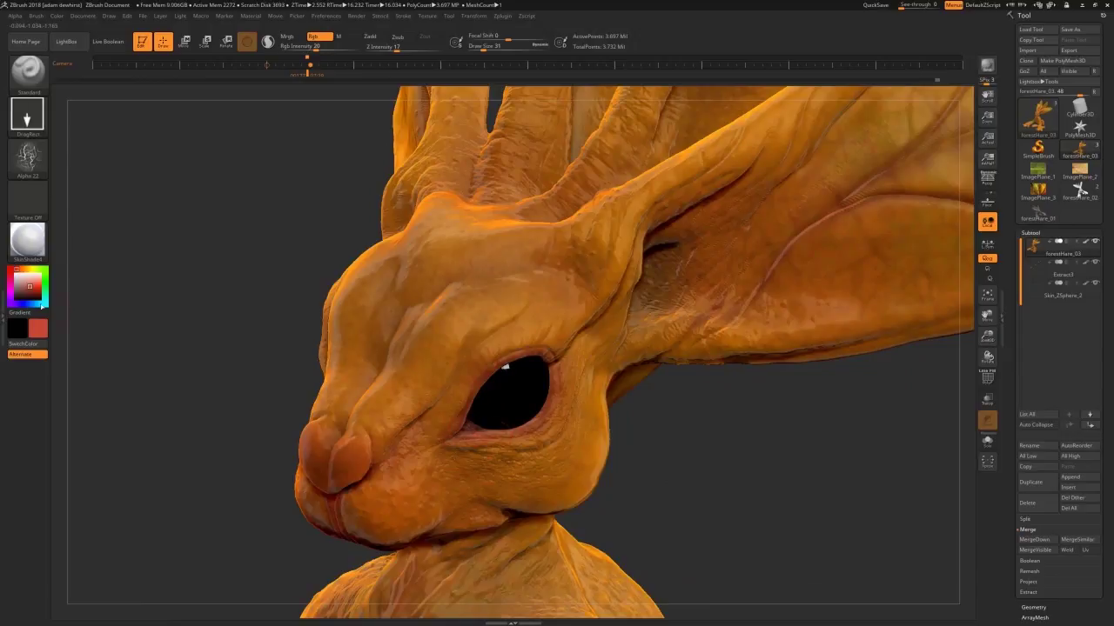
pyautogui.click(32, 293)
pyautogui.click(28, 131)
pyautogui.click(261, 130)
pyautogui.moveTo(485, 434)
pyautogui.mouseDown()
pyautogui.moveTo(526, 437)
pyautogui.moveTo(561, 397)
pyautogui.mouseUp()
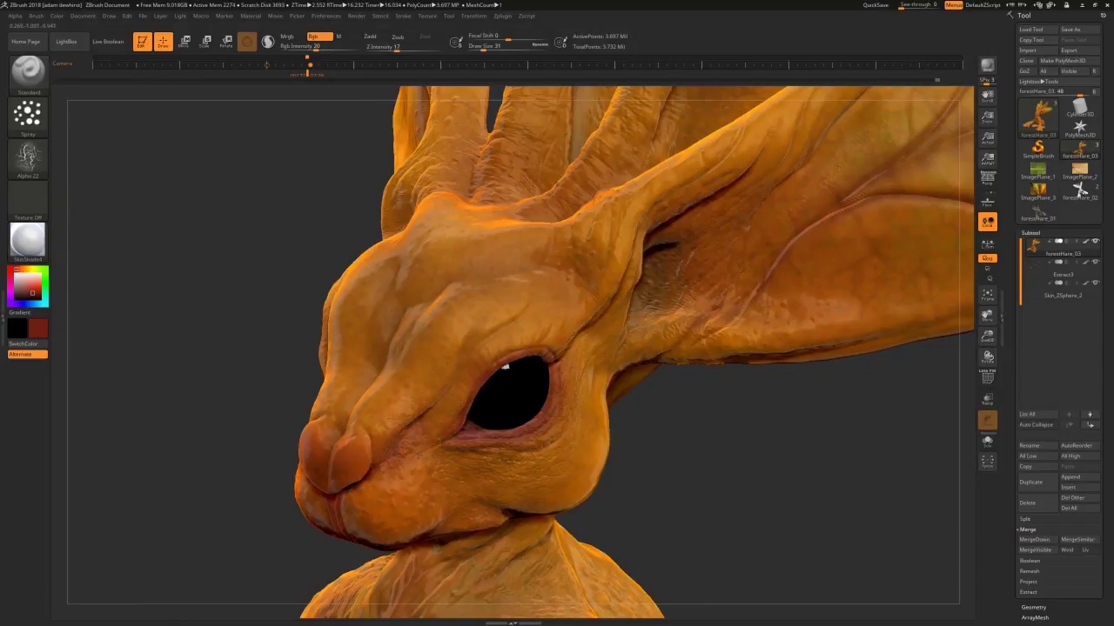
# Spray dark red inside the base of the large ear and on the side of the muzzle.
pyautogui.moveTo(690, 431); pyautogui.dragTo(640, 425)
pyautogui.moveTo(707, 250); pyautogui.dragTo(800, 160)
pyautogui.moveTo(757, 265)
pyautogui.mouseDown()
pyautogui.moveTo(762, 307)
pyautogui.moveTo(879, 141)
pyautogui.mouseUp()
pyautogui.moveTo(376, 497); pyautogui.dragTo(401, 519)
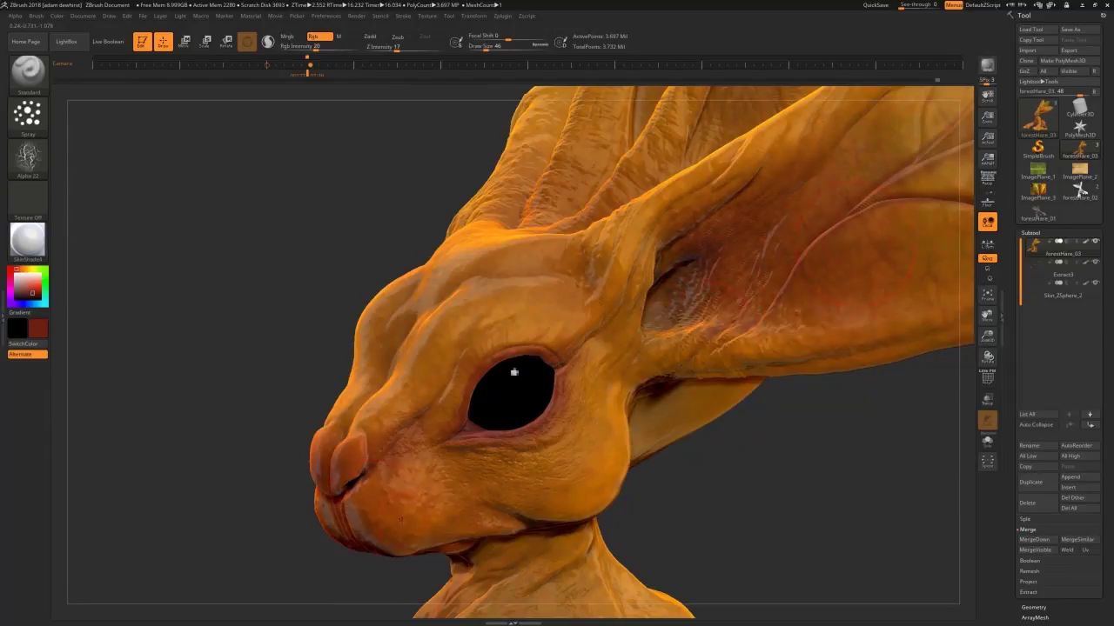
# Spray dark red around the lips and mouth on the underside of the muzzle with a small brush.
pyautogui.keyDown('alt'); pyautogui.moveTo(891, 449); pyautogui.dragTo(913, 252); pyautogui.keyUp('alt')
pyautogui.moveTo(316, 498)
pyautogui.mouseDown()
pyautogui.moveTo(293, 524)
pyautogui.moveTo(329, 480)
pyautogui.mouseUp()
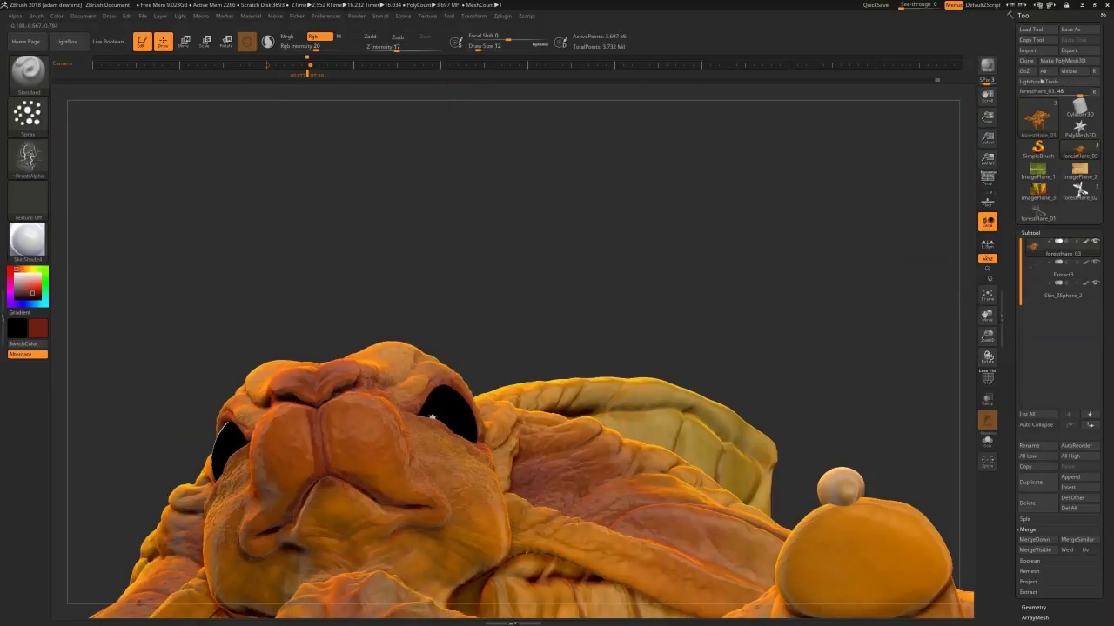
pyautogui.moveTo(301, 520); pyautogui.dragTo(331, 481)
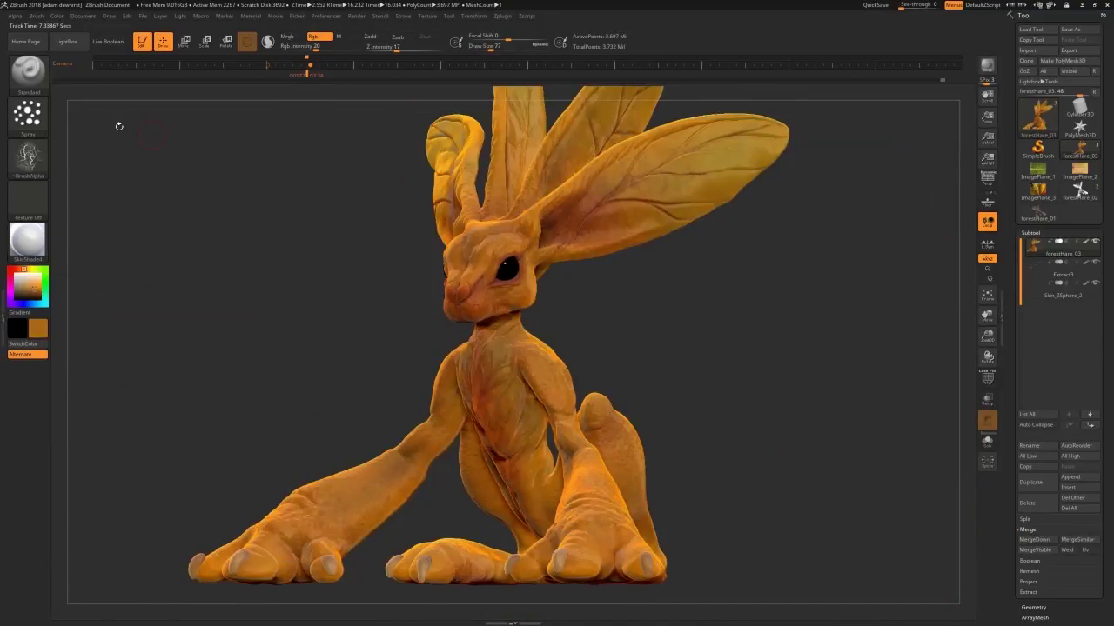
# Switch the stroke to DragRect, return to the saved camera view and render the hare with BPR.
pyautogui.click(28, 114)
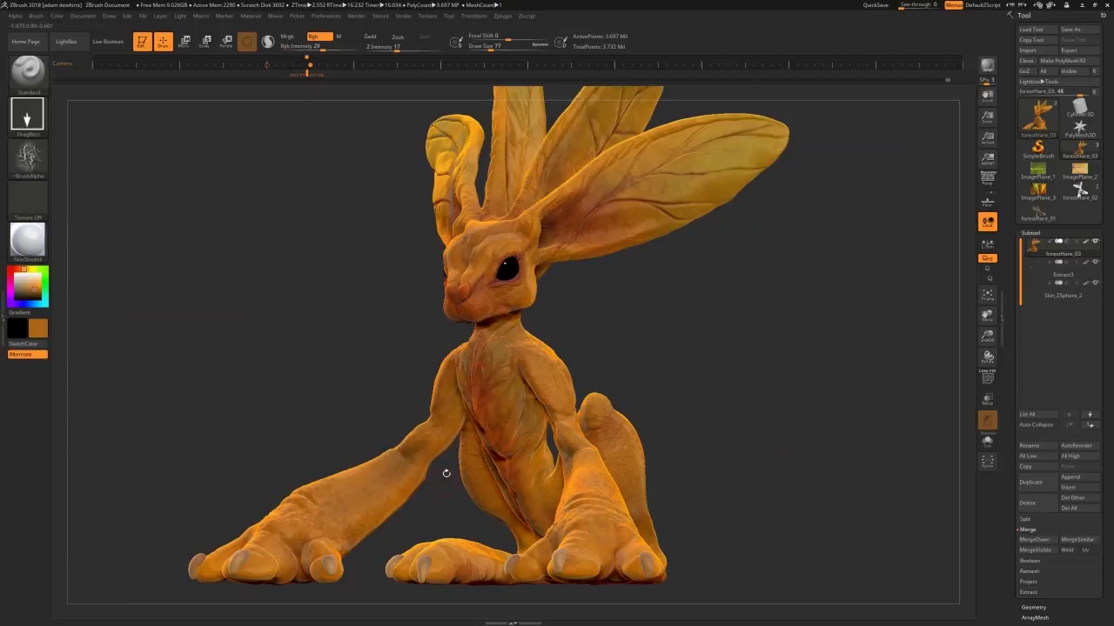
pyautogui.click(307, 75)
pyautogui.click(986, 68)
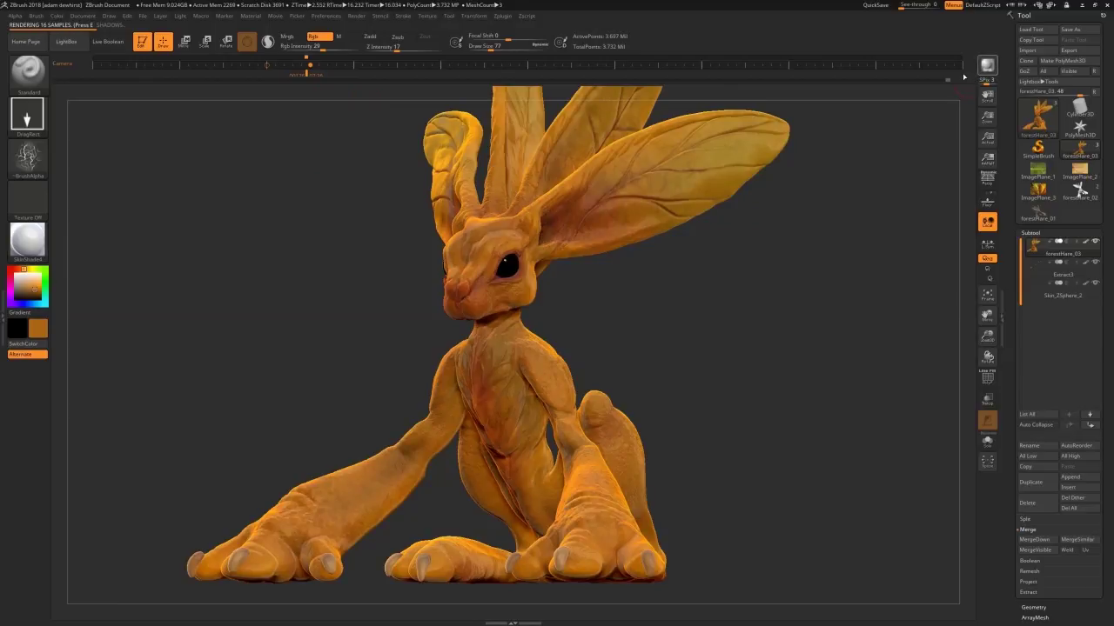
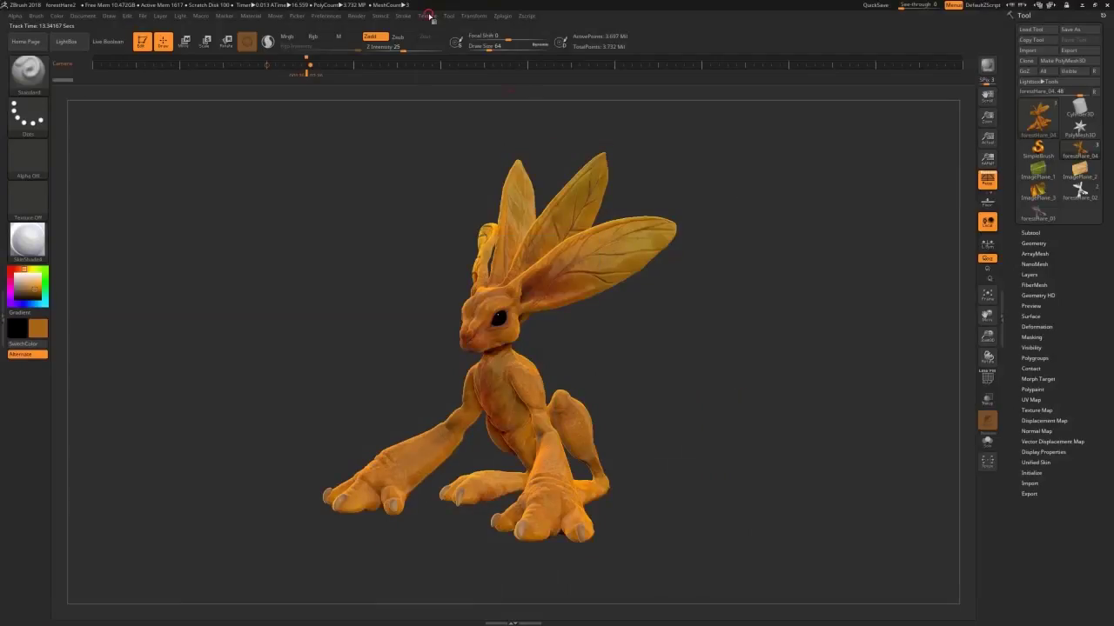
# Load the mossy forest floor JPG from the samples folder as a background image plane.
pyautogui.click(427, 16)
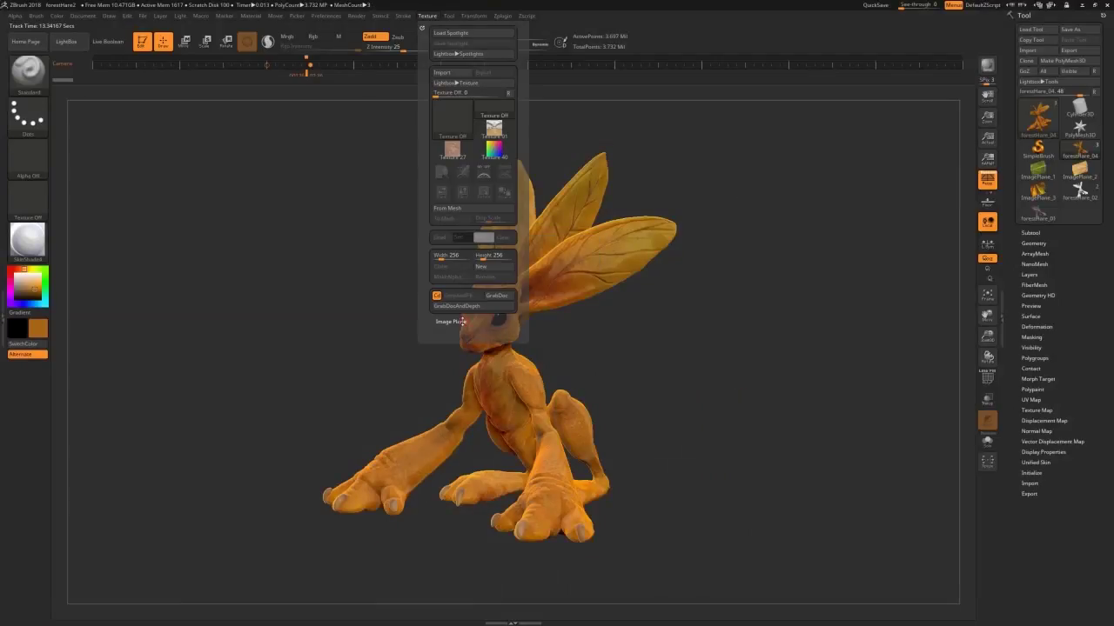
pyautogui.click(459, 331)
pyautogui.moveTo(383, 6); pyautogui.dragTo(491, 60)
pyautogui.doubleClick(452, 125)
pyautogui.click(579, 339)
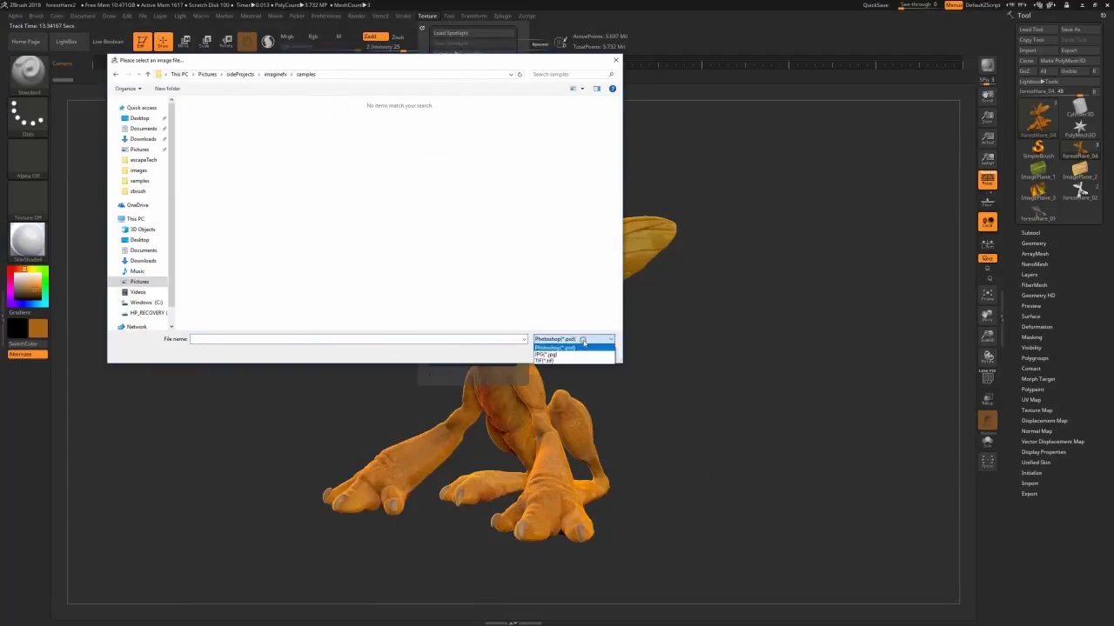
pyautogui.click(557, 357)
pyautogui.click(541, 200)
pyautogui.click(552, 352)
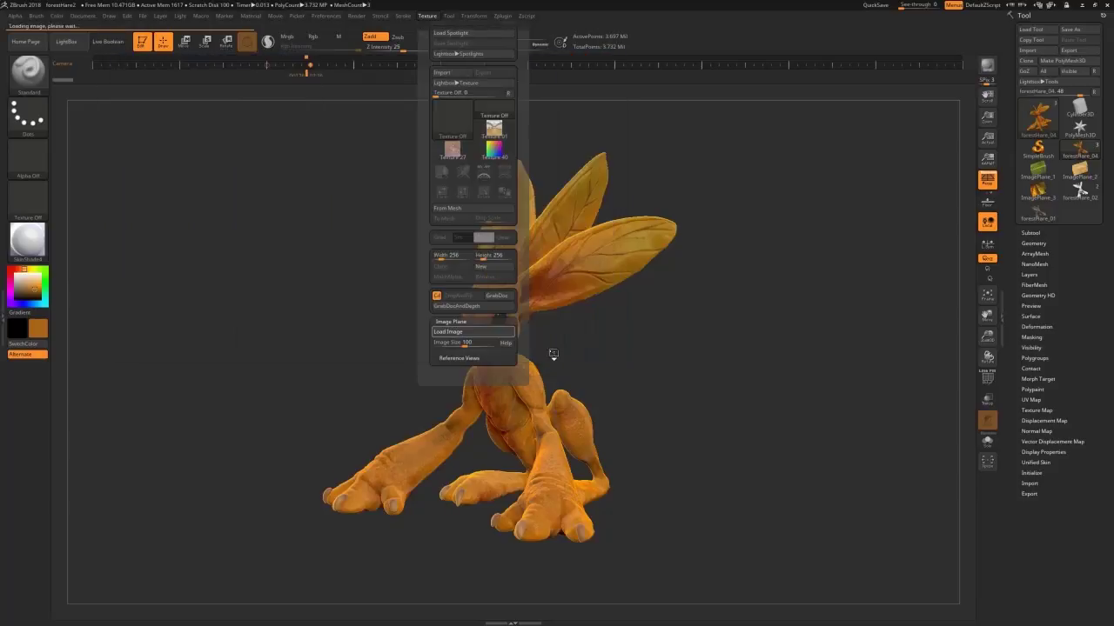
# Position, scale and rotate the hare against the mossy forest floor and render it with BPR.
pyautogui.moveTo(988, 315); pyautogui.dragTo(1005, 252)
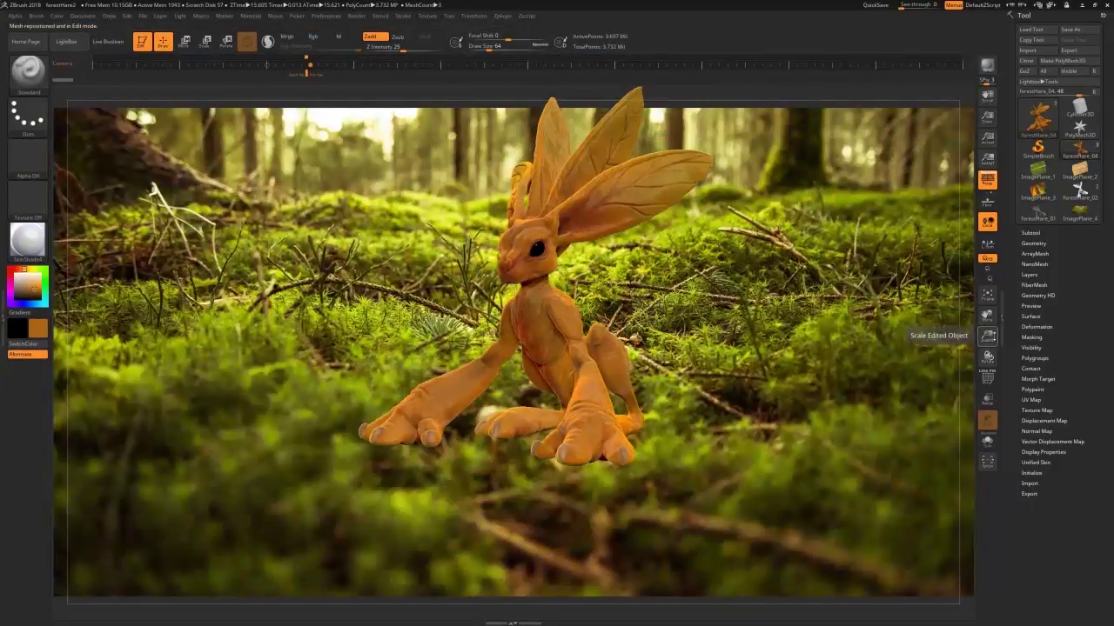
pyautogui.moveTo(987, 357)
pyautogui.mouseDown()
pyautogui.moveTo(982, 366)
pyautogui.moveTo(987, 355)
pyautogui.mouseUp()
pyautogui.click(985, 70)
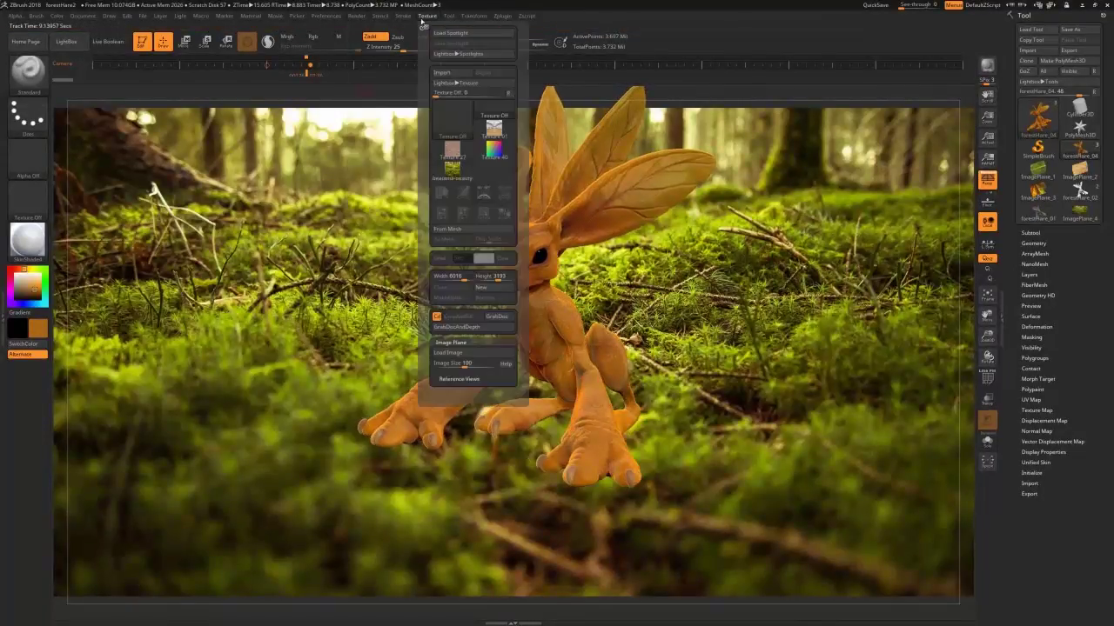
# Load the sunlit forest picture with the dark tree trunk as the background image plane.
pyautogui.moveTo(427, 16)
pyautogui.click(464, 356)
pyautogui.click(272, 75)
pyautogui.click(557, 339)
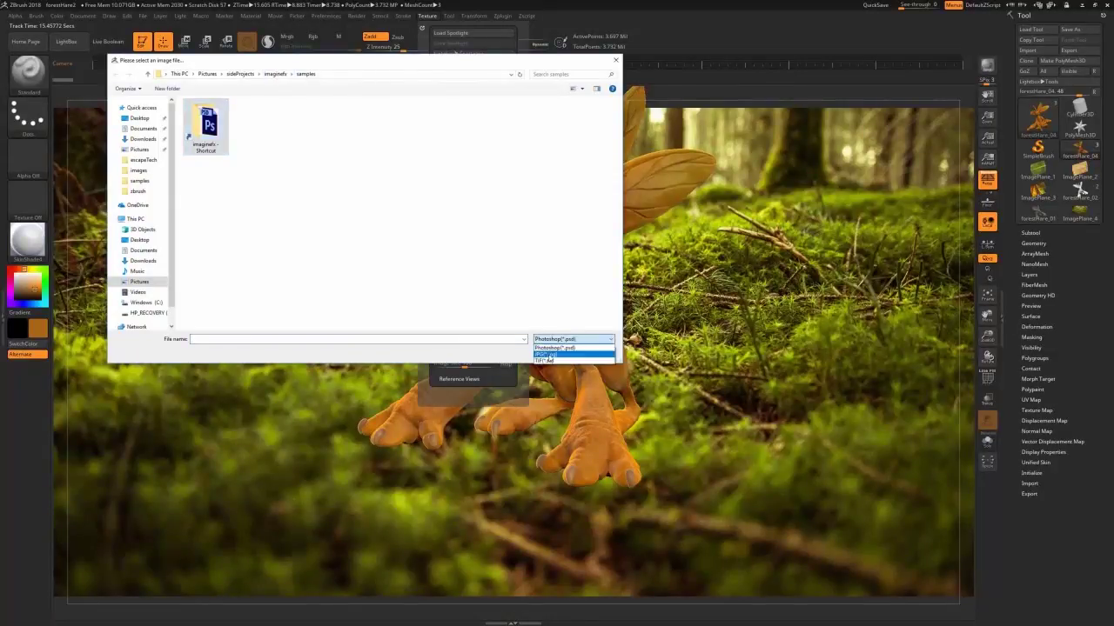
pyautogui.click(547, 360)
pyautogui.click(256, 126)
pyautogui.click(541, 354)
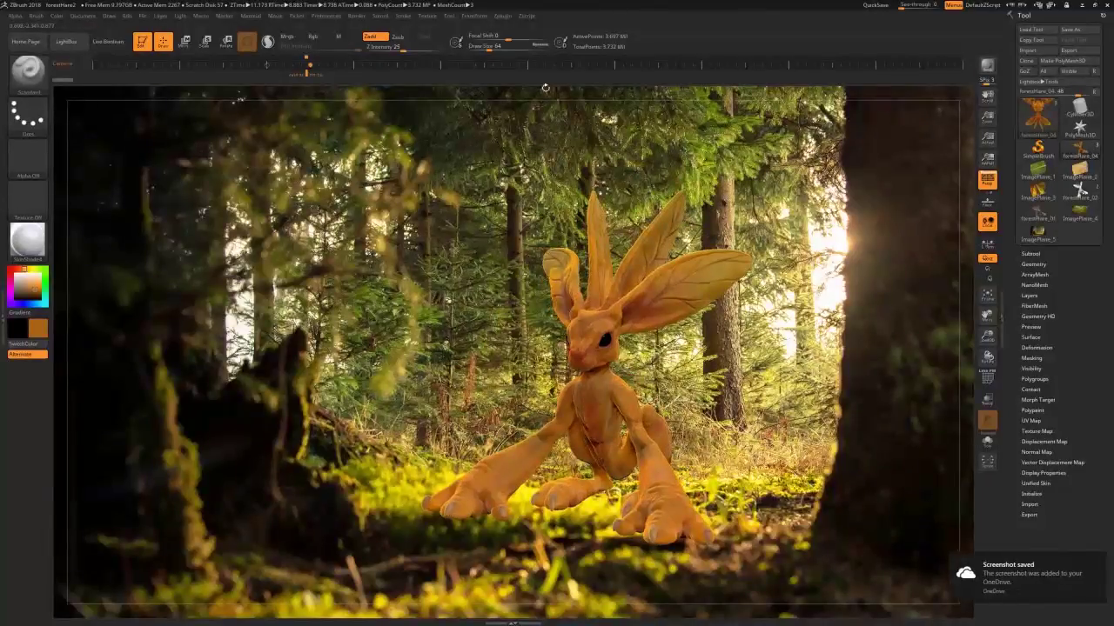
# Replace the background with the autumn park image and scale, move and rotate the hare to fit the scene.
pyautogui.click(476, 18)
pyautogui.moveTo(425, 18)
pyautogui.click(449, 352)
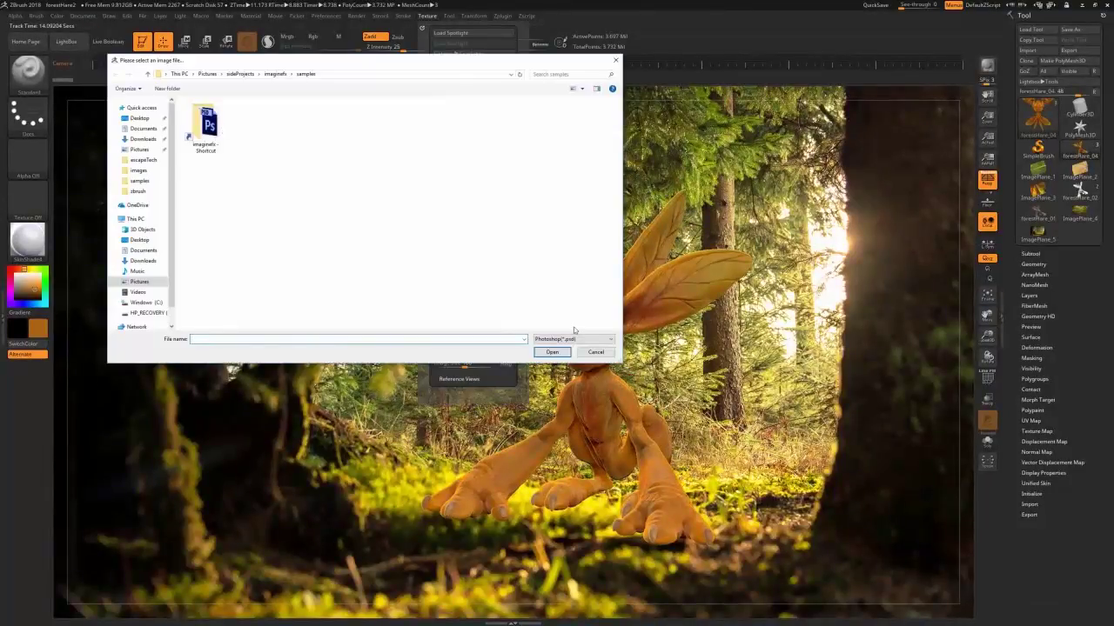
pyautogui.doubleClick(302, 202)
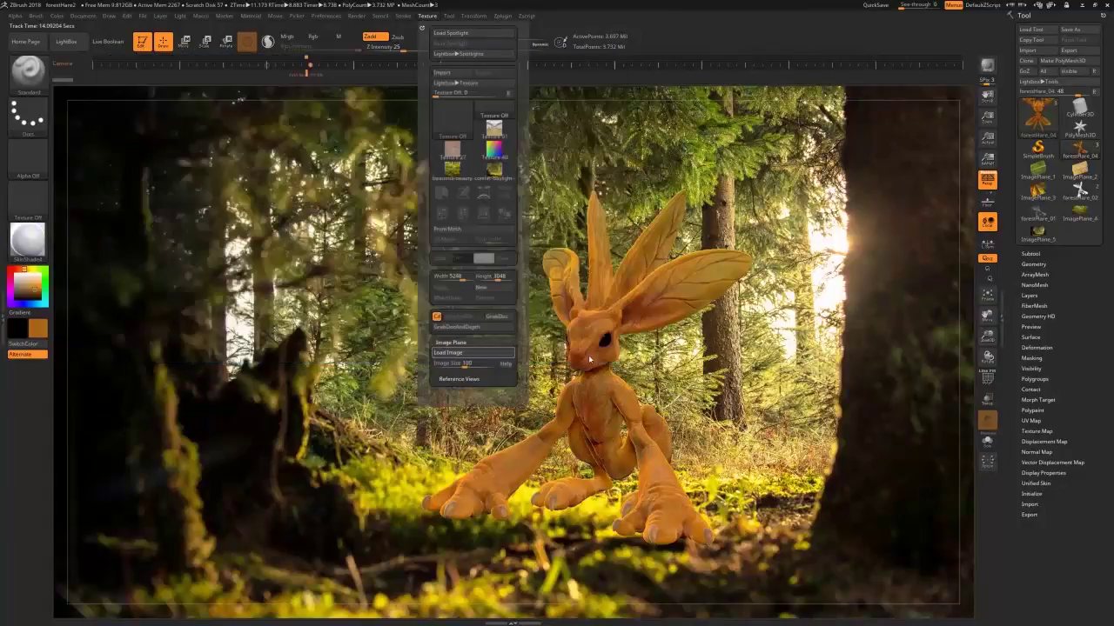
pyautogui.moveTo(987, 336); pyautogui.dragTo(986, 353)
pyautogui.moveTo(986, 315); pyautogui.dragTo(1020, 272)
pyautogui.moveTo(923, 338); pyautogui.dragTo(907, 342)
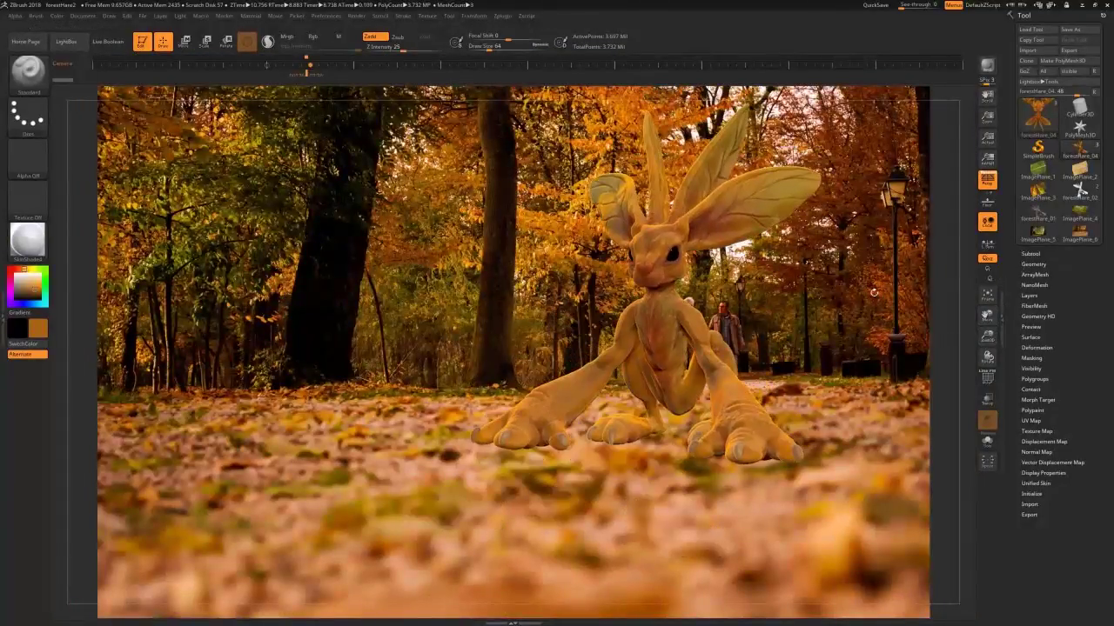
# Load the tall pine forest photo as the background, enlarge the hare and capture a screenshot of the composition.
pyautogui.click(427, 16)
pyautogui.click(461, 373)
pyautogui.doubleClick(541, 208)
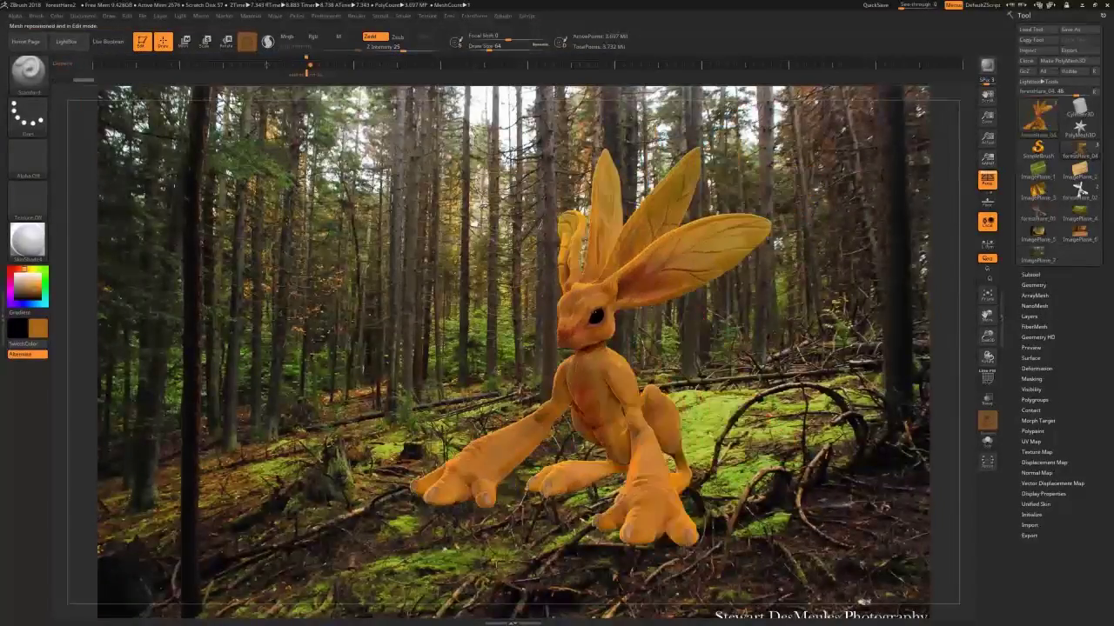
pyautogui.moveTo(987, 338); pyautogui.dragTo(958, 381)
pyautogui.press('Print')
pyautogui.moveTo(988, 337); pyautogui.dragTo(1067, 378)
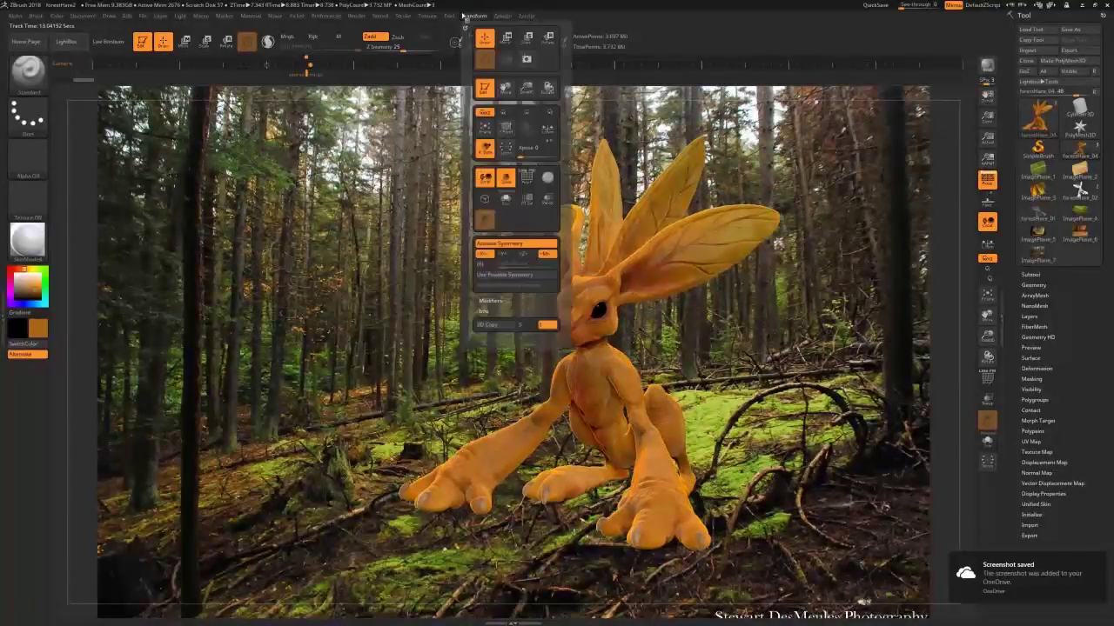
# Load the conifer-dawn-daylight JPG as the background image plane and scale the hare down to fit the scene.
pyautogui.moveTo(427, 17)
pyautogui.click(455, 375)
pyautogui.click(545, 339)
pyautogui.click(543, 344)
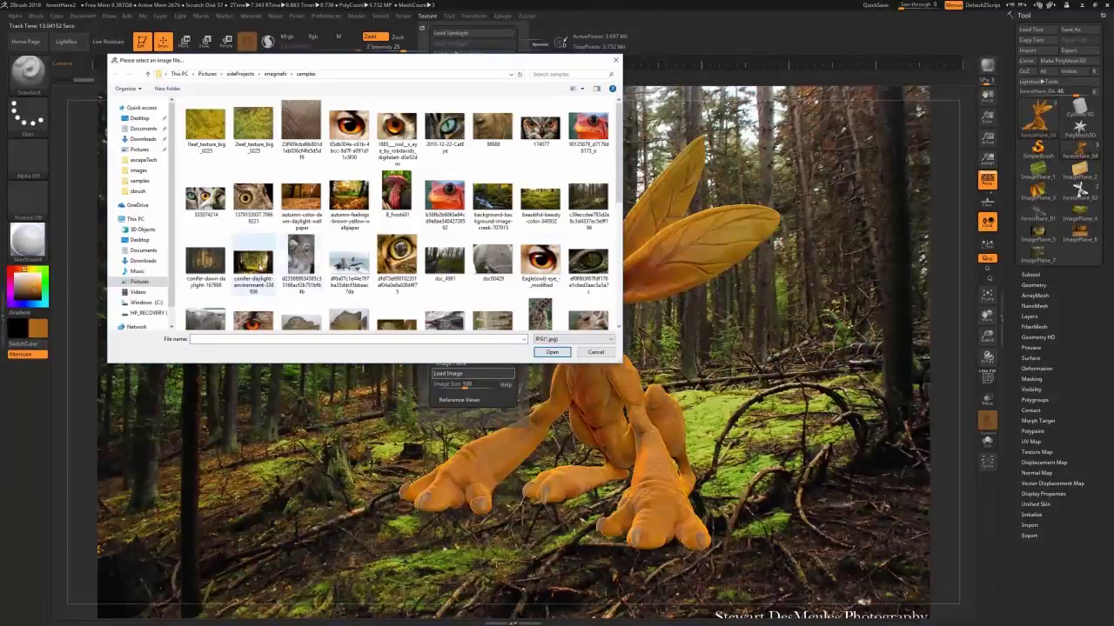
pyautogui.click(205, 261)
pyautogui.click(552, 351)
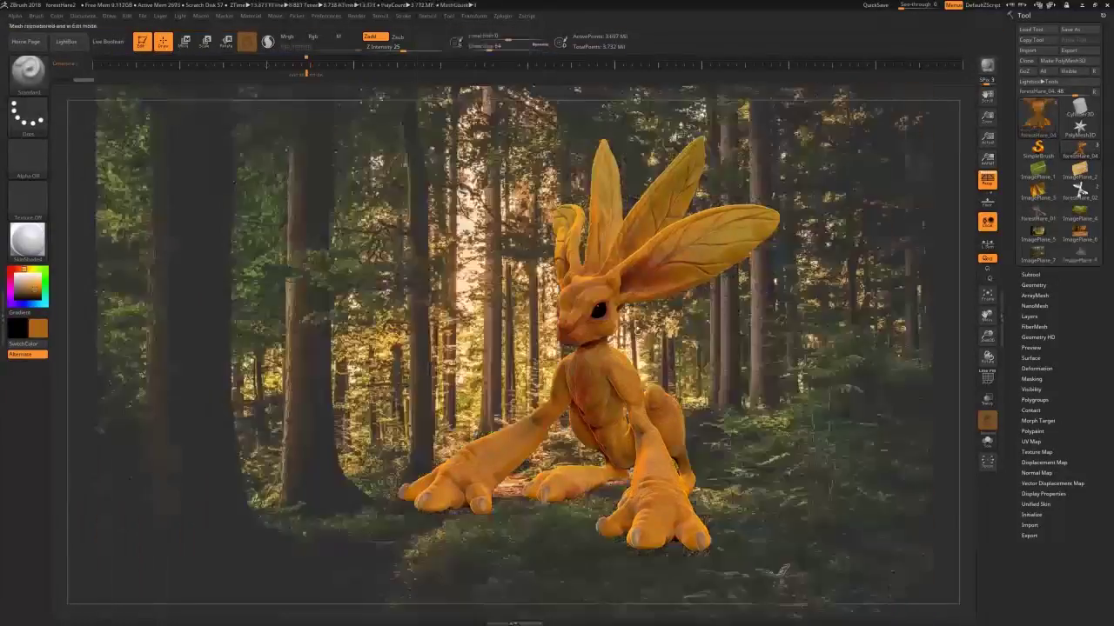
pyautogui.moveTo(989, 340)
pyautogui.mouseDown()
pyautogui.moveTo(988, 328)
pyautogui.moveTo(976, 328)
pyautogui.mouseUp()
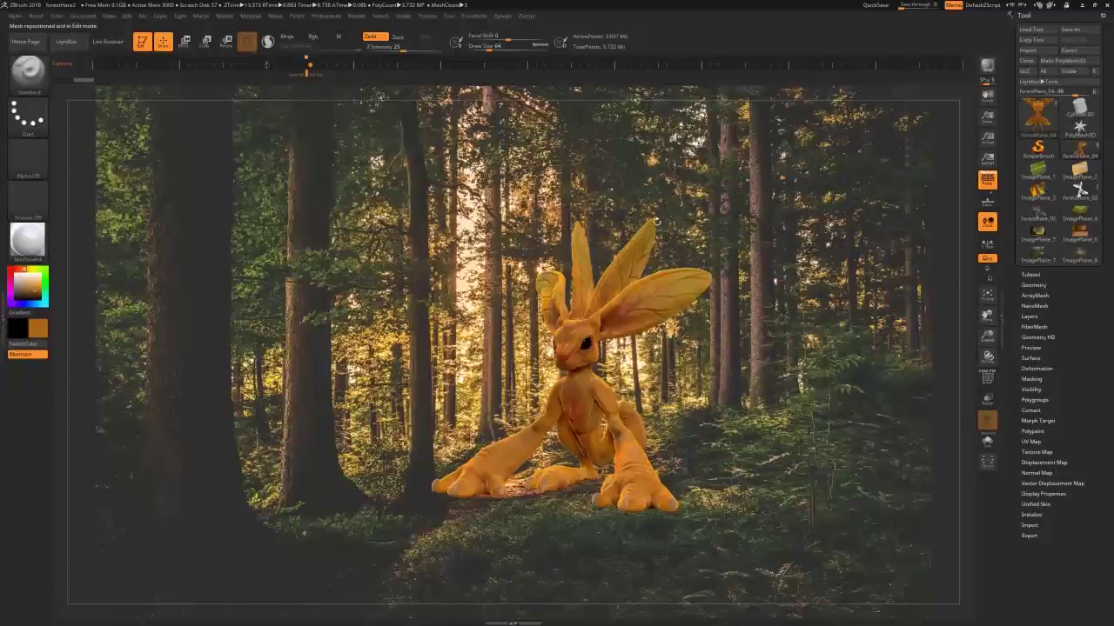
pyautogui.moveTo(503, 17)
pyautogui.moveTo(427, 16)
pyautogui.click(472, 392)
pyautogui.click(594, 351)
# Capture a screenshot of the hare against the conifer forest background.
pyautogui.press('Print')
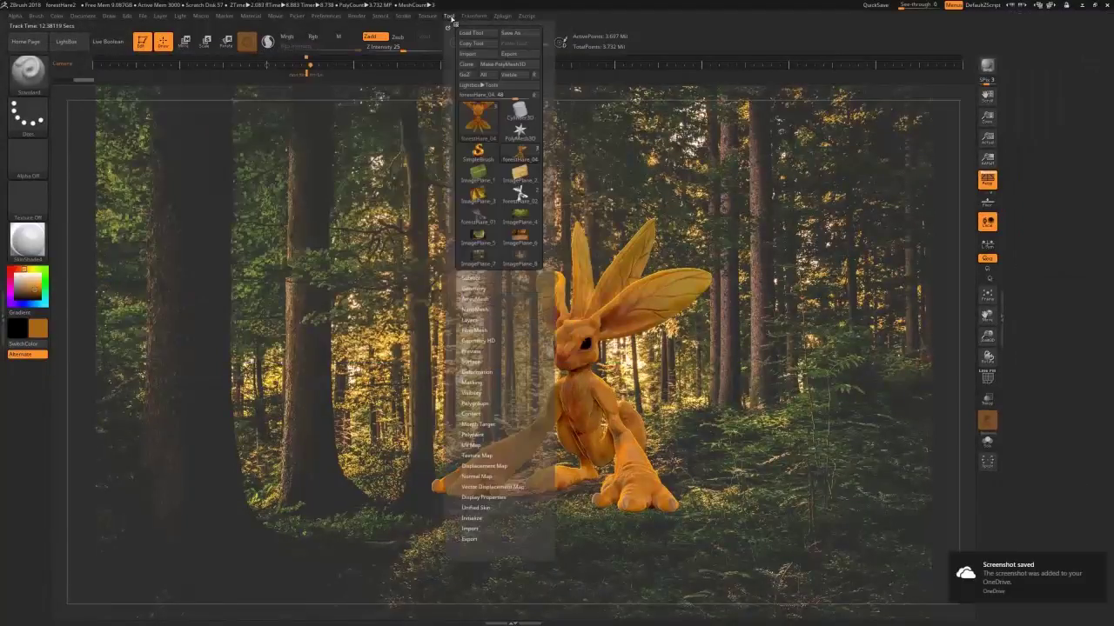
# Try the autumn-feelings-brown-yellow-wallpaper JPG as the background image plane behind the hare.
pyautogui.click(470, 394)
pyautogui.click(275, 75)
pyautogui.doubleClick(453, 119)
pyautogui.click(575, 339)
pyautogui.click(561, 366)
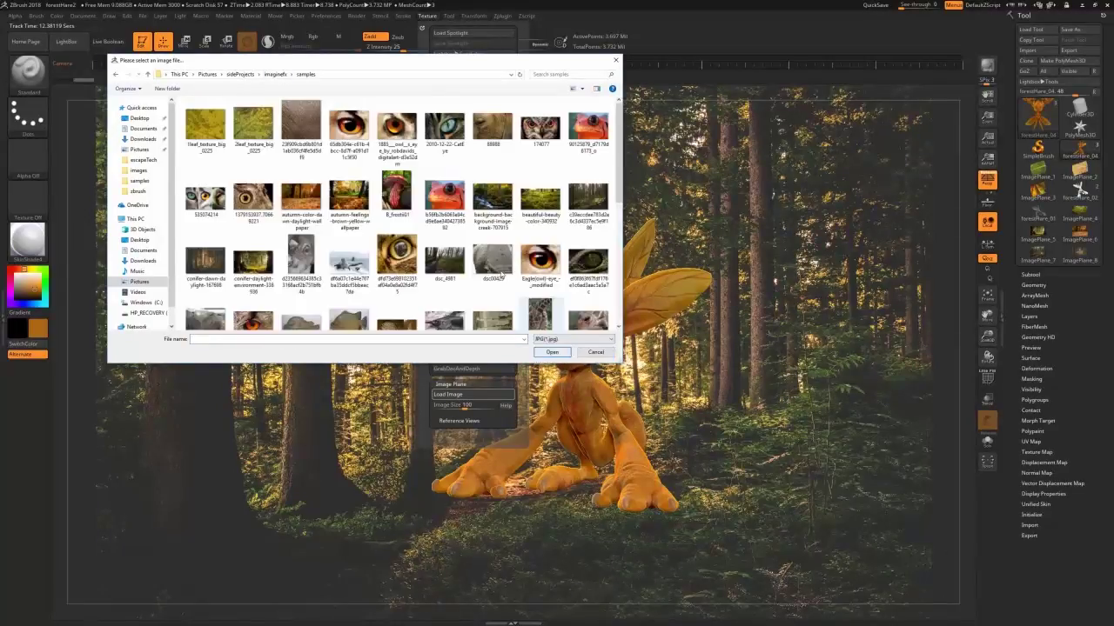
pyautogui.click(355, 198)
pyautogui.click(552, 352)
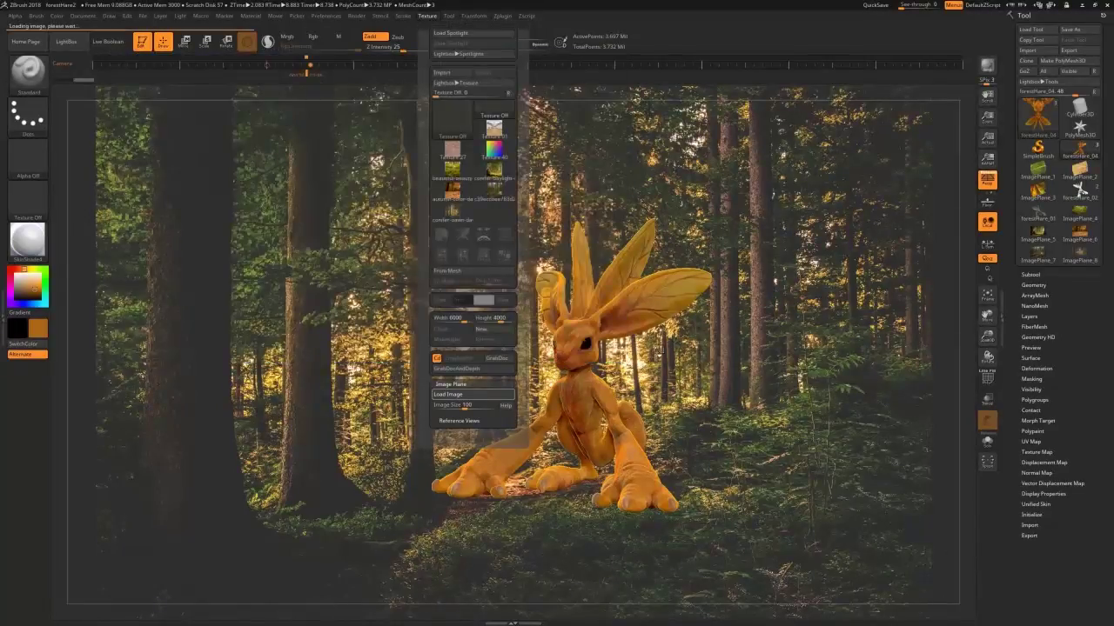
pyautogui.moveTo(983, 339)
pyautogui.mouseDown()
pyautogui.moveTo(994, 358)
pyautogui.moveTo(960, 358)
pyautogui.moveTo(991, 358)
pyautogui.mouseUp()
# Load the Store_ForestCollection2_v2_screenshot_02 JPG as the background, enlarge and reposition the hare on the mossy ground and capture a screenshot.
pyautogui.moveTo(427, 17)
pyautogui.click(469, 396)
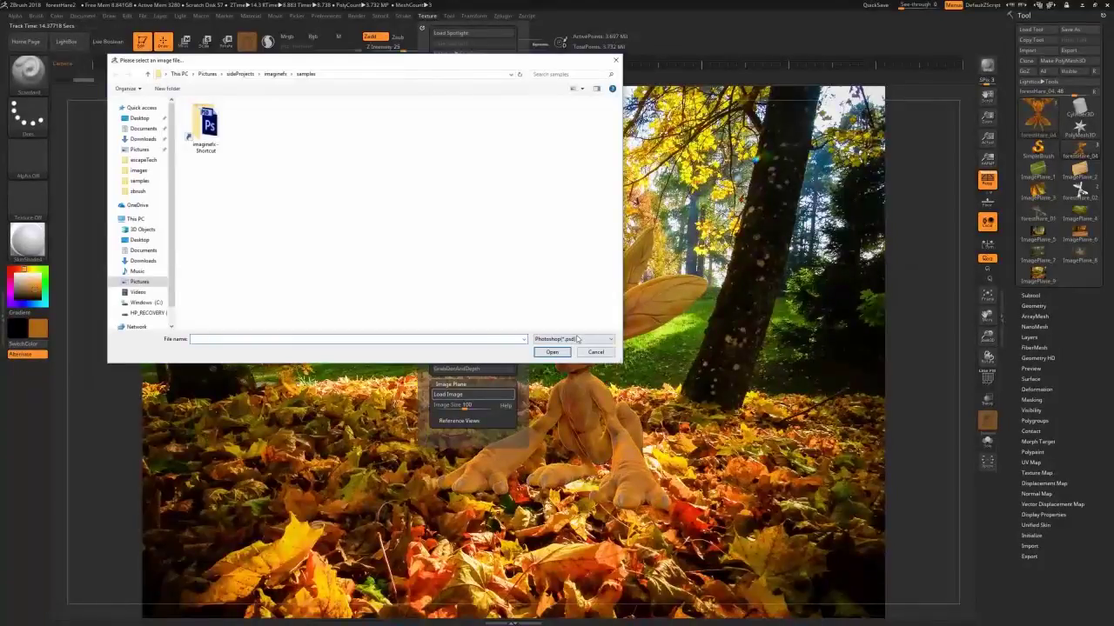
pyautogui.click(253, 299)
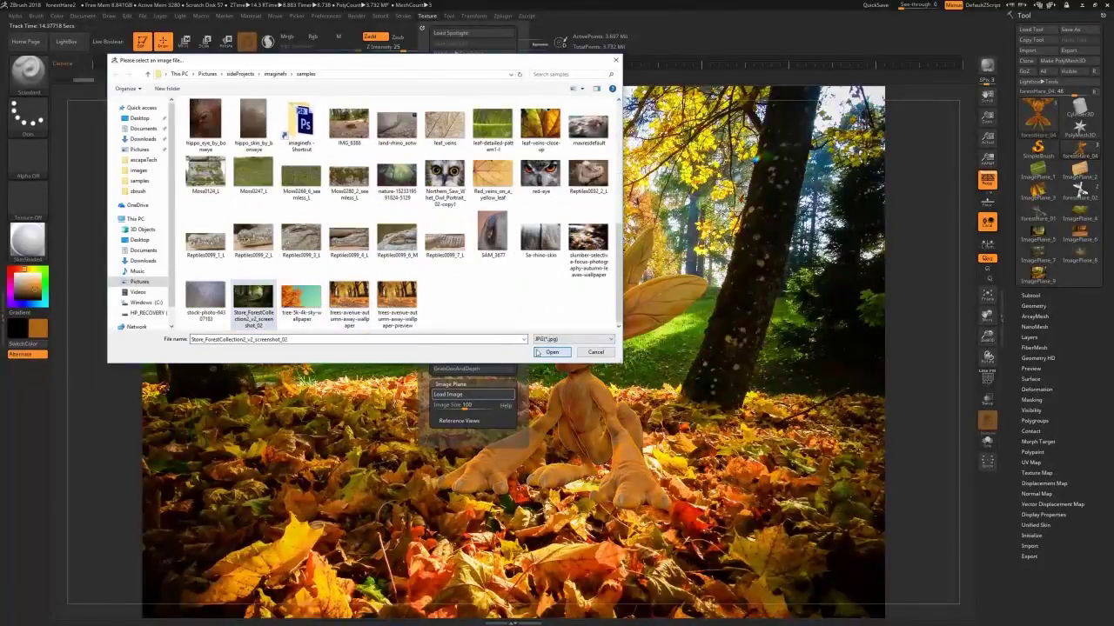
pyautogui.click(553, 352)
pyautogui.moveTo(987, 337); pyautogui.dragTo(1008, 355)
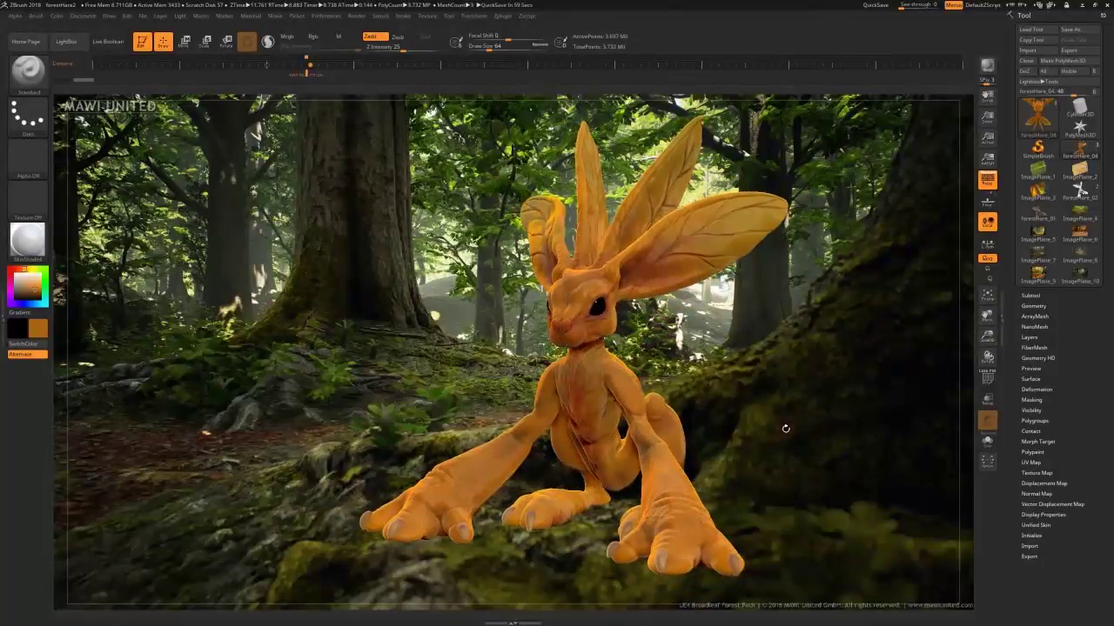
pyautogui.moveTo(581, 348)
pyautogui.mouseDown(button='right')
pyautogui.moveTo(770, 348)
pyautogui.moveTo(518, 348)
pyautogui.moveTo(565, 348)
pyautogui.mouseUp(button='right')
pyautogui.moveTo(840, 451); pyautogui.dragTo(811, 452)
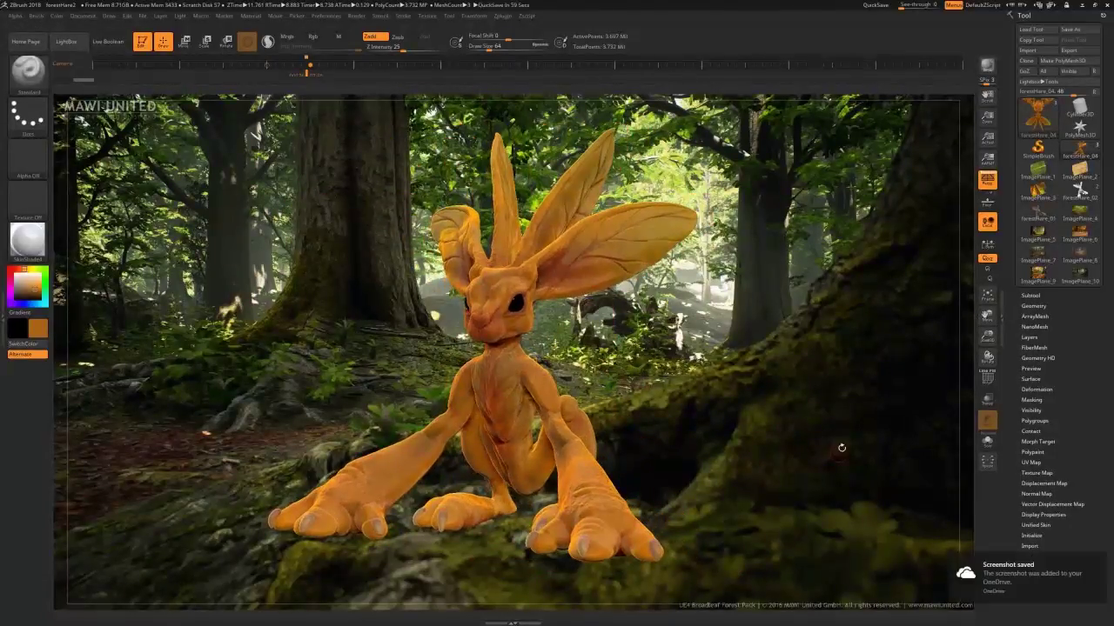
# Load the trees-avenue-autumn-away-wallpaper JPG as the background image plane.
pyautogui.moveTo(480, 18)
pyautogui.moveTo(428, 16)
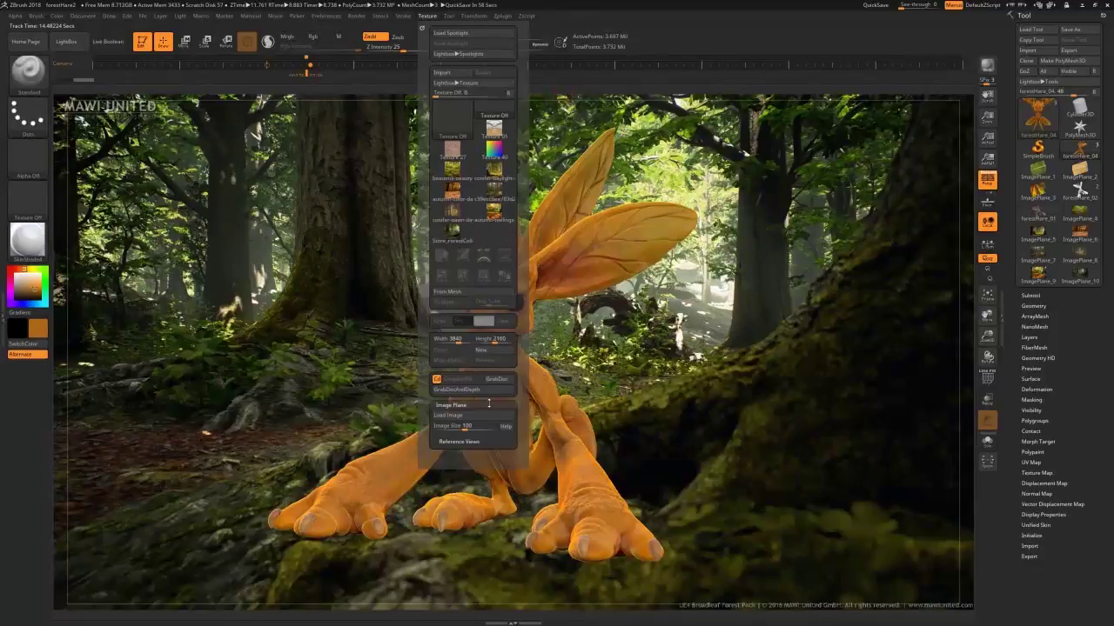
pyautogui.click(471, 418)
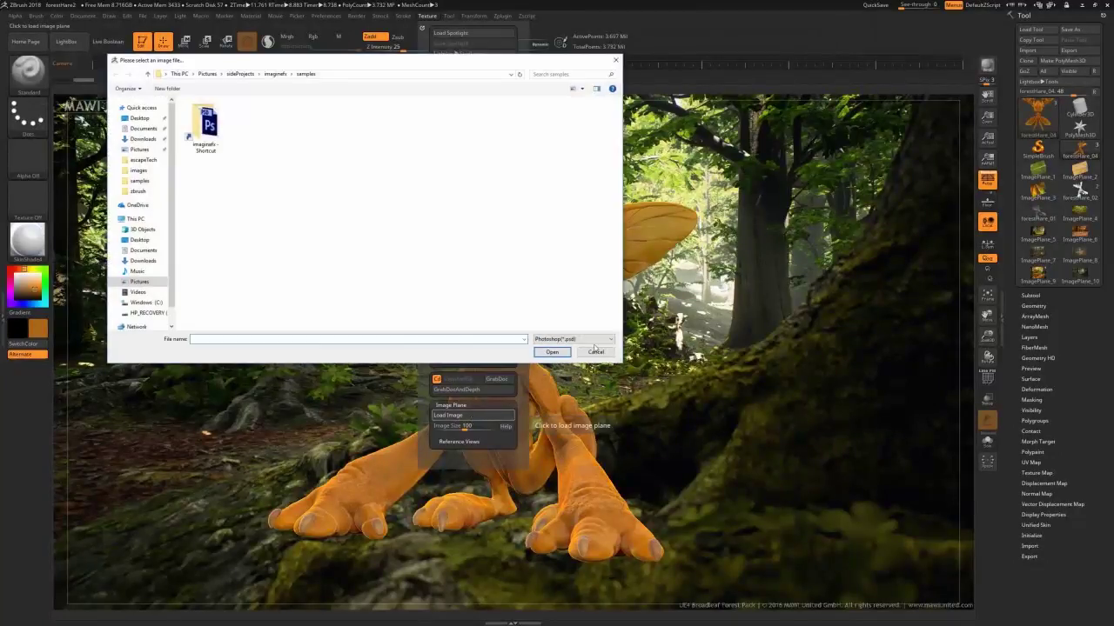
pyautogui.scroll(-4, 446, 214)
pyautogui.click(350, 303)
pyautogui.scroll(4, 396, 305)
pyautogui.click(553, 353)
# Turn the hare to face the other way on the autumn avenue and capture screenshots of it at a large and a small scale.
pyautogui.moveTo(987, 357); pyautogui.dragTo(1082, 368)
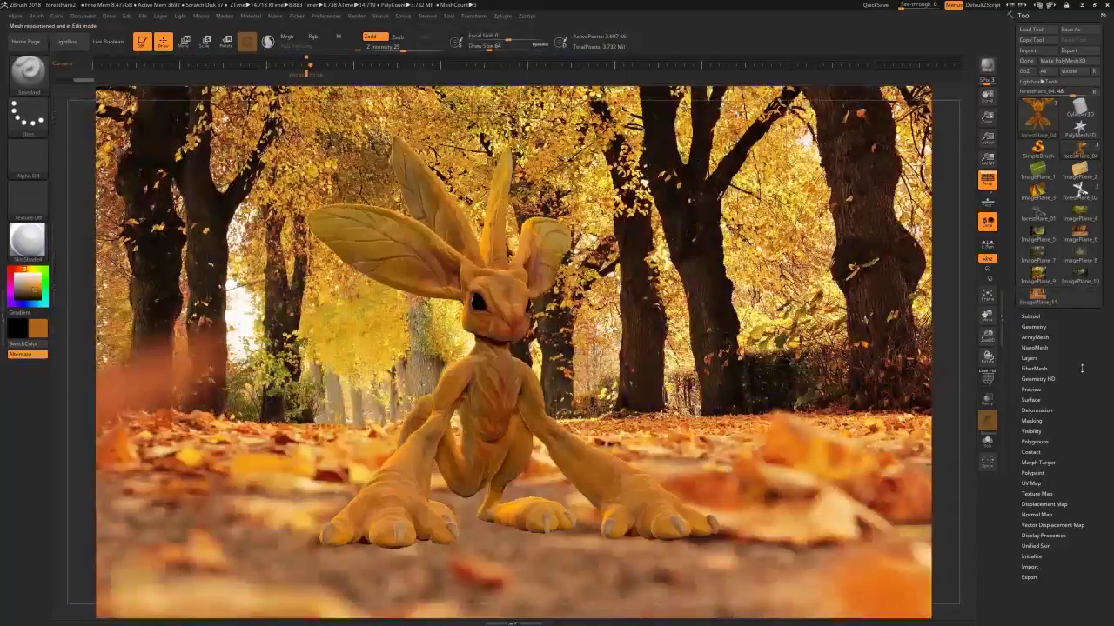
pyautogui.moveTo(987, 336); pyautogui.dragTo(990, 374)
pyautogui.moveTo(987, 316)
pyautogui.mouseDown()
pyautogui.moveTo(975, 298)
pyautogui.moveTo(986, 315)
pyautogui.mouseUp()
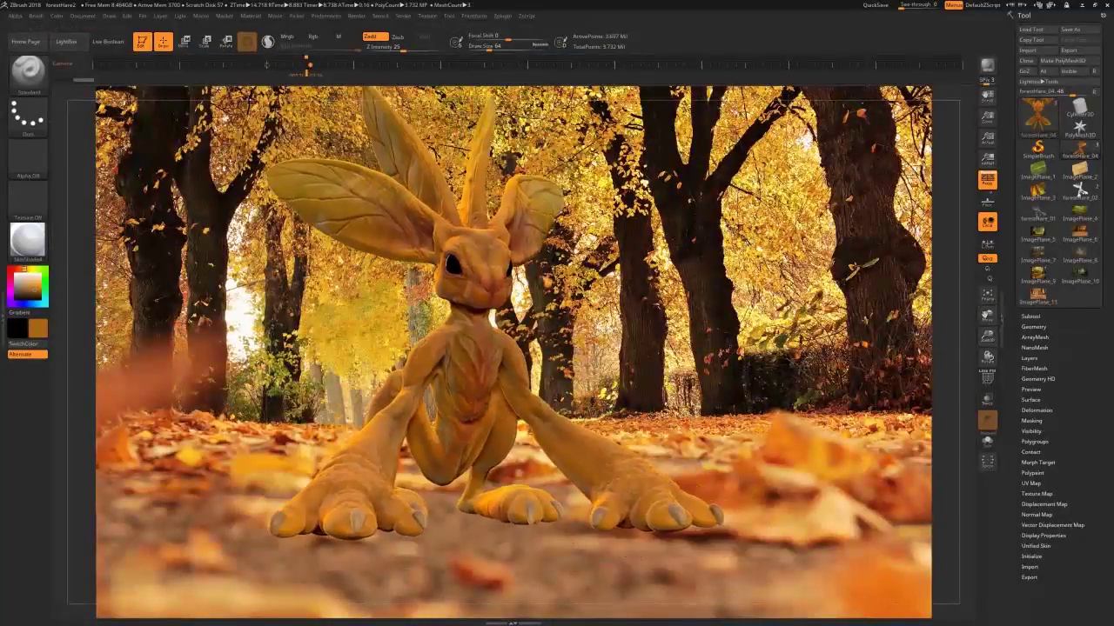
pyautogui.moveTo(987, 357); pyautogui.dragTo(1009, 357)
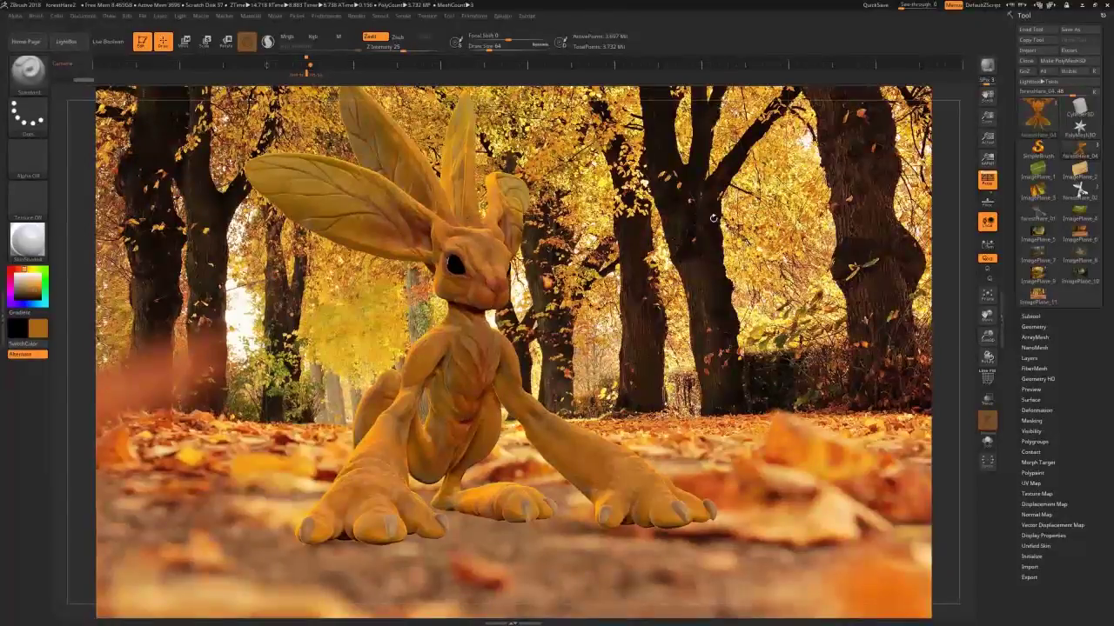
pyautogui.press('Print')
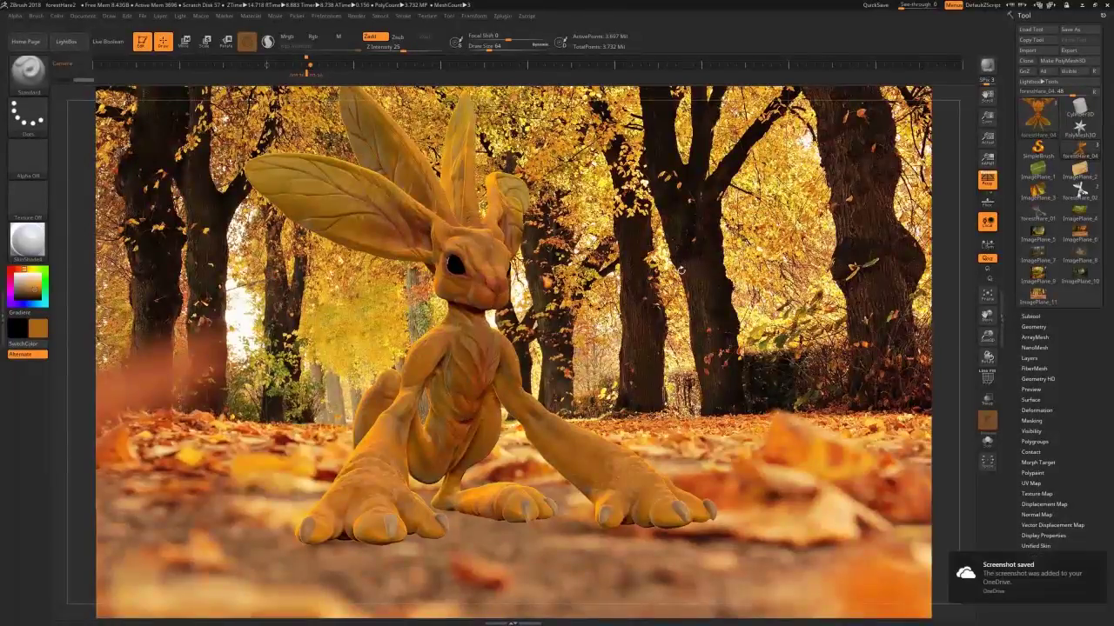
pyautogui.moveTo(987, 337); pyautogui.dragTo(968, 333)
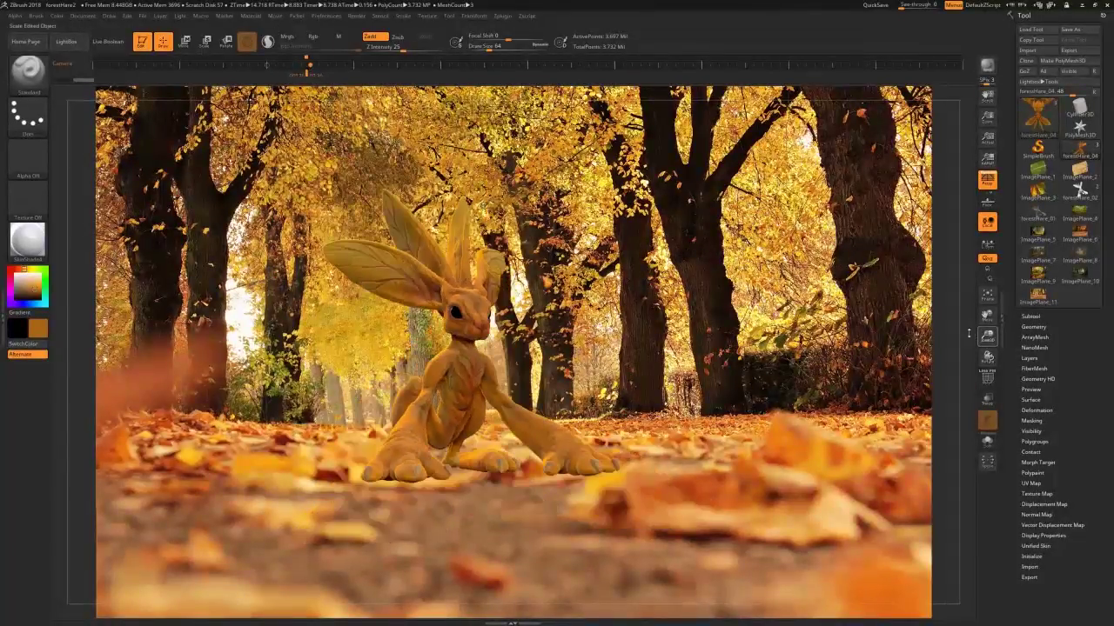
pyautogui.press('Print')
# Load the slumber-selective-focus-photography-autumn-leaves-wallpaper JPG as the background, rotate the hare among the leaves and capture a screenshot.
pyautogui.click(428, 16)
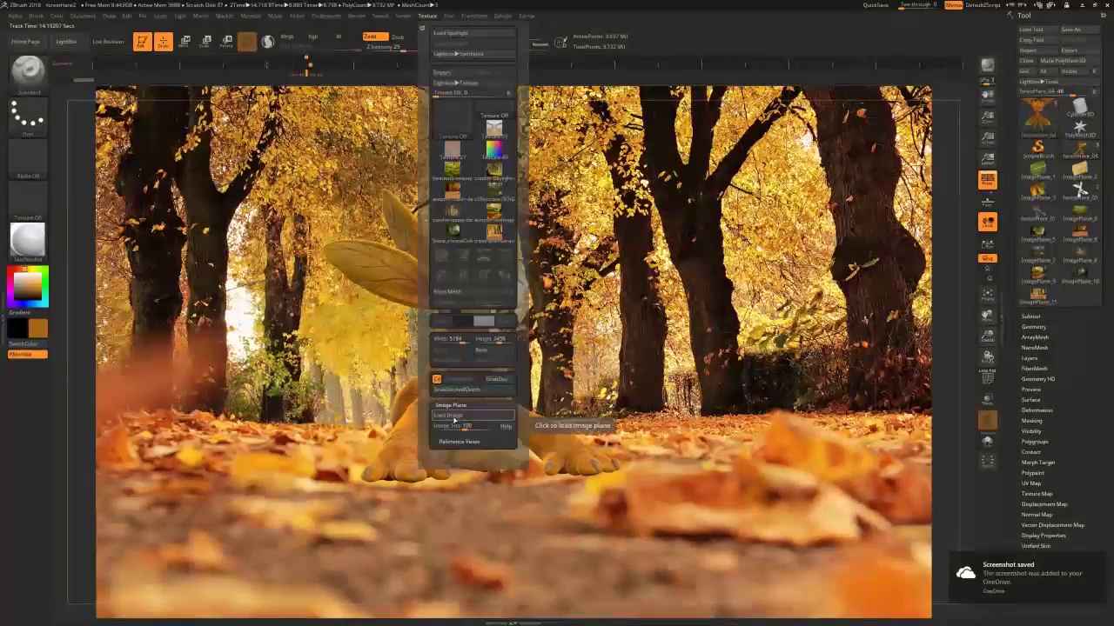
pyautogui.click(458, 417)
pyautogui.click(574, 339)
pyautogui.click(566, 360)
pyautogui.scroll(-5, 301, 295)
pyautogui.click(588, 240)
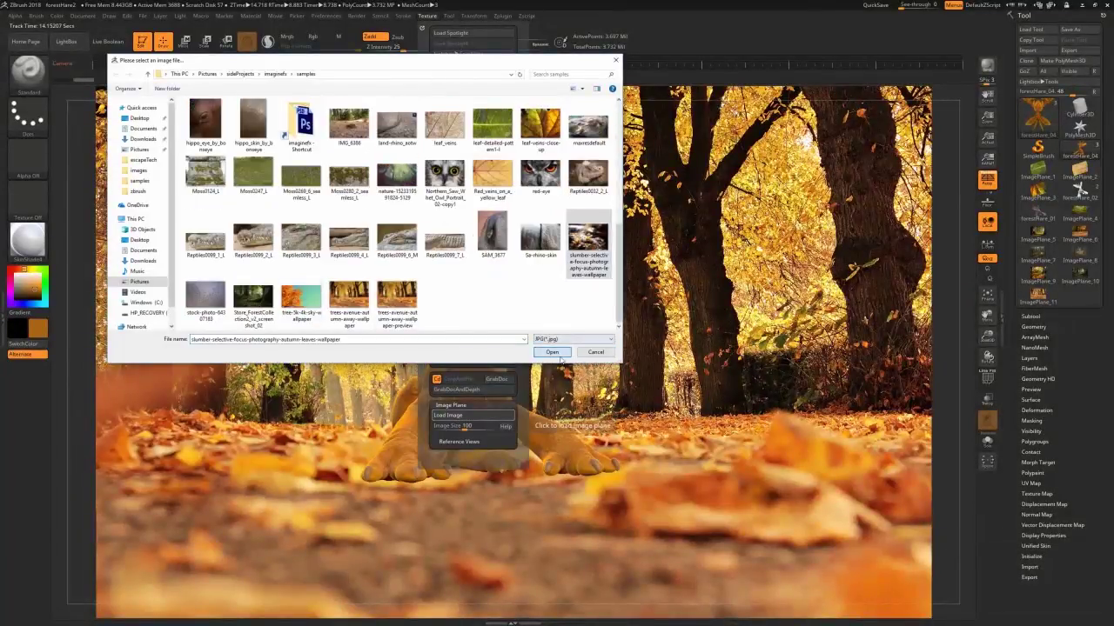
pyautogui.click(559, 355)
pyautogui.moveTo(863, 384); pyautogui.dragTo(838, 427)
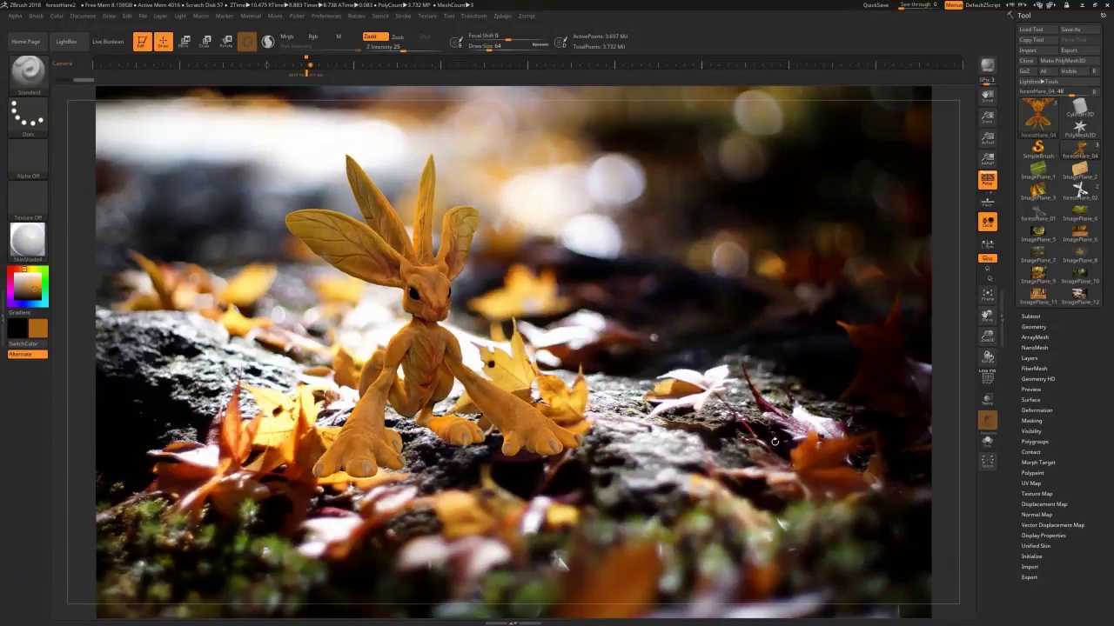
pyautogui.moveTo(773, 440); pyautogui.dragTo(796, 446)
# Try the dsc_4981 JPG as the background and rotate the hare to suit the woodland path.
pyautogui.click(472, 18)
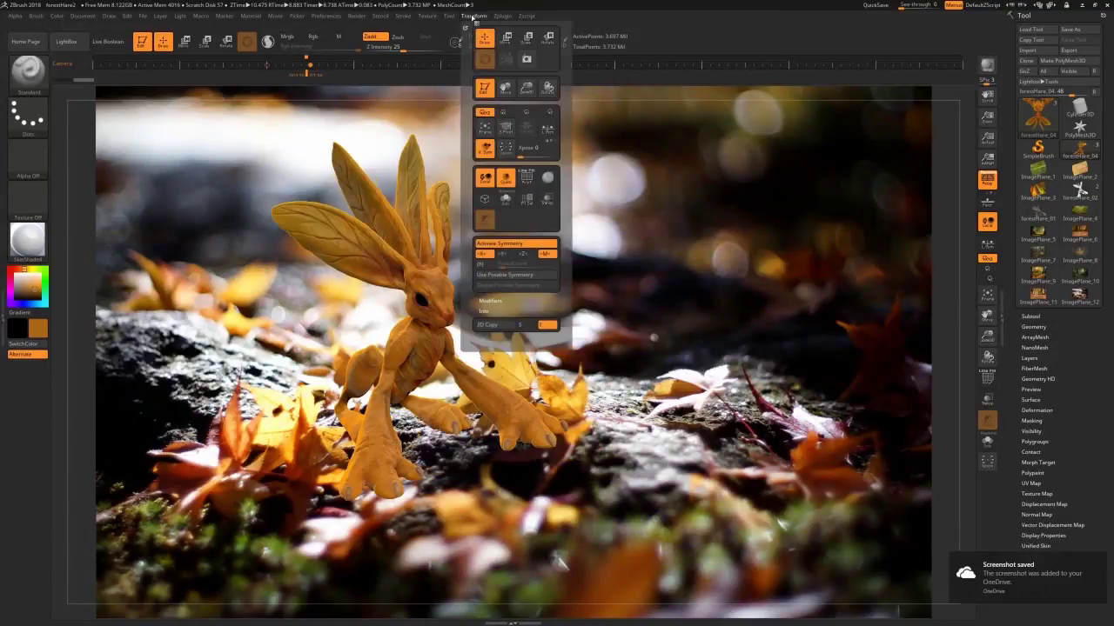
pyautogui.moveTo(428, 16)
pyautogui.click(465, 437)
pyautogui.click(574, 339)
pyautogui.click(564, 359)
pyautogui.scroll(-4, 475, 254)
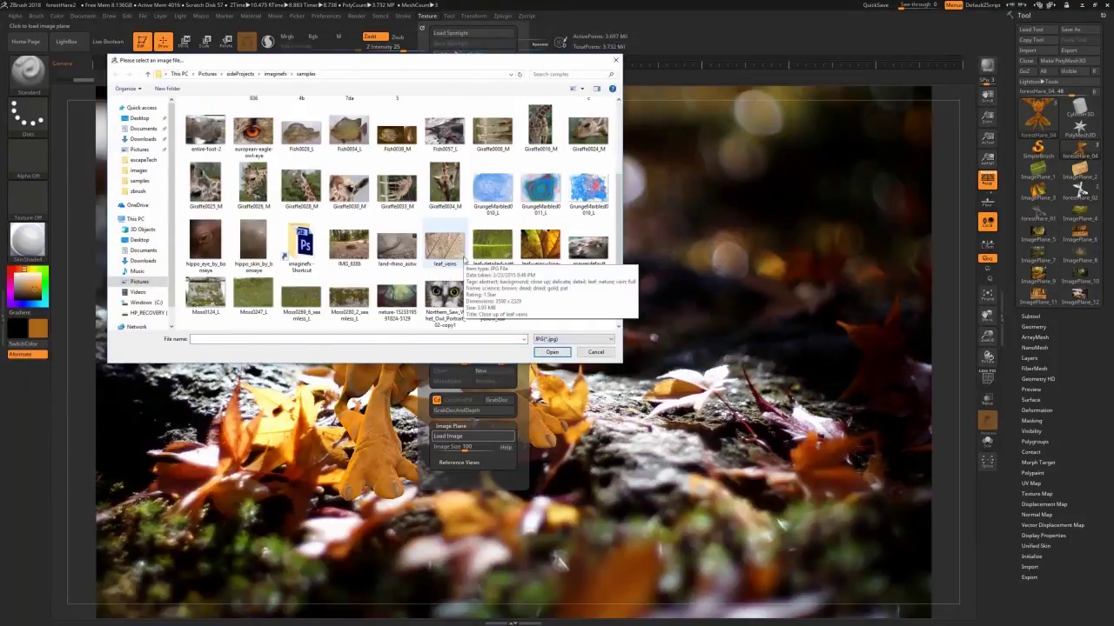
pyautogui.click(348, 246)
pyautogui.scroll(3, 462, 270)
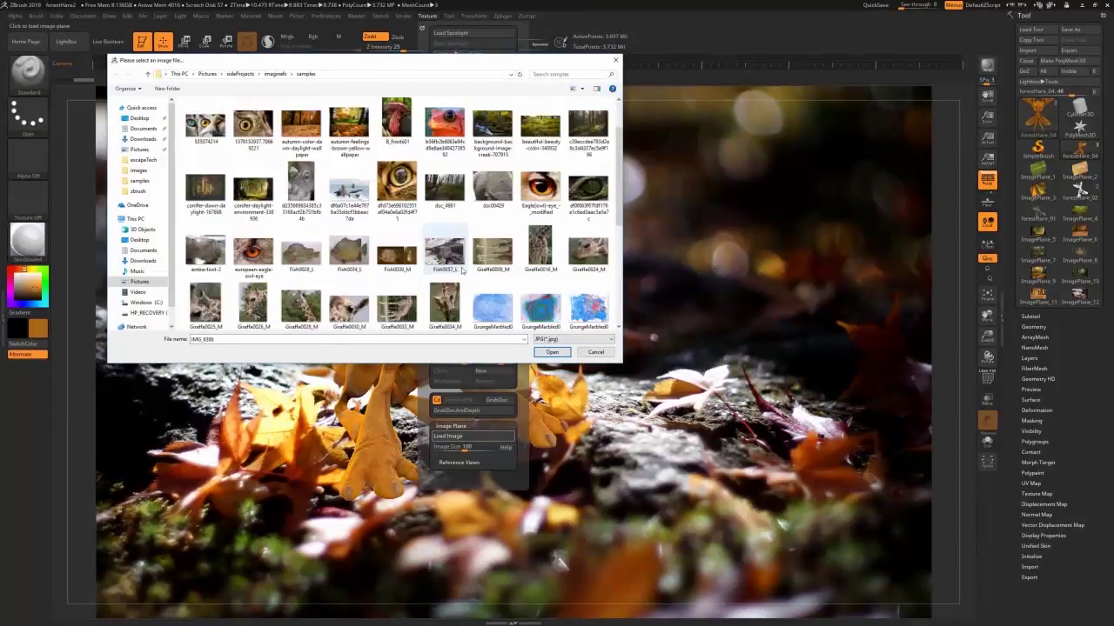
pyautogui.doubleClick(445, 190)
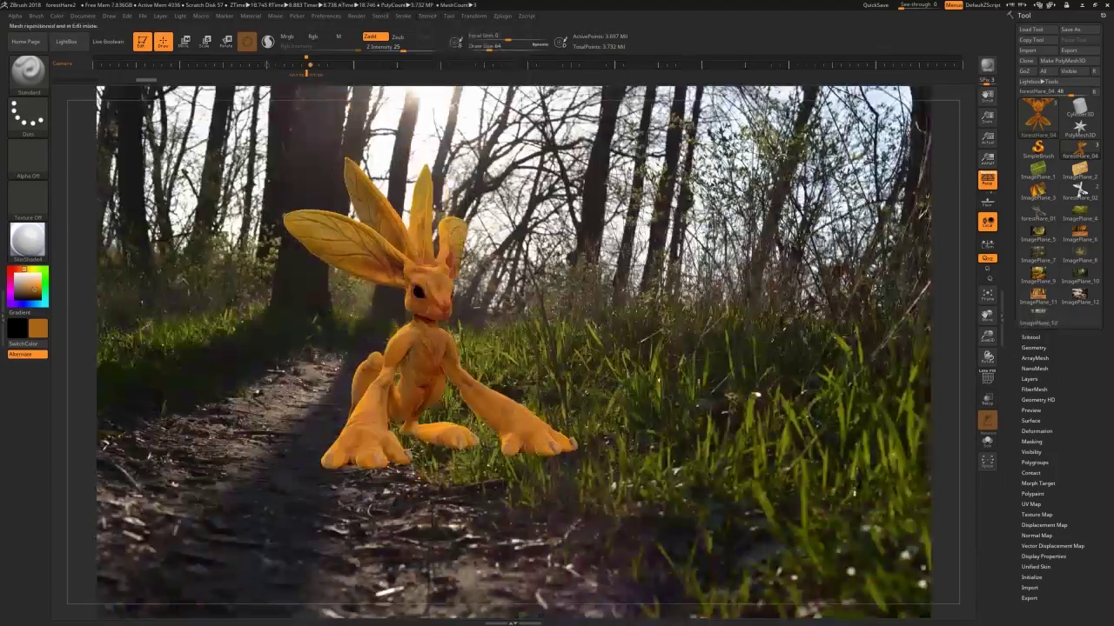
pyautogui.moveTo(453, 305); pyautogui.dragTo(477, 307)
# Load the Store_ForestCollection2_v2_screenshot_02 JPG as the background again and turn the hare to sit on the mossy ground.
pyautogui.click(428, 16)
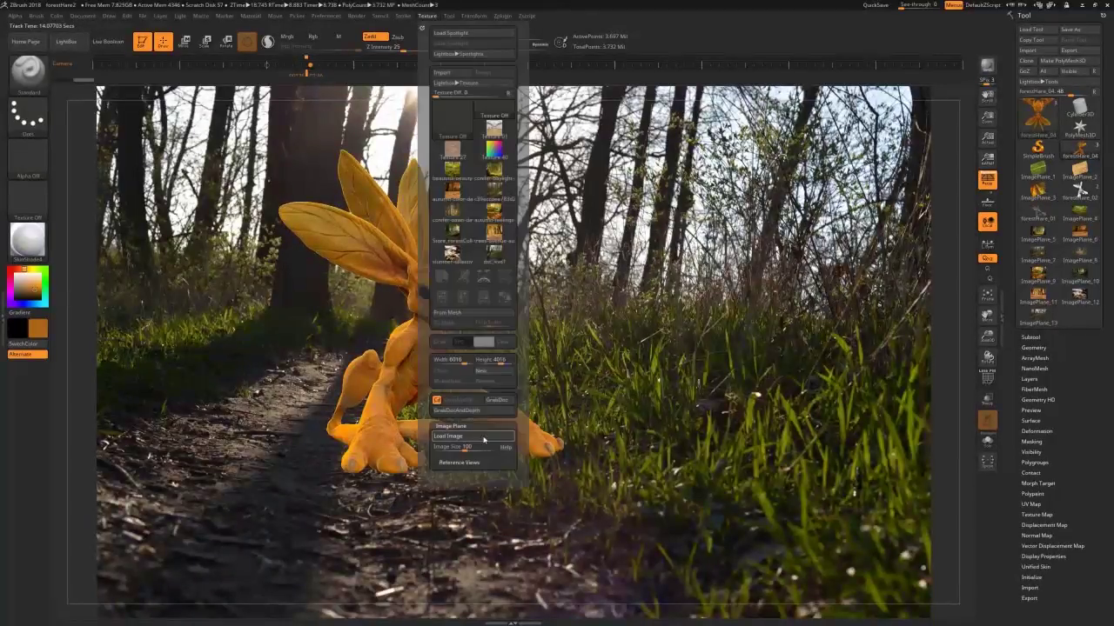
pyautogui.click(448, 436)
pyautogui.click(545, 342)
pyautogui.click(548, 359)
pyautogui.doubleClick(259, 301)
pyautogui.moveTo(669, 409); pyautogui.dragTo(752, 421)
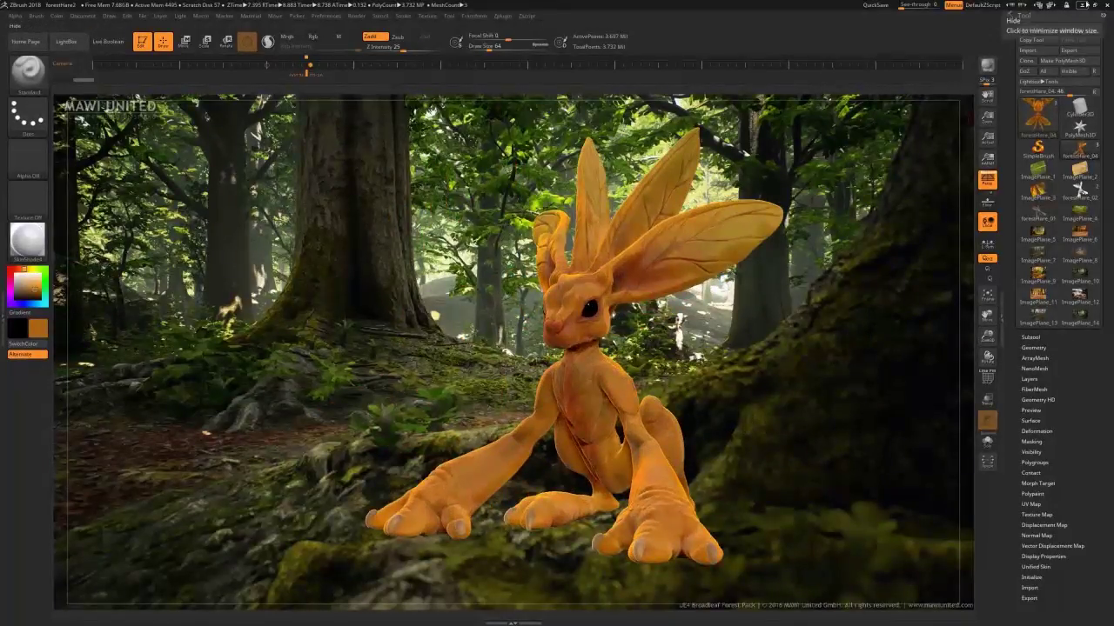
# Minimize ZBrush and open the Screenshots folder inside the OneDrive Pictures folder.
pyautogui.click(1082, 5)
pyautogui.click(1006, 617)
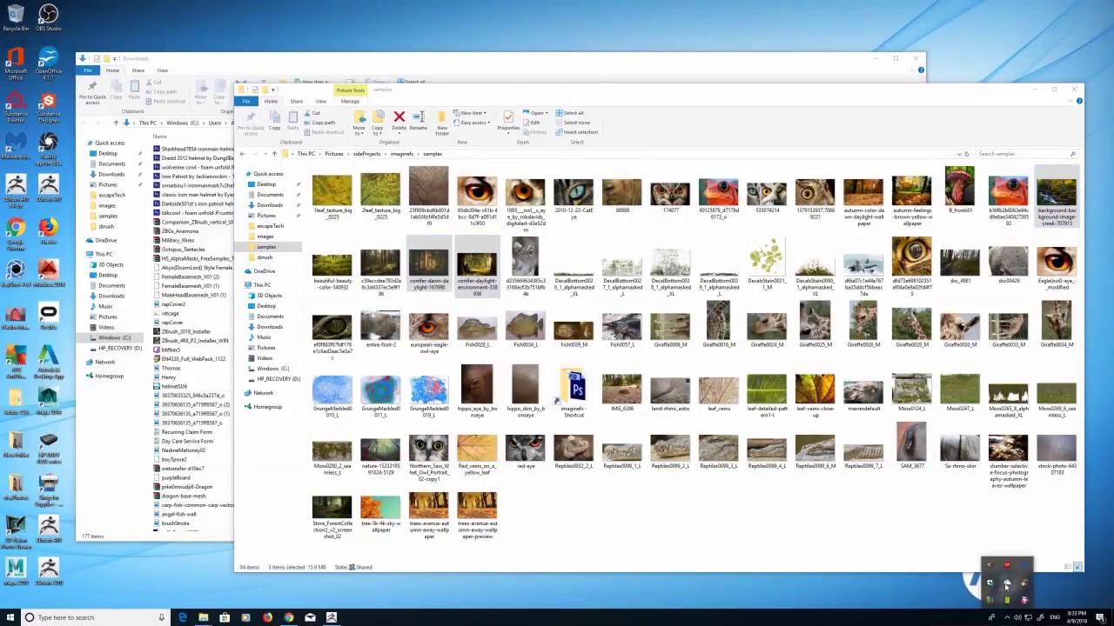
pyautogui.rightClick(1005, 586)
pyautogui.click(1051, 498)
pyautogui.doubleClick(342, 209)
pyautogui.click(345, 196)
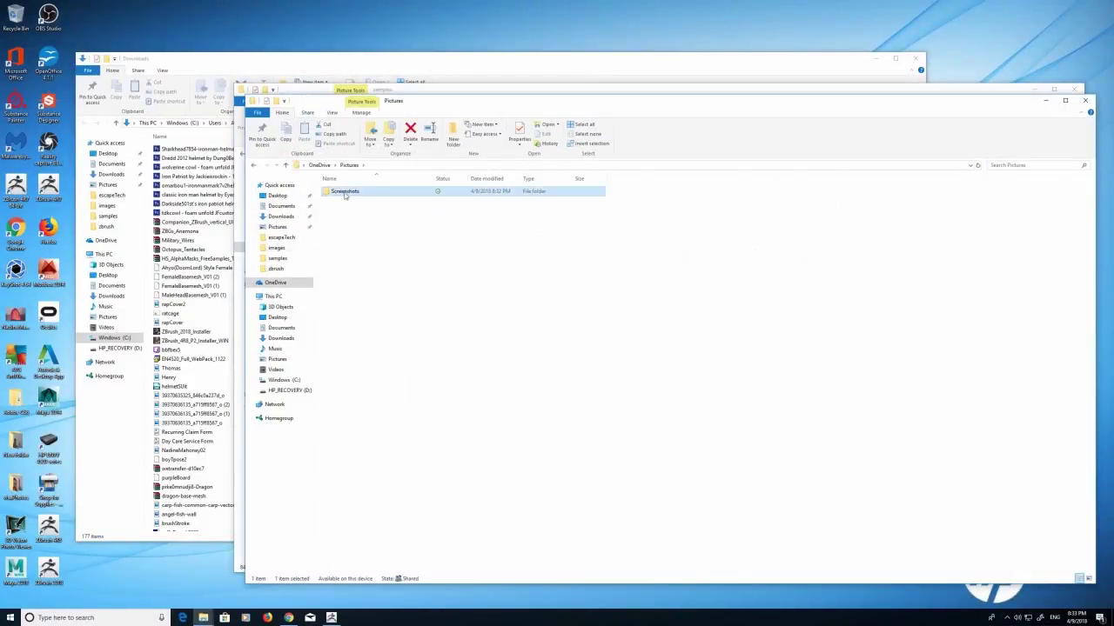
pyautogui.doubleClick(345, 195)
# Open the mossy forest screenshot 2018-04-09 (5) in Photos and move its window clear of the file list.
pyautogui.doubleClick(440, 372)
pyautogui.click(1083, 6)
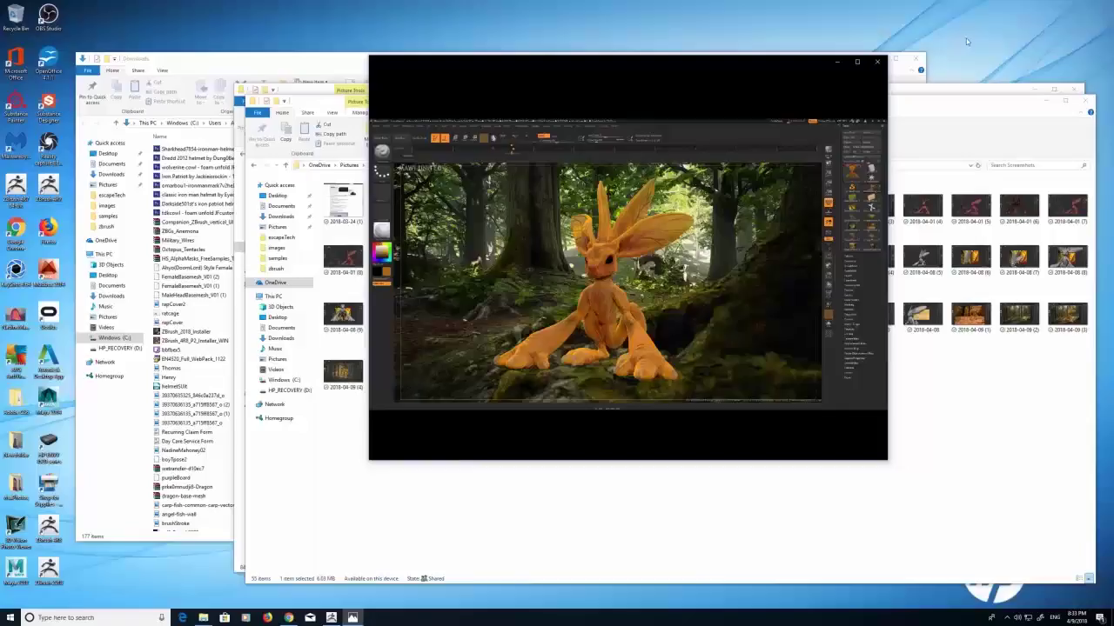
pyautogui.moveTo(502, 63); pyautogui.dragTo(132, 10)
pyautogui.press('Left')
pyautogui.press('Right')
pyautogui.press('Left')
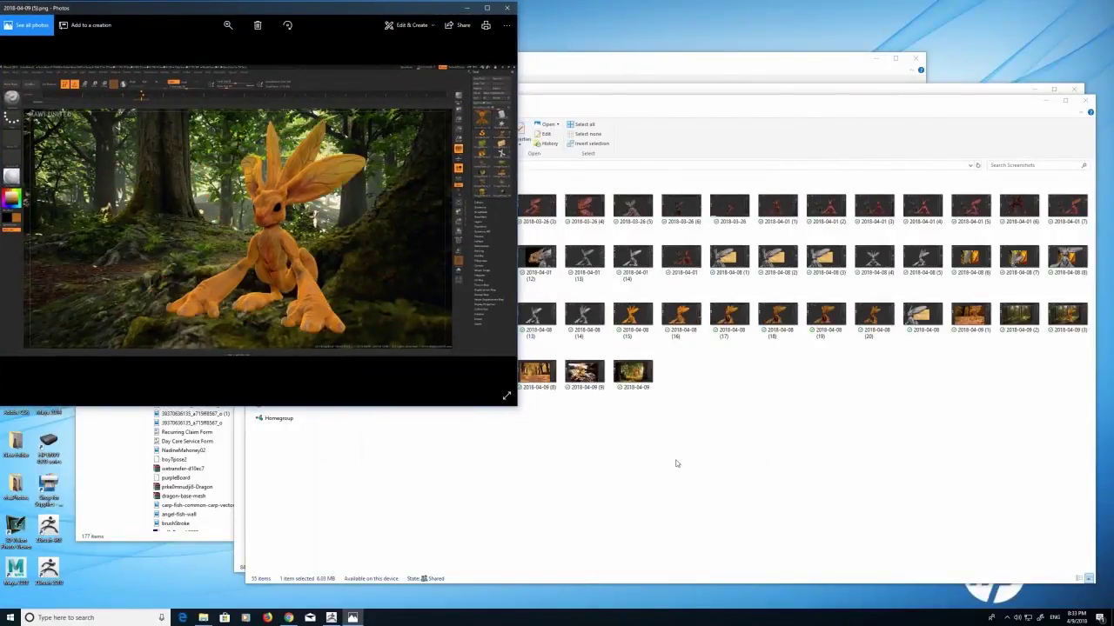
# Open another saved hare screenshot in a second Photos window and place it beside the forest one.
pyautogui.click(677, 463)
pyautogui.doubleClick(489, 373)
pyautogui.moveTo(408, 23); pyautogui.dragTo(920, 15)
pyautogui.scroll(1, 782, 282)
pyautogui.scroll(-1, 782, 282)
pyautogui.click(666, 497)
# Open screenshot 2018-04-09 (1) full screen and look through the saved hare compositions against the different backgrounds.
pyautogui.doubleClick(971, 314)
pyautogui.click(1033, 24)
pyautogui.click(1092, 311)
pyautogui.click(1093, 312)
pyautogui.click(1092, 312)
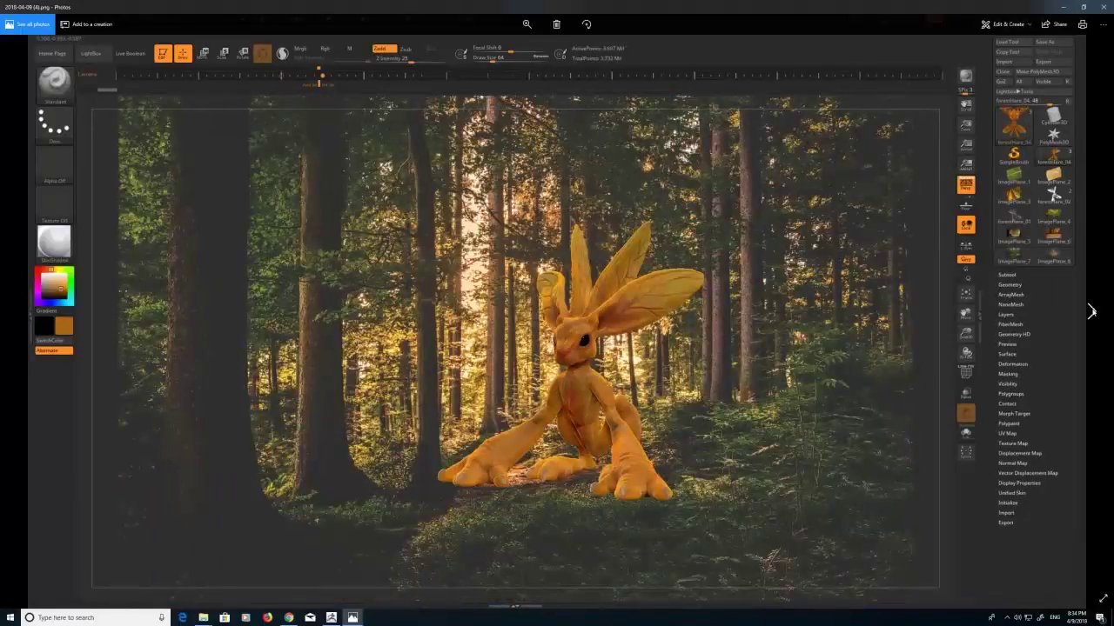
pyautogui.click(1093, 311)
pyautogui.click(1092, 312)
pyautogui.click(1093, 312)
pyautogui.click(1093, 311)
pyautogui.click(1093, 312)
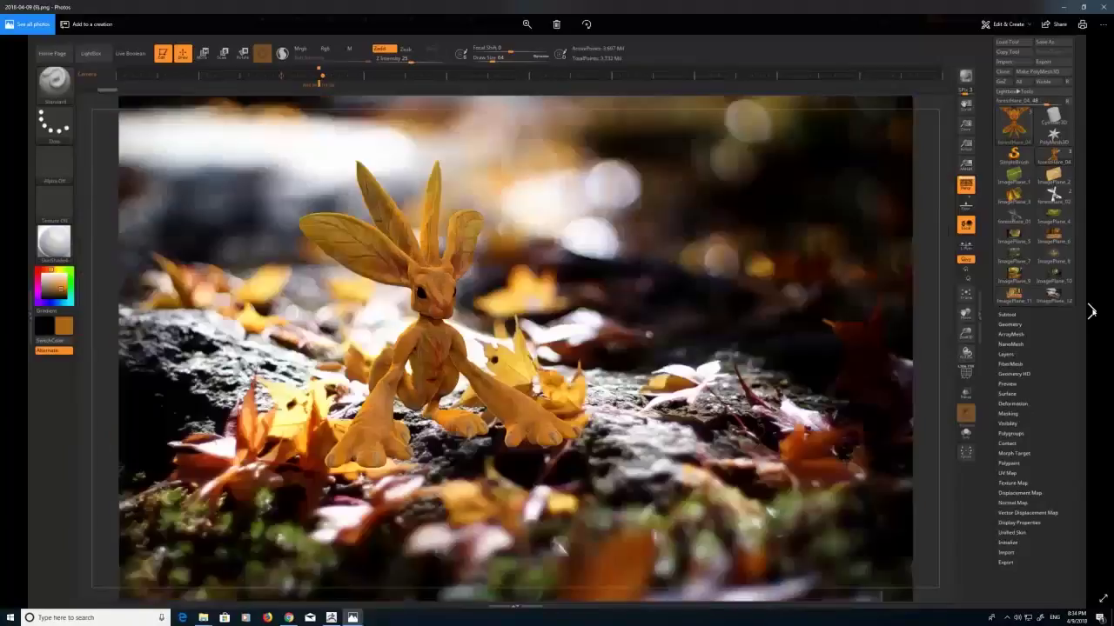
pyautogui.click(1092, 311)
pyautogui.click(1093, 312)
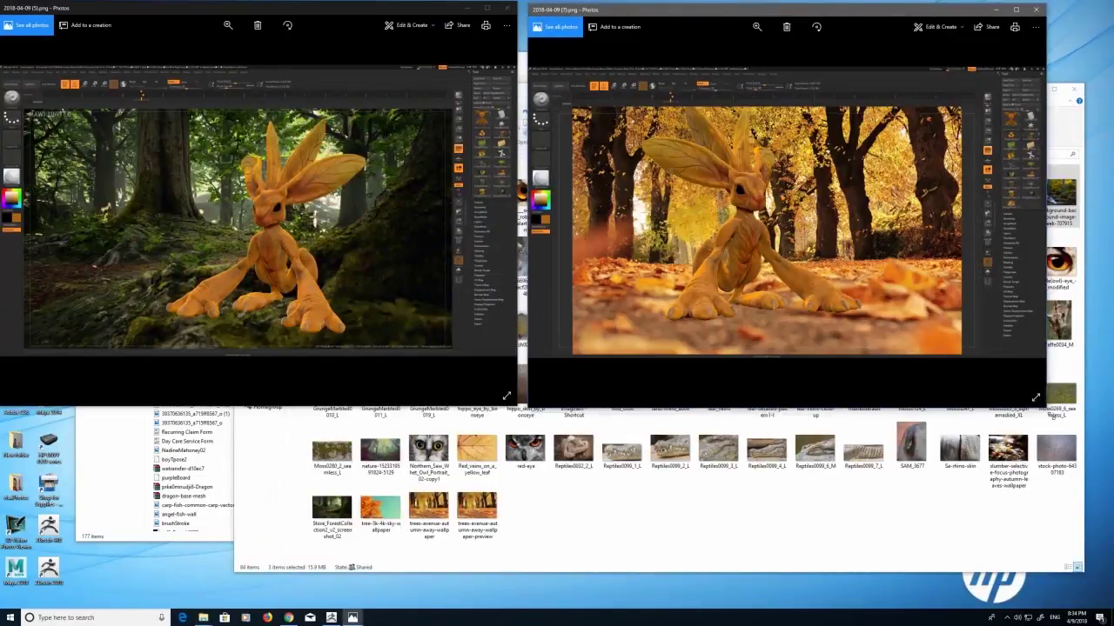
# Enlarge and arrange the two Photos windows to compare the mossy forest and autumn avenue compositions side by side.
pyautogui.moveTo(1052, 415); pyautogui.dragTo(1113, 527)
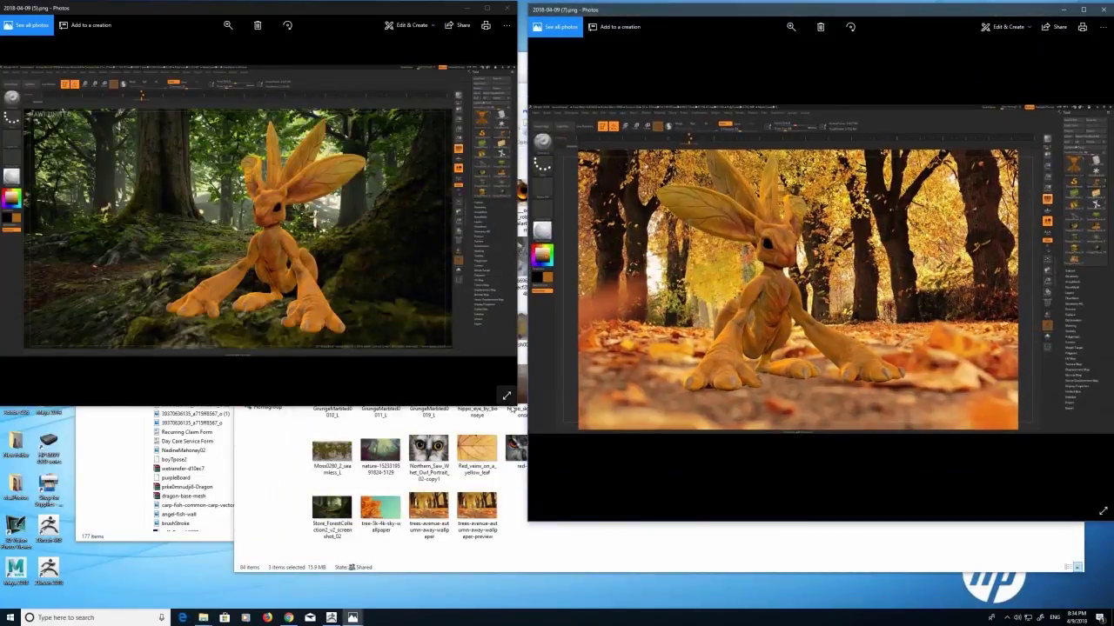
pyautogui.moveTo(381, 14); pyautogui.dragTo(403, 80)
pyautogui.moveTo(541, 66); pyautogui.dragTo(600, 1)
pyautogui.moveTo(600, 471); pyautogui.dragTo(645, 608)
pyautogui.moveTo(529, 13); pyautogui.dragTo(497, 15)
pyautogui.moveTo(673, 11); pyautogui.dragTo(681, 35)
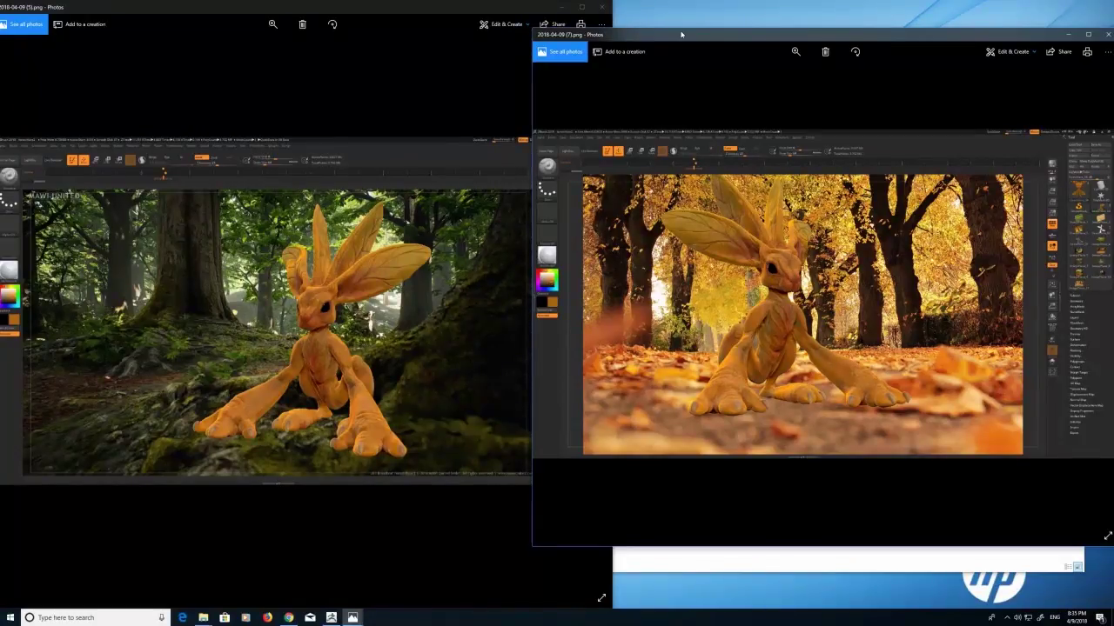
# View the autumn avenue screenshot 2018-04-09 (7) full screen and switch back to ZBrush.
pyautogui.click(1087, 35)
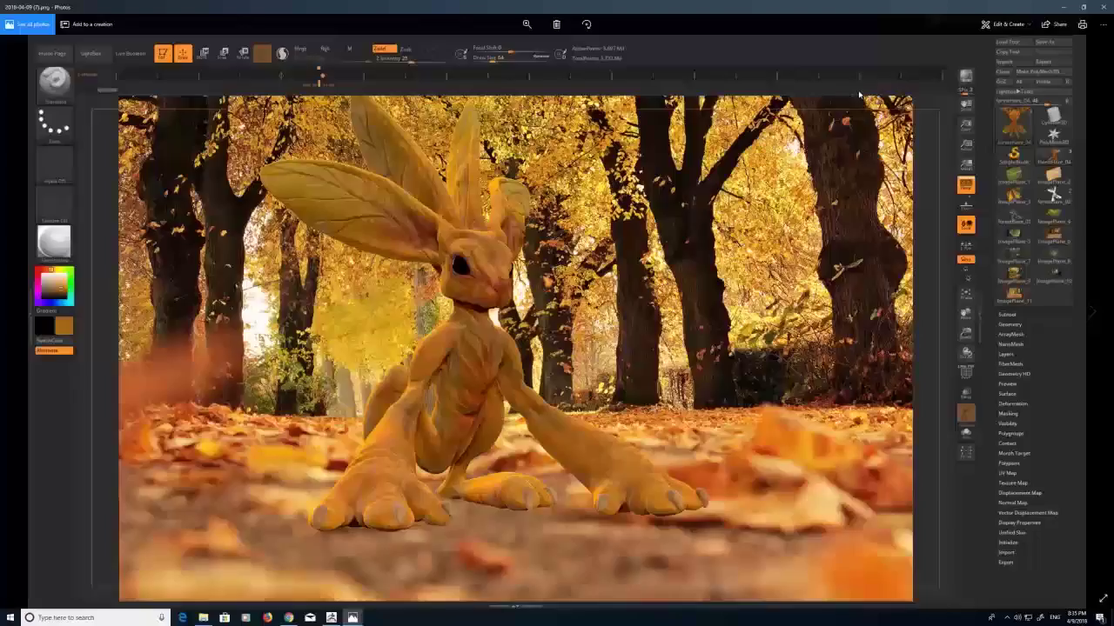
pyautogui.click(784, 142)
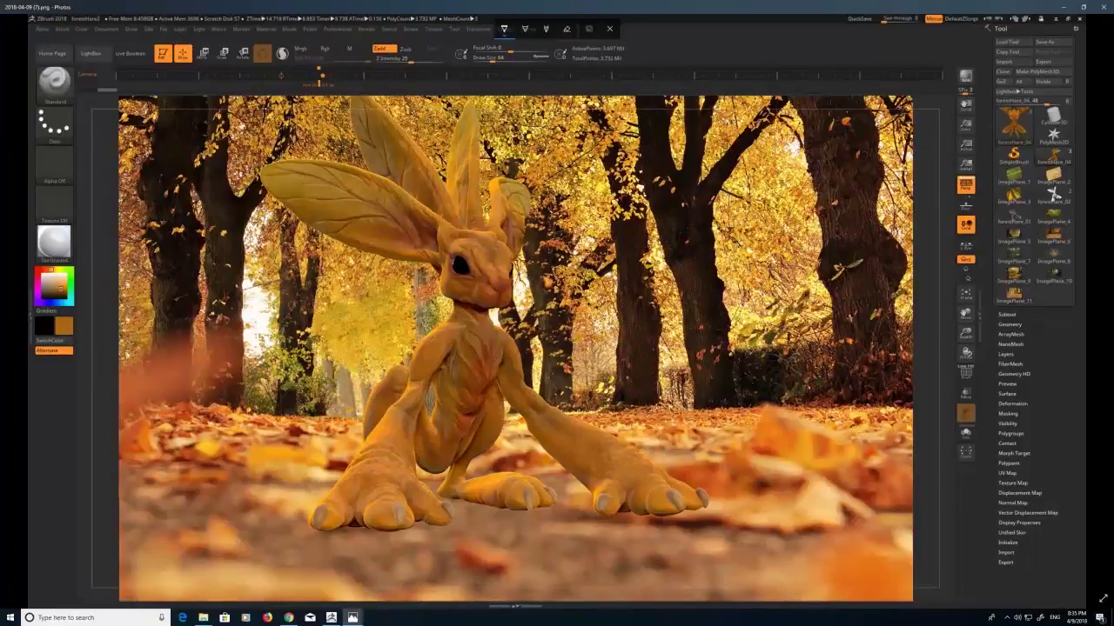
pyautogui.click(1063, 6)
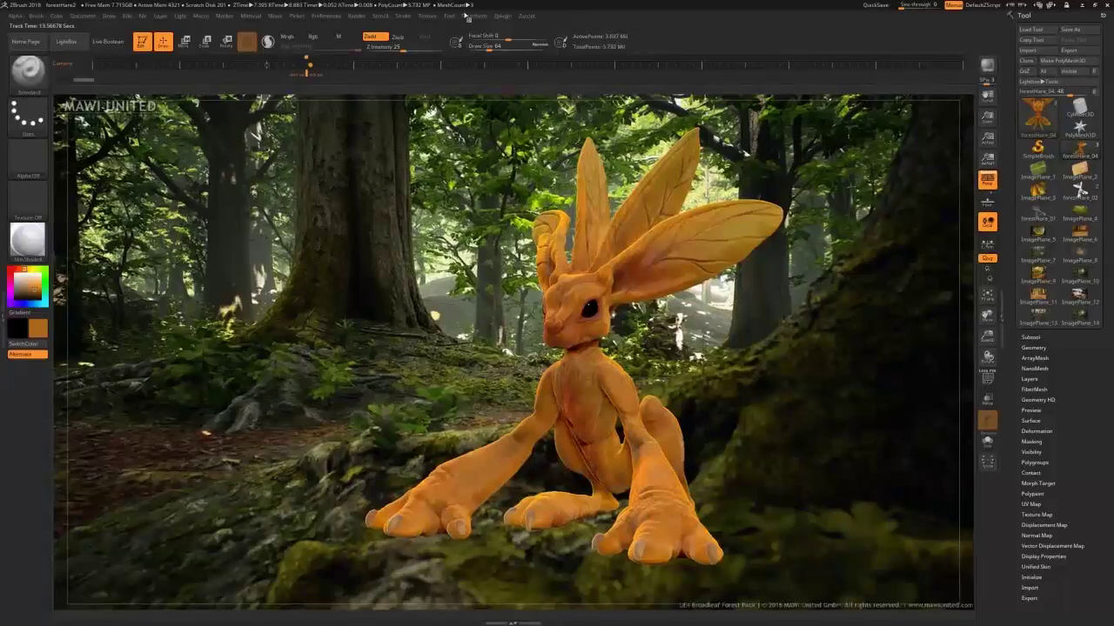
pyautogui.click(469, 16)
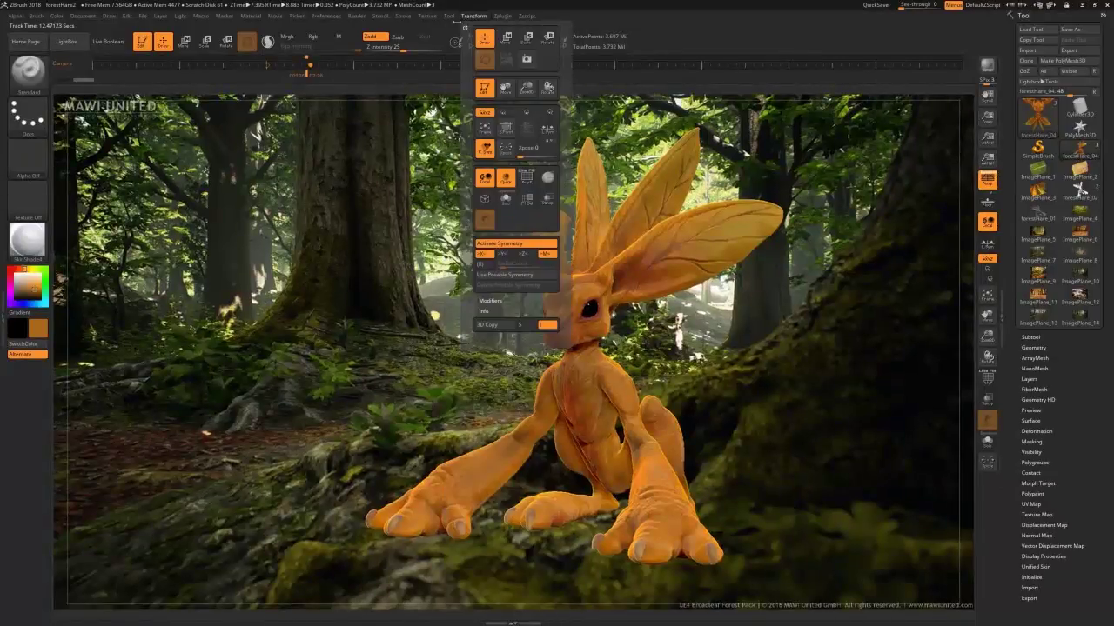
# Load the autumn avenue photo as the new image plane background and rotate the hare to face the other way.
pyautogui.moveTo(429, 17)
pyautogui.click(468, 457)
pyautogui.click(570, 340)
pyautogui.click(557, 354)
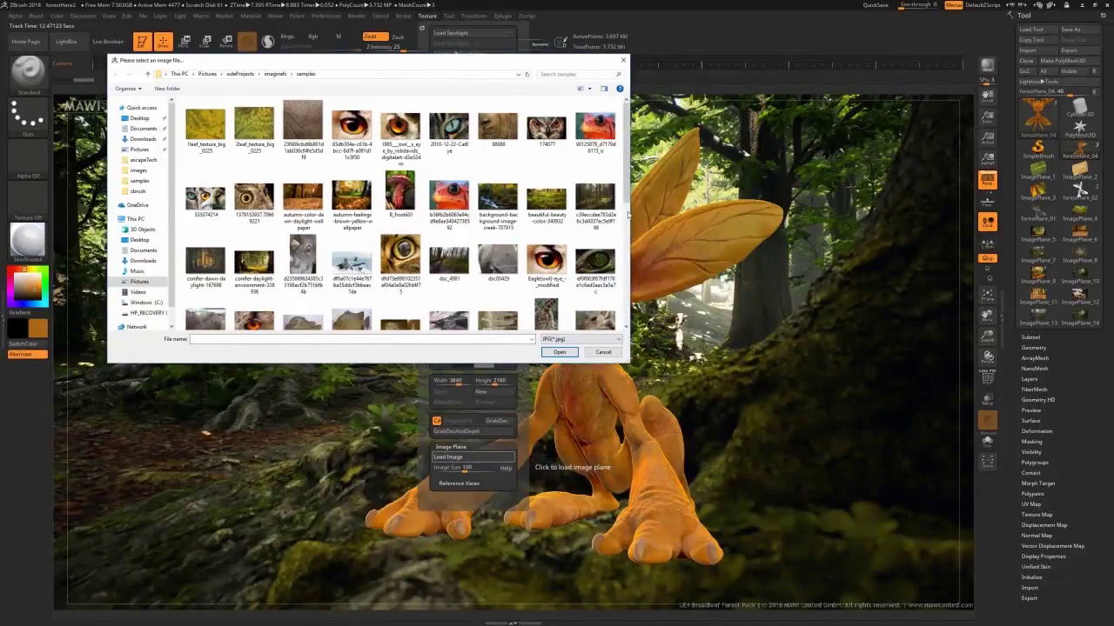
pyautogui.moveTo(626, 198); pyautogui.dragTo(626, 318)
pyautogui.click(352, 298)
pyautogui.click(559, 353)
pyautogui.moveTo(783, 365); pyautogui.dragTo(879, 352)
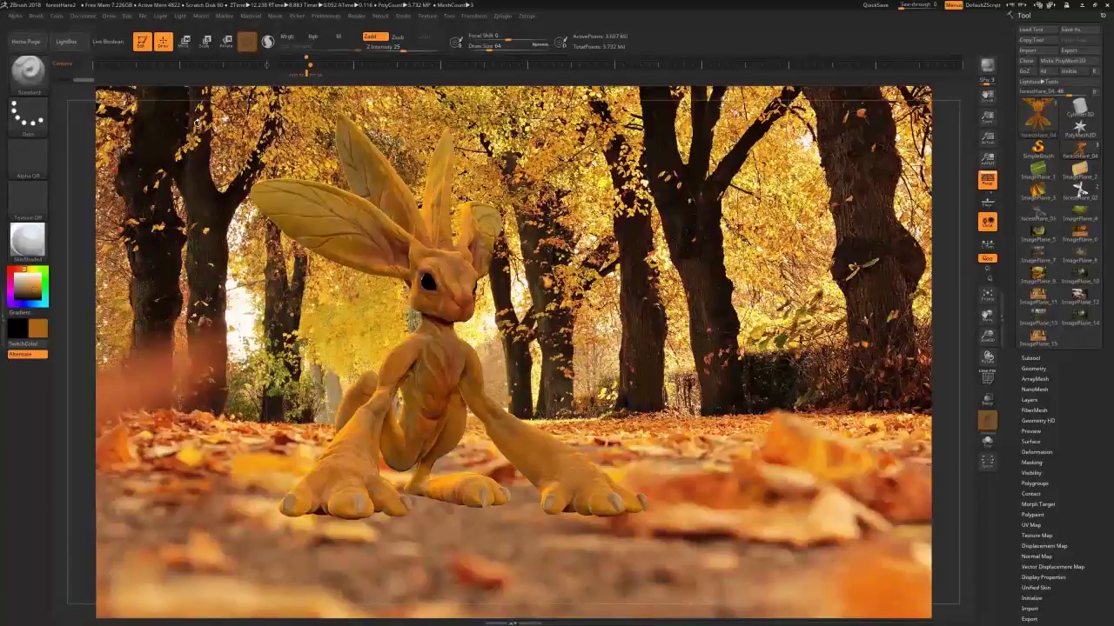
# Try a different direction for the main light on the hare.
pyautogui.click(179, 17)
pyautogui.moveTo(204, 52)
pyautogui.mouseDown()
pyautogui.moveTo(217, 62)
pyautogui.moveTo(196, 52)
pyautogui.moveTo(211, 53)
pyautogui.moveTo(204, 61)
pyautogui.mouseUp()
pyautogui.click(205, 61)
# Close a background program from the Windows system tray to free memory.
pyautogui.press('super')
pyautogui.click(1007, 616)
pyautogui.rightClick(1022, 604)
pyautogui.click(1048, 518)
# Aim the main light at the hare from the front and run a best preview render.
pyautogui.click(180, 16)
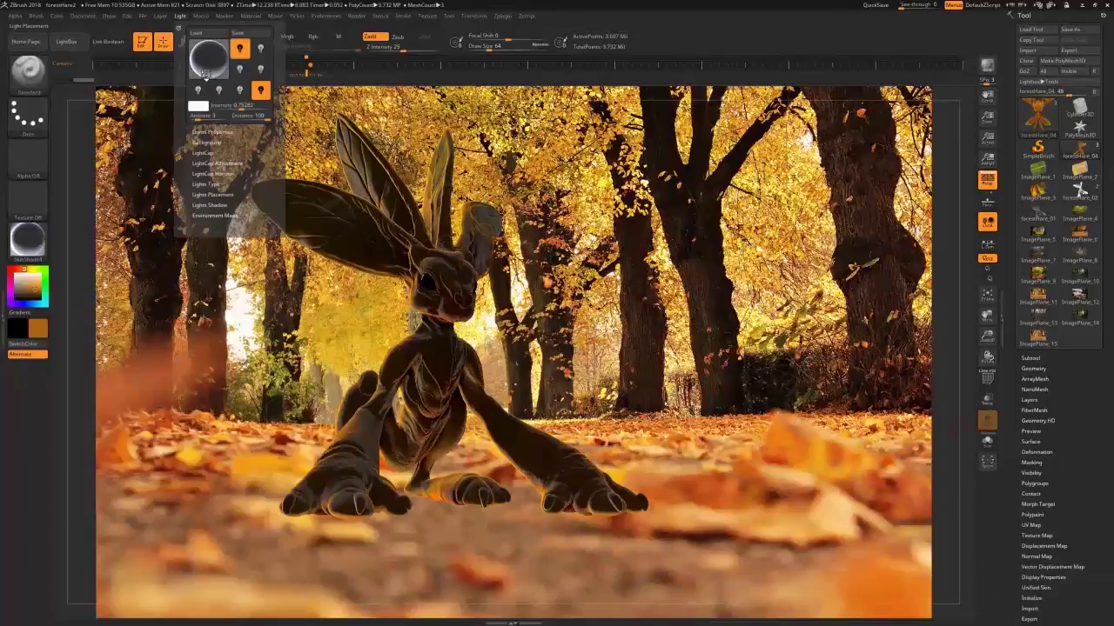
pyautogui.click(206, 60)
pyautogui.moveTo(206, 60)
pyautogui.mouseDown()
pyautogui.moveTo(195, 57)
pyautogui.moveTo(208, 60)
pyautogui.mouseUp()
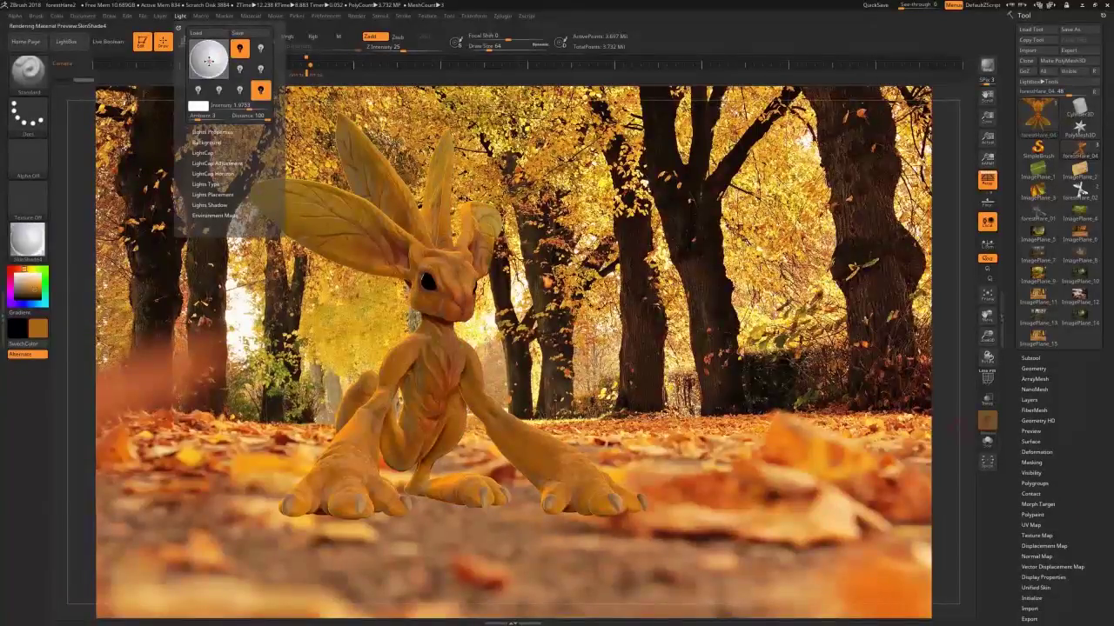
pyautogui.click(985, 66)
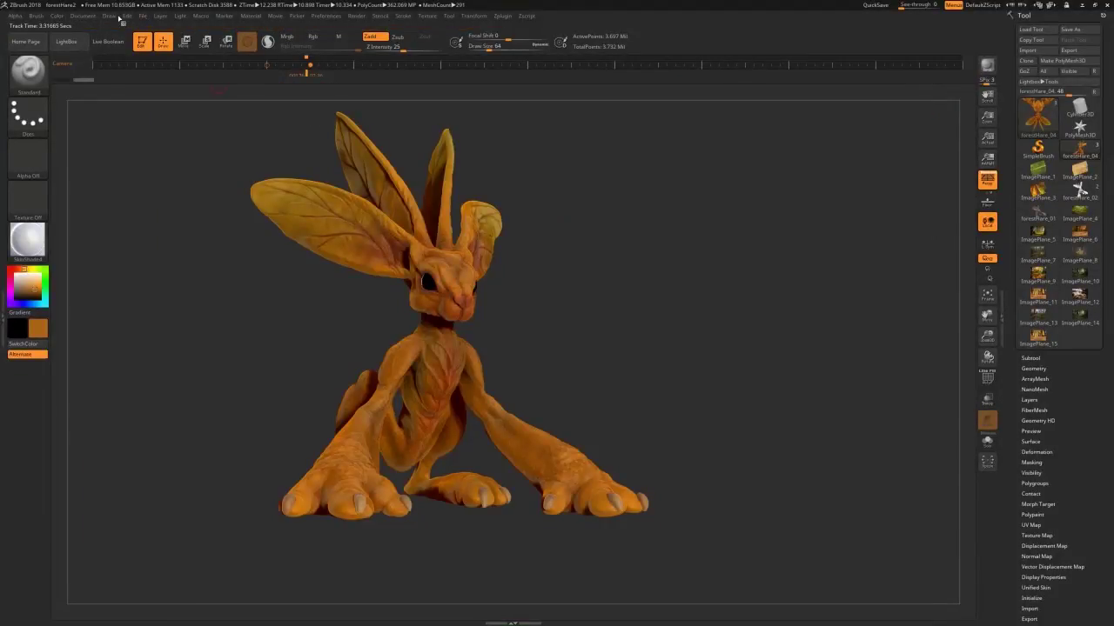
# Tint the main light pale yellow, set its intensity to about 1.13 and render the hare.
pyautogui.click(93, 17)
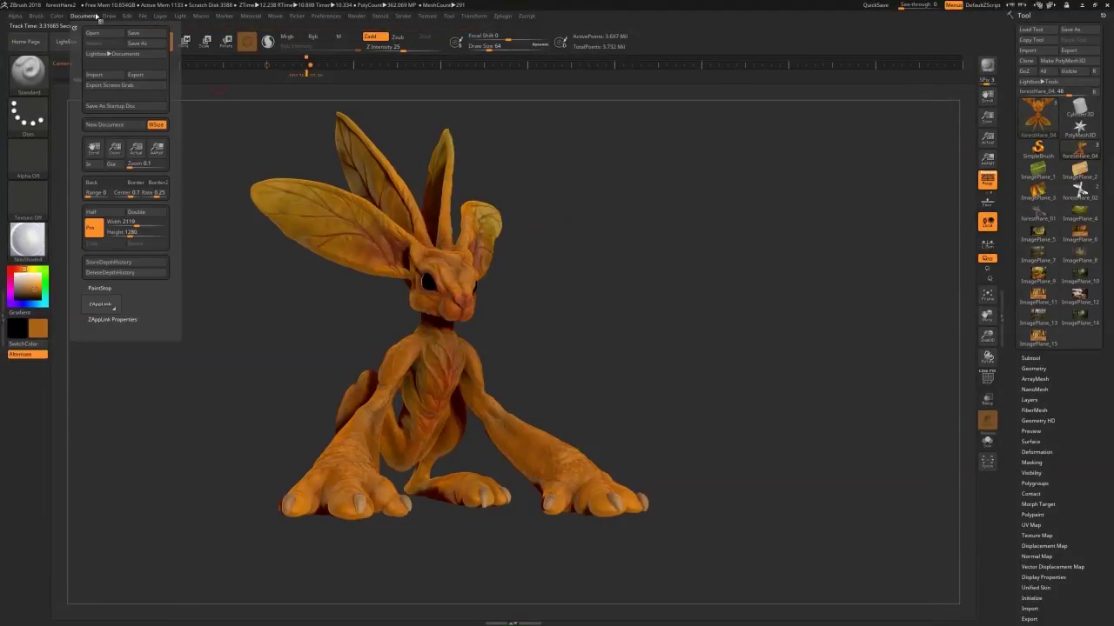
pyautogui.moveTo(181, 18)
pyautogui.moveTo(237, 107); pyautogui.dragTo(243, 106)
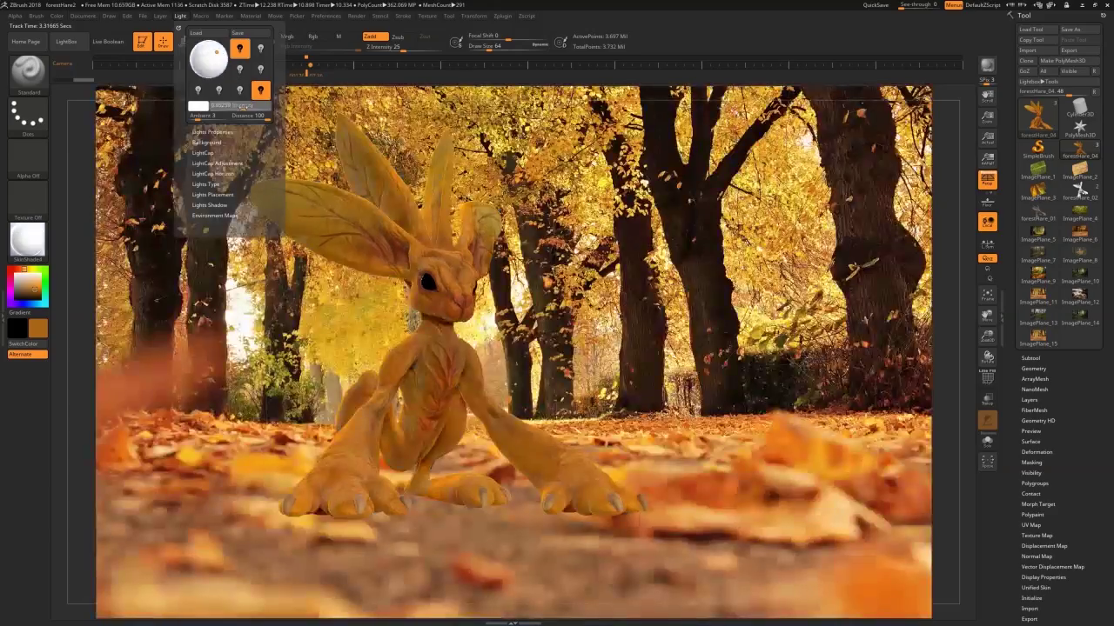
pyautogui.click(199, 106)
pyautogui.click(198, 29)
pyautogui.moveTo(234, 63); pyautogui.dragTo(242, 67)
pyautogui.click(988, 66)
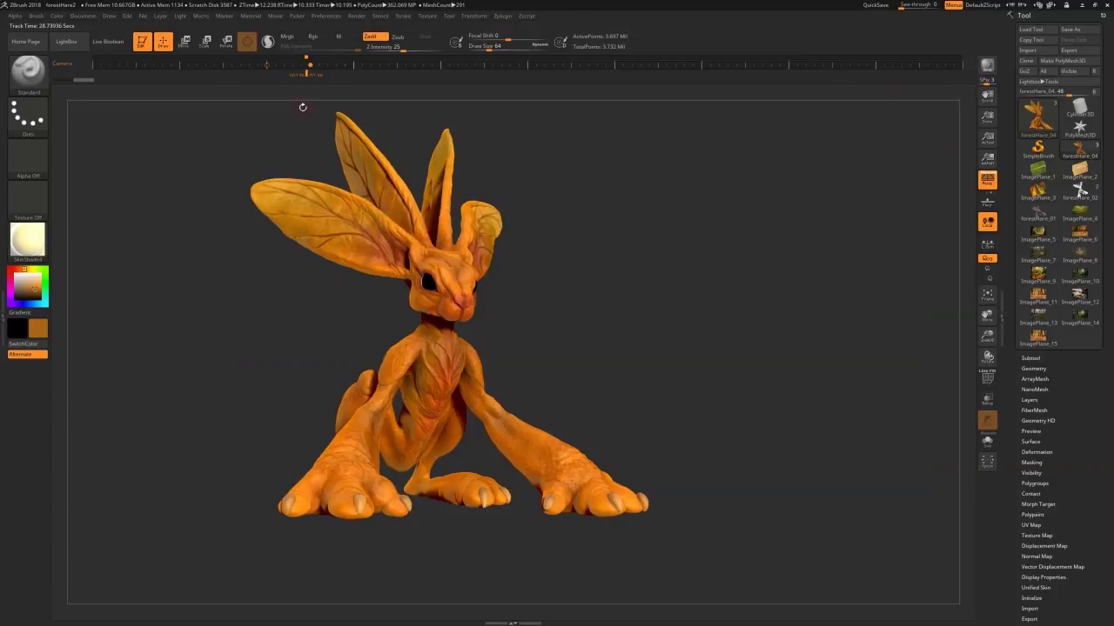
# Adjust the yellow light's direction, set the global light distance to 26 and make a test render.
pyautogui.click(180, 15)
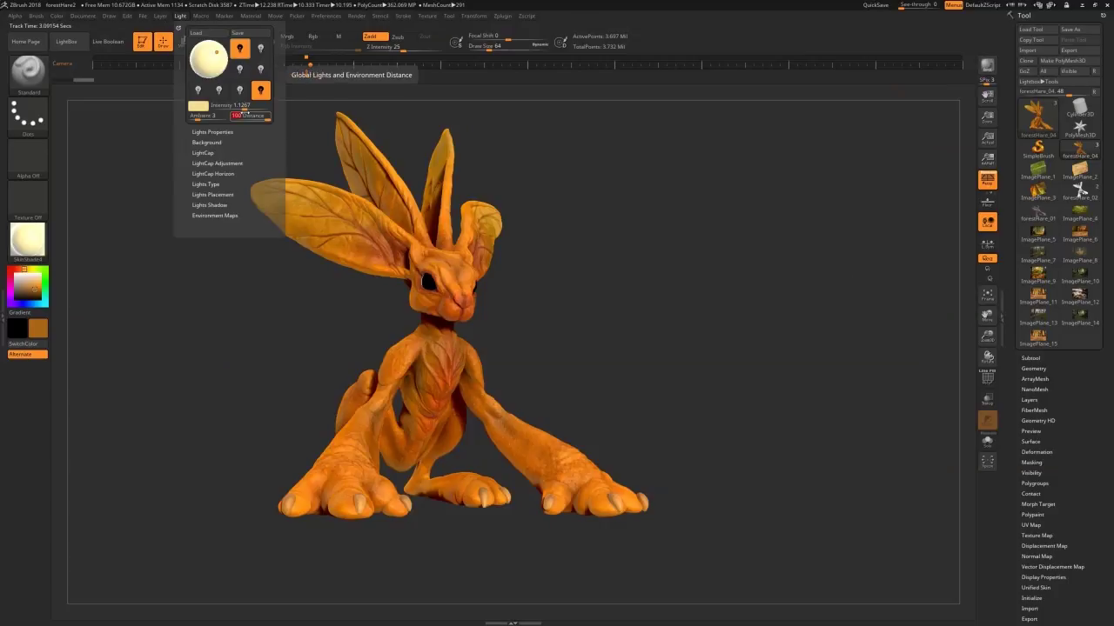
pyautogui.click(216, 52)
pyautogui.click(217, 53)
pyautogui.moveTo(267, 117); pyautogui.dragTo(247, 119)
pyautogui.click(993, 66)
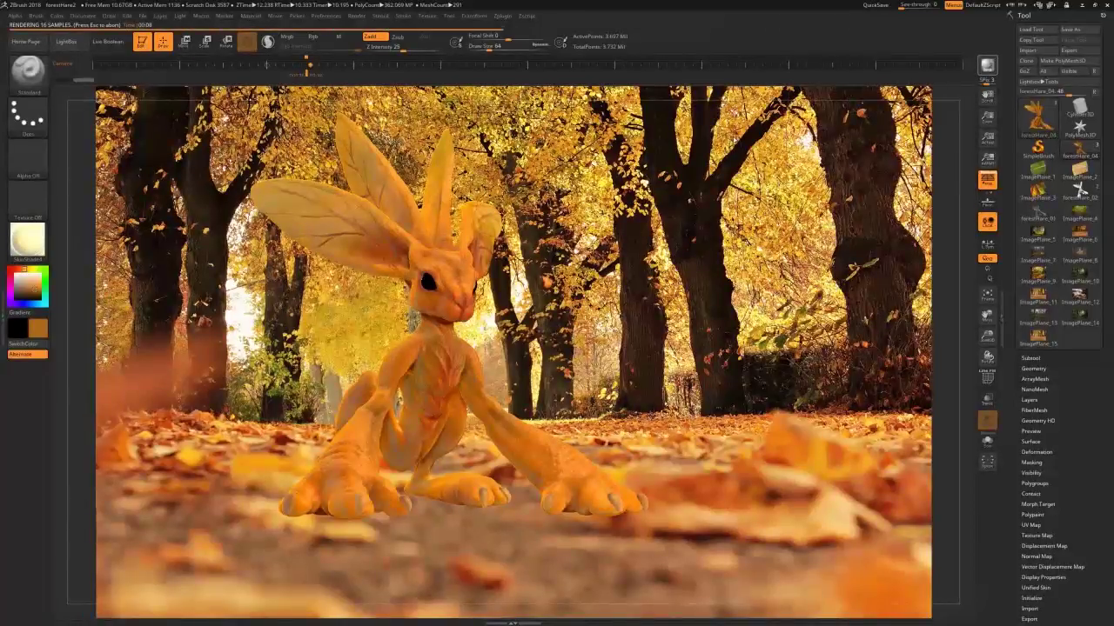
pyautogui.press('Escape')
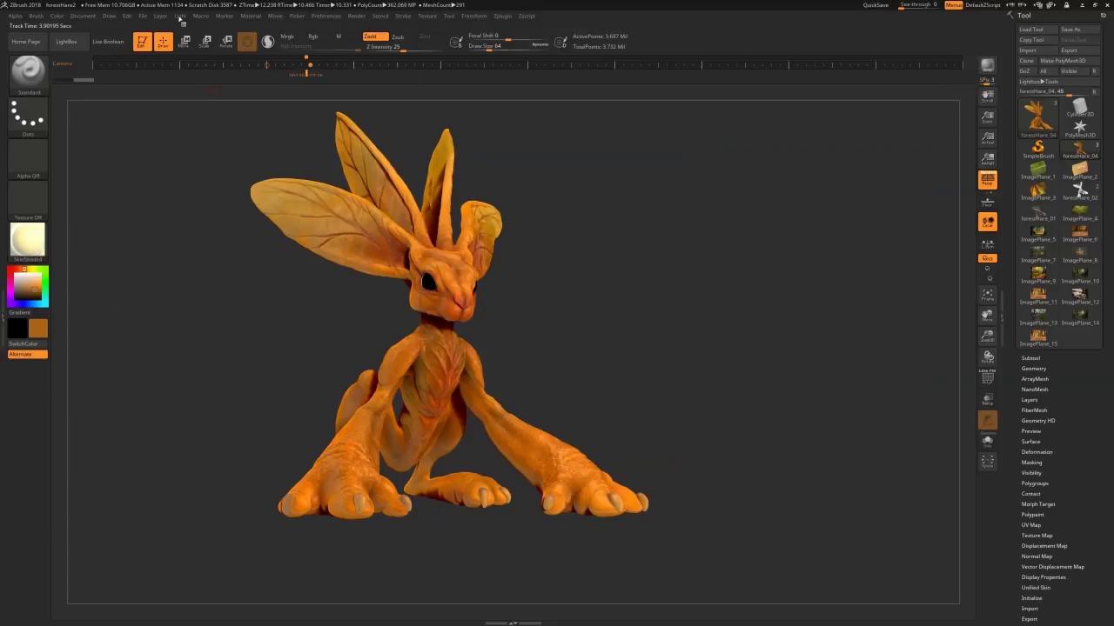
# Select the second active light, change its intensity and test render the hare again.
pyautogui.click(180, 18)
pyautogui.click(261, 90)
pyautogui.click(238, 106)
pyautogui.press('Return')
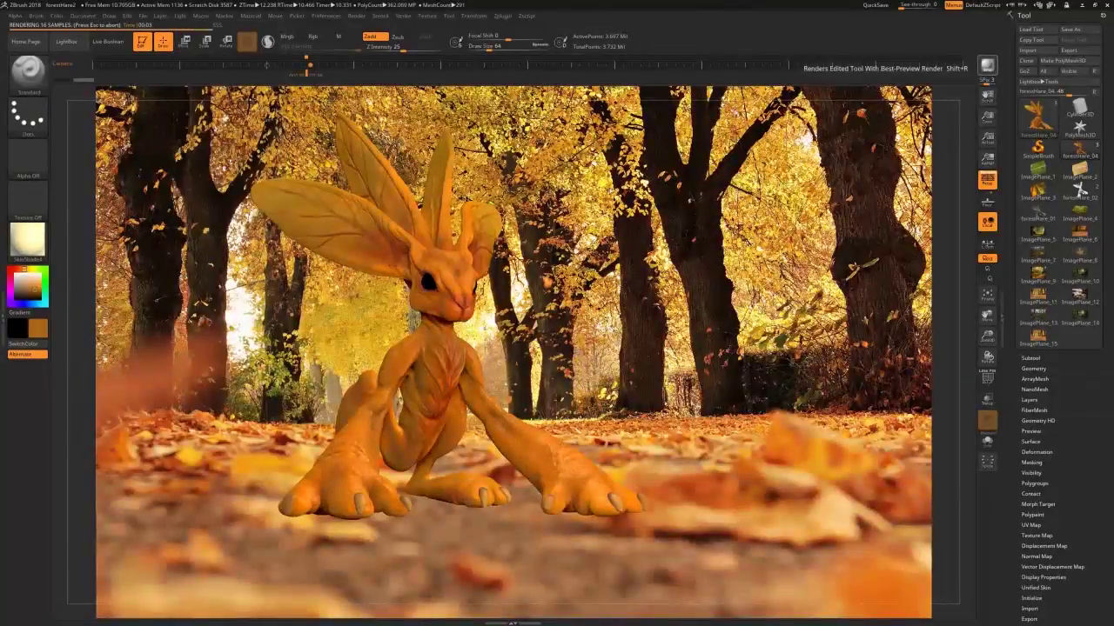
pyautogui.press('Escape')
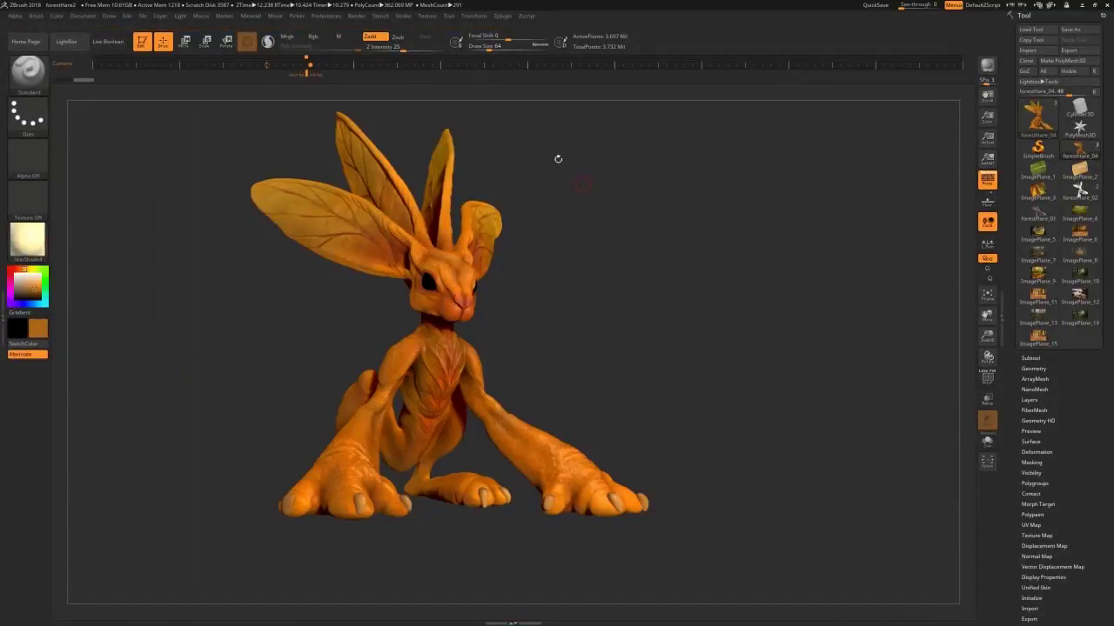
# Set the white light's intensity to about 2.17, adjust its direction and render the hare.
pyautogui.click(179, 16)
pyautogui.moveTo(245, 104); pyautogui.dragTo(251, 105)
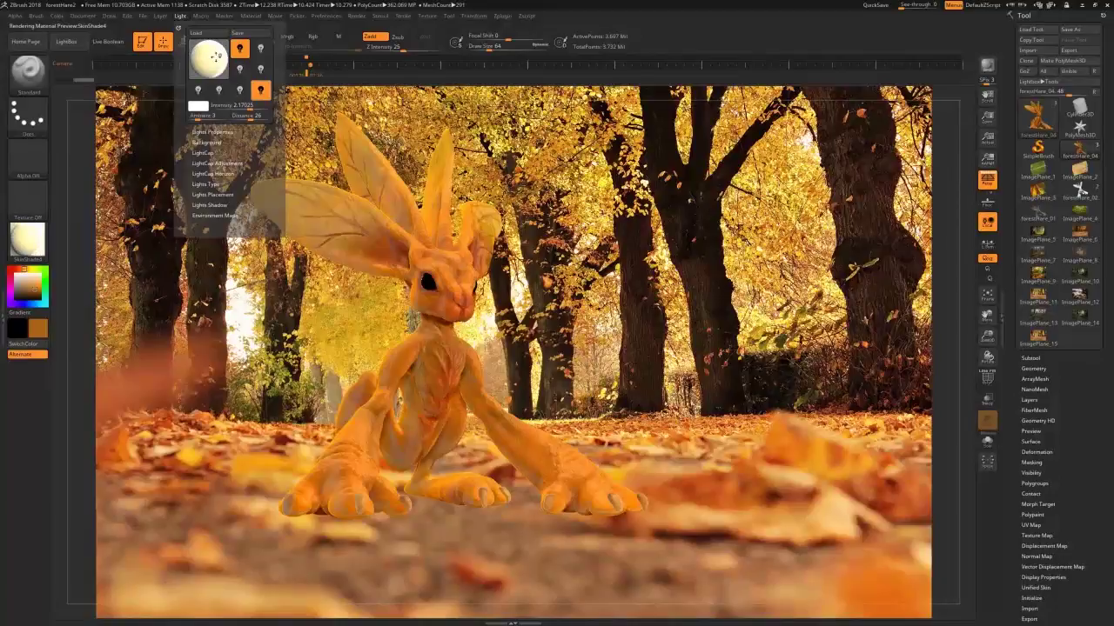
pyautogui.click(208, 54)
pyautogui.click(987, 66)
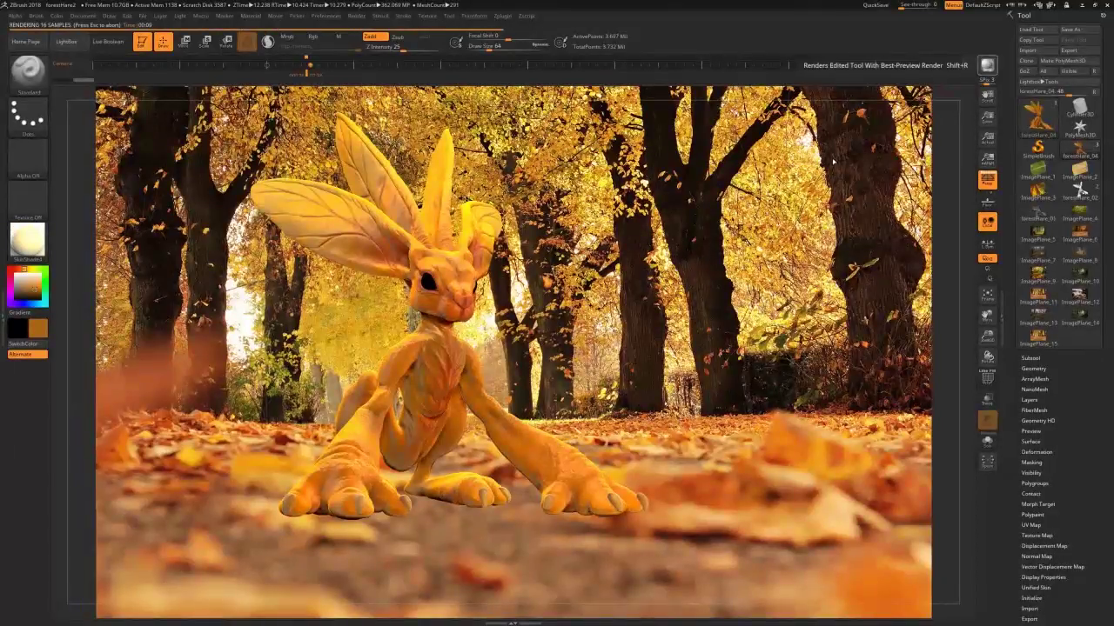
pyautogui.press('Escape')
# Try a much brighter light on the hare, reduce the intensity again and render the dimmer version.
pyautogui.click(180, 16)
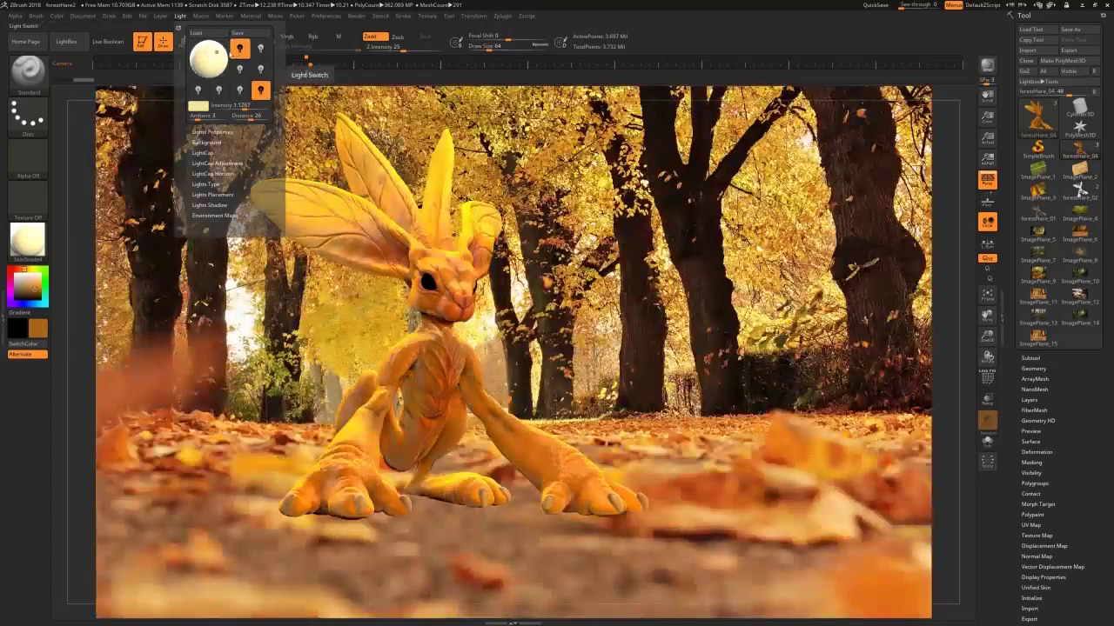
pyautogui.moveTo(243, 105); pyautogui.dragTo(259, 105)
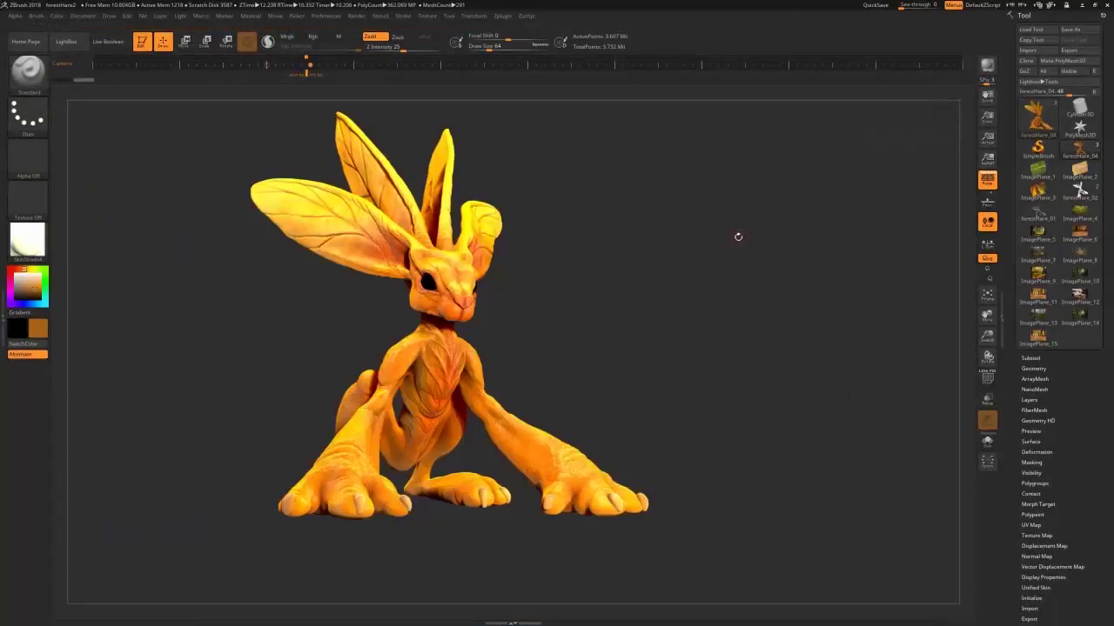
pyautogui.click(180, 16)
pyautogui.moveTo(248, 105); pyautogui.dragTo(241, 105)
pyautogui.click(986, 66)
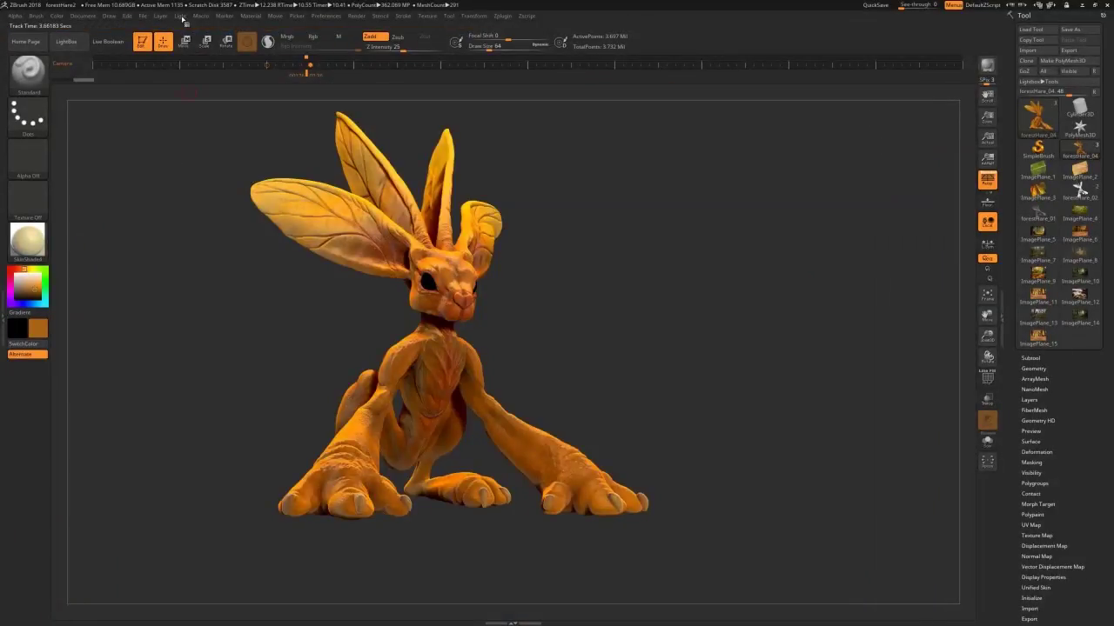
# Brighten the hare moderately by raising the light intensity and run another preview render.
pyautogui.click(181, 17)
pyautogui.moveTo(241, 105); pyautogui.dragTo(247, 106)
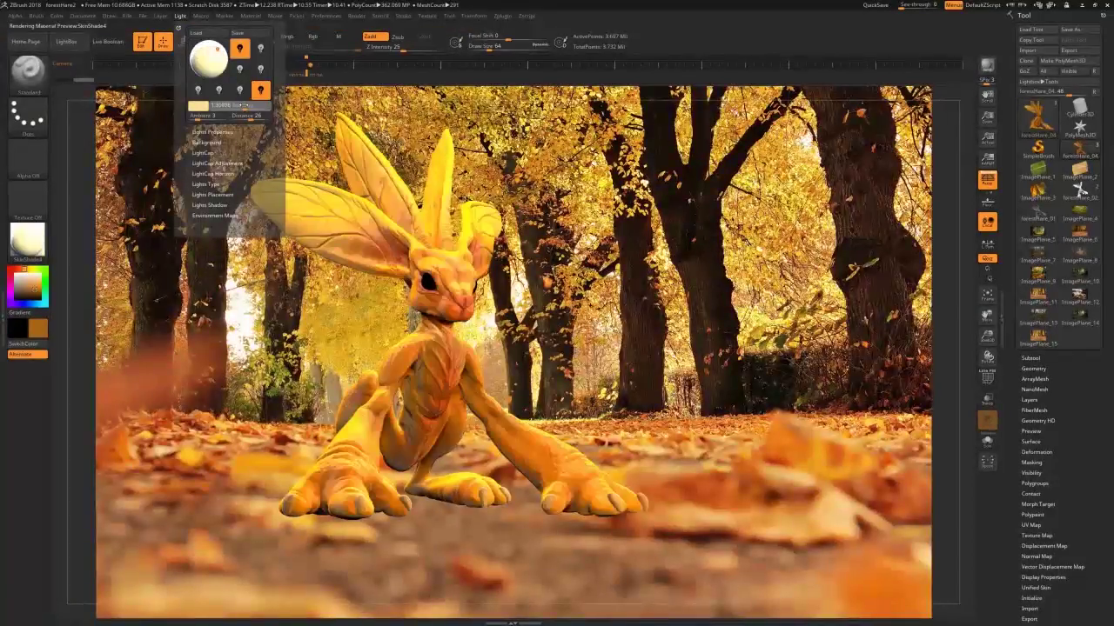
pyautogui.click(985, 69)
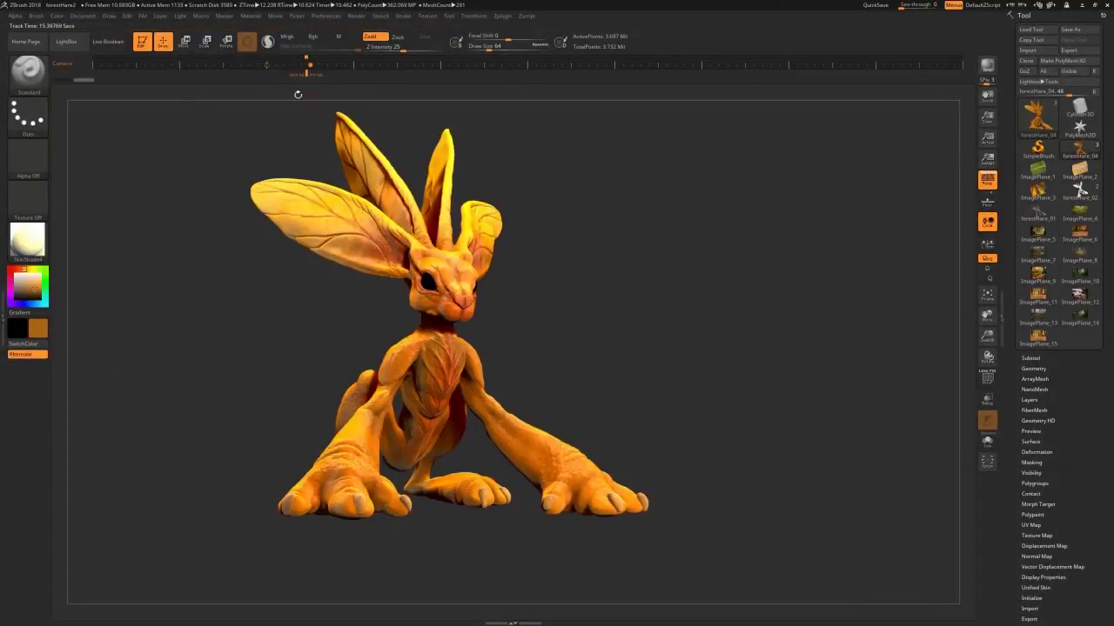
# Set the second light's intensity to about 1.14, render the hare with GI shadows and run a best preview render.
pyautogui.click(181, 17)
pyautogui.click(260, 90)
pyautogui.click(245, 107)
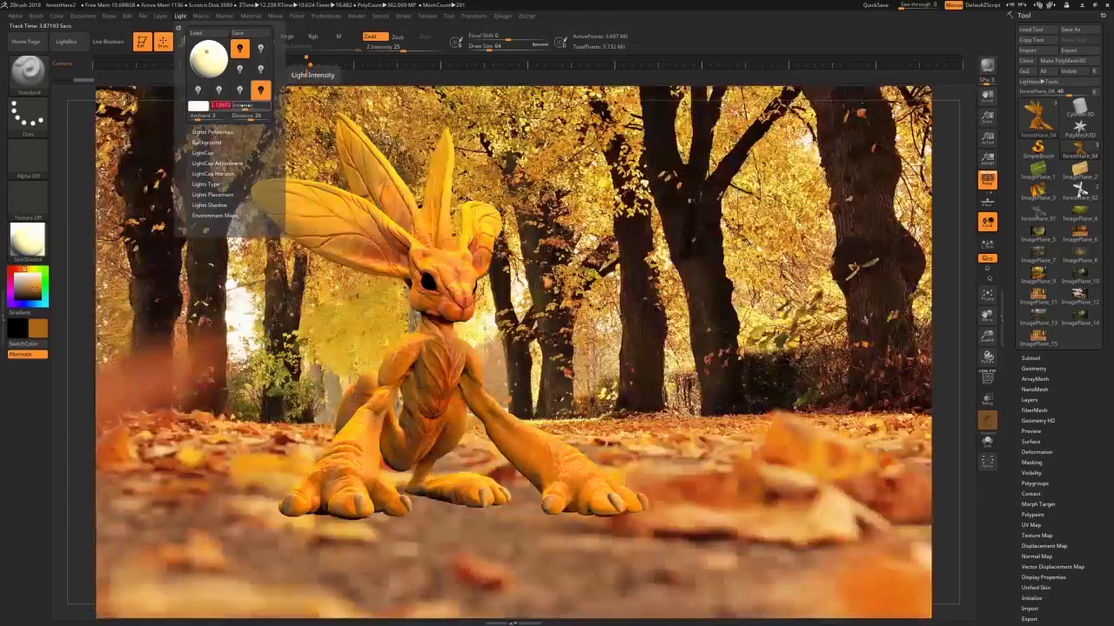
pyautogui.click(357, 16)
pyautogui.click(383, 55)
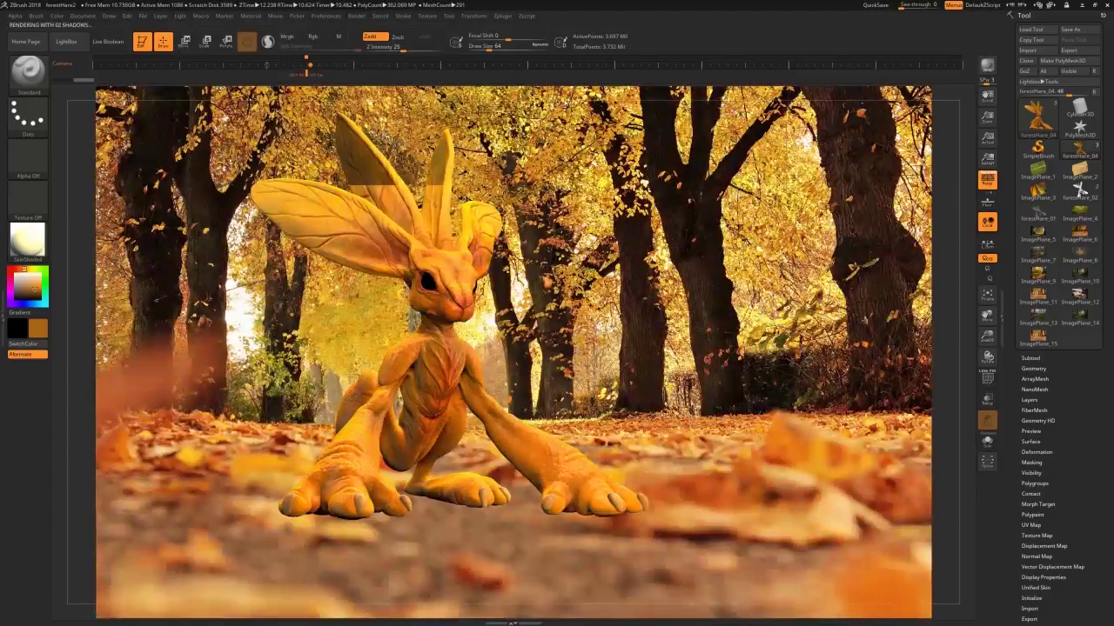
pyautogui.click(987, 65)
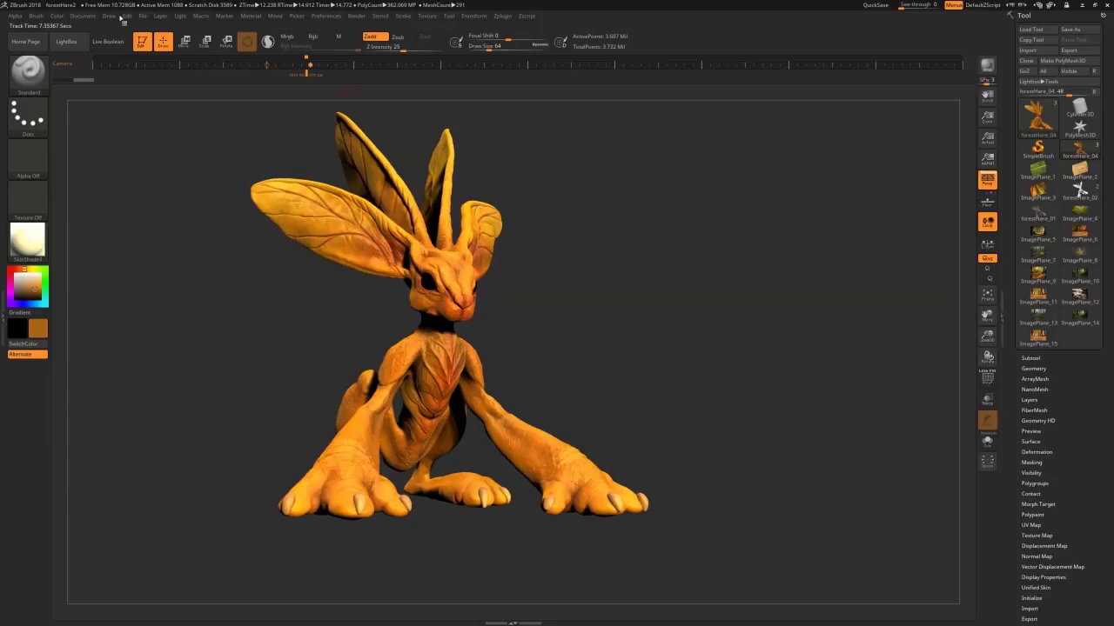
# Save the project as a new file named forestHare3.
pyautogui.click(142, 16)
pyautogui.click(213, 37)
pyautogui.click(279, 76)
pyautogui.doubleClick(504, 122)
pyautogui.press('Return')
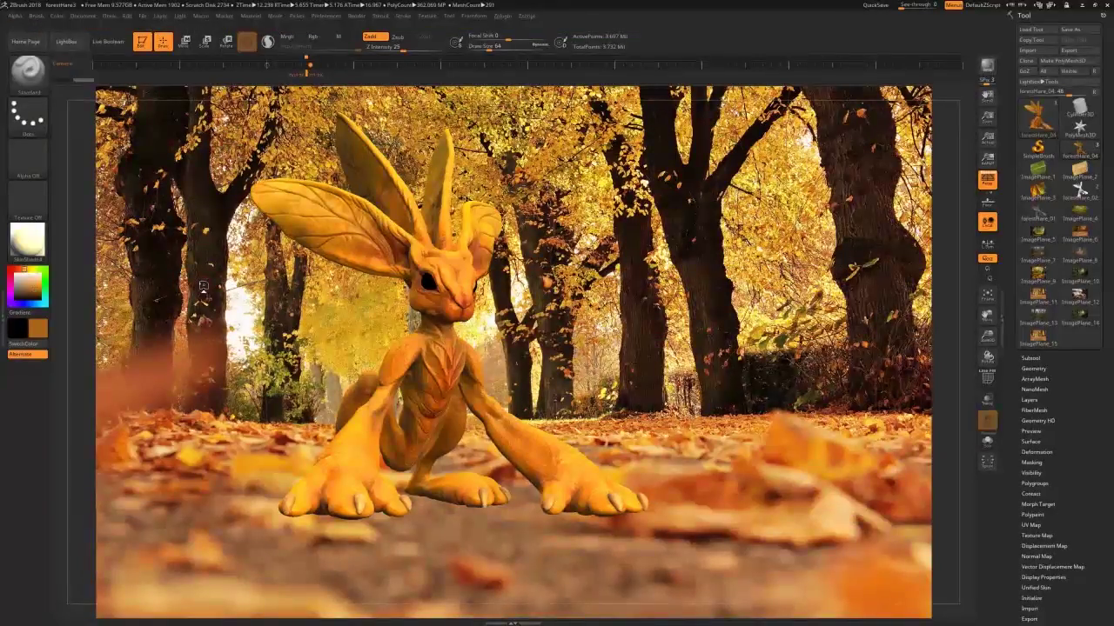
# Switch back to preview rendering and lower the hare's mesh to subdivision level 1.
pyautogui.click(475, 18)
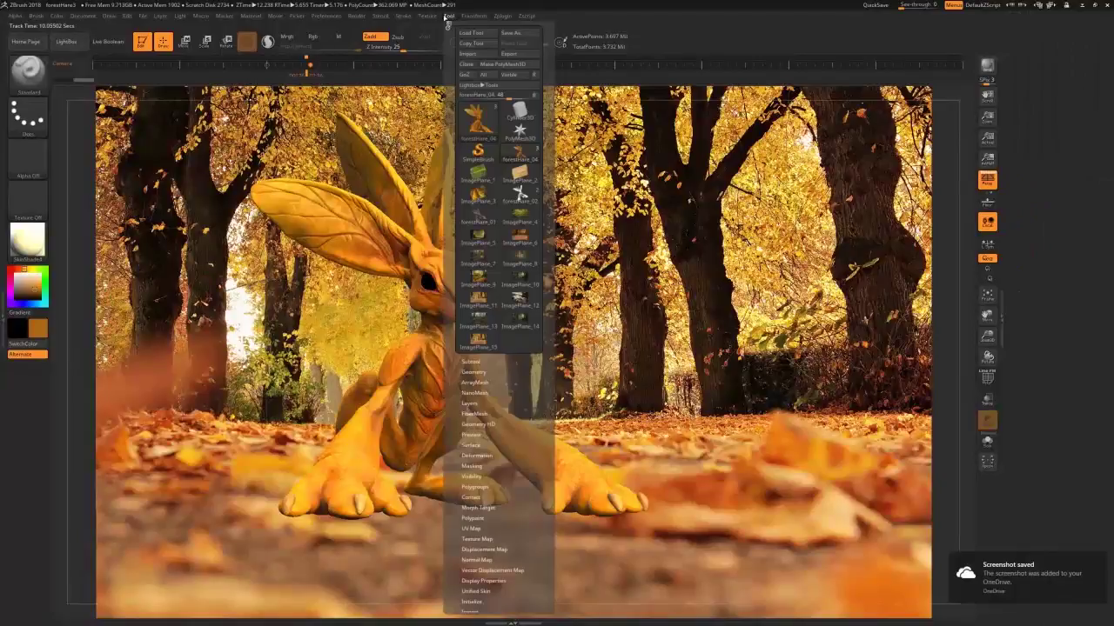
pyautogui.moveTo(357, 16)
pyautogui.click(418, 56)
pyautogui.click(1032, 360)
pyautogui.click(1032, 358)
pyautogui.click(1034, 369)
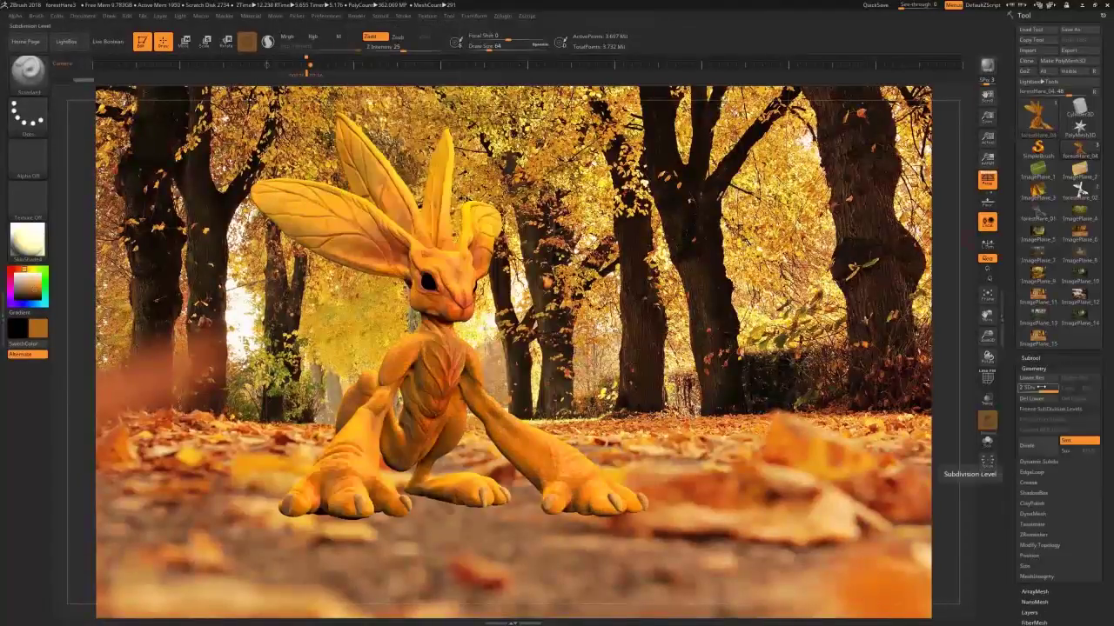
pyautogui.moveTo(1036, 388); pyautogui.dragTo(1020, 388)
# Create a combined TPoseMesh of the hare with Transpose Master and clear the canvas of leftover copies.
pyautogui.click(476, 16)
pyautogui.moveTo(502, 17)
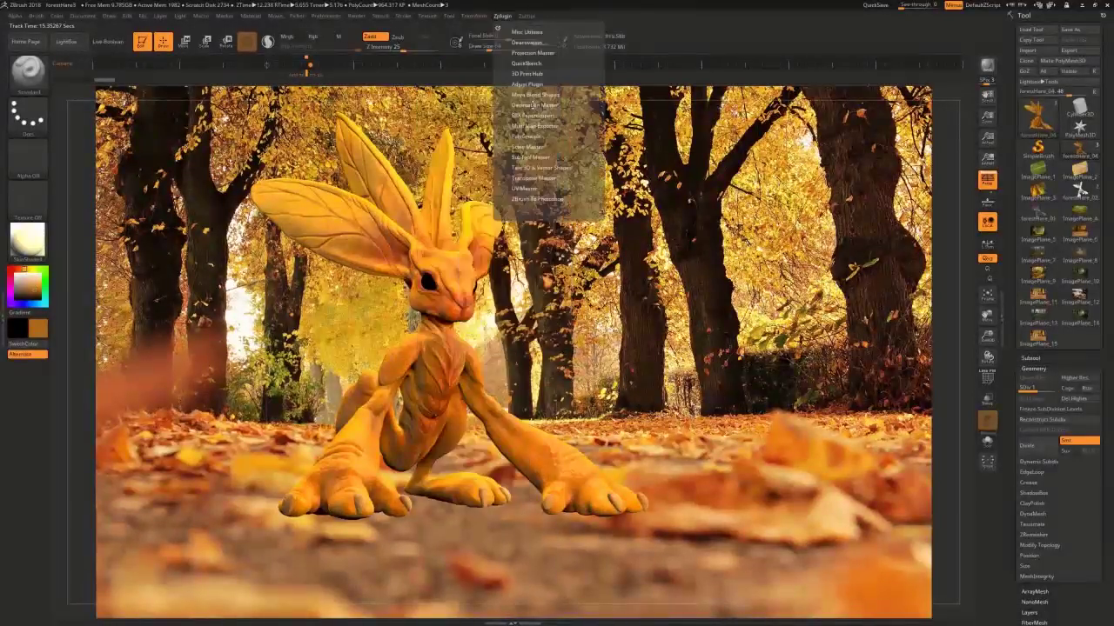
pyautogui.click(538, 178)
pyautogui.click(525, 193)
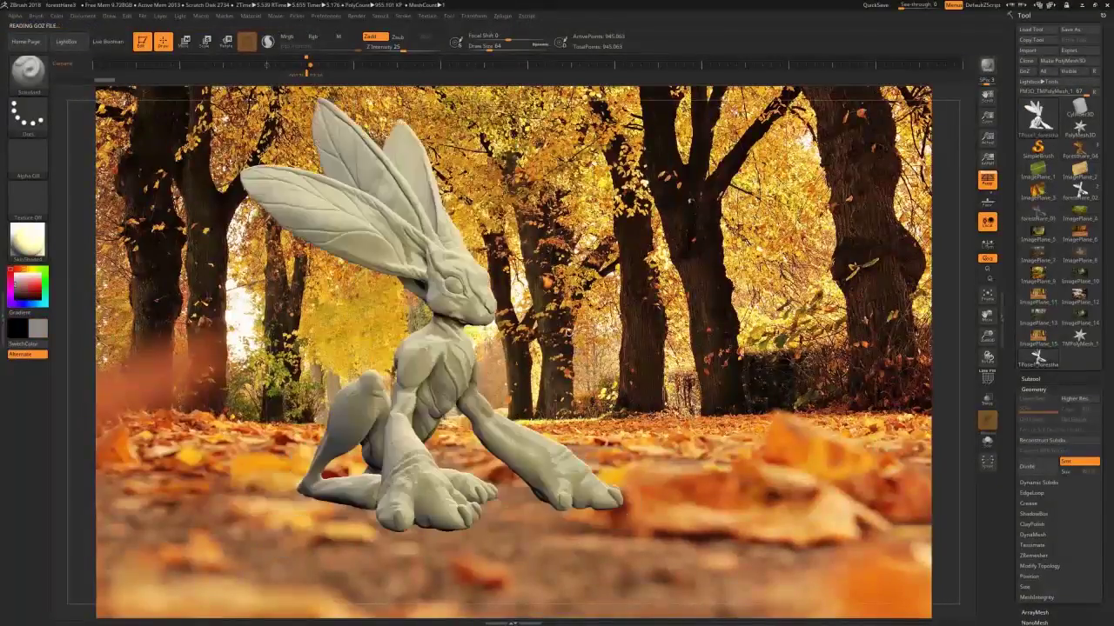
pyautogui.moveTo(643, 348); pyautogui.dragTo(736, 356)
pyautogui.hotkey('ctrl', 'n')
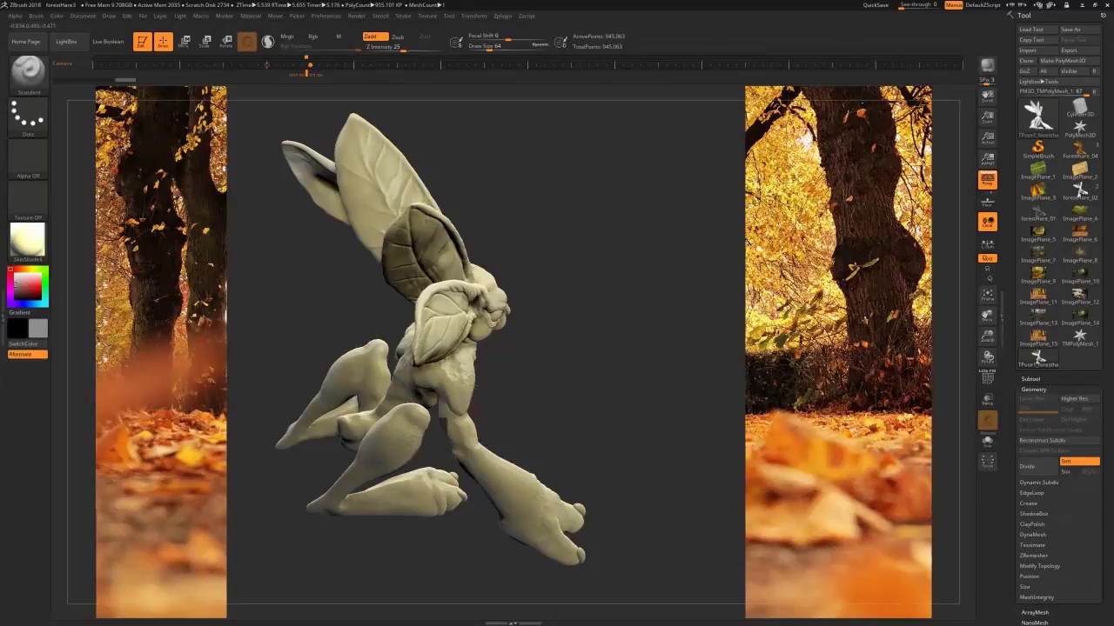
# Mask the hare so that only one arm from shoulder to hand stays free, and blur the mask.
pyautogui.click(29, 74)
pyautogui.keyDown('ctrl'); pyautogui.click(29, 74); pyautogui.keyUp('ctrl')
pyautogui.keyDown('ctrl'); pyautogui.click(207, 121); pyautogui.keyUp('ctrl')
pyautogui.moveTo(438, 405)
pyautogui.keyDown('ctrl'); pyautogui.mouseDown()
pyautogui.moveTo(559, 614)
pyautogui.moveTo(461, 383)
pyautogui.mouseUp(); pyautogui.keyUp('ctrl')
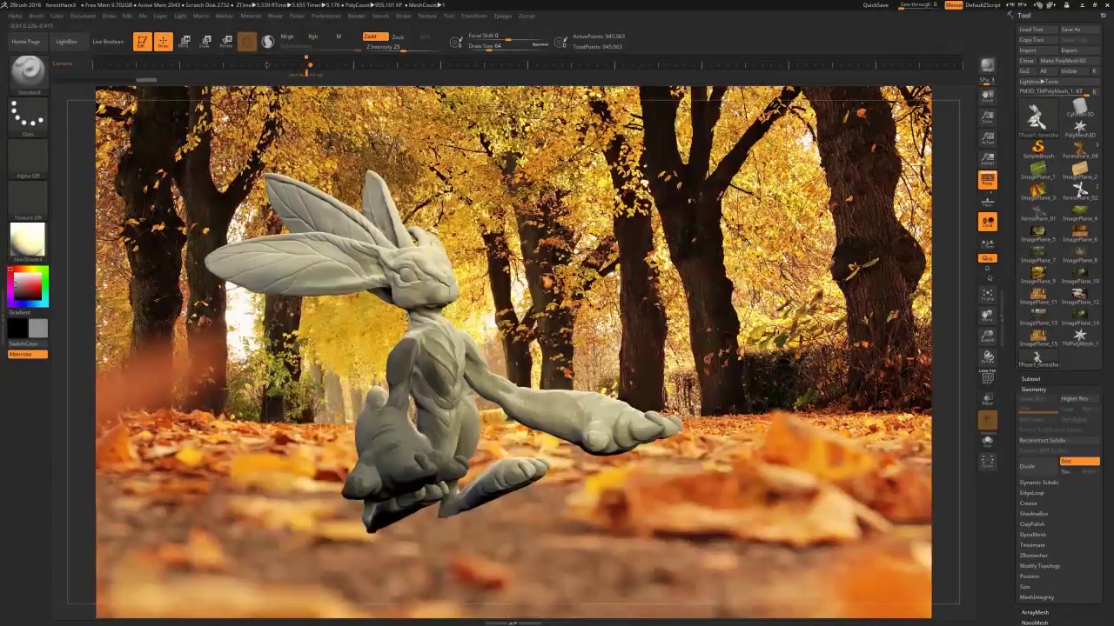
pyautogui.click(1032, 389)
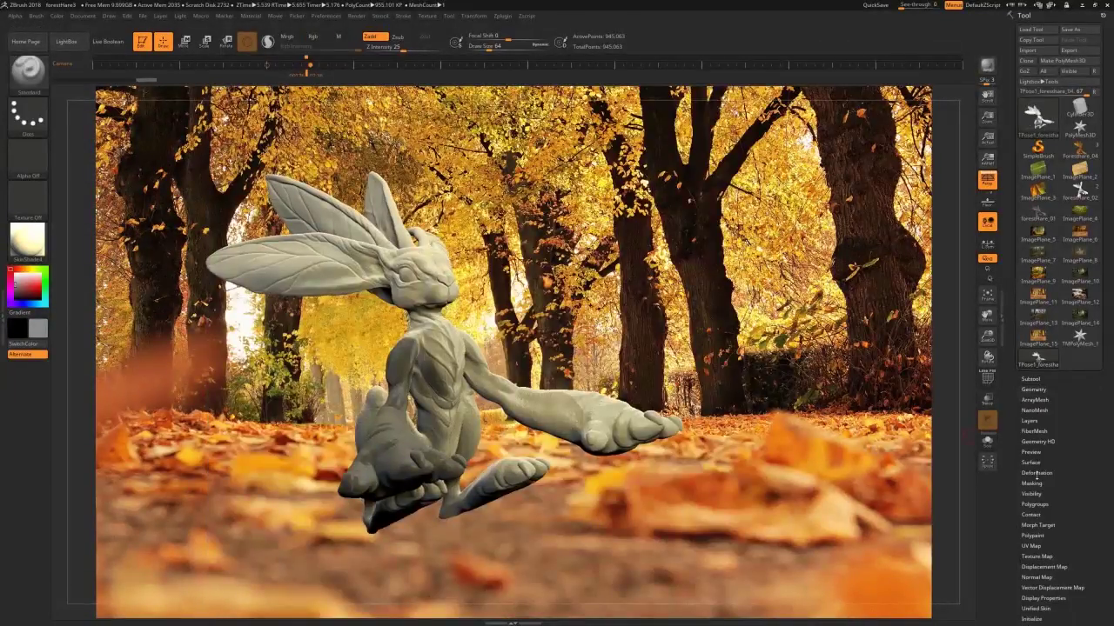
pyautogui.click(1031, 481)
pyautogui.click(1036, 513)
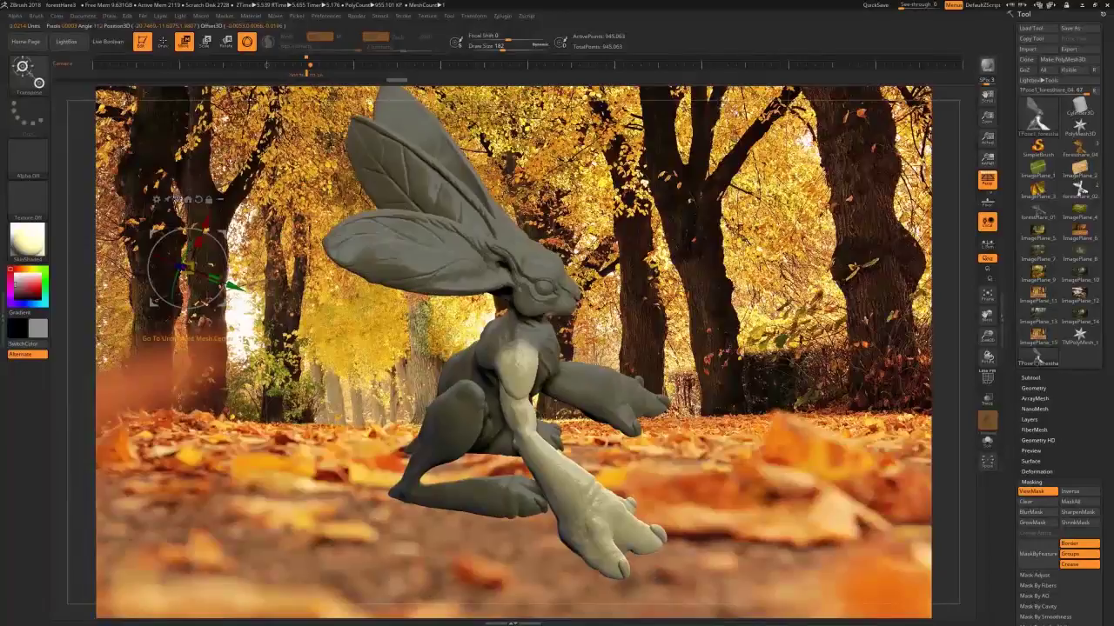
# Centre the gizmo on the unmasked arm, place it at the shoulder joint and adjust the arm's pose.
pyautogui.click(178, 199)
pyautogui.keyDown('alt'); pyautogui.click(495, 357); pyautogui.keyUp('alt')
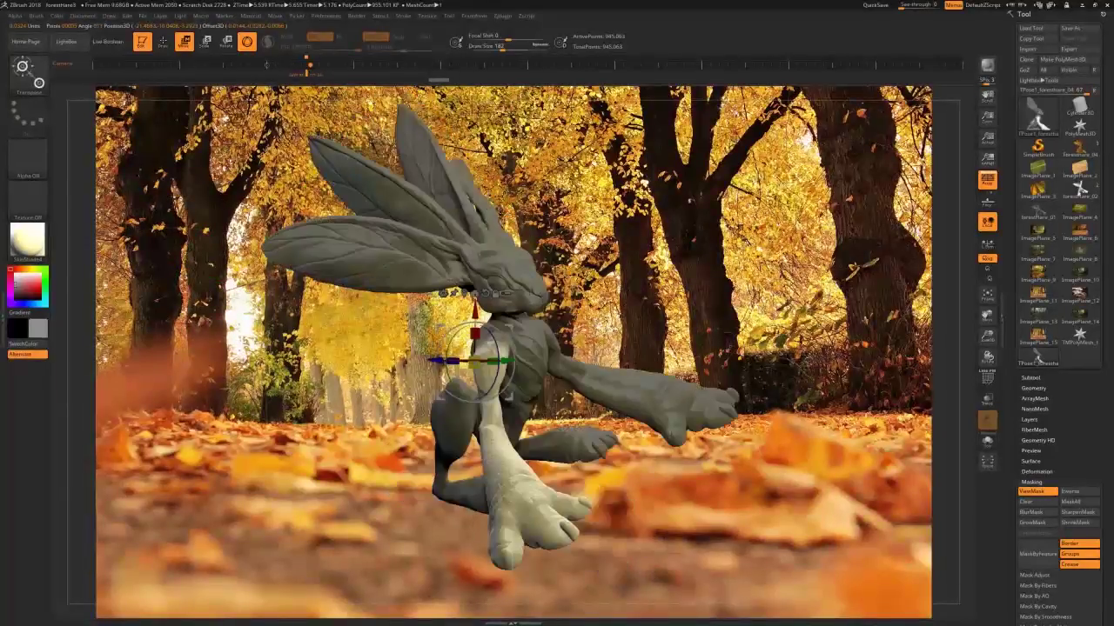
pyautogui.moveTo(568, 339)
pyautogui.mouseDown()
pyautogui.moveTo(571, 358)
pyautogui.moveTo(571, 348)
pyautogui.mouseUp()
pyautogui.moveTo(696, 339)
pyautogui.mouseDown()
pyautogui.moveTo(557, 339)
pyautogui.moveTo(696, 348)
pyautogui.mouseUp()
# Mask the hare so that only one forearm and hand stay free, and blur the mask.
pyautogui.keyDown('ctrl'); pyautogui.click(28, 74); pyautogui.keyUp('ctrl')
pyautogui.keyDown('ctrl'); pyautogui.click(209, 119); pyautogui.keyUp('ctrl')
pyautogui.moveTo(444, 324)
pyautogui.keyDown('ctrl'); pyautogui.mouseDown()
pyautogui.moveTo(619, 354)
pyautogui.moveTo(609, 358)
pyautogui.mouseUp(); pyautogui.keyUp('ctrl')
pyautogui.click(1035, 512)
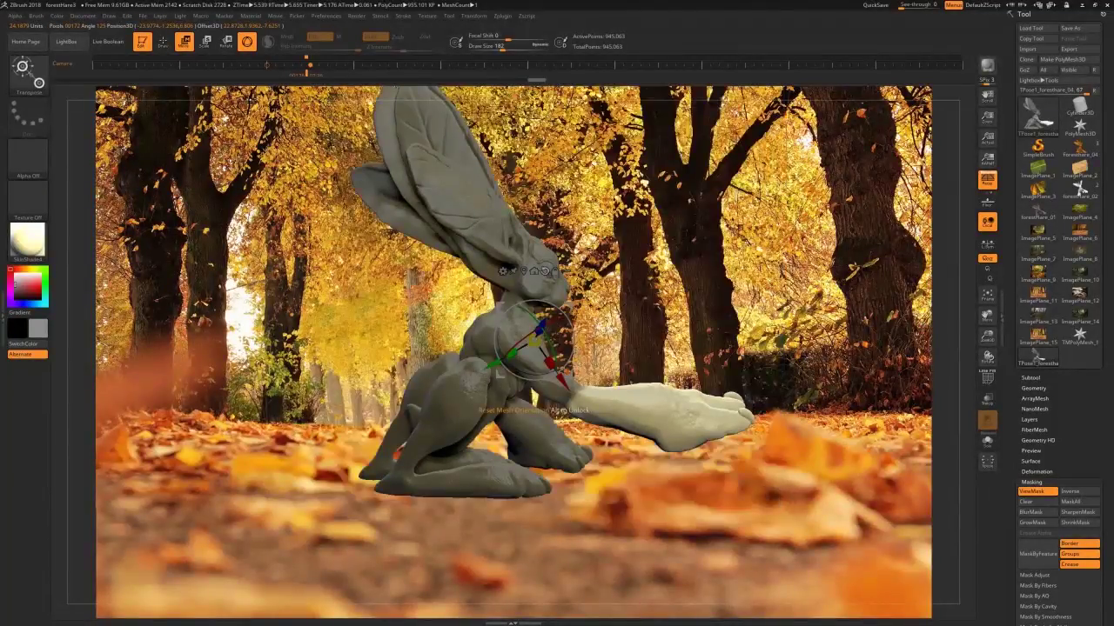
# Place the gizmo at the elbow and rotate the free forearm downward so the hand reaches ground level.
pyautogui.keyDown('alt'); pyautogui.moveTo(534, 340); pyautogui.dragTo(559, 335); pyautogui.keyUp('alt')
pyautogui.keyDown('alt'); pyautogui.moveTo(585, 374); pyautogui.dragTo(619, 429); pyautogui.keyUp('alt')
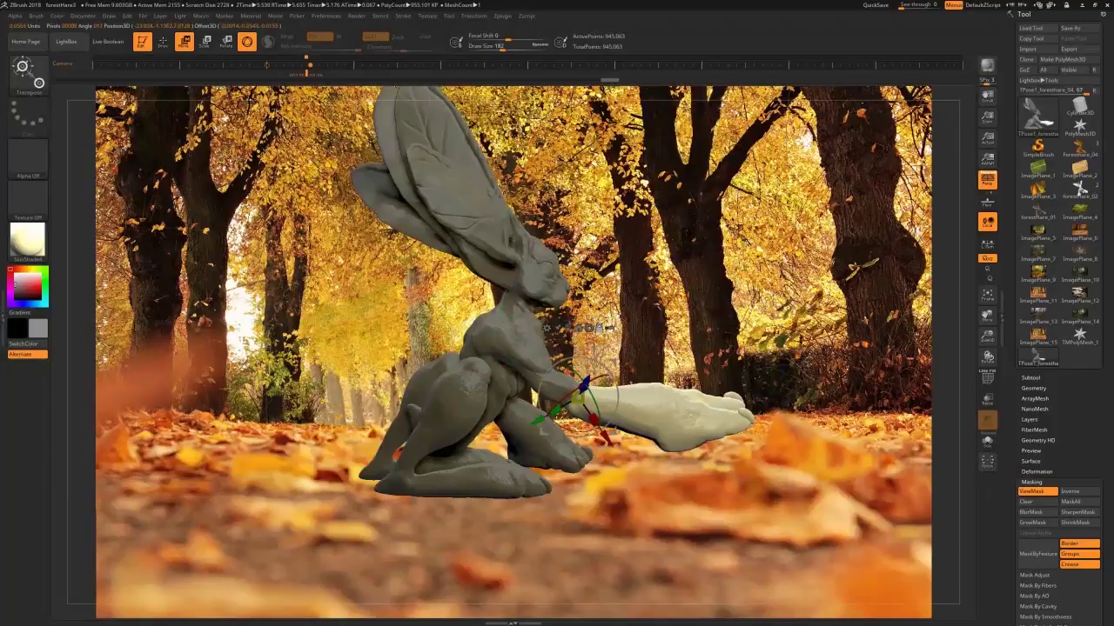
pyautogui.moveTo(678, 488); pyautogui.dragTo(583, 494)
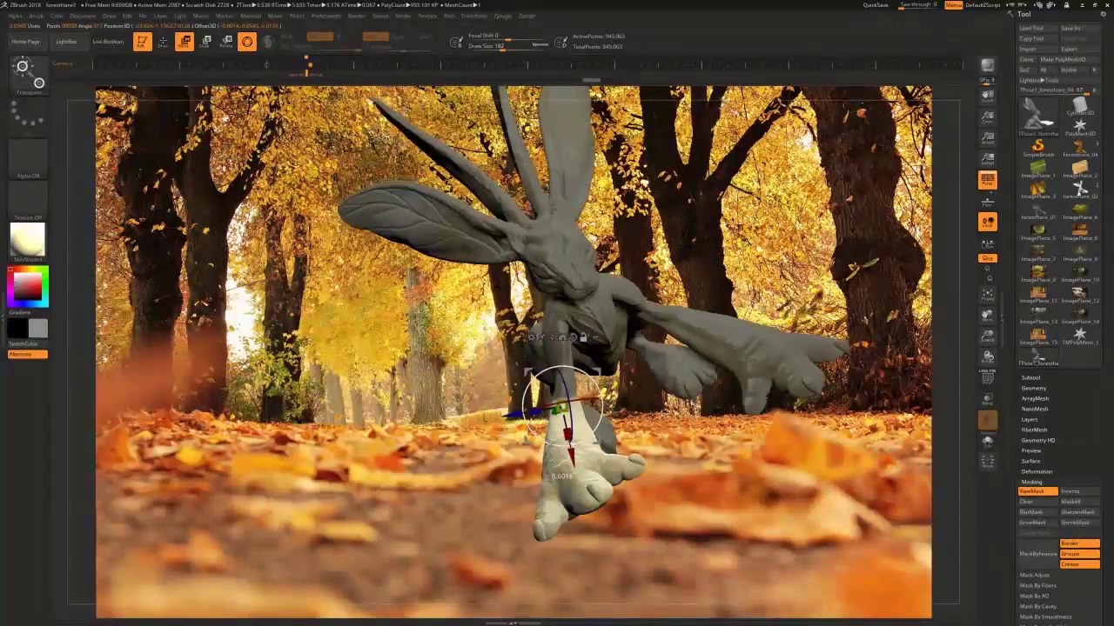
pyautogui.moveTo(679, 488); pyautogui.dragTo(774, 478)
pyautogui.moveTo(619, 383); pyautogui.dragTo(616, 407)
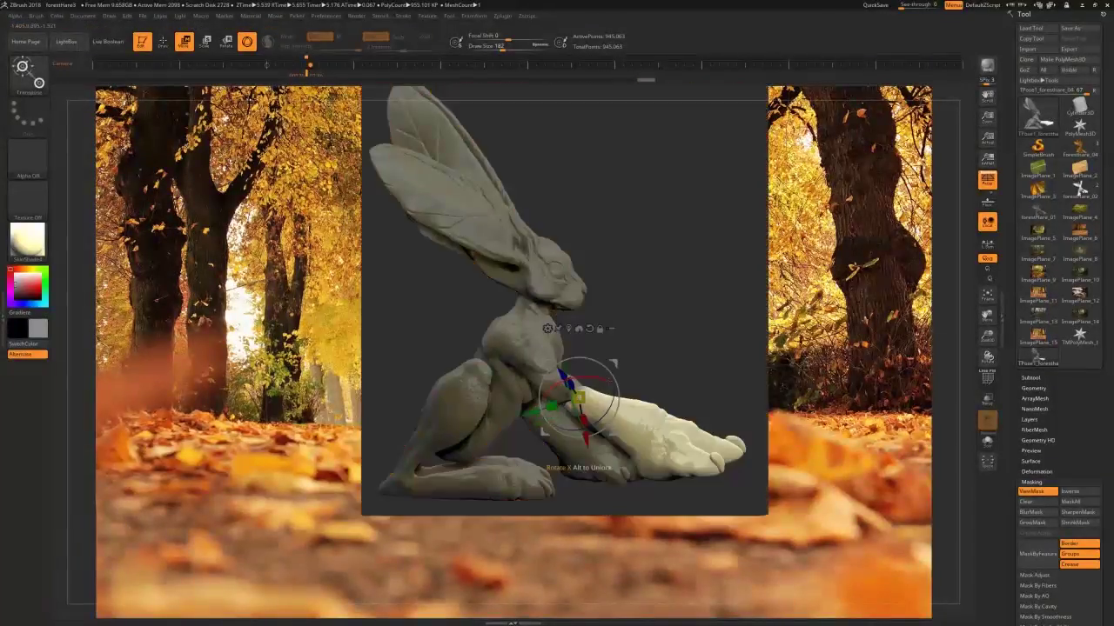
pyautogui.moveTo(774, 500); pyautogui.dragTo(609, 494)
pyautogui.moveTo(603, 404); pyautogui.dragTo(597, 408)
pyautogui.moveTo(679, 487); pyautogui.dragTo(831, 487)
# Clear the mask and mask one hind leg with the lasso, touching up the selection with the masking brush.
pyautogui.click(1036, 503)
pyautogui.moveTo(417, 522); pyautogui.dragTo(414, 497)
pyautogui.moveTo(414, 497); pyautogui.dragTo(416, 508)
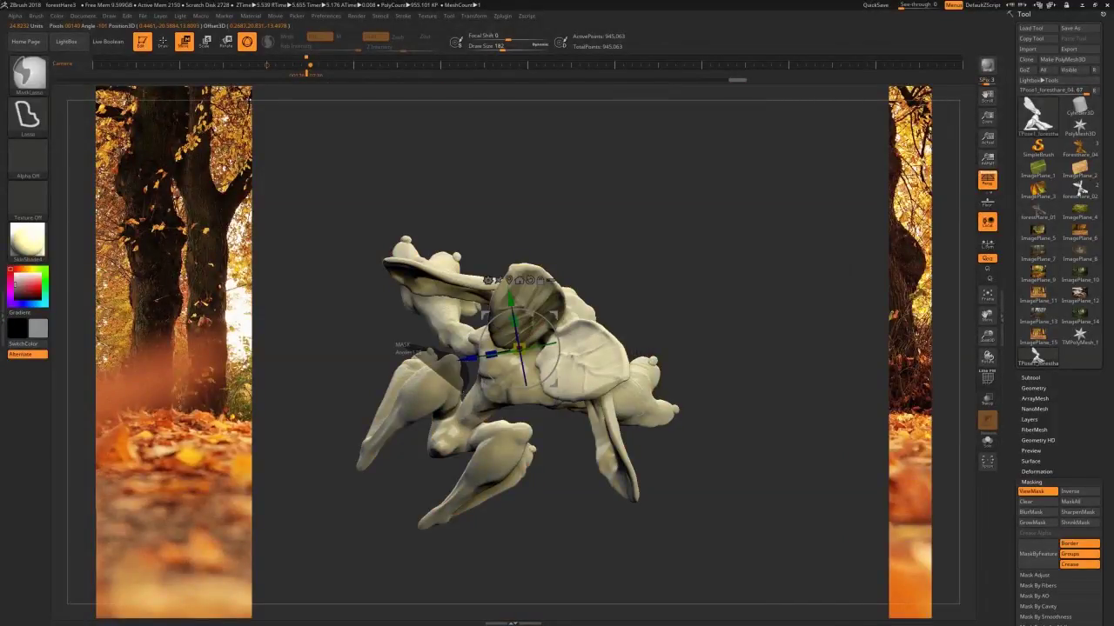
pyautogui.moveTo(463, 396)
pyautogui.keyDown('ctrl'); pyautogui.mouseDown()
pyautogui.moveTo(517, 514)
pyautogui.moveTo(261, 452)
pyautogui.mouseUp(); pyautogui.keyUp('ctrl')
pyautogui.keyDown('ctrl'); pyautogui.click(28, 74); pyautogui.keyUp('ctrl')
pyautogui.press('s')
pyautogui.moveTo(449, 382); pyautogui.dragTo(453, 383)
pyautogui.keyDown('ctrl'); pyautogui.click(261, 487); pyautogui.keyUp('ctrl')
pyautogui.moveTo(418, 522); pyautogui.dragTo(435, 487)
pyautogui.keyDown('ctrl'); pyautogui.click(261, 487); pyautogui.keyUp('ctrl')
# Blur the mask and complete it so that only the one hind leg stays free.
pyautogui.click(1036, 513)
pyautogui.click(1035, 513)
pyautogui.click(1035, 513)
pyautogui.click(1035, 513)
pyautogui.moveTo(817, 496)
pyautogui.mouseDown()
pyautogui.moveTo(783, 522)
pyautogui.moveTo(748, 505)
pyautogui.mouseUp()
pyautogui.press('w')
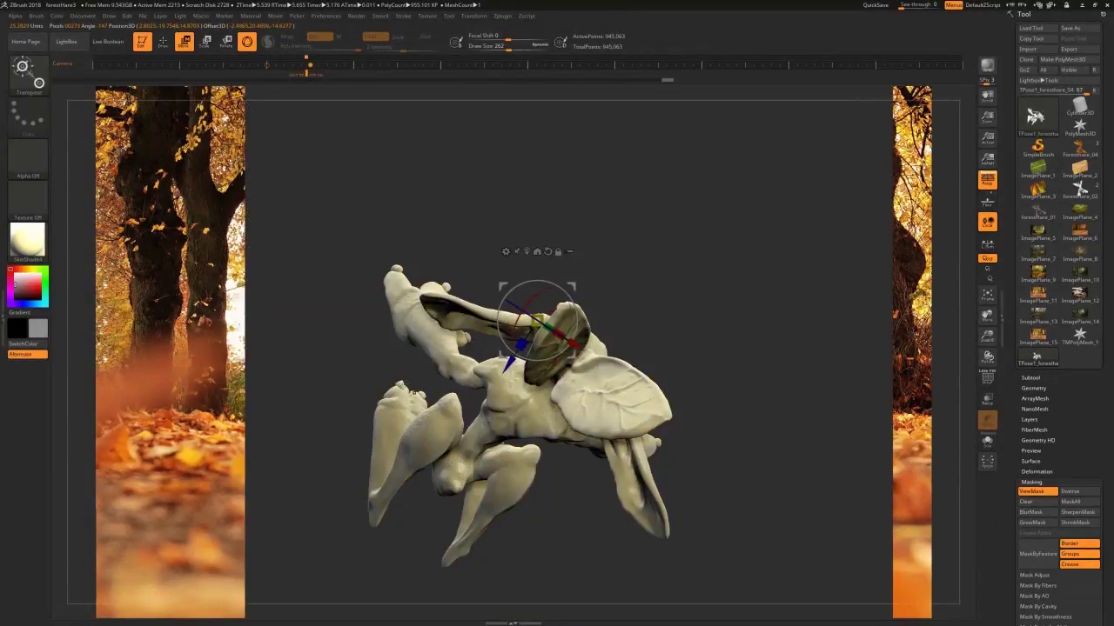
pyautogui.moveTo(369, 359)
pyautogui.keyDown('ctrl'); pyautogui.mouseDown()
pyautogui.moveTo(318, 525)
pyautogui.moveTo(452, 404)
pyautogui.moveTo(435, 365)
pyautogui.mouseUp(); pyautogui.keyUp('ctrl')
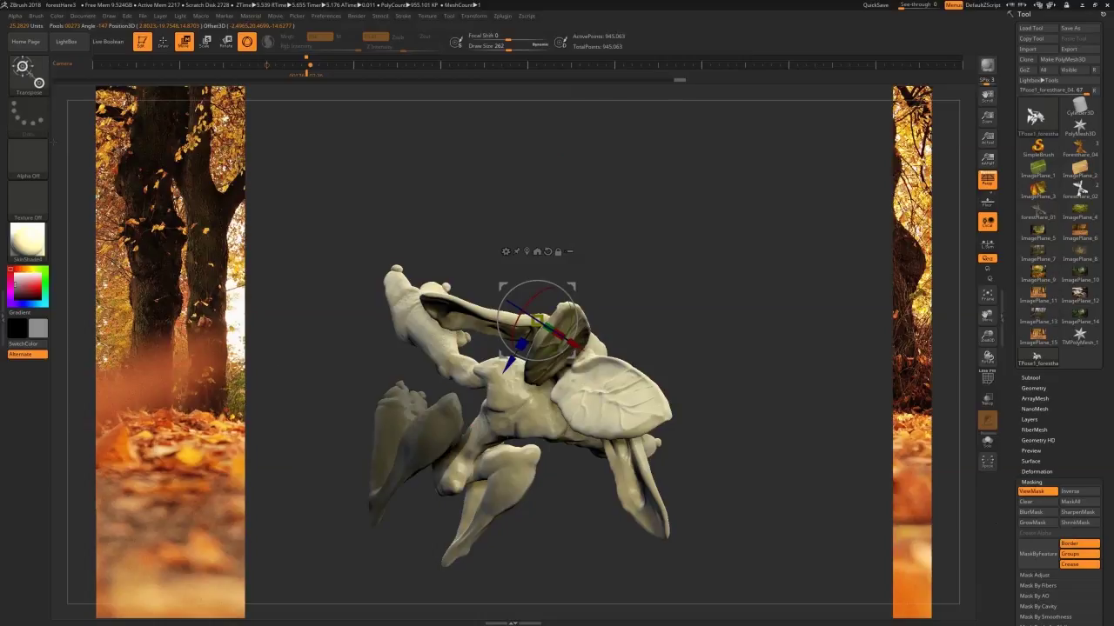
pyautogui.keyDown('ctrl'); pyautogui.moveTo(396, 558); pyautogui.dragTo(539, 576); pyautogui.keyUp('ctrl')
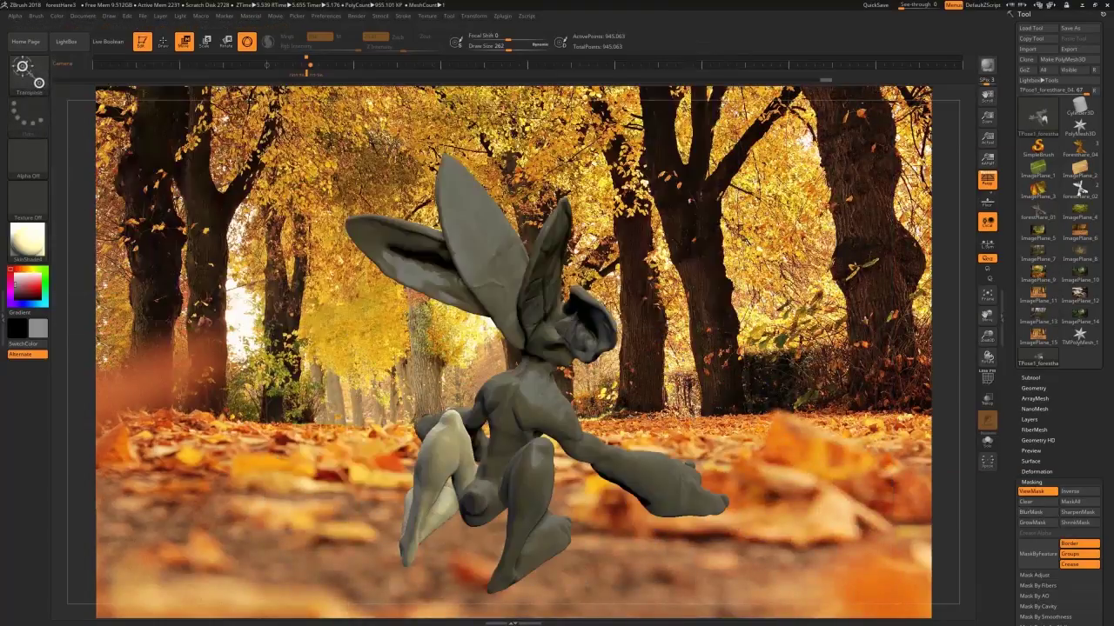
# Place the gizmo at the hip joint and rotate the free hind leg backward, away from the body.
pyautogui.moveTo(355, 356); pyautogui.dragTo(470, 348)
pyautogui.moveTo(657, 198); pyautogui.dragTo(692, 201)
pyautogui.moveTo(988, 356); pyautogui.dragTo(922, 356)
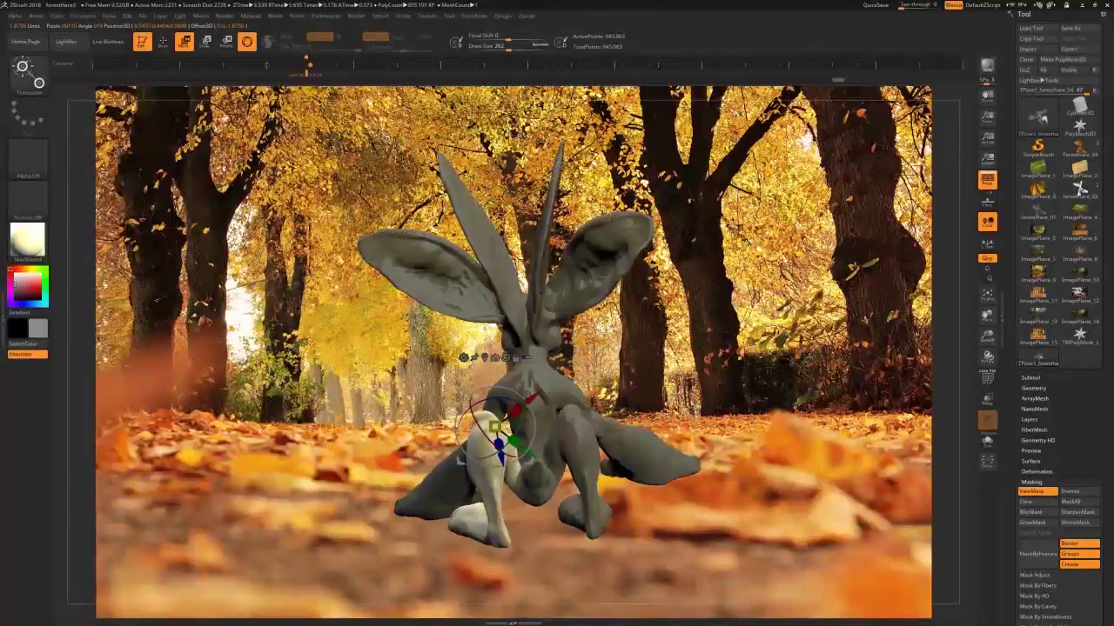
pyautogui.moveTo(348, 383)
pyautogui.mouseDown()
pyautogui.moveTo(196, 383)
pyautogui.moveTo(213, 383)
pyautogui.mouseUp()
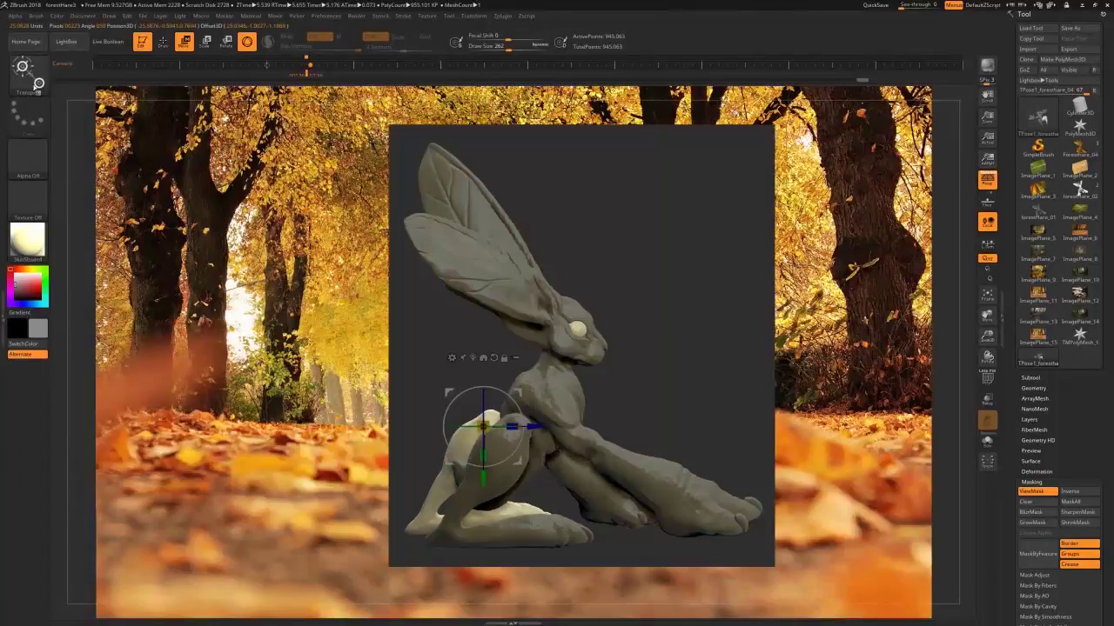
pyautogui.click(27, 74)
pyautogui.click(167, 83)
pyautogui.moveTo(365, 348); pyautogui.dragTo(505, 350)
pyautogui.keyDown('alt'); pyautogui.moveTo(484, 475); pyautogui.dragTo(532, 454); pyautogui.keyUp('alt')
pyautogui.moveTo(348, 374); pyautogui.dragTo(344, 479)
pyautogui.moveTo(554, 445); pyautogui.dragTo(551, 473)
pyautogui.moveTo(696, 487); pyautogui.dragTo(418, 401)
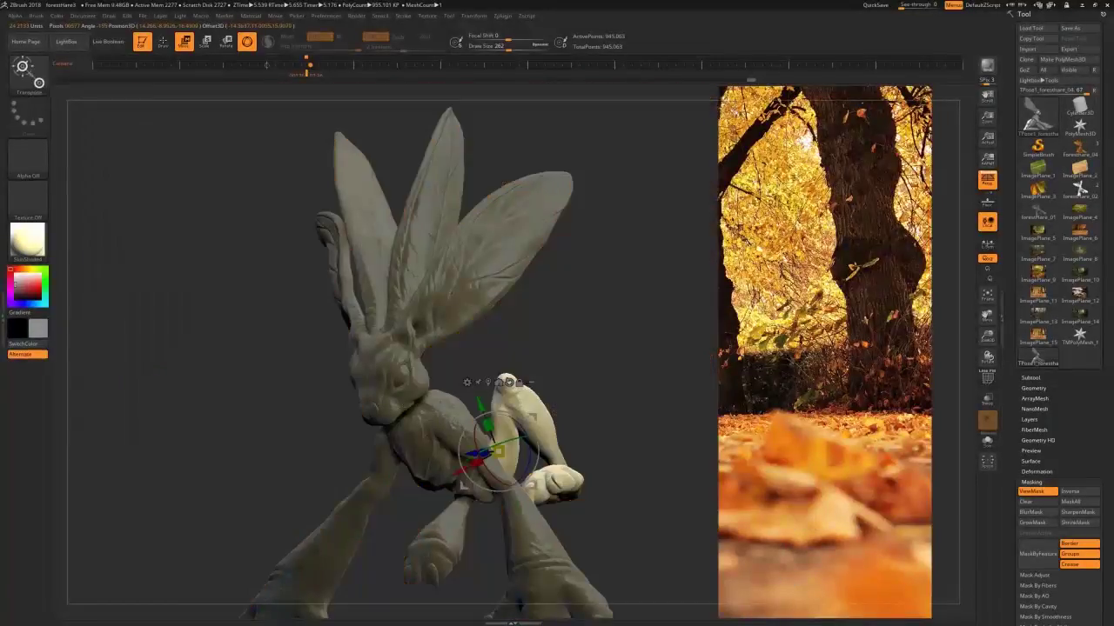
# Extend the mask over the thigh so that only the lower leg from the knee stays free, and soften it.
pyautogui.press('b')
pyautogui.press('m')
pyautogui.press('l')
pyautogui.moveTo(324, 476)
pyautogui.keyDown('ctrl'); pyautogui.mouseDown()
pyautogui.moveTo(492, 537)
pyautogui.moveTo(470, 557)
pyautogui.mouseUp(); pyautogui.keyUp('ctrl')
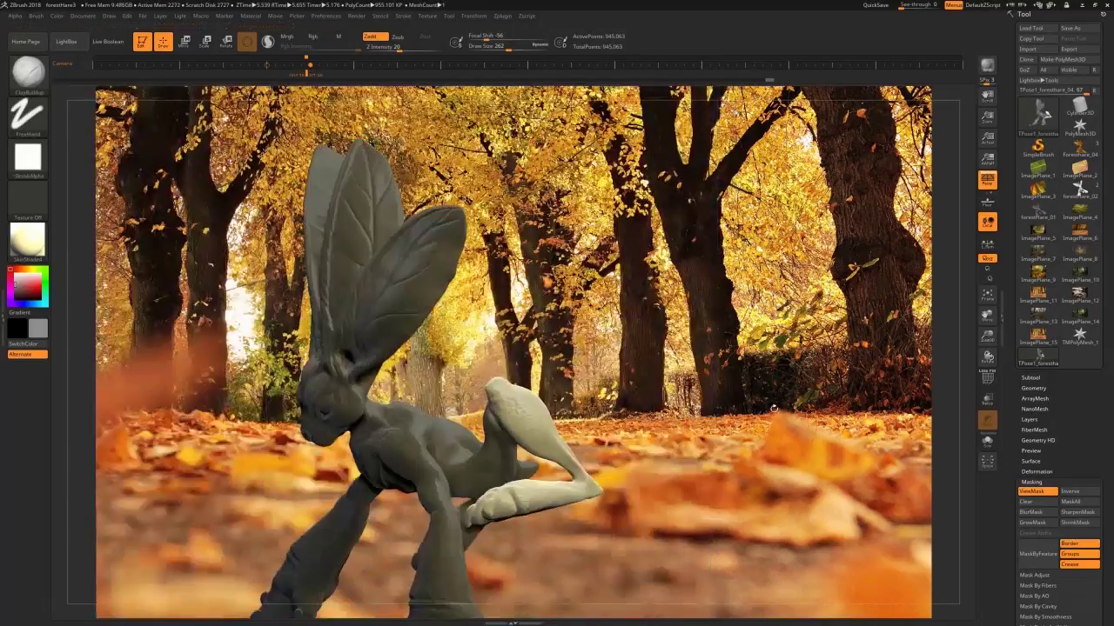
pyautogui.press('b')
pyautogui.click(124, 81)
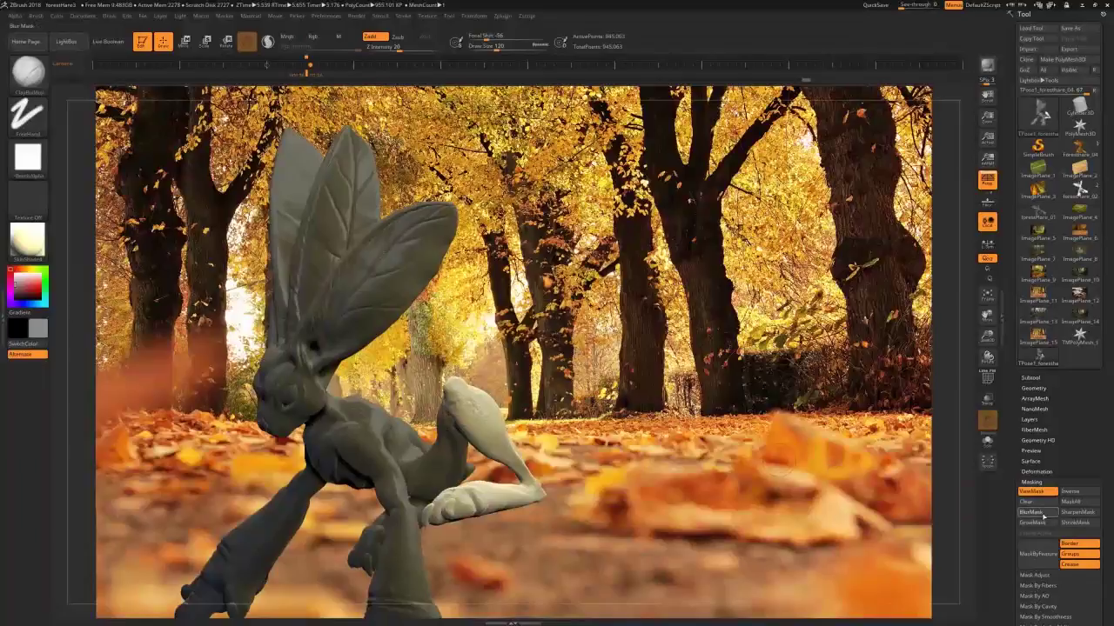
# Place the gizmo at the knee and rotate the free lower leg by about 40 degrees.
pyautogui.press('w')
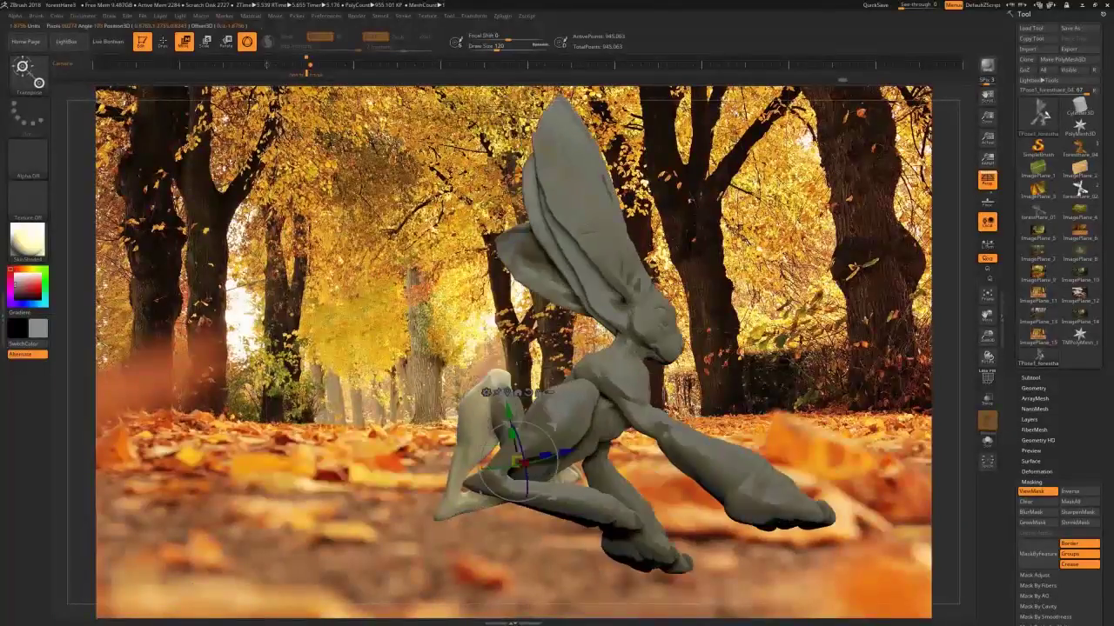
pyautogui.keyDown('alt'); pyautogui.moveTo(517, 461); pyautogui.dragTo(481, 407); pyautogui.keyUp('alt')
pyautogui.moveTo(409, 435)
pyautogui.mouseDown()
pyautogui.moveTo(517, 435)
pyautogui.moveTo(418, 435)
pyautogui.mouseUp()
pyautogui.moveTo(461, 392); pyautogui.dragTo(468, 360)
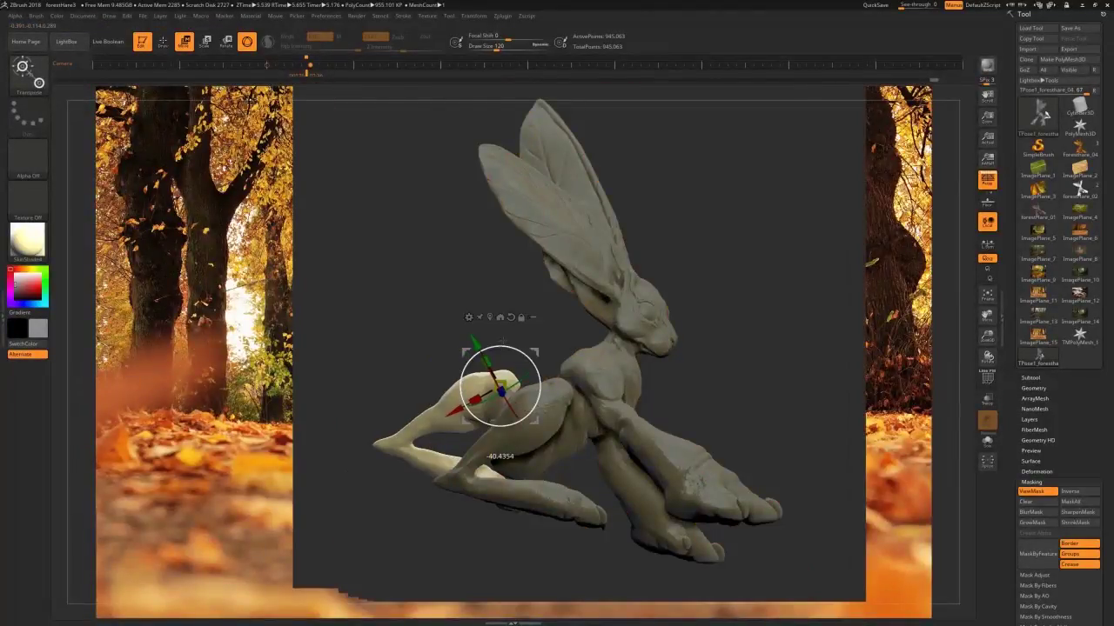
pyautogui.click(308, 65)
# Nudge the heel and foot of the posed hind leg with the Move brush and undo the last stroke.
pyautogui.click(29, 74)
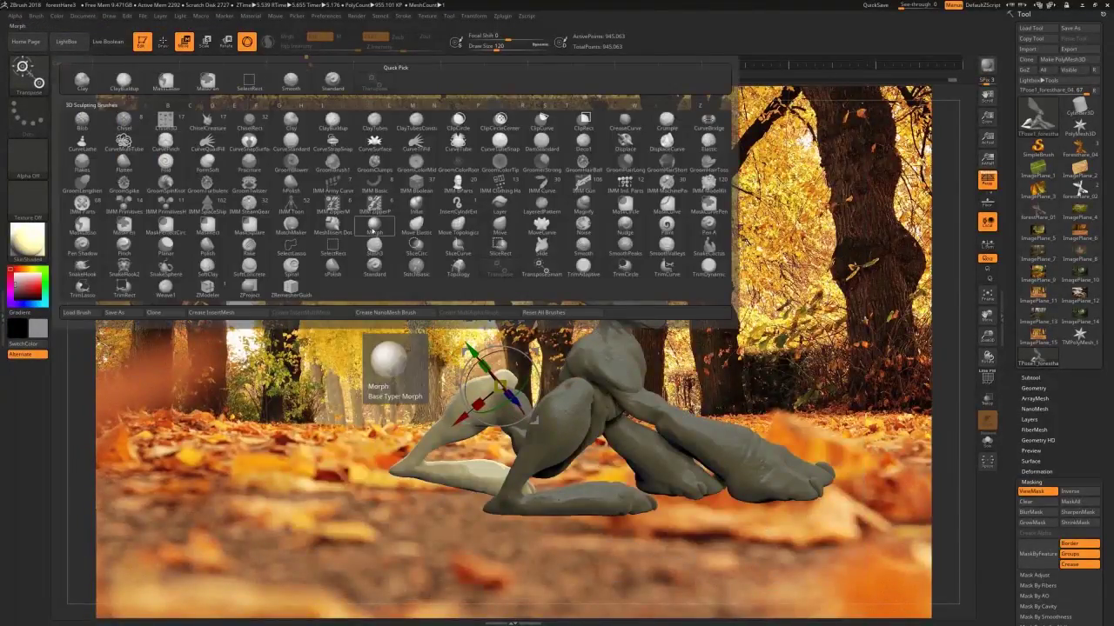
pyautogui.click(374, 226)
pyautogui.press('s')
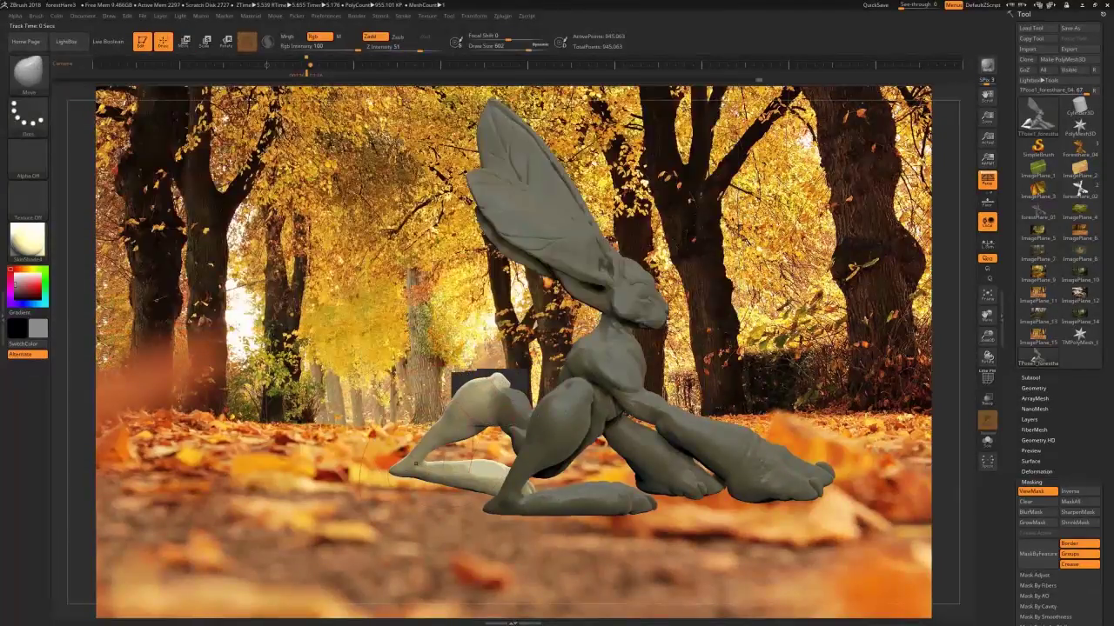
pyautogui.moveTo(416, 463); pyautogui.dragTo(406, 472)
pyautogui.moveTo(470, 470); pyautogui.dragTo(483, 474)
pyautogui.hotkey('ctrl', 'z')
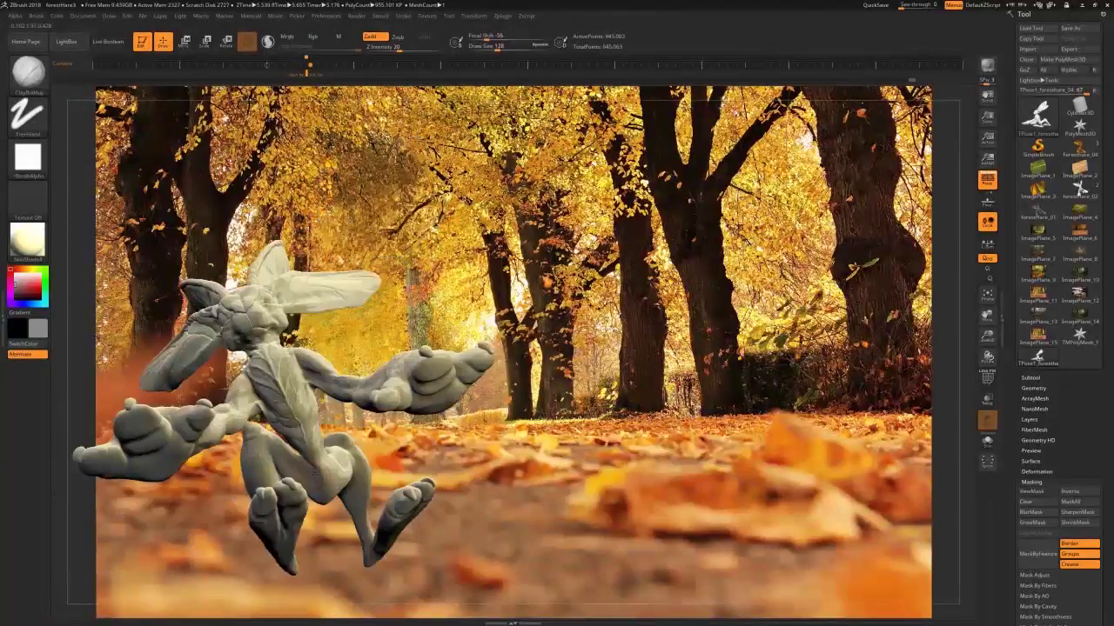
# Lasso-mask the stretched hind leg, blur the mask and invert it so that only this leg is free.
pyautogui.press('b')
pyautogui.press('m')
pyautogui.press('v')
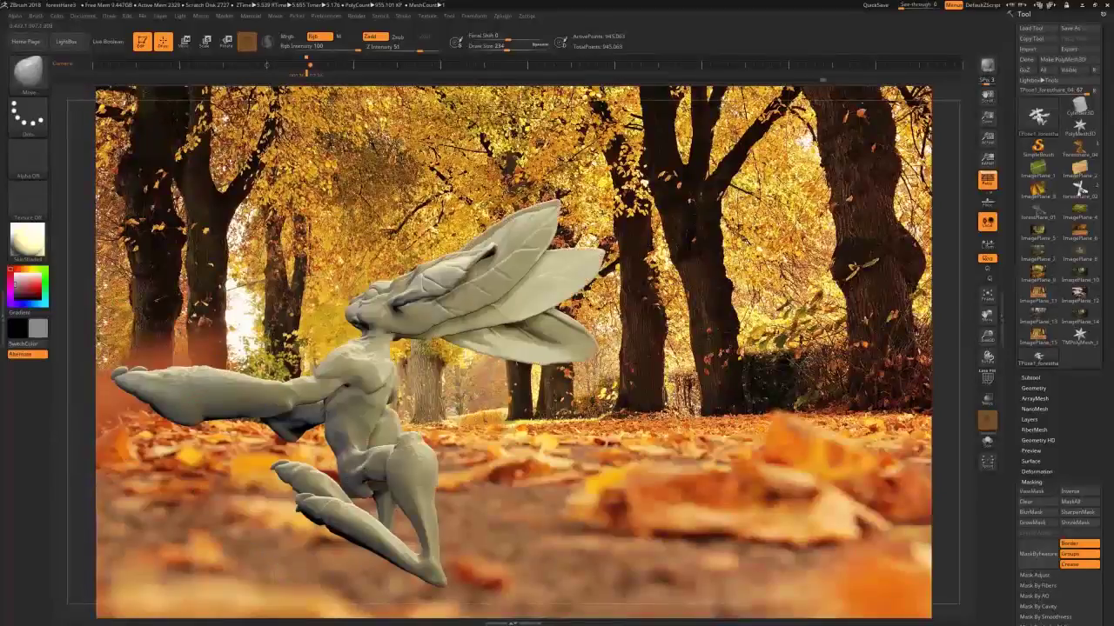
pyautogui.moveTo(506, 47); pyautogui.dragTo(514, 47)
pyautogui.keyDown('ctrl'); pyautogui.click(29, 75); pyautogui.keyUp('ctrl')
pyautogui.keyDown('ctrl'); pyautogui.click(210, 120); pyautogui.keyUp('ctrl')
pyautogui.moveTo(369, 479)
pyautogui.keyDown('ctrl'); pyautogui.mouseDown()
pyautogui.moveTo(226, 448)
pyautogui.moveTo(276, 440)
pyautogui.mouseUp(); pyautogui.keyUp('ctrl')
pyautogui.click(1035, 513)
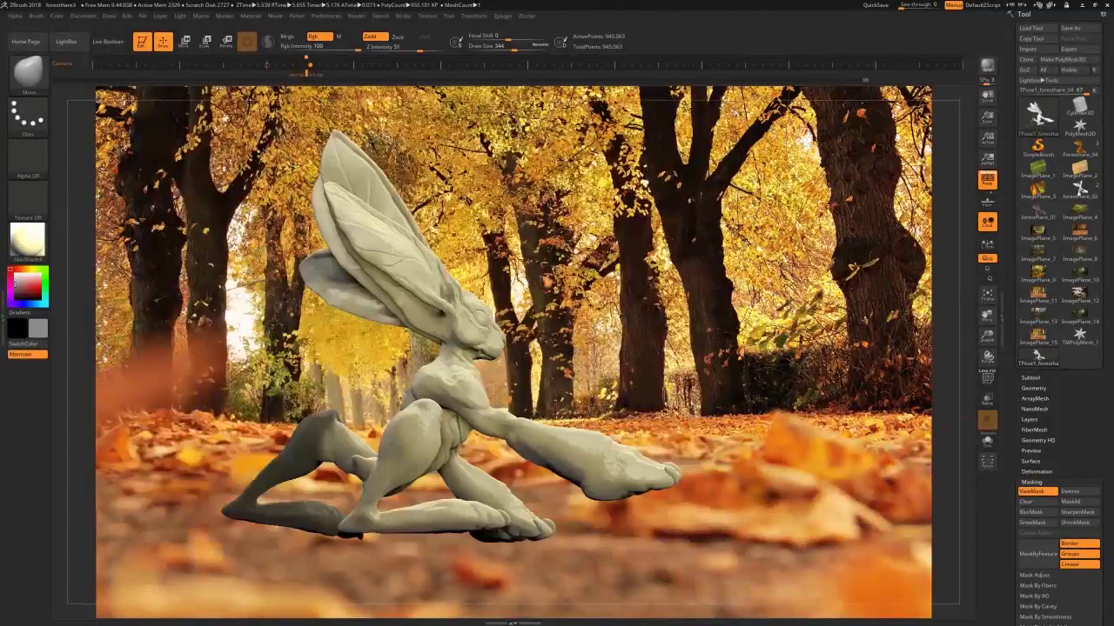
pyautogui.click(1075, 492)
# Reposition the stretched hind leg with the gizmo and clear the mask.
pyautogui.press('w')
pyautogui.moveTo(371, 409); pyautogui.dragTo(365, 396)
pyautogui.moveTo(315, 440); pyautogui.dragTo(295, 447)
pyautogui.moveTo(355, 401); pyautogui.dragTo(346, 393)
pyautogui.click(1028, 502)
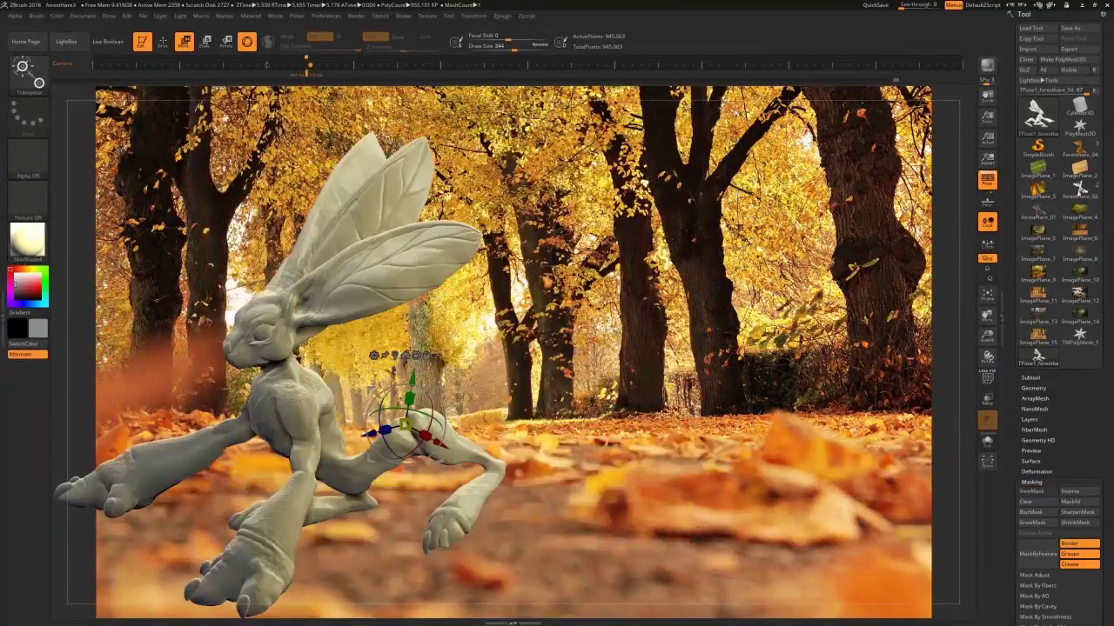
# Adjust the shape of the stretched hind leg's thigh with the Move brush.
pyautogui.press('q')
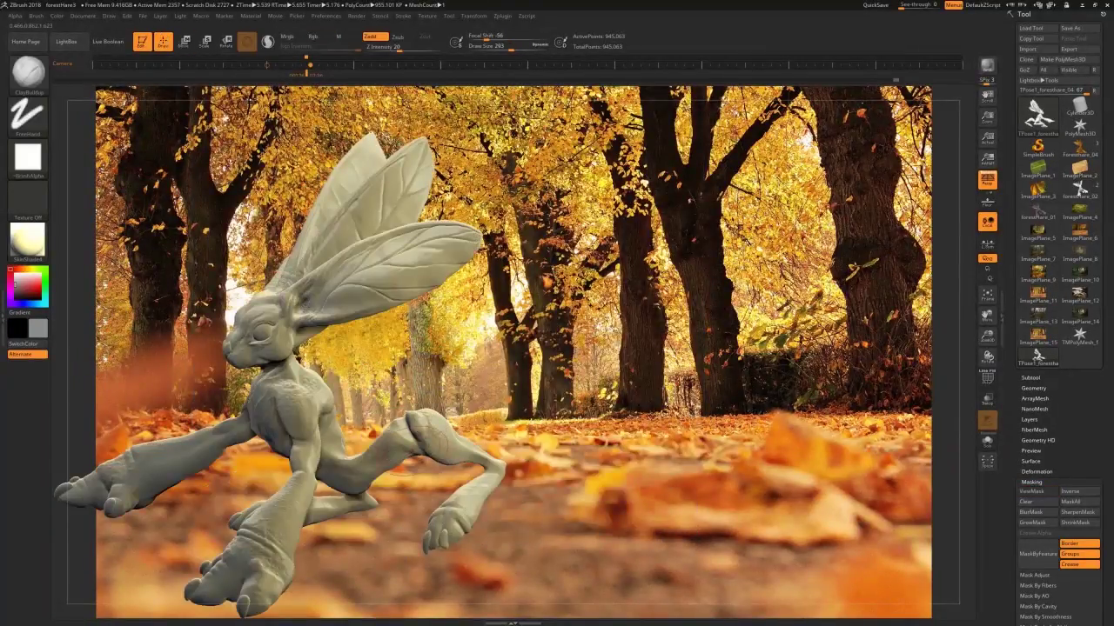
pyautogui.moveTo(418, 277); pyautogui.dragTo(410, 254)
pyautogui.moveTo(609, 348); pyautogui.dragTo(531, 348)
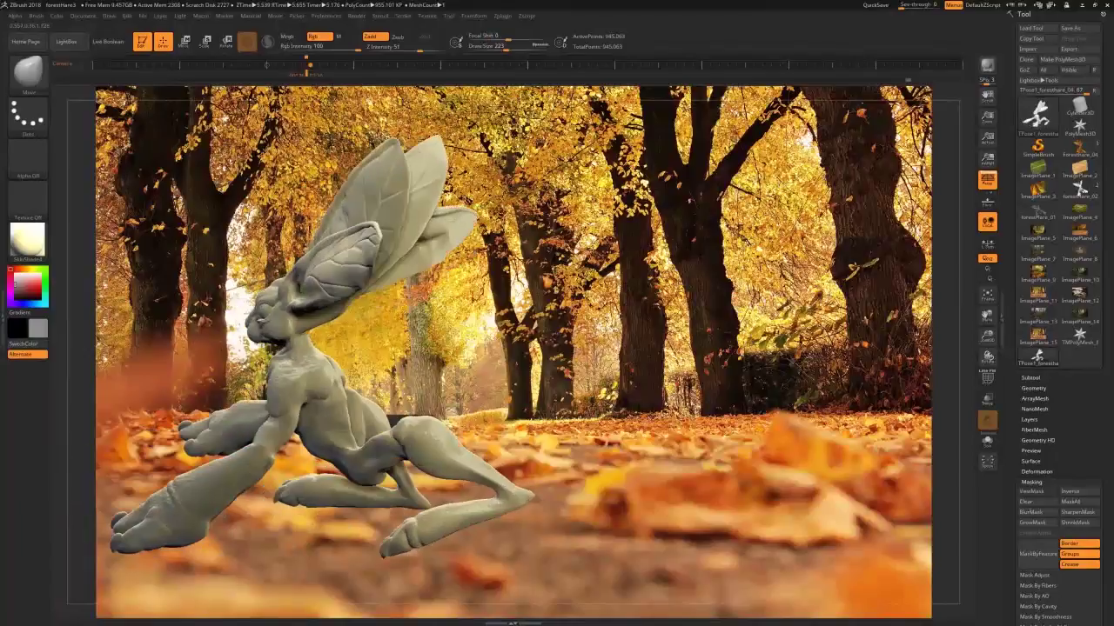
pyautogui.moveTo(445, 469); pyautogui.dragTo(446, 481)
pyautogui.moveTo(609, 348); pyautogui.dragTo(714, 348)
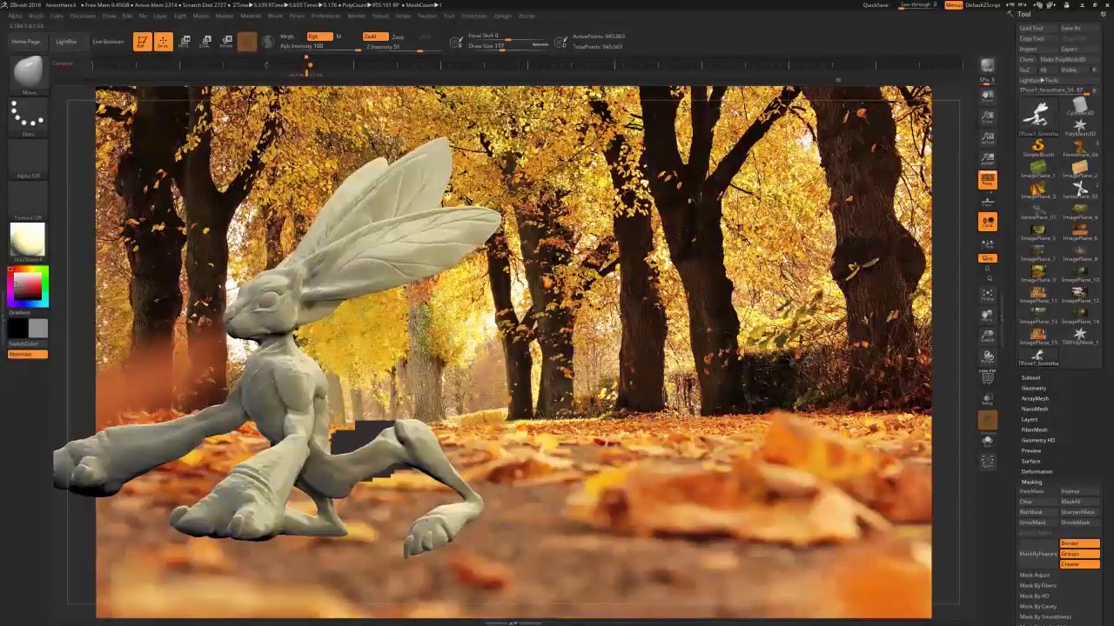
# Touch up the hare's body with the ClayBuildup brush and check the pose from several sides.
pyautogui.press('b')
pyautogui.press('c')
pyautogui.press('b')
pyautogui.moveTo(609, 348); pyautogui.dragTo(648, 348)
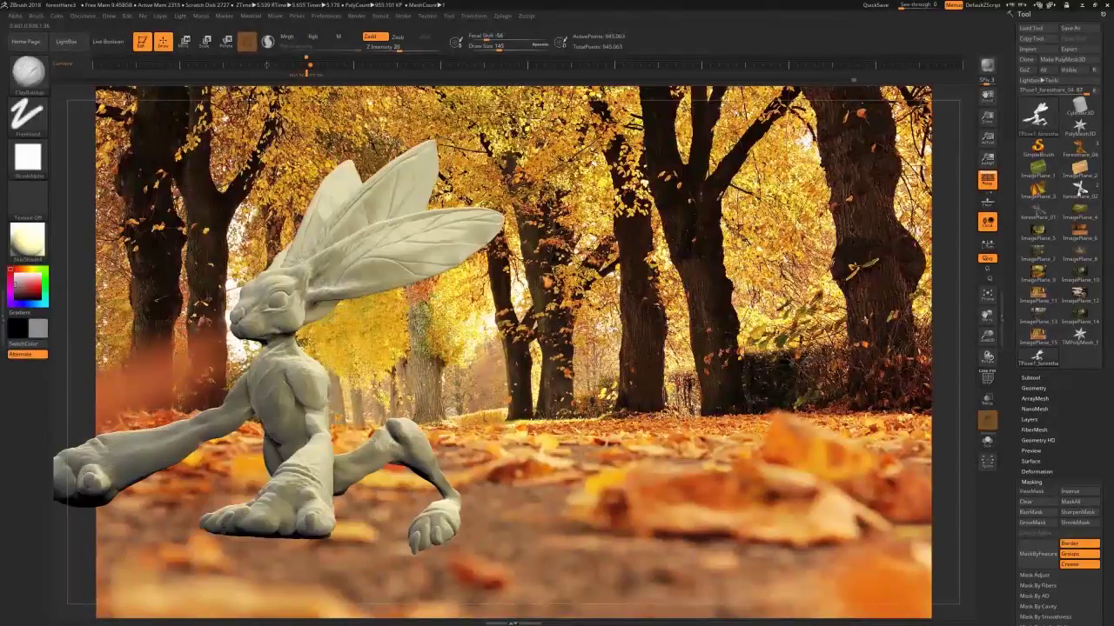
pyautogui.moveTo(287, 392); pyautogui.dragTo(294, 427)
pyautogui.moveTo(609, 348); pyautogui.dragTo(609, 391)
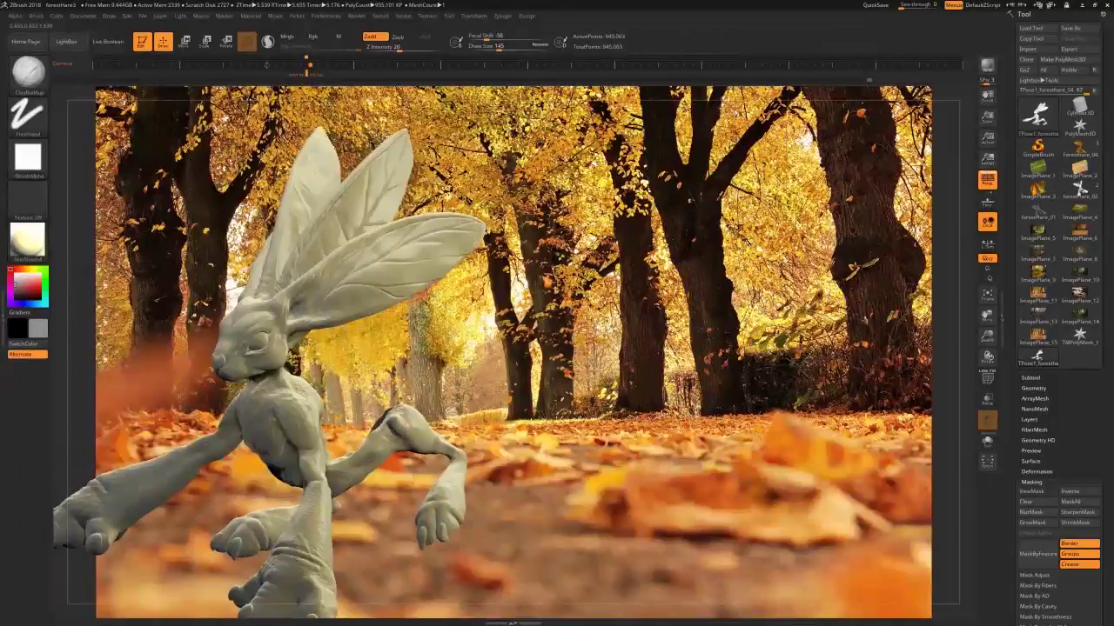
pyautogui.moveTo(609, 348)
pyautogui.mouseDown()
pyautogui.moveTo(557, 357)
pyautogui.moveTo(731, 365)
pyautogui.moveTo(735, 378)
pyautogui.mouseUp()
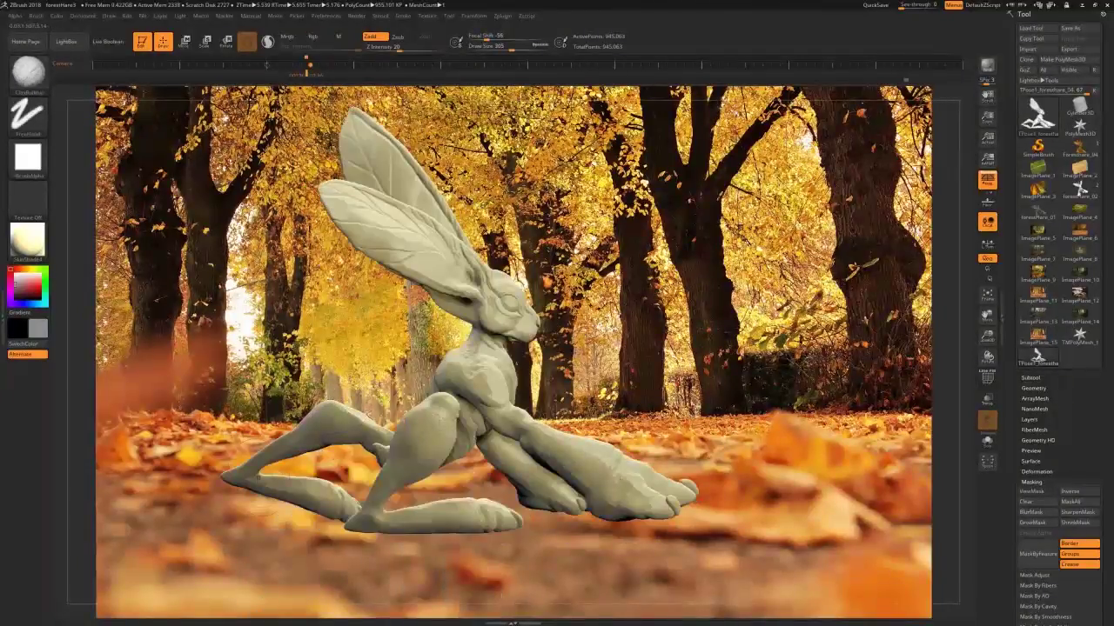
# Mask everything except the stretched leg's hind foot, adjust the foot with the gizmo and clear the mask.
pyautogui.moveTo(252, 441); pyautogui.dragTo(315, 459)
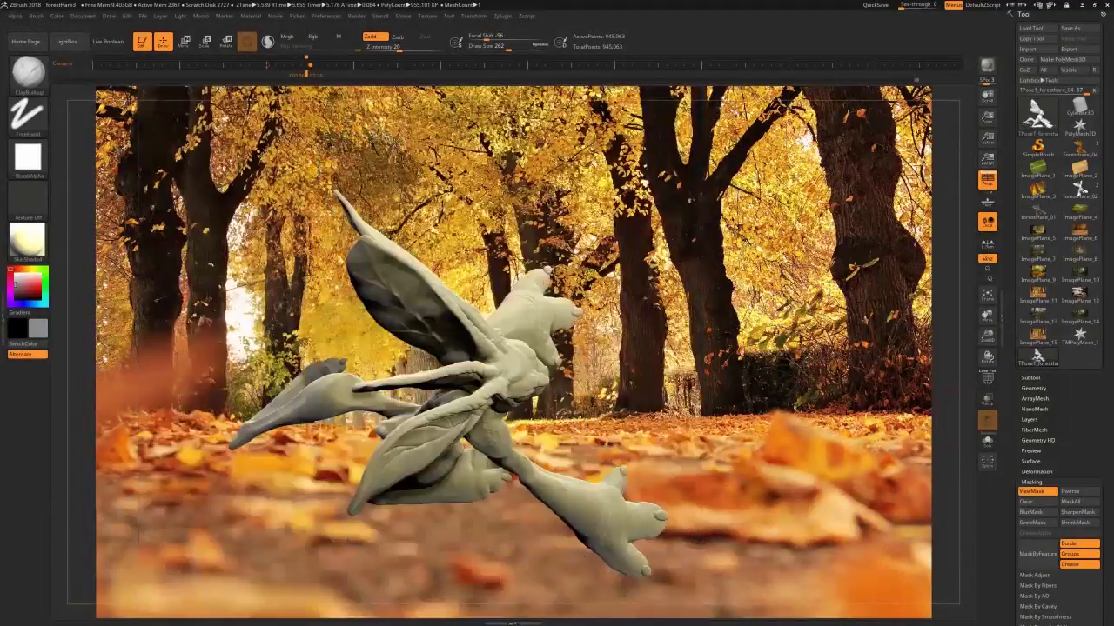
pyautogui.press('b')
pyautogui.click(179, 113)
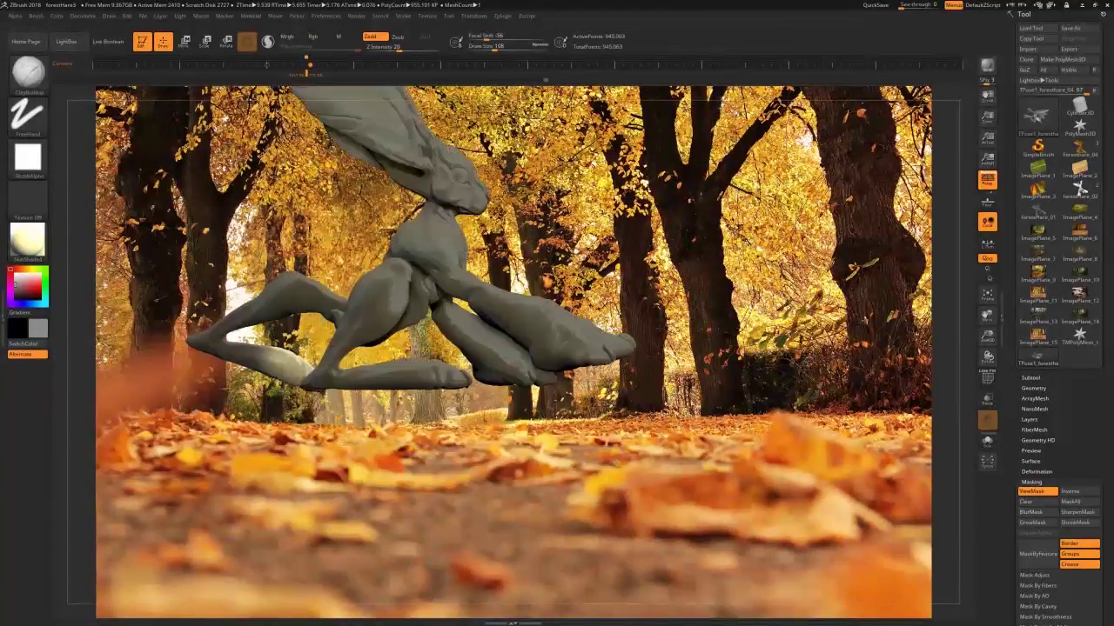
pyautogui.press('b')
pyautogui.press('w')
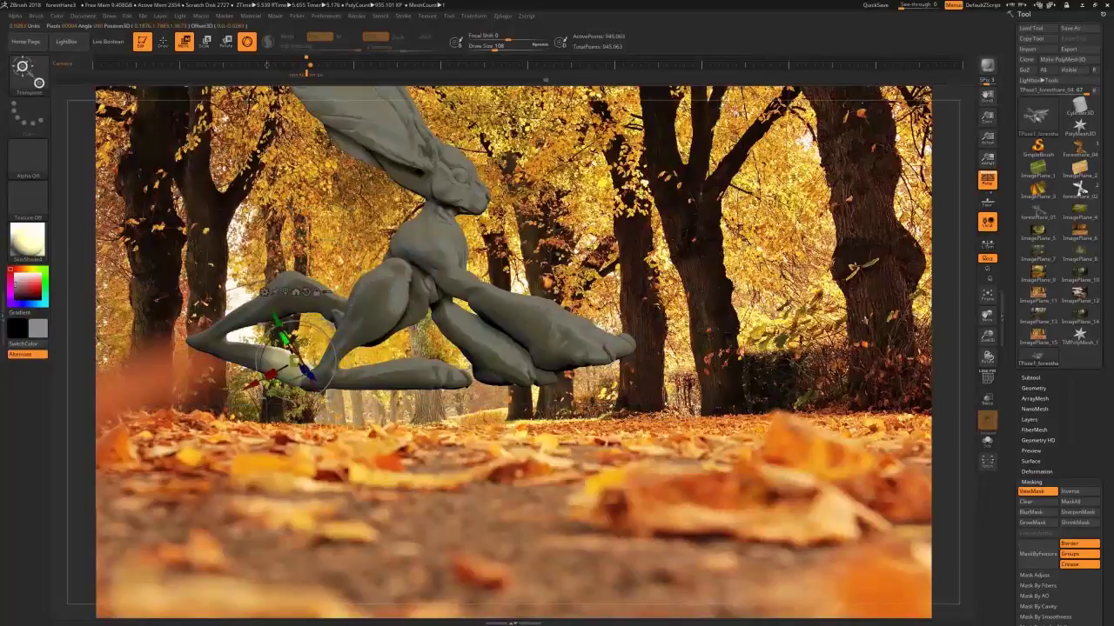
pyautogui.moveTo(313, 326); pyautogui.dragTo(296, 323)
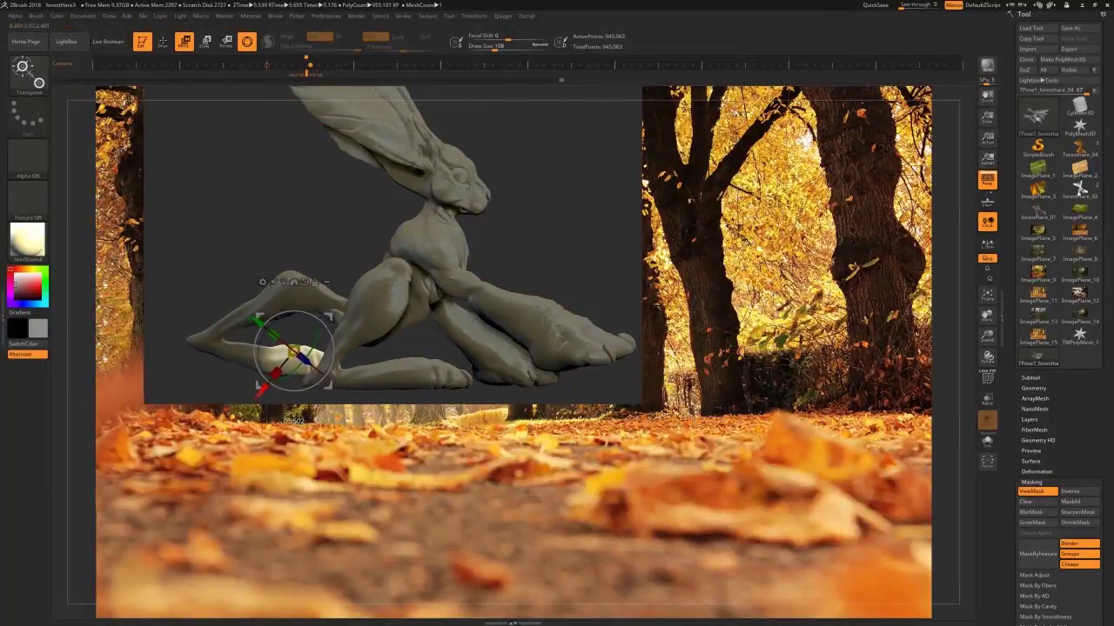
pyautogui.click(1044, 503)
# Set the Move brush's draw size to 773 and nudge the stretched hind leg.
pyautogui.press('b')
pyautogui.press('m')
pyautogui.press('v')
pyautogui.moveTo(495, 48); pyautogui.dragTo(537, 48)
pyautogui.moveTo(254, 301); pyautogui.dragTo(251, 295)
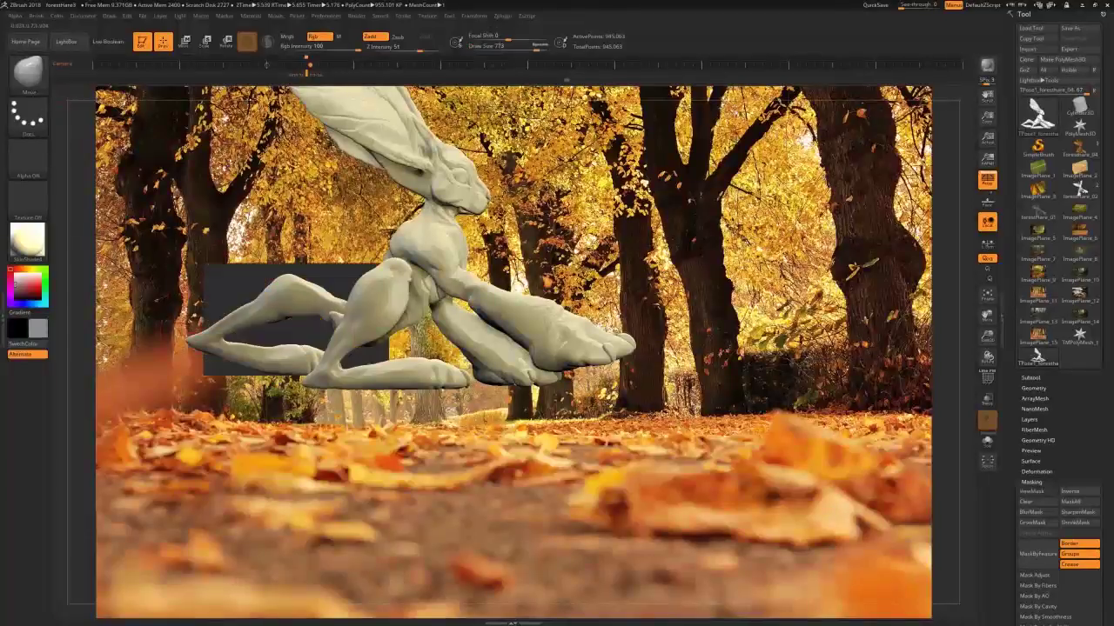
# Mask the stretched hind leg and invert the mask so that only this leg stays free.
pyautogui.moveTo(987, 357)
pyautogui.mouseDown()
pyautogui.moveTo(931, 370)
pyautogui.moveTo(861, 409)
pyautogui.mouseUp()
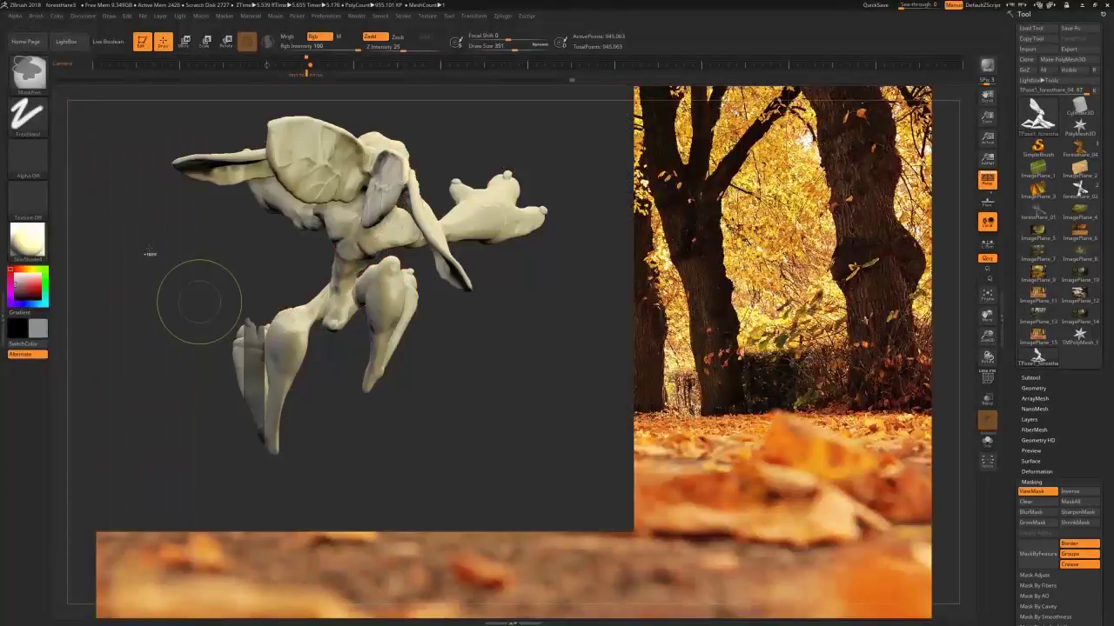
pyautogui.keyDown('ctrl'); pyautogui.click(30, 75); pyautogui.keyUp('ctrl')
pyautogui.keyDown('ctrl'); pyautogui.click(85, 87); pyautogui.keyUp('ctrl')
pyautogui.keyDown('ctrl'); pyautogui.moveTo(339, 315); pyautogui.dragTo(197, 315); pyautogui.keyUp('ctrl')
pyautogui.keyDown('ctrl'); pyautogui.click(197, 331); pyautogui.keyUp('ctrl')
# Blur the mask and shift the free hind leg downward with the Move brush at draw size 1000.
pyautogui.moveTo(174, 392); pyautogui.dragTo(661, 426)
pyautogui.click(1036, 513)
pyautogui.moveTo(870, 457); pyautogui.dragTo(760, 441)
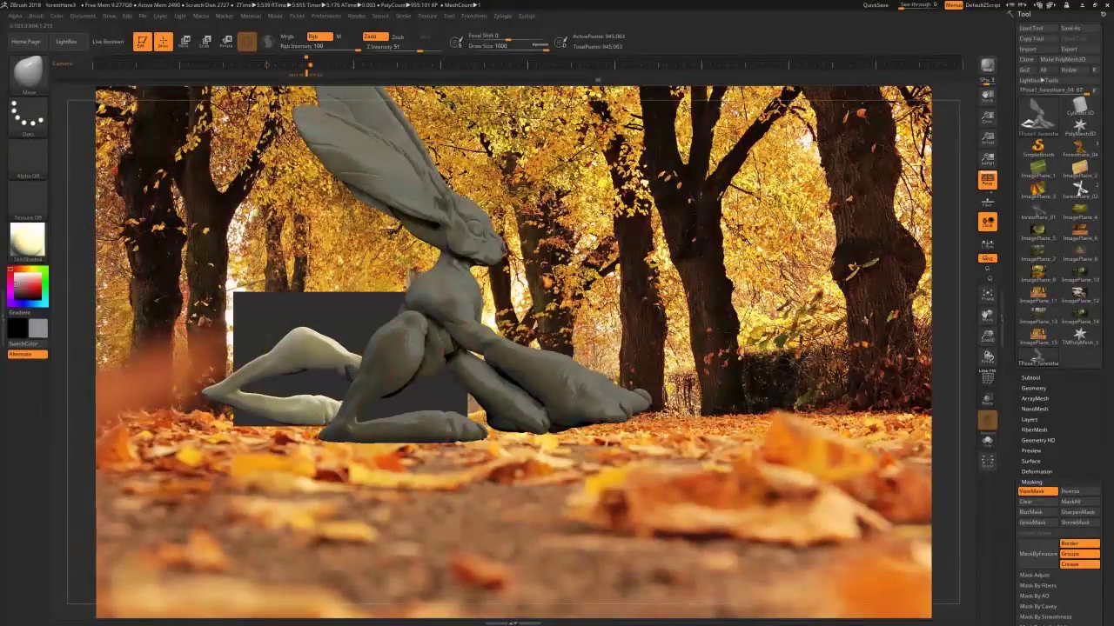
pyautogui.moveTo(364, 333)
pyautogui.mouseDown()
pyautogui.moveTo(317, 338)
pyautogui.moveTo(315, 427)
pyautogui.mouseUp()
# Clear the mask, mask the hare's head and ears, and blur the new mask.
pyautogui.moveTo(567, 248)
pyautogui.keyDown('ctrl'); pyautogui.mouseDown()
pyautogui.moveTo(261, 132)
pyautogui.moveTo(417, 139)
pyautogui.mouseUp(); pyautogui.keyUp('ctrl')
pyautogui.click(1034, 504)
pyautogui.moveTo(402, 341)
pyautogui.keyDown('ctrl'); pyautogui.mouseDown()
pyautogui.moveTo(396, 114)
pyautogui.moveTo(539, 296)
pyautogui.mouseUp(); pyautogui.keyUp('ctrl')
pyautogui.click(1036, 513)
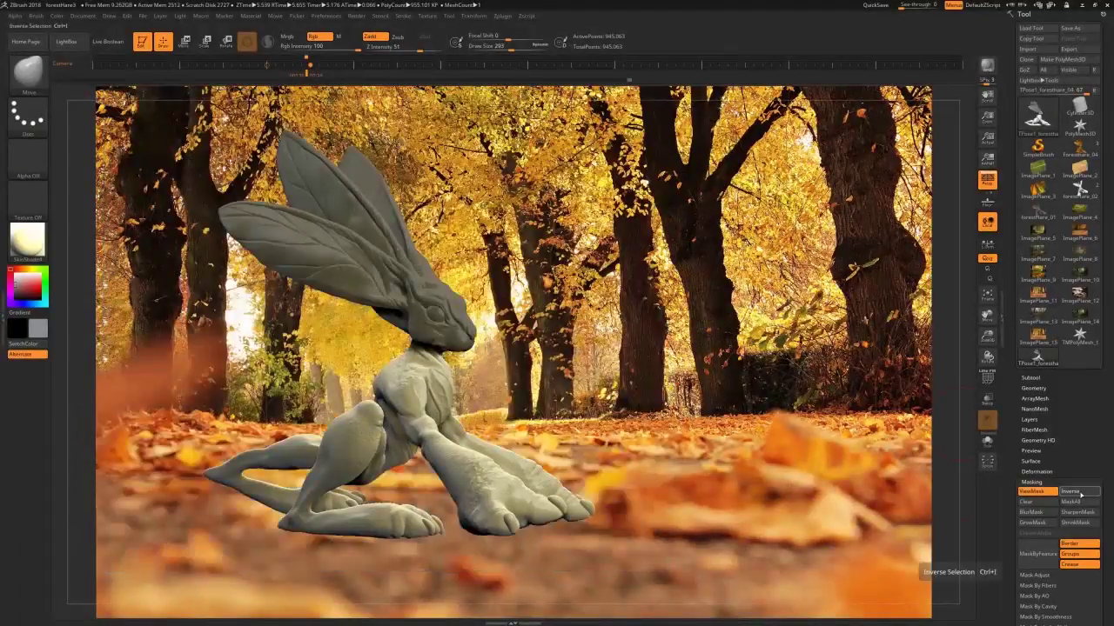
# Invert the mask and rotate the free head and ears so the hare's face turns toward the viewer.
pyautogui.click(1081, 494)
pyautogui.click(28, 73)
pyautogui.click(184, 42)
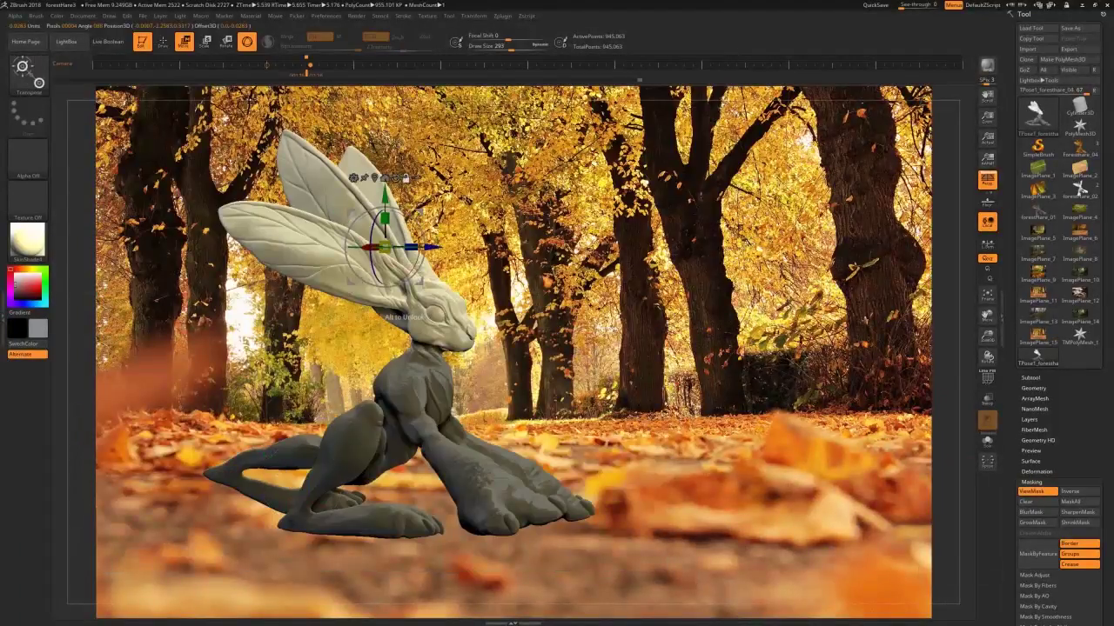
pyautogui.keyDown('alt'); pyautogui.moveTo(913, 400); pyautogui.dragTo(955, 318); pyautogui.keyUp('alt')
pyautogui.moveTo(499, 267)
pyautogui.mouseDown()
pyautogui.moveTo(493, 247)
pyautogui.moveTo(484, 259)
pyautogui.mouseUp()
pyautogui.moveTo(1001, 318); pyautogui.dragTo(964, 318)
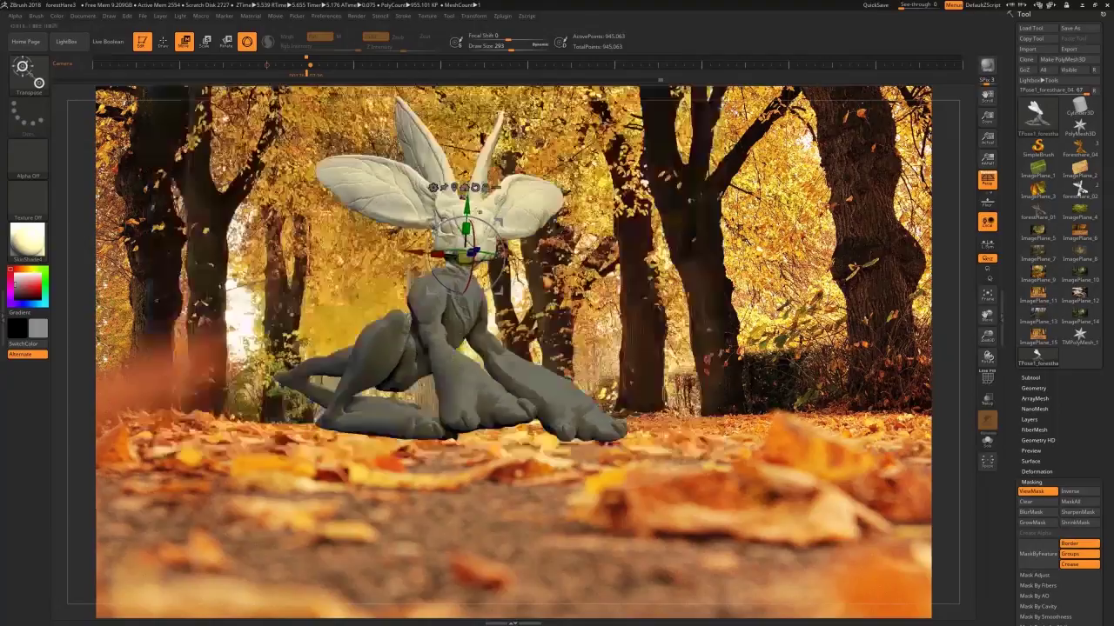
pyautogui.moveTo(501, 268); pyautogui.dragTo(499, 272)
pyautogui.click(986, 316)
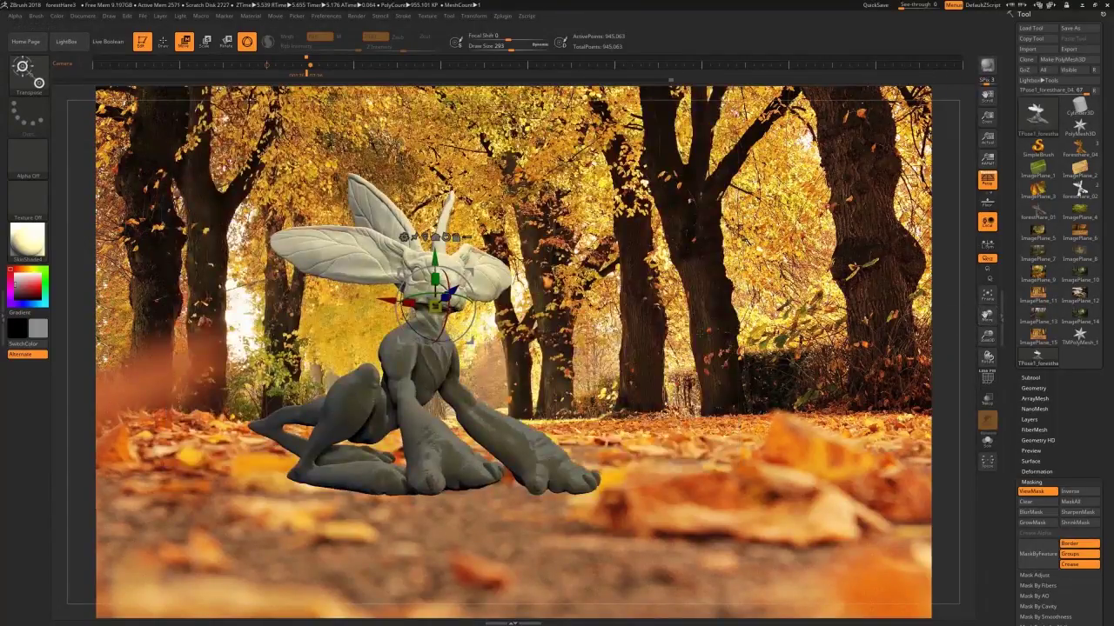
pyautogui.moveTo(986, 316)
pyautogui.mouseDown()
pyautogui.moveTo(997, 297)
pyautogui.moveTo(942, 348)
pyautogui.moveTo(995, 323)
pyautogui.moveTo(917, 321)
pyautogui.moveTo(1002, 315)
pyautogui.moveTo(1087, 267)
pyautogui.mouseUp()
pyautogui.press('q')
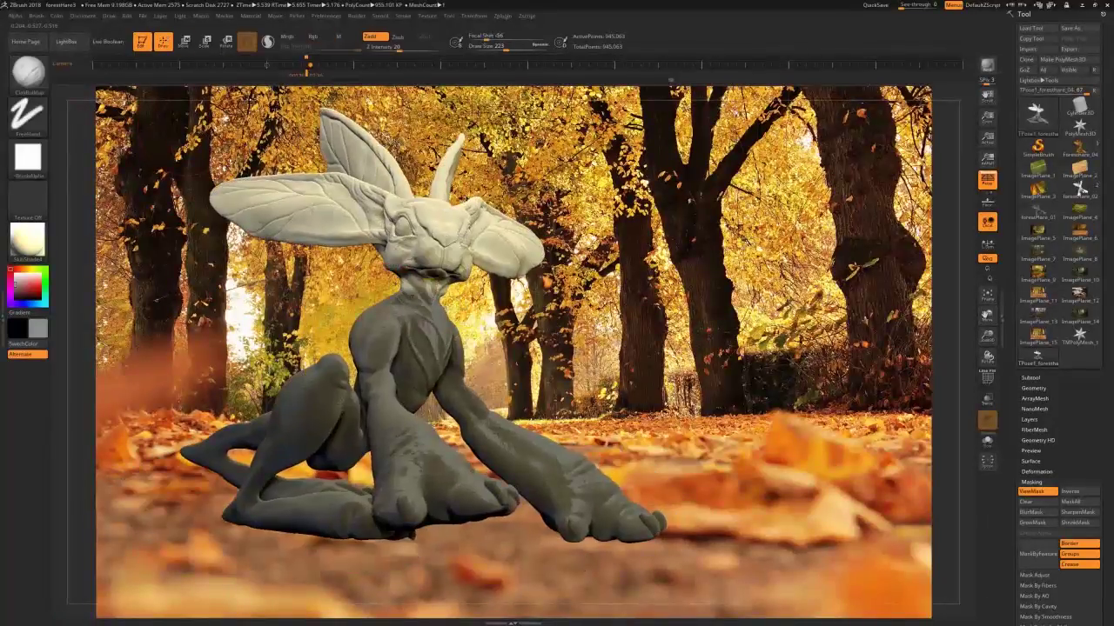
# Clear the mask and nudge the outstretched hind leg with the Move brush at draw size 408.
pyautogui.click(1036, 503)
pyautogui.press('b')
pyautogui.press('m')
pyautogui.press('v')
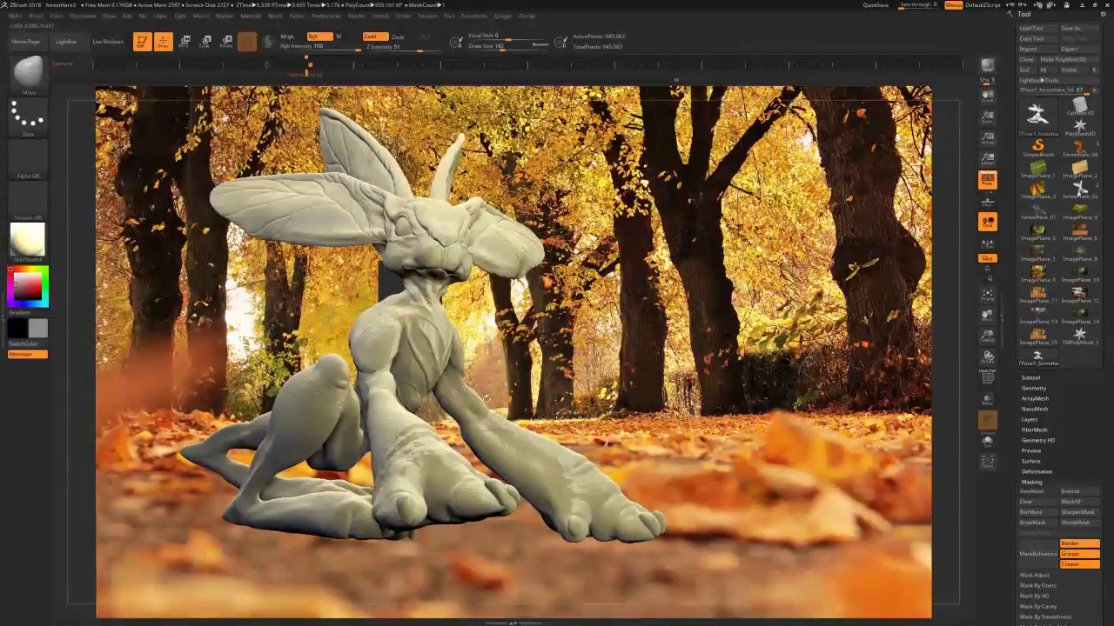
pyautogui.click(519, 47)
pyautogui.moveTo(204, 456); pyautogui.dragTo(197, 449)
# Mask the hare's outstretched far front arm from the upper arm down to the paw.
pyautogui.moveTo(417, 566)
pyautogui.mouseDown()
pyautogui.moveTo(625, 480)
pyautogui.moveTo(740, 469)
pyautogui.moveTo(748, 539)
pyautogui.mouseUp()
pyautogui.moveTo(444, 326)
pyautogui.keyDown('ctrl'); pyautogui.mouseDown()
pyautogui.moveTo(540, 426)
pyautogui.moveTo(435, 400)
pyautogui.mouseUp(); pyautogui.keyUp('ctrl')
pyautogui.moveTo(435, 470); pyautogui.dragTo(366, 348)
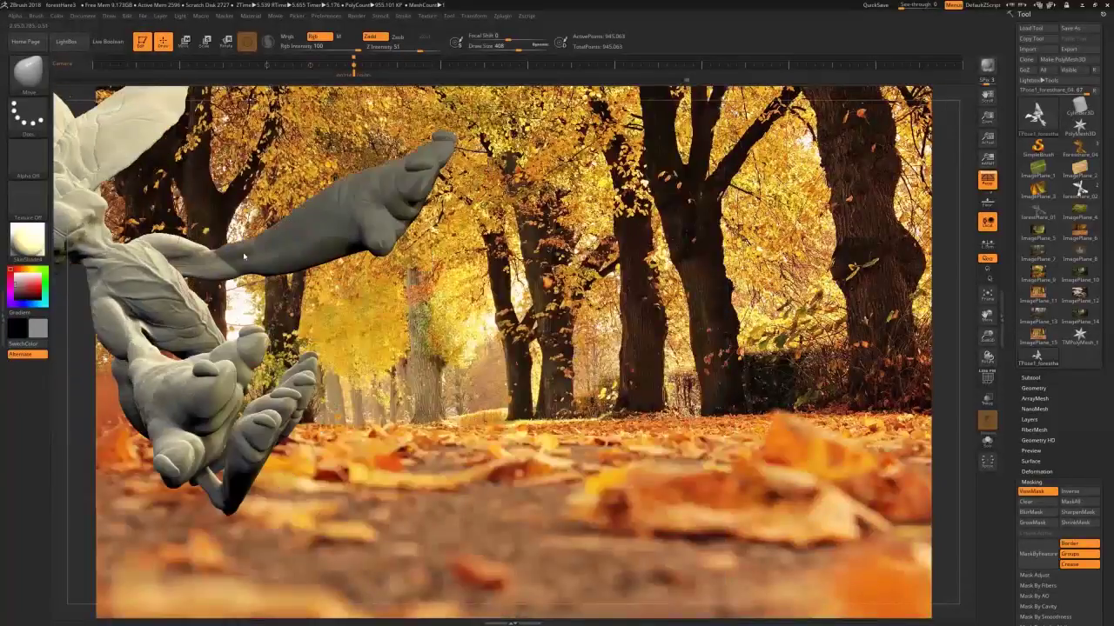
pyautogui.keyDown('ctrl'); pyautogui.click(33, 79); pyautogui.keyUp('ctrl')
pyautogui.keyDown('alt'); pyautogui.moveTo(435, 435); pyautogui.dragTo(705, 487); pyautogui.keyUp('alt')
pyautogui.moveTo(502, 47); pyautogui.dragTo(492, 47)
pyautogui.keyDown('ctrl'); pyautogui.moveTo(492, 300); pyautogui.dragTo(513, 326); pyautogui.keyUp('ctrl')
pyautogui.moveTo(661, 401)
pyautogui.mouseDown()
pyautogui.moveTo(696, 504)
pyautogui.moveTo(730, 487)
pyautogui.mouseUp()
pyautogui.keyDown('ctrl'); pyautogui.moveTo(509, 283); pyautogui.dragTo(518, 288); pyautogui.keyUp('ctrl')
pyautogui.moveTo(696, 522); pyautogui.dragTo(731, 426)
# Blur the far arm's mask, invert it so only the arm stays free, and place the transform gizmo on the forearm.
pyautogui.click(1037, 513)
pyautogui.keyDown('ctrl'); pyautogui.click(783, 505); pyautogui.keyUp('ctrl')
pyautogui.moveTo(783, 505); pyautogui.dragTo(631, 513)
pyautogui.press('w')
pyautogui.click(435, 120)
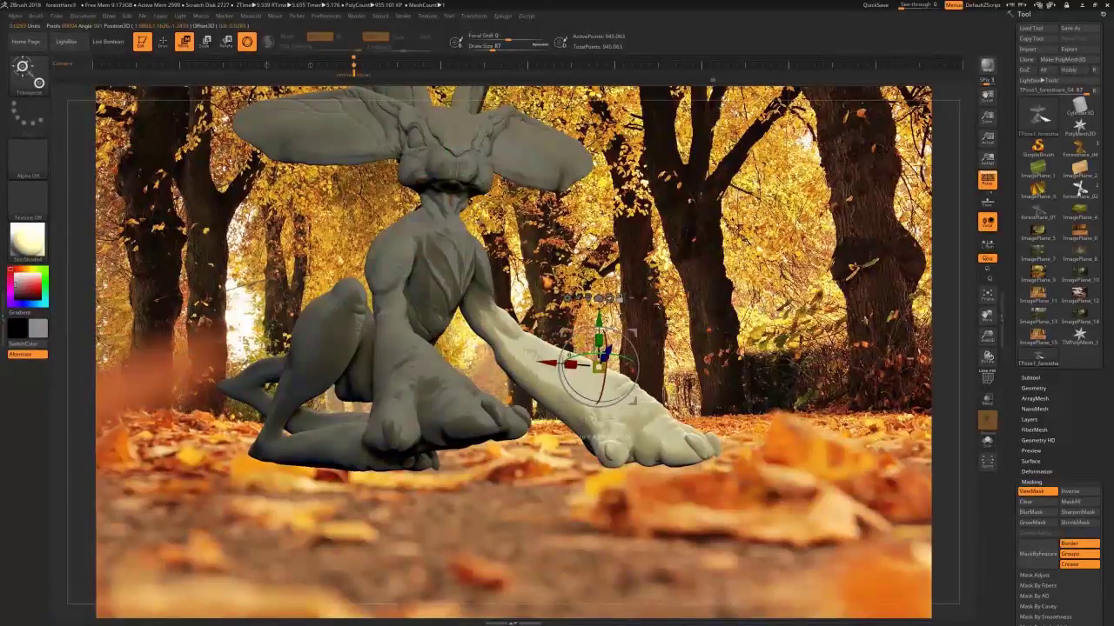
# Soften the mask edge on the far arm and swing the free forearm and paw closer to the body.
pyautogui.moveTo(557, 505)
pyautogui.mouseDown()
pyautogui.moveTo(401, 505)
pyautogui.moveTo(592, 505)
pyautogui.moveTo(418, 505)
pyautogui.mouseUp()
pyautogui.press('b')
pyautogui.press('c')
pyautogui.press('b')
pyautogui.keyDown('ctrl'); pyautogui.click(505, 365); pyautogui.keyUp('ctrl')
pyautogui.click(1036, 513)
pyautogui.press('w')
pyautogui.moveTo(532, 357); pyautogui.dragTo(507, 383)
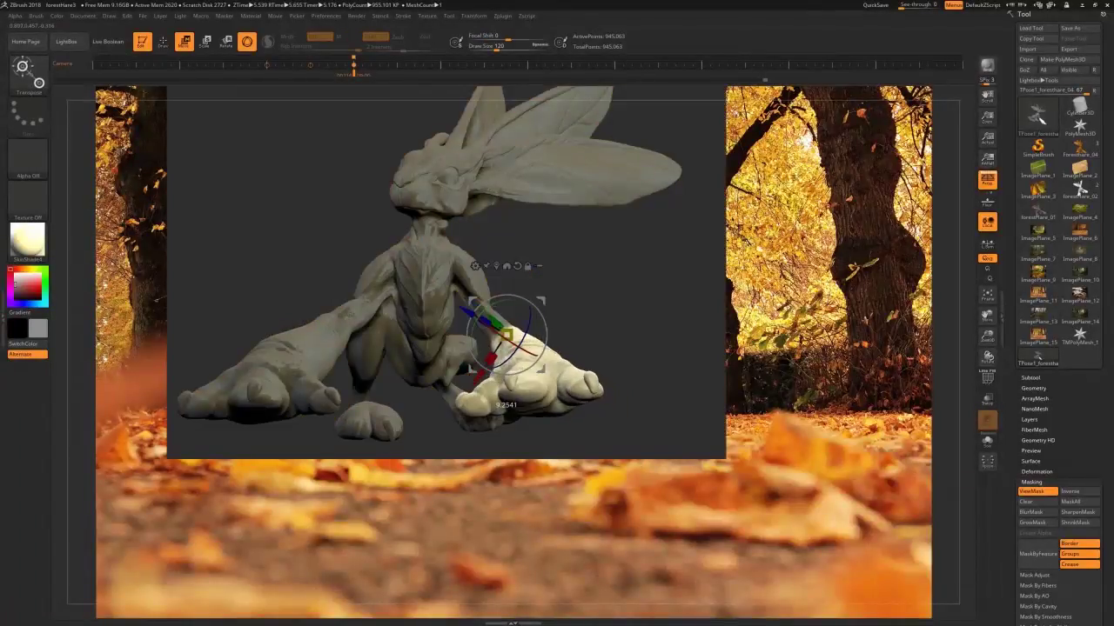
pyautogui.moveTo(417, 505); pyautogui.dragTo(557, 504)
pyautogui.moveTo(532, 358); pyautogui.dragTo(515, 376)
pyautogui.moveTo(557, 522); pyautogui.dragTo(435, 522)
pyautogui.press('q')
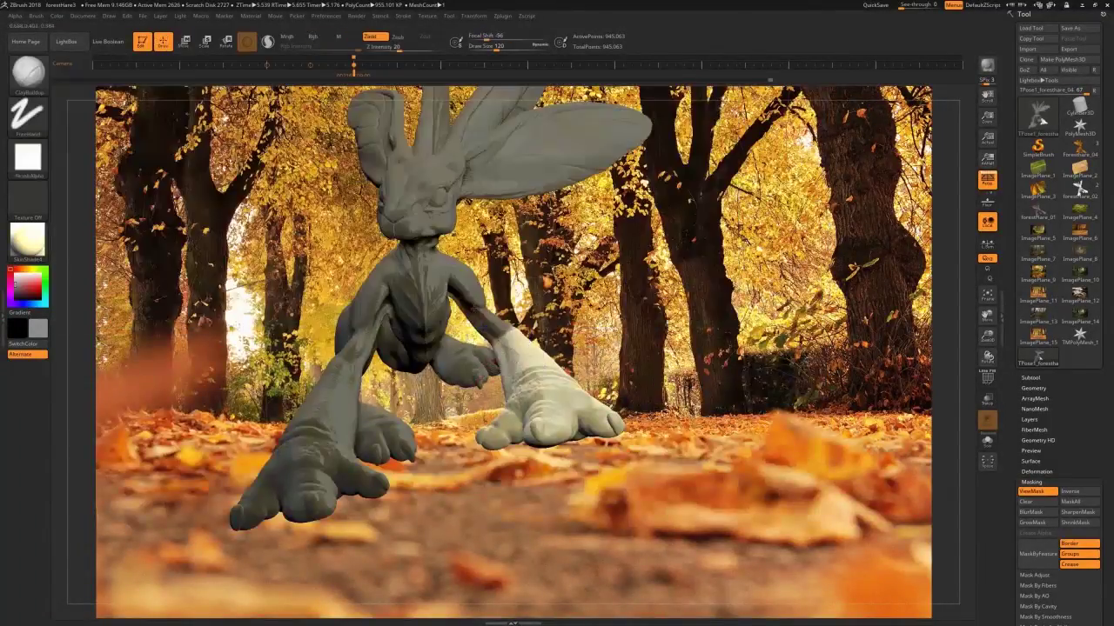
# Blur and sharpen the far arm's mask, readjust the free forearm with the gizmo, and clear the mask.
pyautogui.moveTo(609, 522)
pyautogui.mouseDown()
pyautogui.moveTo(365, 522)
pyautogui.moveTo(609, 522)
pyautogui.moveTo(539, 565)
pyautogui.moveTo(644, 557)
pyautogui.moveTo(522, 539)
pyautogui.moveTo(696, 539)
pyautogui.moveTo(713, 557)
pyautogui.moveTo(679, 539)
pyautogui.moveTo(592, 539)
pyautogui.mouseUp()
pyautogui.click(1039, 514)
pyautogui.click(1073, 492)
pyautogui.click(1073, 492)
pyautogui.click(1078, 512)
pyautogui.click(28, 73)
pyautogui.press('w')
pyautogui.click(354, 67)
pyautogui.moveTo(452, 294); pyautogui.dragTo(487, 287)
pyautogui.moveTo(644, 539)
pyautogui.mouseDown()
pyautogui.moveTo(730, 539)
pyautogui.moveTo(731, 522)
pyautogui.moveTo(618, 522)
pyautogui.mouseUp()
pyautogui.click(1038, 503)
# Mask the near front arm up to the shoulder, blur the mask, and invert it so only this arm stays free.
pyautogui.click(28, 75)
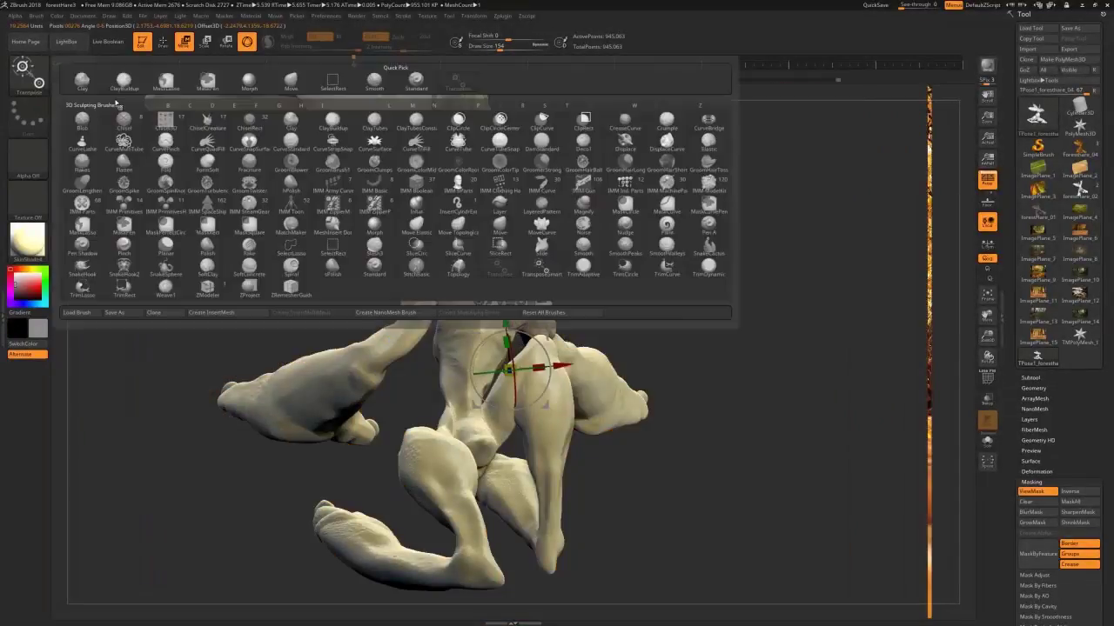
pyautogui.click(164, 85)
pyautogui.click(160, 102)
pyautogui.press('q')
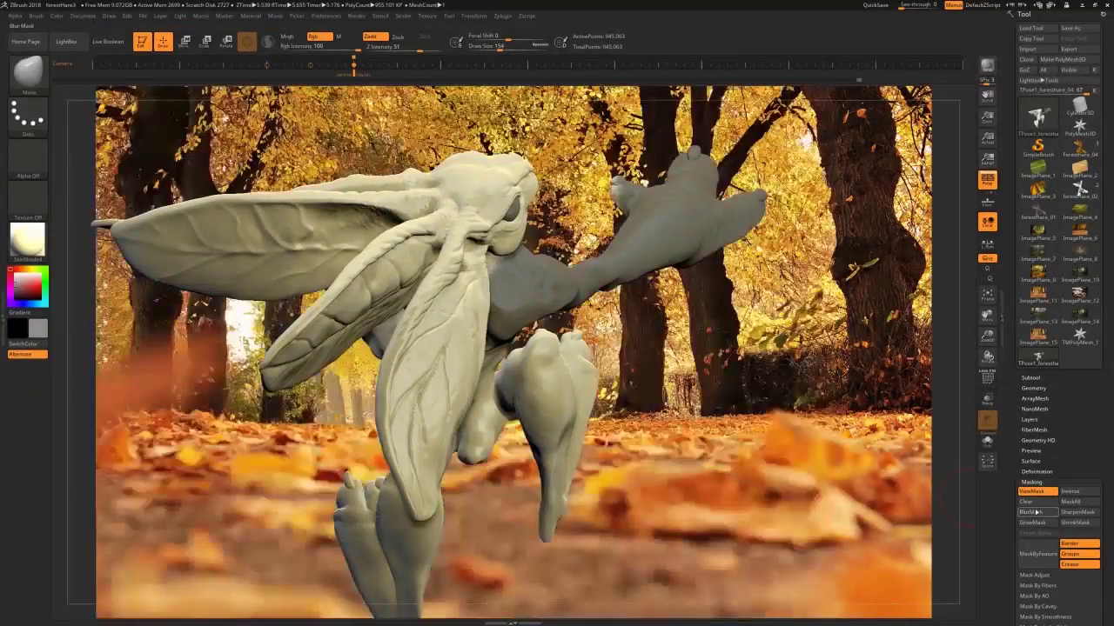
pyautogui.click(1036, 513)
pyautogui.moveTo(853, 522)
pyautogui.mouseDown()
pyautogui.moveTo(749, 487)
pyautogui.moveTo(661, 487)
pyautogui.mouseUp()
pyautogui.moveTo(852, 522); pyautogui.dragTo(748, 522)
pyautogui.moveTo(662, 139); pyautogui.dragTo(148, 110)
# Set the gizmo pivot on the near shoulder, re-pose the free front arm, and clear the mask.
pyautogui.press('w')
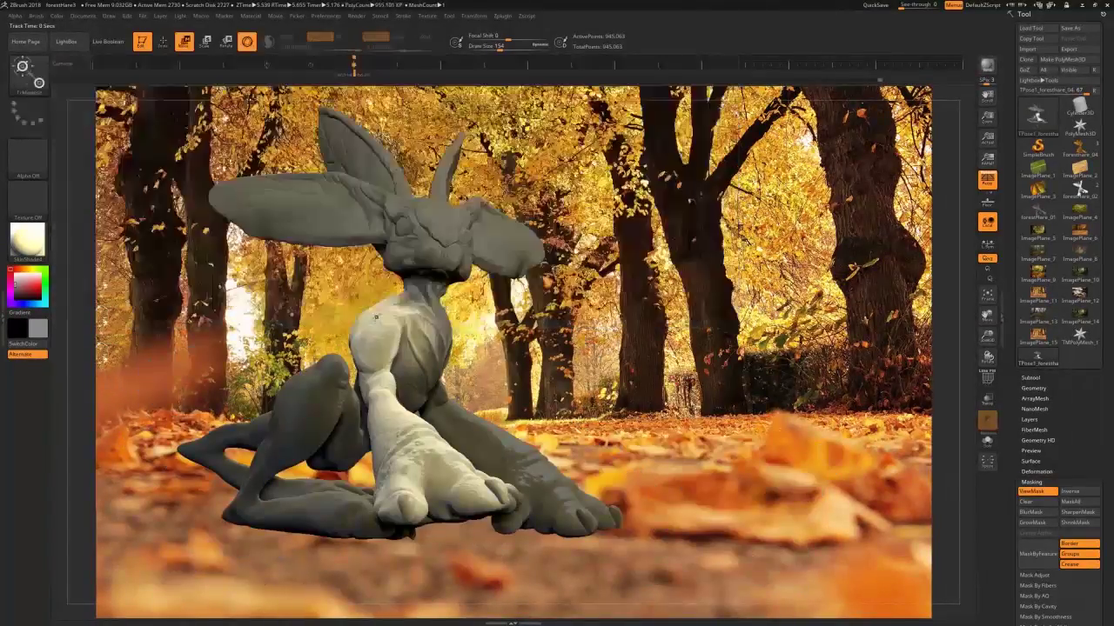
pyautogui.click(373, 331)
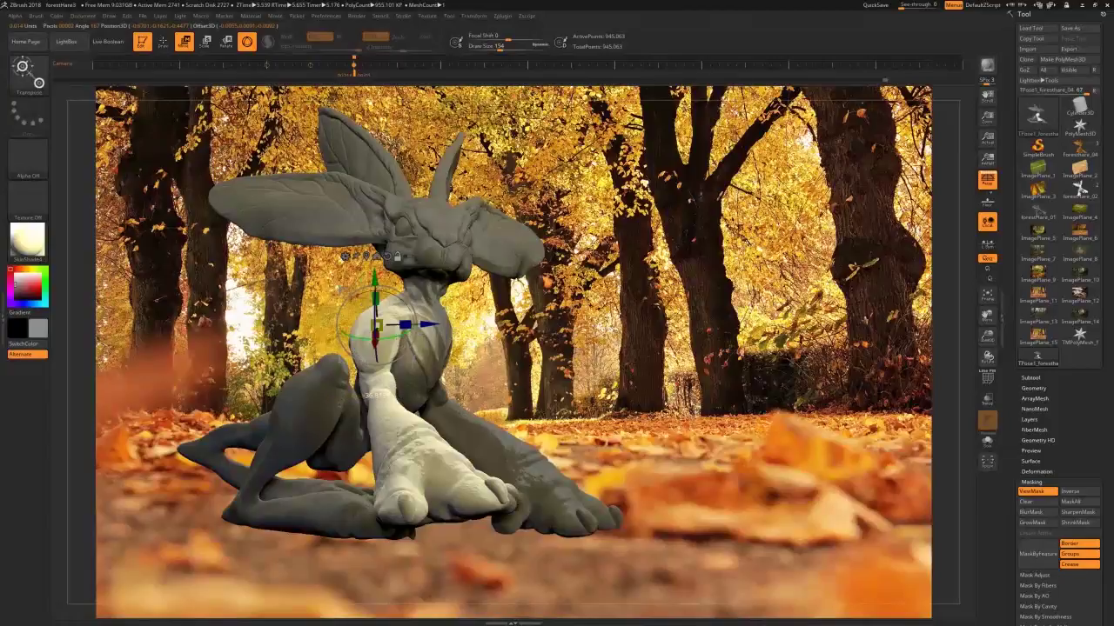
pyautogui.moveTo(522, 331); pyautogui.dragTo(622, 329)
pyautogui.moveTo(589, 296); pyautogui.dragTo(588, 314)
pyautogui.moveTo(783, 296)
pyautogui.mouseDown()
pyautogui.moveTo(557, 300)
pyautogui.moveTo(783, 300)
pyautogui.moveTo(713, 304)
pyautogui.mouseUp()
pyautogui.press('b')
pyautogui.press('m')
pyautogui.press('v')
pyautogui.click(1026, 493)
# Refine the re-posed limbs with the Move brush at draw sizes 334 and 408, checking from the stored camera view.
pyautogui.press('s')
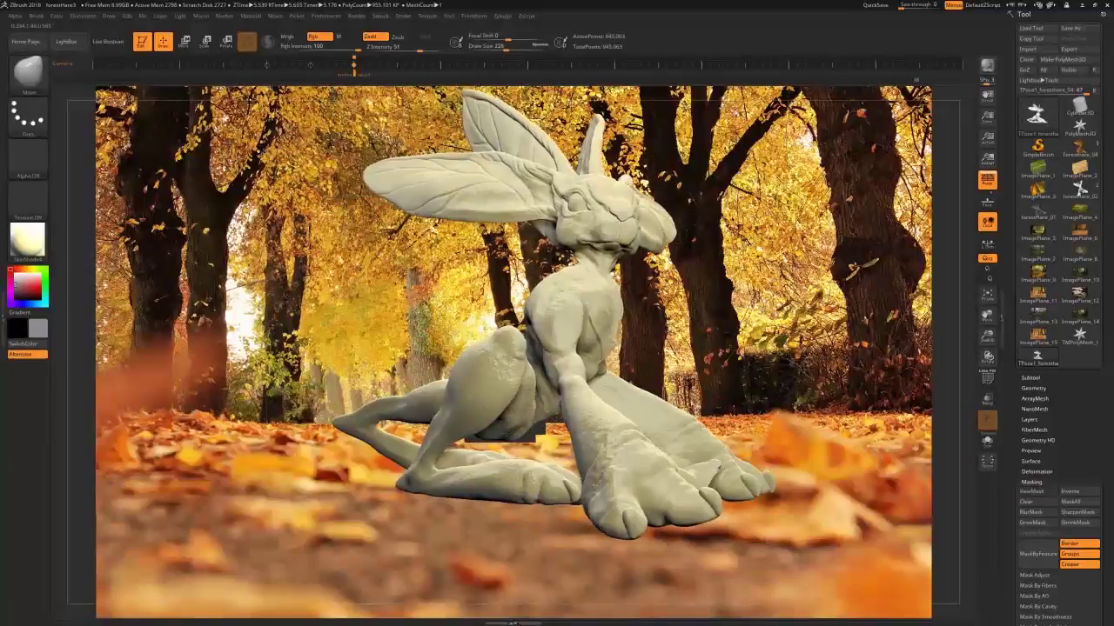
pyautogui.press('s')
pyautogui.click(352, 75)
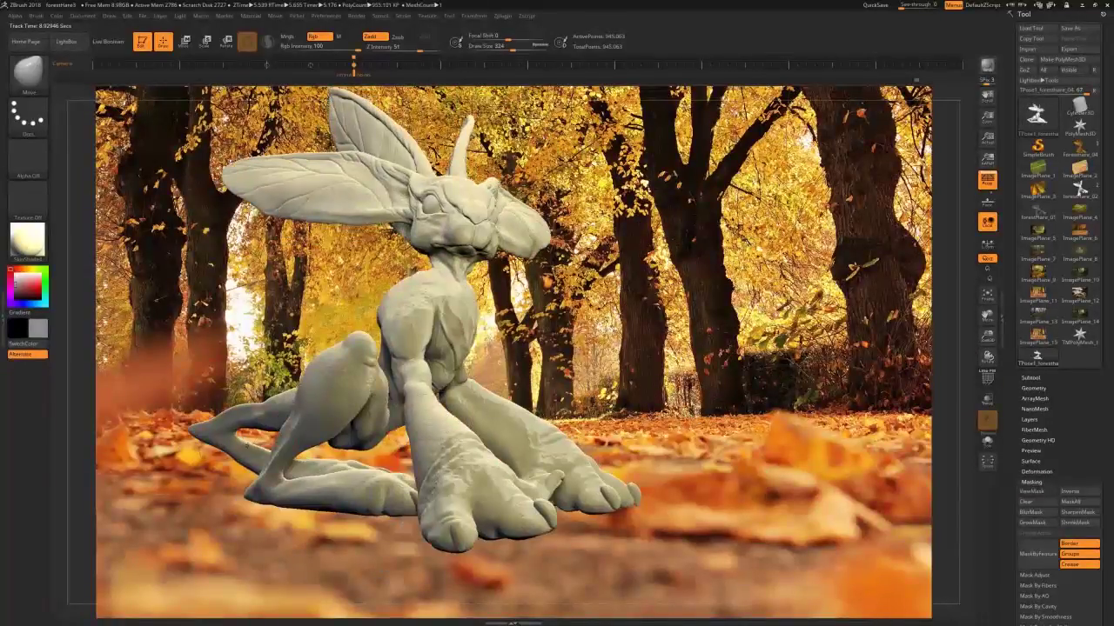
pyautogui.moveTo(362, 539)
pyautogui.mouseDown()
pyautogui.moveTo(557, 540)
pyautogui.moveTo(487, 496)
pyautogui.mouseUp()
pyautogui.moveTo(191, 509); pyautogui.dragTo(216, 491)
pyautogui.moveTo(557, 522); pyautogui.dragTo(627, 487)
pyautogui.press('s')
pyautogui.click(186, 510)
pyautogui.moveTo(186, 508); pyautogui.dragTo(202, 498)
pyautogui.click(351, 70)
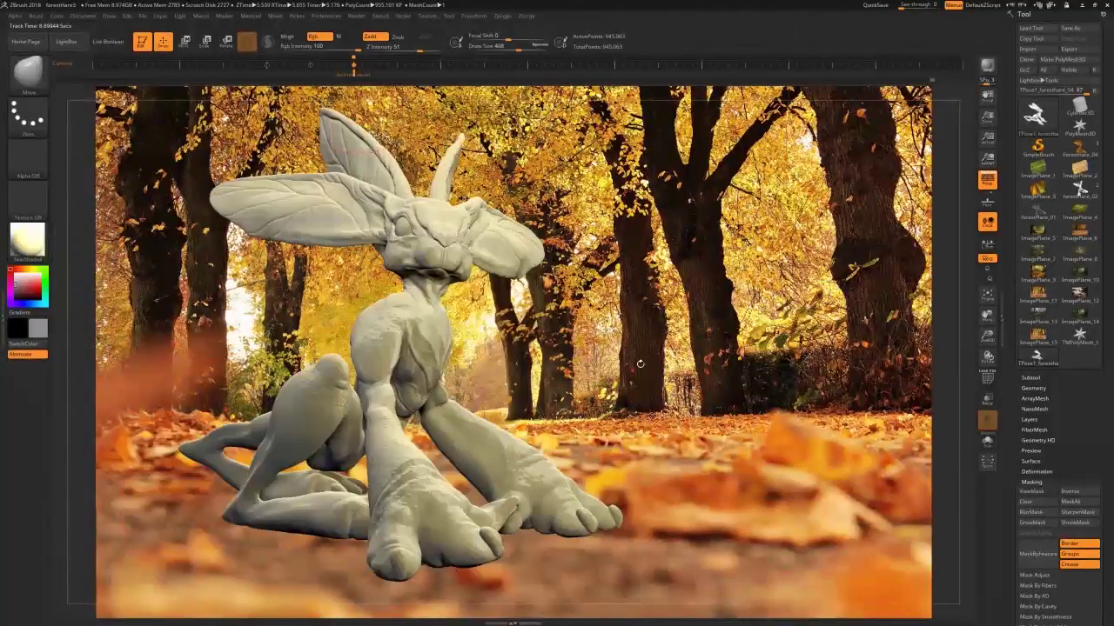
# Isolate the inner toe of the near front paw with an inverted mask and shrink the mask.
pyautogui.press('shift')
pyautogui.moveTo(594, 419)
pyautogui.mouseDown()
pyautogui.moveTo(696, 392)
pyautogui.moveTo(947, 236)
pyautogui.mouseUp()
pyautogui.keyDown('ctrl'); pyautogui.moveTo(479, 491); pyautogui.dragTo(444, 555); pyautogui.keyUp('ctrl')
pyautogui.moveTo(661, 374); pyautogui.dragTo(493, 471)
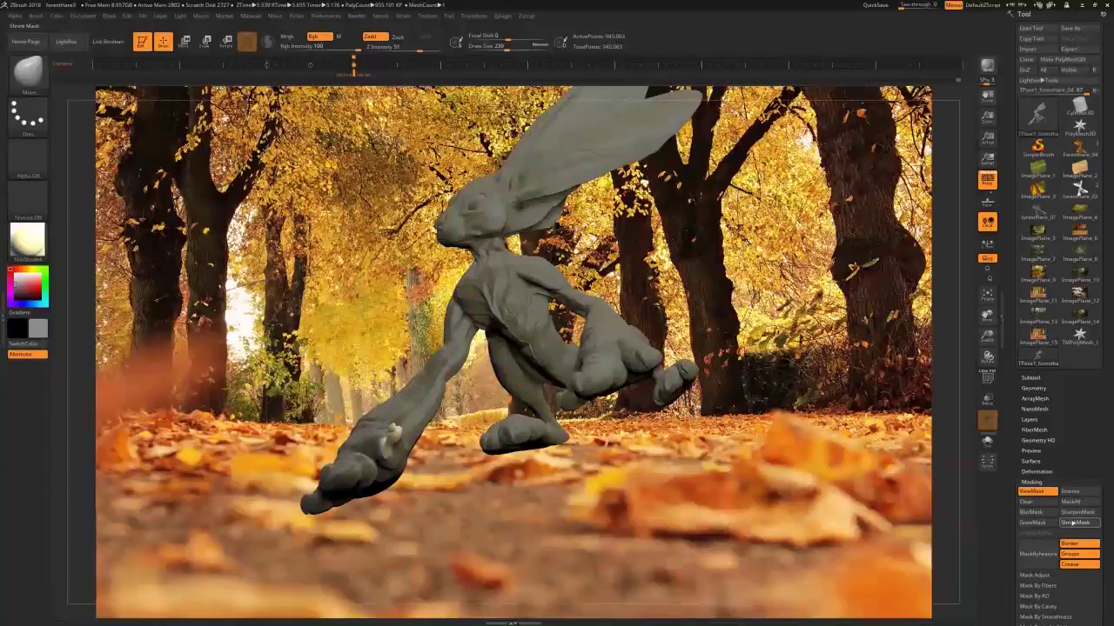
pyautogui.moveTo(975, 534); pyautogui.dragTo(922, 522)
# Grow the mask around the near paw's inner toe and rotate the free toe with the gizmo.
pyautogui.click(28, 74)
pyautogui.click(332, 226)
pyautogui.moveTo(404, 396)
pyautogui.mouseDown()
pyautogui.moveTo(420, 382)
pyautogui.moveTo(418, 293)
pyautogui.moveTo(412, 323)
pyautogui.mouseUp()
pyautogui.click(28, 74)
pyautogui.press('w')
pyautogui.keyDown('ctrl'); pyautogui.moveTo(389, 365); pyautogui.dragTo(389, 369); pyautogui.keyUp('ctrl')
pyautogui.moveTo(453, 487); pyautogui.dragTo(522, 418)
pyautogui.click(1037, 522)
pyautogui.moveTo(696, 488); pyautogui.dragTo(609, 505)
pyautogui.moveTo(407, 327); pyautogui.dragTo(410, 319)
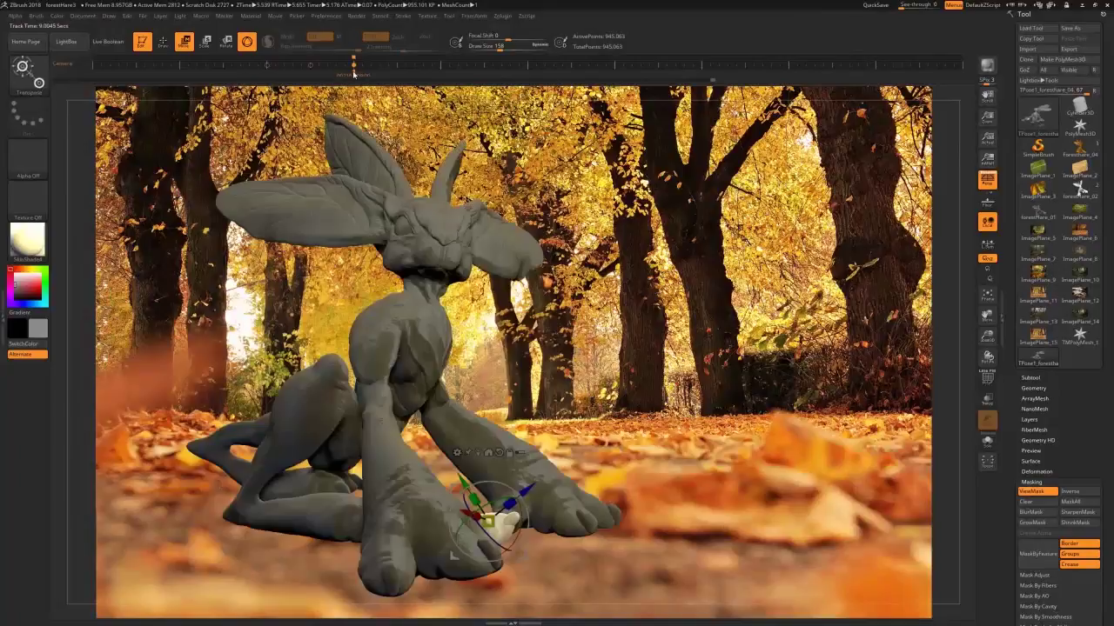
# Readjust the near paw's inner toe with the gizmo, return to the stored camera view, and clear the mask.
pyautogui.press('b')
pyautogui.click(123, 82)
pyautogui.moveTo(226, 261)
pyautogui.mouseDown()
pyautogui.moveTo(174, 265)
pyautogui.moveTo(161, 278)
pyautogui.mouseUp()
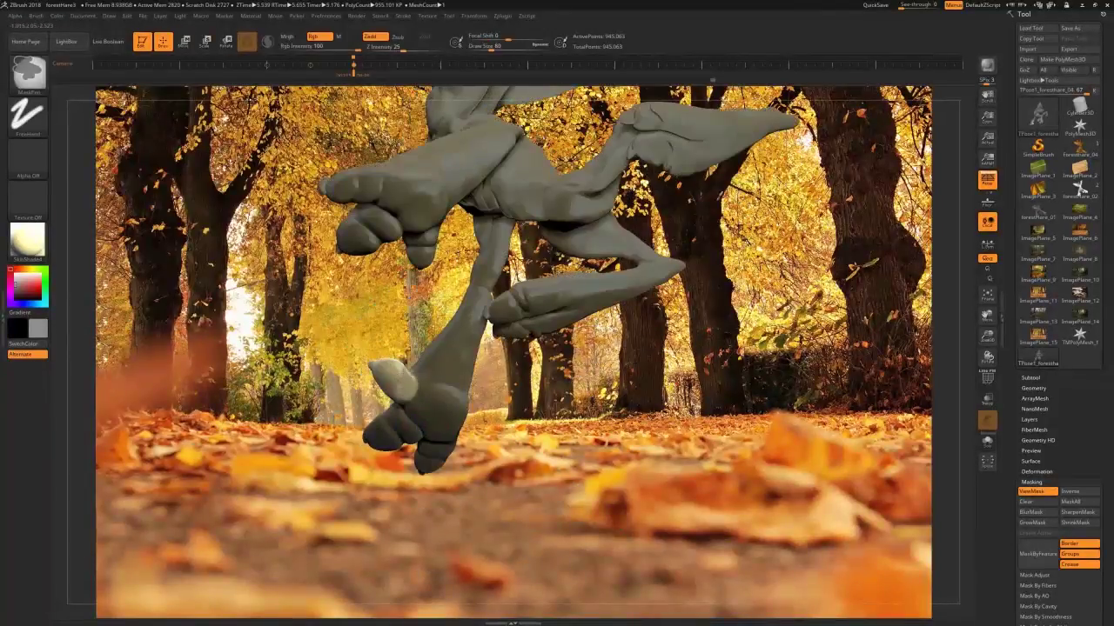
pyautogui.press('w')
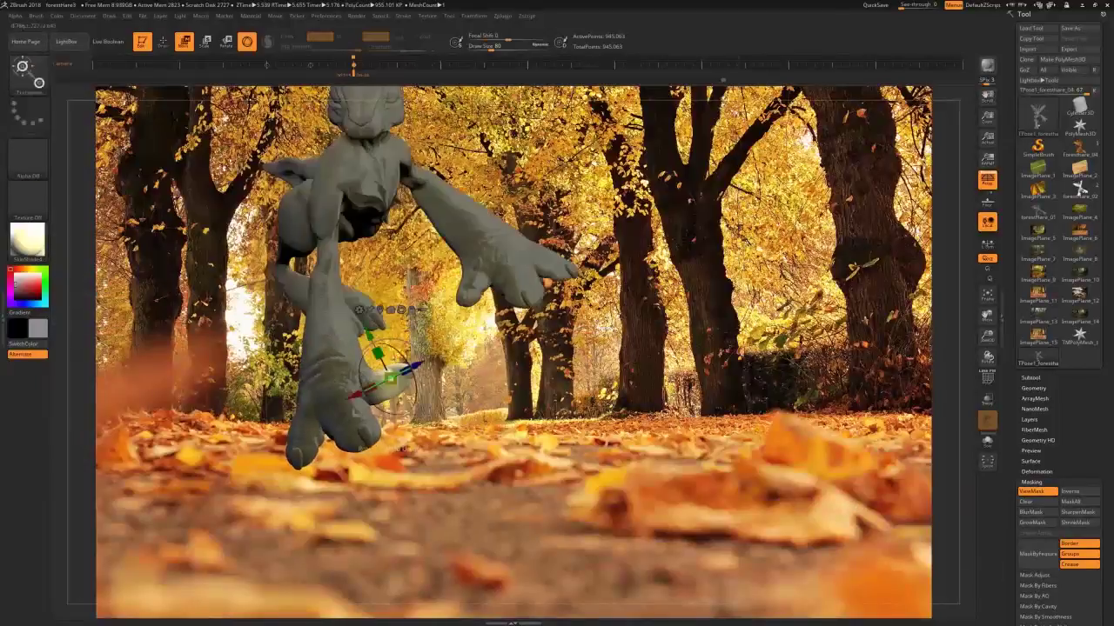
pyautogui.moveTo(200, 288); pyautogui.dragTo(226, 200)
pyautogui.moveTo(418, 371); pyautogui.dragTo(421, 368)
pyautogui.click(353, 65)
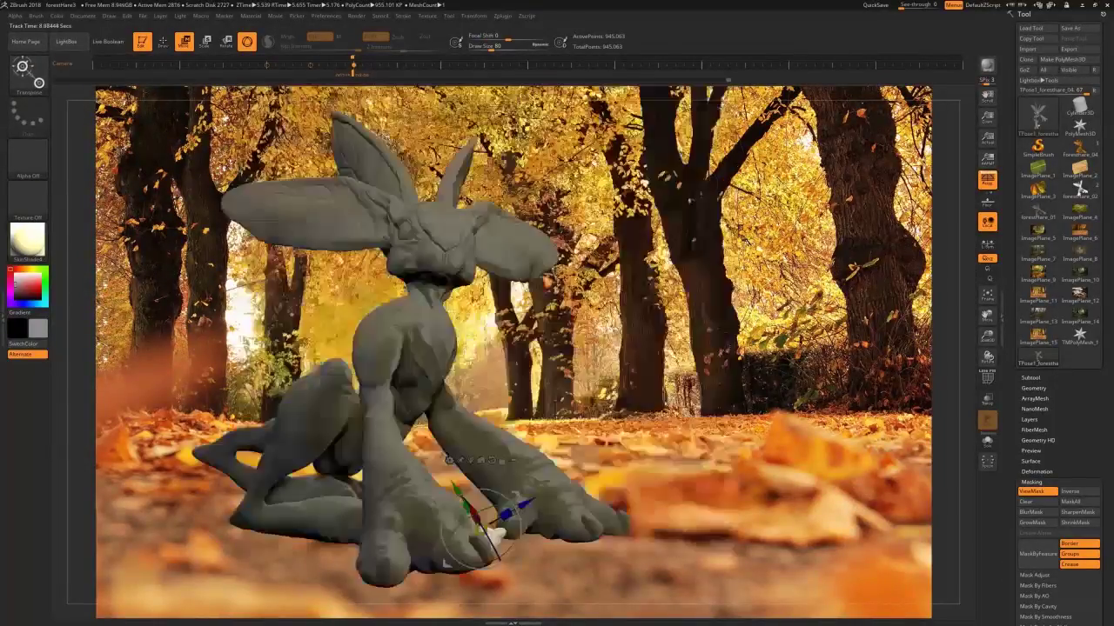
pyautogui.click(1053, 505)
pyautogui.moveTo(713, 453)
pyautogui.mouseDown()
pyautogui.moveTo(809, 452)
pyautogui.moveTo(713, 448)
pyautogui.mouseUp()
pyautogui.press('q')
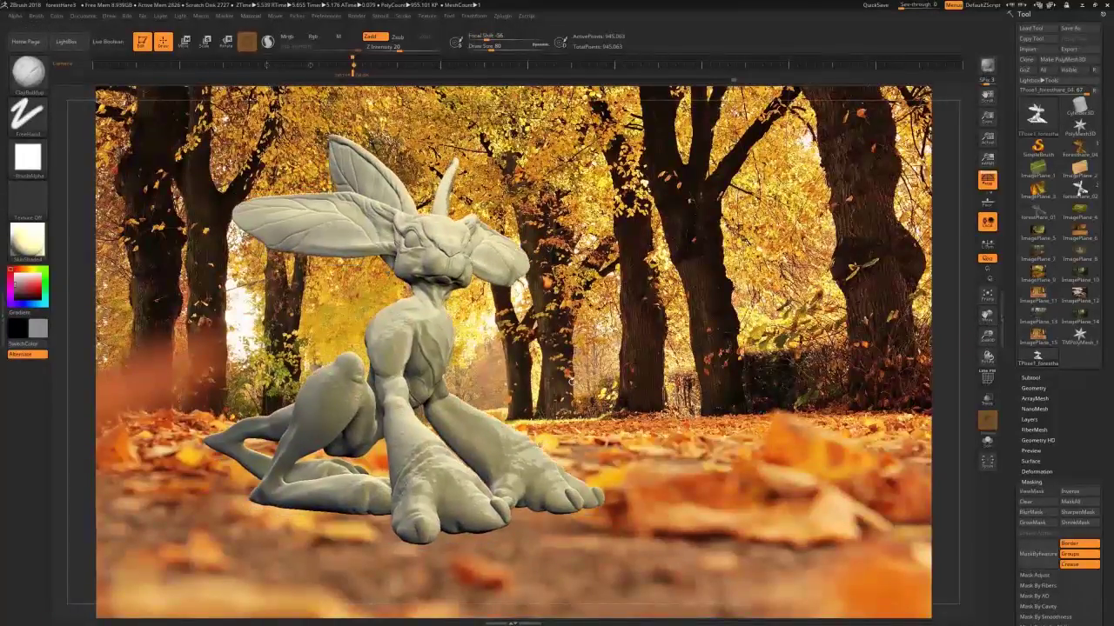
# Nudge the hare's re-posed form with the Move brush.
pyautogui.moveTo(537, 336); pyautogui.dragTo(519, 400)
pyautogui.press('b')
pyautogui.press('m')
pyautogui.press('v')
pyautogui.moveTo(355, 335); pyautogui.dragTo(344, 346)
pyautogui.moveTo(304, 314)
pyautogui.mouseDown()
pyautogui.moveTo(418, 293)
pyautogui.moveTo(600, 297)
pyautogui.moveTo(592, 307)
pyautogui.mouseUp()
# Resize the Move brush for another correction, smooth the surface, and return to the ClayBuildup brush and stored camera view.
pyautogui.press('s')
pyautogui.moveTo(563, 416)
pyautogui.mouseDown()
pyautogui.moveTo(546, 422)
pyautogui.moveTo(555, 422)
pyautogui.mouseUp()
pyautogui.moveTo(714, 437)
pyautogui.mouseDown()
pyautogui.moveTo(557, 432)
pyautogui.moveTo(614, 442)
pyautogui.mouseUp()
pyautogui.moveTo(557, 428)
pyautogui.keyDown('shift'); pyautogui.mouseDown()
pyautogui.moveTo(561, 448)
pyautogui.moveTo(518, 418)
pyautogui.mouseUp(); pyautogui.keyUp('shift')
pyautogui.press('b')
pyautogui.press('c')
pyautogui.press('b')
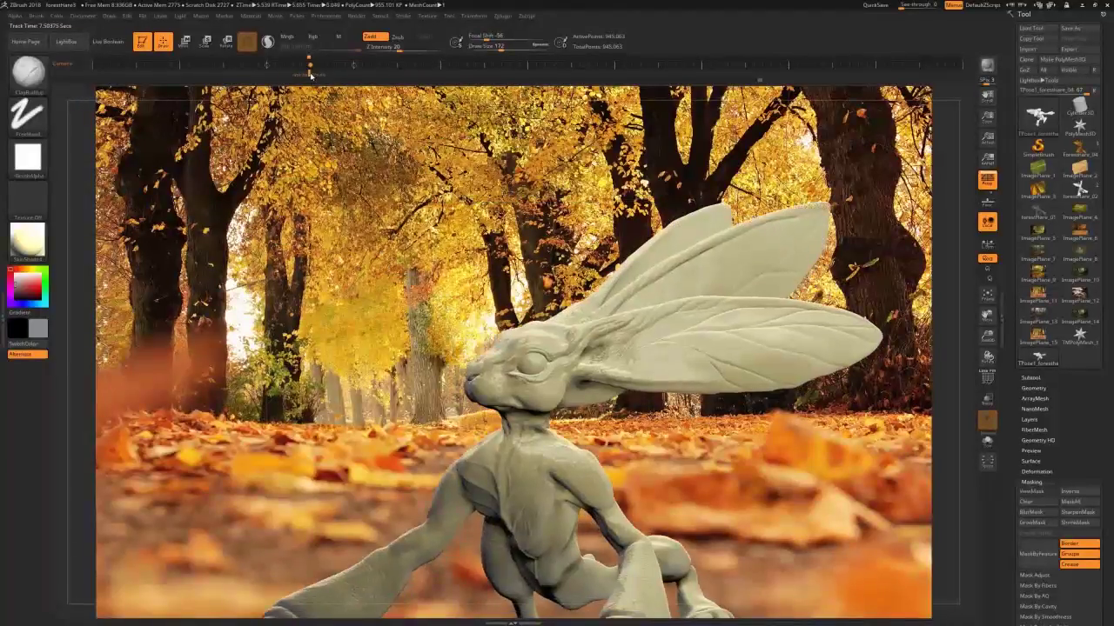
pyautogui.click(354, 67)
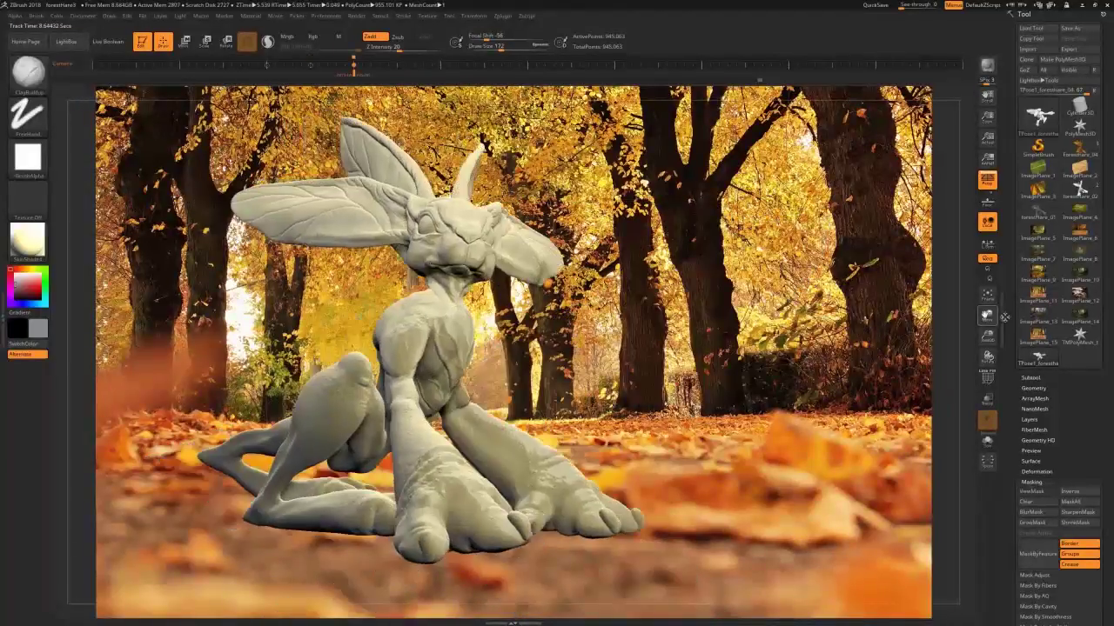
# Isolate the far lower ear with the MaskLasso brush and spread it outward with the gizmo.
pyautogui.moveTo(739, 287)
pyautogui.mouseDown()
pyautogui.moveTo(661, 287)
pyautogui.moveTo(653, 478)
pyautogui.mouseUp()
pyautogui.moveTo(696, 348)
pyautogui.mouseDown()
pyautogui.moveTo(696, 409)
pyautogui.moveTo(683, 421)
pyautogui.mouseUp()
pyautogui.keyDown('ctrl'); pyautogui.click(29, 74); pyautogui.keyUp('ctrl')
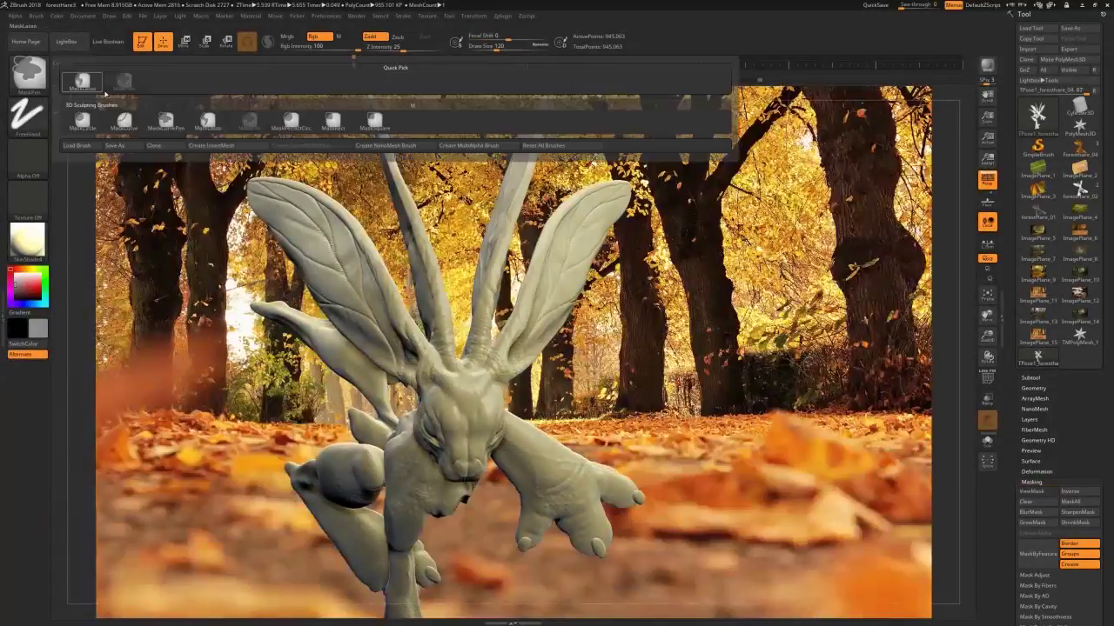
pyautogui.keyDown('ctrl'); pyautogui.click(209, 119); pyautogui.keyUp('ctrl')
pyautogui.moveTo(558, 165)
pyautogui.keyDown('ctrl'); pyautogui.mouseDown()
pyautogui.moveTo(666, 318)
pyautogui.moveTo(522, 348)
pyautogui.mouseUp(); pyautogui.keyUp('ctrl')
pyautogui.moveTo(727, 291); pyautogui.dragTo(716, 311)
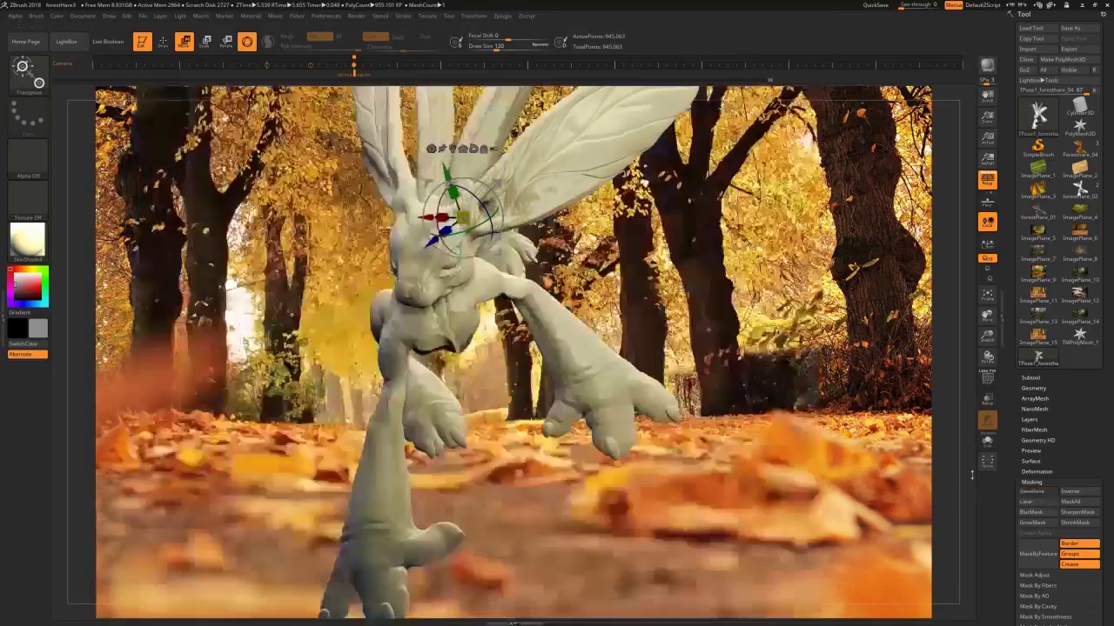
pyautogui.press('q')
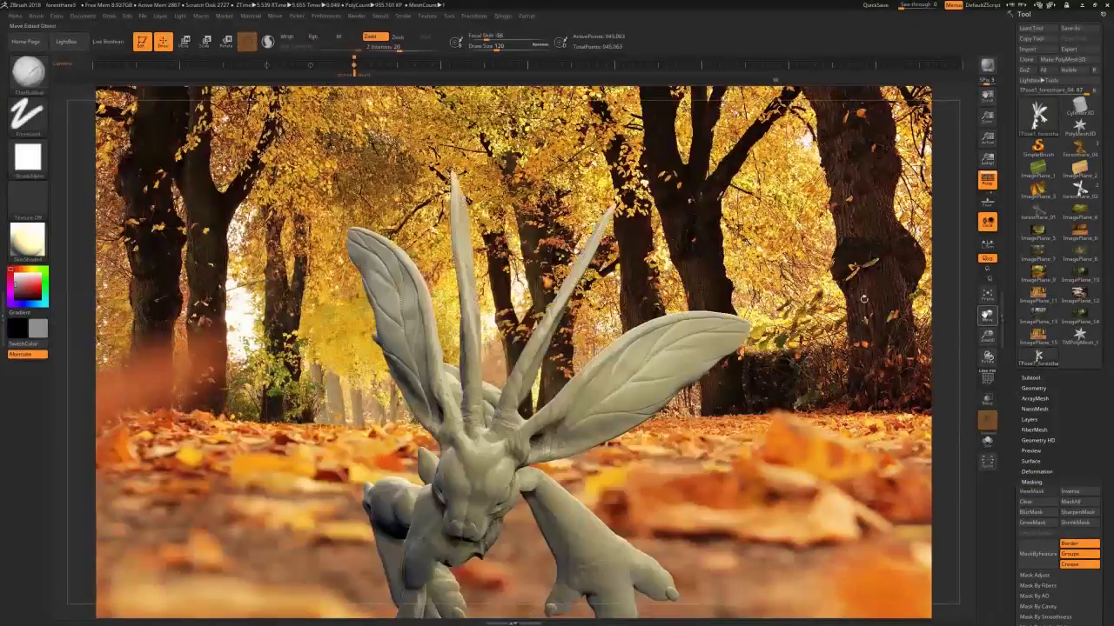
# Mask the far upper ear, invert the mask so only this ear stays free, and blur the mask edge.
pyautogui.press('s')
pyautogui.moveTo(565, 187)
pyautogui.keyDown('ctrl'); pyautogui.mouseDown()
pyautogui.moveTo(470, 418)
pyautogui.moveTo(634, 196)
pyautogui.mouseUp(); pyautogui.keyUp('ctrl')
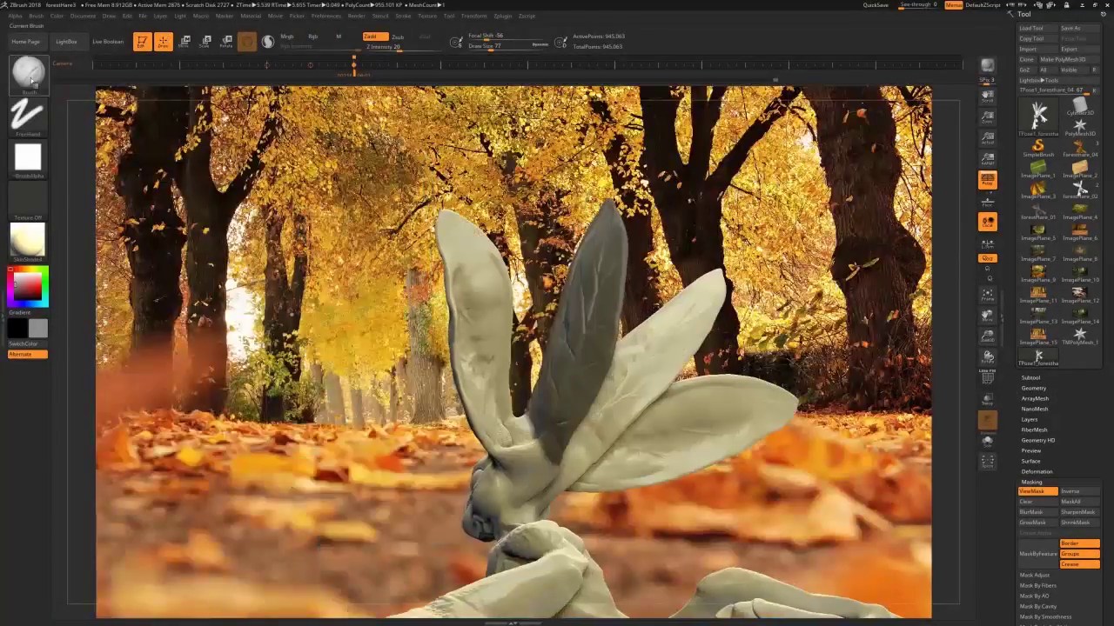
pyautogui.press('b')
pyautogui.press('Escape')
pyautogui.click(1033, 512)
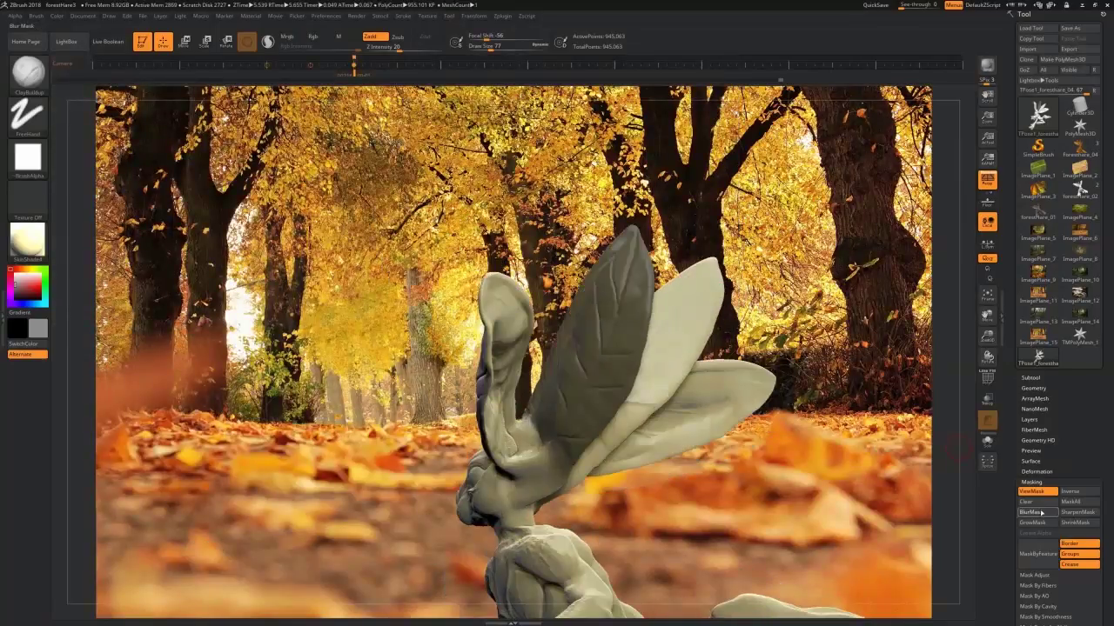
pyautogui.keyDown('ctrl'); pyautogui.click(870, 435); pyautogui.keyUp('ctrl')
pyautogui.moveTo(835, 452); pyautogui.dragTo(879, 452)
pyautogui.press('s')
pyautogui.moveTo(535, 443)
pyautogui.mouseDown()
pyautogui.moveTo(550, 444)
pyautogui.moveTo(541, 483)
pyautogui.mouseUp()
pyautogui.moveTo(783, 470)
pyautogui.mouseDown()
pyautogui.moveTo(878, 470)
pyautogui.moveTo(783, 475)
pyautogui.mouseUp()
pyautogui.click(1036, 514)
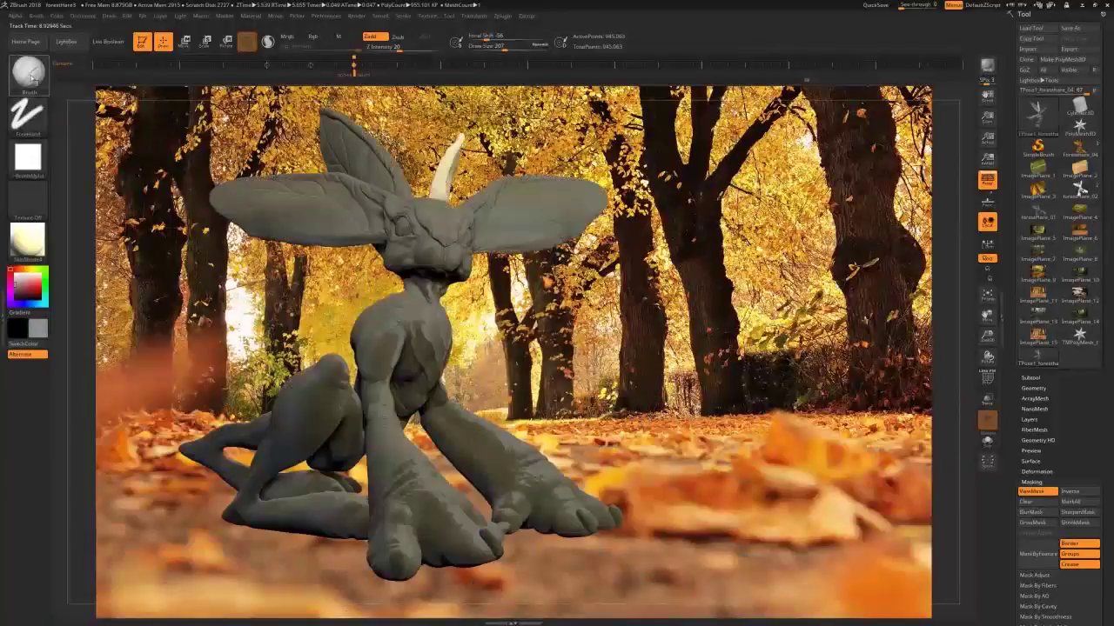
# Place the gizmo at the base of the far upper ear and rotate the ear so its broad side faces the viewer.
pyautogui.keyDown('alt'); pyautogui.click(569, 202); pyautogui.keyUp('alt')
pyautogui.keyDown('alt'); pyautogui.click(440, 196); pyautogui.keyUp('alt')
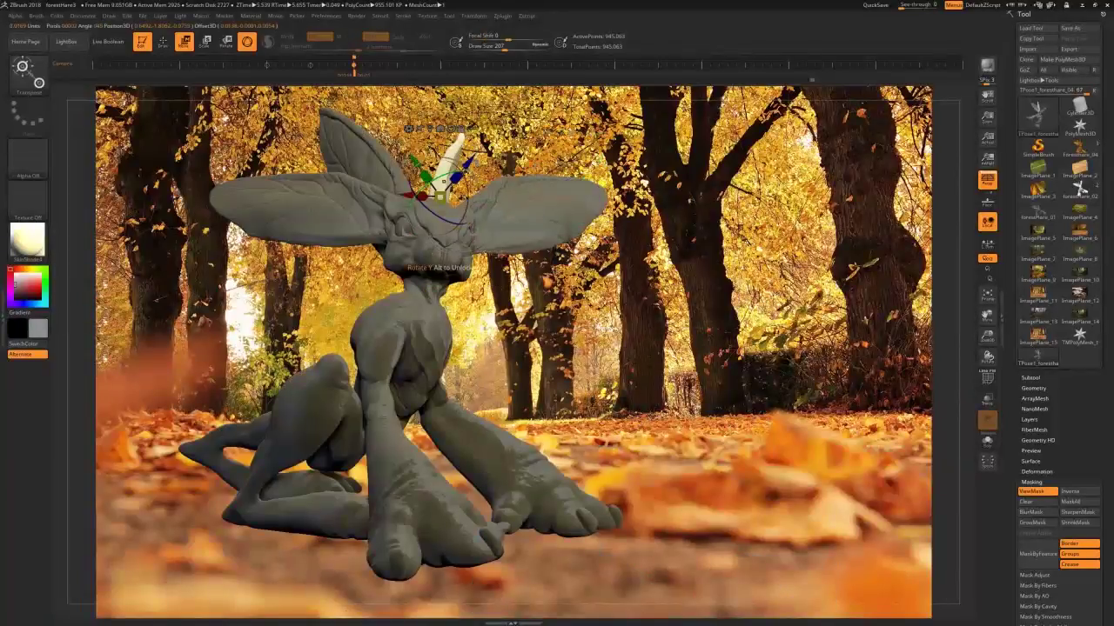
pyautogui.moveTo(461, 165); pyautogui.dragTo(476, 178)
pyautogui.moveTo(386, 205); pyautogui.dragTo(388, 205)
pyautogui.moveTo(679, 340); pyautogui.dragTo(766, 348)
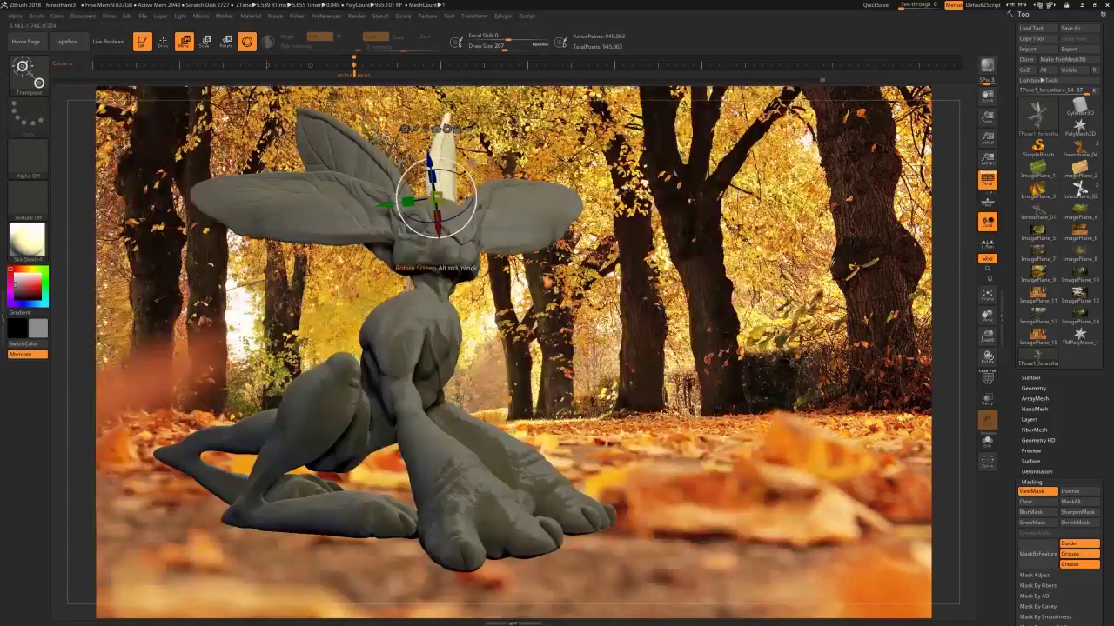
pyautogui.click(353, 65)
pyautogui.moveTo(438, 227); pyautogui.dragTo(437, 230)
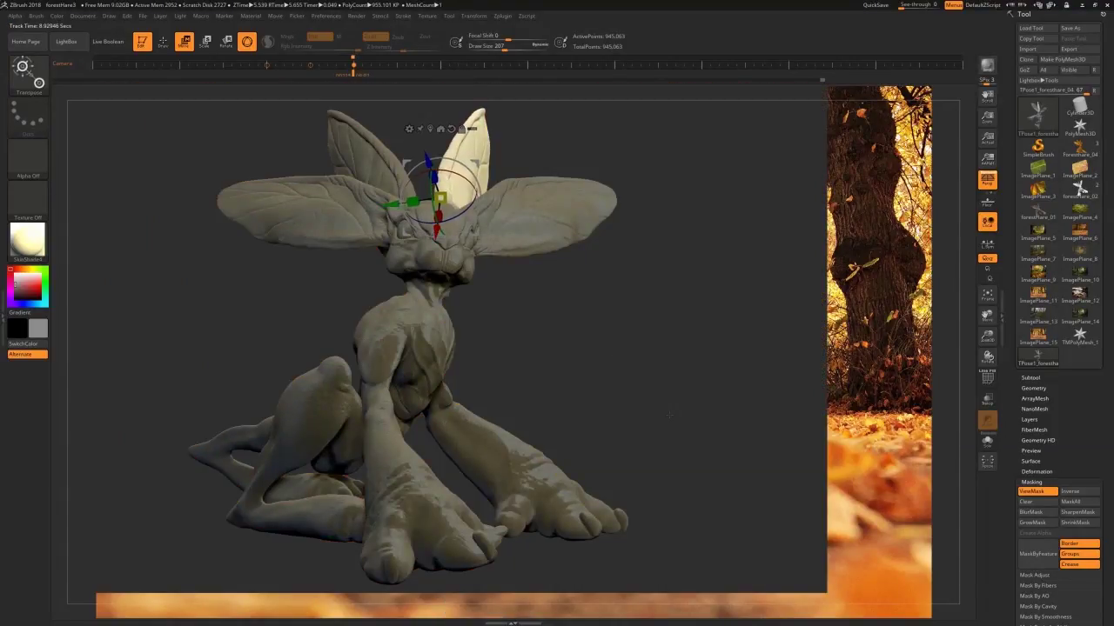
pyautogui.moveTo(54, 104); pyautogui.dragTo(64, 107)
# Clear the ear mask and switch to the Move brush for work on the undersides of the paws.
pyautogui.click(29, 74)
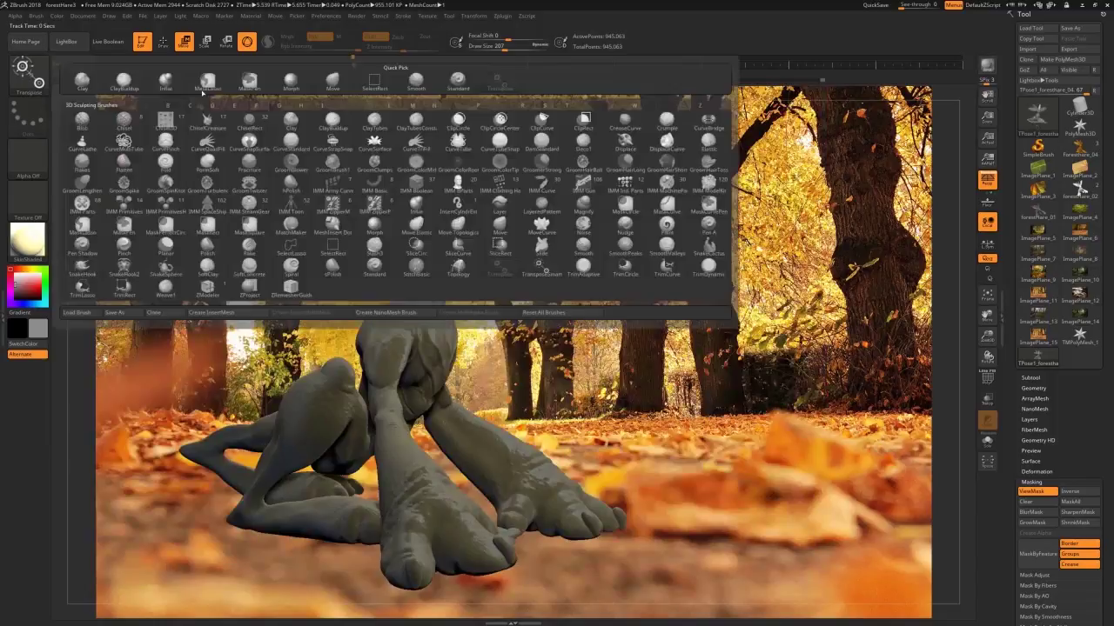
pyautogui.click(334, 82)
pyautogui.click(1031, 502)
pyautogui.moveTo(696, 418); pyautogui.dragTo(678, 218)
pyautogui.moveTo(662, 366)
pyautogui.mouseDown()
pyautogui.moveTo(766, 348)
pyautogui.moveTo(696, 383)
pyautogui.mouseUp()
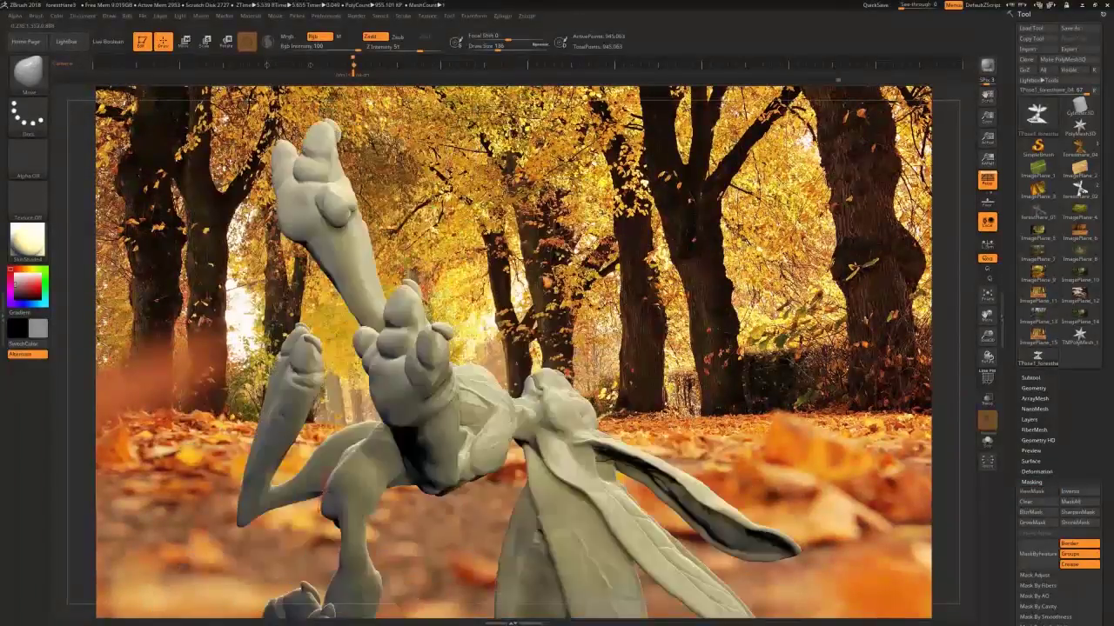
# Reshape the undersides of the paws with the Move brush and smooth the surface, with ClayBuildup as the sculpting brush.
pyautogui.moveTo(609, 557); pyautogui.dragTo(453, 557)
pyautogui.press('s')
pyautogui.moveTo(470, 487); pyautogui.dragTo(531, 409)
pyautogui.moveTo(56, 87); pyautogui.dragTo(43, 105)
pyautogui.press('b')
pyautogui.press('c')
pyautogui.press('b')
pyautogui.press('shift')
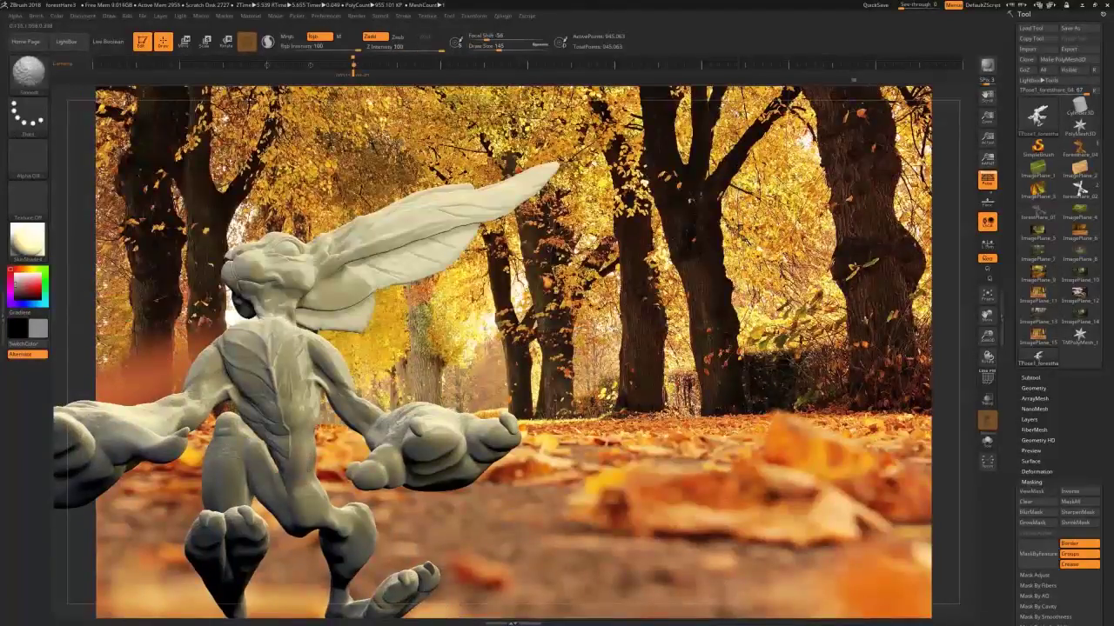
# Return to the stored camera view of the hare and make the Move brush active.
pyautogui.click(352, 65)
pyautogui.press('b')
pyautogui.press('m')
pyautogui.press('v')
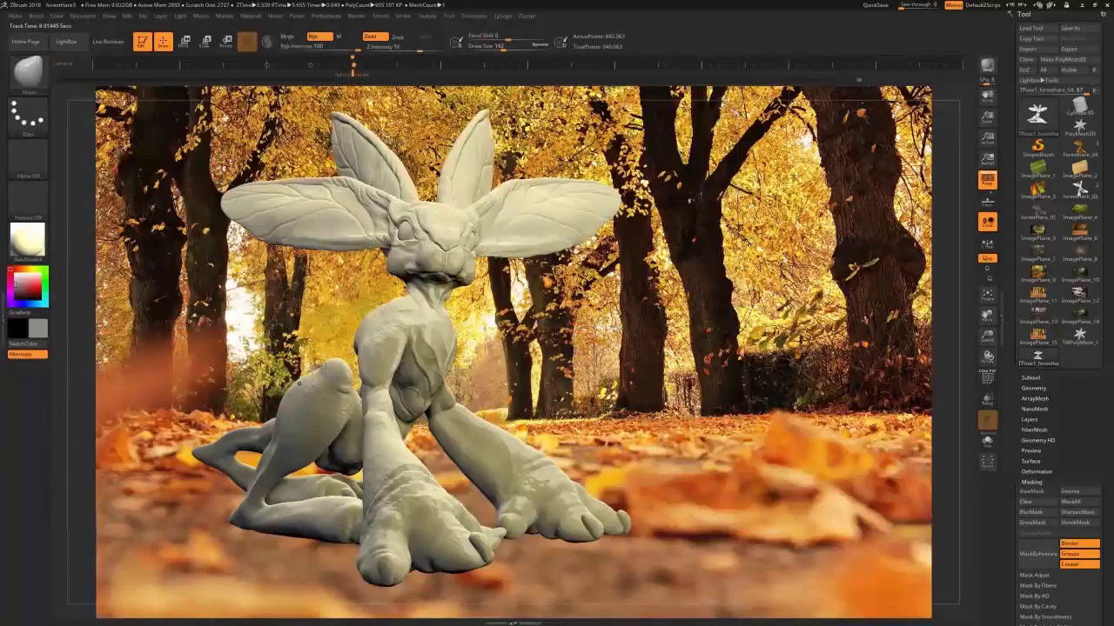
pyautogui.click(352, 65)
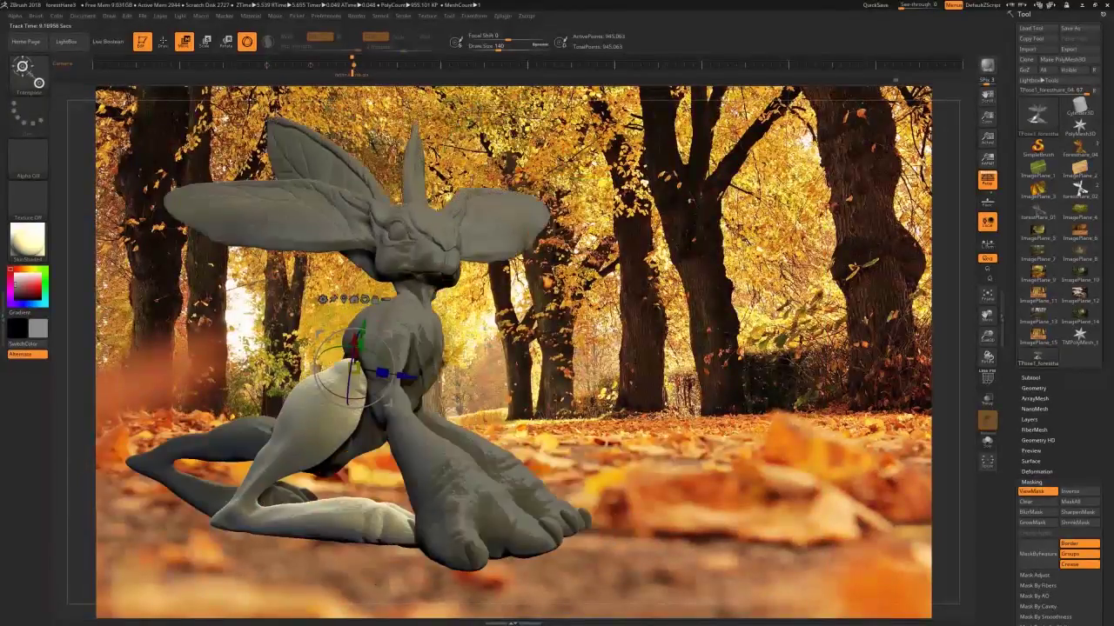
# Clear the mask around the near hind leg and nudge the upper arm and neck with the Move brush.
pyautogui.press('q')
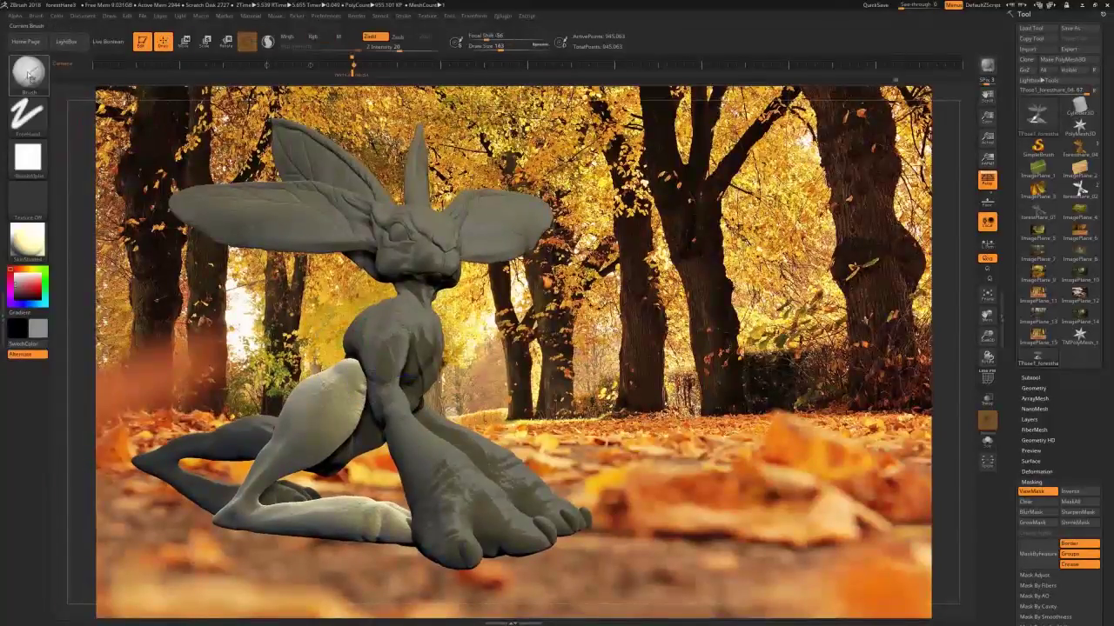
pyautogui.click(1037, 502)
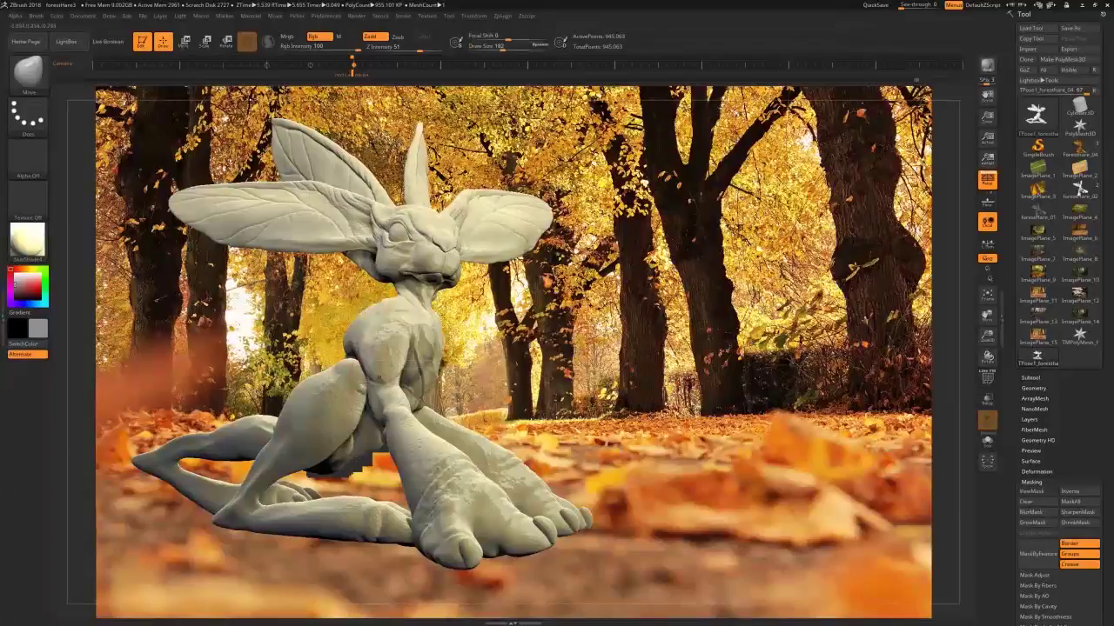
pyautogui.moveTo(390, 390); pyautogui.dragTo(397, 391)
pyautogui.moveTo(696, 348); pyautogui.dragTo(617, 348)
pyautogui.moveTo(409, 290); pyautogui.dragTo(418, 289)
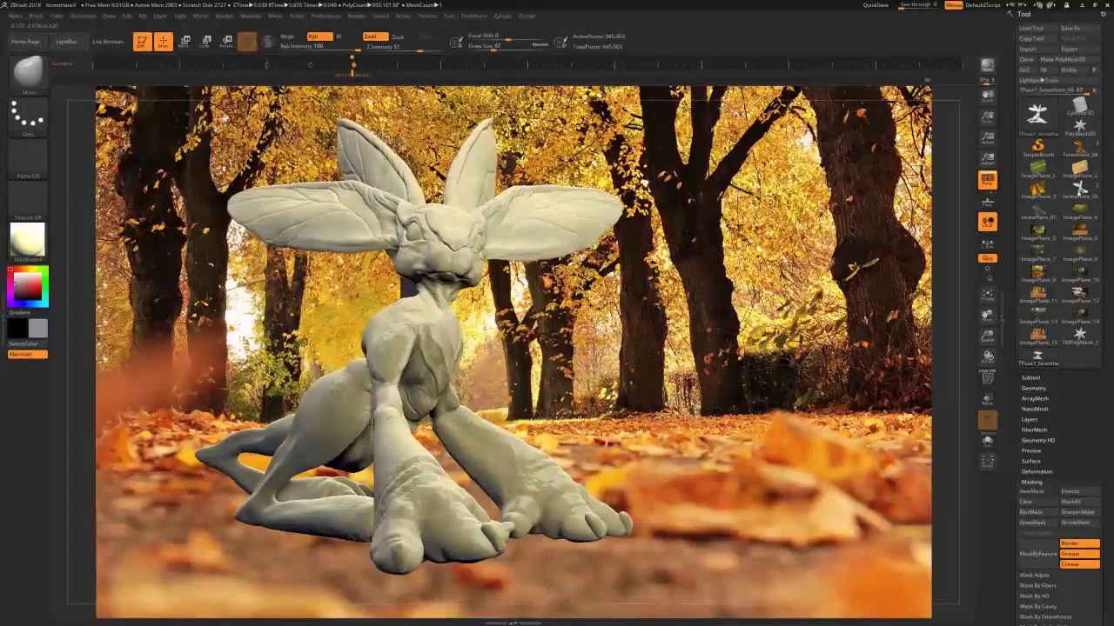
pyautogui.moveTo(626, 348); pyautogui.dragTo(688, 348)
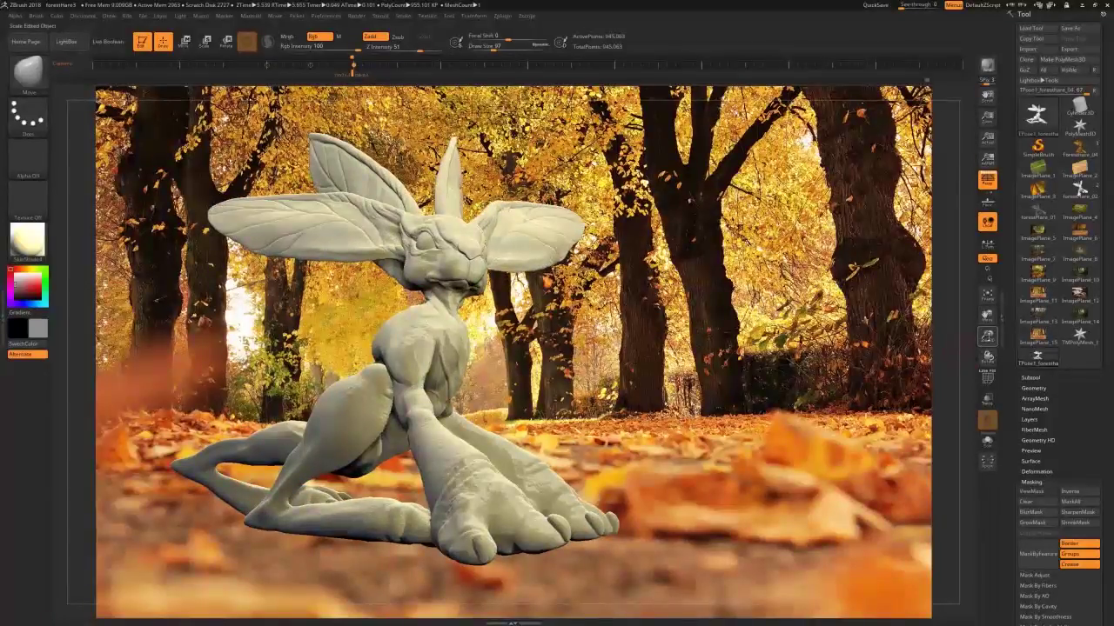
# Transfer the new pose from the Transpose Master mesh back to the painted subtools and render a best preview.
pyautogui.click(502, 17)
pyautogui.click(531, 194)
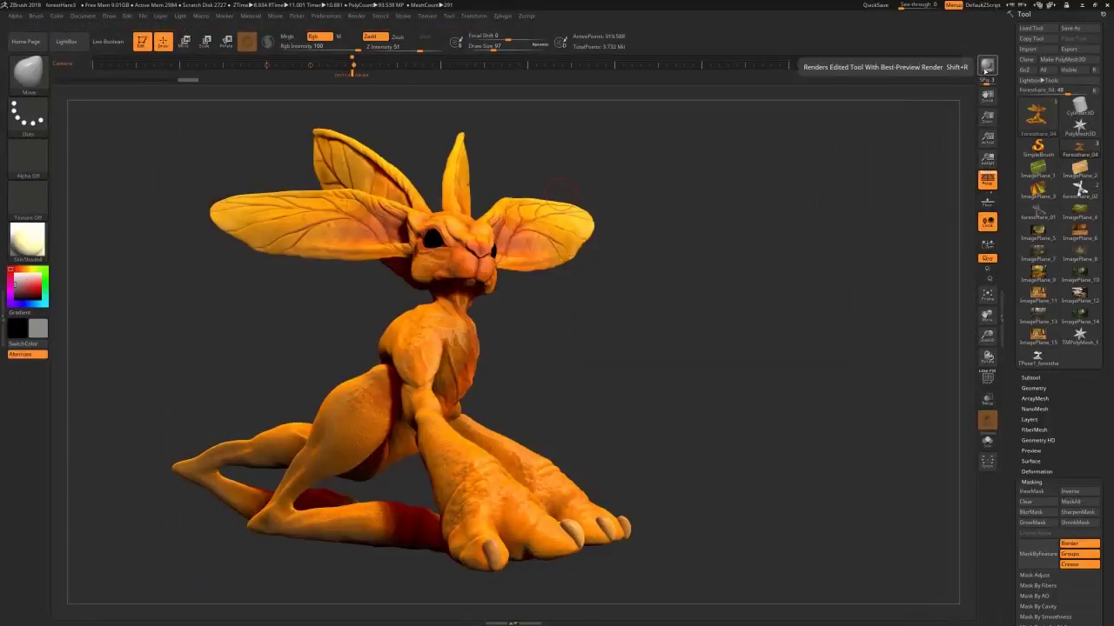
pyautogui.hotkey('shift', 'r')
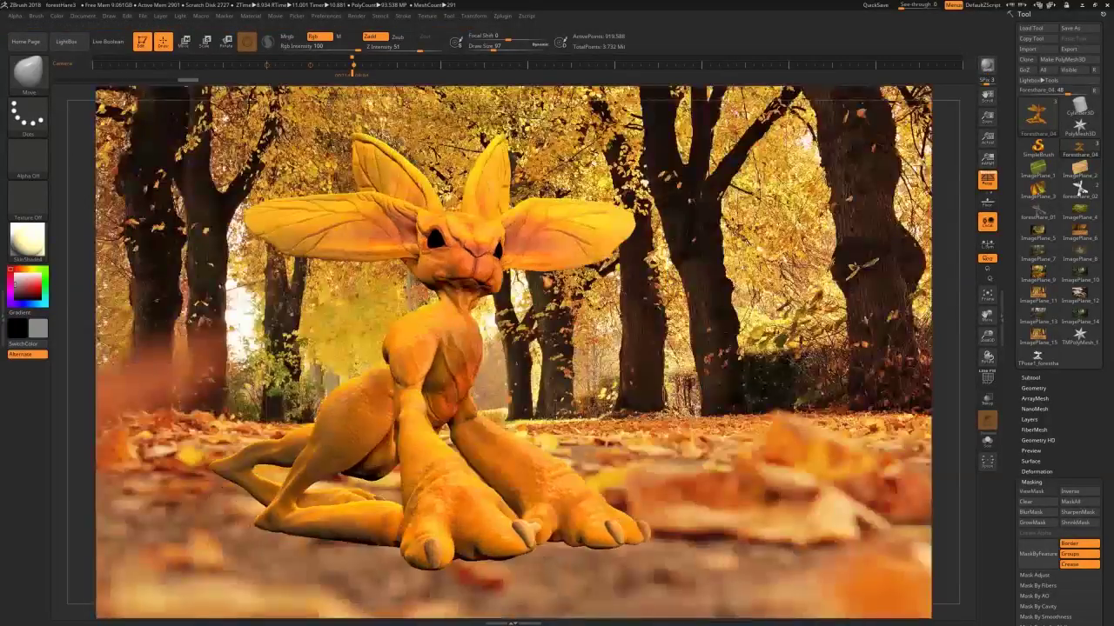
# Enlarge the Move brush to a draw size of 365, nudge the near front paw's toes and activate the claw subtool.
pyautogui.press(']')
pyautogui.press(']')
pyautogui.press(']')
pyautogui.press(']')
pyautogui.press(']')
pyautogui.press(']')
pyautogui.press(']')
pyautogui.press(']')
pyautogui.moveTo(506, 539)
pyautogui.mouseDown()
pyautogui.moveTo(519, 534)
pyautogui.moveTo(501, 534)
pyautogui.mouseUp()
pyautogui.keyDown('alt'); pyautogui.click(497, 529); pyautogui.keyUp('alt')
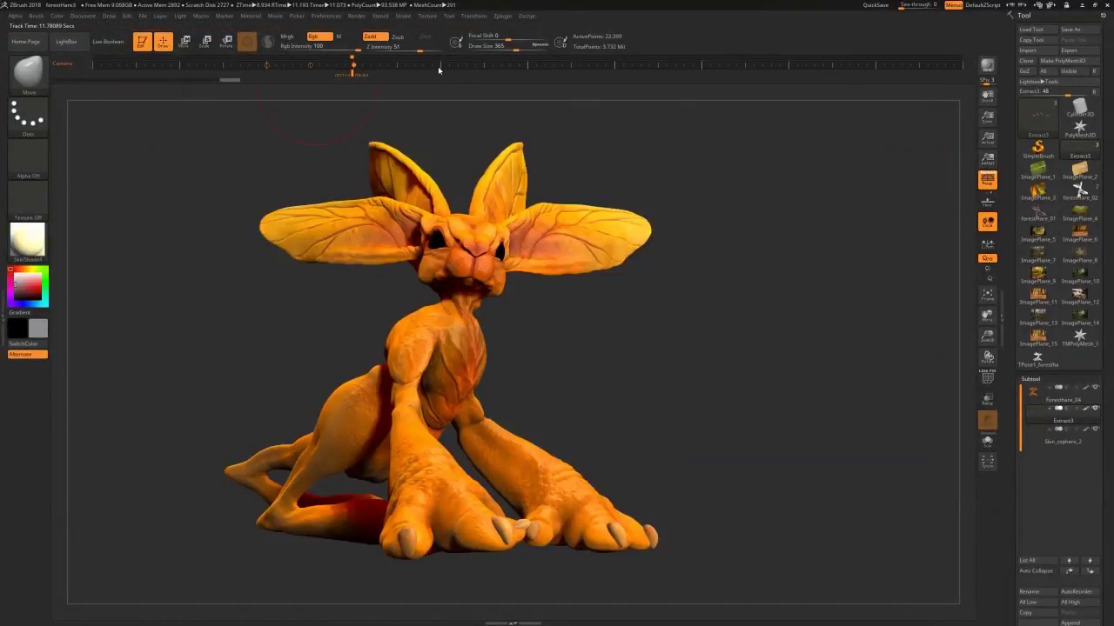
# Save the project and render a best preview of the posed hare.
pyautogui.click(143, 16)
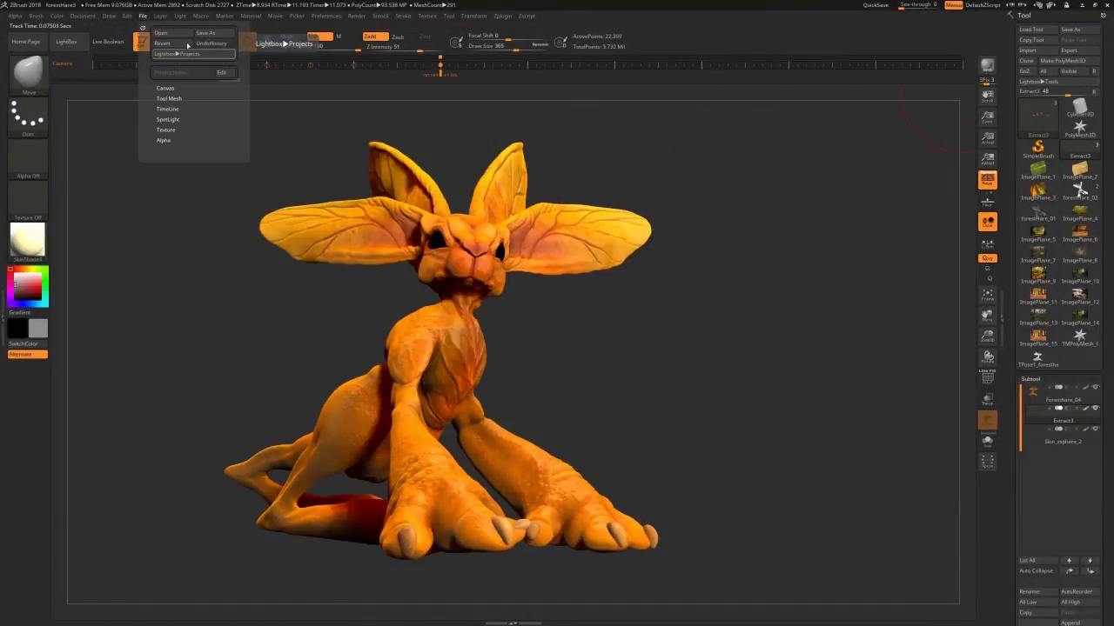
pyautogui.click(205, 34)
pyautogui.click(557, 353)
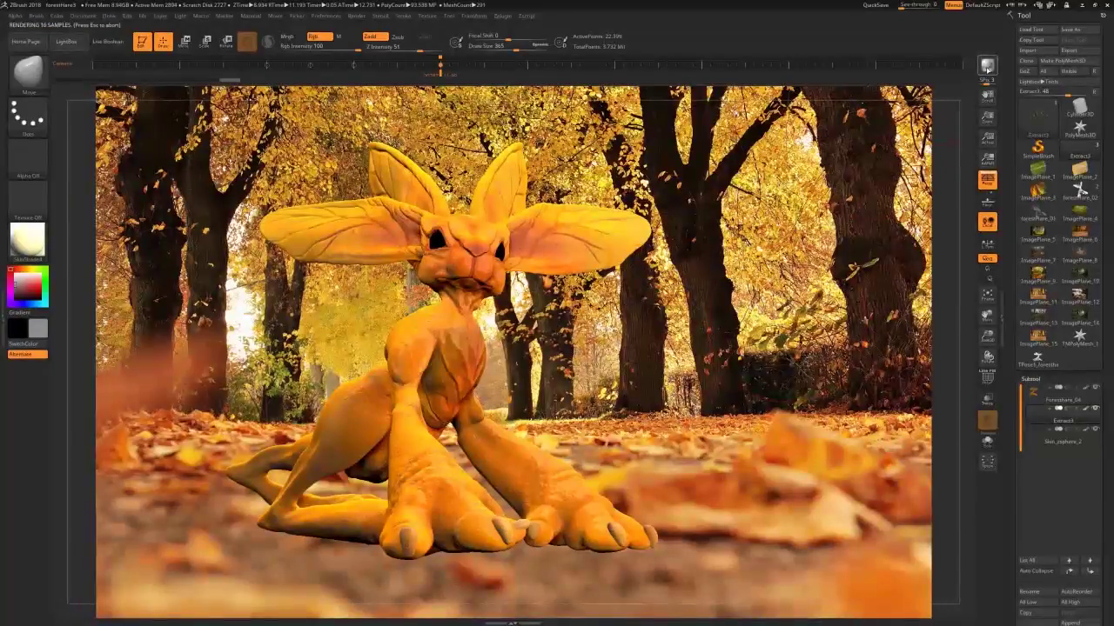
pyautogui.click(987, 69)
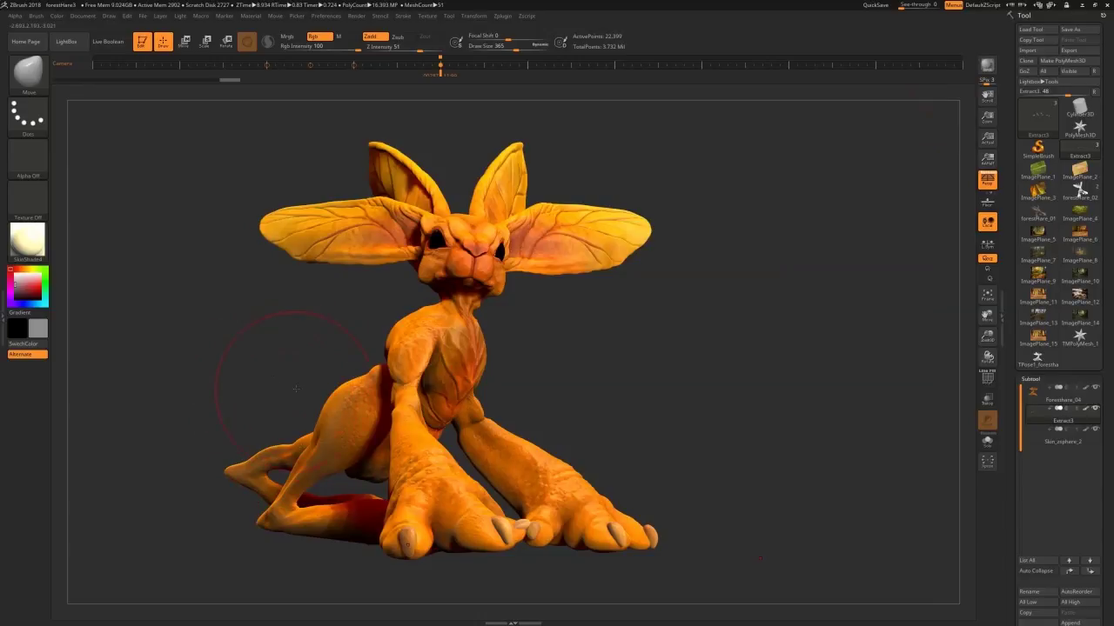
# Activate the body subtool with the ClayBuildup brush and render a best preview of the hare facing the opposite way.
pyautogui.press('b')
pyautogui.press('c')
pyautogui.press('b')
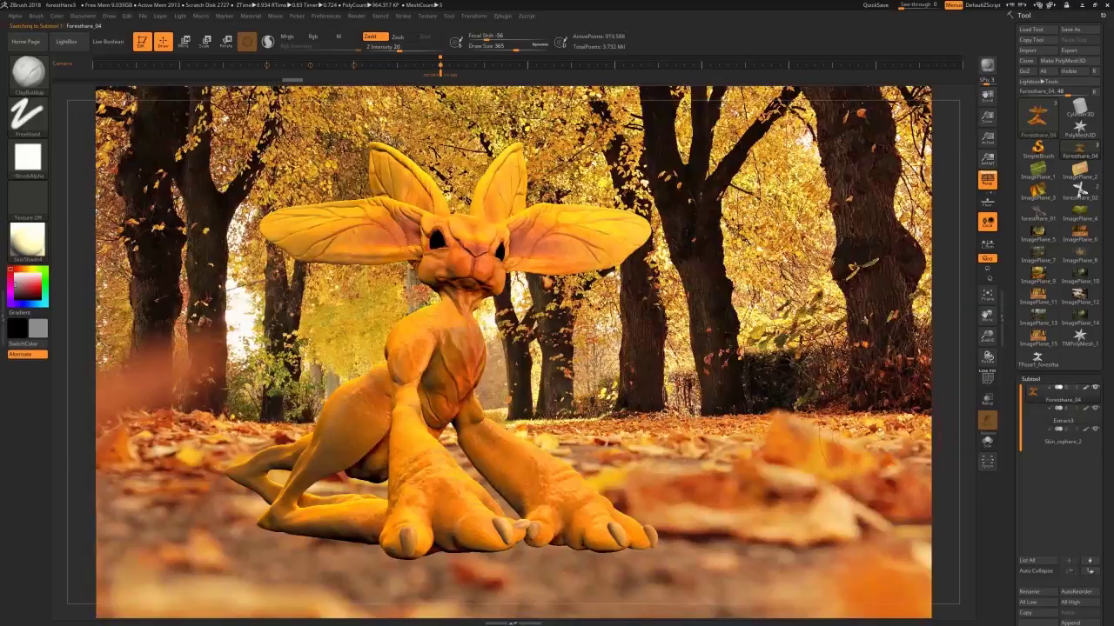
pyautogui.moveTo(914, 402); pyautogui.dragTo(1010, 353)
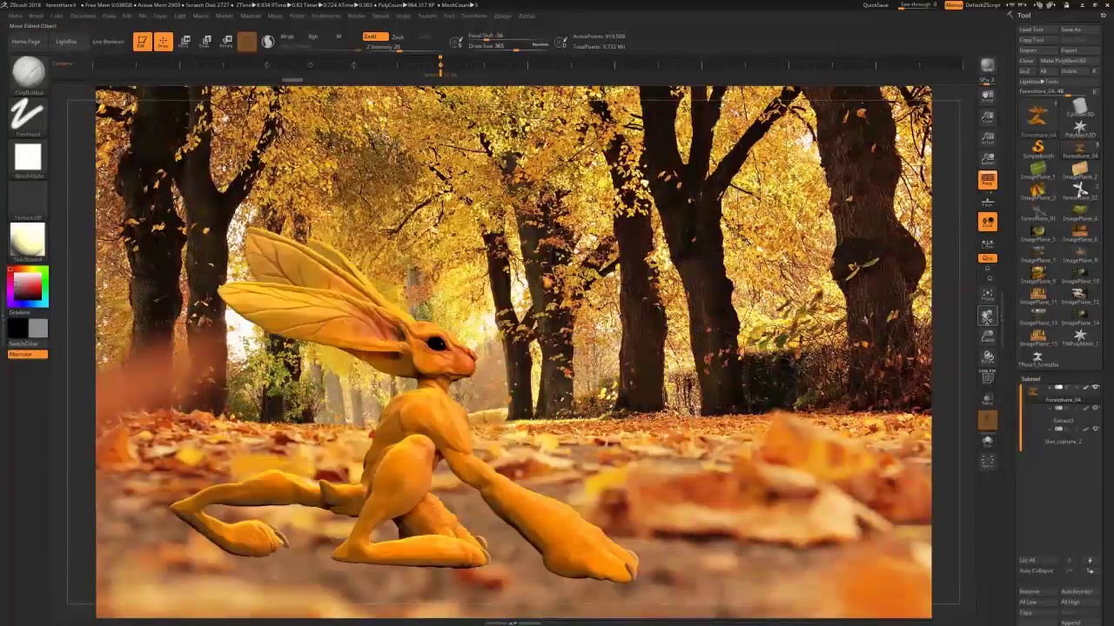
pyautogui.moveTo(987, 316); pyautogui.dragTo(1000, 292)
pyautogui.moveTo(924, 322); pyautogui.dragTo(1038, 296)
pyautogui.moveTo(987, 337); pyautogui.dragTo(993, 364)
pyautogui.moveTo(986, 316); pyautogui.dragTo(974, 333)
pyautogui.click(987, 66)
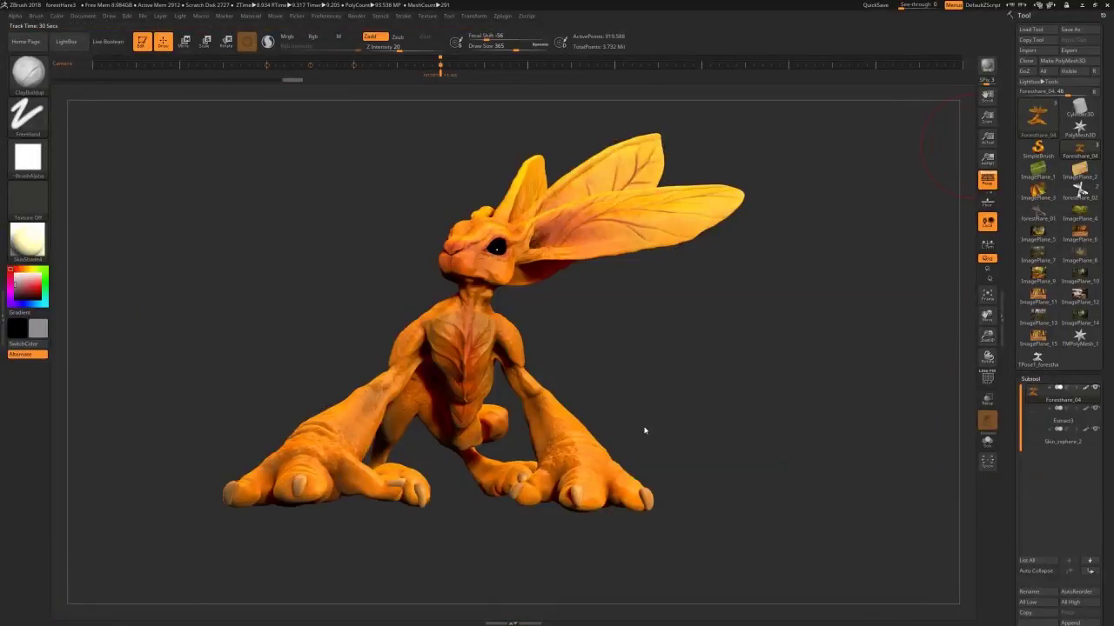
# Adjust the hind legs and the inner toes of the front paws with the Move brush in the new view.
pyautogui.moveTo(645, 430); pyautogui.dragTo(633, 426)
pyautogui.press('b')
pyautogui.press('m')
pyautogui.press('v')
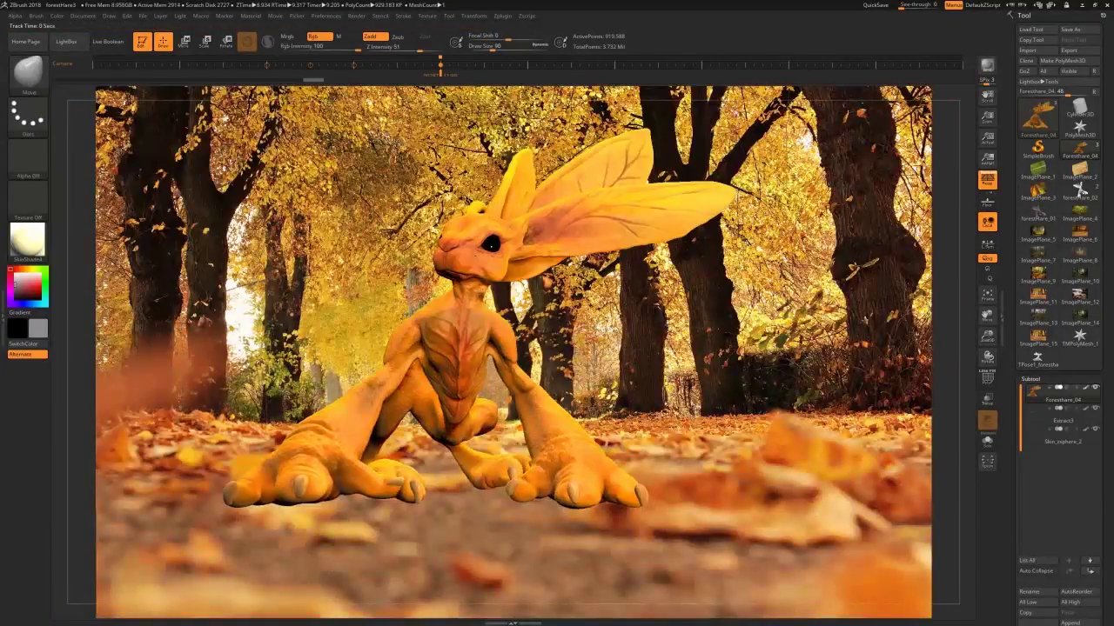
pyautogui.moveTo(452, 509)
pyautogui.mouseDown()
pyautogui.moveTo(557, 508)
pyautogui.moveTo(448, 503)
pyautogui.mouseUp()
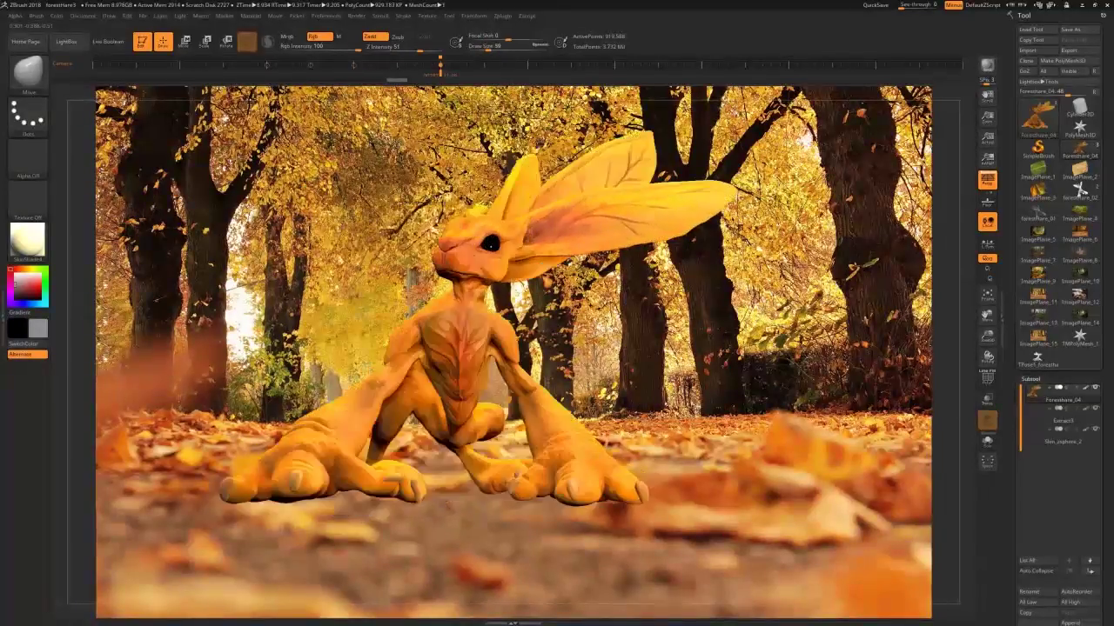
pyautogui.moveTo(492, 431); pyautogui.dragTo(497, 431)
pyautogui.moveTo(556, 517)
pyautogui.mouseDown()
pyautogui.moveTo(474, 489)
pyautogui.moveTo(531, 544)
pyautogui.moveTo(552, 514)
pyautogui.moveTo(543, 553)
pyautogui.moveTo(561, 569)
pyautogui.moveTo(557, 556)
pyautogui.moveTo(575, 561)
pyautogui.moveTo(539, 530)
pyautogui.moveTo(557, 513)
pyautogui.moveTo(511, 497)
pyautogui.mouseUp()
pyautogui.press('s')
pyautogui.press('s')
pyautogui.keyDown('alt'); pyautogui.click(510, 498); pyautogui.keyUp('alt')
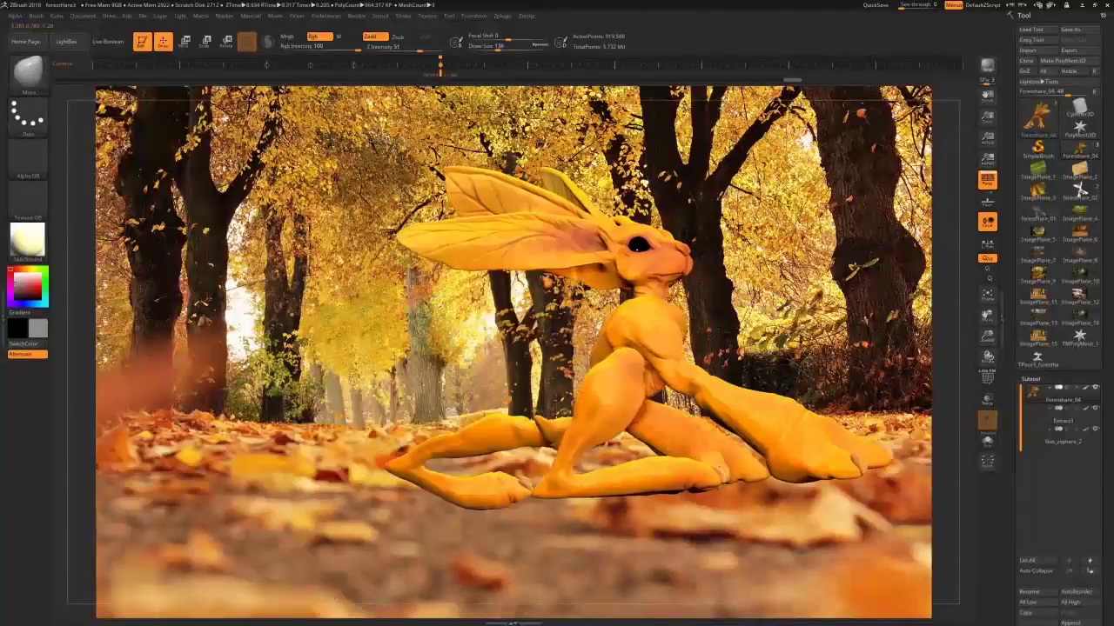
# Reframe the hare, store this view as a new camera keyframe and compare it with the previous keyframe's view.
pyautogui.moveTo(987, 356); pyautogui.dragTo(990, 356)
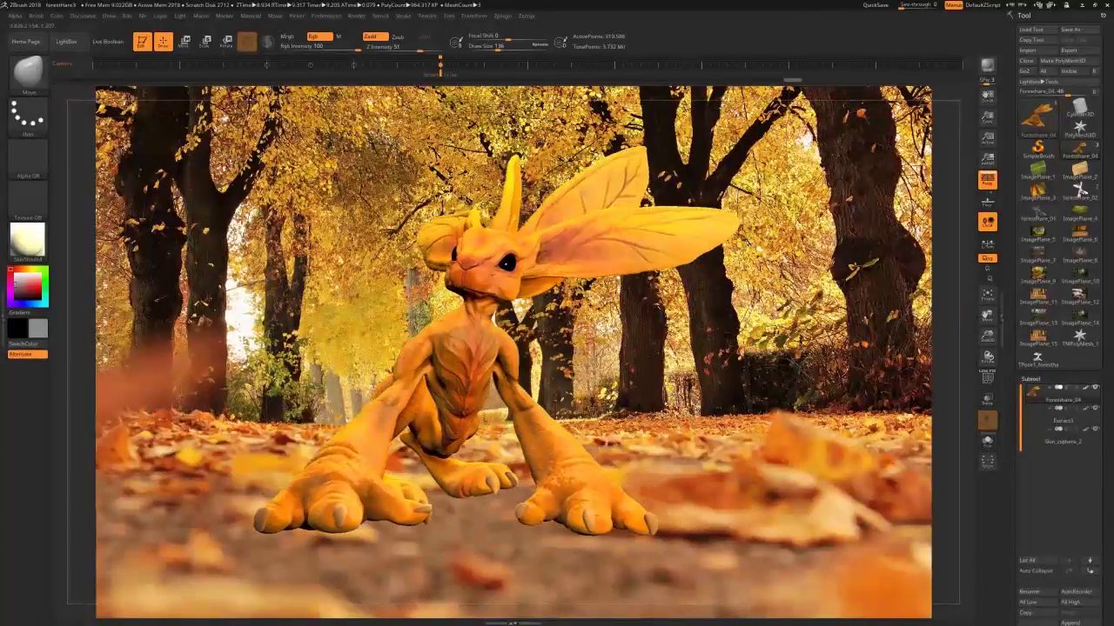
pyautogui.press('s')
pyautogui.moveTo(461, 493); pyautogui.dragTo(466, 494)
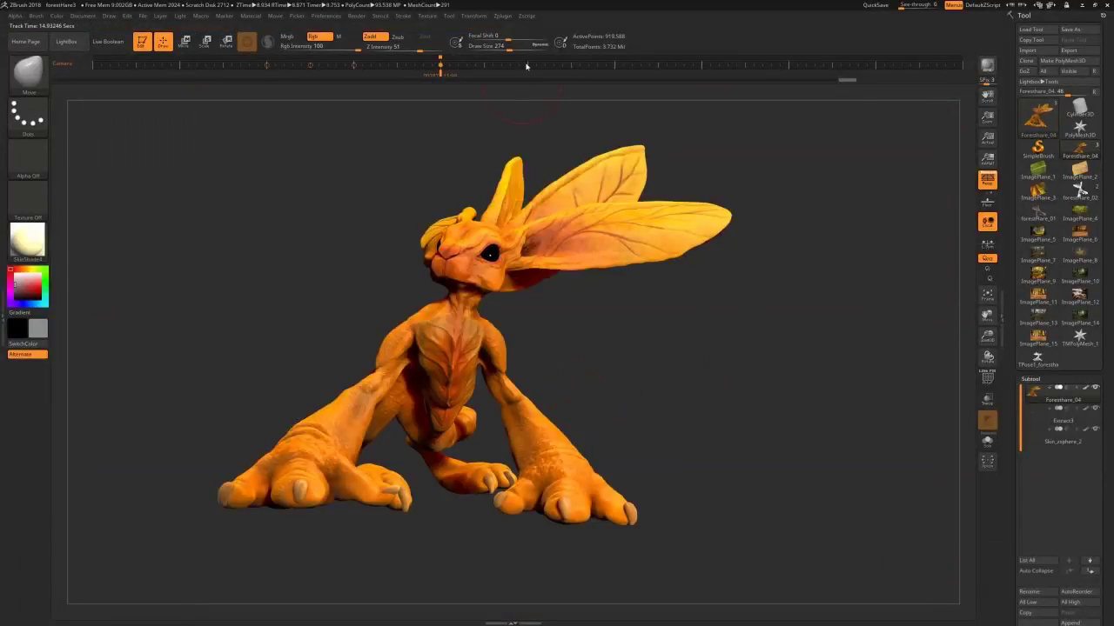
pyautogui.click(524, 65)
pyautogui.click(440, 66)
pyautogui.click(525, 66)
pyautogui.click(439, 67)
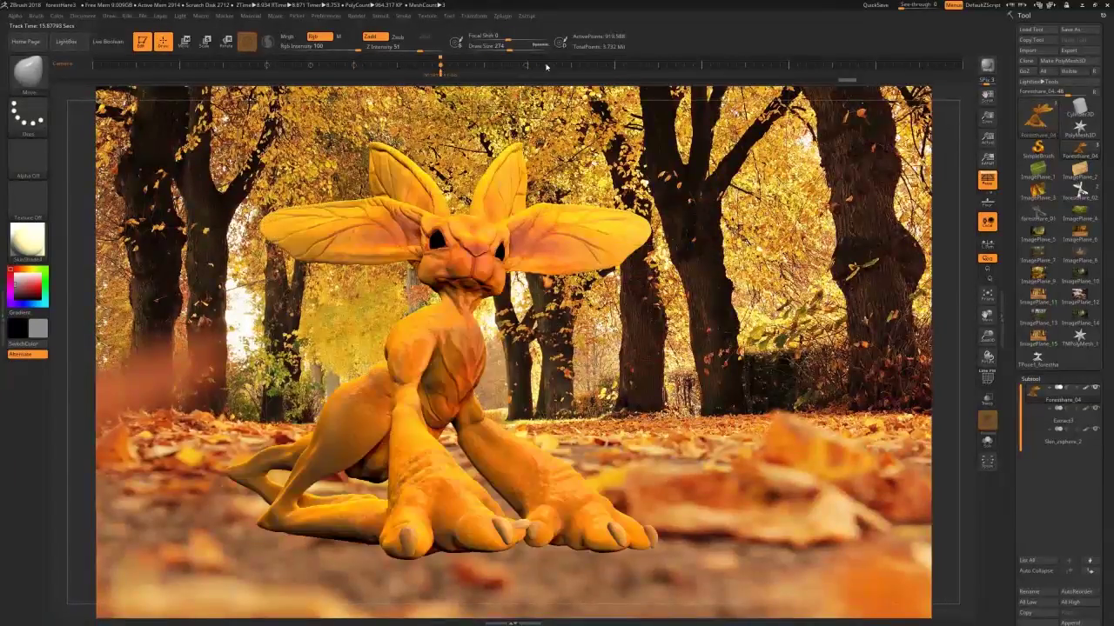
pyautogui.click(525, 65)
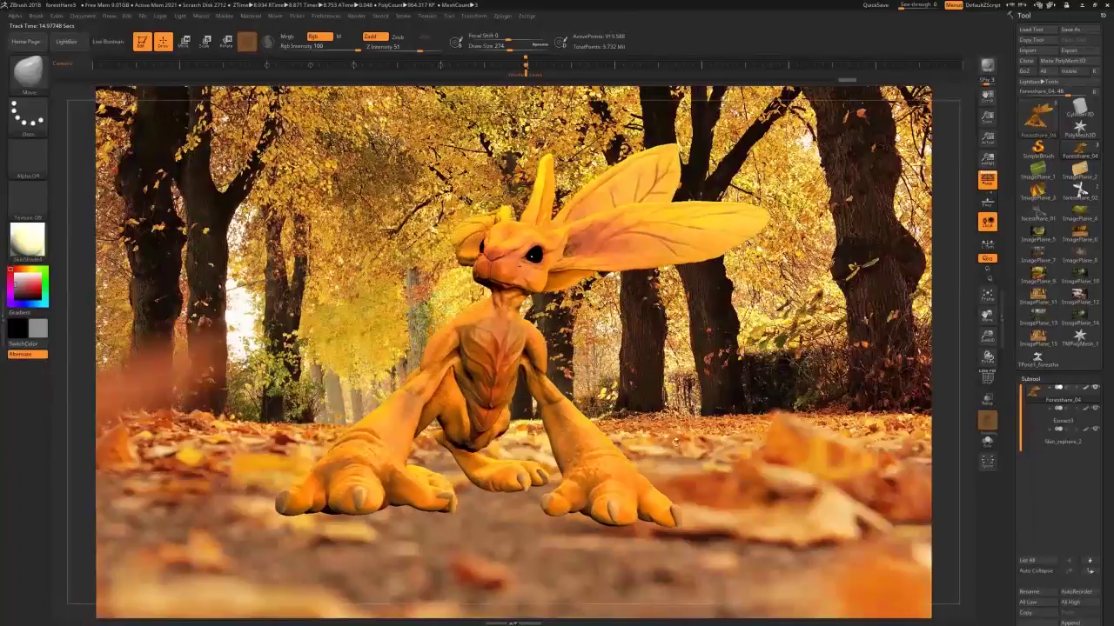
# Scale the hare slightly in the frame and store the view as another camera keyframe on the timeline.
pyautogui.moveTo(986, 336); pyautogui.dragTo(987, 338)
pyautogui.click(526, 66)
pyautogui.click(440, 66)
pyautogui.click(615, 67)
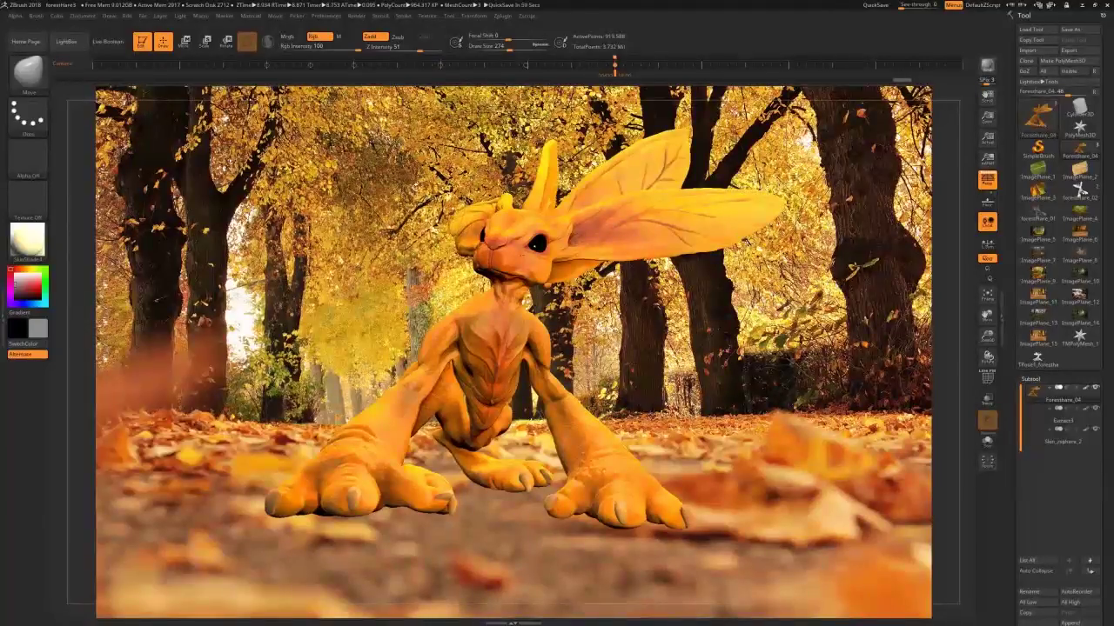
# Mask the far lower ear, blur the mask edge and invert the mask so only this ear stays free.
pyautogui.moveTo(422, 191)
pyautogui.mouseDown()
pyautogui.moveTo(441, 176)
pyautogui.moveTo(440, 383)
pyautogui.moveTo(311, 214)
pyautogui.moveTo(687, 291)
pyautogui.moveTo(705, 317)
pyautogui.mouseUp()
pyautogui.keyDown('ctrl'); pyautogui.click(28, 74); pyautogui.keyUp('ctrl')
pyautogui.keyDown('ctrl'); pyautogui.click(246, 119); pyautogui.keyUp('ctrl')
pyautogui.moveTo(592, 392)
pyautogui.keyDown('alt'); pyautogui.mouseDown()
pyautogui.moveTo(739, 239)
pyautogui.moveTo(727, 213)
pyautogui.moveTo(696, 288)
pyautogui.moveTo(740, 235)
pyautogui.moveTo(722, 270)
pyautogui.mouseUp(); pyautogui.keyUp('alt')
pyautogui.keyDown('ctrl'); pyautogui.moveTo(438, 322); pyautogui.dragTo(438, 343); pyautogui.keyUp('ctrl')
pyautogui.moveTo(722, 270)
pyautogui.mouseDown()
pyautogui.moveTo(730, 227)
pyautogui.moveTo(696, 340)
pyautogui.moveTo(723, 344)
pyautogui.moveTo(770, 226)
pyautogui.mouseUp()
pyautogui.click(1030, 379)
pyautogui.click(1031, 483)
pyautogui.click(1038, 514)
pyautogui.click(1075, 492)
# Place the gizmo at the base of the far lower ear and rotate the ear upward beside the head.
pyautogui.click(29, 74)
pyautogui.click(184, 42)
pyautogui.click(514, 123)
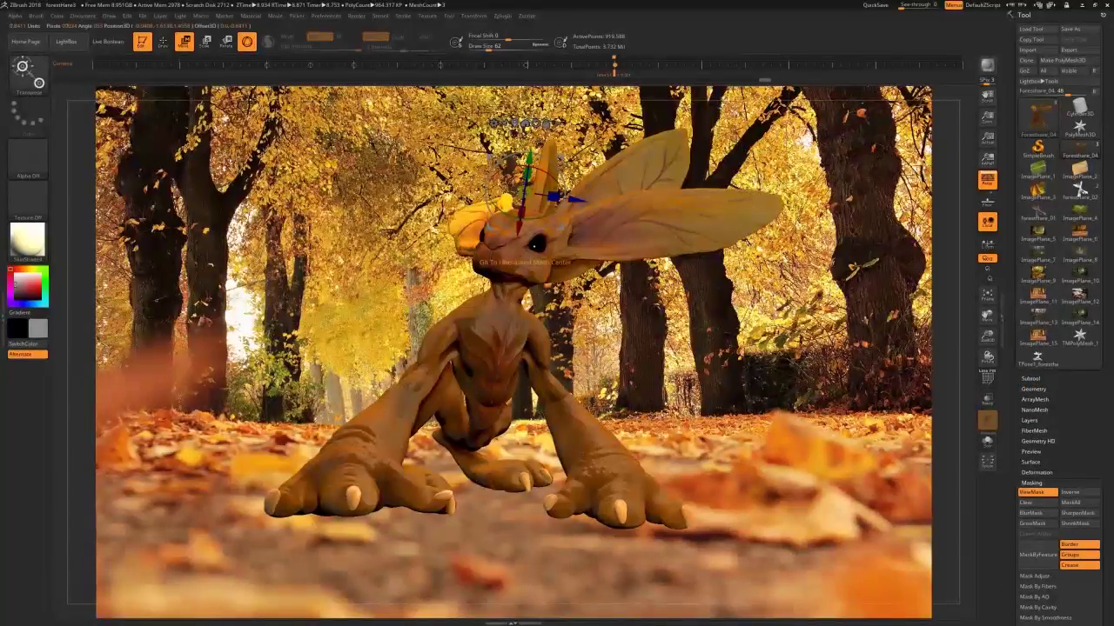
pyautogui.click(516, 140)
pyautogui.moveTo(506, 228); pyautogui.dragTo(505, 187)
pyautogui.moveTo(522, 178); pyautogui.dragTo(513, 174)
# Choose the SnakeHook brush, mask the far upper ear, and blur and invert the mask so only this ear stays free.
pyautogui.click(36, 84)
pyautogui.click(80, 268)
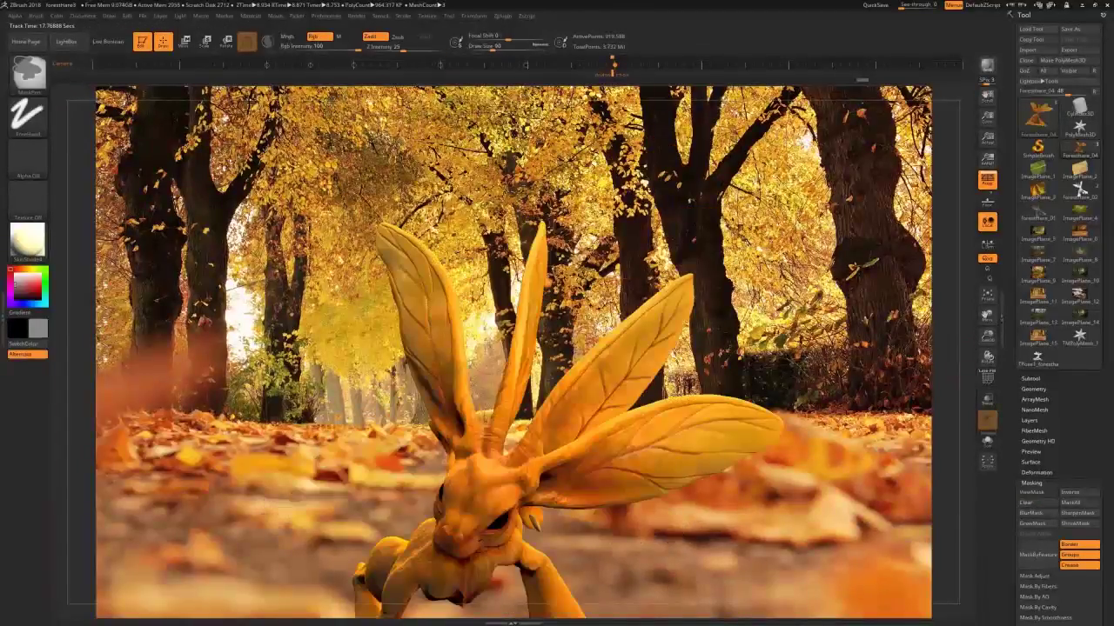
pyautogui.press('s')
pyautogui.click(521, 347)
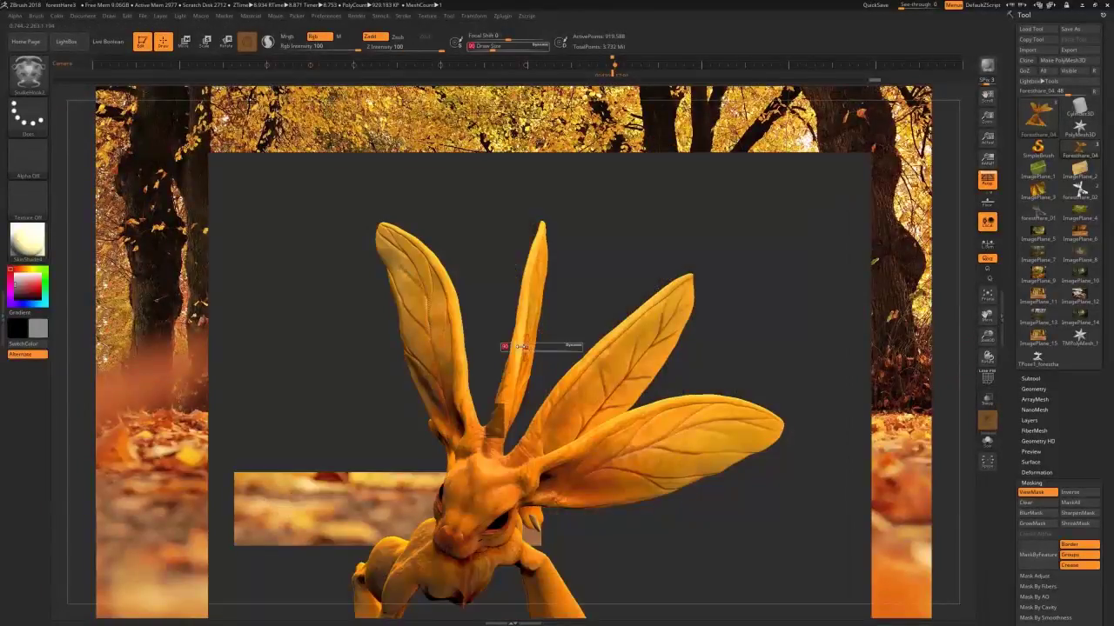
pyautogui.keyDown('ctrl'); pyautogui.moveTo(544, 205); pyautogui.dragTo(484, 435); pyautogui.keyUp('ctrl')
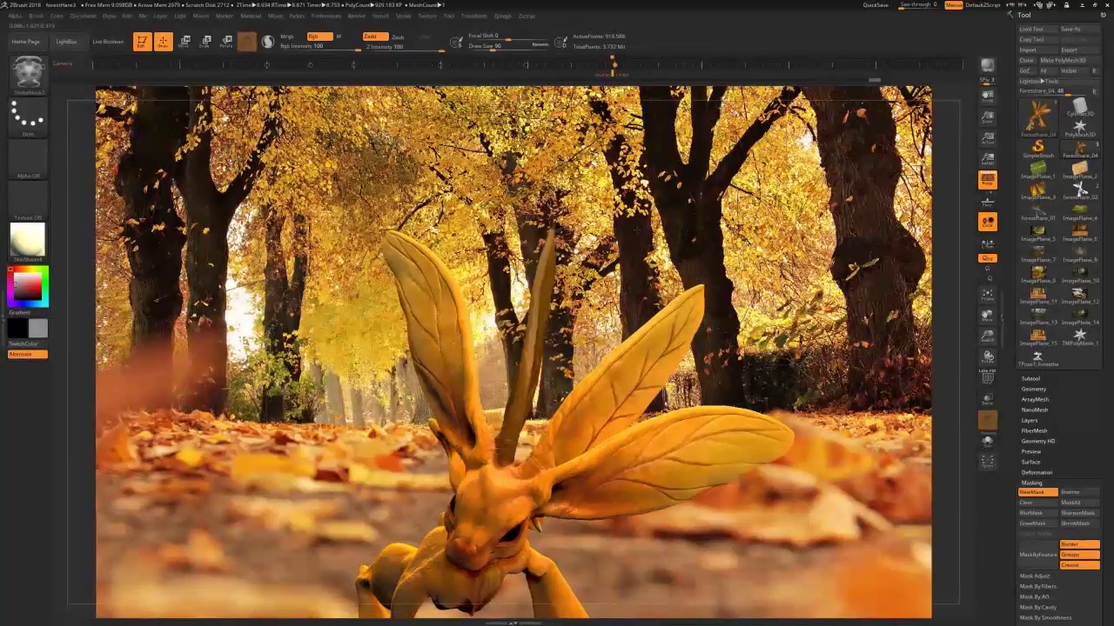
pyautogui.keyDown('ctrl'); pyautogui.click(28, 75); pyautogui.keyUp('ctrl')
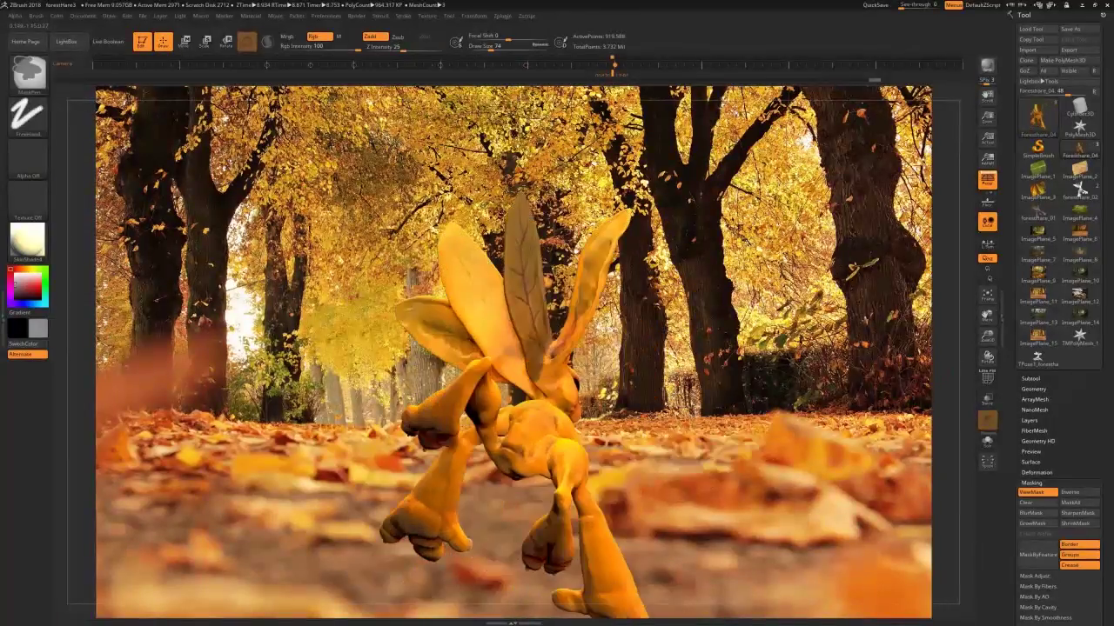
pyautogui.keyDown('ctrl'); pyautogui.moveTo(532, 360); pyautogui.dragTo(540, 387); pyautogui.keyUp('ctrl')
pyautogui.click(1032, 514)
pyautogui.click(1070, 492)
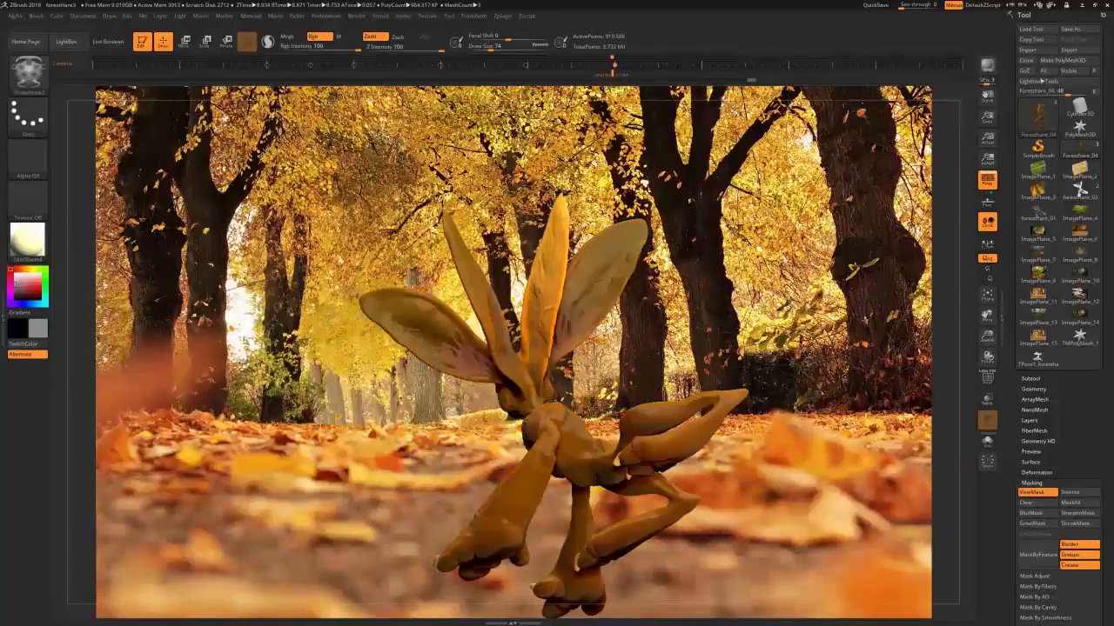
# Place the gizmo at the base of the far upper ear and turn the ear so its broad side shows next to the lower ear.
pyautogui.press('b')
pyautogui.press('w')
pyautogui.keyDown('alt'); pyautogui.click(663, 197); pyautogui.keyUp('alt')
pyautogui.keyDown('alt'); pyautogui.click(528, 207); pyautogui.keyUp('alt')
pyautogui.moveTo(498, 191)
pyautogui.mouseDown()
pyautogui.moveTo(495, 200)
pyautogui.moveTo(513, 183)
pyautogui.mouseUp()
pyautogui.moveTo(809, 418); pyautogui.dragTo(783, 418)
pyautogui.click(612, 64)
pyautogui.moveTo(513, 183); pyautogui.dragTo(541, 183)
pyautogui.moveTo(557, 226); pyautogui.dragTo(548, 234)
pyautogui.moveTo(513, 185); pyautogui.dragTo(535, 174)
# Switch to ClayBuildup, clear the ear mask and return to the latest stored camera view.
pyautogui.press('b')
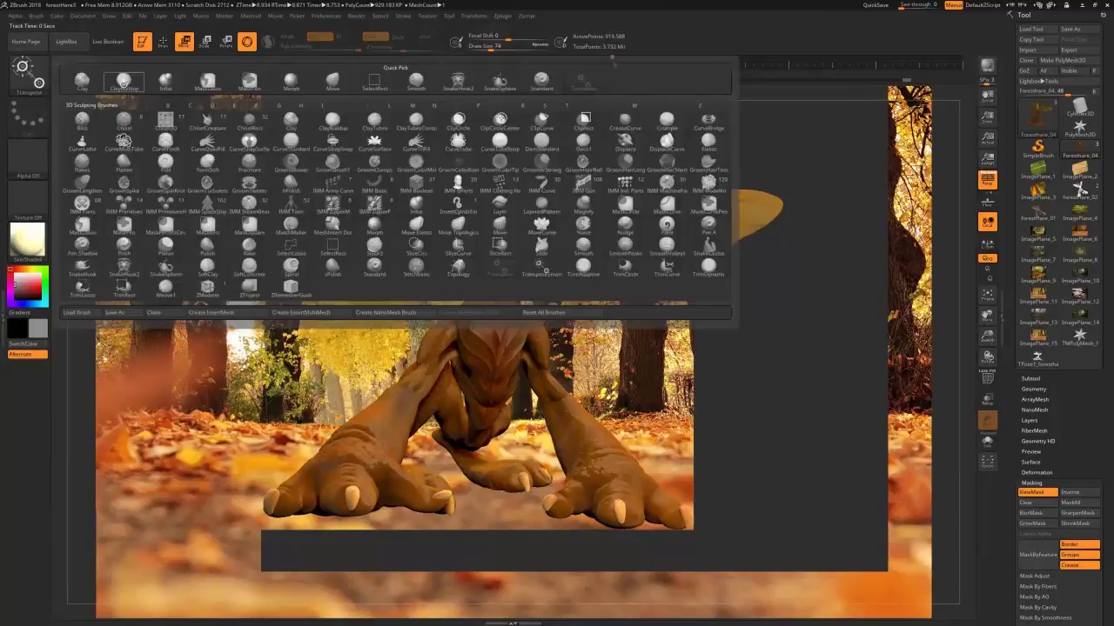
pyautogui.press('c')
pyautogui.press('b')
pyautogui.keyDown('ctrl'); pyautogui.moveTo(784, 432); pyautogui.dragTo(810, 462); pyautogui.keyUp('ctrl')
pyautogui.click(613, 65)
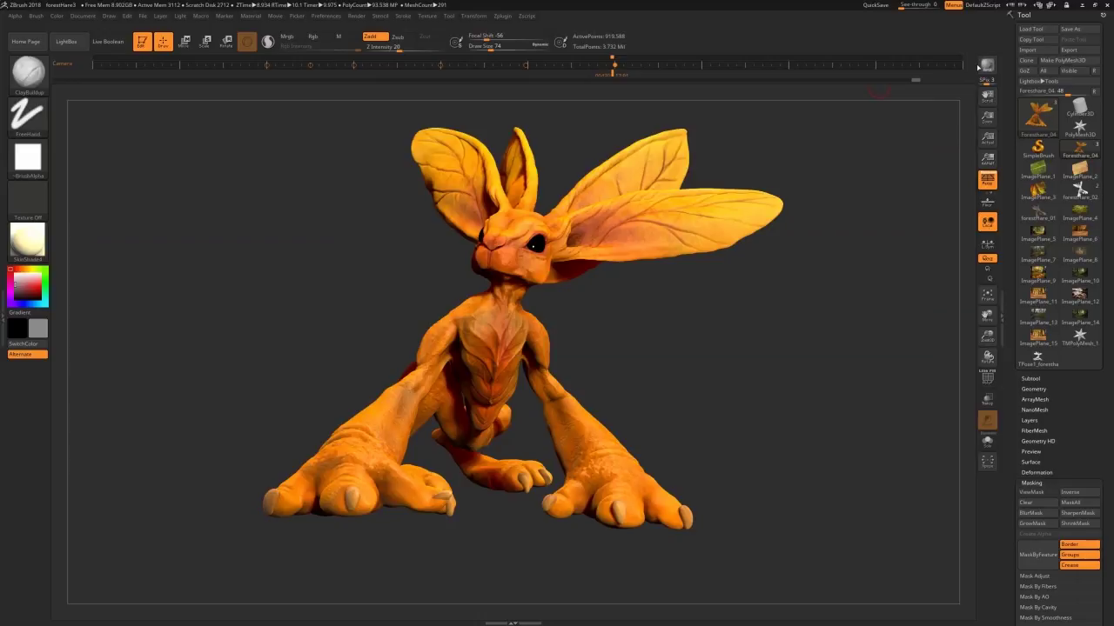
pyautogui.click(882, 141)
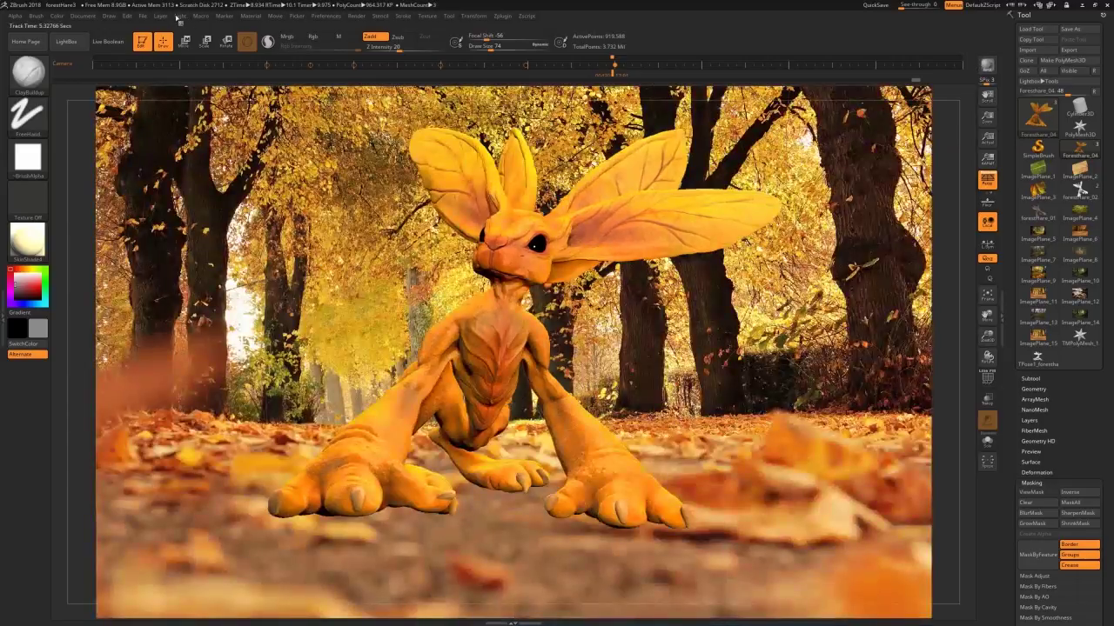
# Adjust the scene light and save the project.
pyautogui.click(179, 16)
pyautogui.click(207, 50)
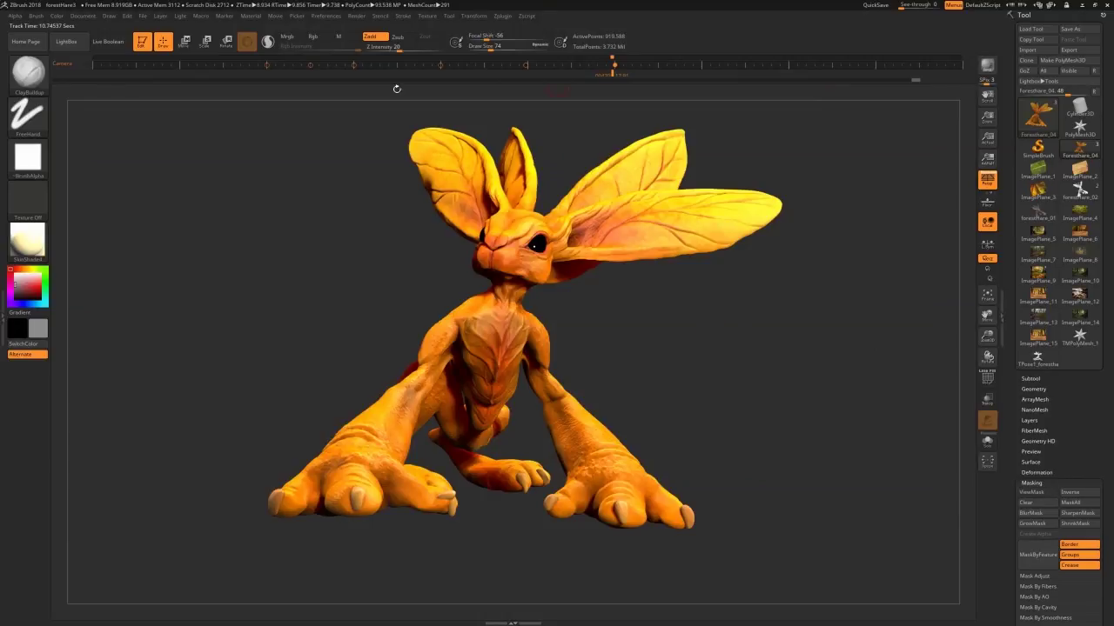
pyautogui.click(143, 16)
pyautogui.click(207, 33)
pyautogui.click(318, 132)
pyautogui.click(562, 352)
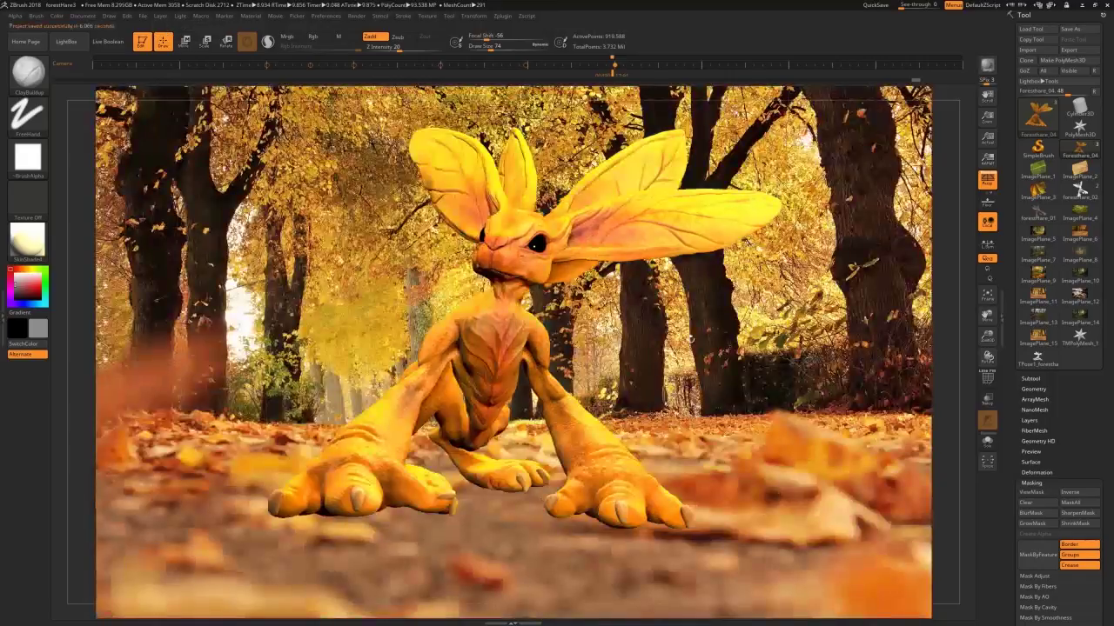
# Expand the render pass and render property settings and run a best-preview render of the hare scene.
pyautogui.click(357, 15)
pyautogui.click(385, 112)
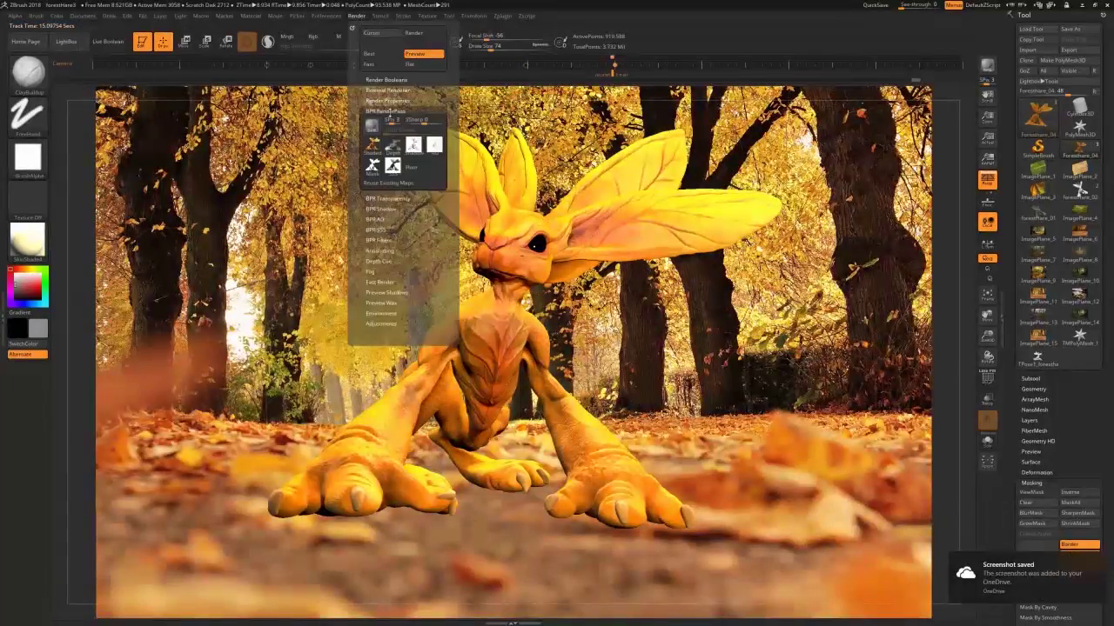
pyautogui.click(387, 101)
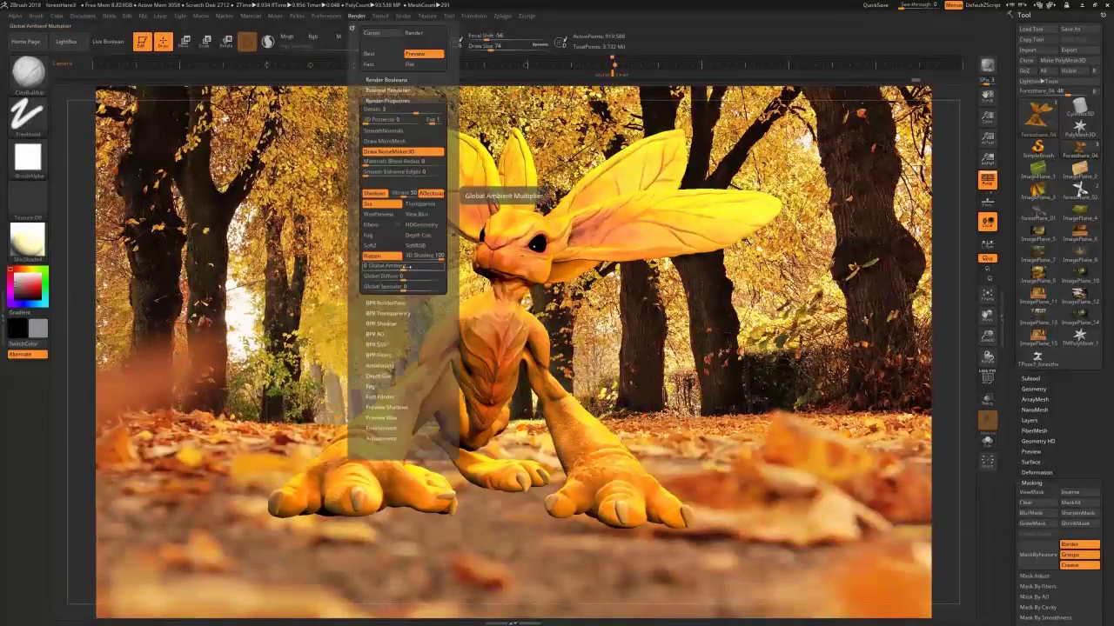
pyautogui.hotkey('shift', 'r')
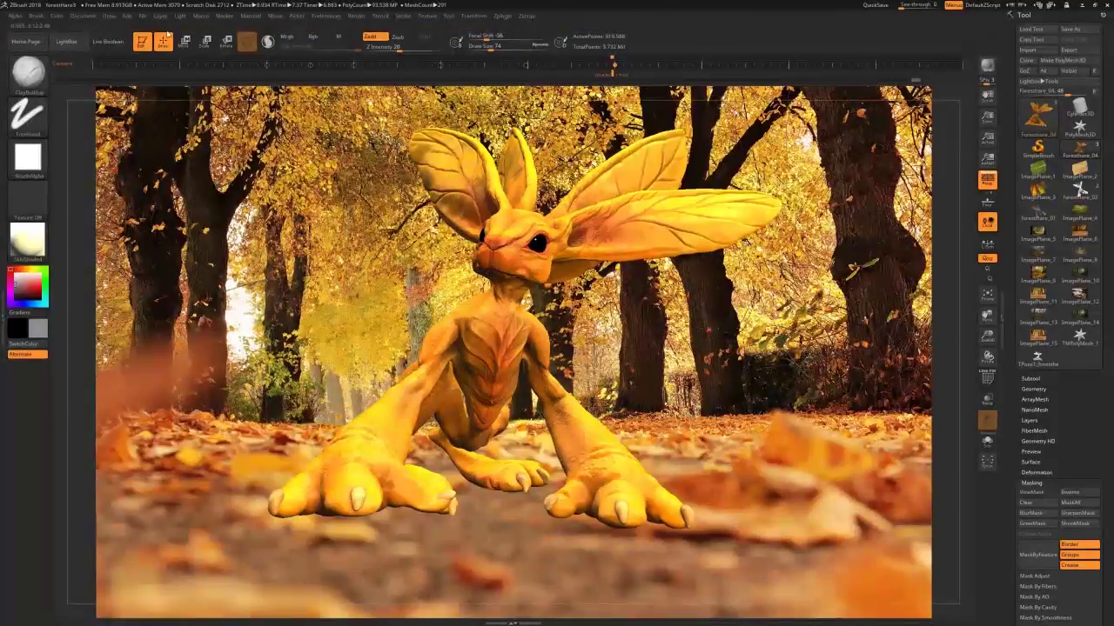
# Turn off the proportion constraint for the document size.
pyautogui.click(83, 15)
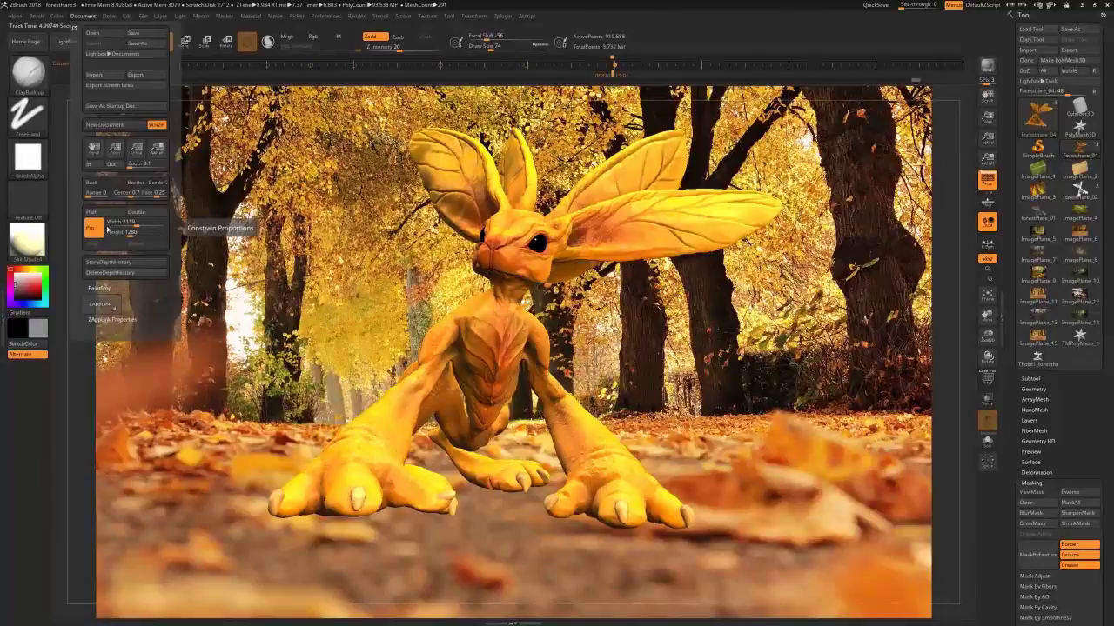
pyautogui.click(100, 228)
pyautogui.click(115, 223)
pyautogui.press('super')
pyautogui.click(291, 616)
pyautogui.click(499, 30)
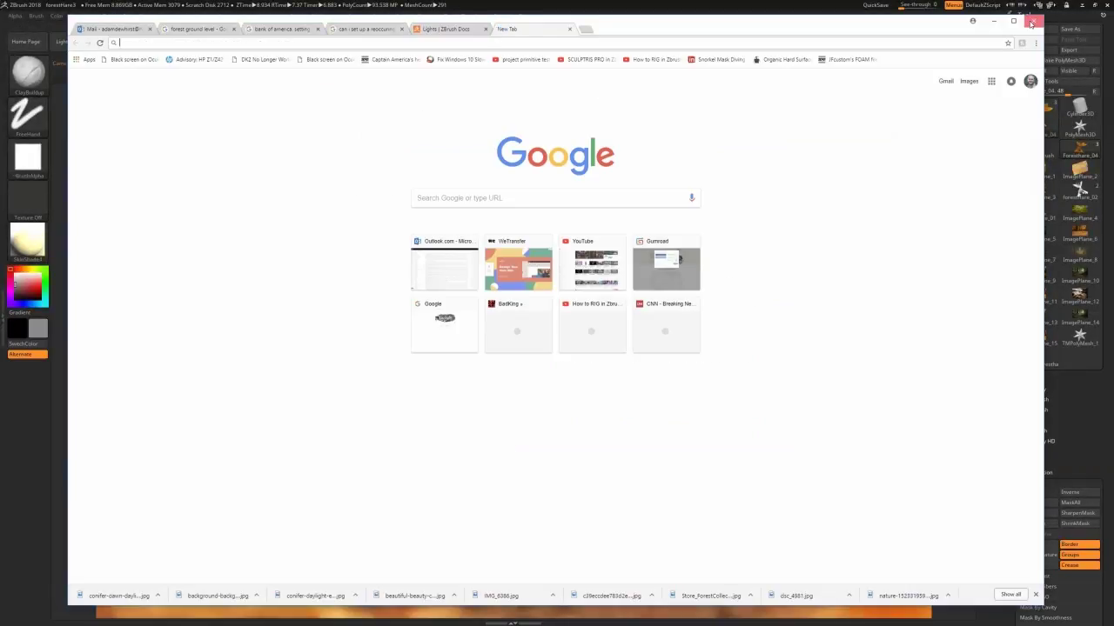
pyautogui.click(1031, 25)
# Switch to Microsoft Edge and search the web for "hd resolution", narrowing it to 1080p.
pyautogui.press('super')
pyautogui.click(182, 618)
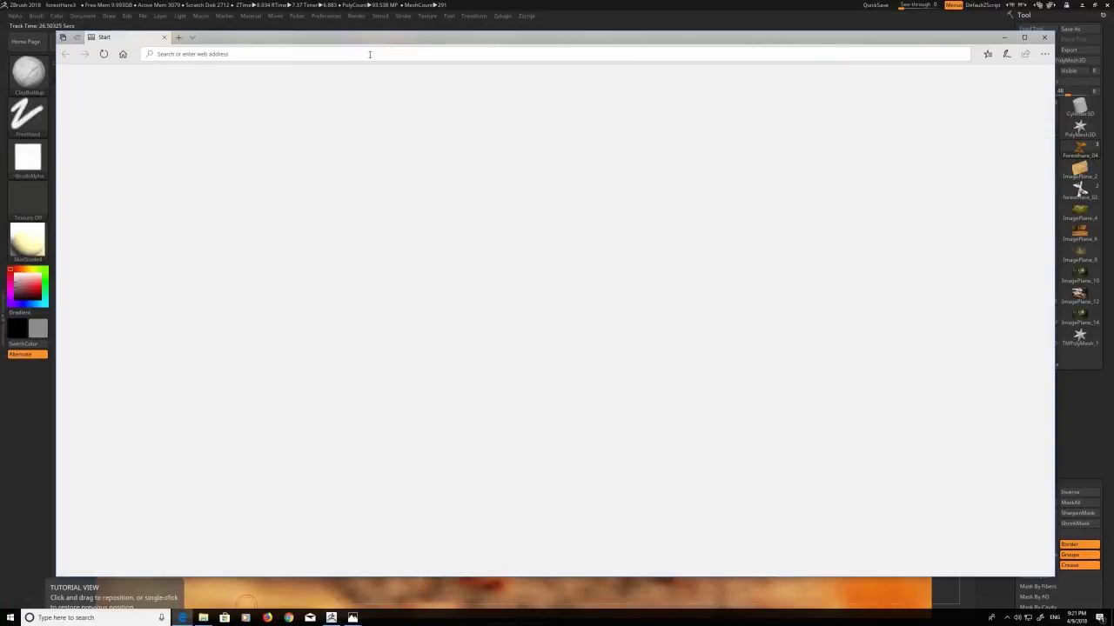
pyautogui.write('hd resolution')
pyautogui.press('Return')
pyautogui.click(295, 79)
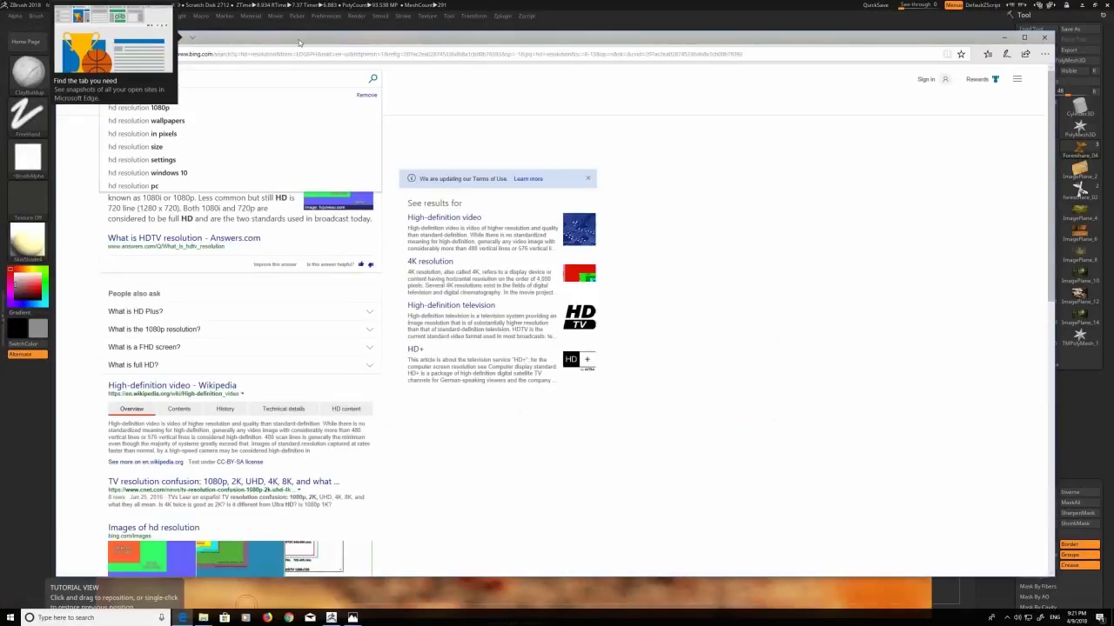
pyautogui.click(157, 109)
pyautogui.click(1004, 38)
# Open the Calculator, multiply 1920 by 2 and close it again.
pyautogui.click(82, 15)
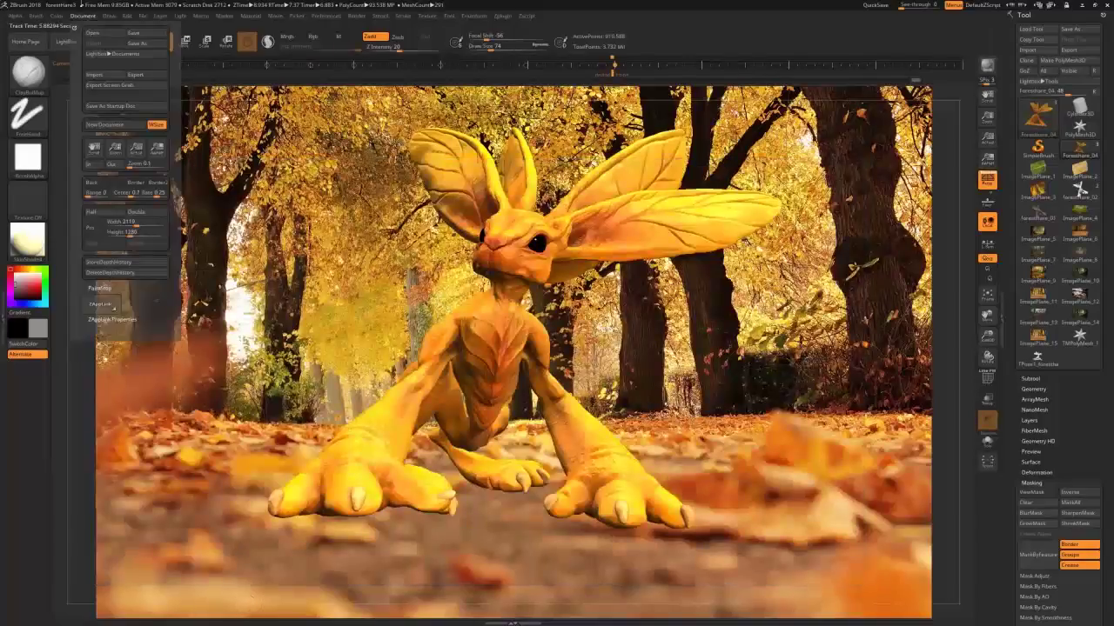
pyautogui.press('super')
pyautogui.write('calcu')
pyautogui.press('Return')
pyautogui.click(842, 354)
pyautogui.click(774, 332)
pyautogui.write('1920')
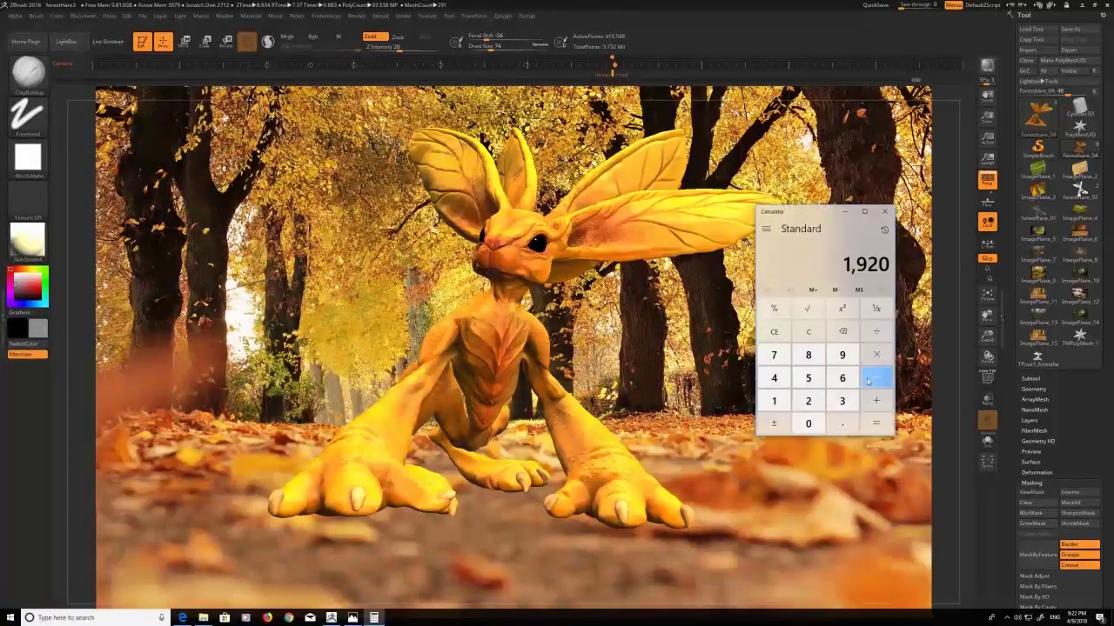
pyautogui.click(875, 358)
pyautogui.write('2')
pyautogui.click(875, 424)
pyautogui.click(886, 212)
# Set the document size to 1920 wide by 1080 high and double the canvas.
pyautogui.click(83, 16)
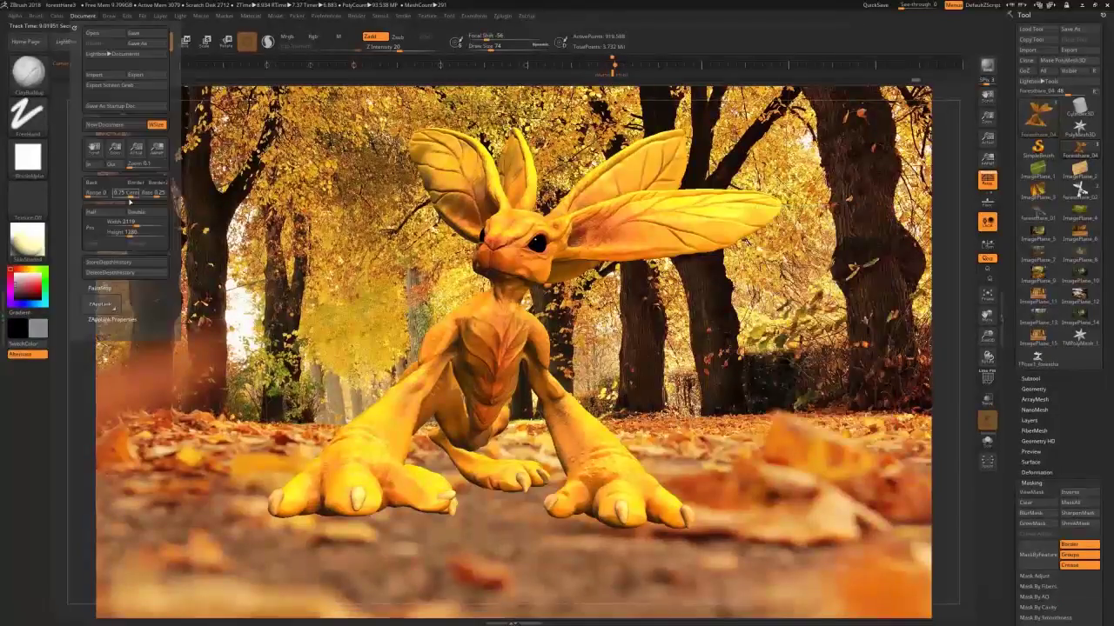
pyautogui.click(130, 231)
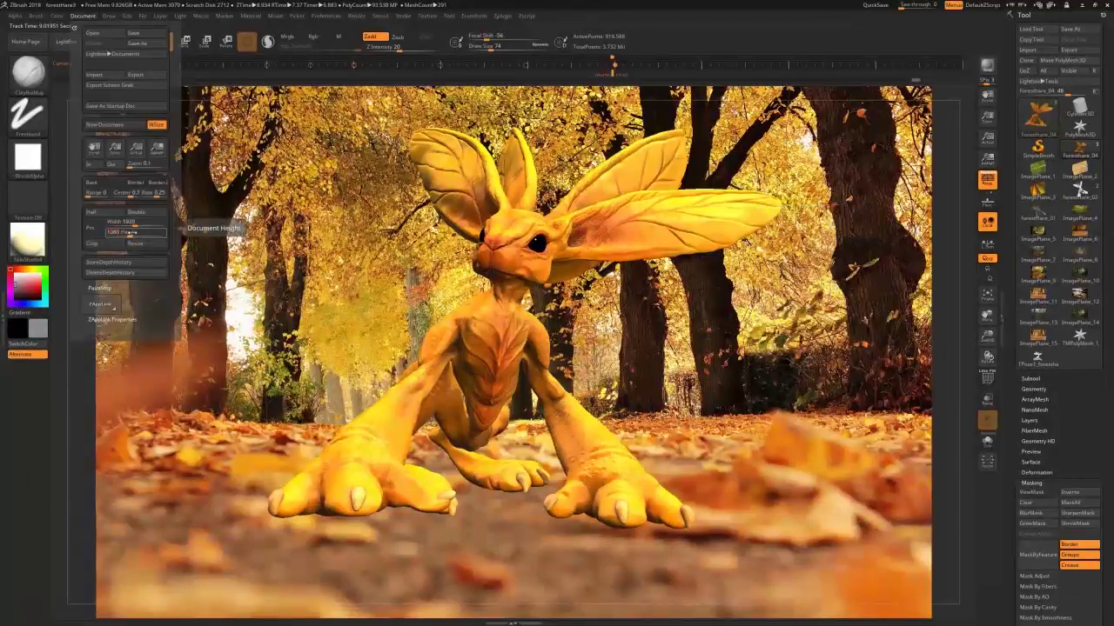
pyautogui.click(137, 213)
pyautogui.click(581, 338)
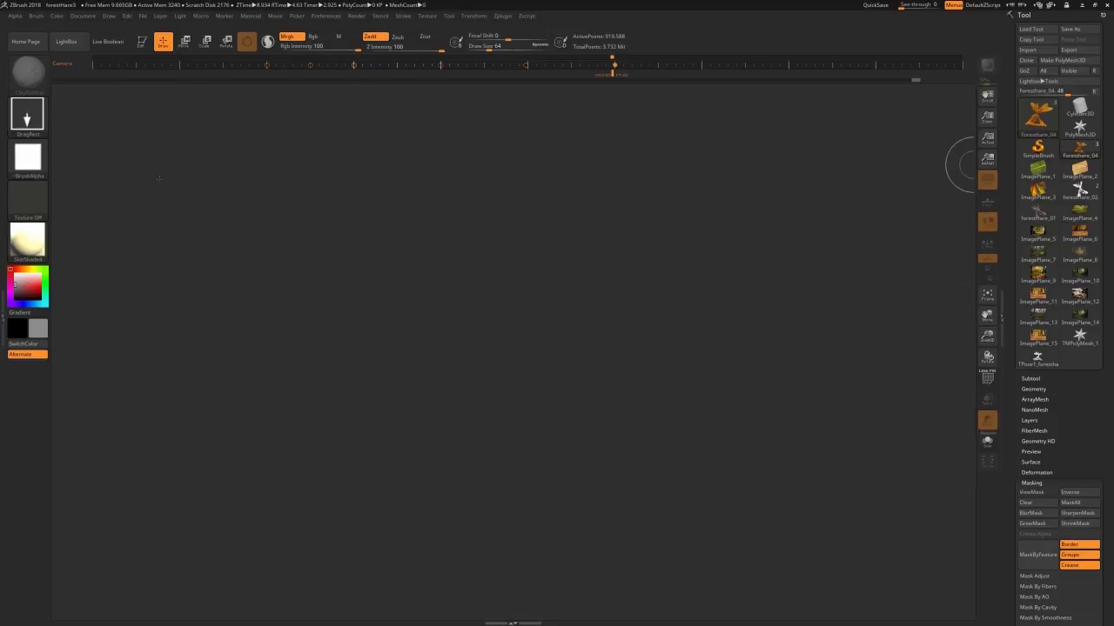
# Draw the hare on the resized canvas and switch it to edit mode for a close-up of its face.
pyautogui.moveTo(527, 335); pyautogui.dragTo(541, 97)
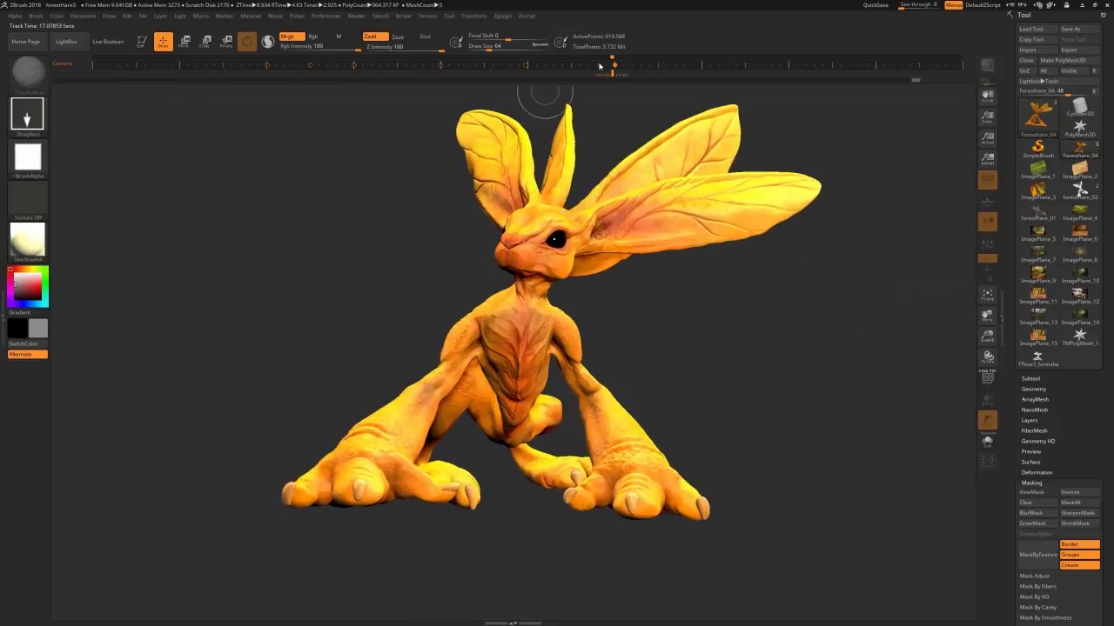
pyautogui.press('t')
pyautogui.moveTo(354, 271); pyautogui.dragTo(444, 271)
pyautogui.moveTo(987, 316); pyautogui.dragTo(1012, 332)
pyautogui.moveTo(843, 336); pyautogui.dragTo(801, 336)
pyautogui.keyDown('shift'); pyautogui.moveTo(485, 278); pyautogui.dragTo(498, 283); pyautogui.keyUp('shift')
pyautogui.moveTo(988, 336); pyautogui.dragTo(988, 418)
pyautogui.moveTo(725, 433); pyautogui.dragTo(775, 514)
# Set the draw size to 124, isolate the Skin_zsphere_2 eye subtool and smooth the bulge below the near eye.
pyautogui.press('s')
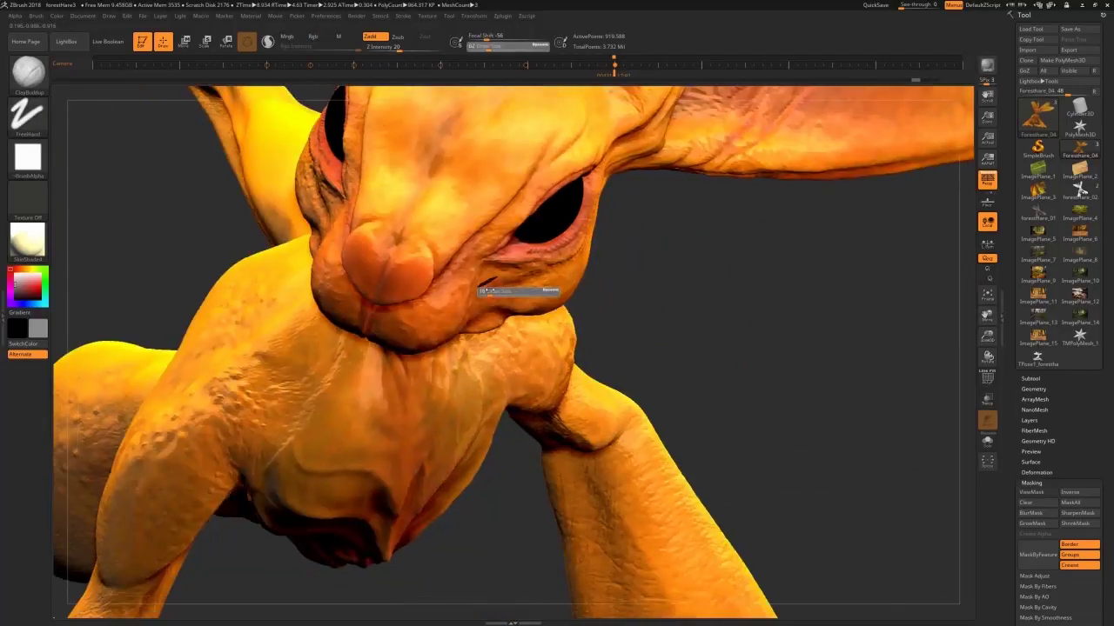
pyautogui.moveTo(499, 293); pyautogui.dragTo(489, 293)
pyautogui.moveTo(765, 365); pyautogui.dragTo(746, 323)
pyautogui.click(1030, 379)
pyautogui.click(1057, 435)
pyautogui.click(988, 442)
pyautogui.keyDown('shift'); pyautogui.moveTo(471, 275); pyautogui.dragTo(509, 248); pyautogui.keyUp('shift')
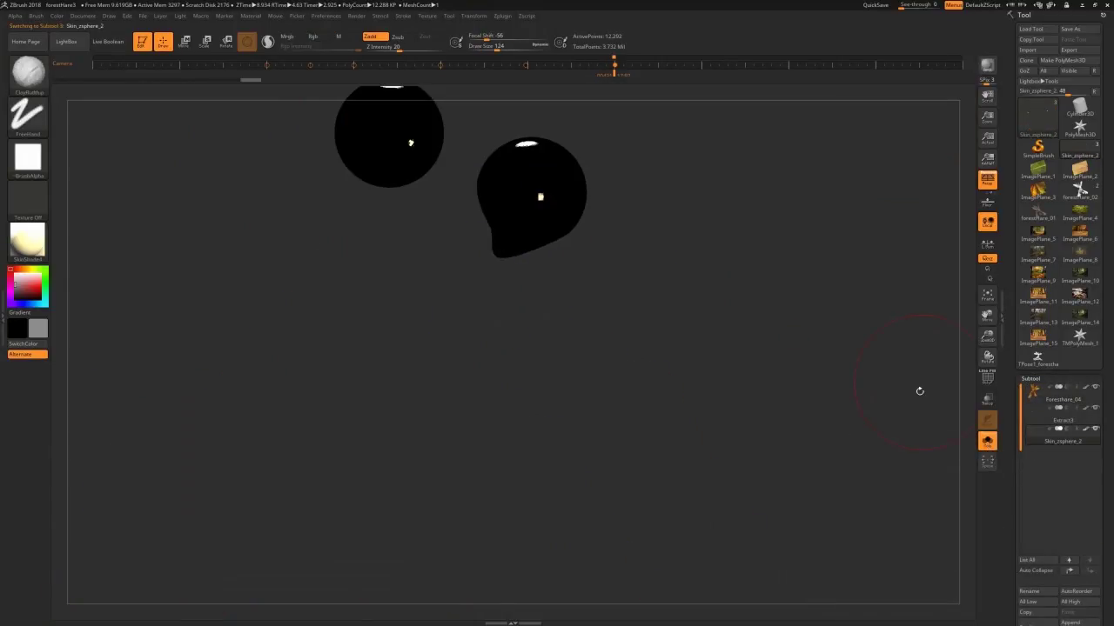
pyautogui.click(987, 442)
# Open the eye subtool's geometry settings and set the draw size to 71.
pyautogui.moveTo(870, 391); pyautogui.dragTo(770, 327)
pyautogui.click(1030, 379)
pyautogui.click(1034, 389)
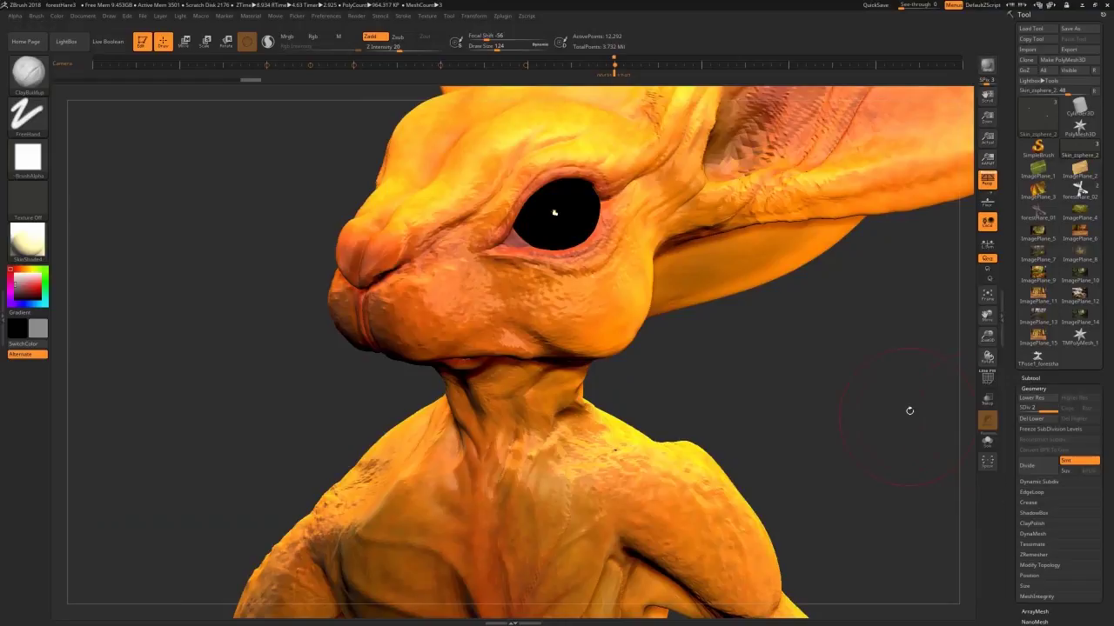
pyautogui.moveTo(910, 410); pyautogui.dragTo(870, 391)
pyautogui.press('s')
pyautogui.moveTo(648, 475); pyautogui.dragTo(641, 475)
pyautogui.moveTo(722, 402); pyautogui.dragTo(766, 400)
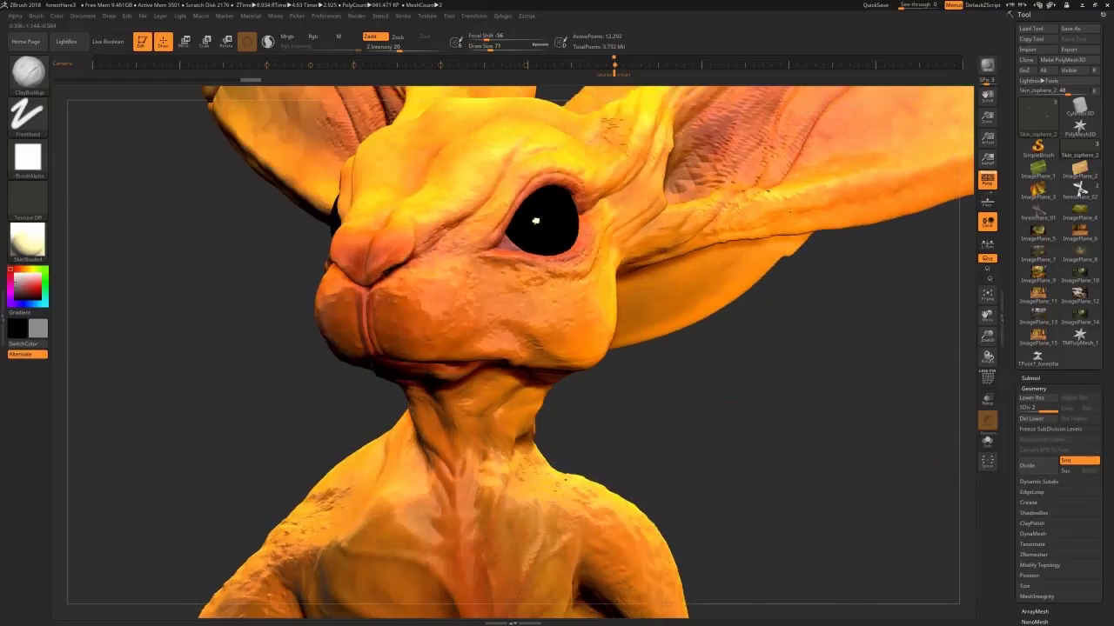
# Select the Foresthare_04 subtool and return to the latest stored camera view.
pyautogui.click(1034, 389)
pyautogui.click(1030, 379)
pyautogui.click(1033, 388)
pyautogui.moveTo(878, 405); pyautogui.dragTo(922, 402)
pyautogui.keyDown('alt'); pyautogui.moveTo(810, 418); pyautogui.dragTo(703, 418); pyautogui.keyUp('alt')
pyautogui.click(614, 67)
pyautogui.keyDown('alt'); pyautogui.moveTo(614, 93); pyautogui.dragTo(1001, 342); pyautogui.keyUp('alt')
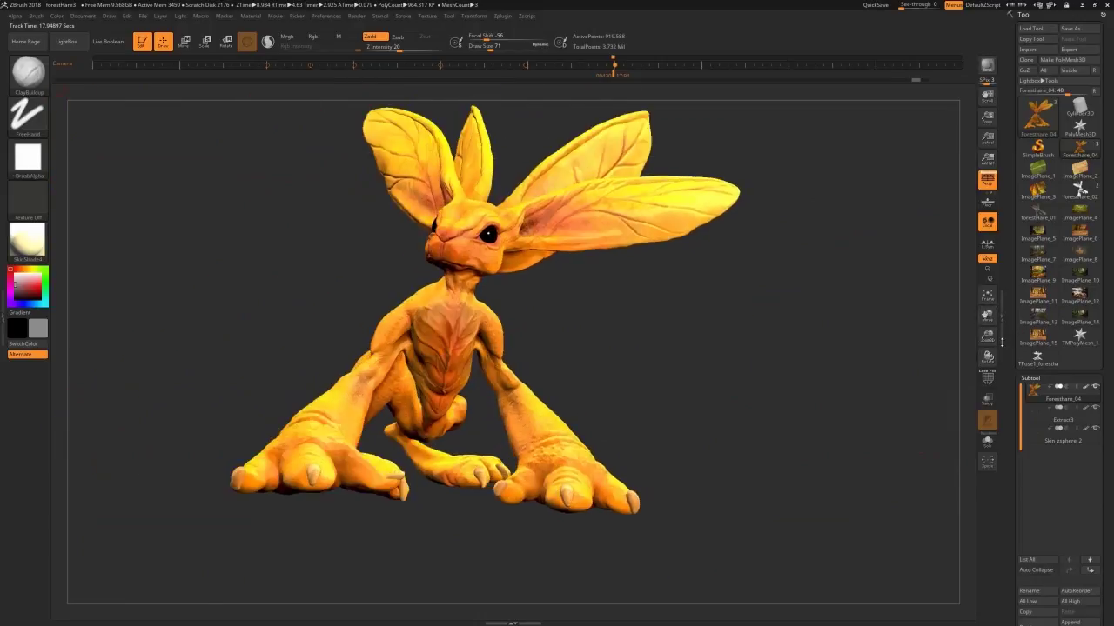
pyautogui.moveTo(738, 353); pyautogui.dragTo(795, 361)
# Load a different autumn woodland photo as the image plane behind the hare.
pyautogui.click(427, 16)
pyautogui.click(480, 460)
pyautogui.doubleClick(406, 137)
pyautogui.click(581, 339)
pyautogui.click(564, 361)
pyautogui.scroll(-6, 530, 274)
pyautogui.doubleClick(406, 304)
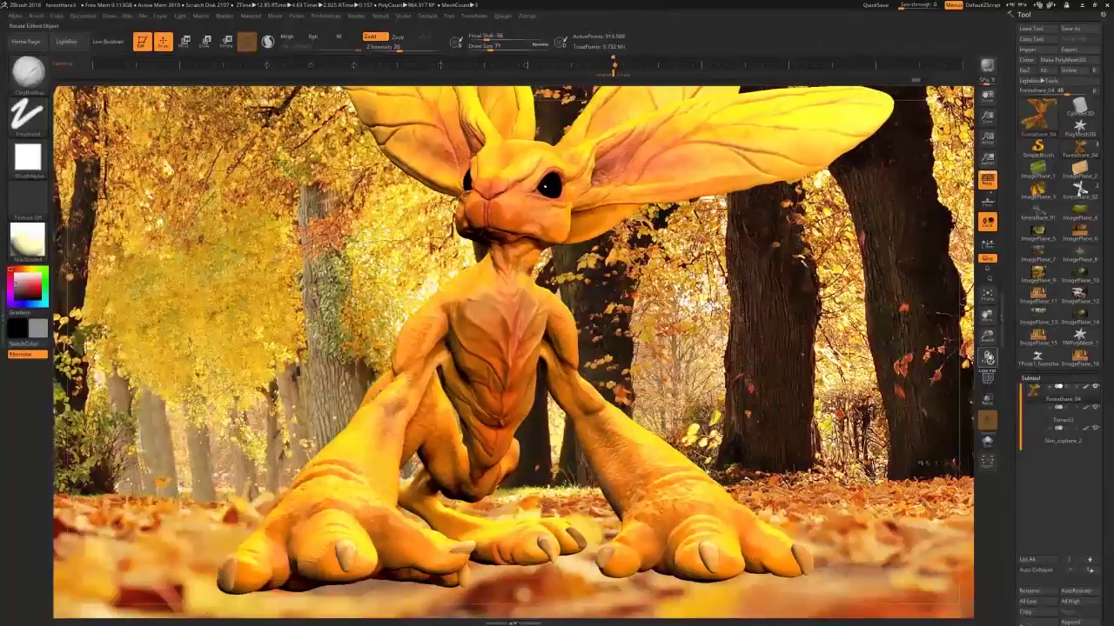
# Compose the hare smaller against the new background, choosing the Move brush and the Extract3 subtool.
pyautogui.moveTo(987, 336); pyautogui.dragTo(988, 303)
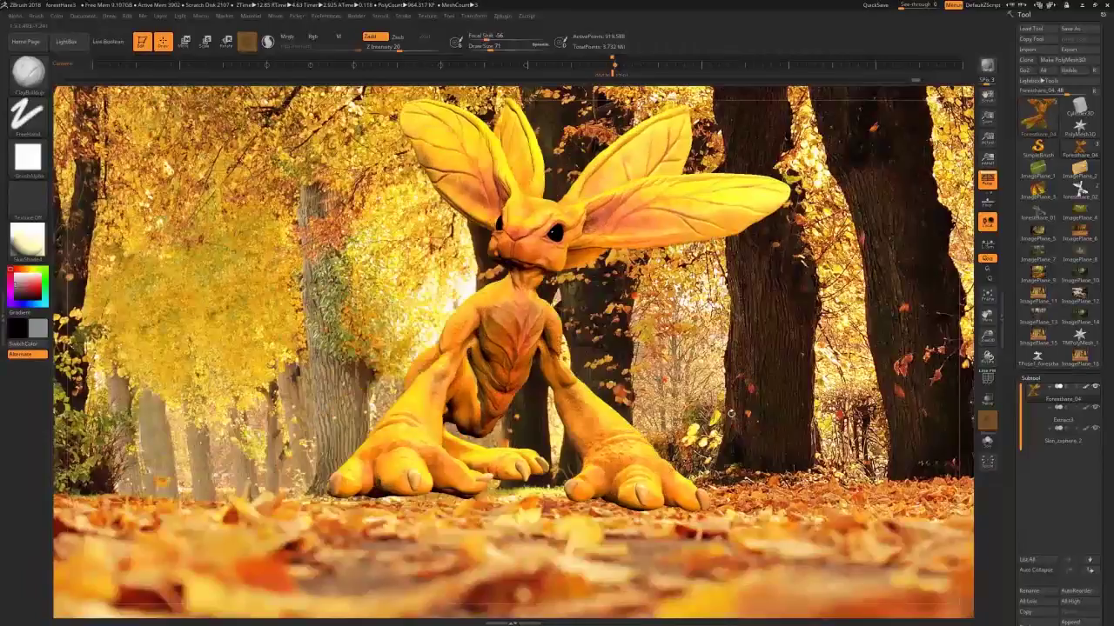
pyautogui.click(18, 76)
pyautogui.click(497, 209)
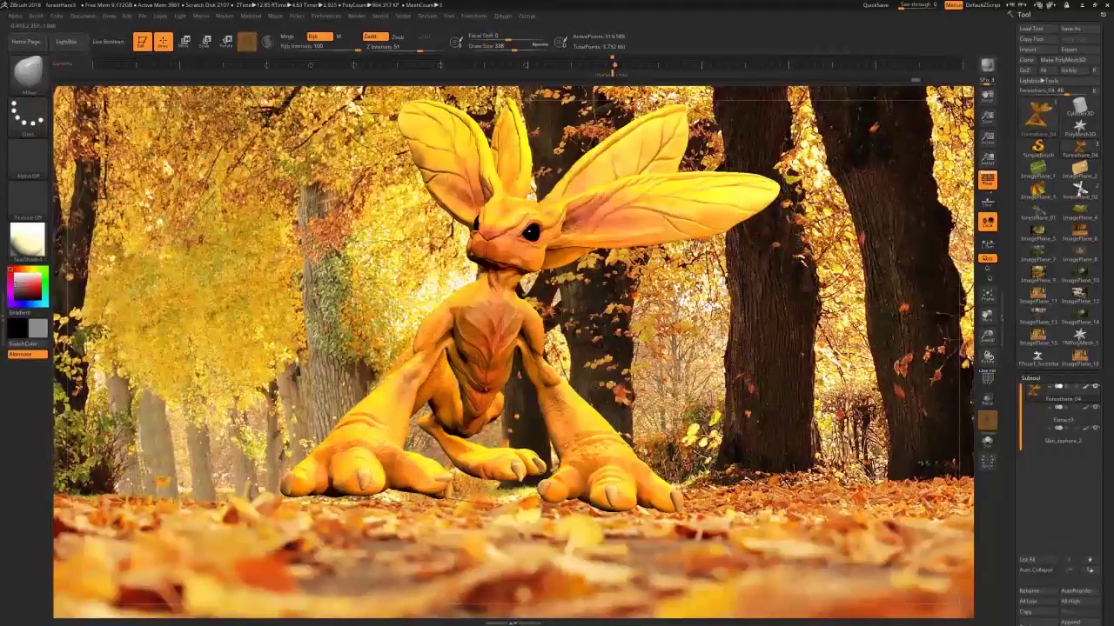
pyautogui.click(1059, 415)
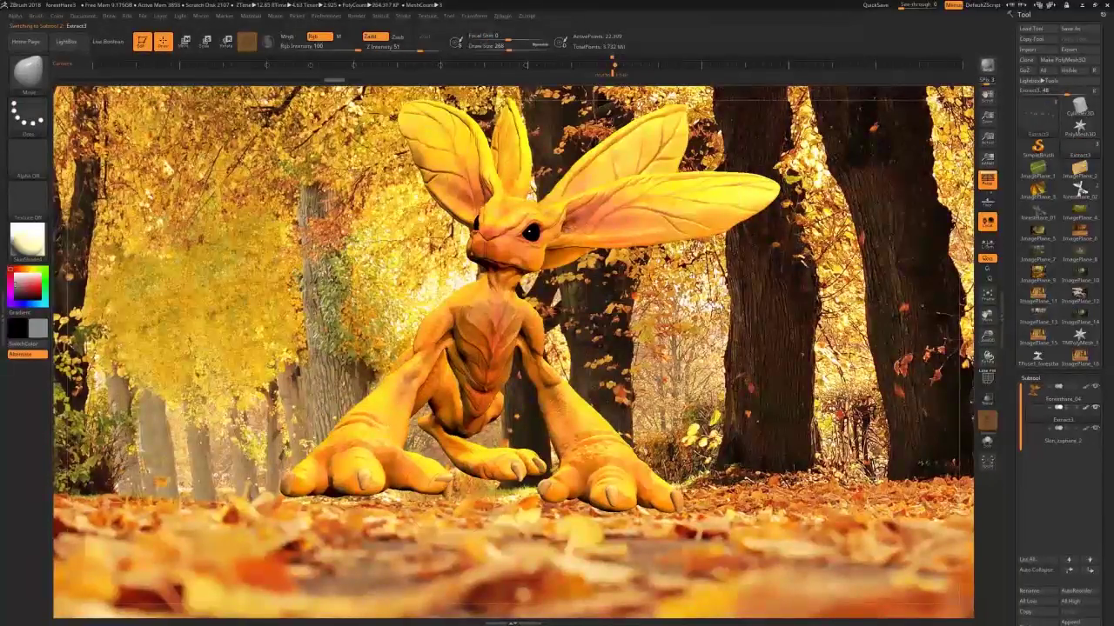
pyautogui.moveTo(985, 314)
pyautogui.mouseDown()
pyautogui.moveTo(947, 358)
pyautogui.moveTo(1000, 358)
pyautogui.moveTo(937, 359)
pyautogui.moveTo(964, 359)
pyautogui.moveTo(998, 327)
pyautogui.mouseUp()
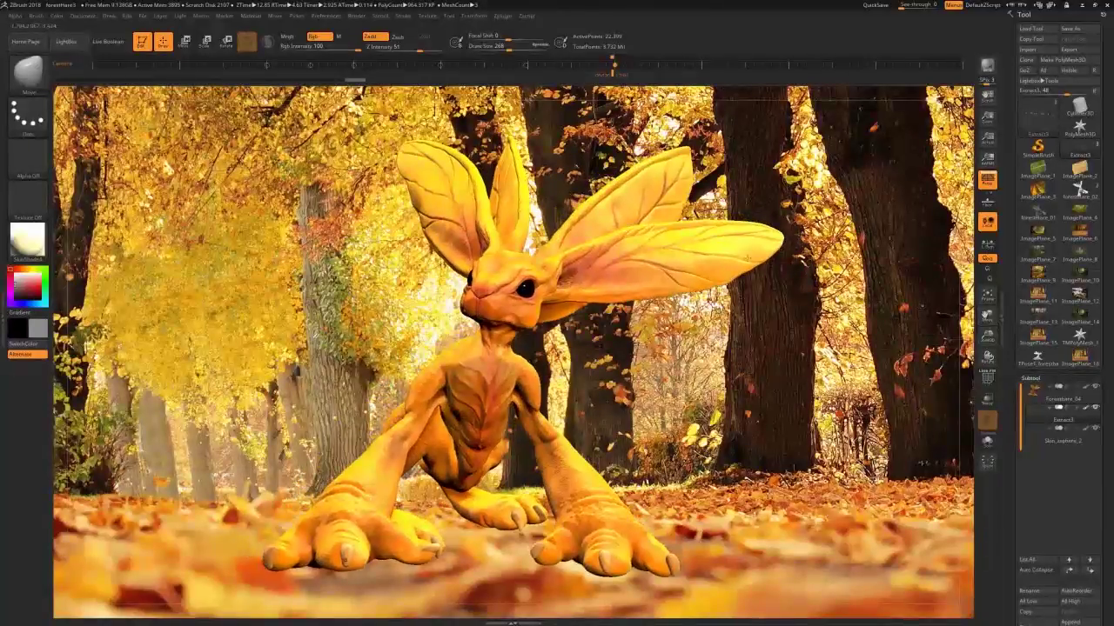
# Run a best-preview render of the hare against the new background.
pyautogui.click(355, 16)
pyautogui.click(377, 57)
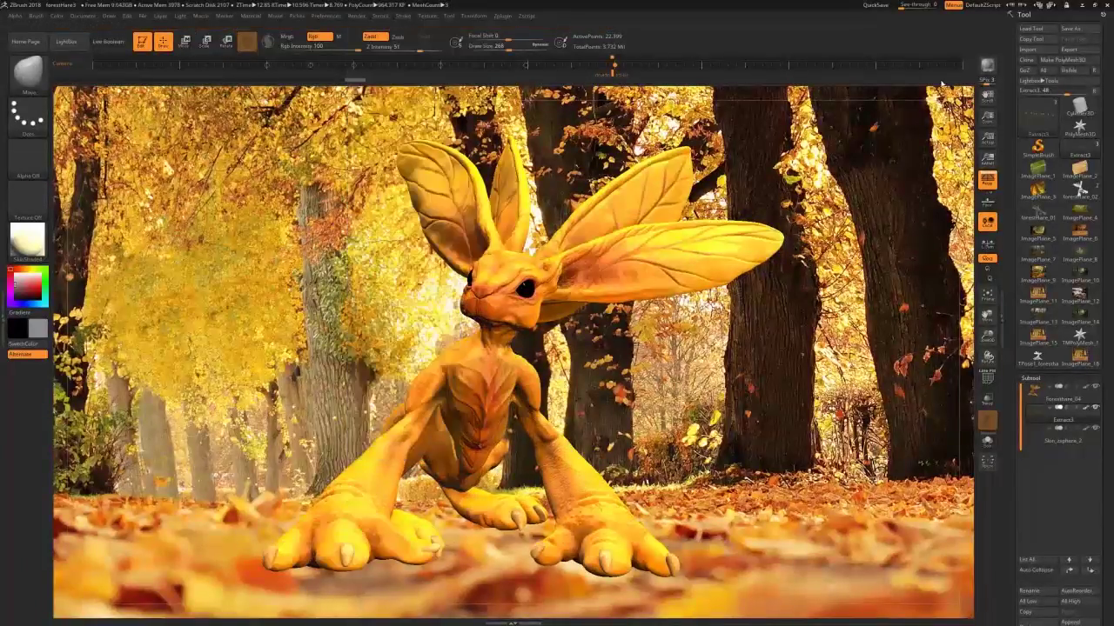
pyautogui.click(987, 65)
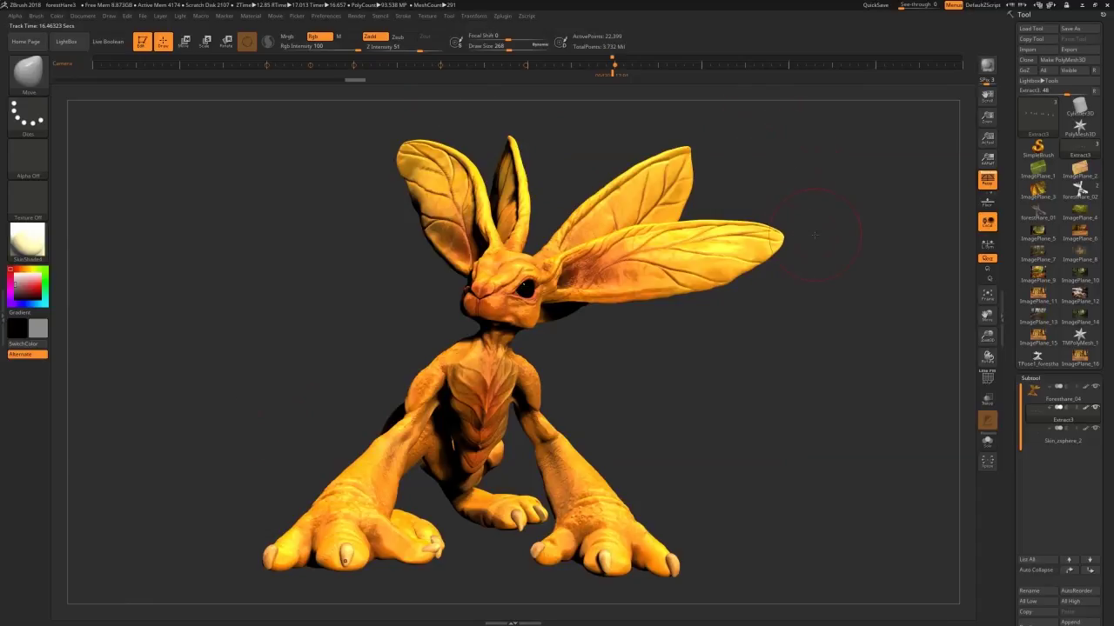
pyautogui.press('super')
pyautogui.moveTo(205, 617)
pyautogui.click(273, 587)
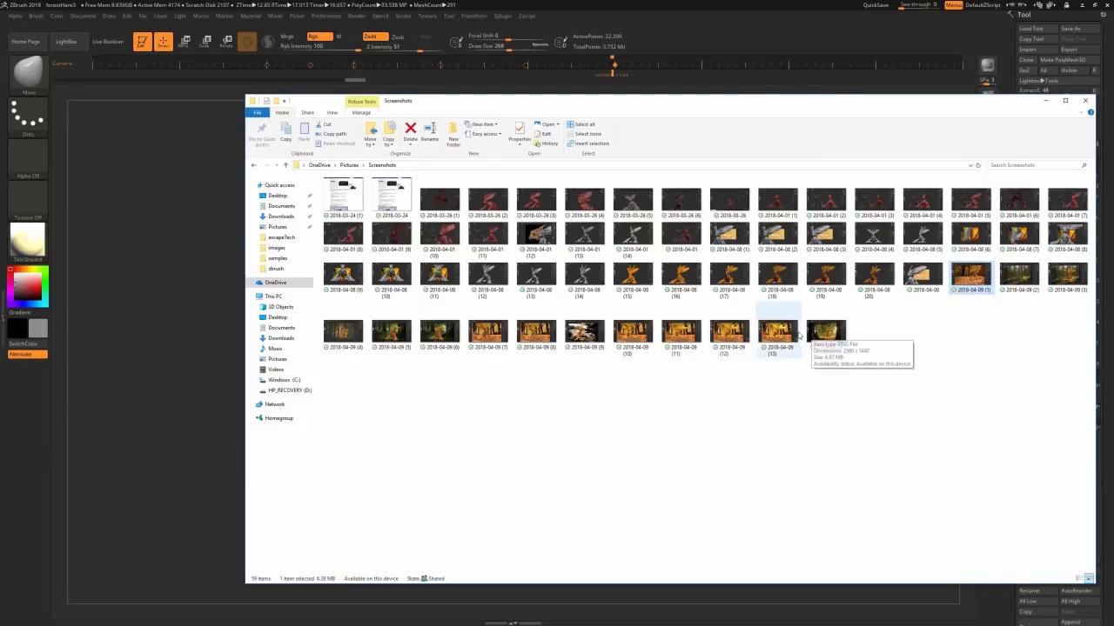
pyautogui.doubleClick(635, 333)
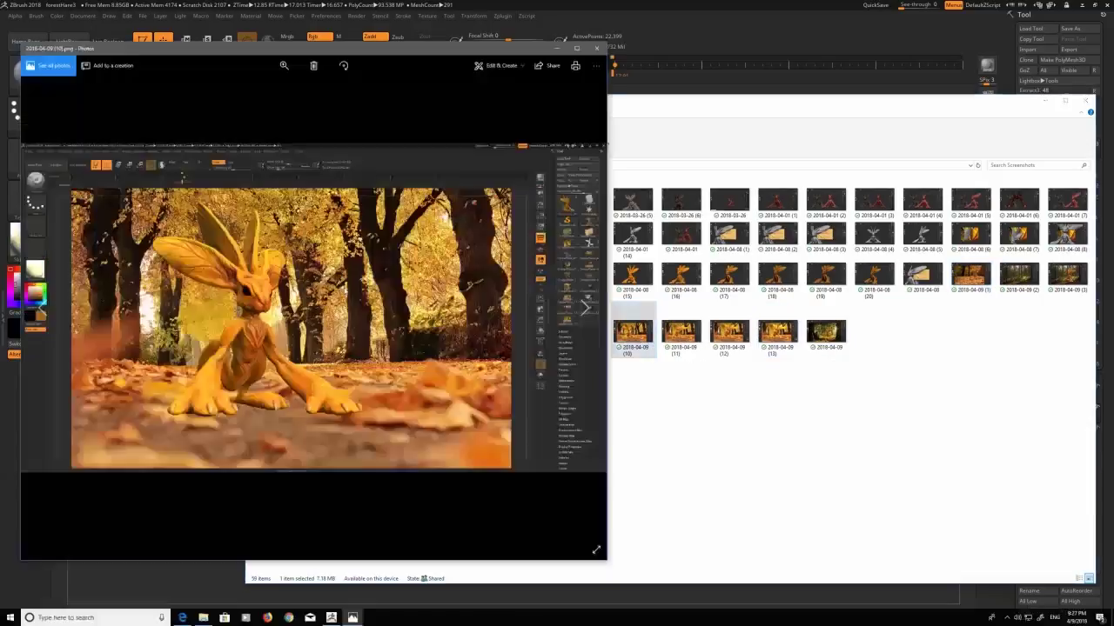
pyautogui.press('Right')
pyautogui.press('Right')
pyautogui.press('Right')
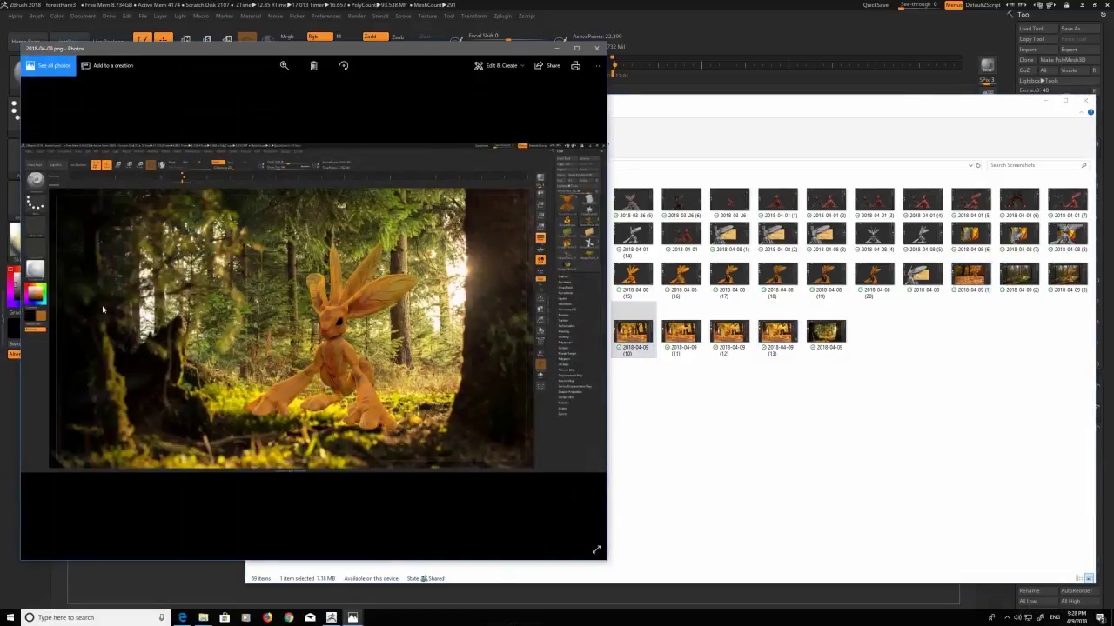
pyautogui.click(35, 308)
pyautogui.click(1046, 101)
pyautogui.moveTo(493, 52); pyautogui.dragTo(395, 69)
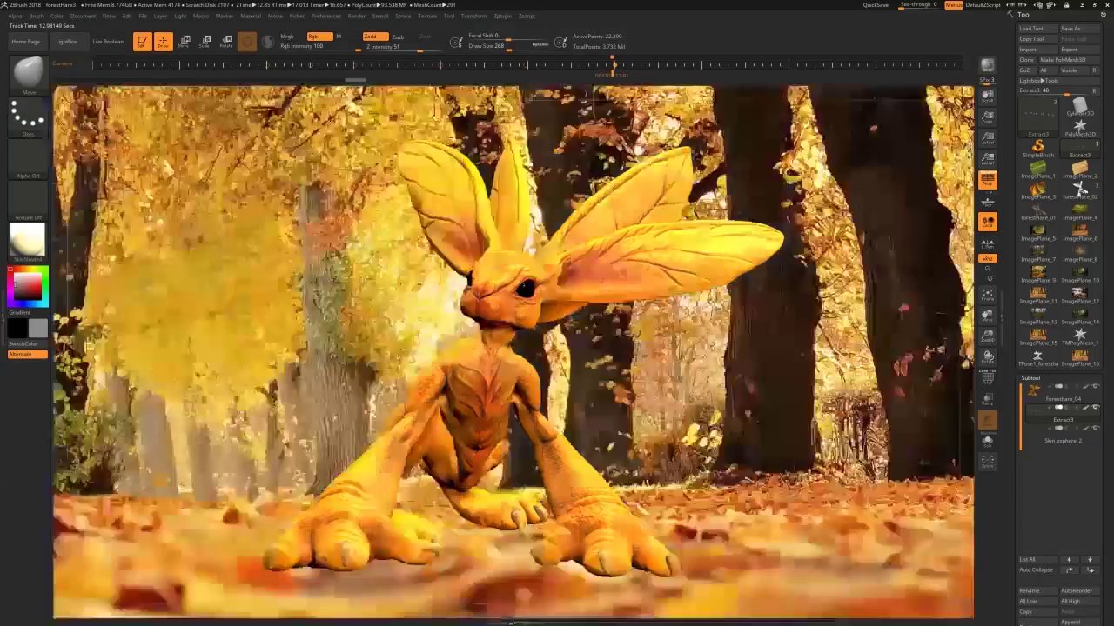
# Tilt, reposition and enlarge the hare so it fills more of the frame on the leafy foreground.
pyautogui.moveTo(987, 357); pyautogui.dragTo(985, 358)
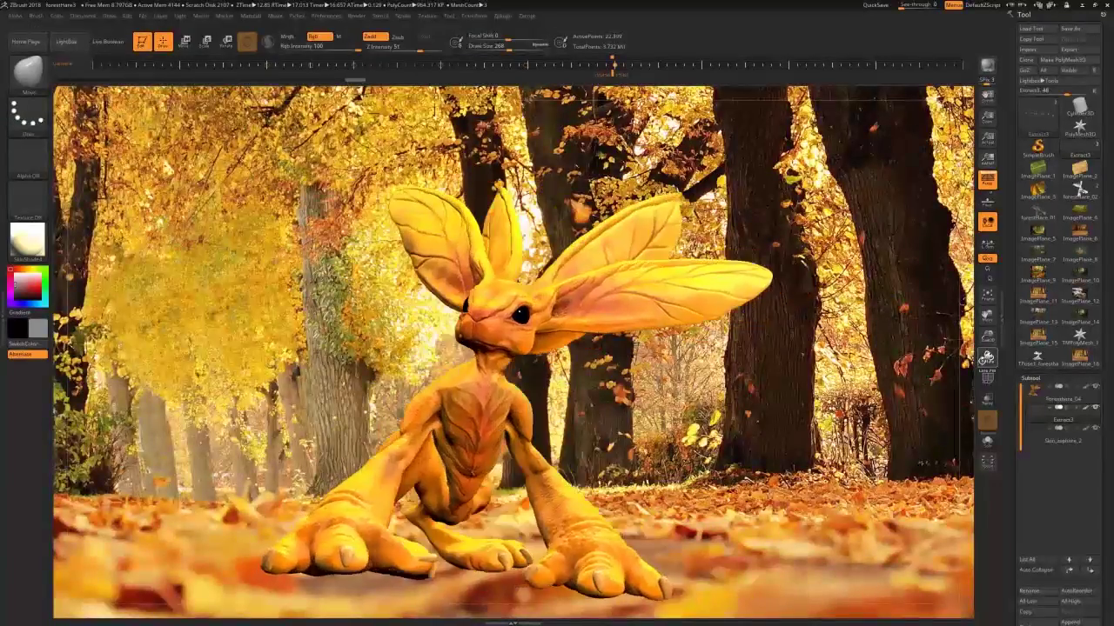
pyautogui.moveTo(411, 583); pyautogui.dragTo(421, 570)
pyautogui.moveTo(987, 358); pyautogui.dragTo(976, 363)
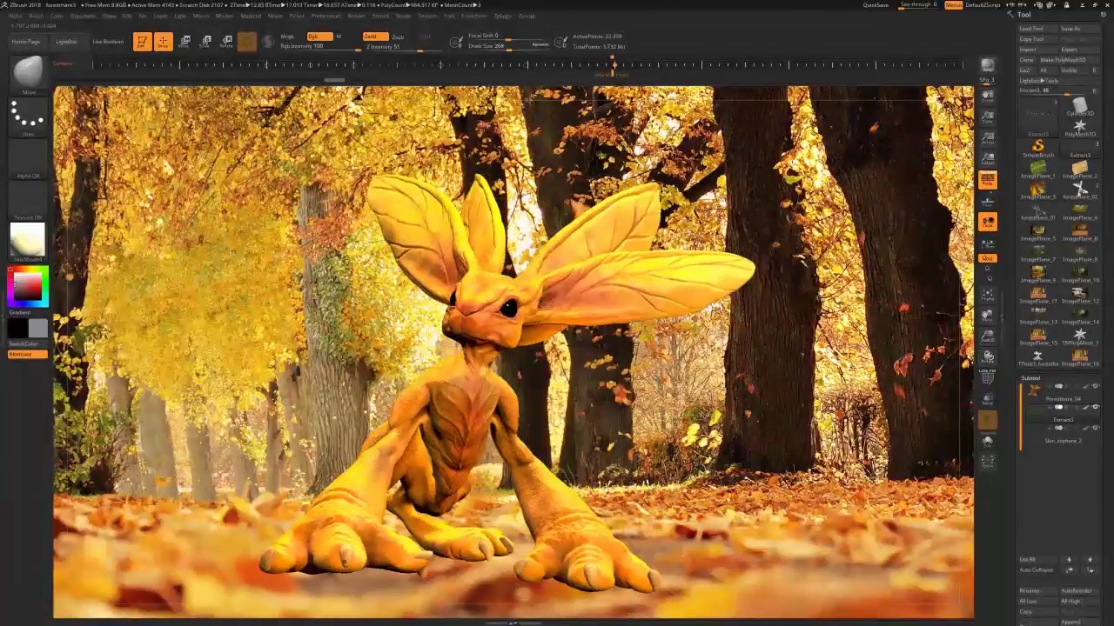
pyautogui.click(353, 16)
pyautogui.moveTo(987, 316); pyautogui.dragTo(998, 328)
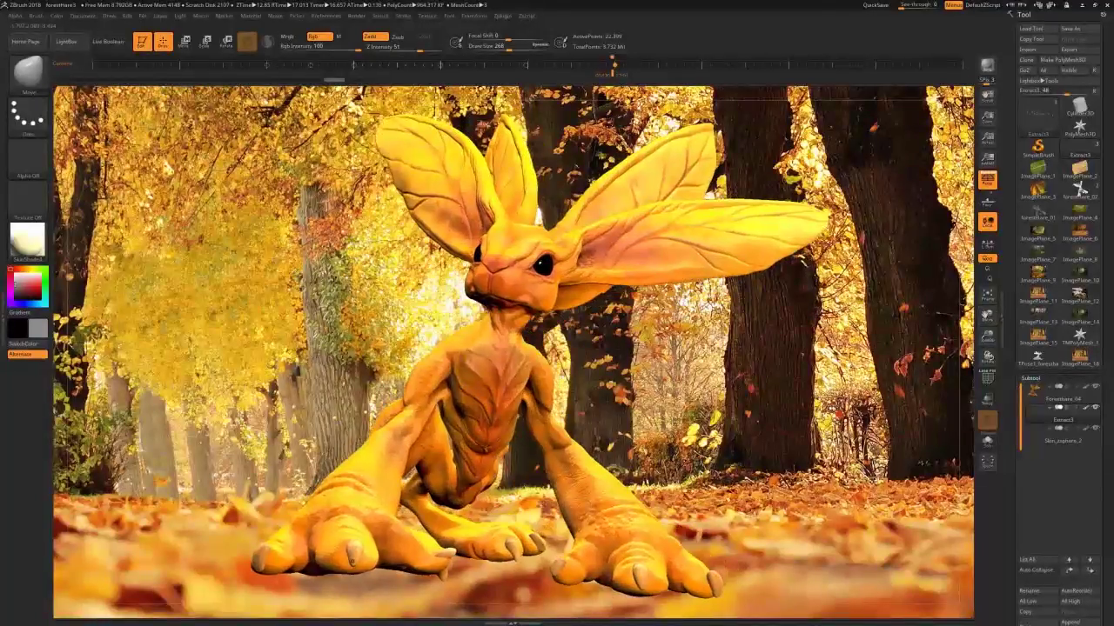
# Run a best-preview render of the enlarged hare.
pyautogui.click(986, 66)
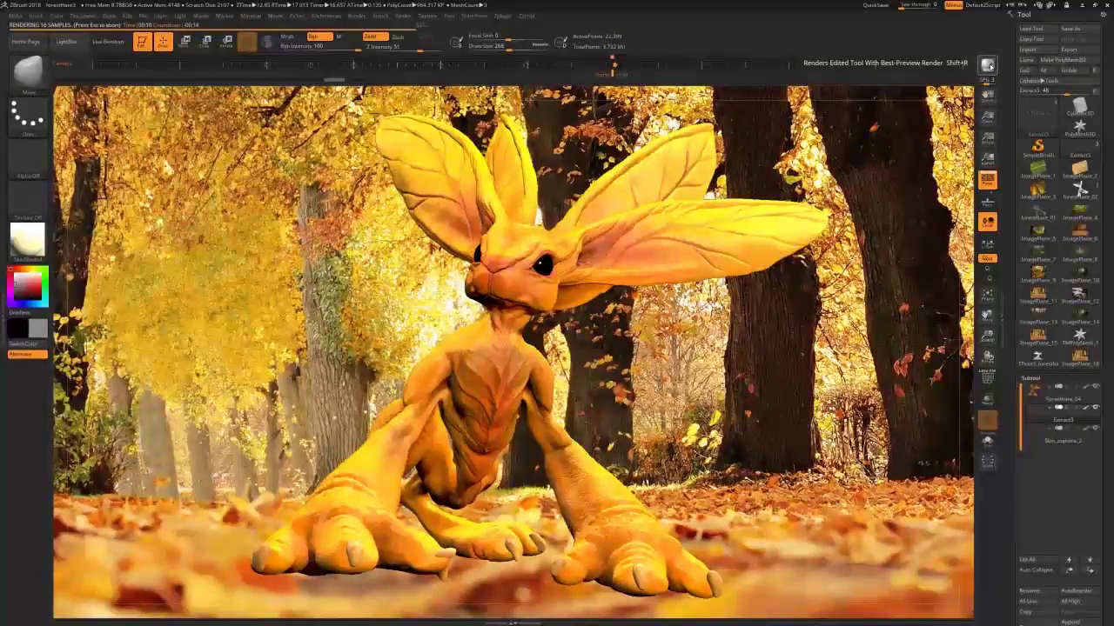
pyautogui.press('Escape')
pyautogui.click(183, 19)
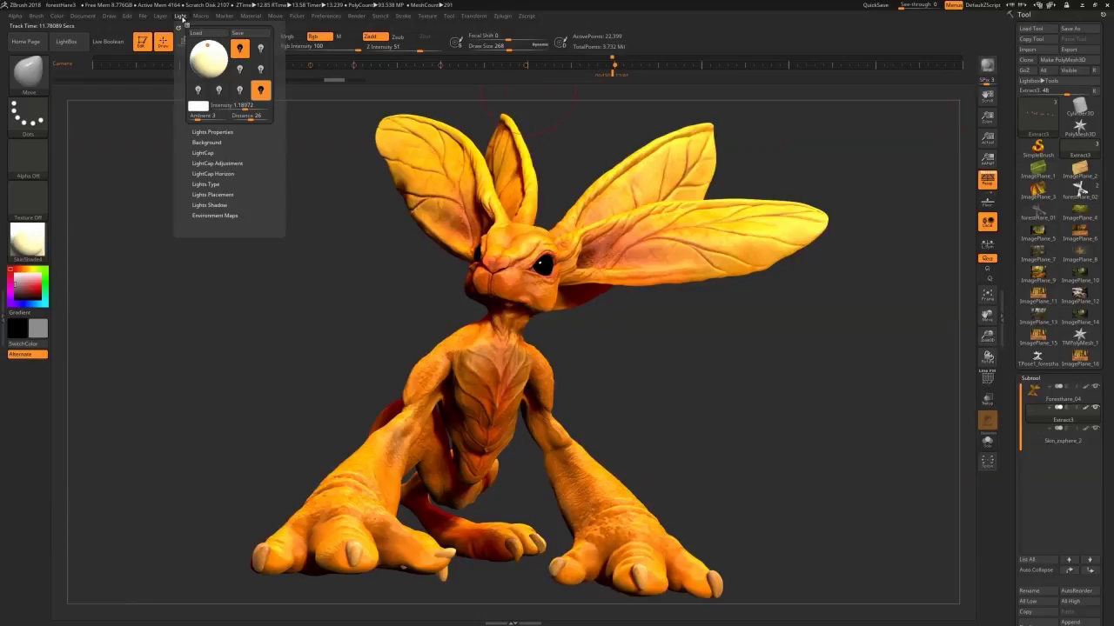
# Start exporting the shaded render pass and create a folder named renders inside imaginefx for it.
pyautogui.moveTo(356, 17)
pyautogui.click(388, 110)
pyautogui.click(372, 148)
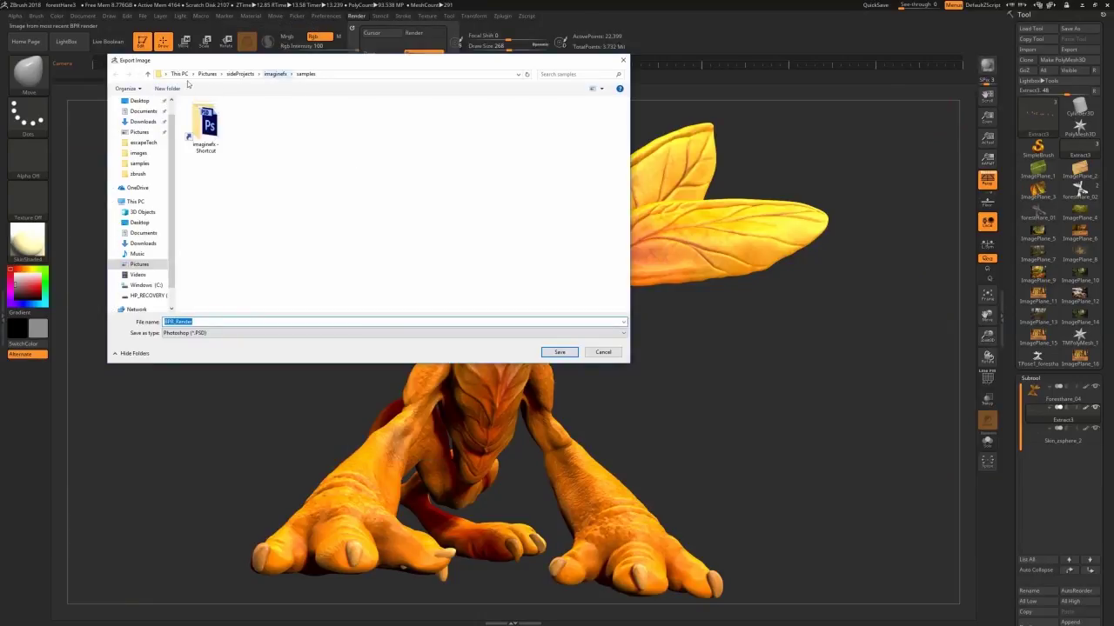
pyautogui.click(276, 74)
pyautogui.click(175, 89)
pyautogui.write('renders')
pyautogui.press('Return')
# Save the shaded pass in the renders folder as the Photoshop file BPR_RenderMain.
pyautogui.doubleClick(454, 125)
pyautogui.click(383, 322)
pyautogui.click(380, 322)
pyautogui.write('_base')
pyautogui.press('Return')
# Export the depth, shadow and ambient occlusion passes as Photoshop files BPR_Depth, BPR_Shadow and BPR_AO.
pyautogui.moveTo(356, 17)
pyautogui.click(395, 147)
pyautogui.click(560, 353)
pyautogui.click(413, 147)
pyautogui.click(560, 352)
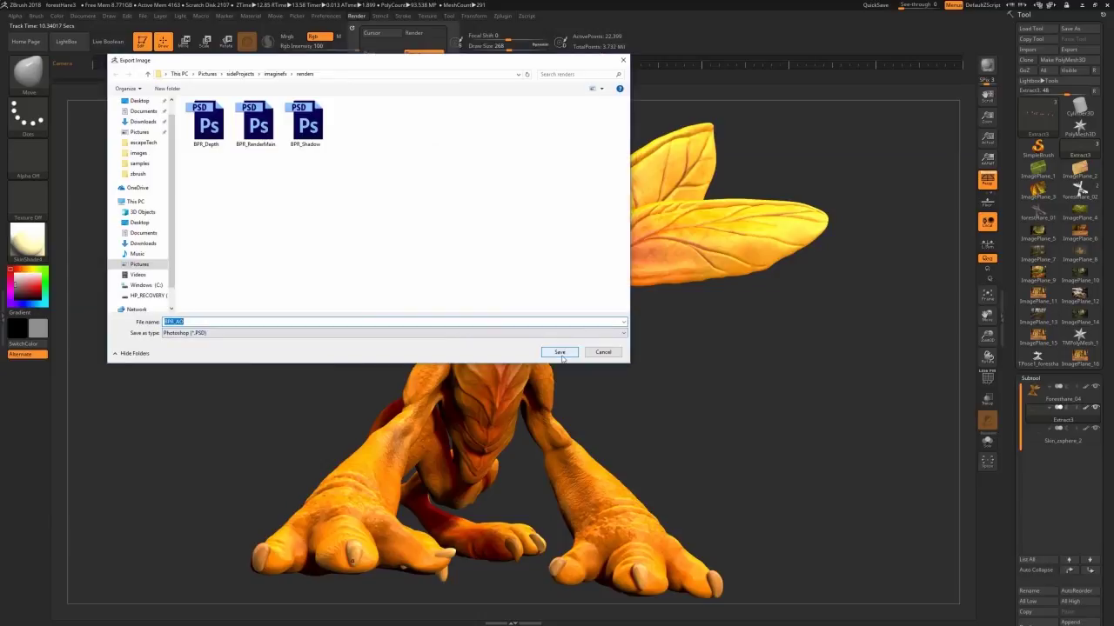
pyautogui.click(553, 351)
# Export the mask and SSS passes as Photoshop files BPR_Mask and BPR_SSS.
pyautogui.moveTo(354, 17)
pyautogui.click(374, 168)
pyautogui.click(555, 353)
pyautogui.click(393, 167)
pyautogui.click(549, 356)
pyautogui.click(558, 353)
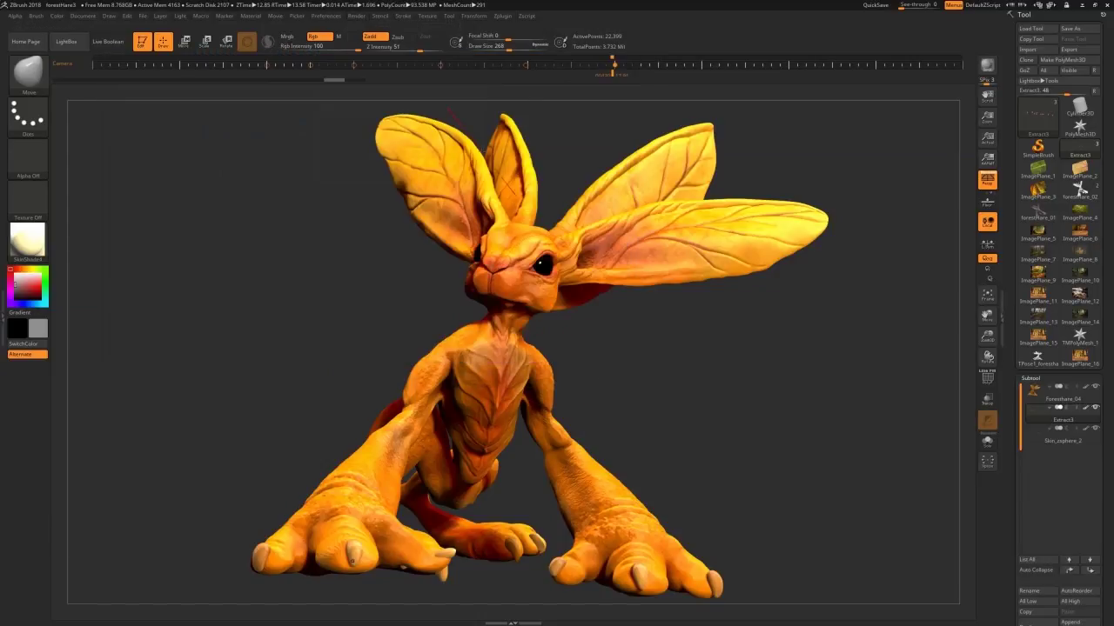
pyautogui.click(354, 210)
pyautogui.click(365, 334)
pyautogui.click(365, 356)
pyautogui.click(559, 352)
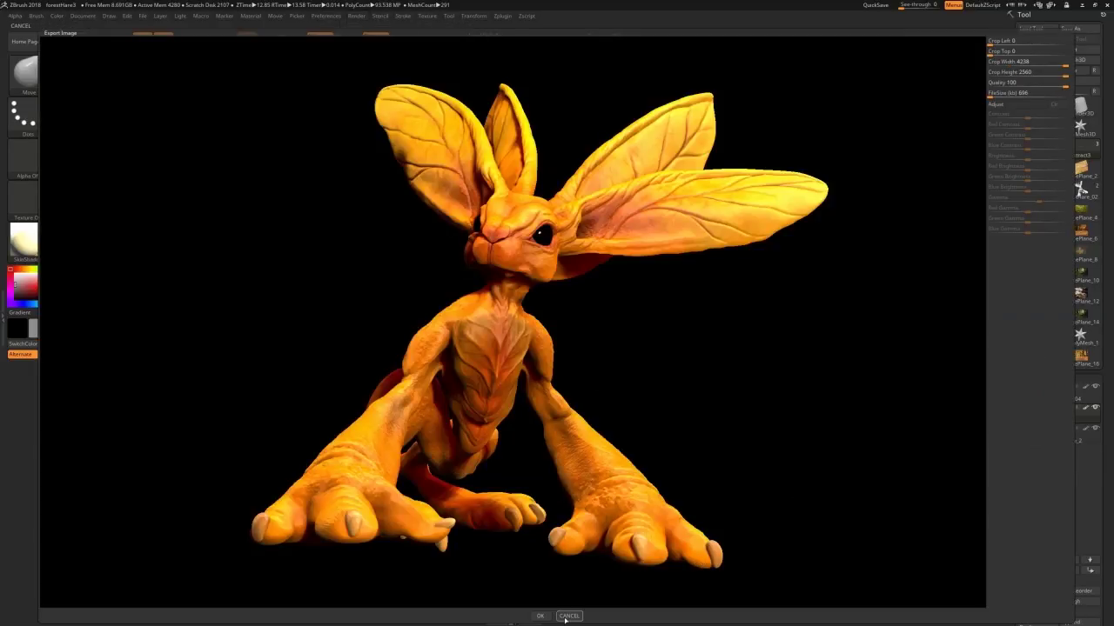
pyautogui.moveTo(631, 431)
pyautogui.mouseDown()
pyautogui.moveTo(723, 107)
pyautogui.moveTo(599, 346)
pyautogui.moveTo(522, 278)
pyautogui.mouseUp()
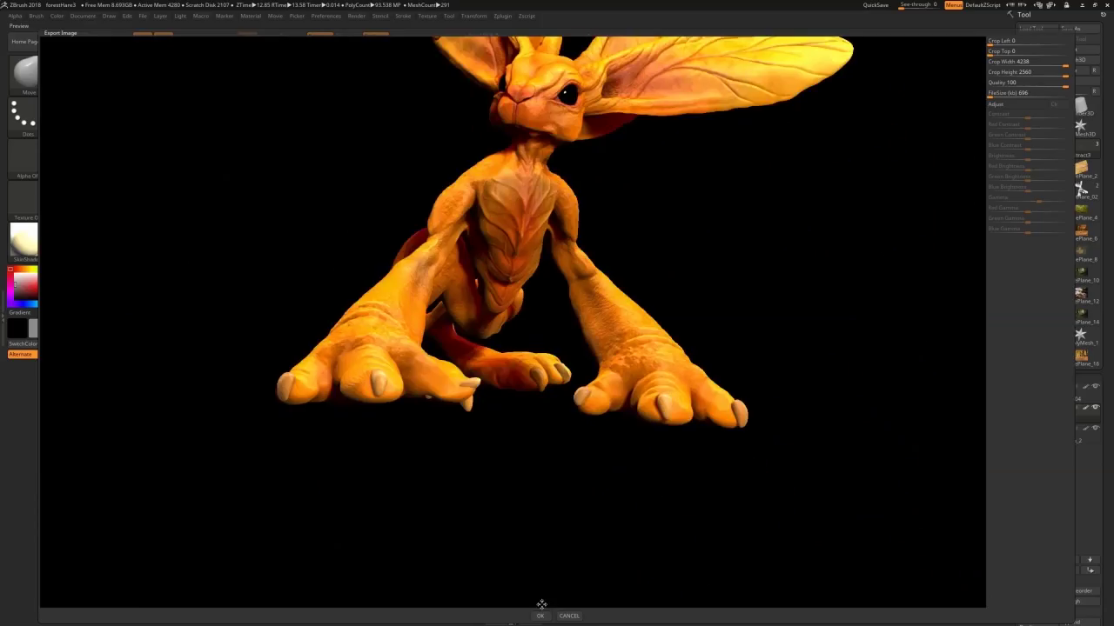
pyautogui.click(568, 616)
# Save the project as forestHare3Renders in the zbrush folder of imaginefx.
pyautogui.moveTo(143, 15)
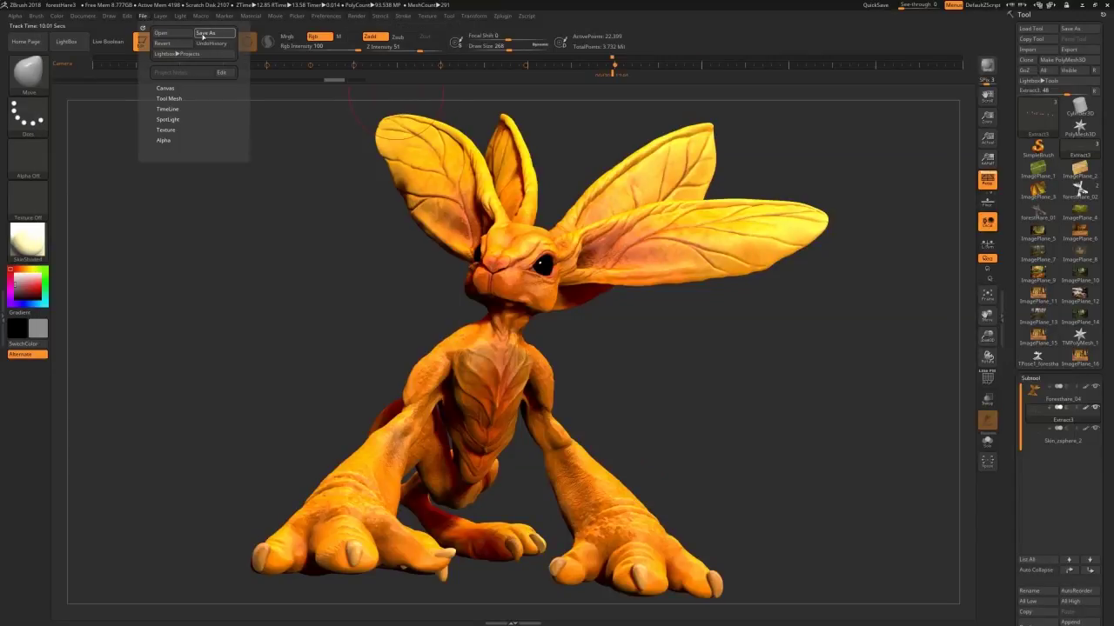
pyautogui.click(205, 34)
pyautogui.click(275, 75)
pyautogui.doubleClick(553, 126)
pyautogui.write('R')
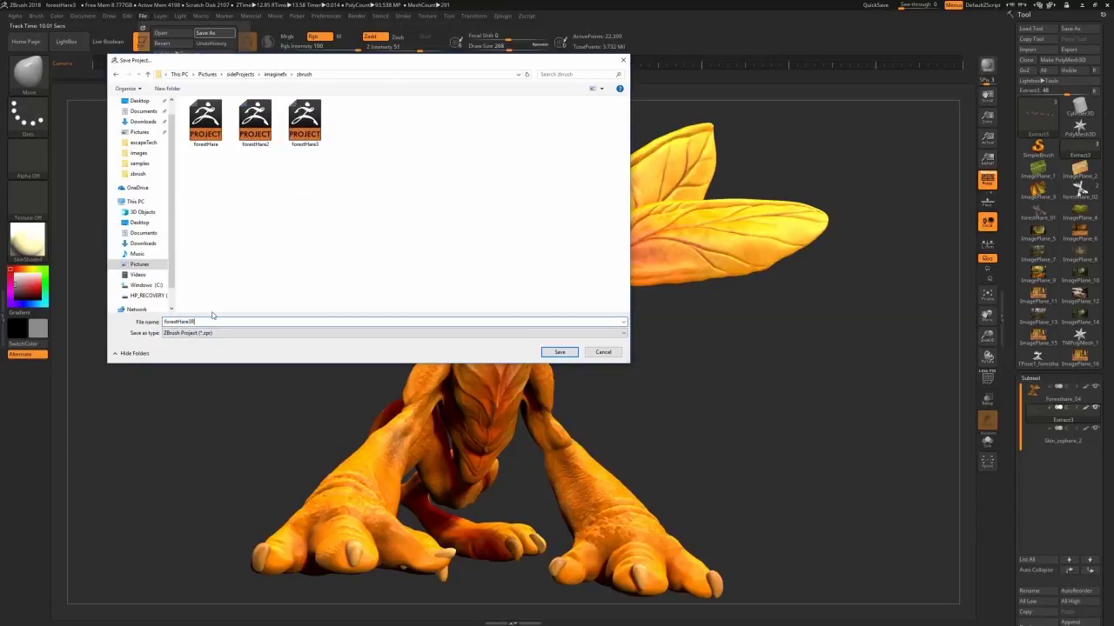
pyautogui.write('ender')
pyautogui.press('Return')
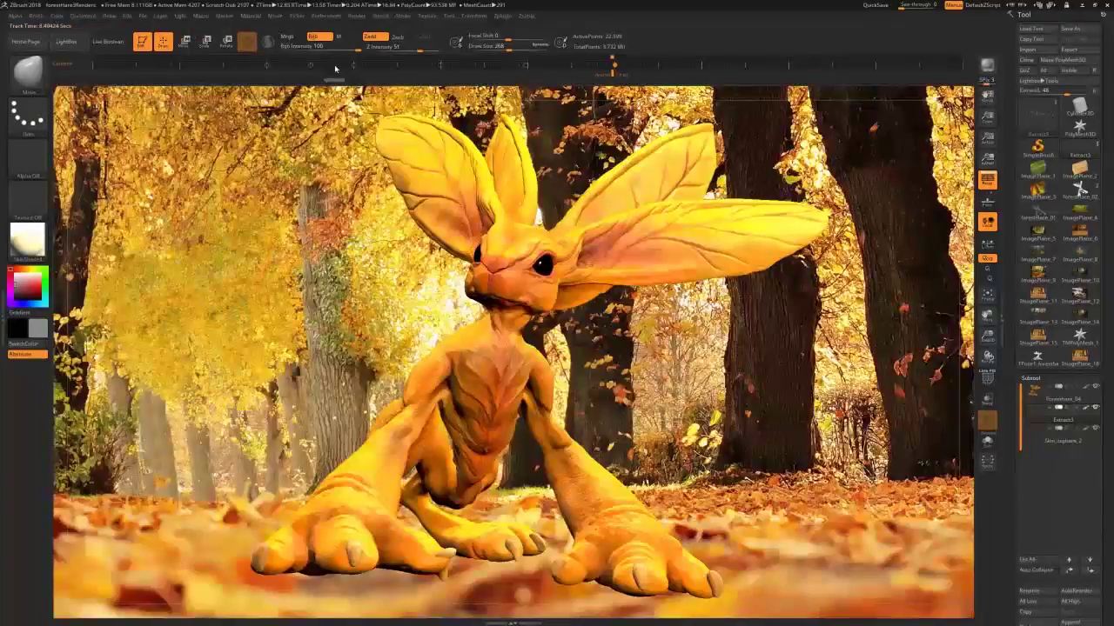
pyautogui.click(356, 16)
pyautogui.click(377, 150)
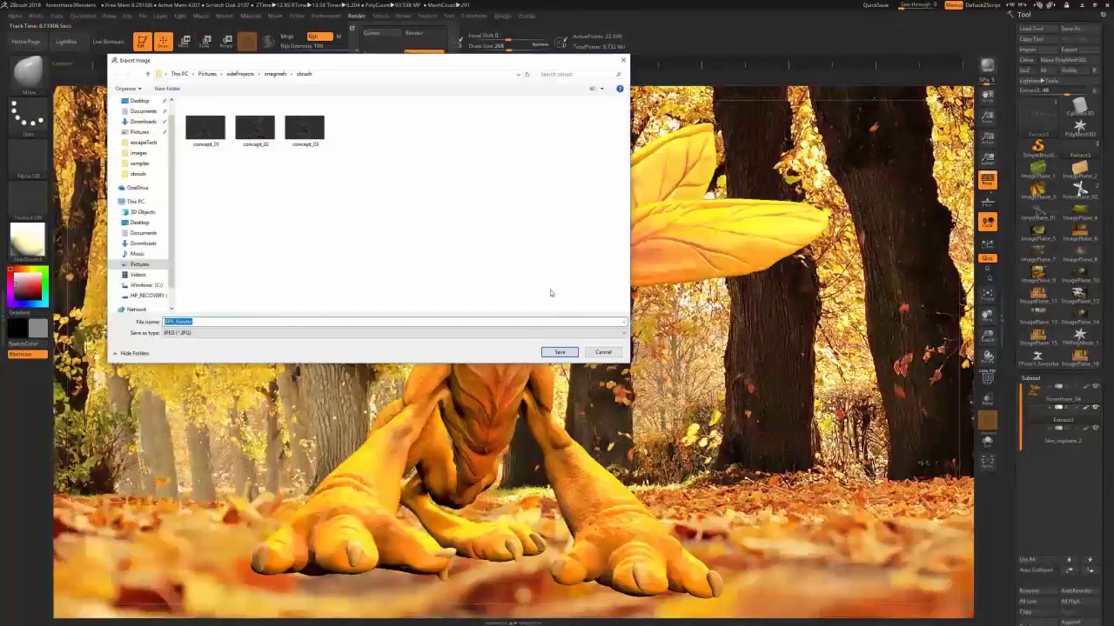
pyautogui.click(603, 354)
# Move the light to the left side of the hare and run a best-preview render.
pyautogui.click(180, 16)
pyautogui.moveTo(214, 61)
pyautogui.mouseDown()
pyautogui.moveTo(201, 50)
pyautogui.moveTo(191, 59)
pyautogui.mouseUp()
pyautogui.click(981, 69)
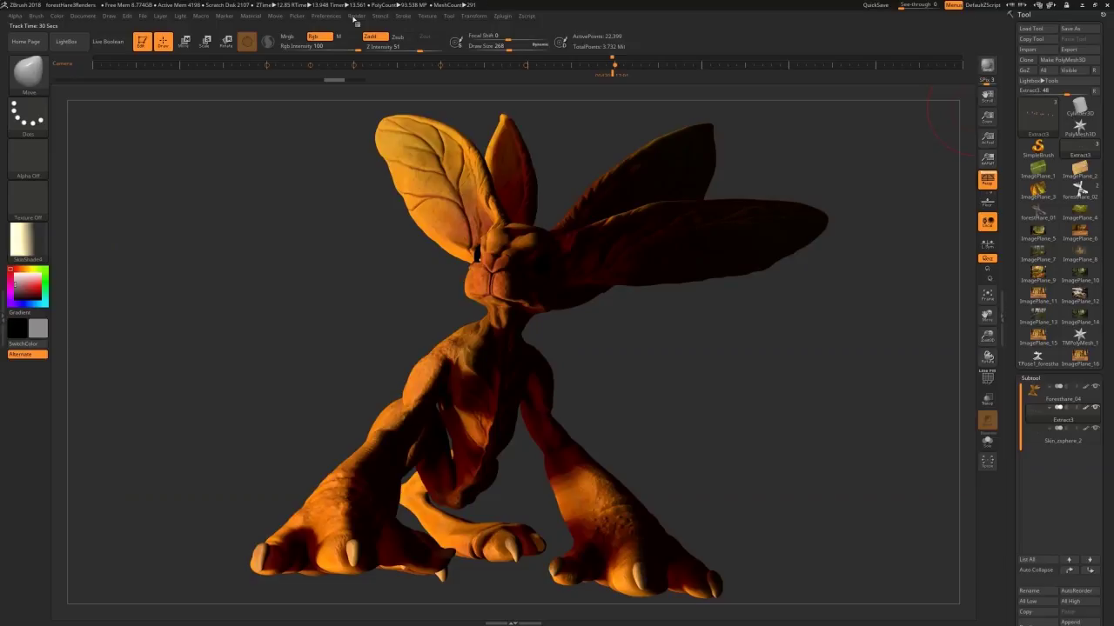
# Export the left-lit shaded pass to the renders folder in Photoshop format as BPR_RenderLeft.
pyautogui.click(354, 17)
pyautogui.click(373, 146)
pyautogui.click(276, 74)
pyautogui.doubleClick(453, 125)
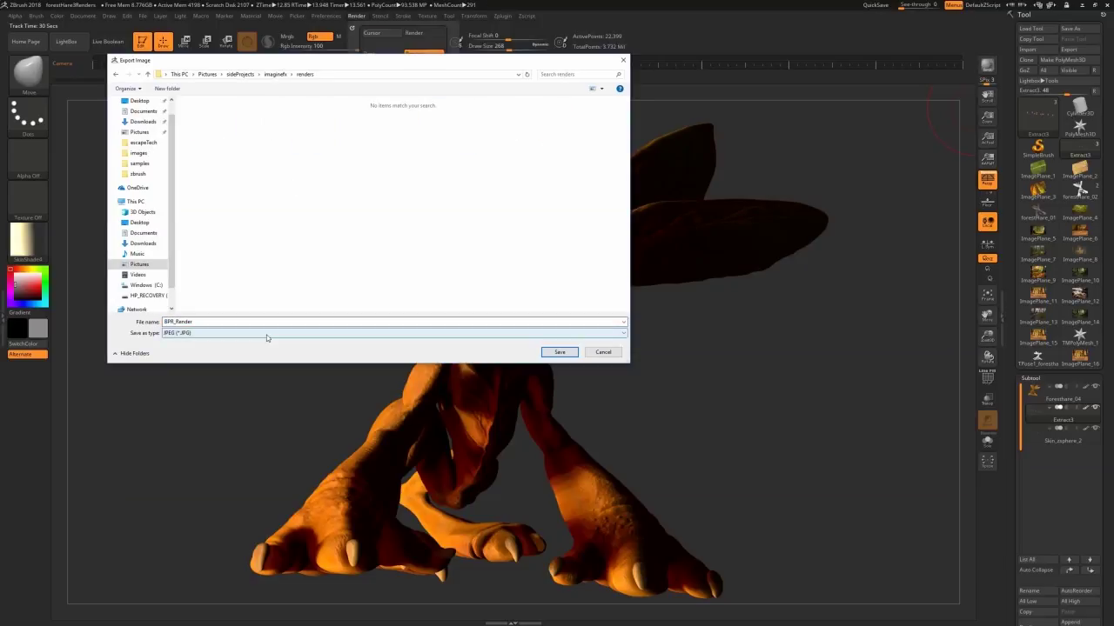
pyautogui.click(267, 336)
pyautogui.click(253, 342)
pyautogui.press('Return')
# Render the hare lit from the right and export its shaded pass as BPR_RenderRight.
pyautogui.click(181, 16)
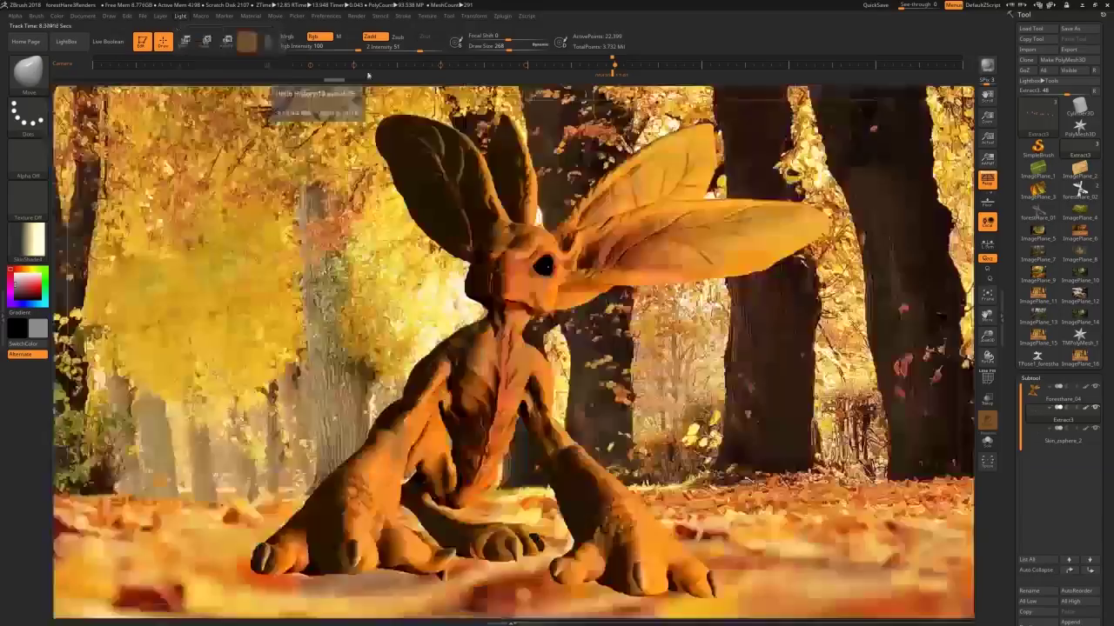
pyautogui.click(988, 65)
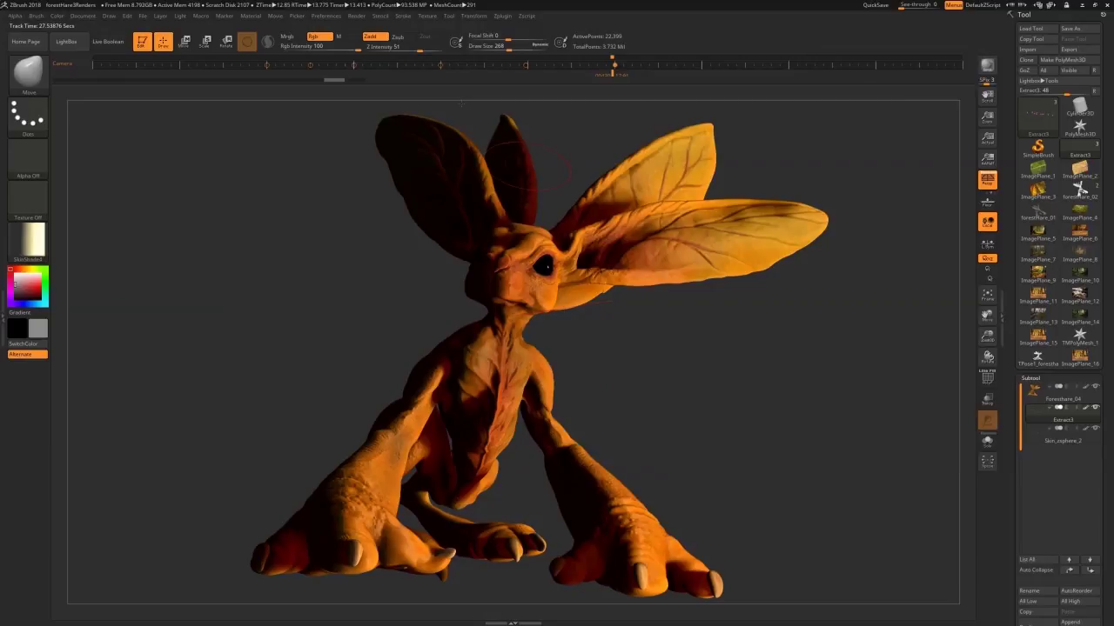
pyautogui.click(356, 16)
pyautogui.click(372, 147)
pyautogui.click(206, 321)
pyautogui.write('Righ')
pyautogui.press('Return')
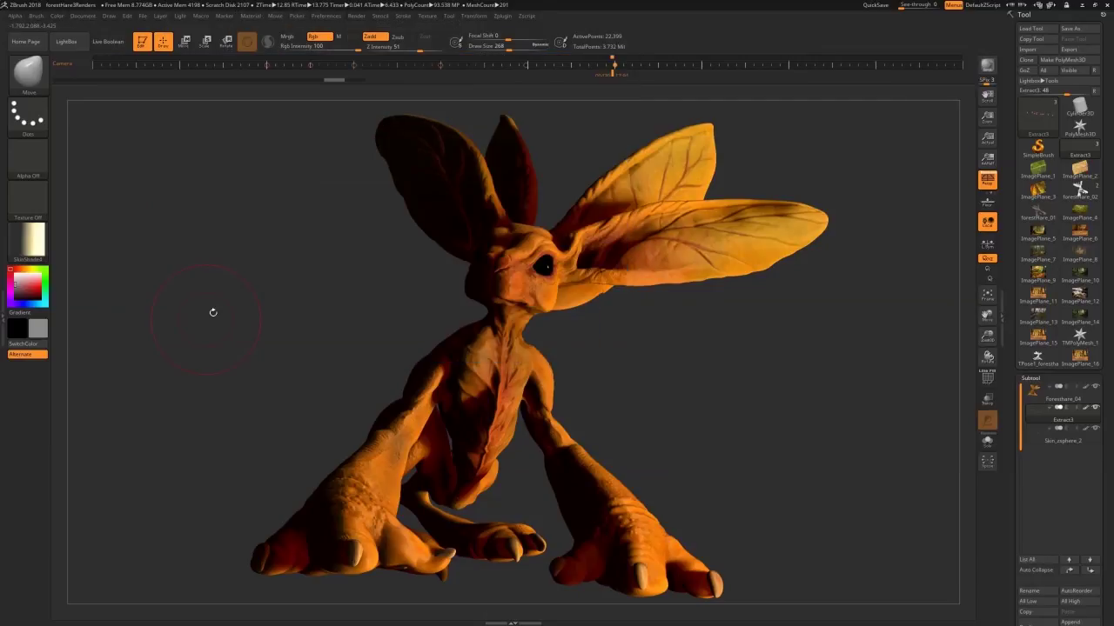
# Render the hare lit from below and export its shaded pass as BPR_RenderBelow.
pyautogui.click(180, 16)
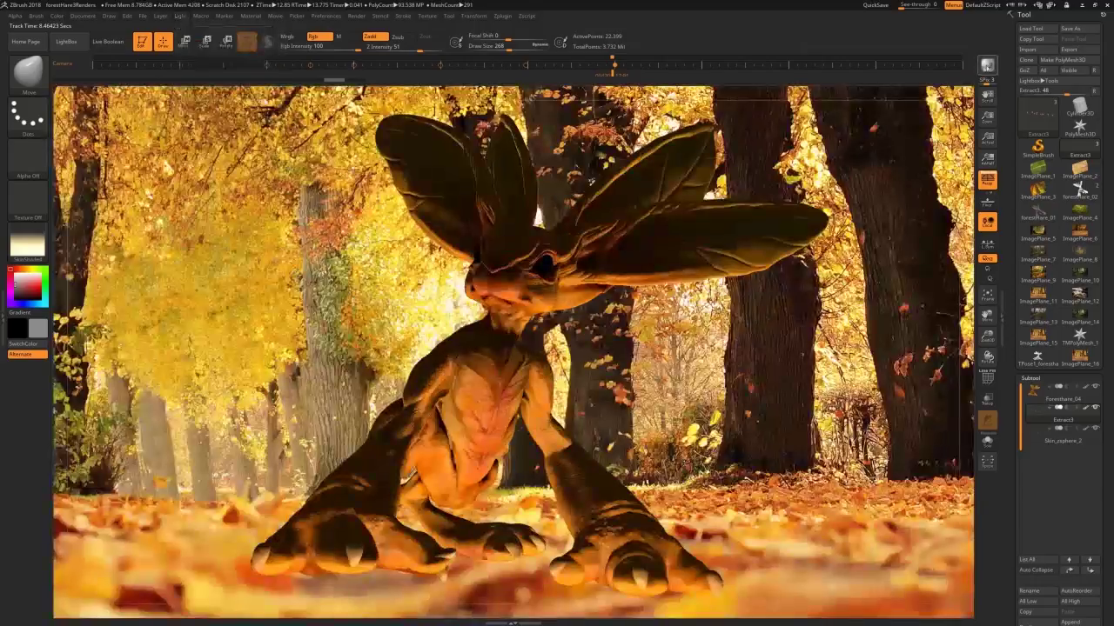
pyautogui.click(987, 68)
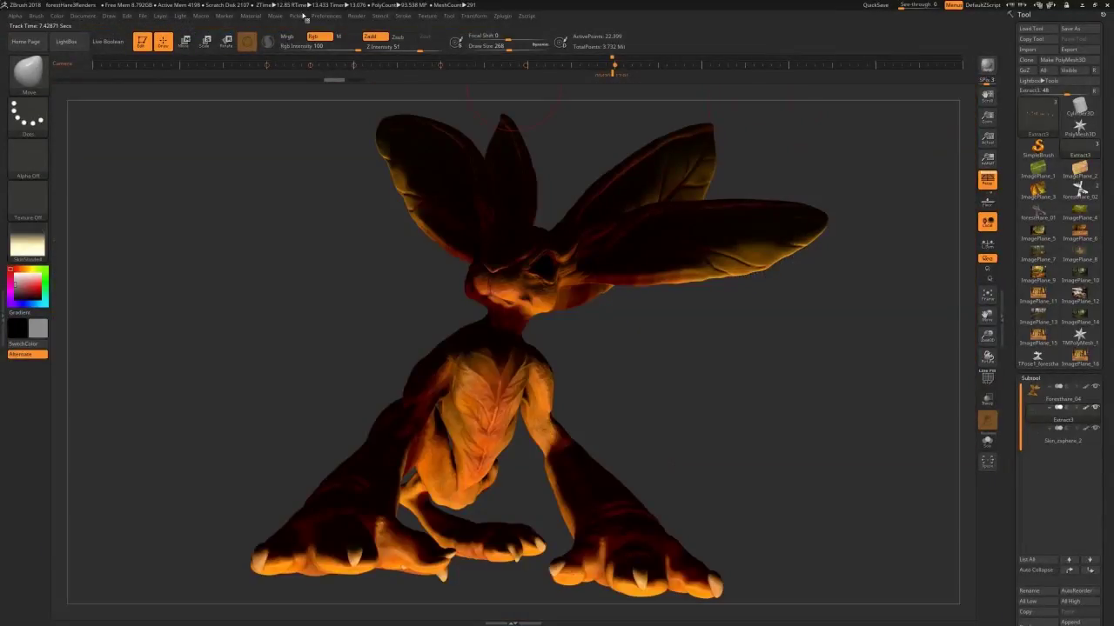
pyautogui.click(355, 18)
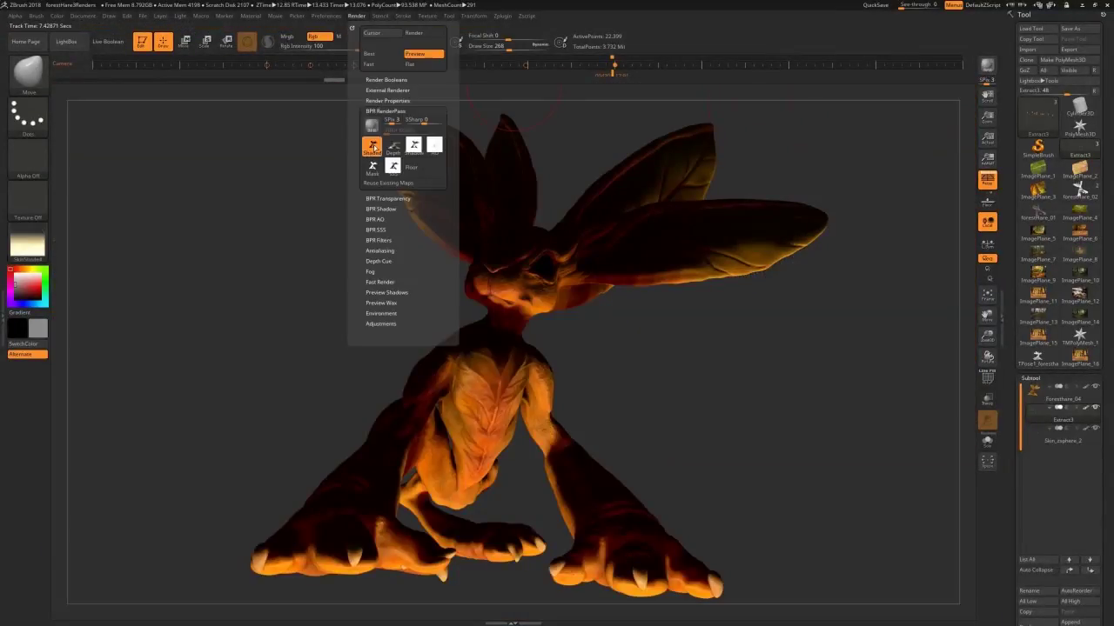
pyautogui.click(372, 146)
pyautogui.press('Return')
# Render the hare lit from above and export its shaded pass as BPR_RenderTop.
pyautogui.click(275, 16)
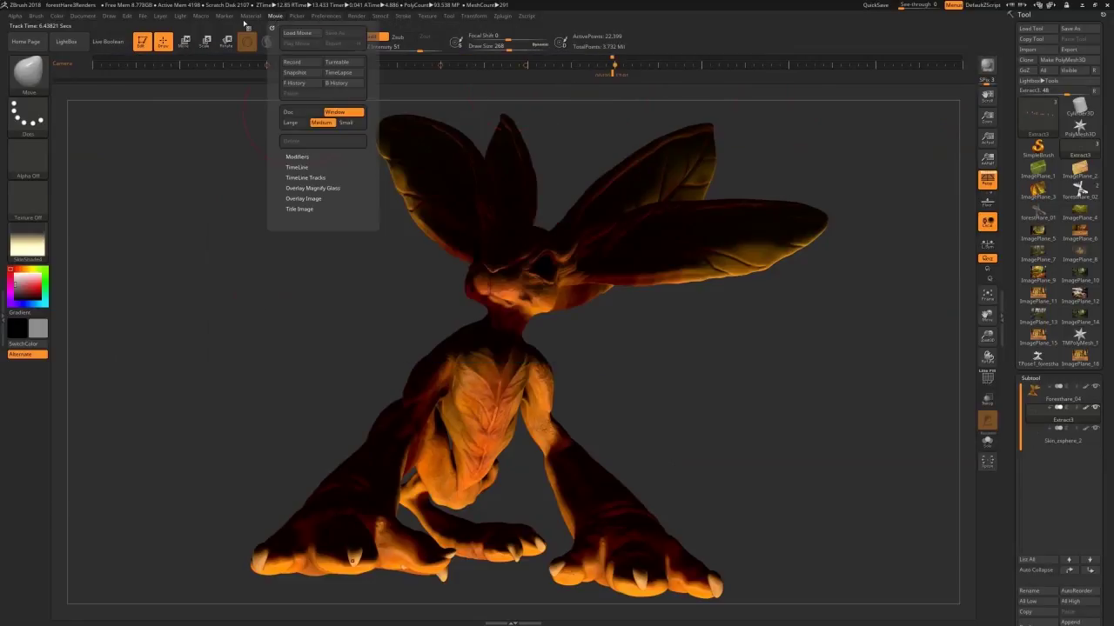
pyautogui.moveTo(180, 16)
pyautogui.moveTo(207, 71); pyautogui.dragTo(208, 39)
pyautogui.click(987, 65)
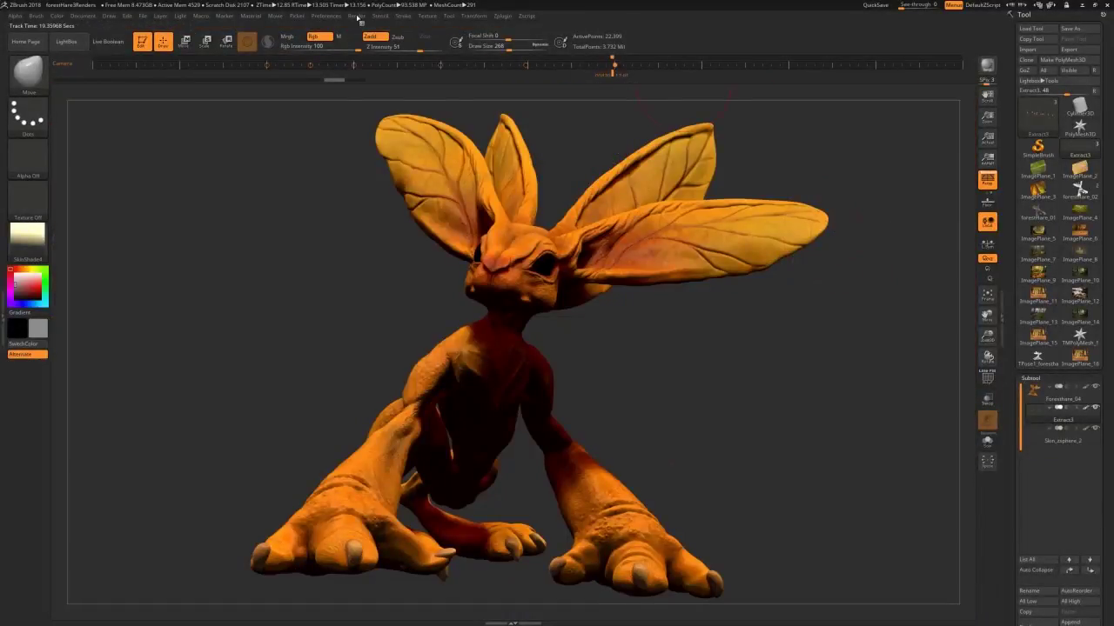
pyautogui.click(357, 17)
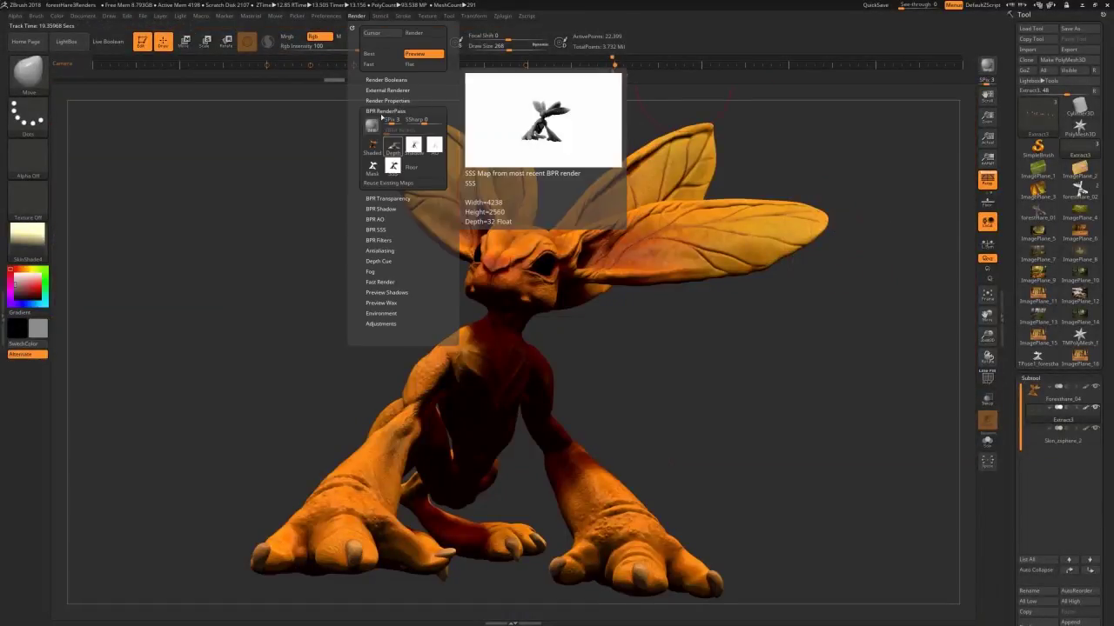
pyautogui.click(376, 146)
pyautogui.press('Return')
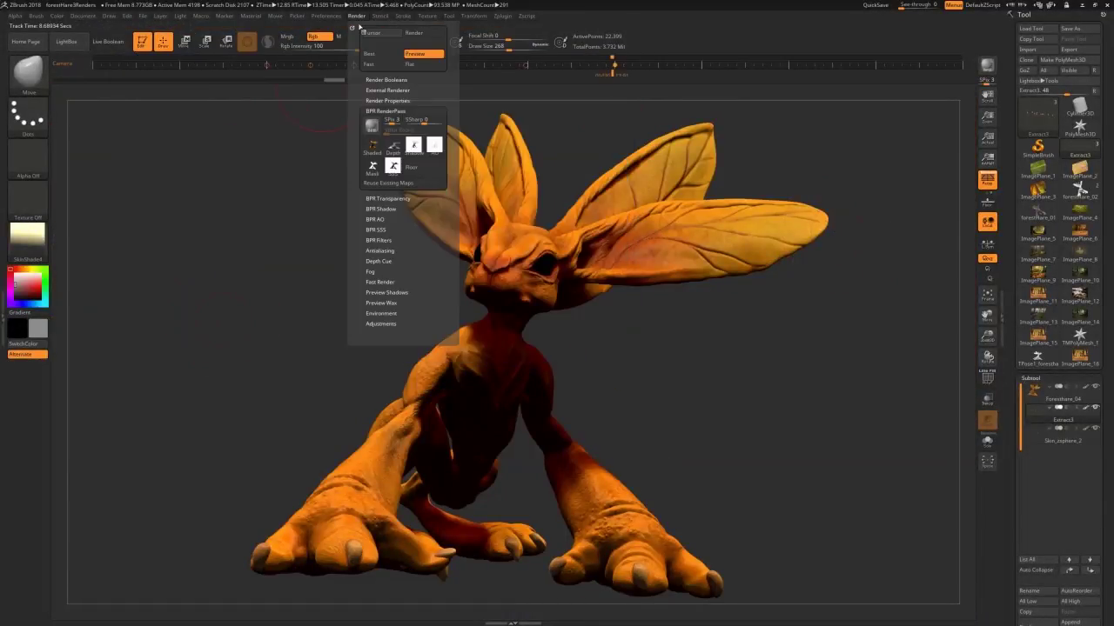
# Move the light back to the front of the hare and choose the ReflectedMap material.
pyautogui.click(181, 17)
pyautogui.moveTo(209, 44); pyautogui.dragTo(210, 59)
pyautogui.click(27, 236)
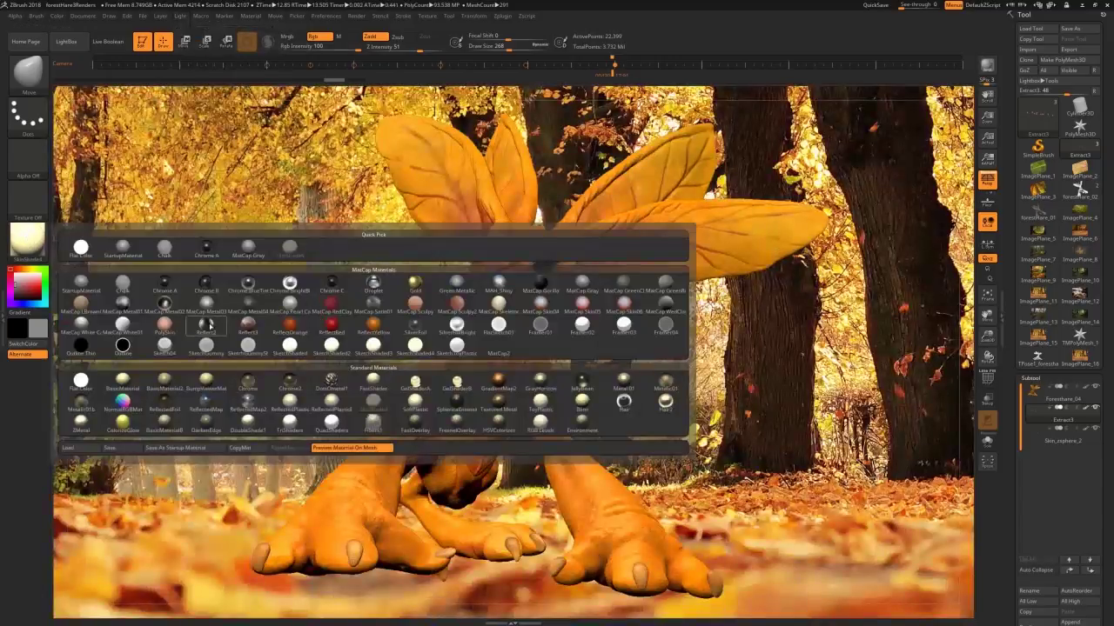
pyautogui.click(210, 377)
# Fill the hare's subtools with the reflective material using SubTool Master and run a best-preview render.
pyautogui.click(503, 18)
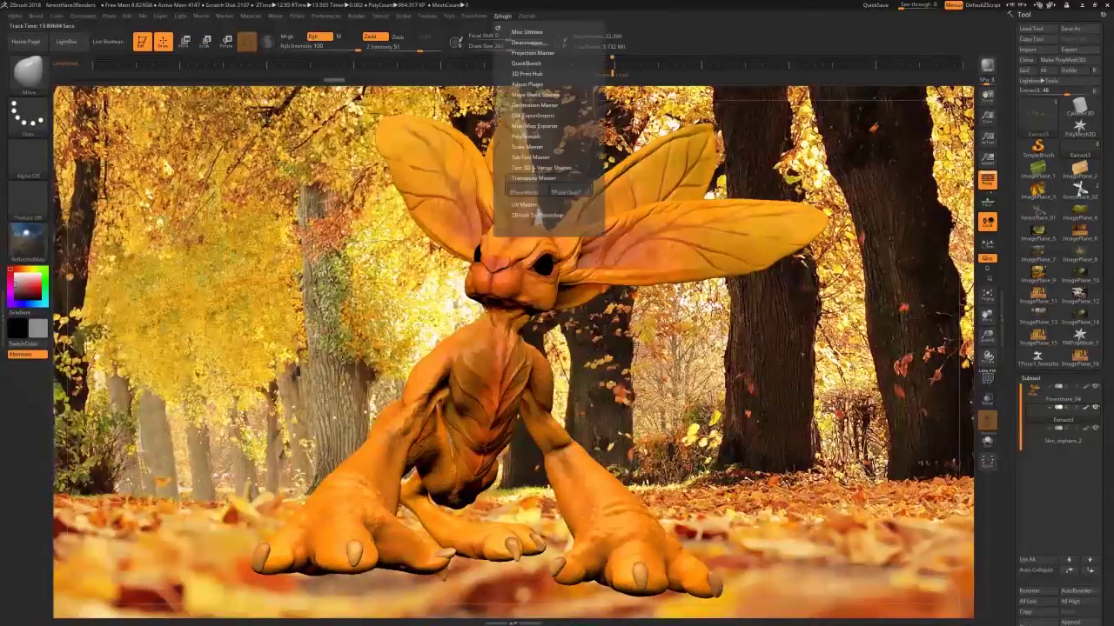
pyautogui.click(533, 158)
pyautogui.click(509, 229)
pyautogui.click(498, 182)
pyautogui.click(509, 234)
pyautogui.click(986, 66)
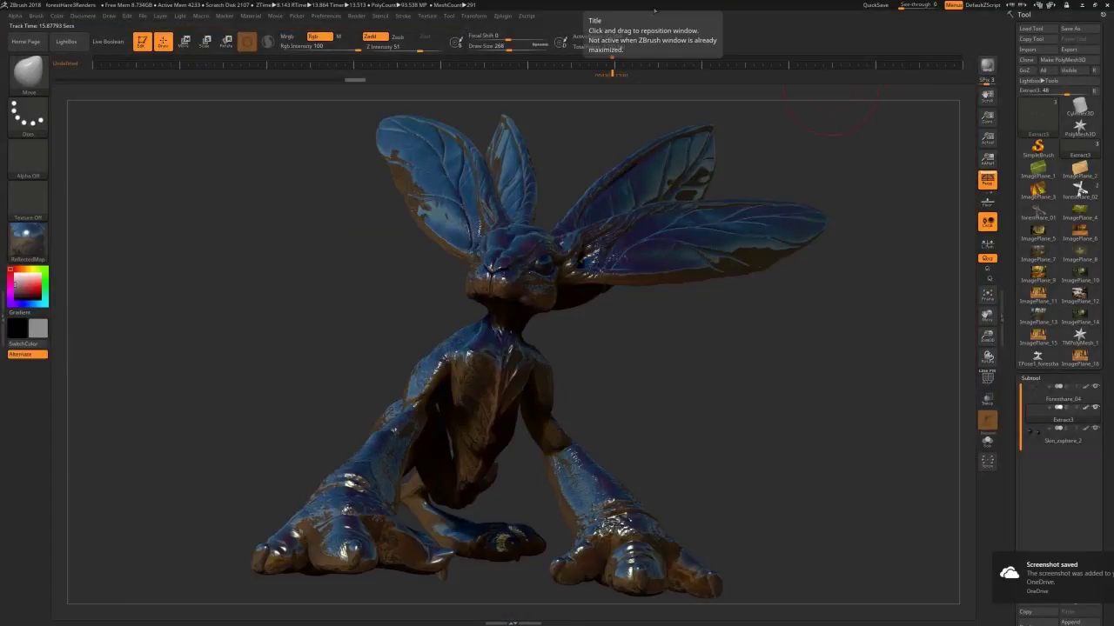
# Export the reflective shaded pass as BPR_RenderReflection.
pyautogui.click(362, 17)
pyautogui.click(372, 148)
pyautogui.click(333, 322)
pyautogui.write('Reflect')
pyautogui.press('Return')
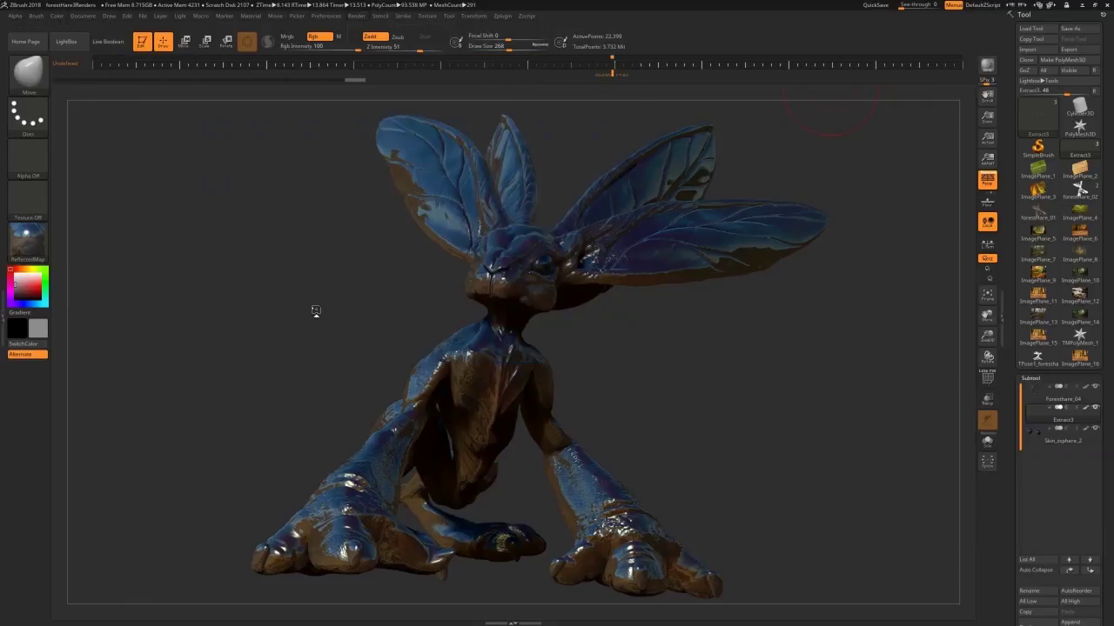
# Change the active material to StartupMaterial.
pyautogui.click(27, 242)
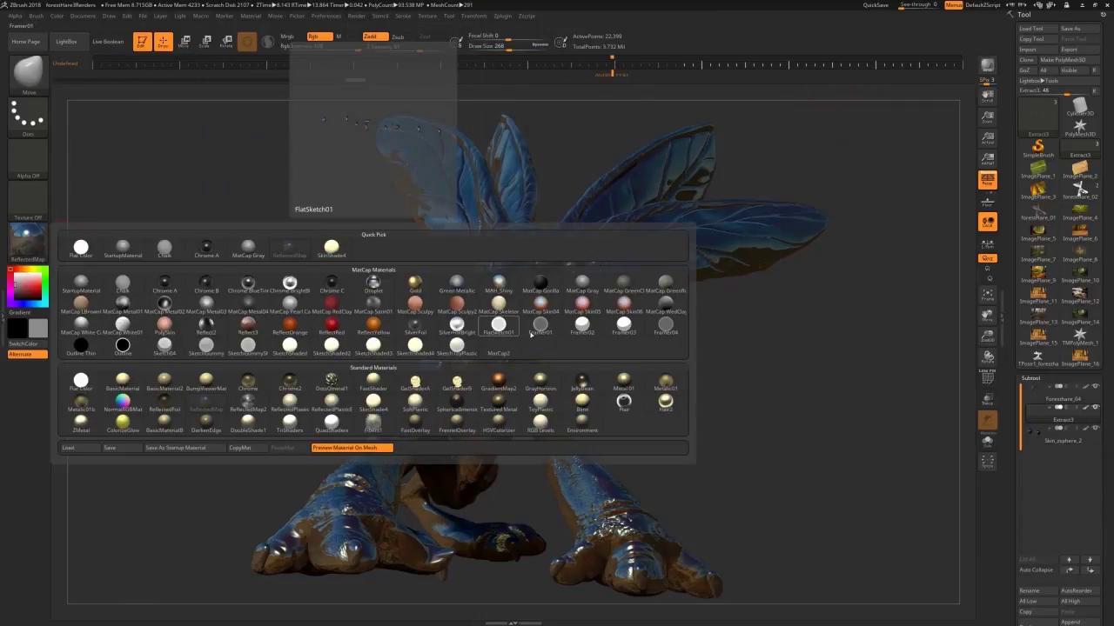
pyautogui.click(28, 243)
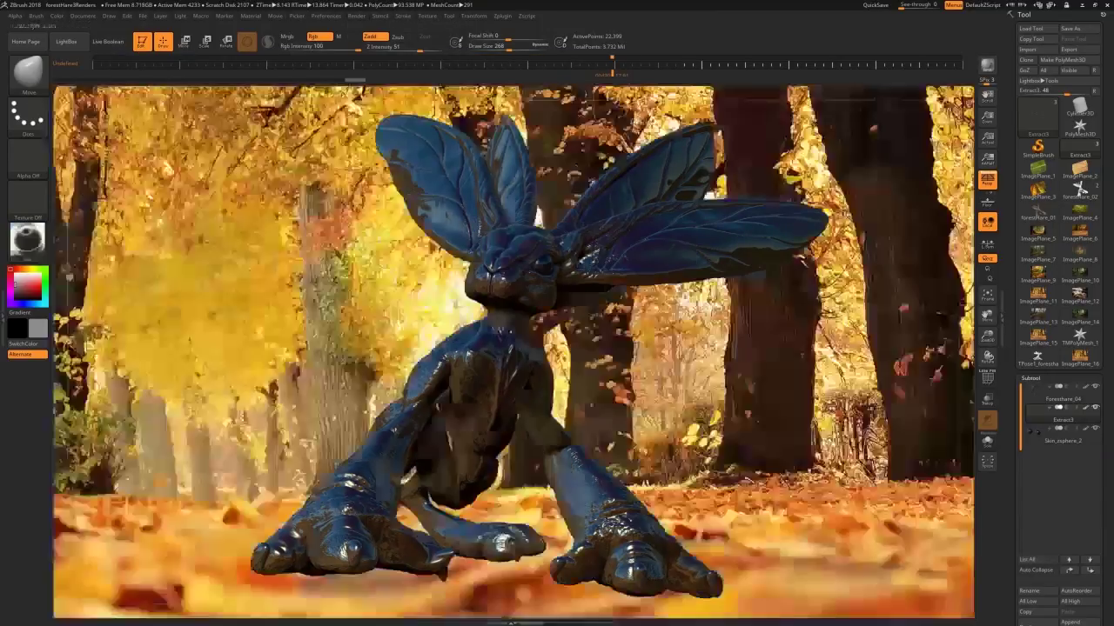
pyautogui.click(24, 244)
pyautogui.click(123, 248)
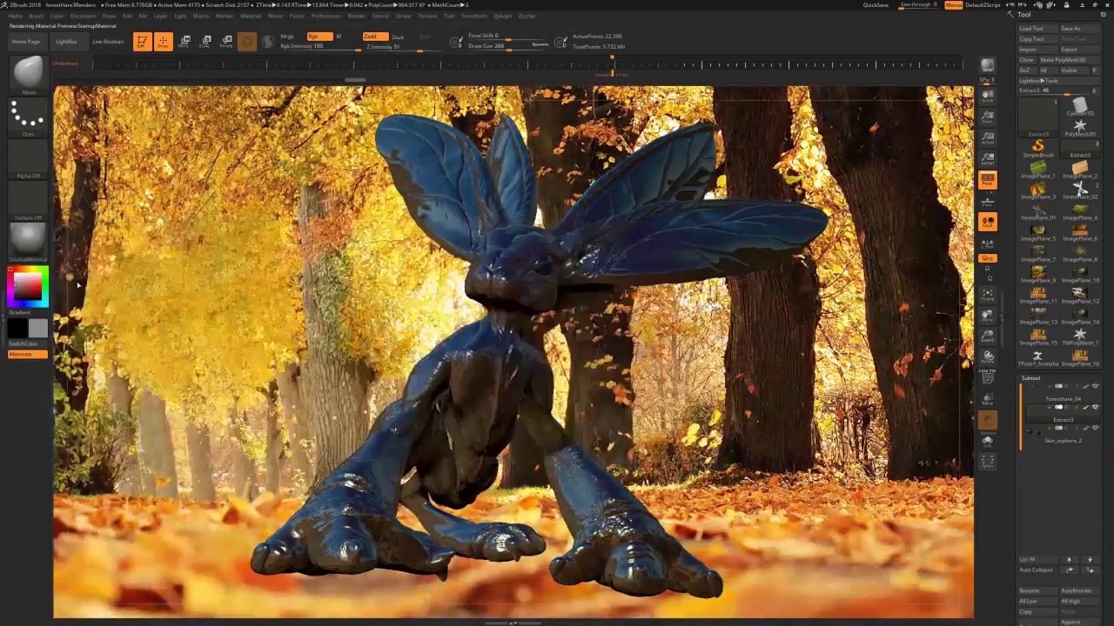
# Switch to File Explorer and open the renders folder inside imaginefx to view the exported passes.
pyautogui.click(1085, 5)
pyautogui.click(783, 513)
pyautogui.click(402, 154)
pyautogui.click(477, 190)
pyautogui.doubleClick(569, 189)
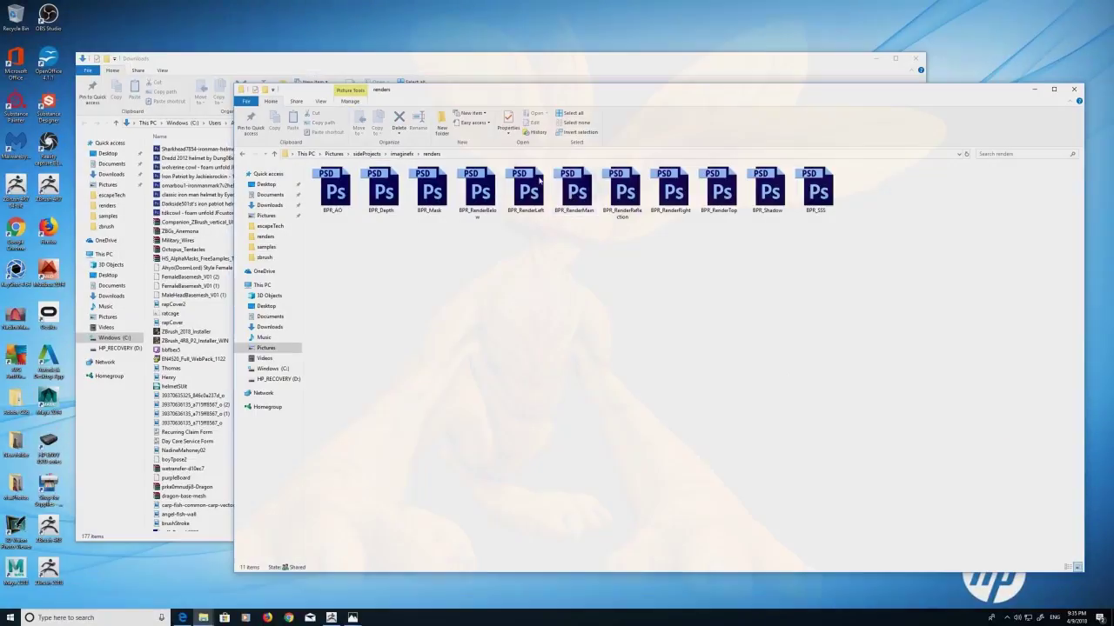
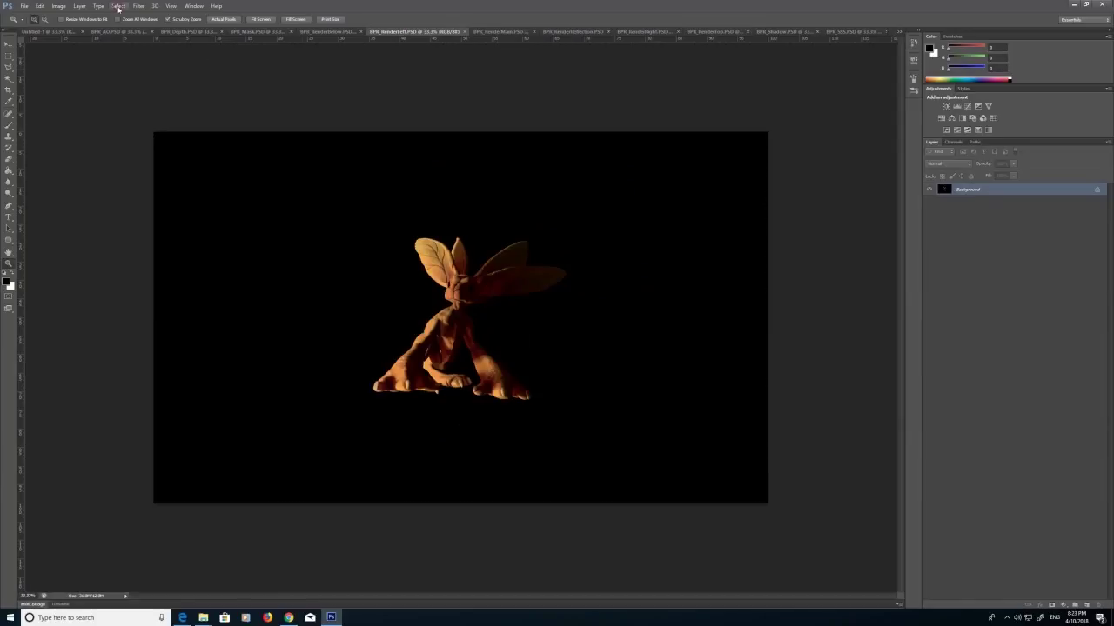
# In Photoshop, copy the BPR_RenderLeft image, close that file and paste the image into BPR_RenderMain as a new layer.
pyautogui.click(52, 64)
pyautogui.click(465, 32)
pyautogui.click(437, 33)
pyautogui.click(40, 7)
pyautogui.click(40, 7)
pyautogui.click(100, 81)
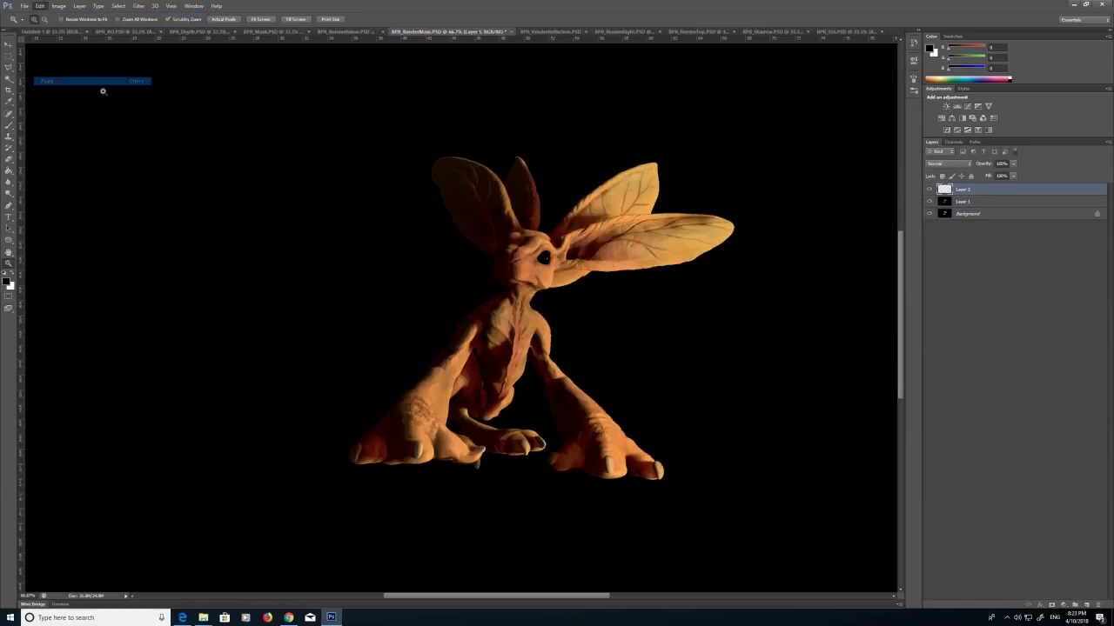
# Rename the right-lit layer rightLight and the left-lit layer above it leftLight.
pyautogui.doubleClick(964, 202)
pyautogui.doubleClick(961, 189)
pyautogui.write('leftLight')
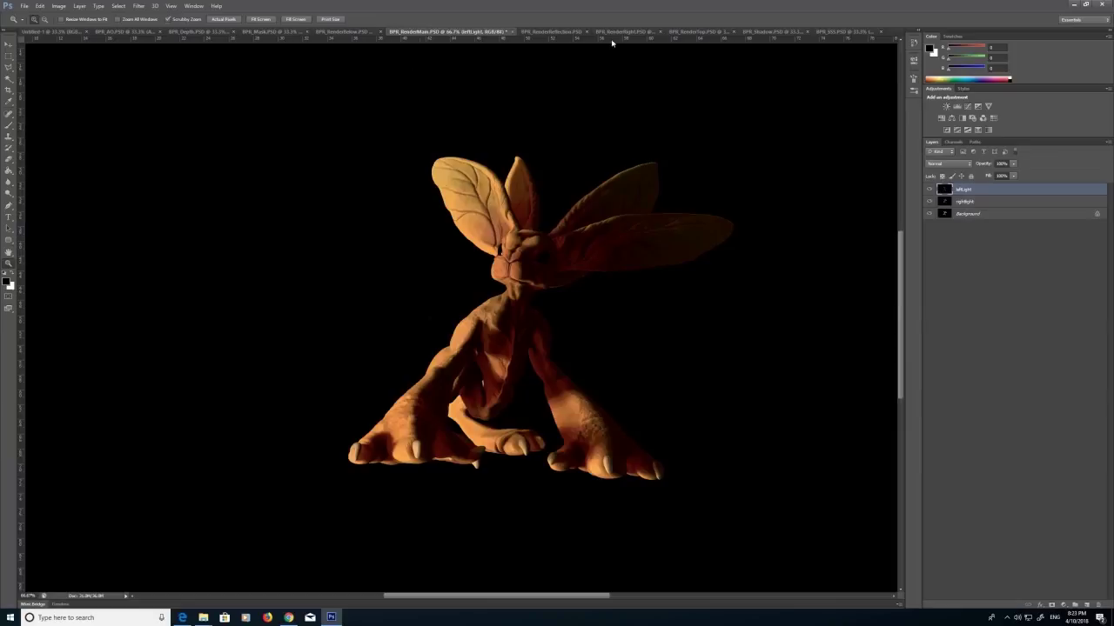
# Copy the whole BPR_RenderTop image, close that file and paste the image into BPR_RenderMain as a new layer.
pyautogui.click(692, 33)
pyautogui.click(119, 7)
pyautogui.click(133, 15)
pyautogui.click(40, 7)
pyautogui.click(52, 63)
pyautogui.click(727, 32)
pyautogui.click(40, 7)
pyautogui.click(52, 82)
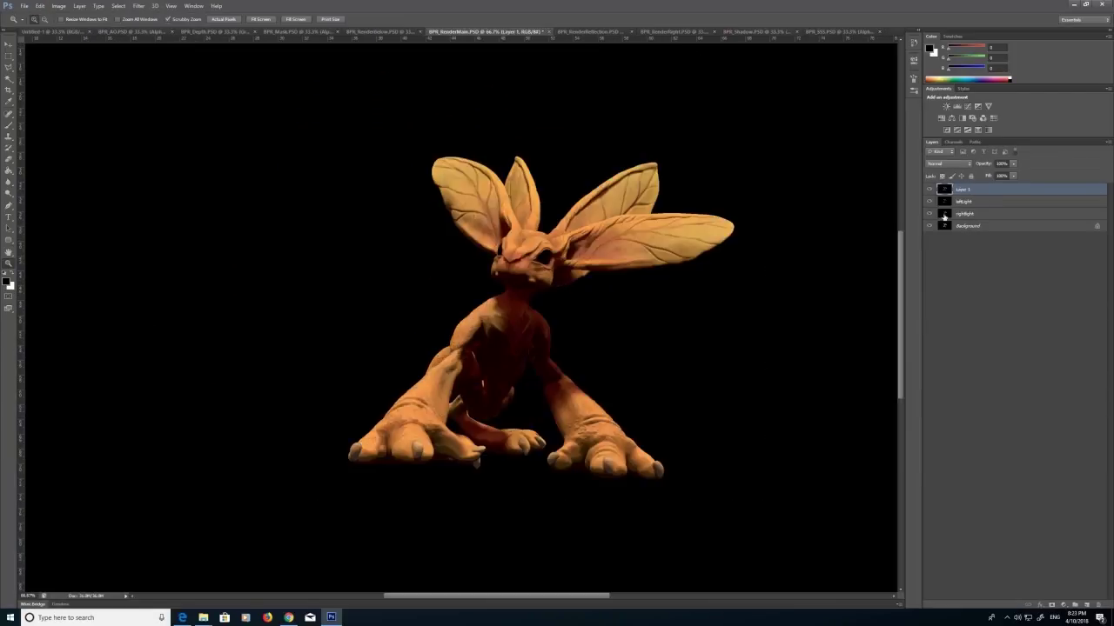
# Close the BPR_RenderRight document and name the newly pasted layer topLight.
pyautogui.click(712, 32)
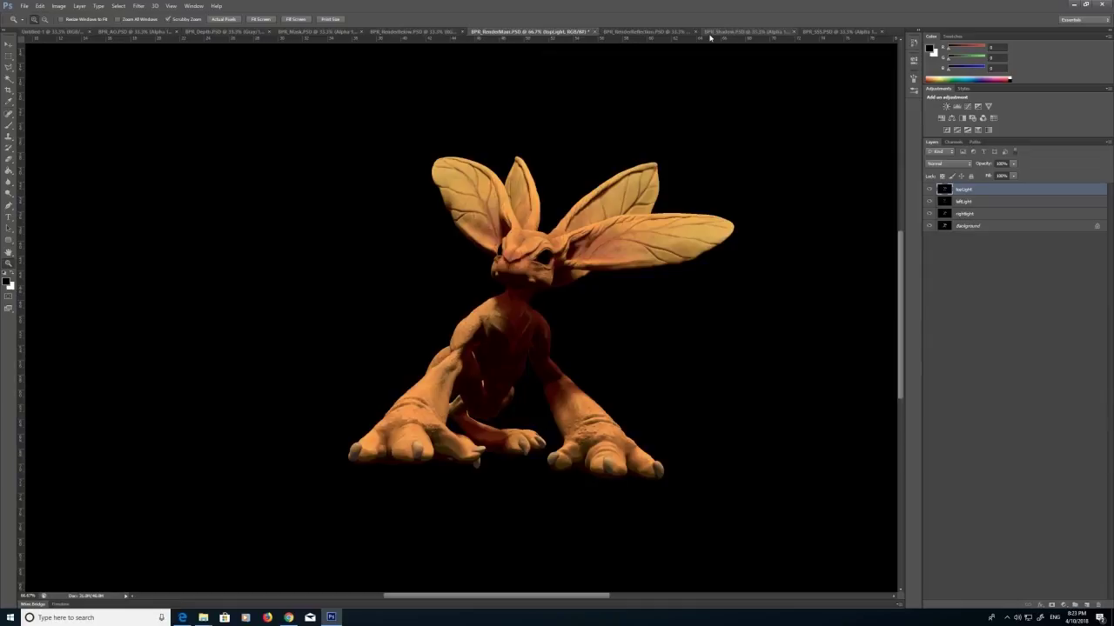
# Copy the whole BPR_RenderBelow image, paste it into BPR_RenderMain as a new layer and name it bottomLight.
pyautogui.click(374, 33)
pyautogui.click(119, 7)
pyautogui.click(132, 15)
pyautogui.click(40, 7)
pyautogui.click(52, 64)
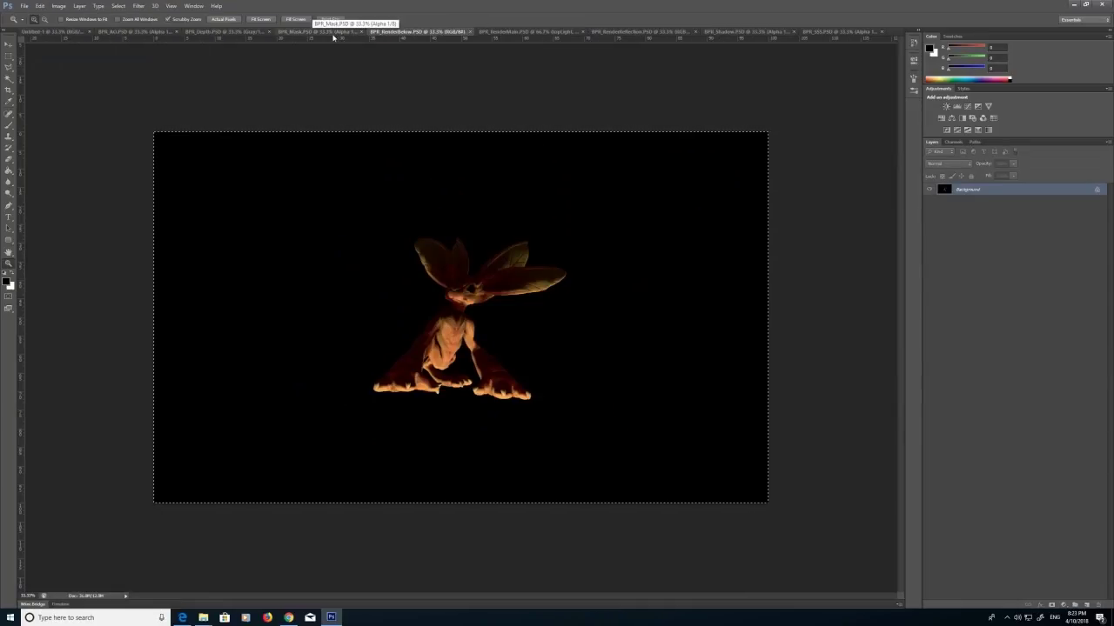
pyautogui.click(487, 32)
pyautogui.click(40, 7)
pyautogui.click(52, 82)
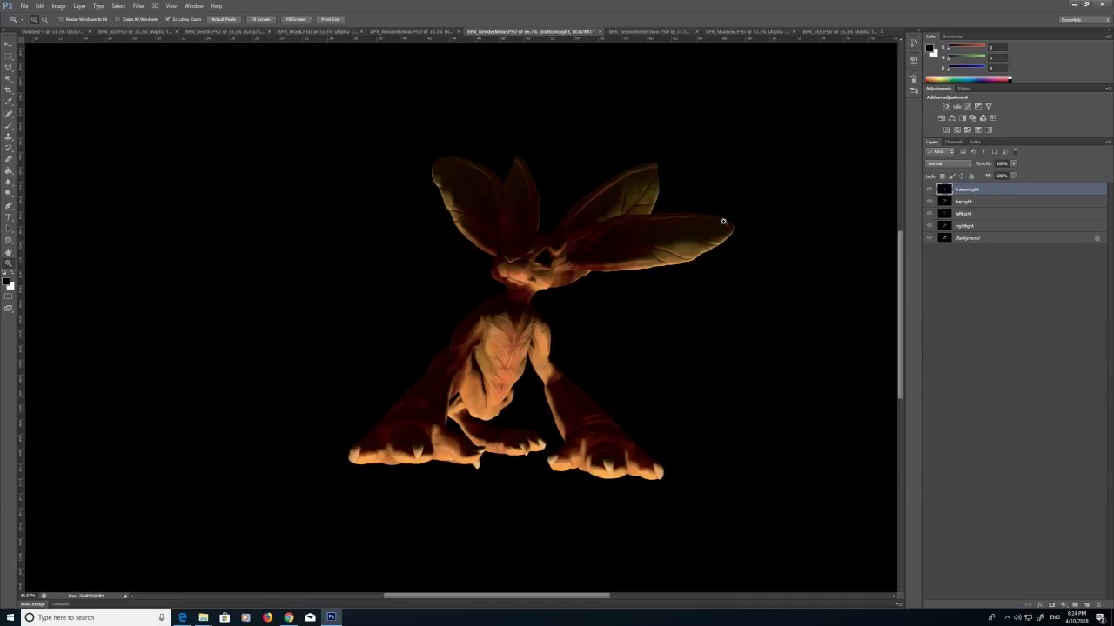
# Copy the whole BPR_RenderReflection image, paste it into BPR_RenderMain as a new layer and name it reflection.
pyautogui.click(624, 33)
pyautogui.click(119, 7)
pyautogui.click(132, 15)
pyautogui.click(40, 7)
pyautogui.click(53, 63)
pyautogui.click(487, 33)
pyautogui.click(40, 7)
pyautogui.click(52, 82)
pyautogui.write('reflection')
pyautogui.press('Return')
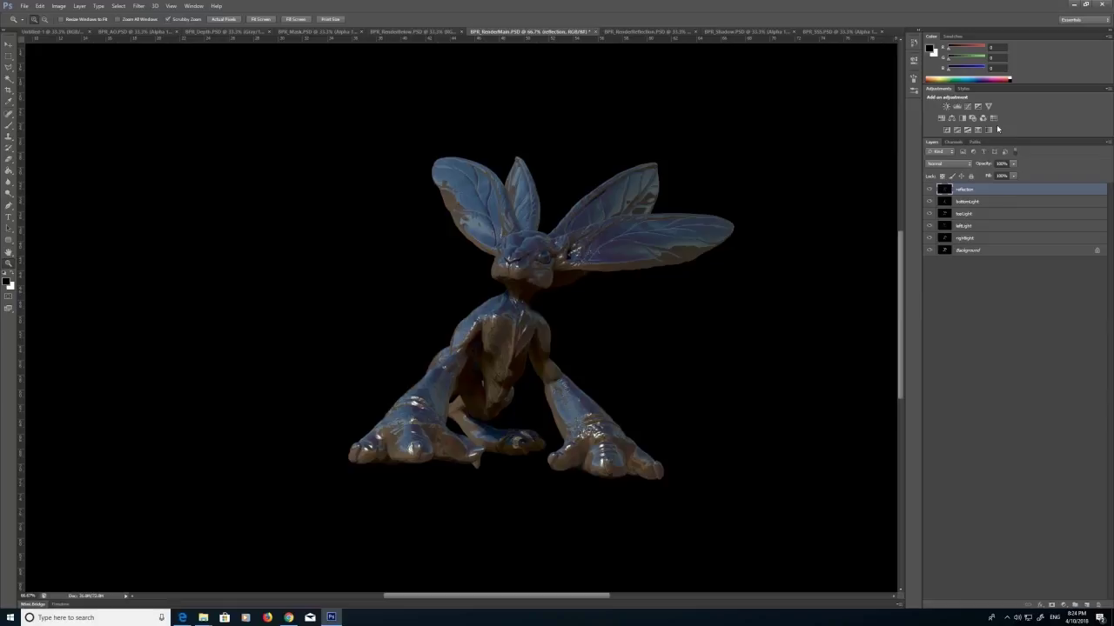
# Label the four light layers, bottomLight through rightLight, with the yellow layer color.
pyautogui.click(1003, 202)
pyautogui.keyDown('shift'); pyautogui.click(990, 238); pyautogui.keyUp('shift')
pyautogui.rightClick(988, 239)
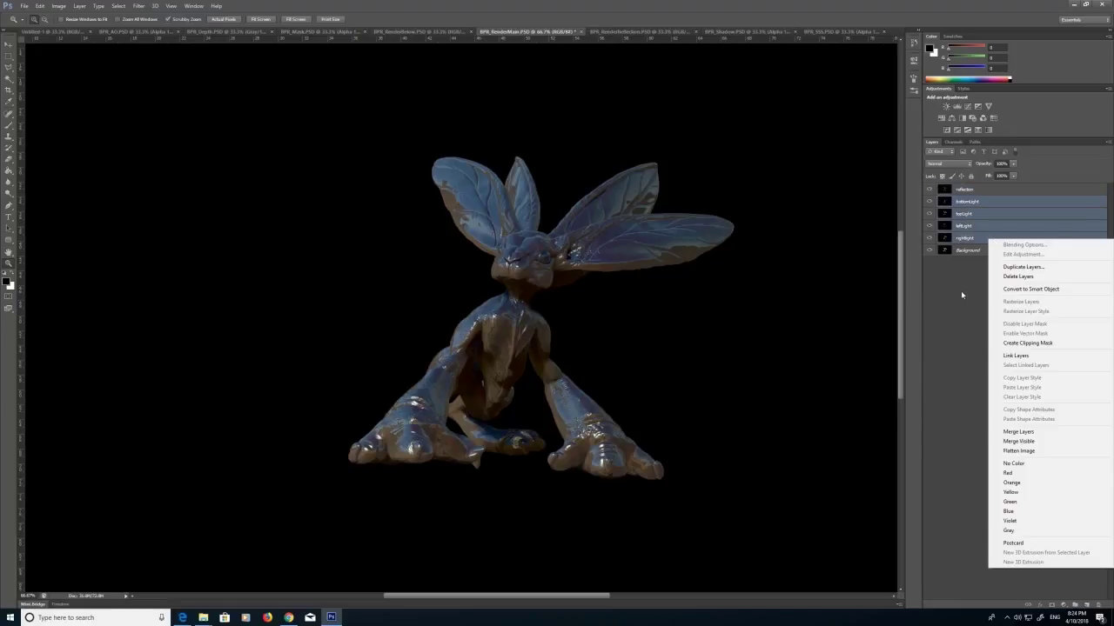
pyautogui.click(1042, 492)
pyautogui.click(1007, 306)
# Close BPR_RenderReflection, copy the whole BPR_Shadow image and paste it into BPR_RenderMain as a new layer.
pyautogui.click(661, 35)
pyautogui.click(695, 33)
pyautogui.click(676, 35)
pyautogui.click(119, 6)
pyautogui.click(124, 16)
pyautogui.click(40, 6)
pyautogui.click(49, 65)
pyautogui.click(543, 34)
pyautogui.click(40, 6)
pyautogui.click(50, 81)
# Rename the pasted shadow pass layer as shadow.
pyautogui.doubleClick(976, 192)
pyautogui.click(430, 134)
pyautogui.doubleClick(964, 188)
pyautogui.write('s')
# Close BPR_Shadow and copy the whole BPR_SSS image into a new BPR_RenderMain layer named sss.
pyautogui.click(649, 33)
pyautogui.click(716, 33)
pyautogui.click(669, 35)
pyautogui.click(120, 6)
pyautogui.click(125, 16)
pyautogui.click(40, 6)
pyautogui.click(51, 65)
pyautogui.click(524, 33)
pyautogui.click(40, 6)
pyautogui.click(49, 81)
pyautogui.doubleClick(963, 189)
# Close the already copied BPR_SSS and BPR_RenderBelow documents.
pyautogui.click(670, 33)
pyautogui.click(695, 32)
pyautogui.click(442, 33)
pyautogui.click(484, 32)
# Copy the whole BPR_Depth image into a new BPR_RenderMain layer named depth and close BPR_Depth.
pyautogui.click(326, 34)
pyautogui.click(225, 33)
pyautogui.click(118, 6)
pyautogui.click(124, 16)
pyautogui.click(40, 6)
pyautogui.click(56, 64)
pyautogui.click(435, 33)
pyautogui.click(41, 6)
pyautogui.click(47, 81)
pyautogui.doubleClick(963, 189)
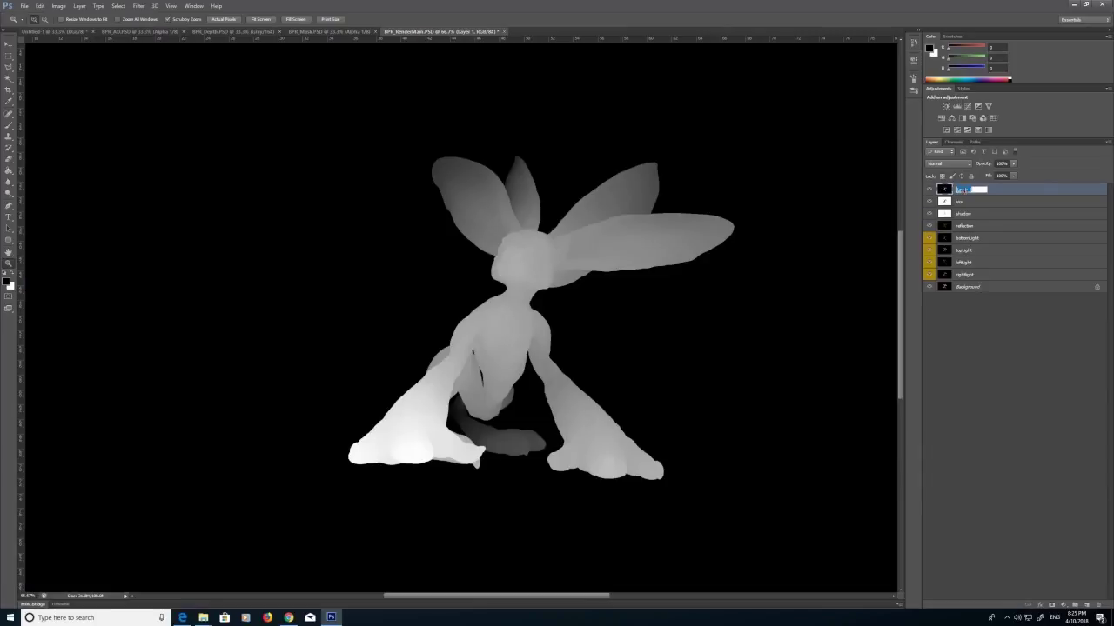
pyautogui.click(240, 34)
pyautogui.click(279, 32)
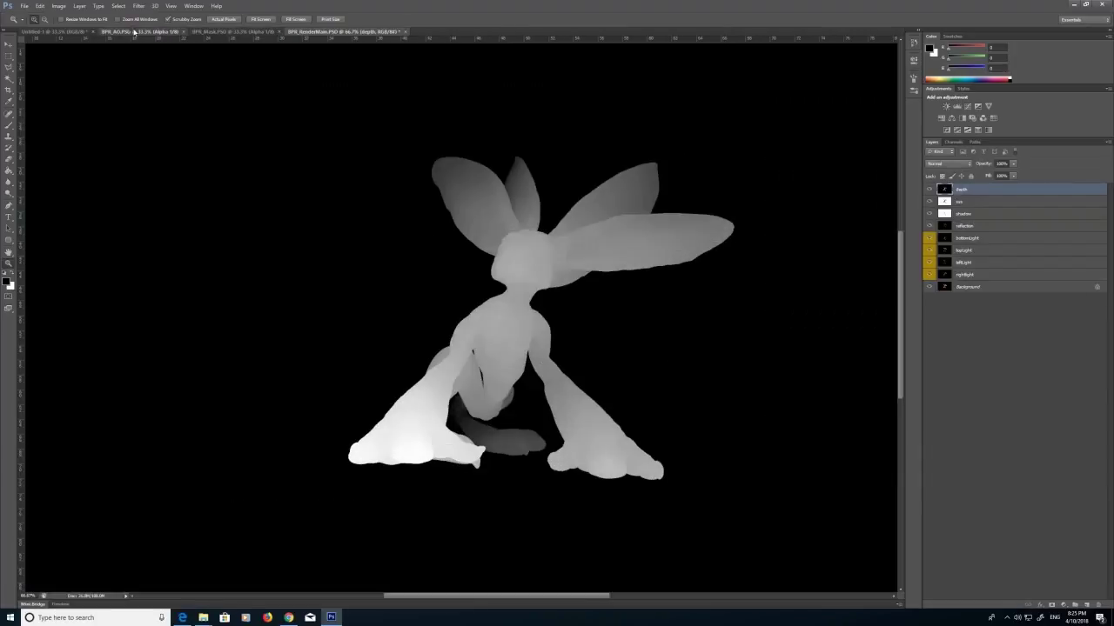
# Copy the whole BPR_AO image into a new BPR_RenderMain layer named ao and close BPR_AO.
pyautogui.click(134, 32)
pyautogui.click(118, 6)
pyautogui.click(125, 16)
pyautogui.click(40, 6)
pyautogui.click(56, 64)
pyautogui.click(335, 33)
pyautogui.click(40, 6)
pyautogui.click(47, 81)
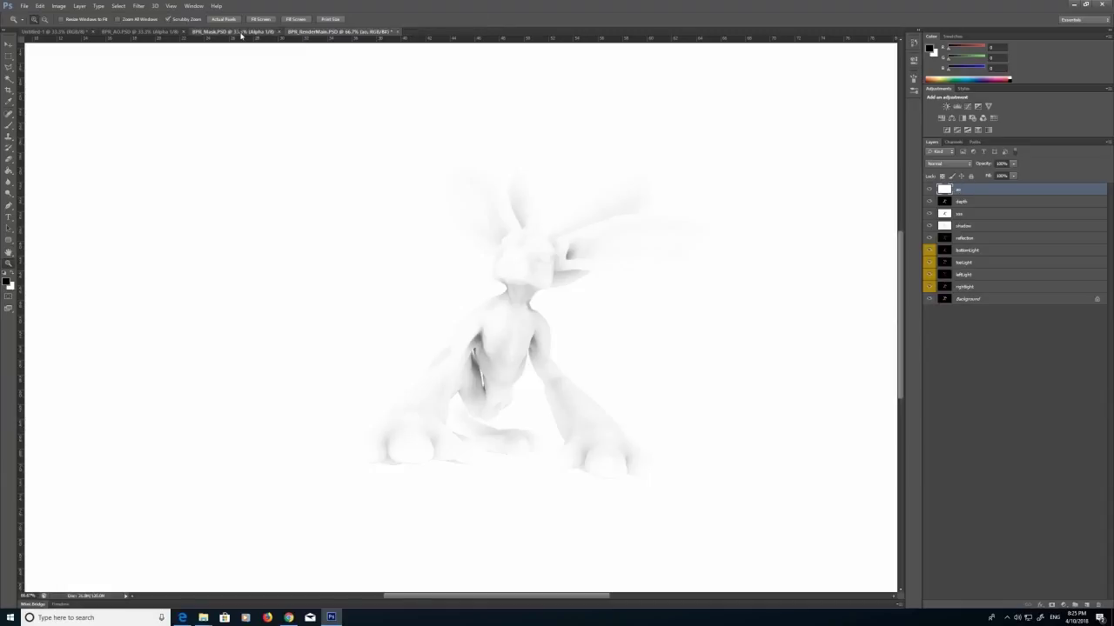
pyautogui.click(241, 34)
pyautogui.click(164, 33)
pyautogui.click(183, 32)
# Copy the whole BPR_Mask image, paste it into BPR_RenderMain as a new layer and name it mask.
pyautogui.click(119, 6)
pyautogui.click(125, 15)
pyautogui.click(40, 6)
pyautogui.click(48, 64)
pyautogui.click(237, 32)
pyautogui.click(40, 6)
pyautogui.click(48, 81)
pyautogui.doubleClick(959, 188)
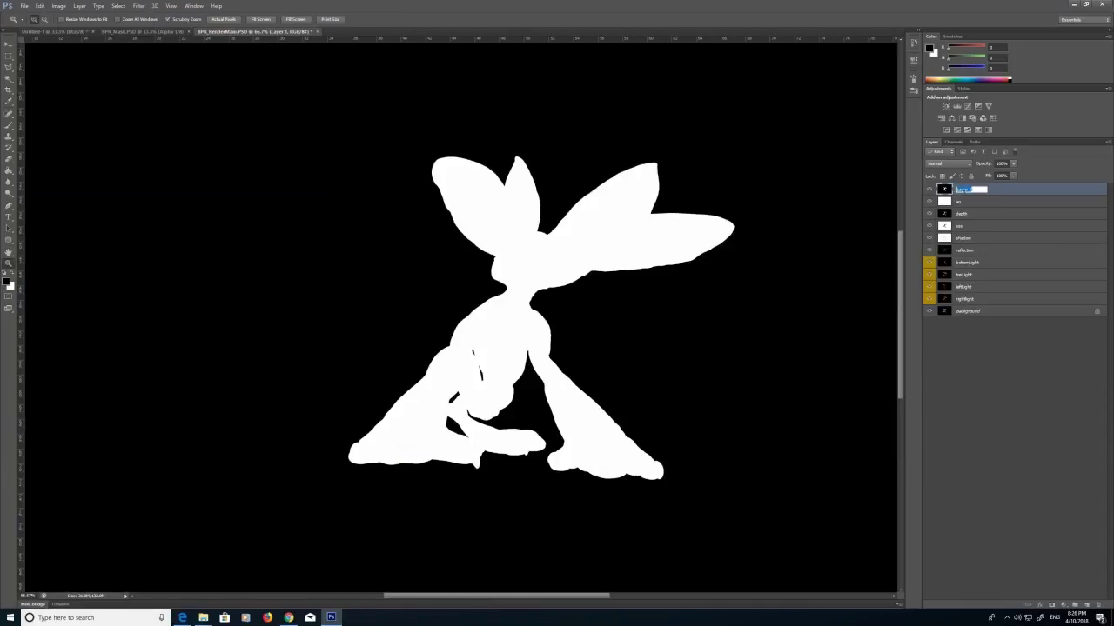
# Duplicate the Background layer and name the copy base.
pyautogui.click(997, 309)
pyautogui.rightClick(999, 311)
pyautogui.click(1012, 325)
pyautogui.click(637, 194)
pyautogui.doubleClick(973, 310)
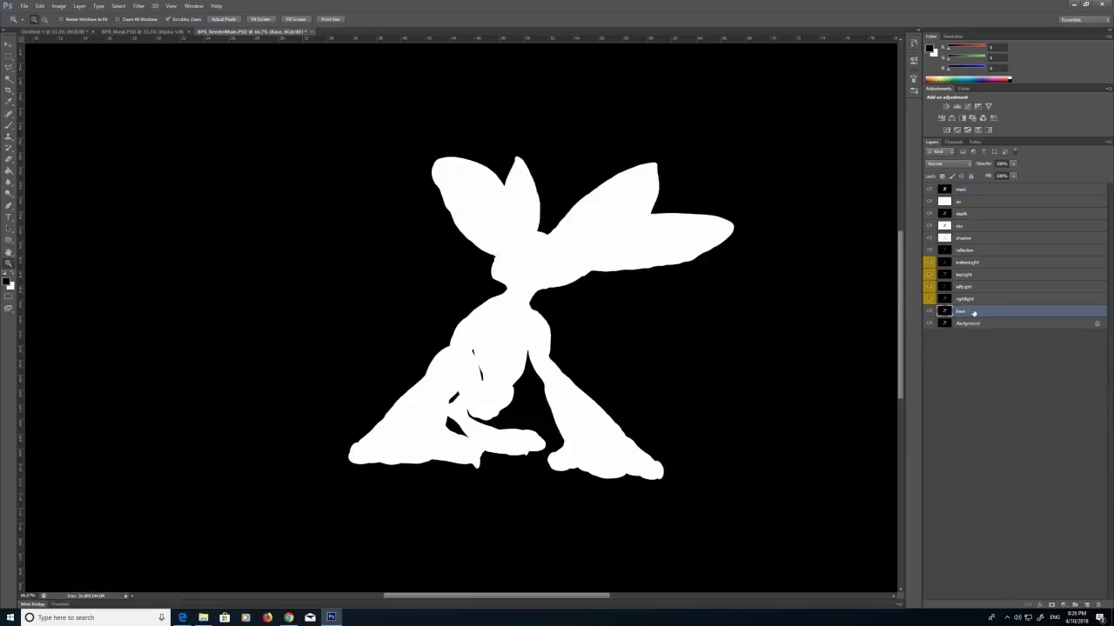
# Group all layers from base up to mask and name the group renders.
pyautogui.keyDown('shift'); pyautogui.click(984, 190); pyautogui.keyUp('shift')
pyautogui.hotkey('ctrl', 'g')
pyautogui.doubleClick(984, 188)
pyautogui.click(421, 136)
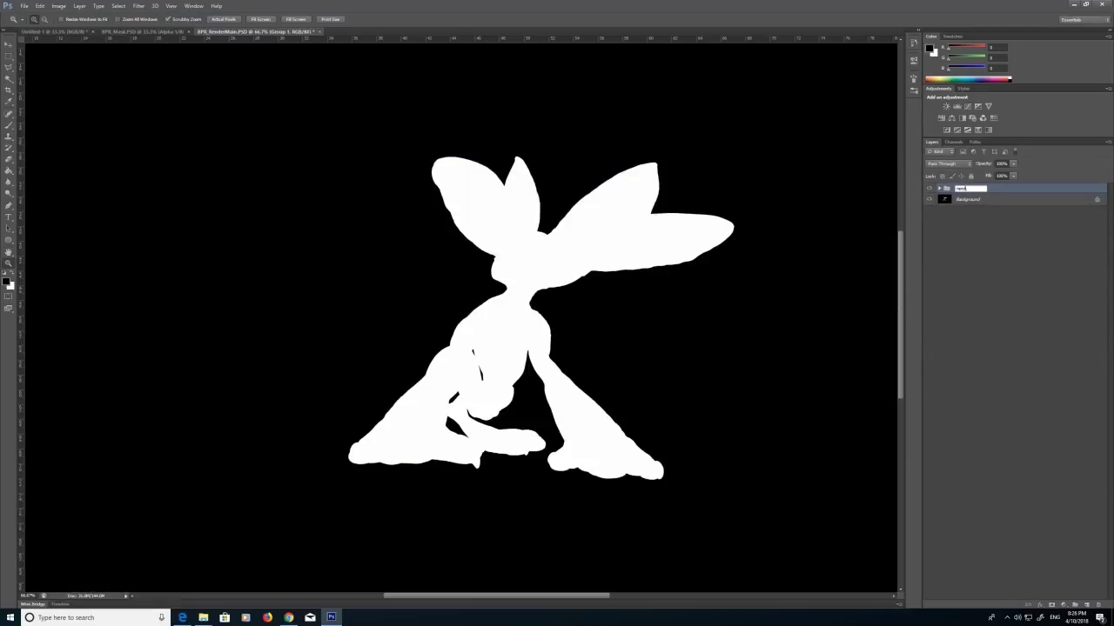
# Expand the renders group and paint the whole creature on the Background layer black with a much larger brush.
pyautogui.click(940, 188)
pyautogui.click(974, 334)
pyautogui.click(9, 125)
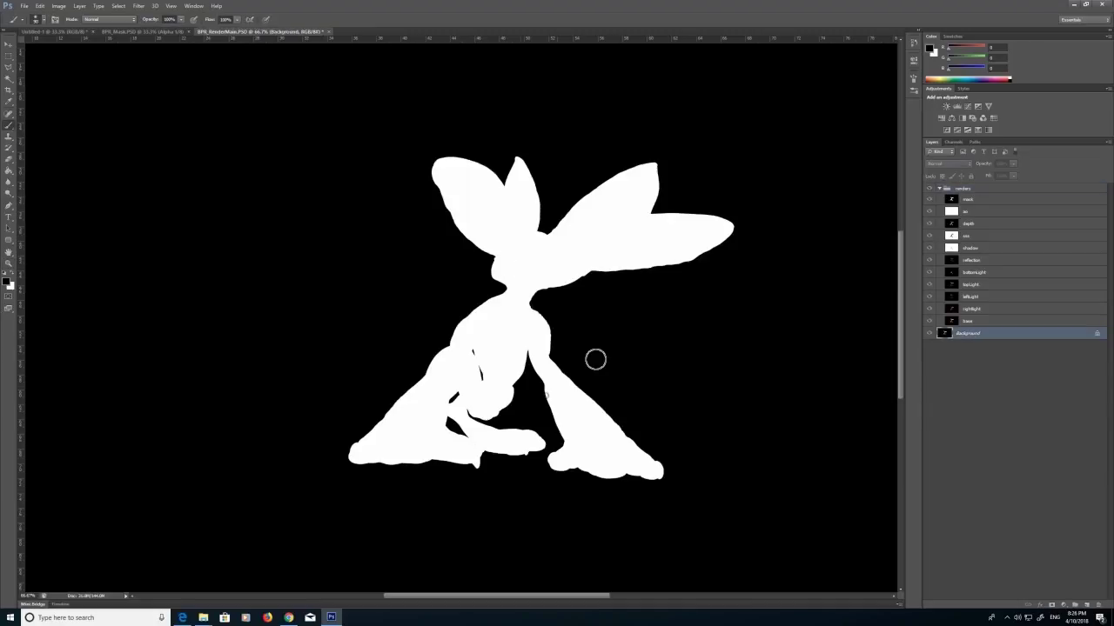
pyautogui.press(']')
pyautogui.press(']')
pyautogui.press(']')
pyautogui.press(']')
pyautogui.press(']')
pyautogui.press(']')
pyautogui.press(']')
pyautogui.press(']')
pyautogui.press(']')
pyautogui.press(']')
pyautogui.press(']')
pyautogui.press(']')
pyautogui.press(']')
pyautogui.press(']')
pyautogui.moveTo(447, 408)
pyautogui.mouseDown()
pyautogui.moveTo(395, 303)
pyautogui.moveTo(475, 271)
pyautogui.mouseUp()
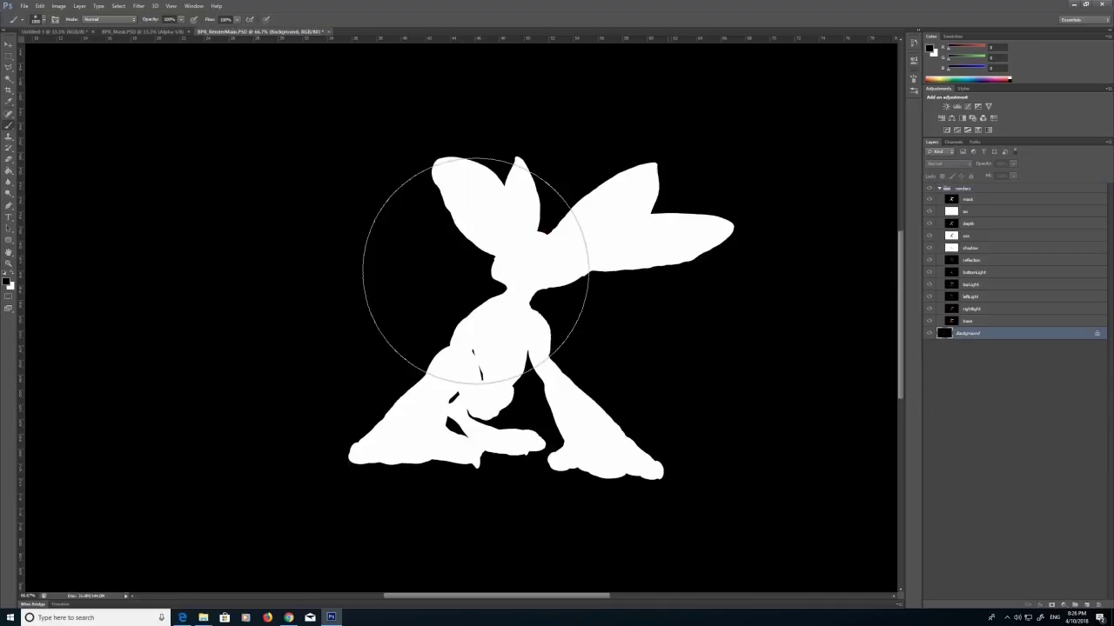
# Load the mask layer's white silhouette as a selection from the RGB channel and make the renders group active.
pyautogui.click(9, 56)
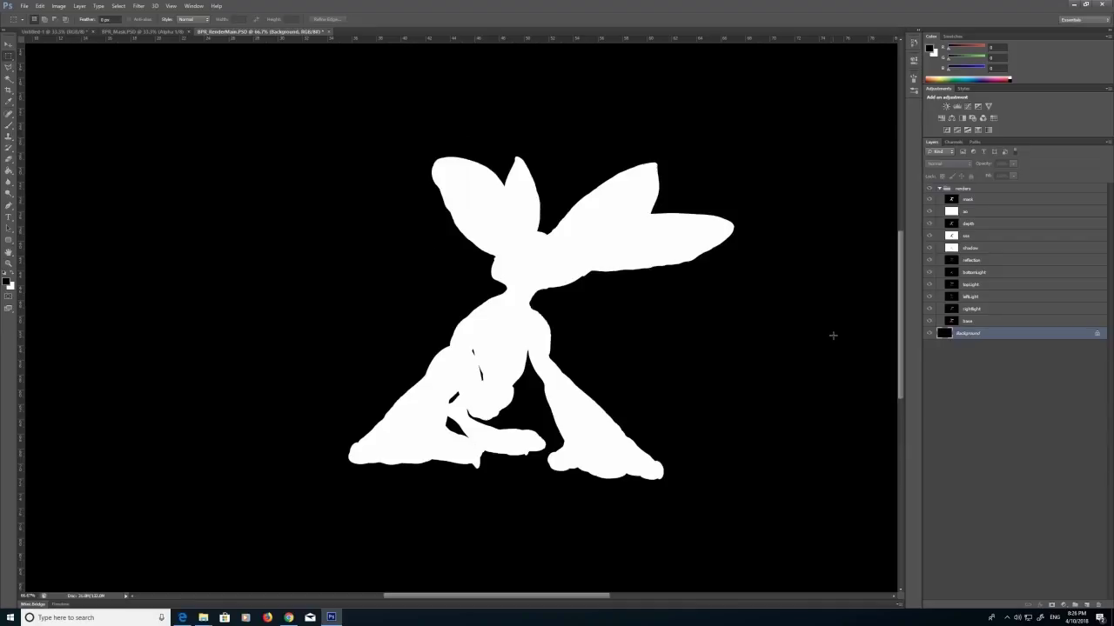
pyautogui.click(1081, 593)
pyautogui.click(992, 200)
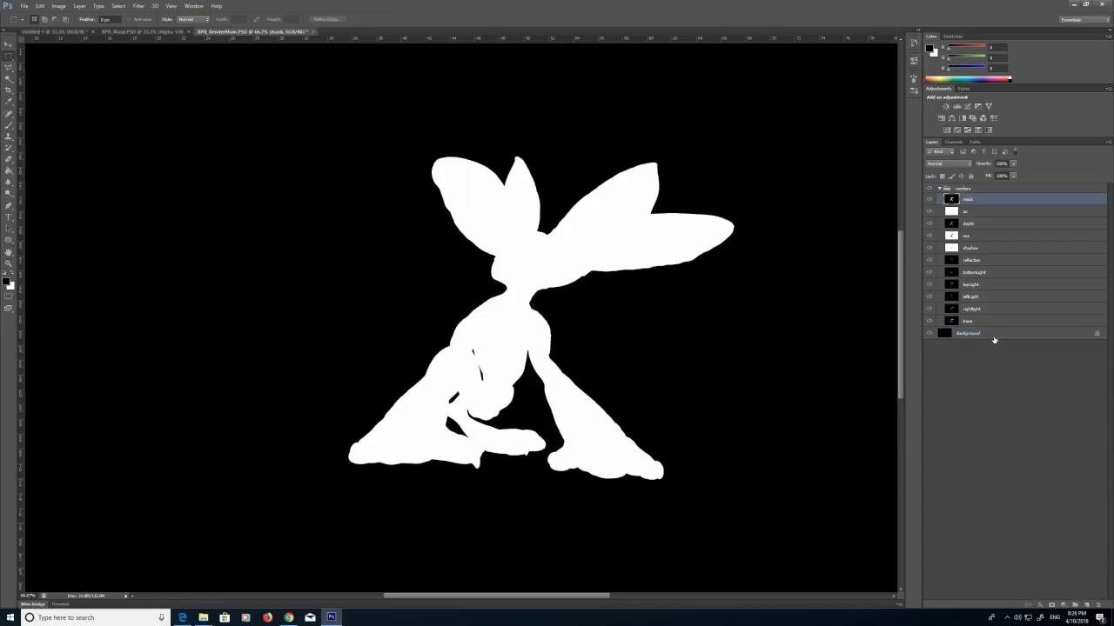
pyautogui.click(955, 142)
pyautogui.keyDown('ctrl'); pyautogui.click(940, 151); pyautogui.keyUp('ctrl')
pyautogui.click(932, 142)
pyautogui.click(963, 189)
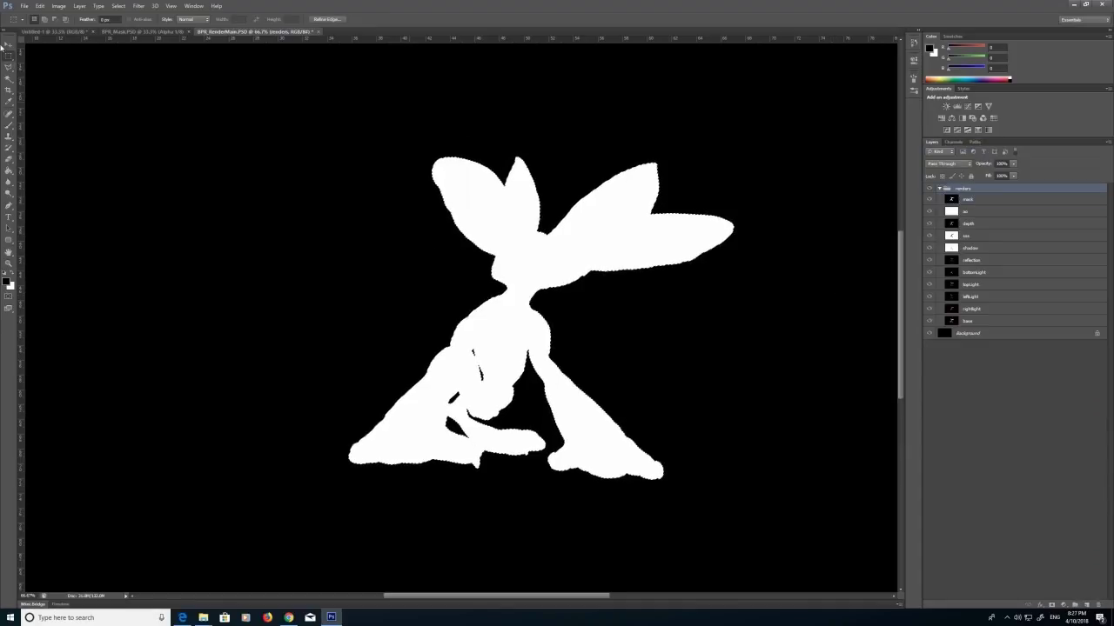
# Add a layer mask revealing the selection to the renders group and hide its layers from mask down to rightLight.
pyautogui.click(79, 7)
pyautogui.moveTo(94, 103)
pyautogui.click(43, 119)
pyautogui.press('v')
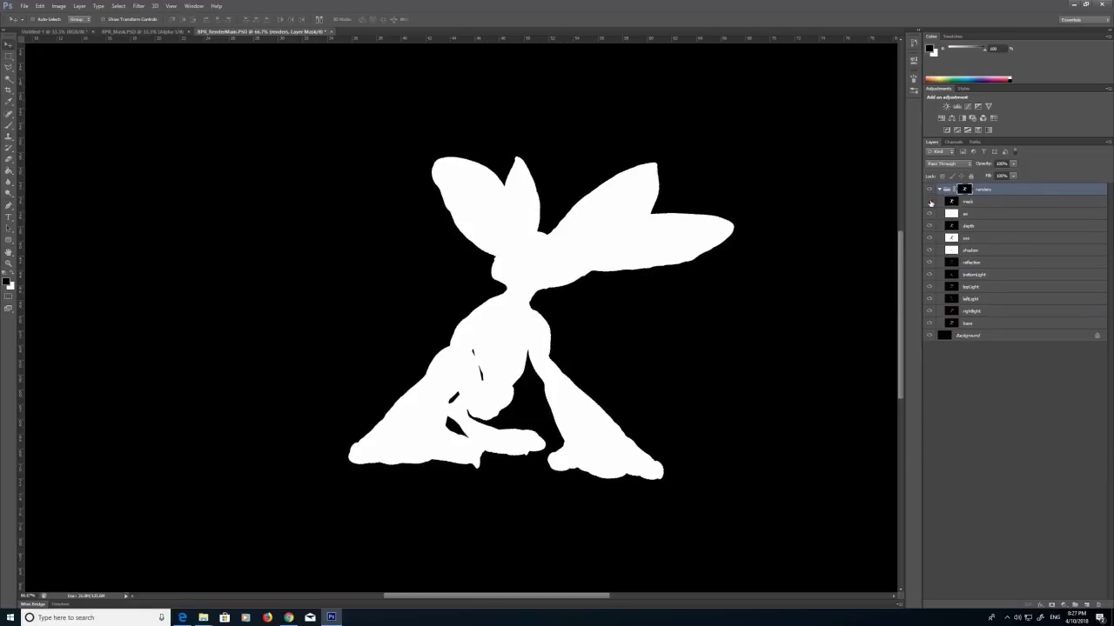
pyautogui.click(930, 202)
pyautogui.moveTo(929, 214); pyautogui.dragTo(929, 310)
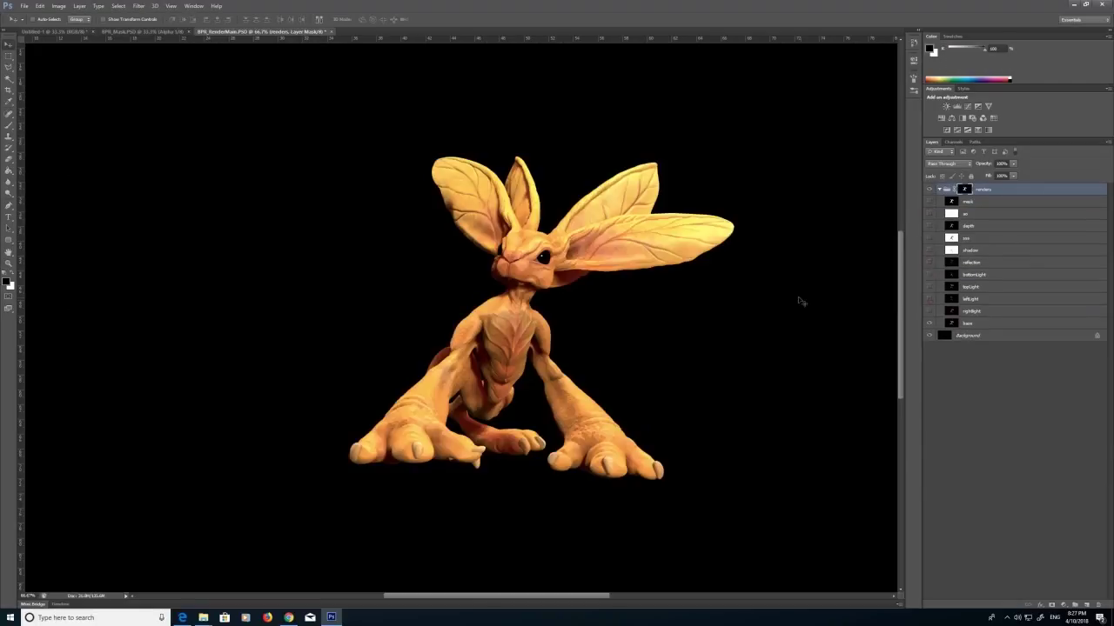
# Show the rightLight layer, set its blend mode to Screen and lower its opacity to about 60%.
pyautogui.click(971, 311)
pyautogui.click(929, 312)
pyautogui.click(949, 164)
pyautogui.click(935, 249)
pyautogui.click(1013, 164)
pyautogui.moveTo(1013, 177); pyautogui.dragTo(997, 177)
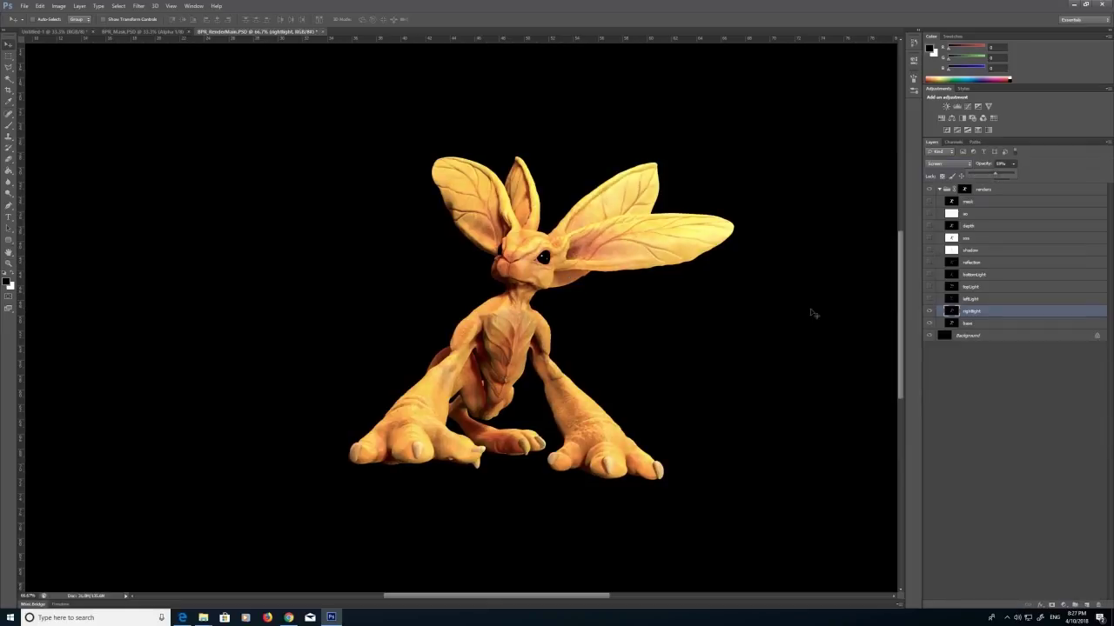
# Show the leftLight layer, set its blend mode to Screen and lower its opacity to about 30%.
pyautogui.click(929, 300)
pyautogui.click(970, 299)
pyautogui.click(948, 163)
pyautogui.click(936, 249)
pyautogui.click(1012, 164)
pyautogui.moveTo(1013, 176); pyautogui.dragTo(983, 177)
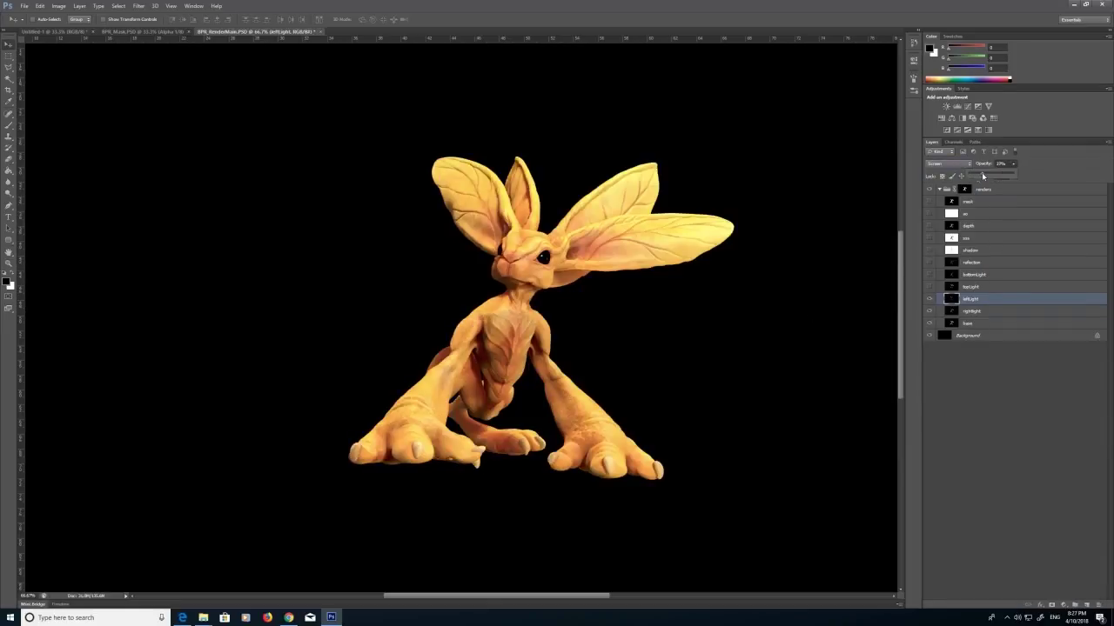
# Show the topLight layer, set its blend mode to Screen and reduce its opacity.
pyautogui.click(930, 287)
pyautogui.click(970, 287)
pyautogui.click(950, 163)
pyautogui.click(939, 250)
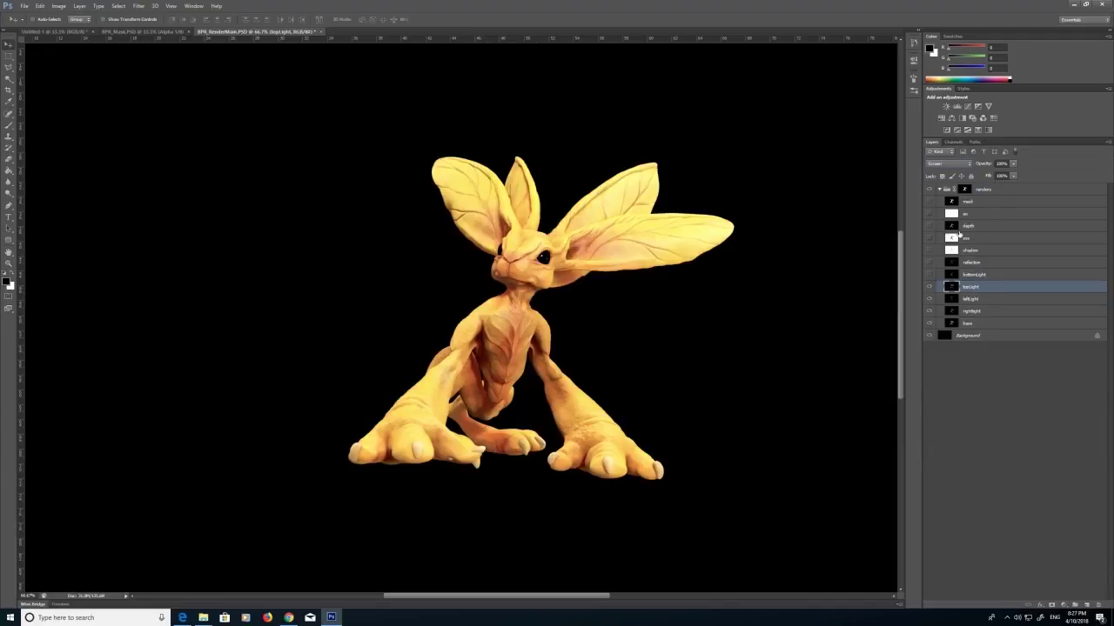
pyautogui.moveTo(978, 175); pyautogui.dragTo(971, 176)
# Show the bottomLight layer, set its blend mode to Screen and reduce its opacity.
pyautogui.click(929, 275)
pyautogui.click(972, 275)
pyautogui.click(948, 164)
pyautogui.click(939, 243)
pyautogui.click(1013, 164)
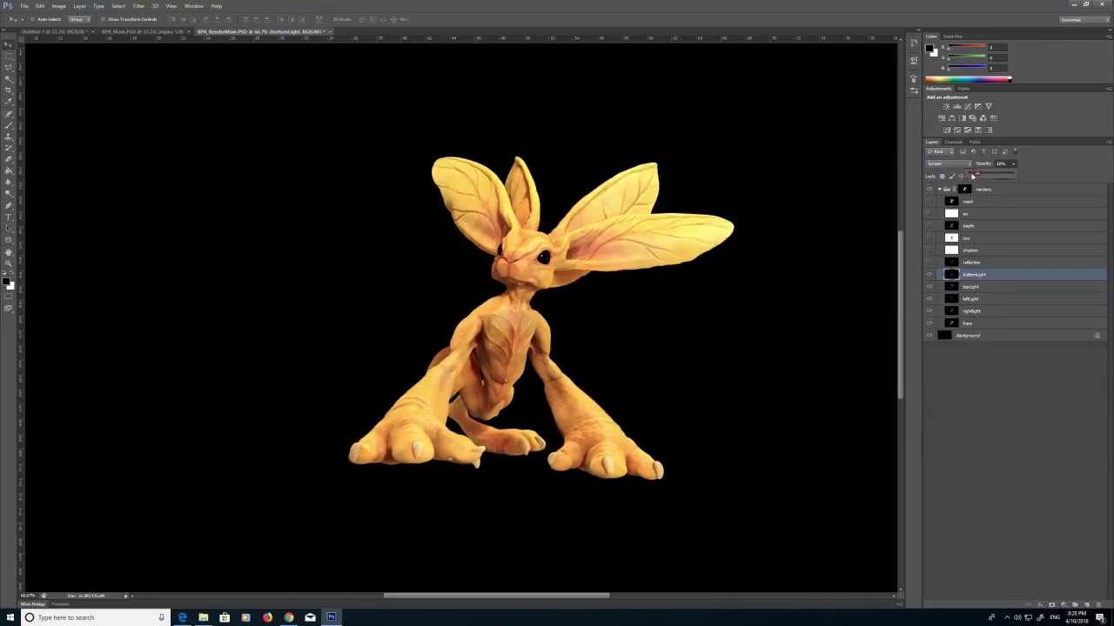
# Show the shadow layer, set it to Multiply at 27% opacity and toggle its visibility to compare the effect.
pyautogui.click(929, 251)
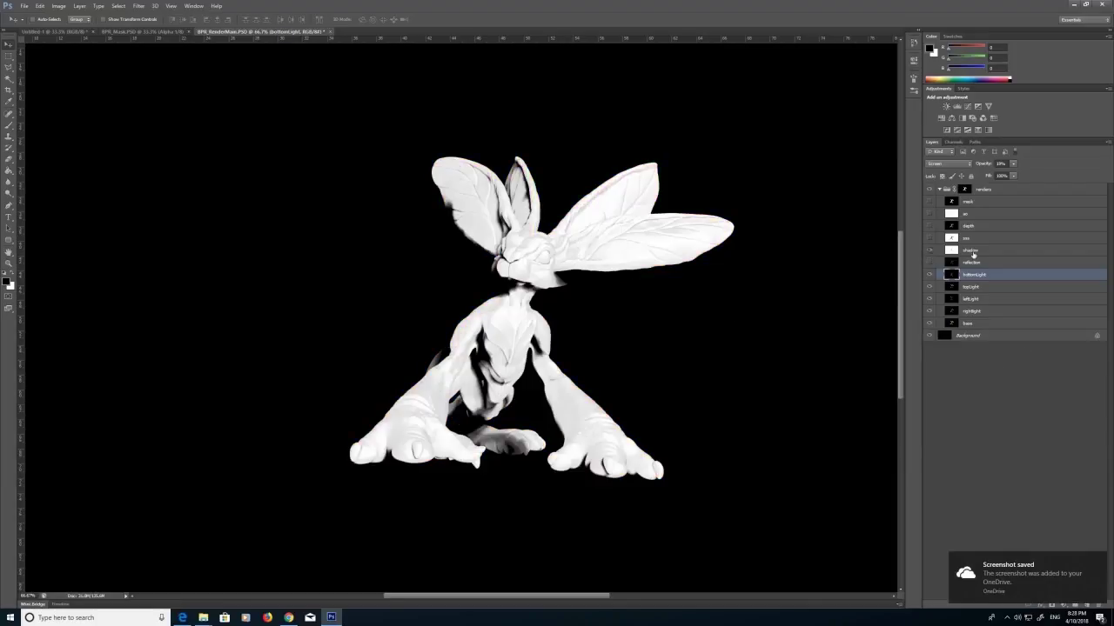
pyautogui.click(972, 252)
pyautogui.click(948, 164)
pyautogui.click(941, 201)
pyautogui.click(1012, 164)
pyautogui.moveTo(1014, 175); pyautogui.dragTo(982, 179)
pyautogui.click(929, 250)
pyautogui.click(929, 250)
pyautogui.click(929, 251)
pyautogui.click(929, 251)
# Show the sss layer and set its blend mode to Linear Burn.
pyautogui.click(929, 238)
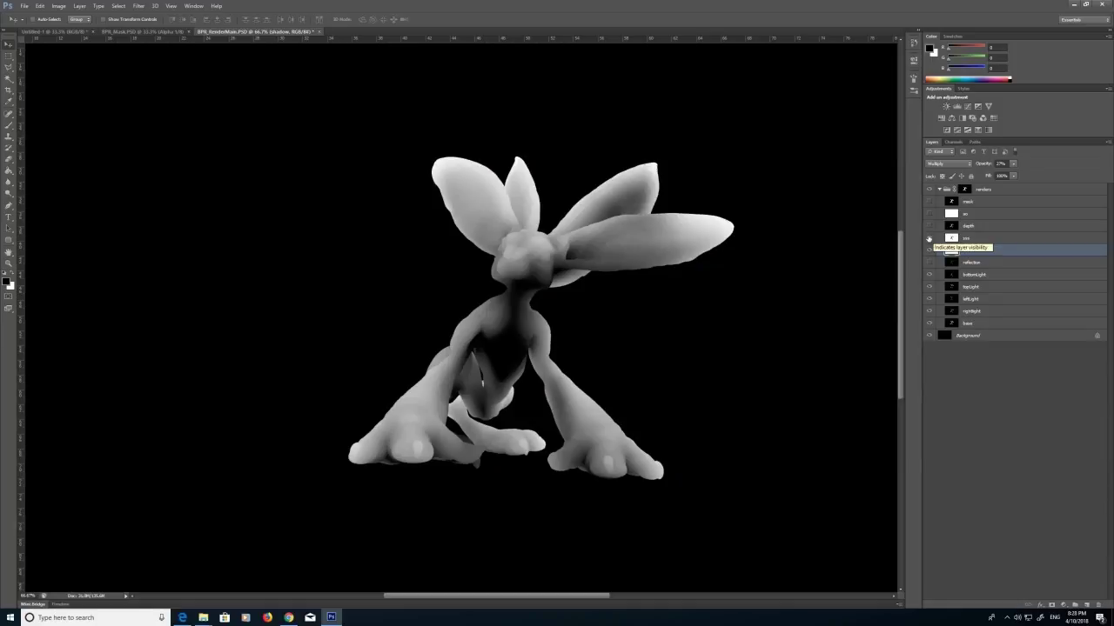
pyautogui.click(973, 239)
pyautogui.click(948, 163)
pyautogui.click(942, 216)
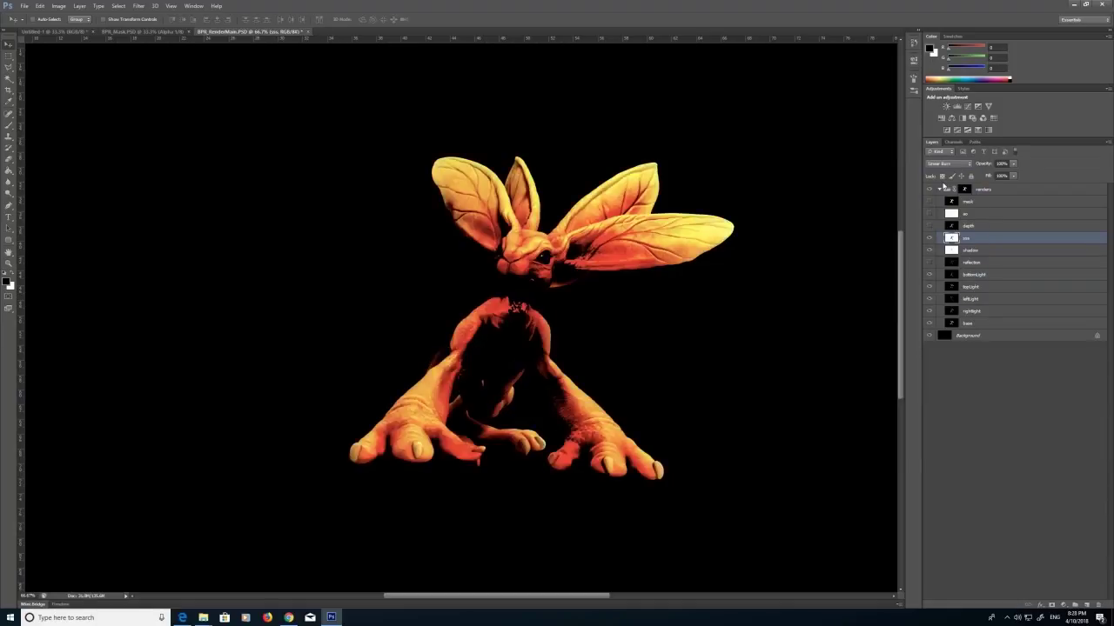
# Try further blend modes on the sss layer and set it back to Normal.
pyautogui.press('Down')
pyautogui.press('Down')
pyautogui.press('Down')
pyautogui.press('Down')
pyautogui.press('Down')
pyautogui.press('Down')
pyautogui.press('Down')
pyautogui.press('Down')
pyautogui.press('Down')
pyautogui.press('Down')
pyautogui.press('Down')
pyautogui.press('Down')
pyautogui.press('Down')
pyautogui.press('Down')
pyautogui.press('Down')
pyautogui.click(953, 164)
pyautogui.click(958, 176)
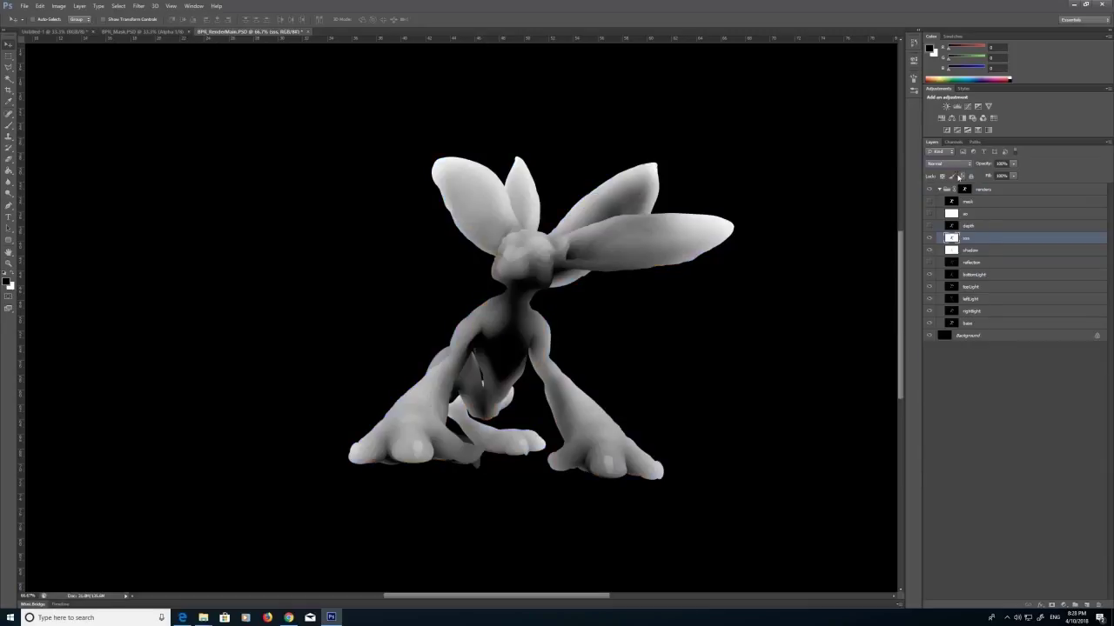
# Darken the sss layer with a Levels adjustment by raising its shadow input, and hide the layer.
pyautogui.click(929, 238)
pyautogui.click(1004, 617)
pyautogui.rightClick(1003, 596)
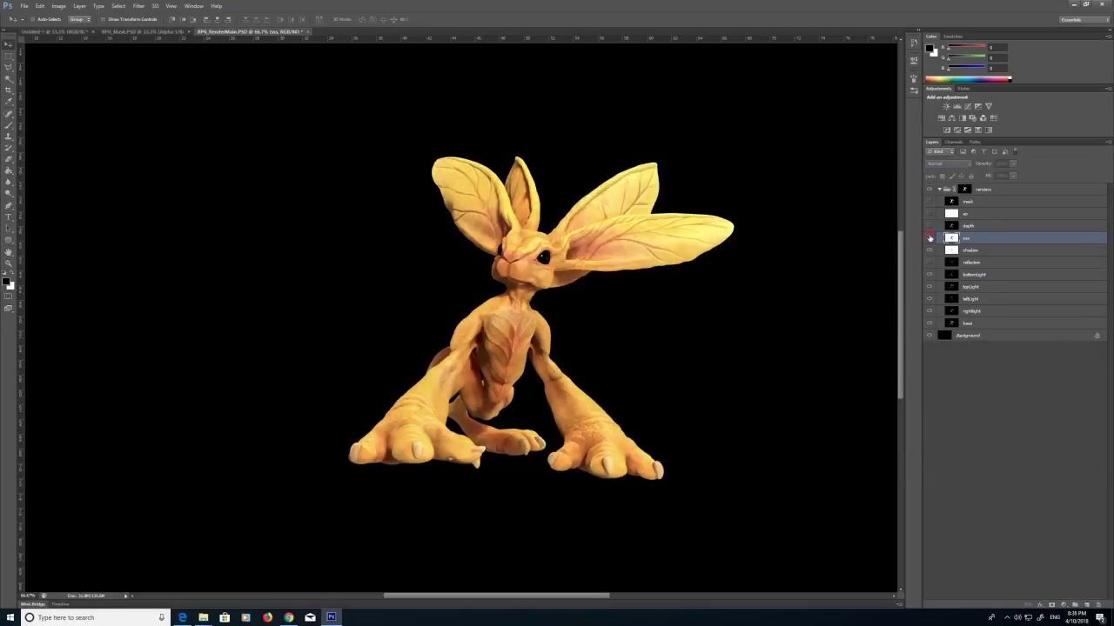
pyautogui.click(929, 238)
pyautogui.click(58, 6)
pyautogui.moveTo(78, 29)
pyautogui.click(170, 37)
pyautogui.moveTo(180, 319); pyautogui.dragTo(219, 322)
pyautogui.click(266, 237)
pyautogui.click(42, 6)
pyautogui.click(930, 238)
# Add a masked salmon-red Solid Color fill layer above the sss layer and toggle its visibility to compare the effect.
pyautogui.click(1063, 604)
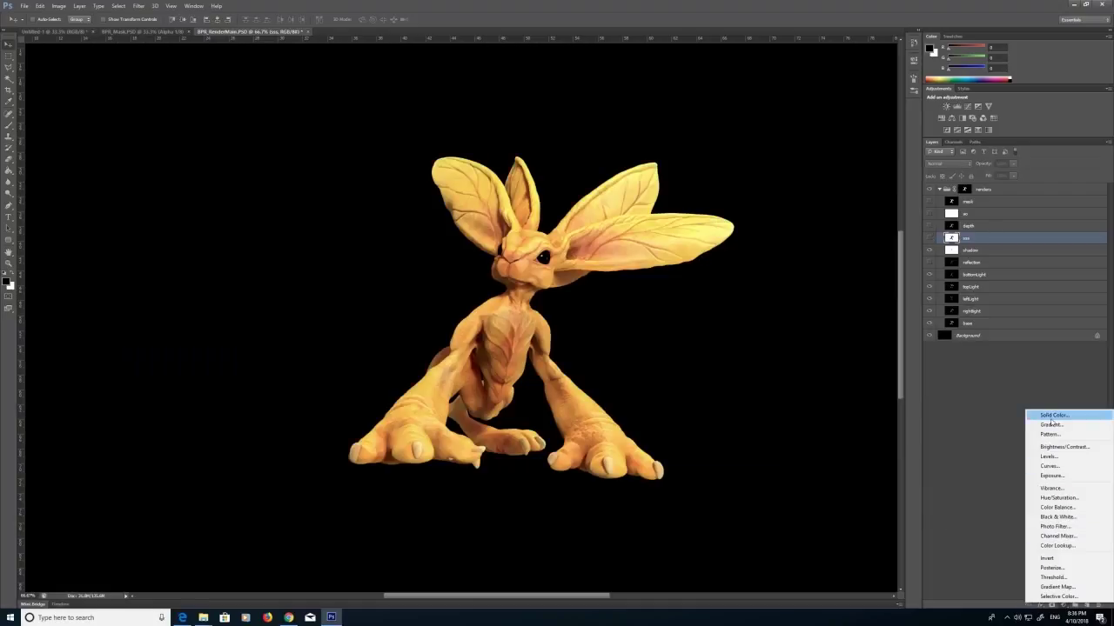
pyautogui.click(1051, 416)
pyautogui.click(491, 186)
pyautogui.click(642, 171)
pyautogui.click(972, 237)
pyautogui.click(954, 141)
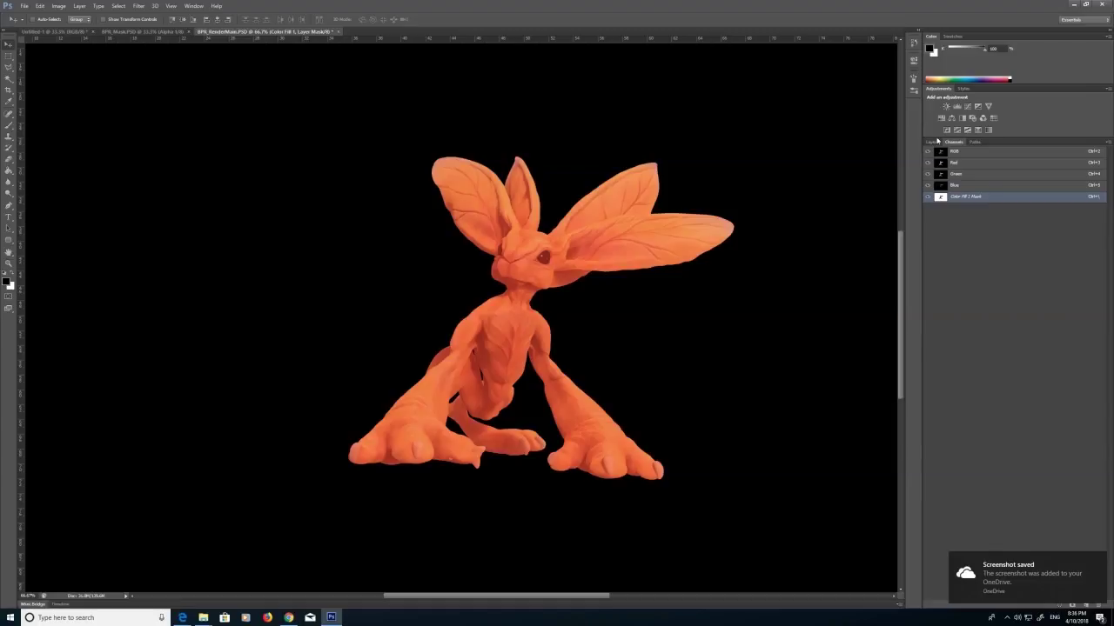
pyautogui.click(932, 142)
pyautogui.click(928, 238)
pyautogui.click(929, 239)
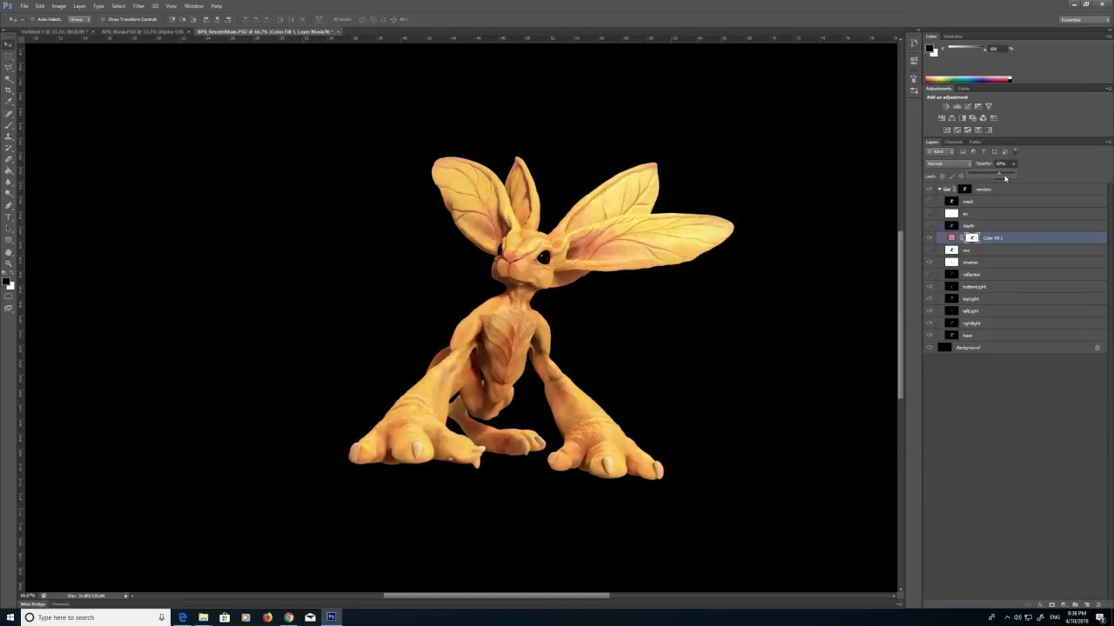
# Try several blend modes on the colour fill layer, settling on Screen at 100% opacity.
pyautogui.click(947, 166)
pyautogui.click(950, 184)
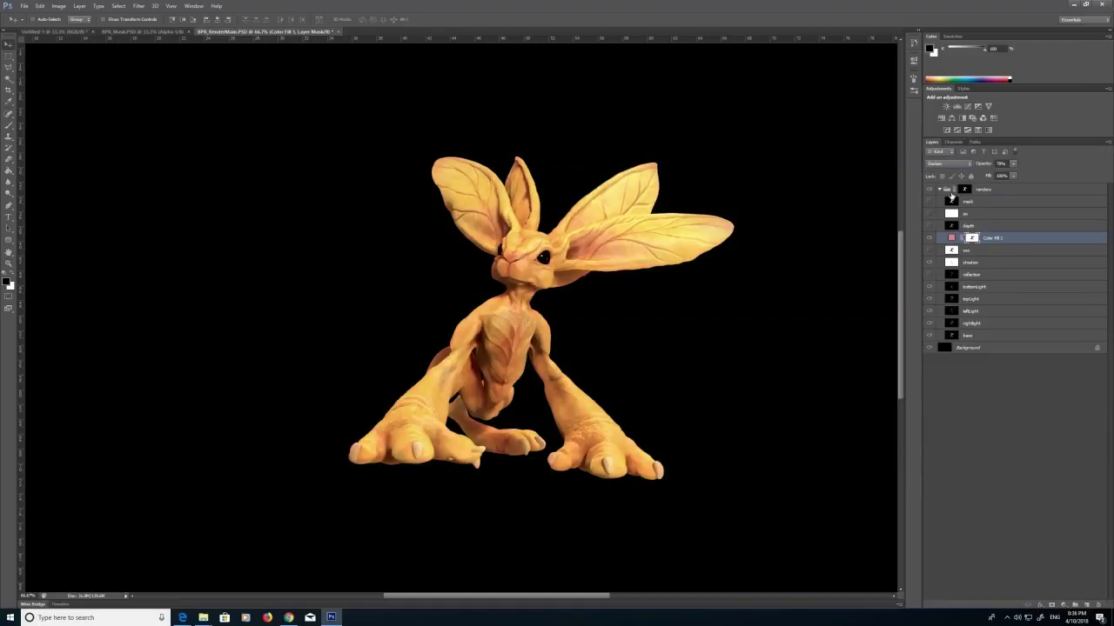
pyautogui.moveTo(1013, 163); pyautogui.dragTo(1024, 174)
pyautogui.click(950, 164)
pyautogui.click(957, 203)
pyautogui.press('Down')
pyautogui.press('Down')
pyautogui.press('Down')
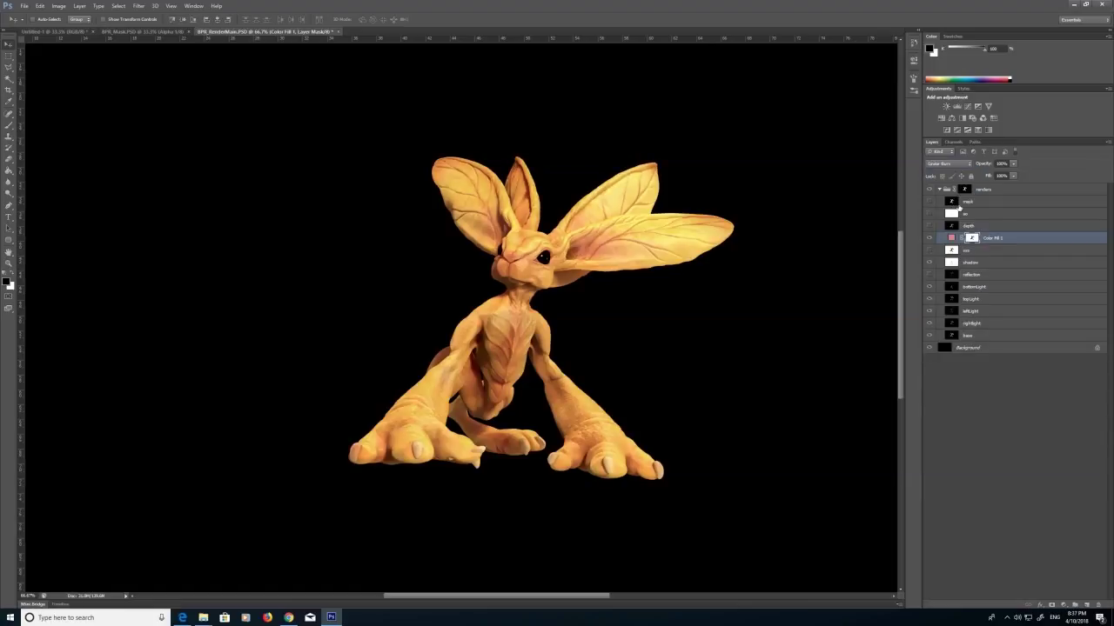
pyautogui.press('Down')
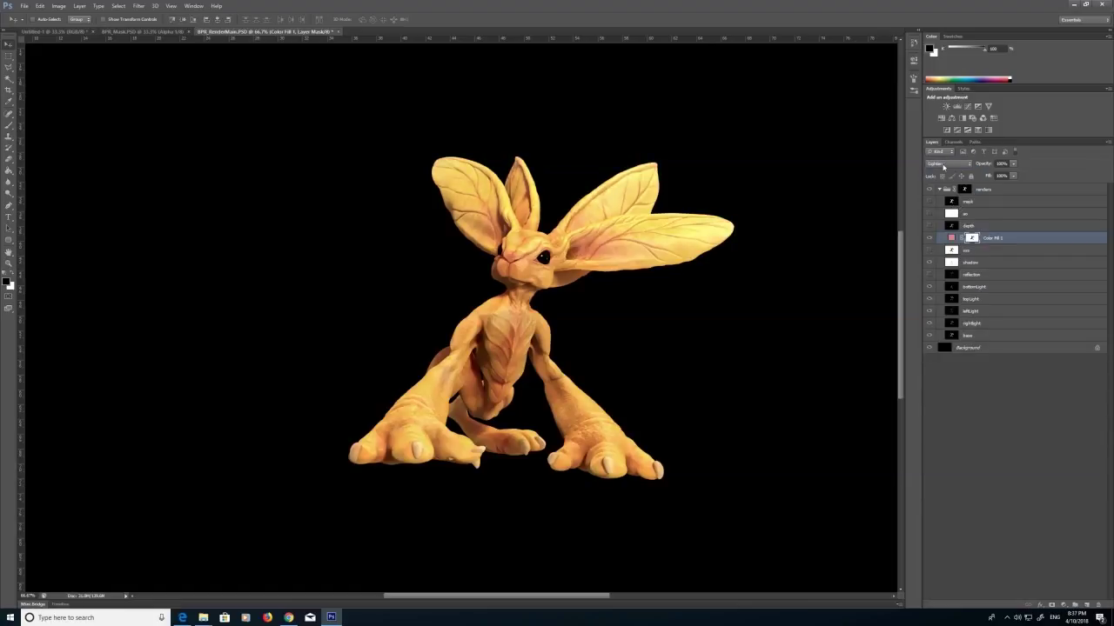
pyautogui.click(943, 164)
pyautogui.click(946, 250)
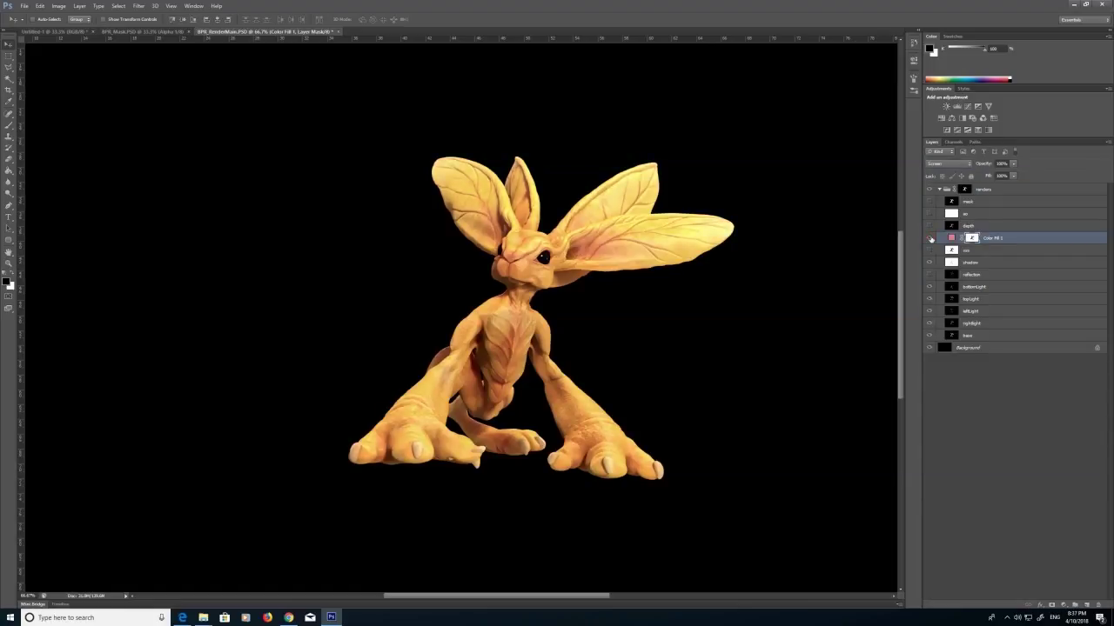
# Show the ao layer, set its blend mode to Multiply and toggle its visibility to compare the effect.
pyautogui.click(930, 214)
pyautogui.click(953, 214)
pyautogui.click(948, 165)
pyautogui.click(947, 206)
pyautogui.click(929, 215)
pyautogui.click(930, 214)
pyautogui.click(929, 215)
pyautogui.click(929, 215)
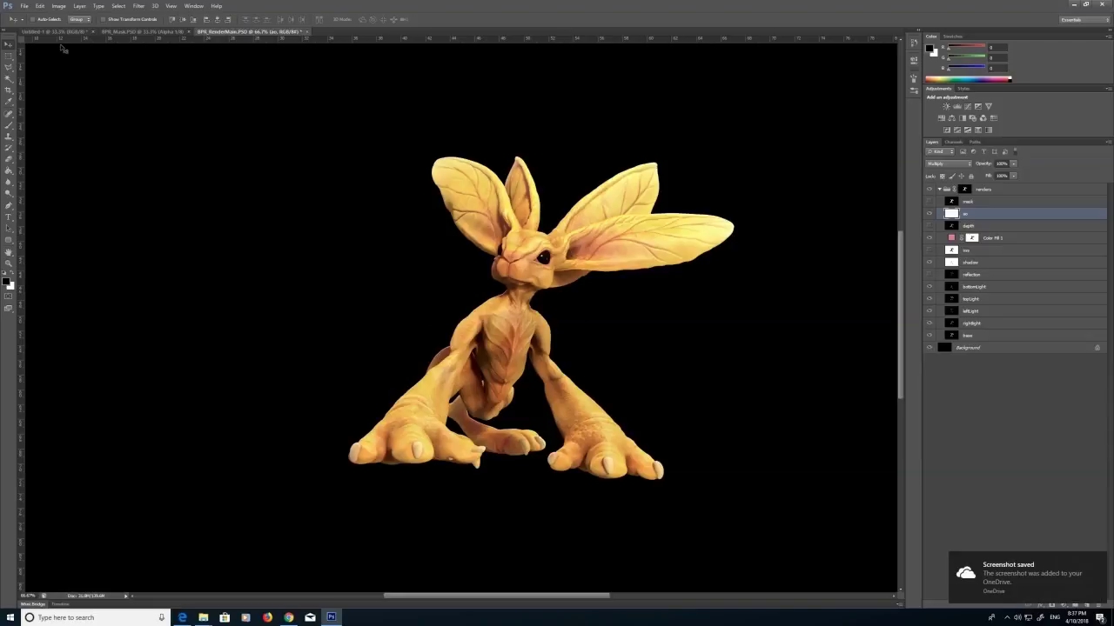
# Copy all layers from BPR_RenderMain.PSD, including the renders group and background, into the Untitled-1 document and close the render files.
pyautogui.click(1004, 192)
pyautogui.keyDown('shift'); pyautogui.click(989, 349); pyautogui.keyUp('shift')
pyautogui.rightClick(988, 350)
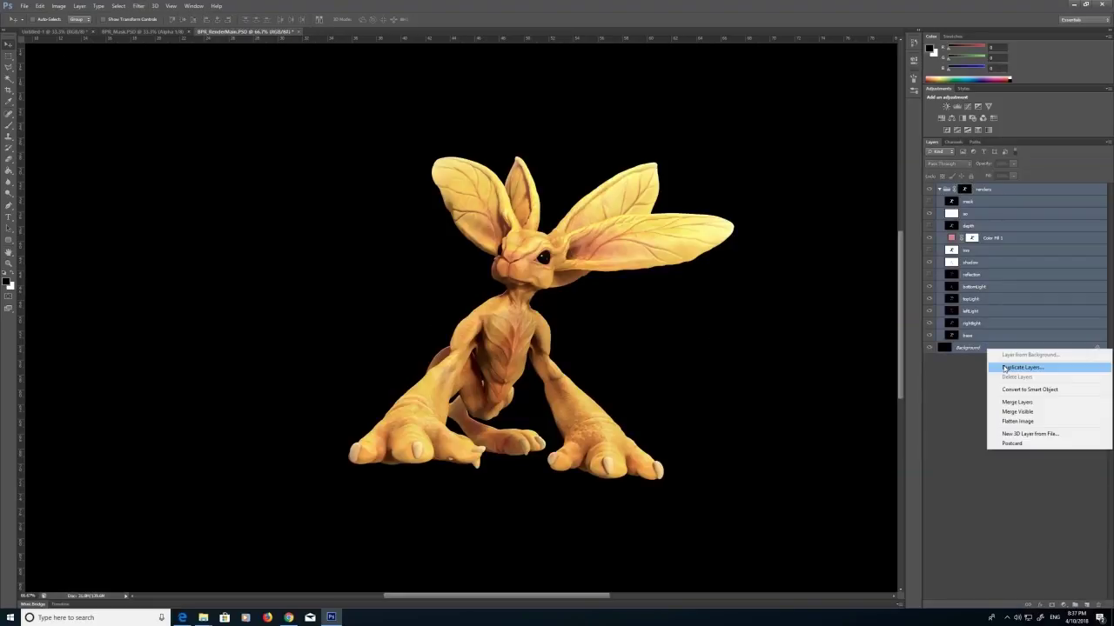
pyautogui.moveTo(224, 32); pyautogui.dragTo(507, 197)
pyautogui.moveTo(583, 203); pyautogui.dragTo(268, 120)
pyautogui.click(115, 32)
pyautogui.click(188, 32)
pyautogui.click(661, 119)
pyautogui.moveTo(984, 190); pyautogui.dragTo(702, 87)
pyautogui.click(828, 119)
# Scale up the copied render layers, position the hare in the middle of the portrait canvas and apply the transform.
pyautogui.click(40, 6)
pyautogui.moveTo(98, 176)
pyautogui.click(184, 187)
pyautogui.keyDown('shift'); pyautogui.moveTo(111, 106); pyautogui.dragTo(56, 47); pyautogui.keyUp('shift')
pyautogui.moveTo(351, 193); pyautogui.dragTo(437, 252)
pyautogui.keyDown('shift'); pyautogui.moveTo(148, 135); pyautogui.dragTo(3, 20); pyautogui.keyUp('shift')
pyautogui.moveTo(348, 196); pyautogui.dragTo(424, 247)
pyautogui.keyDown('shift'); pyautogui.moveTo(55, 84); pyautogui.dragTo(31, 66); pyautogui.keyUp('shift')
pyautogui.moveTo(430, 246); pyautogui.dragTo(413, 247)
pyautogui.click(9, 56)
pyautogui.click(520, 226)
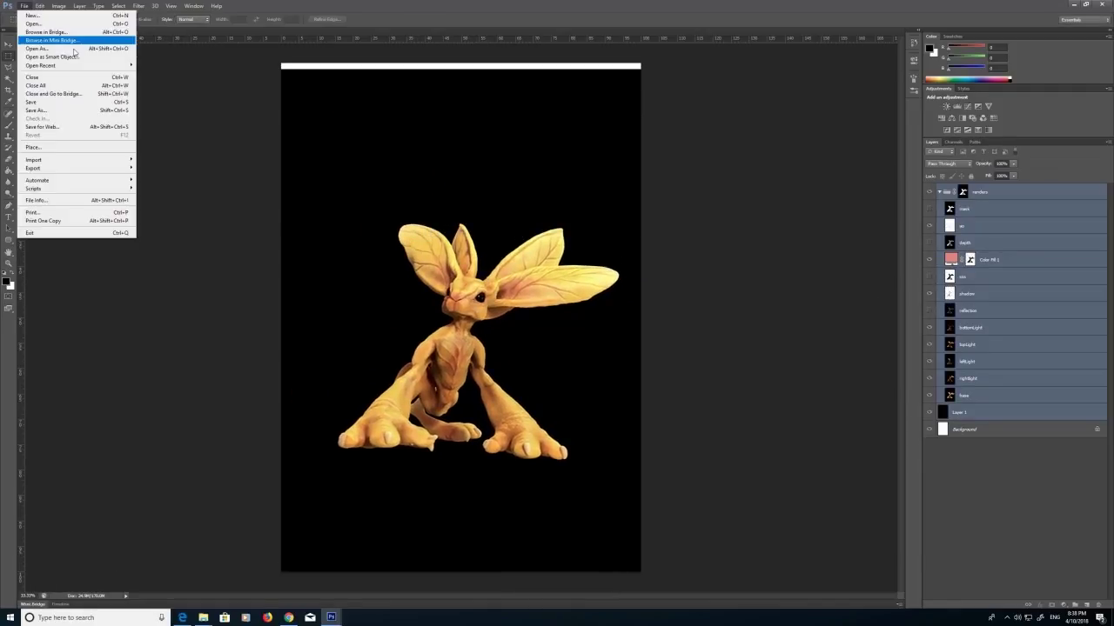
# Hide the black Layer 1 and open the trees-avenue-autumn-away-wallpaper image from the samples folder.
pyautogui.click(929, 412)
pyautogui.click(25, 6)
pyautogui.click(33, 25)
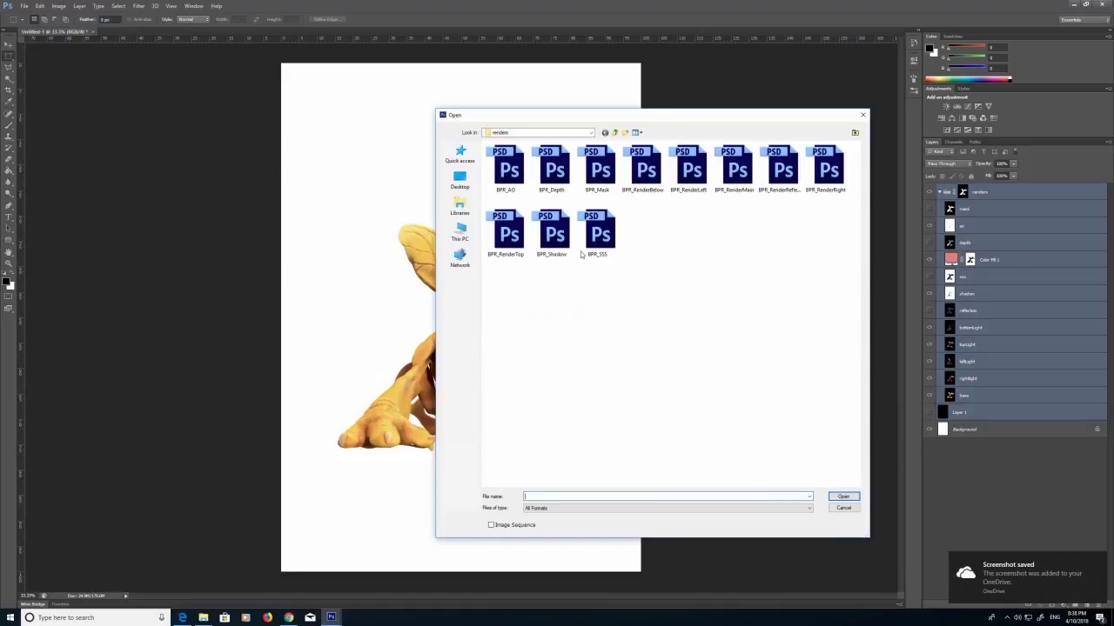
pyautogui.click(612, 134)
pyautogui.doubleClick(779, 164)
pyautogui.scroll(-15, 687, 366)
pyautogui.click(686, 403)
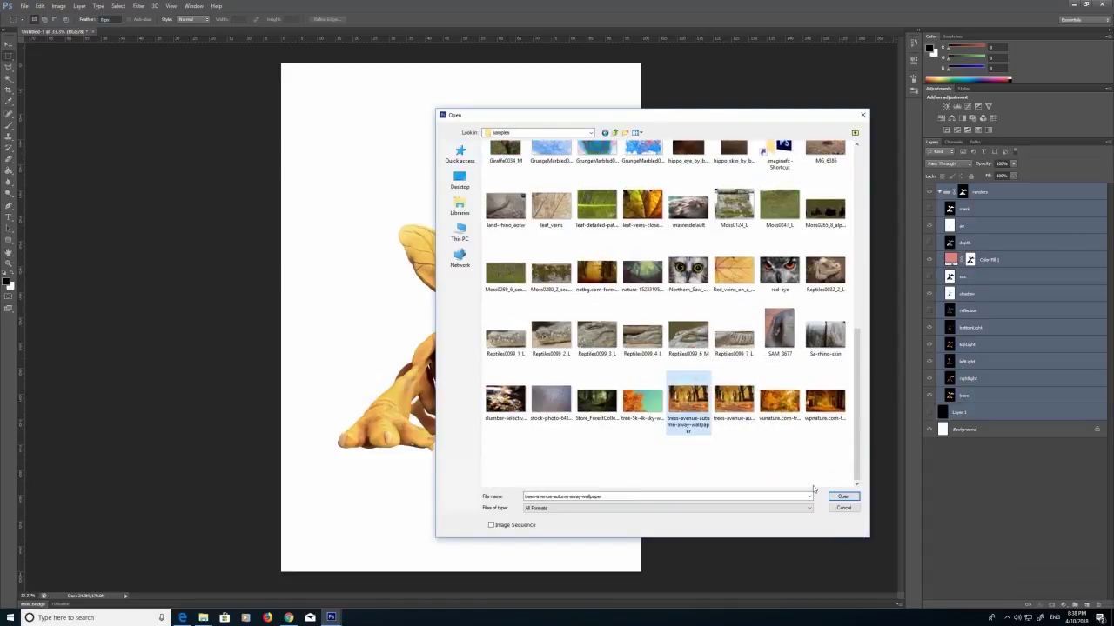
pyautogui.click(837, 495)
# Copy the whole autumn wallpaper and paste it into Untitled-1 as a new layer directly above Background.
pyautogui.click(119, 6)
pyautogui.click(123, 15)
pyautogui.click(40, 6)
pyautogui.click(48, 66)
pyautogui.click(52, 31)
pyautogui.click(1001, 424)
pyautogui.click(40, 6)
pyautogui.click(51, 81)
# Scale and position the autumn forest layer to fill the canvas behind the hare, and apply the transform.
pyautogui.click(9, 45)
pyautogui.moveTo(199, 194); pyautogui.dragTo(284, 198)
pyautogui.click(40, 6)
pyautogui.moveTo(94, 177)
pyautogui.click(161, 186)
pyautogui.moveTo(413, 145); pyautogui.dragTo(363, 142)
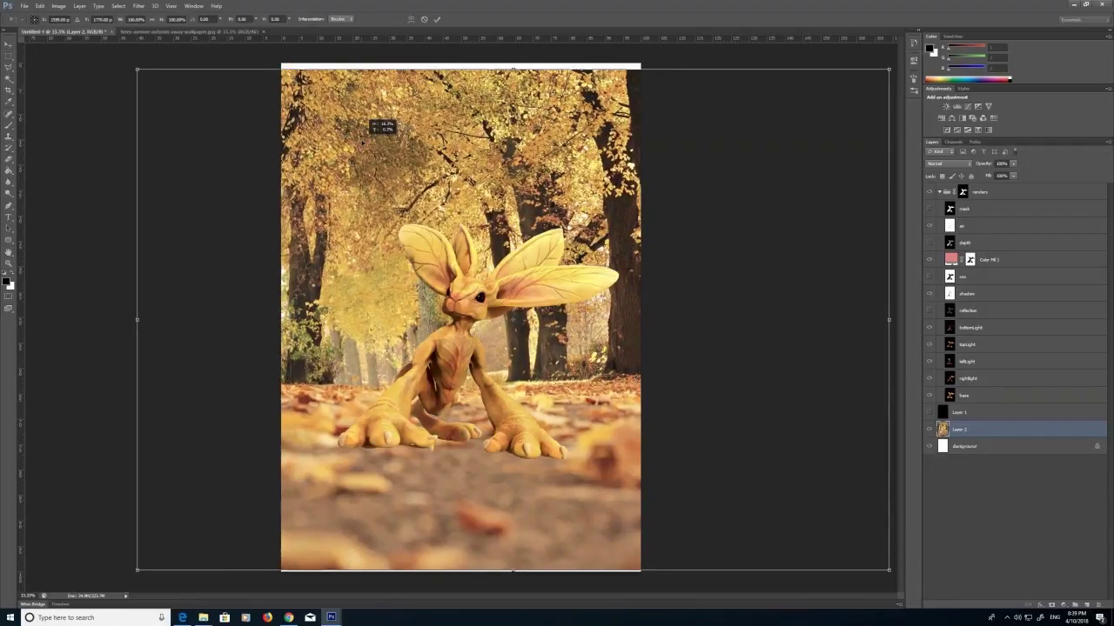
pyautogui.click(9, 56)
pyautogui.click(513, 225)
# Rotate the renders group slightly counterclockwise so the hare's feet level with the ground, and apply the transform.
pyautogui.click(982, 191)
pyautogui.click(40, 6)
pyautogui.moveTo(100, 177)
pyautogui.click(164, 195)
pyautogui.moveTo(461, 68); pyautogui.dragTo(448, 70)
pyautogui.click(8, 55)
pyautogui.click(513, 225)
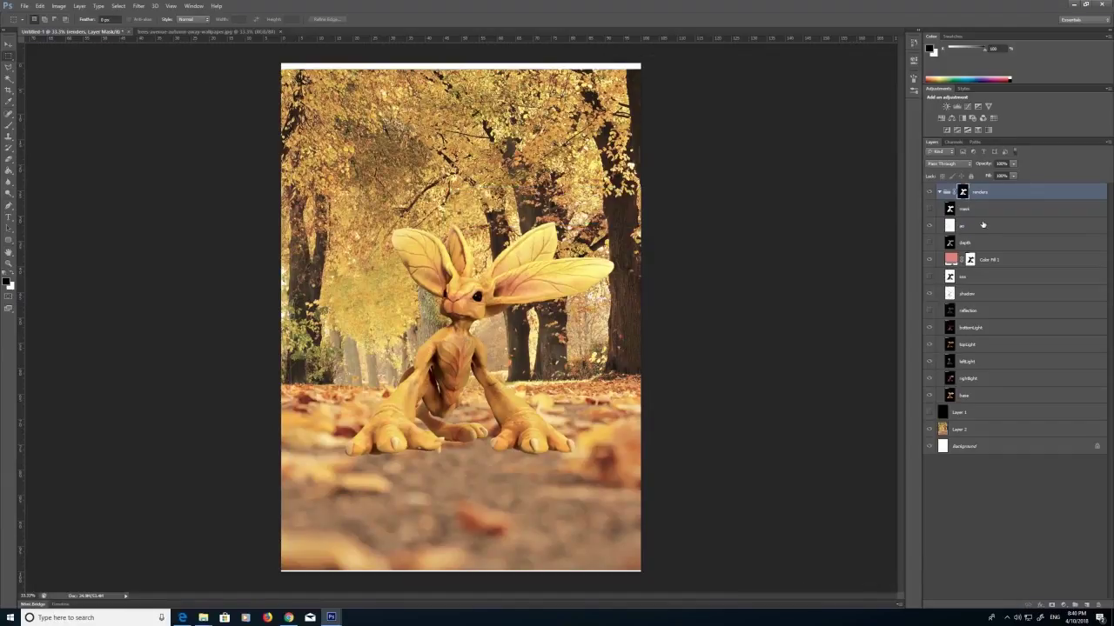
# Show the mask layer, duplicate it as mask copy and move the copy out of the group to just above Background.
pyautogui.click(972, 209)
pyautogui.click(975, 226)
pyautogui.click(964, 208)
pyautogui.click(932, 208)
pyautogui.rightClick(973, 212)
pyautogui.click(993, 236)
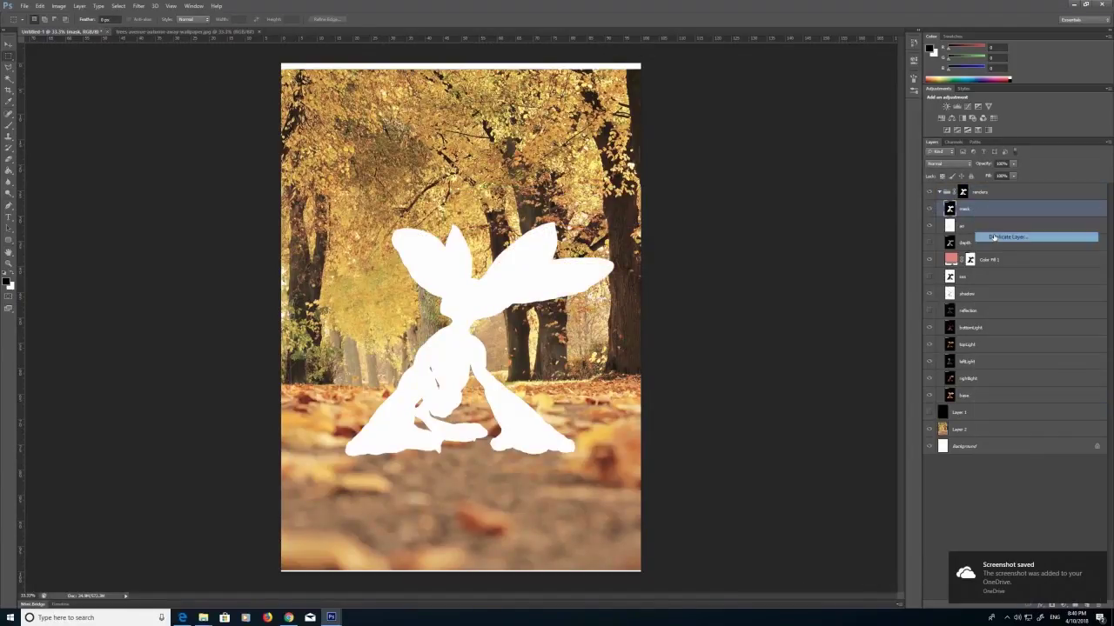
pyautogui.press('Return')
pyautogui.moveTo(974, 211); pyautogui.dragTo(1011, 454)
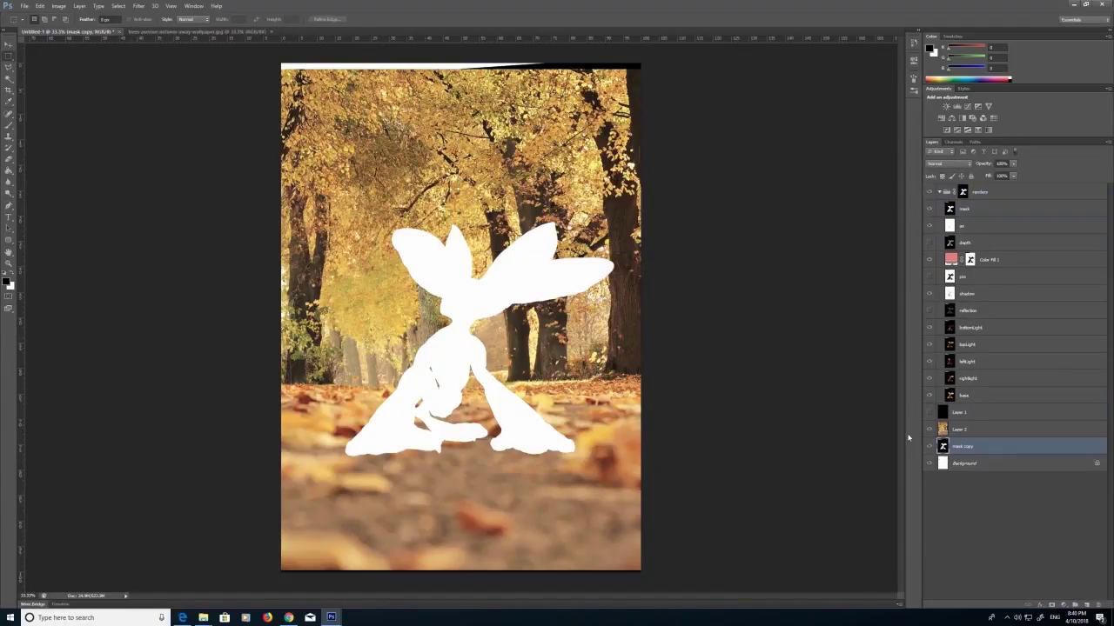
# Invert the colours of the mask copy layer.
pyautogui.click(78, 6)
pyautogui.moveTo(59, 6)
pyautogui.moveTo(76, 27)
pyautogui.click(177, 126)
pyautogui.click(40, 6)
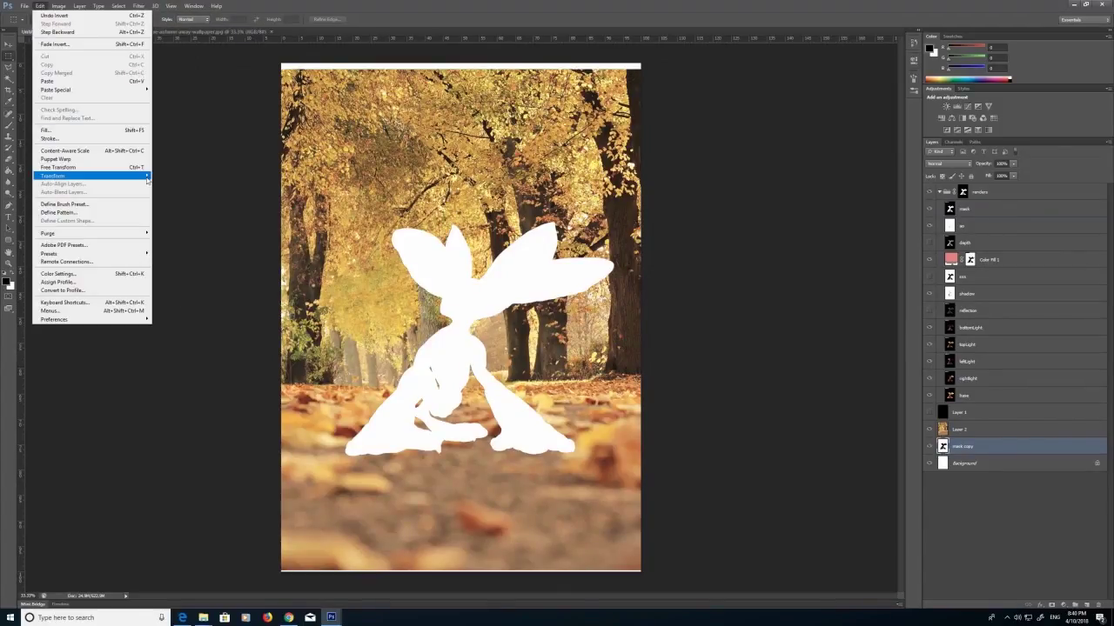
pyautogui.click(164, 188)
pyautogui.moveTo(76, 49); pyautogui.dragTo(128, 59)
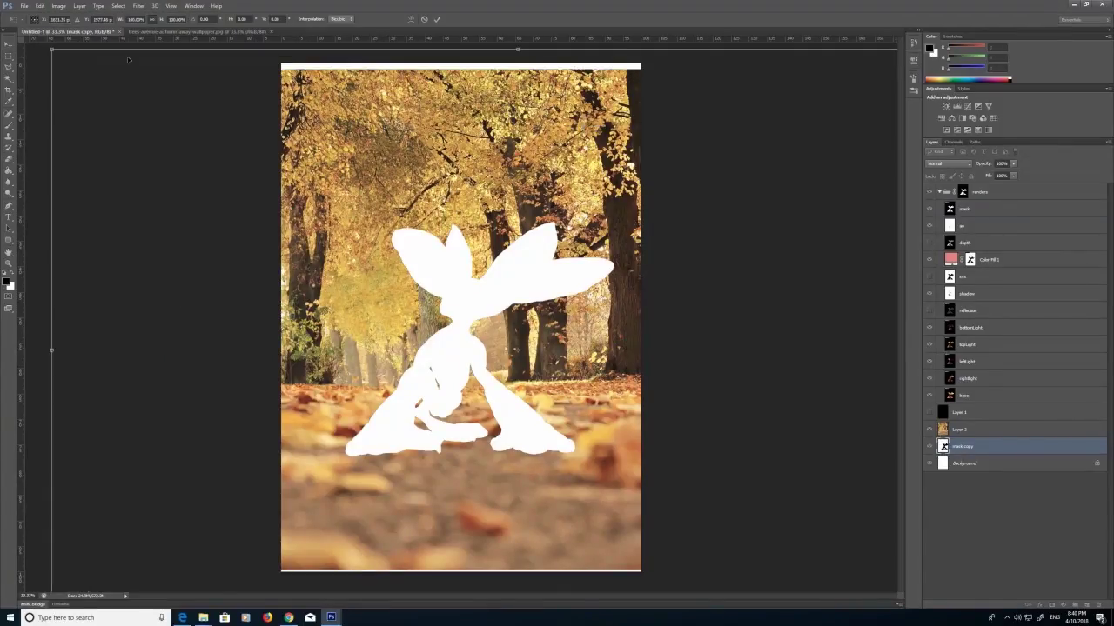
pyautogui.click(9, 56)
pyautogui.click(608, 230)
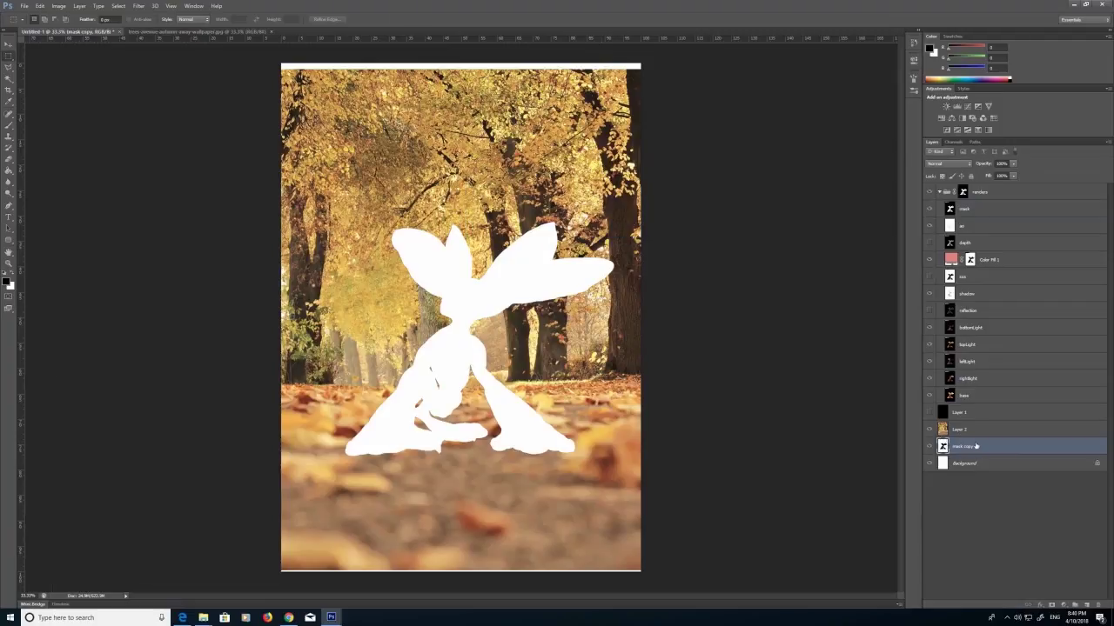
# Move mask copy above the forest layer and flip its silhouette vertically beneath the hare's feet.
pyautogui.moveTo(975, 447); pyautogui.dragTo(973, 424)
pyautogui.click(39, 6)
pyautogui.click(82, 176)
pyautogui.moveTo(489, 569); pyautogui.dragTo(489, 625)
pyautogui.moveTo(477, 527); pyautogui.dragTo(480, 492)
pyautogui.click(10, 56)
pyautogui.click(517, 228)
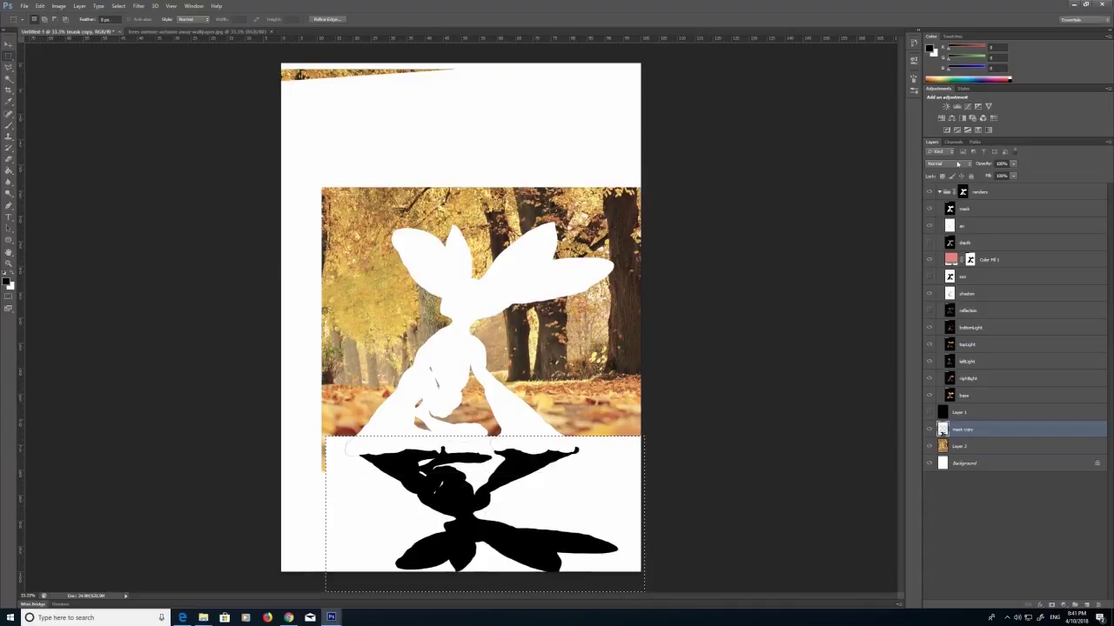
# Set the mask copy layer to Multiply and hide the original mask layer.
pyautogui.click(953, 164)
pyautogui.click(938, 192)
pyautogui.click(929, 209)
# Distort the flipped silhouette, flattening it into a ground shadow under the hare.
pyautogui.click(39, 6)
pyautogui.moveTo(112, 179)
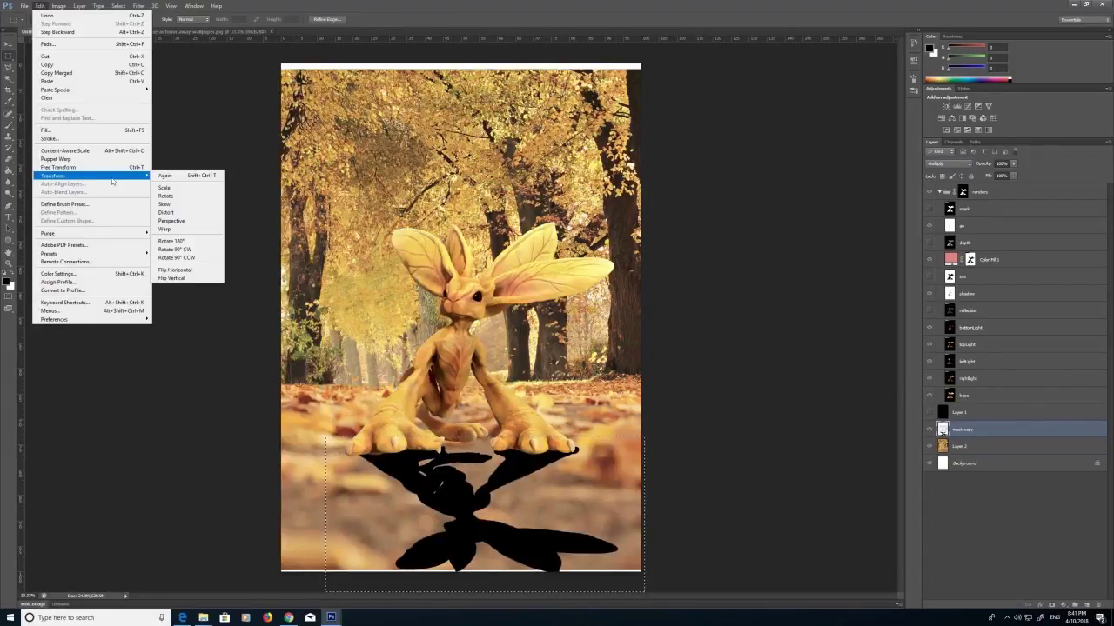
pyautogui.click(168, 214)
pyautogui.moveTo(485, 592); pyautogui.dragTo(481, 507)
pyautogui.moveTo(642, 439); pyautogui.dragTo(639, 444)
# Warp the shadow silhouette so its upper edge meets the hare's feet, and apply the transform.
pyautogui.click(39, 6)
pyautogui.moveTo(107, 180)
pyautogui.click(166, 230)
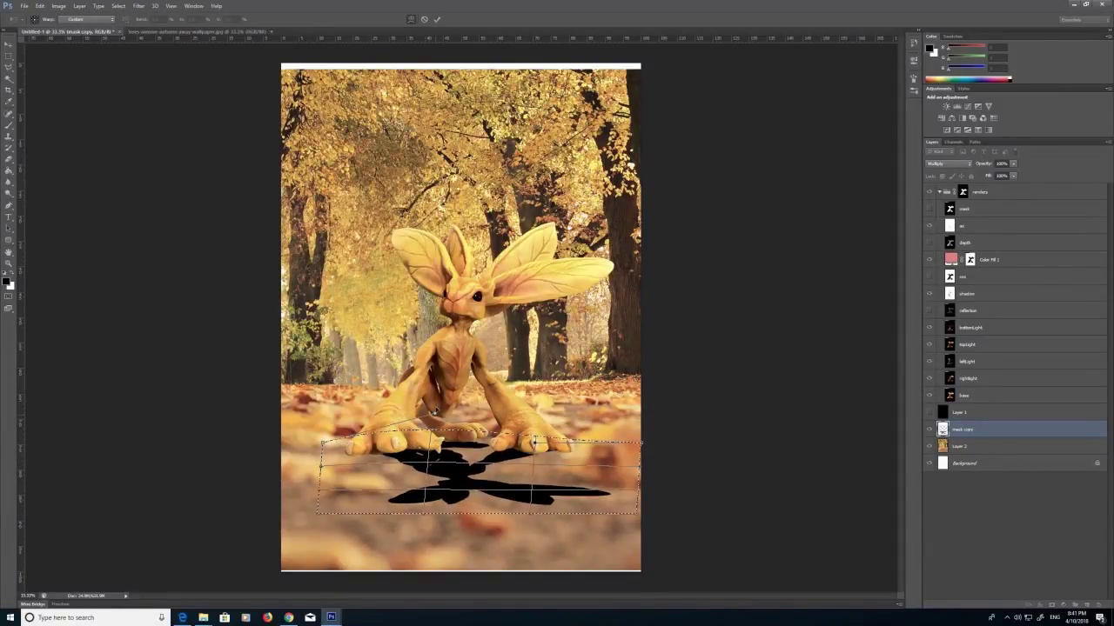
pyautogui.moveTo(435, 412); pyautogui.dragTo(434, 393)
pyautogui.moveTo(429, 460); pyautogui.dragTo(425, 475)
pyautogui.press('Return')
# Apply a Lens Blur to the mask copy shadow and reduce the layer's opacity.
pyautogui.click(78, 6)
pyautogui.moveTo(139, 7)
pyautogui.moveTo(187, 94)
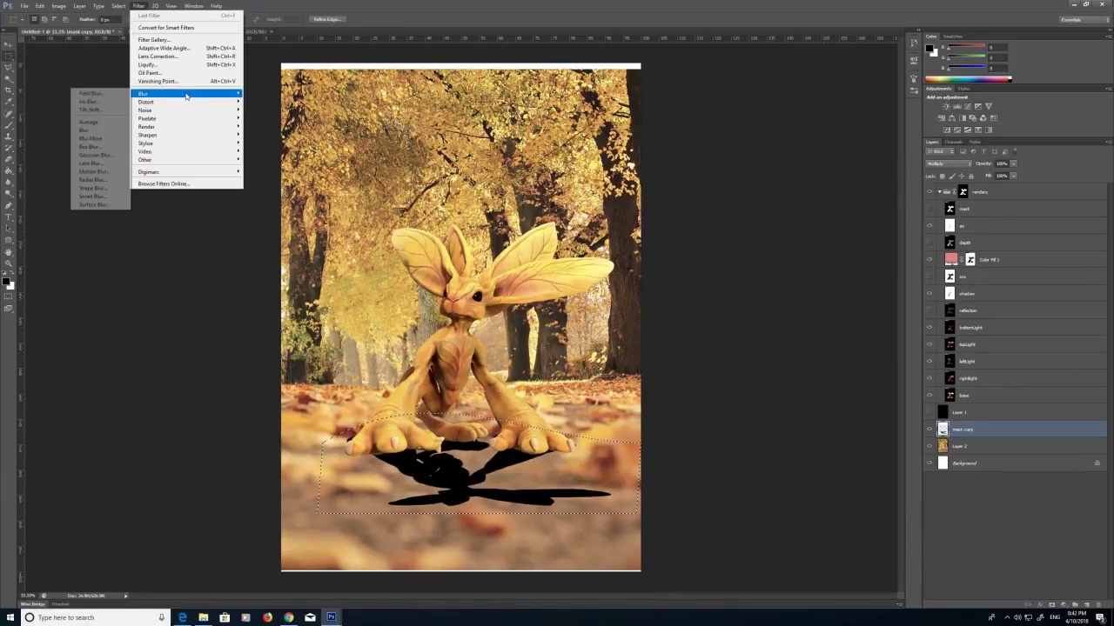
pyautogui.click(93, 163)
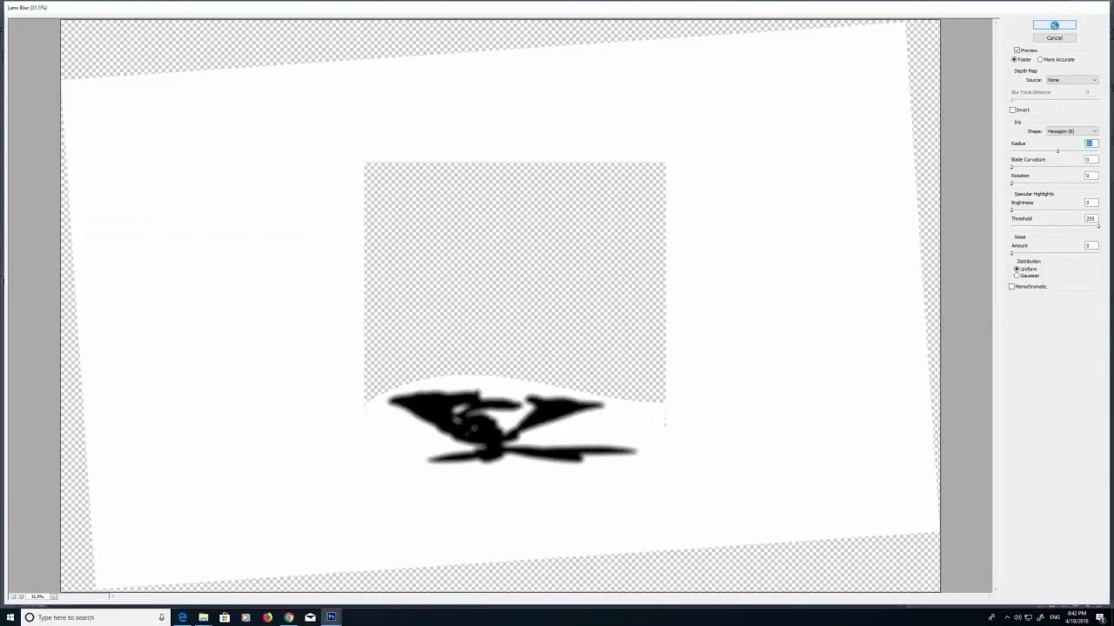
pyautogui.click(1055, 25)
pyautogui.moveTo(1012, 165); pyautogui.dragTo(990, 177)
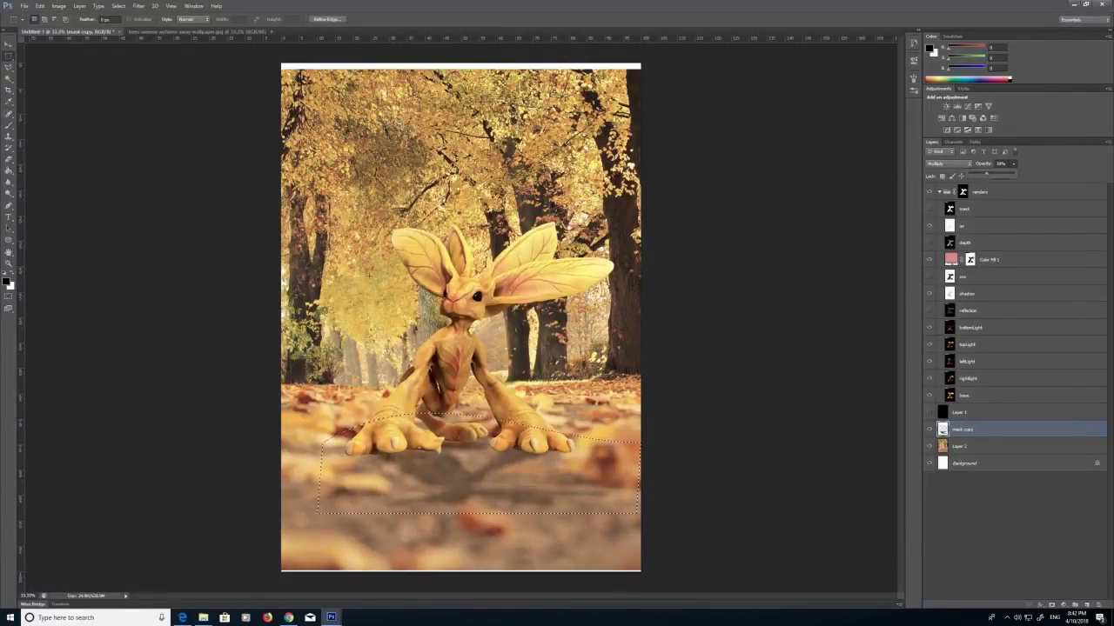
# Distort the blurred shadow, squashing it vertically closer to the hare's feet.
pyautogui.click(40, 6)
pyautogui.moveTo(115, 176)
pyautogui.click(173, 212)
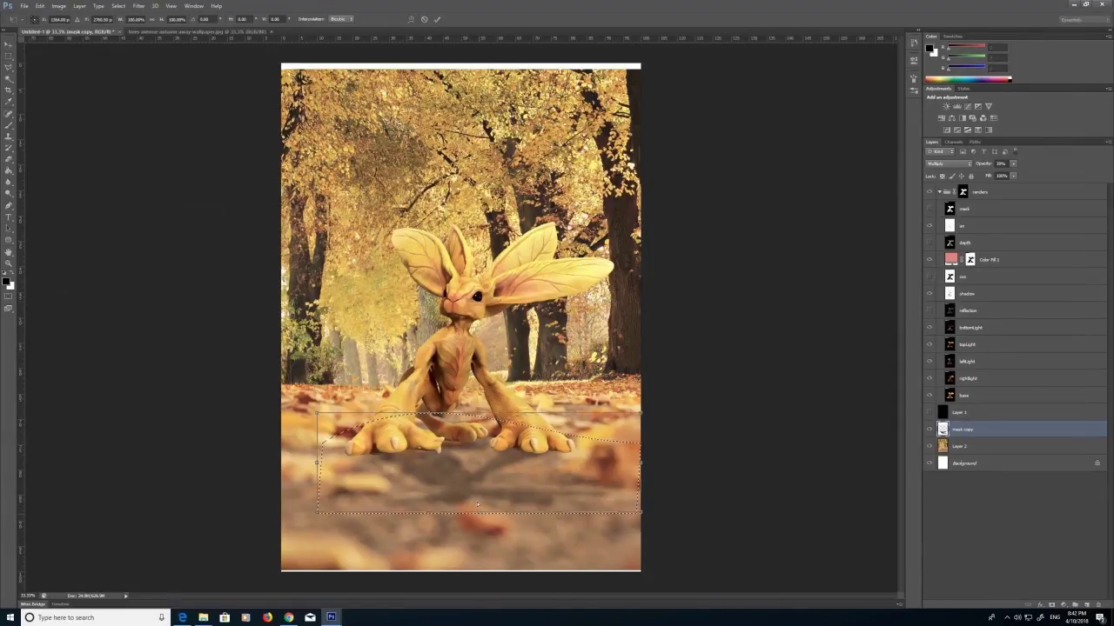
pyautogui.moveTo(478, 513); pyautogui.dragTo(478, 487)
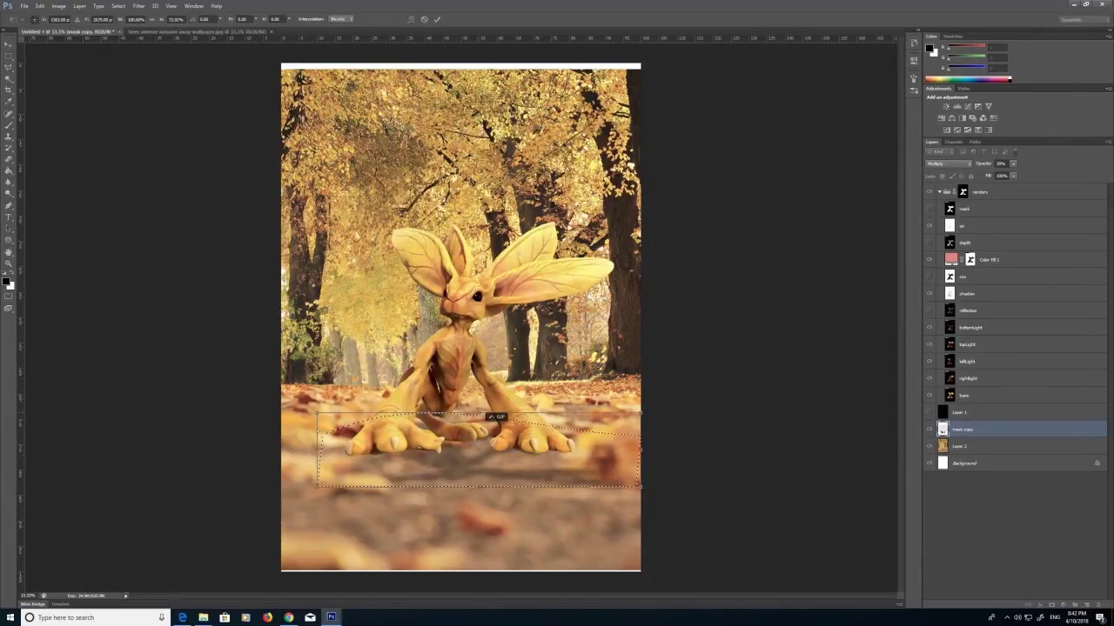
# Reduce the height of the cast shadow on the mask copy layer, skew it along the ground, and apply the transform.
pyautogui.moveTo(479, 414); pyautogui.dragTo(480, 432)
pyautogui.click(40, 7)
pyautogui.moveTo(122, 177)
pyautogui.click(167, 206)
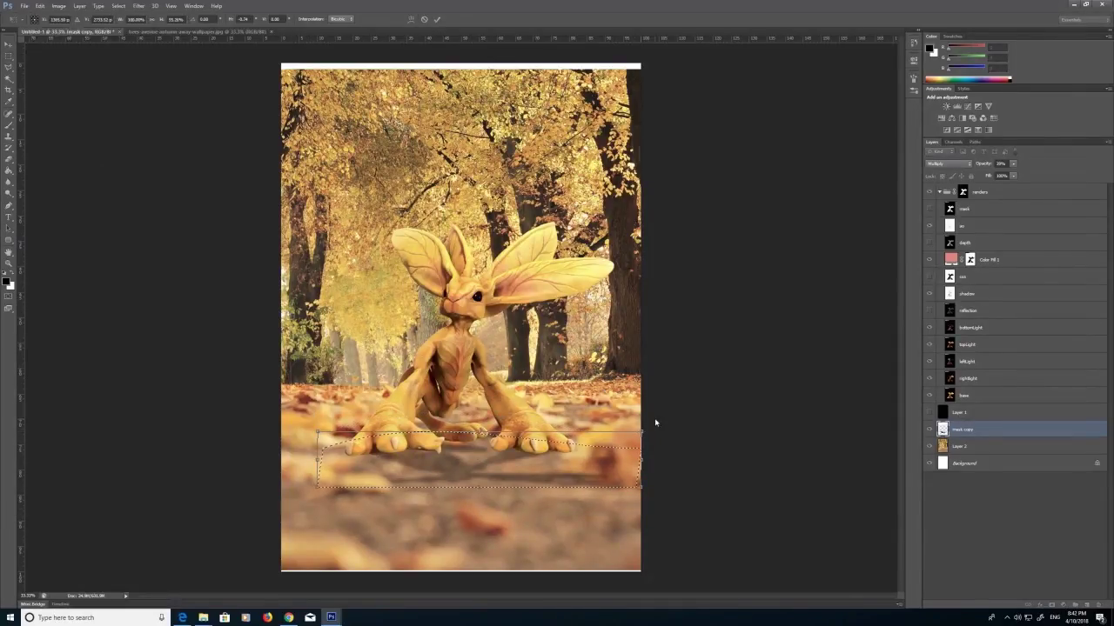
pyautogui.click(9, 55)
pyautogui.click(526, 226)
pyautogui.click(696, 241)
pyautogui.click(529, 226)
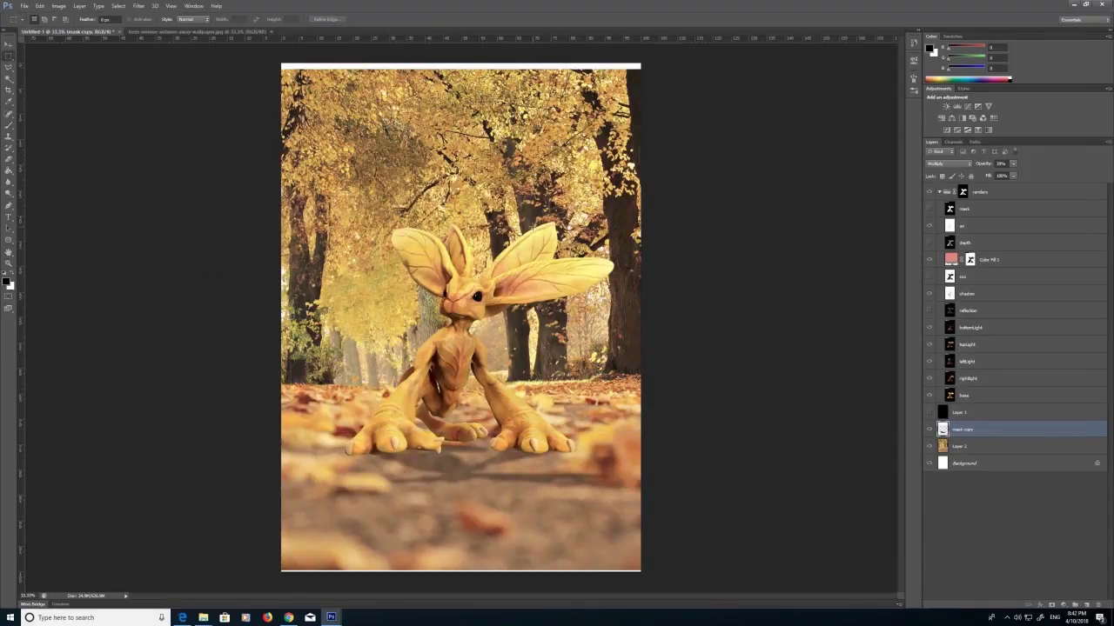
# Lower the mask copy layer's opacity to 26% and select the renders group.
pyautogui.click(8, 126)
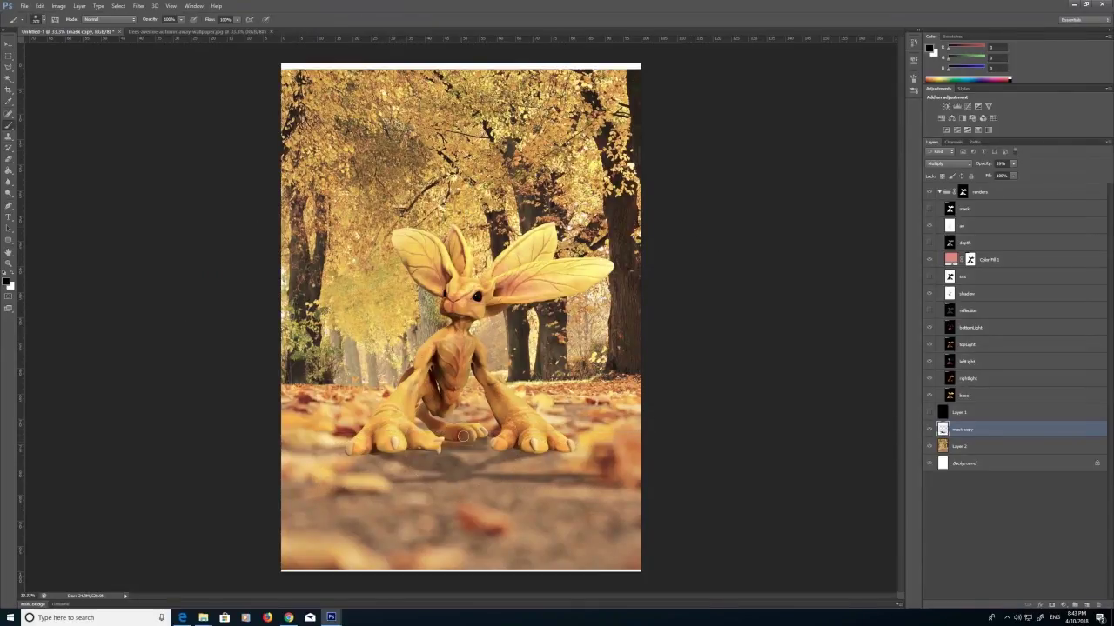
pyautogui.click(1013, 164)
pyautogui.moveTo(1013, 174); pyautogui.dragTo(1008, 174)
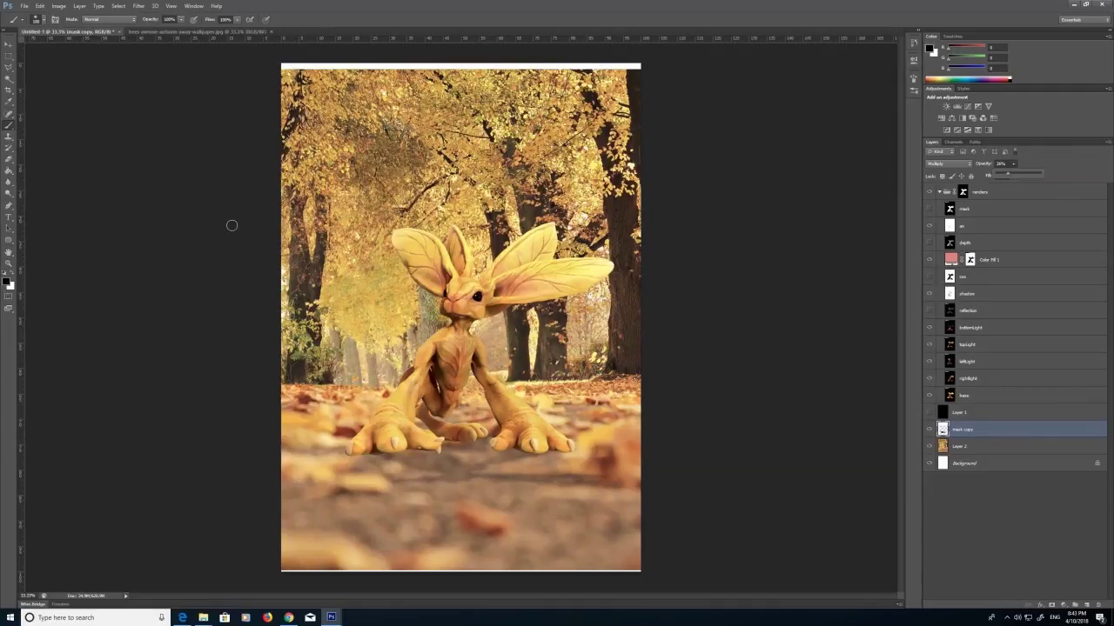
pyautogui.press('v')
pyautogui.click(978, 193)
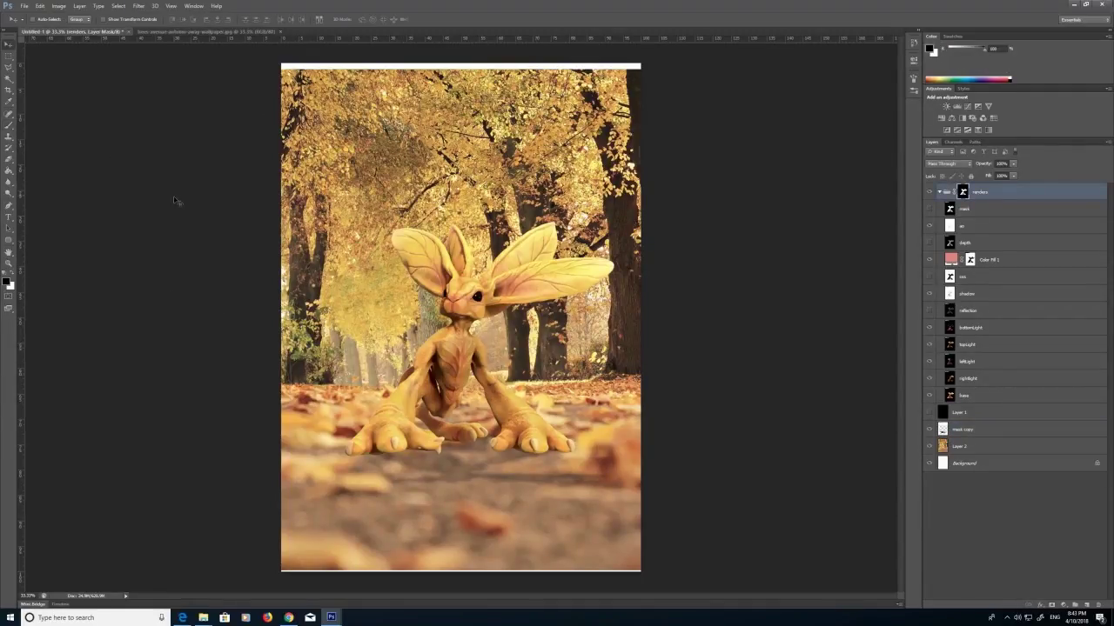
pyautogui.click(26, 7)
pyautogui.click(27, 7)
pyautogui.click(26, 7)
pyautogui.click(36, 24)
pyautogui.click(844, 510)
# Open the close-up leaf veins JPG from the image folder as a separate document.
pyautogui.click(9, 264)
pyautogui.doubleClick(475, 330)
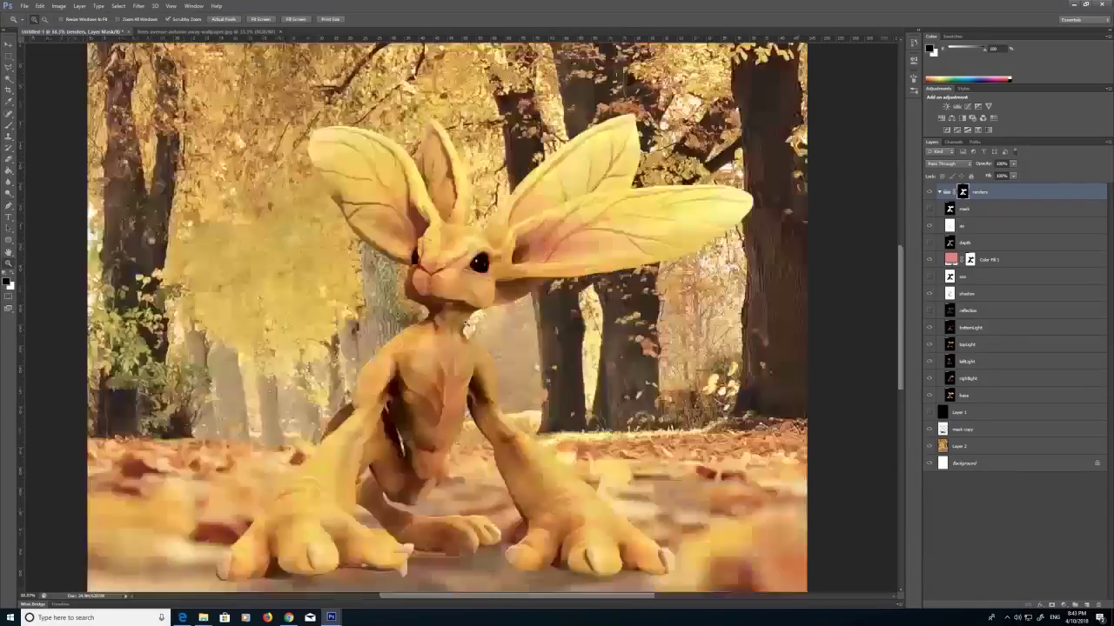
pyautogui.click(26, 7)
pyautogui.click(39, 23)
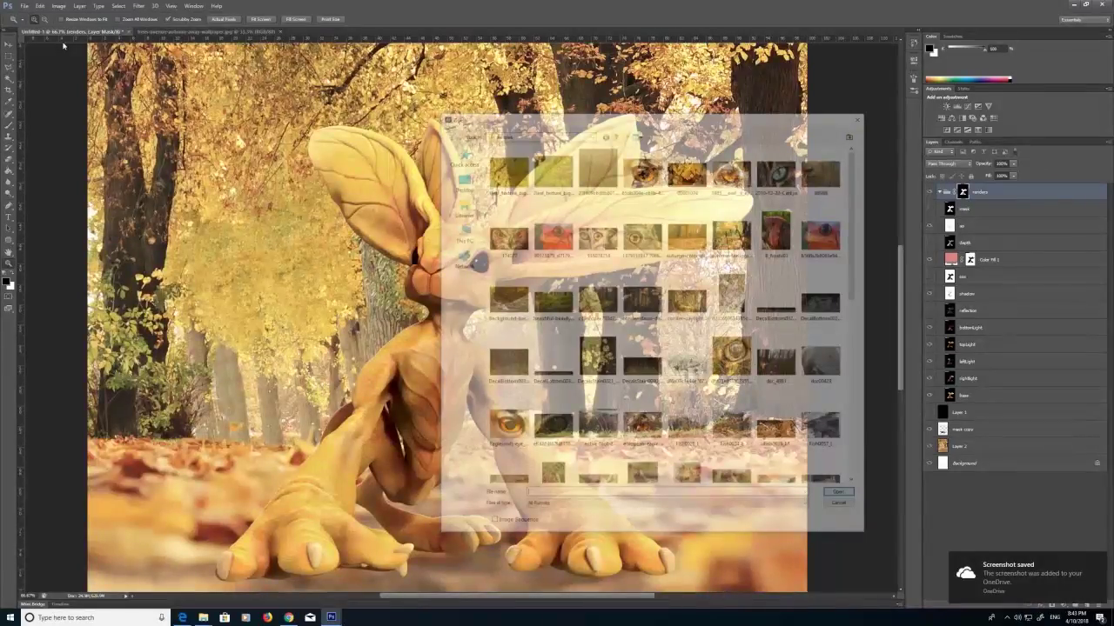
pyautogui.scroll(-8, 642, 261)
pyautogui.click(641, 252)
pyautogui.click(842, 495)
# Copy the entire leaf image and paste it above the ao layer in the creature composite.
pyautogui.click(119, 6)
pyautogui.click(124, 16)
pyautogui.click(40, 7)
pyautogui.click(52, 64)
pyautogui.click(64, 33)
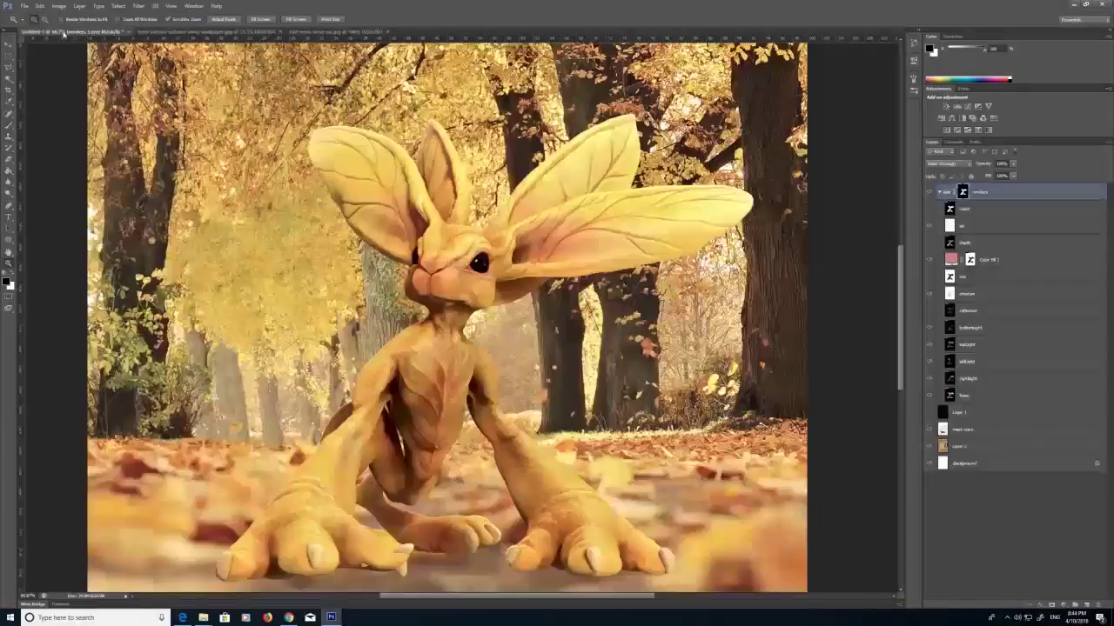
pyautogui.click(983, 226)
pyautogui.click(40, 6)
pyautogui.click(56, 80)
# Move the pasted leaf and scale it down over the creature's long right-hand ear, then apply the transform.
pyautogui.press('v')
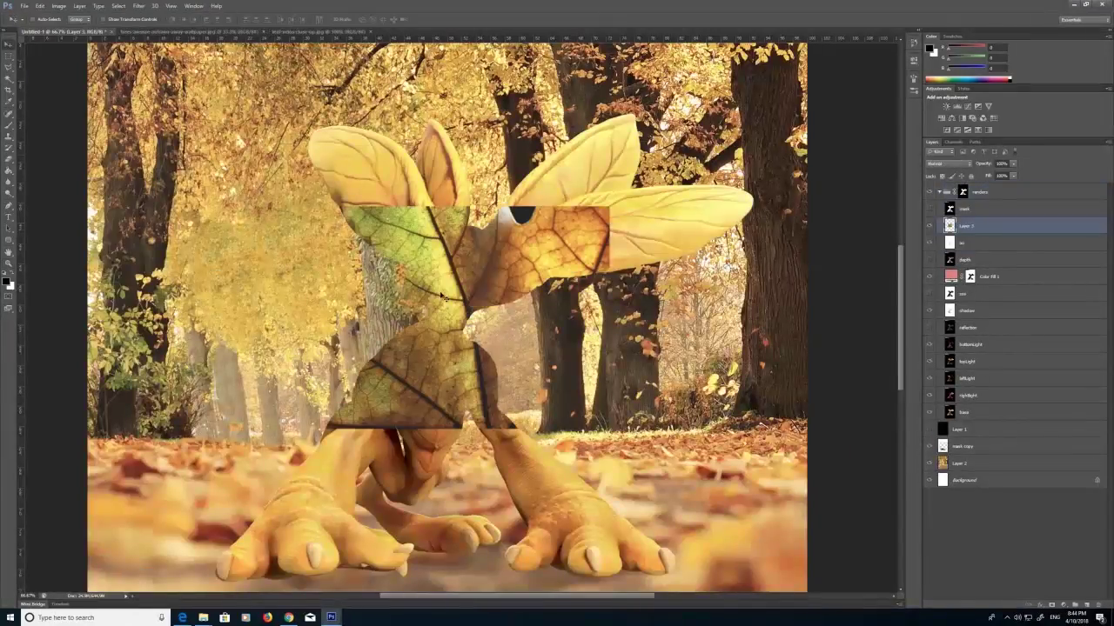
pyautogui.moveTo(440, 288); pyautogui.dragTo(394, 185)
pyautogui.click(40, 6)
pyautogui.moveTo(128, 176)
pyautogui.click(166, 185)
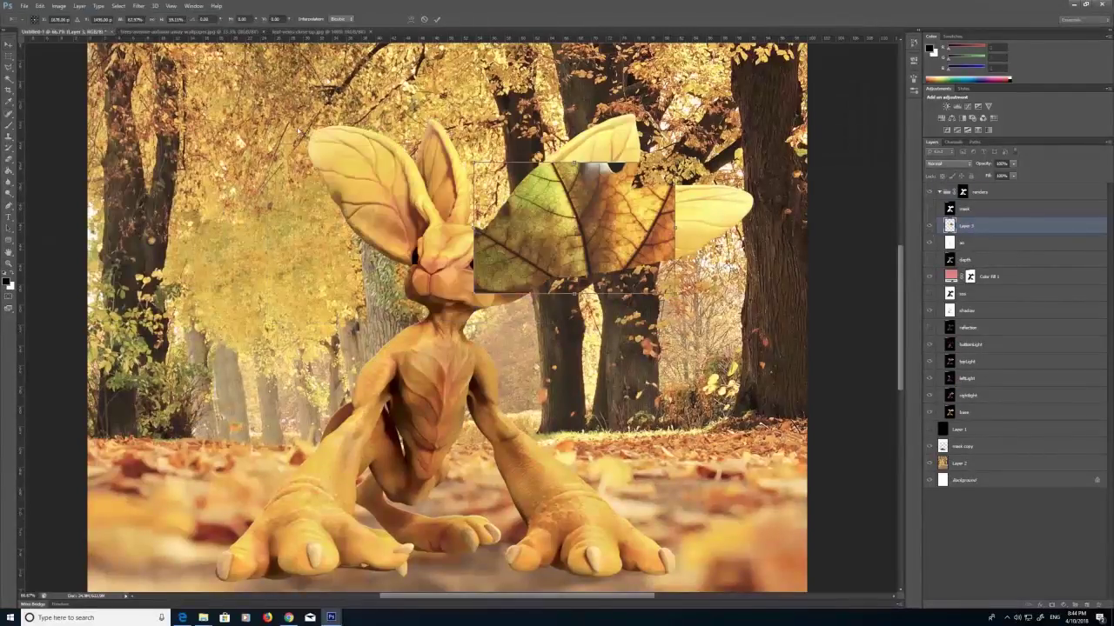
pyautogui.click(9, 44)
pyautogui.click(518, 226)
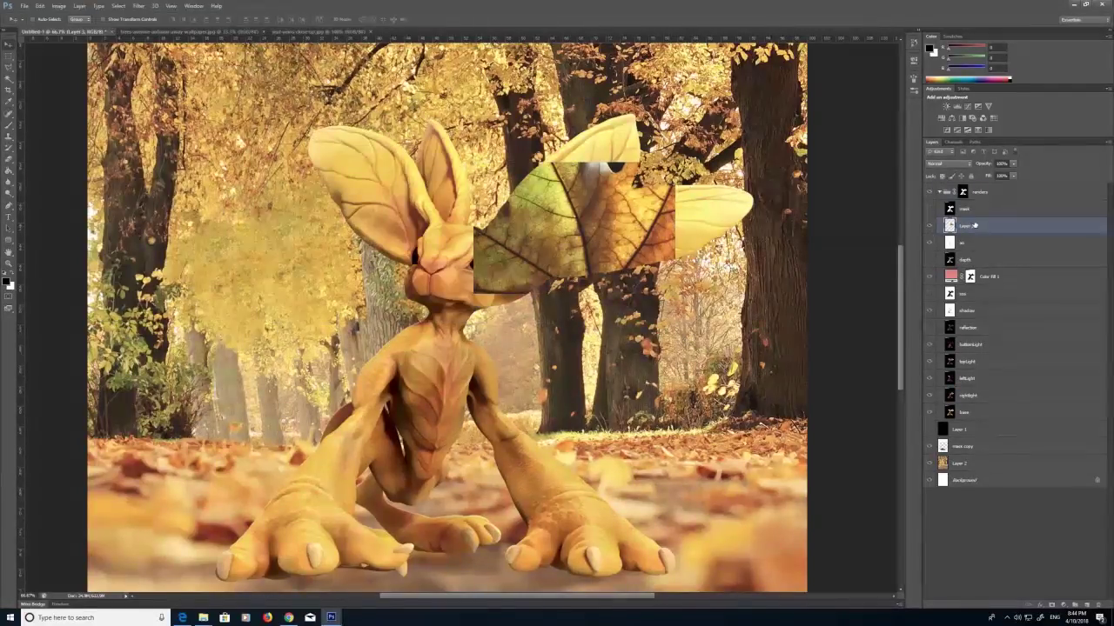
# Place the leaf layer above the renders group, then rotate and reposition it to follow the long ear.
pyautogui.moveTo(976, 226); pyautogui.dragTo(969, 190)
pyautogui.click(40, 7)
pyautogui.moveTo(104, 176)
pyautogui.click(174, 195)
pyautogui.moveTo(468, 155); pyautogui.dragTo(570, 144)
pyautogui.moveTo(566, 260); pyautogui.dragTo(535, 226)
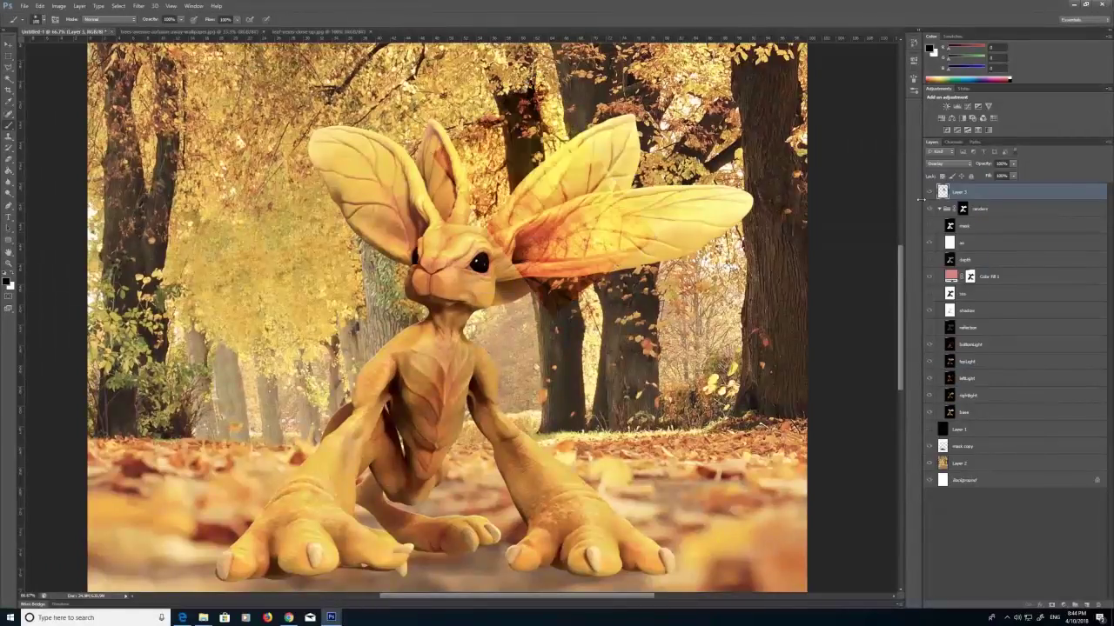
# Try out various blending modes, including Hard Mix, Color Dodge and Darken, on the leaf layer over the ear.
pyautogui.press('Down')
pyautogui.press('Up')
pyautogui.press('Up')
pyautogui.press('Up')
pyautogui.press('Down')
pyautogui.press('Down')
pyautogui.press('Up')
pyautogui.press('Up')
pyautogui.press('Down')
pyautogui.press('Down')
pyautogui.press('Down')
pyautogui.click(8, 45)
pyautogui.moveTo(729, 220)
pyautogui.mouseDown()
pyautogui.moveTo(723, 239)
pyautogui.moveTo(739, 228)
pyautogui.mouseUp()
pyautogui.click(948, 164)
pyautogui.click(937, 319)
pyautogui.press('Down')
pyautogui.press('Down')
pyautogui.press('Down')
pyautogui.press('Up')
pyautogui.press('Up')
pyautogui.press('Up')
pyautogui.press('Up')
pyautogui.press('Up')
pyautogui.press('Up')
pyautogui.press('Up')
pyautogui.press('Up')
pyautogui.press('Up')
pyautogui.press('Up')
pyautogui.press('Up')
pyautogui.press('Up')
pyautogui.press('Up')
pyautogui.press('Up')
pyautogui.press('Up')
pyautogui.press('Up')
pyautogui.press('Up')
pyautogui.press('Up')
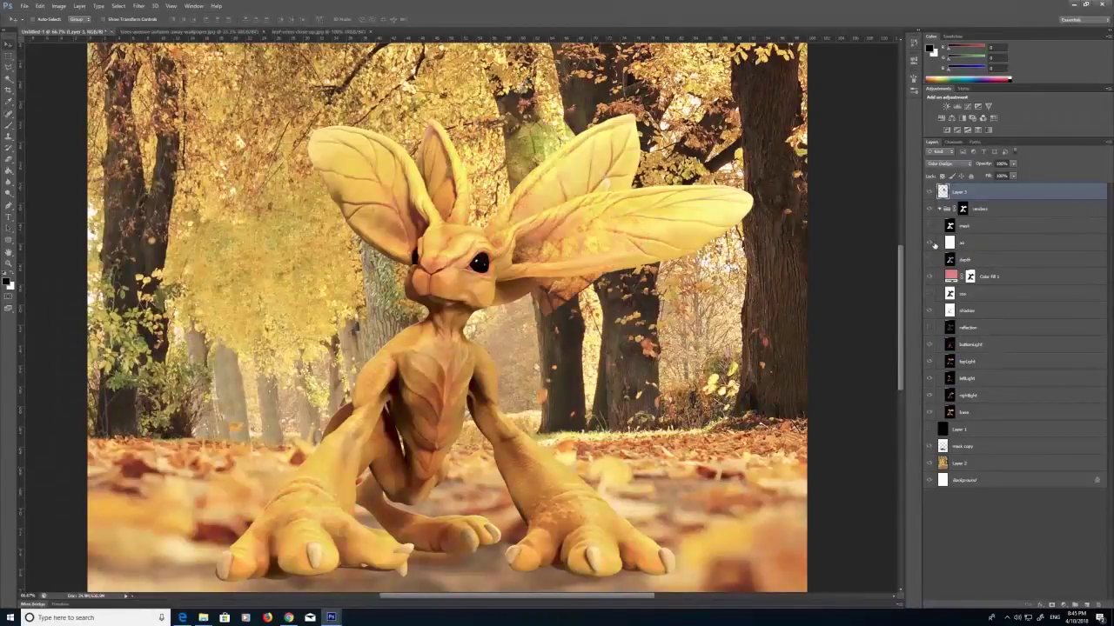
pyautogui.press('Up')
pyautogui.press('Up')
pyautogui.press('Up')
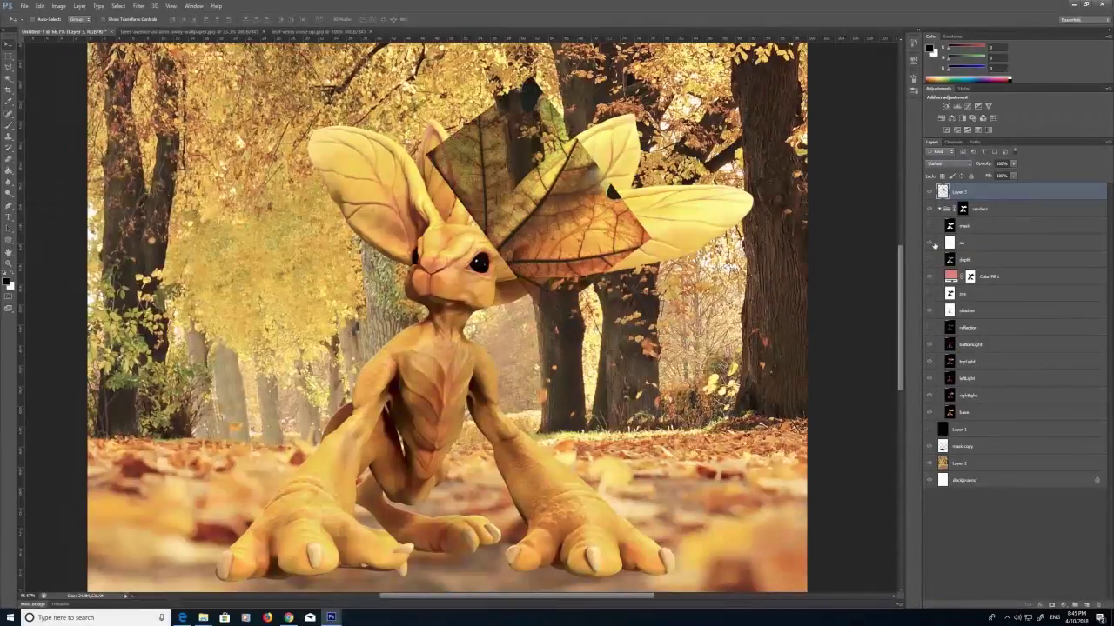
# Reduce the leaf layer's opacity to 67% in Normal mode and shift the leaf slightly down over the ear.
pyautogui.moveTo(1004, 178); pyautogui.dragTo(998, 178)
pyautogui.moveTo(597, 263); pyautogui.dragTo(594, 275)
pyautogui.click(79, 6)
pyautogui.press('Escape')
pyautogui.press('s')
pyautogui.keyDown('alt'); pyautogui.click(556, 256); pyautogui.keyUp('alt')
pyautogui.press(']')
pyautogui.press(']')
pyautogui.press(']')
pyautogui.press(']')
pyautogui.press(']')
pyautogui.press(']')
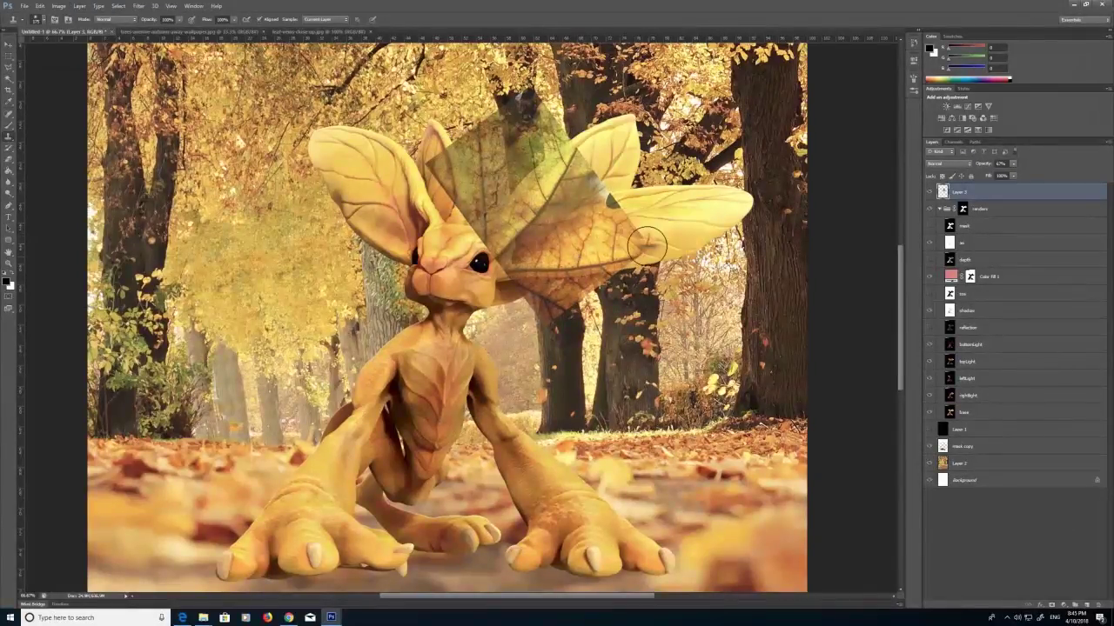
# Copy the rotated leaf piece, paste it as a new layer, and move it toward the long ear's tip.
pyautogui.press('m')
pyautogui.moveTo(402, 67); pyautogui.dragTo(672, 353)
pyautogui.hotkey('ctrl', 'c')
pyautogui.click(40, 6)
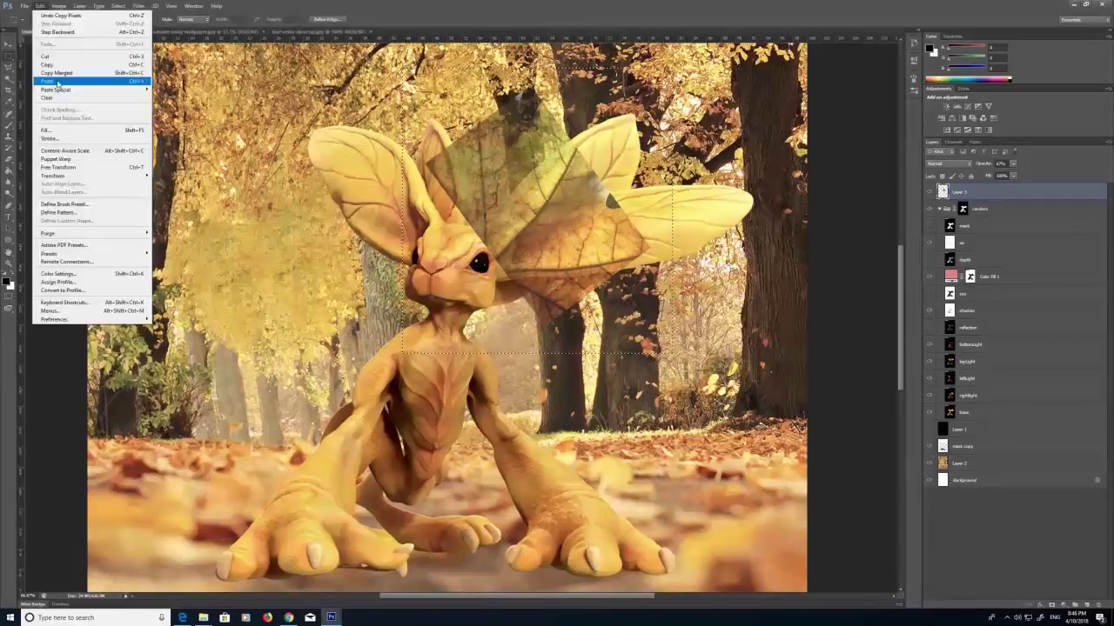
pyautogui.click(58, 83)
pyautogui.click(40, 6)
pyautogui.press('v')
pyautogui.moveTo(516, 216); pyautogui.dragTo(618, 197)
# Rotate the pasted leaf copy to line up with the outer part of the ear and apply the transform.
pyautogui.click(40, 6)
pyautogui.moveTo(65, 176)
pyautogui.click(198, 196)
pyautogui.moveTo(769, 252); pyautogui.dragTo(774, 221)
pyautogui.click(8, 57)
pyautogui.click(517, 225)
# Restore the first leaf layer, Layer 3, to 100% opacity.
pyautogui.click(959, 209)
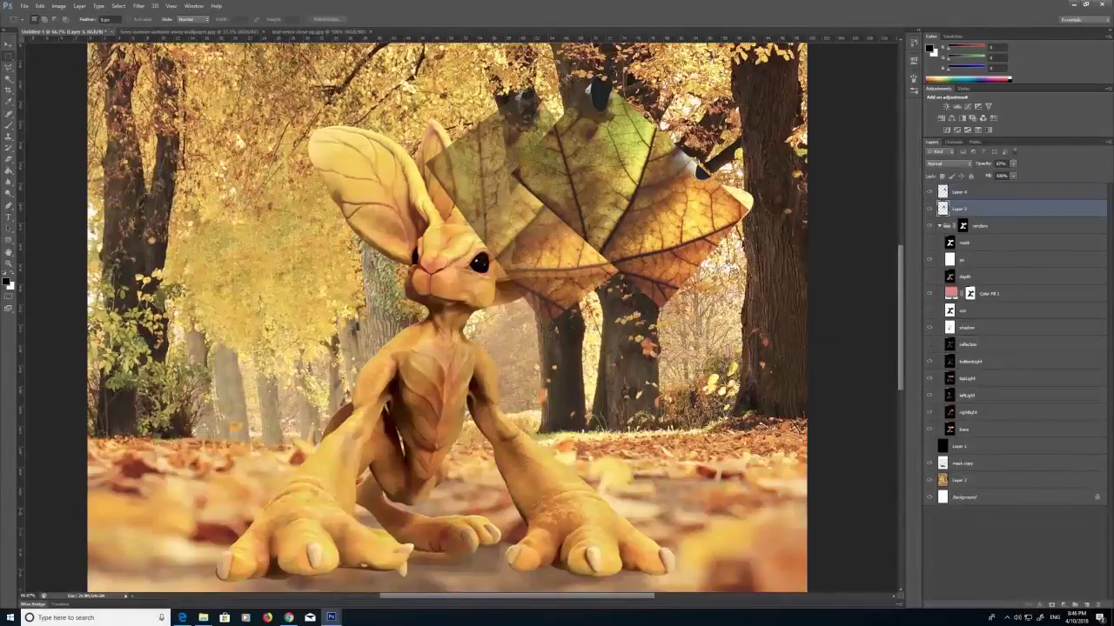
pyautogui.click(1013, 164)
pyautogui.moveTo(1012, 176); pyautogui.dragTo(1027, 176)
# Add a white layer mask to Layer 4 and brush out part of it where the two leaf pieces overlap.
pyautogui.click(960, 192)
pyautogui.click(80, 6)
pyautogui.moveTo(89, 102)
pyautogui.click(36, 102)
pyautogui.press('b')
pyautogui.moveTo(583, 232)
pyautogui.mouseDown()
pyautogui.moveTo(622, 214)
pyautogui.moveTo(581, 199)
pyautogui.moveTo(634, 191)
pyautogui.mouseUp()
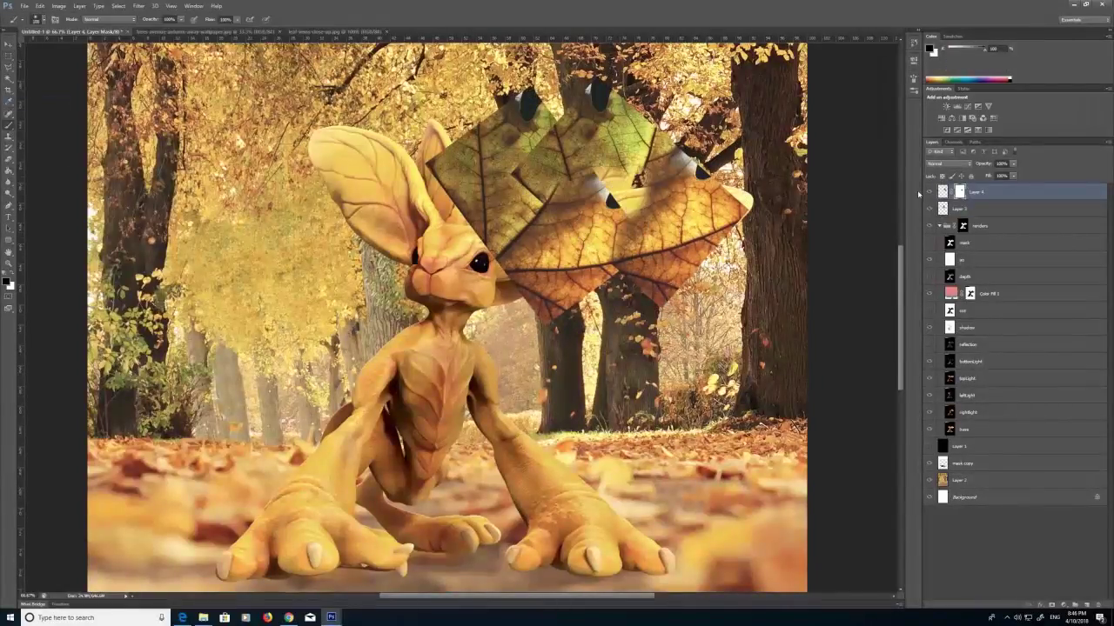
# Merge the two leaf layers into one layer.
pyautogui.keyDown('shift'); pyautogui.click(961, 208); pyautogui.keyUp('shift')
pyautogui.rightClick(987, 194)
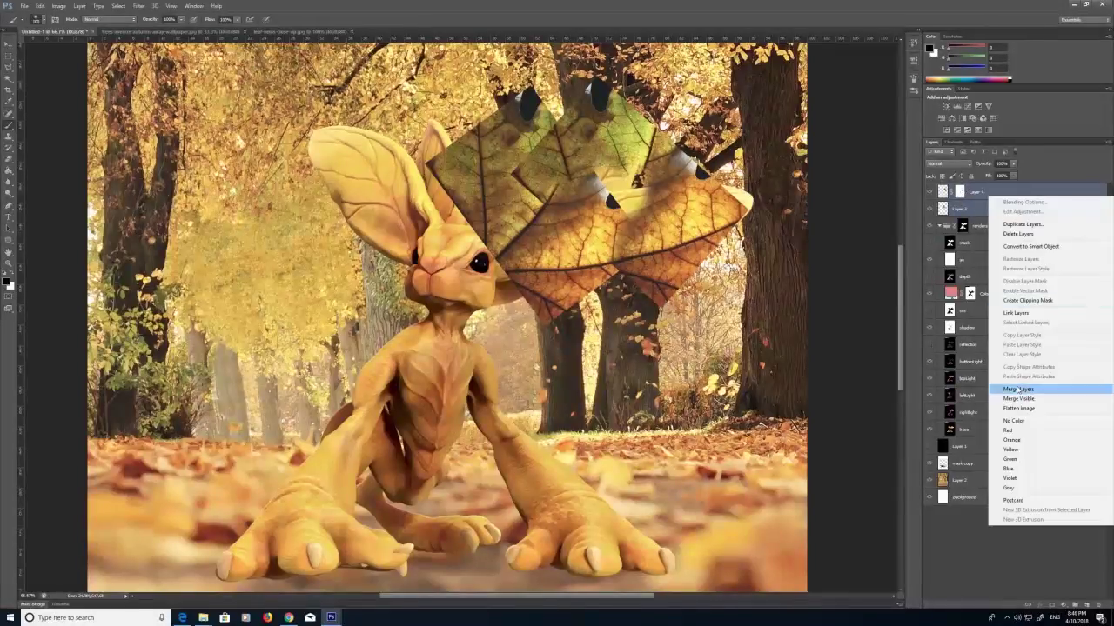
pyautogui.click(1018, 389)
# Add a black Hide All mask to the merged leaf layer and paint in white to reveal the veins along the long ear.
pyautogui.click(80, 6)
pyautogui.moveTo(91, 101)
pyautogui.click(429, 22)
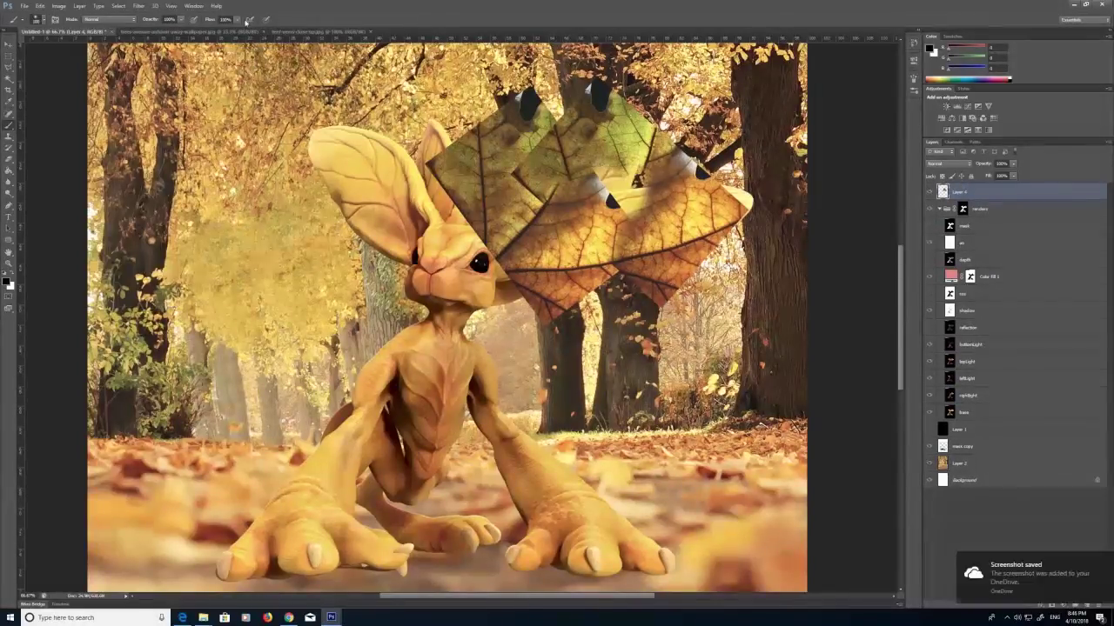
pyautogui.click(58, 7)
pyautogui.moveTo(79, 7)
pyautogui.moveTo(139, 105)
pyautogui.click(19, 110)
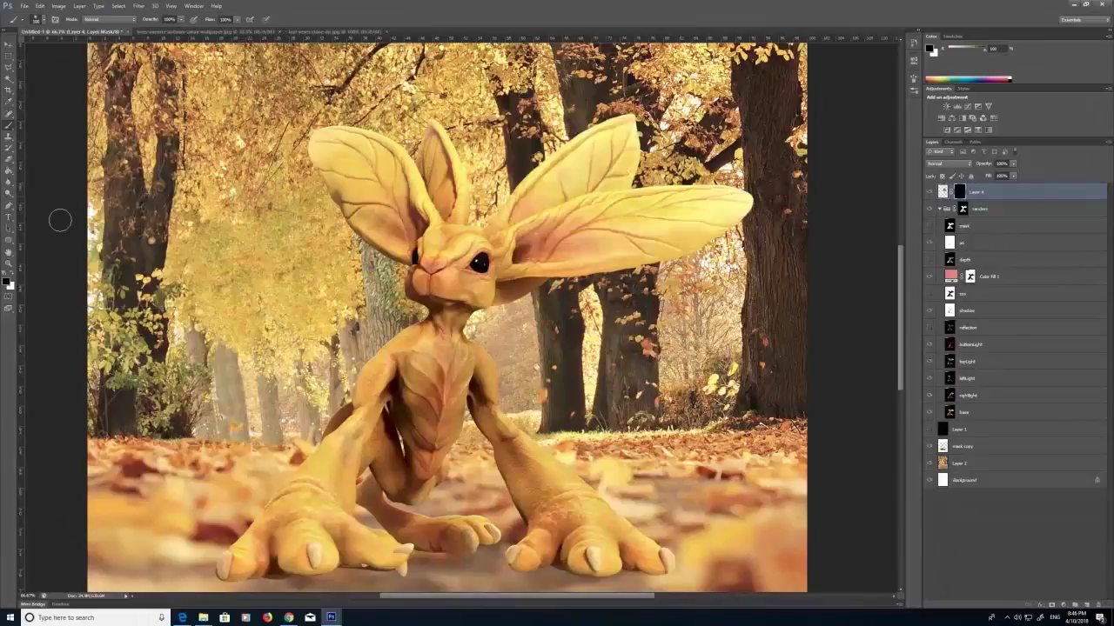
pyautogui.moveTo(522, 253)
pyautogui.mouseDown()
pyautogui.moveTo(646, 225)
pyautogui.moveTo(691, 240)
pyautogui.moveTo(736, 209)
pyautogui.mouseUp()
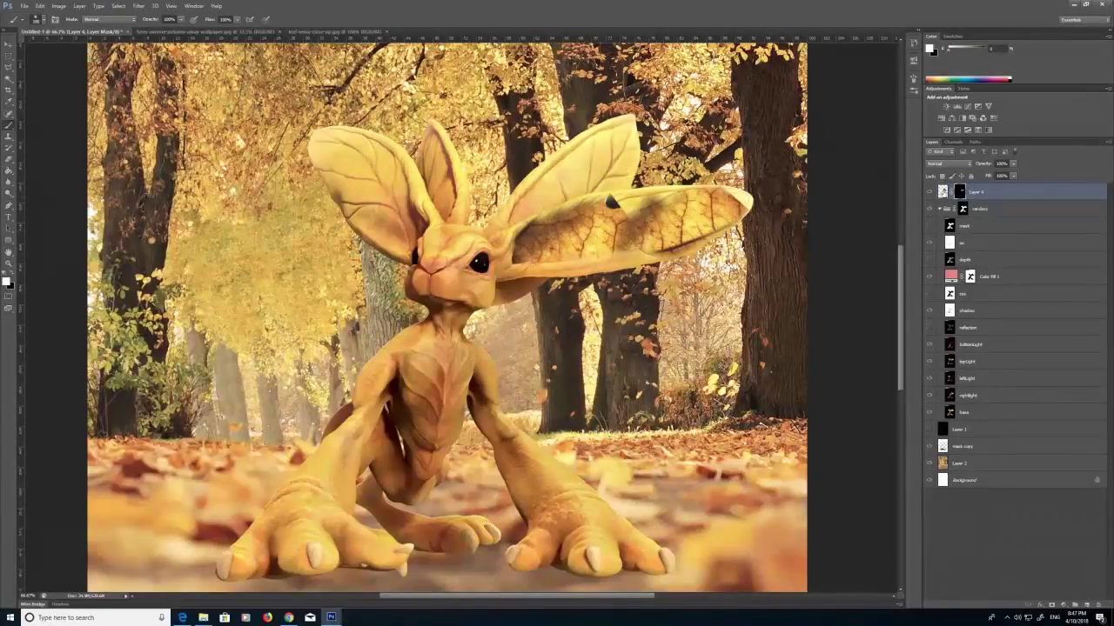
# Warp the merged leaf texture outward so its veins follow the long ear's shape, and apply the warp.
pyautogui.click(943, 192)
pyautogui.click(39, 7)
pyautogui.moveTo(69, 176)
pyautogui.click(174, 230)
pyautogui.moveTo(641, 328); pyautogui.dragTo(655, 338)
pyautogui.moveTo(749, 244); pyautogui.dragTo(774, 244)
pyautogui.moveTo(750, 160); pyautogui.dragTo(777, 141)
pyautogui.scroll(2, 757, 131)
pyautogui.moveTo(641, 103); pyautogui.dragTo(617, 58)
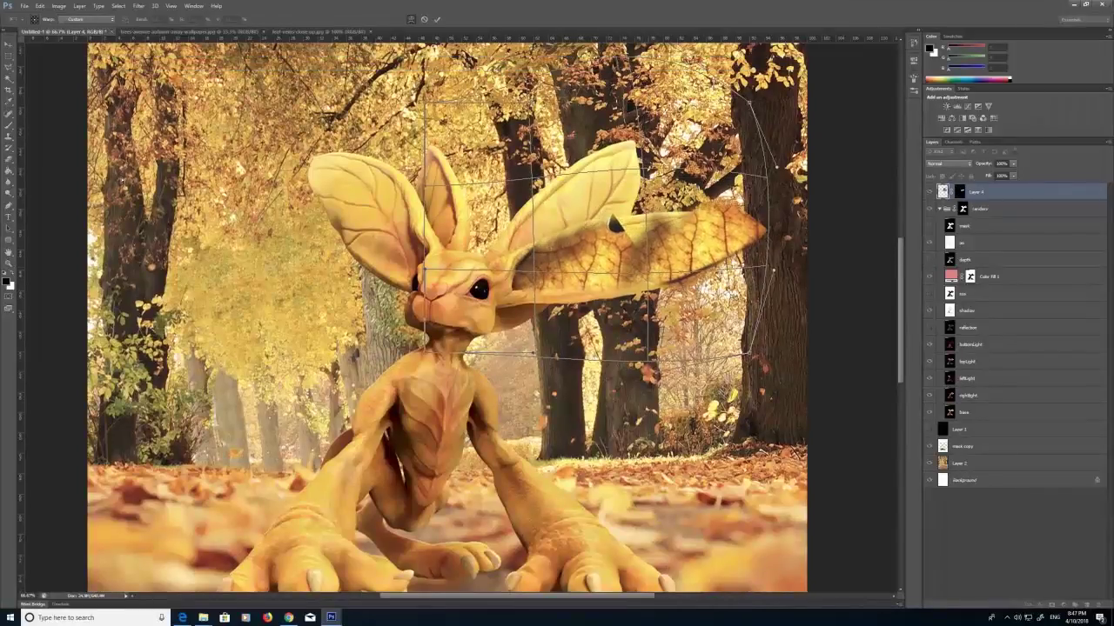
pyautogui.click(8, 159)
# Try the Soft Light blending mode on the warped leaf layer, then return it to Normal.
pyautogui.click(970, 163)
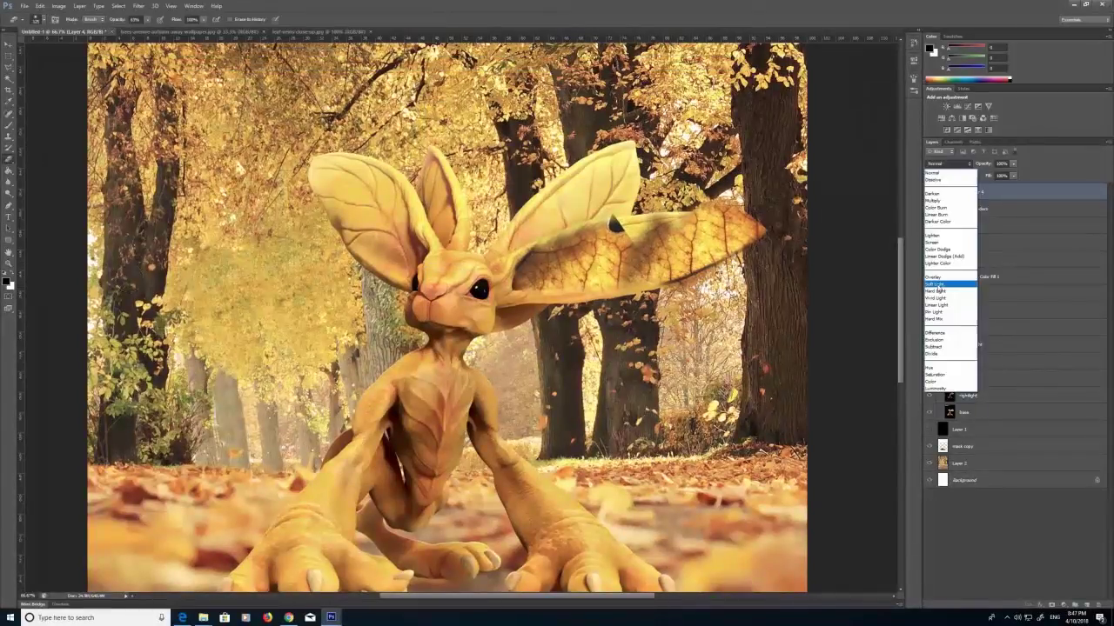
pyautogui.click(939, 283)
pyautogui.click(968, 164)
pyautogui.click(944, 173)
# Lower the leaf layer's opacity to about 60% and erase the dark spot and texture spilling past the ear's edges.
pyautogui.click(1012, 164)
pyautogui.moveTo(1012, 174); pyautogui.dragTo(994, 177)
pyautogui.moveTo(604, 221)
pyautogui.mouseDown()
pyautogui.moveTo(712, 212)
pyautogui.moveTo(678, 291)
pyautogui.mouseUp()
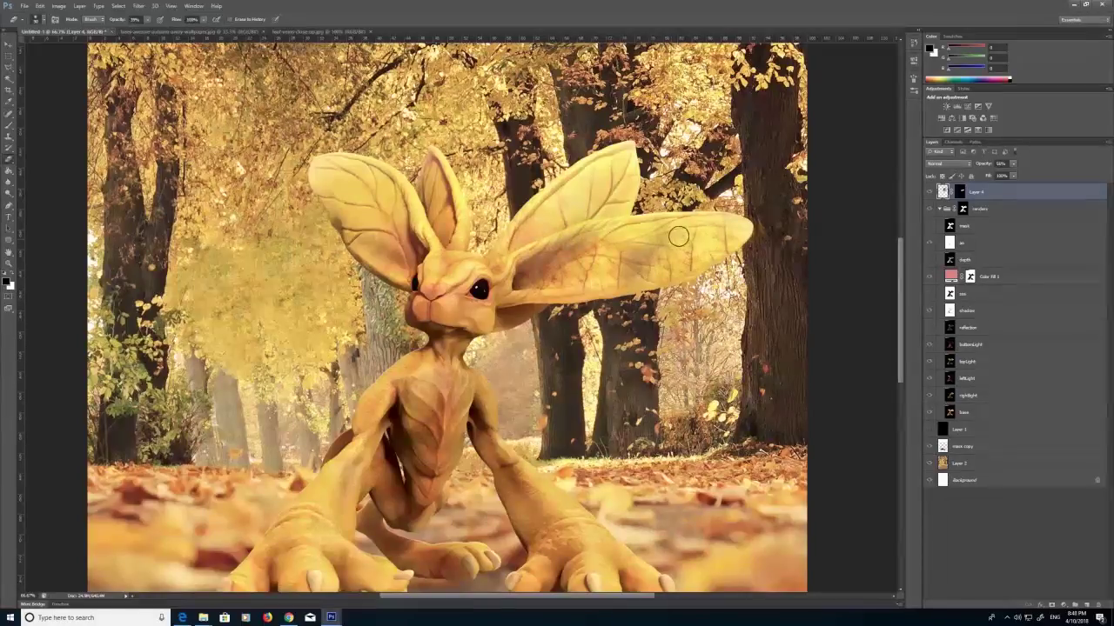
# Rename the leaf layer as veins1 and add a duplicate of it set to the Overlay blending mode.
pyautogui.write('veins1')
pyautogui.press('Return')
pyautogui.rightClick(977, 190)
pyautogui.click(1015, 219)
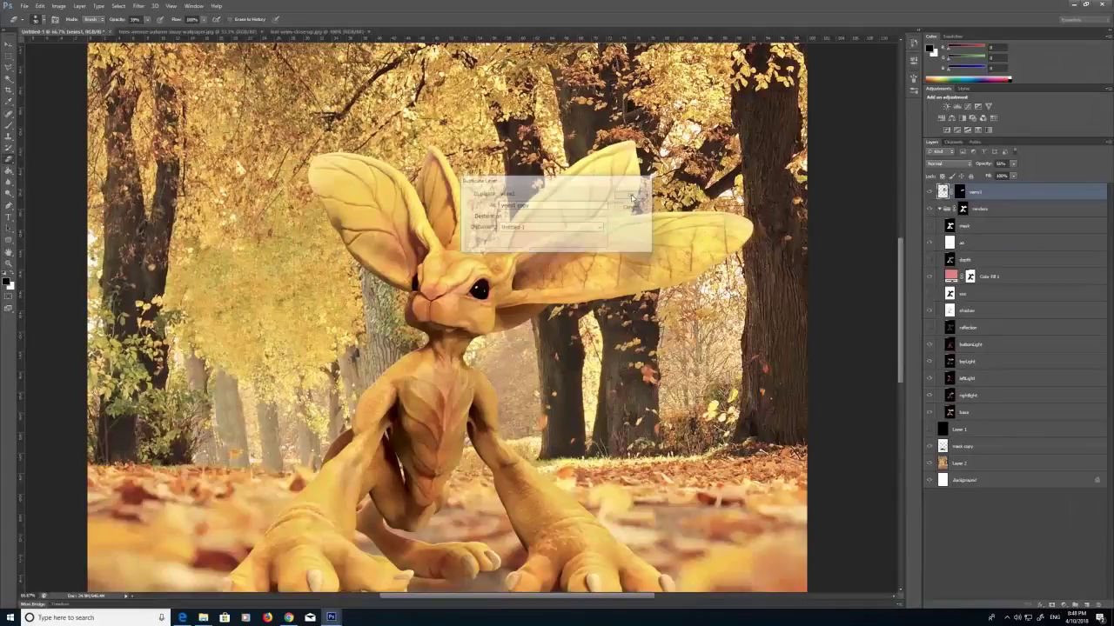
pyautogui.press('Return')
pyautogui.click(948, 164)
pyautogui.click(941, 272)
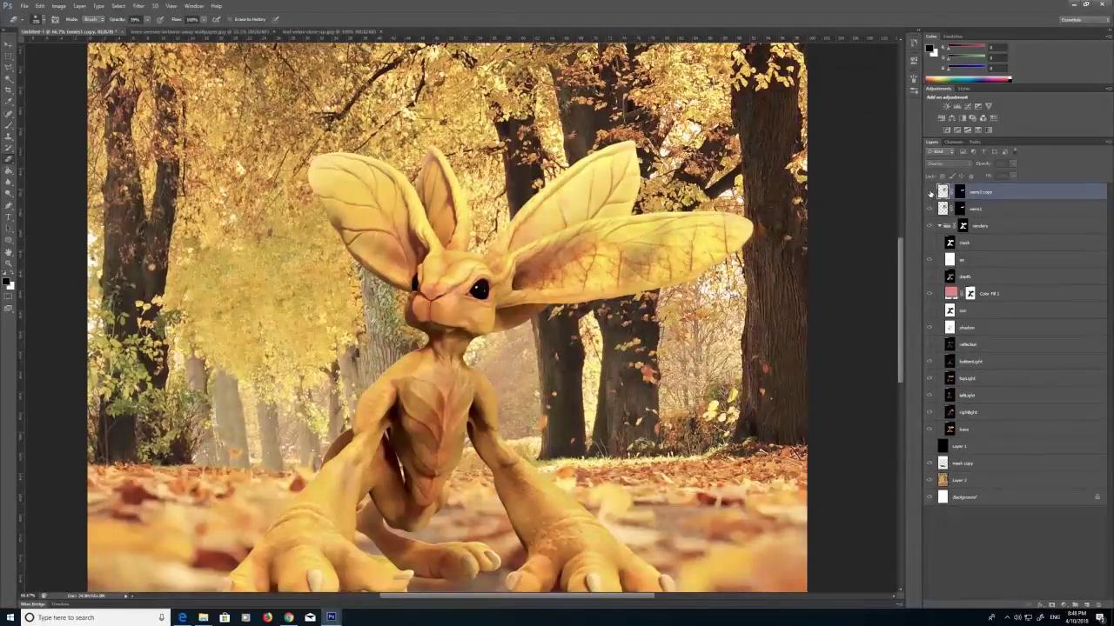
# Place a horizontally flipped duplicate of the veins1 and veins1 copy layers over the broad ear on the opposite side.
pyautogui.keyDown('shift'); pyautogui.click(986, 209); pyautogui.keyUp('shift')
pyautogui.rightClick(985, 208)
pyautogui.click(1014, 236)
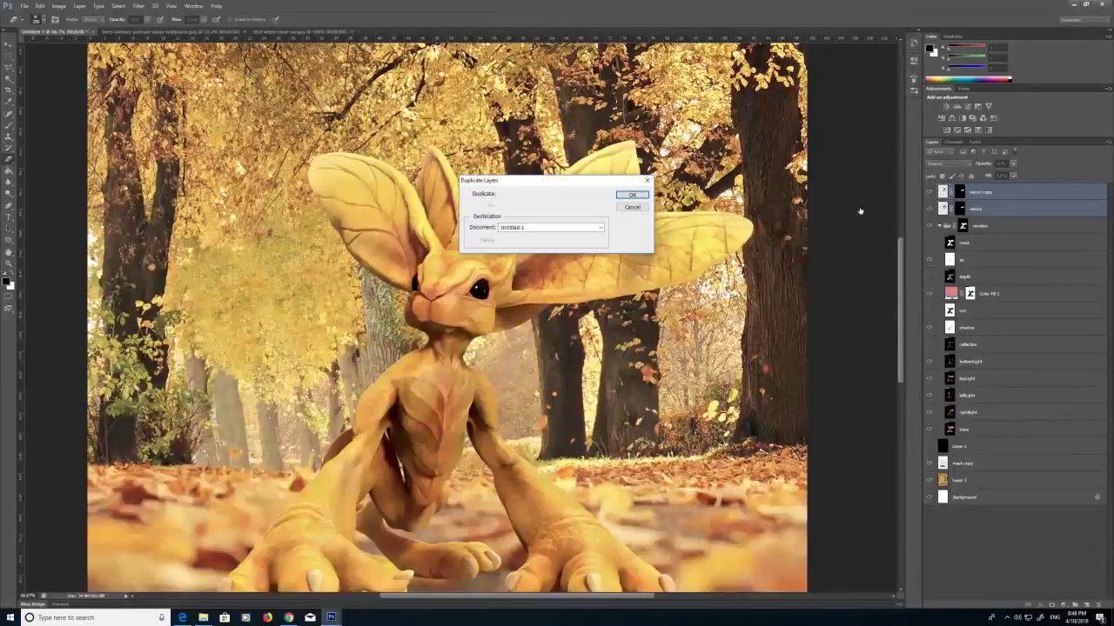
pyautogui.click(633, 195)
pyautogui.click(40, 6)
pyautogui.moveTo(122, 177)
pyautogui.click(176, 271)
pyautogui.press('v')
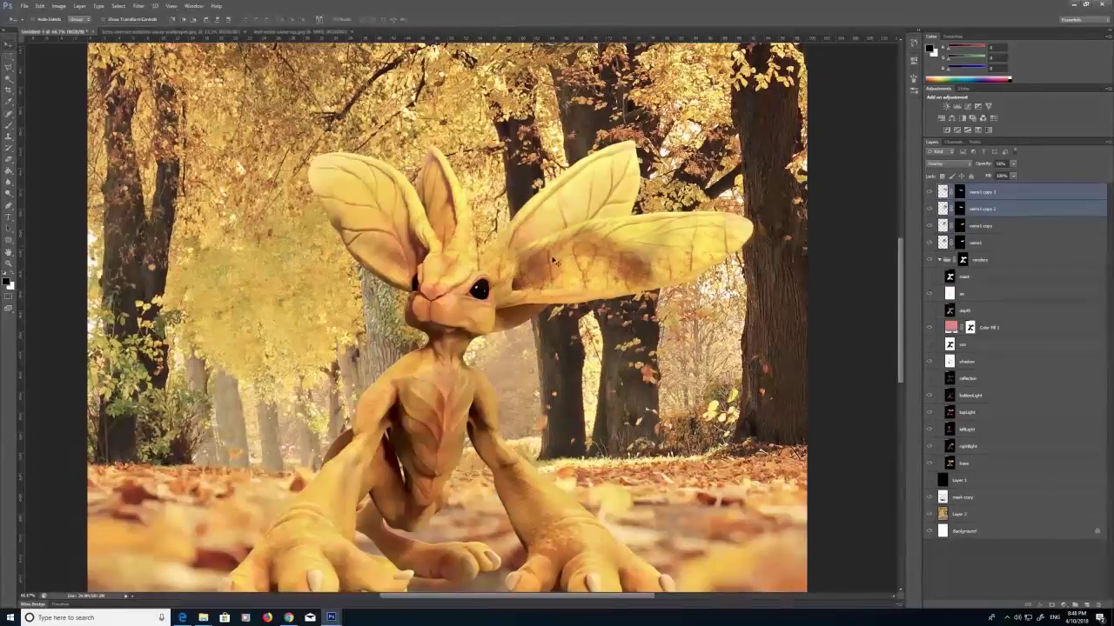
pyautogui.moveTo(538, 274); pyautogui.dragTo(342, 251)
# Rotate and position the flipped vein layers to follow the angle of that ear, and apply the transformation.
pyautogui.click(40, 7)
pyautogui.click(189, 197)
pyautogui.moveTo(585, 283); pyautogui.dragTo(485, 394)
pyautogui.moveTo(375, 212); pyautogui.dragTo(412, 220)
pyautogui.click(11, 59)
pyautogui.press('Return')
# Paint on the masks of both flipped vein layers to hide the texture spilling past the ear's outline.
pyautogui.click(958, 209)
pyautogui.click(10, 125)
pyautogui.moveTo(432, 298); pyautogui.dragTo(426, 265)
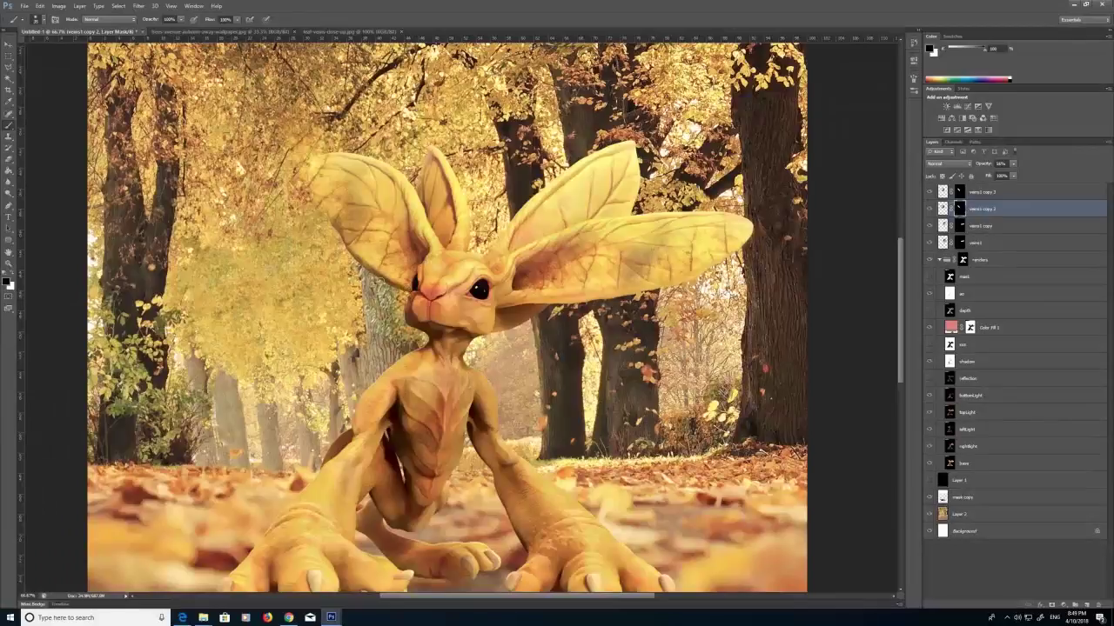
pyautogui.click(960, 192)
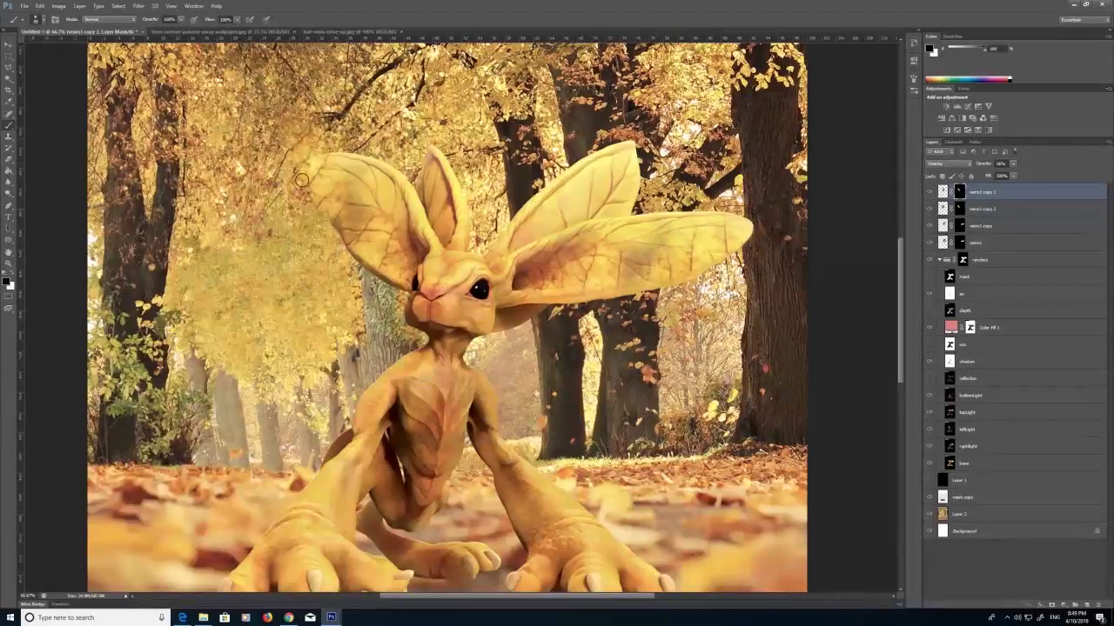
pyautogui.hotkey('alt', '[')
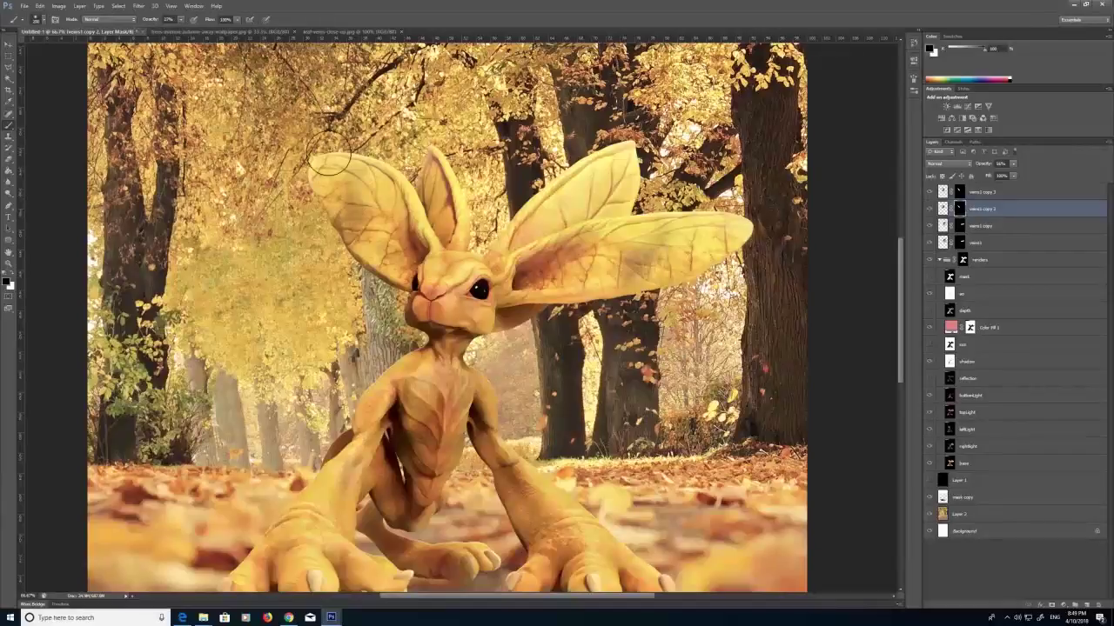
pyautogui.hotkey('alt', ']')
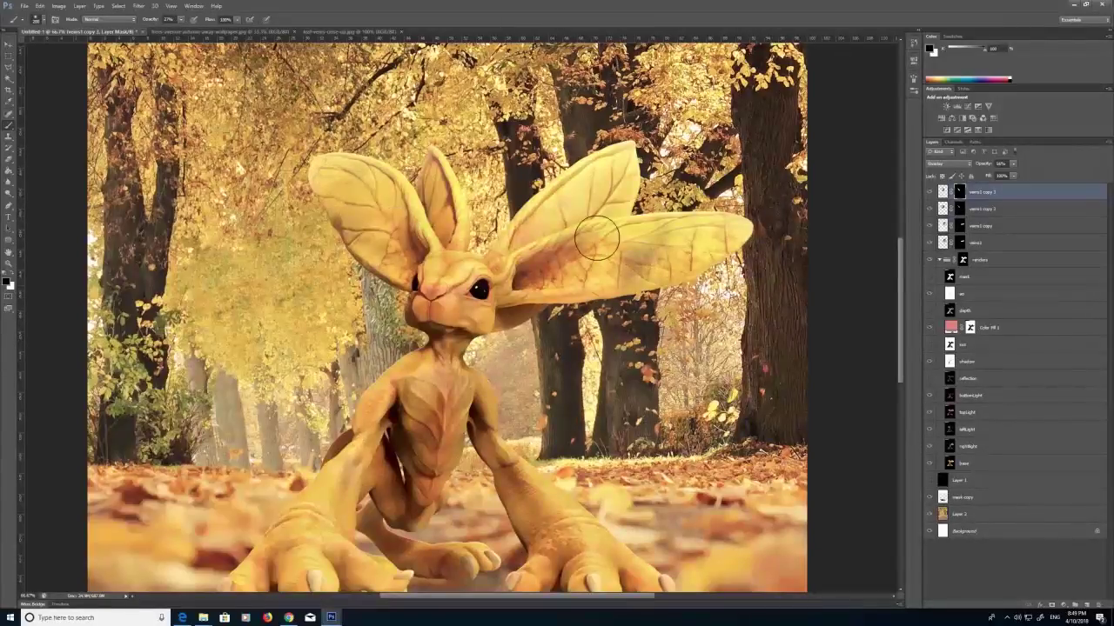
# Soften the dark patch in the middle of the long ear by painting on the original veins1 layer's mask.
pyautogui.hotkey('alt', '[')
pyautogui.hotkey('alt', '[')
pyautogui.click(960, 244)
pyautogui.click(961, 226)
pyautogui.click(961, 244)
pyautogui.moveTo(644, 261); pyautogui.dragTo(639, 241)
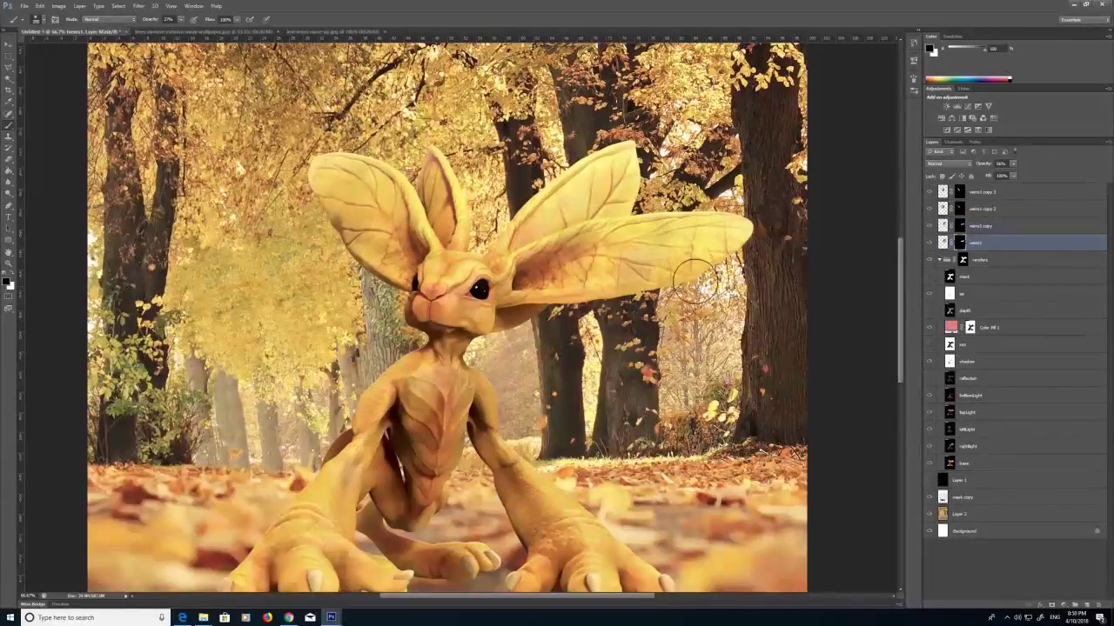
# Place a duplicate of the veins1 and veins1 copy layers over the raised ear behind the long one.
pyautogui.rightClick(944, 225)
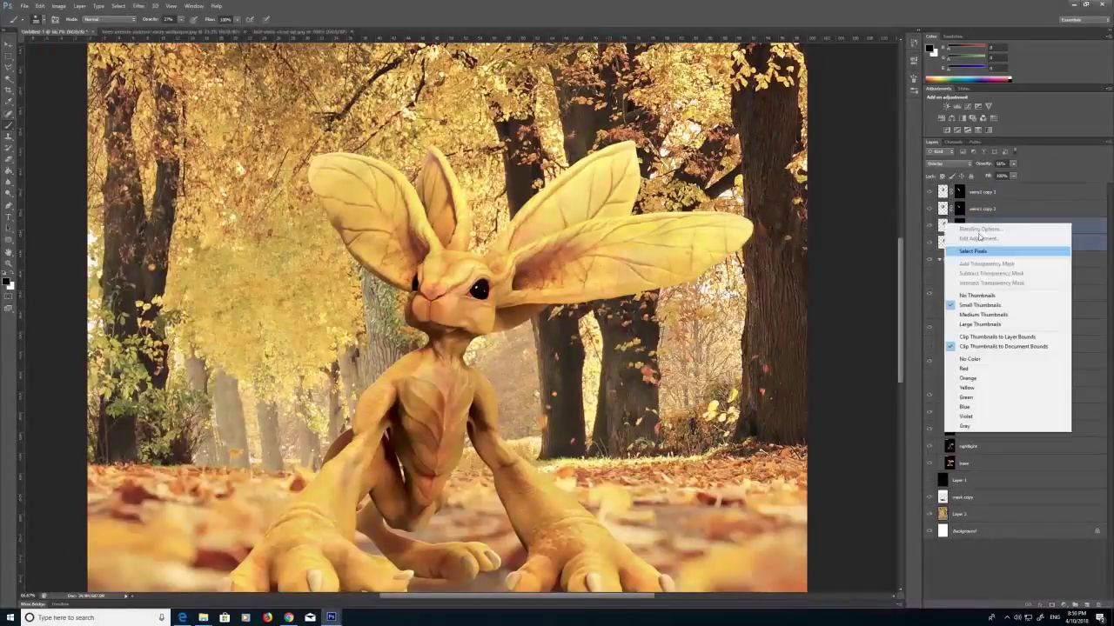
pyautogui.click(942, 227)
pyautogui.rightClick(942, 227)
pyautogui.click(941, 245)
pyautogui.keyDown('shift'); pyautogui.click(942, 244); pyautogui.keyUp('shift')
pyautogui.click(79, 6)
pyautogui.click(94, 23)
pyautogui.click(632, 194)
pyautogui.press('v')
pyautogui.moveTo(578, 275); pyautogui.dragTo(572, 248)
# Rotate and reposition the new vein copies to match the raised ear's angle, and apply the transformation.
pyautogui.click(40, 6)
pyautogui.moveTo(78, 175)
pyautogui.click(173, 195)
pyautogui.moveTo(772, 320); pyautogui.dragTo(790, 245)
pyautogui.moveTo(602, 233); pyautogui.dragTo(574, 212)
pyautogui.press('Return')
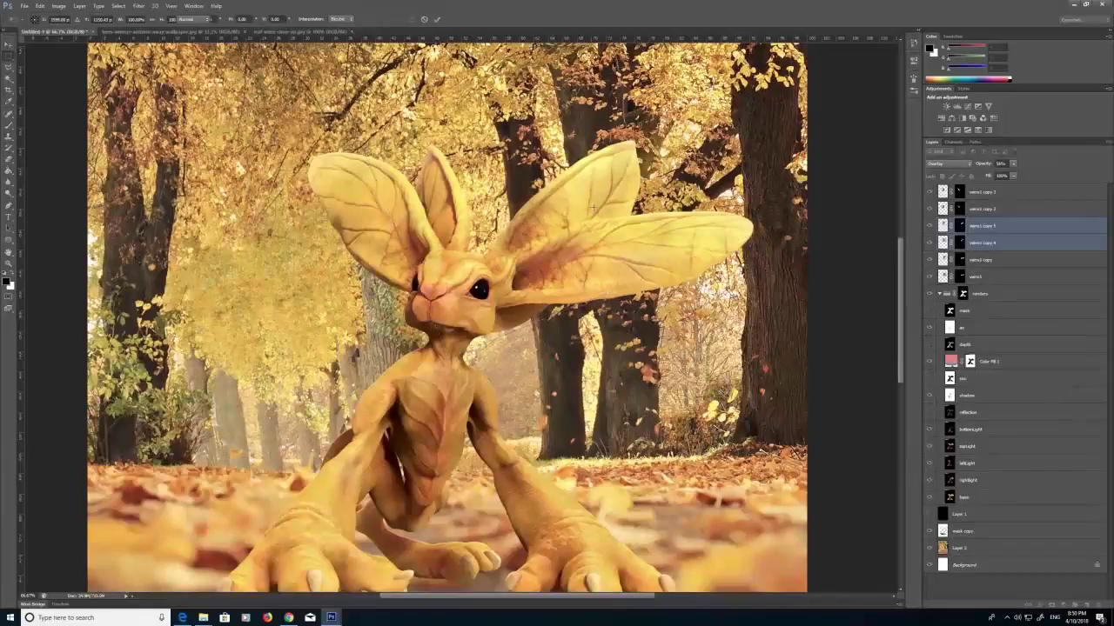
# Paint with a smaller brush on the lower new copy's mask to hide veins spilling around the raised ear's base.
pyautogui.click(960, 243)
pyautogui.press('b')
pyautogui.press('[')
pyautogui.press('[')
pyautogui.press('[')
pyautogui.press('[')
pyautogui.press('[')
pyautogui.press('[')
pyautogui.press('[')
pyautogui.press('[')
pyautogui.press('[')
pyautogui.moveTo(488, 254)
pyautogui.mouseDown()
pyautogui.moveTo(521, 207)
pyautogui.moveTo(549, 213)
pyautogui.moveTo(521, 237)
pyautogui.mouseUp()
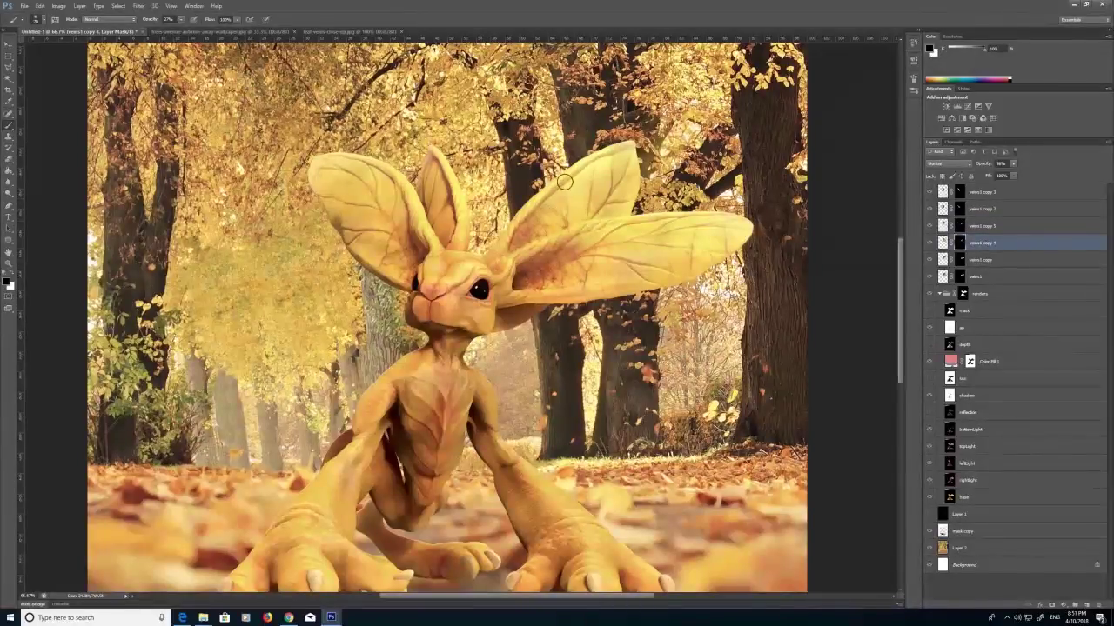
# Group all six vein layers into a group named veins.
pyautogui.click(965, 277)
pyautogui.keyDown('shift'); pyautogui.click(966, 191); pyautogui.keyUp('shift')
pyautogui.hotkey('ctrl', 'g')
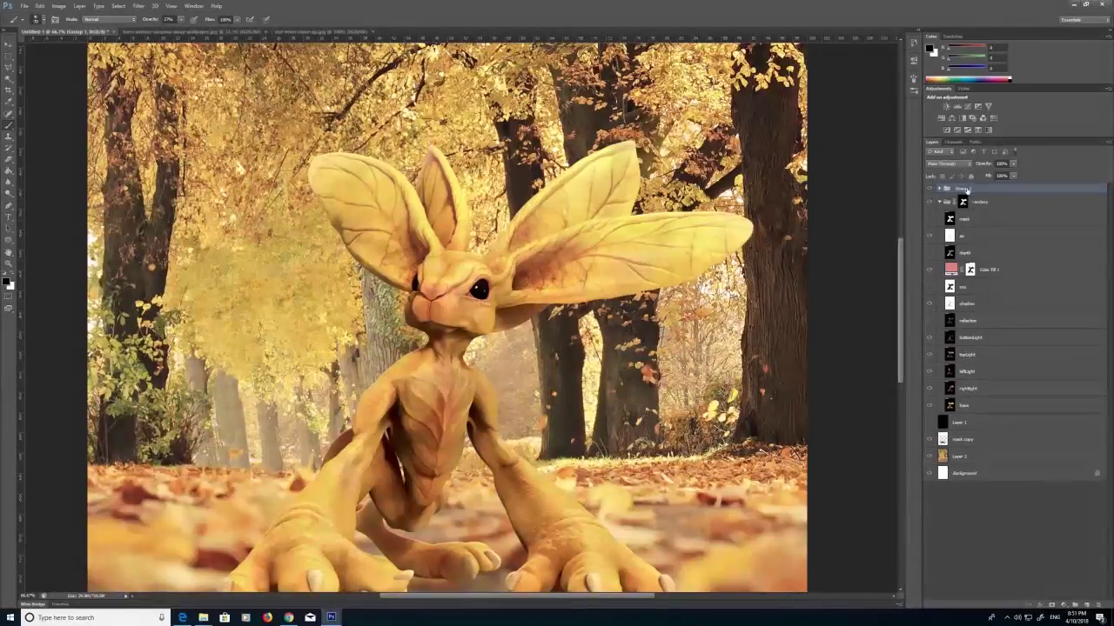
# Open the second leaf texture image and paste a full copy of it above the mask layer in the renders group.
pyautogui.hotkey('ctrl', '-')
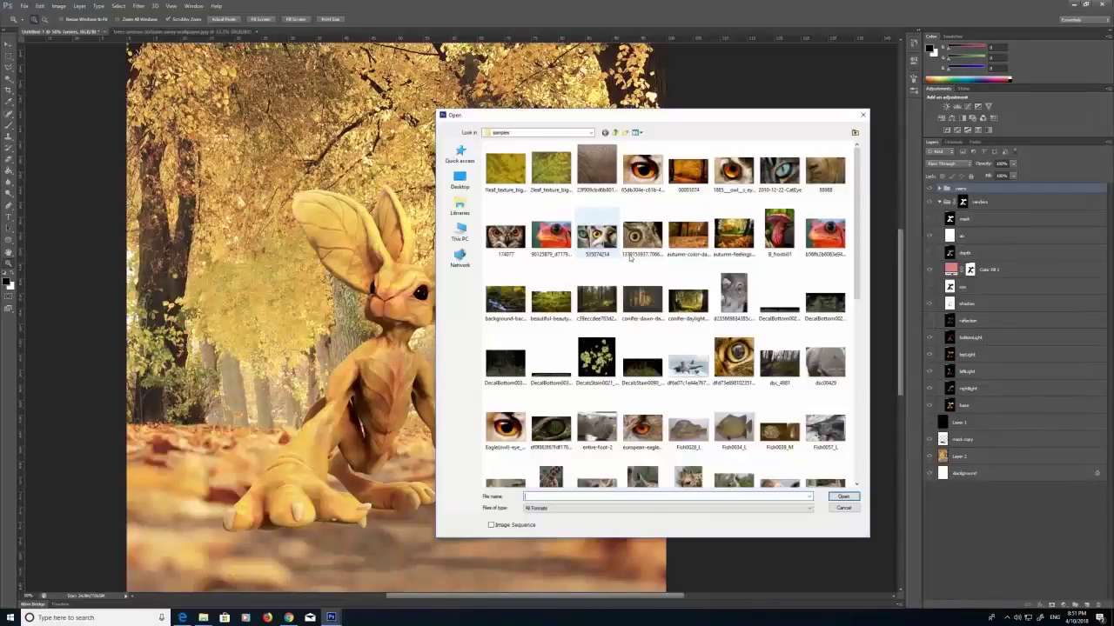
pyautogui.click(551, 170)
pyautogui.click(843, 497)
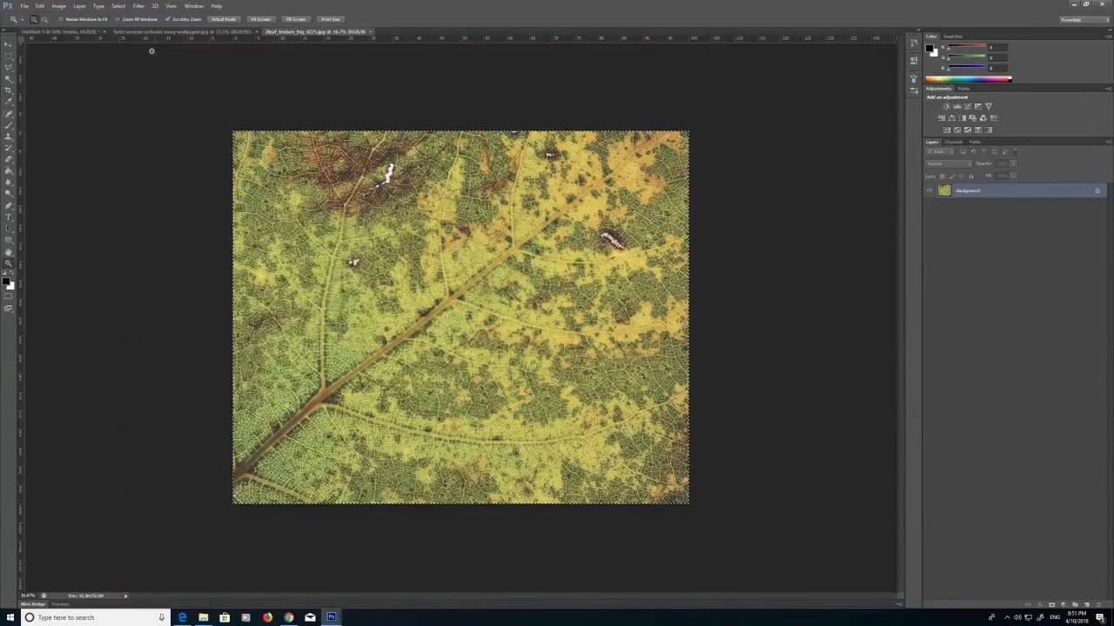
pyautogui.click(59, 32)
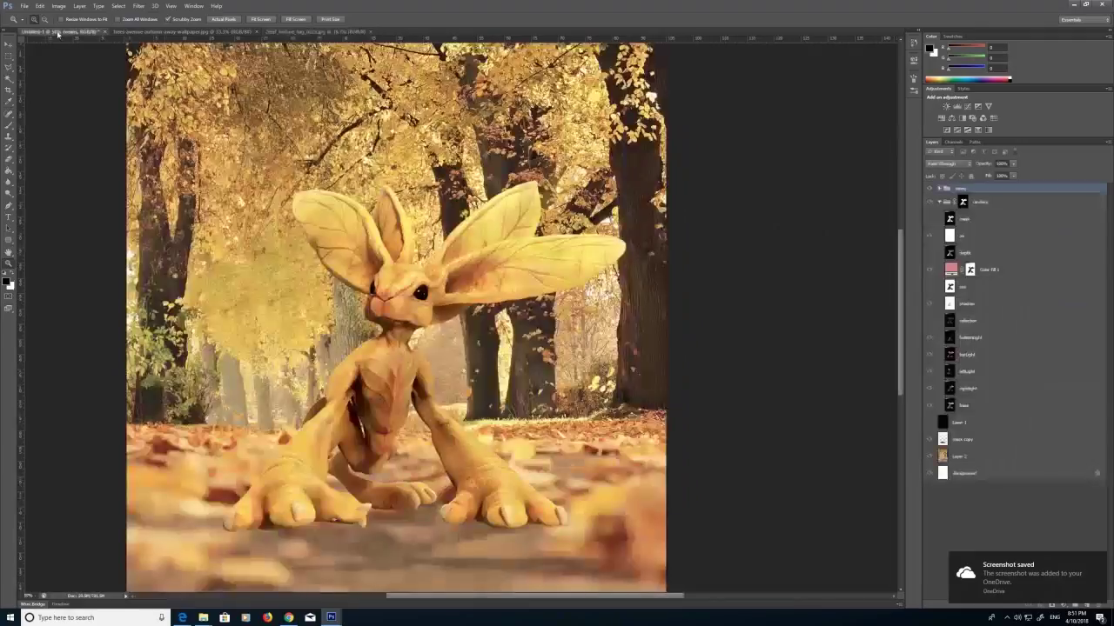
pyautogui.click(964, 220)
pyautogui.click(40, 6)
pyautogui.click(73, 78)
# Scale the pasted leaf texture to 50%, then shrink it further and position it over the creature's body.
pyautogui.click(40, 7)
pyautogui.moveTo(105, 179)
pyautogui.click(166, 185)
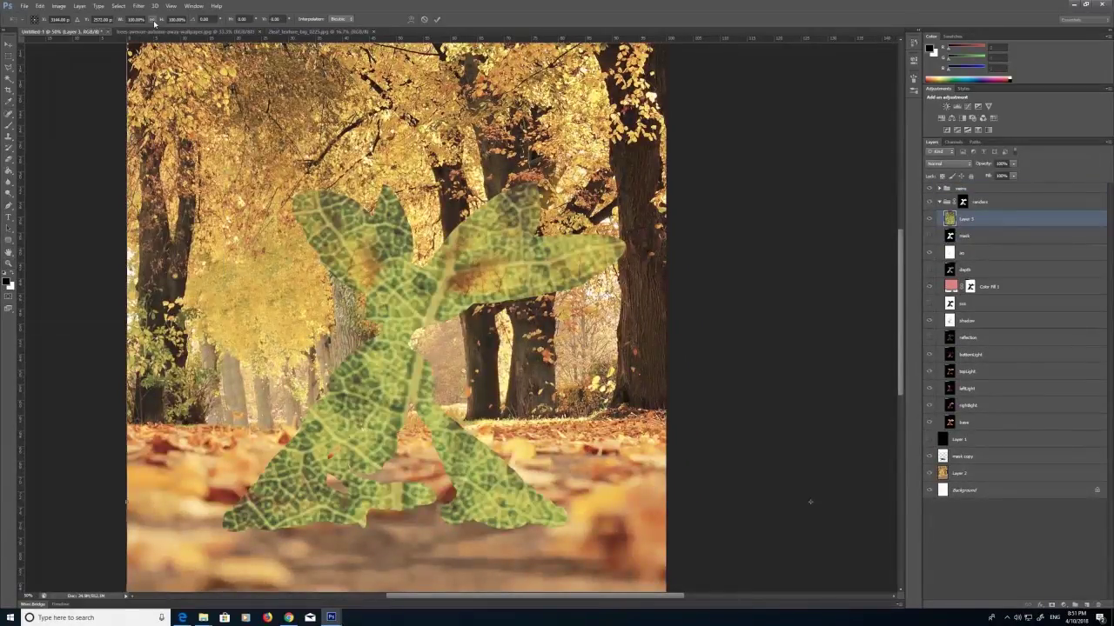
pyautogui.write('50')
pyautogui.moveTo(609, 339); pyautogui.dragTo(433, 293)
pyautogui.keyDown('shift'); pyautogui.moveTo(292, 176); pyautogui.dragTo(750, 430); pyautogui.keyUp('shift')
pyautogui.moveTo(740, 531); pyautogui.dragTo(353, 319)
pyautogui.keyDown('shift'); pyautogui.moveTo(280, 270); pyautogui.dragTo(414, 418); pyautogui.keyUp('shift')
# Rotate the leaf texture so its central vein runs up the torso, and apply the transformation.
pyautogui.click(40, 6)
pyautogui.moveTo(86, 177)
pyautogui.click(166, 195)
pyautogui.click(9, 138)
pyautogui.click(508, 226)
# Clone the leaf texture over the uncovered legs, head and ears with the Clone Stamp.
pyautogui.keyDown('alt'); pyautogui.click(370, 409); pyautogui.keyUp('alt')
pyautogui.moveTo(295, 465)
pyautogui.mouseDown()
pyautogui.moveTo(306, 496)
pyautogui.moveTo(245, 513)
pyautogui.mouseUp()
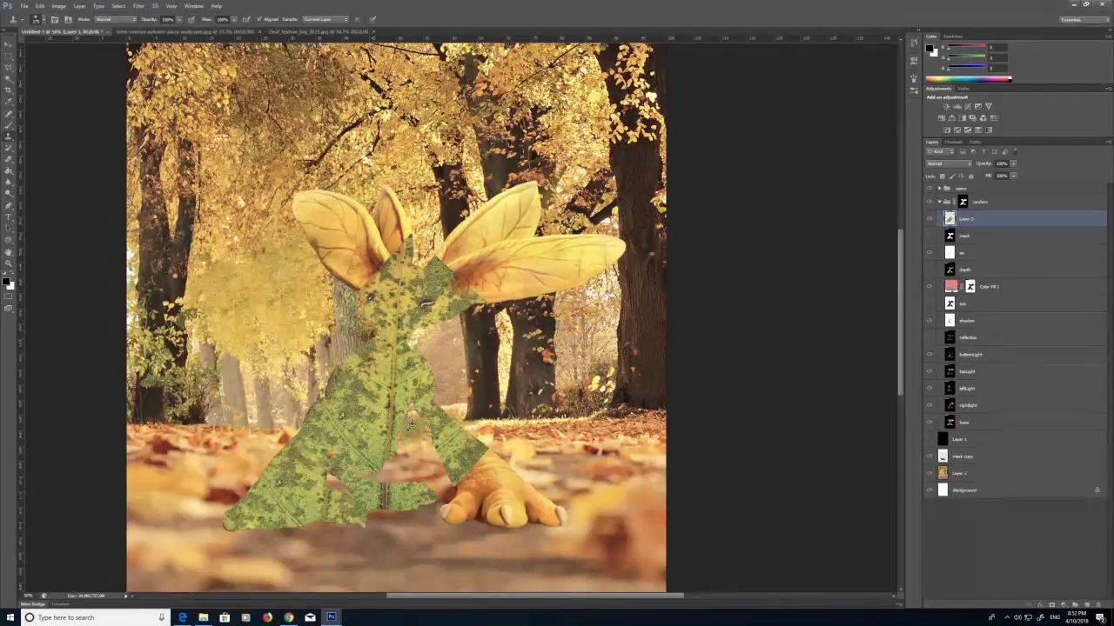
pyautogui.moveTo(461, 457); pyautogui.dragTo(553, 519)
pyautogui.keyDown('alt'); pyautogui.click(438, 305); pyautogui.keyUp('alt')
pyautogui.moveTo(461, 252)
pyautogui.mouseDown()
pyautogui.moveTo(515, 236)
pyautogui.moveTo(470, 266)
pyautogui.mouseUp()
pyautogui.keyDown('alt'); pyautogui.click(456, 345); pyautogui.keyUp('alt')
pyautogui.moveTo(546, 287)
pyautogui.mouseDown()
pyautogui.moveTo(574, 252)
pyautogui.moveTo(504, 213)
pyautogui.mouseUp()
pyautogui.keyDown('alt'); pyautogui.click(466, 357); pyautogui.keyUp('alt')
pyautogui.moveTo(609, 251); pyautogui.dragTo(595, 254)
pyautogui.keyDown('alt'); pyautogui.click(324, 388); pyautogui.keyUp('alt')
pyautogui.moveTo(368, 261)
pyautogui.mouseDown()
pyautogui.moveTo(359, 226)
pyautogui.moveTo(324, 219)
pyautogui.moveTo(397, 217)
pyautogui.mouseUp()
# Cycle through the blending modes for the leaf texture layer and settle on Overlay.
pyautogui.click(946, 163)
pyautogui.click(936, 198)
pyautogui.press('Down')
pyautogui.press('Down')
pyautogui.press('Down')
pyautogui.press('Down')
pyautogui.press('Down')
pyautogui.press('Down')
pyautogui.press('Down')
pyautogui.press('Down')
pyautogui.press('Down')
pyautogui.press('Down')
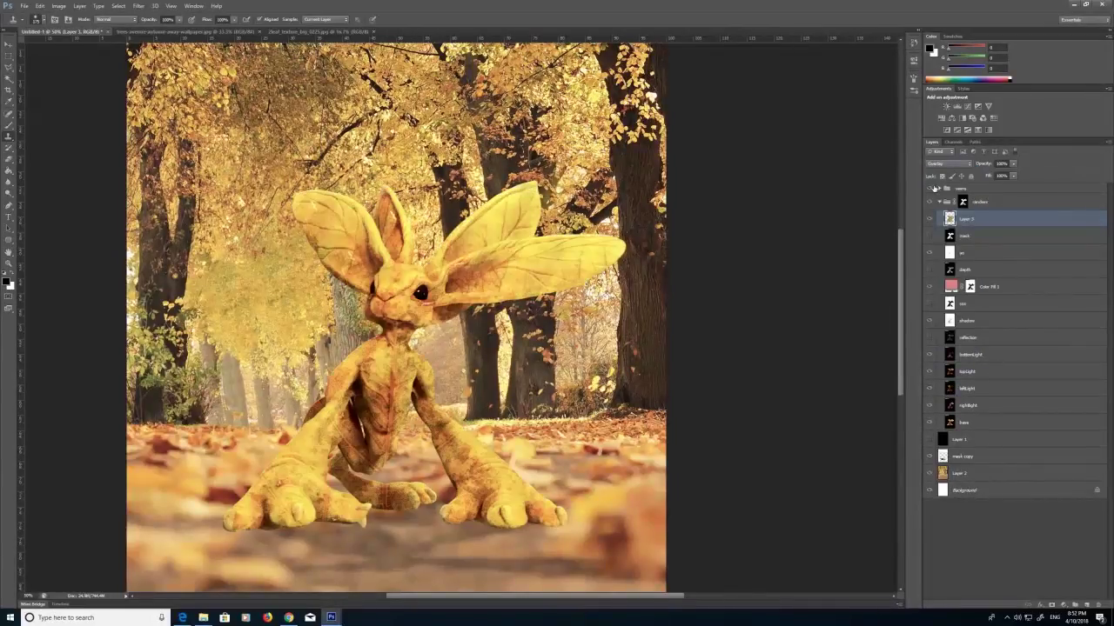
pyautogui.press('Up')
# Lower the leaf texture layer's opacity to 40% and rename it leafTexture.
pyautogui.moveTo(1006, 175); pyautogui.dragTo(987, 176)
pyautogui.keyDown('ctrl'); pyautogui.click(307, 489); pyautogui.keyUp('ctrl')
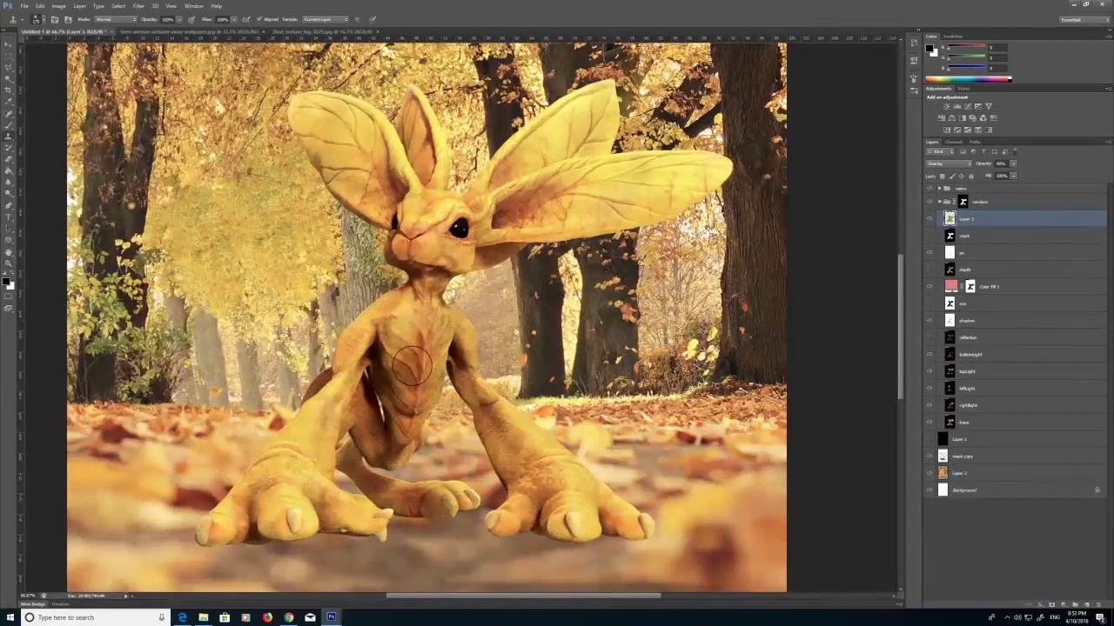
pyautogui.click(9, 263)
pyautogui.keyDown('alt'); pyautogui.click(469, 291); pyautogui.keyUp('alt')
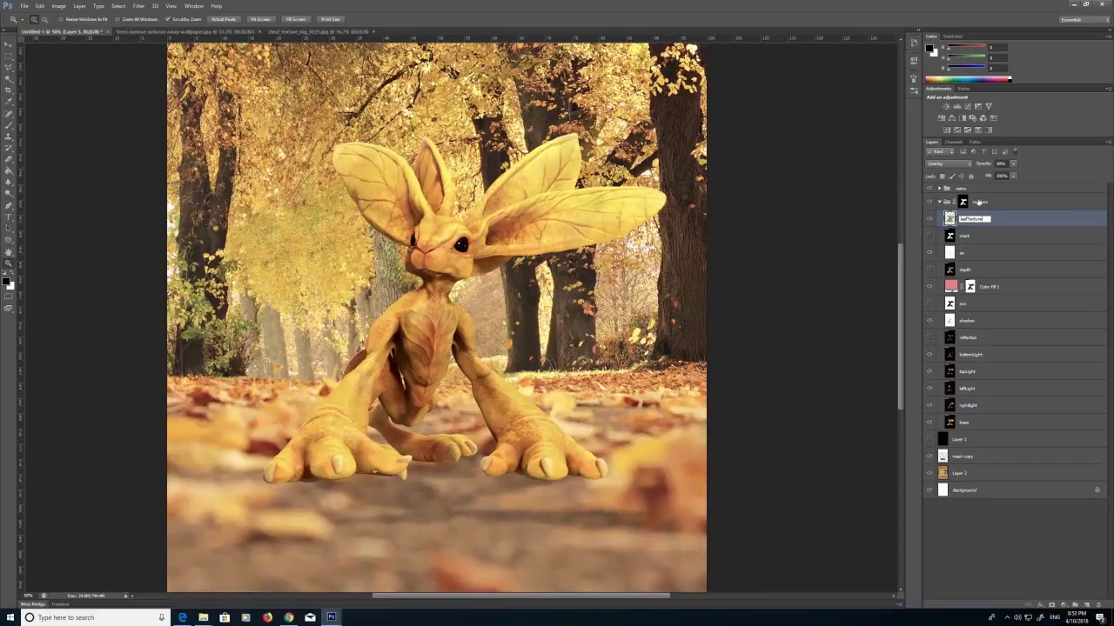
# Add a Hue/Saturation adjustment clipped to the leafTexture layer and shift its hue toward green.
pyautogui.click(1062, 605)
pyautogui.click(1068, 498)
pyautogui.rightClick(986, 218)
pyautogui.click(1025, 321)
pyautogui.moveTo(821, 115); pyautogui.dragTo(868, 122)
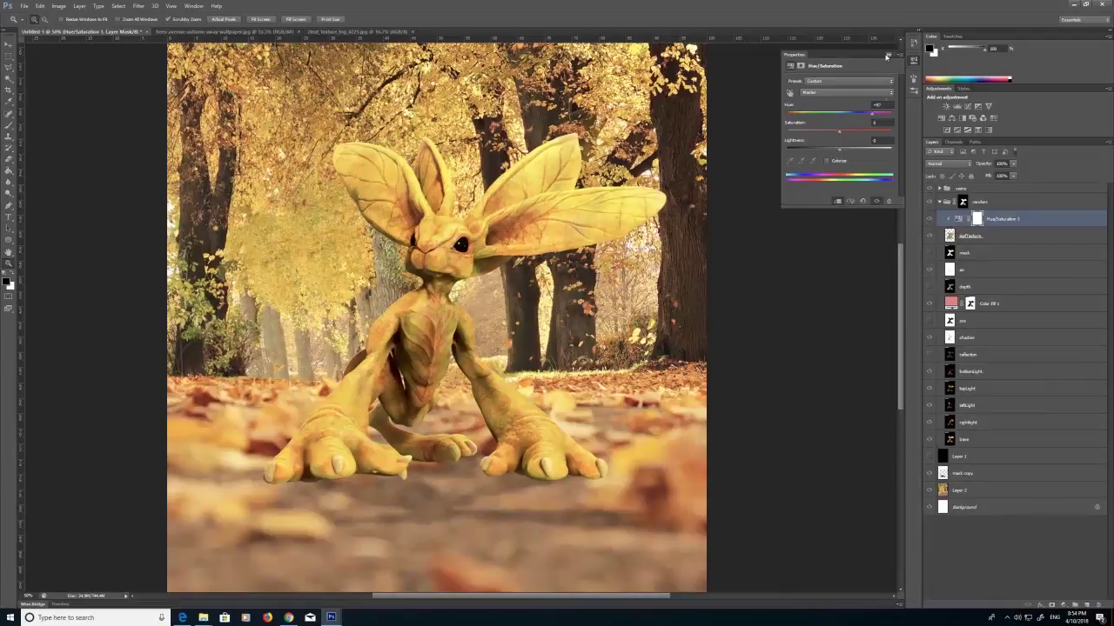
pyautogui.click(886, 56)
# Lower the leafTexture layer's opacity to about 30%.
pyautogui.hotkey('ctrl', '+')
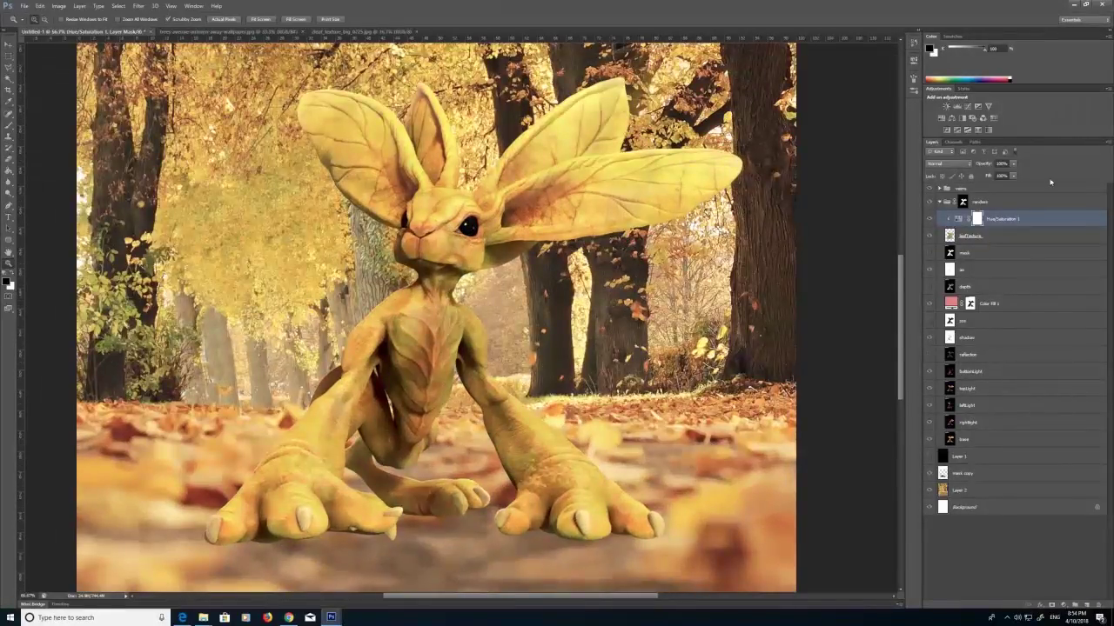
pyautogui.click(988, 236)
pyautogui.click(1012, 164)
pyautogui.moveTo(1013, 175); pyautogui.dragTo(1008, 176)
pyautogui.hotkey('ctrl', '-')
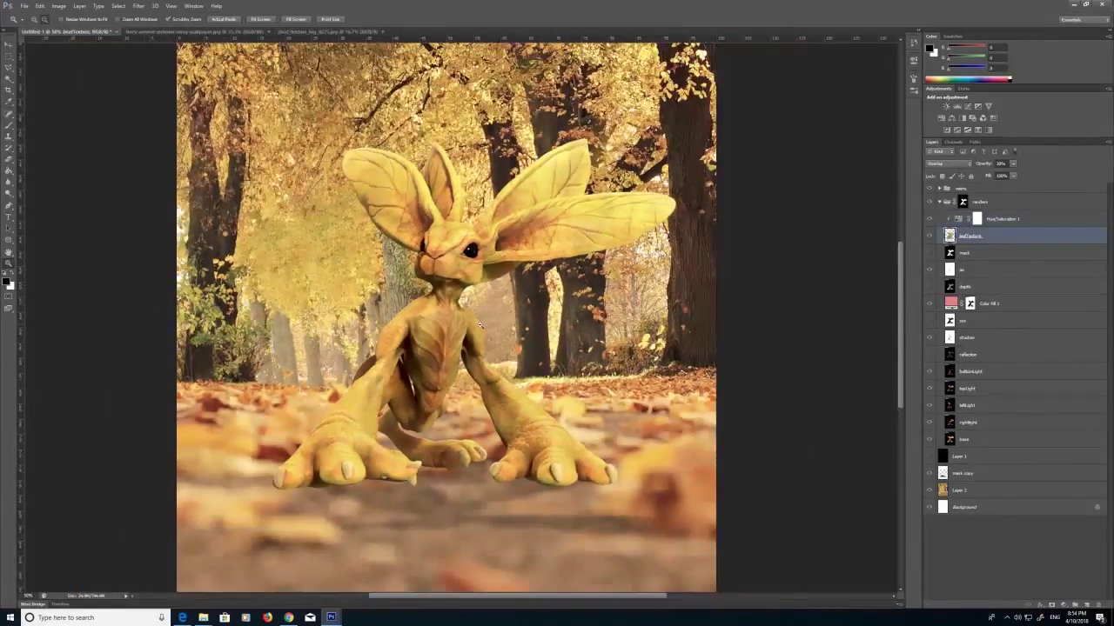
# Open the wrinkled animal-skin image from the samples folder and copy all of it.
pyautogui.click(26, 6)
pyautogui.click(509, 295)
pyautogui.hotkey('ctrl', 'o')
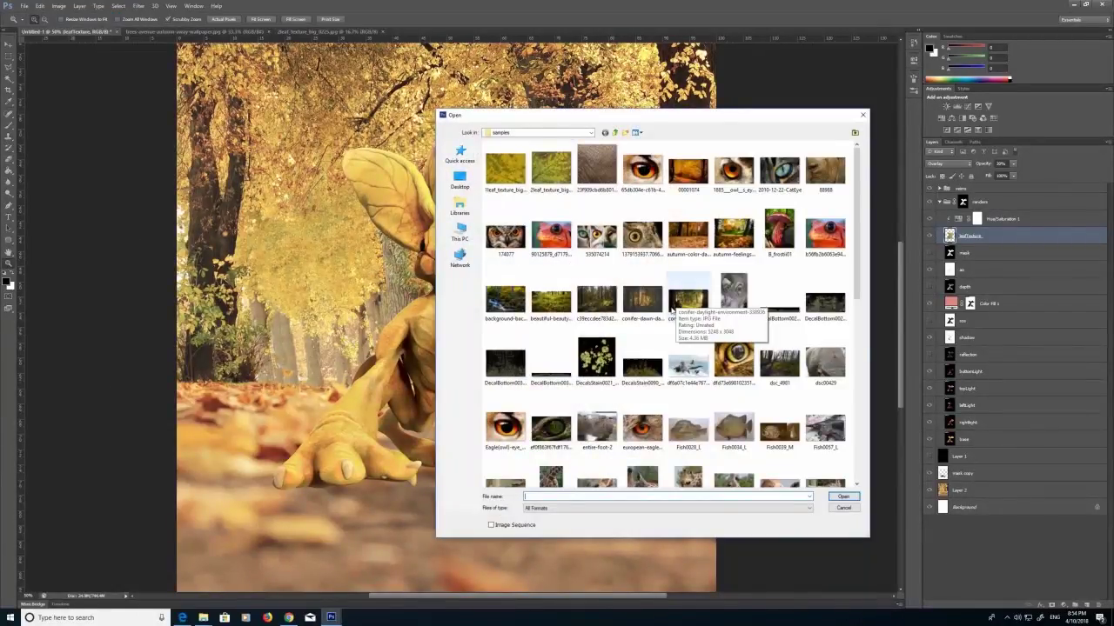
pyautogui.click(592, 169)
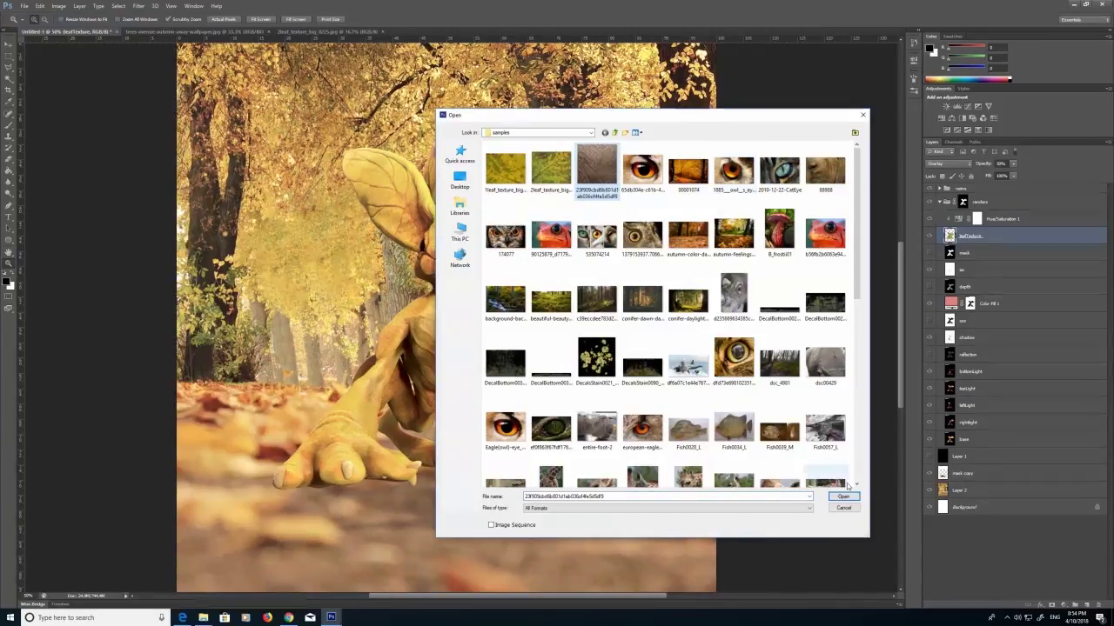
pyautogui.click(843, 496)
pyautogui.hotkey('ctrl', 'a')
pyautogui.click(40, 6)
pyautogui.click(47, 65)
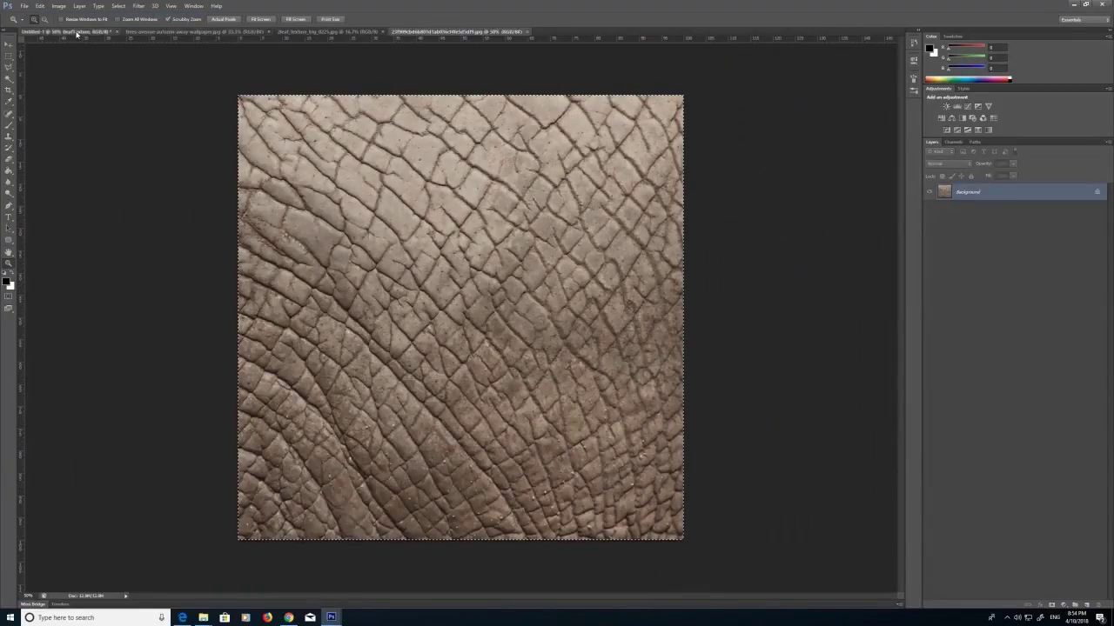
# Paste the skin image above the Hue/Saturation adjustment in the renders group and release it from the clipping mask.
pyautogui.click(75, 32)
pyautogui.click(40, 6)
pyautogui.click(49, 82)
pyautogui.moveTo(973, 236); pyautogui.dragTo(973, 218)
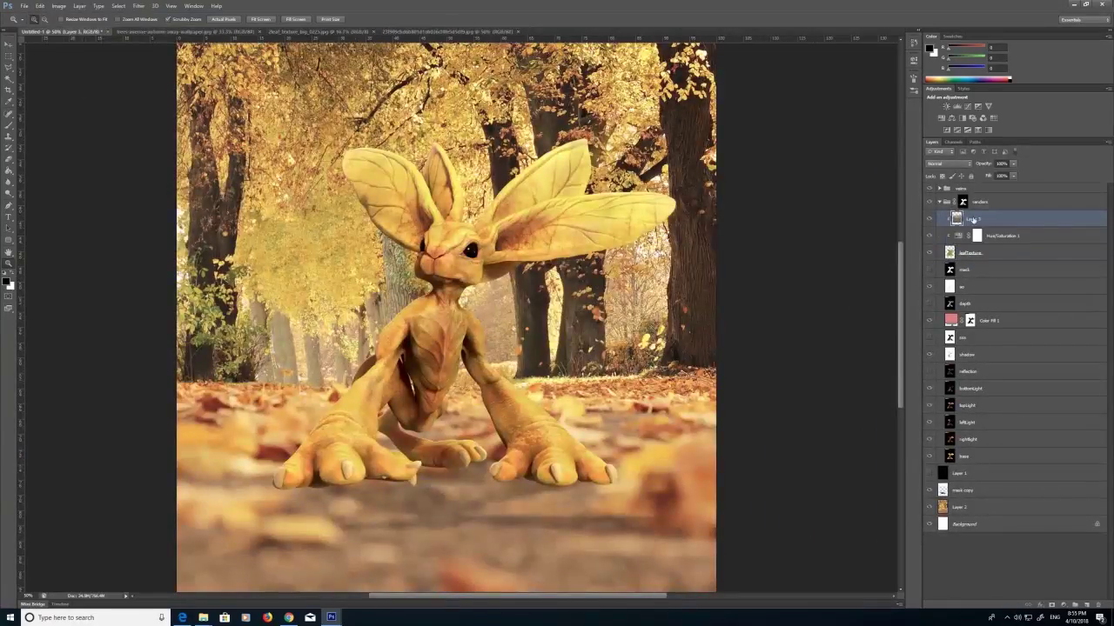
pyautogui.rightClick(976, 219)
pyautogui.click(1028, 325)
# Scale the skin texture down to about 30%, place it over the foreleg below the long ear, and apply.
pyautogui.click(40, 6)
pyautogui.click(59, 165)
pyautogui.moveTo(241, 98); pyautogui.dragTo(498, 358)
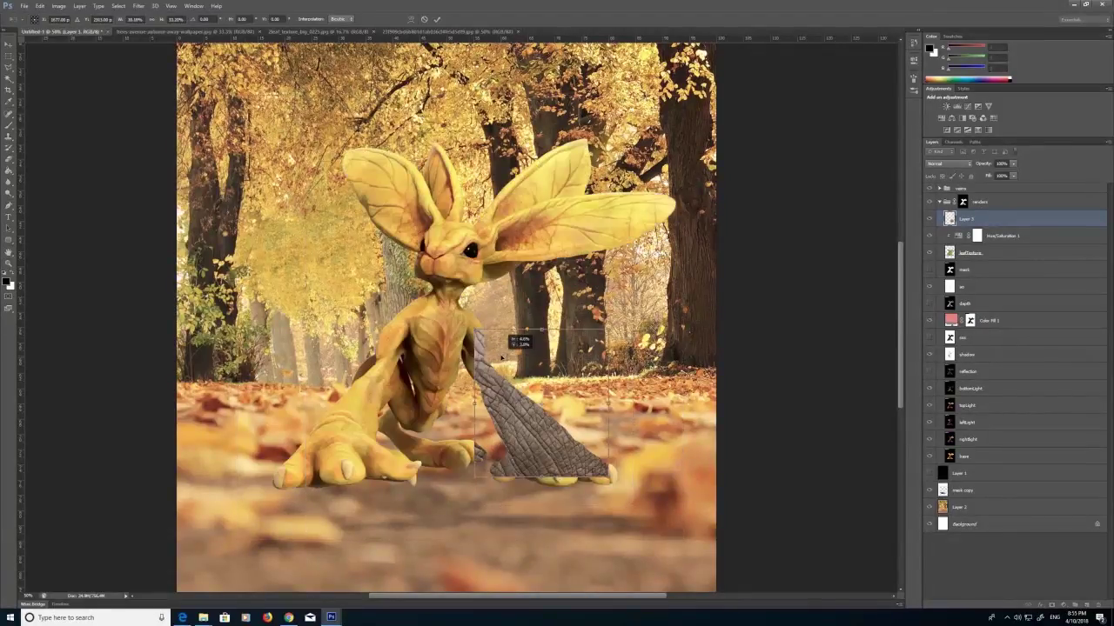
pyautogui.click(9, 57)
pyautogui.click(520, 230)
# Cycle through the blending modes for the skin texture layer and settle on Overlay.
pyautogui.press('Down')
pyautogui.press('Down')
pyautogui.press('Down')
pyautogui.press('Down')
pyautogui.press('Down')
pyautogui.press('Down')
pyautogui.press('Down')
pyautogui.press('Down')
pyautogui.press('Down')
pyautogui.press('Down')
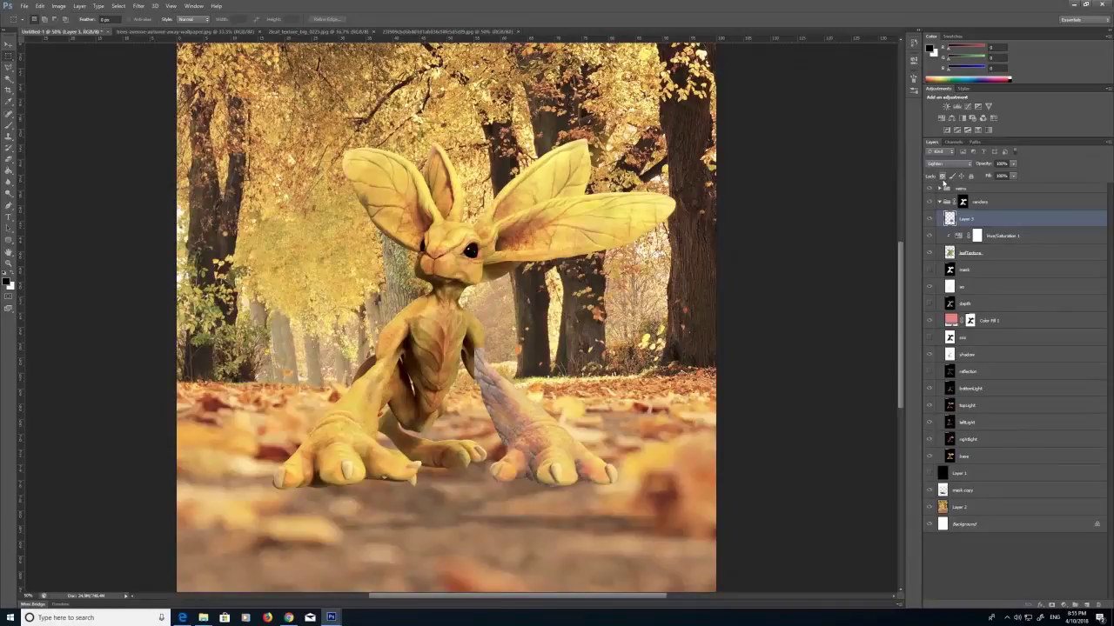
pyautogui.hotkey('shift', '+')
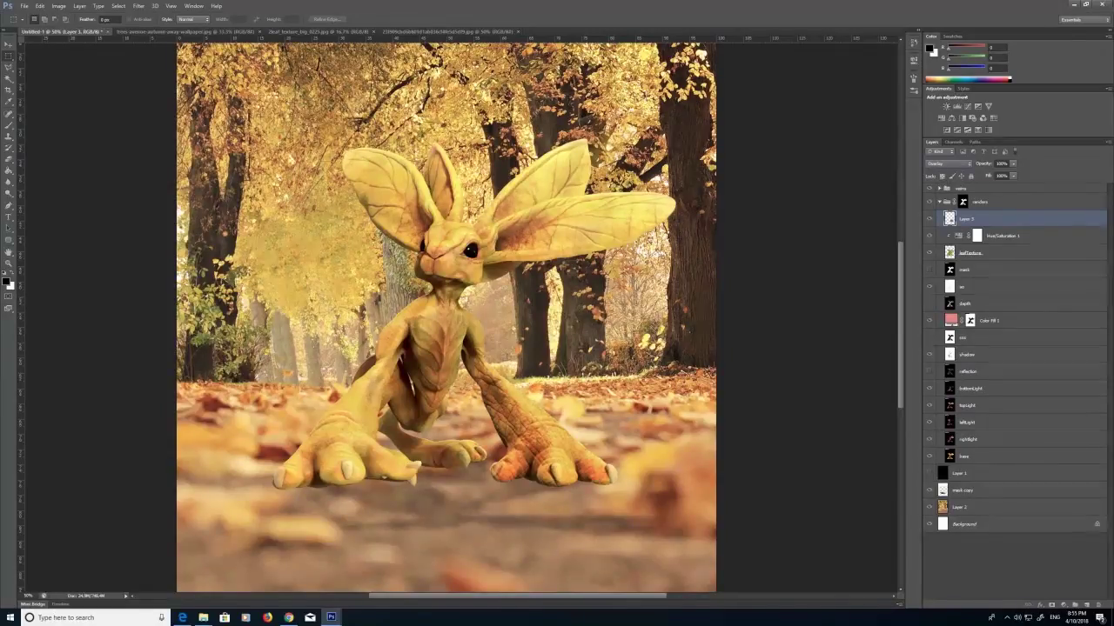
# Add a Levels adjustment layer and clip it to the skin texture layer.
pyautogui.click(1063, 605)
pyautogui.click(1052, 461)
pyautogui.rightClick(989, 223)
pyautogui.click(1020, 327)
# Adjust the Levels input sliders and narrow the output range to soften the skin texture's contrast on the leg.
pyautogui.moveTo(845, 146); pyautogui.dragTo(807, 148)
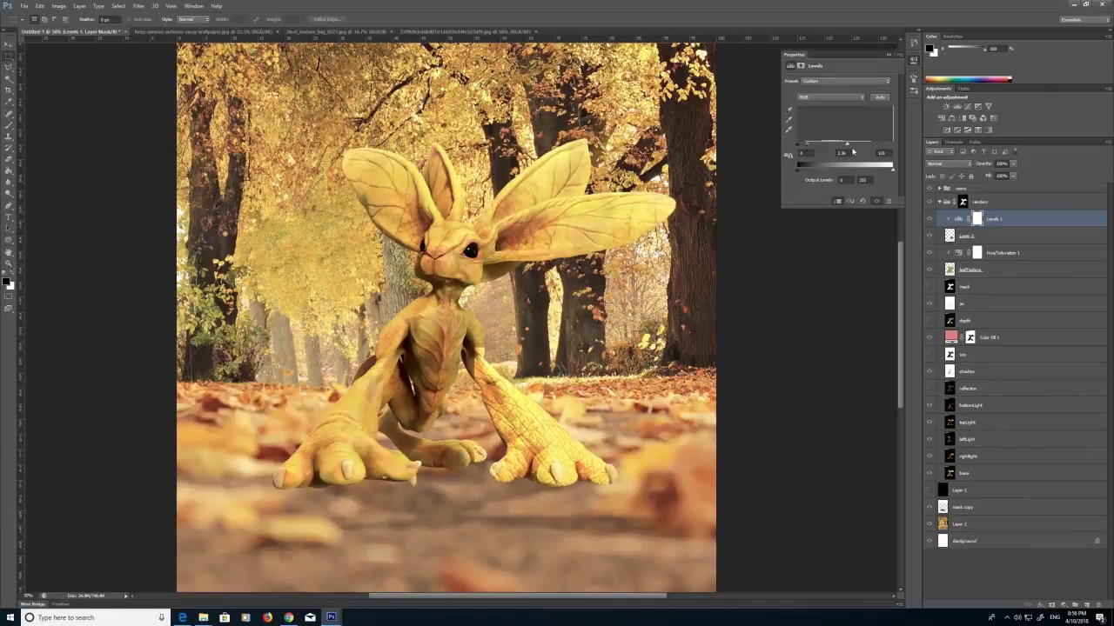
pyautogui.moveTo(894, 171); pyautogui.dragTo(868, 171)
pyautogui.moveTo(807, 148); pyautogui.dragTo(765, 147)
pyautogui.moveTo(847, 146); pyautogui.dragTo(868, 145)
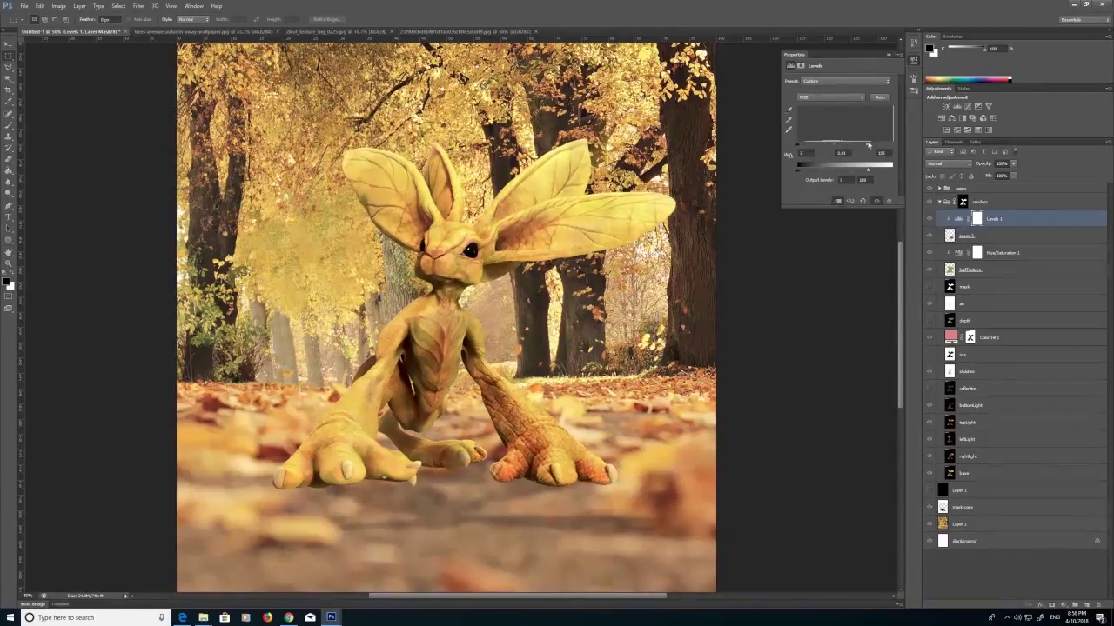
pyautogui.moveTo(798, 170); pyautogui.dragTo(834, 172)
pyautogui.moveTo(835, 146)
pyautogui.mouseDown()
pyautogui.moveTo(858, 145)
pyautogui.moveTo(815, 145)
pyautogui.mouseUp()
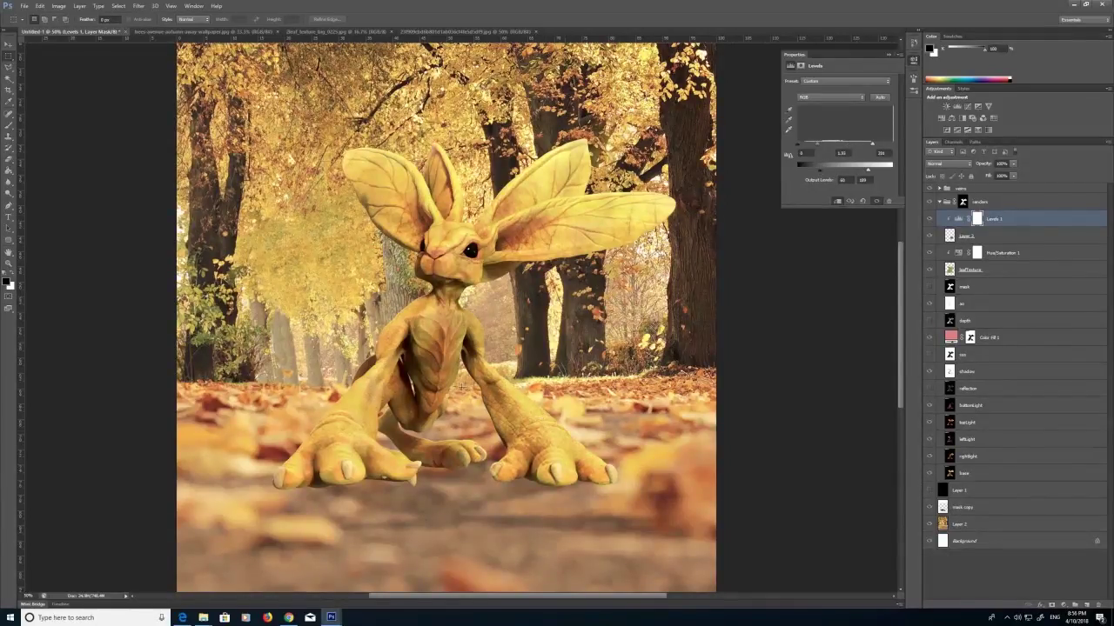
# Merge the foreleg's skin texture layer with its clipped Levels adjustment and set the merged layer's blending mode to Overlay.
pyautogui.click(12, 264)
pyautogui.click(541, 422)
pyautogui.click(79, 6)
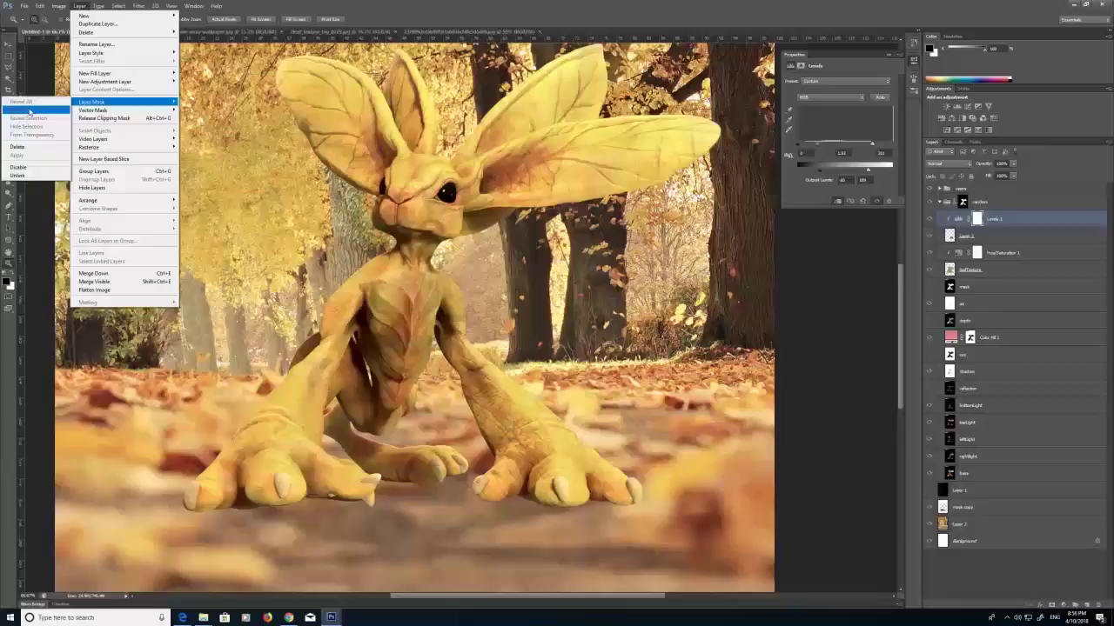
pyautogui.click(984, 237)
pyautogui.keyDown('shift'); pyautogui.click(1001, 222); pyautogui.keyUp('shift')
pyautogui.rightClick(1001, 219)
pyautogui.click(1010, 415)
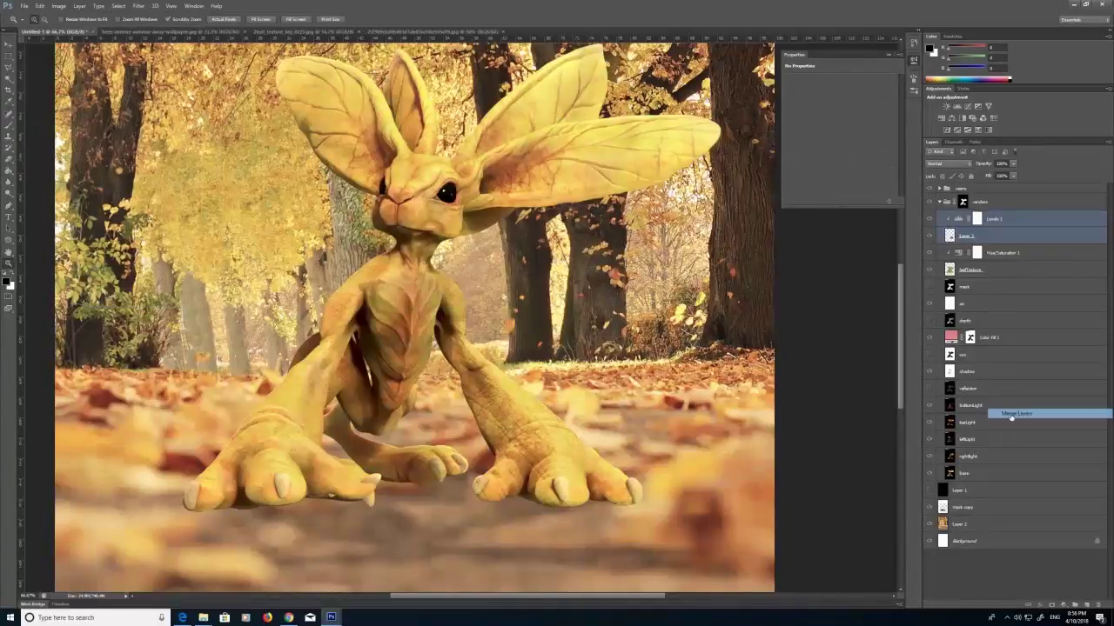
pyautogui.click(946, 163)
pyautogui.click(928, 276)
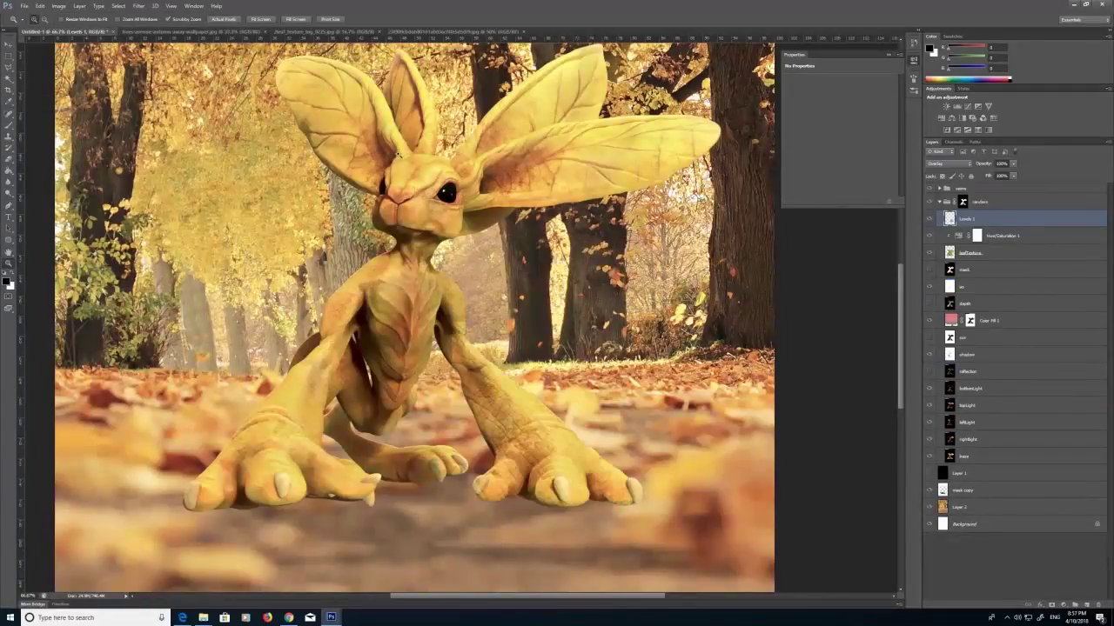
# Duplicate the merged skin texture layer and move the copy over the opposite foreleg.
pyautogui.rightClick(986, 214)
pyautogui.click(1009, 238)
pyautogui.click(636, 194)
pyautogui.click(10, 44)
pyautogui.moveTo(496, 391); pyautogui.dragTo(322, 393)
# Rotate and scale the skin texture copy to follow the opposite foreleg and foot, and apply the transformation.
pyautogui.click(41, 6)
pyautogui.moveTo(96, 177)
pyautogui.click(167, 196)
pyautogui.moveTo(360, 339); pyautogui.dragTo(352, 484)
pyautogui.click(40, 6)
pyautogui.click(167, 188)
pyautogui.moveTo(352, 323); pyautogui.dragTo(277, 388)
pyautogui.moveTo(272, 435); pyautogui.dragTo(320, 412)
pyautogui.moveTo(326, 366); pyautogui.dragTo(340, 344)
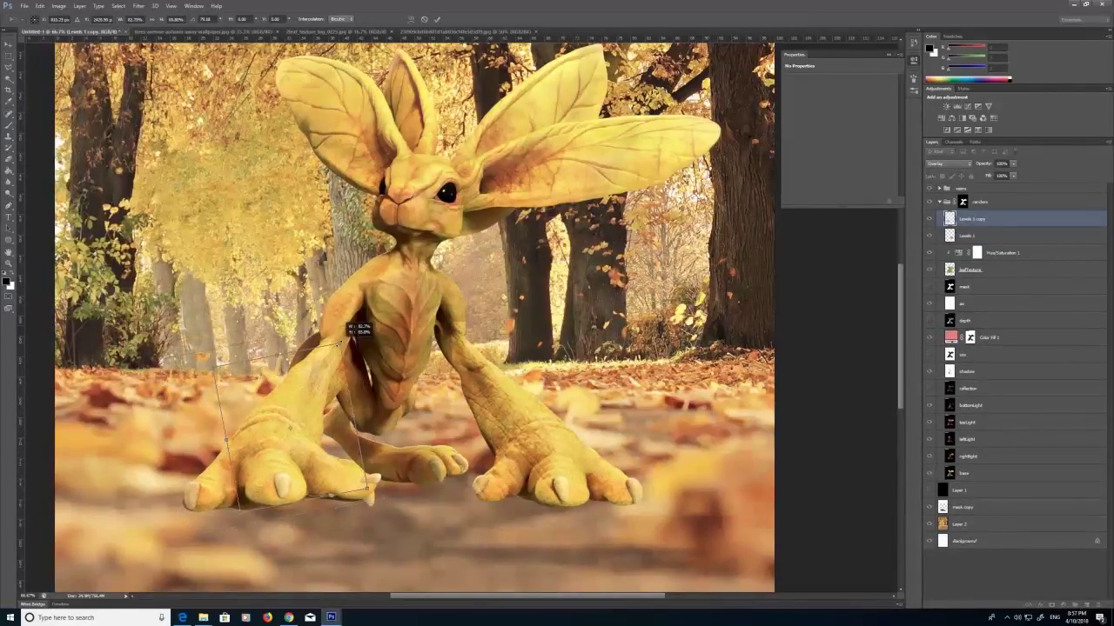
pyautogui.press('Return')
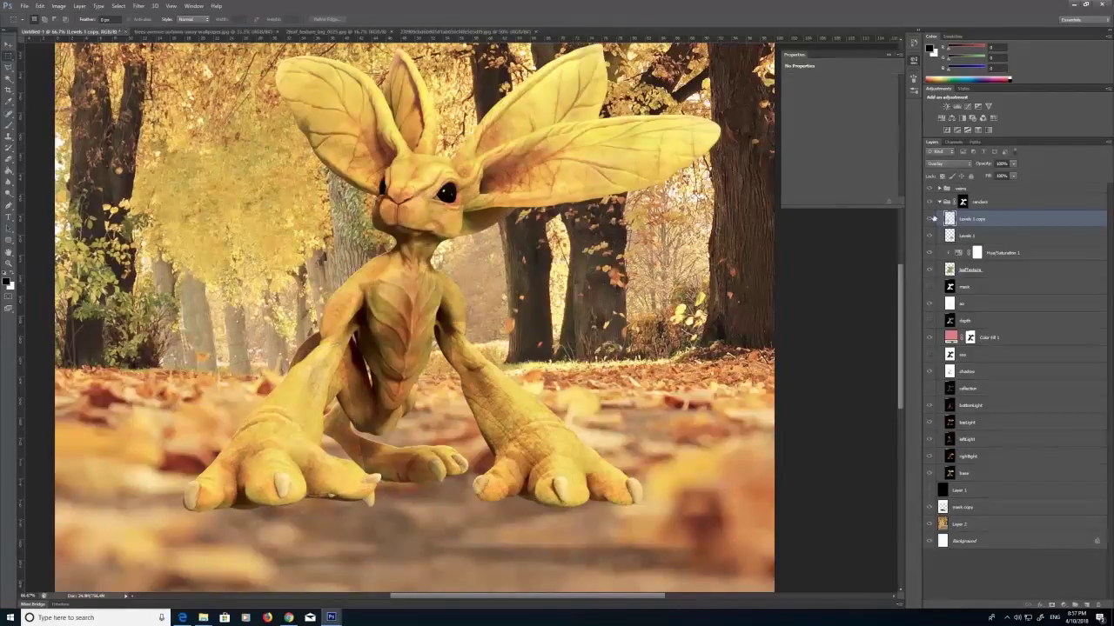
# Add a black layer mask to the original skin texture layer and raise the opacity of a white brush for painting it.
pyautogui.click(971, 236)
pyautogui.click(80, 6)
pyautogui.moveTo(81, 103)
pyautogui.click(42, 112)
pyautogui.click(9, 125)
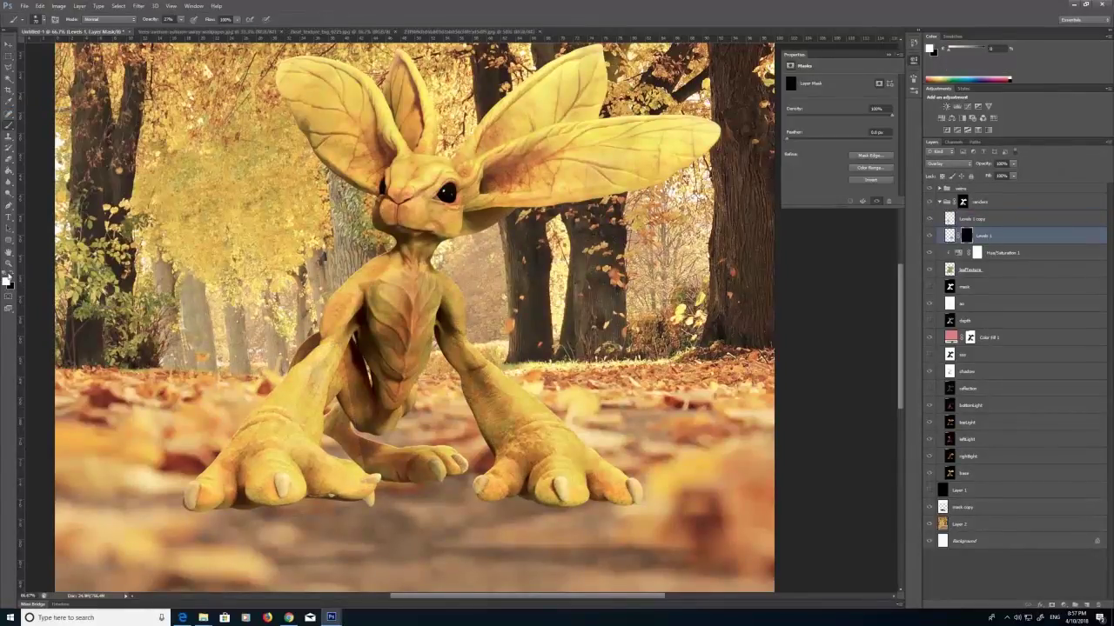
pyautogui.click(181, 19)
pyautogui.moveTo(183, 30); pyautogui.dragTo(211, 30)
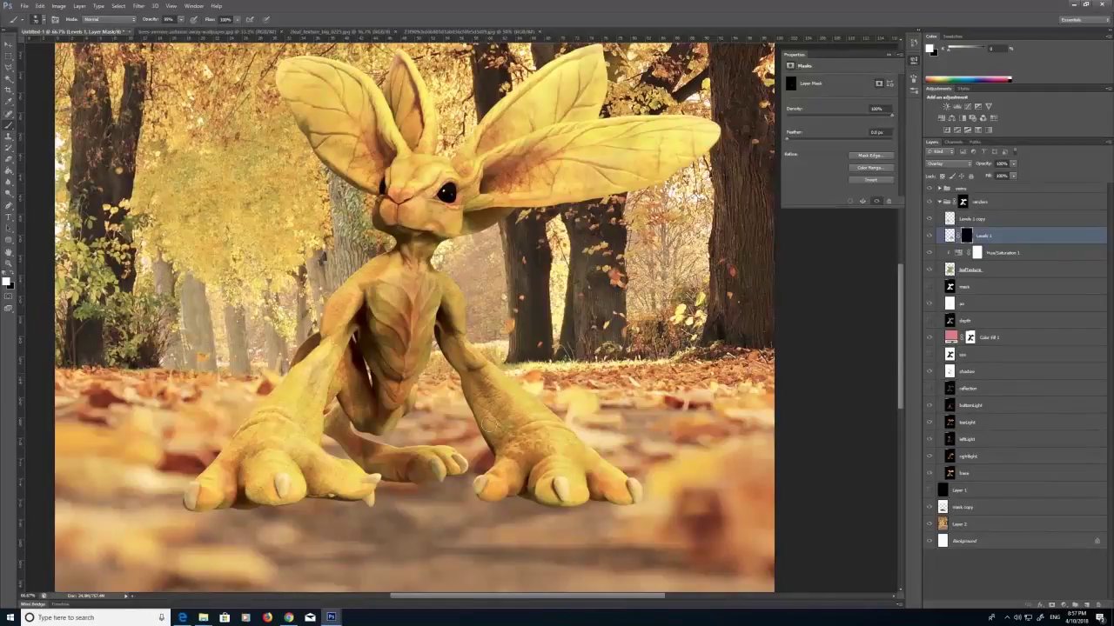
# Warp the original skin texture so it wraps around the foreleg and foot below the long ear, and apply it.
pyautogui.click(13, 273)
pyautogui.click(951, 237)
pyautogui.click(40, 6)
pyautogui.moveTo(87, 176)
pyautogui.click(166, 228)
pyautogui.moveTo(511, 522); pyautogui.dragTo(496, 543)
pyautogui.moveTo(633, 520); pyautogui.dragTo(667, 554)
pyautogui.moveTo(632, 454); pyautogui.dragTo(725, 452)
pyautogui.moveTo(546, 388); pyautogui.dragTo(550, 362)
pyautogui.moveTo(498, 539); pyautogui.dragTo(386, 553)
pyautogui.click(9, 55)
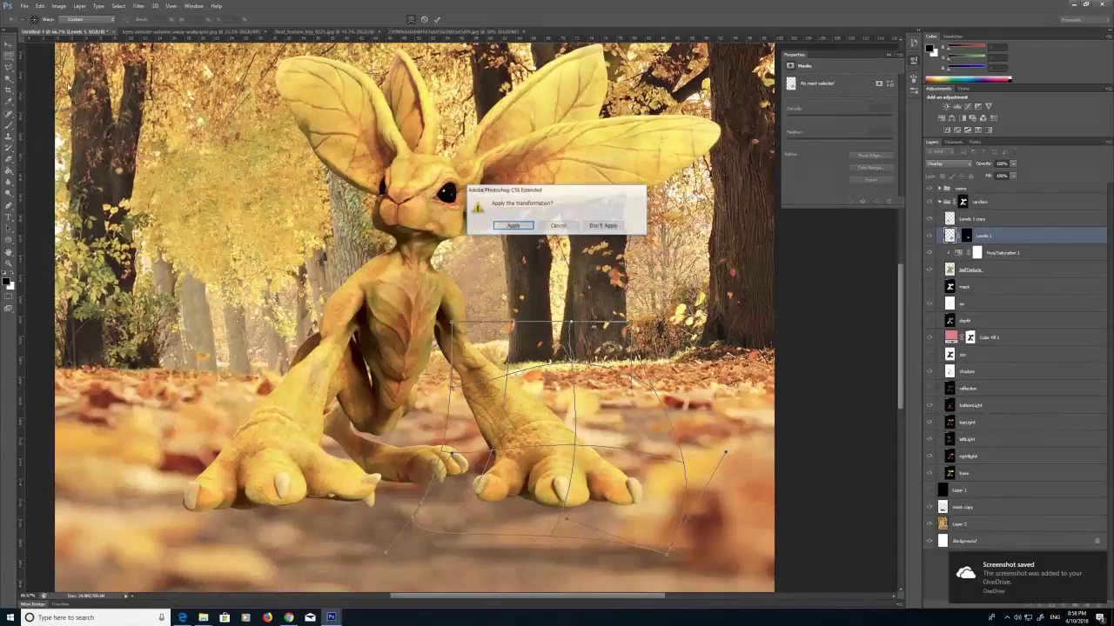
pyautogui.click(514, 227)
# Warp the skin texture copy around the shape of the opposite foreleg and toes, and apply the transformation.
pyautogui.click(972, 220)
pyautogui.click(40, 6)
pyautogui.moveTo(70, 176)
pyautogui.click(164, 228)
pyautogui.moveTo(274, 446); pyautogui.dragTo(263, 430)
pyautogui.moveTo(212, 457); pyautogui.dragTo(134, 485)
pyautogui.moveTo(261, 447); pyautogui.dragTo(284, 423)
pyautogui.moveTo(264, 513); pyautogui.dragTo(319, 529)
pyautogui.moveTo(316, 514); pyautogui.dragTo(377, 537)
pyautogui.moveTo(368, 457); pyautogui.dragTo(342, 437)
pyautogui.moveTo(368, 400); pyautogui.dragTo(338, 384)
pyautogui.moveTo(316, 344); pyautogui.dragTo(304, 332)
pyautogui.moveTo(368, 344); pyautogui.dragTo(386, 316)
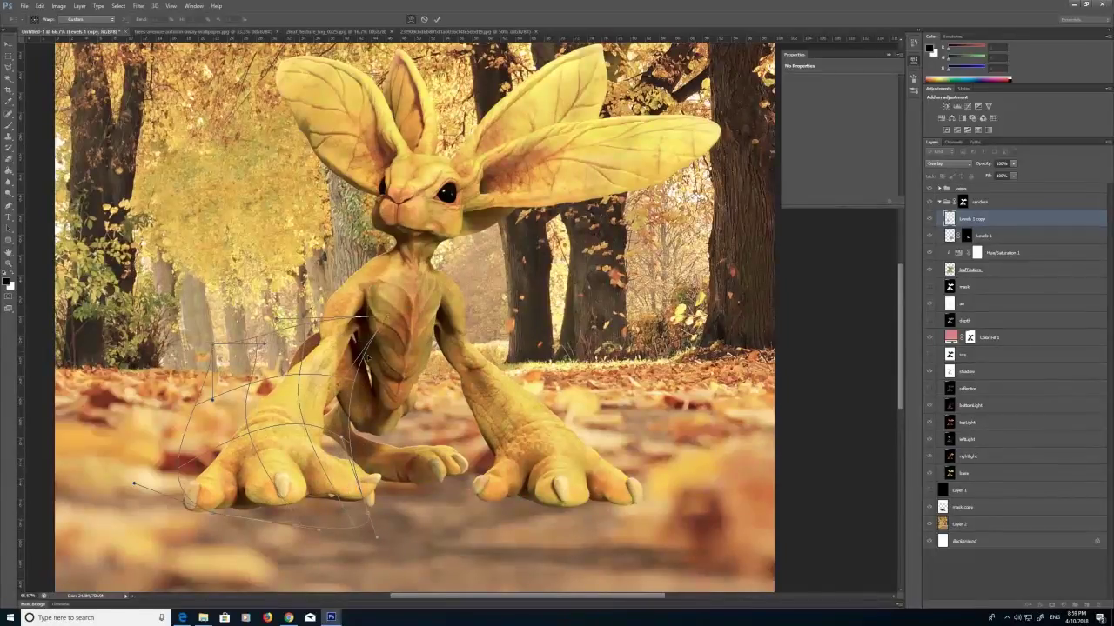
pyautogui.click(7, 58)
pyautogui.click(510, 227)
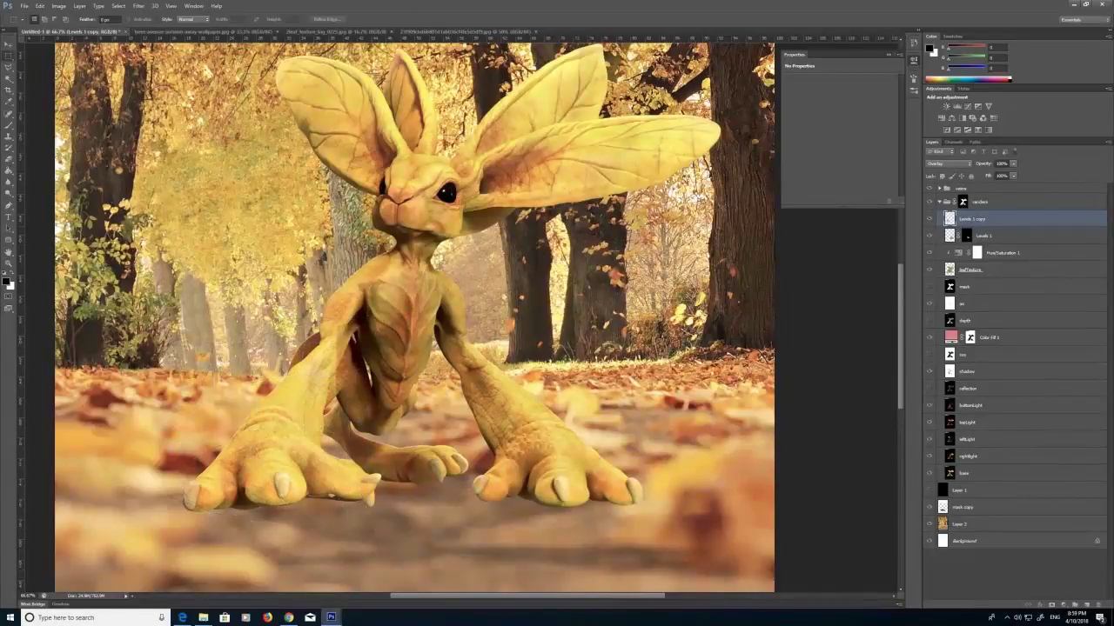
# Add a black layer mask to the skin texture copy and paint the wrinkles in on top of the foot.
pyautogui.click(80, 7)
pyautogui.moveTo(104, 102)
pyautogui.click(39, 111)
pyautogui.click(8, 125)
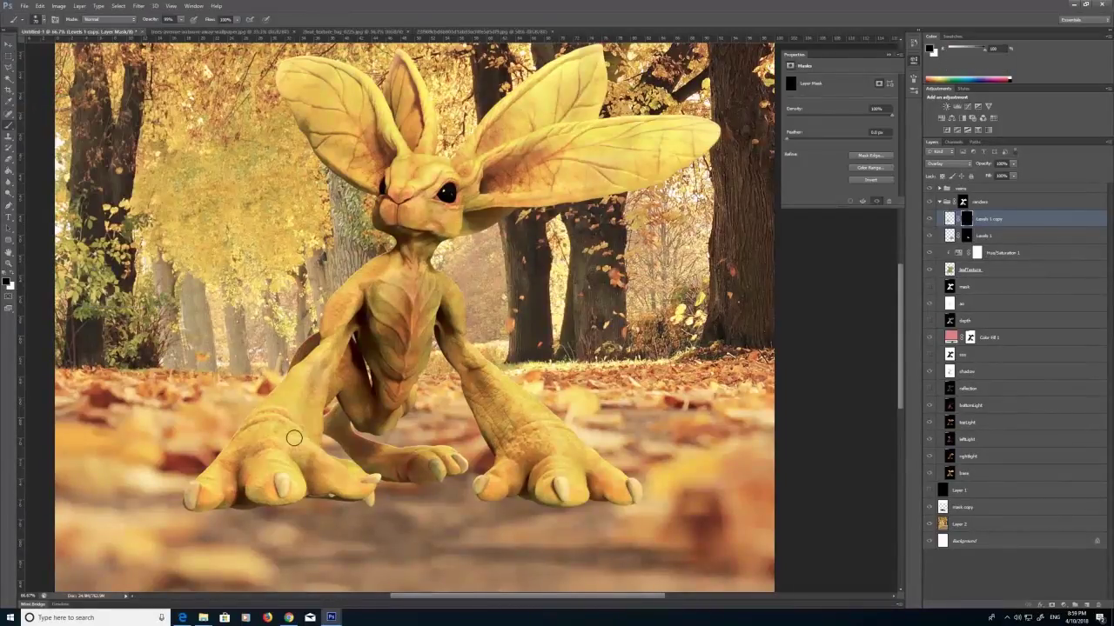
pyautogui.moveTo(296, 428)
pyautogui.mouseDown()
pyautogui.moveTo(308, 378)
pyautogui.moveTo(311, 434)
pyautogui.mouseUp()
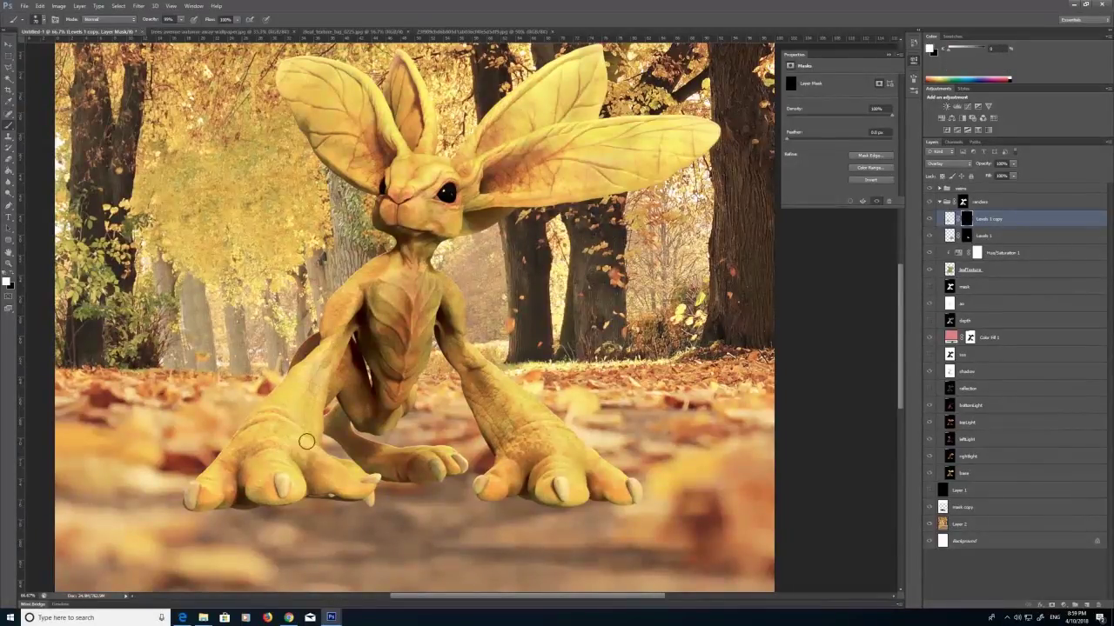
# Undo the stroke on the leg, lower the brush opacity, and paint the skin texture mask along the foreleg again.
pyautogui.moveTo(325, 365); pyautogui.dragTo(316, 409)
pyautogui.hotkey('ctrl', 'z')
pyautogui.moveTo(182, 20); pyautogui.dragTo(162, 23)
pyautogui.moveTo(319, 370); pyautogui.dragTo(313, 379)
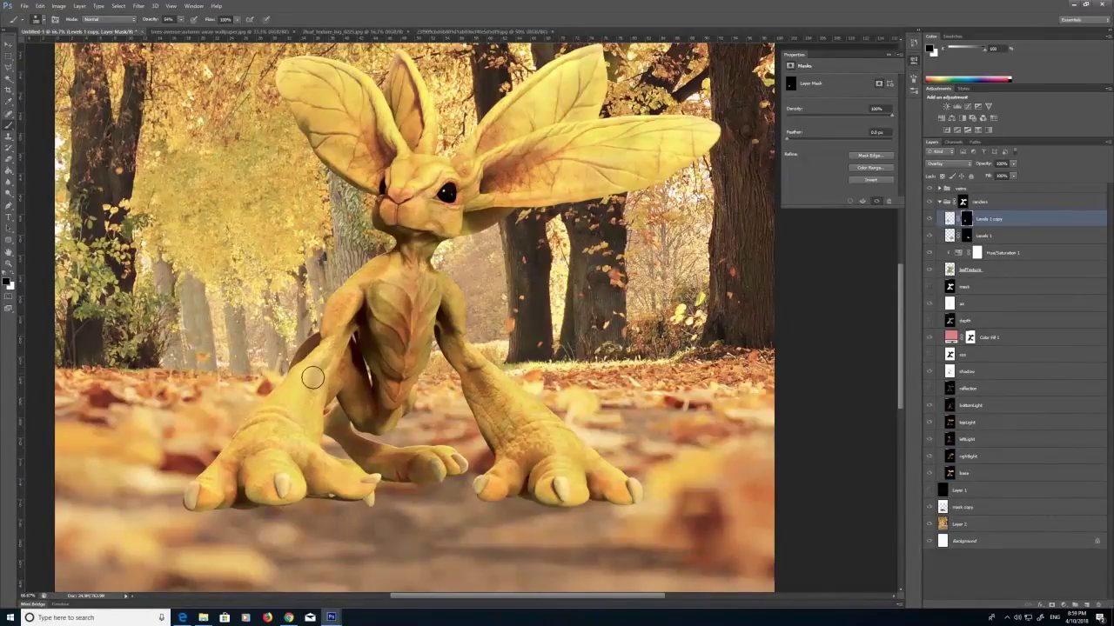
# Open the eagle-owl eye photo and paste it as a new layer in the creature composite.
pyautogui.click(25, 7)
pyautogui.click(33, 24)
pyautogui.click(733, 362)
pyautogui.click(843, 496)
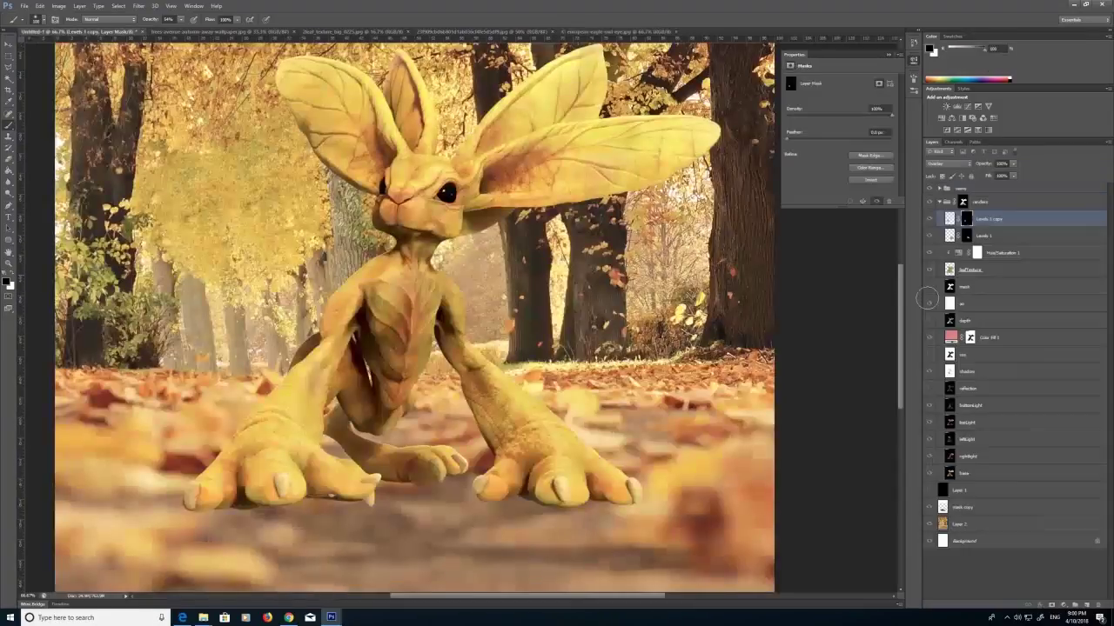
pyautogui.click(39, 7)
pyautogui.click(63, 80)
# Scale the pasted owl-eye photo down to roughly the size of the head and move it over the creature's eye.
pyautogui.click(39, 7)
pyautogui.moveTo(78, 176)
pyautogui.click(174, 188)
pyautogui.moveTo(185, 132); pyautogui.dragTo(557, 291)
pyautogui.moveTo(624, 356); pyautogui.dragTo(418, 136)
pyautogui.moveTo(443, 77); pyautogui.dragTo(445, 140)
pyautogui.click(9, 55)
pyautogui.click(513, 226)
pyautogui.moveTo(463, 212); pyautogui.dragTo(535, 175)
# Scale the owl-eye photo down further to fit the creature's eye, apply it, and leave its blending mode at Normal.
pyautogui.click(39, 7)
pyautogui.moveTo(79, 177)
pyautogui.click(174, 188)
pyautogui.moveTo(424, 104); pyautogui.dragTo(421, 164)
pyautogui.moveTo(498, 230); pyautogui.dragTo(461, 196)
pyautogui.click(9, 44)
pyautogui.click(514, 227)
pyautogui.click(950, 164)
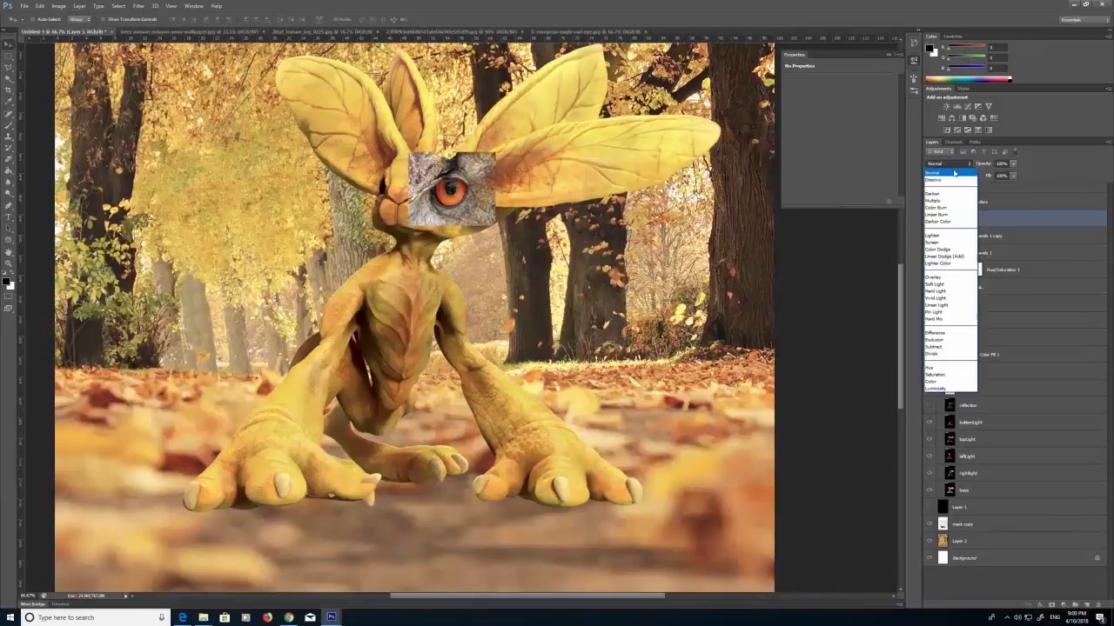
pyautogui.click(210, 81)
# Add a black layer mask to the owl-eye layer and set up a brush with white for painting it in.
pyautogui.click(79, 6)
pyautogui.moveTo(87, 101)
pyautogui.click(21, 109)
pyautogui.press('b')
pyautogui.press('x')
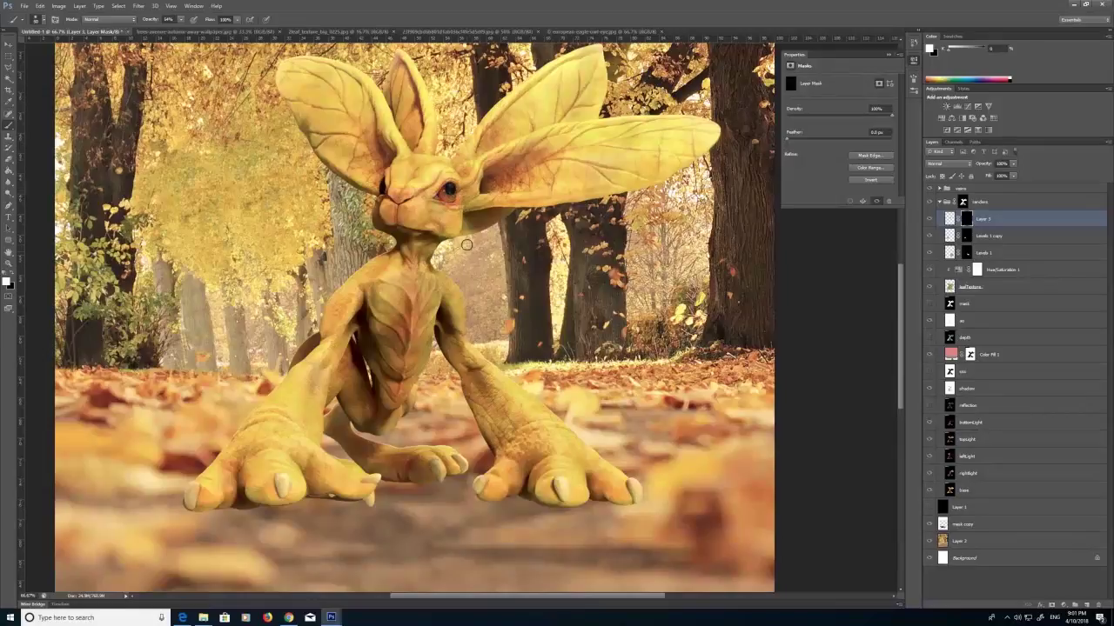
# Nudge the owl-eye photo into alignment with the creature's eye socket and select the layer's image.
pyautogui.press('z')
pyautogui.keyDown('alt'); pyautogui.click(470, 278); pyautogui.keyUp('alt')
pyautogui.keyDown('alt'); pyautogui.click(470, 279); pyautogui.keyUp('alt')
pyautogui.click(481, 300)
pyautogui.click(481, 300)
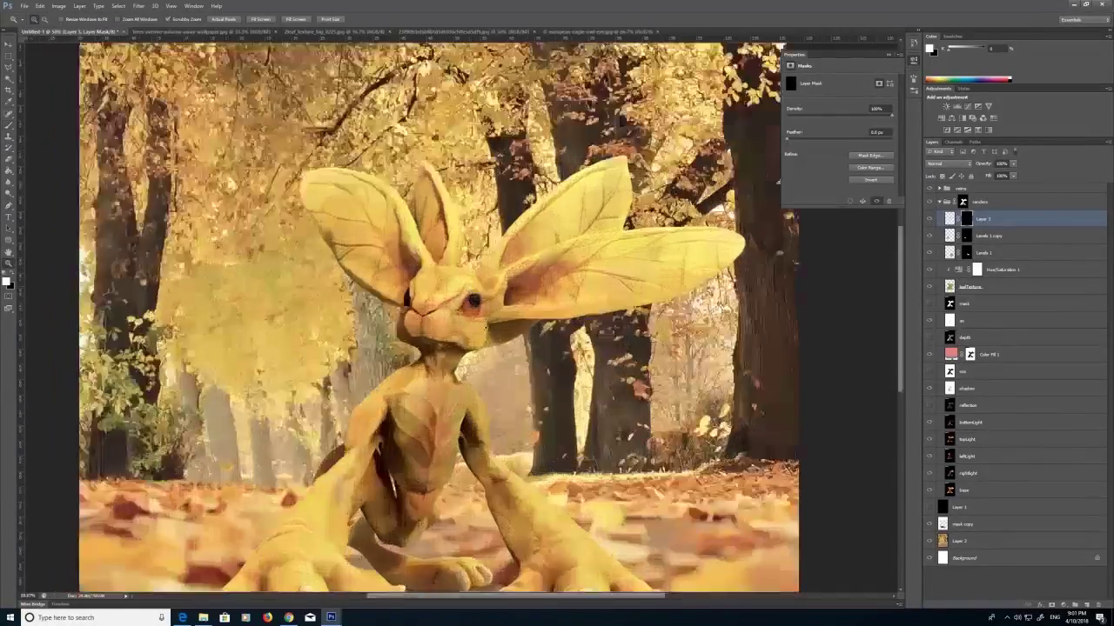
pyautogui.click(481, 305)
pyautogui.click(481, 304)
pyautogui.keyDown('alt'); pyautogui.click(498, 335); pyautogui.keyUp('alt')
pyautogui.keyDown('alt'); pyautogui.click(498, 335); pyautogui.keyUp('alt')
pyautogui.press('v')
pyautogui.moveTo(490, 325); pyautogui.dragTo(484, 323)
pyautogui.click(950, 222)
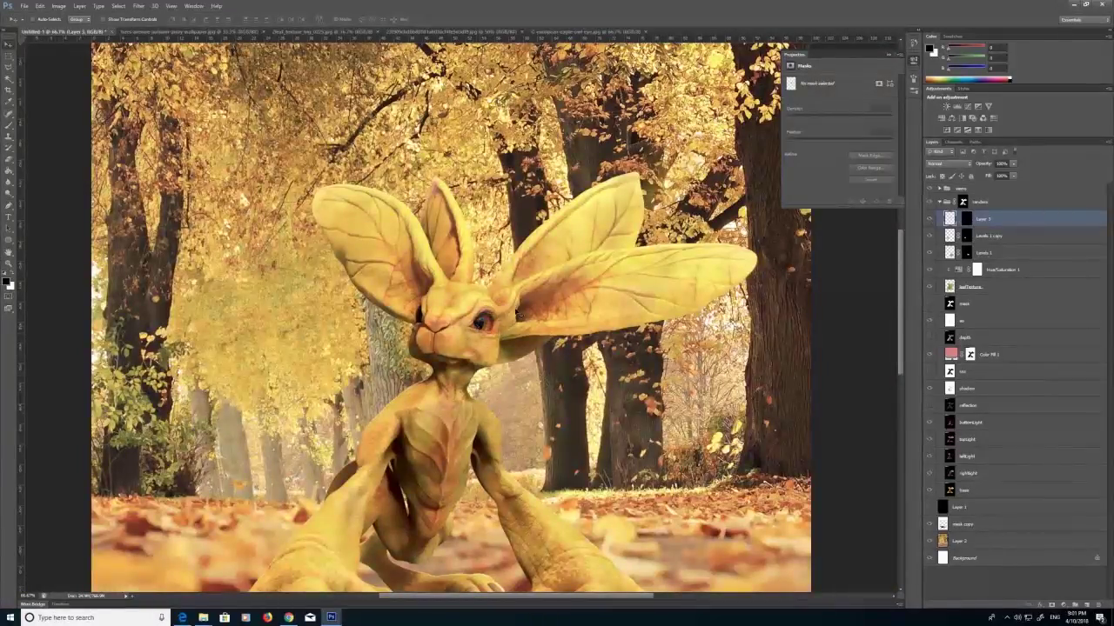
# Paint on the owl-eye layer's mask to refine the visible area within the creature's eye.
pyautogui.click(9, 125)
pyautogui.click(966, 219)
pyautogui.moveTo(484, 317)
pyautogui.mouseDown()
pyautogui.moveTo(503, 316)
pyautogui.moveTo(489, 322)
pyautogui.mouseUp()
# Hide the owl-eye layer to bring back the creature's original black eye.
pyautogui.click(949, 219)
pyautogui.press('v')
pyautogui.click(9, 263)
pyautogui.keyDown('alt'); pyautogui.click(534, 270); pyautogui.keyUp('alt')
pyautogui.keyDown('alt'); pyautogui.click(531, 283); pyautogui.keyUp('alt')
pyautogui.click(531, 292)
pyautogui.doubleClick(478, 304)
pyautogui.click(929, 220)
# Open the sample image 535074214 with three animal eyes, select all of it, and copy it.
pyautogui.click(24, 6)
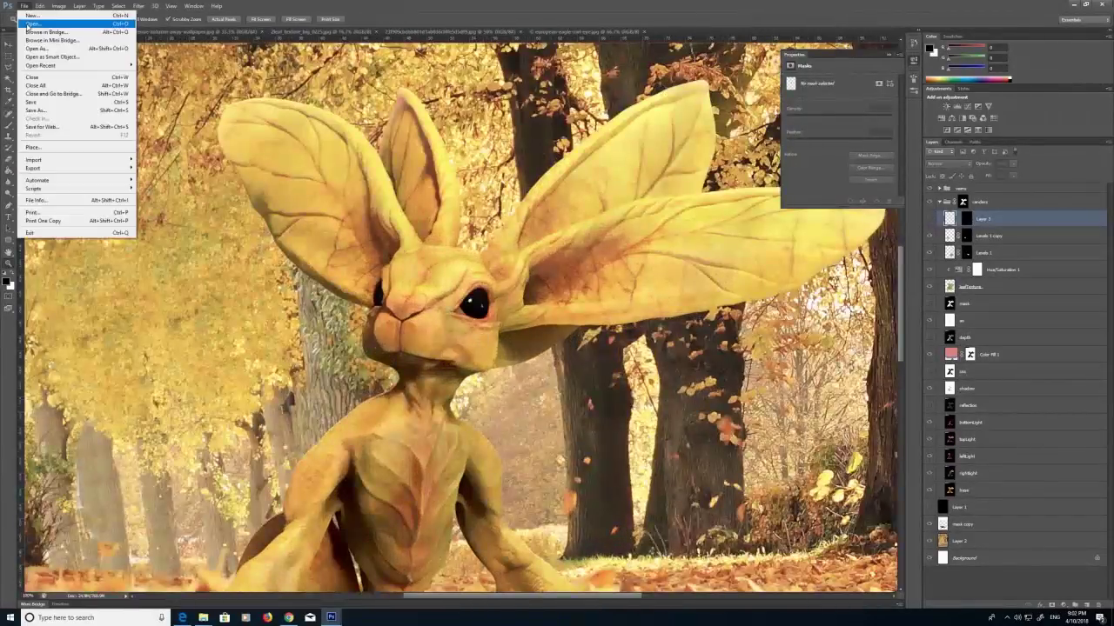
pyautogui.click(35, 23)
pyautogui.click(552, 242)
pyautogui.click(509, 245)
pyautogui.doubleClick(597, 235)
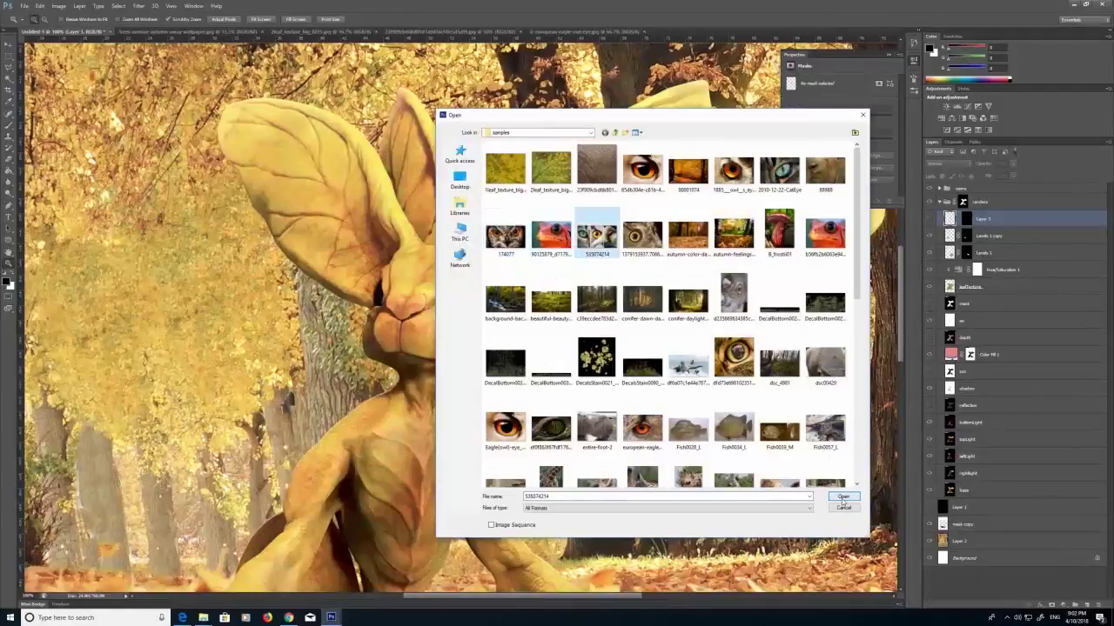
pyautogui.click(119, 6)
pyautogui.click(124, 15)
pyautogui.click(40, 6)
pyautogui.click(52, 63)
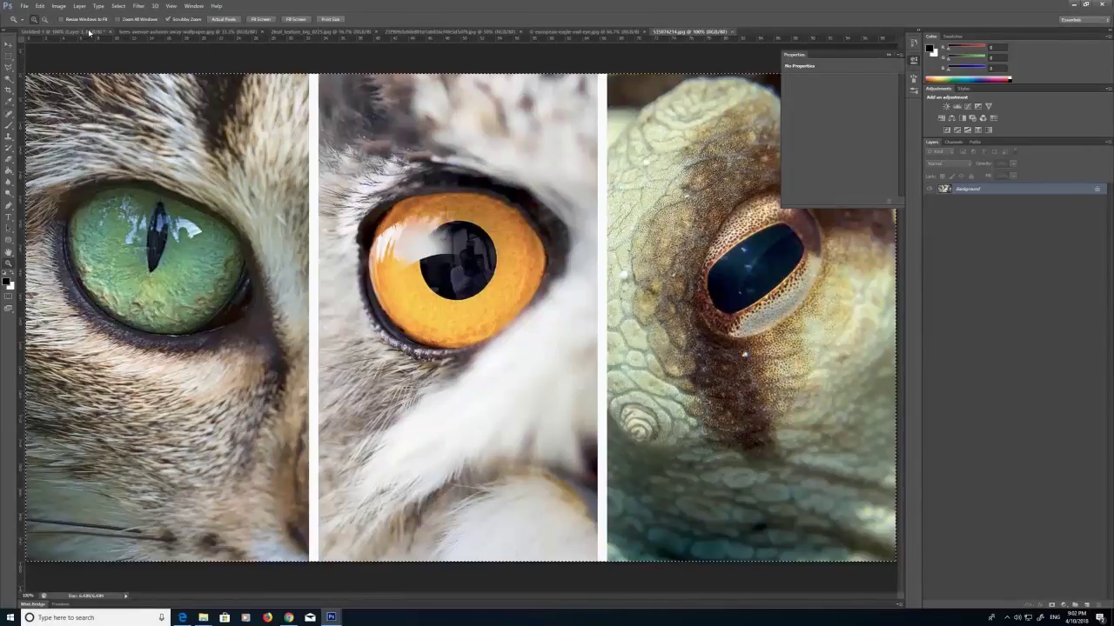
# Paste the three-eye image into the creature composite, scale it down over the creature's eye, and apply the transformation.
pyautogui.click(101, 31)
pyautogui.click(40, 6)
pyautogui.click(55, 82)
pyautogui.click(40, 6)
pyautogui.click(67, 171)
pyautogui.moveTo(33, 70); pyautogui.dragTo(640, 343)
pyautogui.moveTo(678, 396); pyautogui.dragTo(397, 276)
pyautogui.moveTo(366, 214); pyautogui.dragTo(398, 263)
pyautogui.click(9, 43)
pyautogui.click(512, 226)
# Add a black layer mask to the three-eye image layer and paint white inside the creature's eye to reveal it.
pyautogui.click(79, 6)
pyautogui.moveTo(92, 101)
pyautogui.click(36, 109)
pyautogui.click(9, 126)
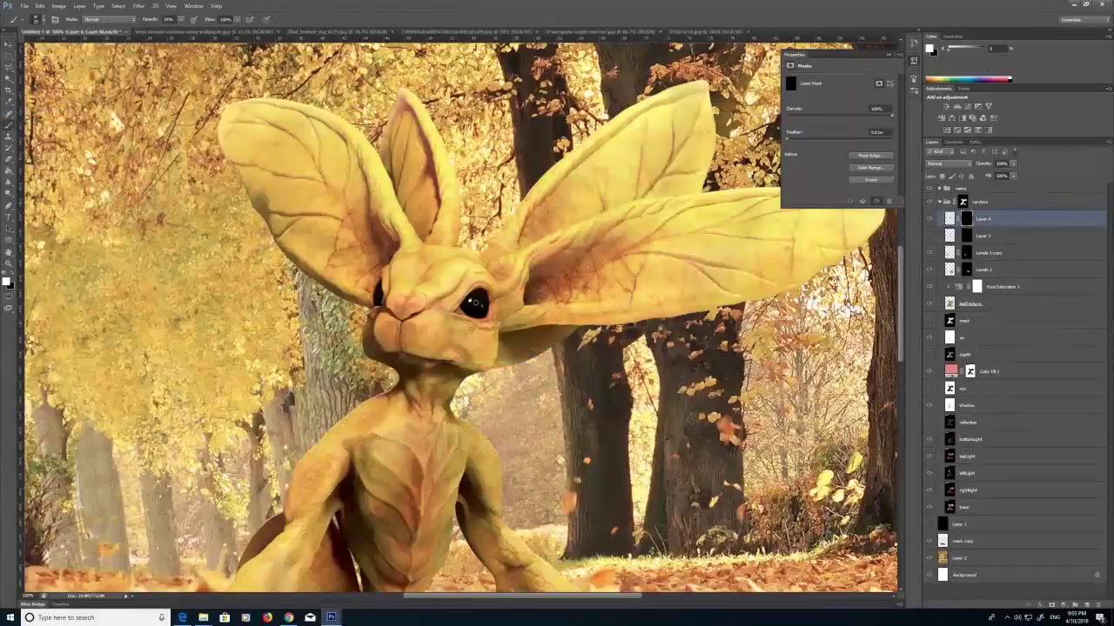
pyautogui.moveTo(481, 311); pyautogui.dragTo(483, 312)
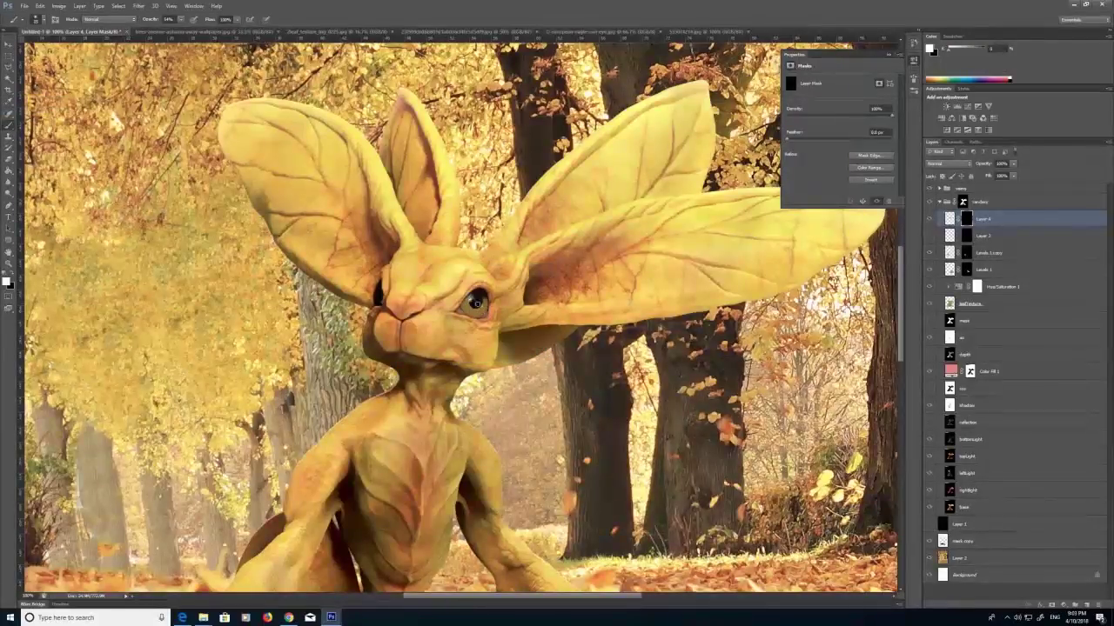
pyautogui.moveTo(470, 301); pyautogui.dragTo(480, 307)
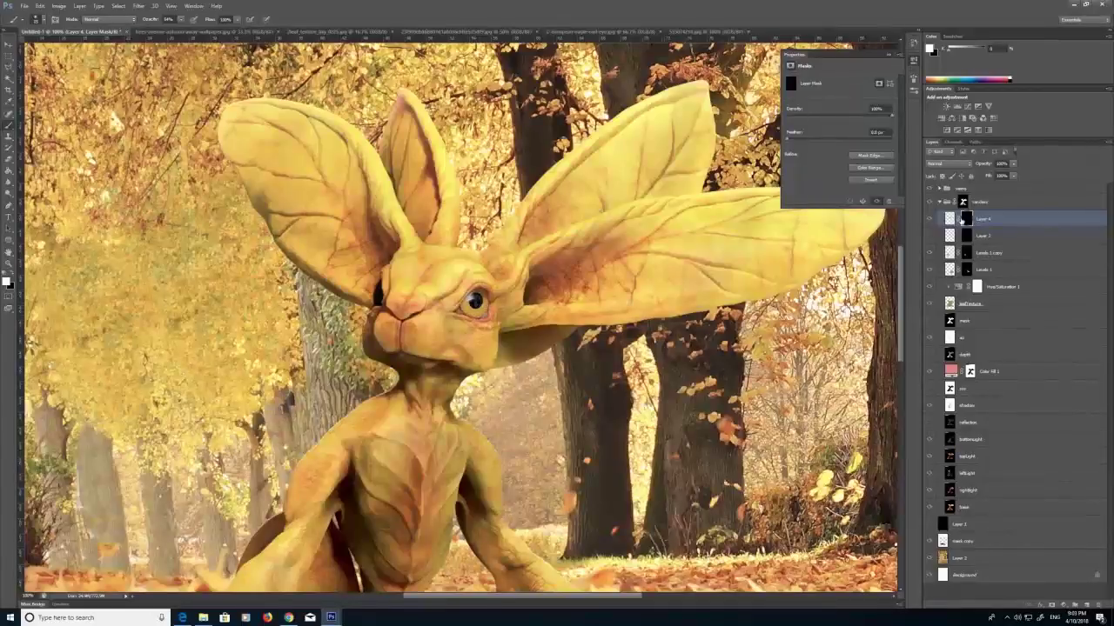
# Shift the three-eye image beneath its mask to try different eyes and settle on the yellow one with a round pupil.
pyautogui.click(949, 219)
pyautogui.press('v')
pyautogui.moveTo(532, 356); pyautogui.dragTo(521, 335)
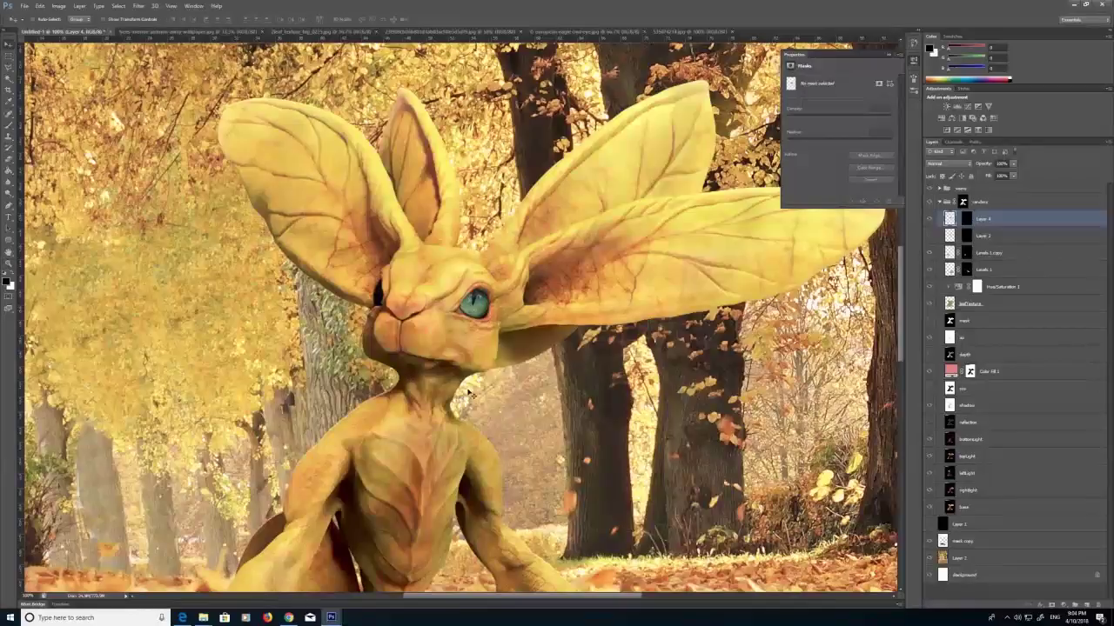
pyautogui.moveTo(449, 324); pyautogui.dragTo(424, 302)
pyautogui.moveTo(489, 315); pyautogui.dragTo(423, 314)
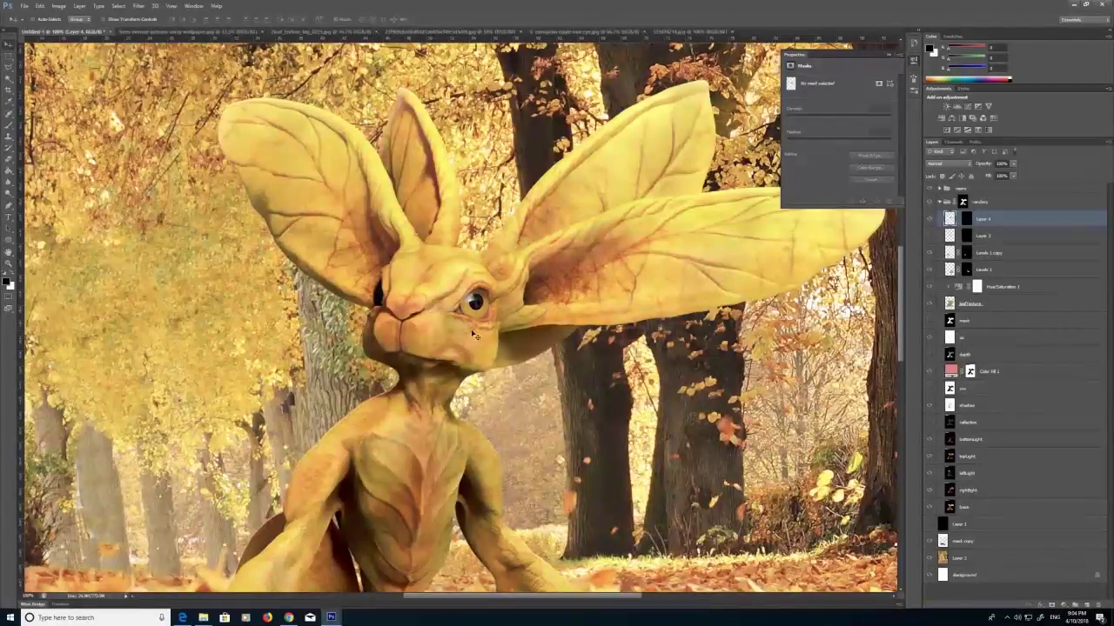
# Add a Hue/Saturation adjustment clipped to the new eye layer and shift its hue to make the iris redder.
pyautogui.click(1064, 606)
pyautogui.click(1057, 501)
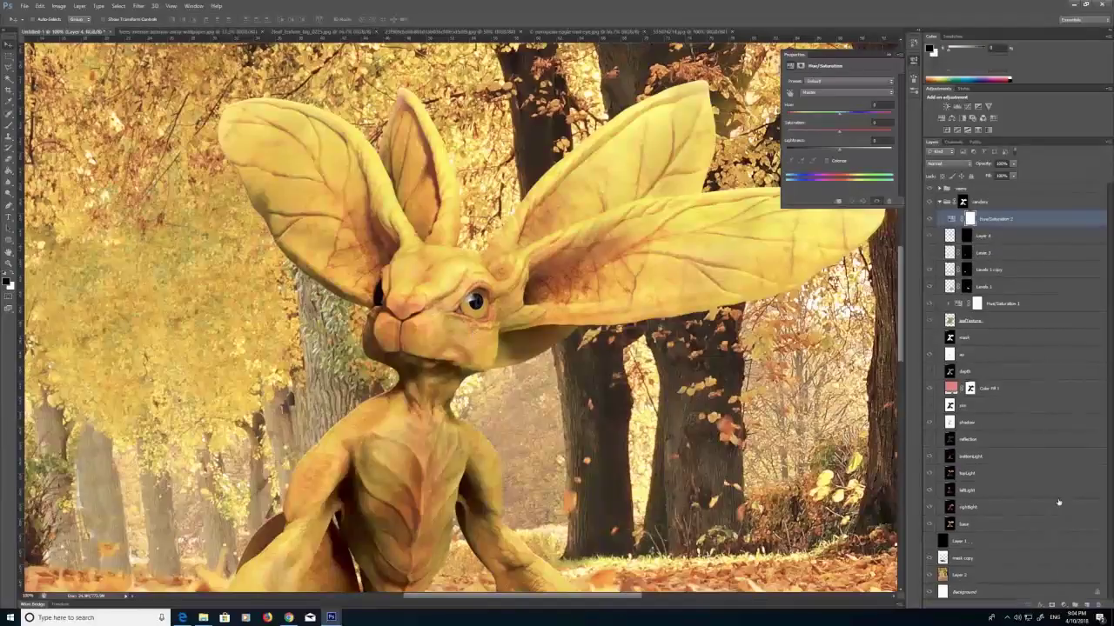
pyautogui.rightClick(987, 220)
pyautogui.click(1023, 324)
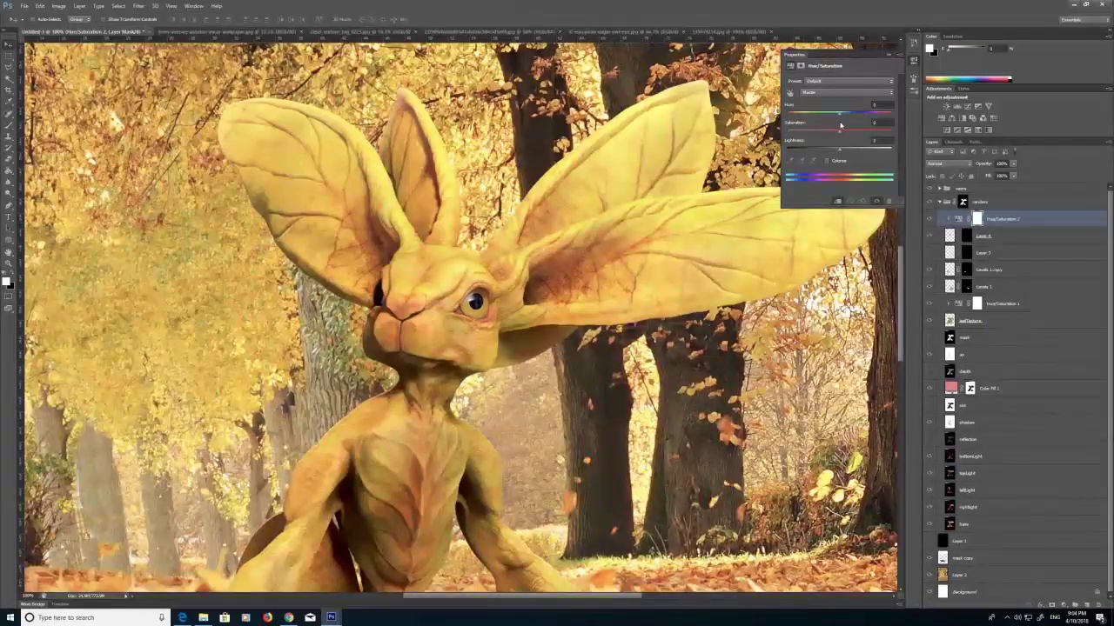
pyautogui.moveTo(804, 114); pyautogui.dragTo(831, 115)
# Close the wrinkled skin texture image and select the new eye layer in the creature composite.
pyautogui.press('z')
pyautogui.moveTo(480, 319); pyautogui.dragTo(448, 319)
pyautogui.click(486, 33)
pyautogui.click(561, 32)
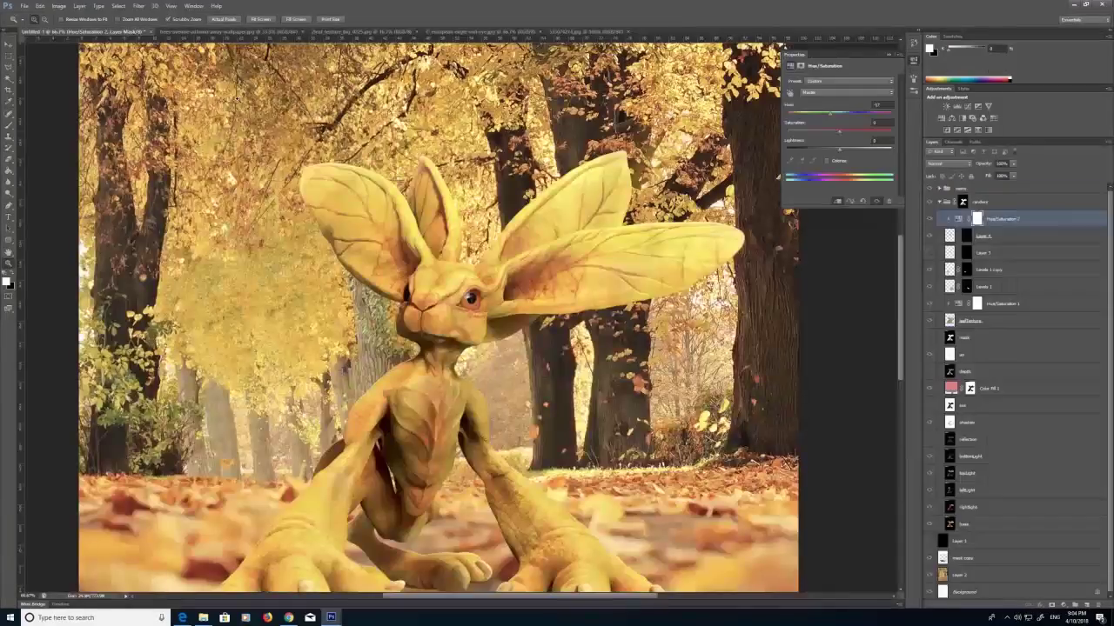
pyautogui.click(979, 238)
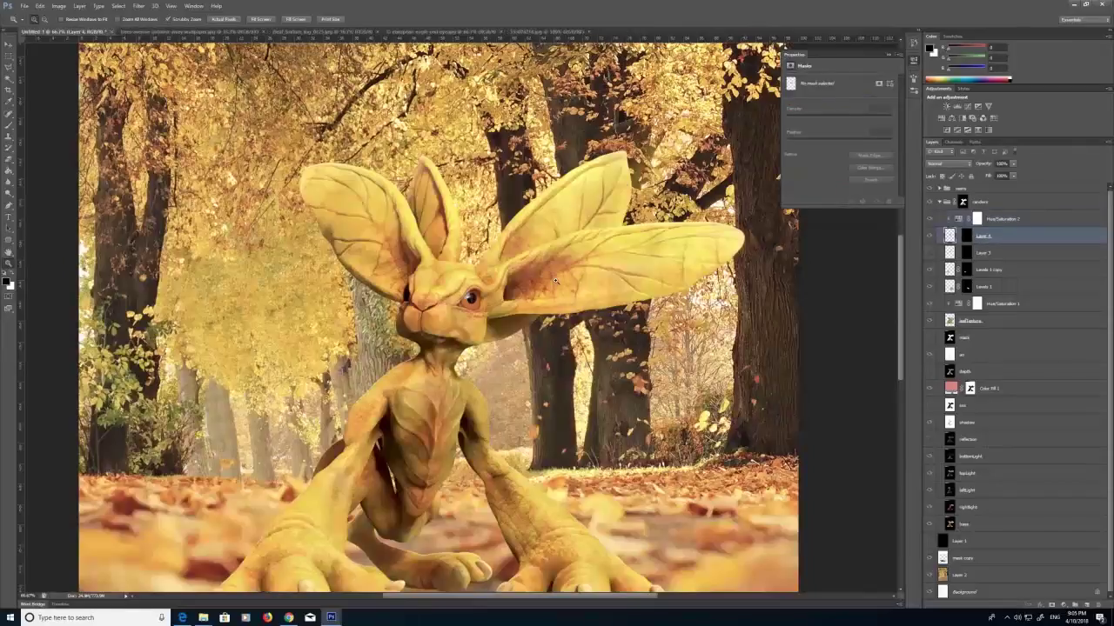
# Group the new eye layer with its Hue/Saturation adjustment and name the group eye.
pyautogui.keyDown('shift'); pyautogui.click(1027, 218); pyautogui.keyUp('shift')
pyautogui.hotkey('ctrl', 'g')
pyautogui.doubleClick(971, 217)
pyautogui.write('eye')
pyautogui.click(947, 215)
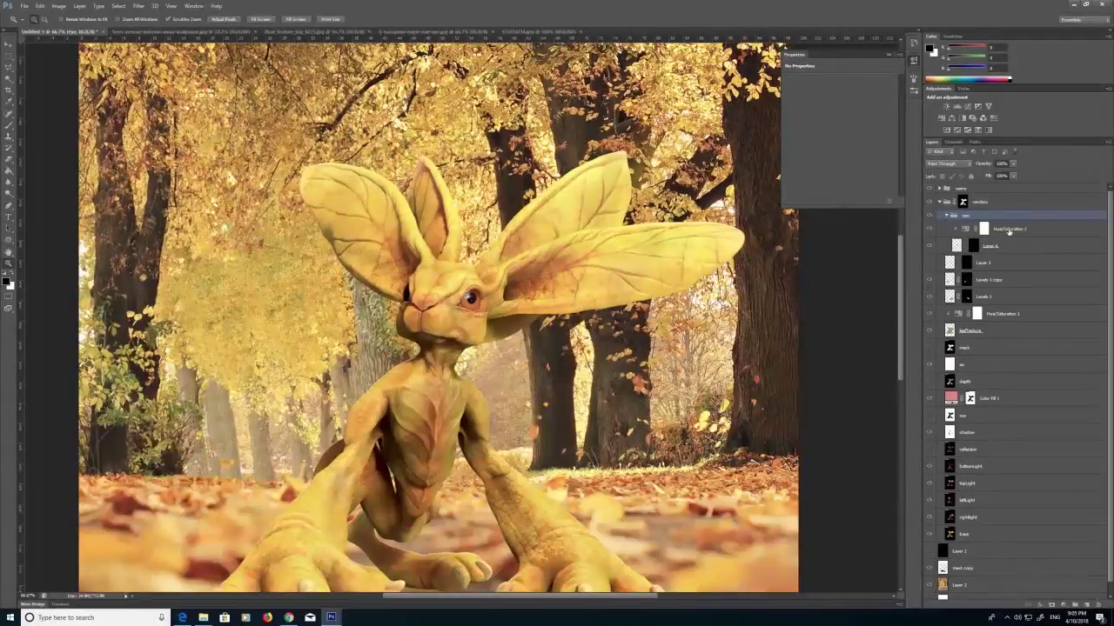
# Duplicate the eye layer and its Hue/Saturation adjustment and move the copies toward the creature's far eye.
pyautogui.click(1007, 230)
pyautogui.keyDown('shift'); pyautogui.click(1015, 245); pyautogui.keyUp('shift')
pyautogui.rightClick(1016, 245)
pyautogui.click(1020, 272)
pyautogui.press('Return')
pyautogui.press('v')
pyautogui.moveTo(468, 300); pyautogui.dragTo(400, 298)
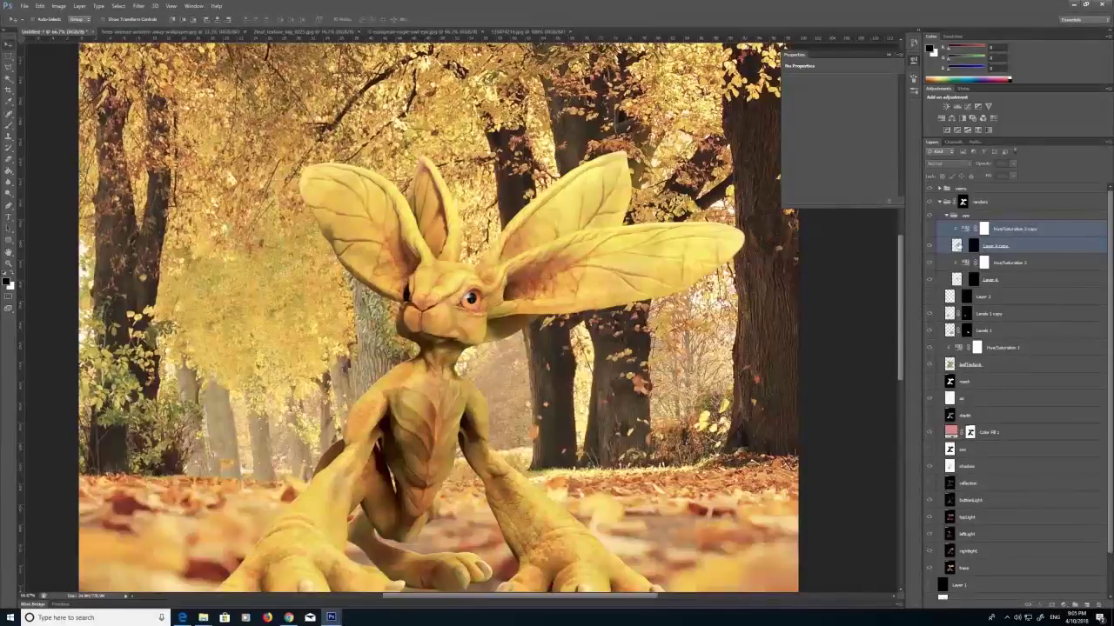
# Distort the copied eye image, narrowing it to fit the creature's far eye.
pyautogui.click(958, 245)
pyautogui.click(40, 6)
pyautogui.moveTo(98, 178)
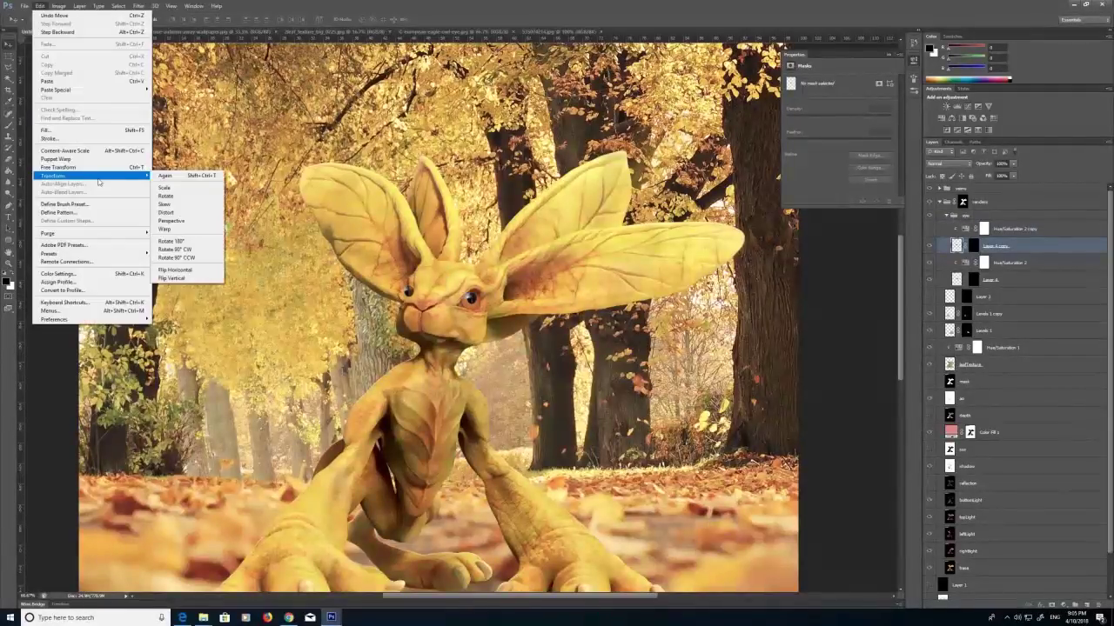
pyautogui.click(185, 215)
pyautogui.moveTo(356, 301); pyautogui.dragTo(376, 300)
pyautogui.moveTo(463, 299); pyautogui.dragTo(435, 299)
# Rotate the copied eye image, nudge it into the far eye socket and apply the transformation.
pyautogui.click(40, 6)
pyautogui.moveTo(123, 179)
pyautogui.click(178, 197)
pyautogui.moveTo(381, 262); pyautogui.dragTo(385, 260)
pyautogui.moveTo(418, 300); pyautogui.dragTo(418, 300)
pyautogui.moveTo(433, 263); pyautogui.dragTo(435, 266)
pyautogui.moveTo(420, 276); pyautogui.dragTo(420, 276)
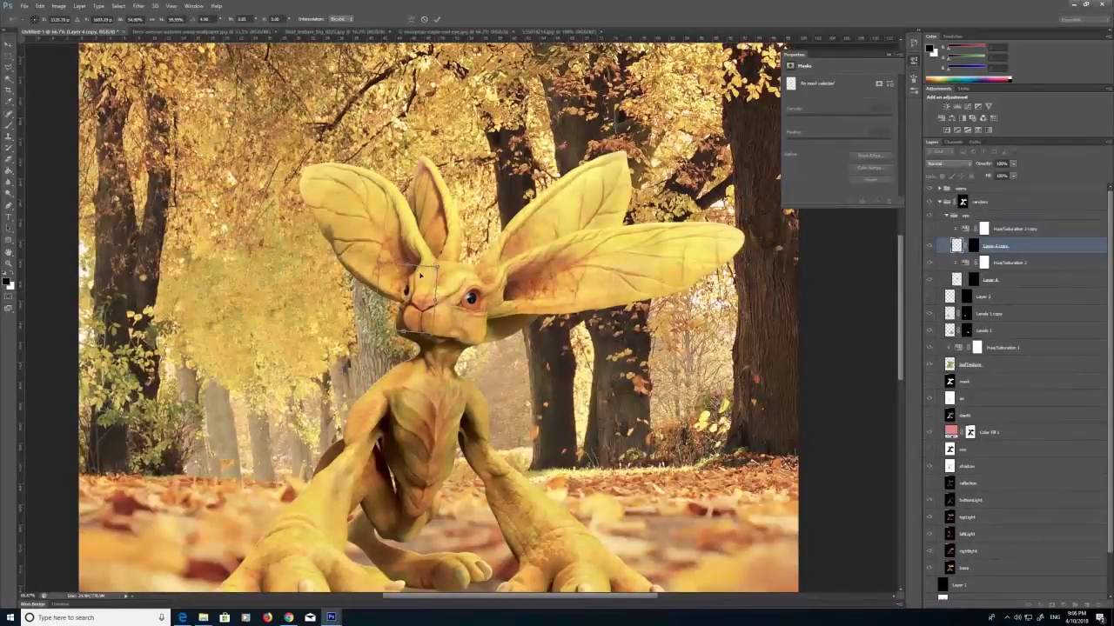
pyautogui.click(10, 56)
pyautogui.click(513, 227)
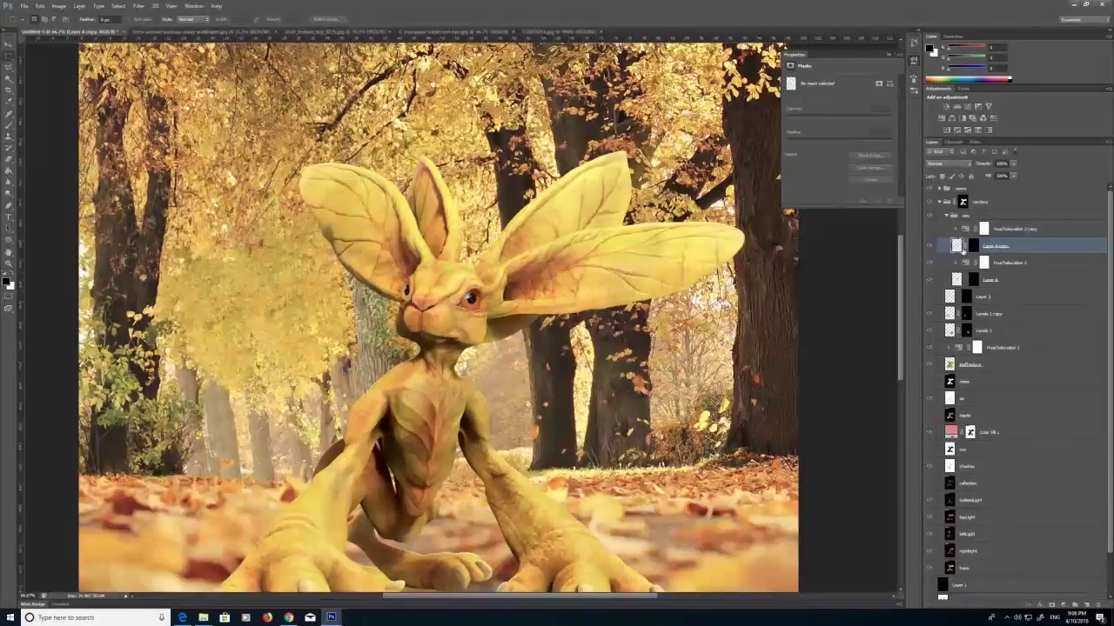
# Paint the copied eye's layer mask to fit the far eye socket and show its Hue/Saturation adjustment.
pyautogui.click(973, 246)
pyautogui.click(9, 264)
pyautogui.click(410, 303)
pyautogui.click(411, 303)
pyautogui.click(10, 129)
pyautogui.press('x')
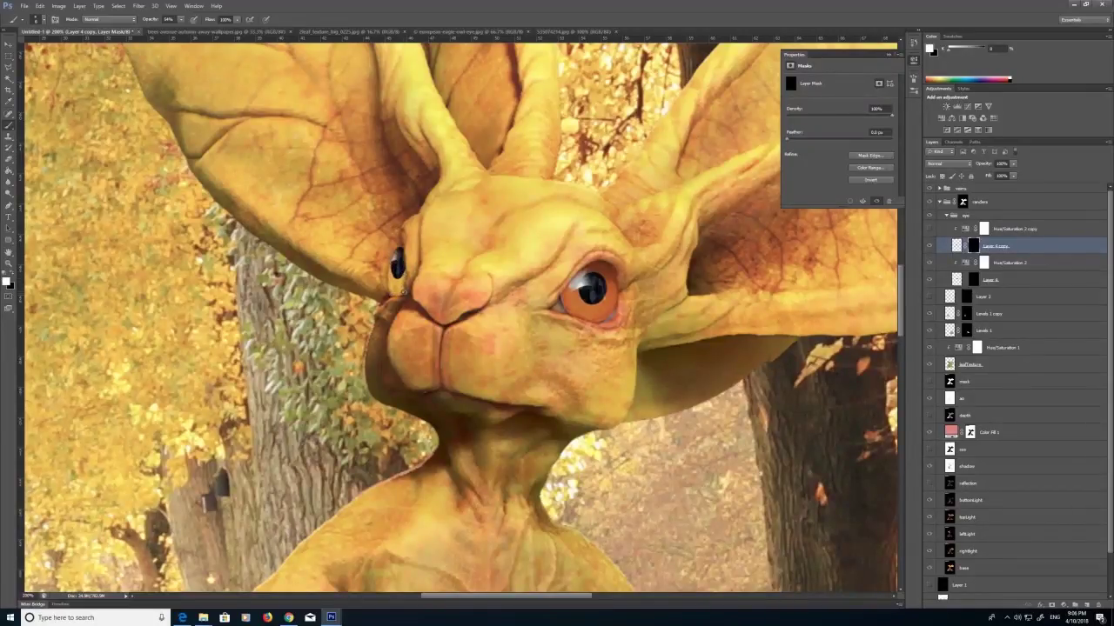
pyautogui.press('z')
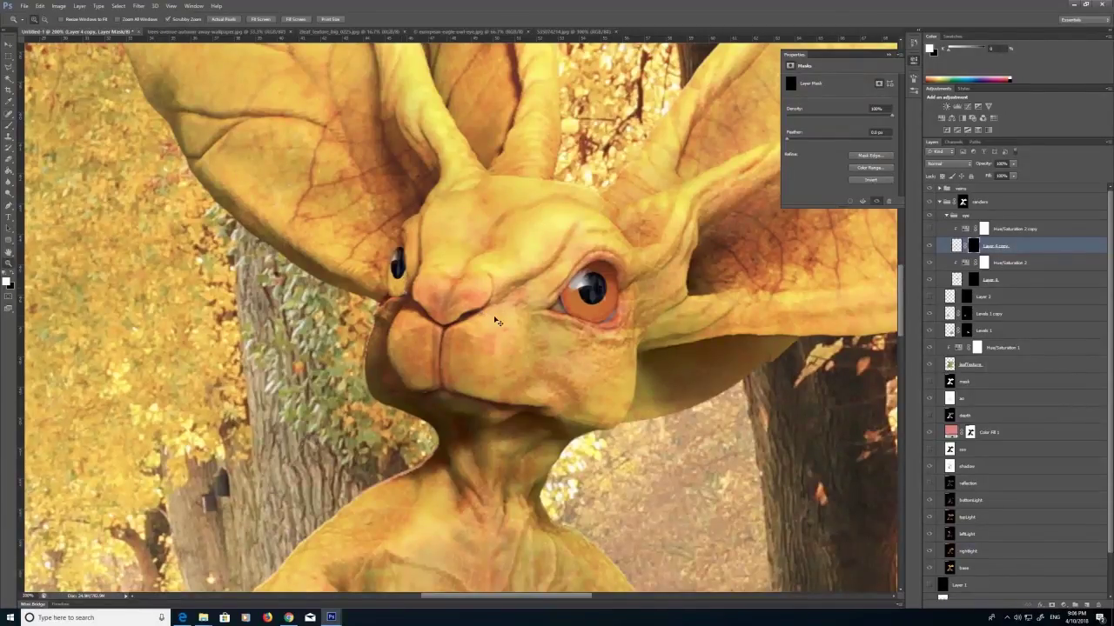
pyautogui.keyDown('alt'); pyautogui.click(497, 323); pyautogui.keyUp('alt')
pyautogui.keyDown('alt'); pyautogui.click(497, 323); pyautogui.keyUp('alt')
pyautogui.click(930, 230)
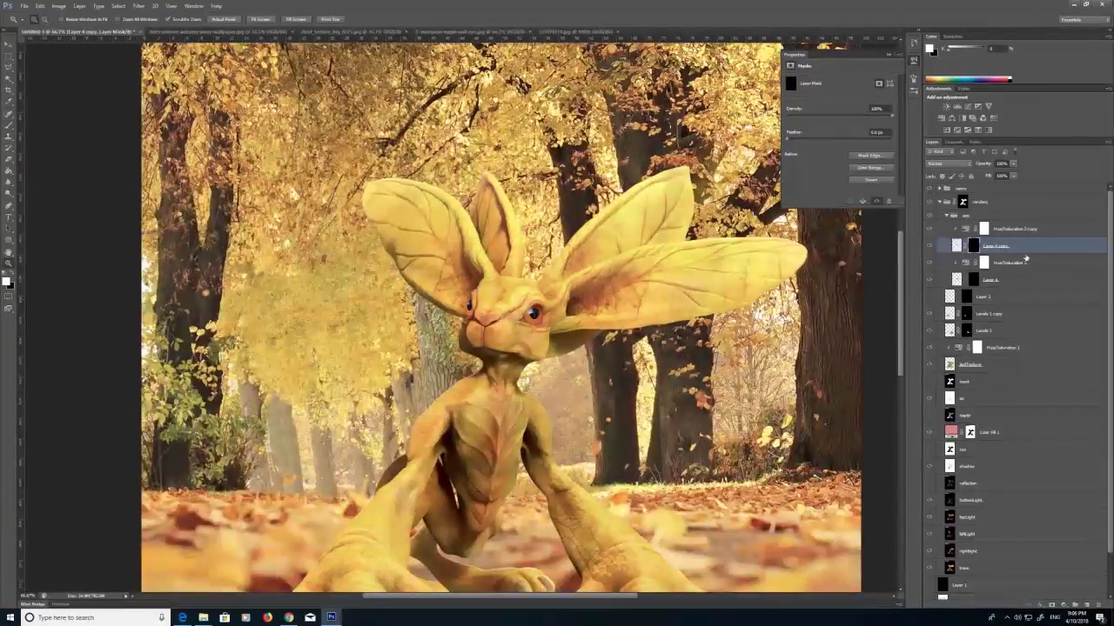
pyautogui.click(1022, 232)
pyautogui.keyDown('shift'); pyautogui.click(1015, 280); pyautogui.keyUp('shift')
pyautogui.click(40, 6)
pyautogui.moveTo(79, 7)
pyautogui.click(104, 27)
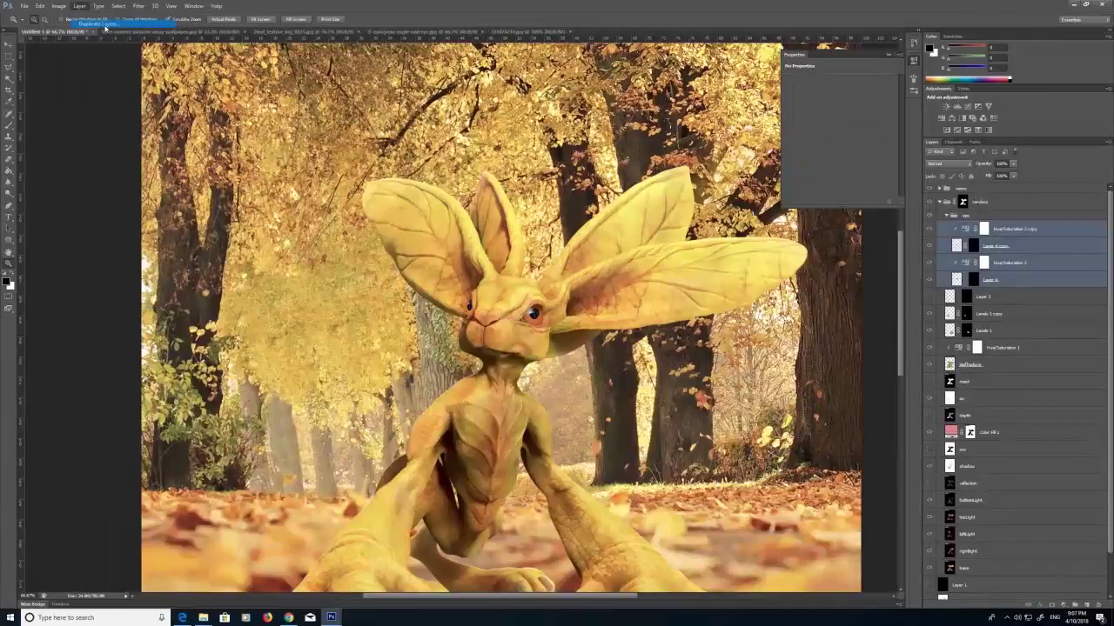
pyautogui.click(629, 197)
pyautogui.press('Delete')
# Add a layer above the eye adjustments, paint a dark shadow over the far eye and set it to Multiply.
pyautogui.keyDown('alt'); pyautogui.click(568, 283); pyautogui.keyUp('alt')
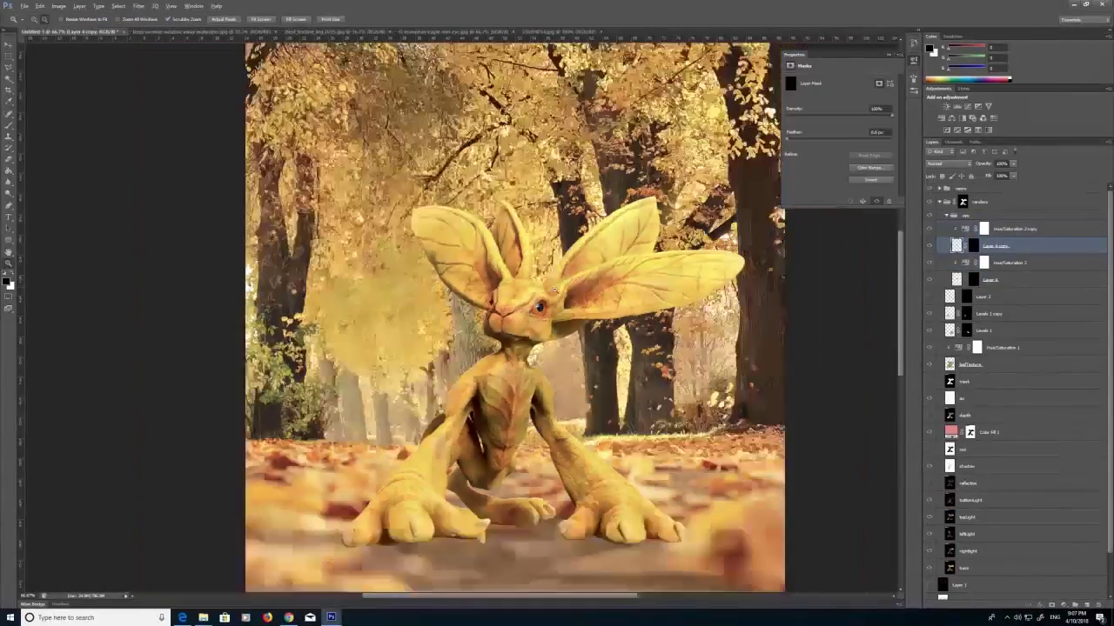
pyautogui.click(526, 290)
pyautogui.click(527, 289)
pyautogui.click(1031, 233)
pyautogui.click(1087, 604)
pyautogui.press('b')
pyautogui.moveTo(464, 309); pyautogui.dragTo(469, 315)
pyautogui.click(961, 163)
pyautogui.click(961, 163)
pyautogui.click(938, 201)
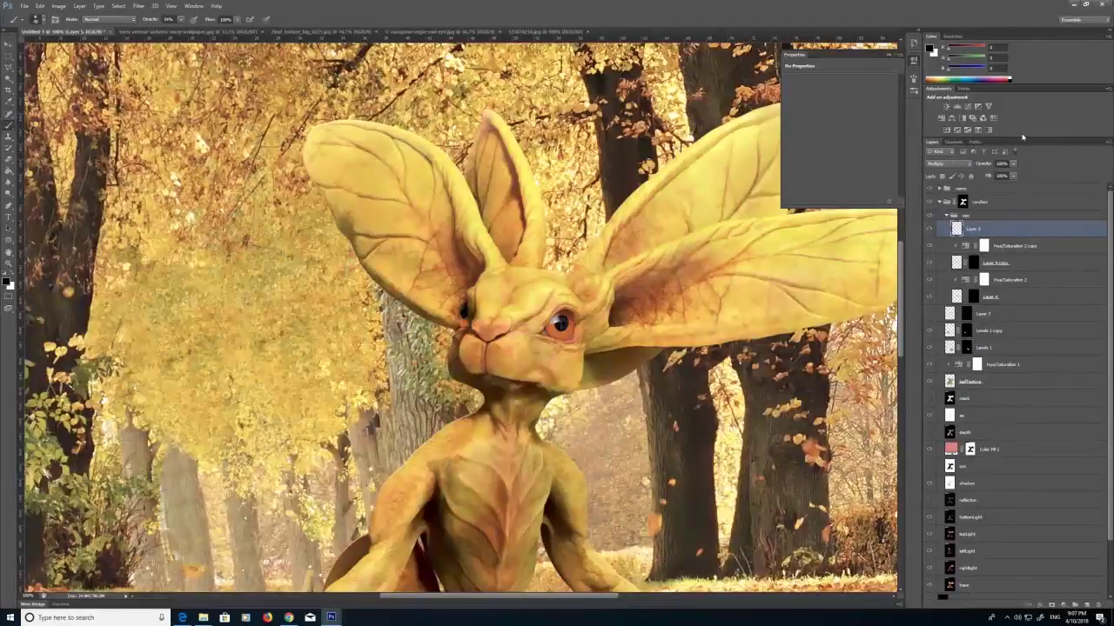
# Try other blend modes on the eye shadow layer and return it to Multiply.
pyautogui.press('Down')
pyautogui.press('Down')
pyautogui.press('Down')
pyautogui.press('Down')
pyautogui.press('Down')
pyautogui.press('Down')
pyautogui.press('Down')
pyautogui.click(934, 165)
pyautogui.click(938, 201)
# Erase the excess eye shadow with a much smaller eraser brush.
pyautogui.press('e')
pyautogui.press('[')
pyautogui.press('[')
pyautogui.press('[')
pyautogui.press('[')
pyautogui.press('[')
pyautogui.press('[')
pyautogui.press('[')
pyautogui.press('[')
pyautogui.press('[')
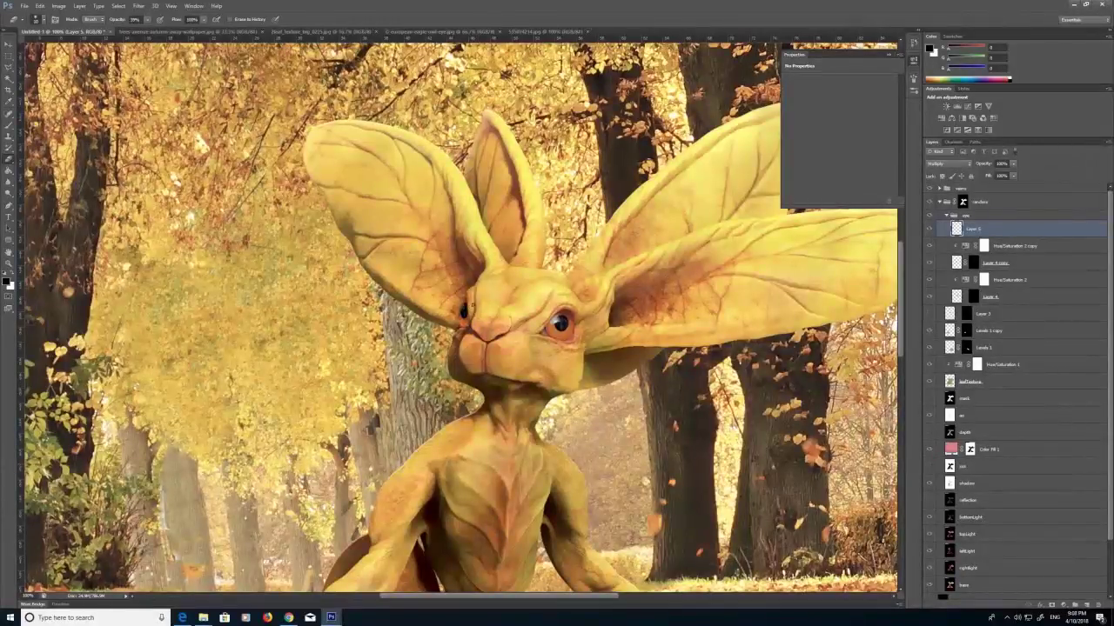
# Compare the creature with and without the painted eye shadow and rename its layer shadow.
pyautogui.click(929, 230)
pyautogui.click(929, 230)
pyautogui.click(929, 230)
pyautogui.click(929, 230)
pyautogui.press('Return')
pyautogui.press('z')
pyautogui.keyDown('alt'); pyautogui.click(498, 318); pyautogui.keyUp('alt')
pyautogui.keyDown('alt'); pyautogui.click(498, 319); pyautogui.keyUp('alt')
# Save the composite as creatureConcept.psd with the default format options.
pyautogui.click(24, 6)
pyautogui.click(43, 111)
pyautogui.write('creatu')
pyautogui.click(612, 129)
pyautogui.doubleClick(597, 167)
pyautogui.click(850, 422)
pyautogui.click(655, 194)
pyautogui.press('Print')
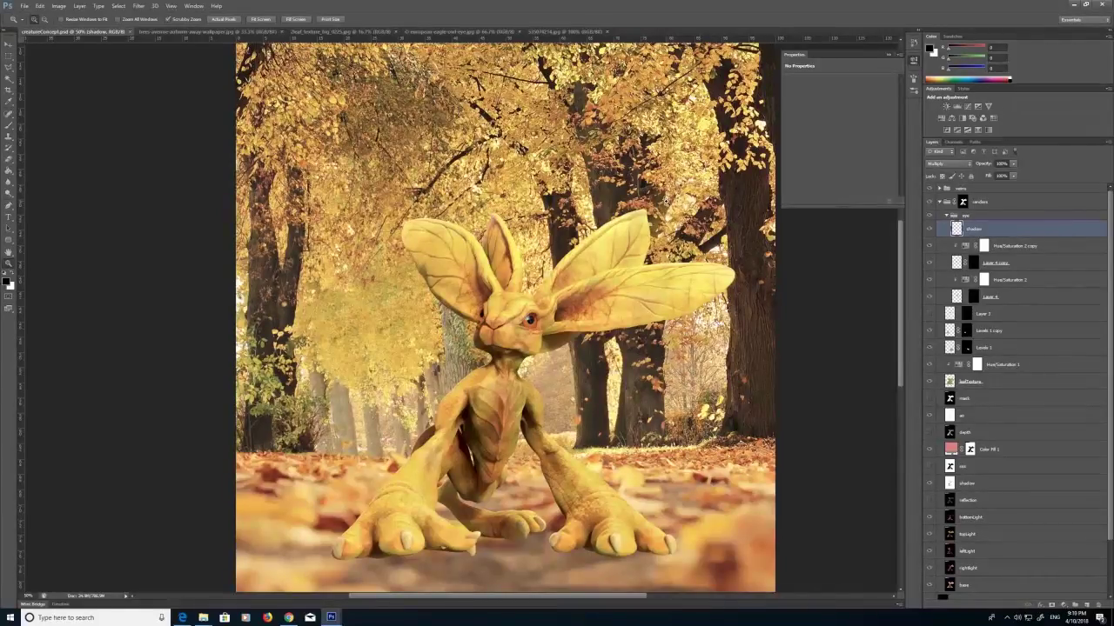
# Open the red veins on a yellow leaf image, copy it entirely and return to the composite's veins group.
pyautogui.click(26, 6)
pyautogui.click(34, 25)
pyautogui.click(616, 132)
pyautogui.doubleClick(780, 171)
pyautogui.moveTo(859, 291); pyautogui.dragTo(849, 424)
pyautogui.click(733, 357)
pyautogui.click(843, 497)
pyautogui.click(119, 5)
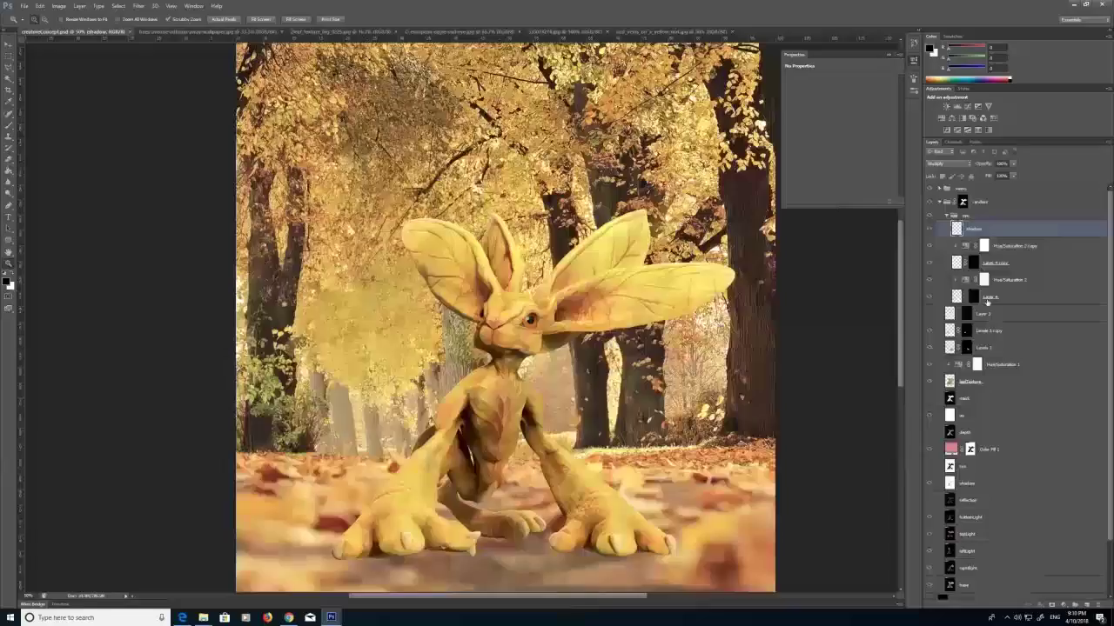
pyautogui.click(945, 215)
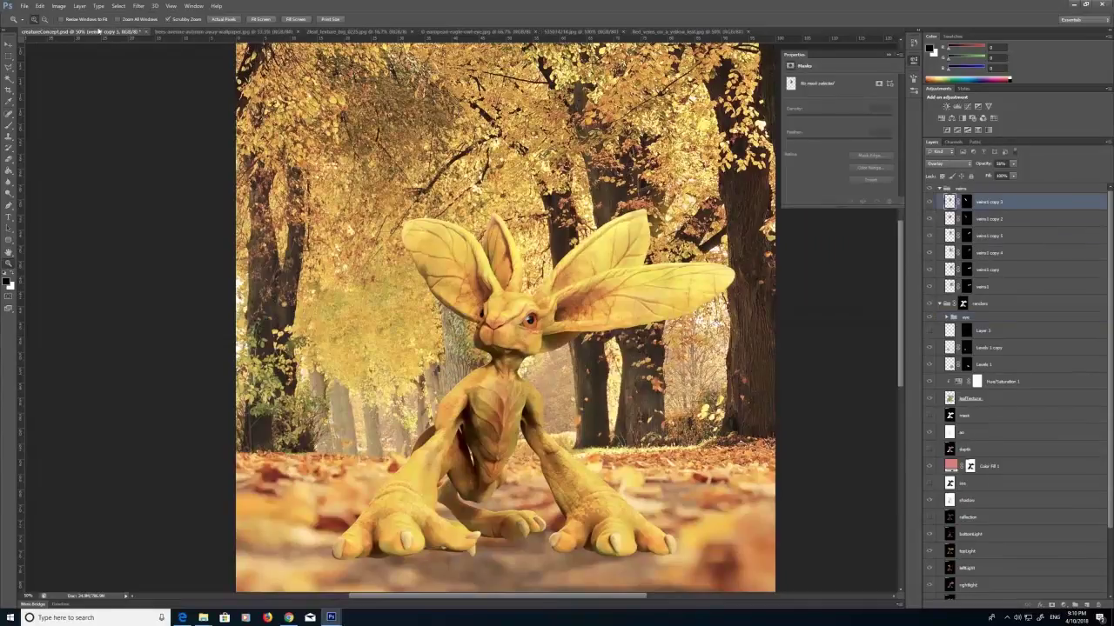
# Paste the red-veined leaf into the veins group, scale it down and move it over the creature's large front ear.
pyautogui.click(39, 5)
pyautogui.click(47, 81)
pyautogui.click(39, 5)
pyautogui.moveTo(135, 177)
pyautogui.click(167, 188)
pyautogui.moveTo(236, 100); pyautogui.dragTo(719, 388)
pyautogui.moveTo(755, 438); pyautogui.dragTo(587, 279)
# Rotate and rescale the leaf image to follow the large front ear and apply the transformation.
pyautogui.click(39, 5)
pyautogui.click(167, 196)
pyautogui.moveTo(549, 229); pyautogui.dragTo(540, 245)
pyautogui.click(40, 5)
pyautogui.click(170, 187)
pyautogui.moveTo(626, 230); pyautogui.dragTo(632, 259)
pyautogui.moveTo(641, 300)
pyautogui.mouseDown()
pyautogui.moveTo(685, 286)
pyautogui.moveTo(643, 291)
pyautogui.mouseUp()
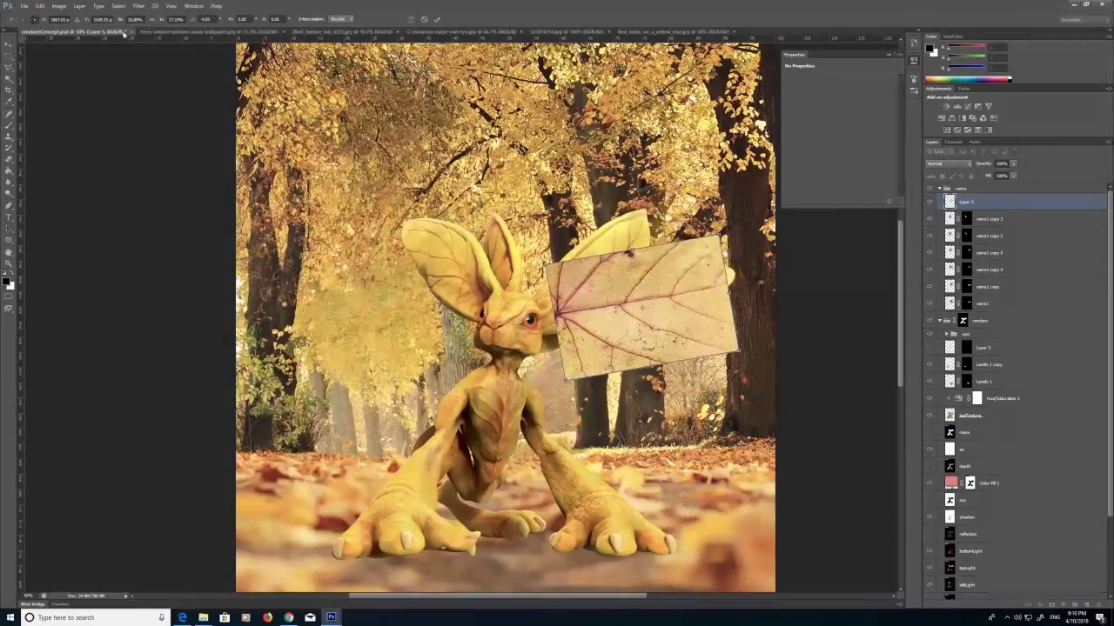
pyautogui.click(9, 56)
pyautogui.click(512, 228)
# Lower the leaf layer's opacity and warp it so its veins follow the shape of the ear.
pyautogui.click(1013, 164)
pyautogui.moveTo(1013, 176); pyautogui.dragTo(993, 177)
pyautogui.click(39, 5)
pyautogui.moveTo(141, 177)
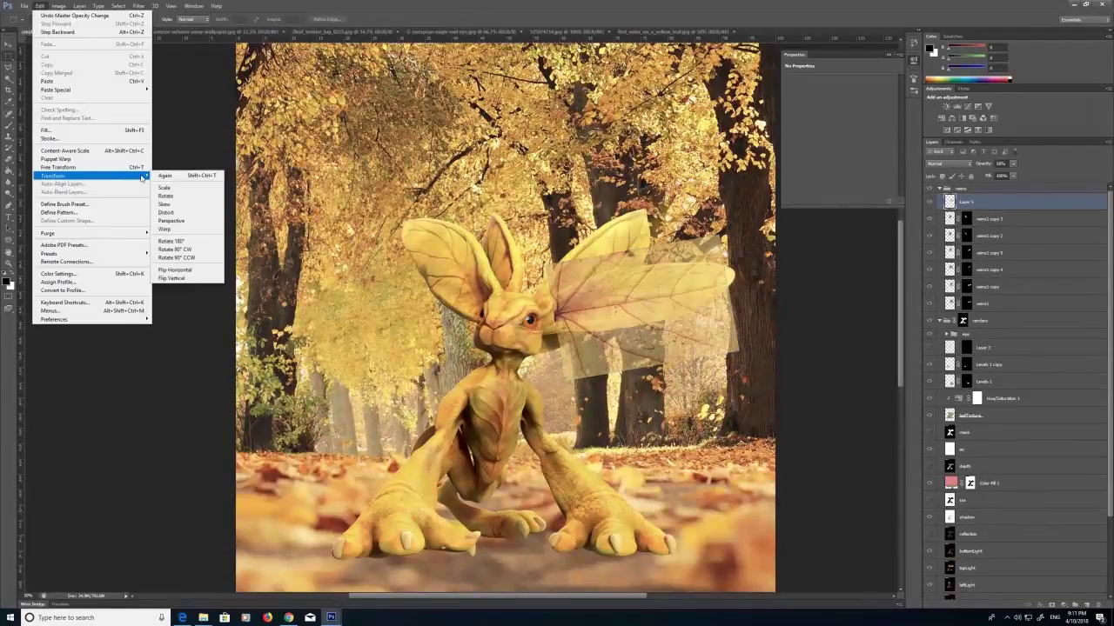
pyautogui.click(165, 229)
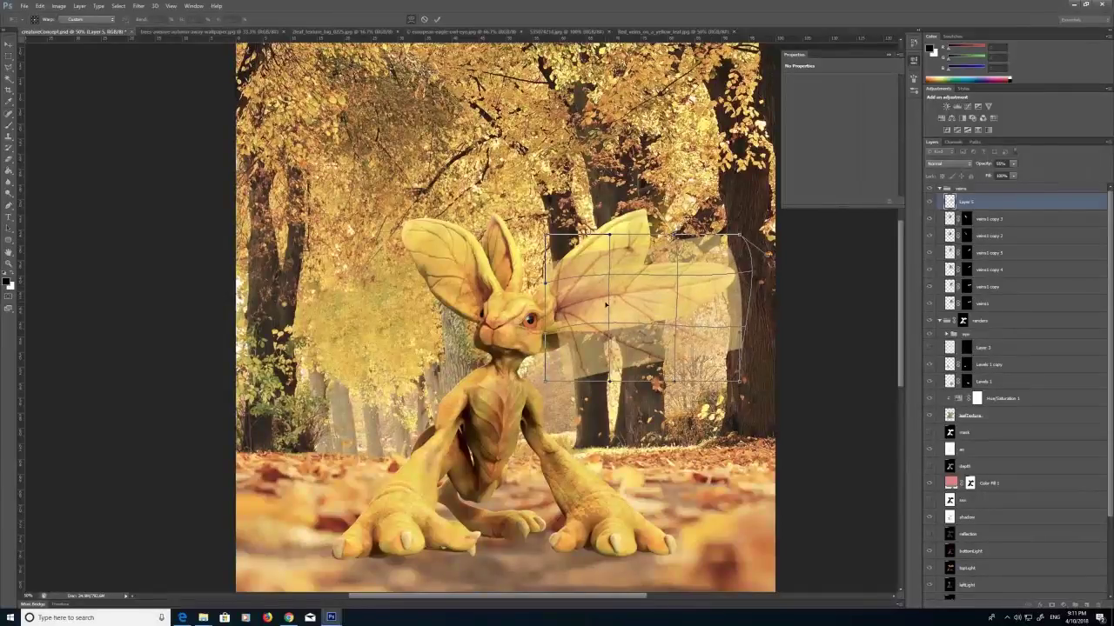
pyautogui.click(9, 56)
pyautogui.click(513, 227)
# Try the Overlay blend mode on the red-veined leaf layer.
pyautogui.click(949, 164)
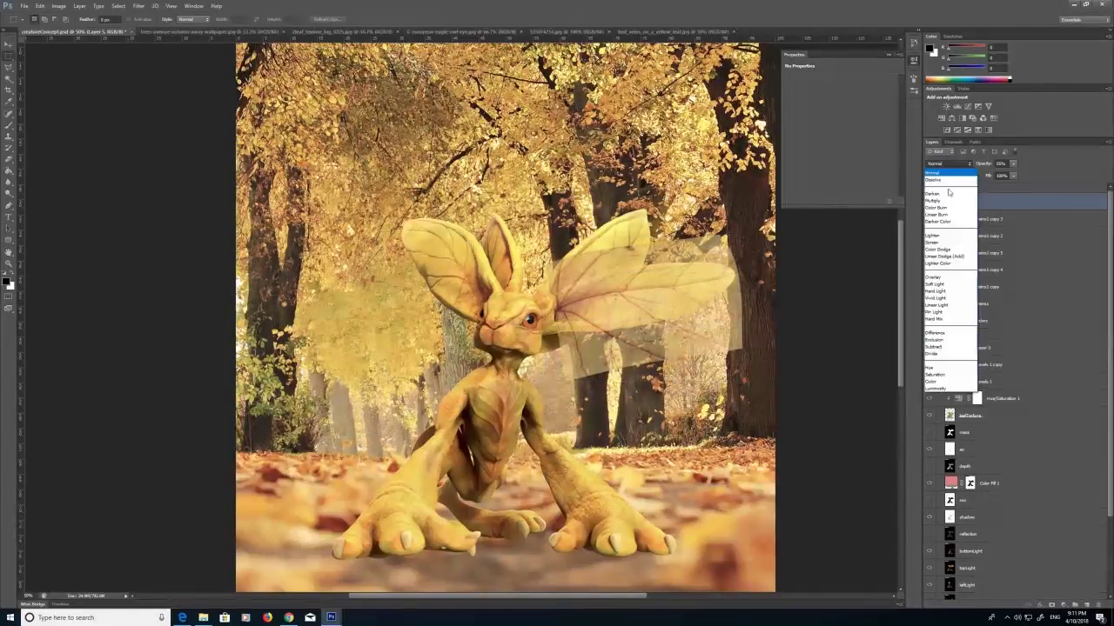
pyautogui.click(936, 278)
pyautogui.click(941, 176)
# Add a black mask to the leaf layer and paint white inside the large front ear, cleaning up with black.
pyautogui.click(79, 6)
pyautogui.moveTo(96, 104)
pyautogui.click(50, 111)
pyautogui.press('b')
pyautogui.moveTo(565, 314)
pyautogui.mouseDown()
pyautogui.moveTo(614, 294)
pyautogui.moveTo(597, 316)
pyautogui.mouseUp()
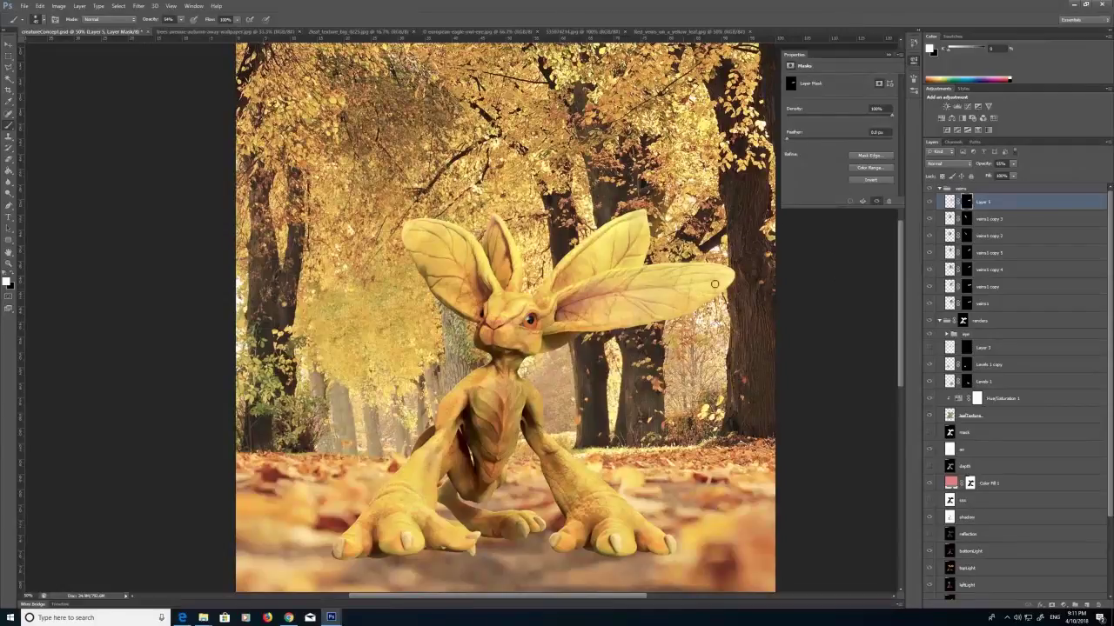
pyautogui.click(12, 276)
pyautogui.press('x')
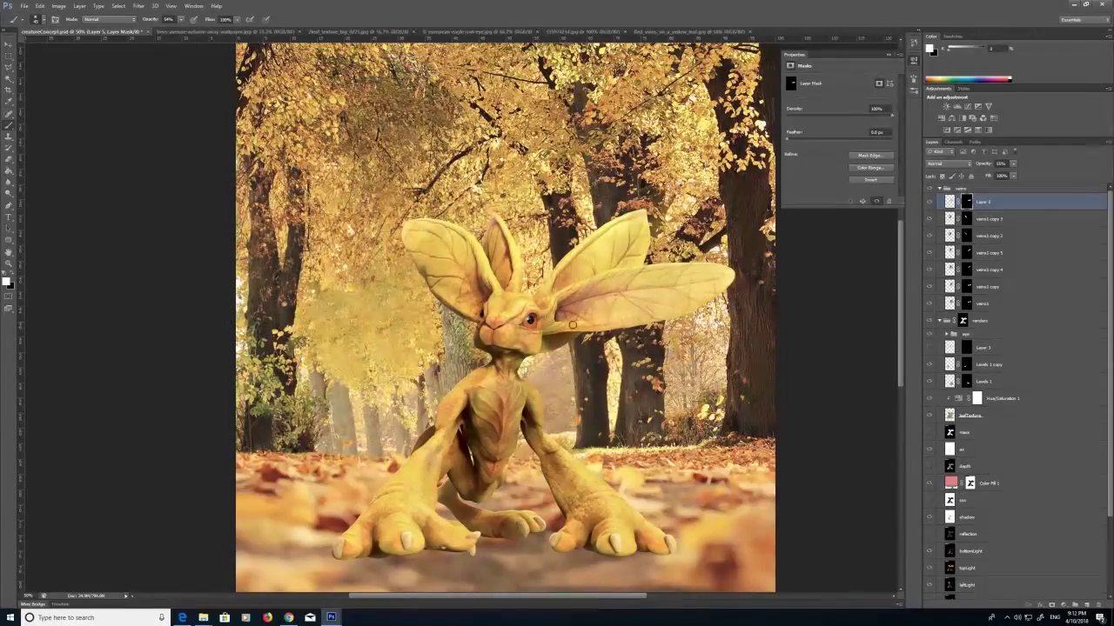
pyautogui.press('x')
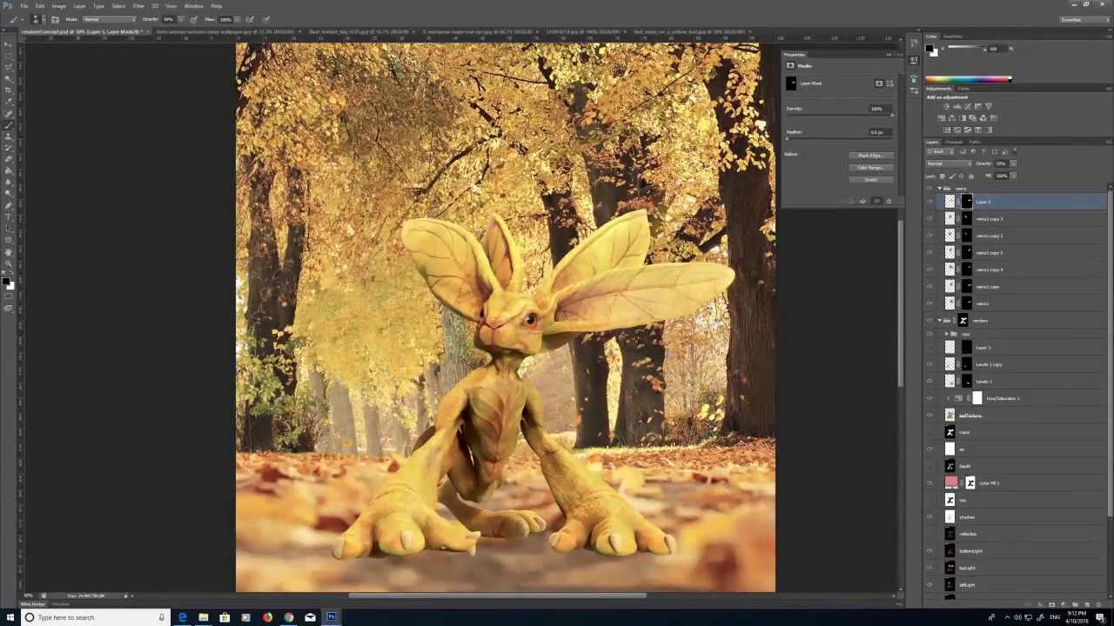
# Duplicate the masked red-veined leaf layer.
pyautogui.click(1014, 164)
pyautogui.rightClick(948, 207)
pyautogui.click(1019, 203)
pyautogui.click(949, 206)
pyautogui.click(40, 6)
pyautogui.moveTo(79, 7)
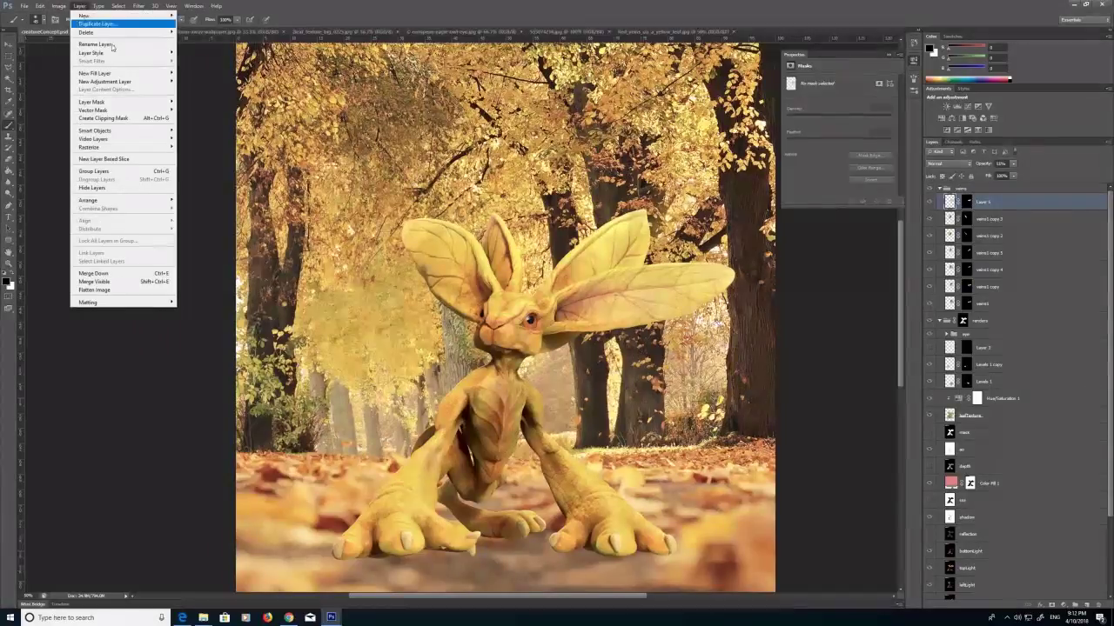
pyautogui.click(98, 23)
pyautogui.click(629, 194)
# Rotate the duplicated leaf image and move it over the creature's ear behind the large front one.
pyautogui.click(40, 6)
pyautogui.moveTo(136, 177)
pyautogui.click(163, 196)
pyautogui.moveTo(736, 371); pyautogui.dragTo(745, 304)
pyautogui.moveTo(587, 328); pyautogui.dragTo(557, 299)
# Warp the duplicated leaf image so its veins follow the rear ear's shape.
pyautogui.click(40, 6)
pyautogui.click(167, 229)
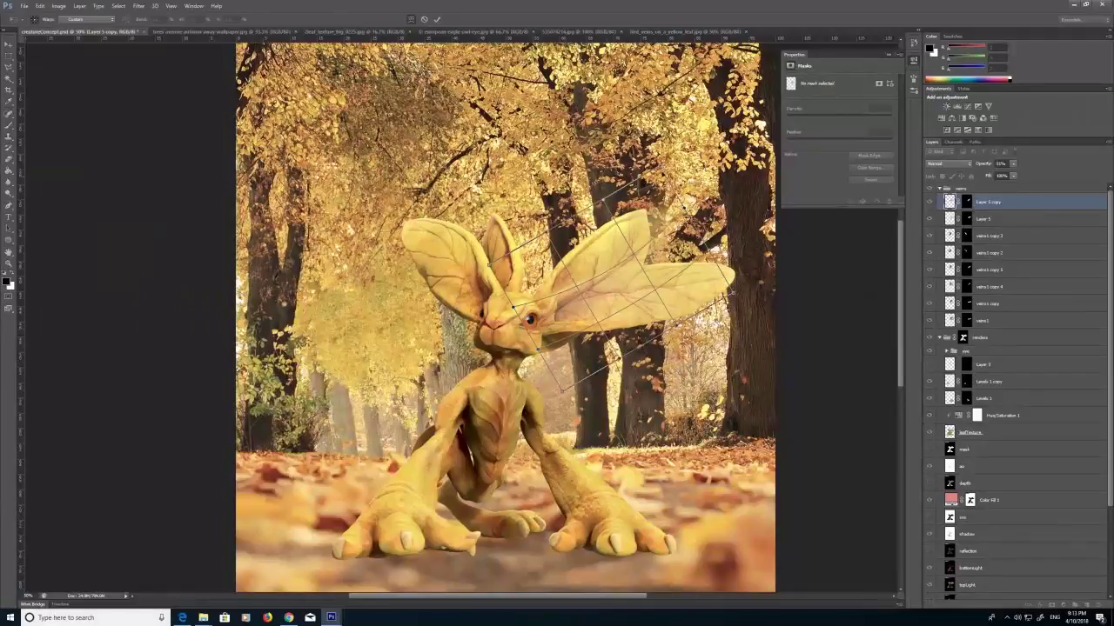
pyautogui.moveTo(633, 255); pyautogui.dragTo(642, 240)
pyautogui.moveTo(684, 209); pyautogui.dragTo(667, 206)
pyautogui.moveTo(604, 264); pyautogui.dragTo(594, 279)
pyautogui.press('Return')
# Paint the duplicate's layer mask in black and white so the veins show only on the rear ear.
pyautogui.press('b')
pyautogui.press('x')
pyautogui.click(967, 202)
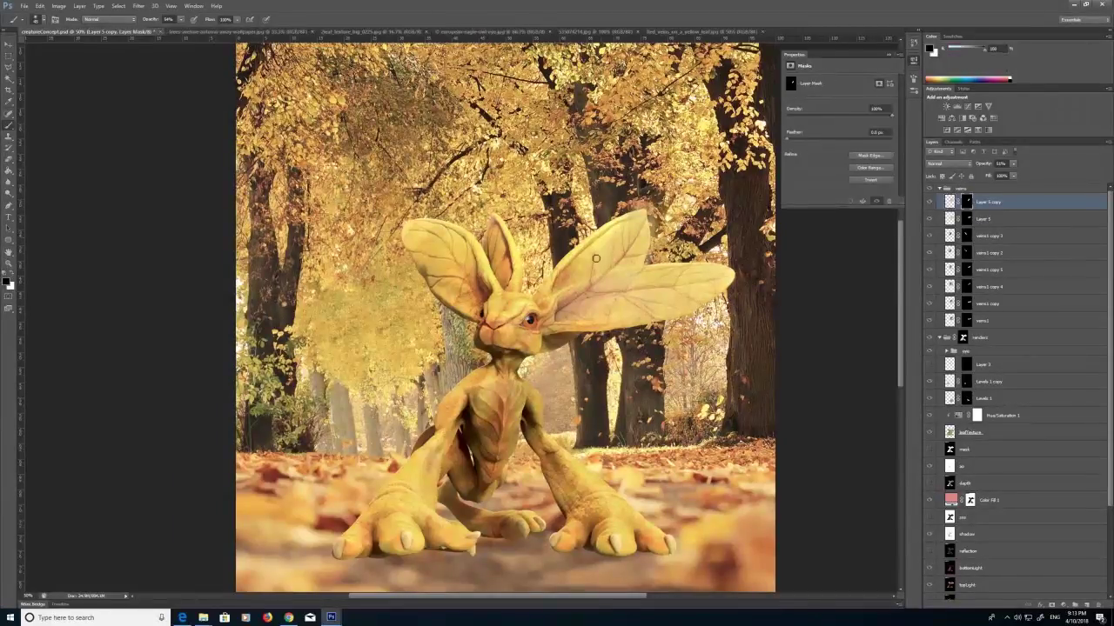
pyautogui.press('x')
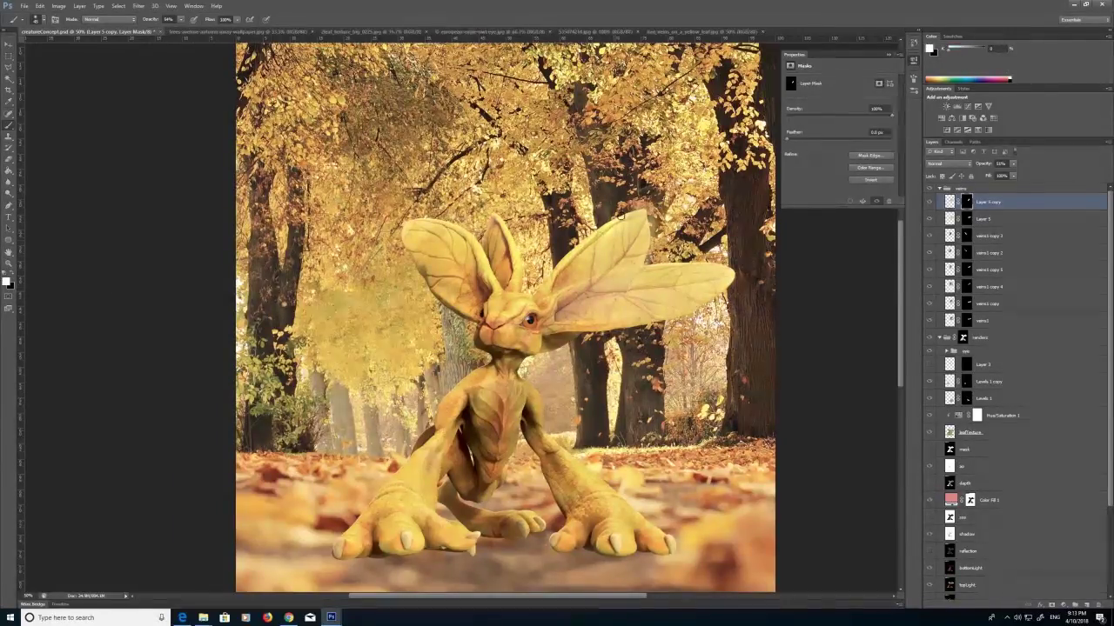
pyautogui.press('x')
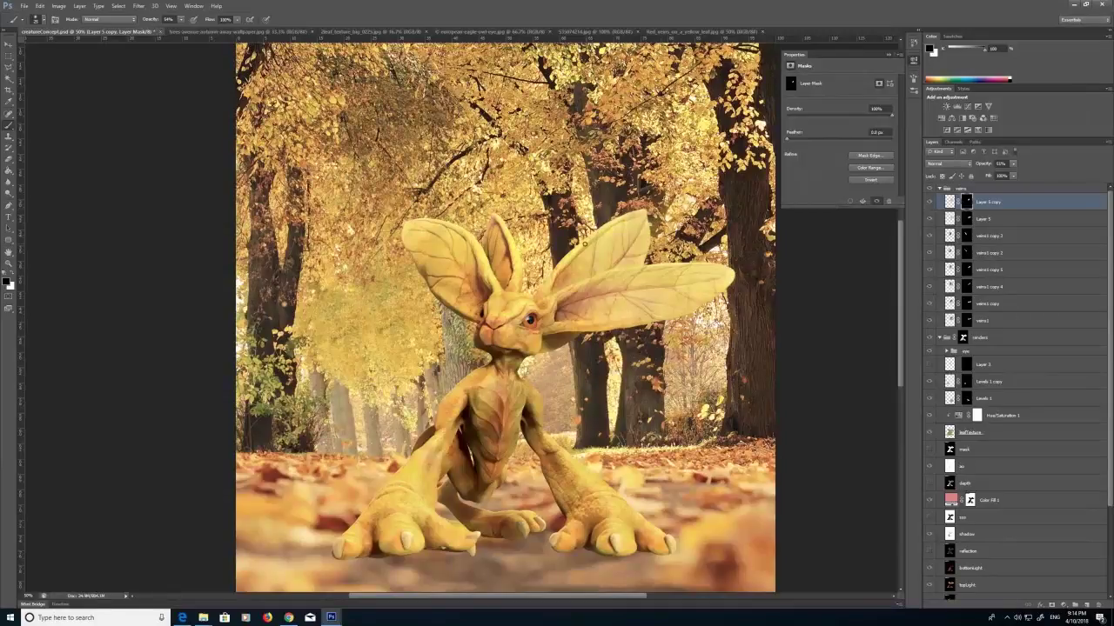
# Duplicate the masked vein layer of the rear ear on the creature's right-hand side of the image.
pyautogui.press('3')
pyautogui.press('4')
pyautogui.click(949, 202)
pyautogui.click(40, 6)
pyautogui.moveTo(78, 7)
pyautogui.click(97, 25)
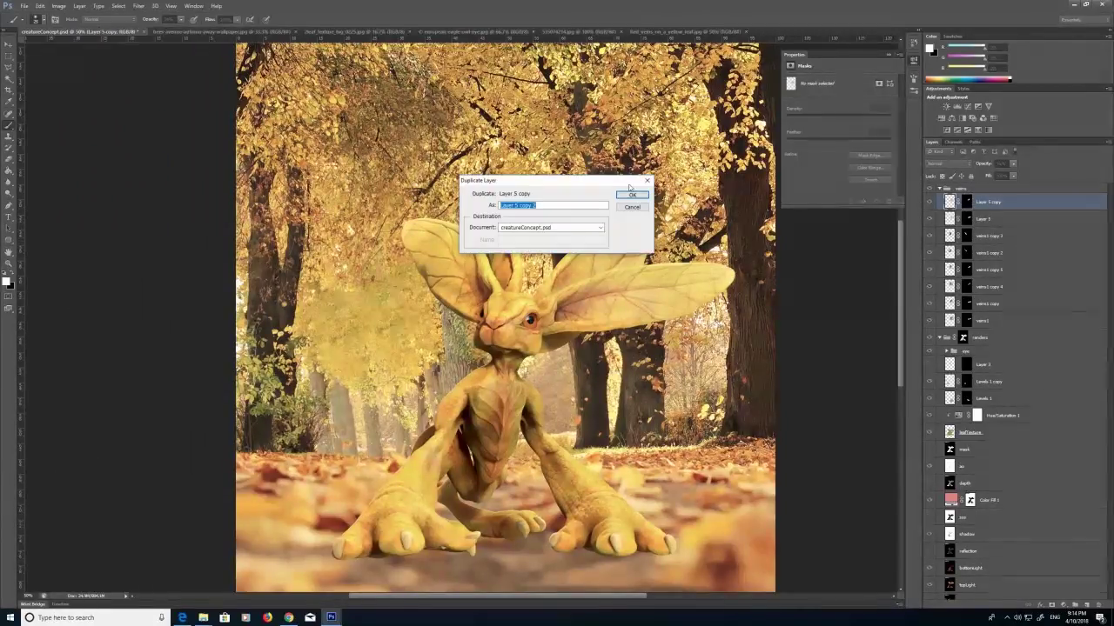
pyautogui.click(632, 194)
# Flip the duplicated vein image and move it over the large ear on the left side of the image.
pyautogui.click(39, 6)
pyautogui.moveTo(65, 175)
pyautogui.click(180, 269)
pyautogui.click(8, 45)
pyautogui.moveTo(629, 279); pyautogui.dragTo(461, 279)
# Warp the flipped vein image so its veins follow the shape of the large left ear.
pyautogui.click(39, 6)
pyautogui.click(170, 228)
pyautogui.moveTo(413, 305); pyautogui.dragTo(481, 328)
pyautogui.moveTo(476, 253); pyautogui.dragTo(433, 241)
pyautogui.moveTo(544, 381); pyautogui.dragTo(525, 419)
pyautogui.moveTo(477, 330); pyautogui.dragTo(480, 325)
pyautogui.moveTo(336, 171); pyautogui.dragTo(327, 202)
pyautogui.moveTo(437, 244); pyautogui.dragTo(433, 242)
pyautogui.click(9, 56)
pyautogui.click(511, 230)
# Paint the layer mask in white and black so the veins show only inside the large left ear.
pyautogui.click(966, 202)
pyautogui.click(8, 125)
pyautogui.click(12, 275)
pyautogui.moveTo(181, 19); pyautogui.dragTo(205, 26)
pyautogui.press(']')
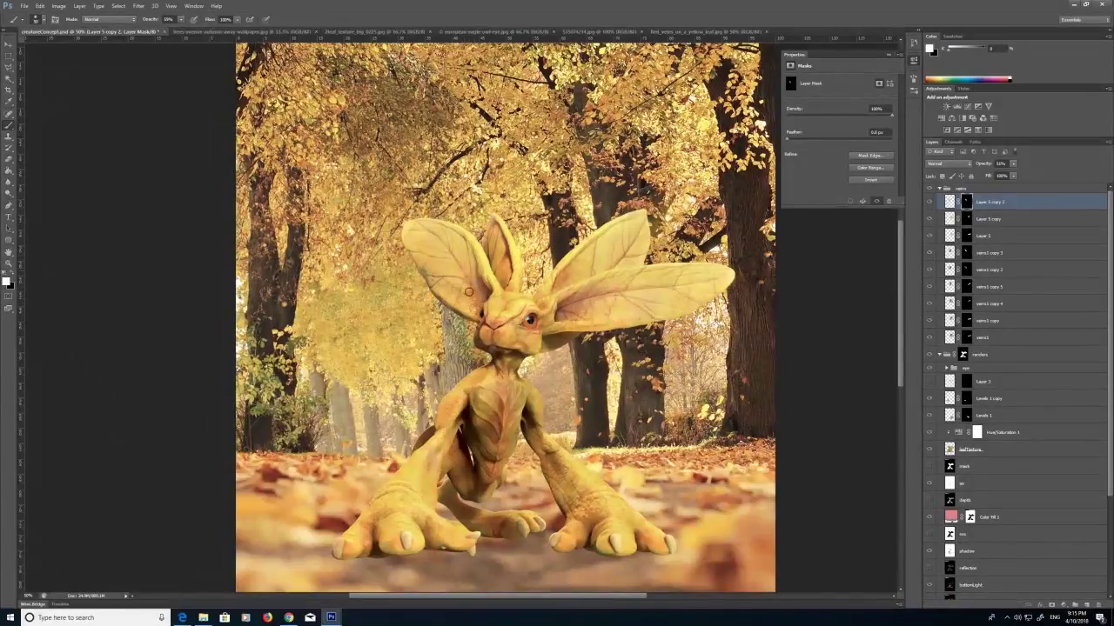
pyautogui.click(11, 274)
pyautogui.press('[')
pyautogui.click(16, 278)
pyautogui.moveTo(180, 20); pyautogui.dragTo(168, 31)
pyautogui.press(']')
pyautogui.press(']')
pyautogui.press(']')
pyautogui.press(']')
pyautogui.press(']')
pyautogui.press(']')
pyautogui.press(']')
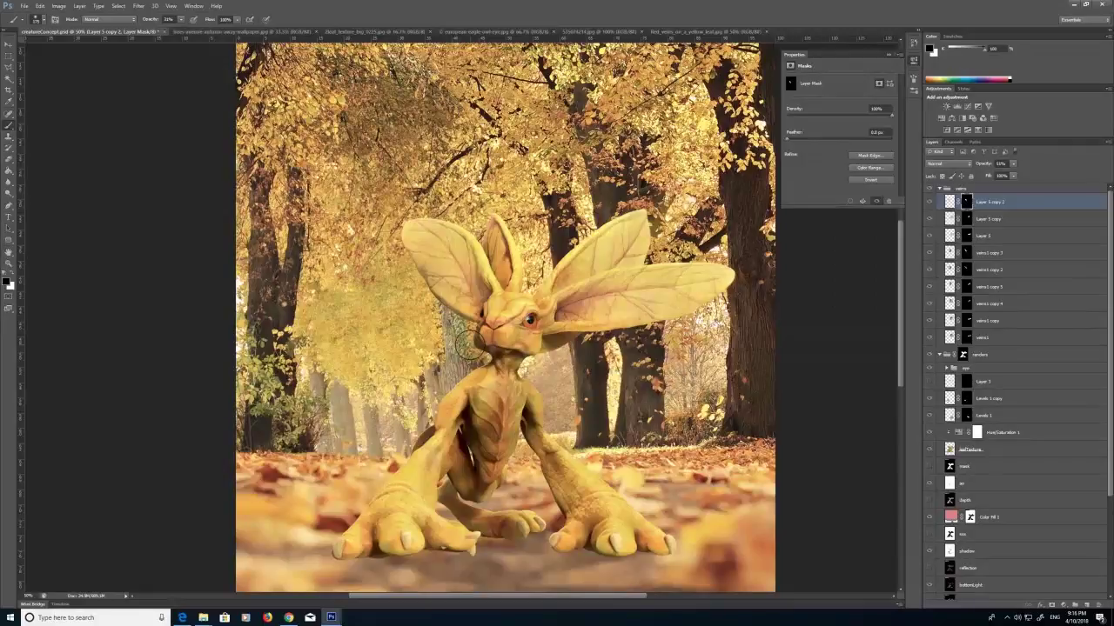
# Duplicate the large left ear's masked vein layer.
pyautogui.click(95, 6)
pyautogui.moveTo(81, 6)
pyautogui.click(98, 32)
pyautogui.press('Return')
pyautogui.click(8, 44)
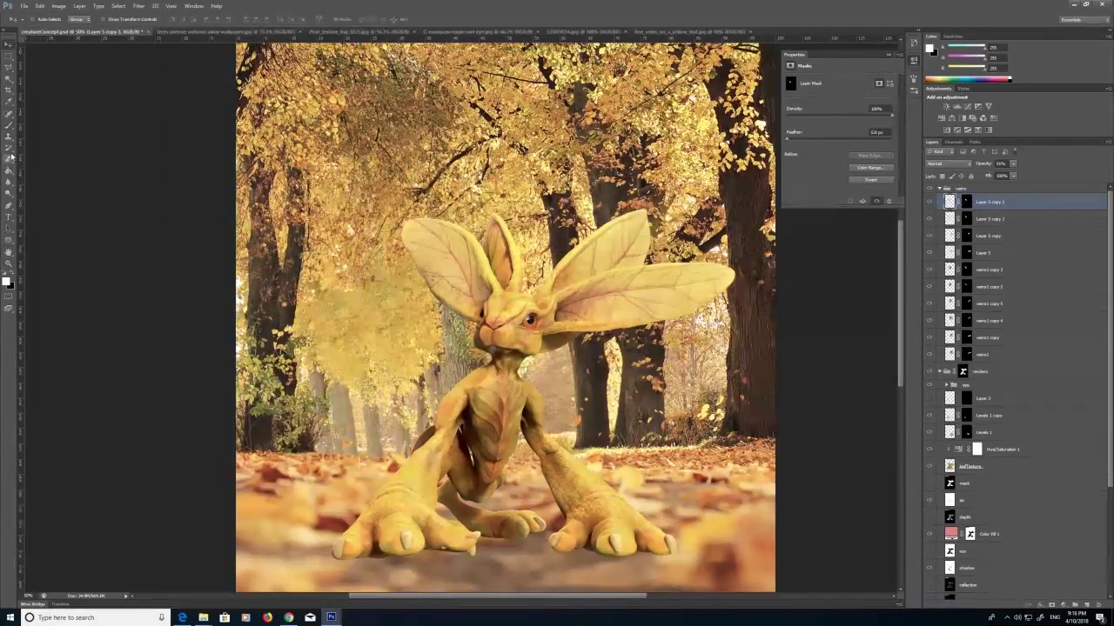
# Touch up the masks of the large left ear's two vein layers in black with a smaller brush.
pyautogui.click(9, 125)
pyautogui.click(12, 274)
pyautogui.click(966, 220)
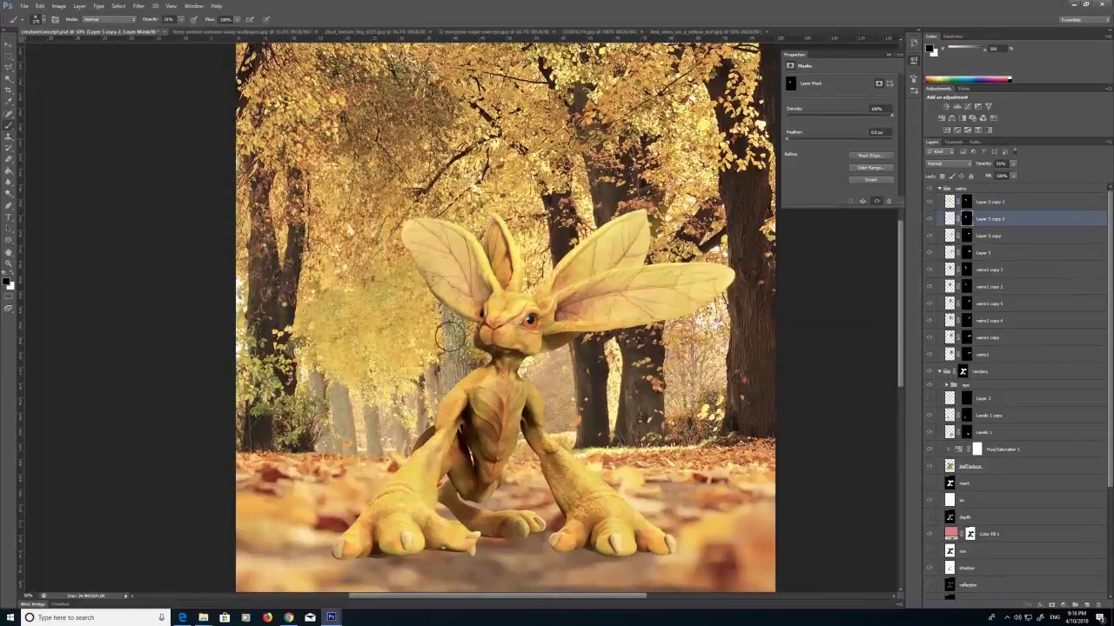
pyautogui.hotkey('ctrl', 'space')
pyautogui.keyDown('ctrl'); pyautogui.click(489, 315); pyautogui.keyUp('ctrl')
pyautogui.keyDown('ctrl'); pyautogui.click(489, 316); pyautogui.keyUp('ctrl')
pyautogui.keyDown('ctrl'); pyautogui.click(489, 316); pyautogui.keyUp('ctrl')
pyautogui.press('[')
pyautogui.press('[')
pyautogui.press('[')
pyautogui.press('[')
pyautogui.press('[')
pyautogui.press('[')
pyautogui.press('[')
pyautogui.press('[')
pyautogui.press('[')
pyautogui.press('[')
pyautogui.press('[')
pyautogui.click(966, 202)
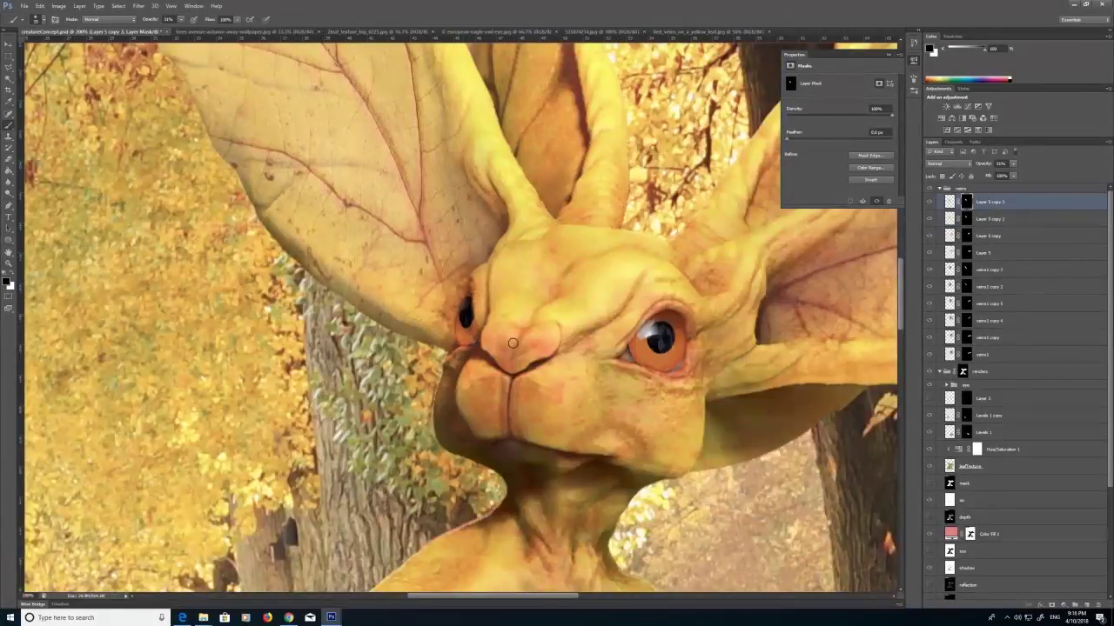
# Duplicate the left ear's vein layer again and move the copy's veins toward the small middle ear.
pyautogui.hotkey('alt', 'space')
pyautogui.keyDown('alt'); pyautogui.scroll(-3, 544, 268); pyautogui.keyUp('alt')
pyautogui.click(40, 7)
pyautogui.moveTo(79, 7)
pyautogui.click(99, 23)
pyautogui.press('Return')
pyautogui.press('v')
pyautogui.moveTo(503, 251); pyautogui.dragTo(524, 221)
# Warp the new vein copy to fit the narrow shape of the small middle ear.
pyautogui.click(40, 7)
pyautogui.moveTo(130, 177)
pyautogui.click(165, 230)
pyautogui.moveTo(524, 289); pyautogui.dragTo(533, 276)
pyautogui.moveTo(492, 102); pyautogui.dragTo(546, 122)
pyautogui.moveTo(367, 104); pyautogui.dragTo(466, 139)
pyautogui.moveTo(550, 370); pyautogui.dragTo(597, 356)
pyautogui.moveTo(546, 198); pyautogui.dragTo(548, 191)
pyautogui.press('b')
pyautogui.click(510, 226)
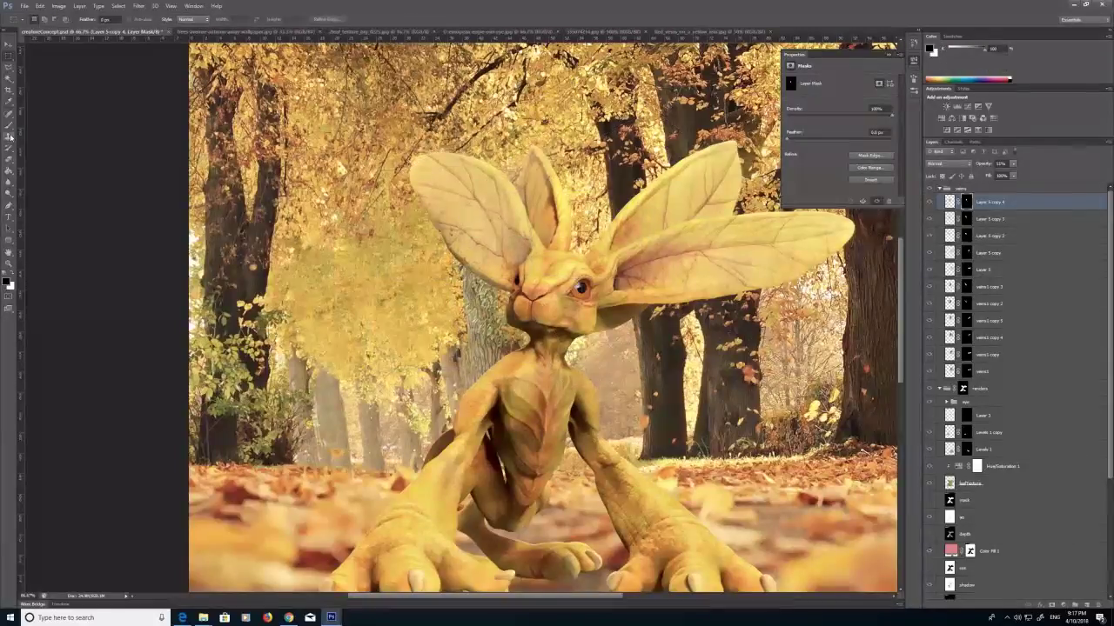
# Paint the copy's mask in white at 100% opacity, then black at reduced opacity, limiting the veins to the small middle ear.
pyautogui.click(181, 19)
pyautogui.moveTo(183, 31); pyautogui.dragTo(215, 30)
pyautogui.press(']')
pyautogui.press(']')
pyautogui.moveTo(498, 185)
pyautogui.mouseDown()
pyautogui.moveTo(527, 247)
pyautogui.moveTo(515, 218)
pyautogui.mouseUp()
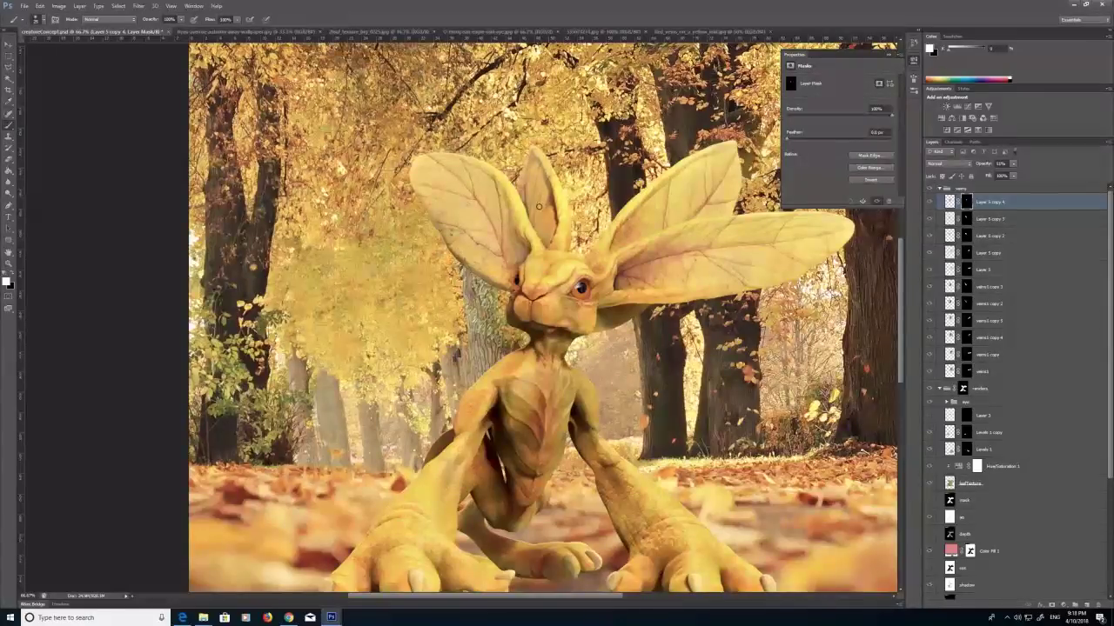
pyautogui.press('4')
pyautogui.press('3')
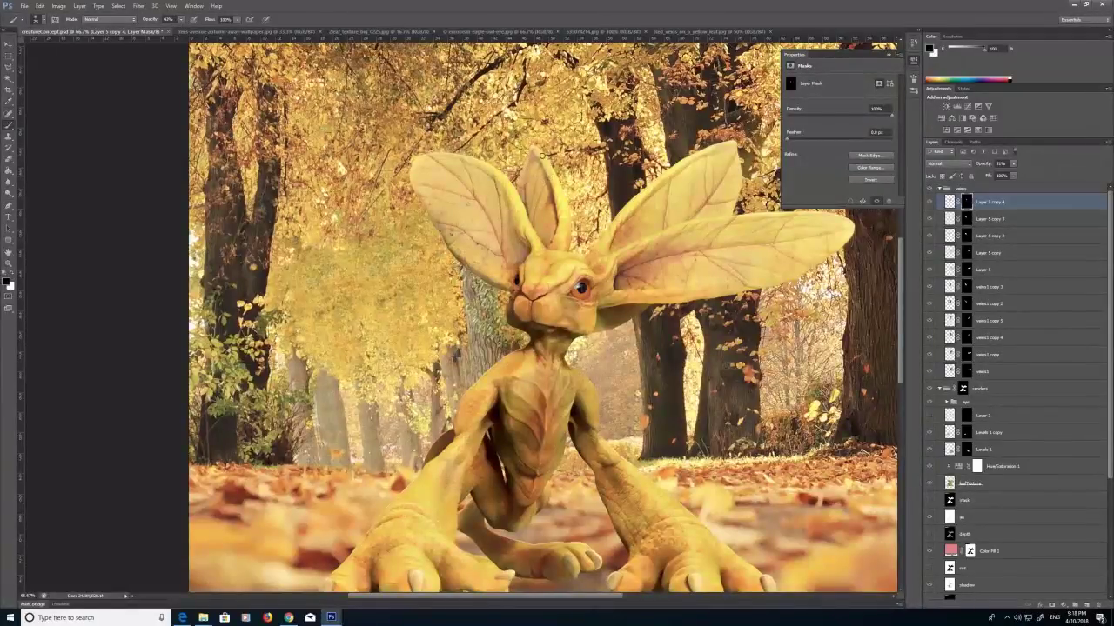
# Open a green stain texture image and paste it above the Levels 1 copy layer in the renders group.
pyautogui.press('z')
pyautogui.moveTo(595, 280); pyautogui.dragTo(560, 285)
pyautogui.click(542, 312)
pyautogui.click(542, 313)
pyautogui.moveTo(514, 427); pyautogui.dragTo(512, 366)
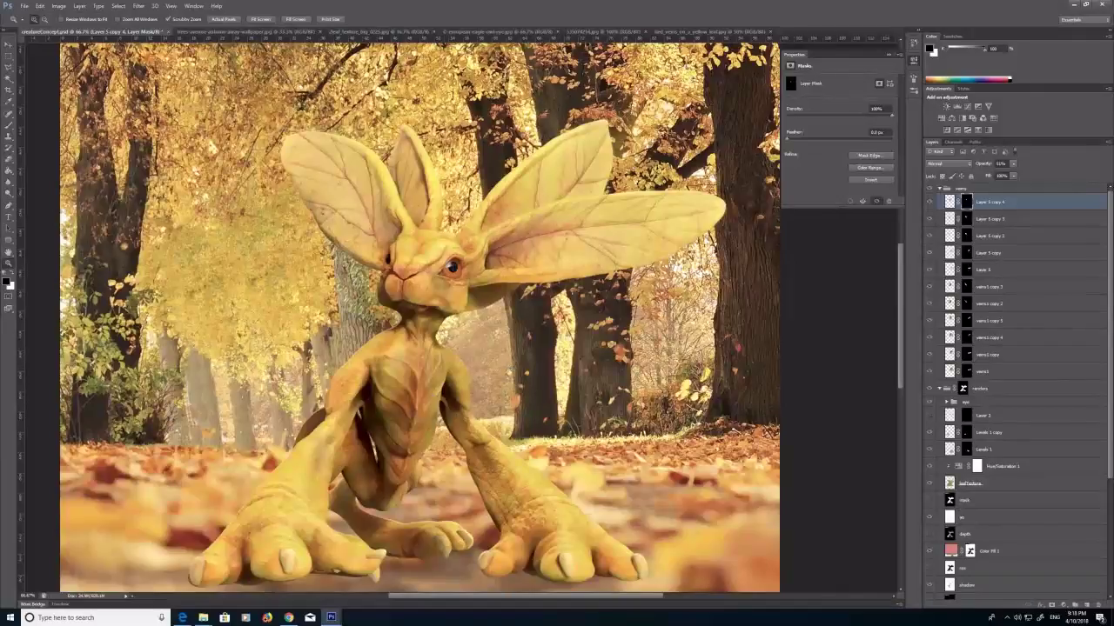
pyautogui.hotkey('ctrl', 'o')
pyautogui.click(633, 375)
pyautogui.scroll(-1, 633, 375)
pyautogui.click(843, 507)
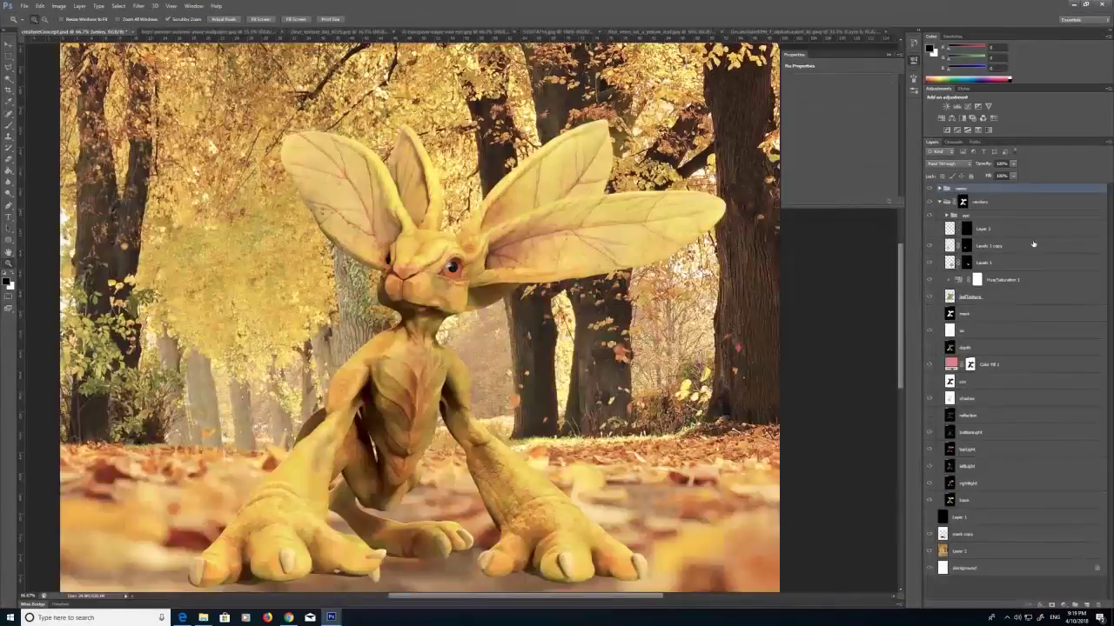
pyautogui.click(1034, 245)
pyautogui.click(40, 7)
pyautogui.click(48, 80)
# Try different blend modes on the pasted stain texture and lower its opacity to about 30%.
pyautogui.click(950, 166)
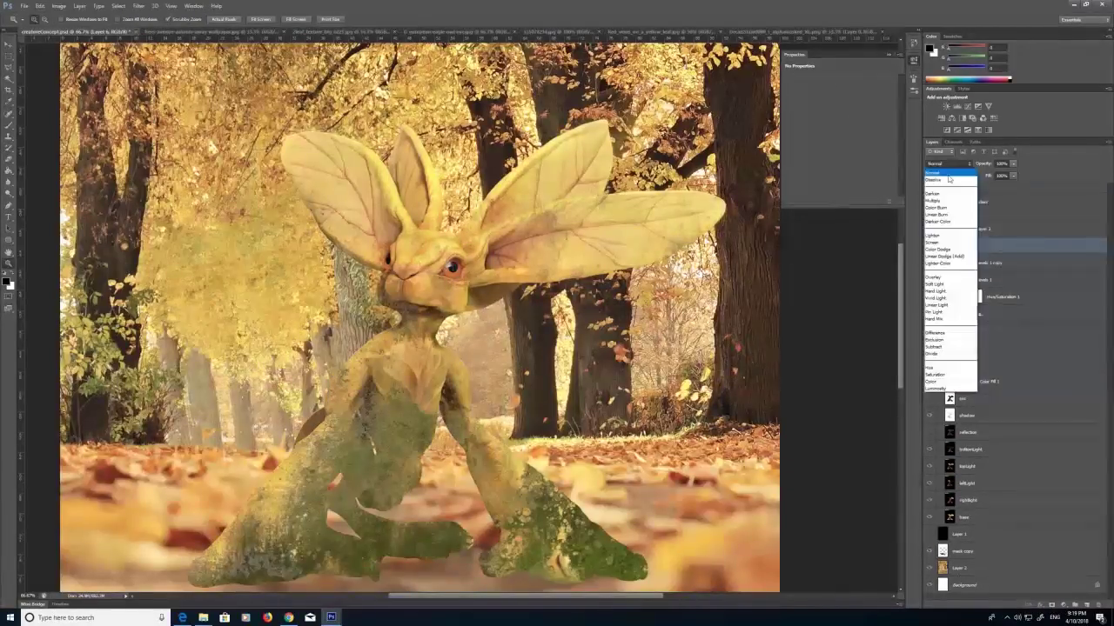
pyautogui.click(945, 195)
pyautogui.press('Down')
pyautogui.press('Down')
pyautogui.press('Down')
pyautogui.press('Down')
pyautogui.press('Down')
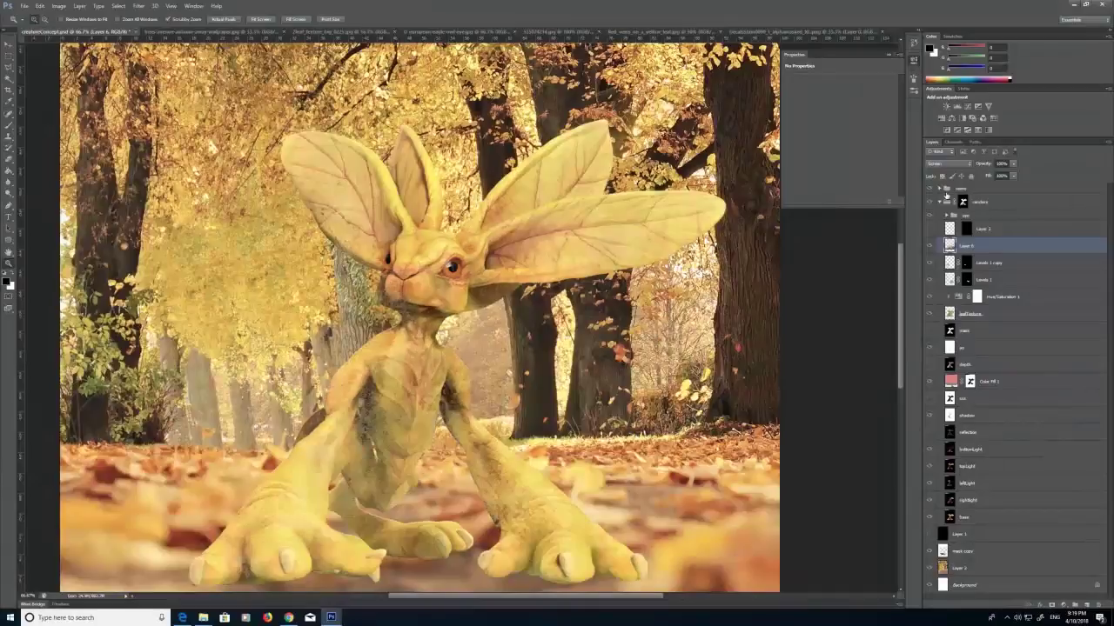
pyautogui.press('Down')
pyautogui.press('Down')
pyautogui.press('Down')
pyautogui.press('Down')
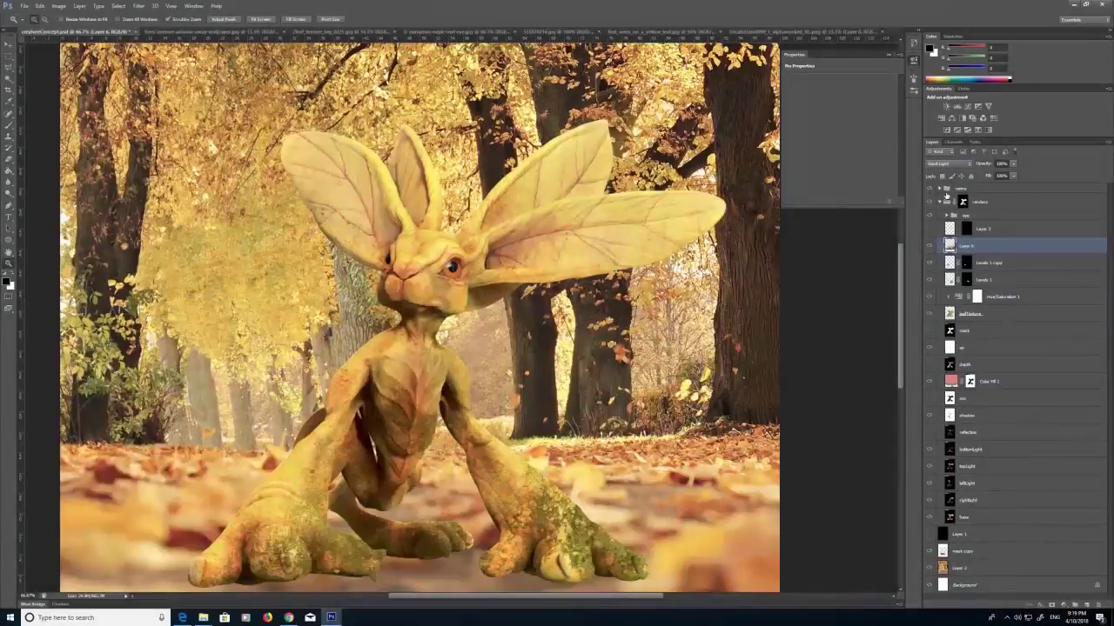
pyautogui.press('Down')
pyautogui.press('Down')
pyautogui.press('Down')
pyautogui.press('Down')
pyautogui.press('Down')
pyautogui.press('Down')
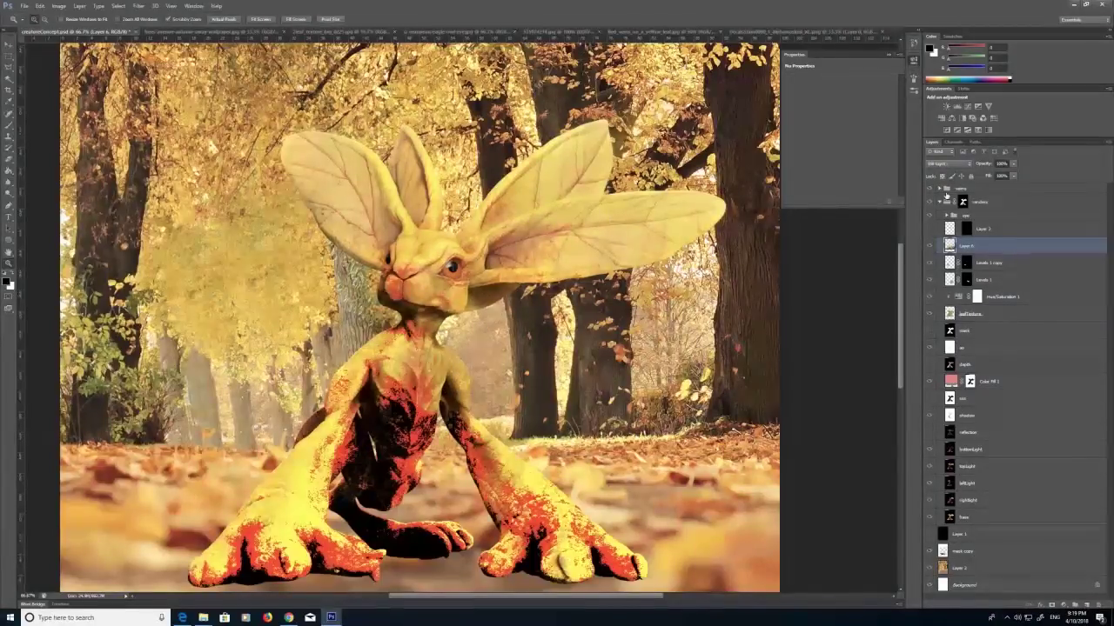
pyautogui.moveTo(1014, 164); pyautogui.dragTo(981, 176)
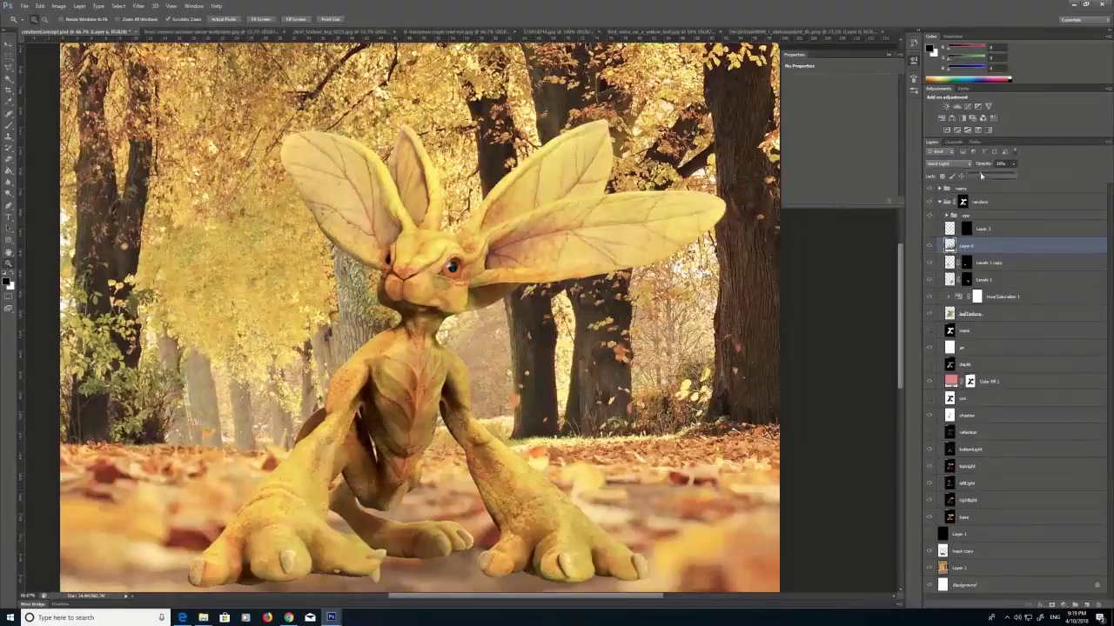
# Hide the pasted stain texture layer and delete it.
pyautogui.click(929, 246)
pyautogui.rightClick(969, 248)
pyautogui.click(990, 287)
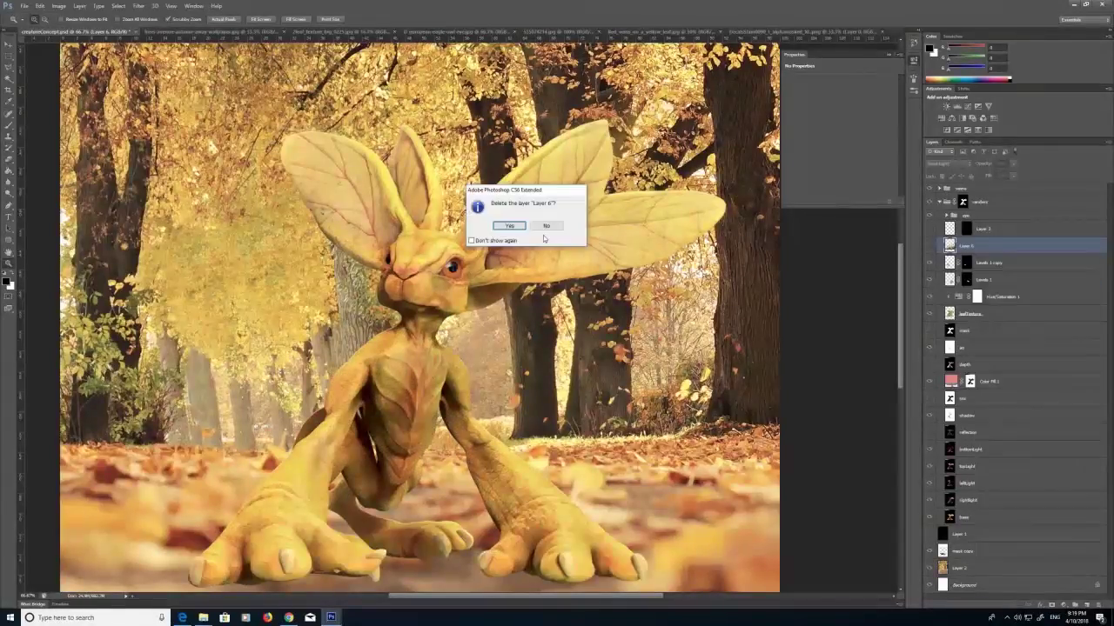
pyautogui.click(512, 226)
# Collapse the renders group and close all the texture and reference images, keeping only the creature document open.
pyautogui.keyDown('alt'); pyautogui.click(531, 326); pyautogui.keyUp('alt')
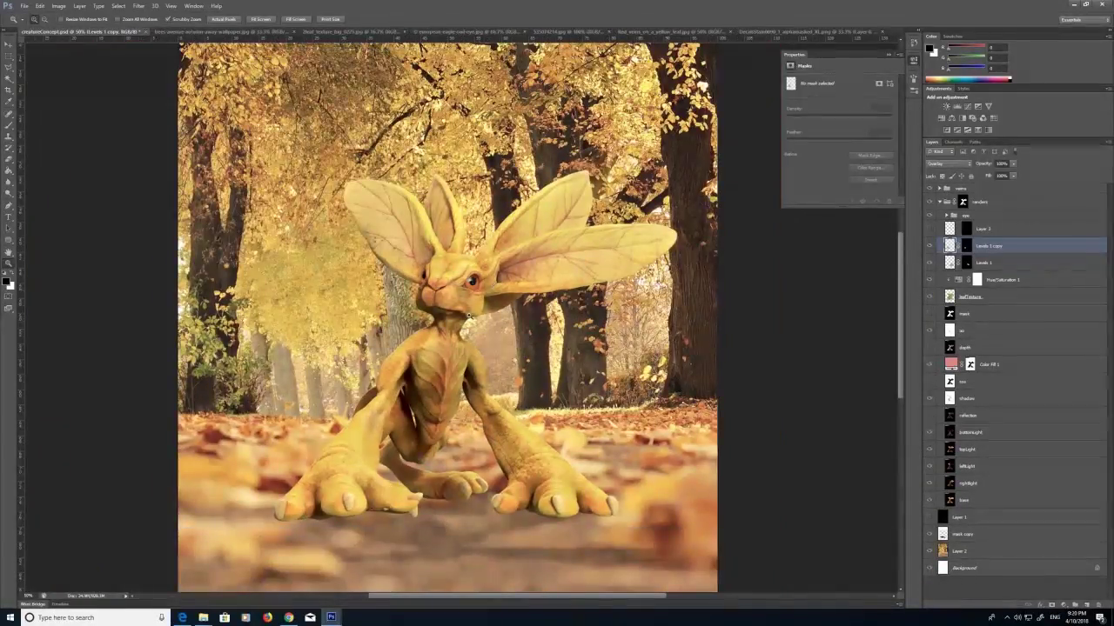
pyautogui.click(938, 202)
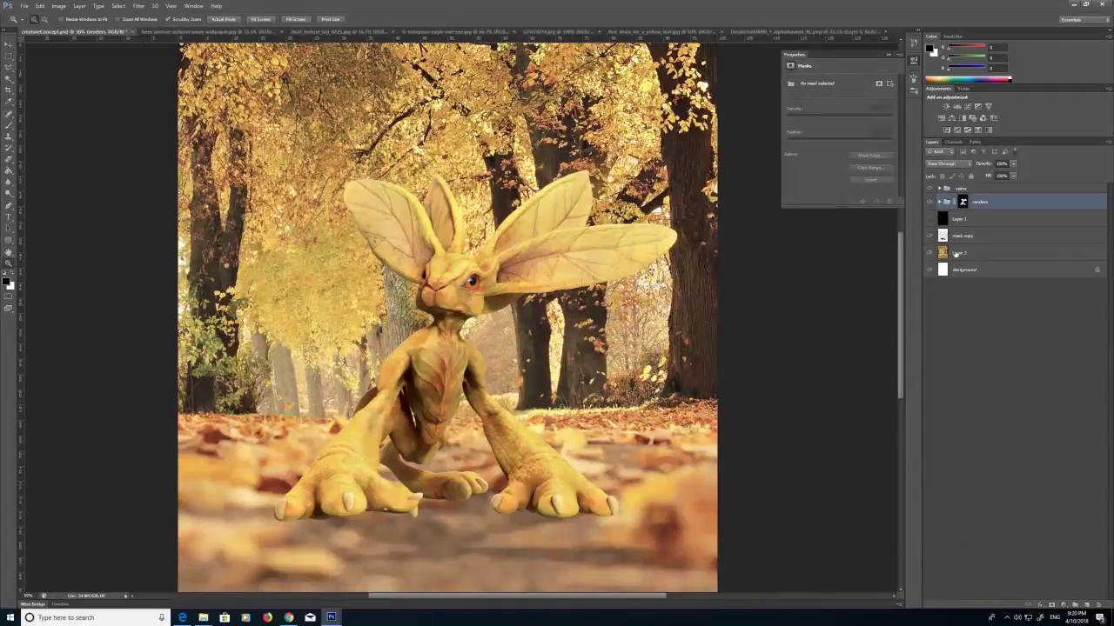
pyautogui.click(886, 33)
pyautogui.click(721, 32)
pyautogui.click(600, 33)
pyautogui.click(515, 32)
pyautogui.click(393, 33)
pyautogui.click(282, 32)
# Open the autumn-color-dawn-daylight-wallpaper.jpg forest photo.
pyautogui.click(25, 6)
pyautogui.click(35, 23)
pyautogui.doubleClick(684, 230)
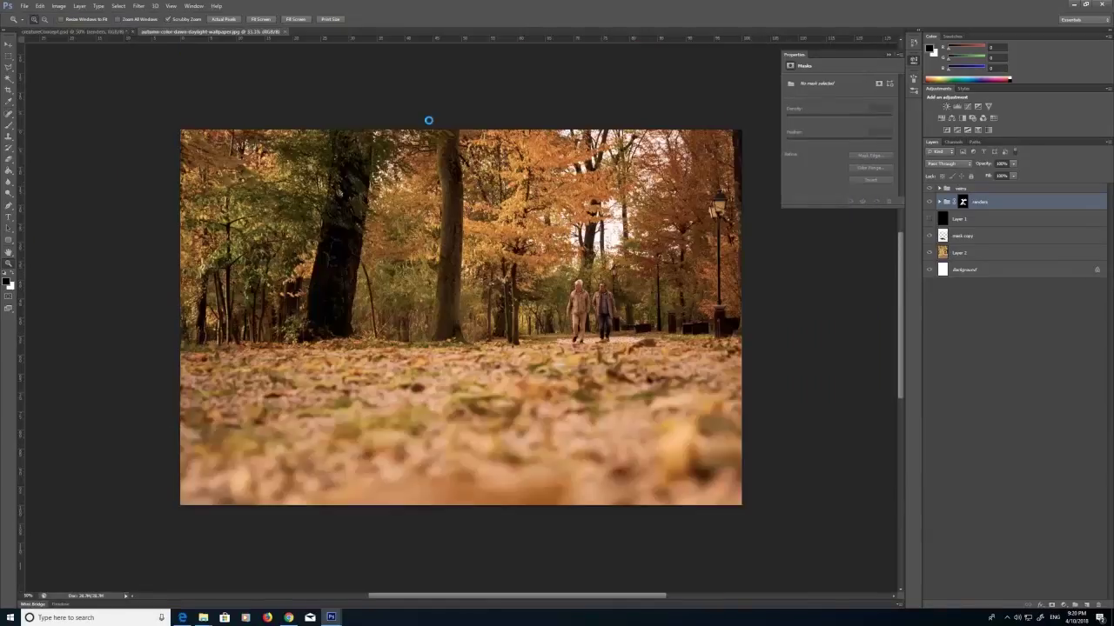
# Copy the entire forest photo and paste it directly above Layer 2 in creatureConcept.psd.
pyautogui.click(118, 6)
pyautogui.click(119, 16)
pyautogui.click(40, 6)
pyautogui.click(48, 66)
pyautogui.click(90, 32)
pyautogui.click(972, 255)
pyautogui.click(40, 7)
pyautogui.click(50, 83)
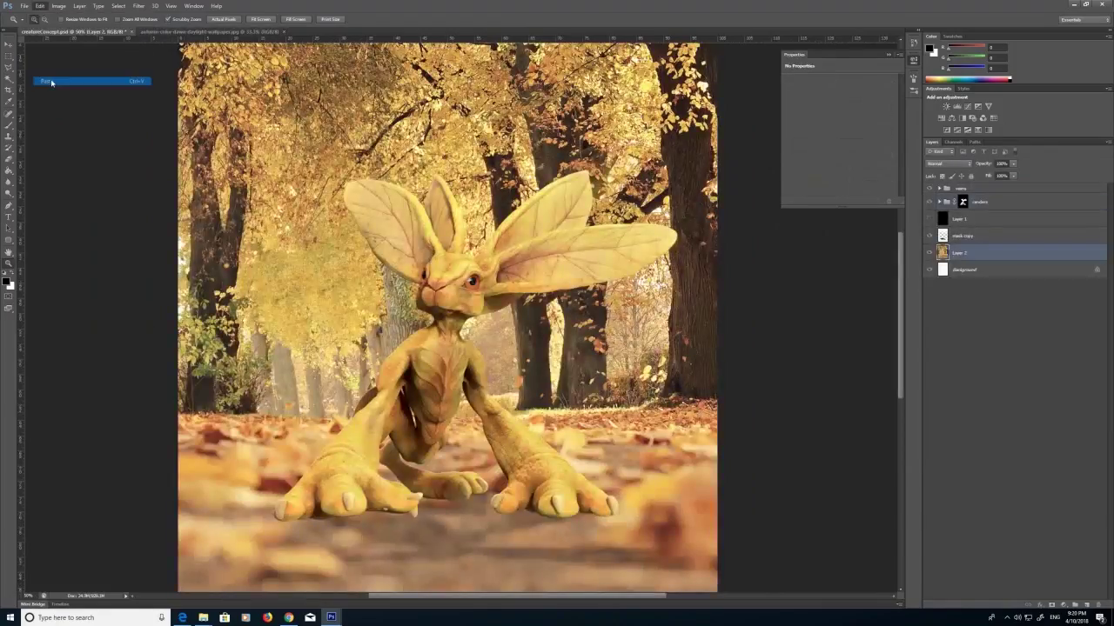
# Set the pasted photo to 60% opacity, move it down to align its ground line, and restore 100% opacity.
pyautogui.click(7, 47)
pyautogui.press('6')
pyautogui.moveTo(360, 351); pyautogui.dragTo(371, 398)
pyautogui.click(8, 57)
pyautogui.click(1012, 164)
pyautogui.moveTo(1012, 174); pyautogui.dragTo(1032, 174)
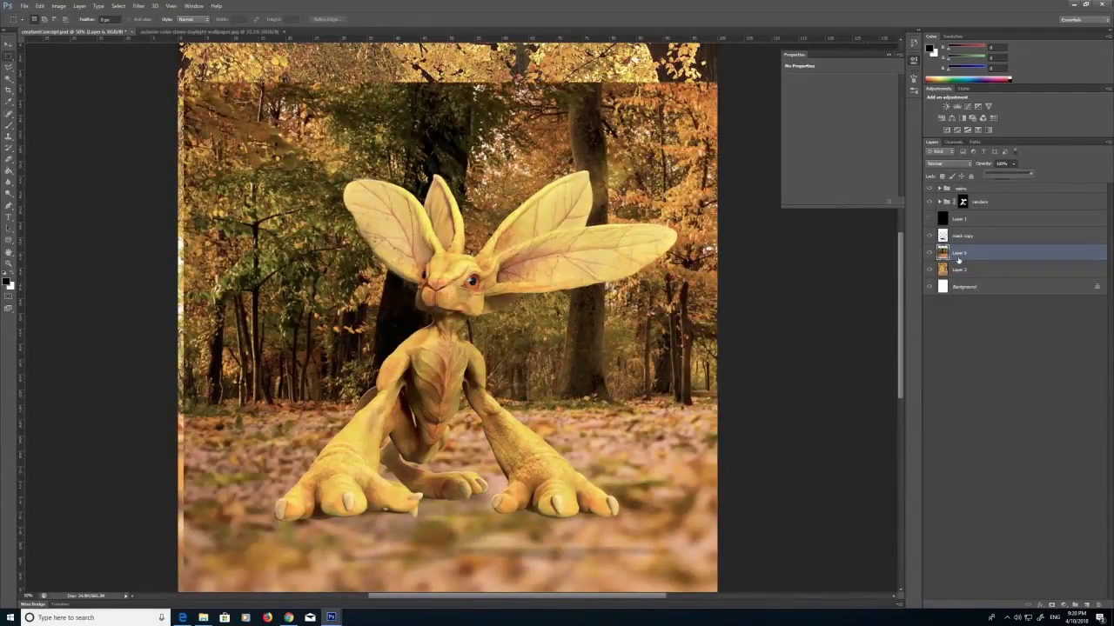
# Add a layer mask that hides all of the pasted forest photo.
pyautogui.click(79, 6)
pyautogui.moveTo(109, 102)
pyautogui.click(35, 109)
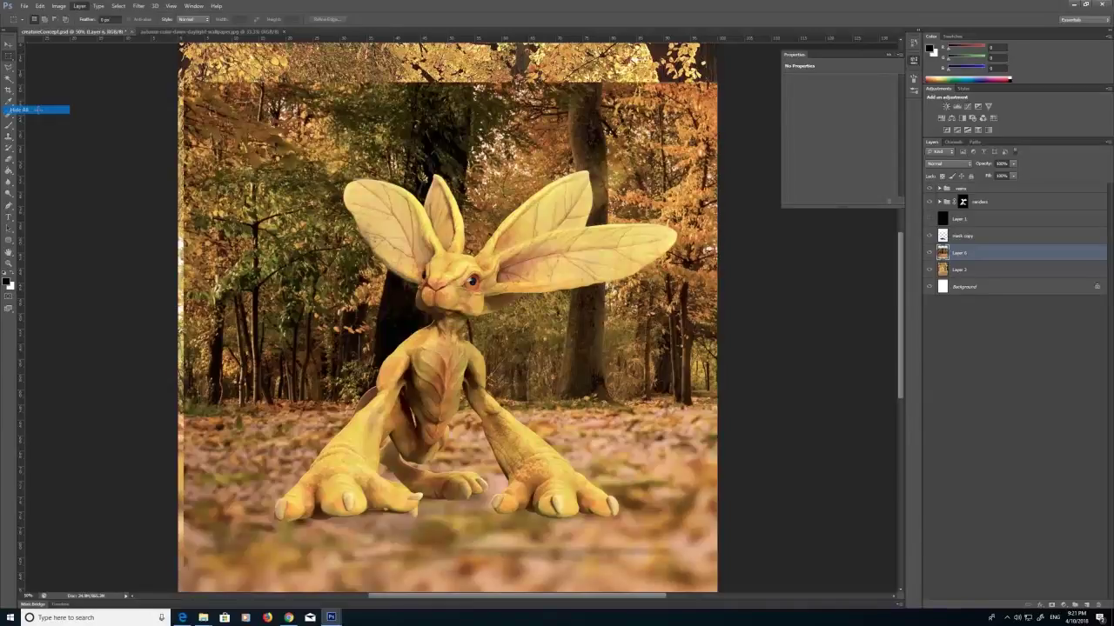
# Paint white on Layer 6's mask behind the creature's shoulder to reveal the darker distant trees, raising the brush opacity to 100%.
pyautogui.press('b')
pyautogui.moveTo(252, 382)
pyautogui.mouseDown()
pyautogui.moveTo(253, 407)
pyautogui.moveTo(268, 371)
pyautogui.moveTo(247, 377)
pyautogui.moveTo(249, 346)
pyautogui.mouseUp()
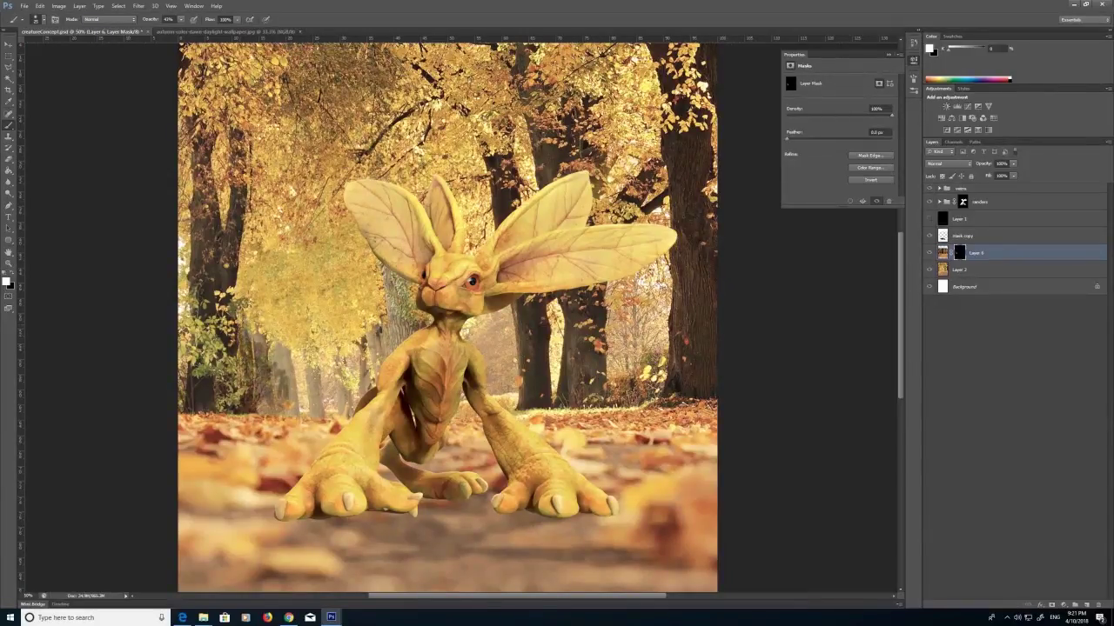
pyautogui.moveTo(244, 334)
pyautogui.mouseDown()
pyautogui.moveTo(281, 376)
pyautogui.moveTo(280, 362)
pyautogui.mouseUp()
pyautogui.click(182, 20)
pyautogui.moveTo(187, 30); pyautogui.dragTo(210, 31)
pyautogui.moveTo(277, 369)
pyautogui.mouseDown()
pyautogui.moveTo(272, 407)
pyautogui.moveTo(342, 409)
pyautogui.moveTo(378, 357)
pyautogui.moveTo(343, 391)
pyautogui.moveTo(311, 378)
pyautogui.moveTo(377, 324)
pyautogui.mouseUp()
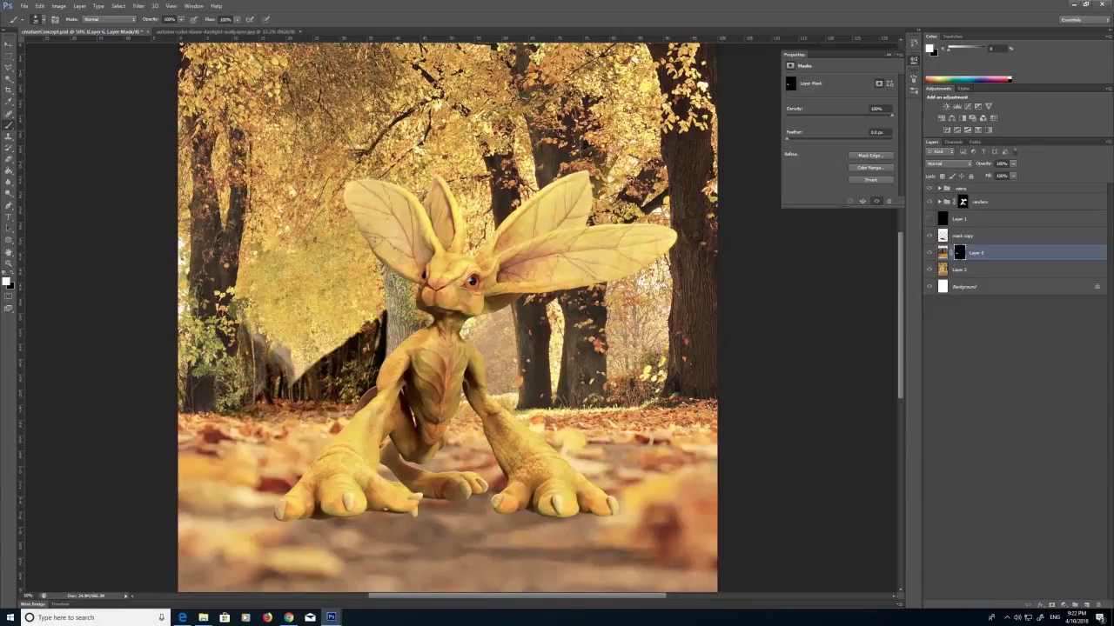
# Reveal more of Layer 6's distant woodland between the trunks with a larger brush, softening its upper edge at reduced brush opacity.
pyautogui.press(']')
pyautogui.press(']')
pyautogui.press(']')
pyautogui.press(']')
pyautogui.press(']')
pyautogui.press(']')
pyautogui.press(']')
pyautogui.moveTo(300, 381)
pyautogui.mouseDown()
pyautogui.moveTo(283, 353)
pyautogui.moveTo(324, 354)
pyautogui.moveTo(243, 319)
pyautogui.moveTo(267, 383)
pyautogui.moveTo(241, 381)
pyautogui.mouseUp()
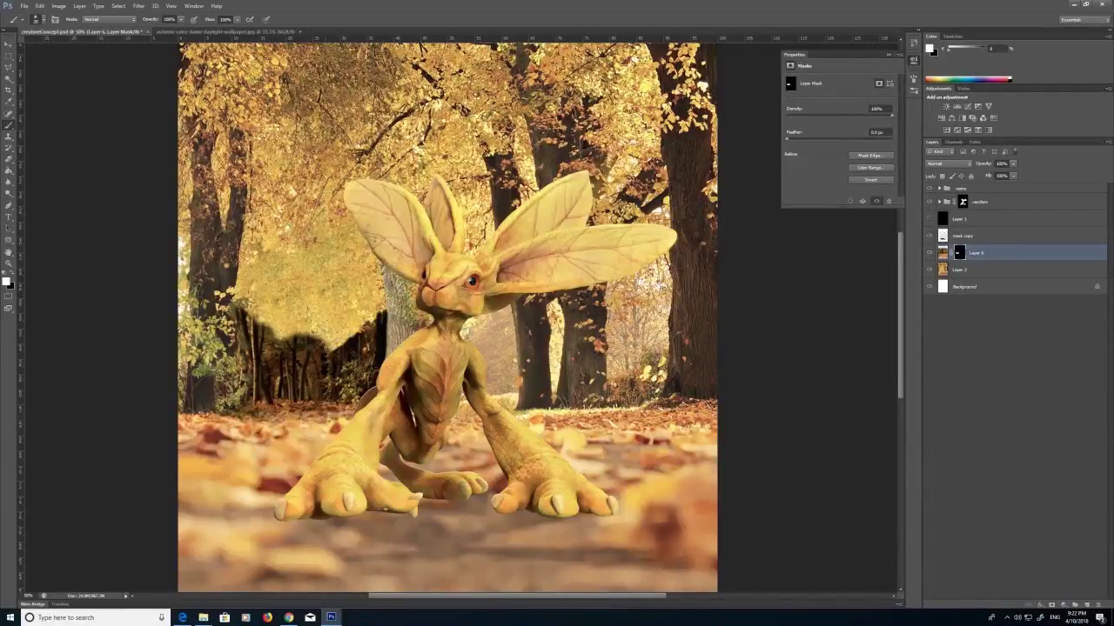
pyautogui.moveTo(181, 19); pyautogui.dragTo(165, 30)
pyautogui.press(']')
pyautogui.press(']')
pyautogui.moveTo(312, 329)
pyautogui.mouseDown()
pyautogui.moveTo(339, 336)
pyautogui.moveTo(266, 315)
pyautogui.mouseUp()
pyautogui.moveTo(355, 332)
pyautogui.mouseDown()
pyautogui.moveTo(355, 317)
pyautogui.moveTo(376, 312)
pyautogui.mouseUp()
# Add a Levels adjustment clipped to Layer 6, brightening the midtones to 1.72 and lowering the white input level.
pyautogui.rightClick(978, 254)
pyautogui.click(1063, 606)
pyautogui.click(1063, 606)
pyautogui.click(1063, 459)
pyautogui.rightClick(985, 252)
pyautogui.click(1027, 356)
pyautogui.moveTo(843, 145); pyautogui.dragTo(798, 145)
pyautogui.moveTo(892, 144); pyautogui.dragTo(866, 146)
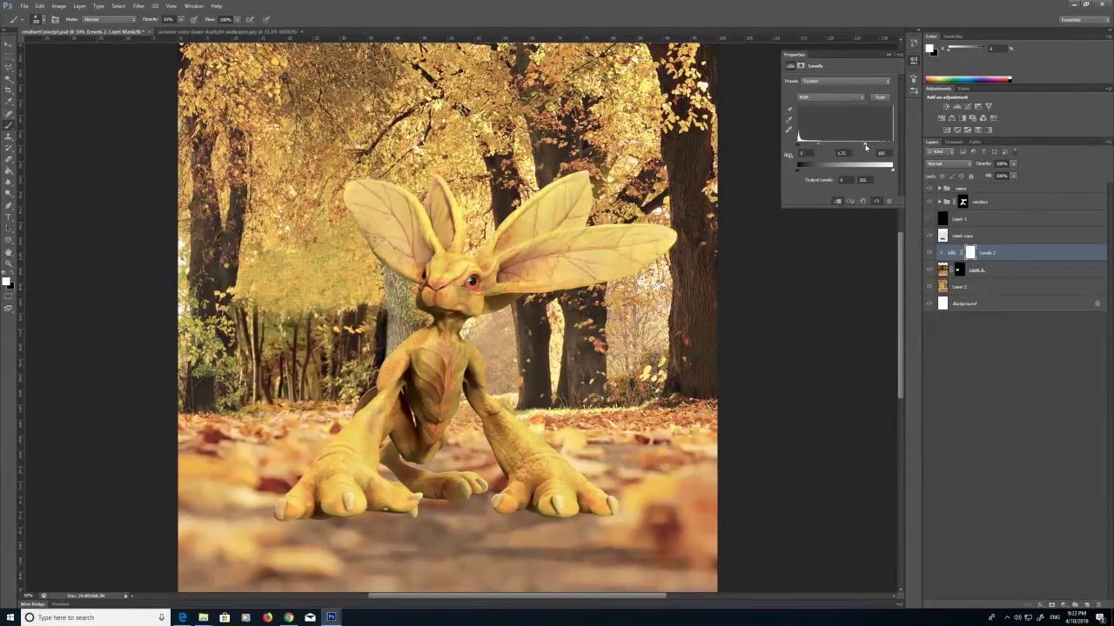
# Blend the revealed woodland's upper edge and clean up around the trunks beside the creature's arm on Layer 6's mask.
pyautogui.moveTo(251, 280)
pyautogui.mouseDown()
pyautogui.moveTo(380, 324)
pyautogui.moveTo(384, 342)
pyautogui.mouseUp()
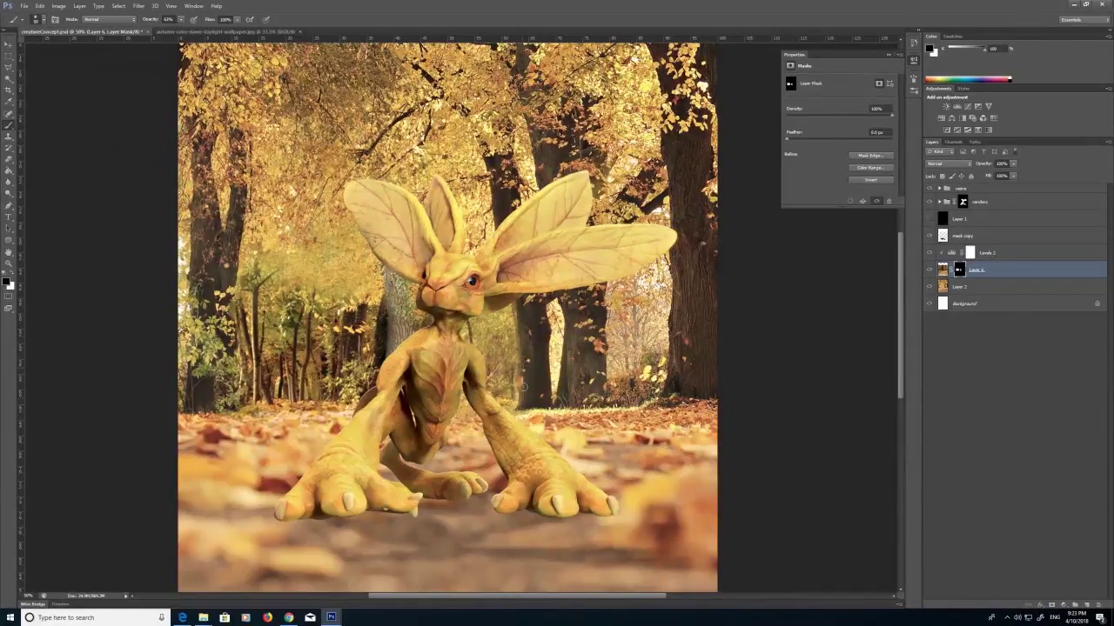
pyautogui.moveTo(556, 390); pyautogui.dragTo(556, 357)
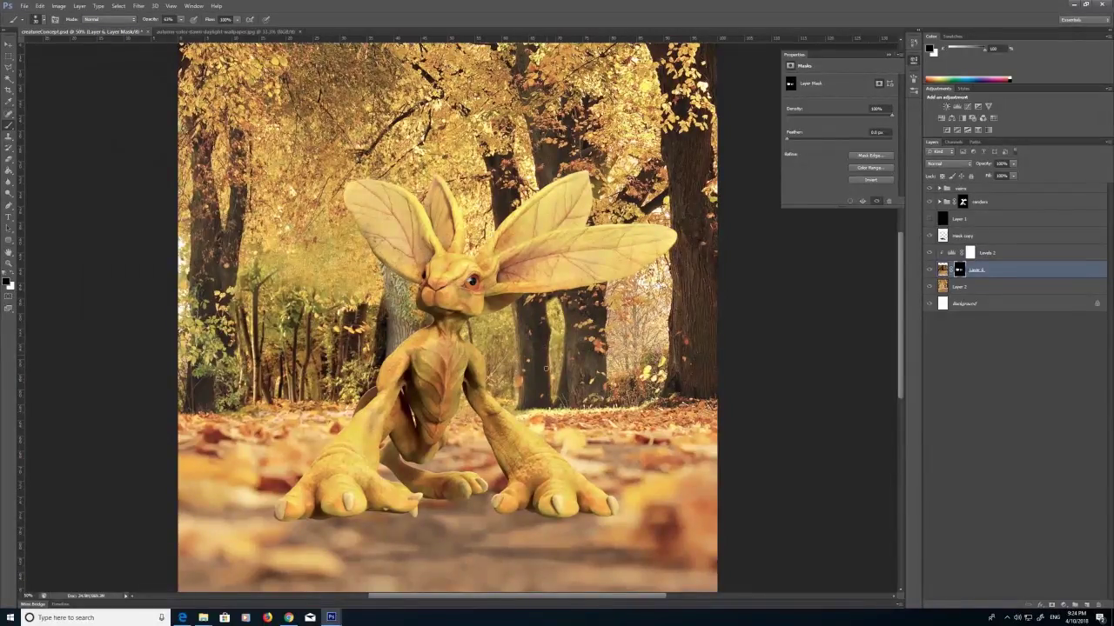
# Paint white on Layer 6's mask in the gap between the creature's ears, adjusting the brush size to fit.
pyautogui.press('x')
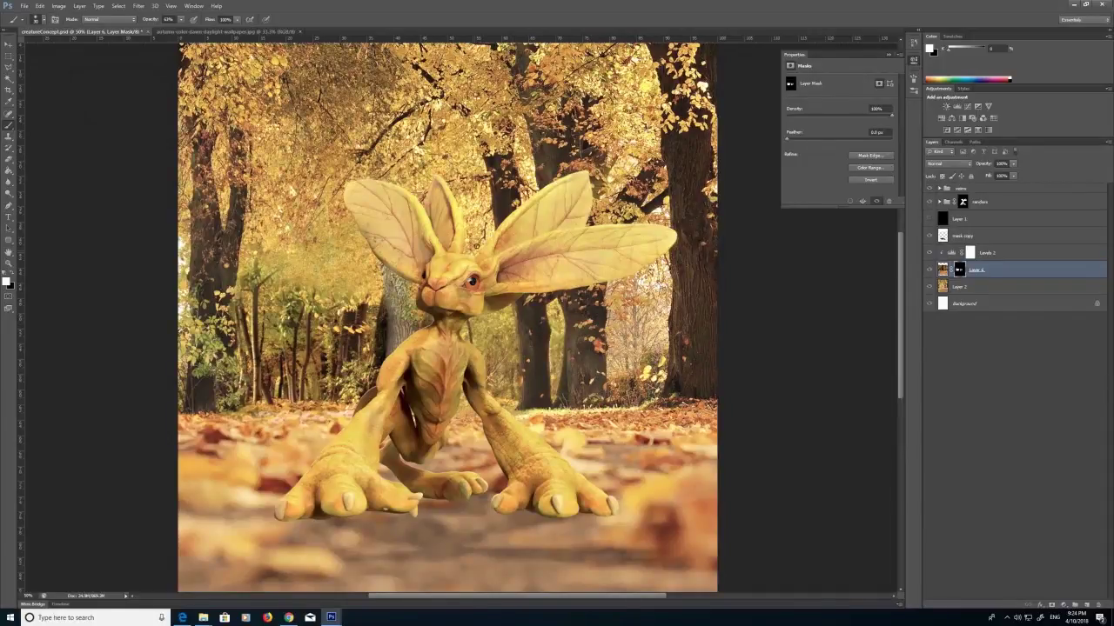
pyautogui.moveTo(492, 231); pyautogui.dragTo(467, 224)
pyautogui.press(']')
pyautogui.press(']')
pyautogui.press(']')
pyautogui.press(']')
pyautogui.press(']')
pyautogui.press(']')
pyautogui.press(']')
pyautogui.press(']')
pyautogui.press(']')
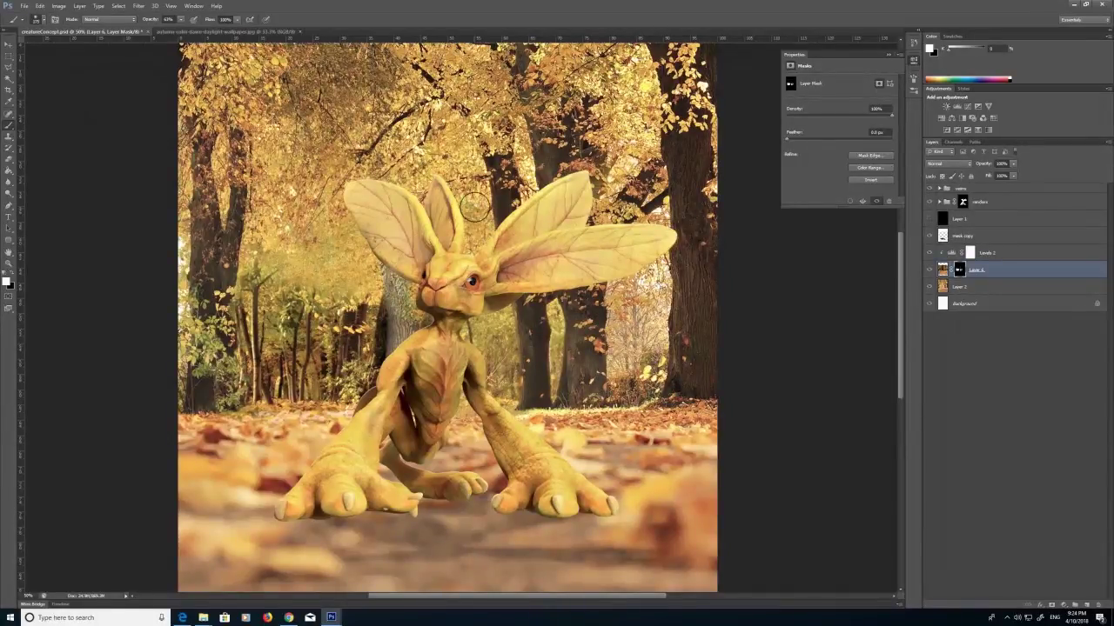
pyautogui.press('[')
pyautogui.press('[')
pyautogui.press('[')
pyautogui.press('[')
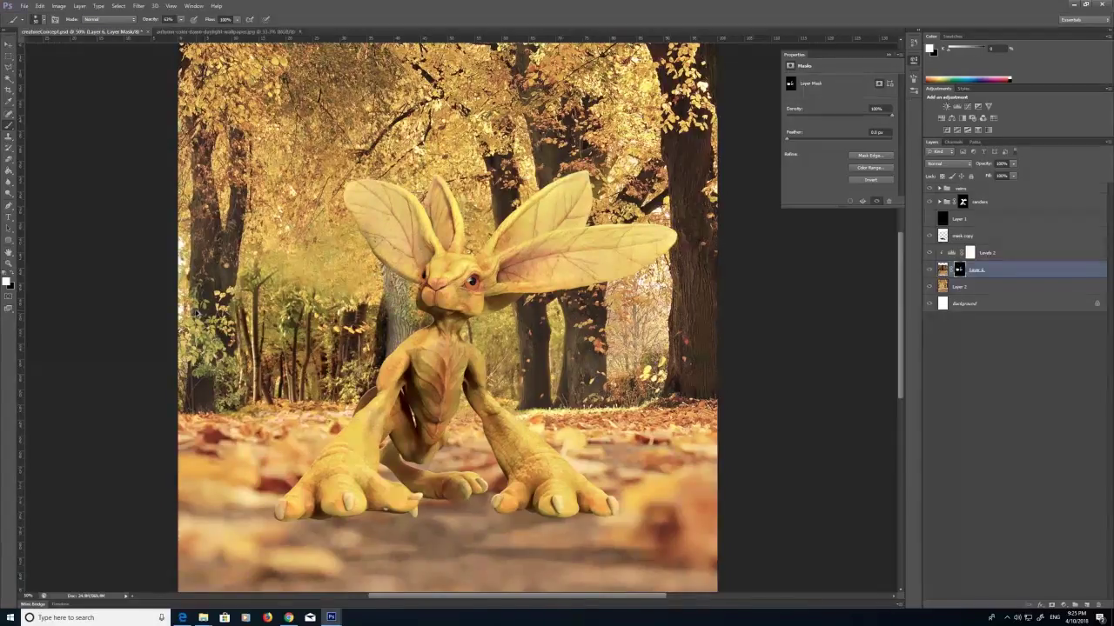
# Open the autumn forest path wallpaper photo.
pyautogui.click(24, 6)
pyautogui.click(31, 25)
pyautogui.click(646, 305)
pyautogui.scroll(-6, 683, 387)
pyautogui.click(819, 408)
pyautogui.click(843, 497)
# Copy the entire forest path photo, paste it clipped above Layer 6 in creatureConcept.psd, and position it behind the creature.
pyautogui.click(118, 6)
pyautogui.click(127, 16)
pyautogui.click(40, 6)
pyautogui.click(65, 65)
pyautogui.click(91, 32)
pyautogui.click(40, 6)
pyautogui.click(54, 81)
pyautogui.click(8, 43)
pyautogui.moveTo(509, 374); pyautogui.dragTo(519, 380)
pyautogui.click(929, 269)
pyautogui.click(929, 270)
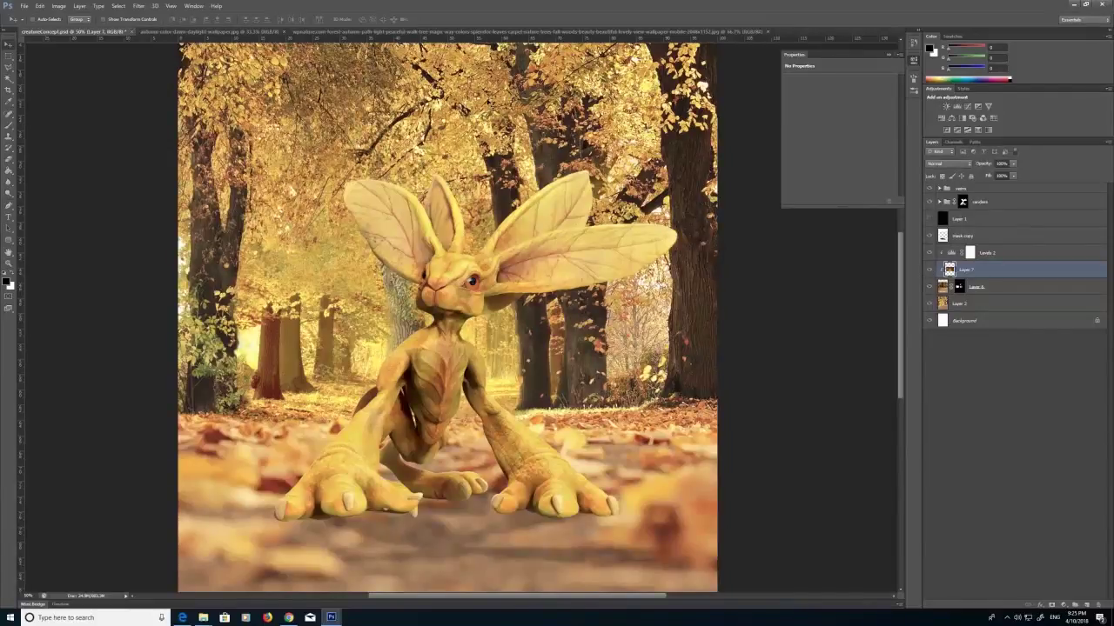
# Lower the top edge of Layer 7 slightly with a free transform and select Layer 6's mask for painting.
pyautogui.click(40, 6)
pyautogui.click(57, 171)
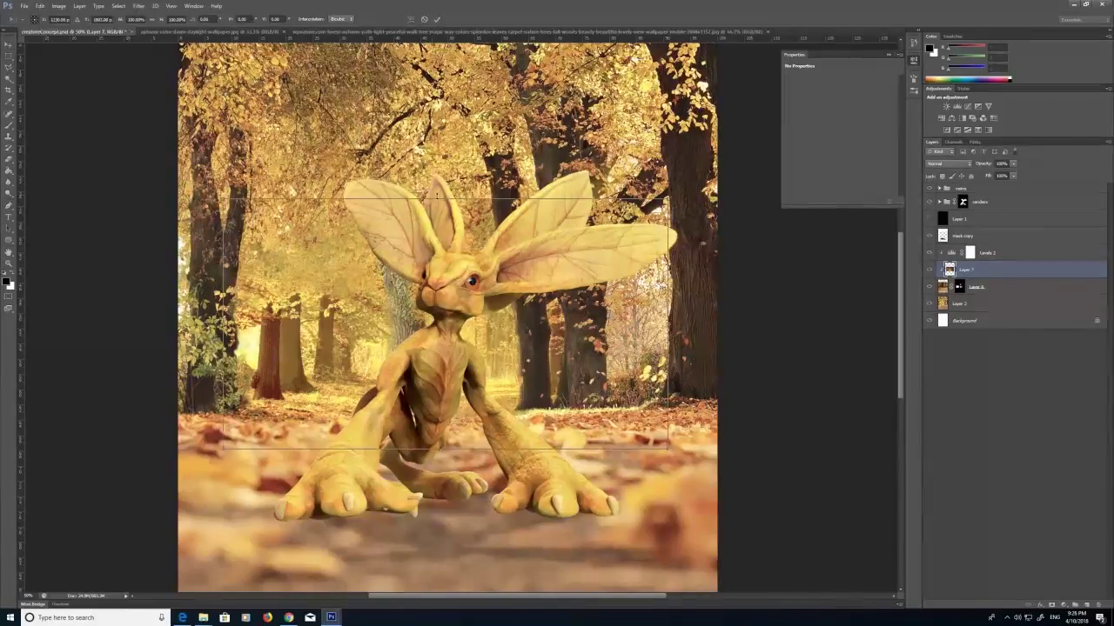
pyautogui.moveTo(444, 199); pyautogui.dragTo(443, 206)
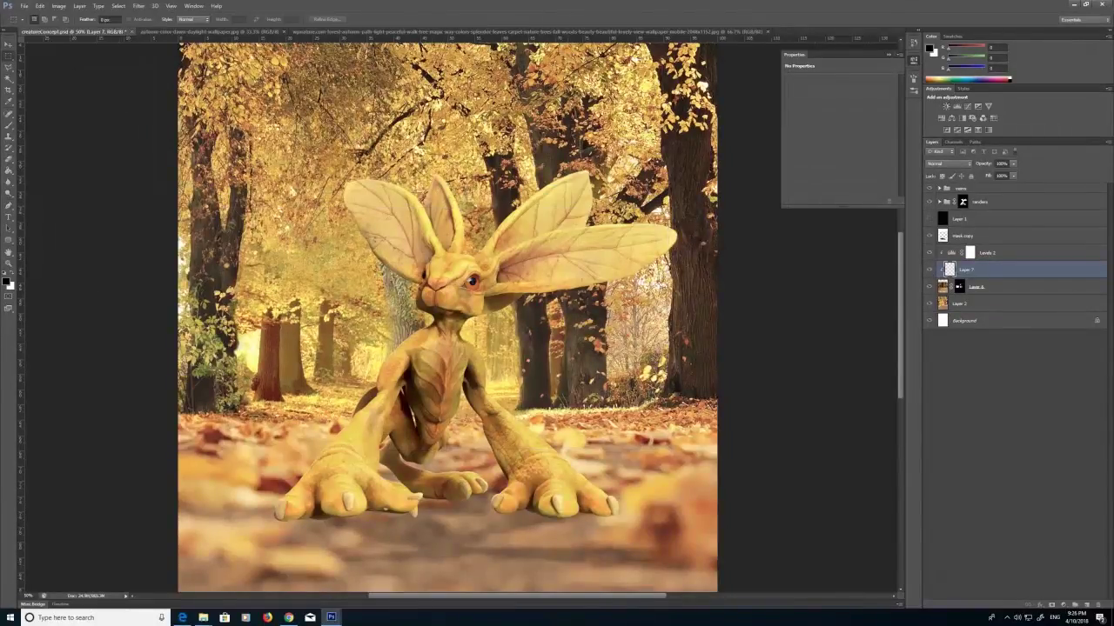
pyautogui.press('b')
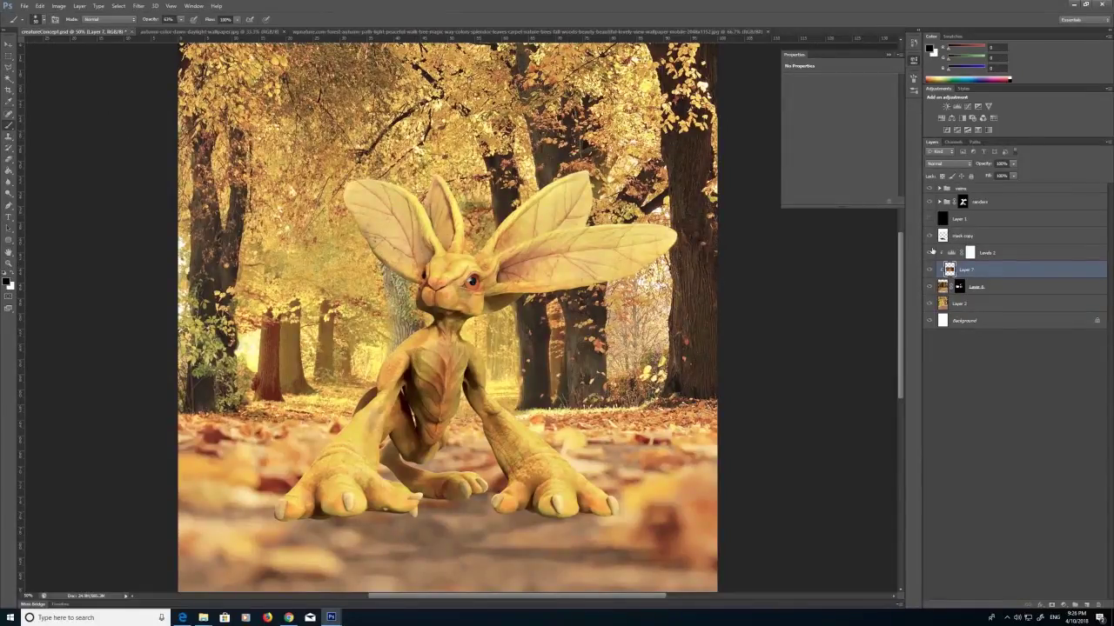
pyautogui.click(959, 286)
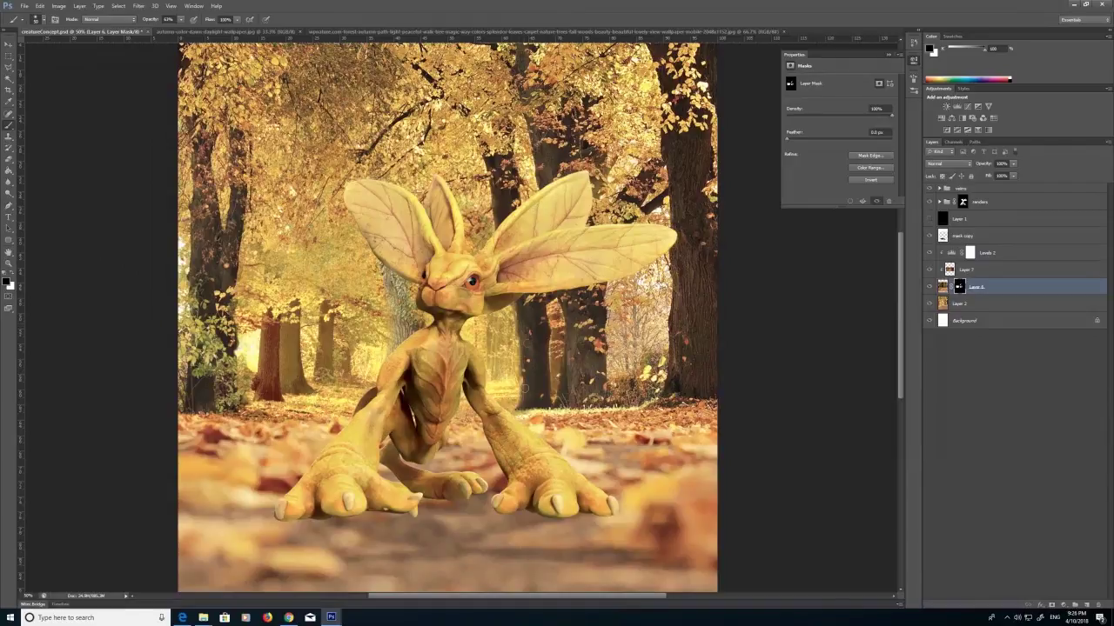
# Paste the forest path photo again above the Levels 2 adjustment and move it up behind the creature.
pyautogui.click(1016, 253)
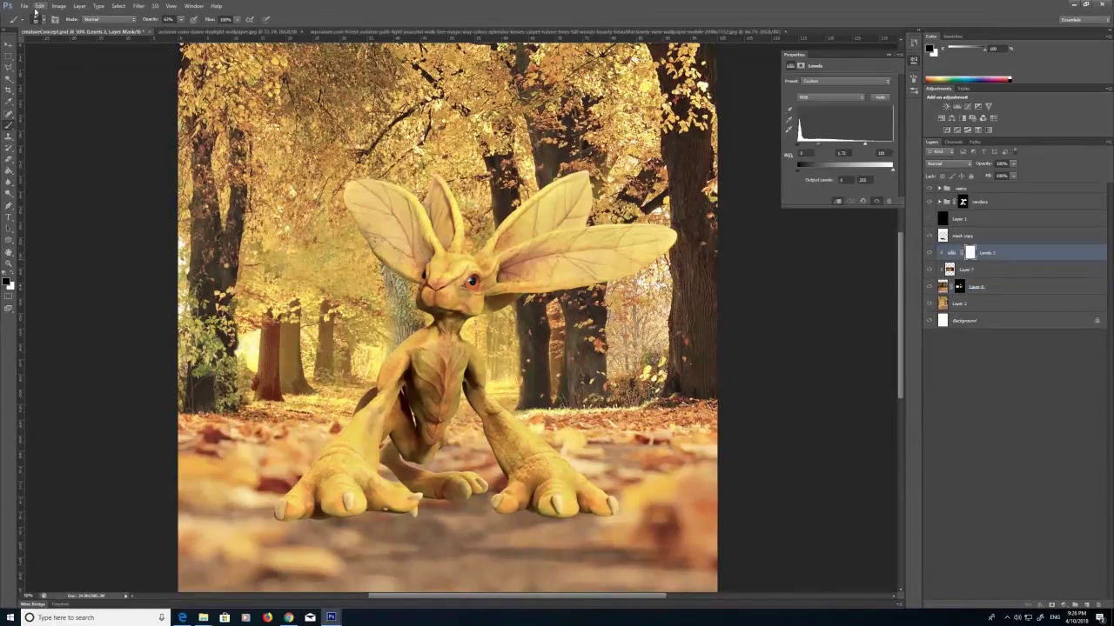
pyautogui.click(40, 6)
pyautogui.click(48, 86)
pyautogui.press('v')
pyautogui.moveTo(544, 358); pyautogui.dragTo(558, 333)
# Enlarge and tilt the newly pasted forest photo so it spans the background, and apply the transformation.
pyautogui.click(40, 6)
pyautogui.moveTo(130, 176)
pyautogui.click(167, 197)
pyautogui.moveTo(711, 177); pyautogui.dragTo(707, 160)
pyautogui.click(40, 6)
pyautogui.click(170, 206)
pyautogui.keyDown('shift'); pyautogui.moveTo(245, 184); pyautogui.dragTo(109, 107); pyautogui.keyUp('shift')
pyautogui.moveTo(637, 336); pyautogui.dragTo(642, 341)
pyautogui.click(7, 58)
pyautogui.click(519, 226)
pyautogui.press('Return')
# Duplicate the Levels 2 adjustment, place the copy above Layer 8, and clip it to that layer.
pyautogui.click(1012, 271)
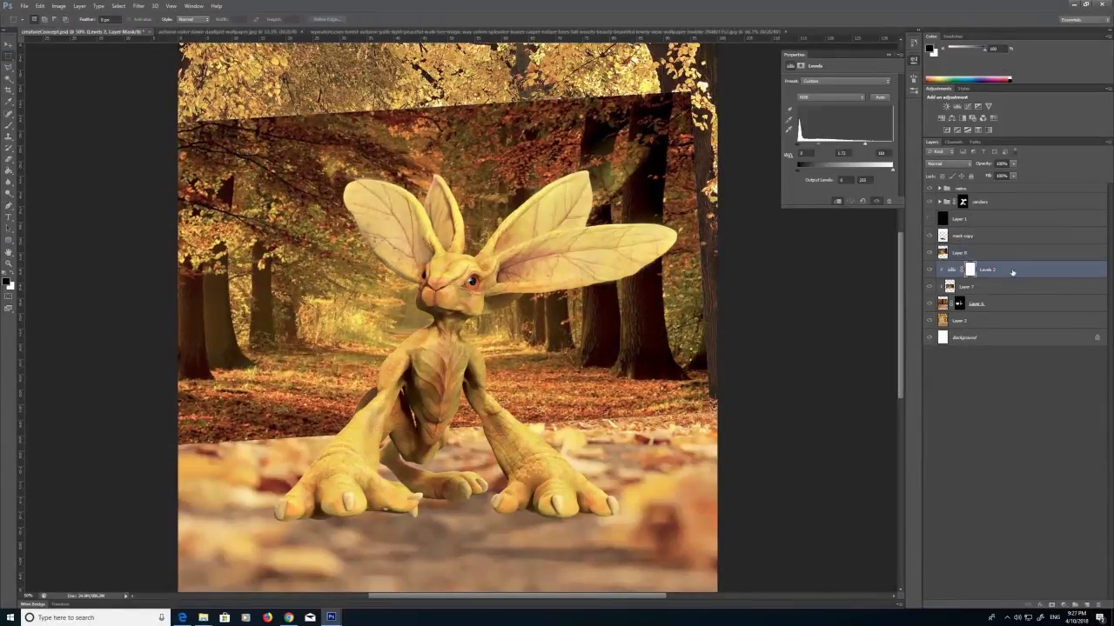
pyautogui.rightClick(992, 270)
pyautogui.click(1020, 298)
pyautogui.click(634, 194)
pyautogui.moveTo(990, 270); pyautogui.dragTo(989, 244)
pyautogui.rightClick(988, 251)
pyautogui.click(1031, 355)
# Add a layer mask that hides all of Layer 8.
pyautogui.click(80, 6)
pyautogui.click(988, 269)
pyautogui.click(79, 6)
pyautogui.moveTo(131, 102)
pyautogui.click(43, 110)
# Paint white on Layer 8's mask below the large ear to reveal trees between the two right-hand trunks.
pyautogui.click(9, 125)
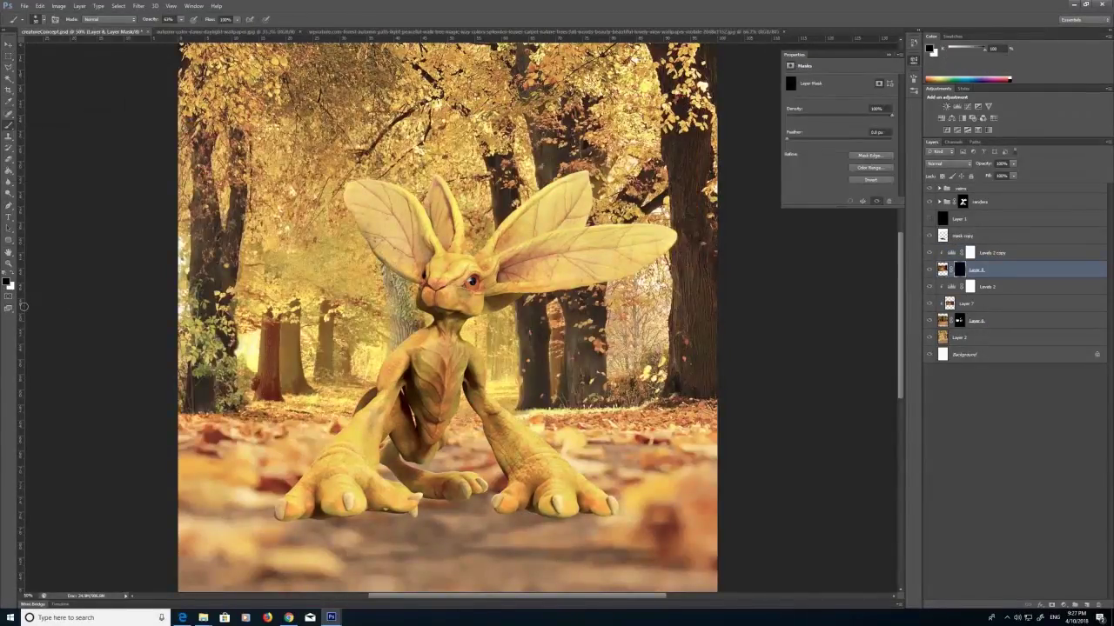
pyautogui.moveTo(616, 348)
pyautogui.mouseDown()
pyautogui.moveTo(643, 348)
pyautogui.moveTo(633, 403)
pyautogui.moveTo(616, 397)
pyautogui.moveTo(649, 408)
pyautogui.moveTo(623, 301)
pyautogui.moveTo(615, 349)
pyautogui.mouseUp()
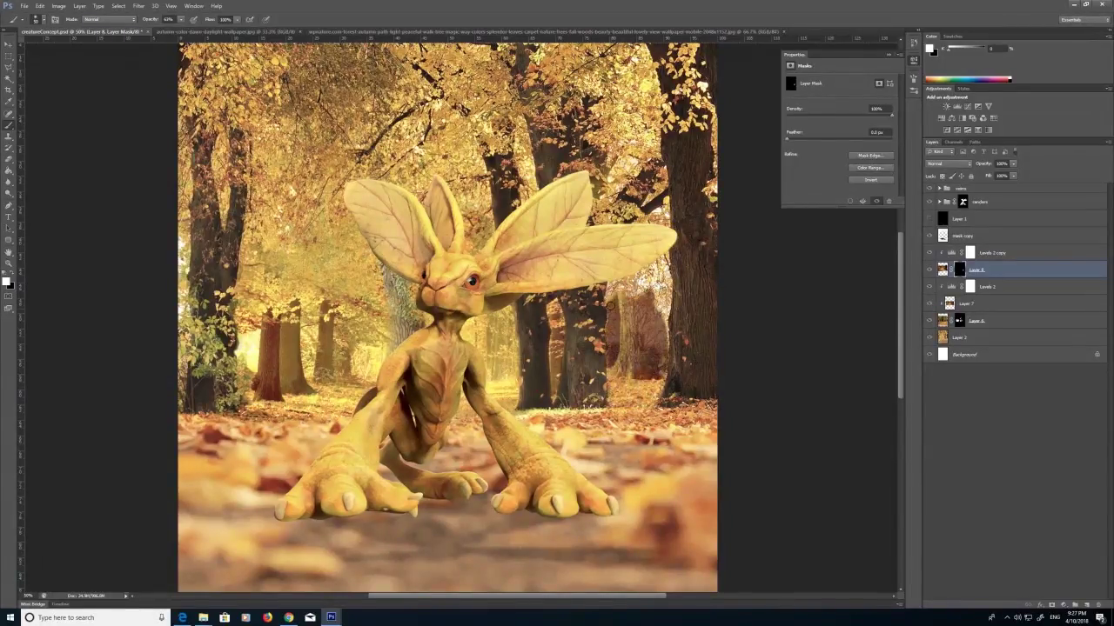
pyautogui.moveTo(627, 270); pyautogui.dragTo(666, 283)
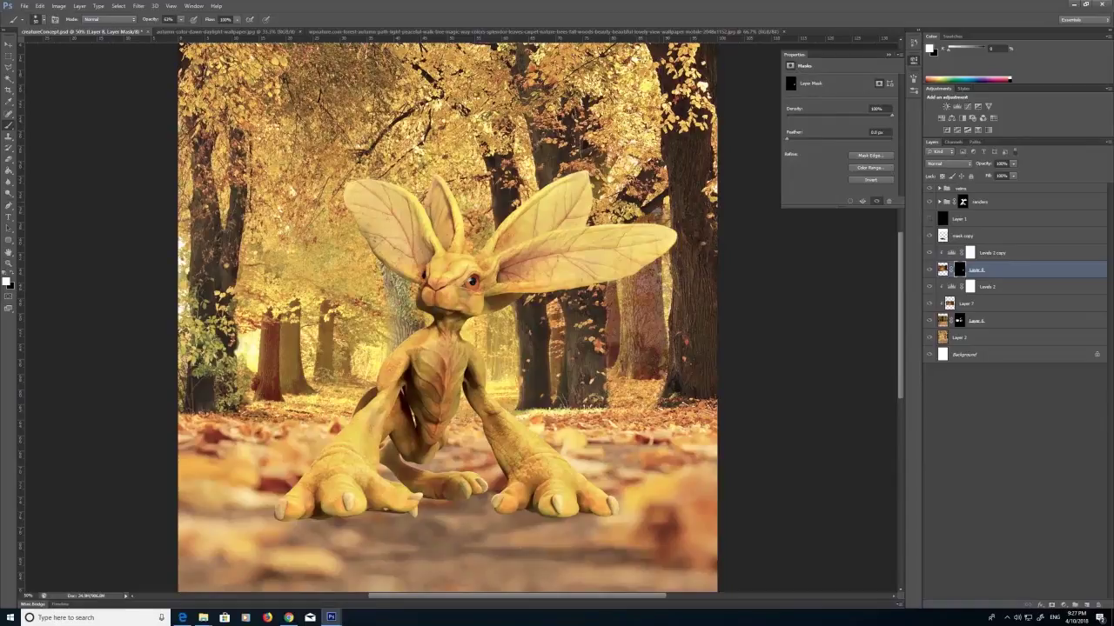
pyautogui.moveTo(630, 218)
pyautogui.mouseDown()
pyautogui.moveTo(654, 193)
pyautogui.moveTo(633, 187)
pyautogui.moveTo(651, 181)
pyautogui.moveTo(636, 391)
pyautogui.moveTo(613, 295)
pyautogui.mouseUp()
# Extend the revealed trees up past the ear tip with a larger brush and lower the opacity of Levels 2 copy.
pyautogui.press(']')
pyautogui.press(']')
pyautogui.press(']')
pyautogui.press(']')
pyautogui.press(']')
pyautogui.press(']')
pyautogui.press(']')
pyautogui.click(990, 253)
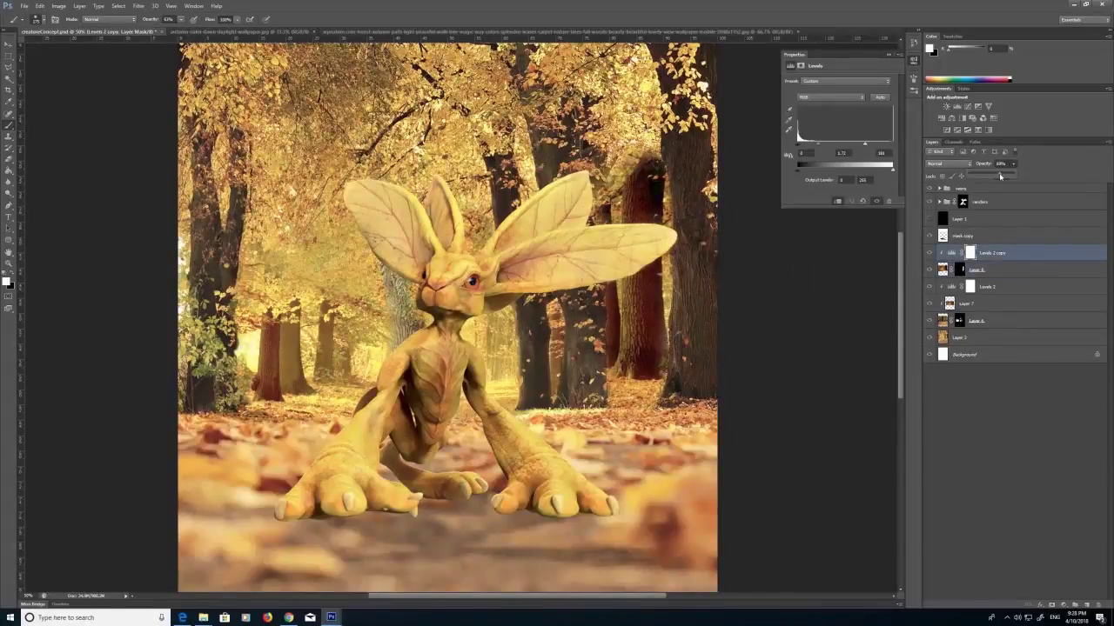
# Flip Layer 8's forest photo horizontally, then move and rotate it so bright woodland fills the gap between the right-hand trunks.
pyautogui.click(8, 44)
pyautogui.click(943, 270)
pyautogui.moveTo(645, 341); pyautogui.dragTo(718, 368)
pyautogui.click(40, 5)
pyautogui.moveTo(130, 176)
pyautogui.click(179, 270)
pyautogui.click(39, 5)
pyautogui.click(168, 196)
pyautogui.moveTo(660, 358); pyautogui.dragTo(663, 362)
pyautogui.moveTo(875, 368); pyautogui.dragTo(684, 383)
pyautogui.click(888, 55)
pyautogui.moveTo(857, 261); pyautogui.dragTo(859, 289)
pyautogui.moveTo(761, 251); pyautogui.dragTo(778, 227)
pyautogui.click(9, 56)
pyautogui.click(513, 226)
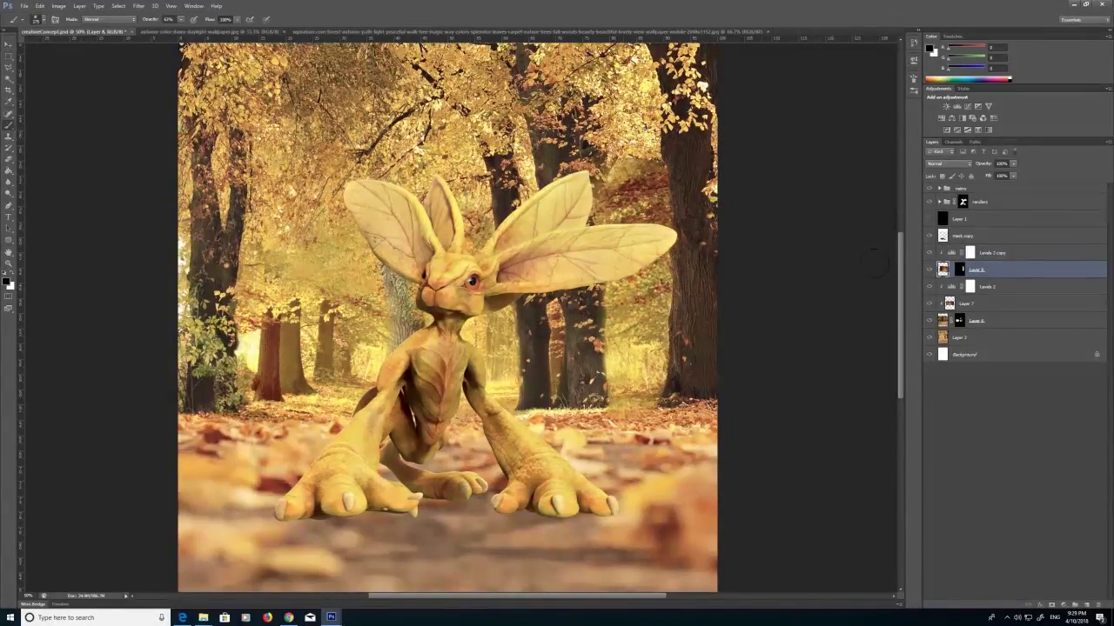
# Stretch the top edge of Layer 8's forest photo upward with a free transform.
pyautogui.click(40, 6)
pyautogui.click(114, 172)
pyautogui.moveTo(549, 127); pyautogui.dragTo(550, 100)
pyautogui.press('b')
pyautogui.press('Return')
# Blend Layer 8's foliage above the ear tip on its mask, undoing one stroke, and select Layer 6's mask.
pyautogui.click(959, 269)
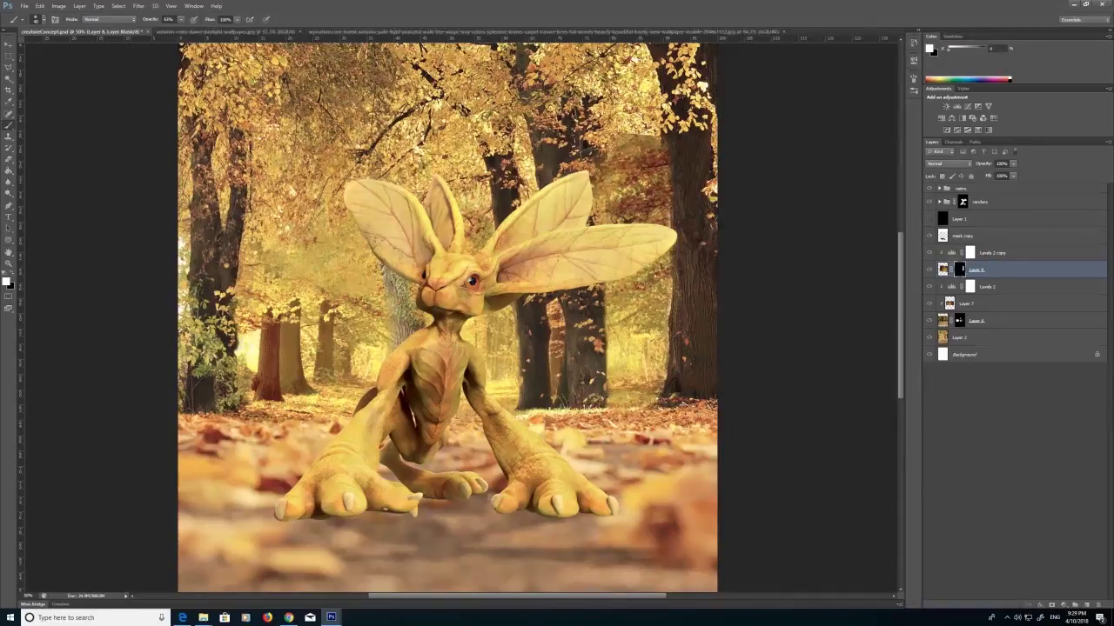
pyautogui.moveTo(620, 149); pyautogui.dragTo(609, 115)
pyautogui.moveTo(625, 117)
pyautogui.mouseDown()
pyautogui.moveTo(616, 159)
pyautogui.moveTo(623, 146)
pyautogui.mouseUp()
pyautogui.hotkey('ctrl', 'z')
pyautogui.press('[')
pyautogui.press('[')
pyautogui.press('[')
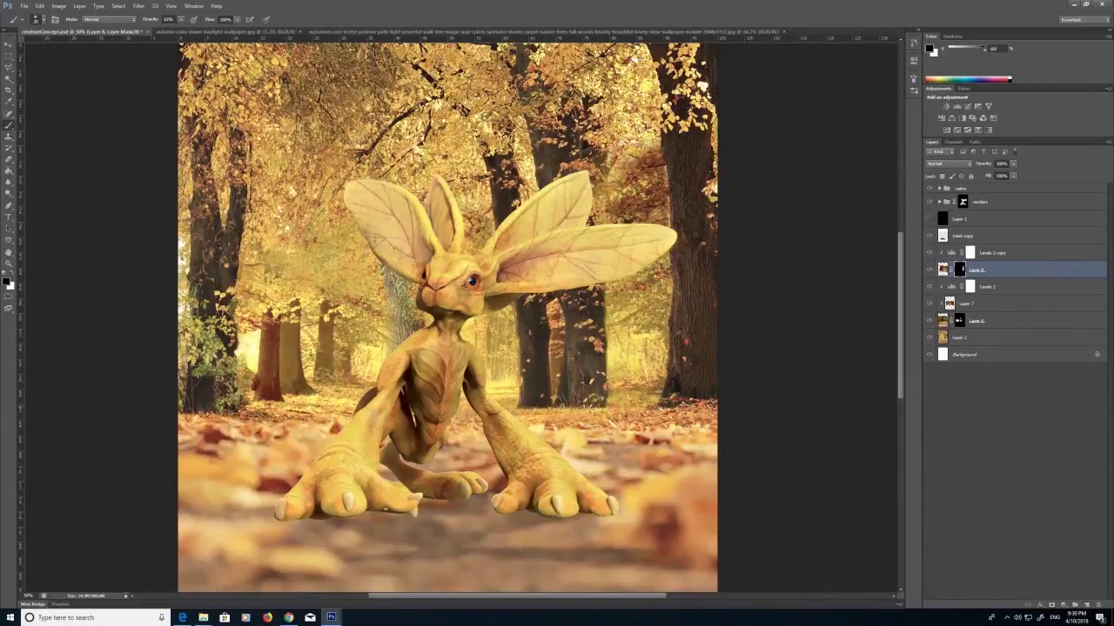
pyautogui.click(960, 321)
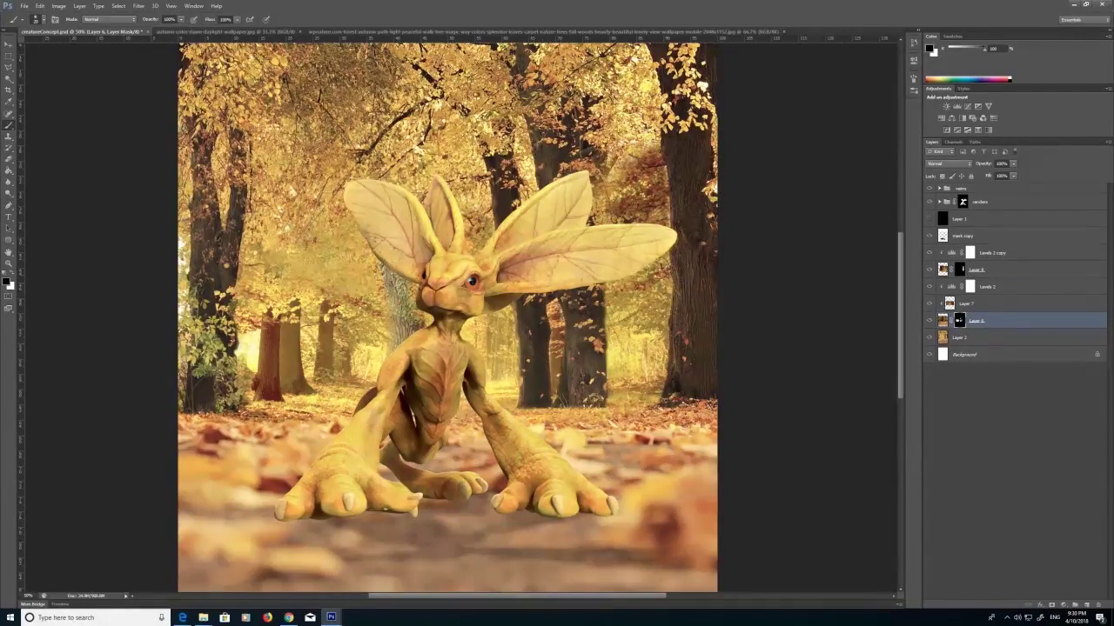
pyautogui.press('z')
pyautogui.keyDown('alt'); pyautogui.click(485, 295); pyautogui.keyUp('alt')
pyautogui.click(483, 295)
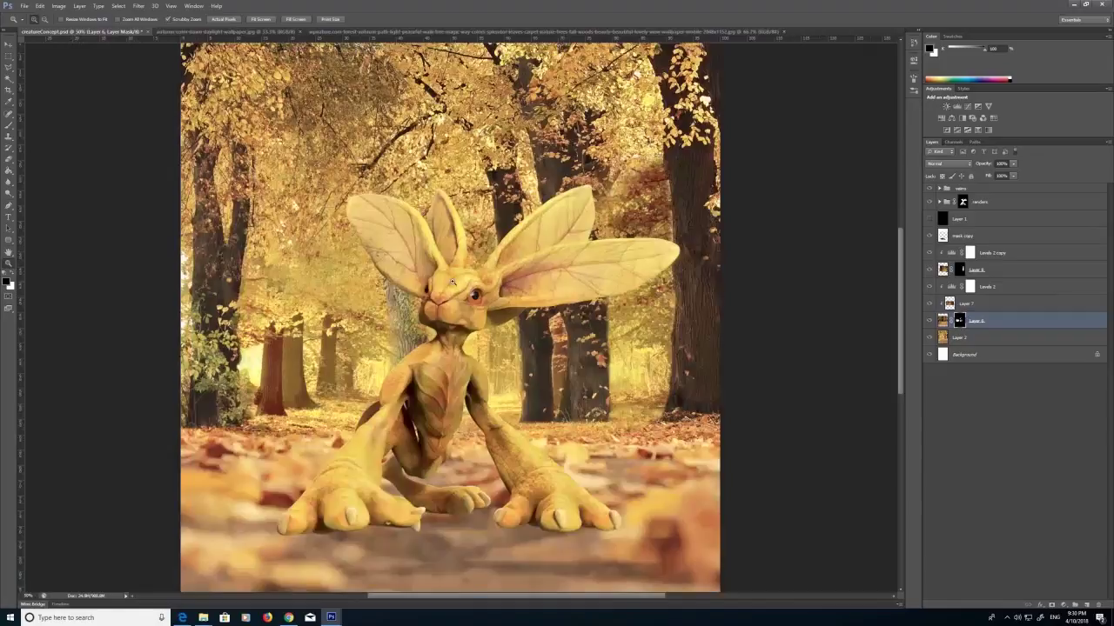
pyautogui.click(1018, 238)
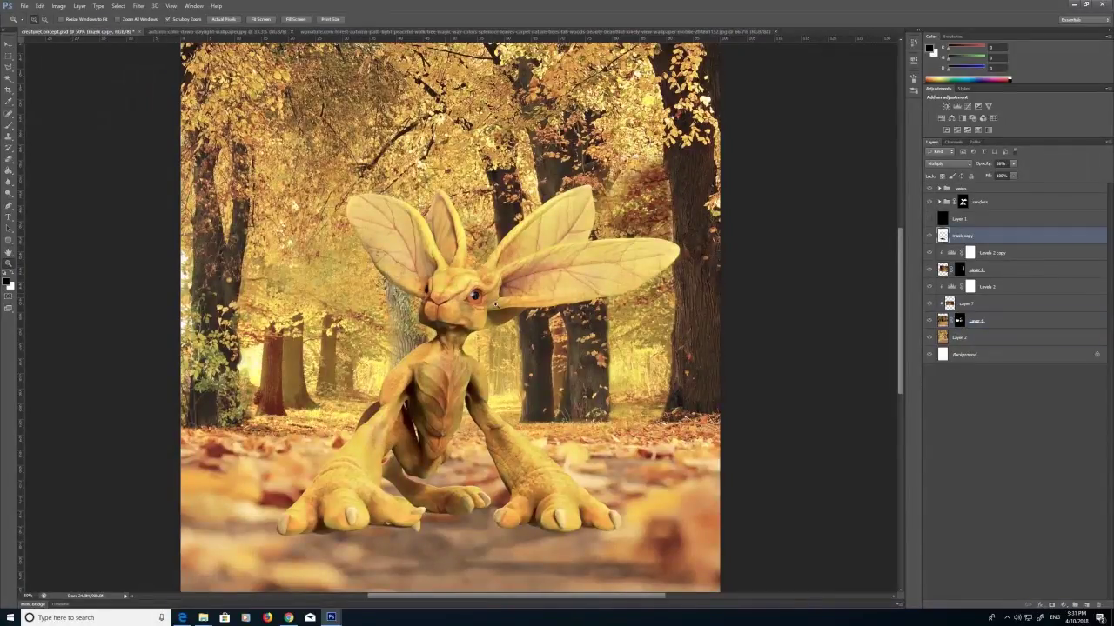
pyautogui.click(1006, 618)
pyautogui.press('Print')
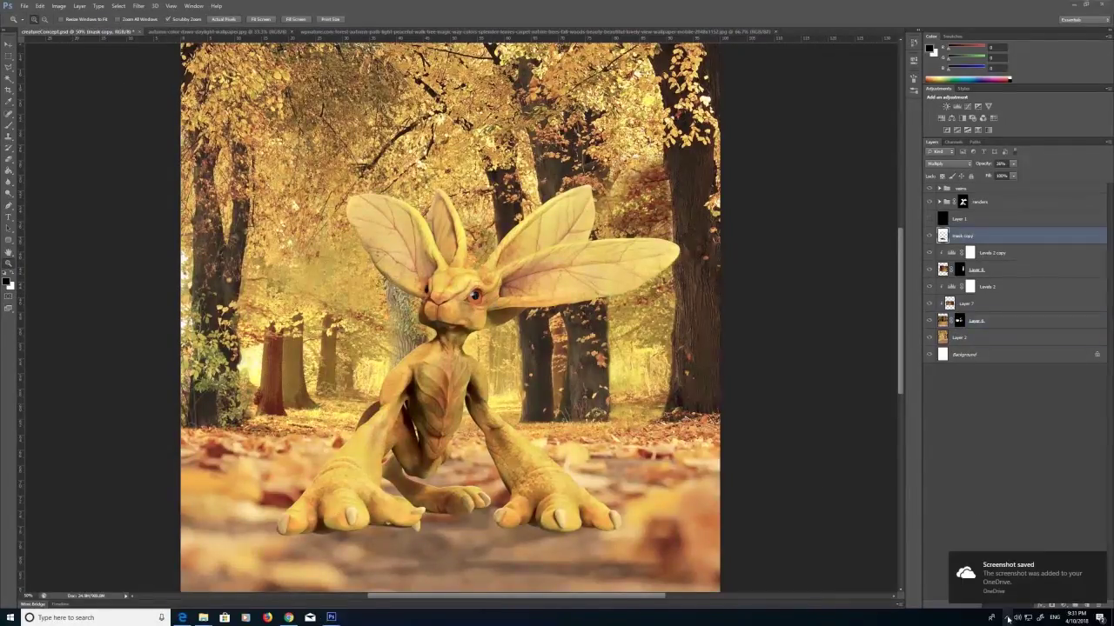
pyautogui.click(991, 618)
pyautogui.rightClick(1025, 583)
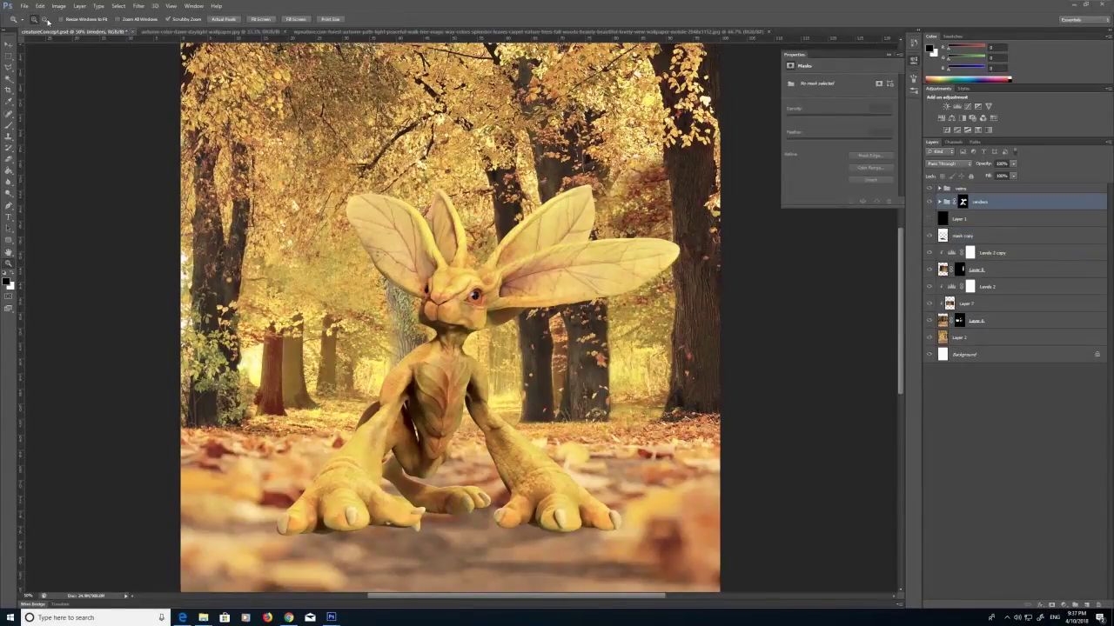
# Close the forest path wallpaper photo.
pyautogui.click(656, 33)
pyautogui.click(768, 32)
# Open the autumn-feelings-brown-yellow wallpaper photo through Camera Raw and close it without saving.
pyautogui.click(24, 7)
pyautogui.click(32, 26)
pyautogui.click(733, 235)
pyautogui.click(844, 497)
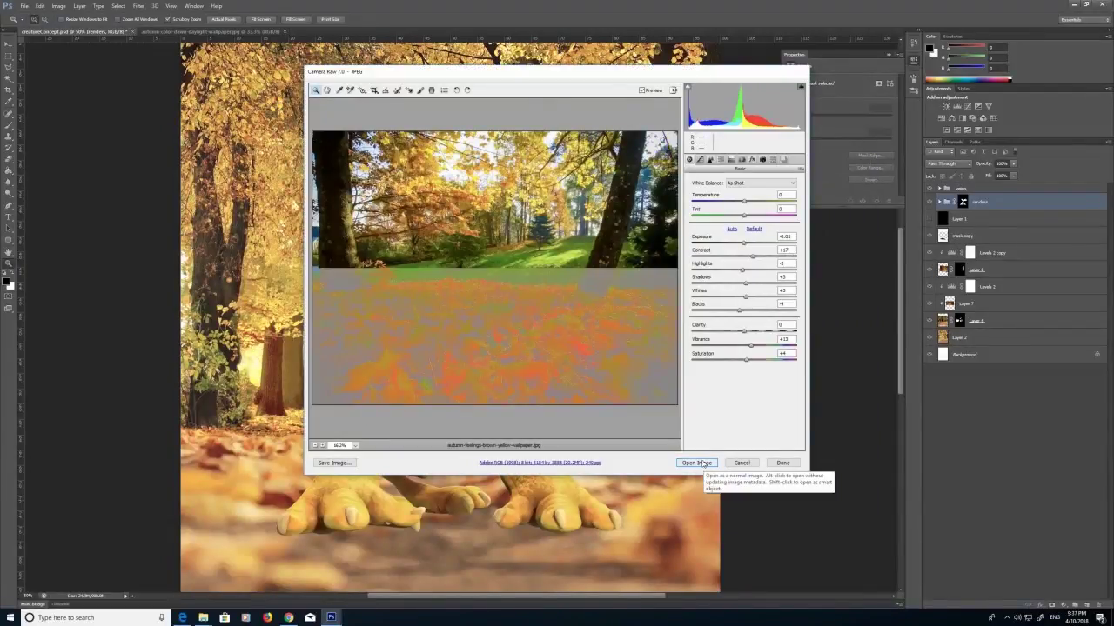
pyautogui.click(696, 462)
pyautogui.click(449, 32)
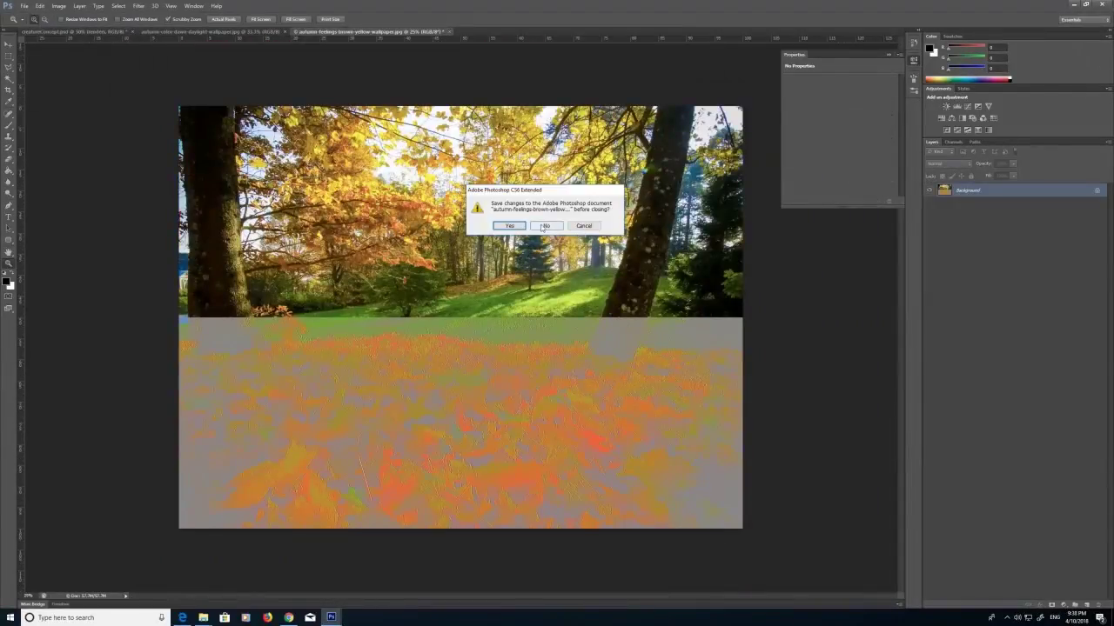
pyautogui.click(545, 227)
# Open another autumn forest photo and copy the entire image.
pyautogui.click(25, 6)
pyautogui.click(32, 26)
pyautogui.click(703, 252)
pyautogui.moveTo(857, 270); pyautogui.dragTo(840, 286)
pyautogui.click(843, 497)
pyautogui.hotkey('ctrl', 'a')
pyautogui.click(40, 6)
pyautogui.click(49, 65)
# Paste the copied forest photo above the mask copy layer in the creature document and shift it downward.
pyautogui.click(94, 32)
pyautogui.doubleClick(1023, 249)
pyautogui.click(451, 128)
pyautogui.click(1052, 237)
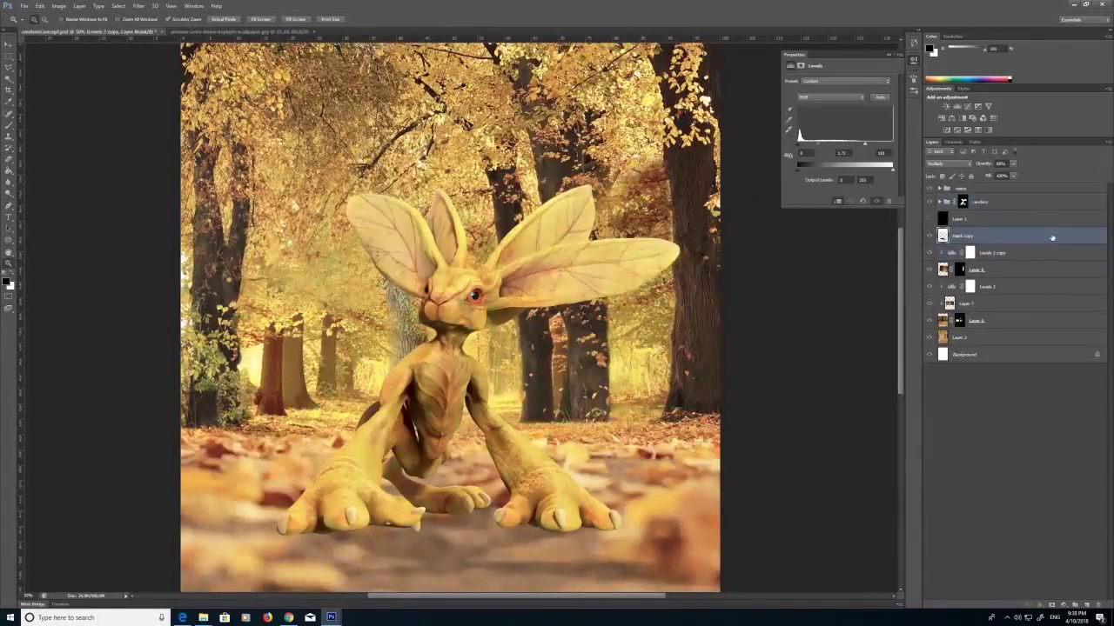
pyautogui.click(40, 6)
pyautogui.click(49, 83)
pyautogui.click(49, 84)
pyautogui.keyDown('alt'); pyautogui.click(652, 388); pyautogui.keyUp('alt')
pyautogui.keyDown('alt'); pyautogui.click(653, 389); pyautogui.keyUp('alt')
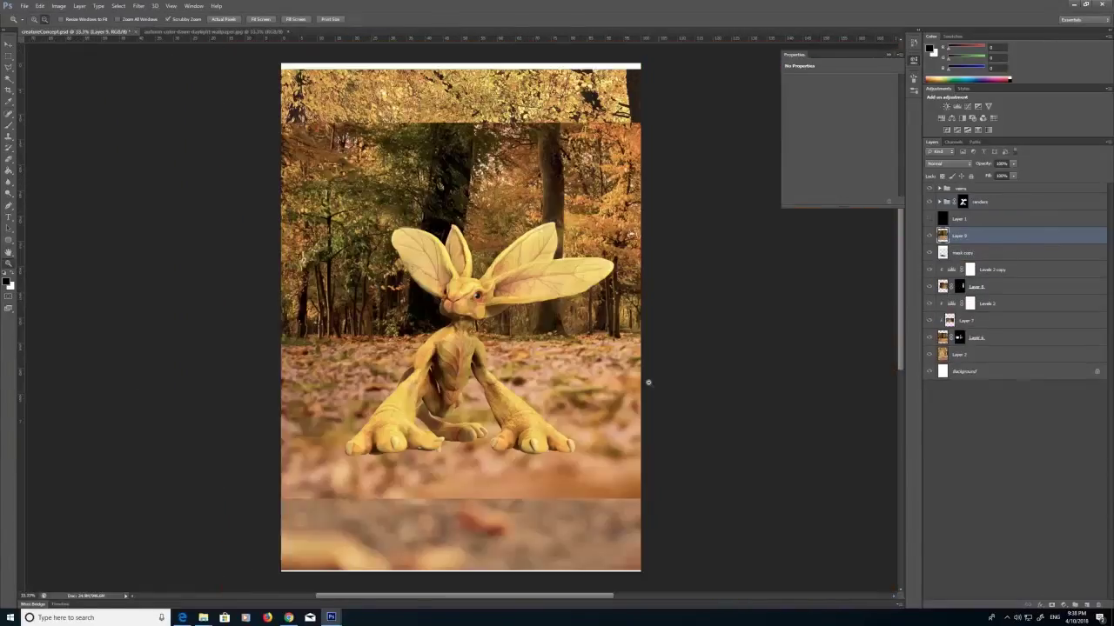
pyautogui.press('v')
pyautogui.moveTo(338, 136); pyautogui.dragTo(338, 211)
# Add a hide-all mask to Layer 9 and paint its leaf-covered ground in around and below the creature with a large brush.
pyautogui.click(40, 7)
pyautogui.click(186, 400)
pyautogui.click(58, 6)
pyautogui.moveTo(79, 6)
pyautogui.moveTo(132, 103)
pyautogui.click(38, 105)
pyautogui.click(8, 126)
pyautogui.moveTo(329, 316)
pyautogui.mouseDown()
pyautogui.moveTo(399, 282)
pyautogui.moveTo(378, 271)
pyautogui.mouseUp()
pyautogui.press(']')
pyautogui.press(']')
pyautogui.press(']')
pyautogui.press(']')
pyautogui.press(']')
pyautogui.press(']')
pyautogui.press(']')
pyautogui.press(']')
pyautogui.press(']')
pyautogui.press(']')
pyautogui.press(']')
pyautogui.press(']')
pyautogui.press(']')
pyautogui.moveTo(418, 261)
pyautogui.mouseDown()
pyautogui.moveTo(271, 178)
pyautogui.moveTo(589, 280)
pyautogui.moveTo(540, 292)
pyautogui.mouseUp()
pyautogui.moveTo(292, 344)
pyautogui.mouseDown()
pyautogui.moveTo(632, 355)
pyautogui.moveTo(609, 402)
pyautogui.moveTo(300, 405)
pyautogui.moveTo(361, 414)
pyautogui.mouseUp()
# Move Layer 9's leafy ground photo up and scale its lower edge down to the bottom of the canvas.
pyautogui.press('v')
pyautogui.click(942, 236)
pyautogui.moveTo(554, 472); pyautogui.dragTo(554, 438)
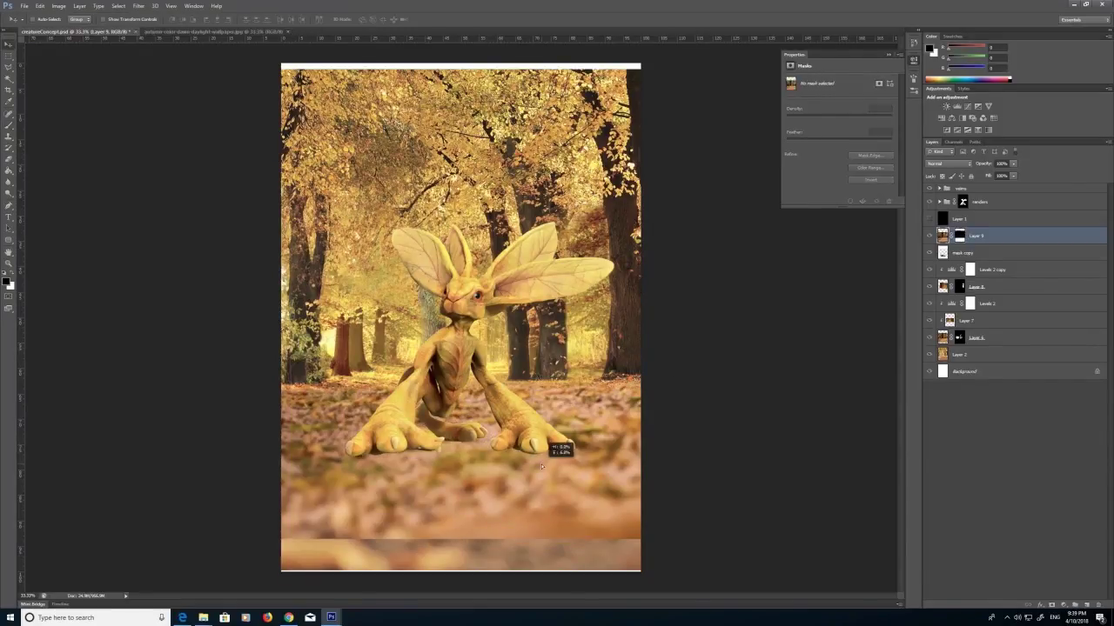
pyautogui.click(40, 6)
pyautogui.moveTo(105, 176)
pyautogui.click(164, 188)
pyautogui.moveTo(561, 540); pyautogui.dragTo(562, 589)
pyautogui.moveTo(562, 548); pyautogui.dragTo(559, 531)
# Distort Layer 9's ground photo by pulling its lower corners outward, adjust its placement, and apply the transform.
pyautogui.click(40, 6)
pyautogui.click(178, 213)
pyautogui.moveTo(278, 571); pyautogui.dragTo(201, 596)
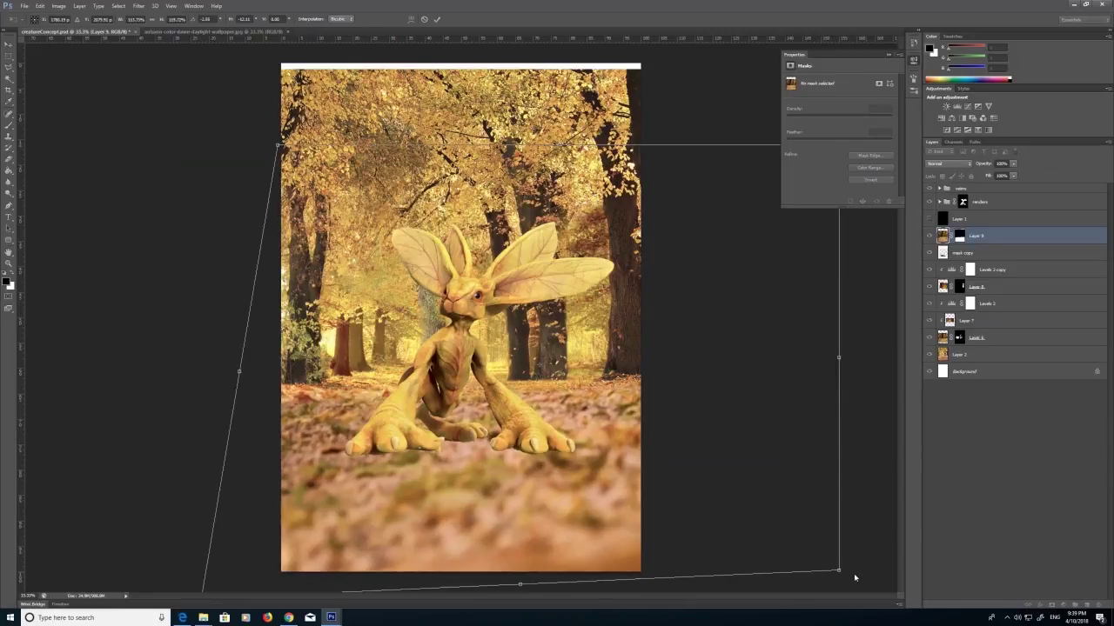
pyautogui.moveTo(839, 570); pyautogui.dragTo(897, 610)
pyautogui.moveTo(770, 271); pyautogui.dragTo(760, 266)
pyautogui.moveTo(609, 415)
pyautogui.mouseDown()
pyautogui.moveTo(609, 451)
pyautogui.moveTo(609, 426)
pyautogui.mouseUp()
pyautogui.click(8, 55)
pyautogui.click(515, 226)
# Place Layer 9 beneath the mask copy layer and hide it.
pyautogui.click(929, 236)
pyautogui.click(929, 236)
pyautogui.moveTo(940, 256); pyautogui.dragTo(939, 259)
pyautogui.click(929, 253)
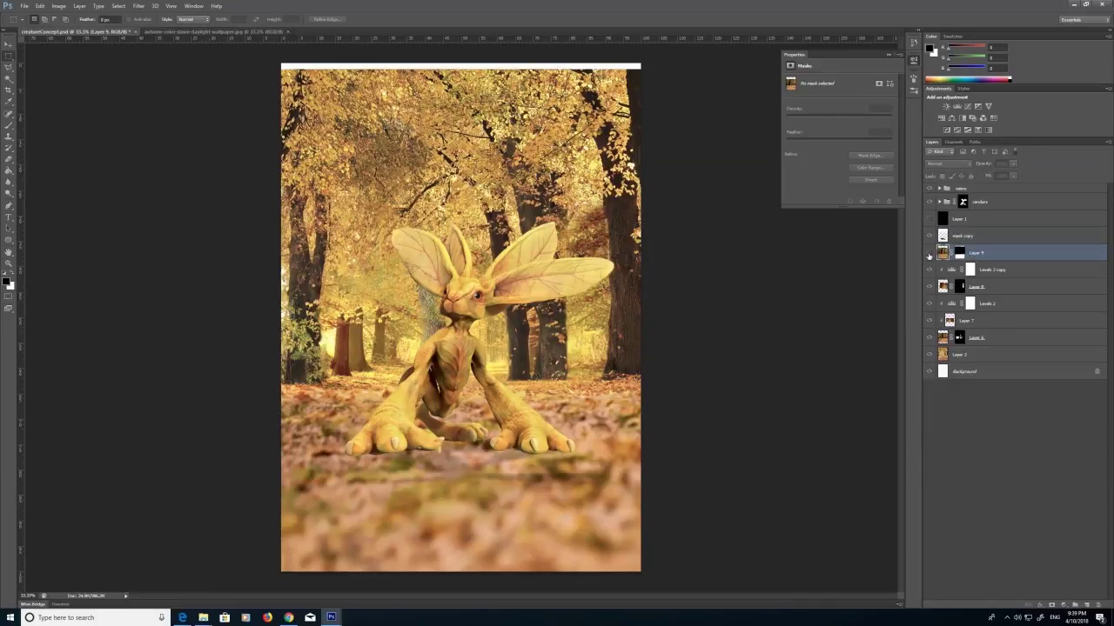
# Open the daylight-environment photo with mossy forest ground and copy the entire image.
pyautogui.click(24, 6)
pyautogui.click(33, 23)
pyautogui.moveTo(857, 264); pyautogui.dragTo(857, 442)
pyautogui.moveTo(857, 347); pyautogui.dragTo(857, 175)
pyautogui.click(687, 296)
pyautogui.moveTo(857, 275); pyautogui.dragTo(857, 263)
pyautogui.press('Return')
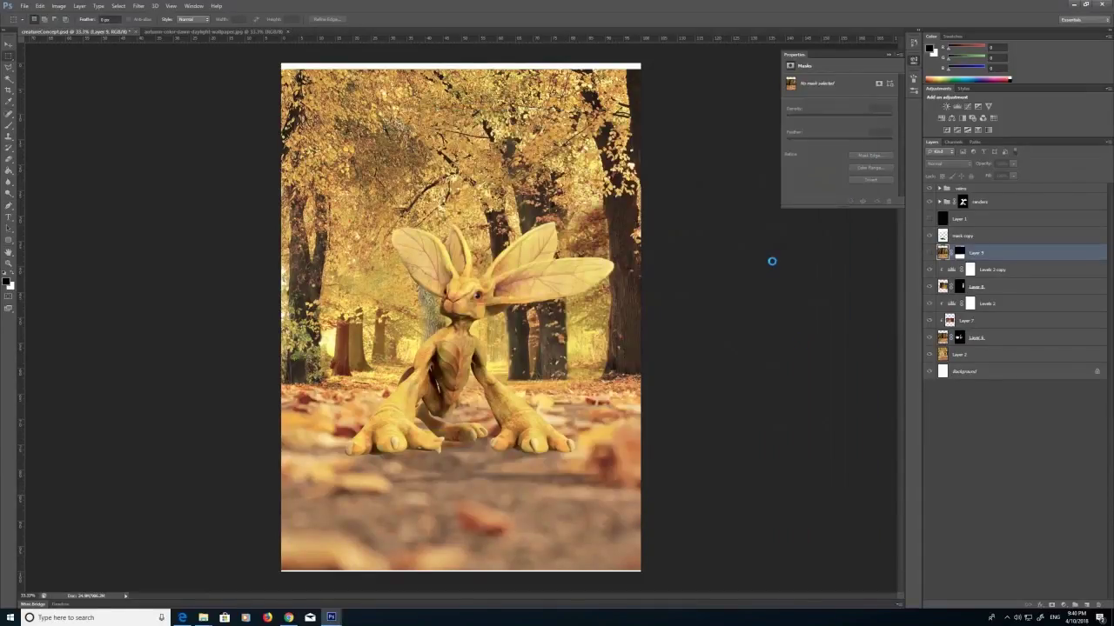
pyautogui.click(119, 6)
pyautogui.click(122, 15)
pyautogui.click(35, 9)
pyautogui.click(47, 65)
# Paste the mossy forest photo above Layer 9 in the creature document and nudge it slightly downward.
pyautogui.click(55, 32)
pyautogui.click(40, 6)
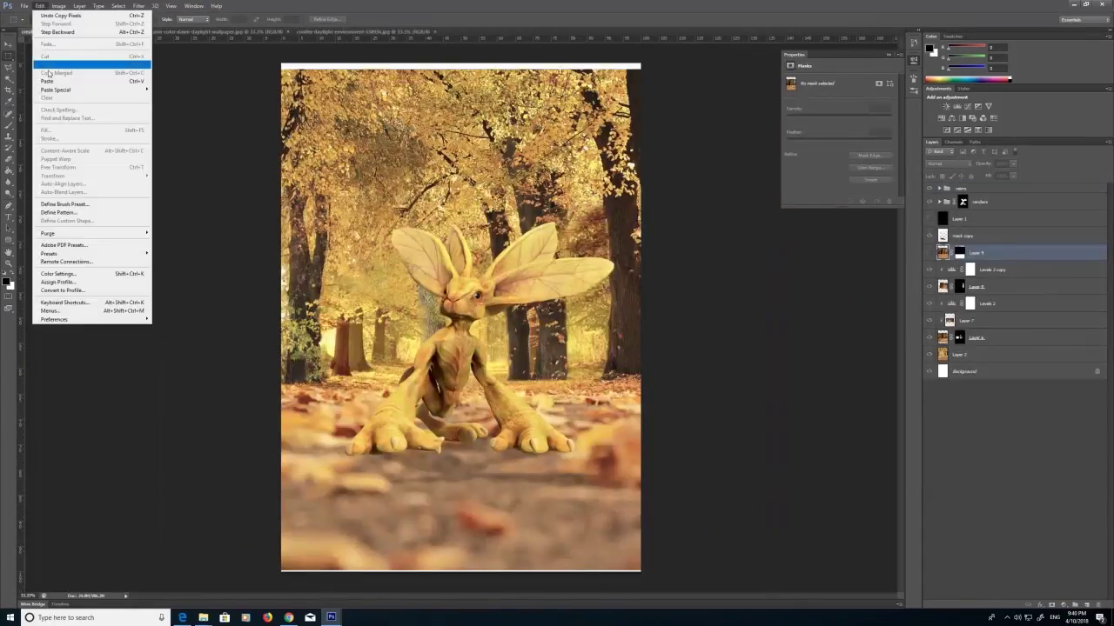
pyautogui.click(49, 81)
pyautogui.press('v')
pyautogui.moveTo(338, 416)
pyautogui.mouseDown()
pyautogui.moveTo(349, 435)
pyautogui.moveTo(340, 427)
pyautogui.mouseUp()
# Mask out the upper part of Layer 10 and paint its mossy ground and grass in around the creature.
pyautogui.click(79, 6)
pyautogui.moveTo(137, 103)
pyautogui.click(36, 110)
pyautogui.click(9, 137)
pyautogui.click(281, 433)
pyautogui.click(543, 226)
pyautogui.click(959, 252)
pyautogui.click(12, 273)
pyautogui.click(418, 244)
pyautogui.click(556, 228)
pyautogui.click(8, 125)
pyautogui.moveTo(294, 444)
pyautogui.mouseDown()
pyautogui.moveTo(433, 532)
pyautogui.moveTo(521, 461)
pyautogui.moveTo(605, 522)
pyautogui.moveTo(489, 427)
pyautogui.moveTo(365, 398)
pyautogui.moveTo(625, 399)
pyautogui.moveTo(522, 396)
pyautogui.mouseUp()
pyautogui.moveTo(356, 381)
pyautogui.mouseDown()
pyautogui.moveTo(560, 388)
pyautogui.moveTo(300, 365)
pyautogui.mouseUp()
pyautogui.moveTo(622, 387); pyautogui.dragTo(581, 374)
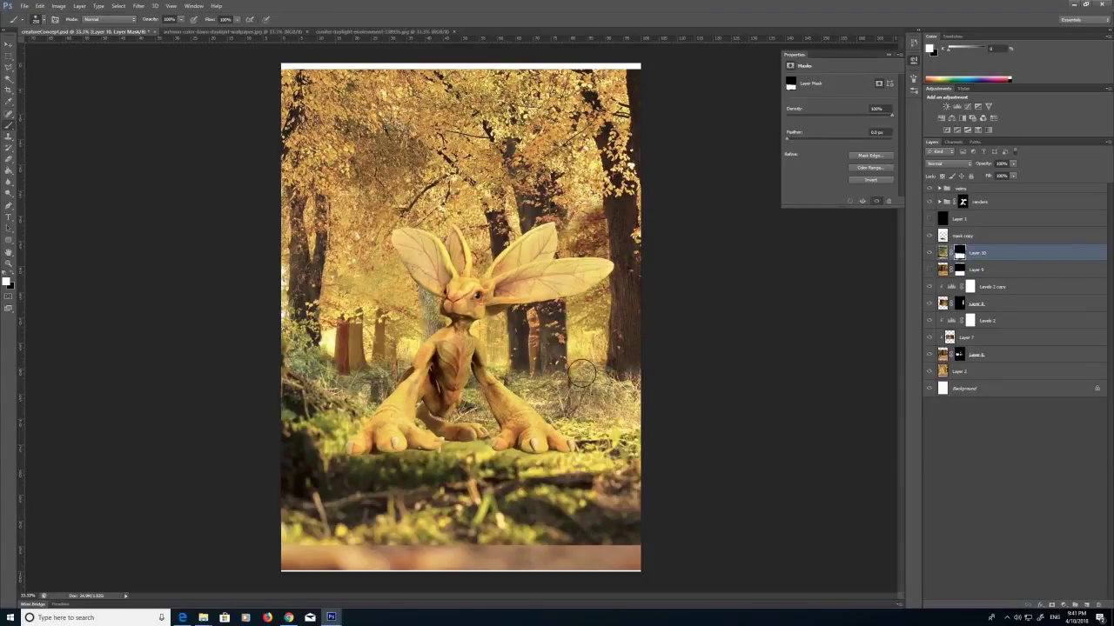
pyautogui.click(40, 6)
pyautogui.moveTo(87, 176)
pyautogui.click(174, 208)
pyautogui.click(9, 56)
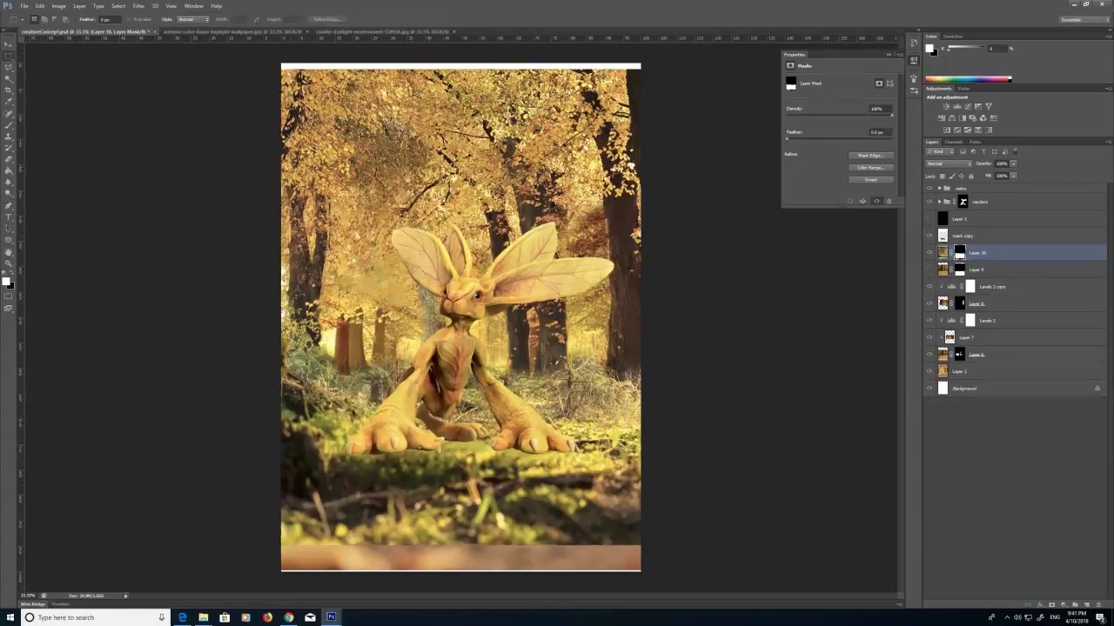
# Flip Layer 10's mossy ground photo horizontally and adjust its lower edge with a transform.
pyautogui.click(943, 253)
pyautogui.click(40, 6)
pyautogui.moveTo(87, 176)
pyautogui.click(174, 208)
pyautogui.moveTo(452, 546)
pyautogui.mouseDown()
pyautogui.moveTo(435, 566)
pyautogui.moveTo(435, 551)
pyautogui.mouseUp()
pyautogui.click(888, 55)
# Warp Layer 10's mossy ground photo, pulling its corners and lower edge outward to cover the bottom of the canvas.
pyautogui.click(40, 6)
pyautogui.click(176, 230)
pyautogui.moveTo(72, 106); pyautogui.dragTo(49, 57)
pyautogui.moveTo(317, 388); pyautogui.dragTo(312, 353)
pyautogui.moveTo(540, 391); pyautogui.dragTo(539, 409)
pyautogui.moveTo(418, 474); pyautogui.dragTo(350, 497)
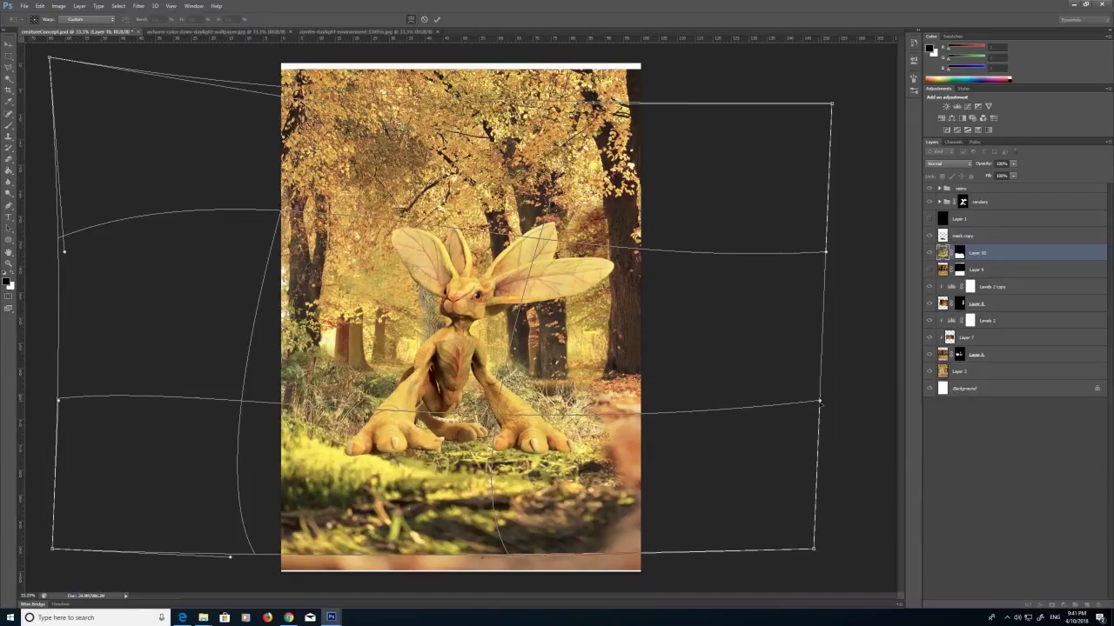
pyautogui.moveTo(820, 401); pyautogui.dragTo(895, 427)
pyautogui.moveTo(231, 557); pyautogui.dragTo(95, 551)
pyautogui.moveTo(482, 558); pyautogui.dragTo(381, 570)
pyautogui.moveTo(814, 549); pyautogui.dragTo(861, 581)
pyautogui.moveTo(729, 522); pyautogui.dragTo(711, 513)
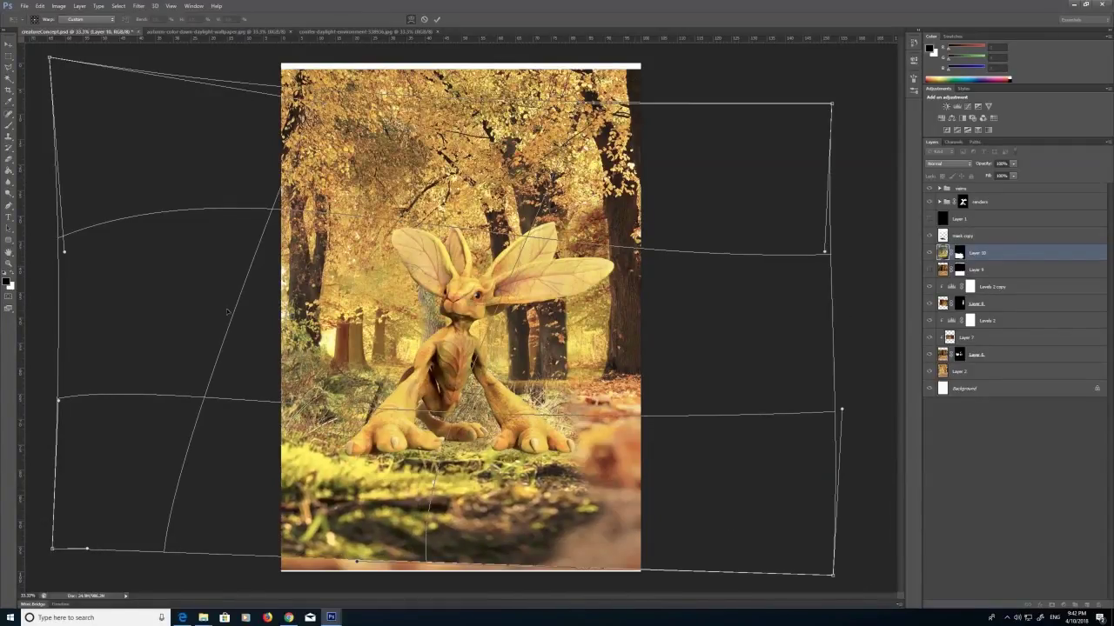
pyautogui.moveTo(152, 571); pyautogui.dragTo(146, 581)
pyautogui.moveTo(280, 562); pyautogui.dragTo(263, 574)
pyautogui.click(9, 55)
pyautogui.press('Return')
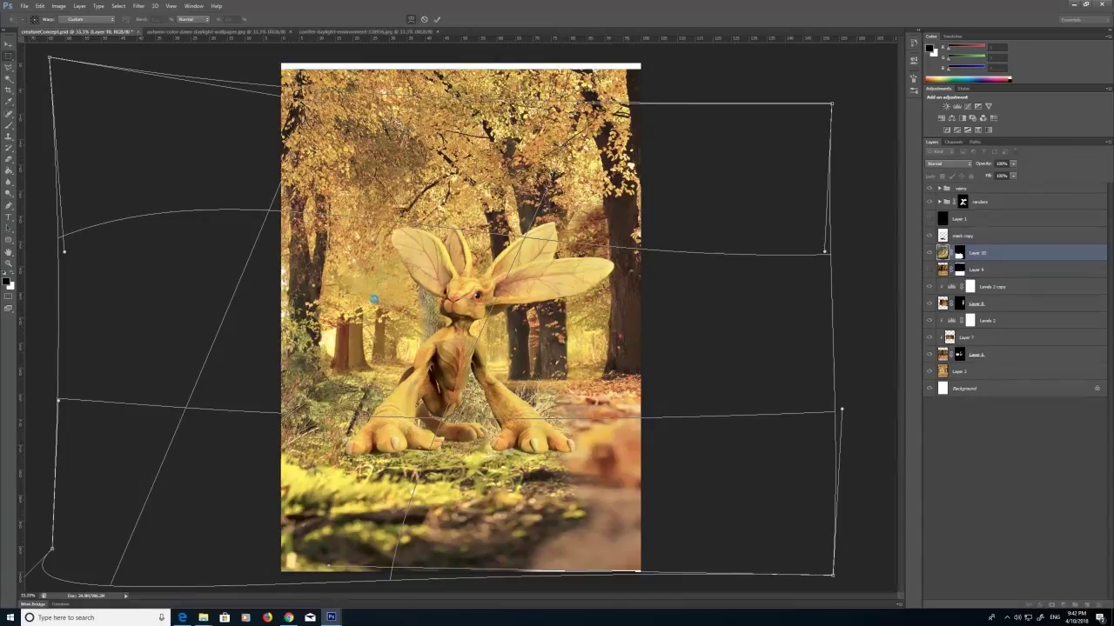
# Paint on Layer 10's mask to reveal its ground and dark stump along the canvas's lower right edge.
pyautogui.click(959, 253)
pyautogui.moveTo(554, 542)
pyautogui.mouseDown()
pyautogui.moveTo(601, 532)
pyautogui.moveTo(601, 426)
pyautogui.moveTo(642, 401)
pyautogui.mouseUp()
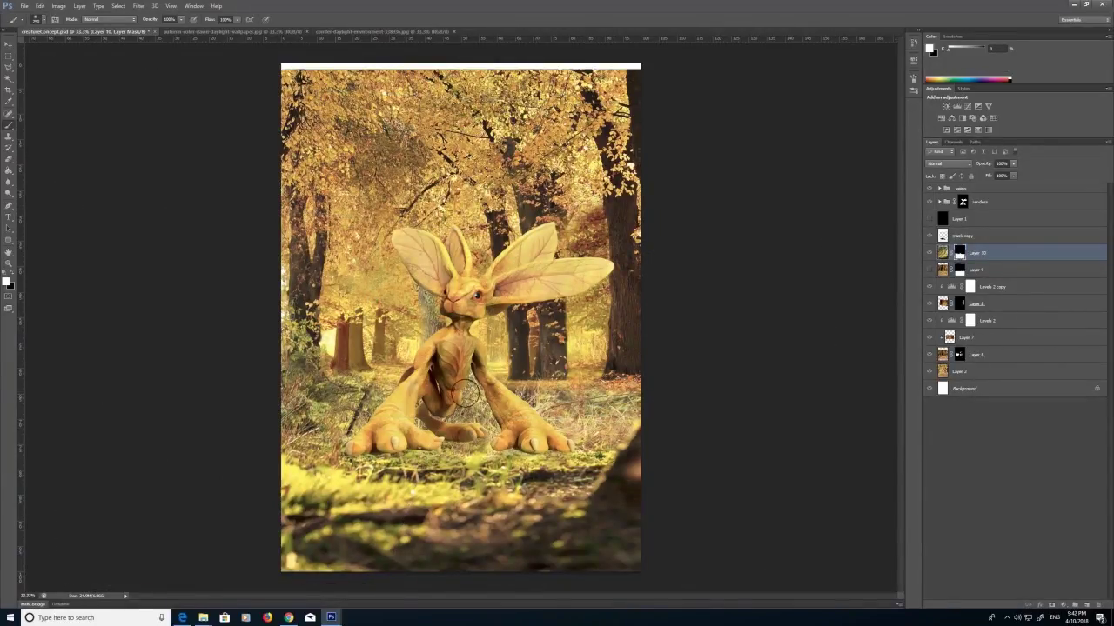
pyautogui.rightClick(977, 251)
# Add a Hue/Saturation adjustment clipped to Layer 10 and shift its hue slightly to make the moss less green.
pyautogui.click(942, 252)
pyautogui.click(1064, 607)
pyautogui.click(1051, 505)
pyautogui.moveTo(839, 113)
pyautogui.mouseDown()
pyautogui.moveTo(825, 131)
pyautogui.moveTo(837, 116)
pyautogui.mouseUp()
pyautogui.rightClick(988, 252)
pyautogui.click(1016, 359)
# Blend Layer 10's dry grass beside and behind the creature on its mask, using reduced brush opacity and a smaller brush.
pyautogui.click(8, 45)
pyautogui.moveTo(480, 497)
pyautogui.mouseDown()
pyautogui.moveTo(458, 508)
pyautogui.moveTo(505, 501)
pyautogui.mouseUp()
pyautogui.click(941, 271)
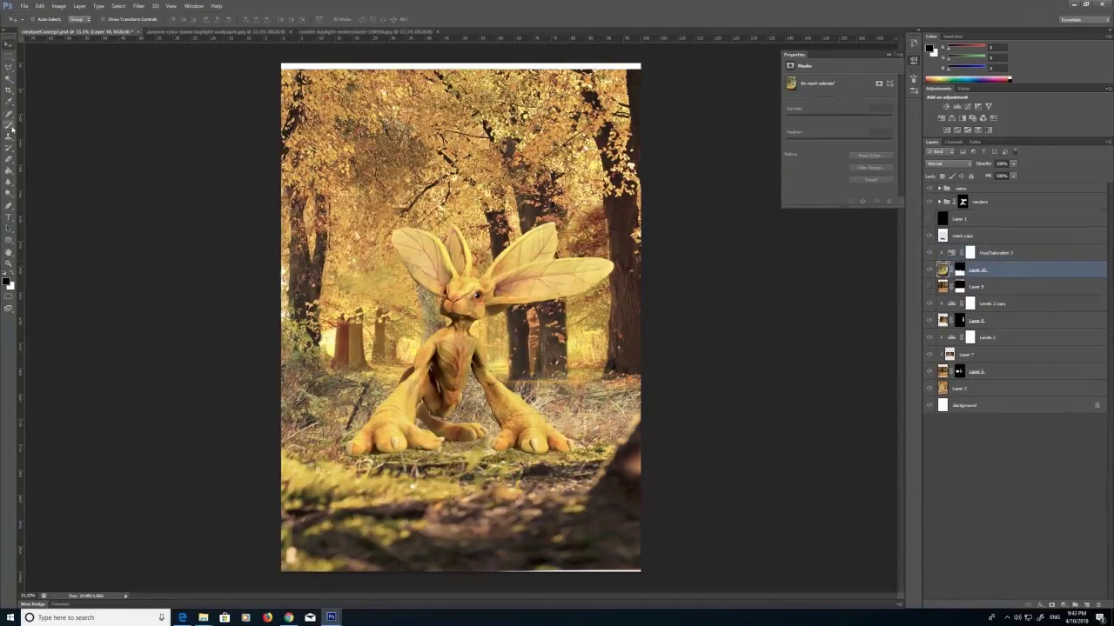
pyautogui.click(9, 126)
pyautogui.click(959, 270)
pyautogui.moveTo(180, 21); pyautogui.dragTo(170, 30)
pyautogui.moveTo(400, 369); pyautogui.dragTo(381, 389)
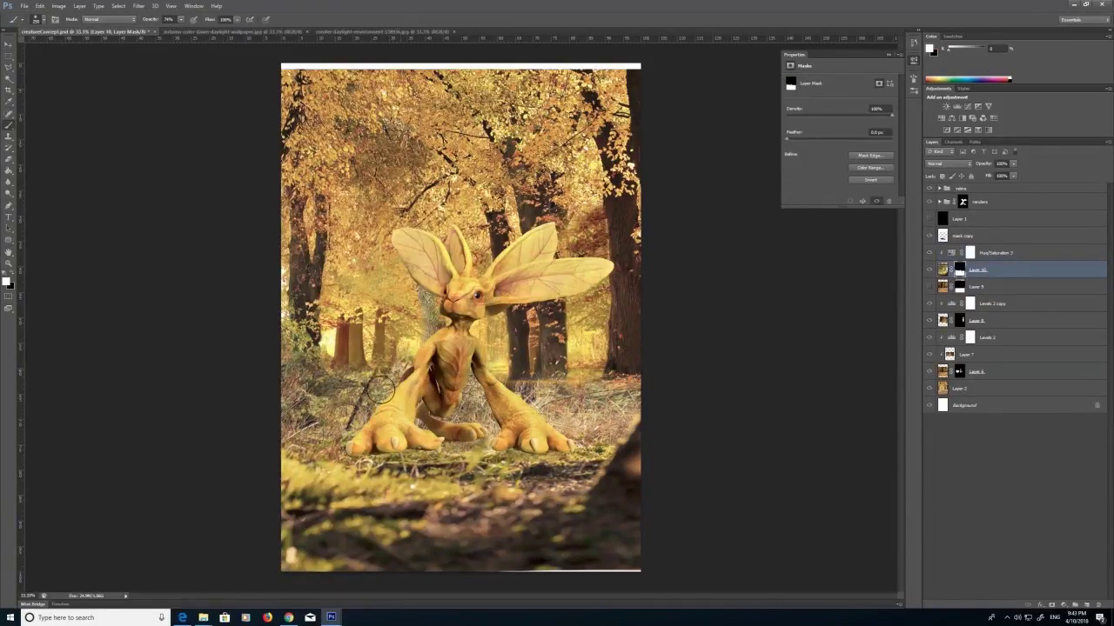
pyautogui.press('[')
pyautogui.press('[')
pyautogui.press('[')
pyautogui.press('[')
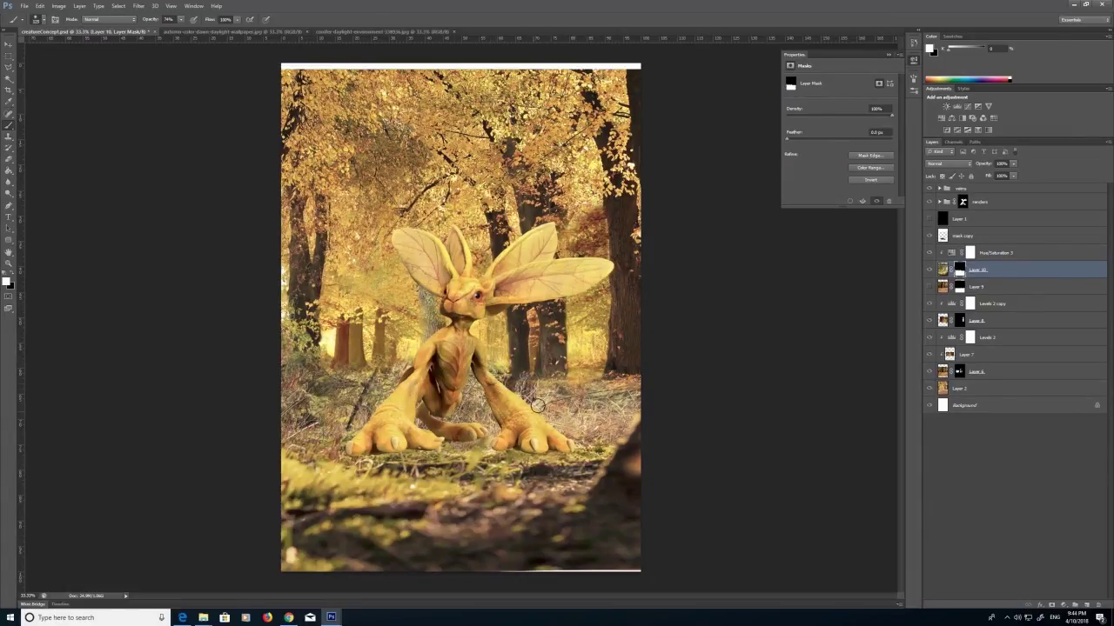
# Rework Layer 10's grass beneath the right-hand trees on its mask, hiding parts and revealing others with a larger brush at 37% opacity.
pyautogui.press('x')
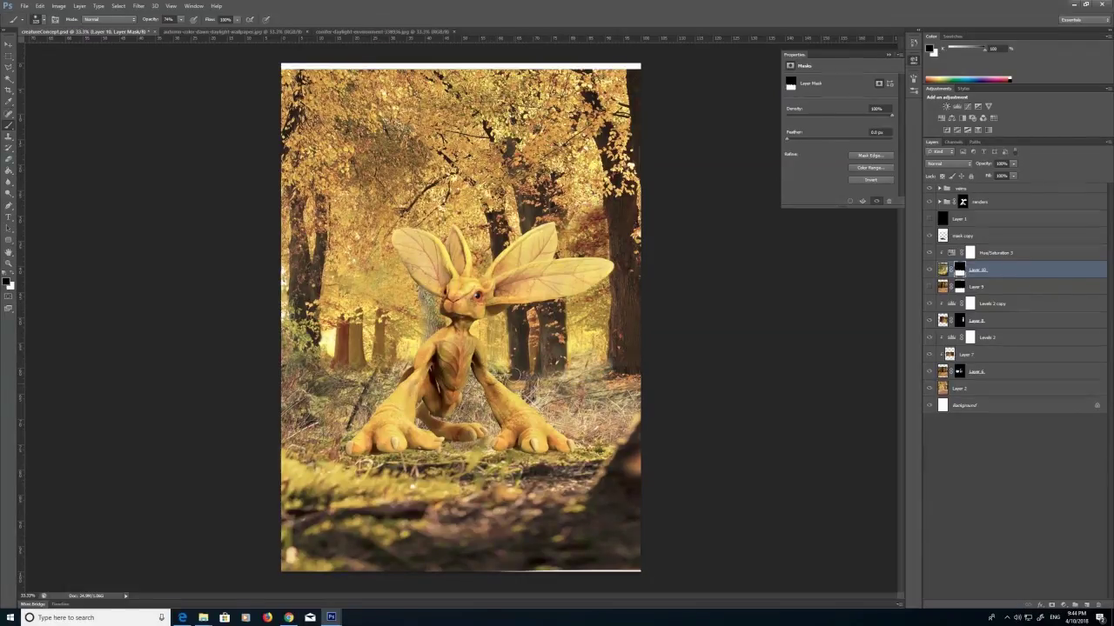
pyautogui.moveTo(529, 377)
pyautogui.mouseDown()
pyautogui.moveTo(515, 384)
pyautogui.moveTo(577, 358)
pyautogui.moveTo(597, 369)
pyautogui.moveTo(598, 395)
pyautogui.moveTo(630, 396)
pyautogui.mouseUp()
pyautogui.press('3')
pyautogui.click(12, 272)
pyautogui.press('7')
pyautogui.press(']')
pyautogui.press(']')
pyautogui.press(']')
pyautogui.press(']')
pyautogui.press(']')
pyautogui.moveTo(538, 402); pyautogui.dragTo(632, 399)
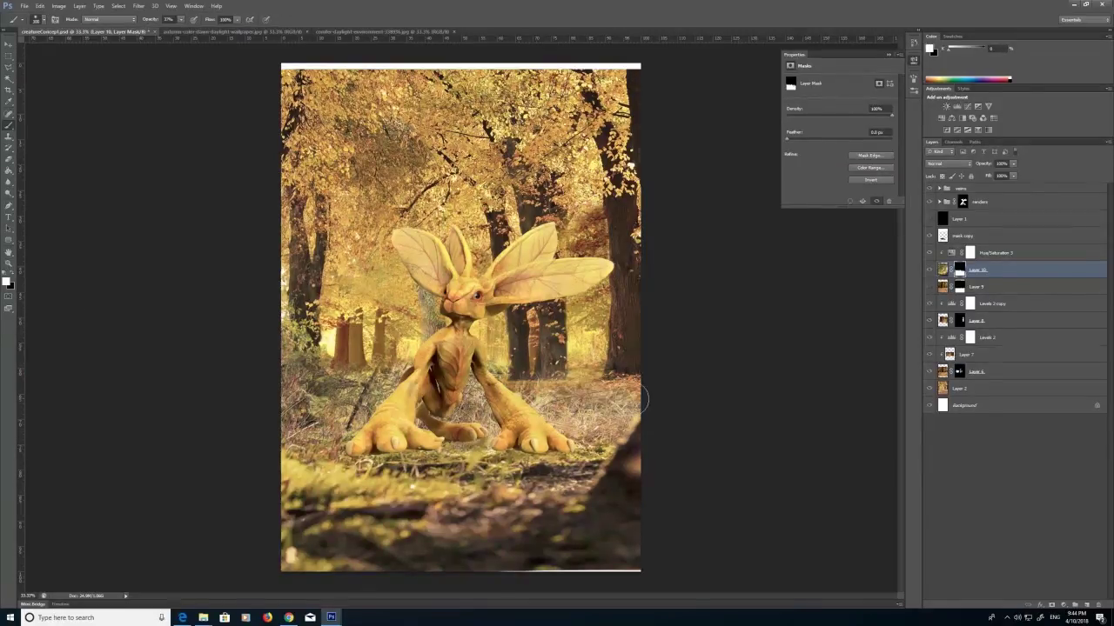
# Hide part of Layer 10 between the creature's shoulder and the tree bases on its mask with a smaller black brush.
pyautogui.press('[')
pyautogui.press('[')
pyautogui.press('[')
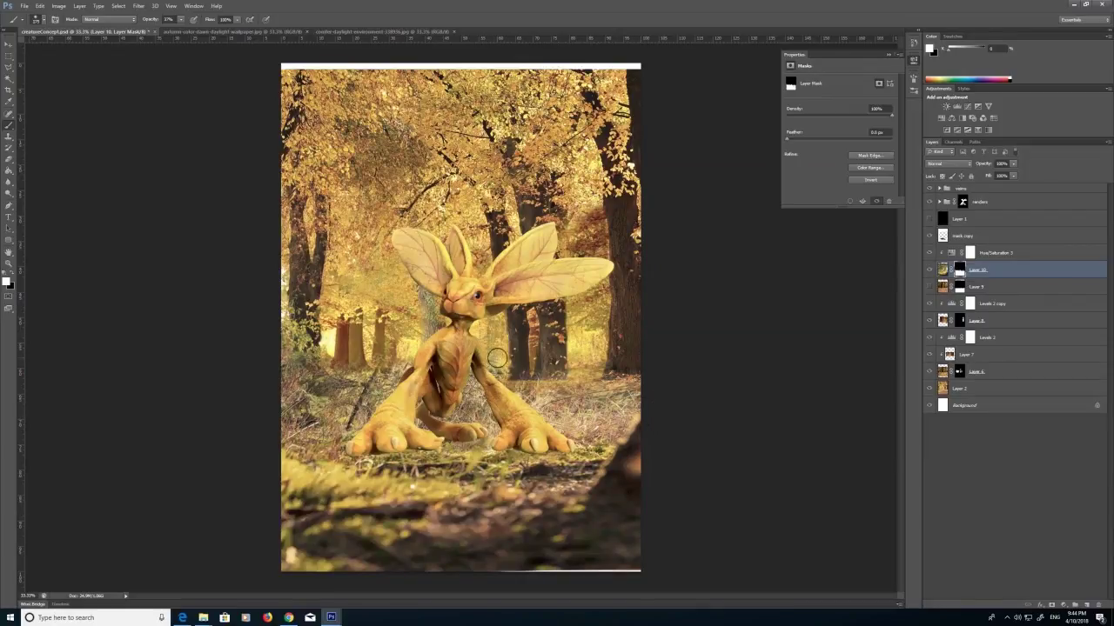
pyautogui.click(11, 272)
pyautogui.moveTo(486, 343)
pyautogui.mouseDown()
pyautogui.moveTo(511, 382)
pyautogui.moveTo(517, 356)
pyautogui.mouseUp()
pyautogui.click(11, 273)
pyautogui.press('x')
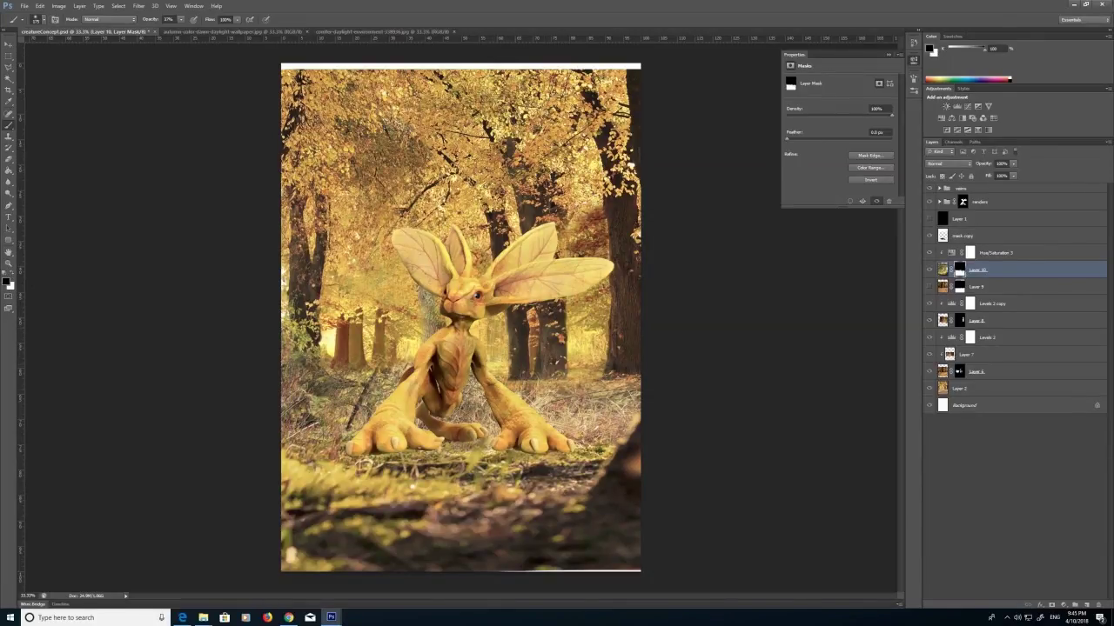
# Paint out the dark twig beside the creature's left-hand arm on Layer 10's mask with a smaller black brush.
pyautogui.moveTo(385, 350); pyautogui.dragTo(368, 373)
pyautogui.press('[')
pyautogui.press('[')
pyautogui.press('[')
pyautogui.moveTo(353, 419); pyautogui.dragTo(363, 379)
pyautogui.click(12, 274)
pyautogui.click(11, 273)
# Soften the ground around the removed twig on Layer 10's mask, using a larger brush and adjusted opacity.
pyautogui.moveTo(180, 20); pyautogui.dragTo(174, 27)
pyautogui.press(']')
pyautogui.press(']')
pyautogui.press(']')
pyautogui.press(']')
pyautogui.press(']')
pyautogui.moveTo(358, 411)
pyautogui.mouseDown()
pyautogui.moveTo(387, 378)
pyautogui.moveTo(349, 384)
pyautogui.moveTo(325, 418)
pyautogui.moveTo(354, 416)
pyautogui.moveTo(332, 418)
pyautogui.moveTo(392, 375)
pyautogui.mouseUp()
pyautogui.click(11, 273)
pyautogui.click(943, 269)
pyautogui.click(9, 137)
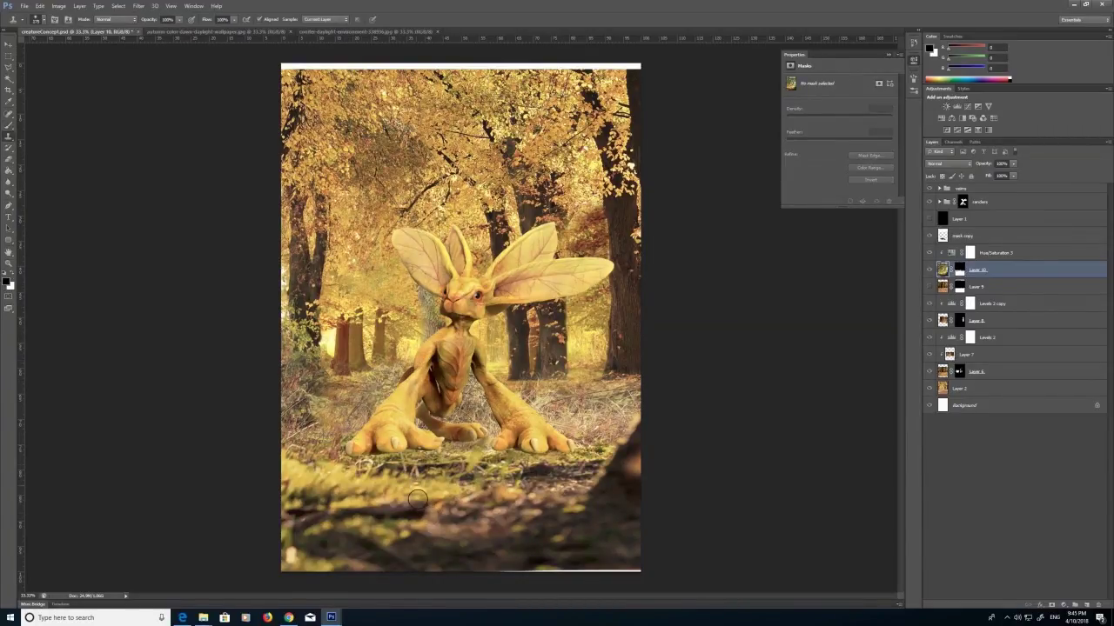
pyautogui.press('z')
# Add a Levels adjustment above the mask copy layer and adjust its input sliders to tune the background contrast.
pyautogui.click(964, 235)
pyautogui.click(1063, 605)
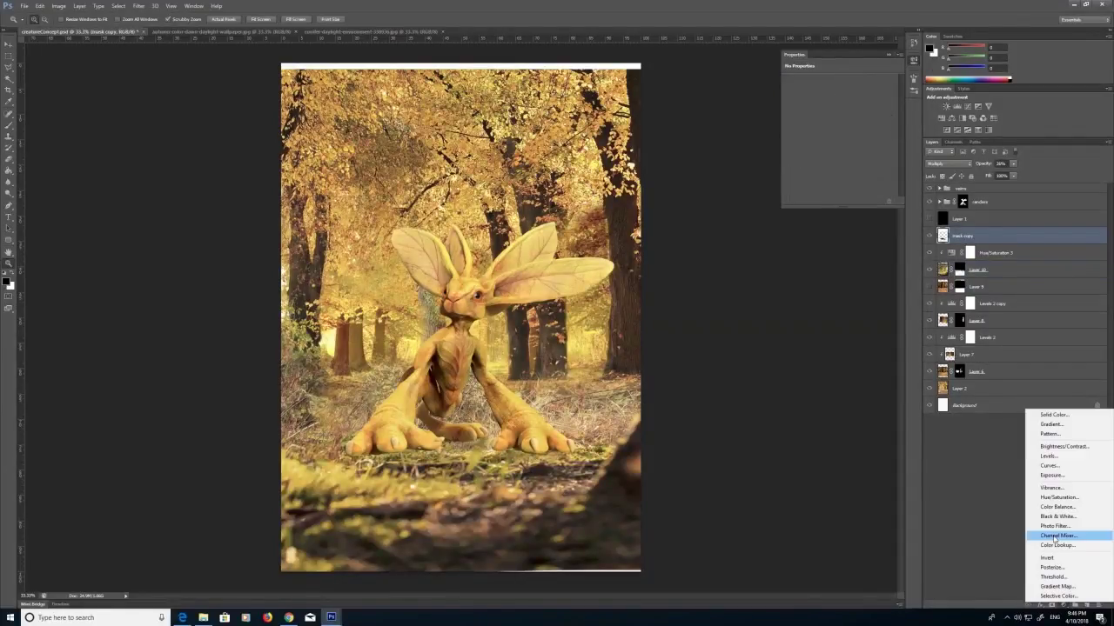
pyautogui.click(1049, 458)
pyautogui.moveTo(845, 144); pyautogui.dragTo(802, 146)
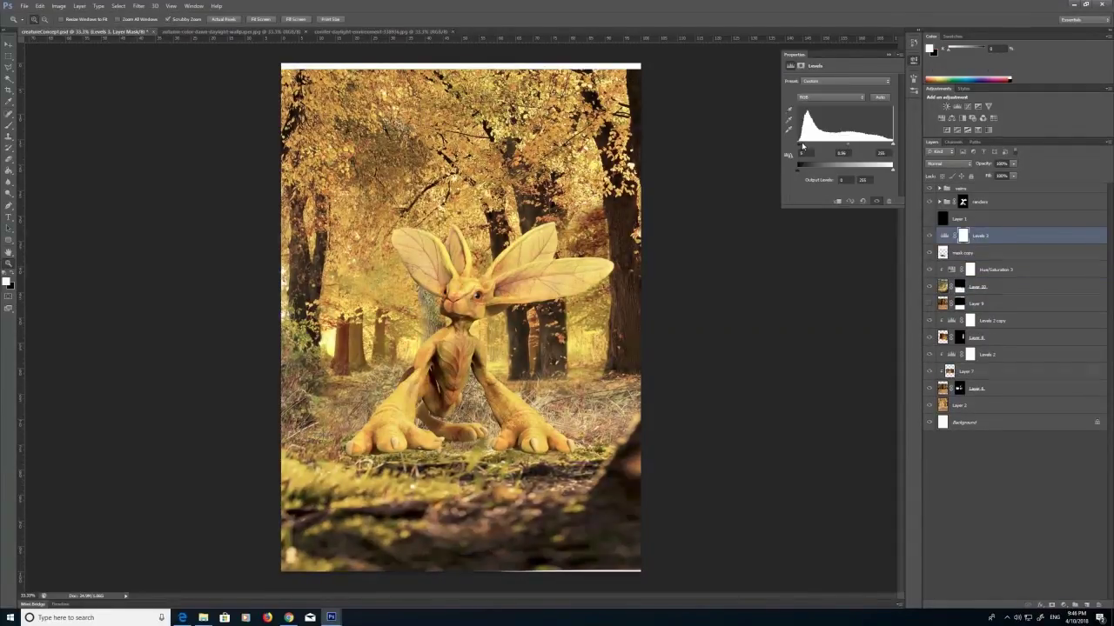
# Toggle the mask copy shadow layer to check it, and raise its opacity slightly.
pyautogui.click(930, 254)
pyautogui.click(980, 252)
pyautogui.click(1014, 164)
pyautogui.moveTo(1016, 175); pyautogui.dragTo(1021, 175)
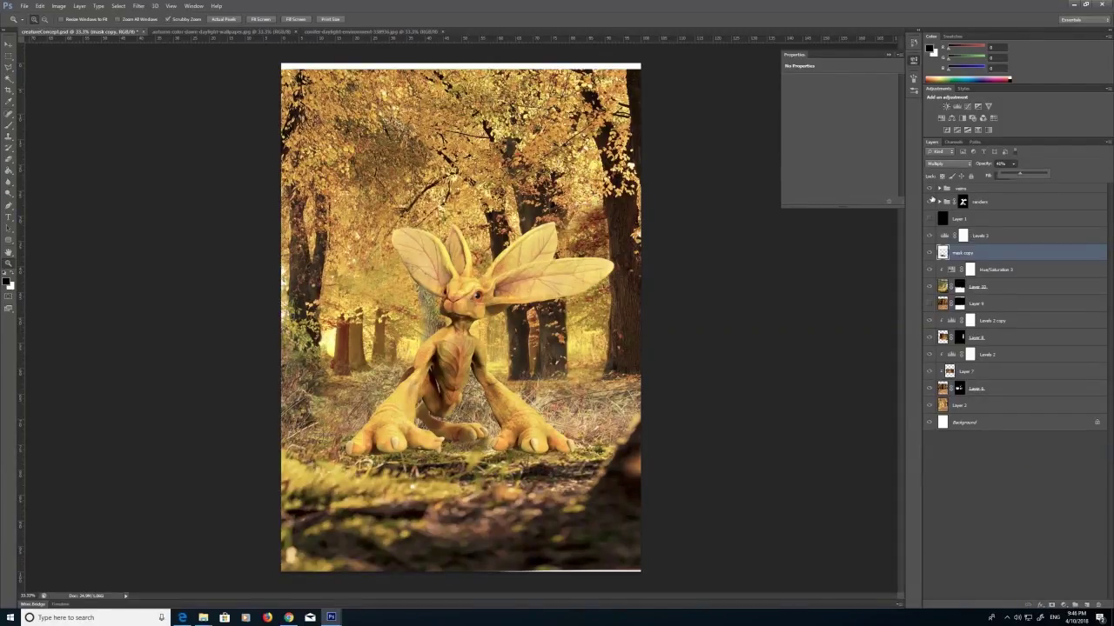
# Add a Hue/Saturation adjustment above the renders group, shift its hue toward orange-red, and clip it to the group.
pyautogui.click(986, 204)
pyautogui.click(940, 202)
pyautogui.click(939, 202)
pyautogui.click(1063, 604)
pyautogui.click(1046, 498)
pyautogui.moveTo(838, 114); pyautogui.dragTo(831, 114)
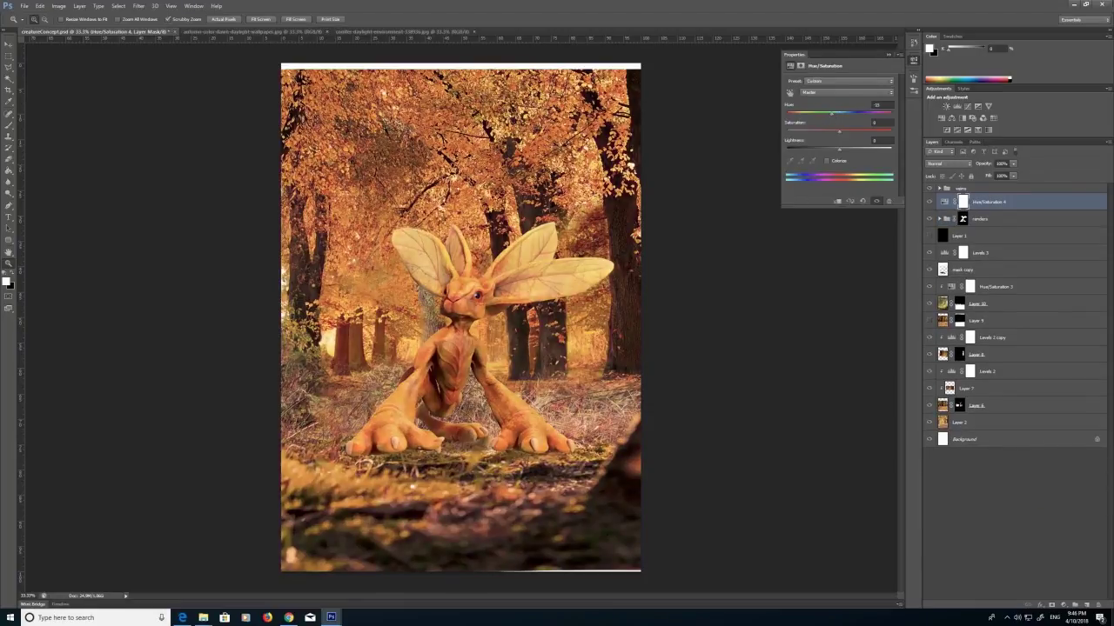
pyautogui.click(987, 217)
pyautogui.click(994, 204)
pyautogui.rightClick(992, 202)
pyautogui.click(1024, 306)
# Mask the hue shift off the creature's leaf ears by painting black on the Hue/Saturation 4 mask with raised brush opacity.
pyautogui.click(970, 202)
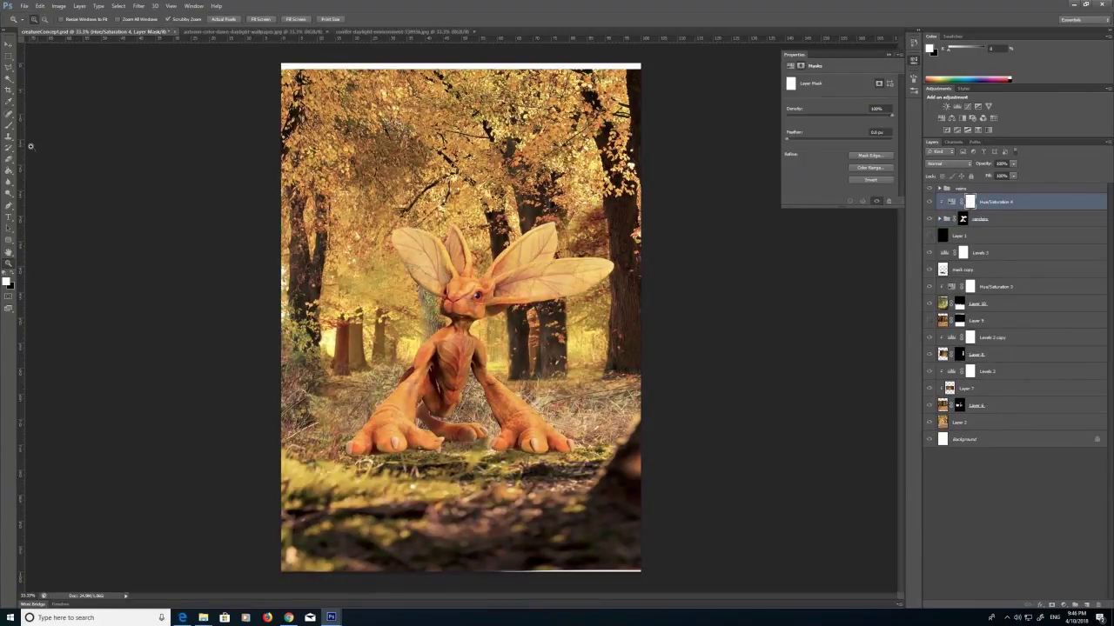
pyautogui.click(10, 125)
pyautogui.click(11, 274)
pyautogui.moveTo(405, 252); pyautogui.dragTo(399, 237)
pyautogui.click(181, 19)
pyautogui.moveTo(180, 29); pyautogui.dragTo(200, 29)
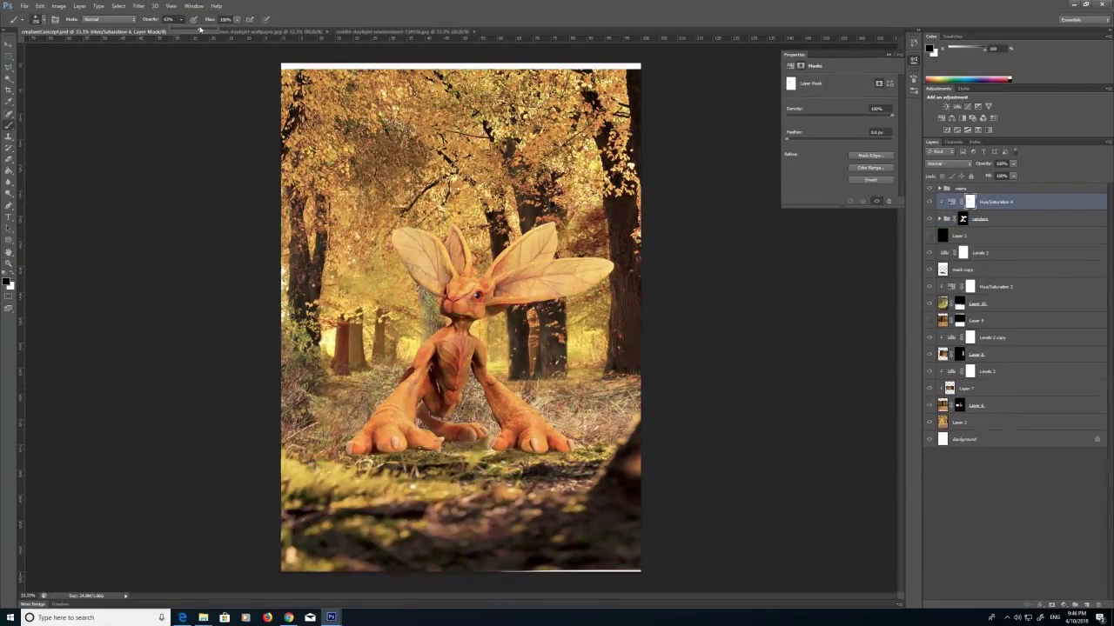
pyautogui.moveTo(402, 234); pyautogui.dragTo(427, 285)
pyautogui.moveTo(515, 250)
pyautogui.mouseDown()
pyautogui.moveTo(565, 231)
pyautogui.moveTo(506, 284)
pyautogui.moveTo(548, 242)
pyautogui.moveTo(600, 291)
pyautogui.mouseUp()
# Compare the creature with Hue/Saturation 4 off and on, and fine-tune the adjustment's hue to redden the skin.
pyautogui.click(929, 203)
pyautogui.click(929, 202)
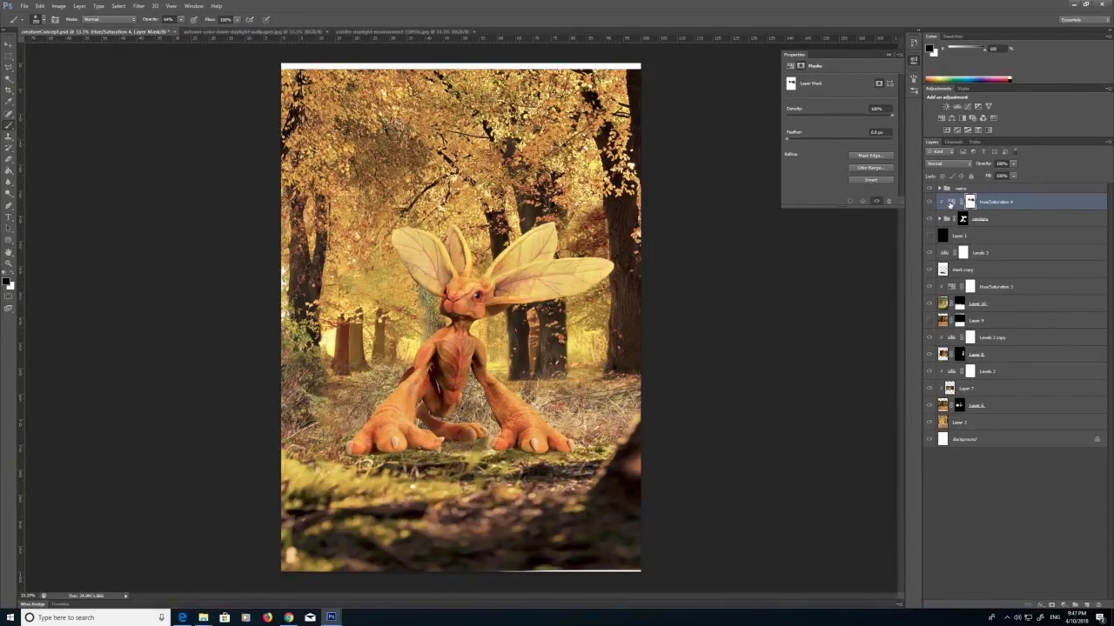
pyautogui.click(950, 204)
pyautogui.moveTo(822, 116)
pyautogui.mouseDown()
pyautogui.moveTo(796, 120)
pyautogui.moveTo(826, 120)
pyautogui.mouseUp()
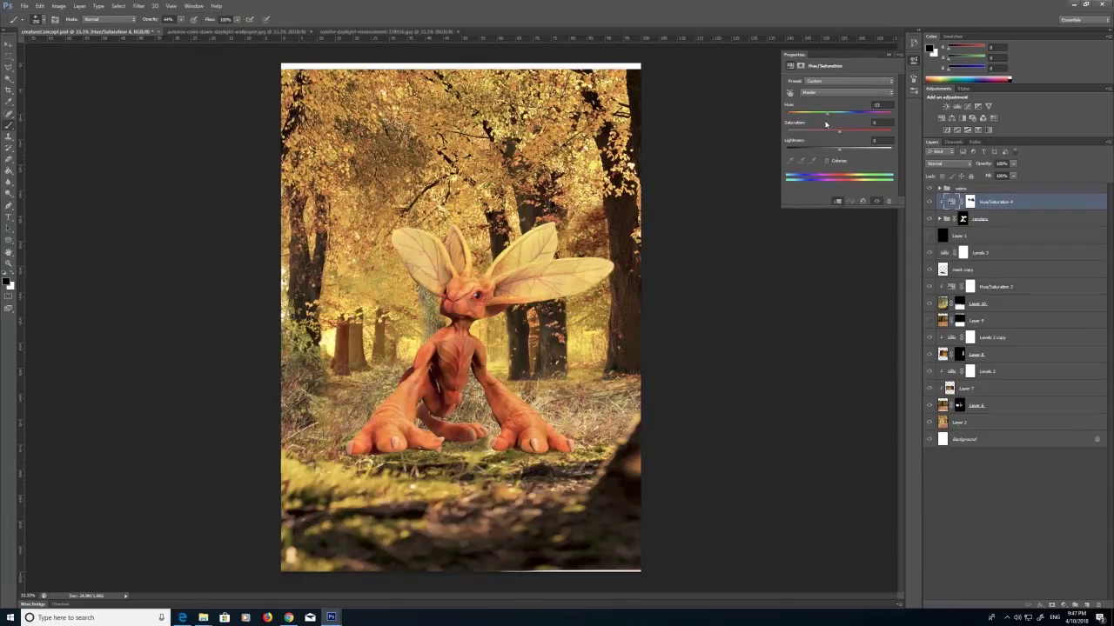
# Crop the canvas to a marquee selection that excludes the white strips along the image edges.
pyautogui.press('m')
pyautogui.moveTo(281, 71)
pyautogui.mouseDown()
pyautogui.moveTo(634, 567)
pyautogui.moveTo(585, 554)
pyautogui.moveTo(288, 71)
pyautogui.mouseUp()
pyautogui.click(59, 6)
pyautogui.click(67, 94)
pyautogui.click(103, 137)
pyautogui.click(517, 228)
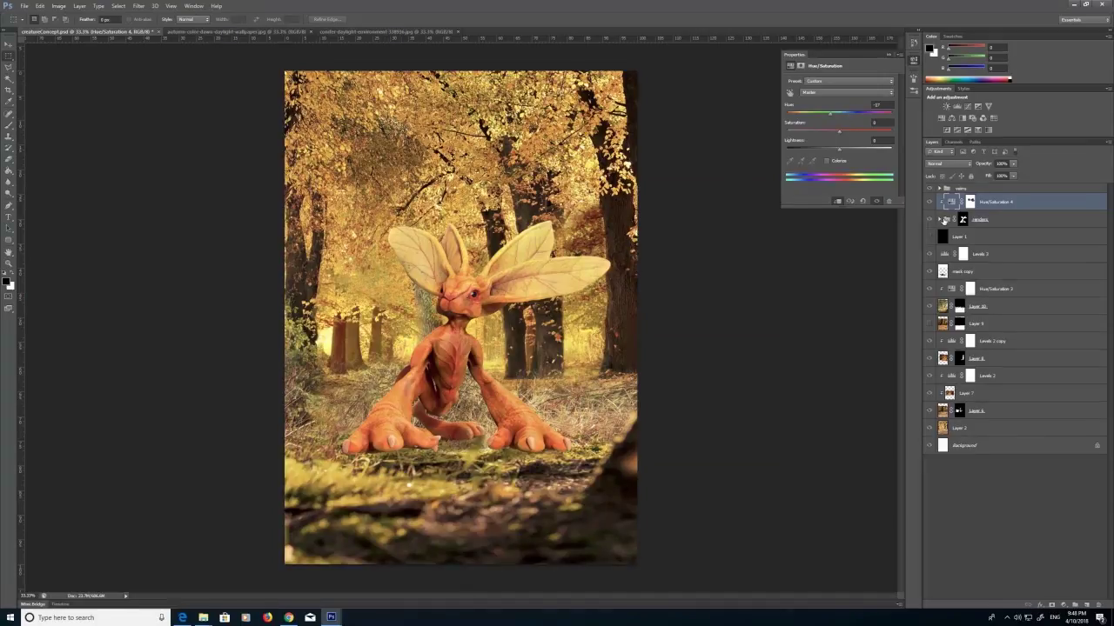
# Move the veins group into the renders group below the eye group, and check the group by toggling its visibility.
pyautogui.moveTo(961, 189); pyautogui.dragTo(972, 240)
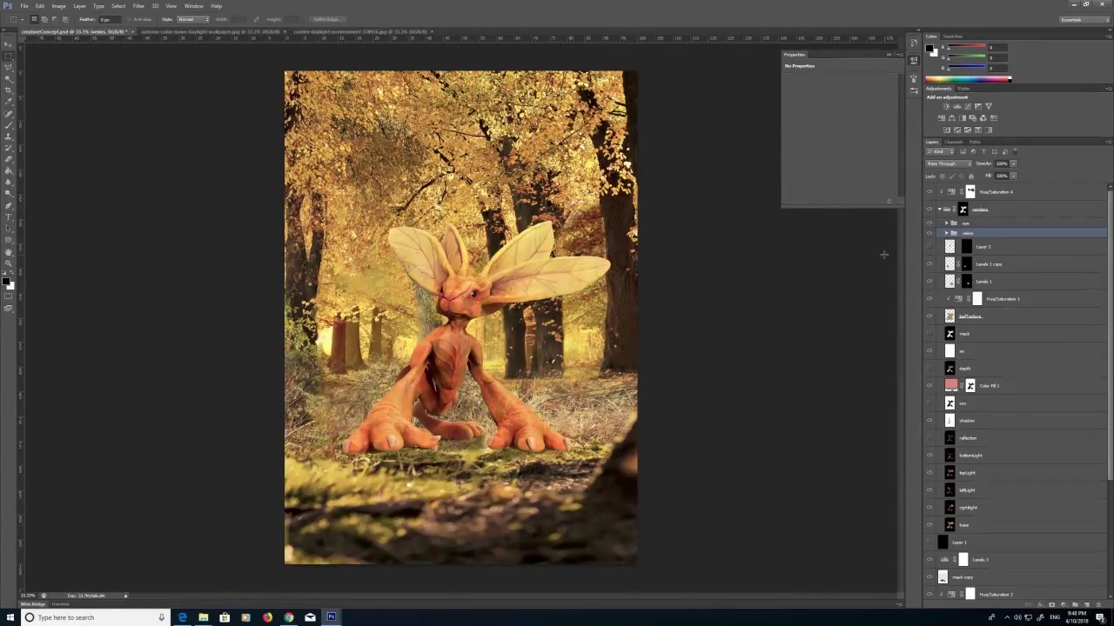
pyautogui.click(929, 210)
pyautogui.click(929, 210)
pyautogui.click(888, 56)
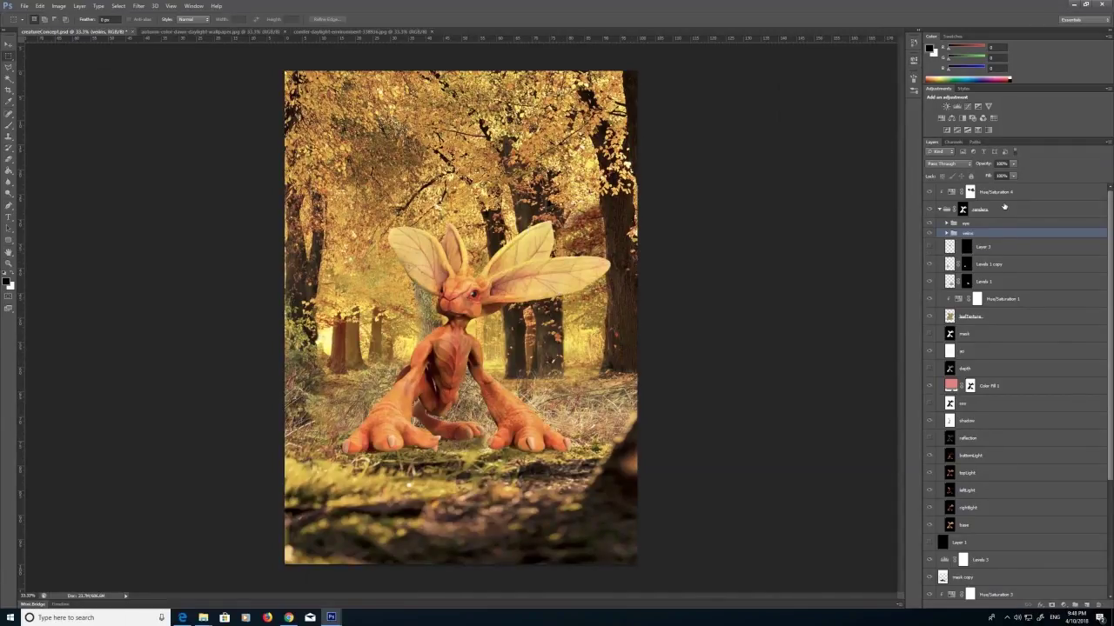
pyautogui.click(939, 210)
# Add an empty layer above Levels 3 and sample the bright yellow of the distant background as the painting colour.
pyautogui.click(1004, 247)
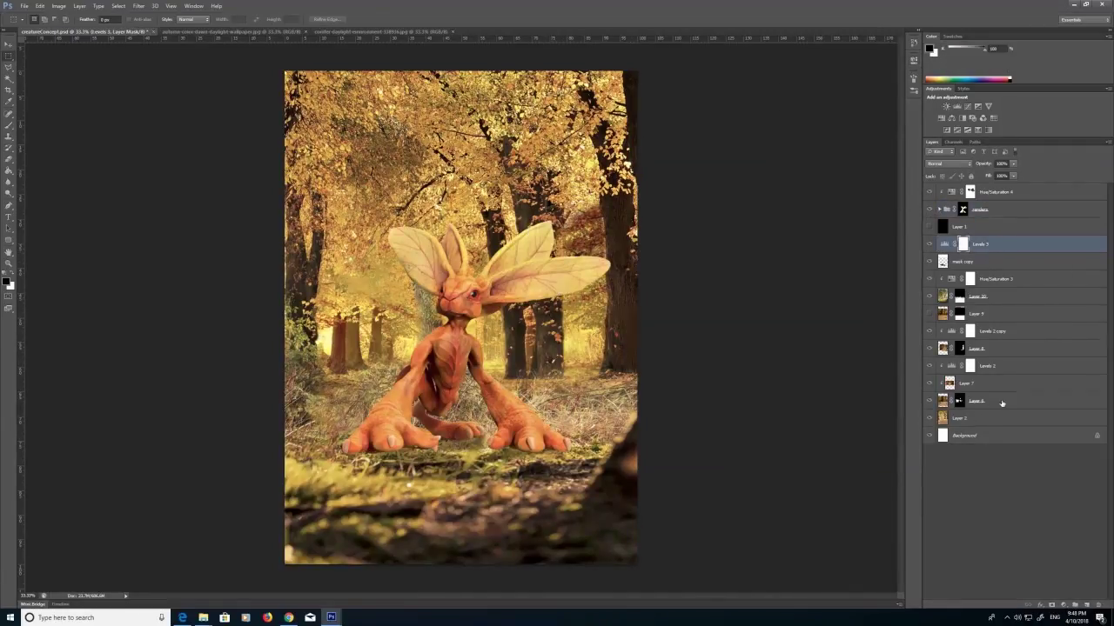
pyautogui.click(1001, 402)
pyautogui.click(1018, 246)
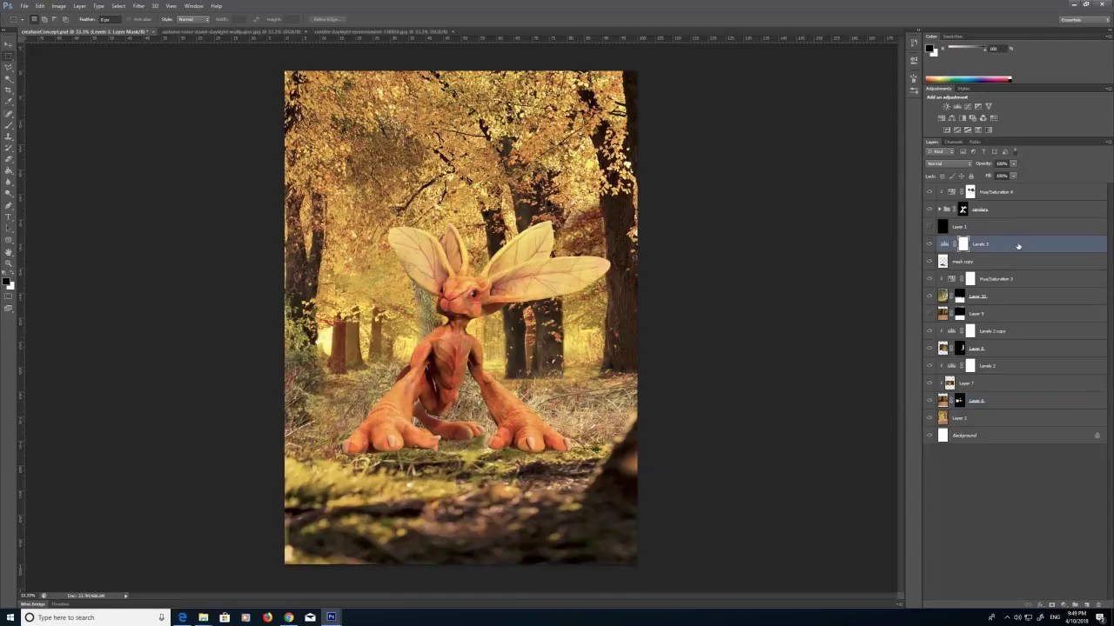
pyautogui.click(1087, 605)
pyautogui.click(8, 101)
pyautogui.click(327, 338)
# Choose a brush preset for painting foliage and give it slight size and angle jitter in Shape Dynamics.
pyautogui.click(8, 127)
pyautogui.click(44, 19)
pyautogui.scroll(-3, 59, 113)
pyautogui.doubleClick(60, 115)
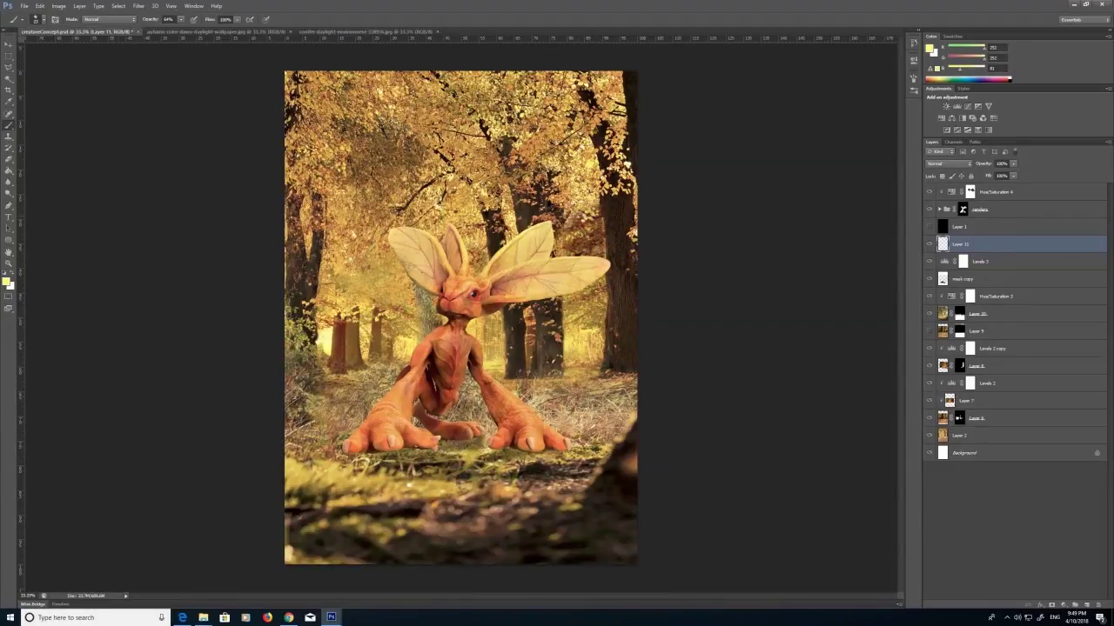
pyautogui.keyDown('ctrl'); pyautogui.click(598, 215); pyautogui.keyUp('ctrl')
pyautogui.keyDown('ctrl'); pyautogui.click(599, 215); pyautogui.keyUp('ctrl')
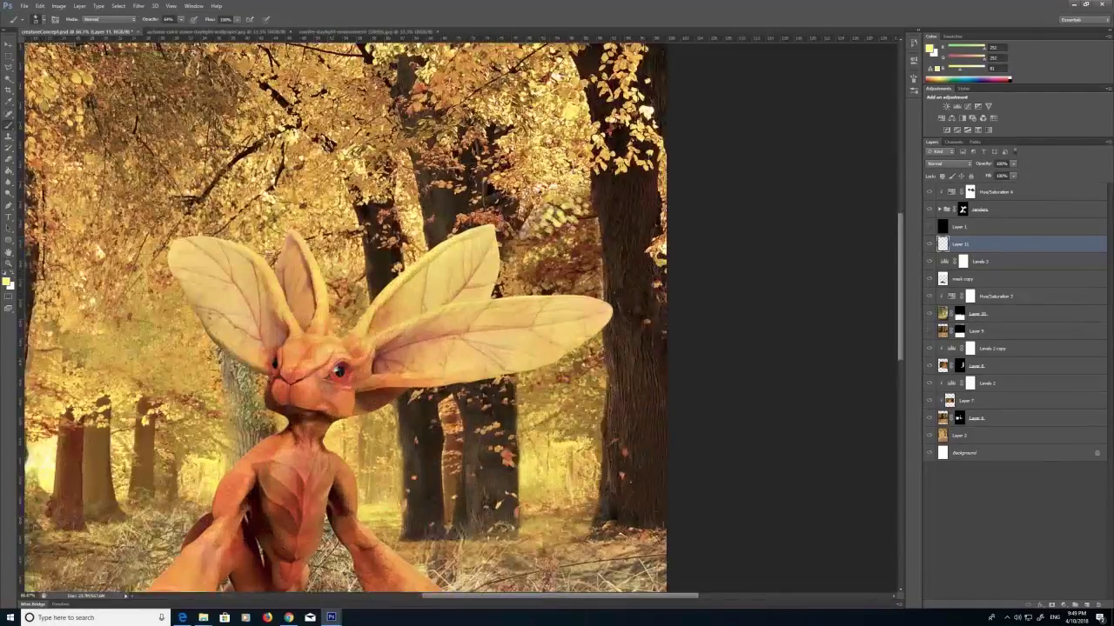
pyautogui.click(140, 7)
pyautogui.moveTo(194, 7)
pyautogui.click(202, 81)
pyautogui.click(772, 106)
pyautogui.moveTo(810, 94); pyautogui.dragTo(815, 101)
pyautogui.moveTo(810, 165); pyautogui.dragTo(833, 165)
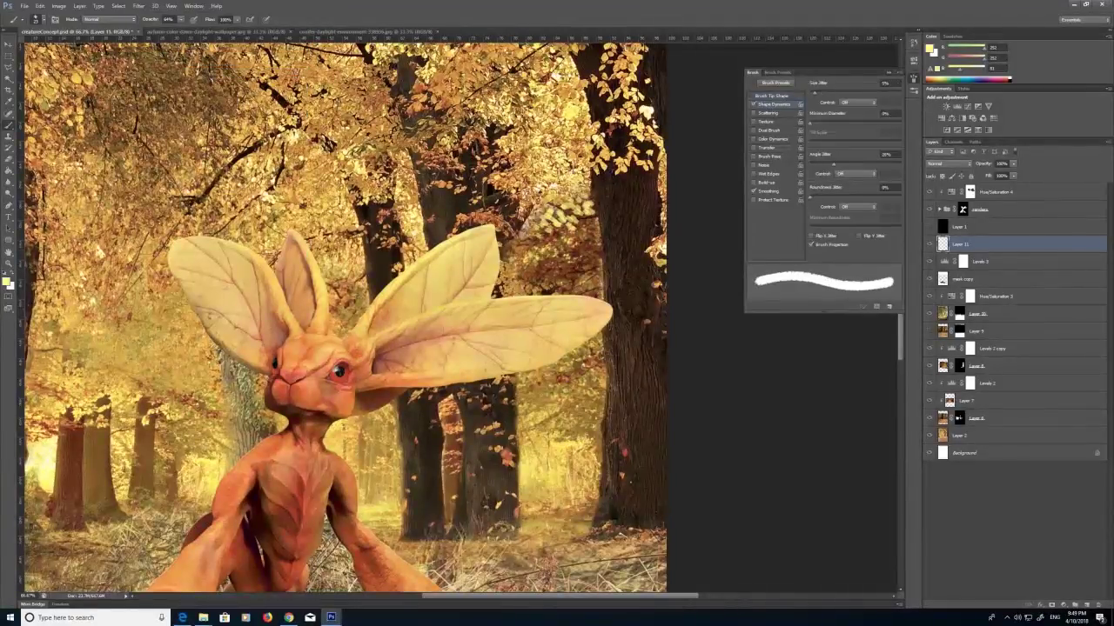
# Dab light yellow leaves at 43% brush opacity into the foliage gap between the trees above the creature's right-hand ears.
pyautogui.click(586, 218)
pyautogui.press('4')
pyautogui.press('3')
pyautogui.click(535, 242)
pyautogui.click(521, 237)
pyautogui.click(519, 233)
pyautogui.click(532, 225)
pyautogui.click(510, 241)
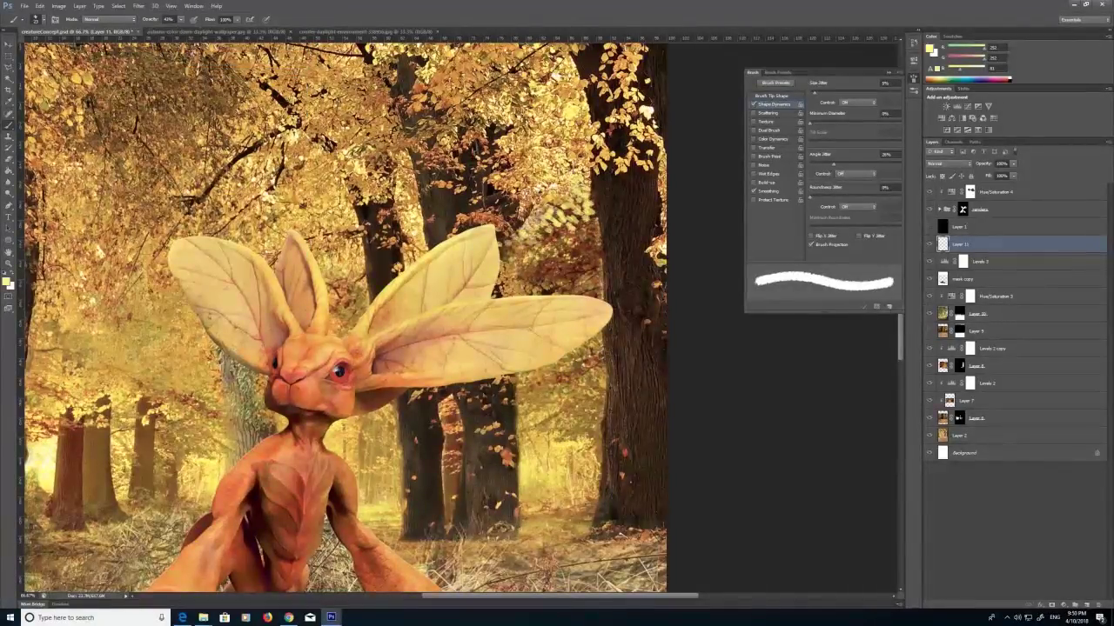
pyautogui.click(563, 230)
pyautogui.click(576, 218)
pyautogui.click(582, 174)
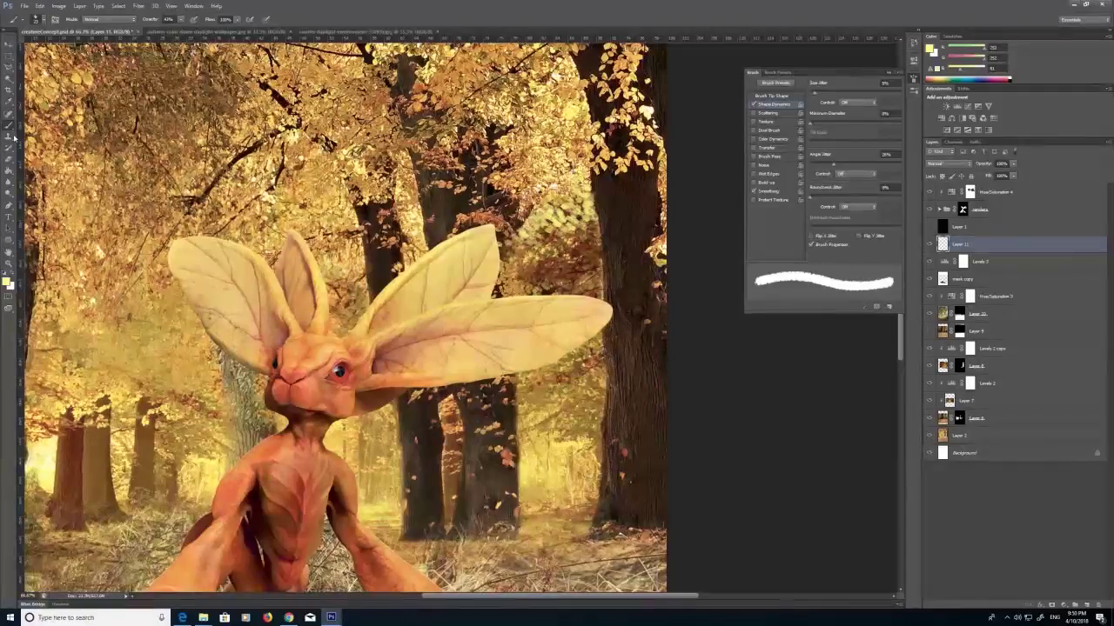
# Sample orange from the leaves on the right-hand trunk and dab it over the new yellow foliage.
pyautogui.keyDown('alt'); pyautogui.click(602, 160); pyautogui.keyUp('alt')
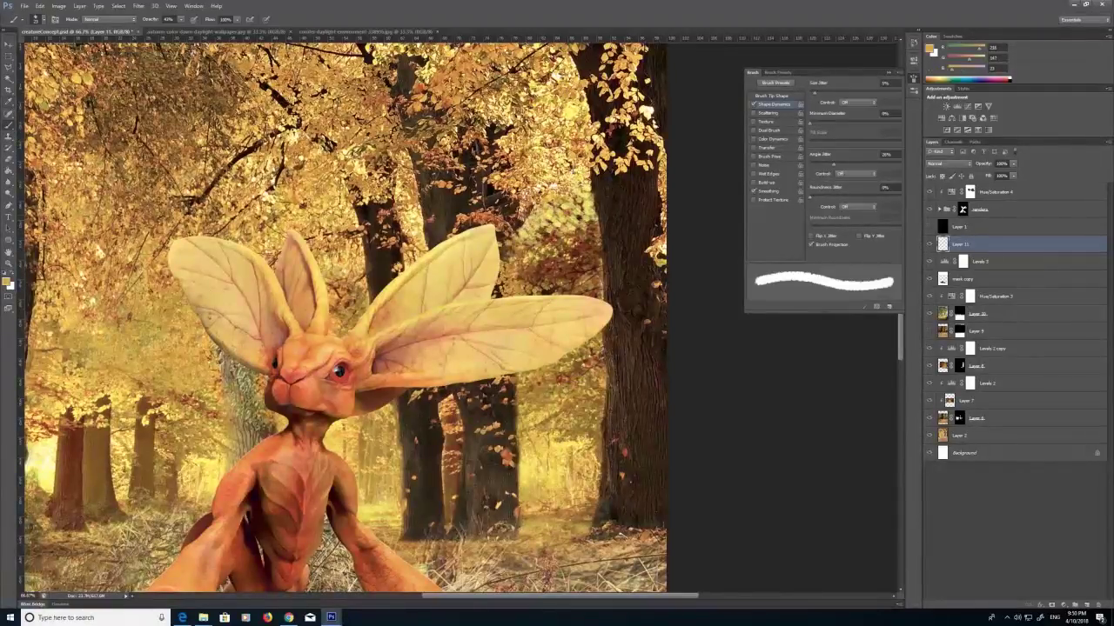
pyautogui.click(586, 218)
pyautogui.click(561, 216)
pyautogui.click(575, 188)
pyautogui.click(575, 173)
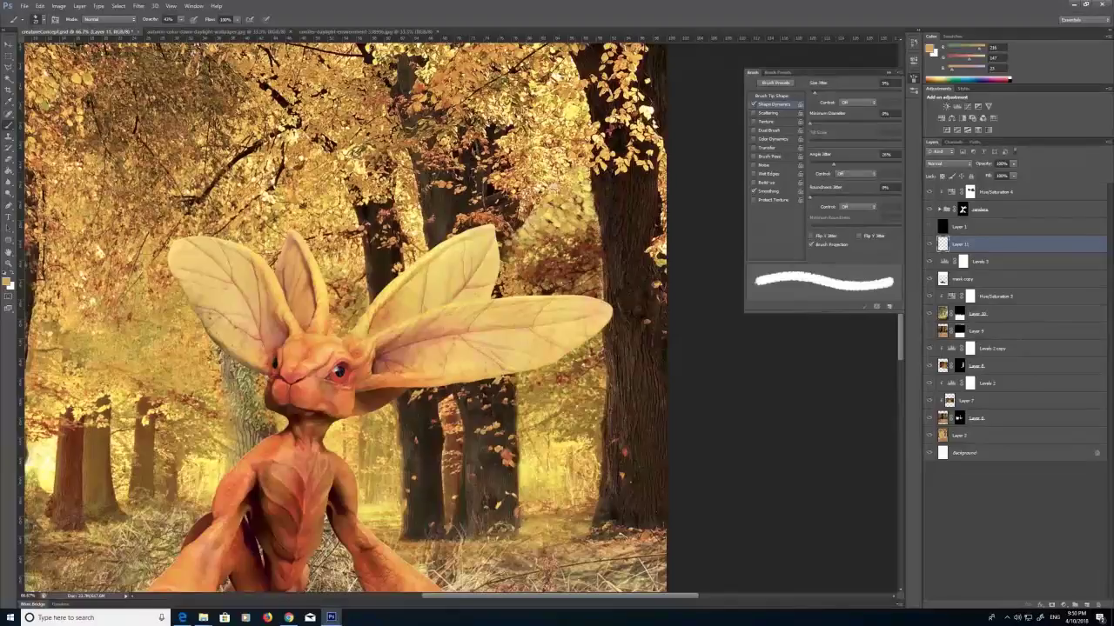
# Set the painting colour to dark red and dab darker leaves into the foliage gap above the right-hand ear.
pyautogui.click(7, 282)
pyautogui.press('Return')
pyautogui.click(552, 233)
pyautogui.click(559, 220)
pyautogui.click(568, 232)
pyautogui.click(584, 227)
pyautogui.click(584, 210)
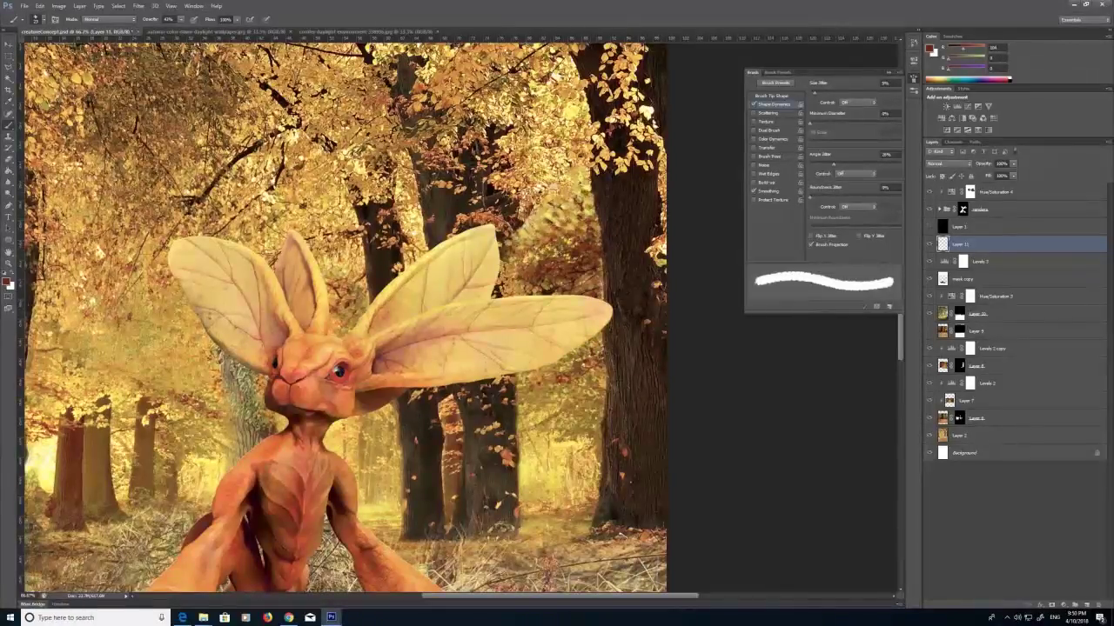
pyautogui.click(511, 255)
pyautogui.click(511, 274)
pyautogui.click(557, 192)
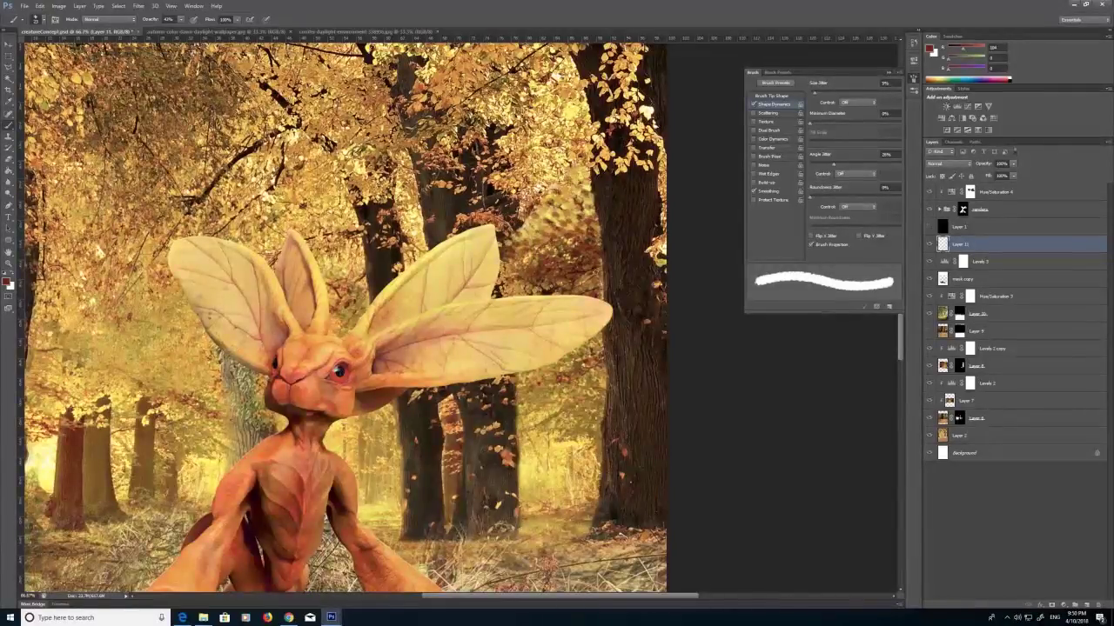
# Add dark red leaf dabs below the right-hand ear beside the trunk and in the upper foliage gap.
pyautogui.click(592, 362)
pyautogui.click(601, 351)
pyautogui.click(602, 373)
pyautogui.click(587, 371)
pyautogui.click(550, 390)
pyautogui.click(559, 174)
pyautogui.click(576, 161)
pyautogui.press('[')
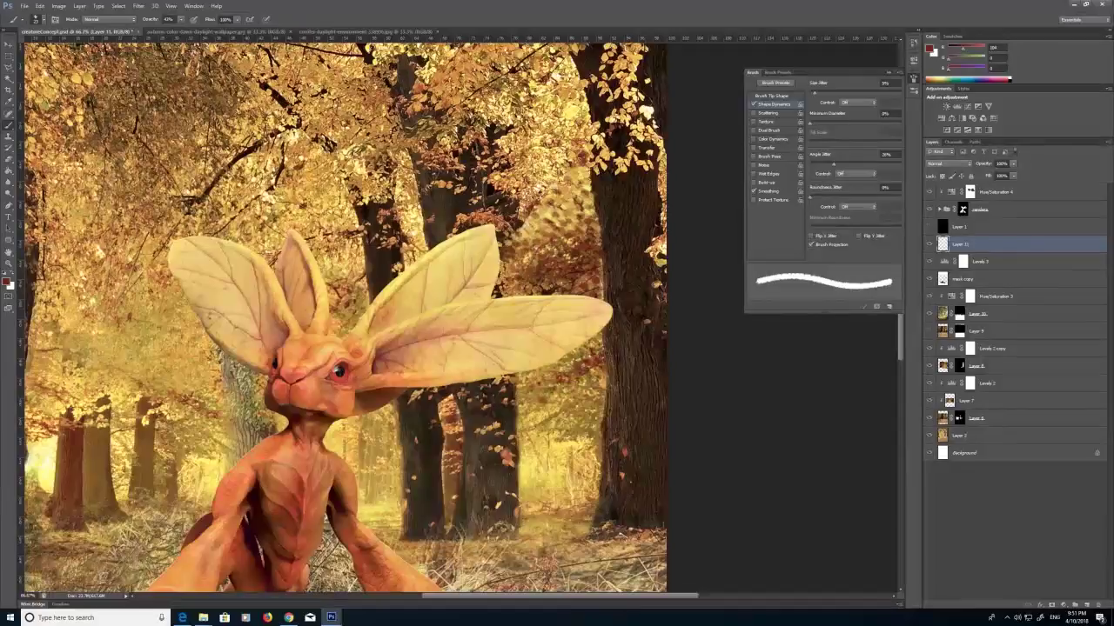
pyautogui.keyDown('alt'); pyautogui.click(538, 326); pyautogui.keyUp('alt')
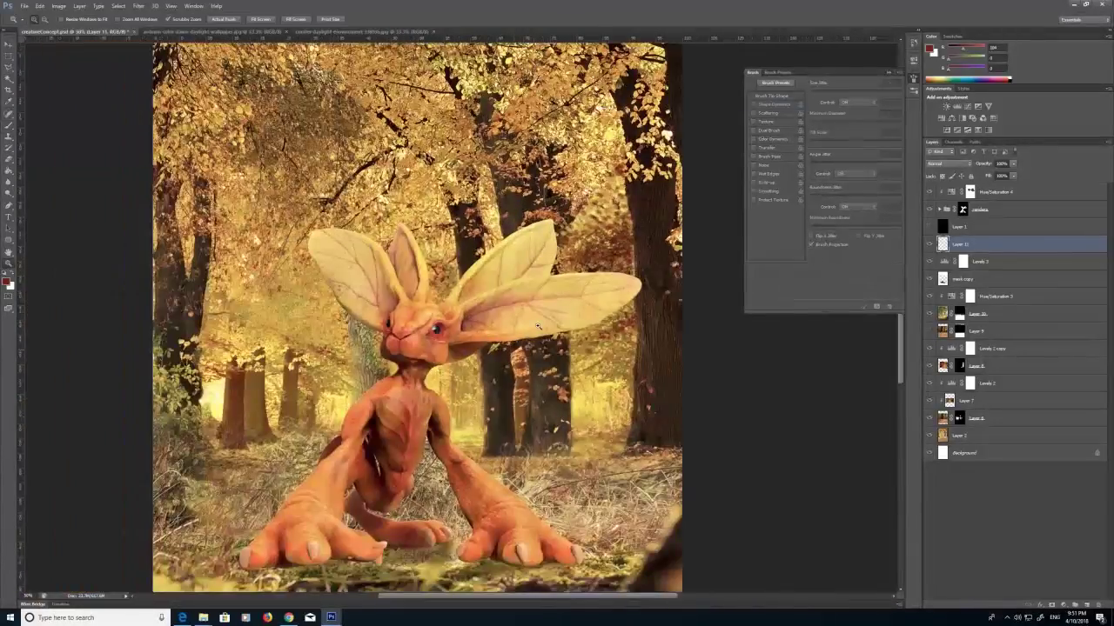
# Sample the pale dry-grass colour from the ground and reduce the brush to a fine size for painting grass.
pyautogui.click(11, 129)
pyautogui.click(9, 101)
pyautogui.click(187, 522)
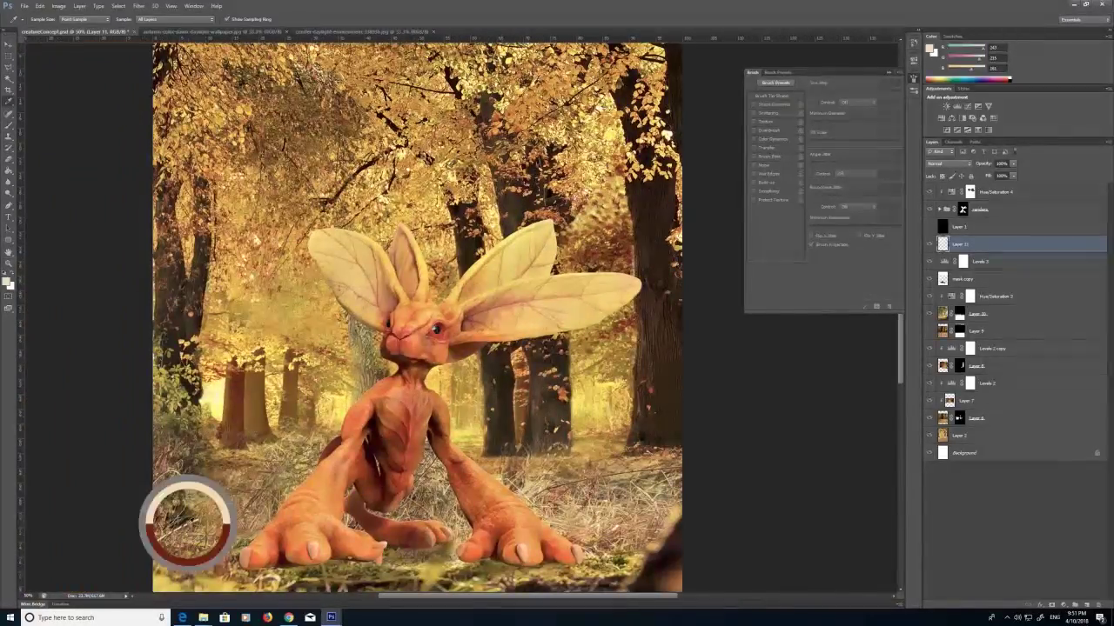
pyautogui.click(8, 126)
pyautogui.press('[')
pyautogui.press('[')
pyautogui.press('[')
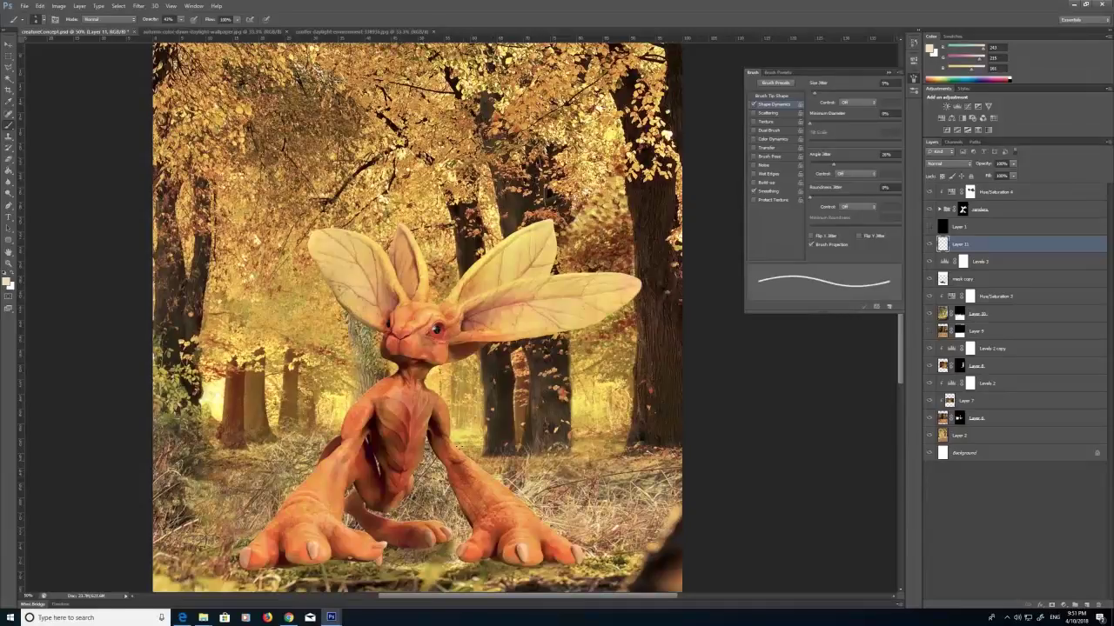
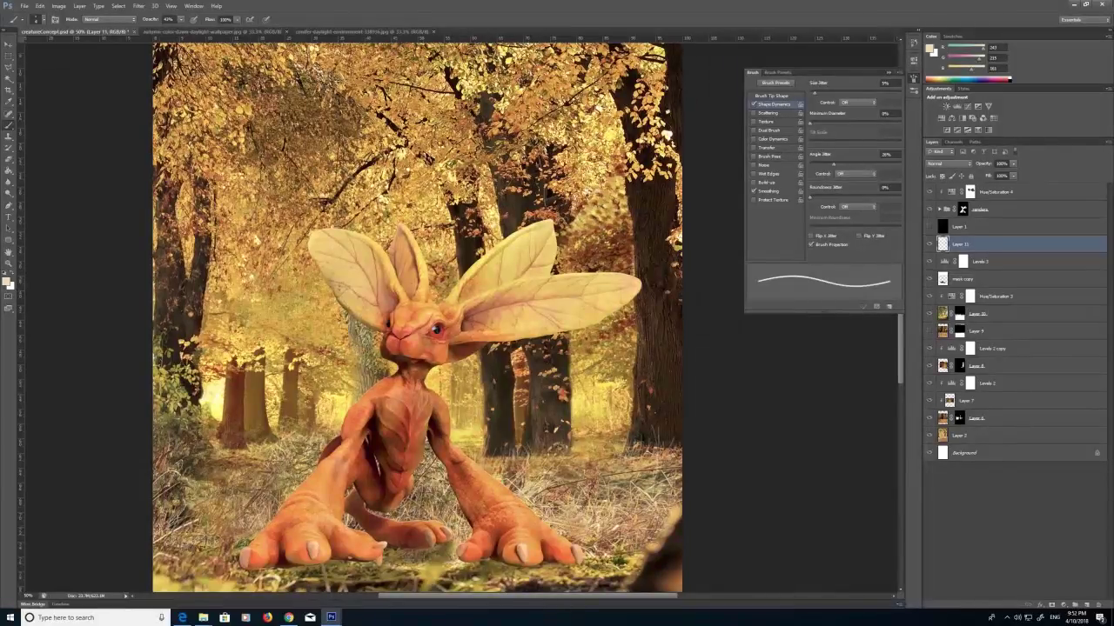
pyautogui.click(1007, 617)
pyautogui.rightClick(1009, 601)
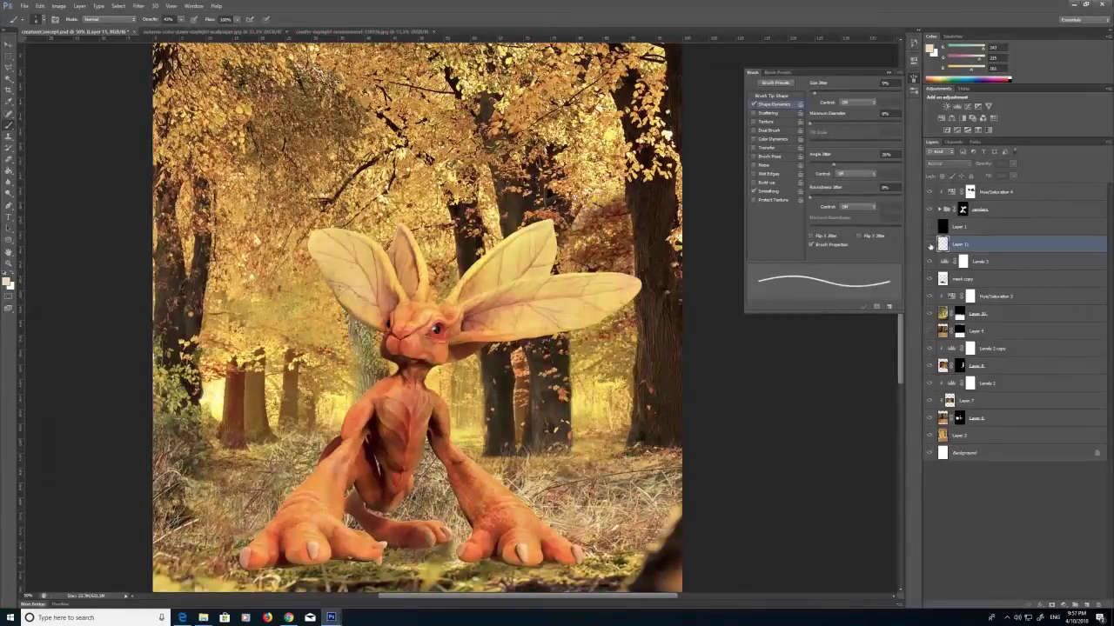
# Duplicate all background layers from Layer 2 up to Layer 11.
pyautogui.press('z')
pyautogui.keyDown('alt'); pyautogui.click(462, 351); pyautogui.keyUp('alt')
pyautogui.click(997, 433)
pyautogui.keyDown('shift'); pyautogui.click(1012, 247); pyautogui.keyUp('shift')
pyautogui.rightClick(1012, 248)
pyautogui.click(1013, 278)
pyautogui.click(643, 194)
# Merge the duplicated background layers into a single layer.
pyautogui.rightClick(978, 244)
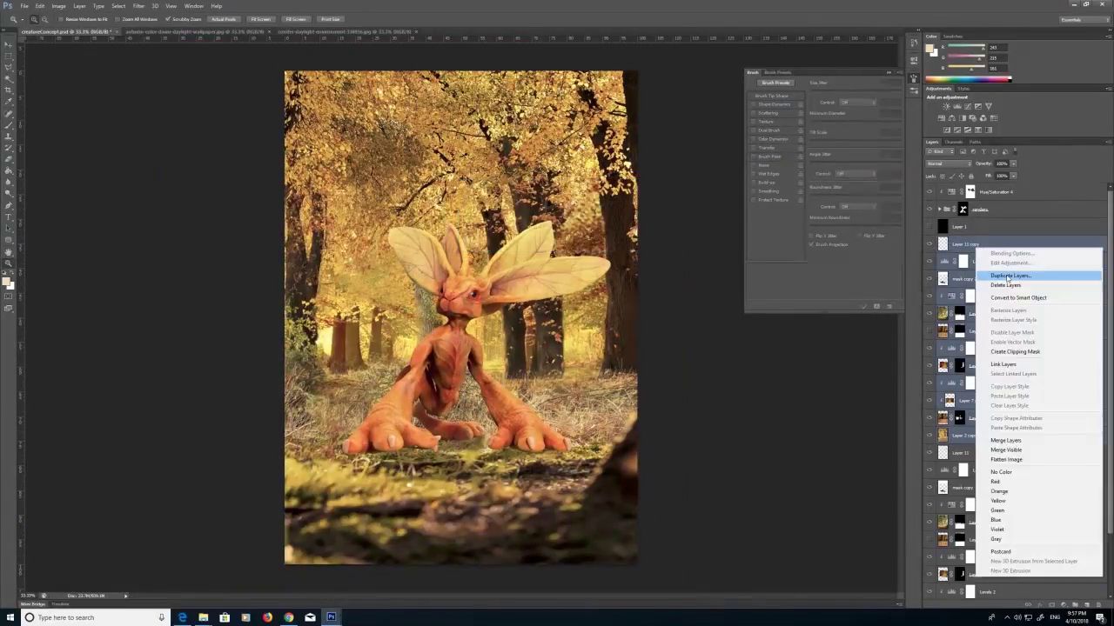
pyautogui.click(1011, 441)
pyautogui.click(139, 6)
pyautogui.click(144, 18)
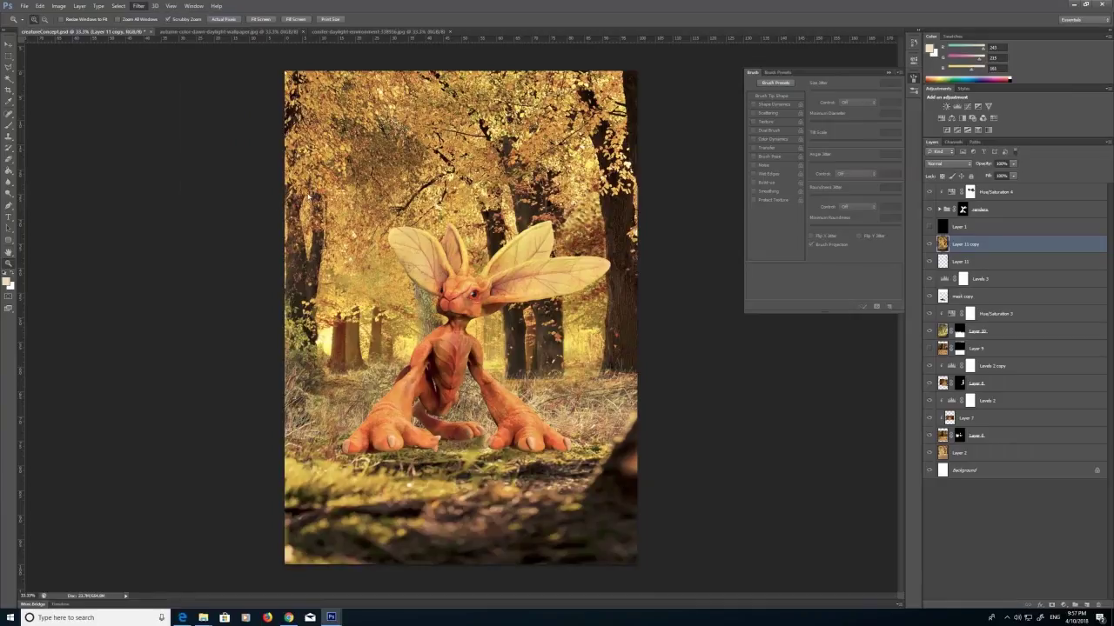
pyautogui.click(80, 7)
pyautogui.click(224, 170)
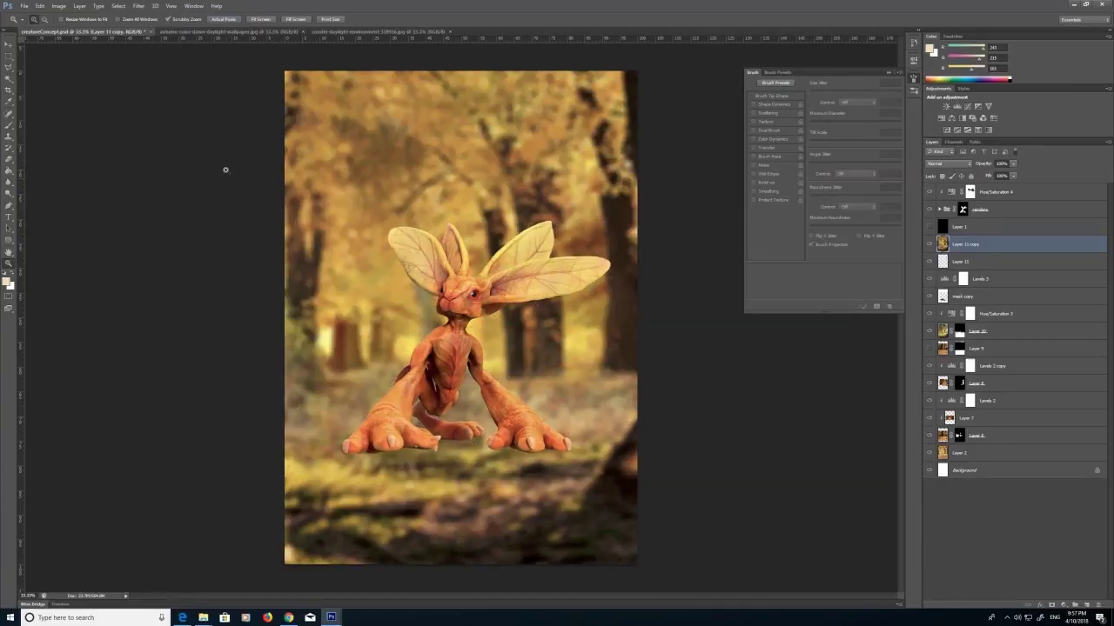
pyautogui.hotkey('ctrl', 'z')
# Apply a Lens Blur with radius 23 to the merged background layer.
pyautogui.click(138, 8)
pyautogui.moveTo(232, 95)
pyautogui.click(101, 164)
pyautogui.moveTo(1057, 151); pyautogui.dragTo(1031, 151)
pyautogui.click(1049, 26)
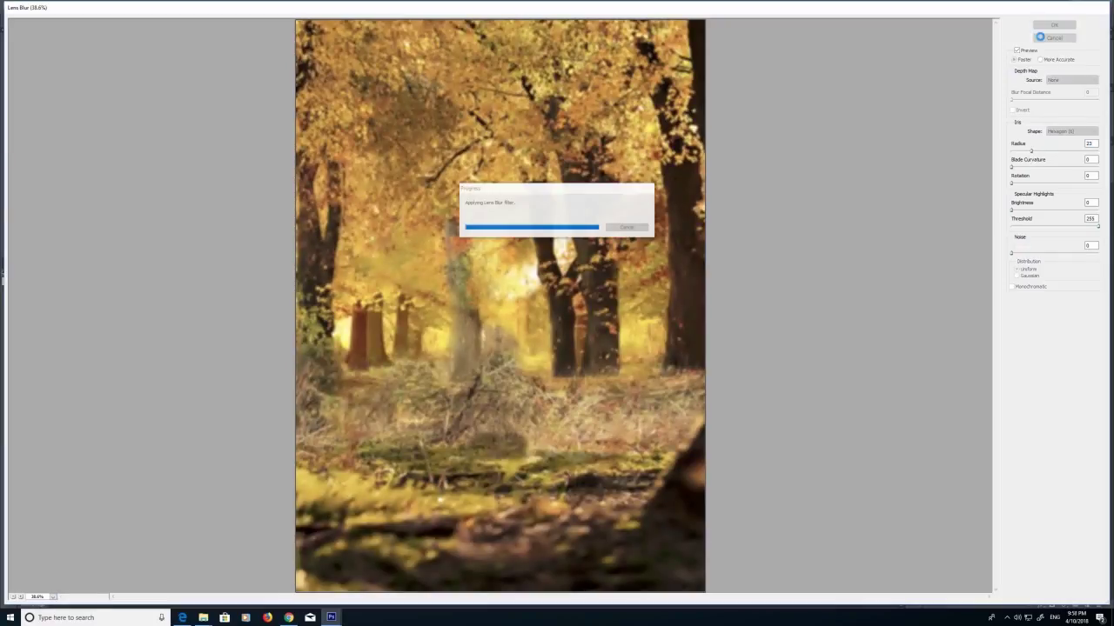
# Add a black layer mask that hides the whole blurred background layer.
pyautogui.click(80, 6)
pyautogui.moveTo(155, 103)
pyautogui.click(51, 110)
# Paint white on the blurred layer's mask with a large soft round brush to bring the blur in around the creature.
pyautogui.press('b')
pyautogui.press(']')
pyautogui.press(']')
pyautogui.press(']')
pyautogui.press(']')
pyautogui.press(']')
pyautogui.press(']')
pyautogui.press(']')
pyautogui.press(']')
pyautogui.press(']')
pyautogui.press(']')
pyautogui.press(']')
pyautogui.press(']')
pyautogui.press(']')
pyautogui.press(']')
pyautogui.press(']')
pyautogui.press(']')
pyautogui.press(']')
pyautogui.press(']')
pyautogui.press(']')
pyautogui.press(']')
pyautogui.click(13, 273)
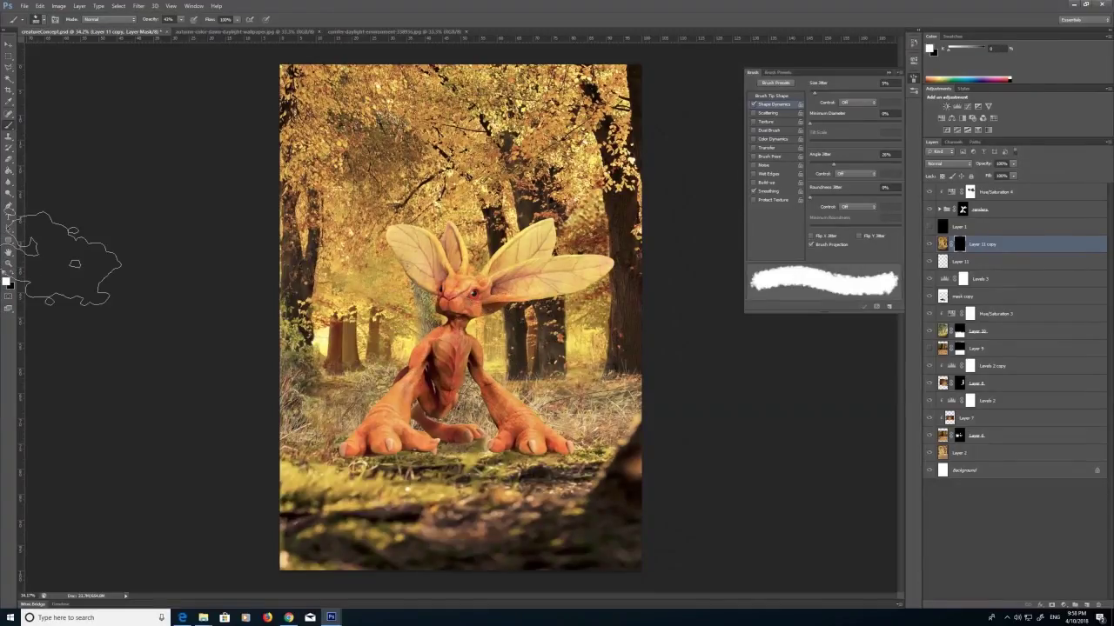
pyautogui.moveTo(612, 206); pyautogui.dragTo(611, 216)
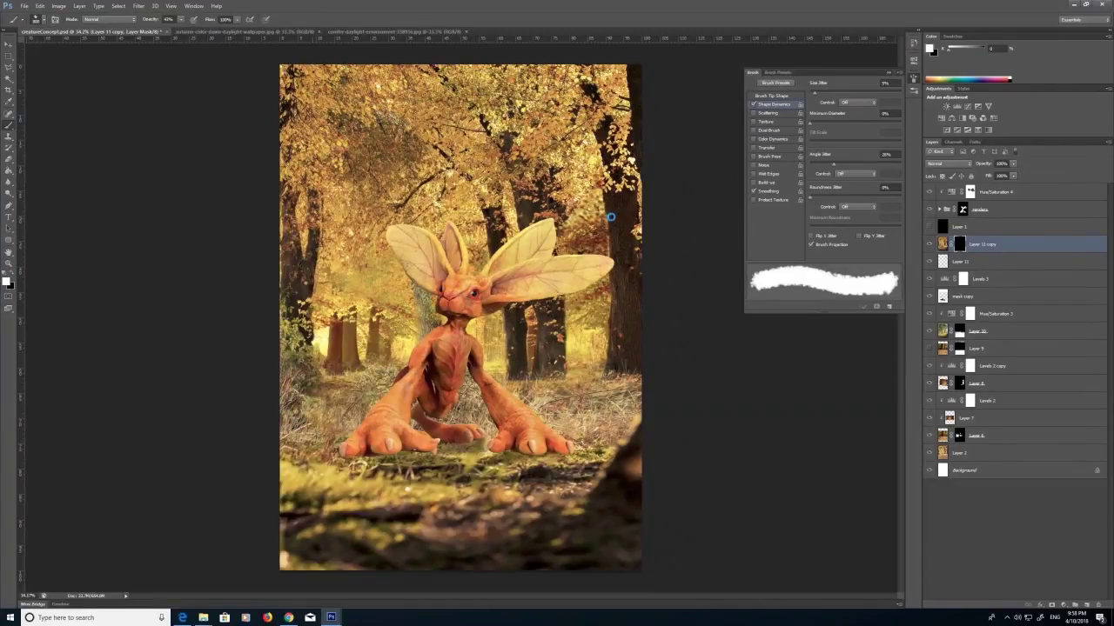
pyautogui.click(39, 22)
pyautogui.scroll(5, 39, 100)
pyautogui.click(20, 86)
pyautogui.click(397, 84)
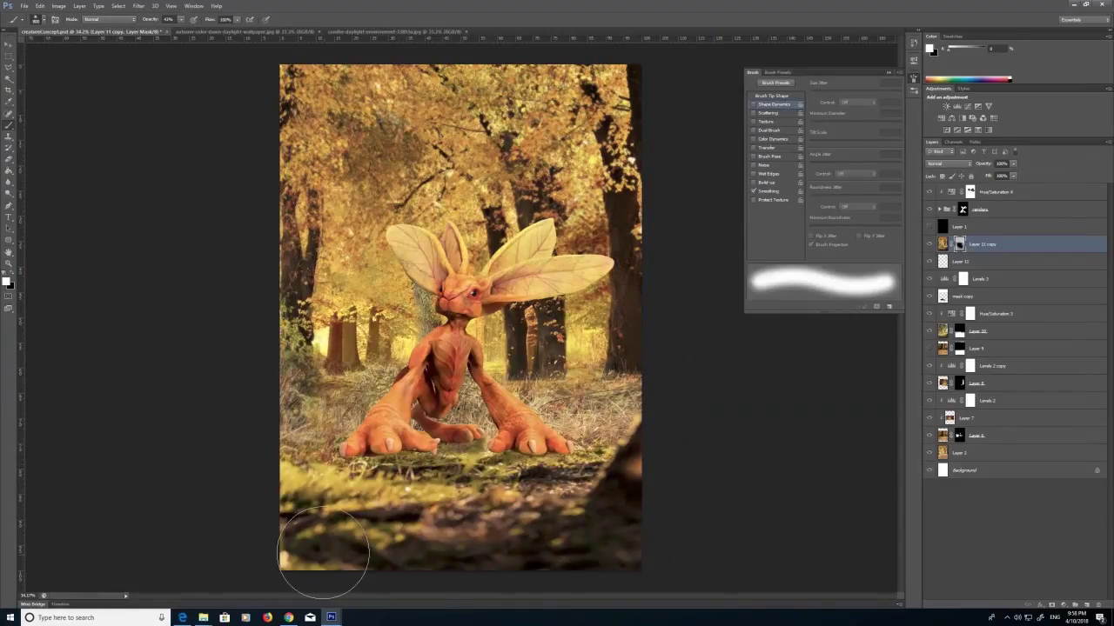
pyautogui.click(929, 246)
pyautogui.click(928, 244)
# Rename the masked blurred layer as blur.
pyautogui.doubleClick(983, 244)
pyautogui.write('blur')
pyautogui.press('Return')
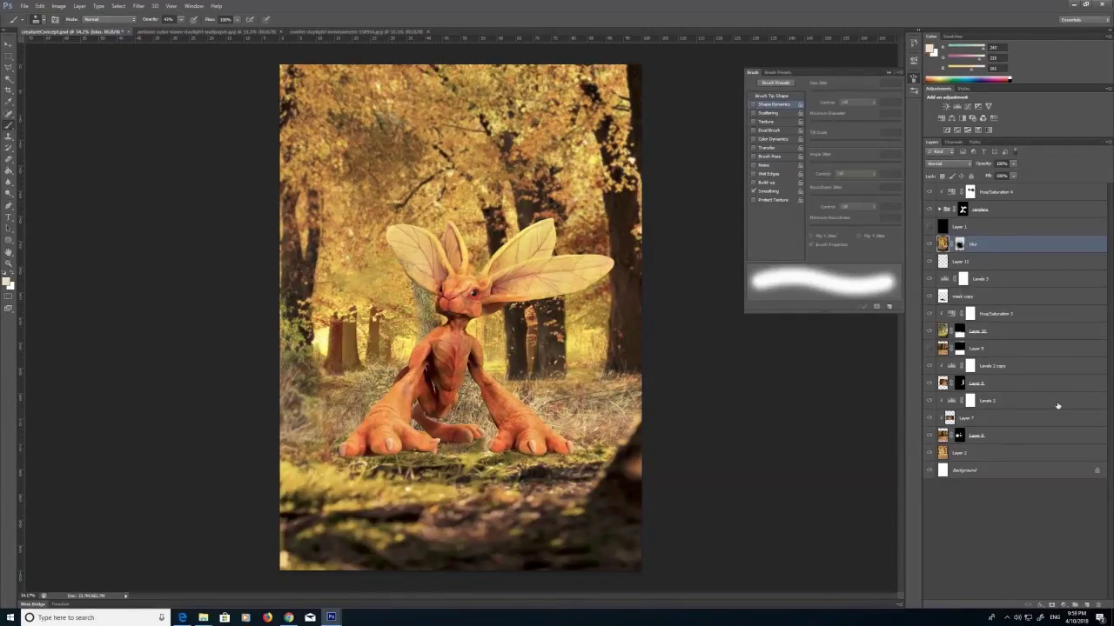
# Create a new empty layer above the blur layer and reduce the soft brush for painting shadows.
pyautogui.click(1086, 605)
pyautogui.press('[')
pyautogui.press('[')
pyautogui.press('[')
pyautogui.press('[')
pyautogui.press('[')
pyautogui.press('[')
pyautogui.press('[')
pyautogui.press('[')
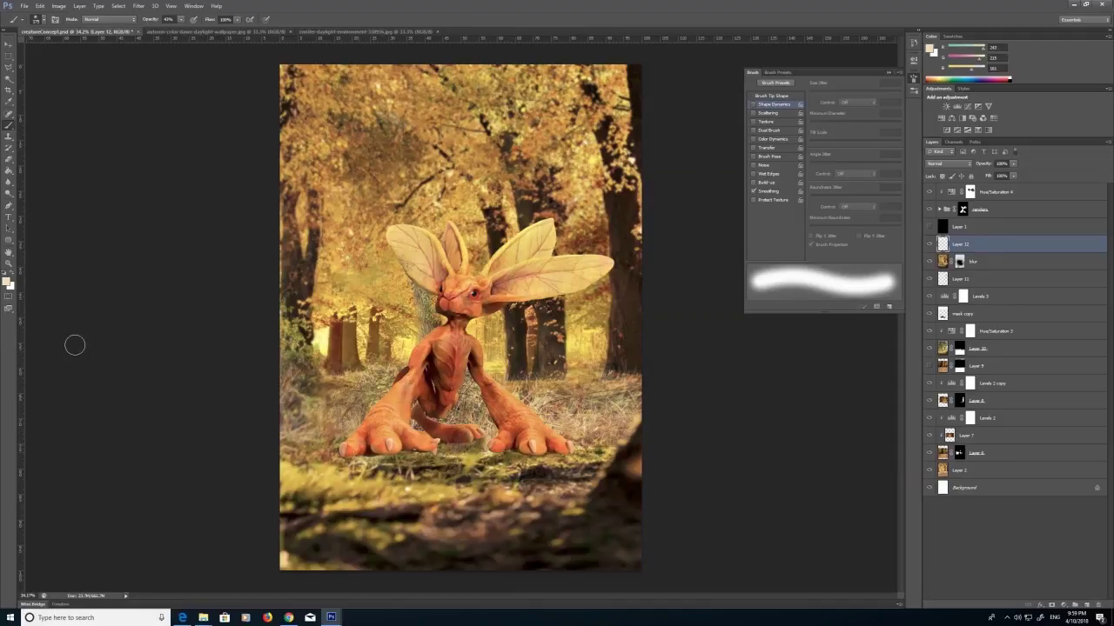
# Paint near-black (RGB 14, 14, 14) contact shadows under the creature's feet and set the shadow layer to Multiply.
pyautogui.click(6, 282)
pyautogui.click(472, 253)
pyautogui.click(652, 172)
pyautogui.click(6, 282)
pyautogui.moveTo(368, 452)
pyautogui.mouseDown()
pyautogui.moveTo(511, 452)
pyautogui.moveTo(438, 450)
pyautogui.mouseUp()
pyautogui.click(442, 280)
pyautogui.click(649, 171)
pyautogui.press('[')
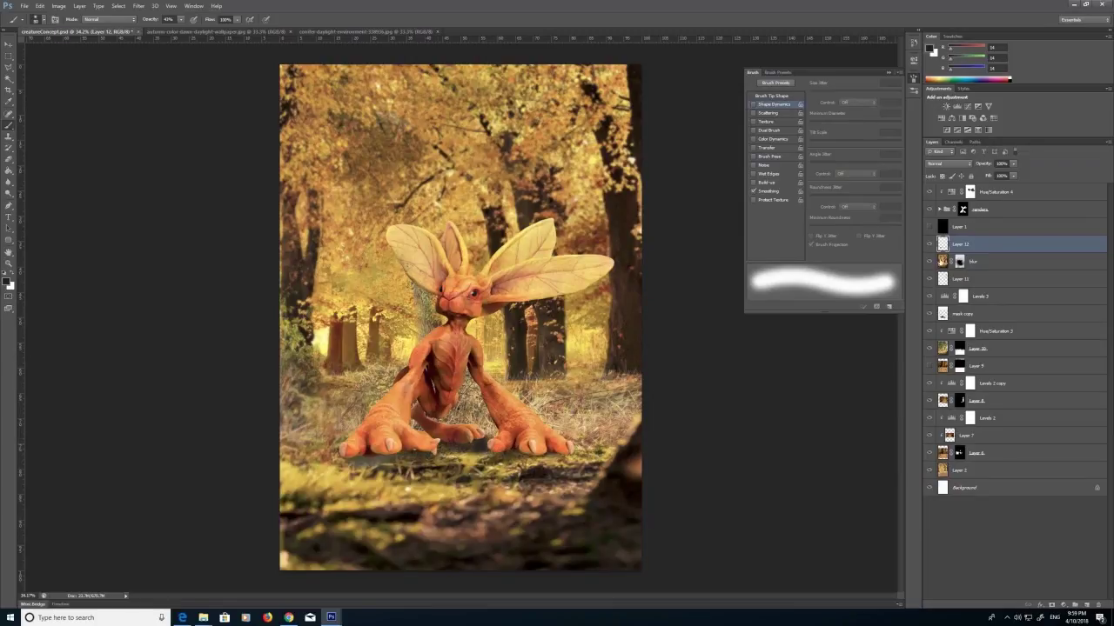
pyautogui.click(967, 165)
pyautogui.click(940, 201)
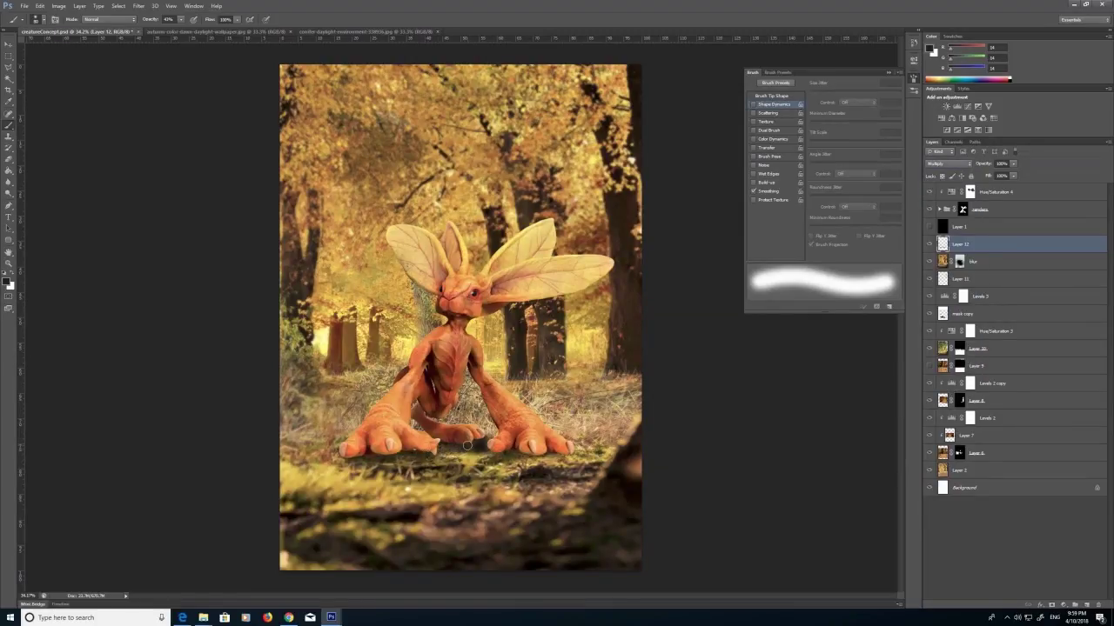
# Try Overlay blending on the shadow layer, compare it on and off, and return the layer to Multiply.
pyautogui.click(946, 165)
pyautogui.click(940, 244)
pyautogui.press('Down')
pyautogui.press('Down')
pyautogui.press('Down')
pyautogui.press('Down')
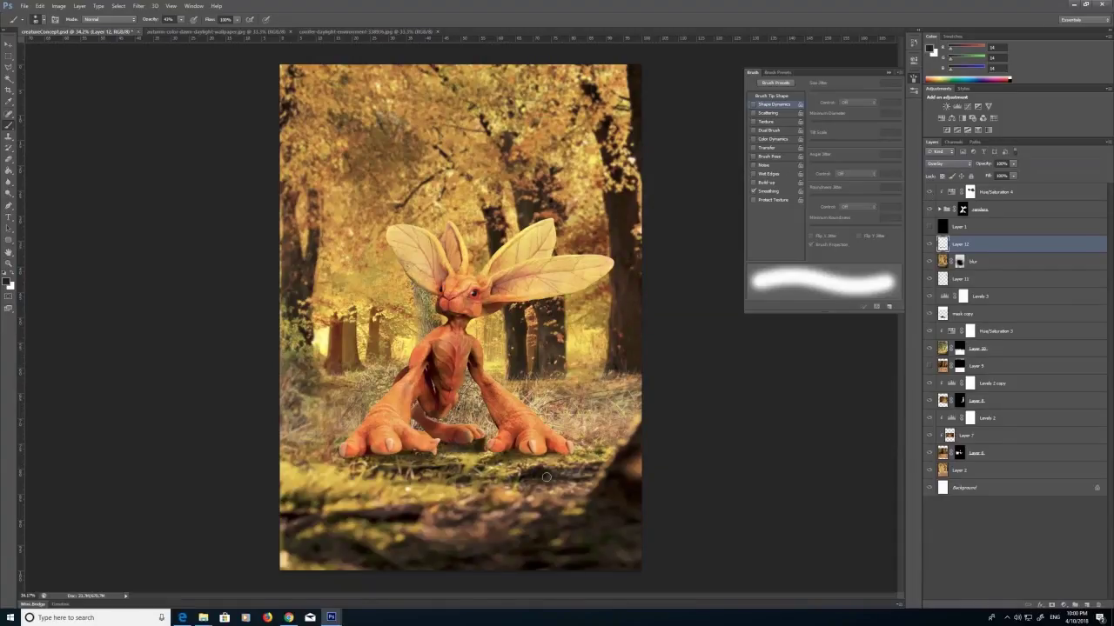
pyautogui.click(930, 246)
pyautogui.click(929, 245)
pyautogui.click(947, 163)
pyautogui.click(938, 202)
# Soften the shadow around the feet with an enlarged soft eraser.
pyautogui.click(11, 273)
pyautogui.click(8, 160)
pyautogui.press(']')
pyautogui.press(']')
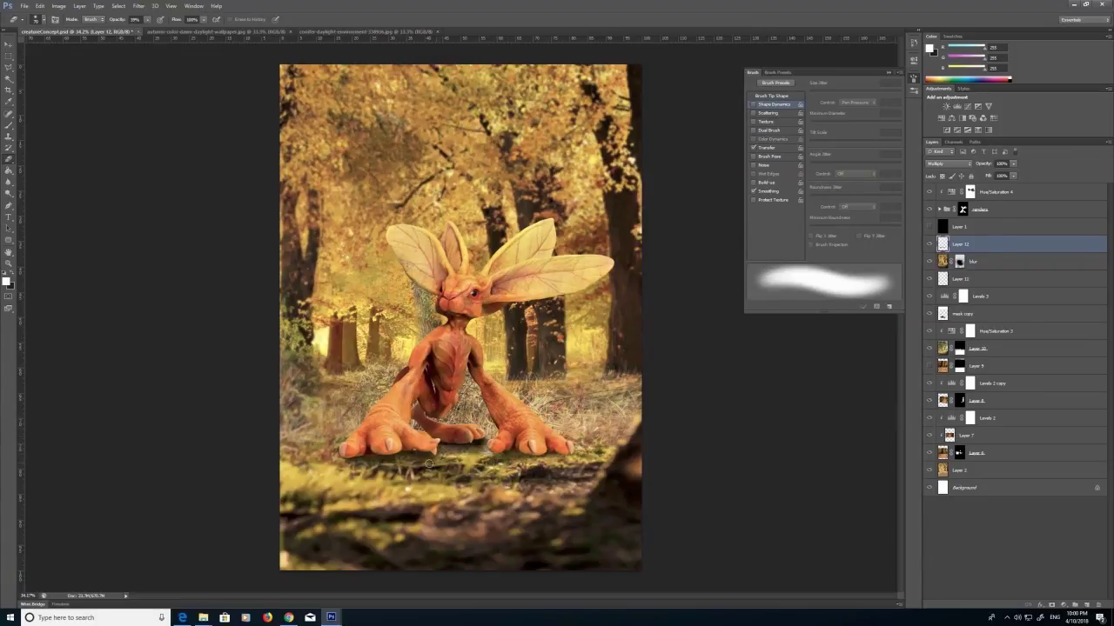
# Paint black on the renders group's mask with a fine brush to hide the stray claw below the left-hand front foot.
pyautogui.click(962, 210)
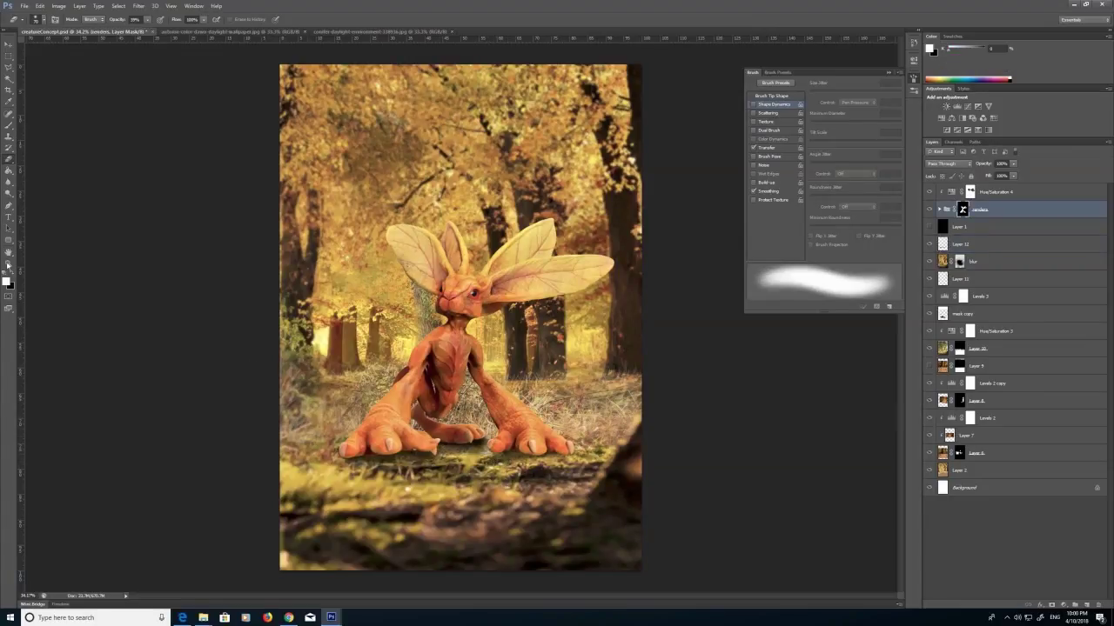
pyautogui.press('z')
pyautogui.click(448, 468)
pyautogui.click(9, 126)
pyautogui.click(9, 264)
pyautogui.click(429, 448)
pyautogui.click(429, 448)
pyautogui.click(9, 125)
pyautogui.press('[')
pyautogui.press('[')
pyautogui.press('[')
pyautogui.press('[')
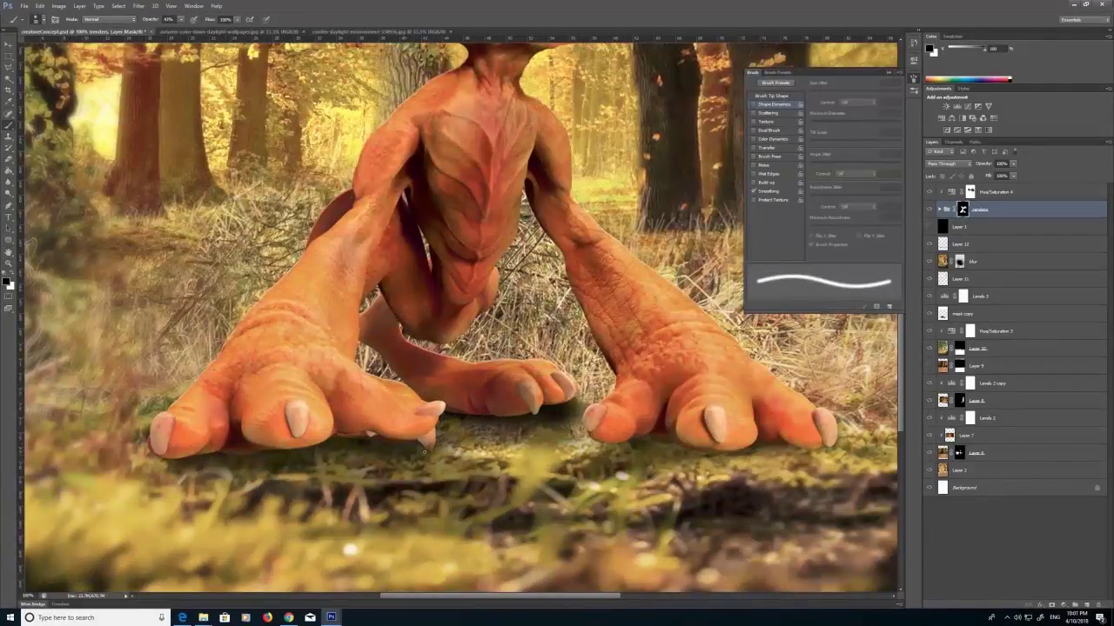
pyautogui.press(']')
pyautogui.press(']')
pyautogui.press('[')
pyautogui.press('[')
# Examine the creature's edges by toggling the visibility of the shadow copy and individual render layers.
pyautogui.press('z')
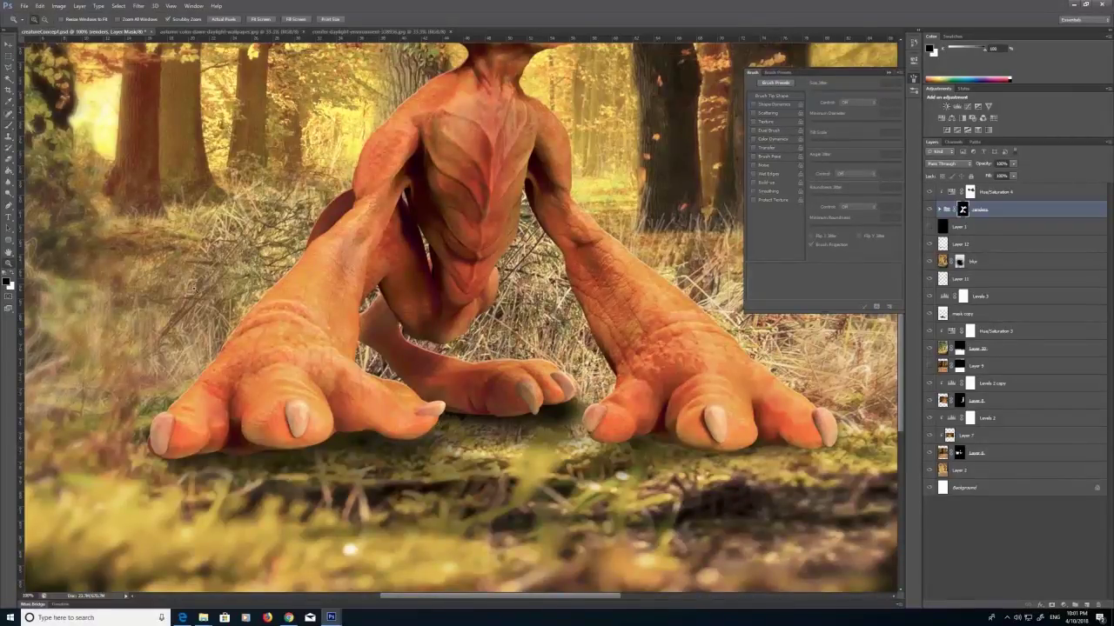
pyautogui.keyDown('alt'); pyautogui.click(461, 336); pyautogui.keyUp('alt')
pyautogui.click(940, 210)
pyautogui.click(928, 335)
pyautogui.click(928, 335)
pyautogui.click(939, 209)
pyautogui.click(929, 314)
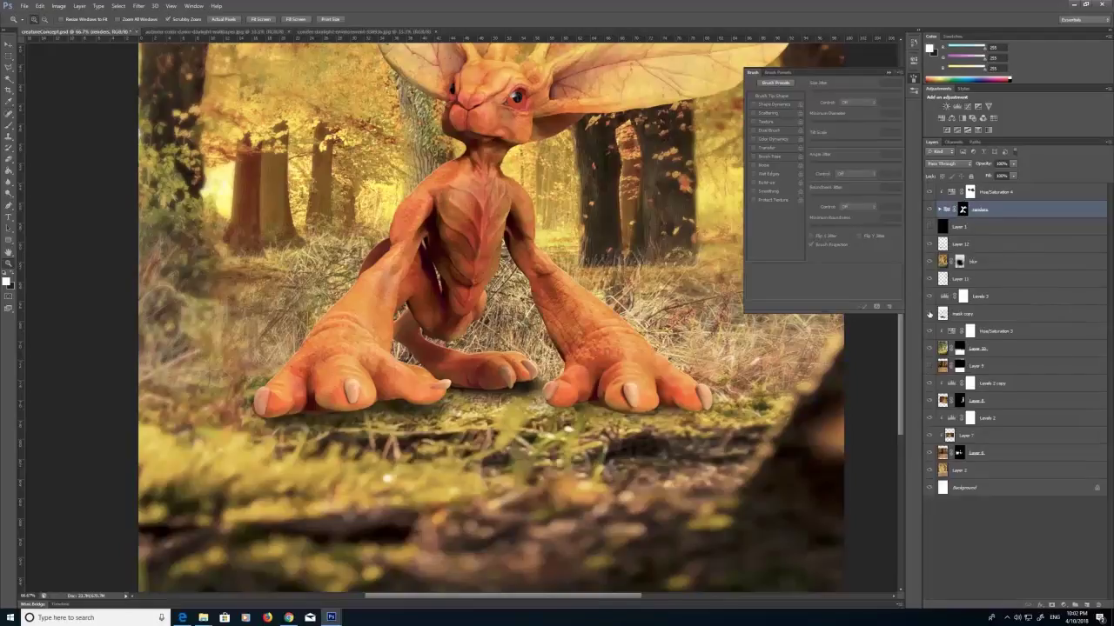
pyautogui.click(940, 210)
pyautogui.click(930, 369)
pyautogui.click(930, 369)
# Soften the edge of the Color Fill 1 mask along the feet with the Blur tool.
pyautogui.click(992, 390)
pyautogui.click(929, 388)
pyautogui.click(929, 388)
pyautogui.click(928, 404)
pyautogui.click(929, 404)
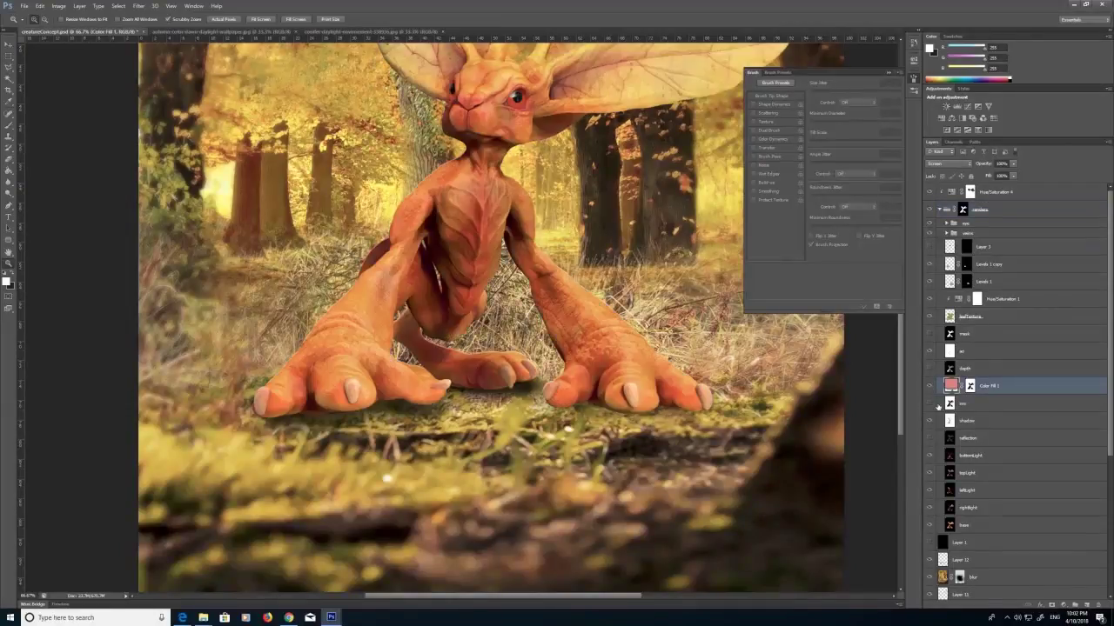
pyautogui.click(970, 385)
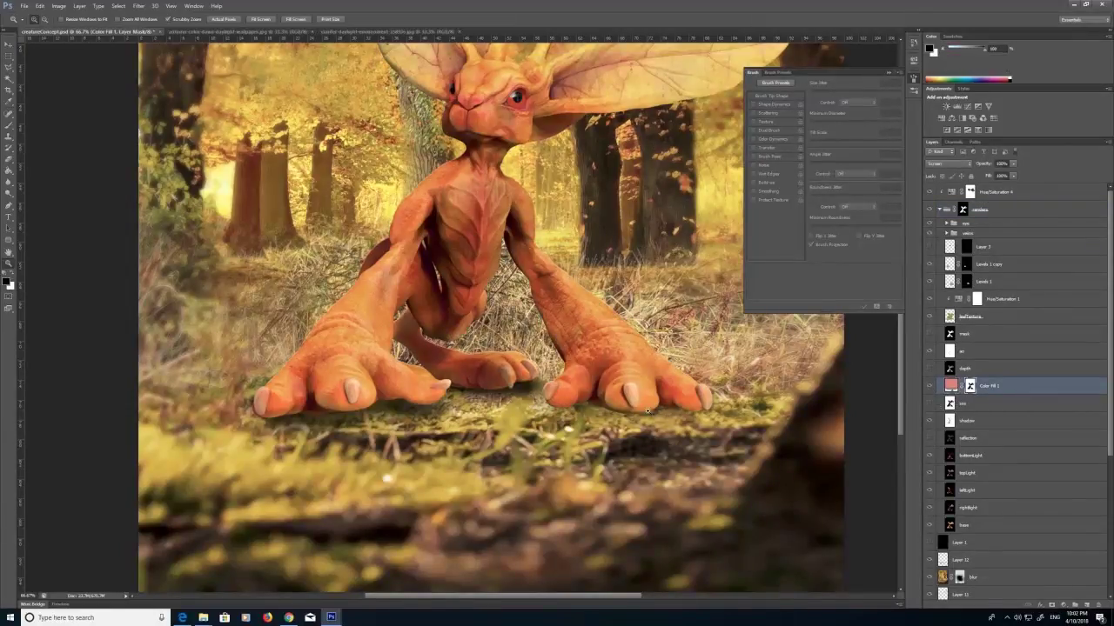
pyautogui.click(8, 182)
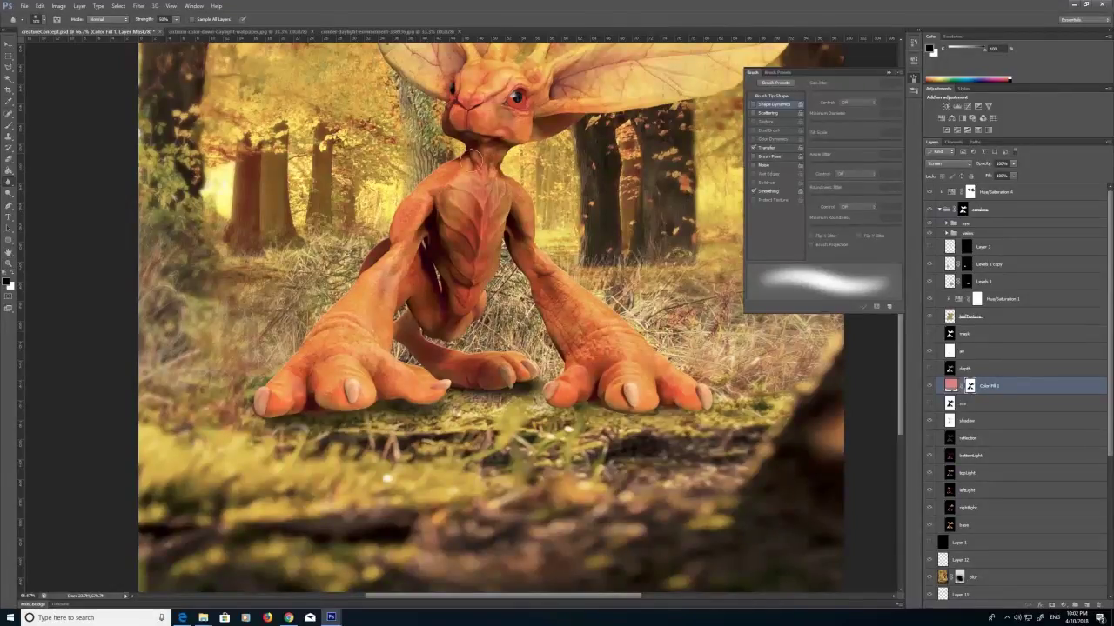
# Add a pale peach solid-colour fill layer above Color Fill 1.
pyautogui.press('z')
pyautogui.keyDown('alt'); pyautogui.click(499, 285); pyautogui.keyUp('alt')
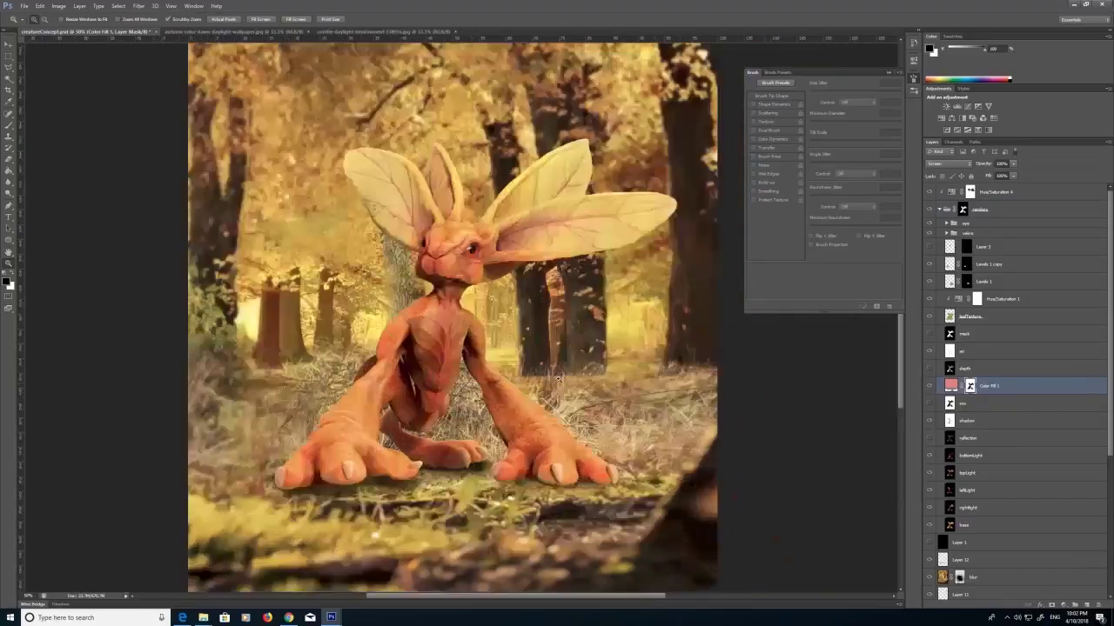
pyautogui.click(1063, 604)
pyautogui.click(1062, 417)
pyautogui.click(481, 180)
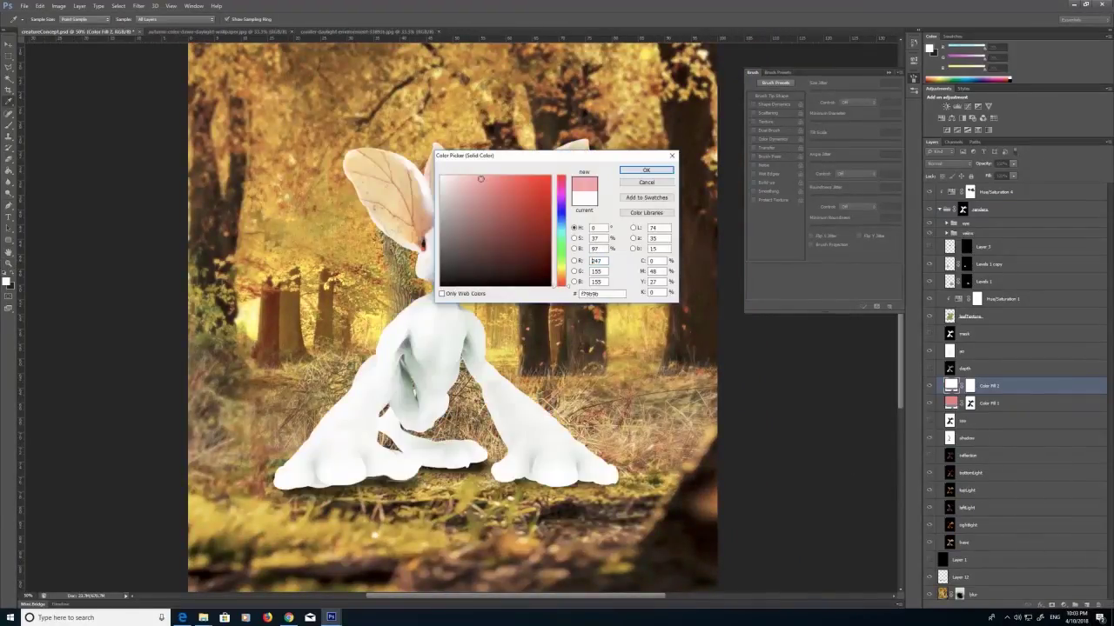
pyautogui.click(562, 274)
pyautogui.click(646, 170)
# Copy the whole sss pass image and paste it into the peach fill layer's mask.
pyautogui.click(964, 421)
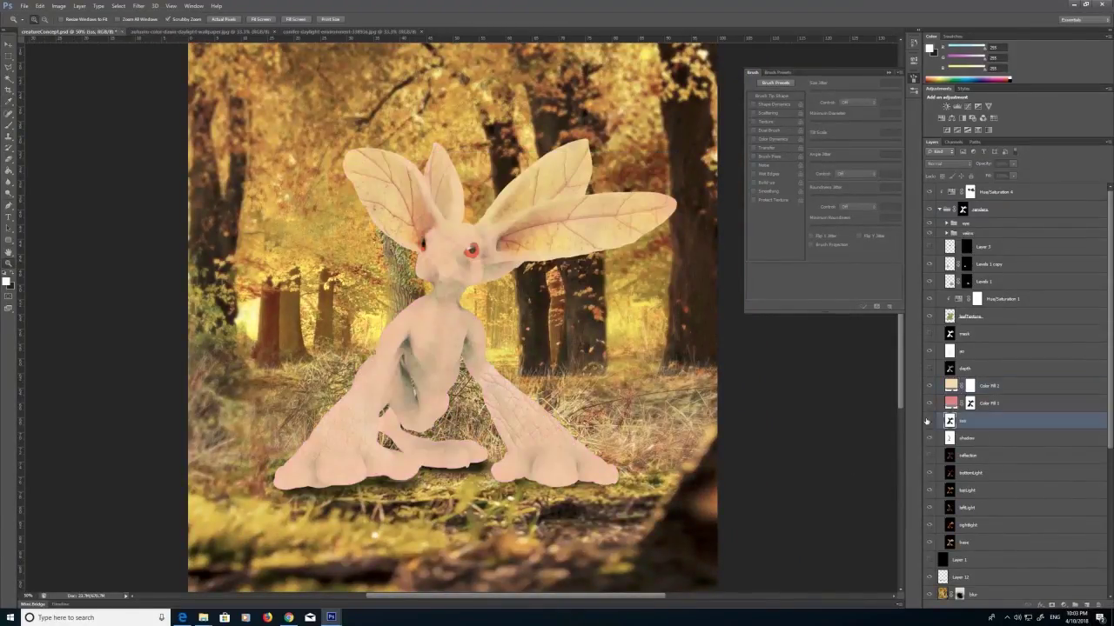
pyautogui.click(118, 7)
pyautogui.click(123, 16)
pyautogui.click(40, 6)
pyautogui.click(51, 65)
pyautogui.click(968, 388)
pyautogui.click(929, 421)
pyautogui.click(953, 141)
pyautogui.click(40, 6)
pyautogui.click(51, 82)
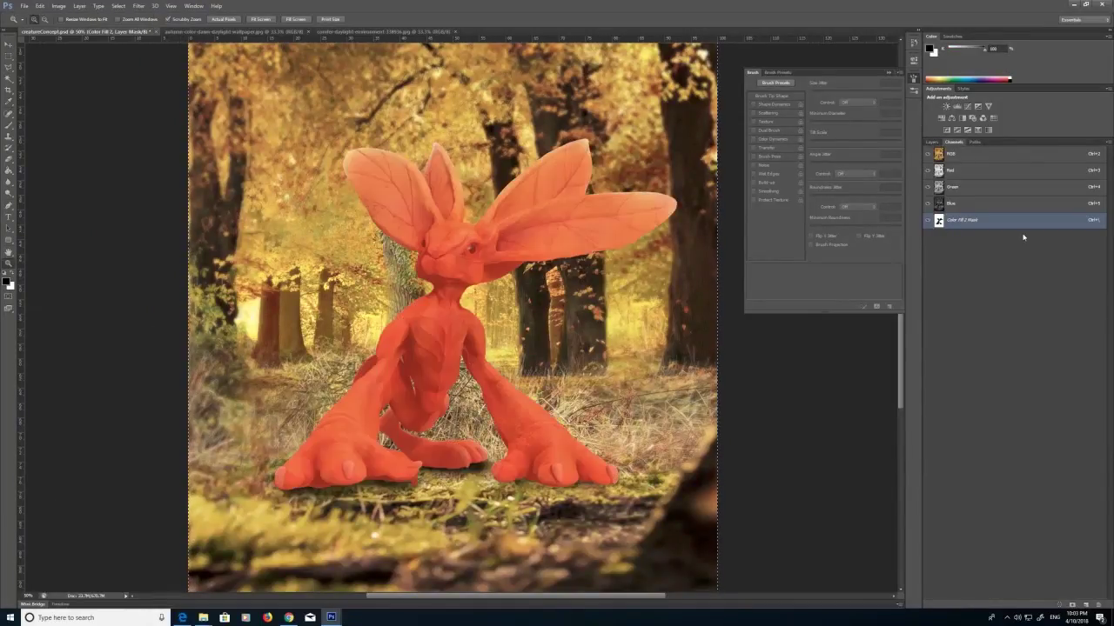
pyautogui.click(932, 142)
# Set the peach fill layer's blend mode to Screen and compare the creature with it on and off.
pyautogui.click(951, 403)
pyautogui.click(951, 386)
pyautogui.click(930, 387)
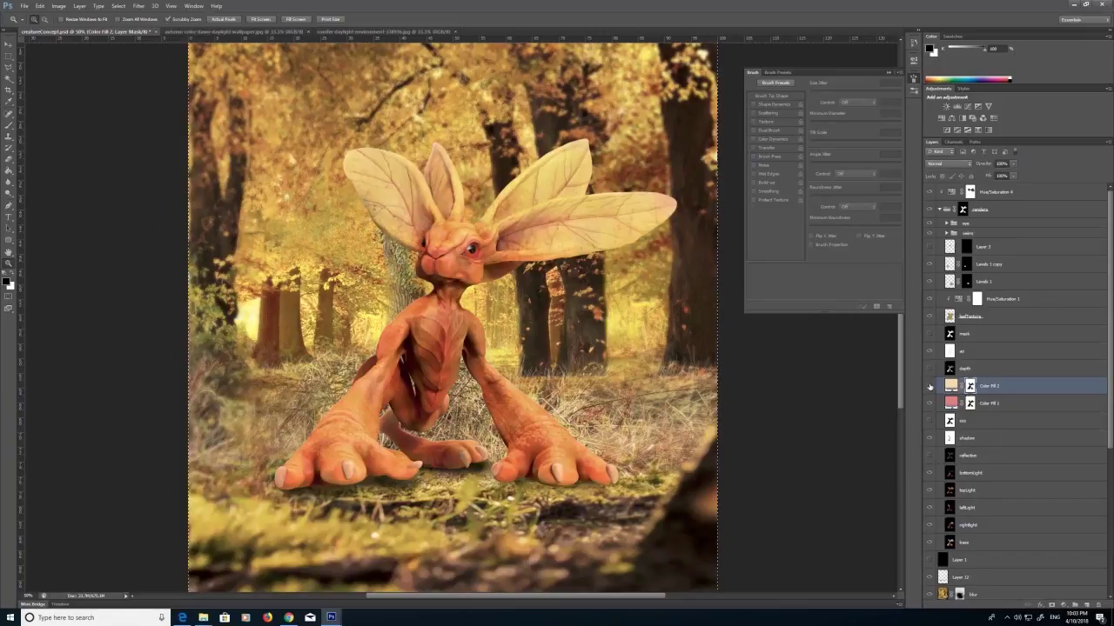
pyautogui.click(951, 386)
pyautogui.click(945, 164)
pyautogui.click(943, 236)
pyautogui.click(928, 387)
pyautogui.click(928, 388)
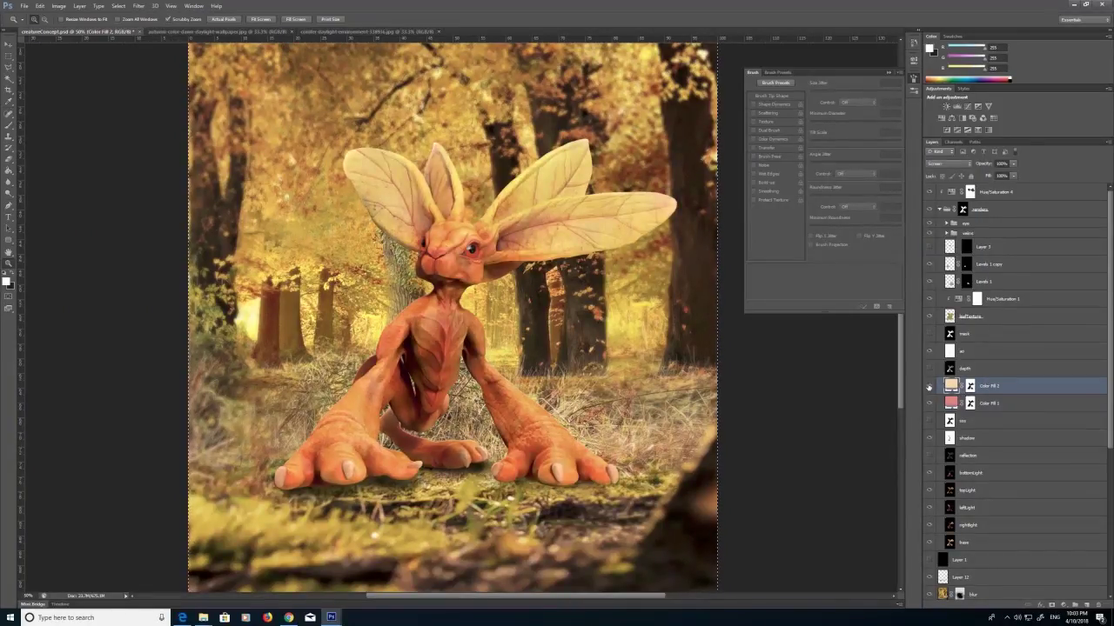
pyautogui.click(931, 389)
pyautogui.click(929, 389)
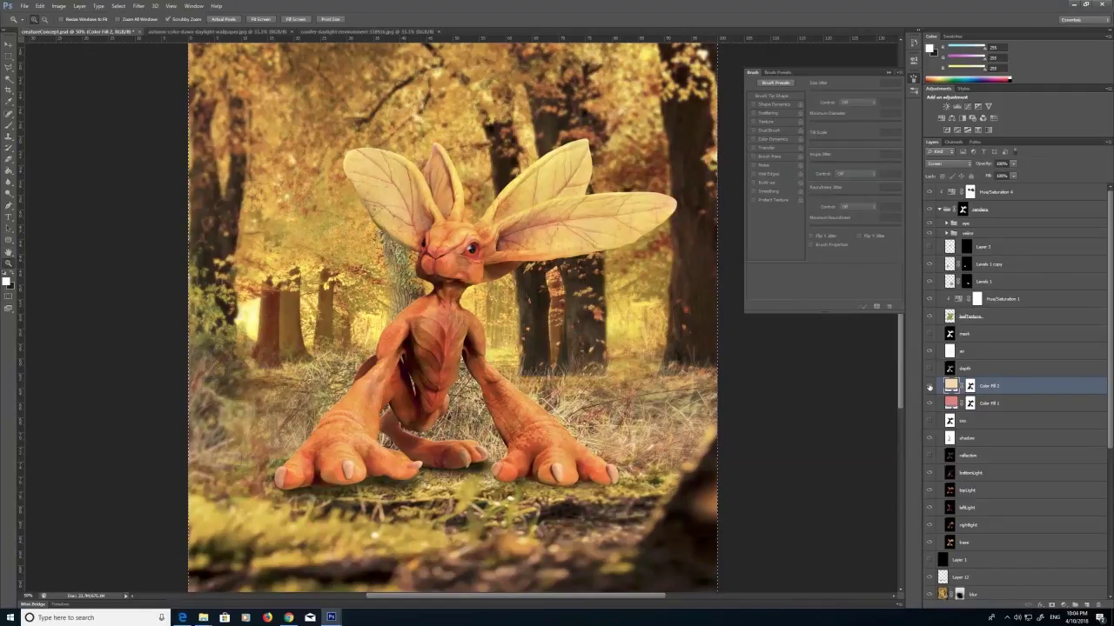
# Set up a large, soft, low-opacity black brush for painting on the renders group's mask.
pyautogui.click(9, 125)
pyautogui.click(963, 209)
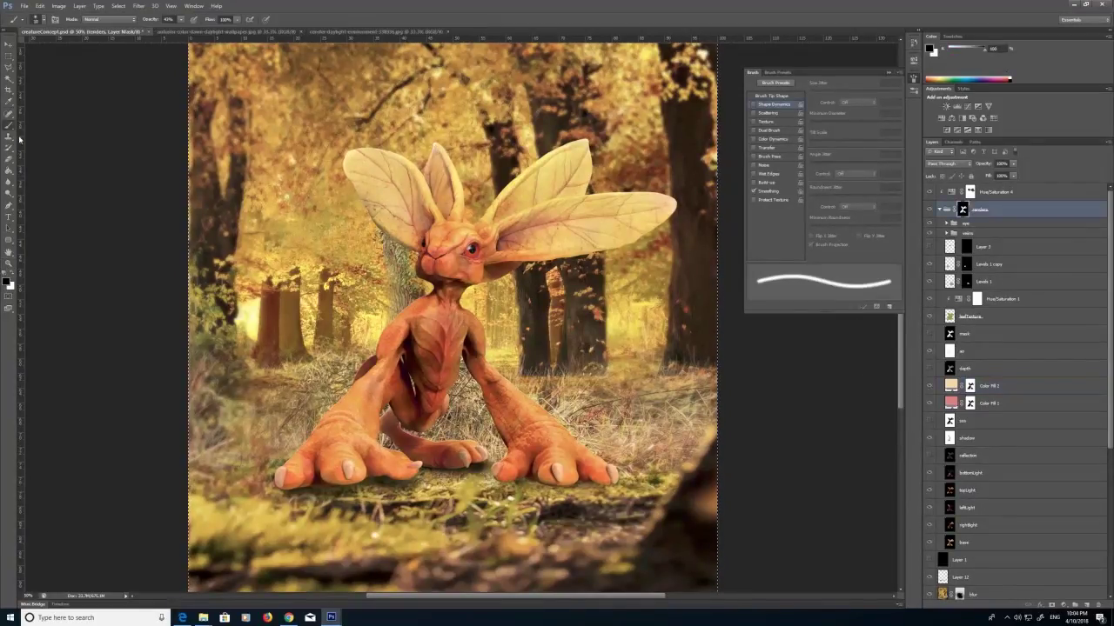
pyautogui.press(']')
pyautogui.press(']')
pyautogui.press(']')
pyautogui.press(']')
pyautogui.press(']')
pyautogui.press(']')
pyautogui.press(']')
pyautogui.press(']')
pyautogui.press(']')
pyautogui.press(']')
pyautogui.press(']')
pyautogui.press(']')
pyautogui.press(']')
pyautogui.press(']')
pyautogui.press(']')
pyautogui.press(']')
pyautogui.moveTo(181, 19); pyautogui.dragTo(176, 33)
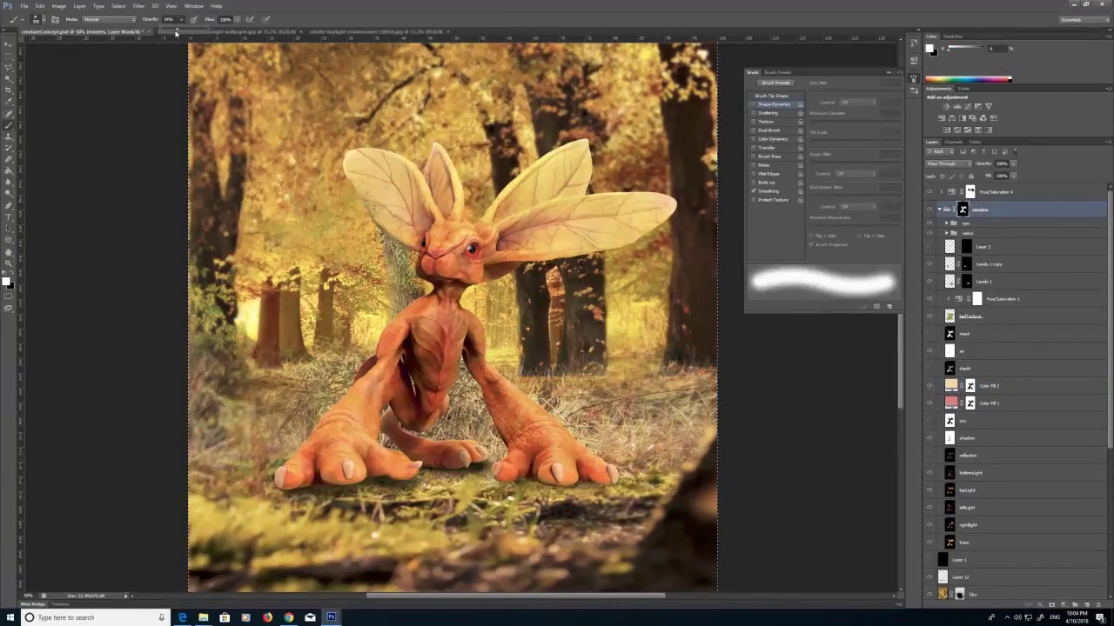
pyautogui.click(12, 276)
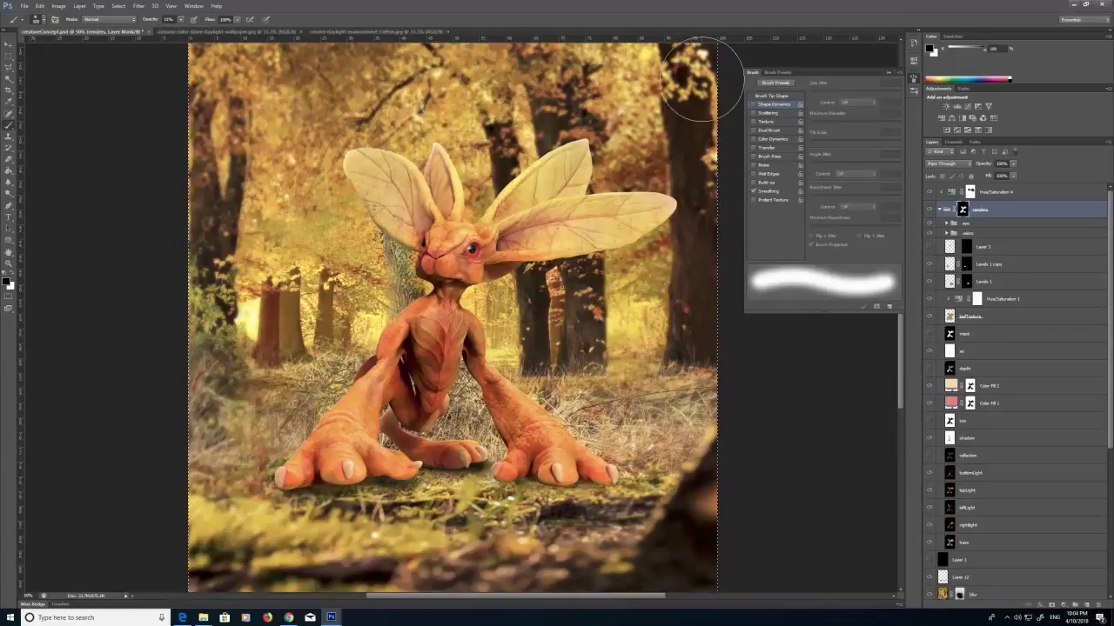
pyautogui.click(9, 264)
pyautogui.keyDown('alt'); pyautogui.click(483, 297); pyautogui.keyUp('alt')
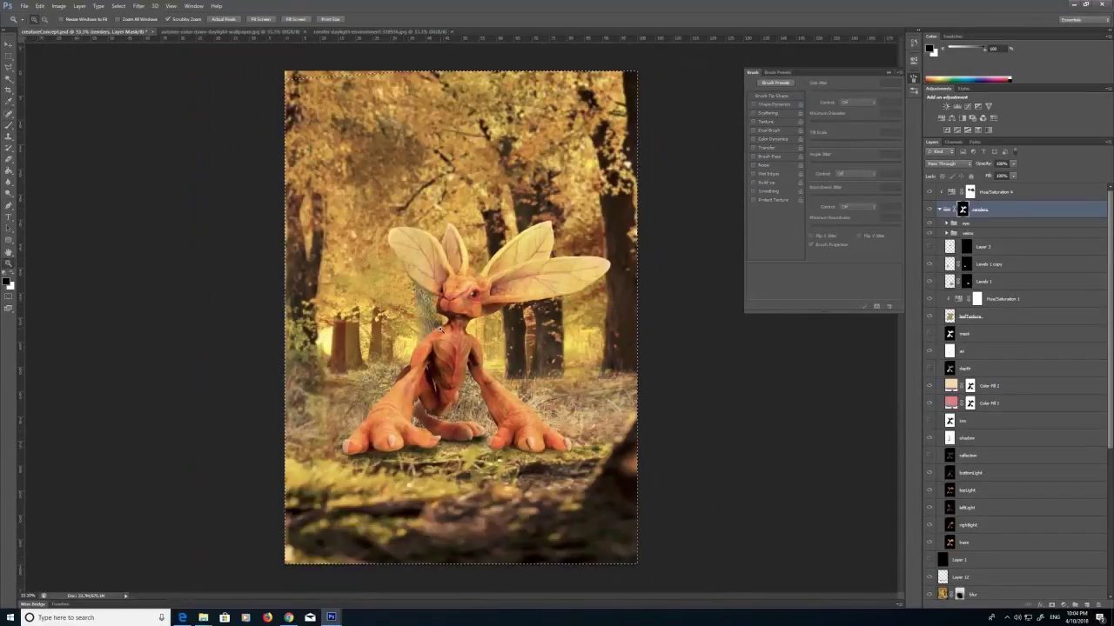
pyautogui.click(483, 297)
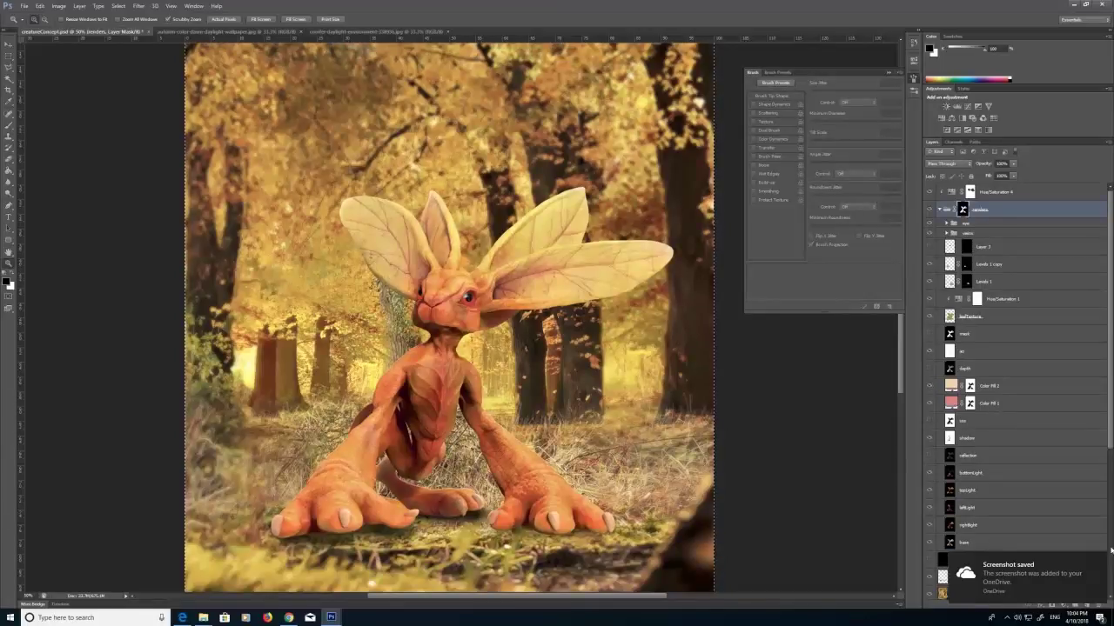
pyautogui.rightClick(1008, 616)
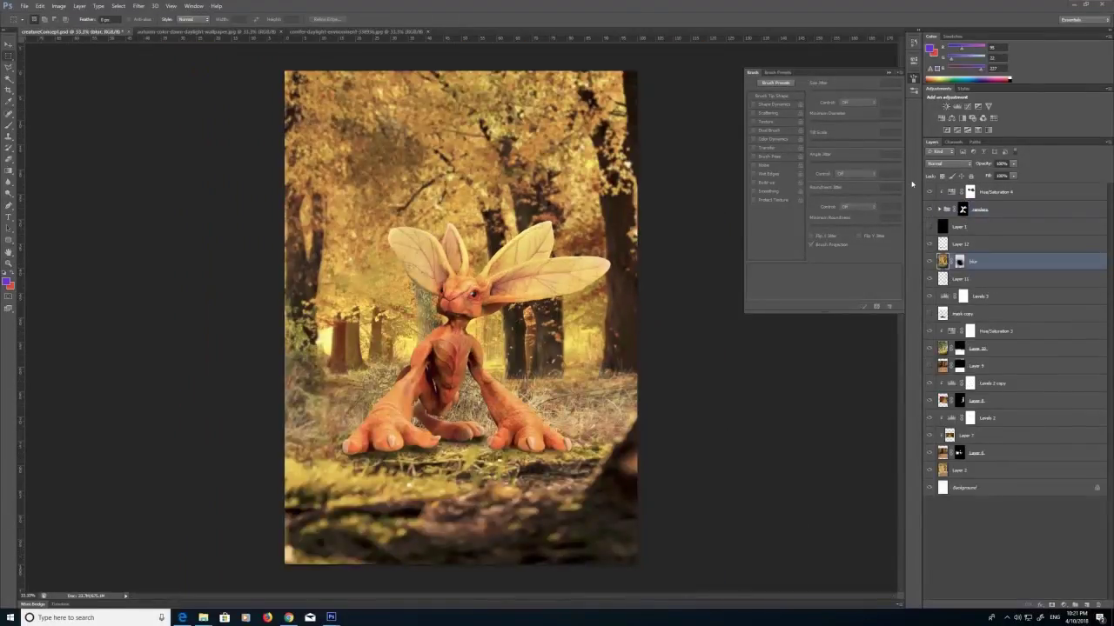
# Open the blurred brown lights background image.
pyautogui.click(25, 6)
pyautogui.click(36, 25)
pyautogui.scroll(-6, 658, 345)
pyautogui.scroll(6, 659, 344)
pyautogui.doubleClick(506, 261)
# Copy the whole lights image and paste it into the creature composite above the blur layer.
pyautogui.click(118, 6)
pyautogui.click(122, 14)
pyautogui.click(40, 7)
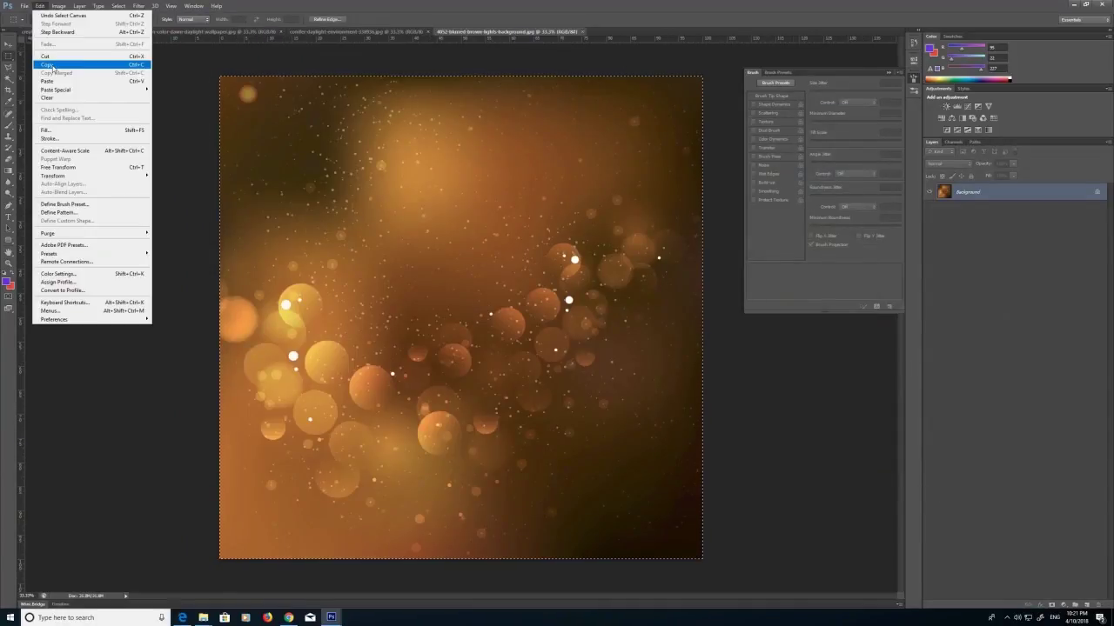
pyautogui.click(45, 61)
pyautogui.click(71, 31)
pyautogui.click(40, 6)
pyautogui.click(45, 81)
# Reposition and stretch the pasted lights layer to cover the whole canvas, and apply the transform.
pyautogui.click(41, 7)
pyautogui.moveTo(61, 177)
pyautogui.click(165, 188)
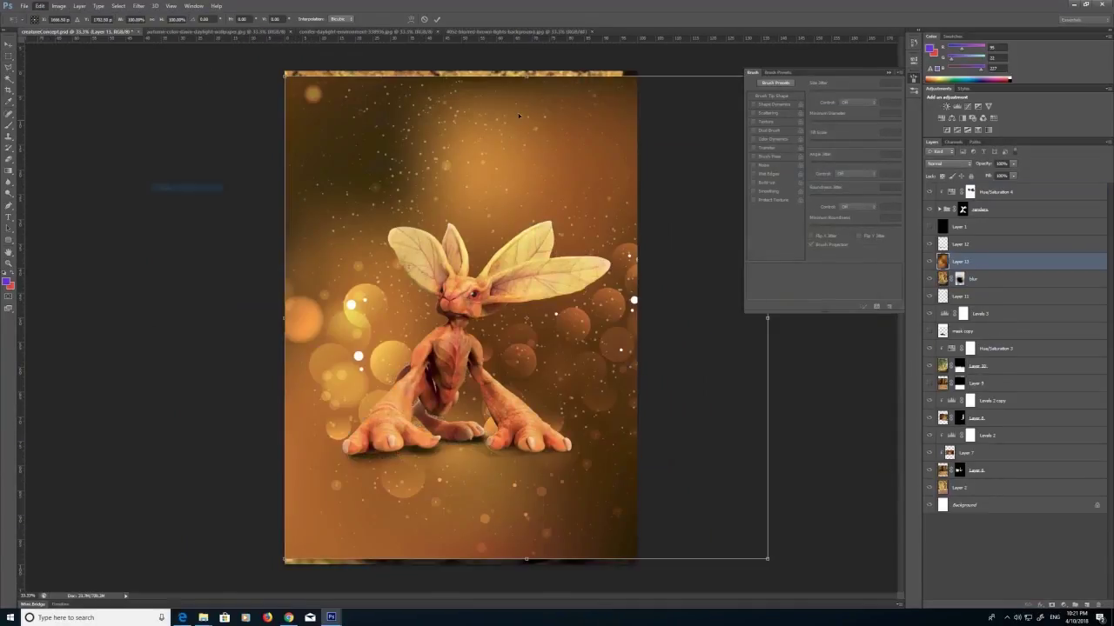
pyautogui.moveTo(641, 174); pyautogui.dragTo(583, 178)
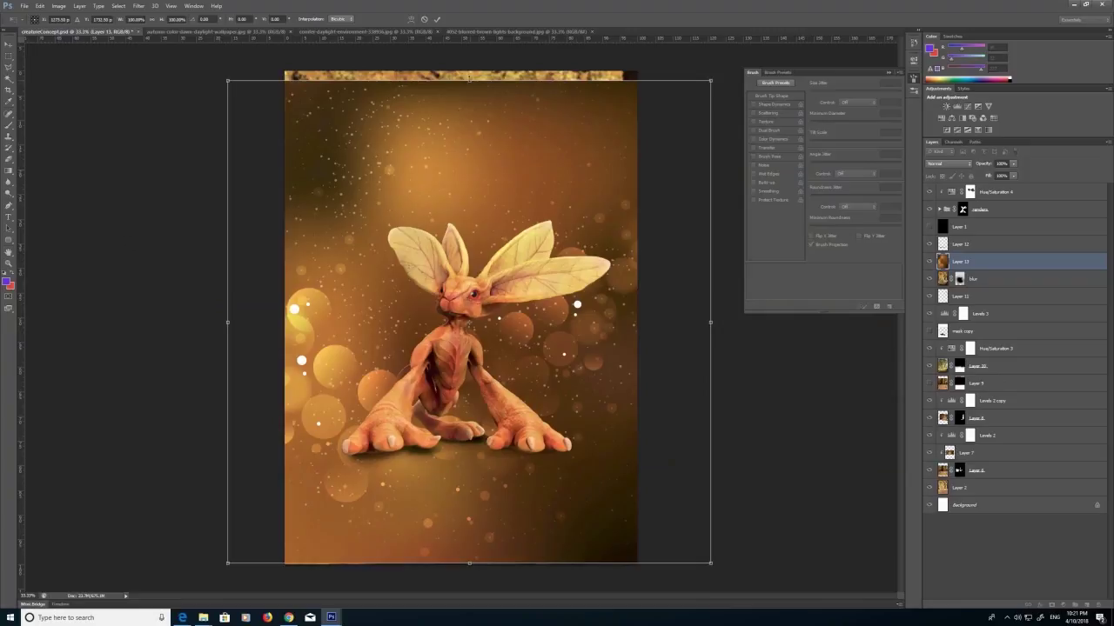
pyautogui.moveTo(470, 79); pyautogui.dragTo(470, 69)
pyautogui.click(9, 56)
pyautogui.click(512, 224)
# Try different blend modes on the lights layer and settle on Linear Dodge (Add).
pyautogui.click(948, 164)
pyautogui.click(934, 245)
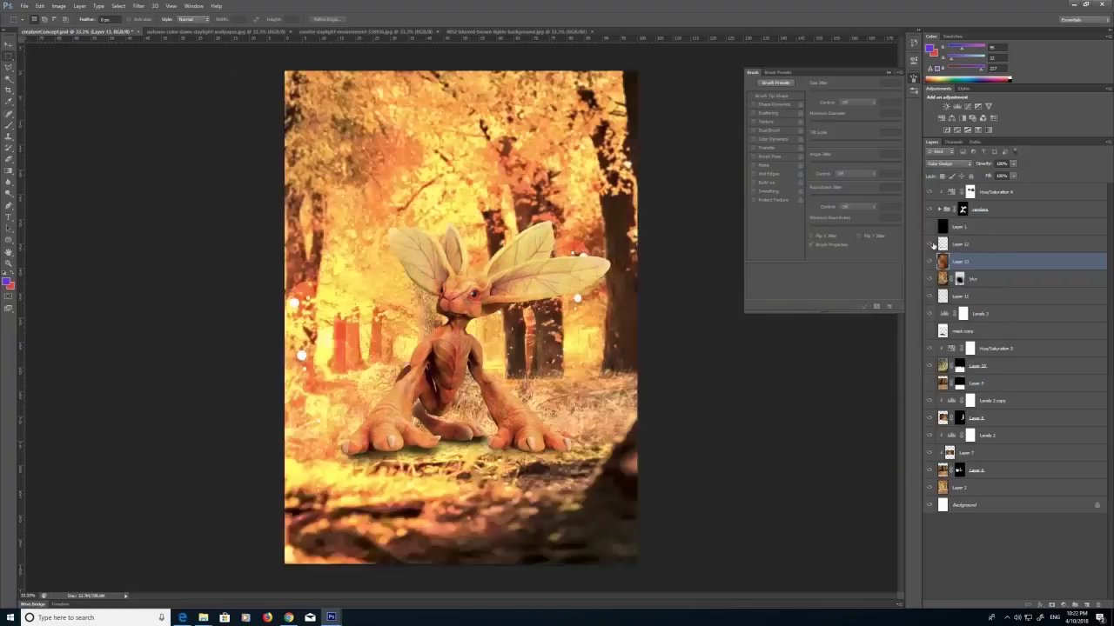
pyautogui.press('Down')
pyautogui.press('Down')
pyautogui.press('Down')
pyautogui.press('Down')
pyautogui.press('Down')
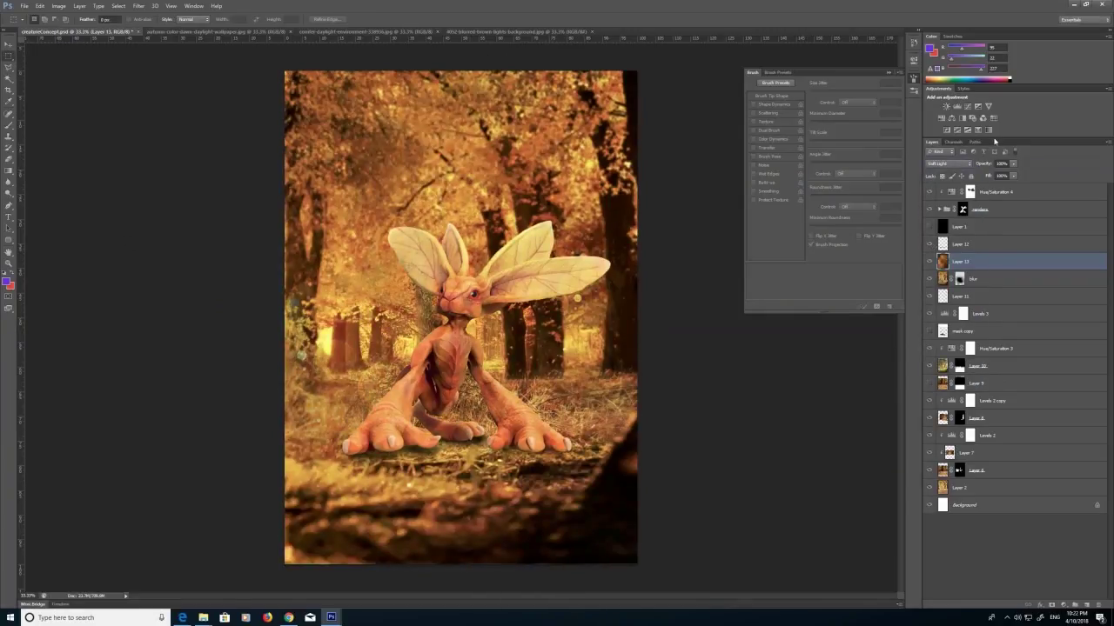
pyautogui.press('Down')
pyautogui.press('Down')
pyautogui.press('Down')
pyautogui.press('Down')
pyautogui.press('Down')
pyautogui.press('Up')
pyautogui.press('Up')
pyautogui.press('Up')
pyautogui.press('Up')
pyautogui.press('Up')
pyautogui.press('Up')
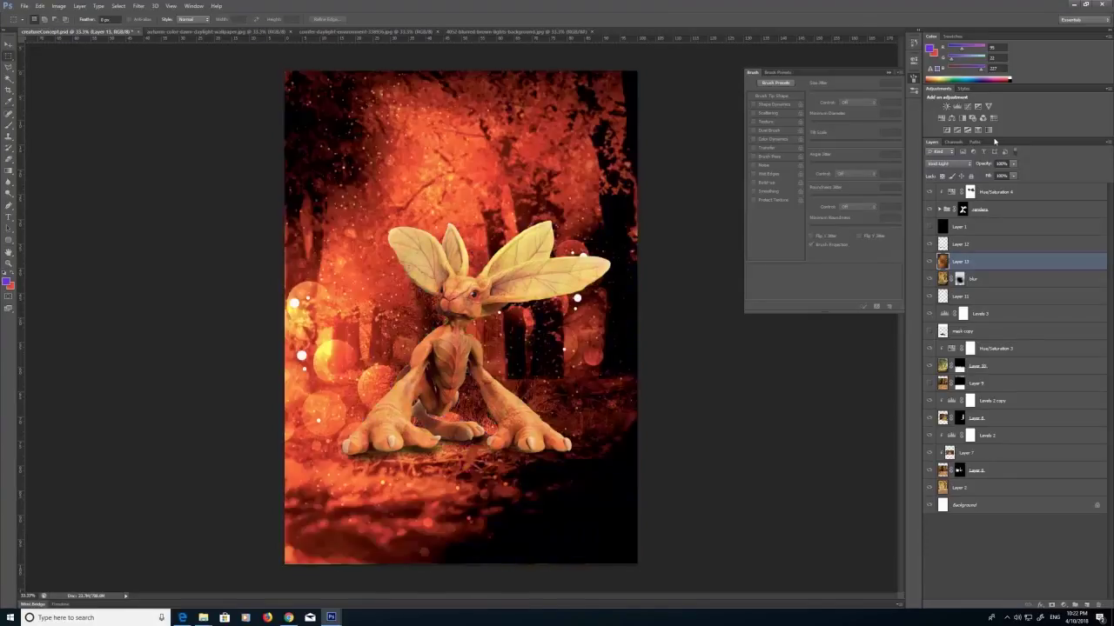
pyautogui.press('Up')
pyautogui.press('Up')
pyautogui.press('Up')
pyautogui.press('Up')
pyautogui.press('Down')
# Lower the lights layer's opacity and compare the background with the layer on and off.
pyautogui.click(1013, 163)
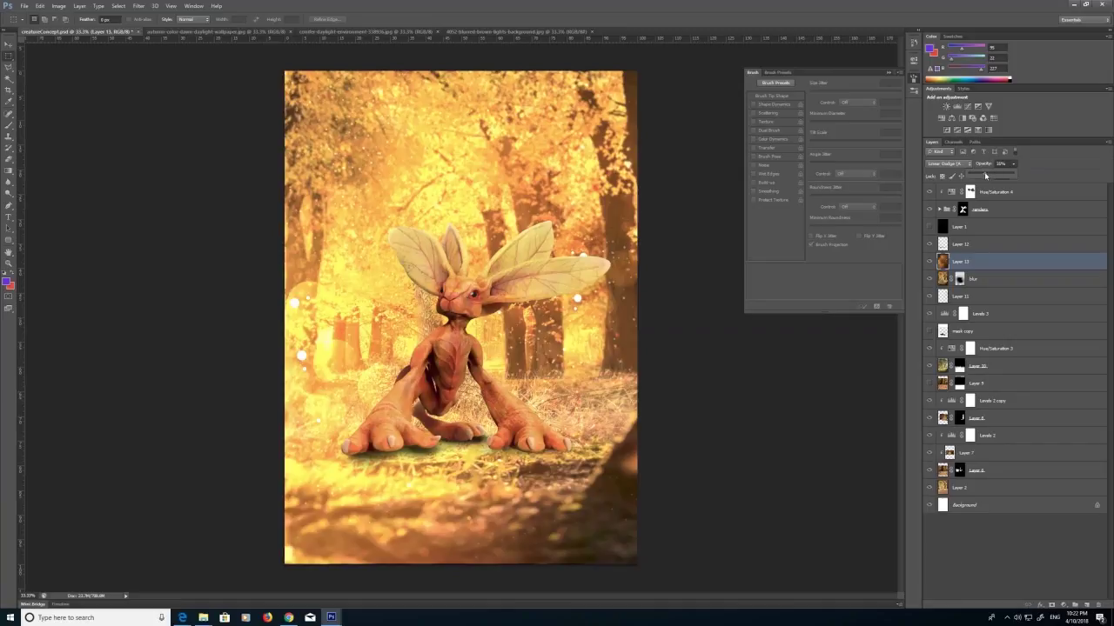
pyautogui.click(987, 176)
pyautogui.click(930, 262)
pyautogui.click(930, 262)
pyautogui.click(930, 262)
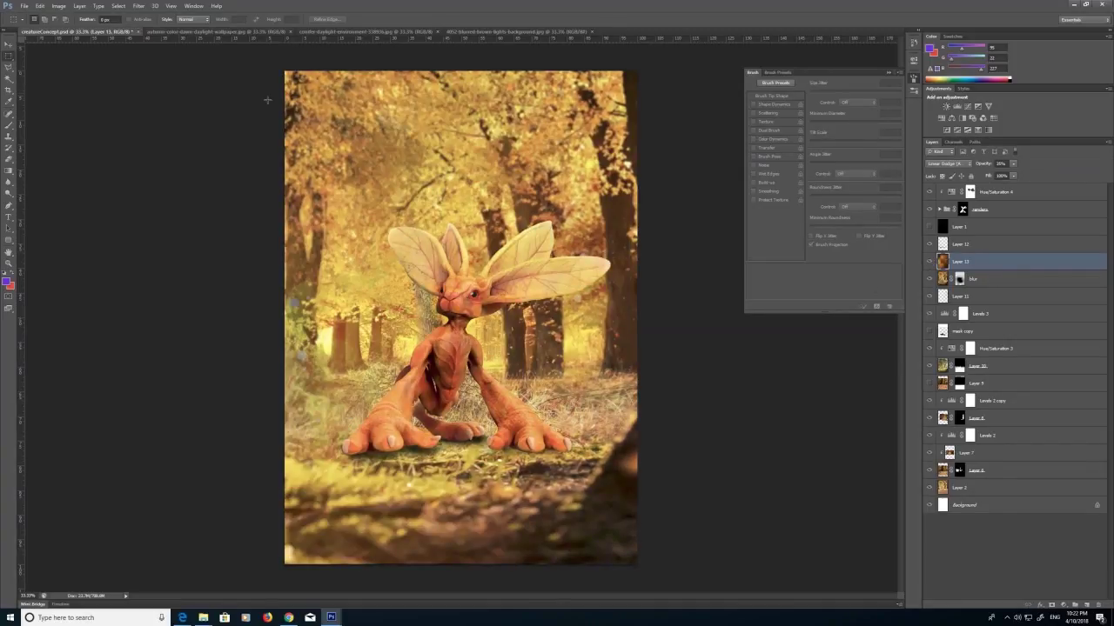
# Try a Gaussian Blur on the lights layer, and set the Blur tool's strength to 100%.
pyautogui.click(138, 8)
pyautogui.moveTo(206, 95)
pyautogui.click(100, 156)
pyautogui.click(9, 183)
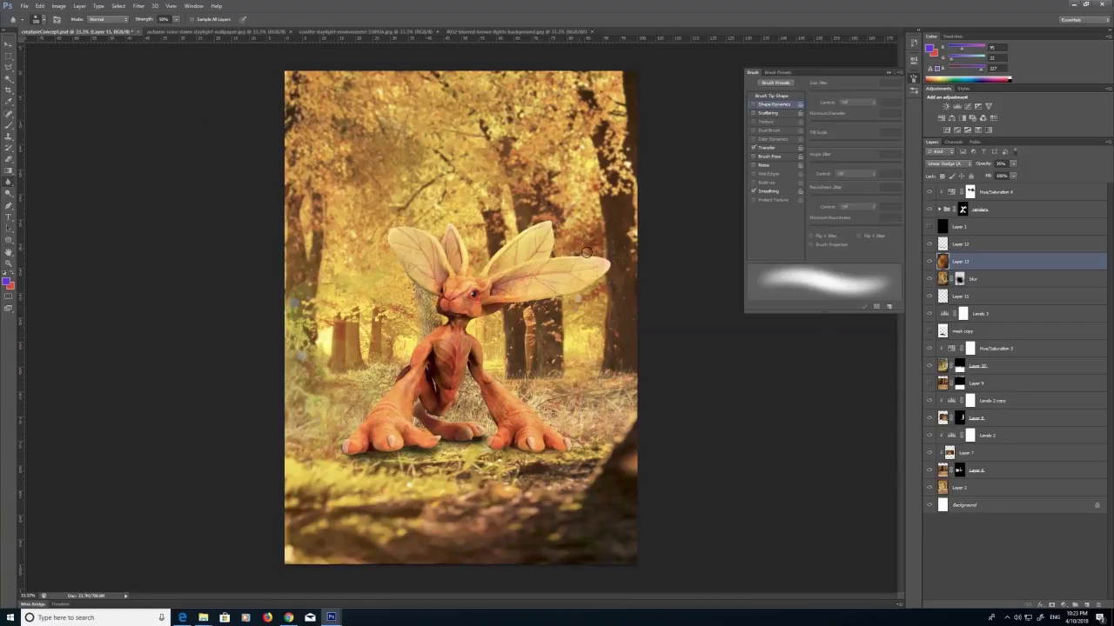
pyautogui.moveTo(206, 29); pyautogui.dragTo(212, 31)
# Apply a Box Blur to the lights layer and compare the image with it hidden and shown.
pyautogui.click(137, 6)
pyautogui.moveTo(157, 95)
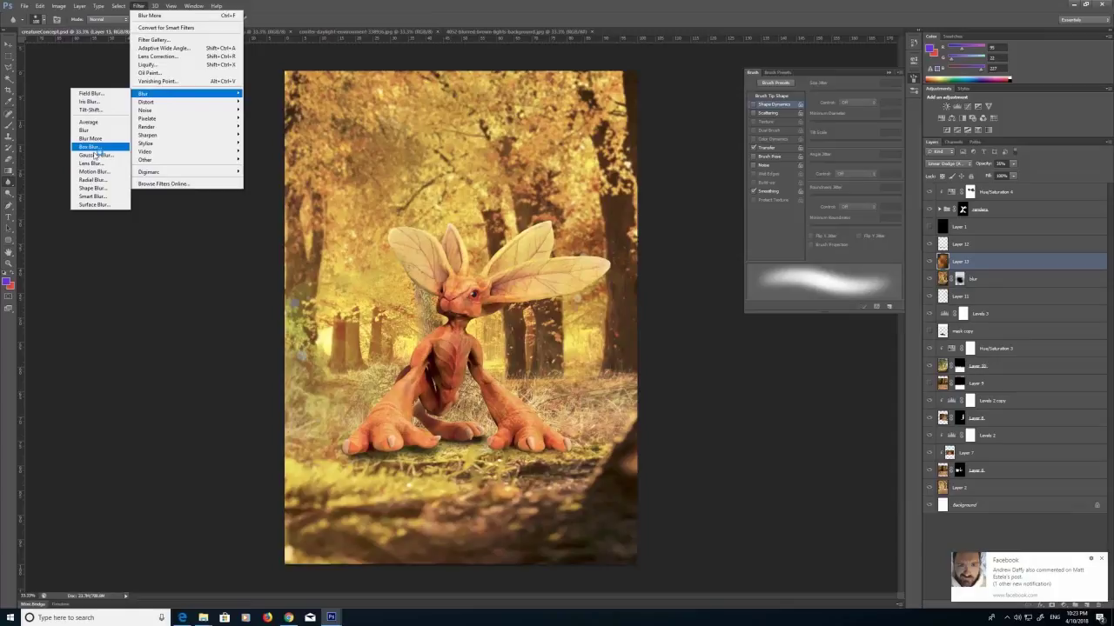
pyautogui.click(100, 145)
pyautogui.click(605, 174)
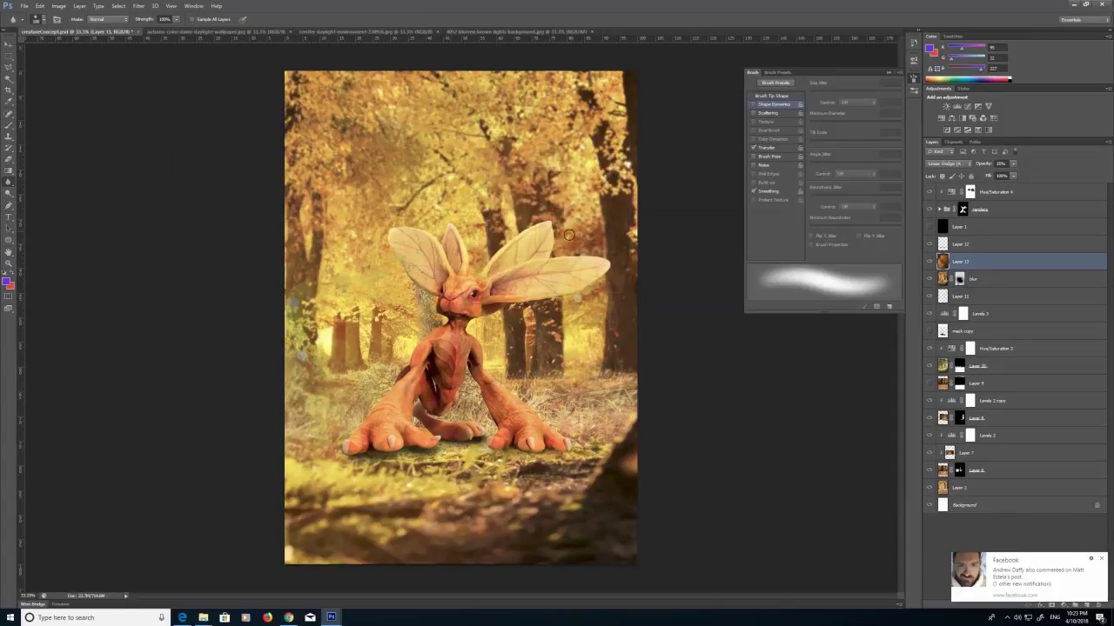
pyautogui.click(1103, 559)
pyautogui.click(929, 263)
pyautogui.click(929, 263)
pyautogui.click(1103, 560)
# Open the blue-to-cream gradient image, copy it and paste it into the composite above the lights layer.
pyautogui.click(25, 7)
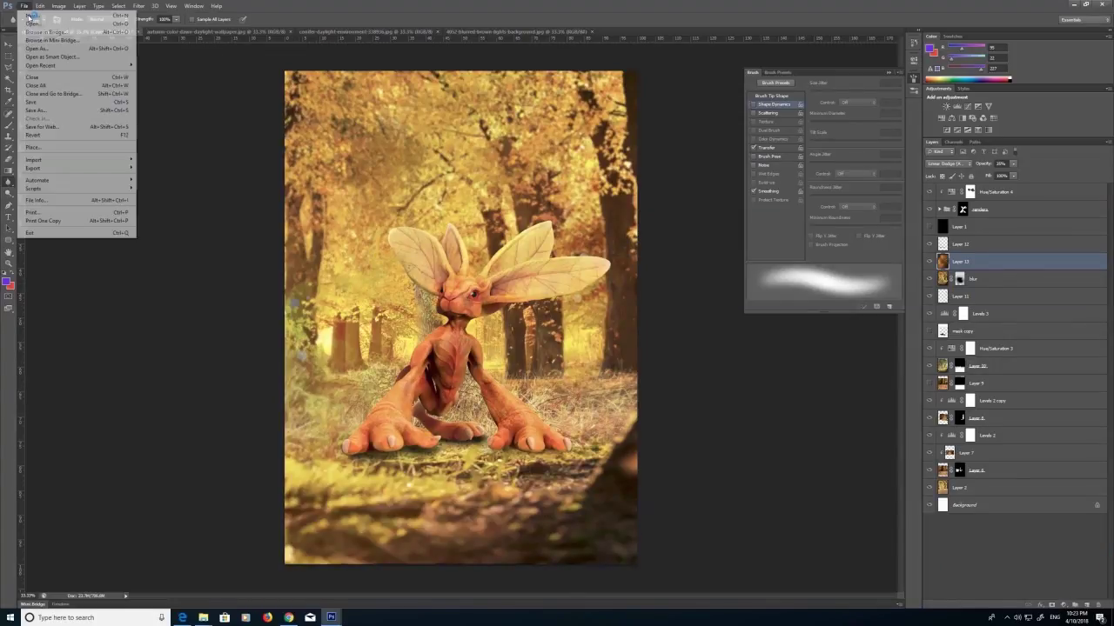
pyautogui.click(33, 23)
pyautogui.scroll(-10, 644, 247)
pyautogui.scroll(2, 781, 219)
pyautogui.doubleClick(783, 216)
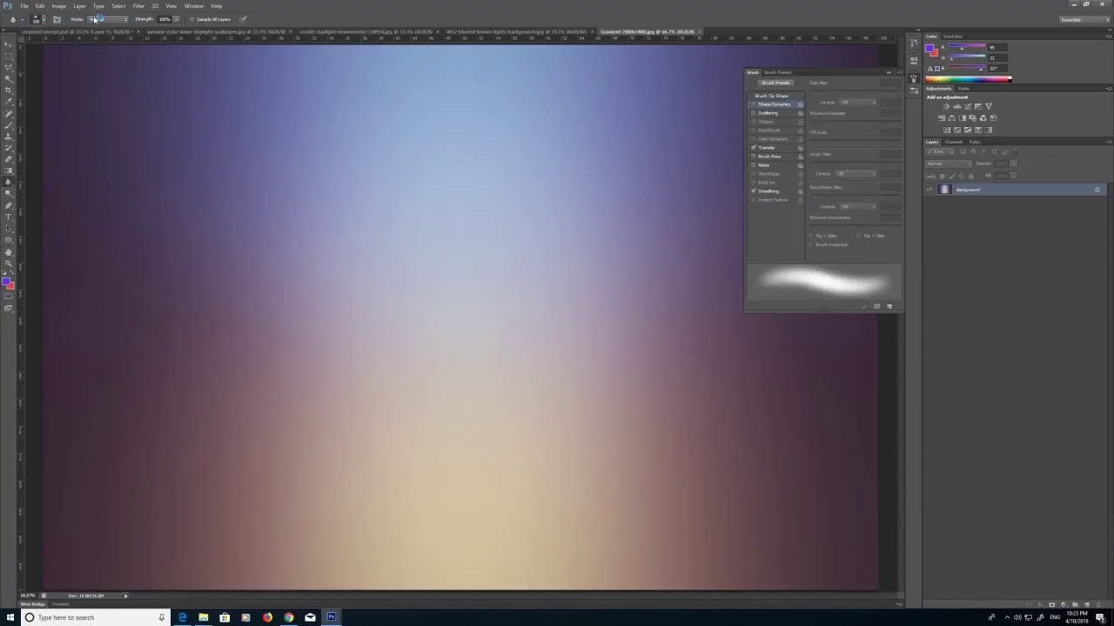
pyautogui.click(40, 6)
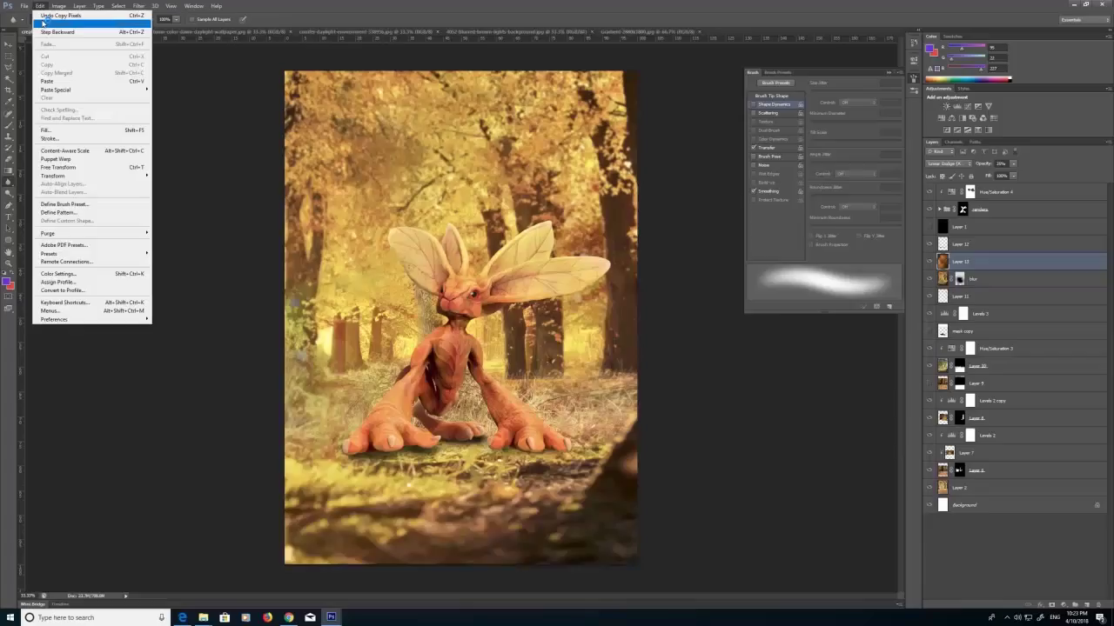
pyautogui.click(47, 80)
# Scale the pasted gradient layer to cover the full canvas and apply the transform.
pyautogui.click(40, 6)
pyautogui.moveTo(53, 176)
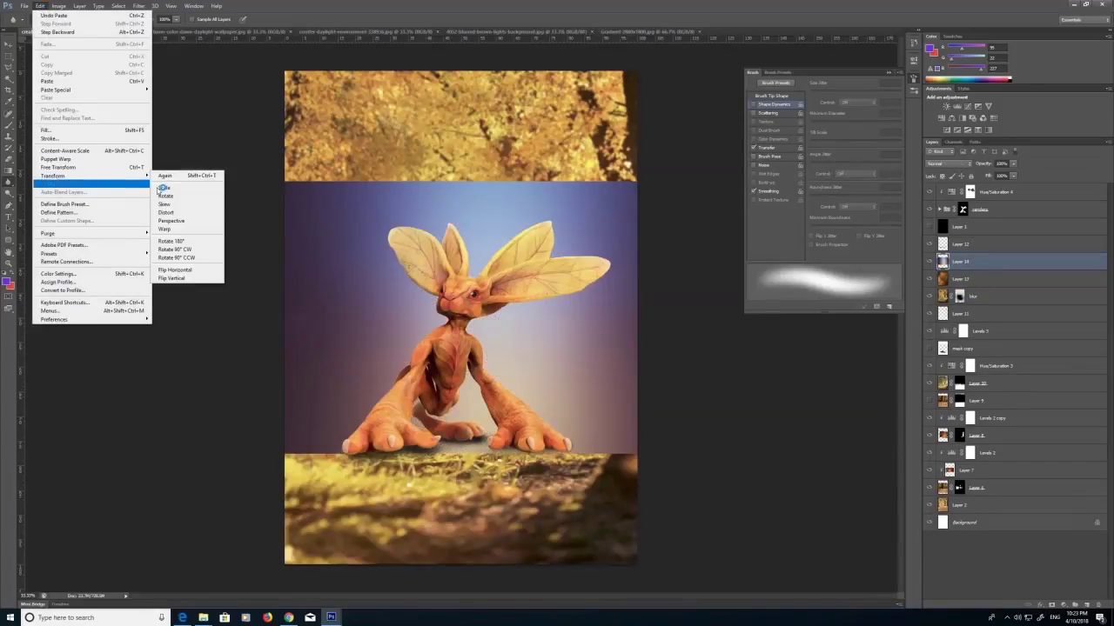
pyautogui.click(159, 189)
pyautogui.moveTo(701, 317); pyautogui.dragTo(643, 318)
pyautogui.moveTo(465, 180); pyautogui.dragTo(471, 66)
pyautogui.moveTo(463, 454); pyautogui.dragTo(461, 568)
pyautogui.click(8, 55)
pyautogui.click(513, 227)
# Try several blend modes on the gradient layer, choose Overlay and reduce its opacity to about half.
pyautogui.click(943, 164)
pyautogui.click(936, 193)
pyautogui.press('Down')
pyautogui.press('Down')
pyautogui.press('Down')
pyautogui.press('Down')
pyautogui.press('Down')
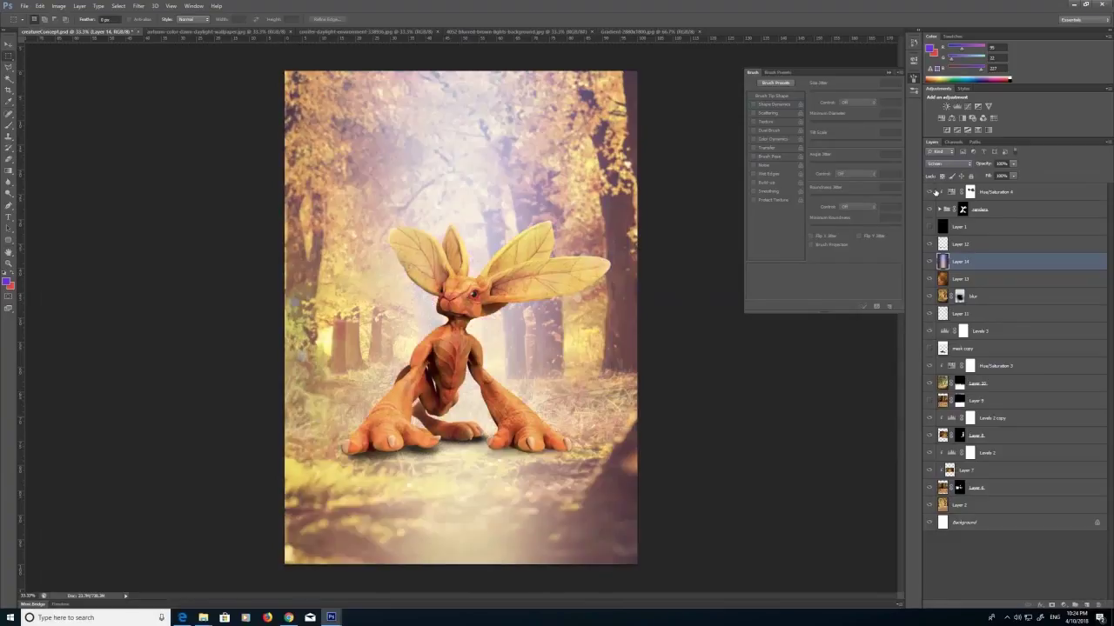
pyautogui.press('Down')
pyautogui.press('Down')
pyautogui.press('Down')
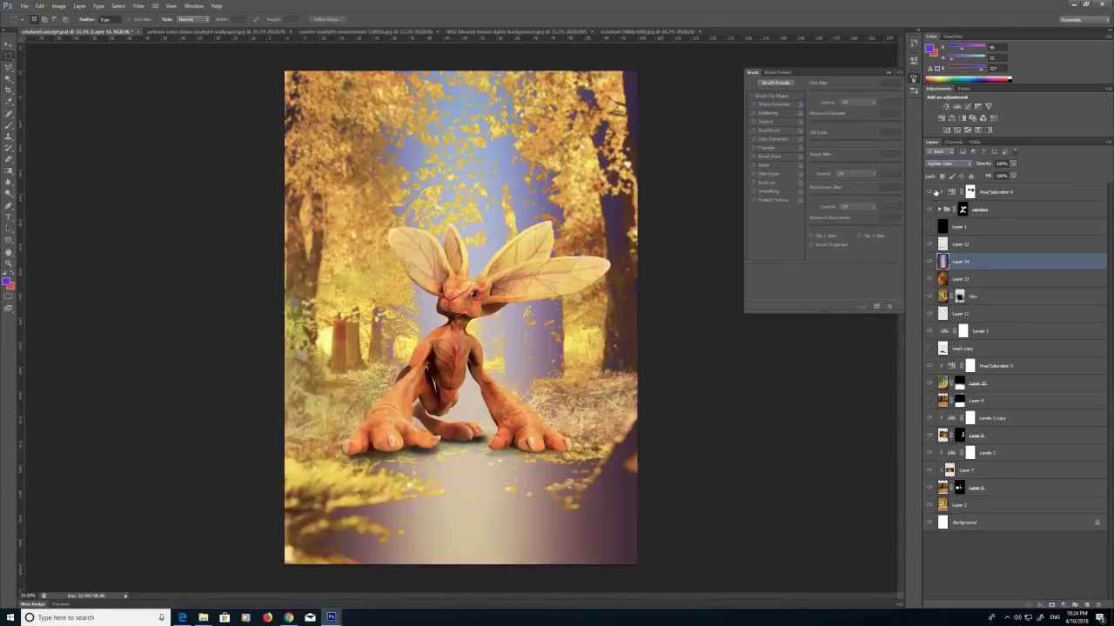
pyautogui.press('Down')
pyautogui.moveTo(1012, 165)
pyautogui.mouseDown()
pyautogui.moveTo(978, 176)
pyautogui.moveTo(1025, 174)
pyautogui.mouseUp()
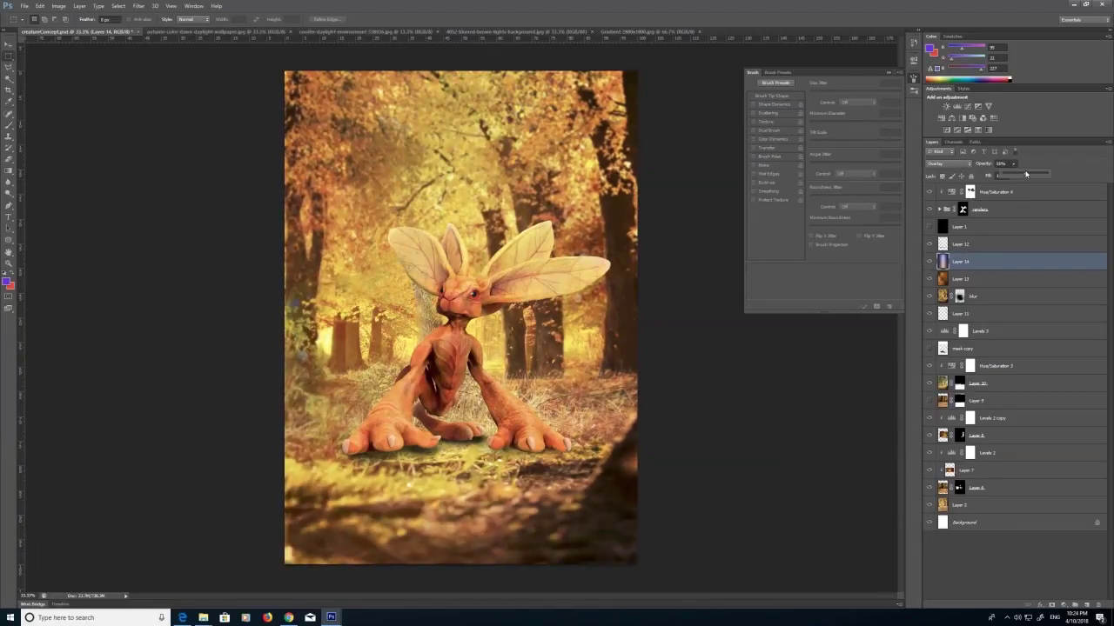
# Select the creature's layers from Layer 12 up to Hue/Saturation 4 and nudge them slightly with the Move tool.
pyautogui.press('v')
pyautogui.click(930, 243)
pyautogui.click(930, 244)
pyautogui.click(980, 245)
pyautogui.keyDown('shift'); pyautogui.click(998, 193); pyautogui.keyUp('shift')
pyautogui.moveTo(461, 297); pyautogui.dragTo(461, 296)
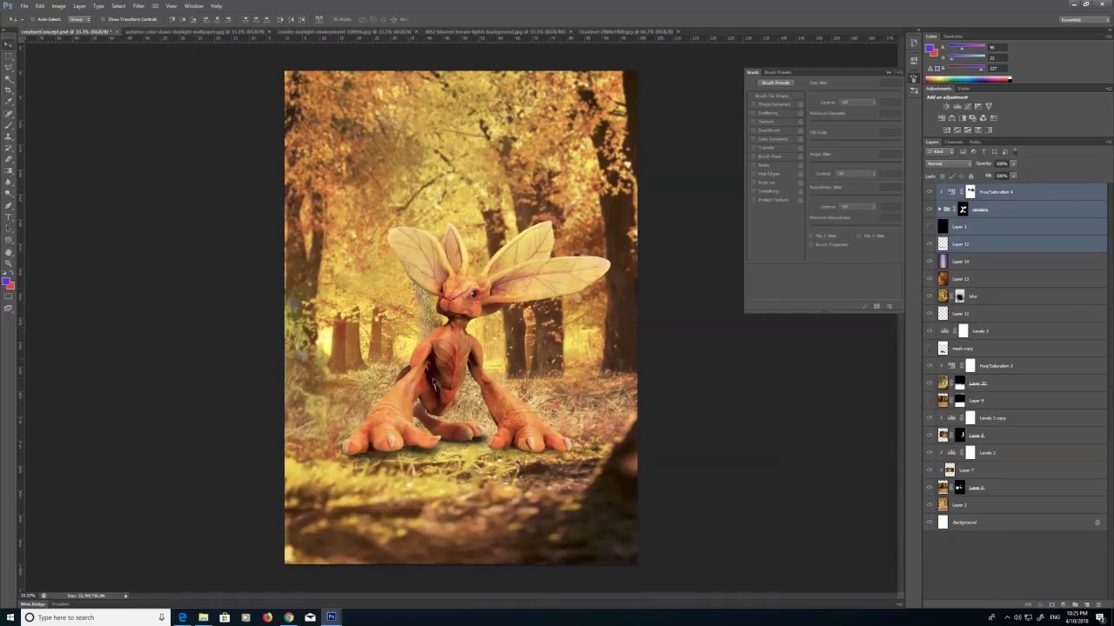
# Duplicate the selected creature layers, from Layer 12 to Hue/Saturation 4.
pyautogui.click(9, 264)
pyautogui.click(419, 348)
pyautogui.keyDown('alt'); pyautogui.click(435, 413); pyautogui.keyUp('alt')
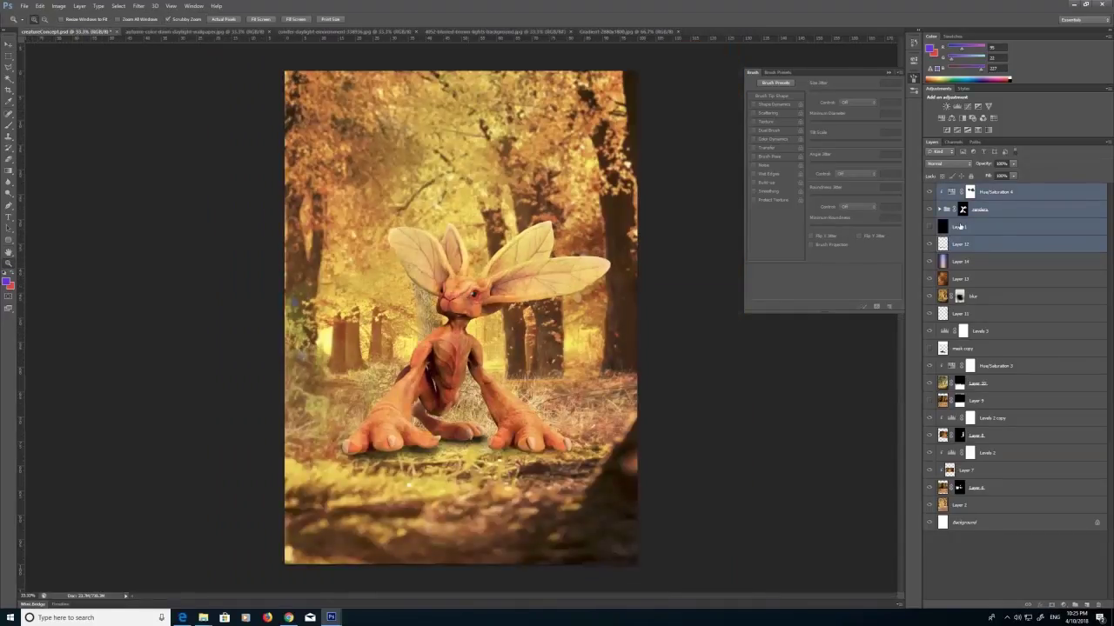
pyautogui.click(40, 6)
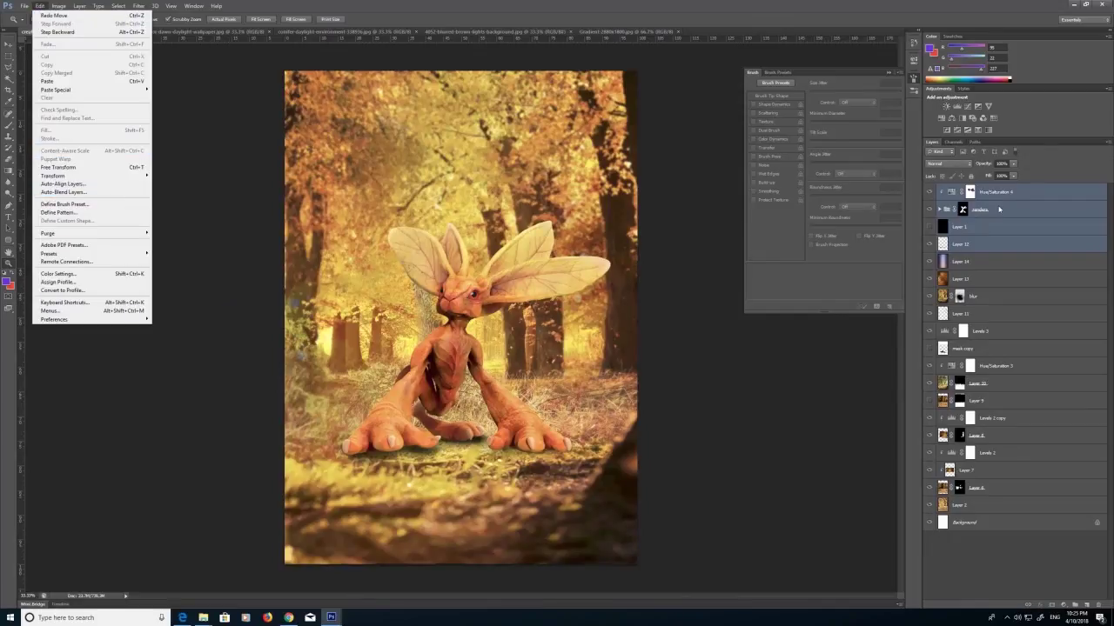
pyautogui.rightClick(1014, 192)
pyautogui.click(1024, 221)
pyautogui.click(628, 194)
# Try merging the duplicated creature layers into a single layer.
pyautogui.click(80, 6)
pyautogui.click(152, 274)
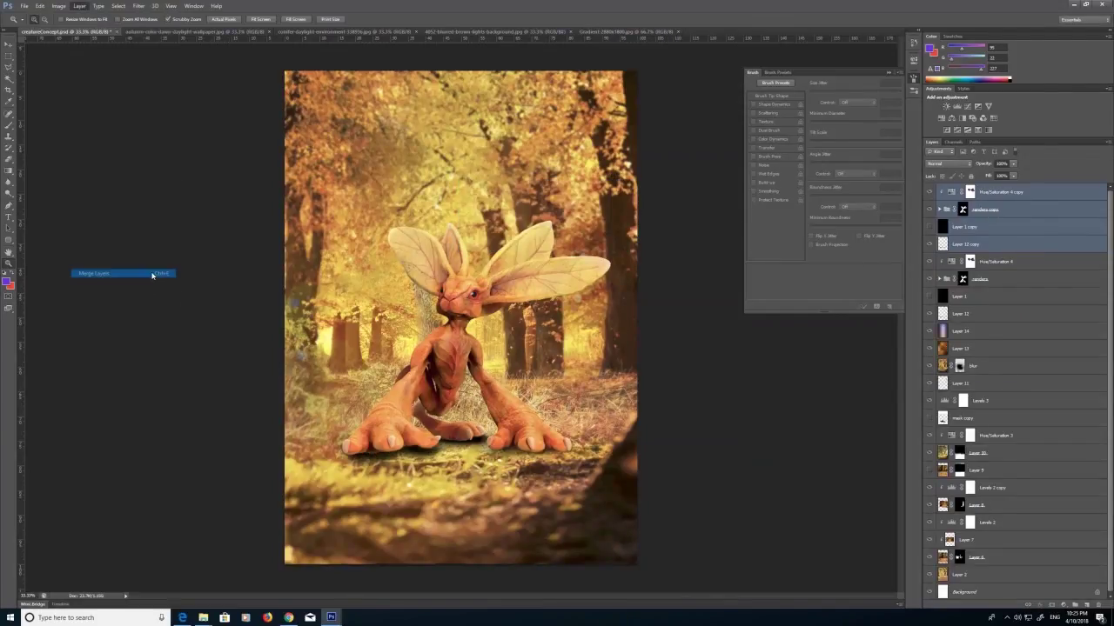
pyautogui.click(416, 403)
pyautogui.hotkey('ctrl', 'z')
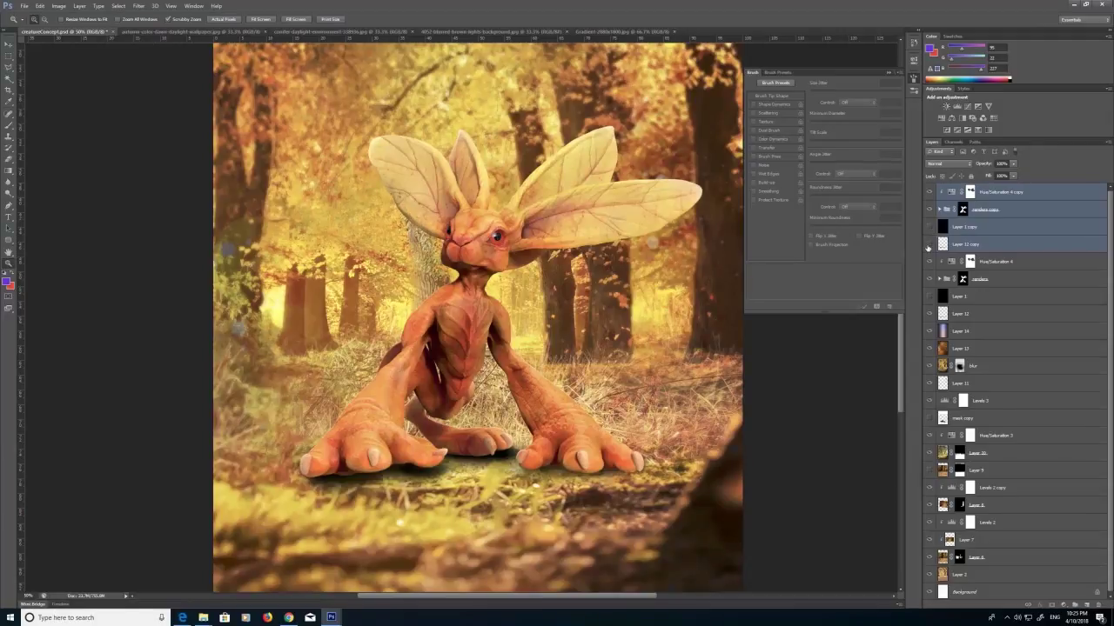
# Delete Layer 1 copy and Layer 12 copy, and merge the remaining duplicated creature layers into one.
pyautogui.click(928, 244)
pyautogui.click(967, 227)
pyautogui.keyDown('shift'); pyautogui.click(967, 244); pyautogui.keyUp('shift')
pyautogui.rightClick(960, 231)
pyautogui.click(1014, 270)
pyautogui.click(506, 228)
pyautogui.rightClick(986, 225)
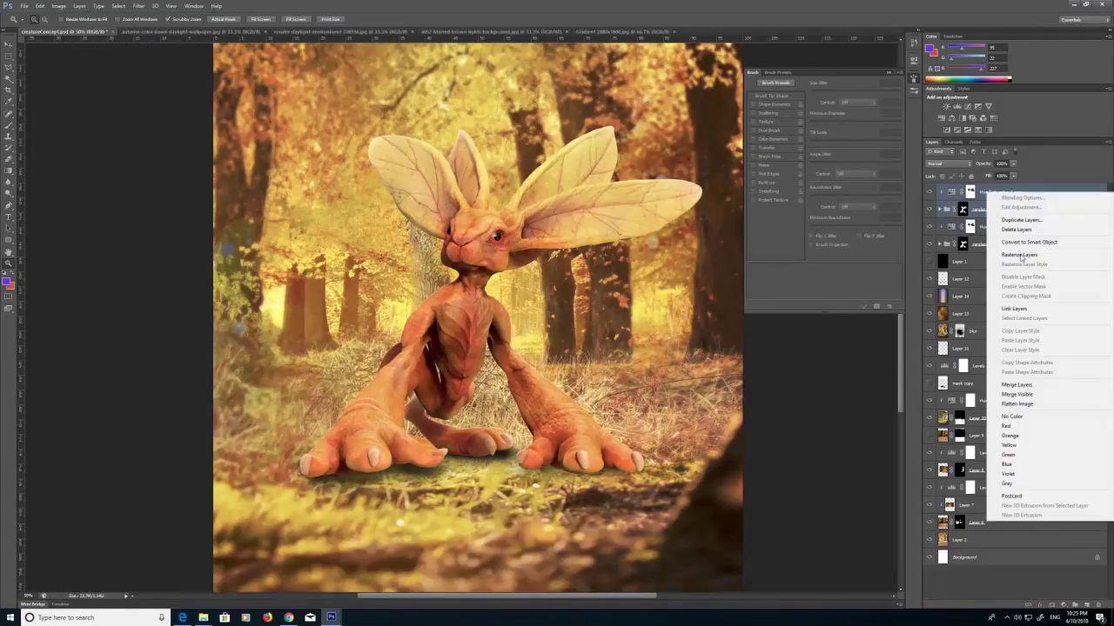
pyautogui.click(1031, 388)
# Open the merged creature layer in the Liquify filter and frame the toes of the front foot.
pyautogui.click(138, 5)
pyautogui.click(147, 65)
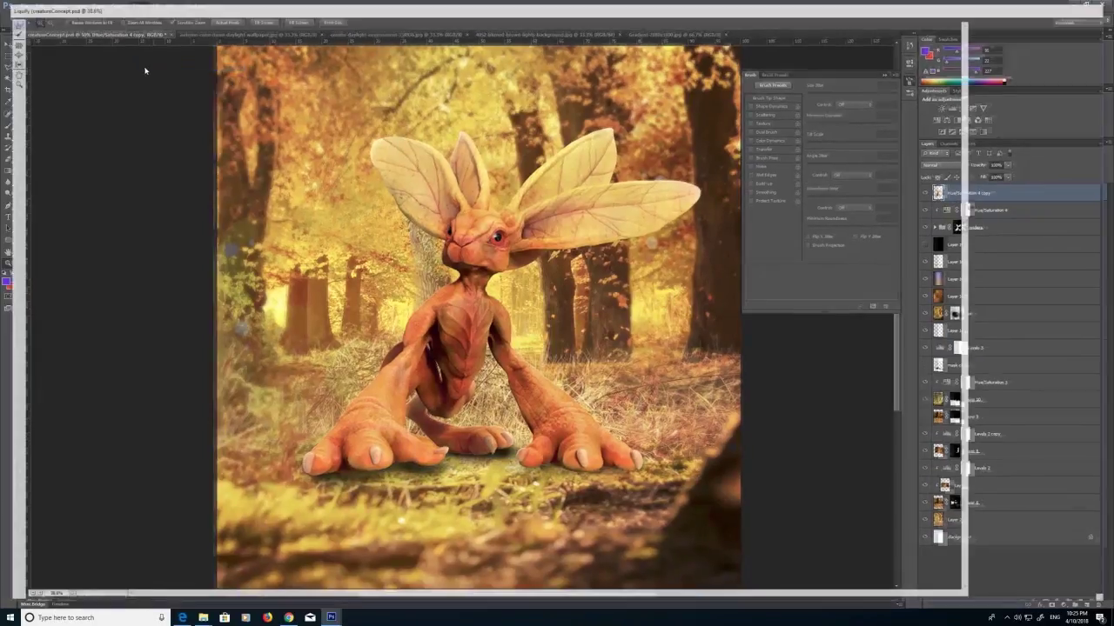
pyautogui.click(12, 83)
pyautogui.click(424, 425)
pyautogui.moveTo(425, 424); pyautogui.dragTo(407, 406)
pyautogui.keyDown('alt'); pyautogui.scroll(-9, 531, 226); pyautogui.keyUp('alt')
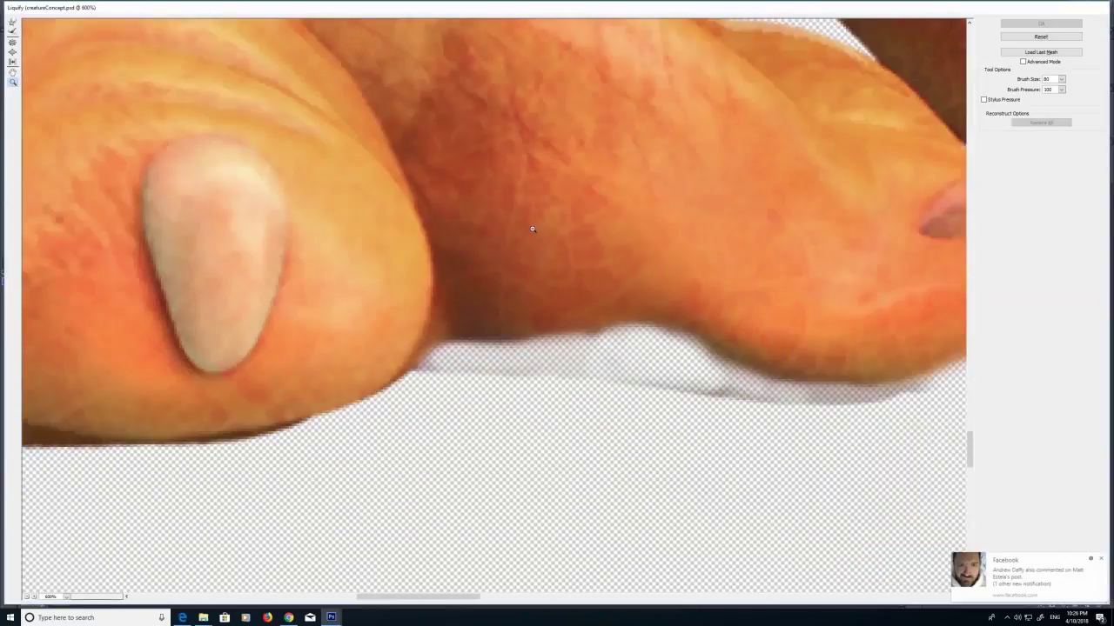
# Push the inner toe tip of the creature's left-hand front foot outward and upward with the Forward Warp tool.
pyautogui.click(12, 23)
pyautogui.press(']')
pyautogui.press(']')
pyautogui.press(']')
pyautogui.press(']')
pyautogui.moveTo(449, 316); pyautogui.dragTo(485, 297)
pyautogui.press(']')
pyautogui.press(']')
pyautogui.press('[')
pyautogui.press('[')
pyautogui.press('[')
pyautogui.press('[')
pyautogui.press('[')
pyautogui.press('[')
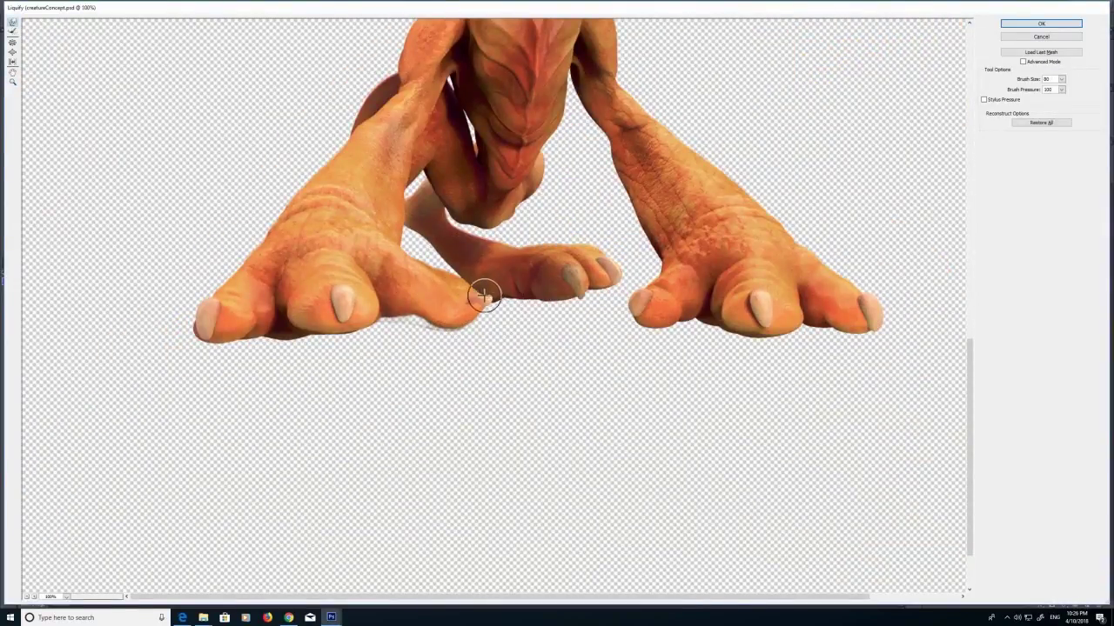
# Resize the warp brush and nudge the underside of the same foot's middle toe slightly downward.
pyautogui.press(']')
pyautogui.press(']')
pyautogui.press(']')
pyautogui.press(']')
pyautogui.press(']')
pyautogui.press(']')
pyautogui.press('[')
pyautogui.press('[')
pyautogui.press('[')
pyautogui.press('[')
pyautogui.press('[')
pyautogui.press(']')
pyautogui.press(']')
pyautogui.press(']')
pyautogui.press(']')
pyautogui.press(']')
pyautogui.press(']')
pyautogui.press(']')
pyautogui.press(']')
pyautogui.press(']')
pyautogui.press(']')
pyautogui.press(']')
pyautogui.moveTo(331, 324); pyautogui.dragTo(333, 331)
pyautogui.press('[')
pyautogui.press('[')
pyautogui.press('[')
pyautogui.press('[')
pyautogui.press('[')
pyautogui.press('[')
pyautogui.press('[')
pyautogui.press('[')
pyautogui.press('[')
pyautogui.press('[')
pyautogui.press('[')
pyautogui.press('[')
pyautogui.press('[')
pyautogui.press('[')
pyautogui.press('[')
pyautogui.press('[')
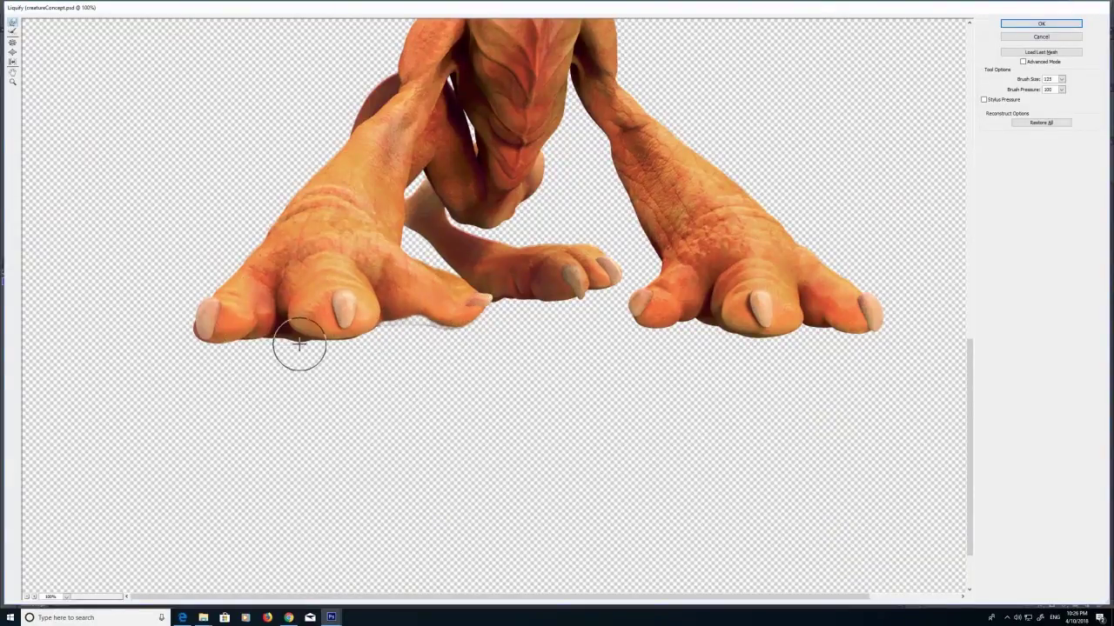
pyautogui.press('[')
pyautogui.press('[')
pyautogui.press('[')
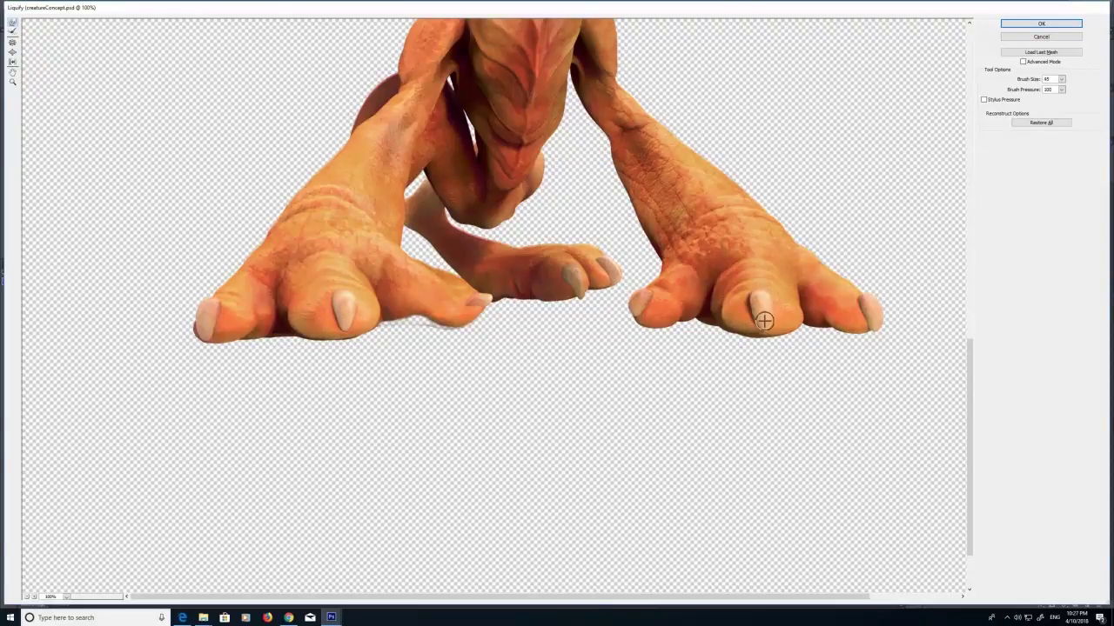
# Enlarge the warp brush to 600 and push the outer toe of the left-hand front foot up and inward.
pyautogui.press('[')
pyautogui.press('[')
pyautogui.press('[')
pyautogui.moveTo(969, 355); pyautogui.dragTo(969, 338)
pyautogui.press(']')
pyautogui.press(']')
pyautogui.press(']')
pyautogui.press(']')
pyautogui.press(']')
pyautogui.press(']')
pyautogui.press(']')
pyautogui.press(']')
pyautogui.press(']')
pyautogui.press(']')
pyautogui.press(']')
pyautogui.press(']')
pyautogui.press(']')
pyautogui.press(']')
pyautogui.press(']')
pyautogui.press(']')
pyautogui.press(']')
pyautogui.moveTo(213, 354); pyautogui.dragTo(221, 336)
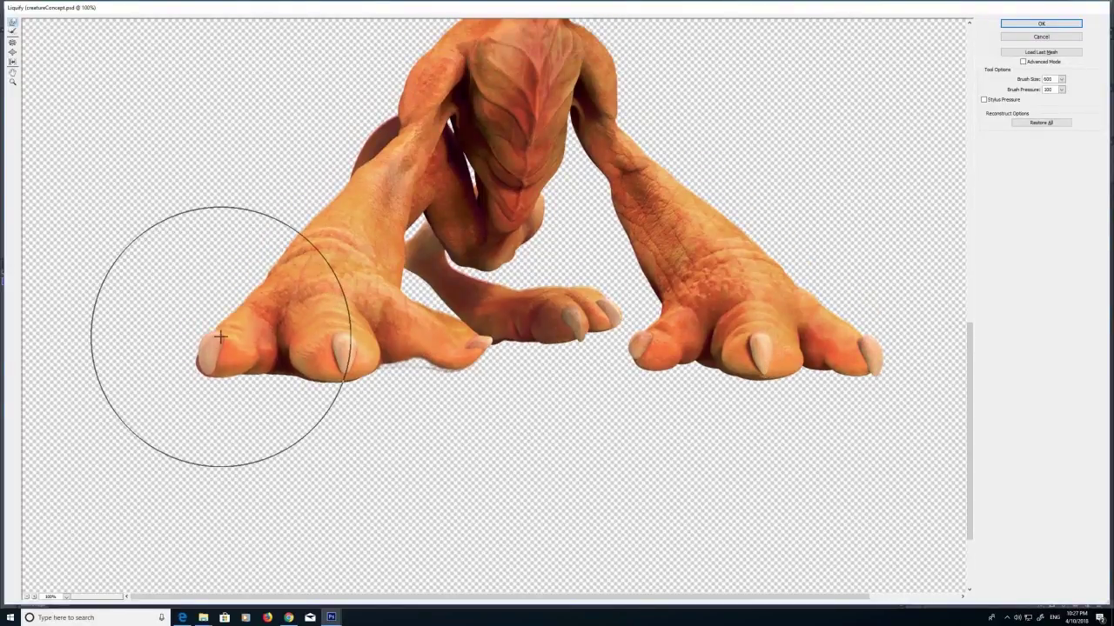
# Shrink the warp brush and nudge the outer toe of the rear foot slightly outward.
pyautogui.press('[')
pyautogui.press('[')
pyautogui.press('[')
pyautogui.press('[')
pyautogui.press('[')
pyautogui.press('[')
pyautogui.press('[')
pyautogui.moveTo(614, 313); pyautogui.dragTo(617, 314)
pyautogui.press('[')
pyautogui.press(']')
pyautogui.press(']')
pyautogui.press(']')
pyautogui.press('[')
pyautogui.press('[')
pyautogui.press('[')
pyautogui.press('[')
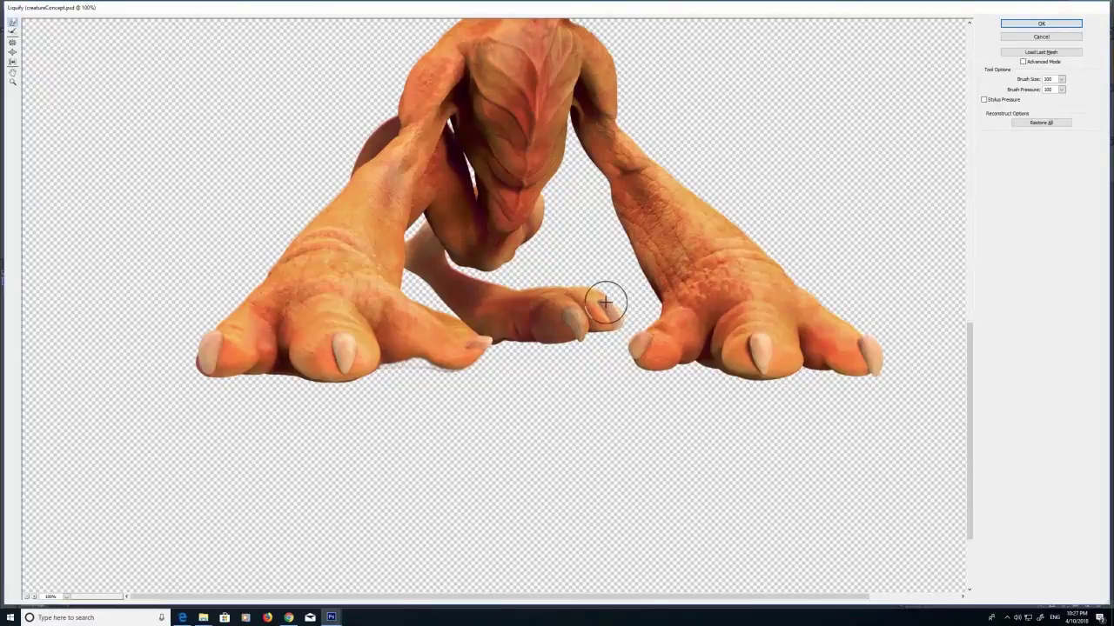
# Reduce the warp brush to 50 and apply the Liquify edits to the creature layer.
pyautogui.press('[')
pyautogui.press('[')
pyautogui.press('[')
pyautogui.press('[')
pyautogui.press('[')
pyautogui.moveTo(969, 352); pyautogui.dragTo(969, 202)
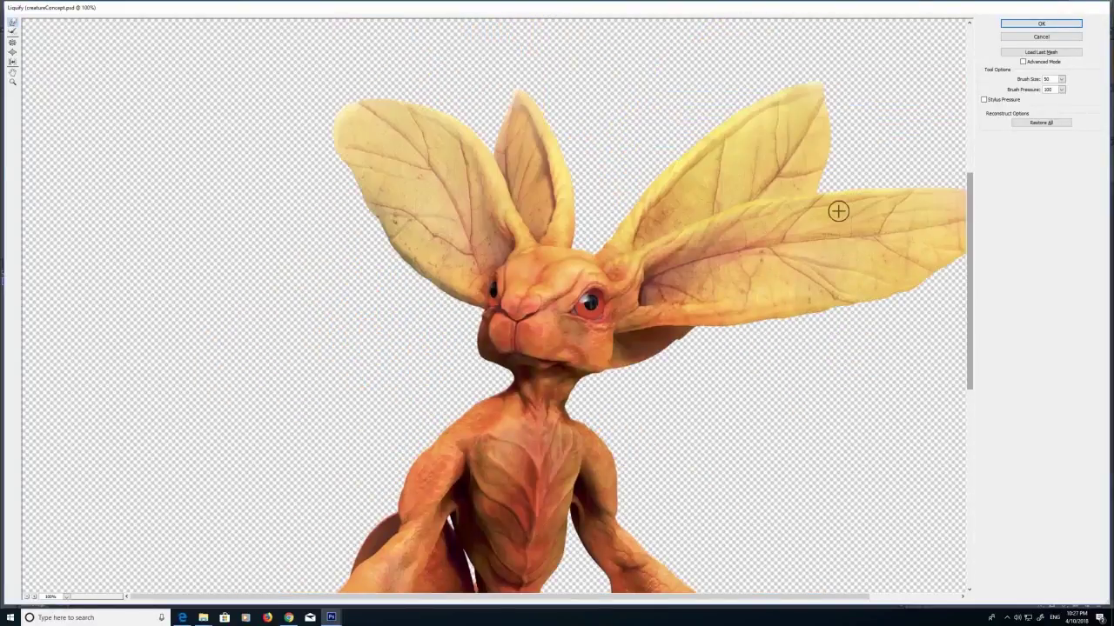
pyautogui.press('Return')
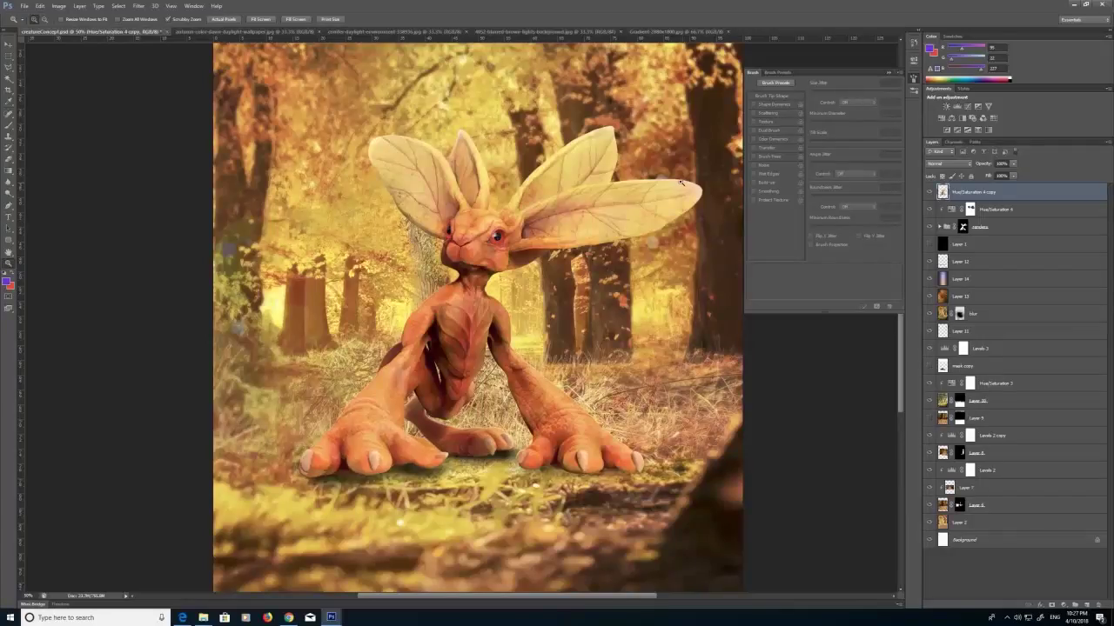
# Reopen the creature layer in Liquify and warp the upper edge of the upper right-hand leaf ear with a size 90 brush.
pyautogui.click(139, 7)
pyautogui.click(163, 65)
pyautogui.moveTo(517, 239); pyautogui.dragTo(547, 238)
pyautogui.keyDown('alt'); pyautogui.click(668, 307); pyautogui.keyUp('alt')
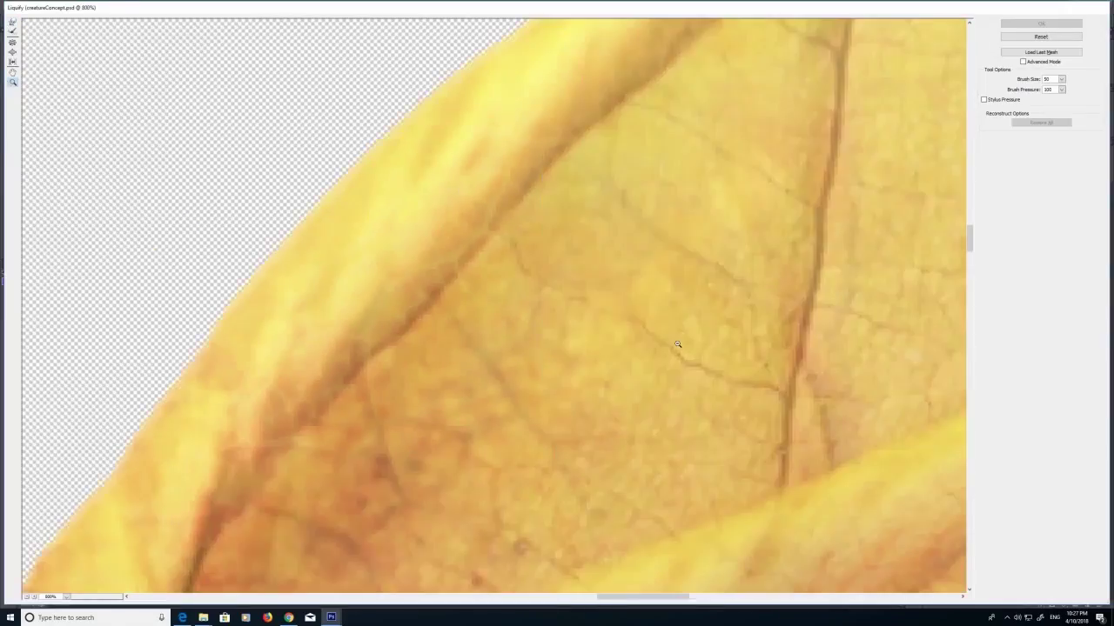
pyautogui.keyDown('alt'); pyautogui.click(679, 344); pyautogui.keyUp('alt')
pyautogui.keyDown('alt'); pyautogui.click(661, 338); pyautogui.keyUp('alt')
pyautogui.keyDown('alt'); pyautogui.click(646, 330); pyautogui.keyUp('alt')
pyautogui.click(12, 23)
pyautogui.press(']')
pyautogui.press(']')
pyautogui.press(']')
pyautogui.press(']')
pyautogui.moveTo(550, 281); pyautogui.dragTo(569, 258)
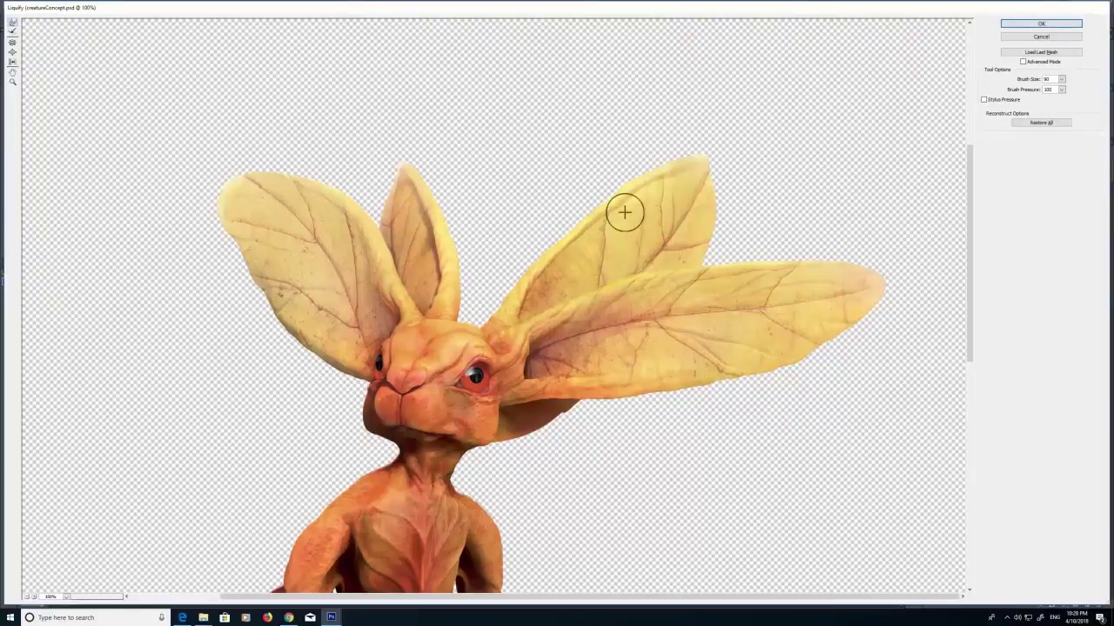
# Reshape the tips of the right-hand leaf ears with the Forward Warp tool, reducing the brush to 40.
pyautogui.moveTo(672, 147)
pyautogui.mouseDown()
pyautogui.moveTo(667, 161)
pyautogui.moveTo(696, 153)
pyautogui.mouseUp()
pyautogui.press('[')
pyautogui.press('[')
pyautogui.press('[')
pyautogui.press('[')
pyautogui.press('[')
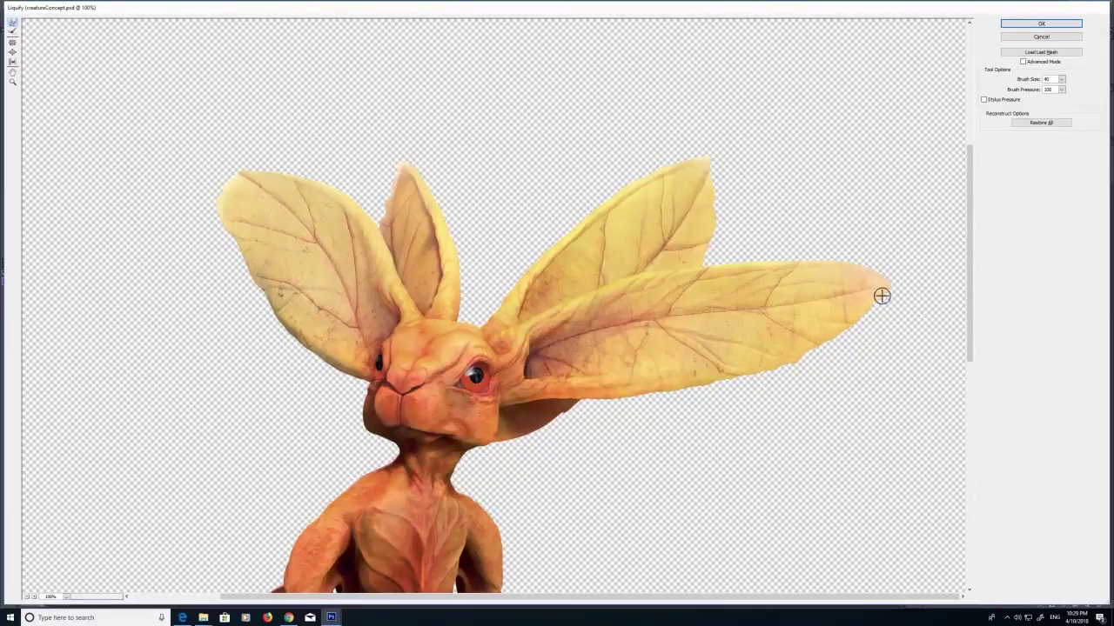
# Enlarge the warp brush and push the outer toe of the left-hand front foot slightly upward.
pyautogui.moveTo(969, 287)
pyautogui.mouseDown()
pyautogui.moveTo(967, 343)
pyautogui.moveTo(967, 321)
pyautogui.mouseUp()
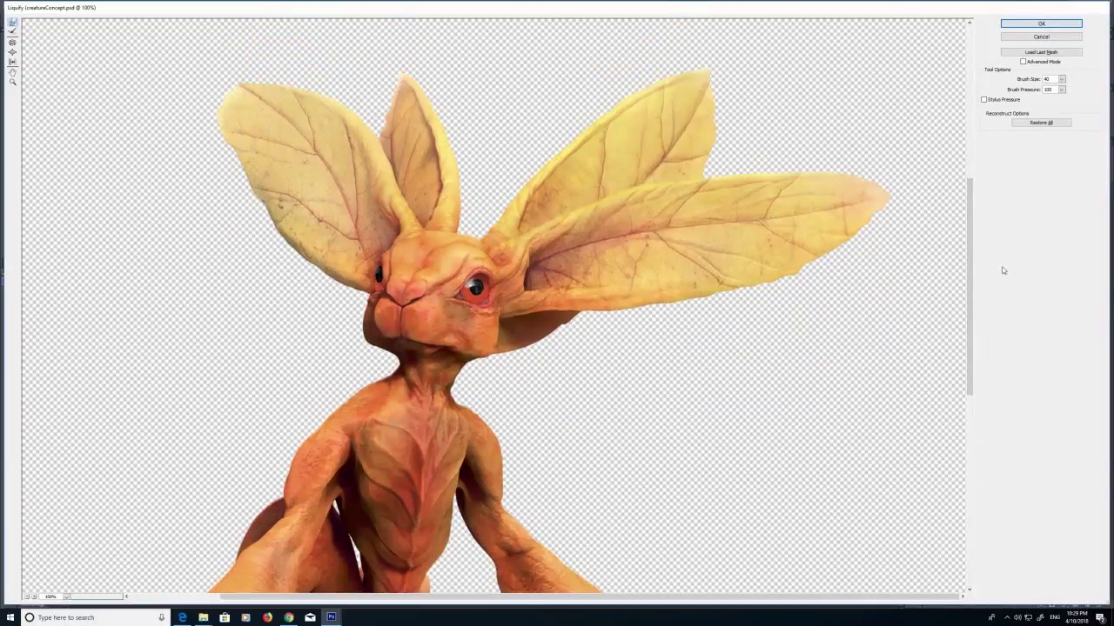
pyautogui.moveTo(971, 282); pyautogui.dragTo(964, 397)
pyautogui.press(']')
pyautogui.press(']')
pyautogui.press(']')
pyautogui.press(']')
pyautogui.press(']')
pyautogui.press(']')
pyautogui.press(']')
pyautogui.press(']')
pyautogui.press(']')
pyautogui.press(']')
pyautogui.press(']')
pyautogui.press(']')
pyautogui.press(']')
pyautogui.moveTo(87, 447); pyautogui.dragTo(91, 432)
# Reduce the warp brush to 40 and smooth the underside of the left-hand front foot beside its middle toe.
pyautogui.press('[')
pyautogui.press('[')
pyautogui.press('[')
pyautogui.press('[')
pyautogui.press('[')
pyautogui.press('[')
pyautogui.press('[')
pyautogui.press('[')
pyautogui.press('[')
pyautogui.press('[')
pyautogui.press('[')
pyautogui.press('[')
pyautogui.moveTo(166, 465); pyautogui.dragTo(181, 457)
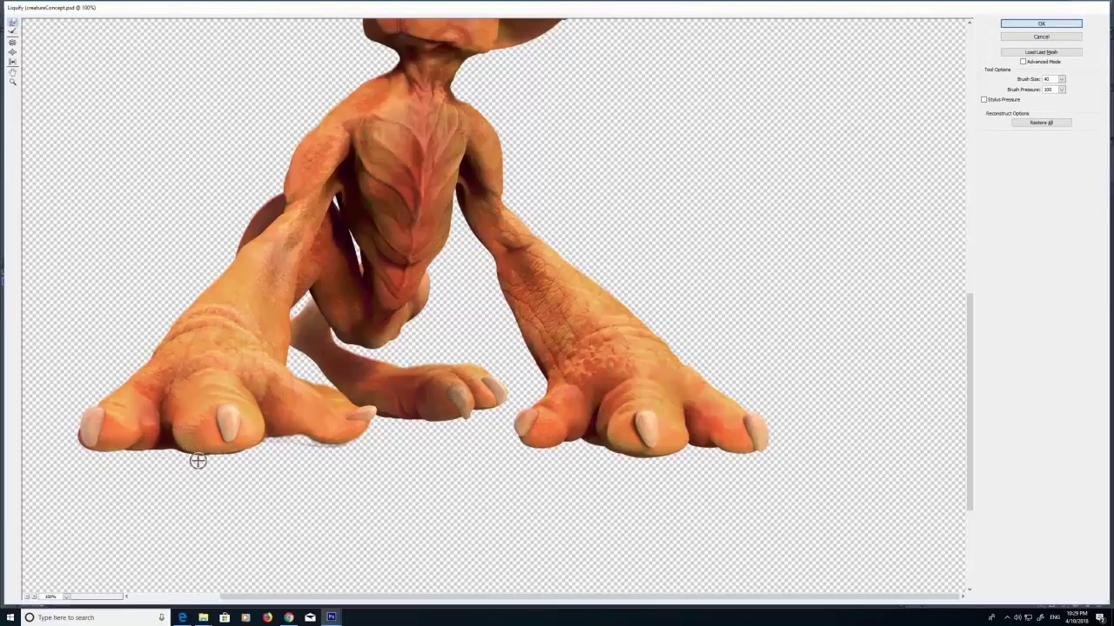
# Resize the warp brush and smooth the underside of the left-hand front foot's middle toe.
pyautogui.press(']')
pyautogui.press(']')
pyautogui.press(']')
pyautogui.press(']')
pyautogui.press(']')
pyautogui.press(']')
pyautogui.press(']')
pyautogui.press(']')
pyautogui.press('[')
pyautogui.press('[')
pyautogui.press('[')
pyautogui.press('[')
pyautogui.press('[')
pyautogui.press('[')
pyautogui.press('[')
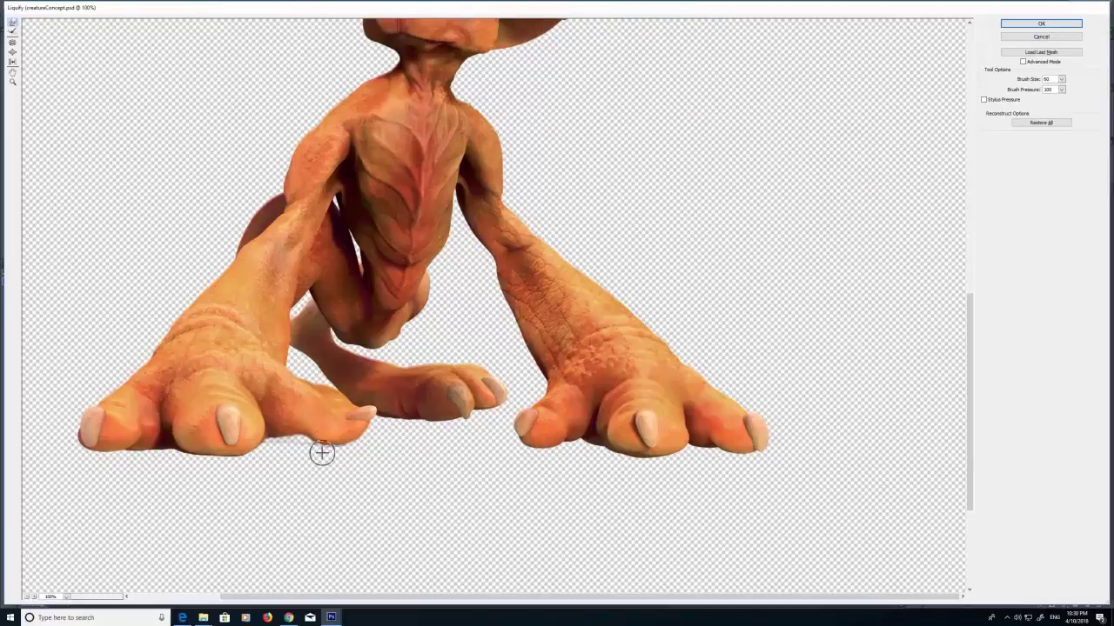
# Enlarge the warp brush, nudge the outer toe of the right-hand front foot, and apply the Liquify edits.
pyautogui.press(']')
pyautogui.press(']')
pyautogui.press(']')
pyautogui.press(']')
pyautogui.press(']')
pyautogui.press(']')
pyautogui.press(']')
pyautogui.press(']')
pyautogui.press(']')
pyautogui.press(']')
pyautogui.press(']')
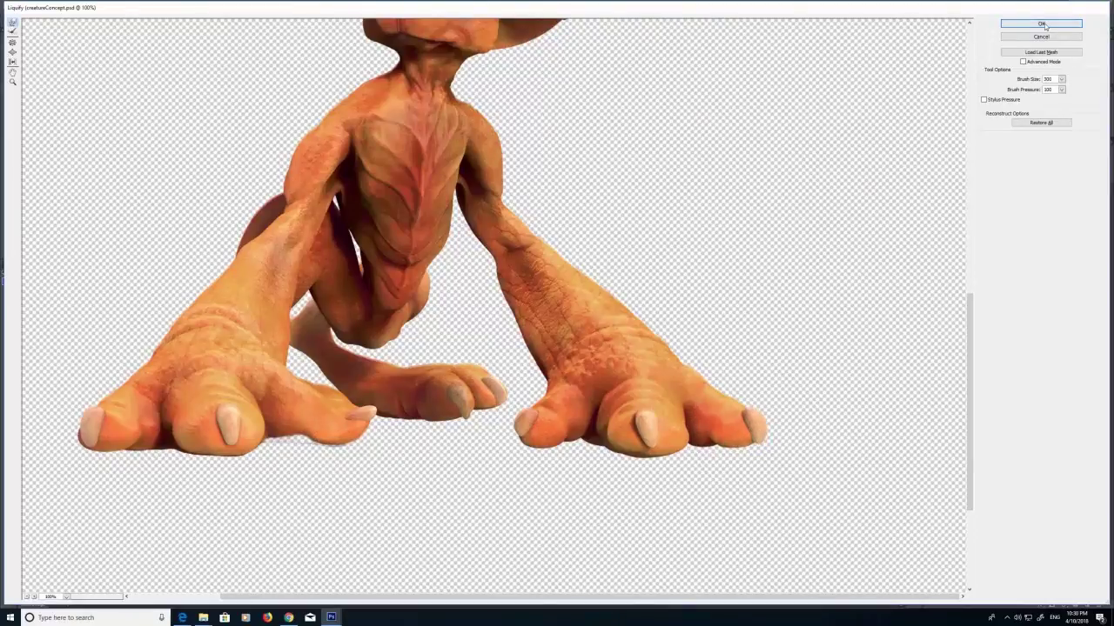
pyautogui.click(1040, 25)
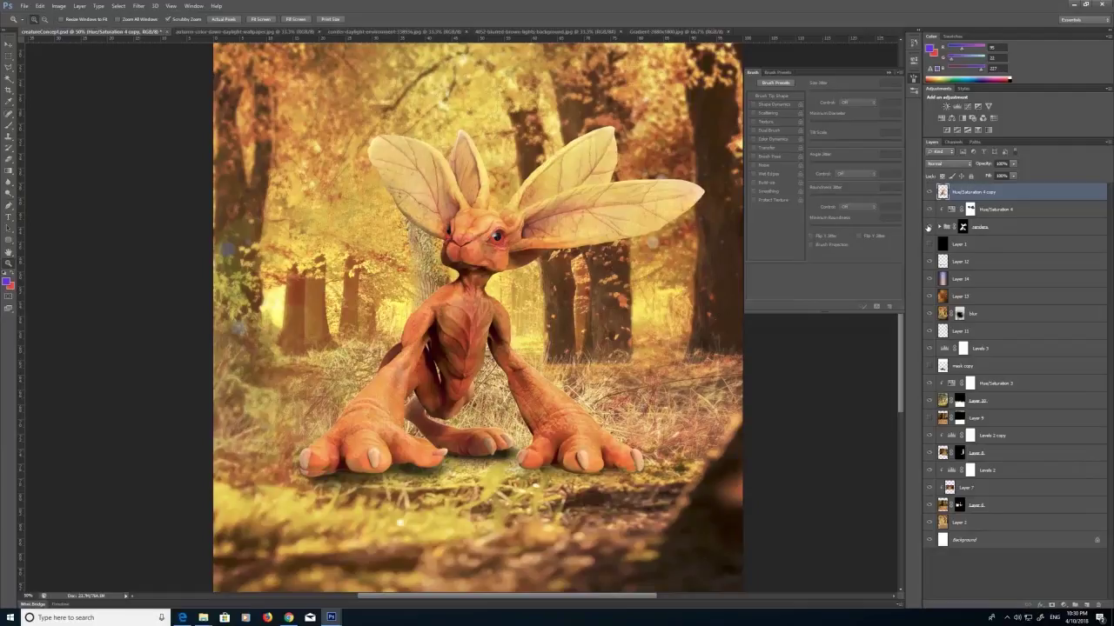
# Duplicate the merged creature layer and try a Lens Blur on the copy.
pyautogui.rightClick(983, 198)
pyautogui.click(998, 219)
pyautogui.press('Return')
pyautogui.click(140, 6)
pyautogui.moveTo(161, 93)
pyautogui.click(98, 161)
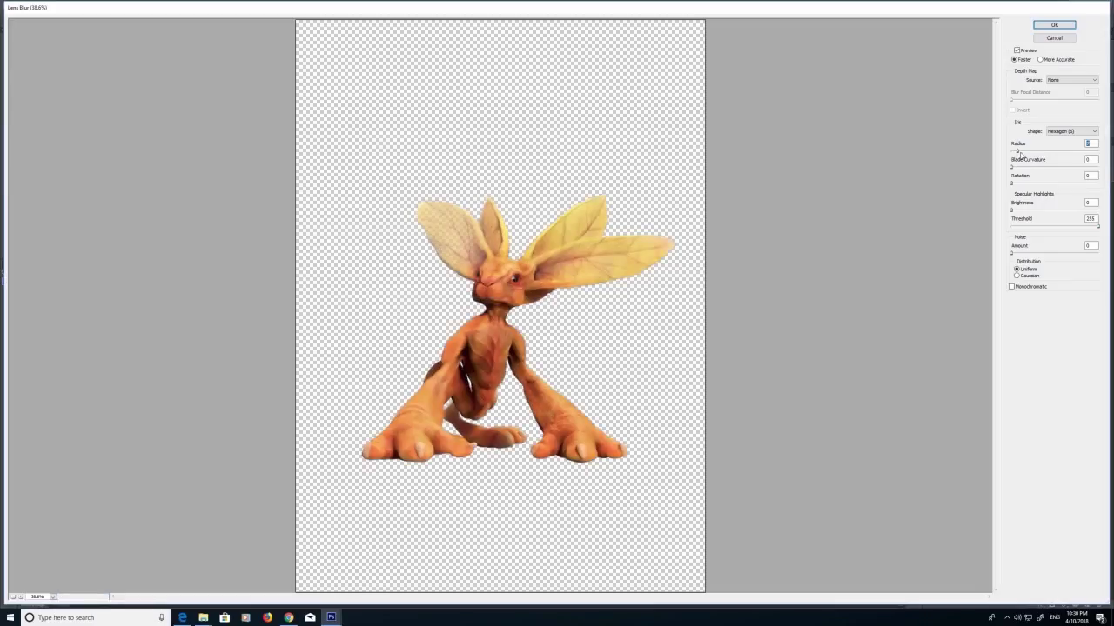
pyautogui.click(1055, 38)
# Add a mask hiding all of the creature copy and ready the Brush tool with white.
pyautogui.click(80, 6)
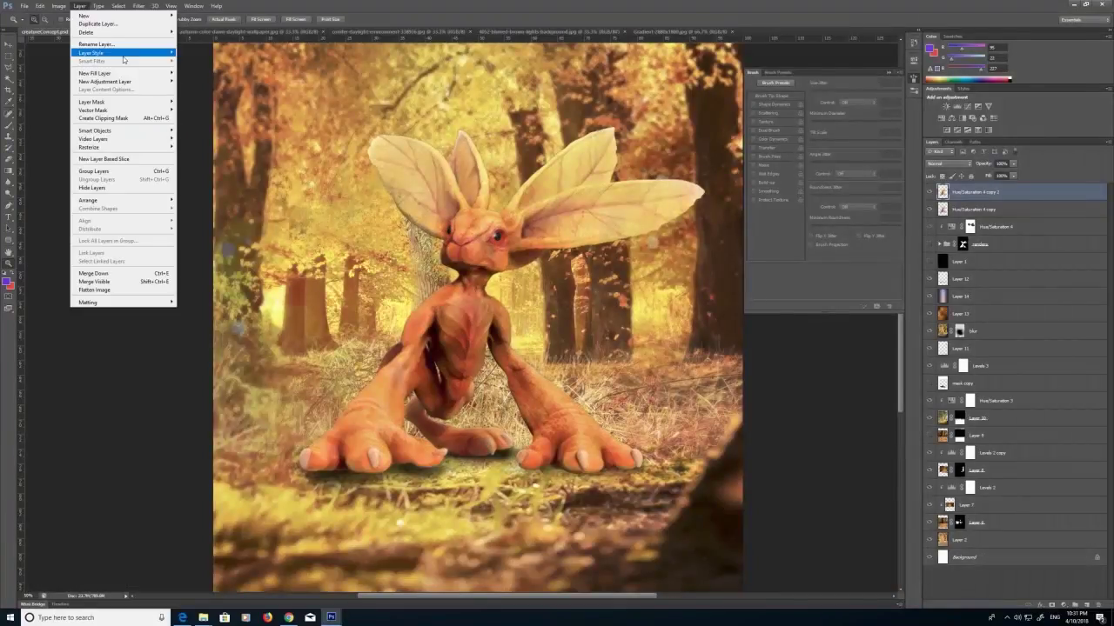
pyautogui.click(78, 427)
pyautogui.click(80, 7)
pyautogui.moveTo(131, 103)
pyautogui.click(39, 111)
pyautogui.click(8, 125)
pyautogui.click(11, 273)
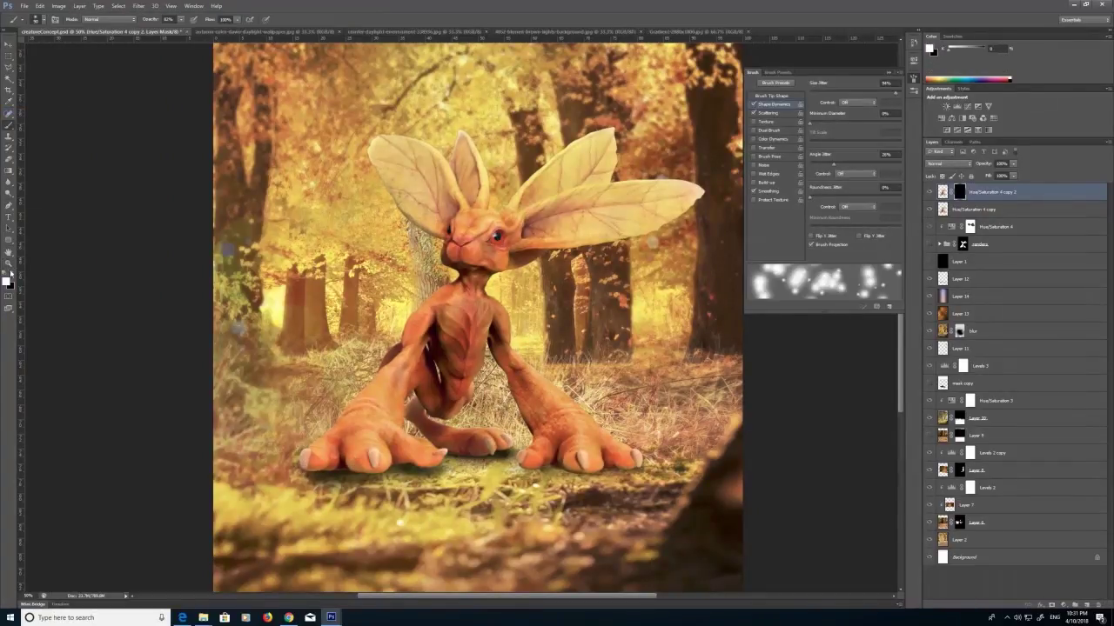
# Reveal the creature copy along the front feet on its mask, turning off Shape Dynamics and Scattering for the brush.
pyautogui.press(']')
pyautogui.moveTo(320, 468)
pyautogui.mouseDown()
pyautogui.moveTo(452, 452)
pyautogui.moveTo(622, 466)
pyautogui.mouseUp()
pyautogui.click(753, 104)
pyautogui.click(753, 113)
pyautogui.click(11, 273)
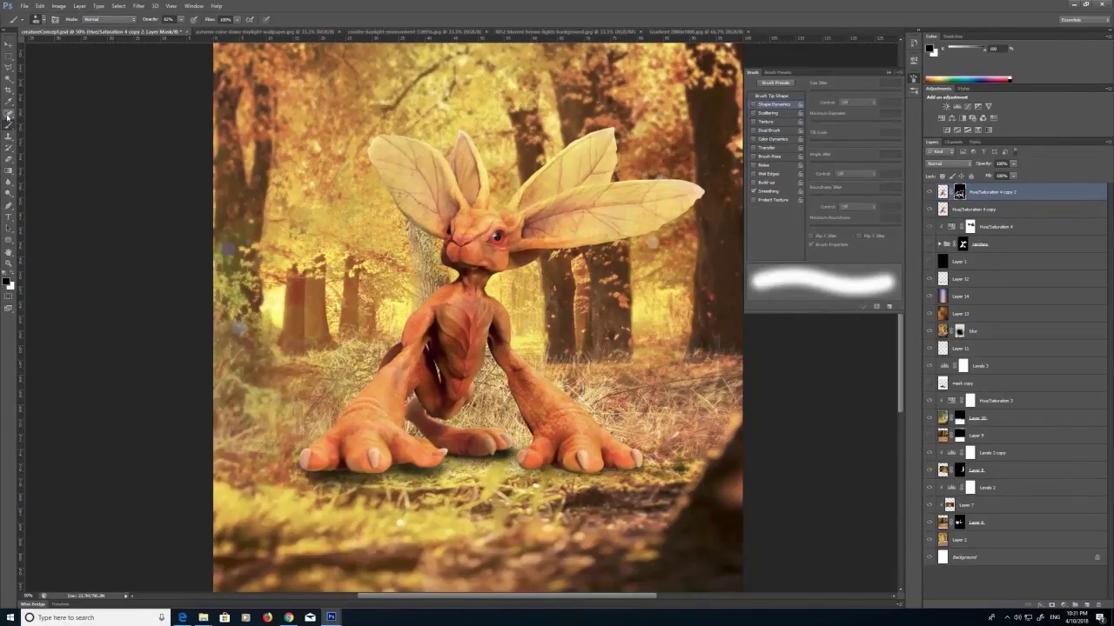
pyautogui.press('x')
# Set the masked creature copy's opacity to 80% and compare the composite with and without Layer 13.
pyautogui.moveTo(1013, 163); pyautogui.dragTo(1003, 174)
pyautogui.click(11, 273)
pyautogui.click(887, 72)
pyautogui.click(928, 315)
pyautogui.click(928, 315)
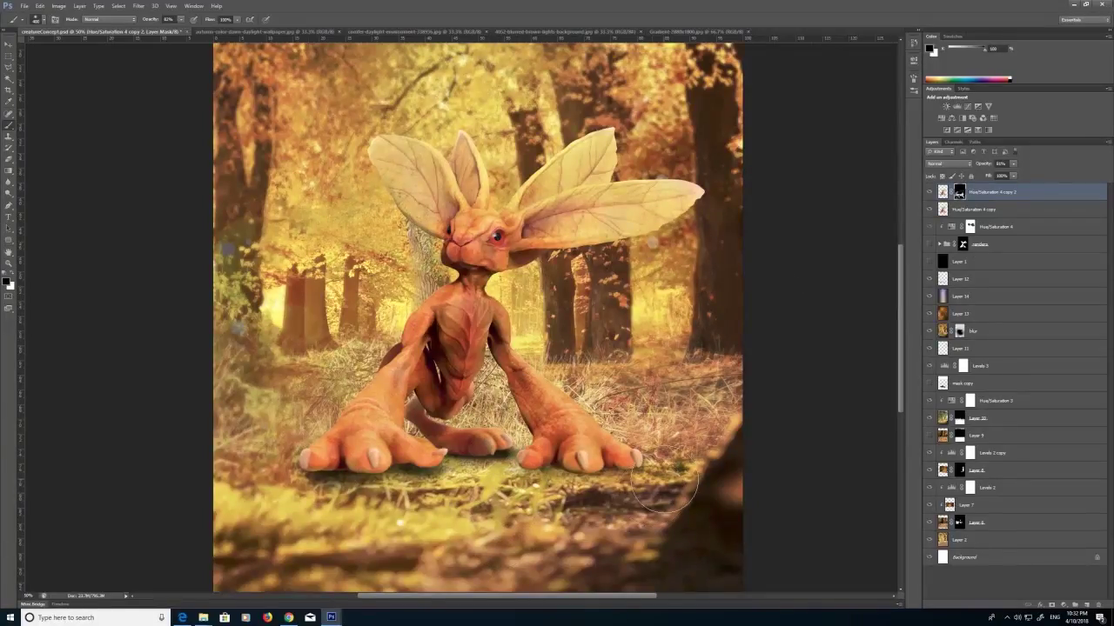
# Create a new layer on top and paint black shading along the undersides of the front feet.
pyautogui.click(1087, 604)
pyautogui.click(6, 282)
pyautogui.click(471, 285)
pyautogui.click(646, 171)
pyautogui.moveTo(329, 475)
pyautogui.mouseDown()
pyautogui.moveTo(308, 474)
pyautogui.moveTo(494, 467)
pyautogui.moveTo(655, 482)
pyautogui.mouseUp()
# Clip the black shading layer to the masked creature copy.
pyautogui.rightClick(972, 192)
pyautogui.moveTo(972, 192); pyautogui.dragTo(969, 215)
pyautogui.moveTo(969, 209); pyautogui.dragTo(970, 184)
pyautogui.rightClick(973, 193)
pyautogui.click(1012, 296)
# Try a series of blend modes, including Lighter Color, on the clipped shading layer.
pyautogui.click(954, 163)
pyautogui.click(952, 201)
pyautogui.press('Down')
pyautogui.press('Down')
pyautogui.press('Down')
pyautogui.press('Down')
pyautogui.press('Down')
pyautogui.press('Down')
pyautogui.press('Down')
pyautogui.press('Down')
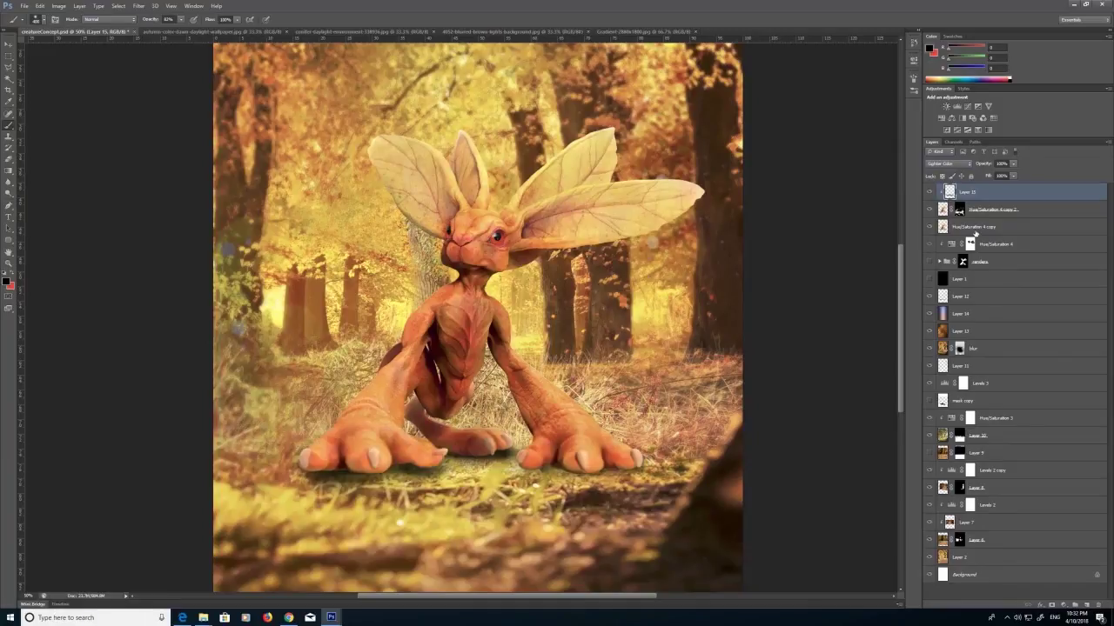
pyautogui.click(953, 164)
pyautogui.click(950, 173)
# Lower the clipped shading layer's opacity to 22%, comparing the feet with it hidden and shown.
pyautogui.click(1014, 163)
pyautogui.moveTo(1013, 176)
pyautogui.mouseDown()
pyautogui.moveTo(987, 177)
pyautogui.moveTo(1008, 176)
pyautogui.mouseUp()
pyautogui.click(930, 193)
pyautogui.click(930, 192)
pyautogui.click(1013, 164)
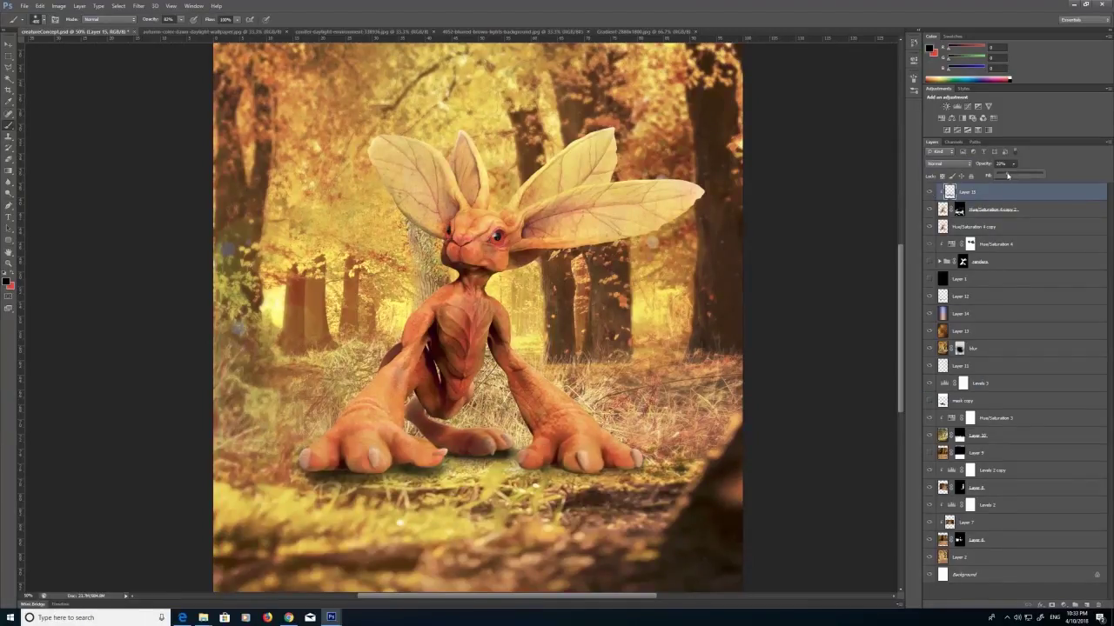
# Save the document as creatureConcept.psd in the photoshop folder, replacing the existing file.
pyautogui.press('z')
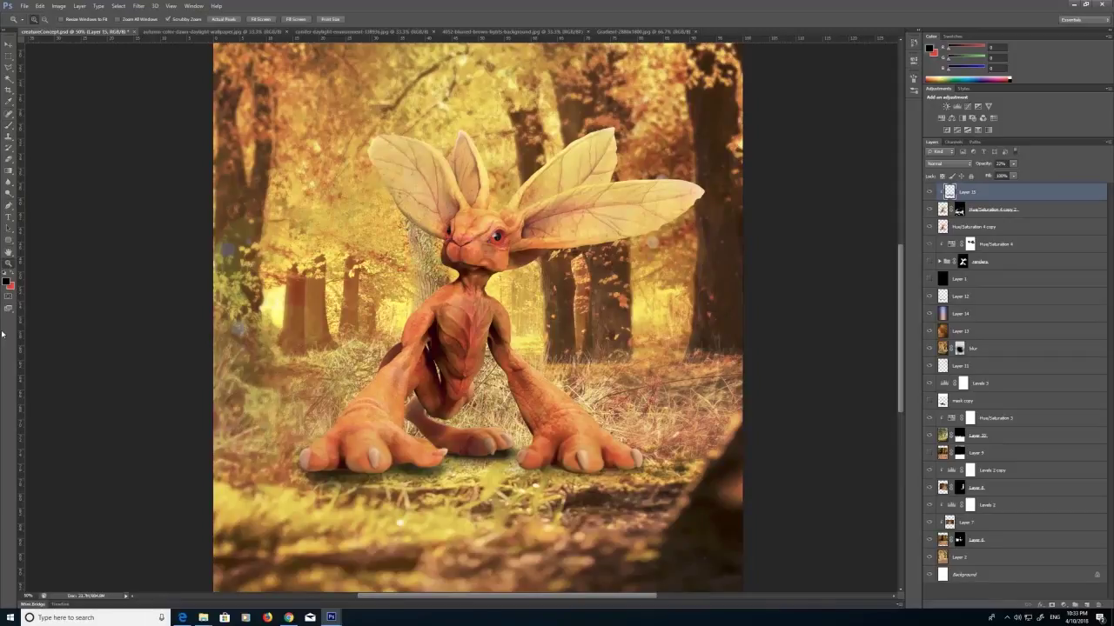
pyautogui.click(25, 6)
pyautogui.click(39, 109)
pyautogui.doubleClick(551, 165)
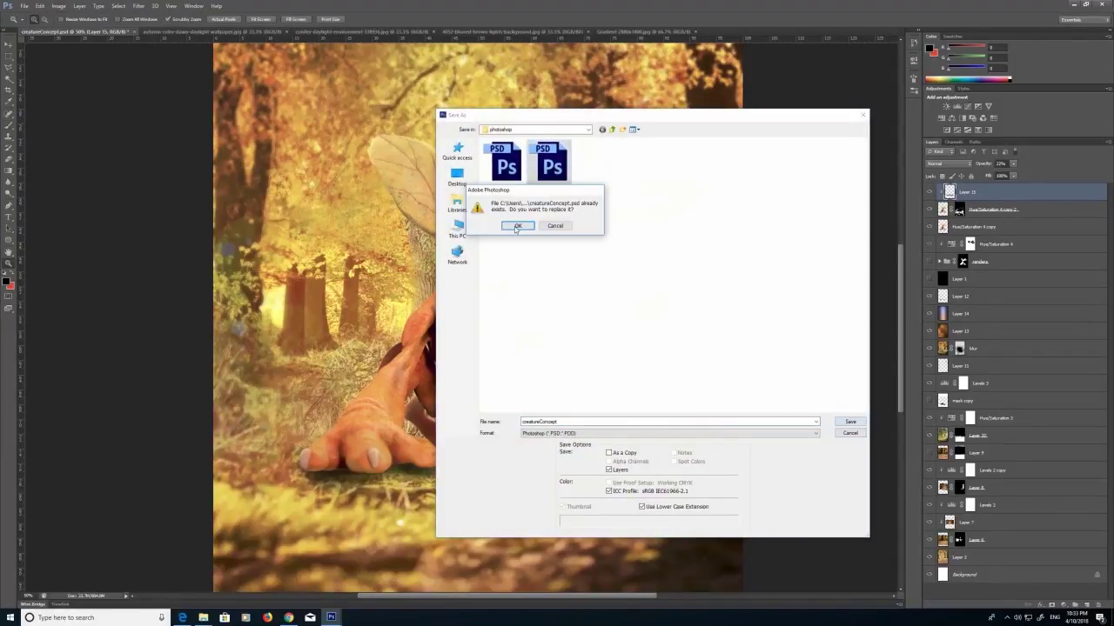
pyautogui.click(516, 227)
pyautogui.click(635, 209)
pyautogui.click(1006, 617)
pyautogui.rightClick(1006, 601)
pyautogui.click(1040, 540)
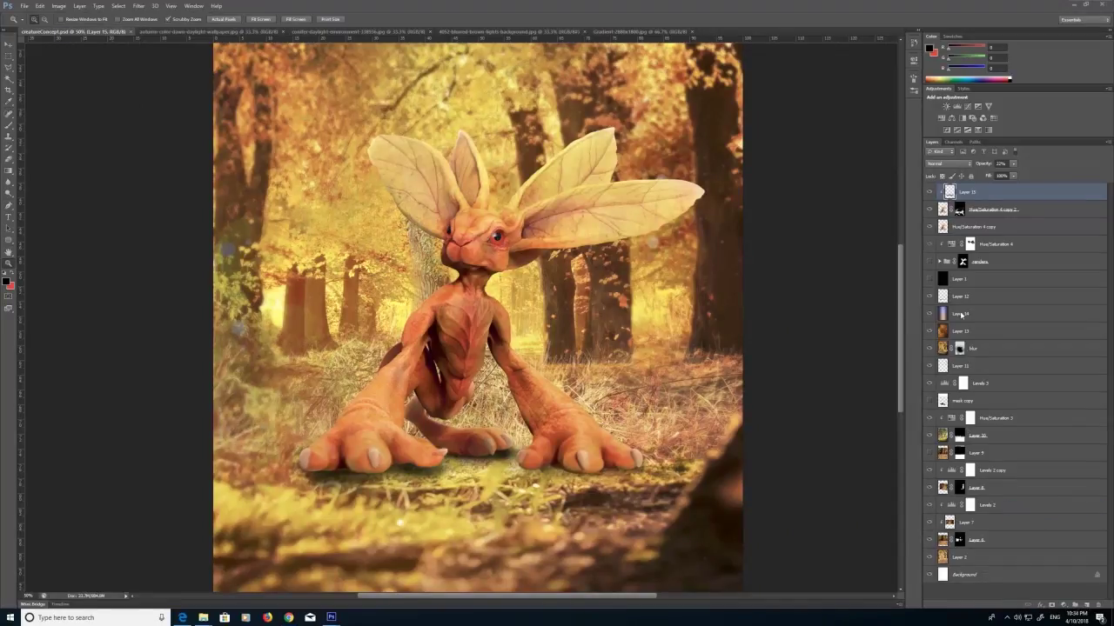
# Create a new top layer for grass and show the brush settings with the Brush tool active.
pyautogui.click(1087, 606)
pyautogui.keyDown('alt'); pyautogui.scroll(3, 272, 438); pyautogui.keyUp('alt')
pyautogui.keyDown('alt'); pyautogui.scroll(-2, 311, 487); pyautogui.keyUp('alt')
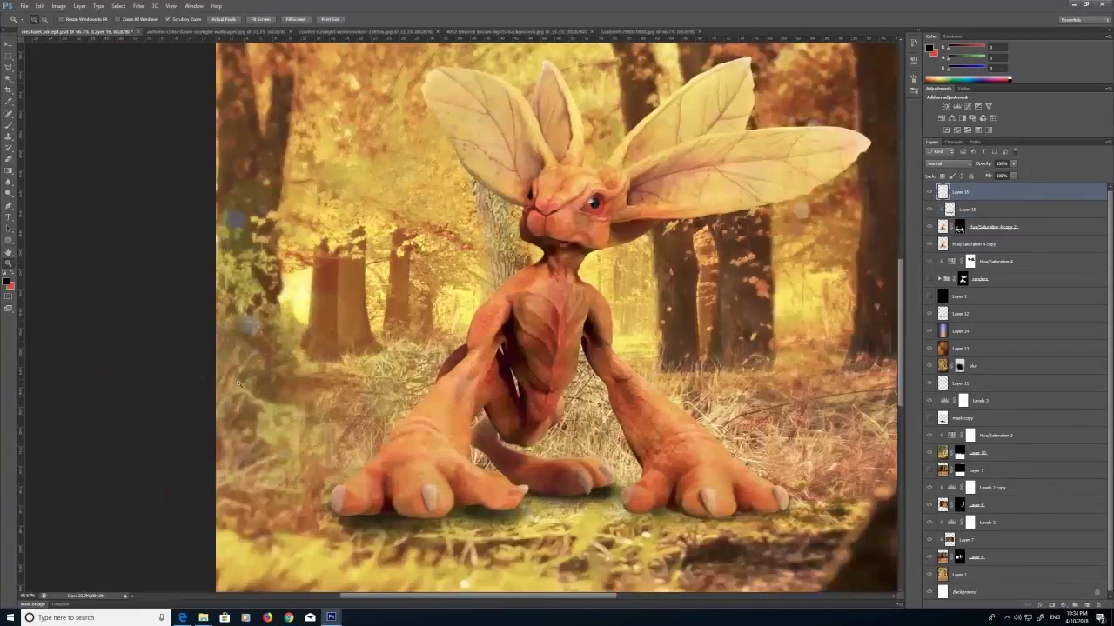
pyautogui.click(9, 126)
pyautogui.click(193, 6)
pyautogui.click(202, 72)
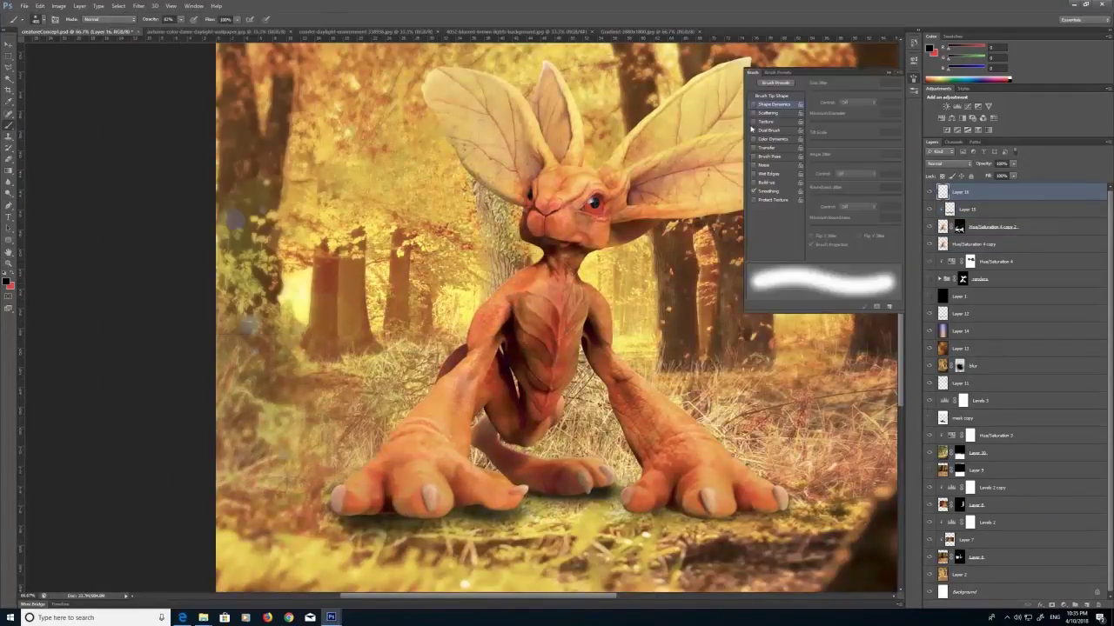
# Choose a small hard brush tip with Scattering and Shape Dynamics enabled, controlling size jitter by Pen Pressure.
pyautogui.click(42, 19)
pyautogui.moveTo(97, 92); pyautogui.dragTo(99, 118)
pyautogui.click(66, 106)
pyautogui.click(754, 105)
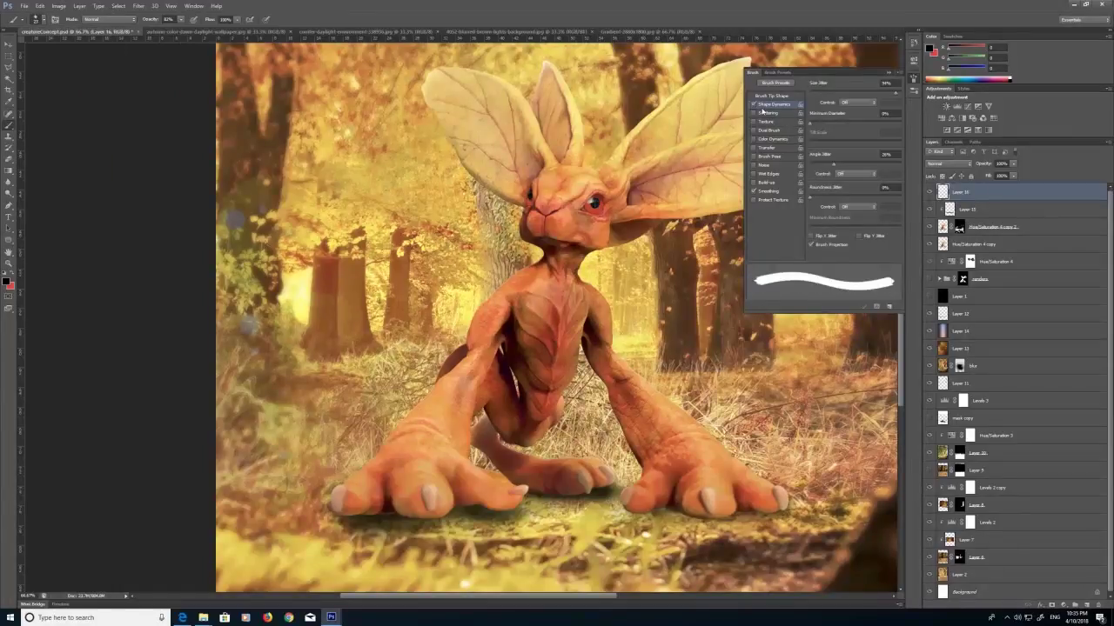
pyautogui.click(765, 113)
pyautogui.click(773, 105)
pyautogui.click(846, 103)
pyautogui.click(852, 124)
# Sample a tan tone from the forest and paint thin grass blades over the creature's toes, gradually reducing the brush size.
pyautogui.keyDown('alt'); pyautogui.click(296, 357); pyautogui.keyUp('alt')
pyautogui.moveTo(377, 519); pyautogui.dragTo(380, 504)
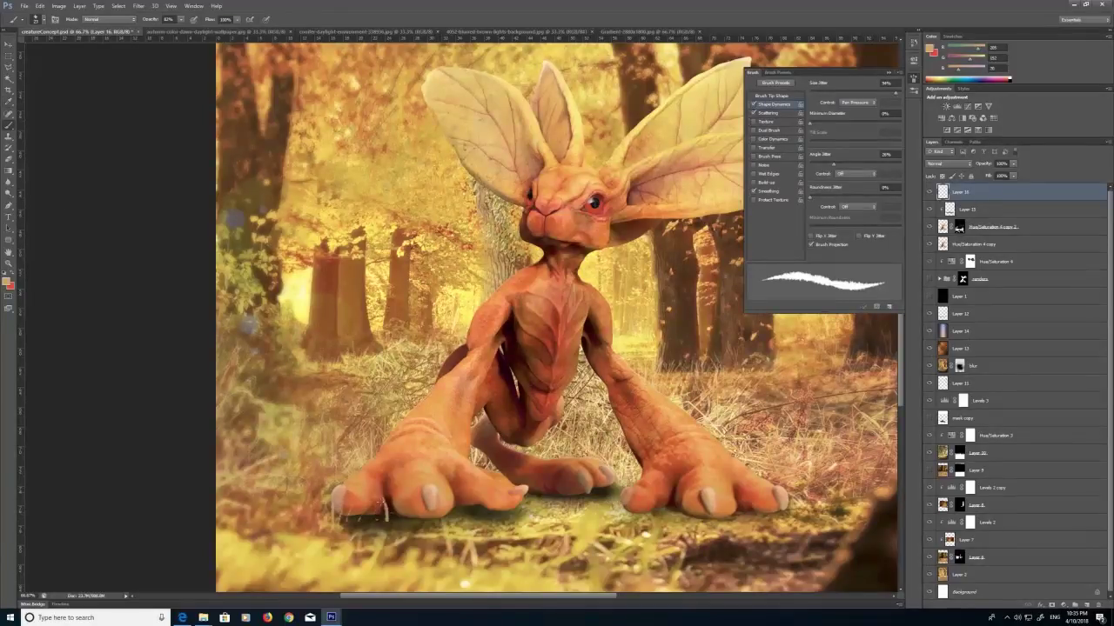
pyautogui.press('[')
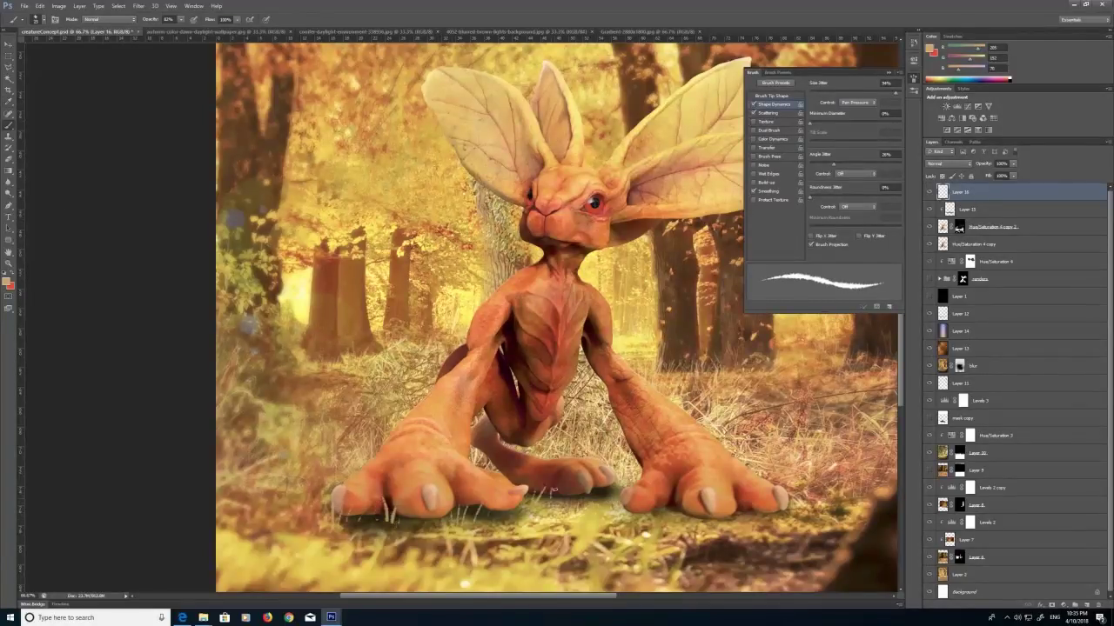
pyautogui.press('[')
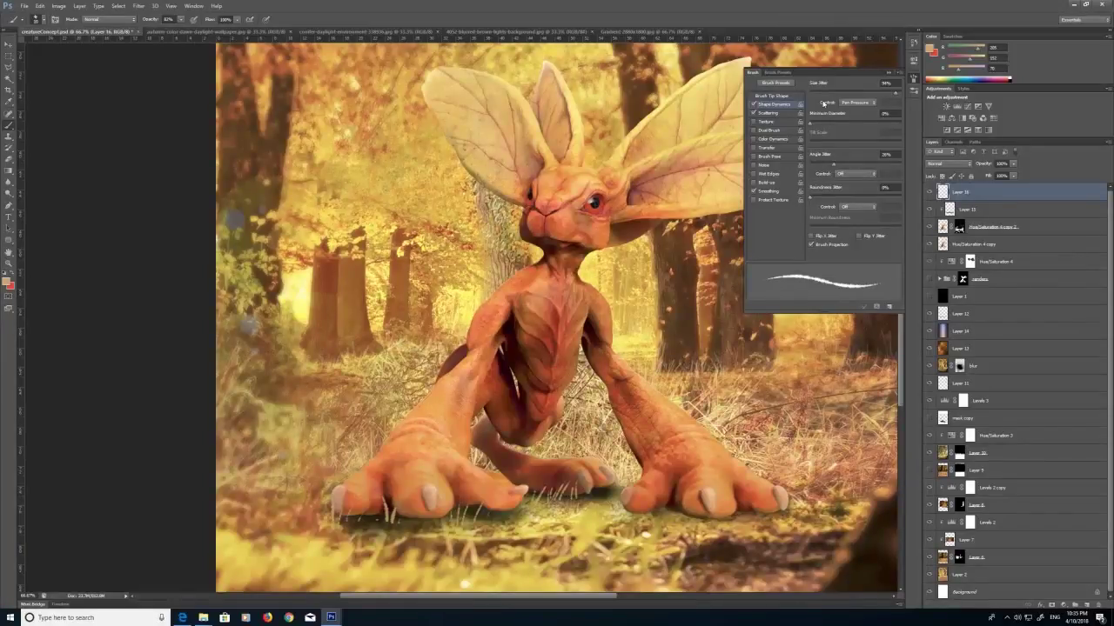
pyautogui.click(781, 113)
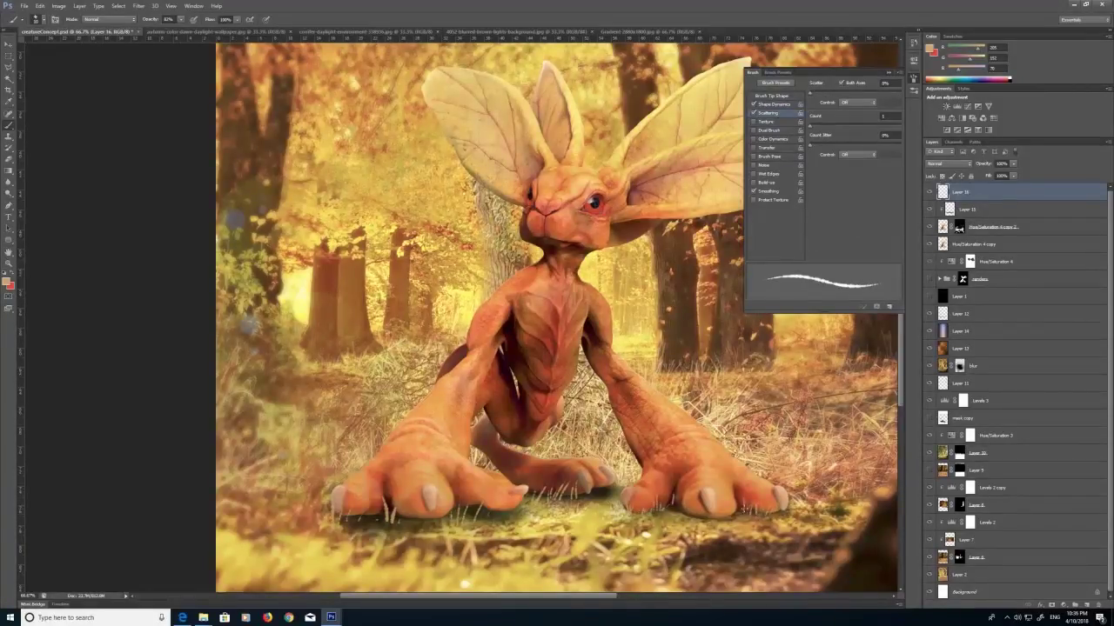
# Lower the masked creature copy's opacity and paint more grass blades on Layer 16 across the right-hand front foot.
pyautogui.click(936, 228)
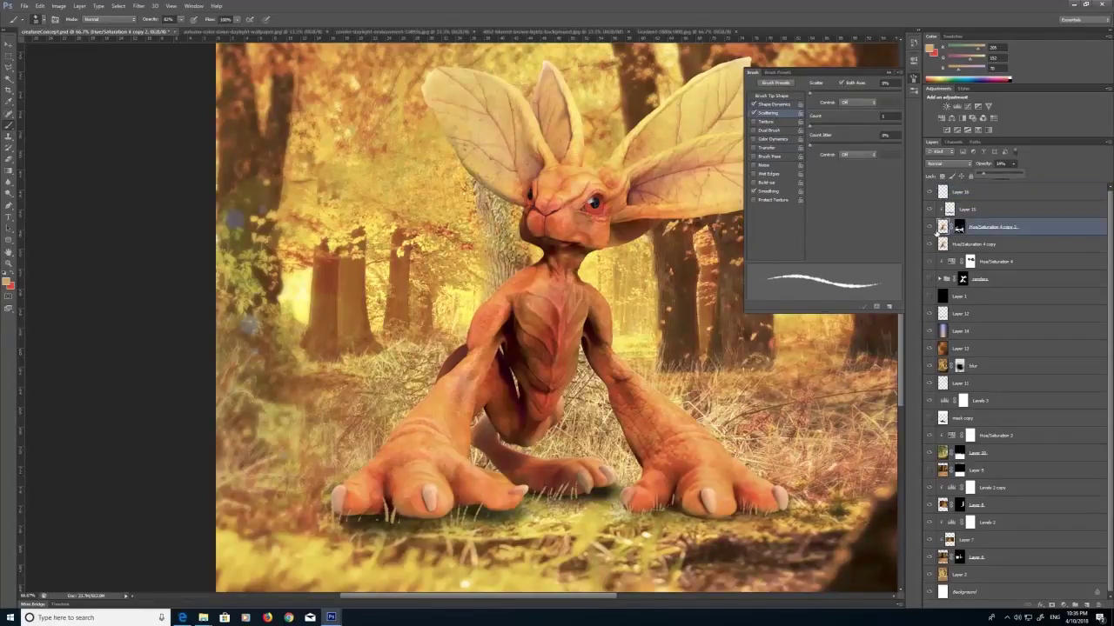
pyautogui.click(582, 495)
pyautogui.click(945, 193)
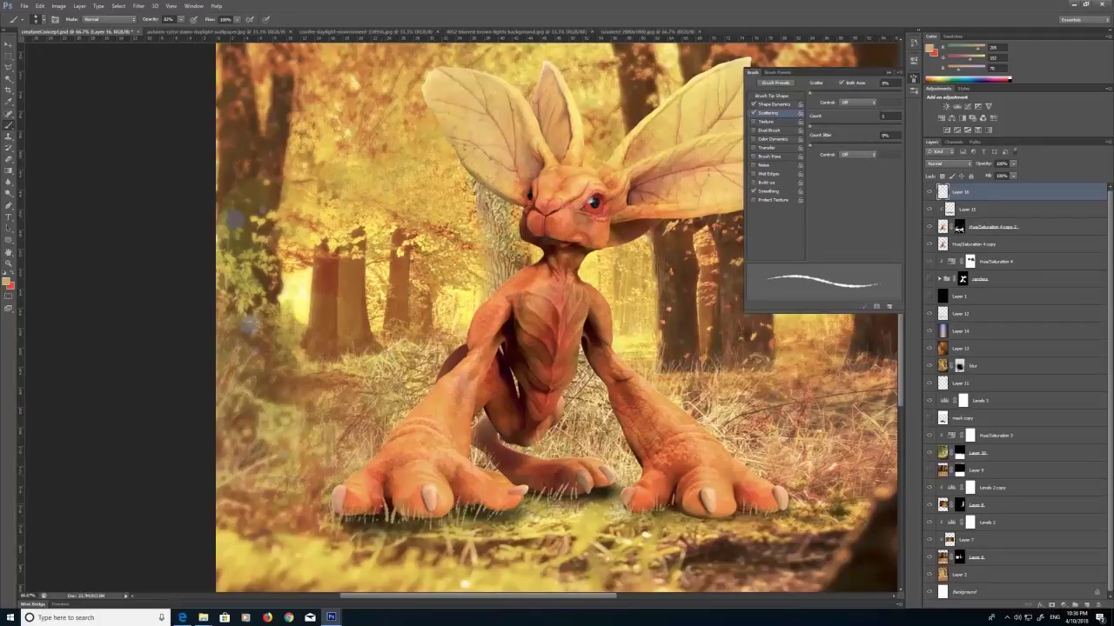
pyautogui.moveTo(671, 520); pyautogui.dragTo(675, 494)
pyautogui.moveTo(668, 521); pyautogui.dragTo(666, 496)
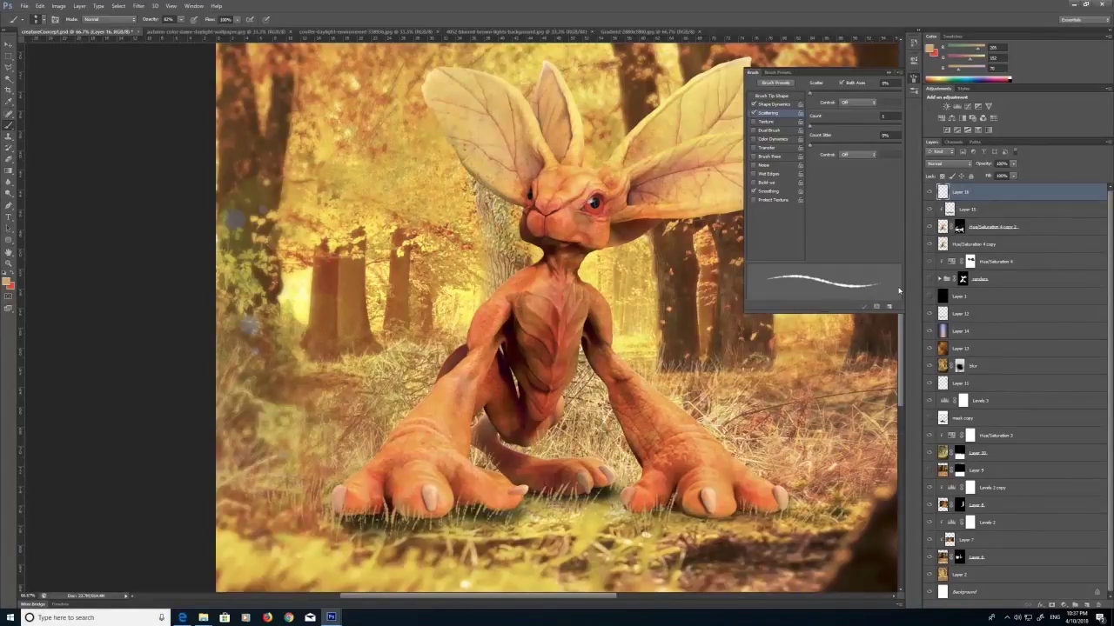
# Weaken the contact shadow under the feet by lowering Layer 12's opacity to 37%.
pyautogui.click(930, 317)
pyautogui.click(929, 316)
pyautogui.click(1013, 164)
pyautogui.moveTo(1012, 175); pyautogui.dragTo(990, 176)
pyautogui.click(986, 313)
pyautogui.click(1013, 164)
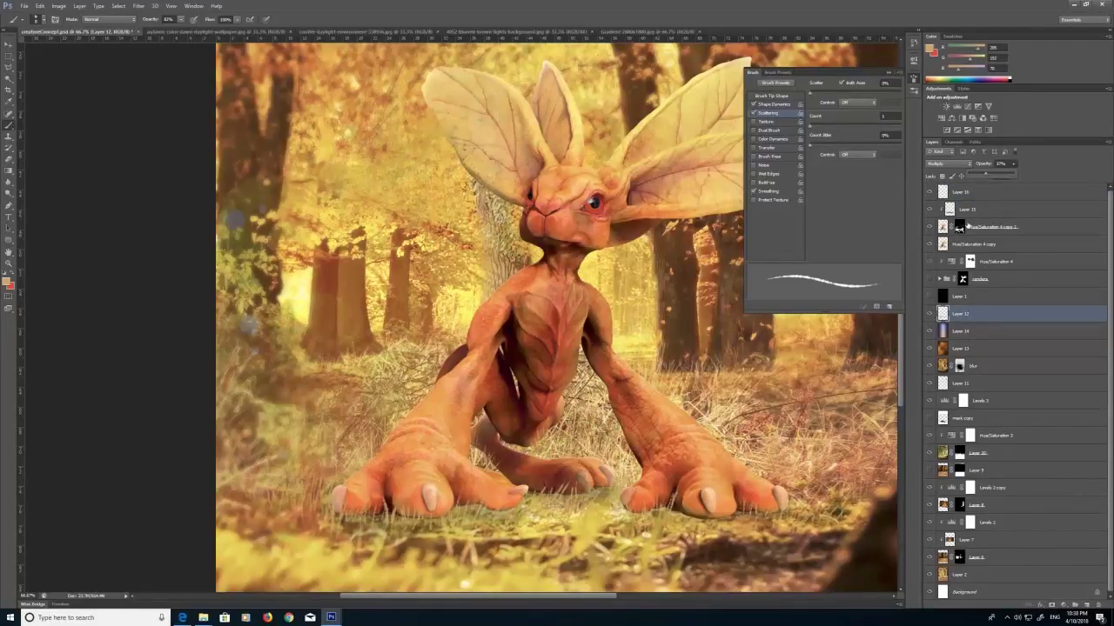
# Soften the painted grass blades on Layer 16 with the Blur tool.
pyautogui.click(989, 193)
pyautogui.click(9, 182)
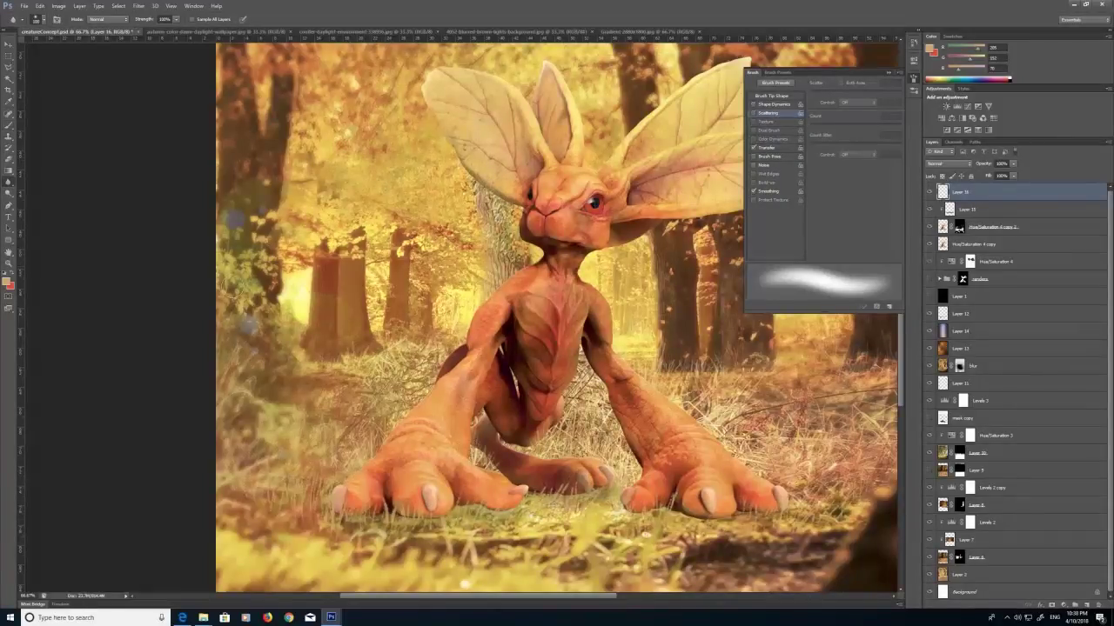
# Sample a yellow from the foreground grass and paint larger grass strokes on the ground beneath the left-hand front foot.
pyautogui.click(9, 127)
pyautogui.keyDown('alt'); pyautogui.click(323, 554); pyautogui.keyUp('alt')
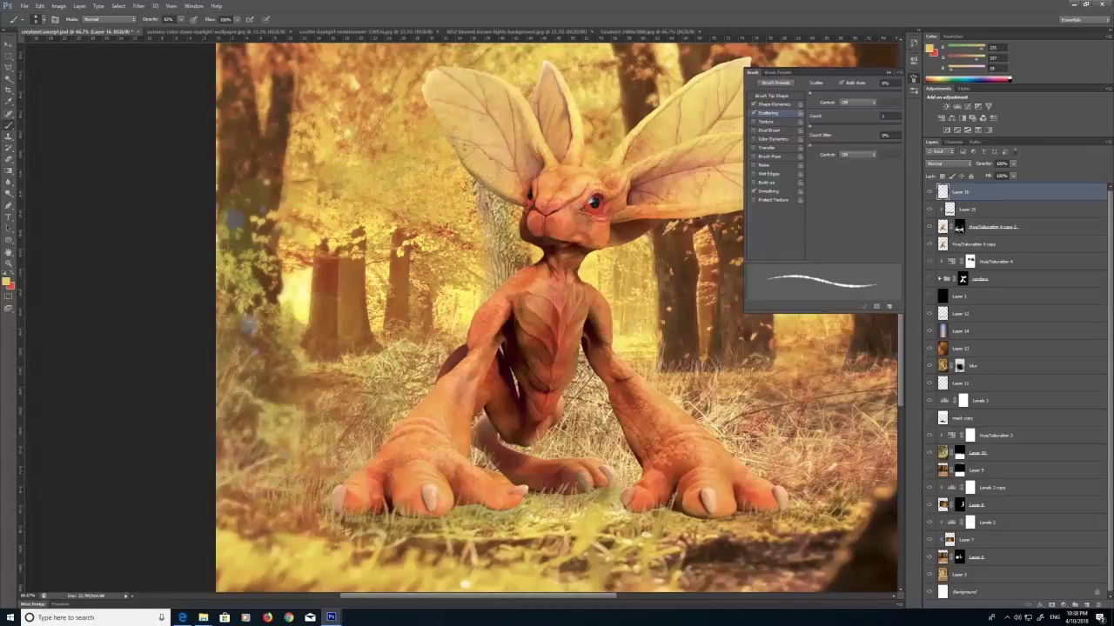
pyautogui.press(']')
pyautogui.press(']')
pyautogui.press(']')
pyautogui.moveTo(353, 527)
pyautogui.mouseDown()
pyautogui.moveTo(339, 540)
pyautogui.moveTo(372, 543)
pyautogui.mouseUp()
pyautogui.moveTo(369, 525); pyautogui.dragTo(315, 515)
pyautogui.moveTo(315, 524); pyautogui.dragTo(293, 529)
pyautogui.moveTo(384, 556); pyautogui.dragTo(405, 565)
pyautogui.moveTo(397, 541)
pyautogui.mouseDown()
pyautogui.moveTo(415, 555)
pyautogui.moveTo(434, 538)
pyautogui.mouseUp()
pyautogui.moveTo(436, 545)
pyautogui.mouseDown()
pyautogui.moveTo(446, 538)
pyautogui.moveTo(379, 548)
pyautogui.mouseUp()
pyautogui.click(481, 546)
# Blur the yellow grass strokes beneath the left-hand front foot, enlarging the Blur brush.
pyautogui.click(9, 182)
pyautogui.moveTo(293, 529)
pyautogui.mouseDown()
pyautogui.moveTo(334, 526)
pyautogui.moveTo(313, 526)
pyautogui.moveTo(332, 512)
pyautogui.mouseUp()
pyautogui.moveTo(408, 525)
pyautogui.mouseDown()
pyautogui.moveTo(455, 522)
pyautogui.moveTo(464, 536)
pyautogui.moveTo(368, 511)
pyautogui.mouseUp()
pyautogui.press(']')
pyautogui.press(']')
pyautogui.press(']')
pyautogui.press(']')
pyautogui.press(']')
pyautogui.press(']')
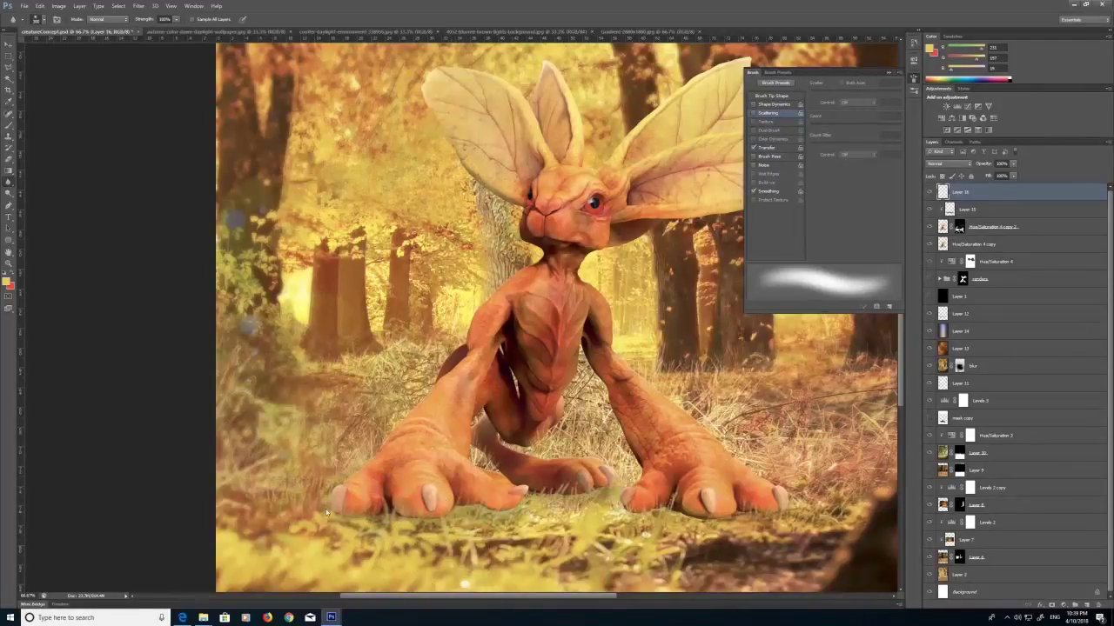
# Create another new top layer and choose a pale tan foreground colour for the Brush tool.
pyautogui.click(1085, 602)
pyautogui.press('b')
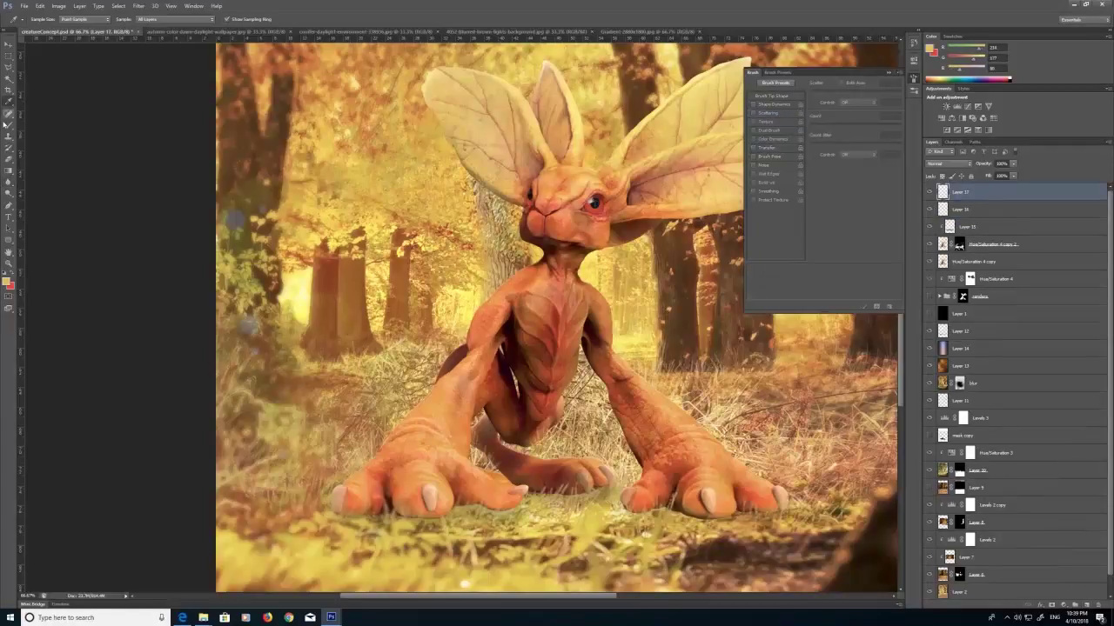
pyautogui.press('[')
pyautogui.click(6, 281)
pyautogui.click(495, 186)
pyautogui.click(645, 171)
# Paint fine pale tan grass blades over the toes with a smaller brush and soften them with the Blur tool.
pyautogui.press('[')
pyautogui.press('[')
pyautogui.press('[')
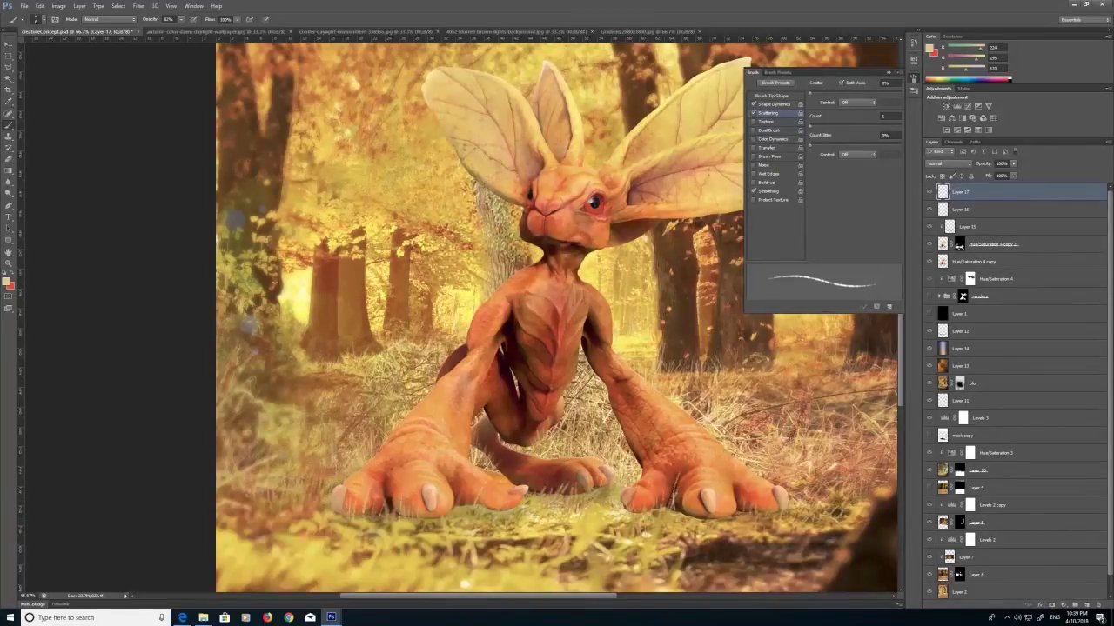
pyautogui.click(9, 182)
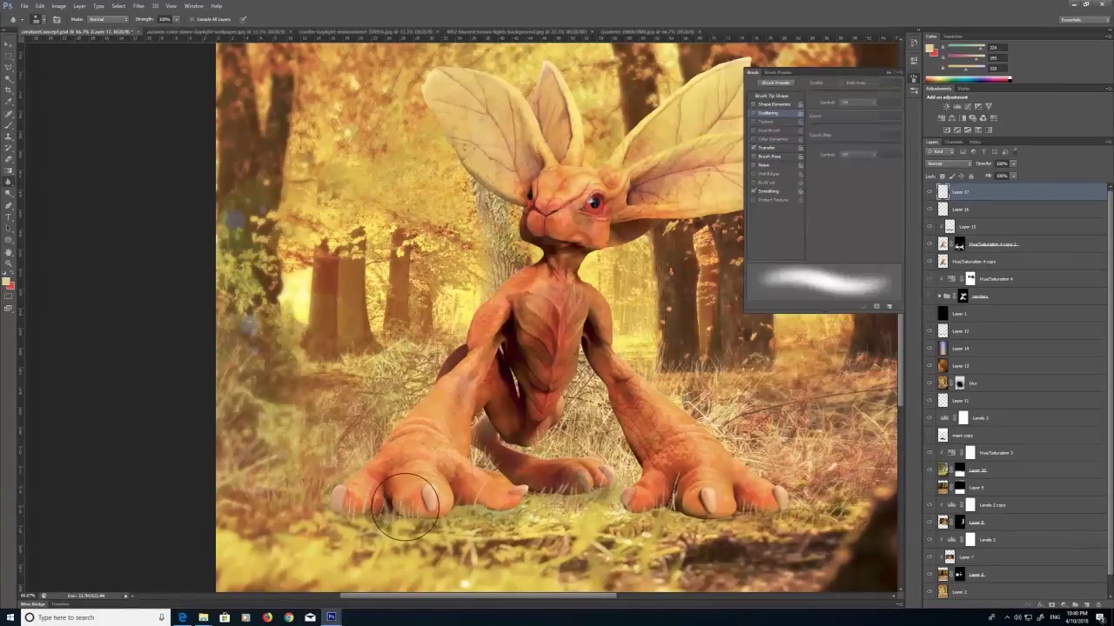
# Choose a darker tan foreground colour and adjust the grass brush's Scattering and Shape Dynamics, including its size jitter.
pyautogui.click(8, 284)
pyautogui.click(504, 209)
pyautogui.click(648, 163)
pyautogui.click(753, 113)
pyautogui.click(753, 113)
pyautogui.click(9, 125)
pyautogui.click(770, 103)
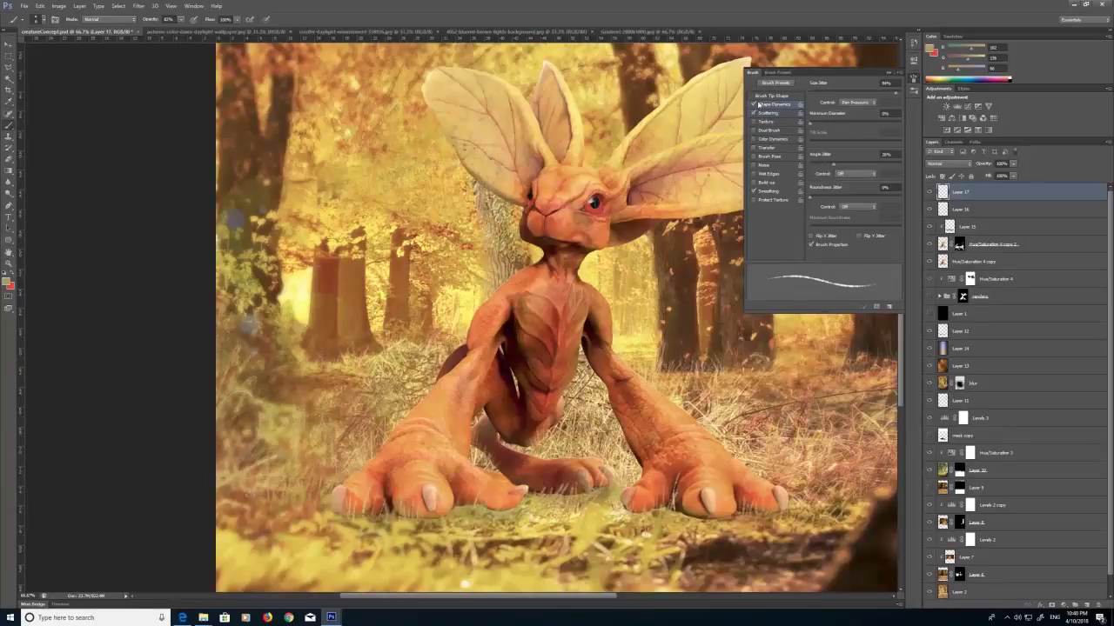
pyautogui.moveTo(862, 90); pyautogui.dragTo(831, 94)
pyautogui.press('z')
pyautogui.moveTo(531, 383); pyautogui.dragTo(423, 437)
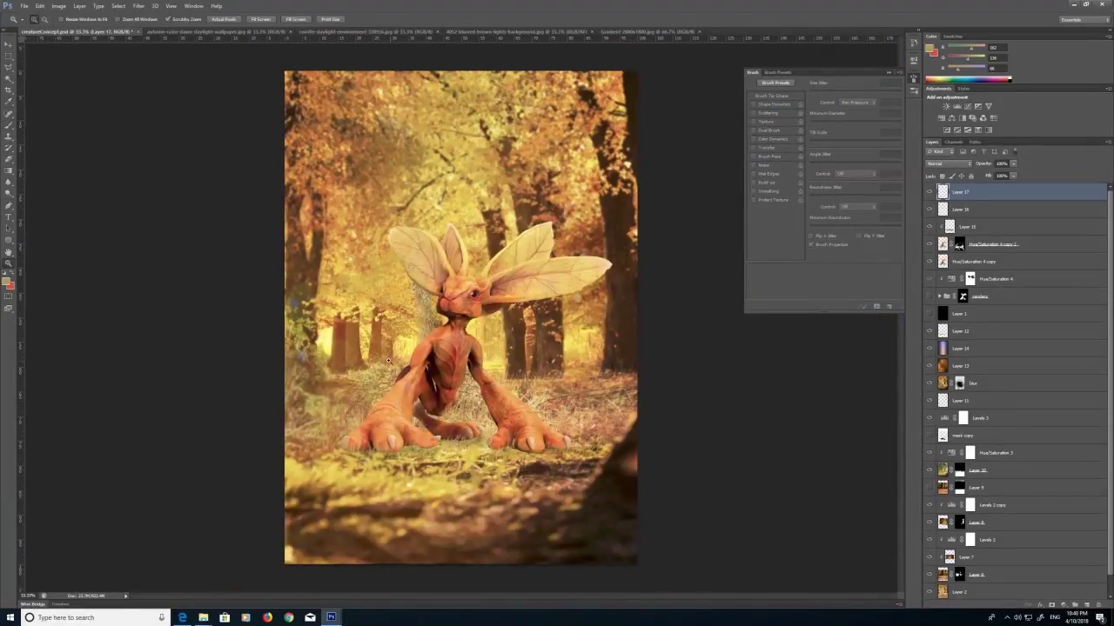
# Open the moss texture photo from the samples folder.
pyautogui.click(24, 6)
pyautogui.click(32, 24)
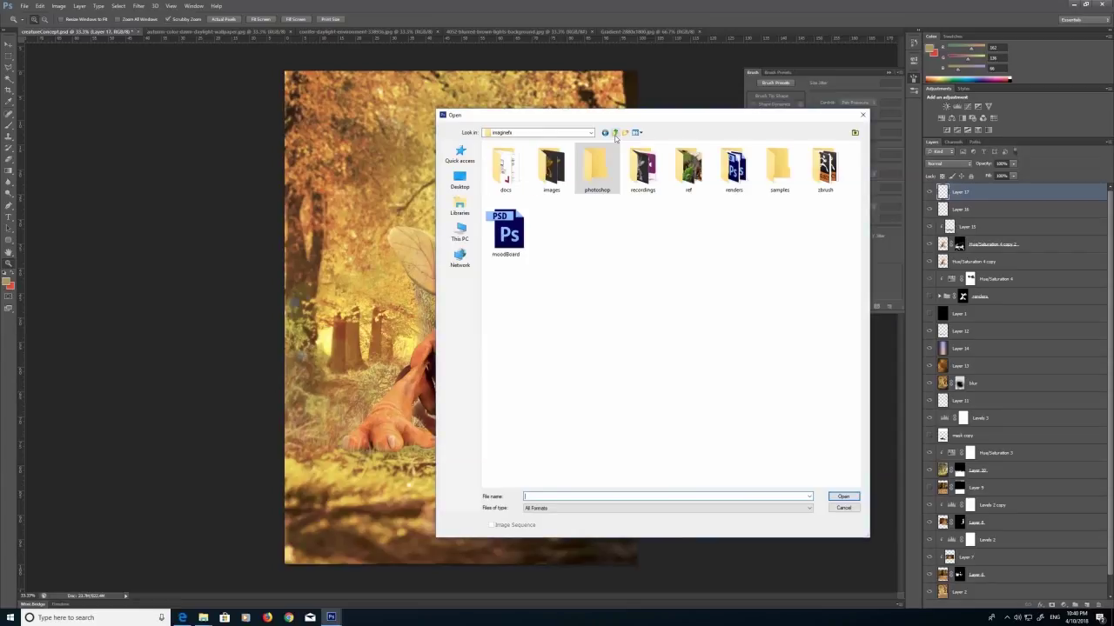
pyautogui.doubleClick(792, 180)
pyautogui.click(686, 302)
pyautogui.scroll(-4, 666, 366)
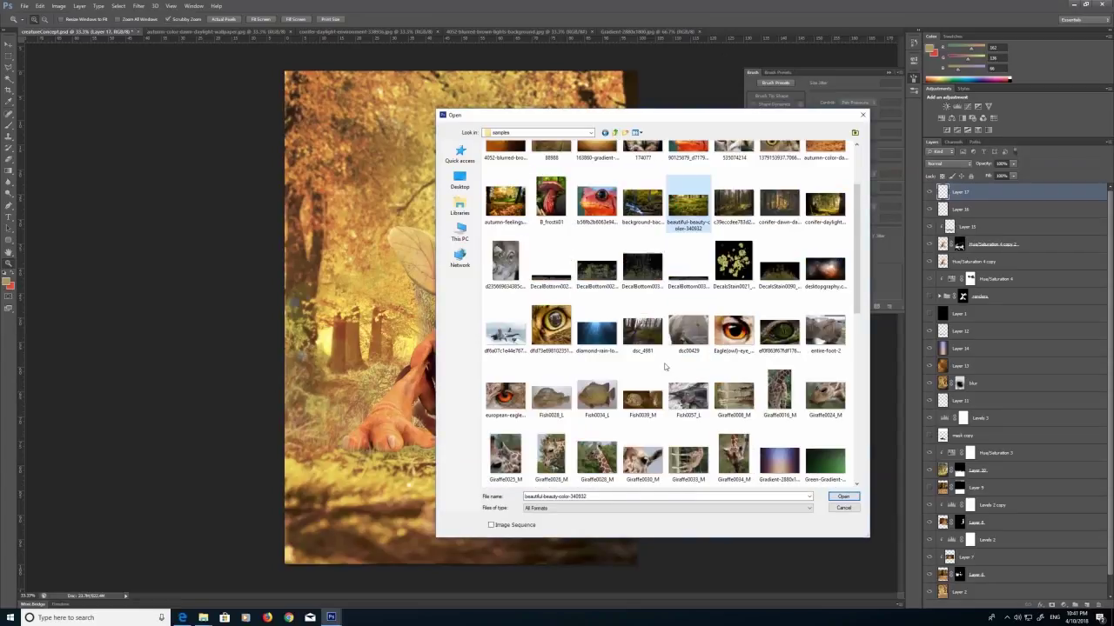
pyautogui.click(780, 300)
pyautogui.click(825, 300)
pyautogui.click(843, 497)
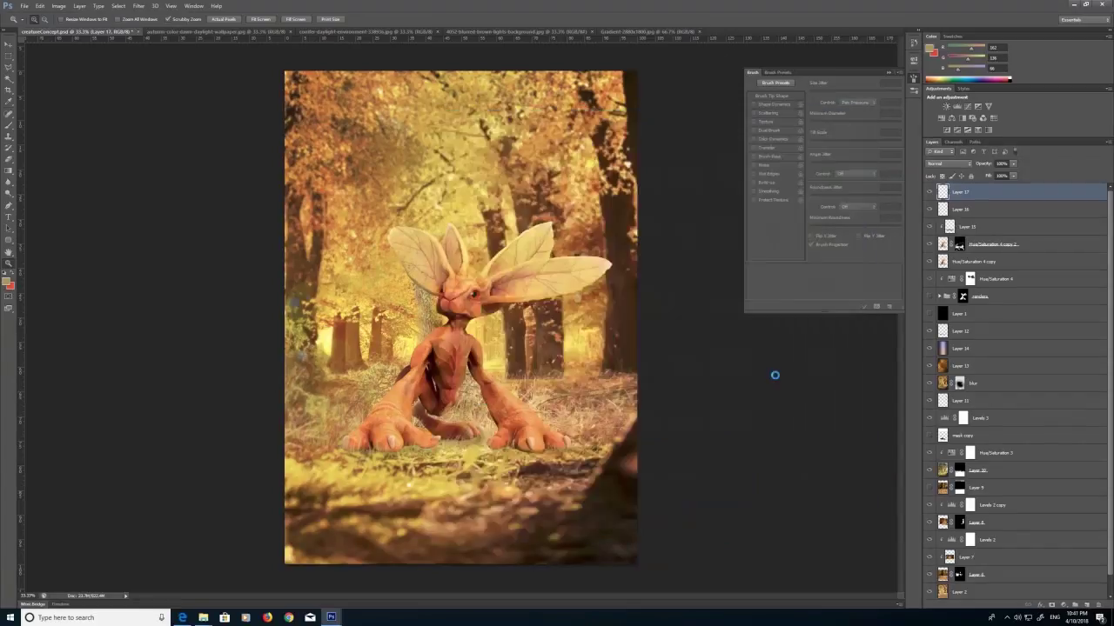
# Copy the entire moss photo and paste it as a new top layer in the creature composition.
pyautogui.click(118, 6)
pyautogui.click(125, 16)
pyautogui.click(64, 33)
pyautogui.click(40, 6)
pyautogui.click(54, 81)
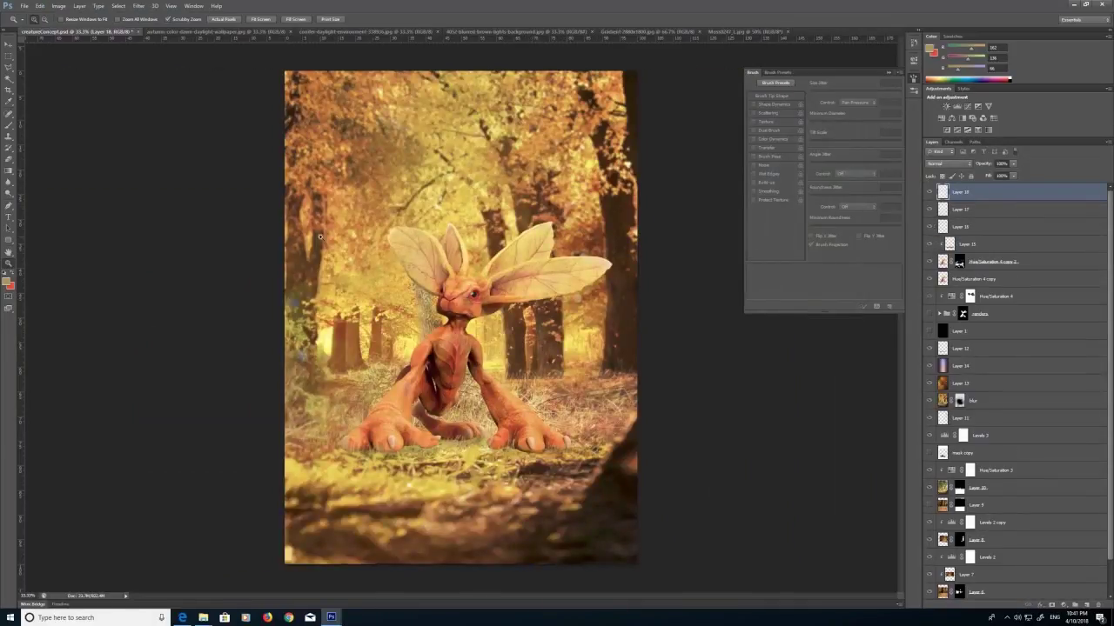
# Free-transform the pasted moss into a wide, flattened ground plane covering the area around and below the creature's feet.
pyautogui.click(40, 6)
pyautogui.click(59, 169)
pyautogui.keyDown('ctrl'); pyautogui.moveTo(502, 155); pyautogui.dragTo(509, 343); pyautogui.keyUp('ctrl')
pyautogui.keyDown('ctrl'); pyautogui.moveTo(285, 481); pyautogui.dragTo(196, 524); pyautogui.keyUp('ctrl')
pyautogui.keyDown('ctrl'); pyautogui.moveTo(720, 481); pyautogui.dragTo(823, 511); pyautogui.keyUp('ctrl')
pyautogui.moveTo(514, 388); pyautogui.dragTo(498, 454)
pyautogui.moveTo(493, 409); pyautogui.dragTo(493, 445)
pyautogui.moveTo(482, 499); pyautogui.dragTo(457, 469)
pyautogui.click(8, 45)
pyautogui.press('Return')
# Add a Hide All mask to the moss layer and ready the Brush tool with white as foreground colour.
pyautogui.click(79, 6)
pyautogui.moveTo(132, 99)
pyautogui.click(54, 109)
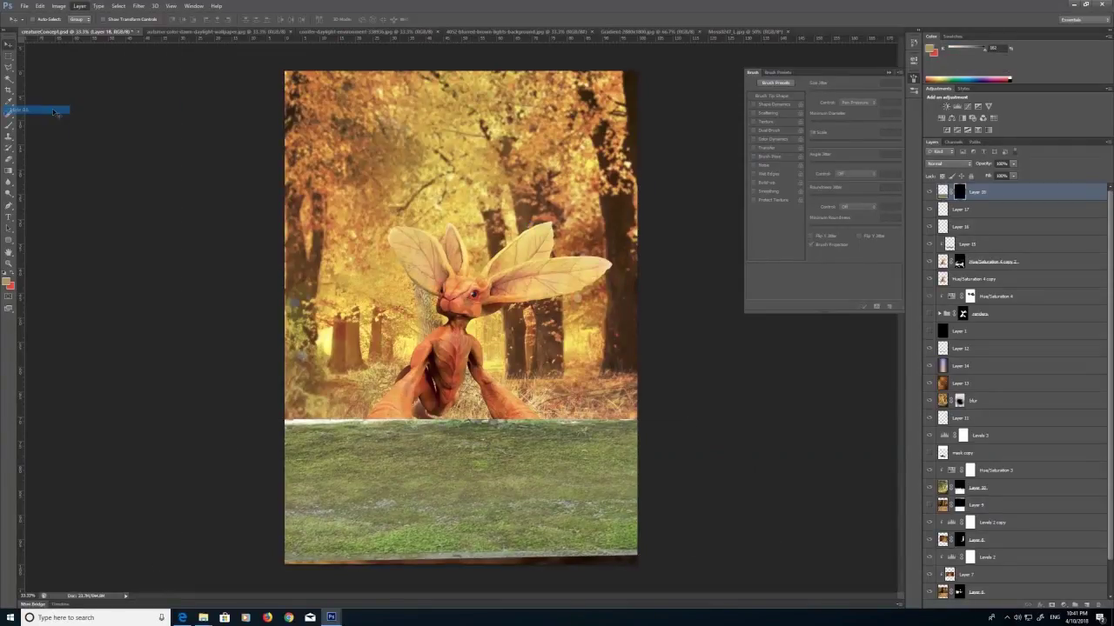
pyautogui.click(8, 126)
pyautogui.click(12, 273)
pyautogui.hotkey('ctrl', 'space')
pyautogui.keyDown('ctrl'); pyautogui.click(425, 449); pyautogui.keyUp('ctrl')
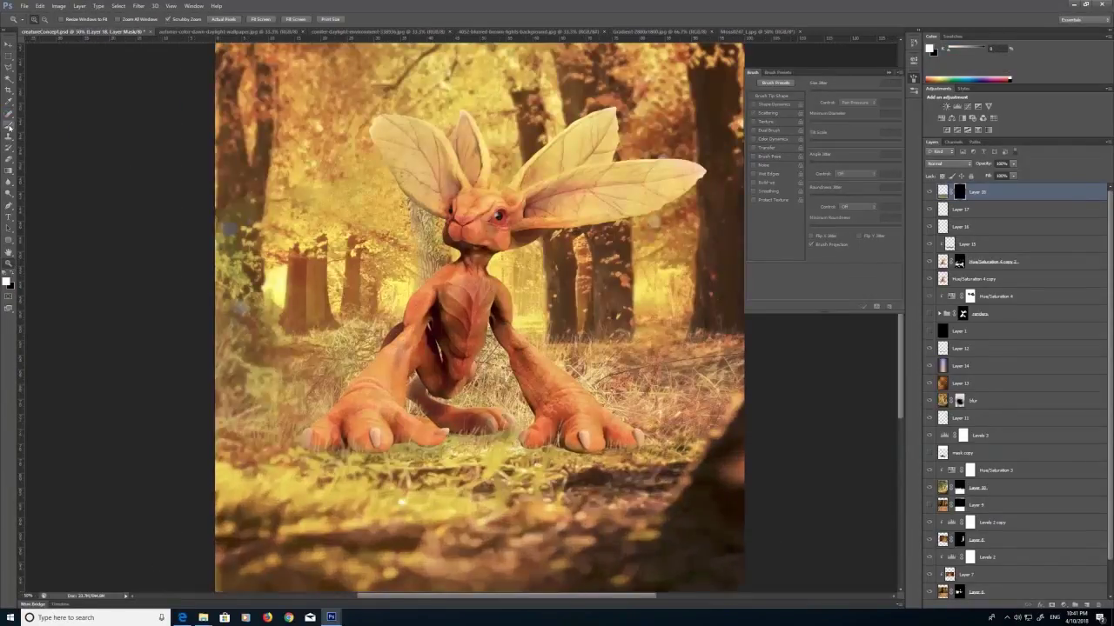
# Enlarge the scattered brush and paint white on the moss mask to reveal green ground around the creature's feet.
pyautogui.click(769, 113)
pyautogui.press(']')
pyautogui.press(']')
pyautogui.press(']')
pyautogui.press(']')
pyautogui.press(']')
pyautogui.press(']')
pyautogui.press(']')
pyautogui.press(']')
pyautogui.press(']')
pyautogui.press(']')
pyautogui.press(']')
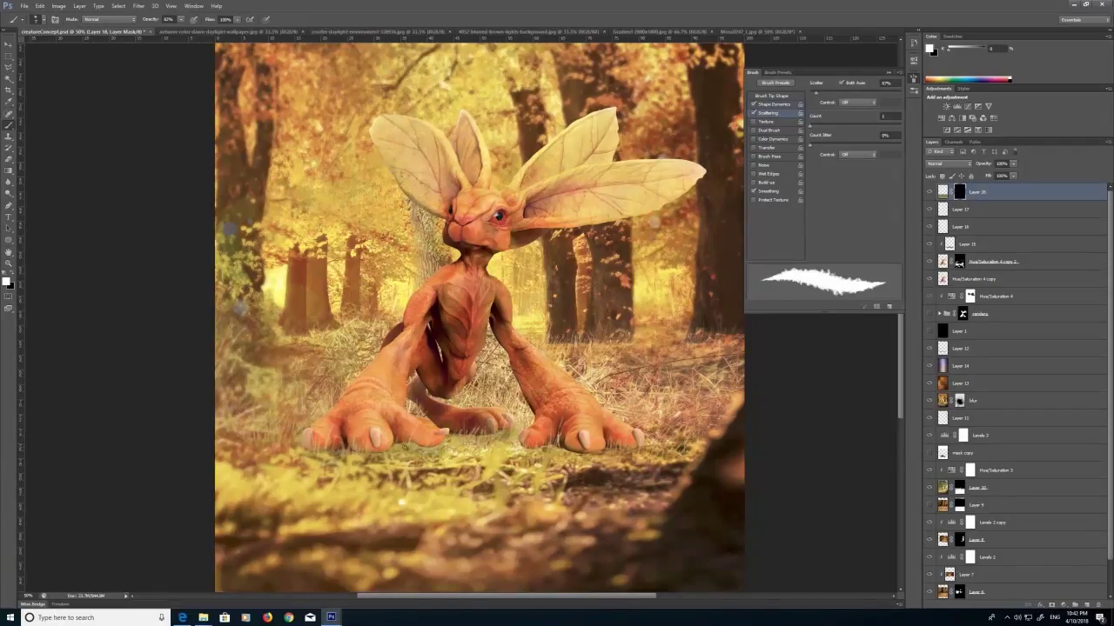
pyautogui.moveTo(400, 445)
pyautogui.mouseDown()
pyautogui.moveTo(388, 452)
pyautogui.moveTo(453, 442)
pyautogui.moveTo(397, 453)
pyautogui.mouseUp()
pyautogui.moveTo(295, 443)
pyautogui.mouseDown()
pyautogui.moveTo(252, 428)
pyautogui.moveTo(282, 419)
pyautogui.mouseUp()
pyautogui.moveTo(485, 444)
pyautogui.mouseDown()
pyautogui.moveTo(623, 454)
pyautogui.moveTo(453, 450)
pyautogui.moveTo(535, 461)
pyautogui.mouseUp()
pyautogui.moveTo(637, 453); pyautogui.dragTo(706, 441)
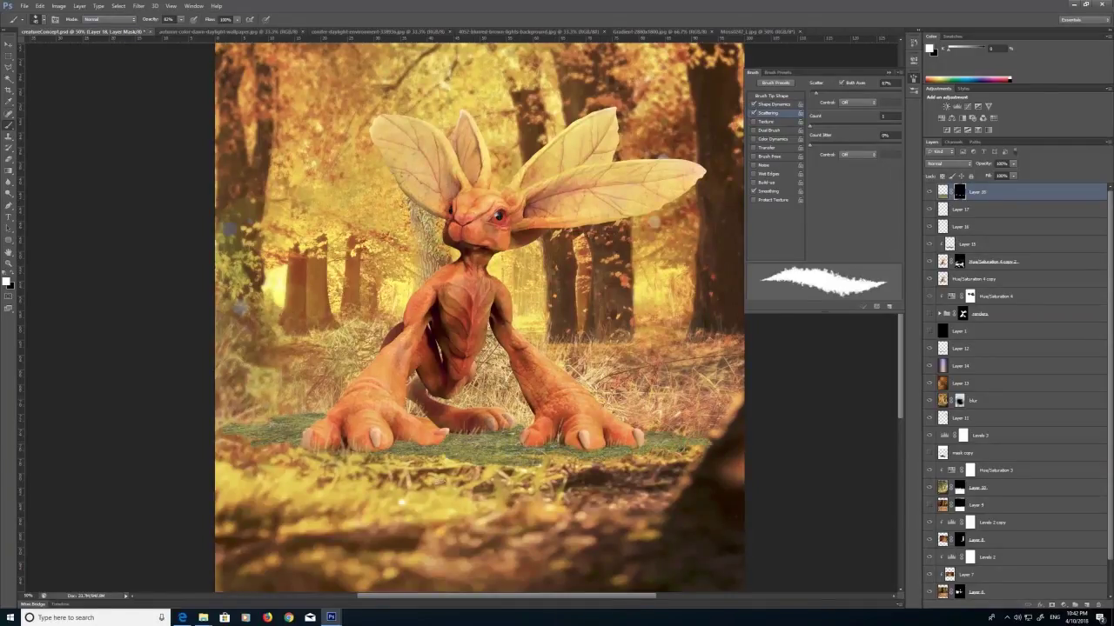
# Switch to a plain soft black brush without Shape Dynamics or Scattering and mask moss off the left-hand foot.
pyautogui.click(11, 272)
pyautogui.click(753, 105)
pyautogui.click(754, 113)
pyautogui.click(42, 20)
pyautogui.moveTo(97, 114); pyautogui.dragTo(97, 102)
pyautogui.click(18, 87)
pyautogui.click(320, 427)
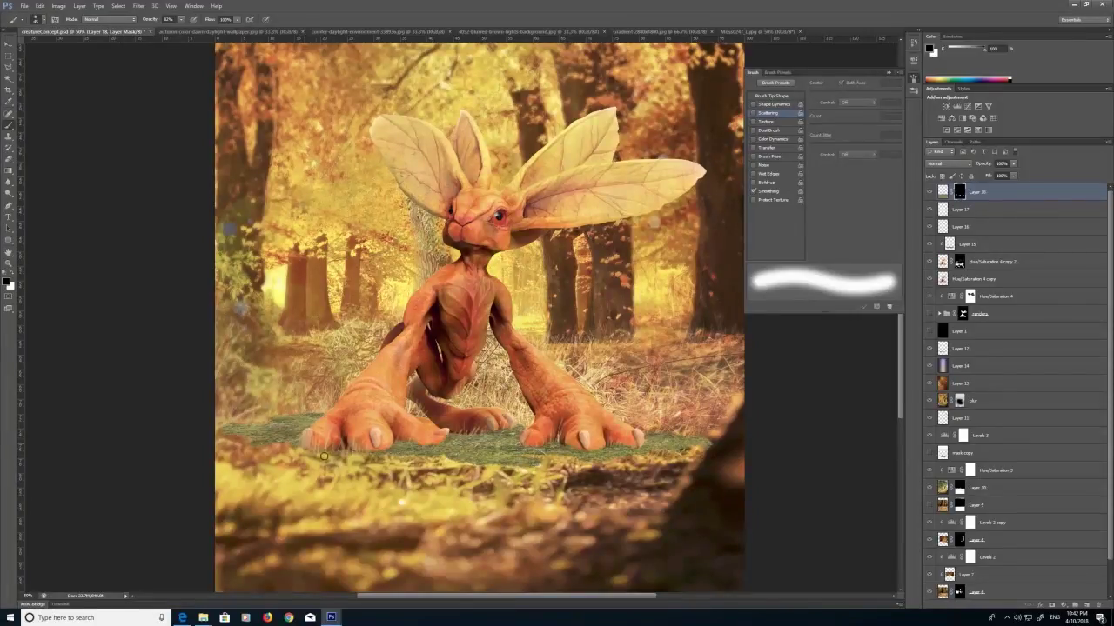
# Clip a Hue/Saturation adjustment to the moss layer, shifting its hue towards yellow and raising saturation to about +41.
pyautogui.click(1064, 604)
pyautogui.click(1051, 498)
pyautogui.moveTo(839, 114); pyautogui.dragTo(837, 150)
pyautogui.rightClick(1020, 194)
pyautogui.click(1027, 298)
pyautogui.moveTo(840, 132); pyautogui.dragTo(864, 133)
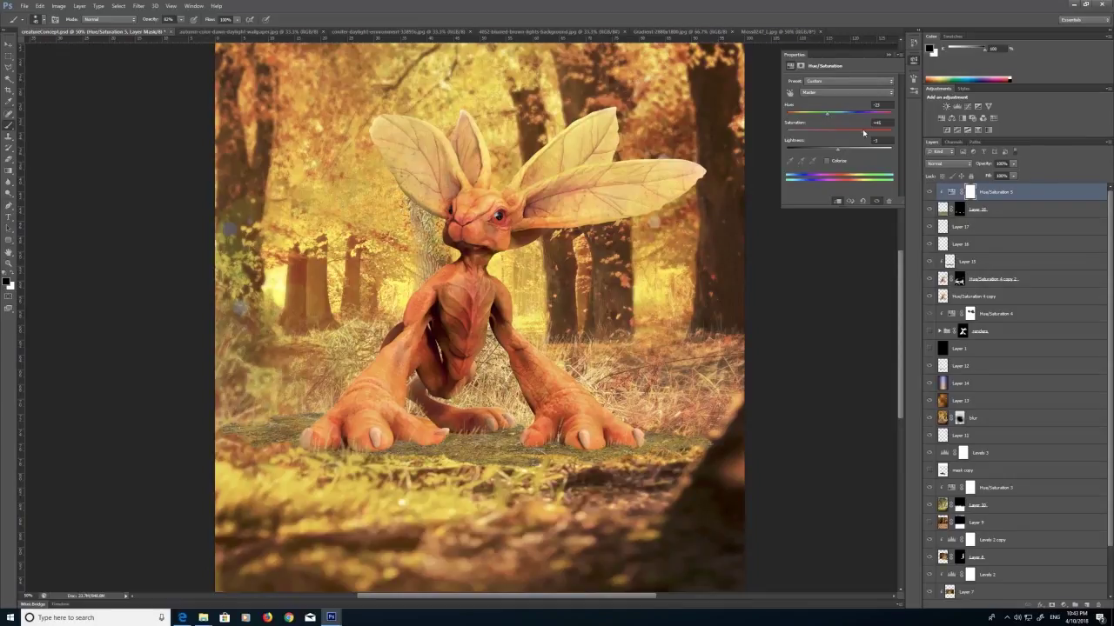
# Lower the moss layer's opacity and fade its far-left edge on the mask with a reduced-opacity brush.
pyautogui.moveTo(1012, 165)
pyautogui.mouseDown()
pyautogui.moveTo(994, 178)
pyautogui.moveTo(1008, 175)
pyautogui.mouseUp()
pyautogui.click(1011, 207)
pyautogui.click(959, 208)
pyautogui.moveTo(181, 19); pyautogui.dragTo(176, 33)
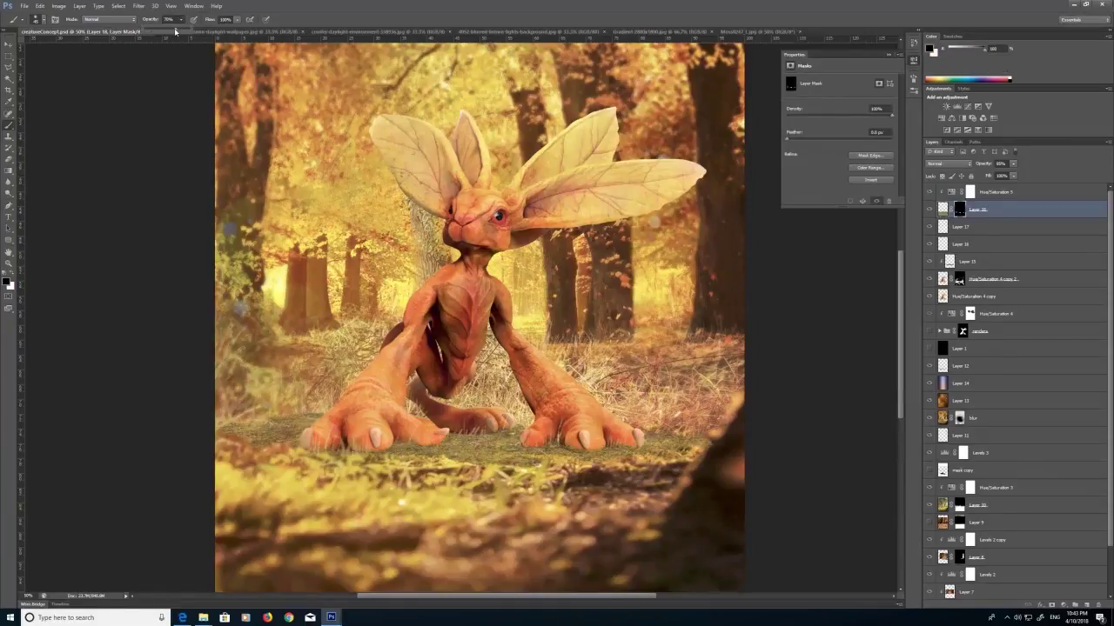
pyautogui.click(260, 411)
# Target the moss layer's image rather than its mask and soften the moss with a smaller Blur tool.
pyautogui.click(9, 183)
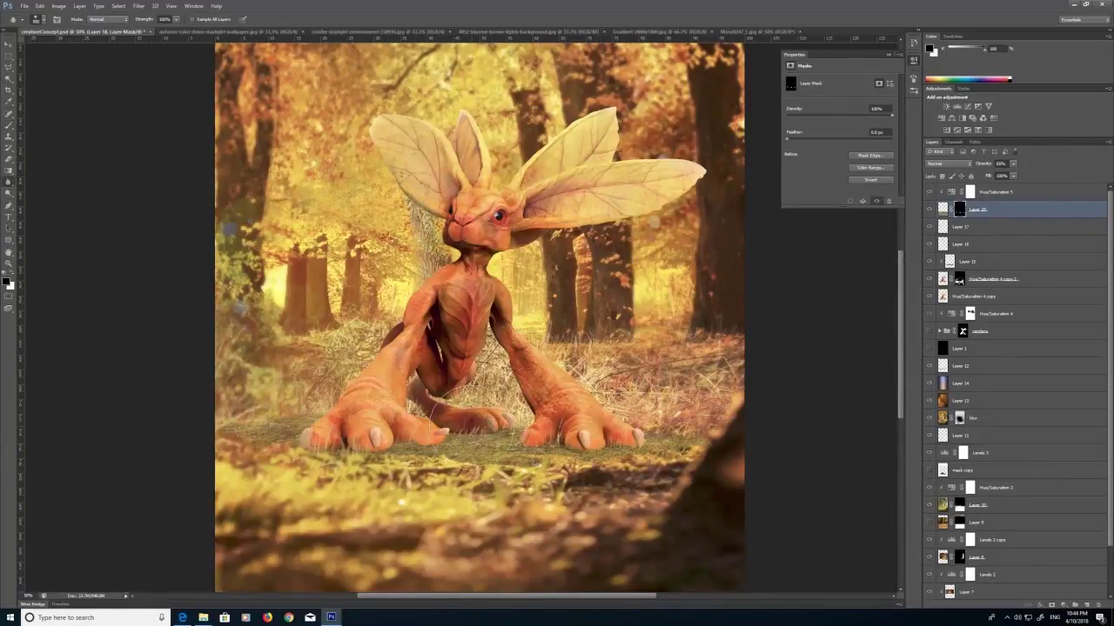
pyautogui.click(943, 211)
pyautogui.press('[')
pyautogui.press('[')
pyautogui.press('[')
pyautogui.press('[')
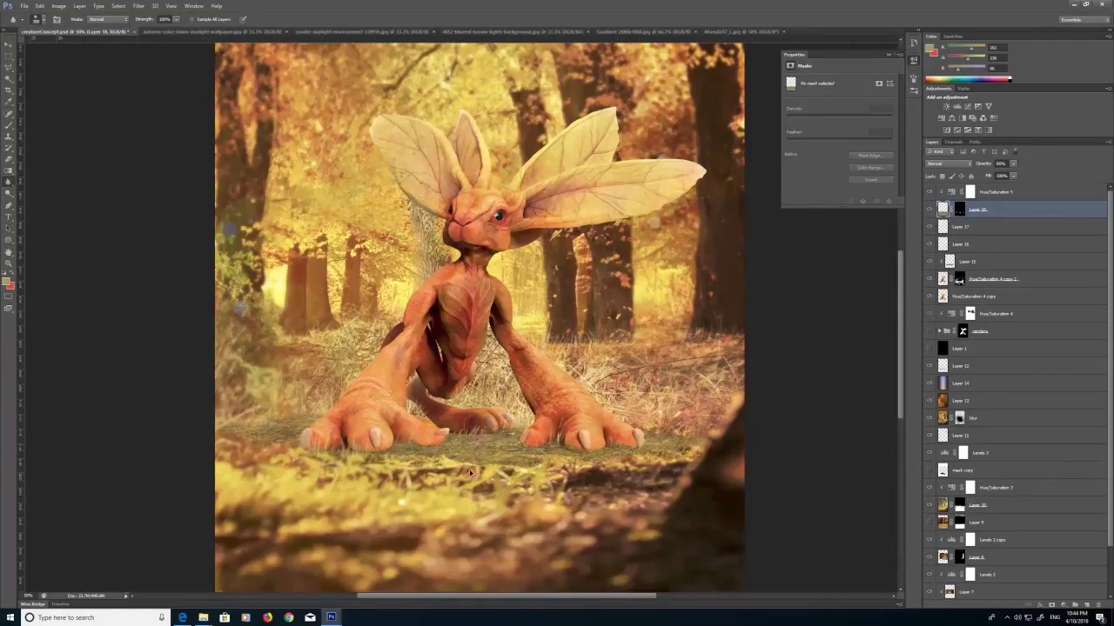
# Return to the Brush on the moss mask and reduce the moss layer's opacity to about 69%.
pyautogui.click(8, 127)
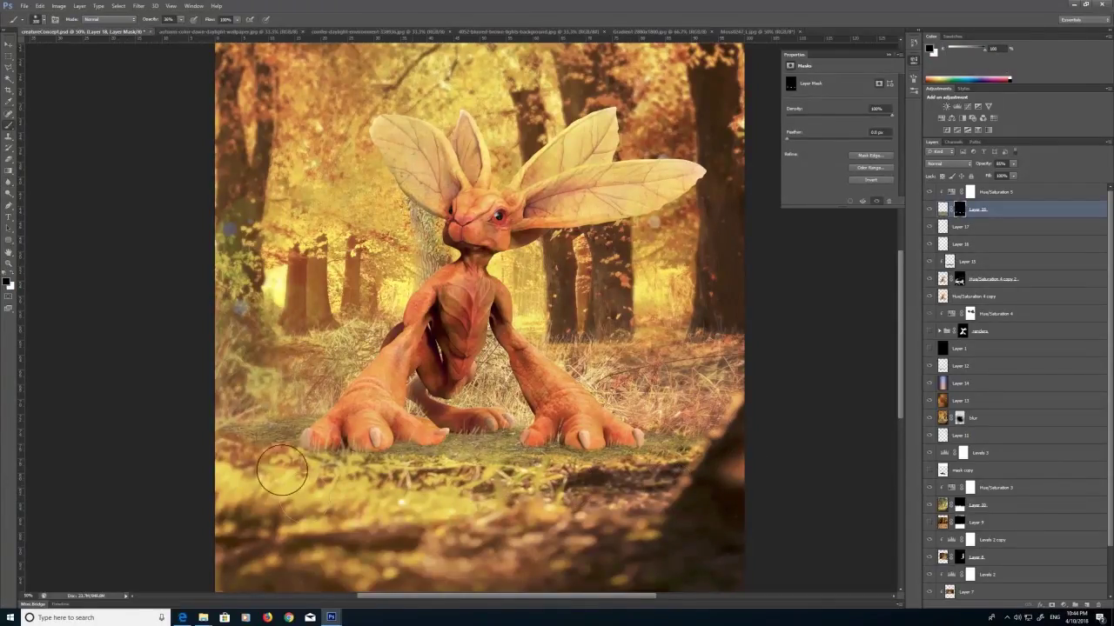
pyautogui.click(1013, 164)
pyautogui.moveTo(1010, 176); pyautogui.dragTo(1007, 176)
pyautogui.click(9, 264)
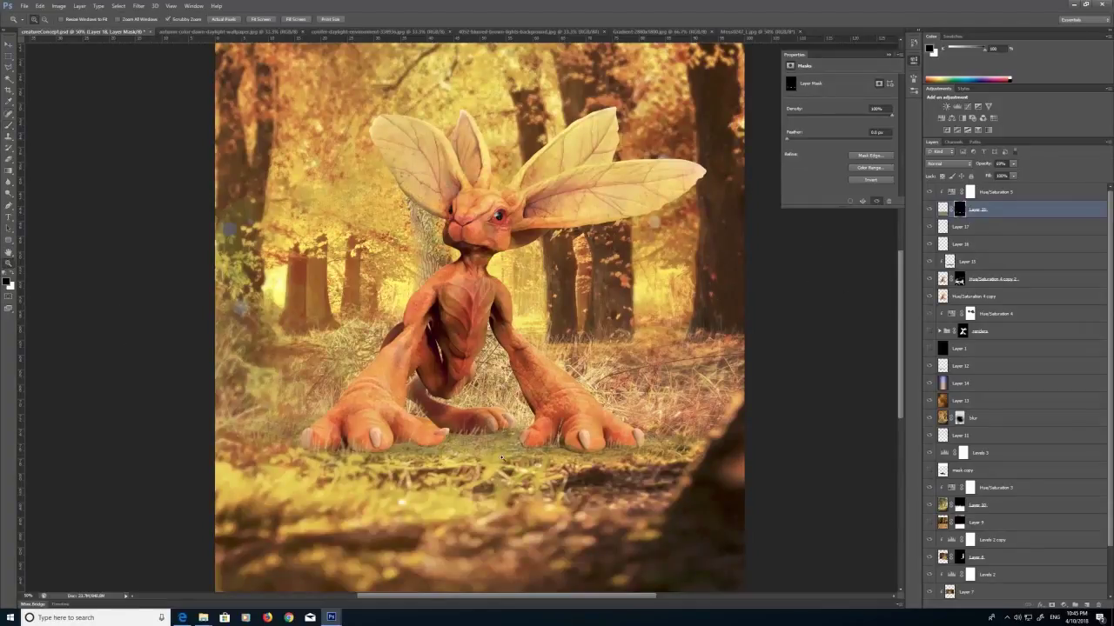
pyautogui.click(499, 456)
pyautogui.keyDown('alt'); pyautogui.click(445, 360); pyautogui.keyUp('alt')
pyautogui.keyDown('alt'); pyautogui.click(453, 339); pyautogui.keyUp('alt')
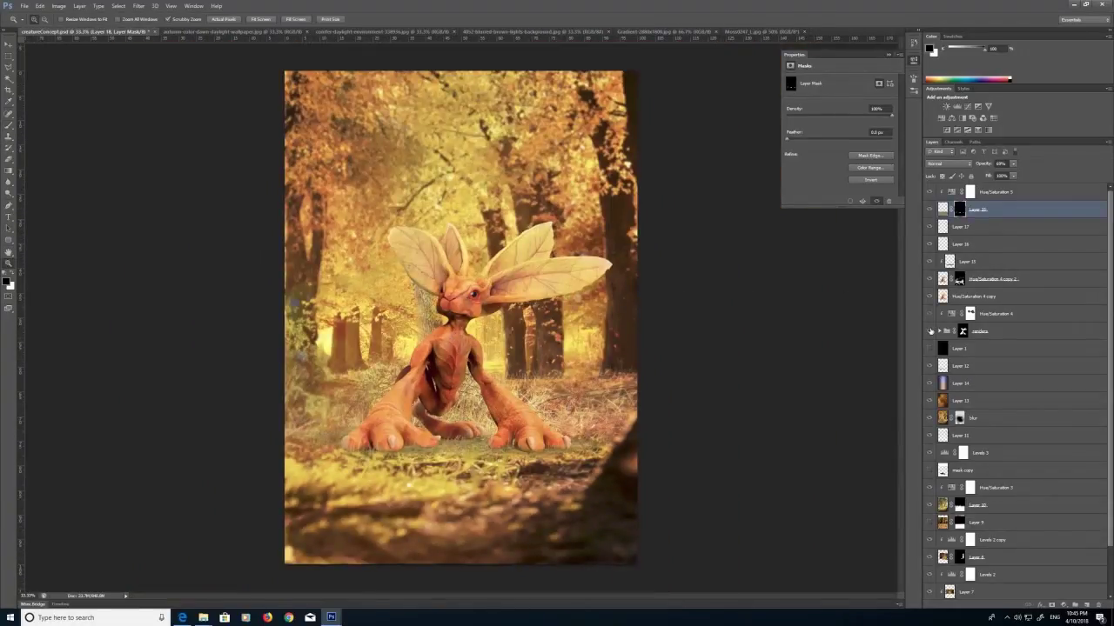
# Move the reflection layer out of the renders group to between Layer 17 and Layer 16 and show it.
pyautogui.click(930, 331)
pyautogui.click(938, 330)
pyautogui.moveTo(966, 581); pyautogui.dragTo(973, 235)
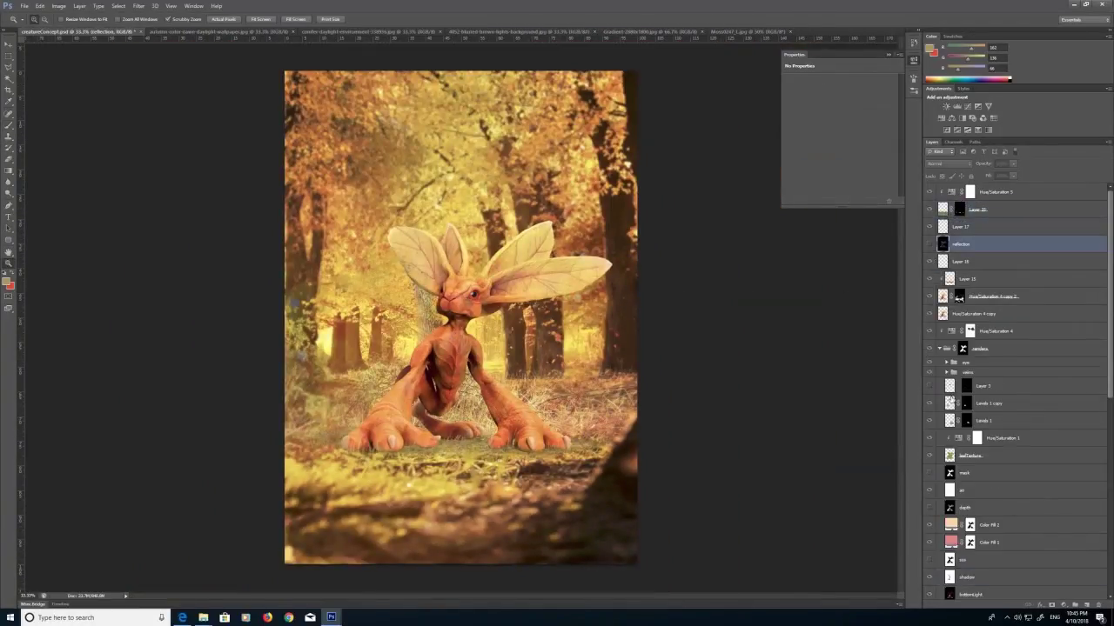
pyautogui.click(939, 348)
pyautogui.click(931, 244)
# Compare several blending modes for the reflection layer on the creature and set it to Color Dodge.
pyautogui.click(945, 164)
pyautogui.click(937, 235)
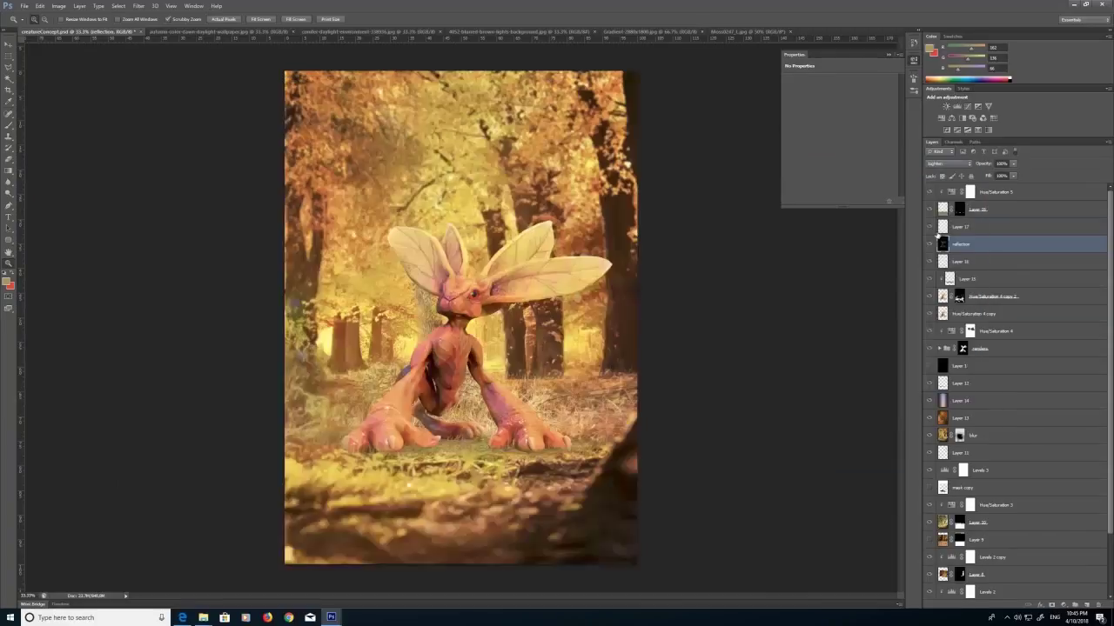
pyautogui.press('Down')
pyautogui.press('Down')
pyautogui.keyDown('alt'); pyautogui.scroll(3, 450, 301); pyautogui.keyUp('alt')
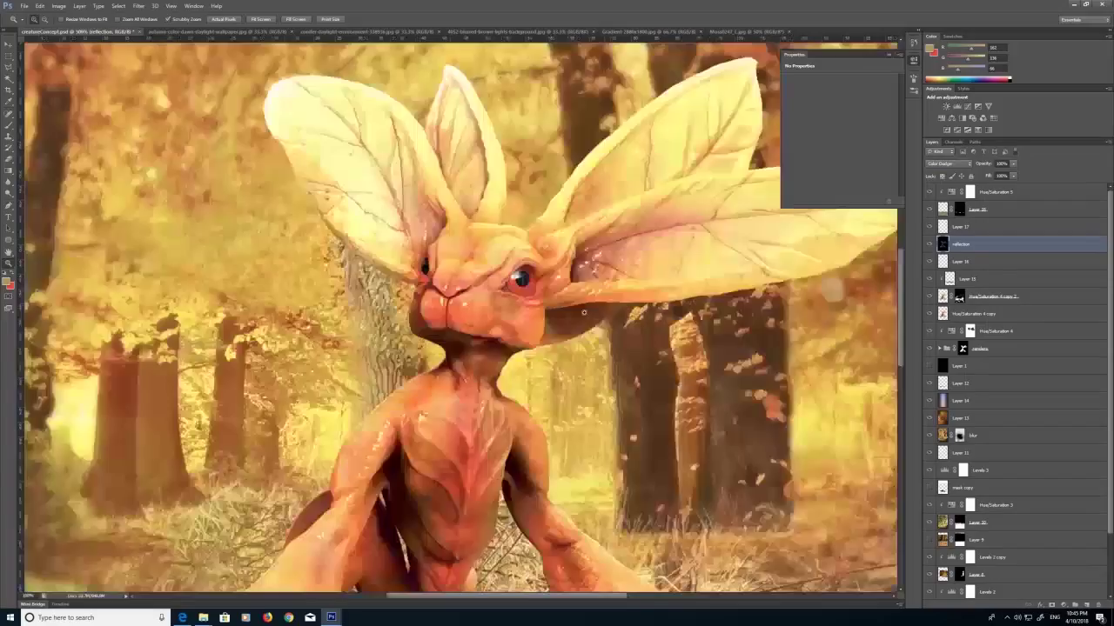
pyautogui.click(929, 246)
pyautogui.click(929, 246)
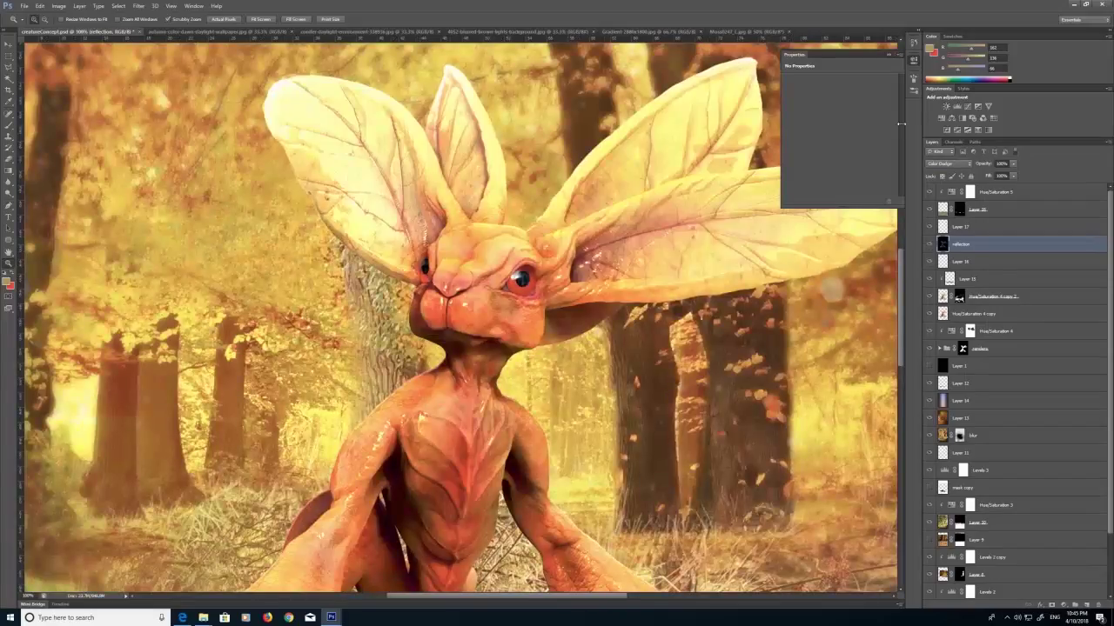
pyautogui.press('Down')
pyautogui.press('Down')
pyautogui.press('Down')
pyautogui.press('Up')
pyautogui.press('Up')
pyautogui.press('Up')
pyautogui.press('Up')
# Add a Hide All mask to the reflection layer and ready the Brush tool with white as foreground colour.
pyautogui.rightClick(968, 247)
pyautogui.click(79, 6)
pyautogui.moveTo(110, 104)
pyautogui.click(43, 111)
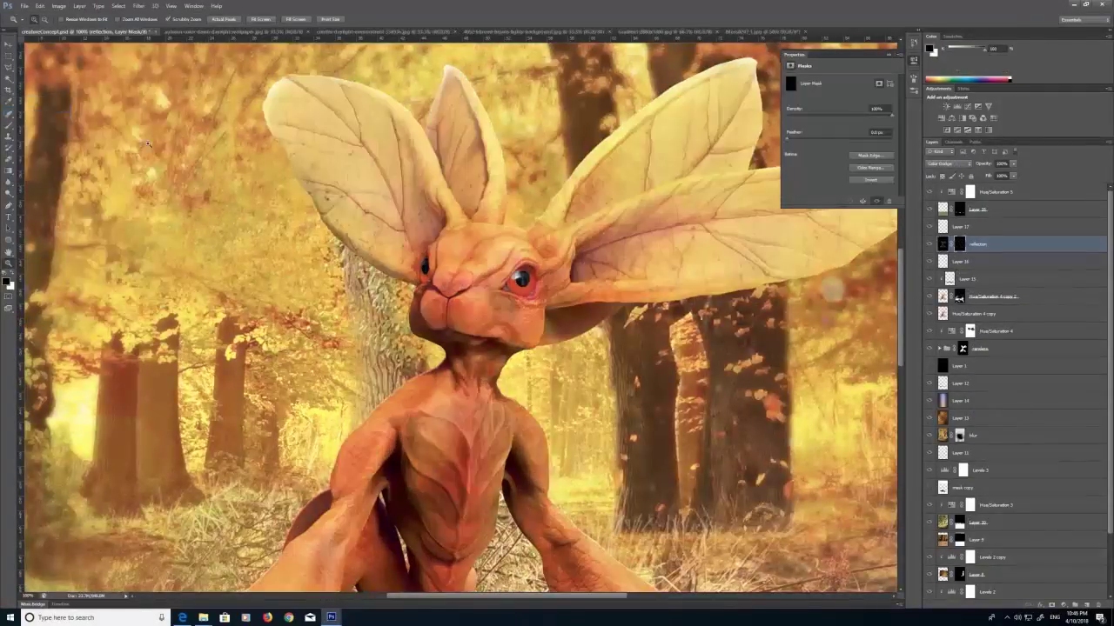
pyautogui.press('b')
pyautogui.press('x')
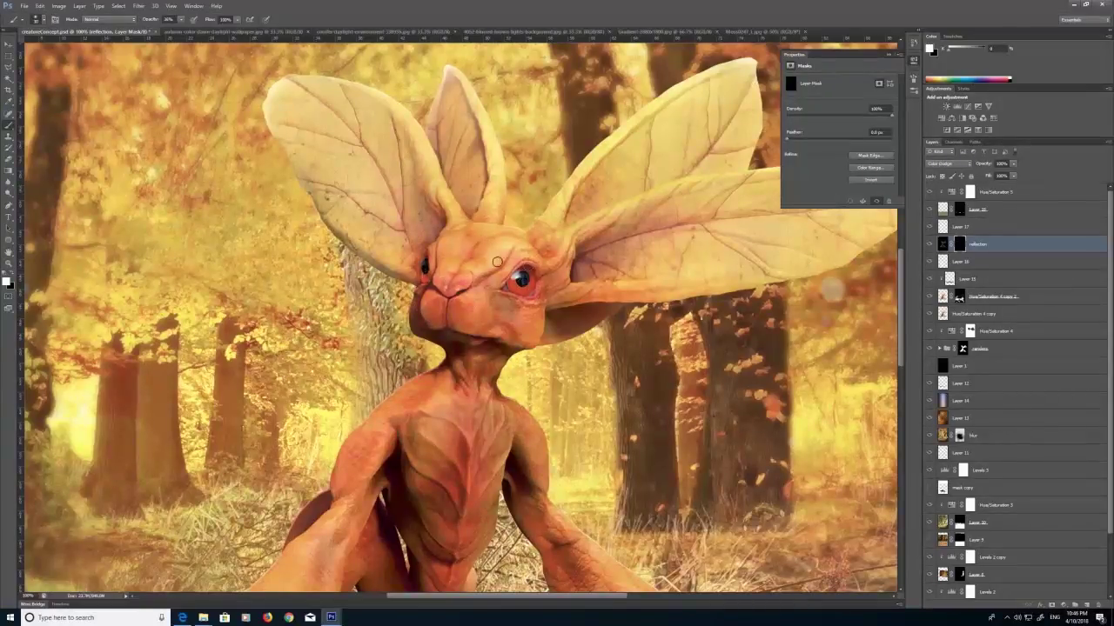
# Enlarge the brush and paint subtle reflection highlights onto the creature through the mask, checking the whole figure.
pyautogui.moveTo(900, 350); pyautogui.dragTo(901, 383)
pyautogui.press(']')
pyautogui.press(']')
pyautogui.press(']')
pyautogui.press(']')
pyautogui.press(']')
pyautogui.press(']')
pyautogui.press(']')
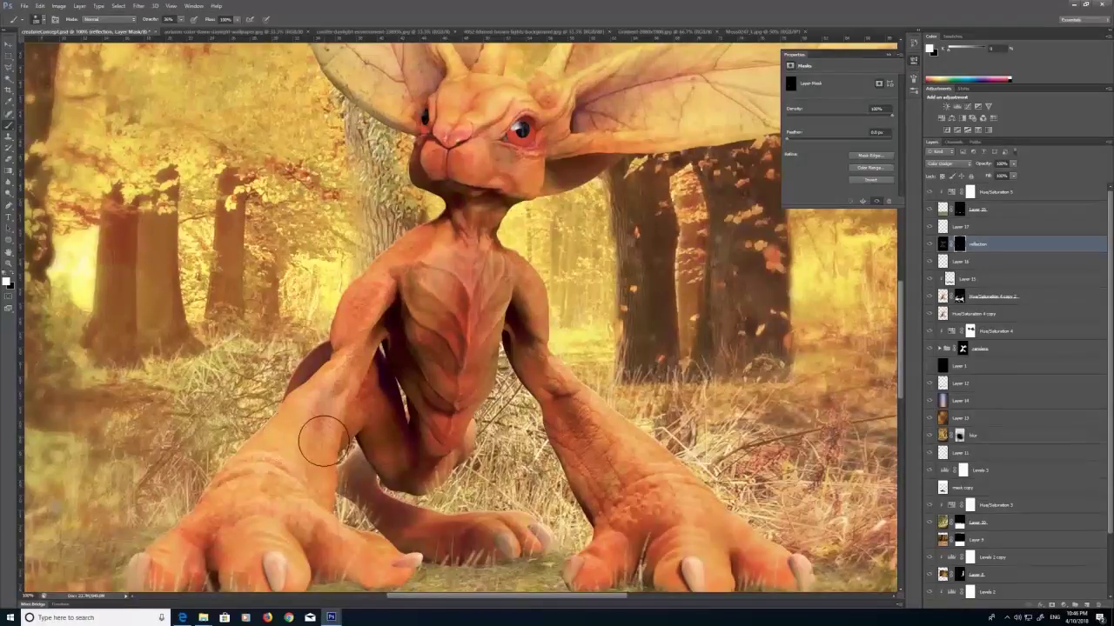
pyautogui.click(10, 265)
pyautogui.keyDown('alt'); pyautogui.scroll(-3, 461, 296); pyautogui.keyUp('alt')
pyautogui.keyDown('alt'); pyautogui.scroll(1, 461, 278); pyautogui.keyUp('alt')
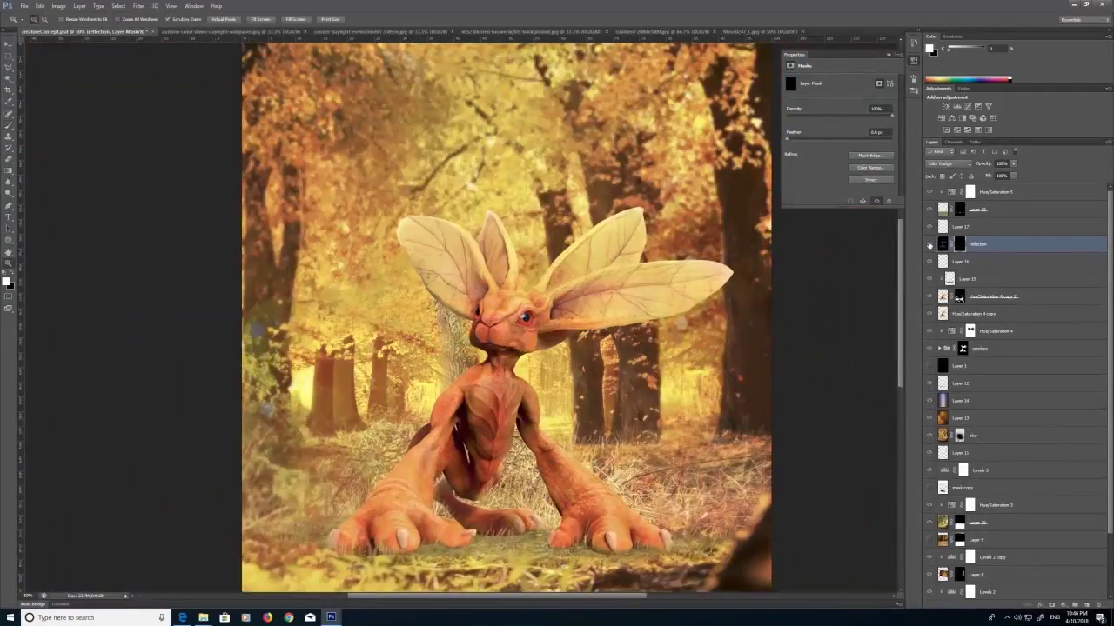
pyautogui.keyDown('alt'); pyautogui.click(485, 425); pyautogui.keyUp('alt')
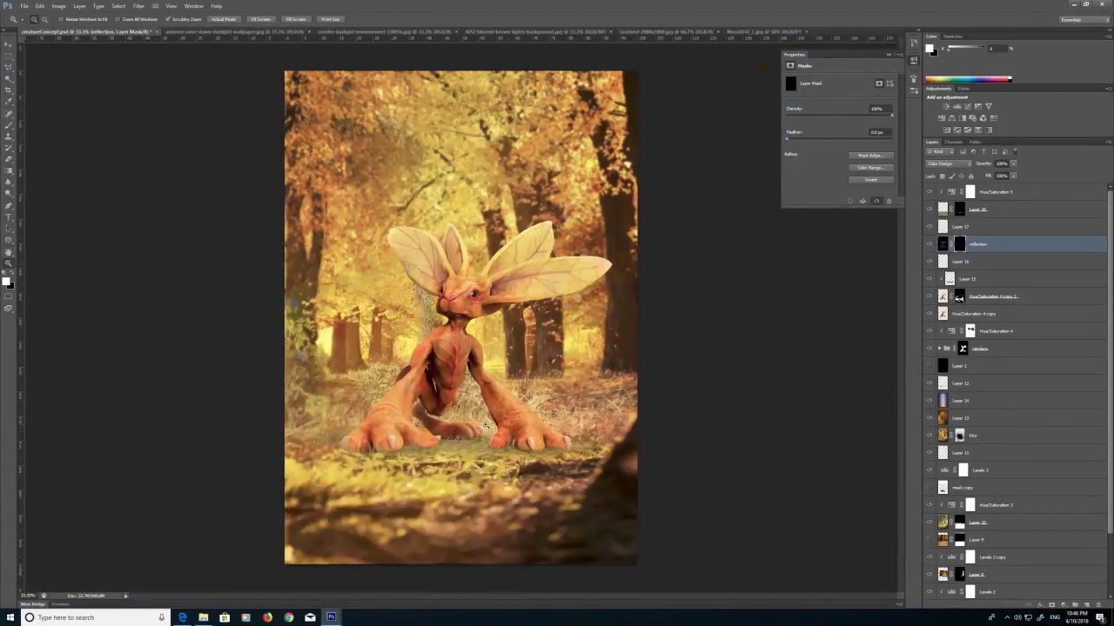
pyautogui.click(443, 291)
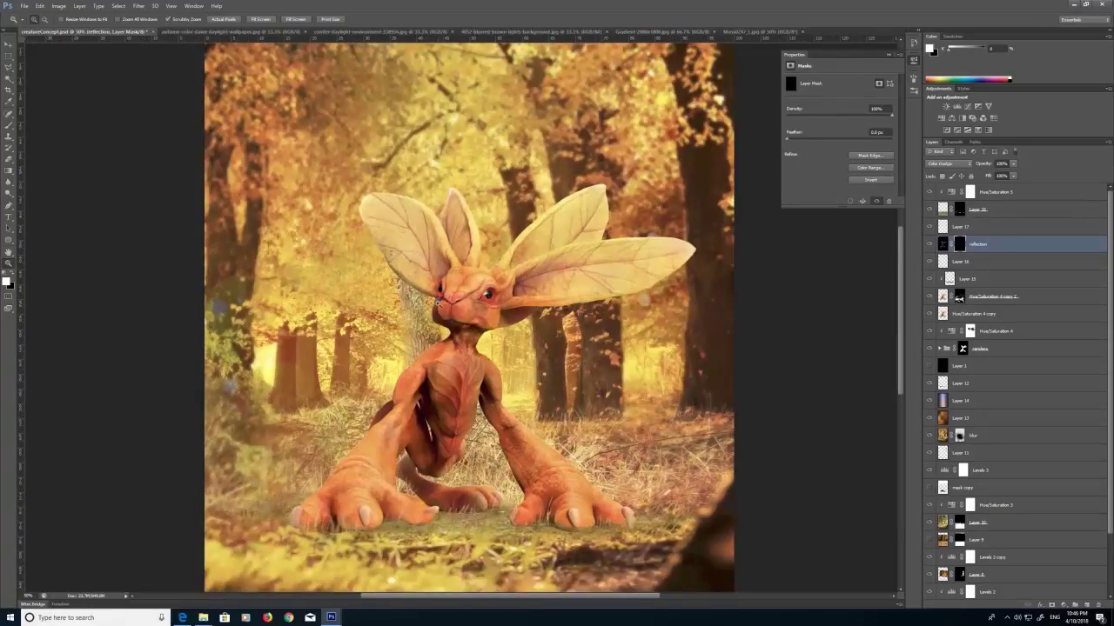
# Open the spotted fish photo Fish0034_L from the samples folder.
pyautogui.click(25, 6)
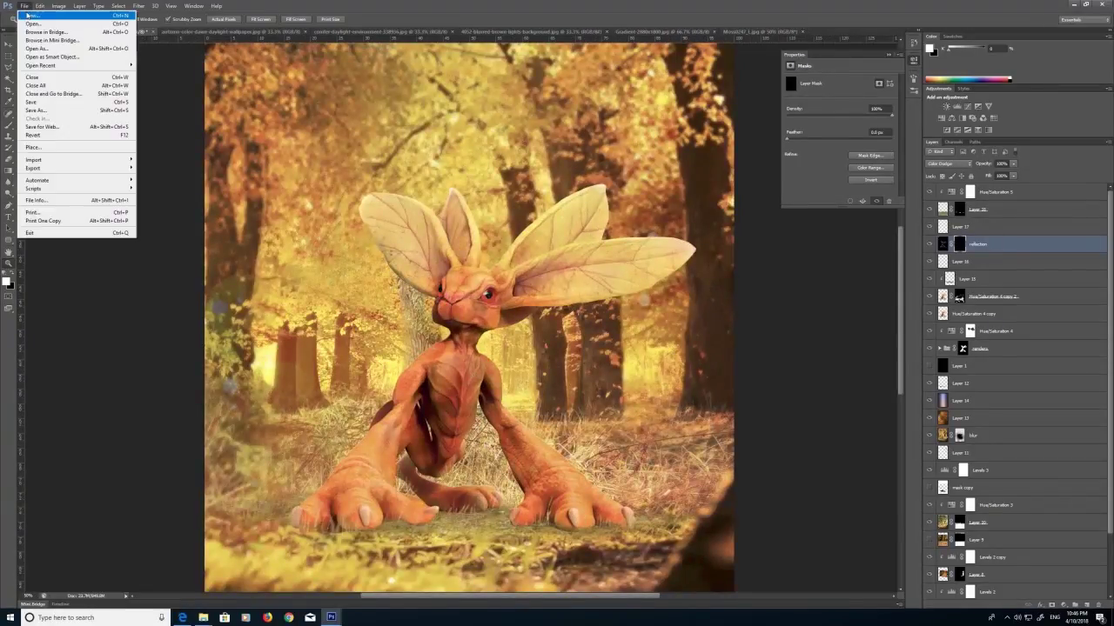
pyautogui.click(31, 23)
pyautogui.moveTo(857, 237); pyautogui.dragTo(857, 297)
pyautogui.click(593, 344)
pyautogui.click(843, 497)
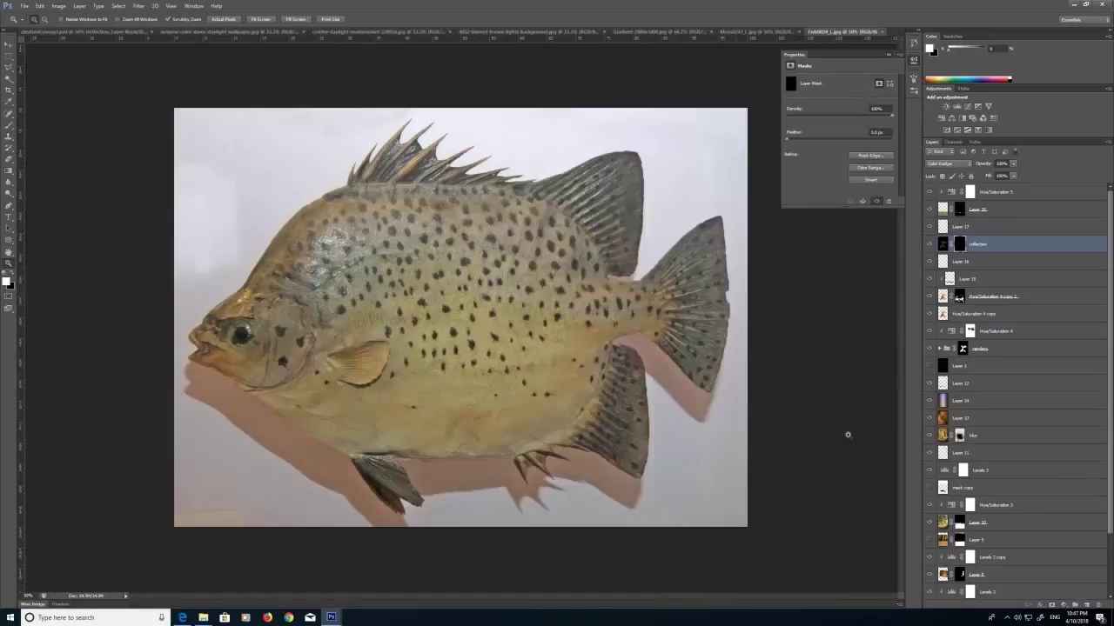
# Copy the whole fish photo and paste it into the creature composition above the Hue/Saturation 4 copy layer.
pyautogui.click(118, 6)
pyautogui.click(120, 15)
pyautogui.click(40, 6)
pyautogui.click(51, 62)
pyautogui.click(110, 32)
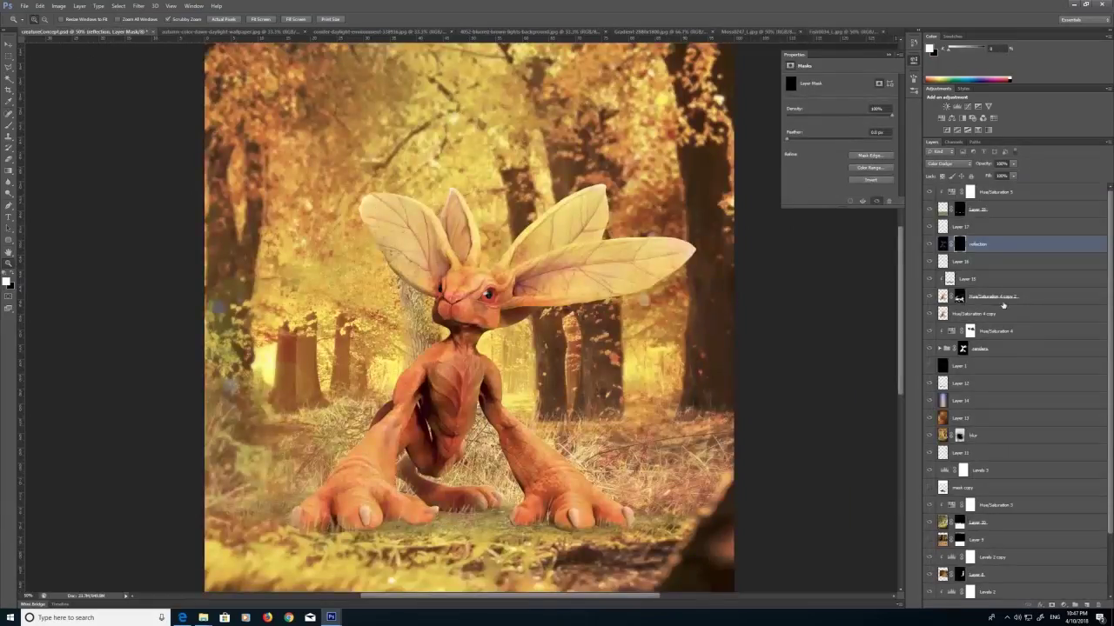
pyautogui.click(1024, 281)
pyautogui.click(928, 299)
pyautogui.click(929, 299)
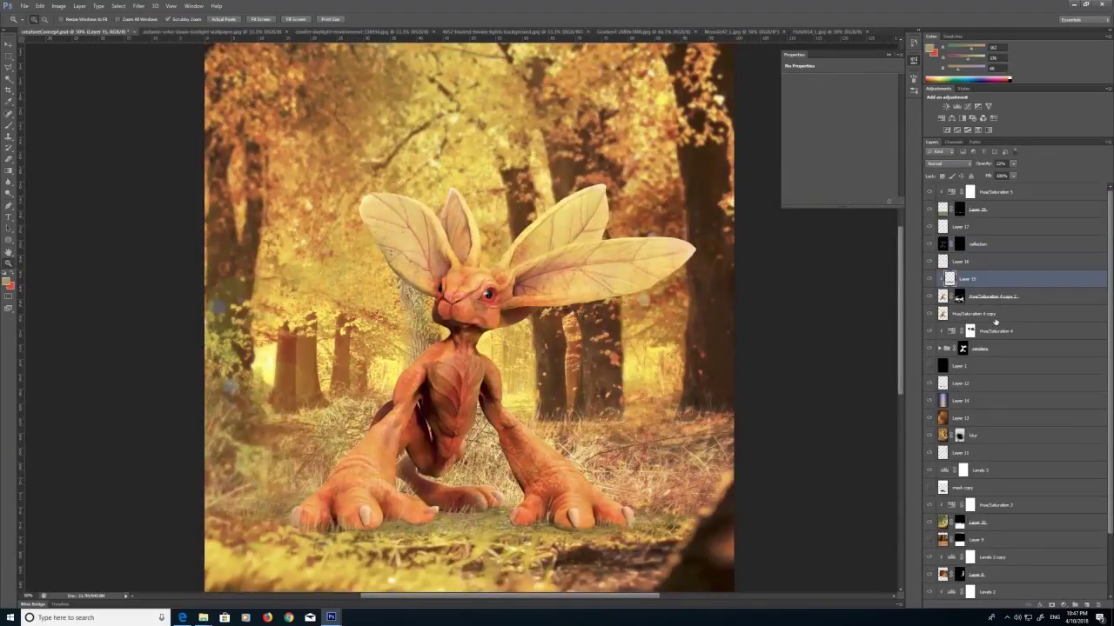
pyautogui.click(997, 319)
pyautogui.click(40, 6)
pyautogui.click(54, 82)
# Set the fish texture layer to Overlay and move it so its spots fall on the creature's body.
pyautogui.click(949, 163)
pyautogui.click(943, 206)
pyautogui.press('Down')
pyautogui.press('Down')
pyautogui.press('Down')
pyautogui.press('Down')
pyautogui.press('Down')
pyautogui.press('Down')
pyautogui.press('Down')
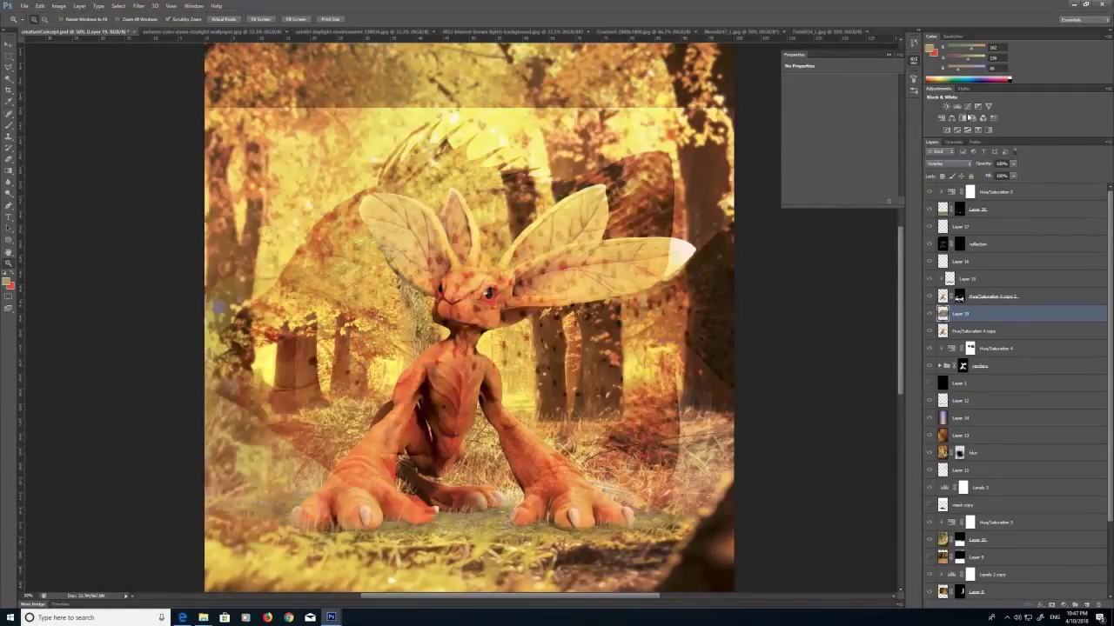
pyautogui.press('v')
pyautogui.moveTo(449, 281); pyautogui.dragTo(407, 394)
# Delete the fish texture layer from the composition.
pyautogui.click(8, 55)
pyautogui.click(1098, 606)
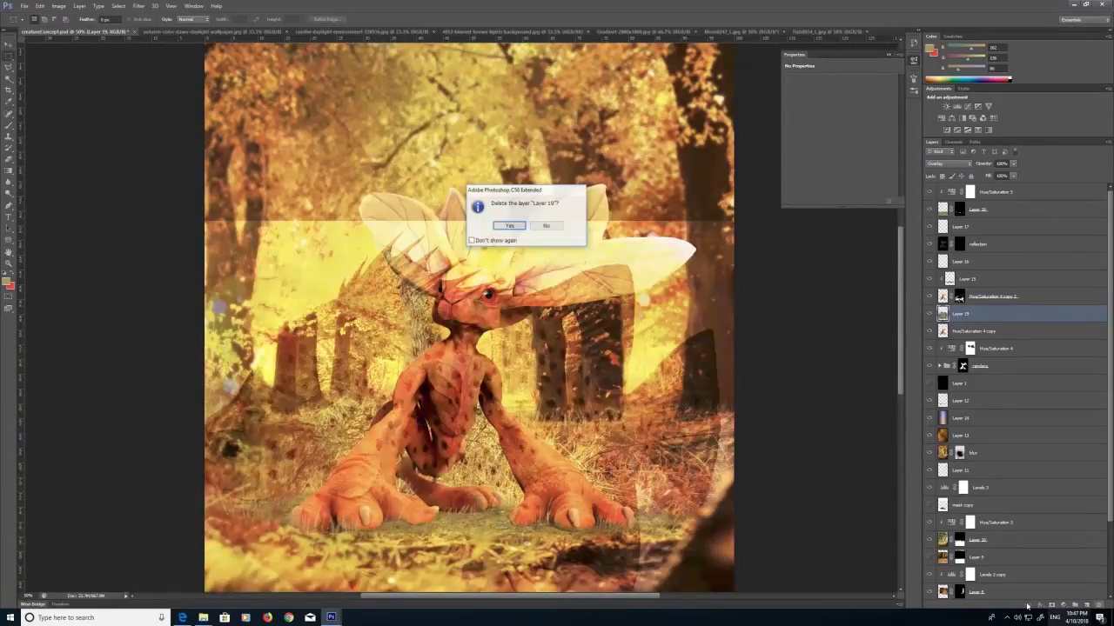
pyautogui.click(510, 227)
# Add a Levels adjustment above Hue/Saturation 5, brighten its midtones slightly, compare the result, and switch to the Brush tool.
pyautogui.click(997, 193)
pyautogui.click(1064, 606)
pyautogui.click(1049, 458)
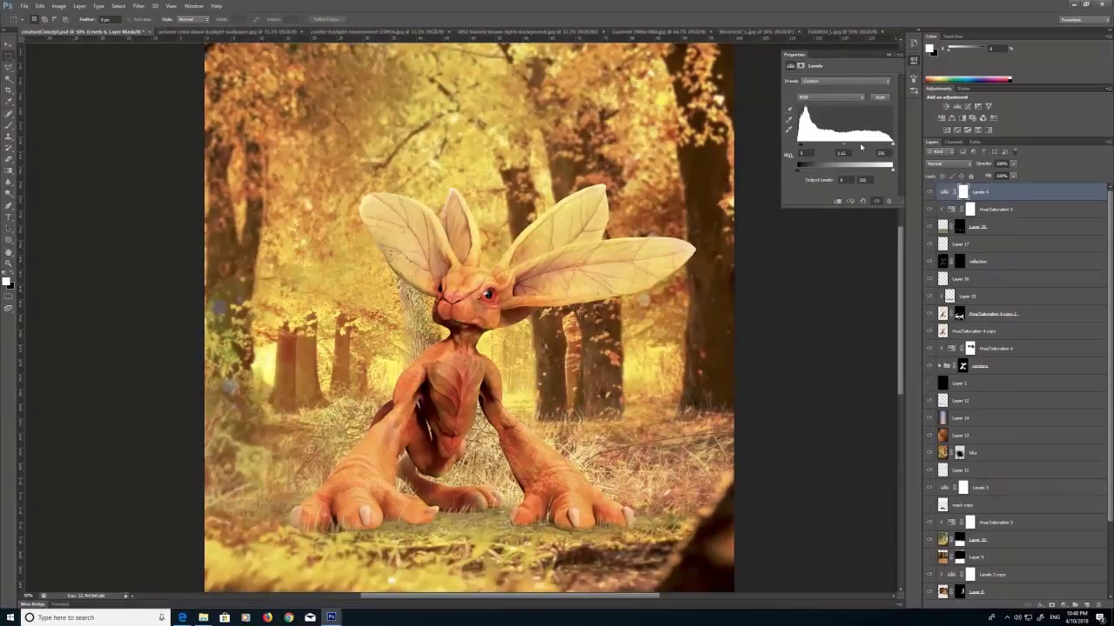
pyautogui.moveTo(861, 147); pyautogui.dragTo(842, 147)
pyautogui.click(932, 195)
pyautogui.click(932, 195)
pyautogui.press('z')
pyautogui.keyDown('alt'); pyautogui.click(173, 327); pyautogui.keyUp('alt')
pyautogui.press('b')
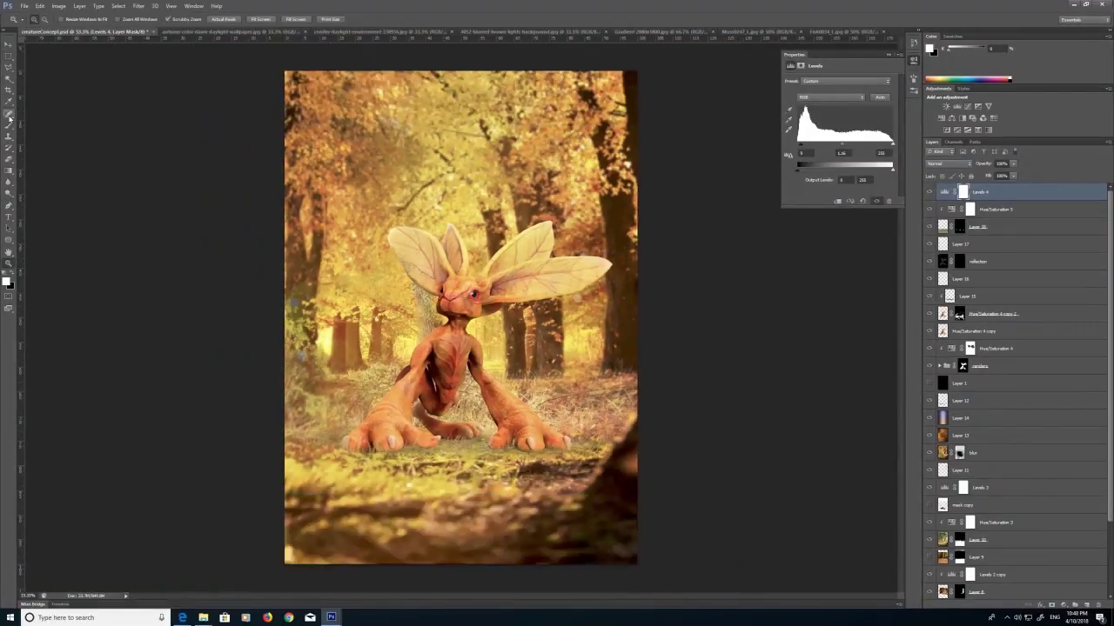
pyautogui.click(7, 282)
pyautogui.moveTo(450, 207); pyautogui.dragTo(441, 175)
pyautogui.click(646, 169)
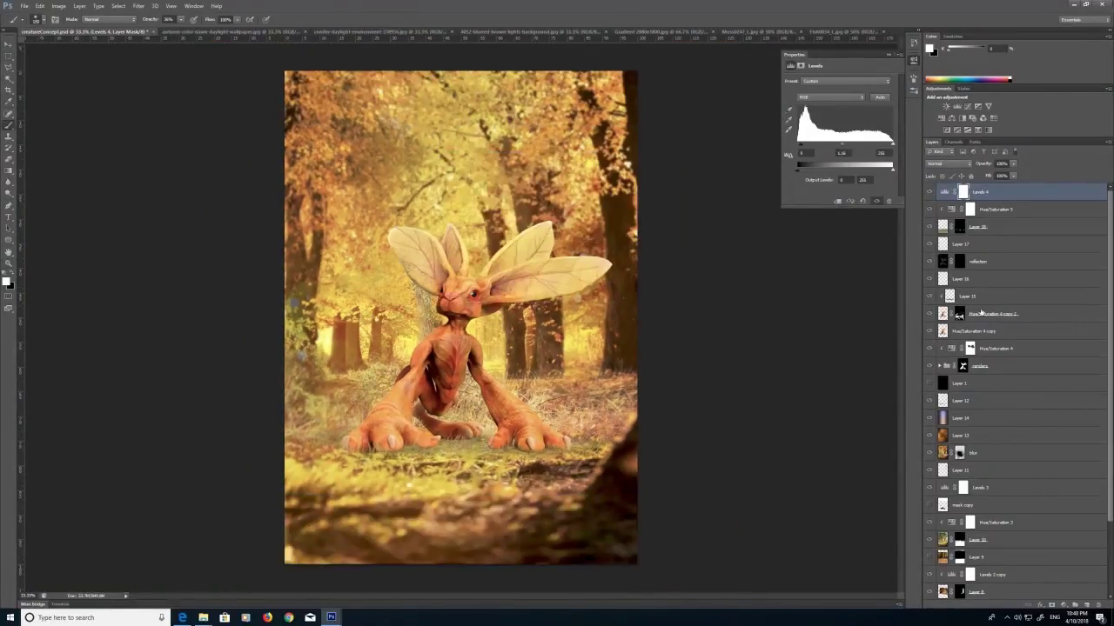
# Create a new layer above Hue/Saturation 4 copy, choose a pale peach paint colour, and set the layer to Overlay.
pyautogui.click(970, 334)
pyautogui.click(1087, 605)
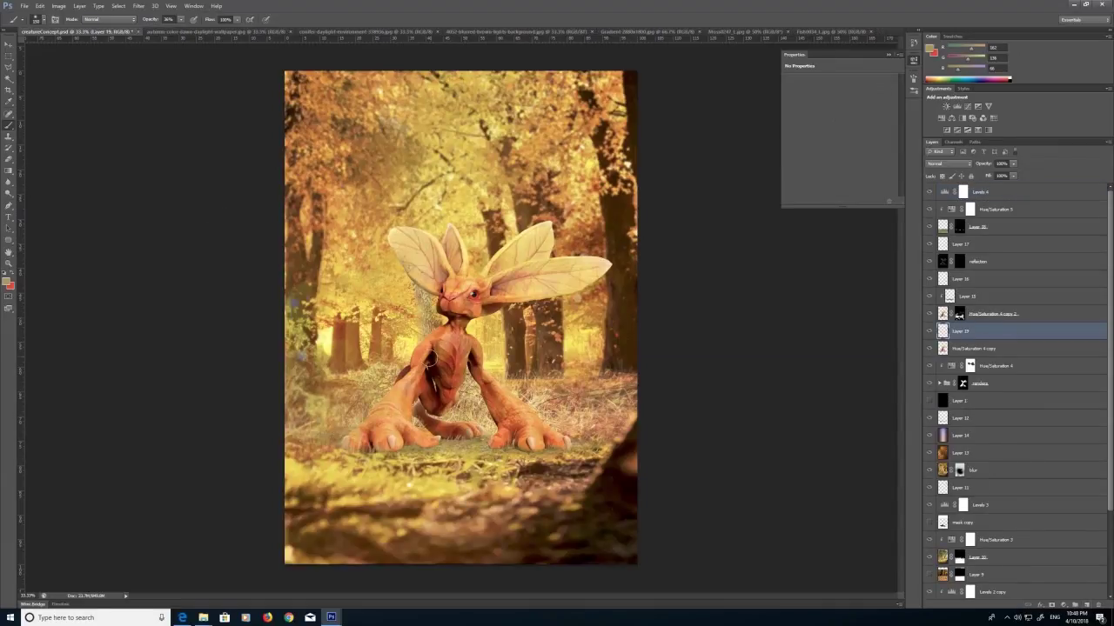
pyautogui.click(6, 282)
pyautogui.click(462, 189)
pyautogui.click(646, 169)
pyautogui.click(947, 164)
pyautogui.click(940, 277)
# Undo the last change, shrink the brush, and paint pale highlights along the outer edge of the creature's leftmost leaf ear.
pyautogui.hotkey('ctrl', 'z')
pyautogui.press('[')
pyautogui.press('[')
pyautogui.press('[')
pyautogui.press('[')
pyautogui.press('[')
pyautogui.press('[')
pyautogui.press('[')
pyautogui.moveTo(388, 240); pyautogui.dragTo(430, 290)
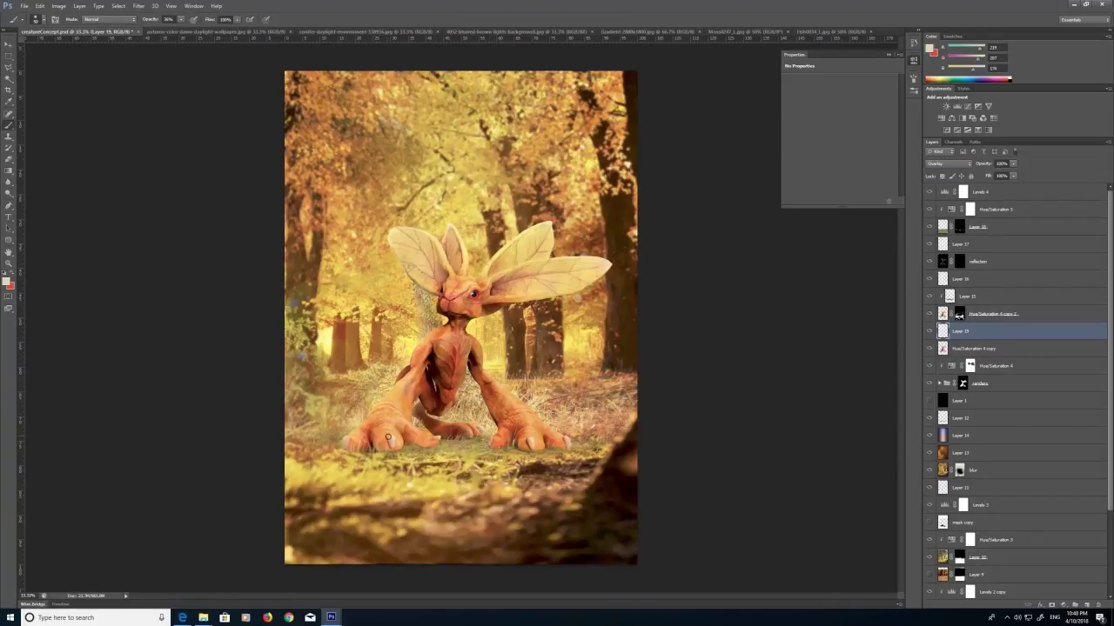
# Clip the Overlay highlight layer to Hue/Saturation 4 copy and compare the image with and without it.
pyautogui.rightClick(985, 326)
pyautogui.click(1044, 107)
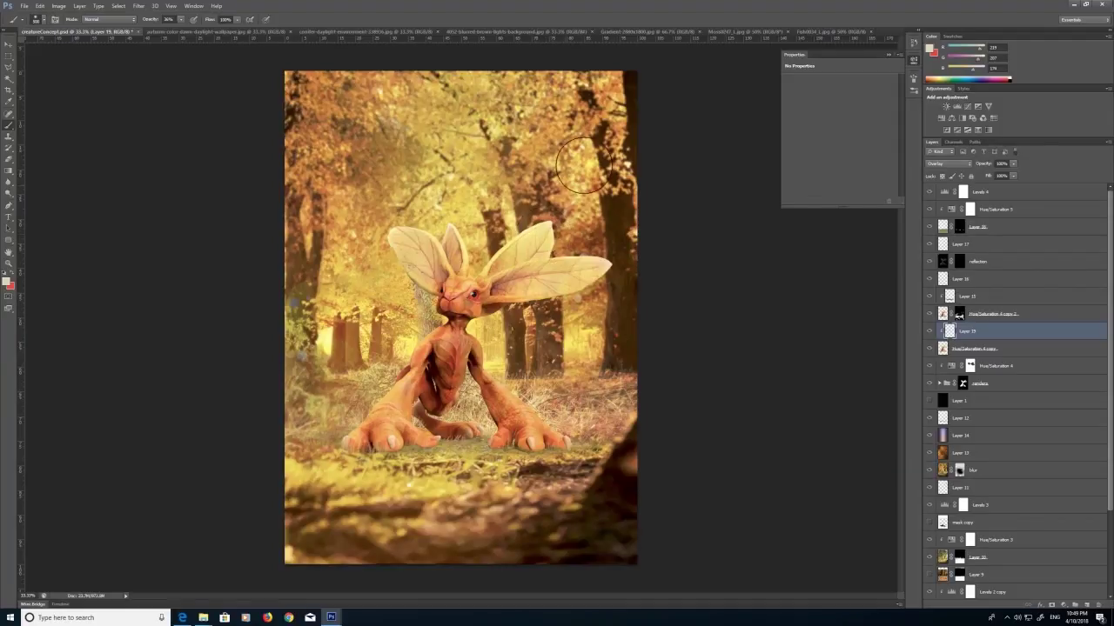
pyautogui.click(929, 333)
pyautogui.click(929, 333)
# Paint a fine pale highlight with a smaller brush down the creature's neck and shoulder on the clipped Overlay layer.
pyautogui.press('[')
pyautogui.press('[')
pyautogui.press('[')
pyautogui.press('[')
pyautogui.press('[')
pyautogui.press('[')
pyautogui.press('[')
pyautogui.press('[')
pyautogui.press('[')
pyautogui.press('[')
pyautogui.moveTo(475, 329); pyautogui.dragTo(484, 370)
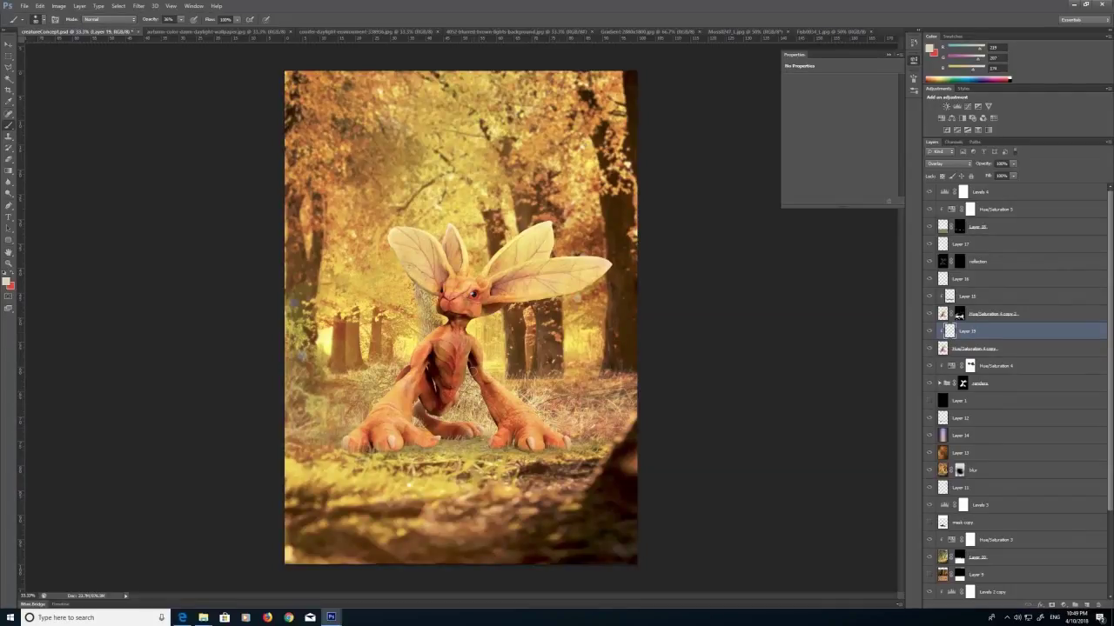
# Compare the creature with and without the Overlay highlight layer and inspect the painted highlights up close.
pyautogui.click(930, 333)
pyautogui.click(930, 333)
pyautogui.click(930, 333)
pyautogui.click(930, 332)
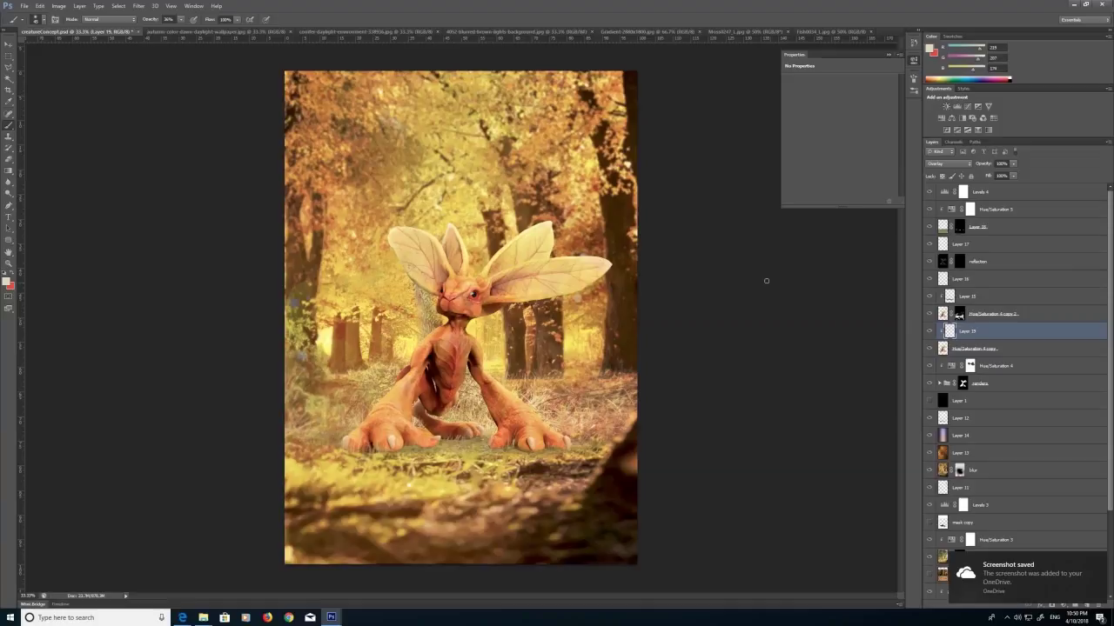
pyautogui.press('z')
pyautogui.click(441, 325)
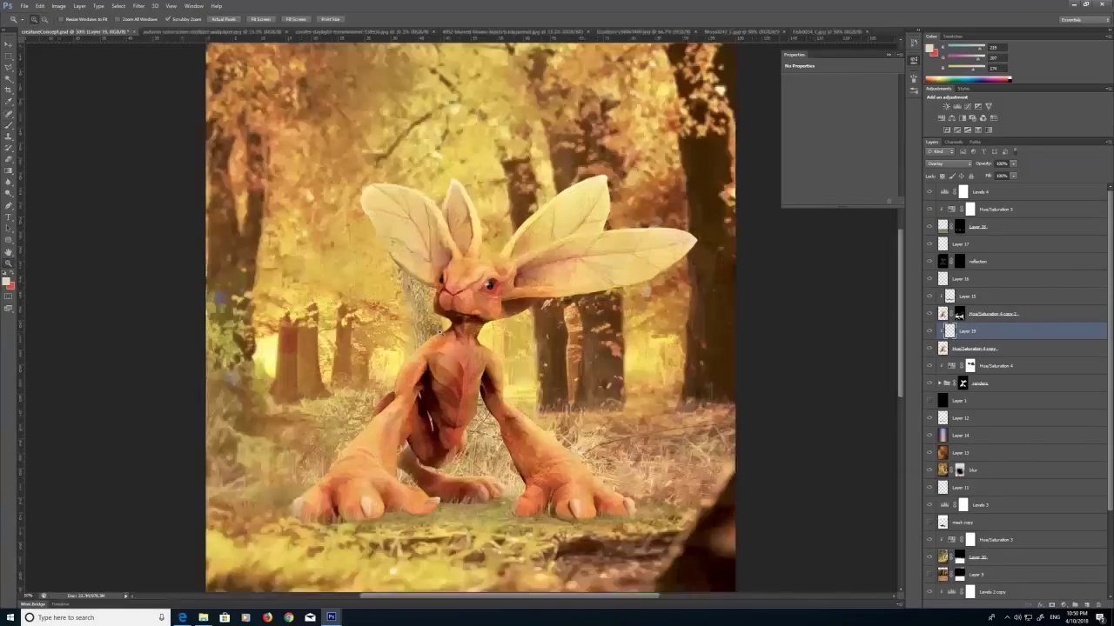
pyautogui.click(441, 325)
pyautogui.keyDown('alt'); pyautogui.click(552, 377); pyautogui.keyUp('alt')
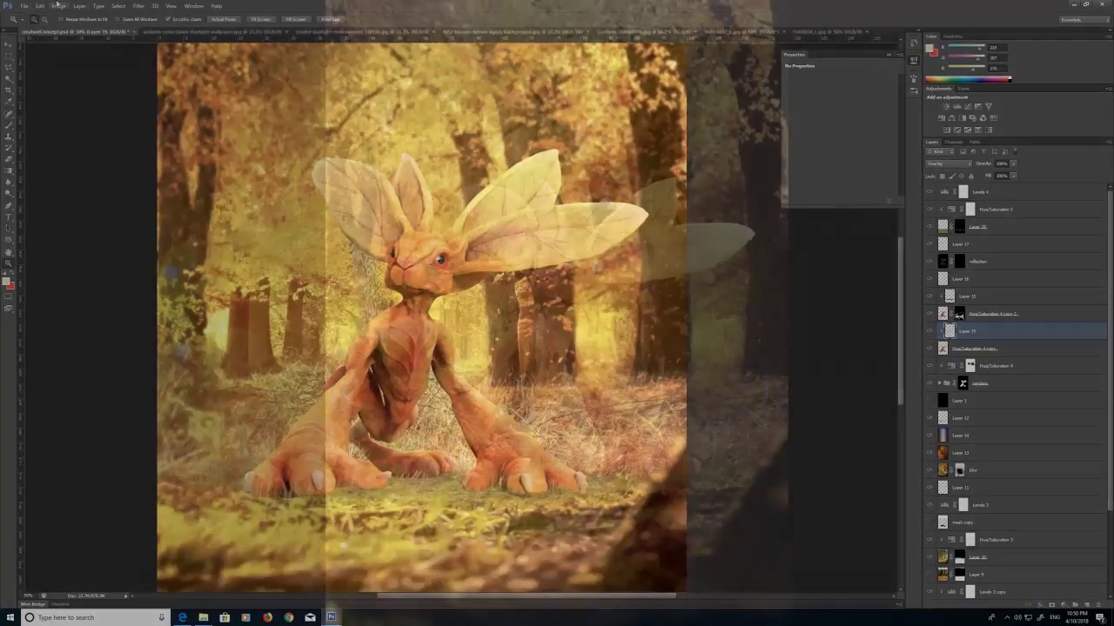